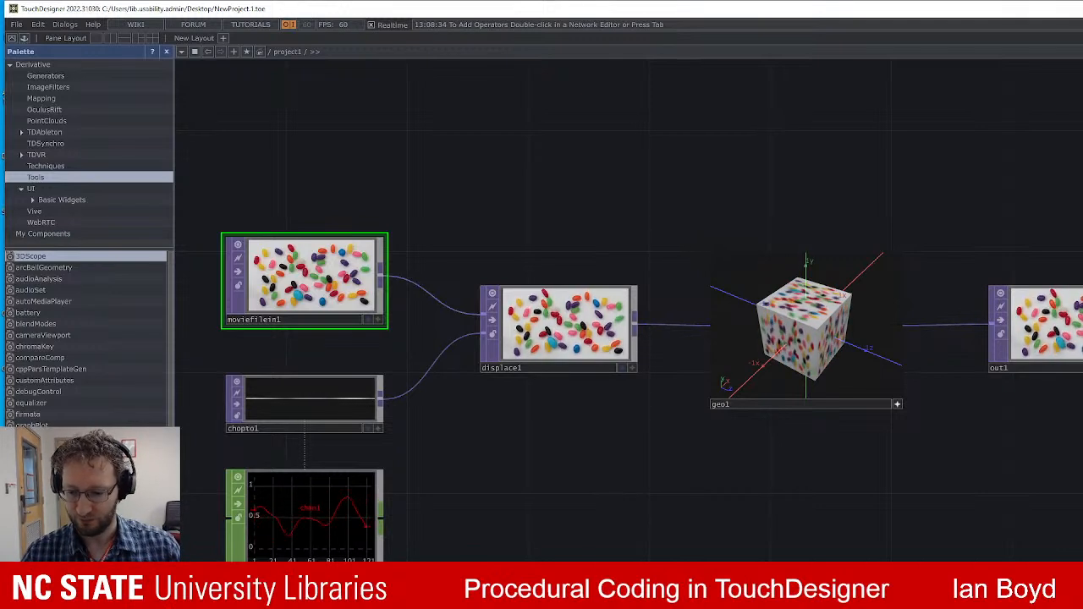
Close the Palette browser so the project1 network fills the window.
{"action": "key", "text": "alt+Tab"}
{"action": "key", "text": "super+Down"}
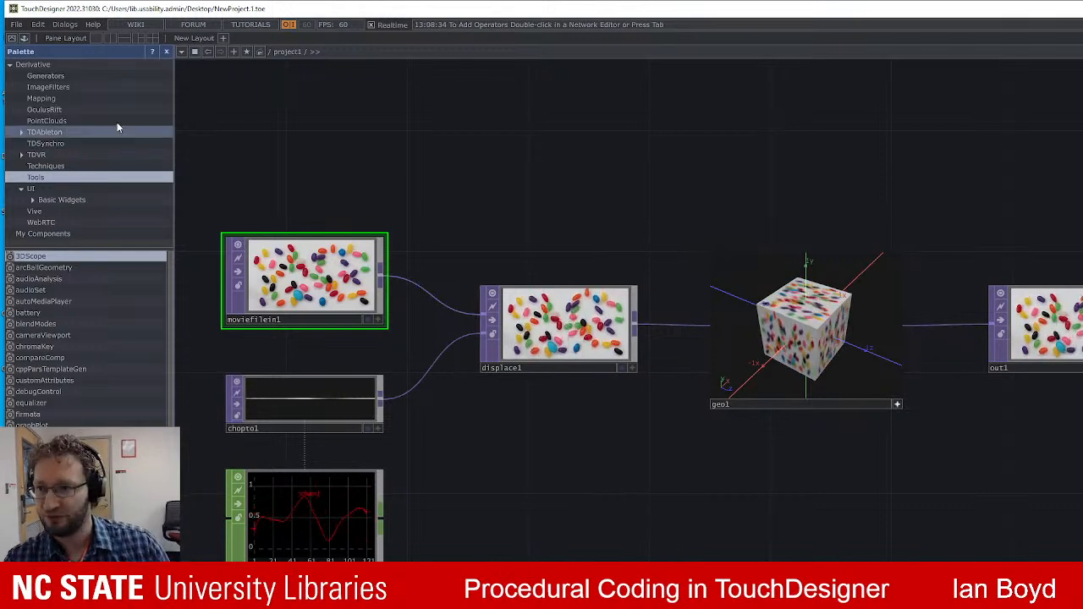
{"action": "left_click", "coordinate": [170, 50]}
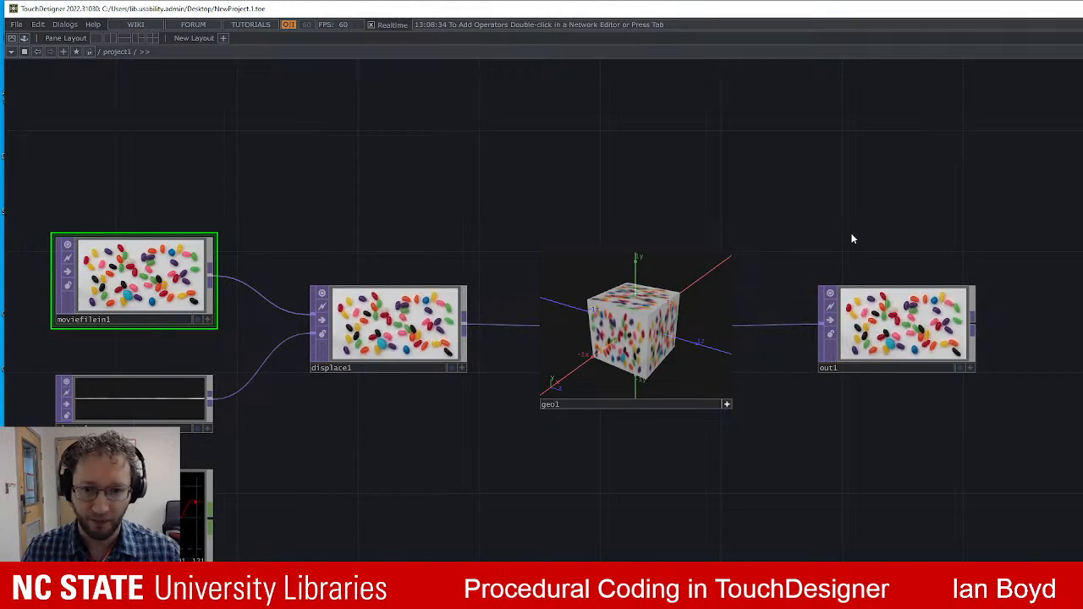
{"action": "scroll", "coordinate": [812, 245], "scroll_direction": "down", "scroll_amount": 3}
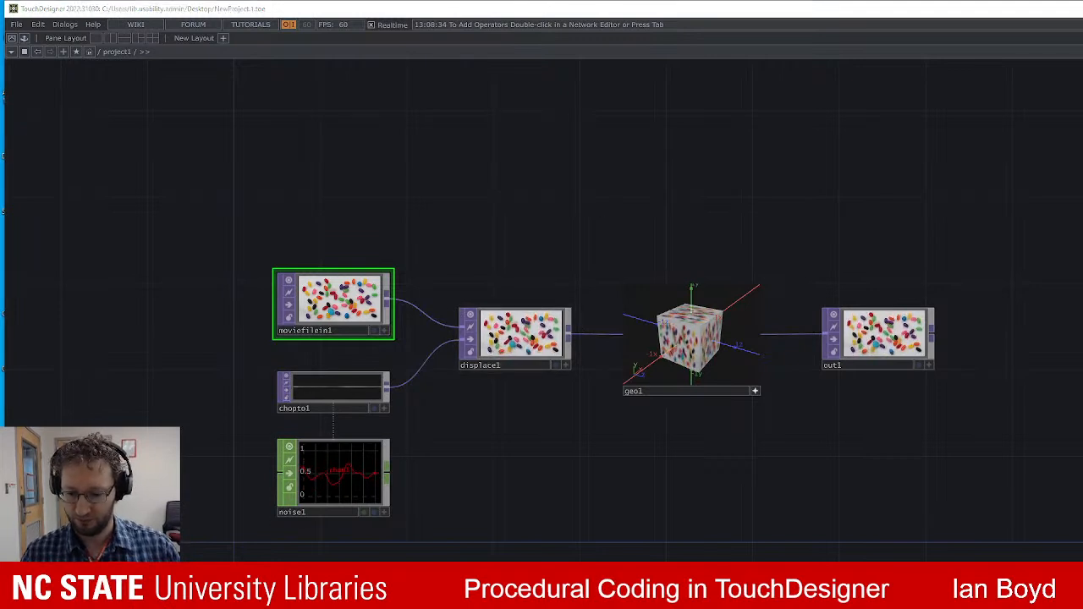
Switch to Chrome, check the live stream's YouTube page, and minimize the browser to return to TouchDesigner.
{"action": "right_click", "coordinate": [320, 599]}
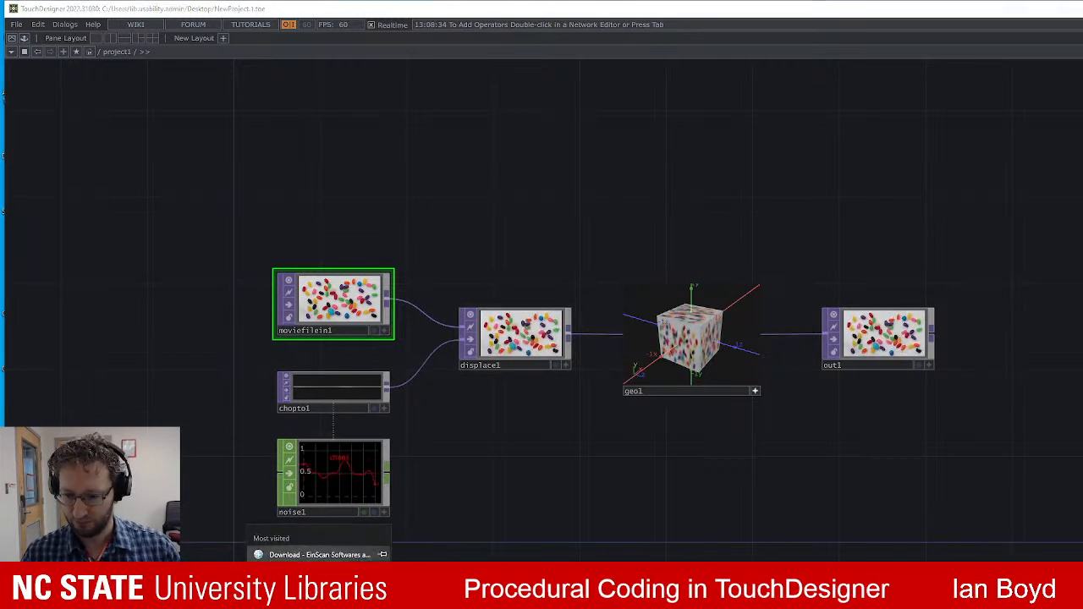
{"action": "left_click", "coordinate": [319, 599]}
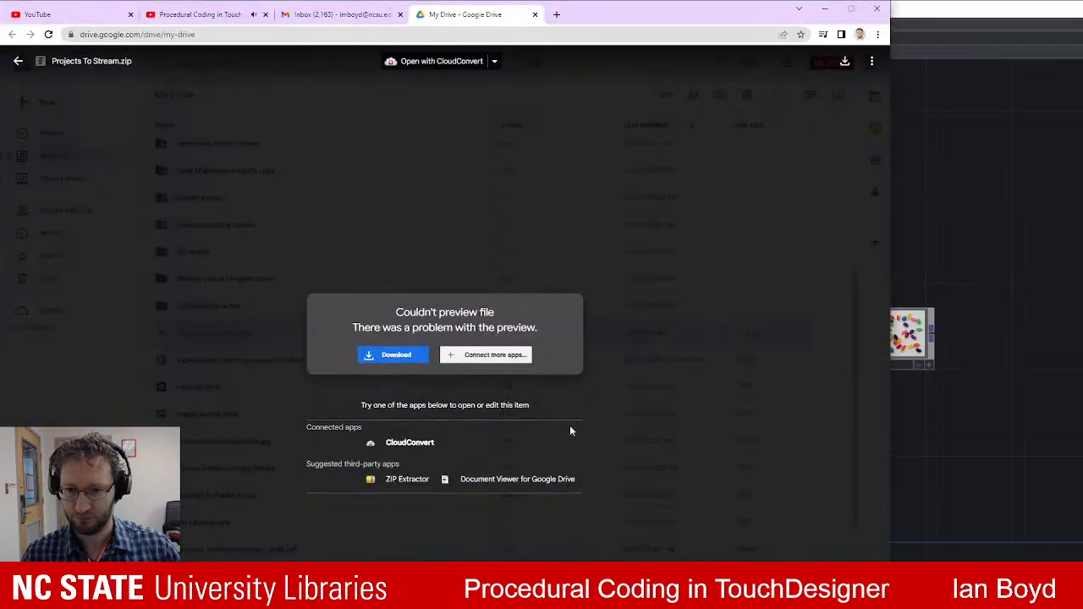
{"action": "left_click", "coordinate": [207, 14]}
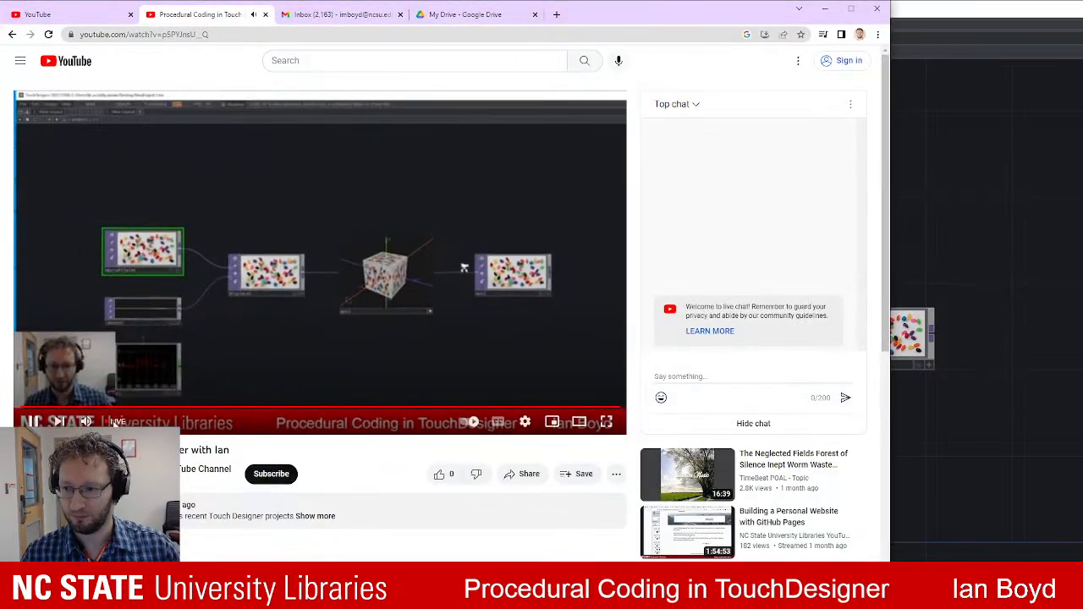
{"action": "left_click", "coordinate": [824, 9]}
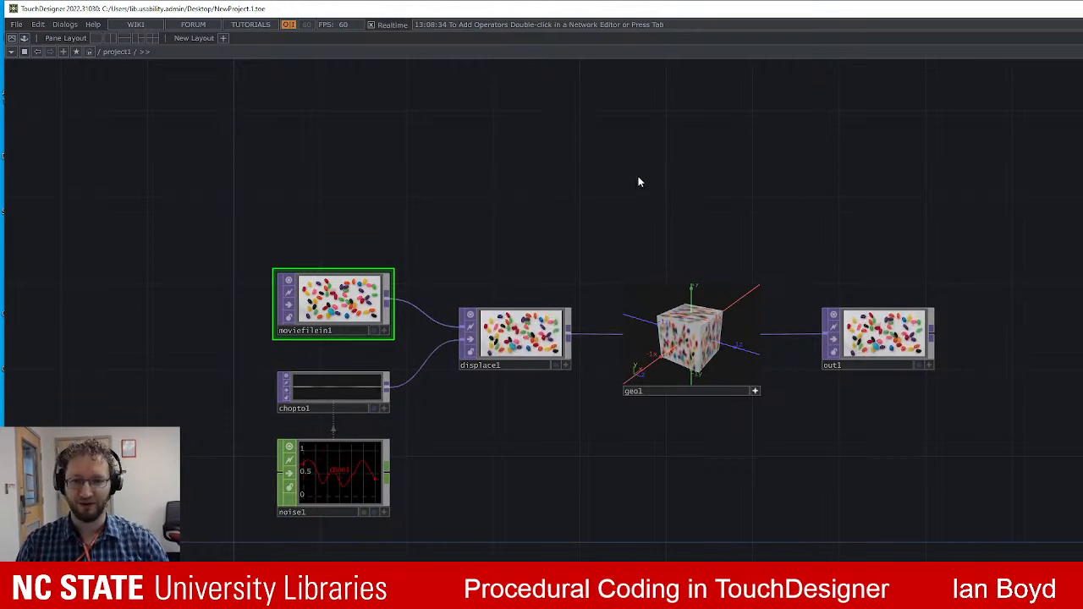
Examine the project hierarchy by moving between the root level with the project1 component and the network inside it.
{"action": "left_click_drag", "start_coordinate": [525, 189], "coordinate": [536, 232]}
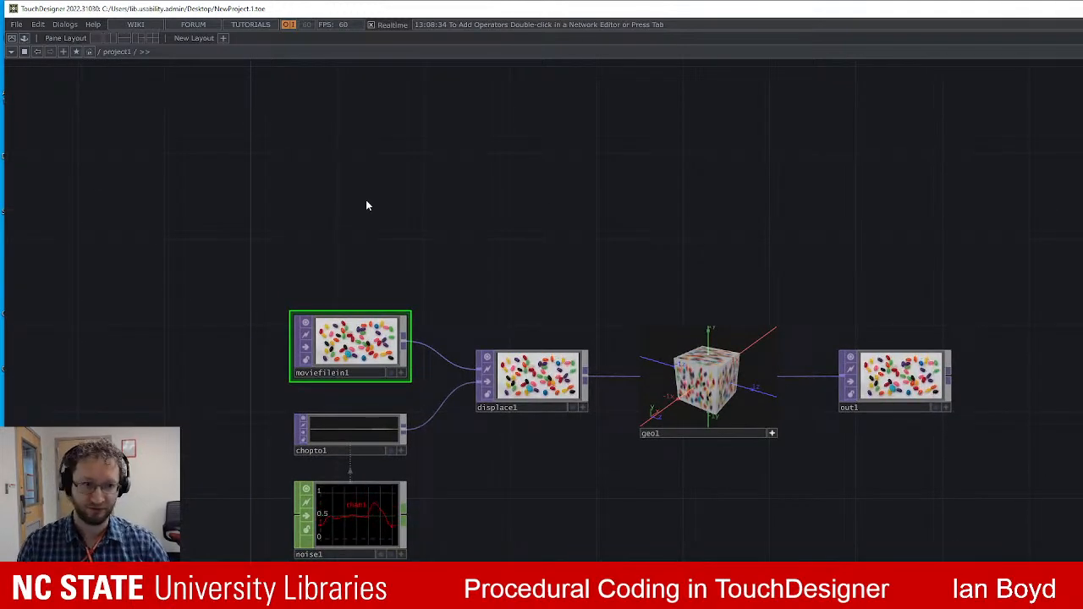
{"action": "left_click_drag", "start_coordinate": [503, 238], "coordinate": [629, 267]}
{"action": "scroll", "coordinate": [630, 267], "scroll_direction": "down", "scroll_amount": 10}
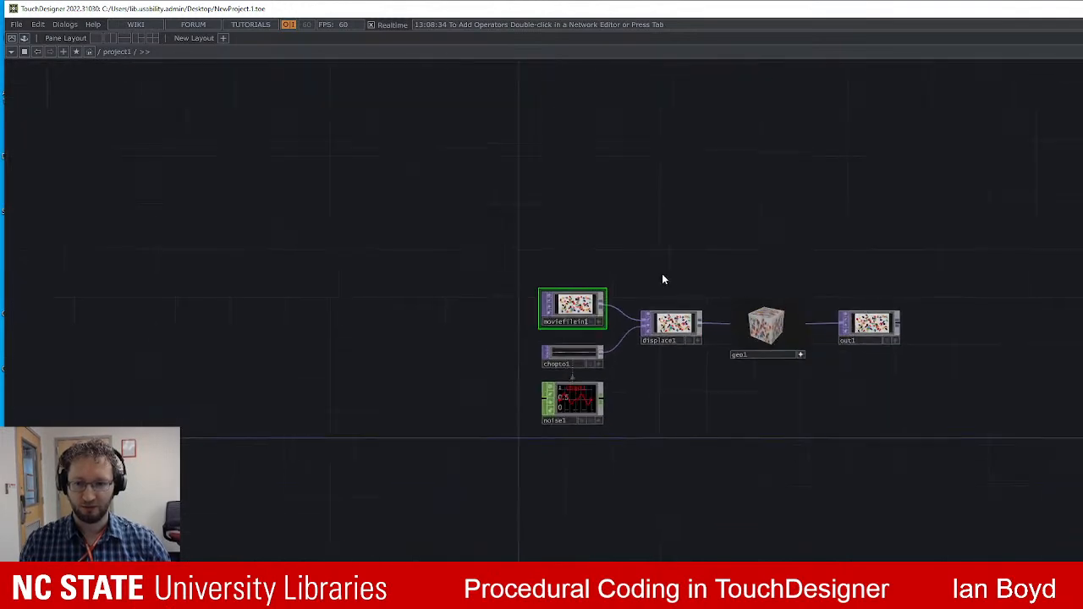
{"action": "scroll", "coordinate": [727, 281], "scroll_direction": "up", "scroll_amount": 4}
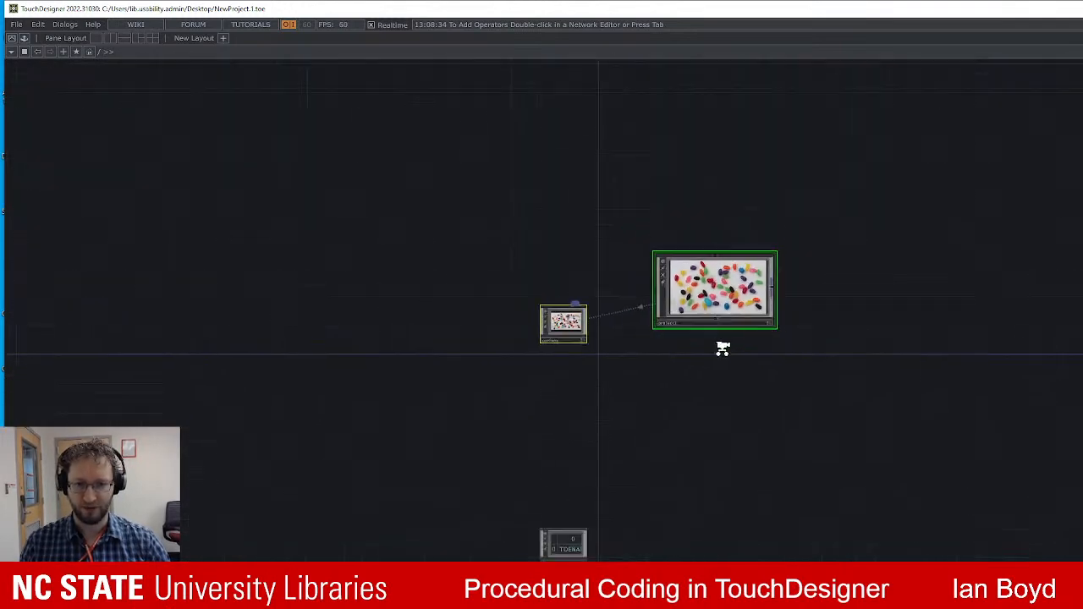
{"action": "scroll", "coordinate": [722, 348], "scroll_direction": "down", "scroll_amount": 4}
{"action": "scroll", "coordinate": [735, 294], "scroll_direction": "up", "scroll_amount": 10}
{"action": "scroll", "coordinate": [669, 371], "scroll_direction": "down", "scroll_amount": 4}
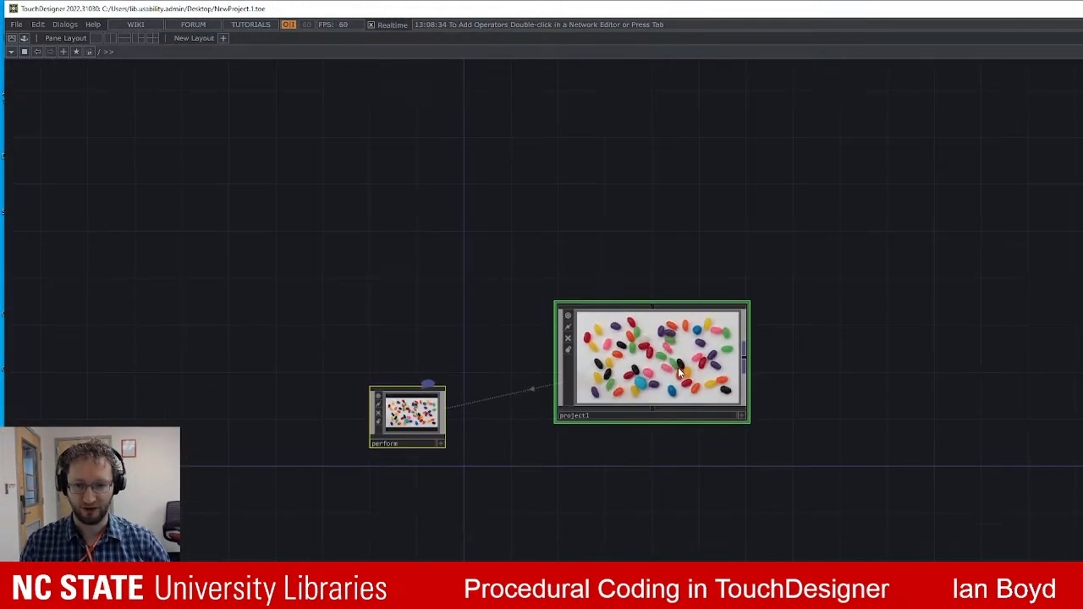
{"action": "scroll", "coordinate": [678, 368], "scroll_direction": "up", "scroll_amount": 10}
{"action": "scroll", "coordinate": [619, 378], "scroll_direction": "down", "scroll_amount": 4}
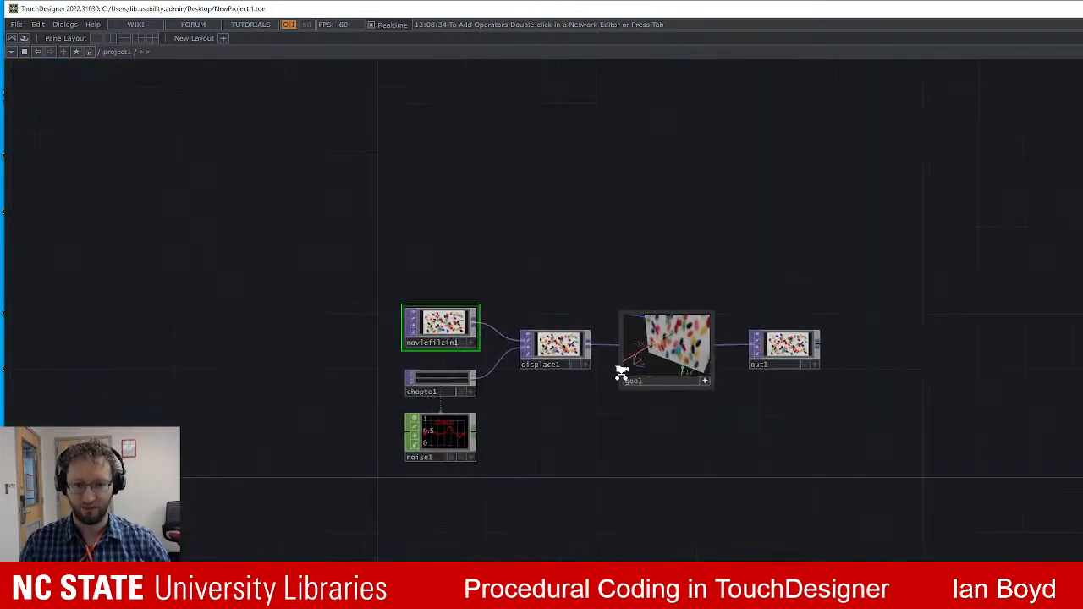
{"action": "scroll", "coordinate": [556, 412], "scroll_direction": "up", "scroll_amount": 4}
{"action": "scroll", "coordinate": [544, 387], "scroll_direction": "down", "scroll_amount": 4}
{"action": "scroll", "coordinate": [592, 388], "scroll_direction": "down", "scroll_amount": 5}
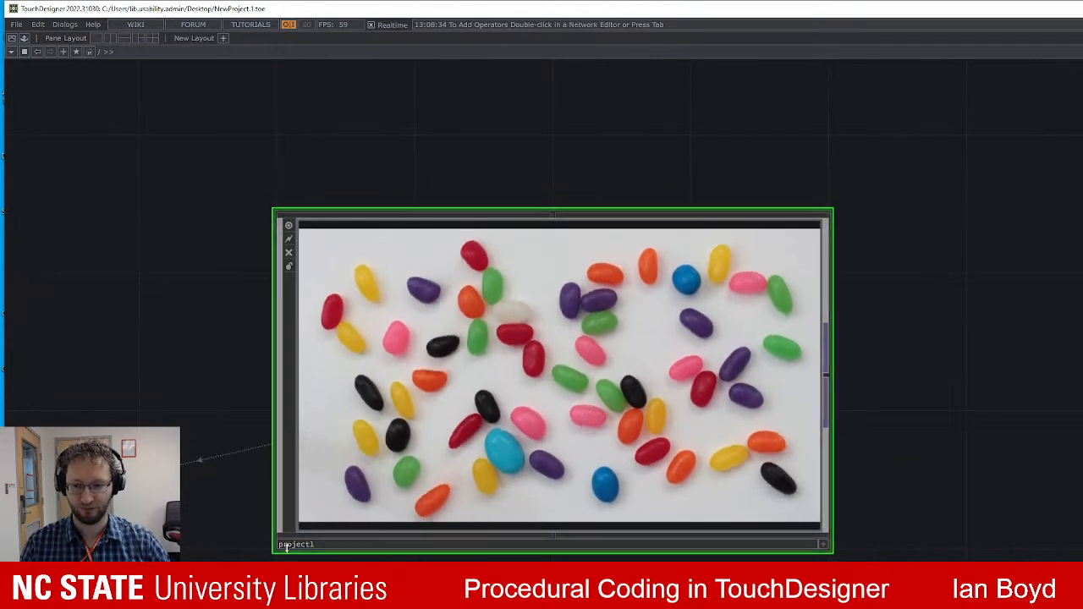
{"action": "scroll", "coordinate": [558, 394], "scroll_direction": "down", "scroll_amount": 3}
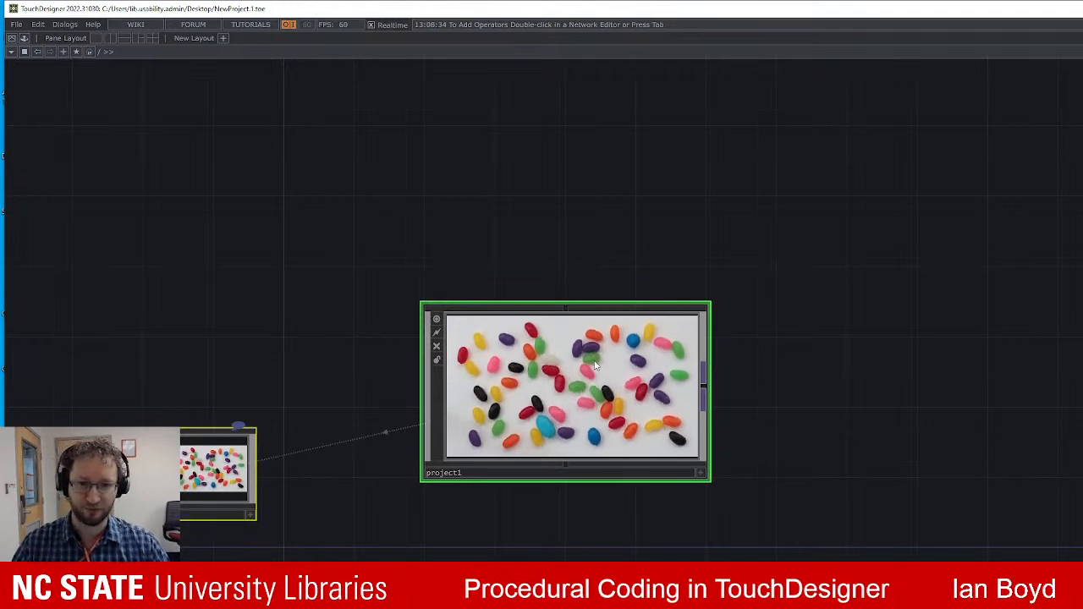
{"action": "scroll", "coordinate": [579, 401], "scroll_direction": "up", "scroll_amount": 10}
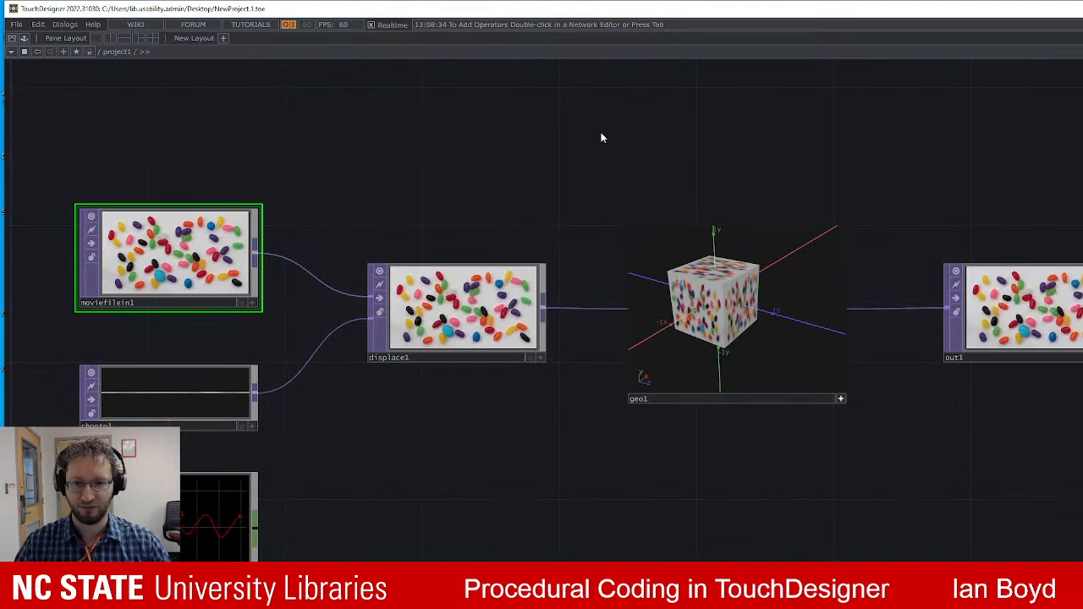
Add a Container COMP in the empty area above the displace1 and geo1 operators.
{"action": "scroll", "coordinate": [604, 252], "scroll_direction": "down", "scroll_amount": 8}
{"action": "double_click", "coordinate": [581, 251]}
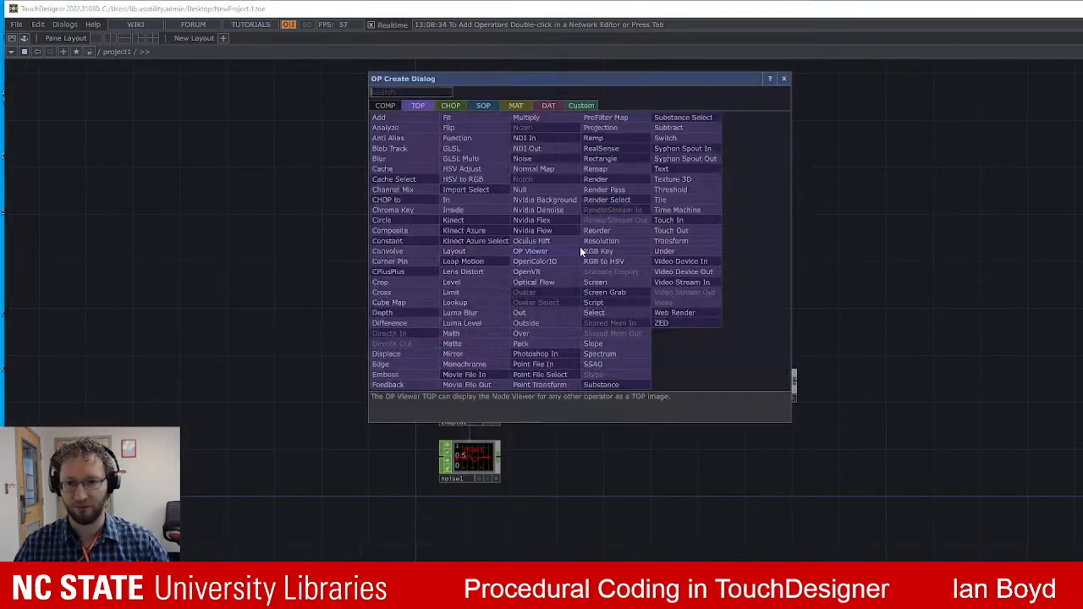
{"action": "type", "text": "container"}
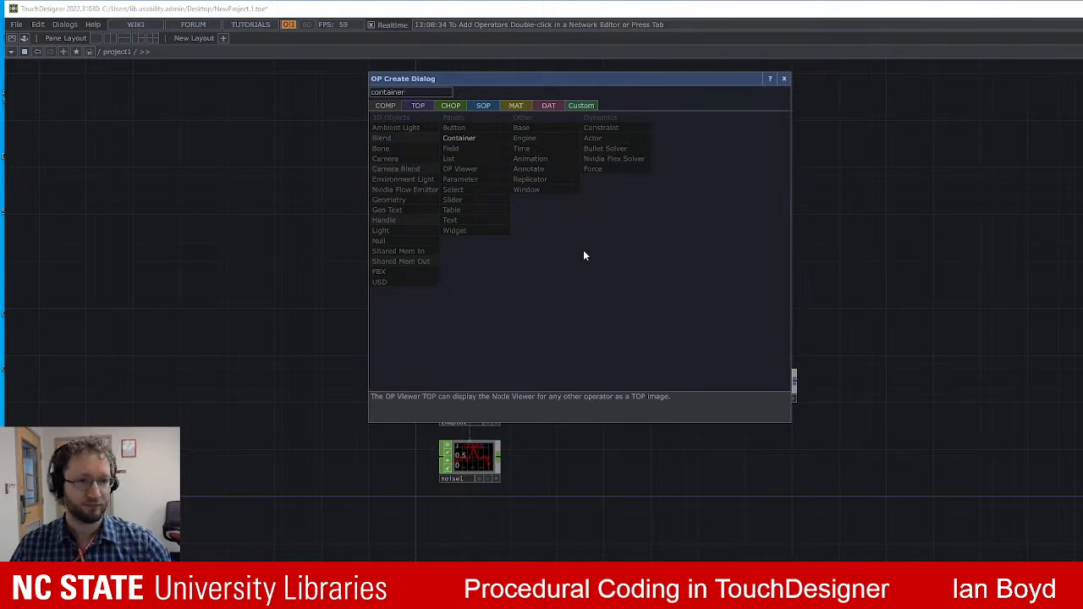
{"action": "key", "text": "Return"}
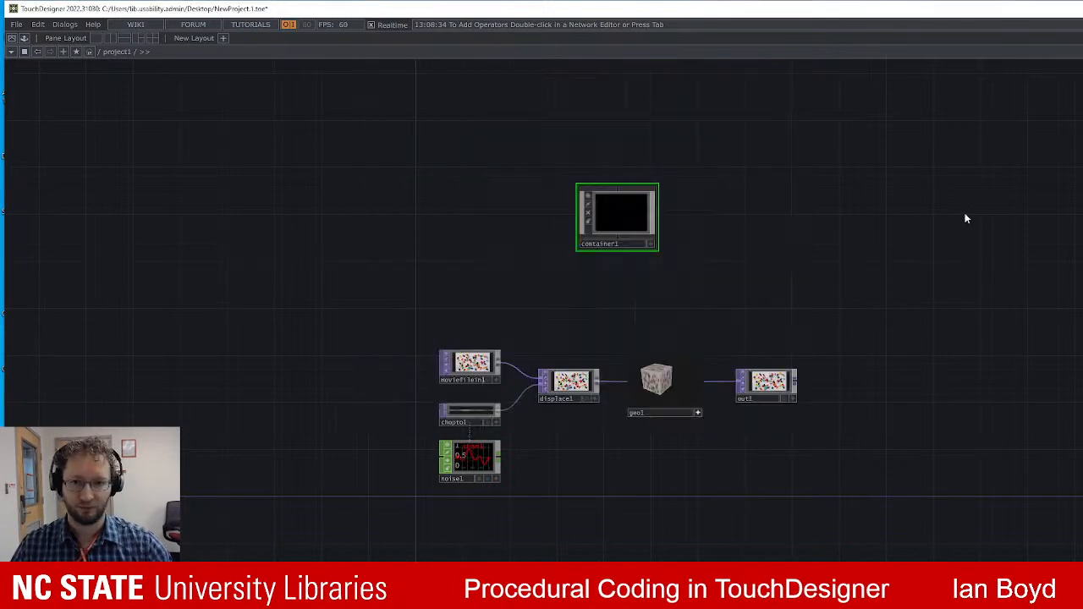
{"action": "left_click", "coordinate": [621, 232]}
{"action": "left_click_drag", "start_coordinate": [338, 307], "coordinate": [427, 388]}
{"action": "right_click_drag", "start_coordinate": [488, 406], "coordinate": [891, 584]}
{"action": "left_click_drag", "start_coordinate": [838, 455], "coordinate": [706, 303]}
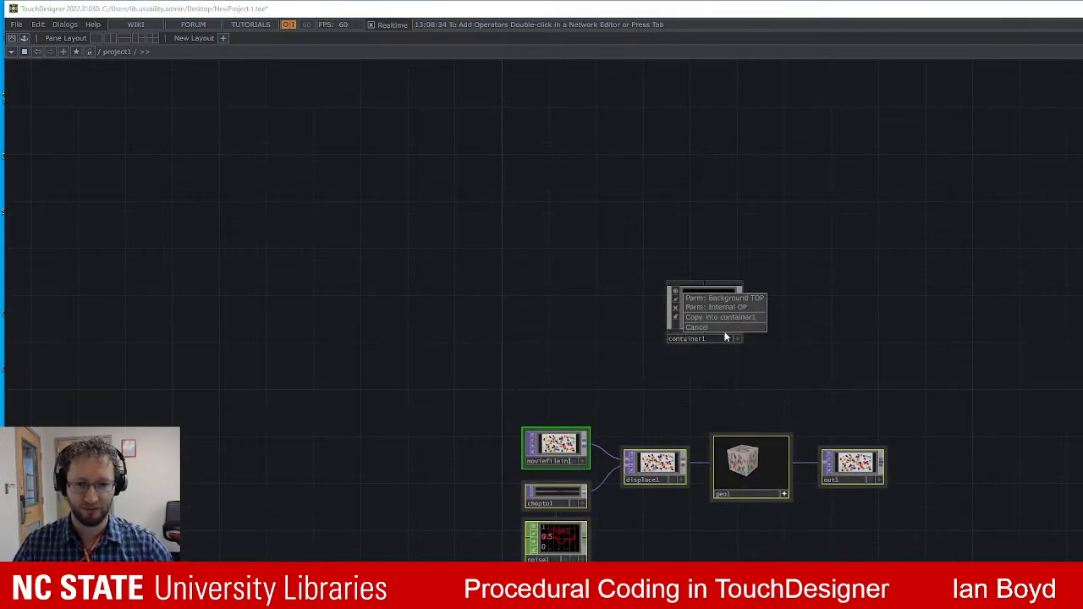
{"action": "left_click", "coordinate": [929, 407]}
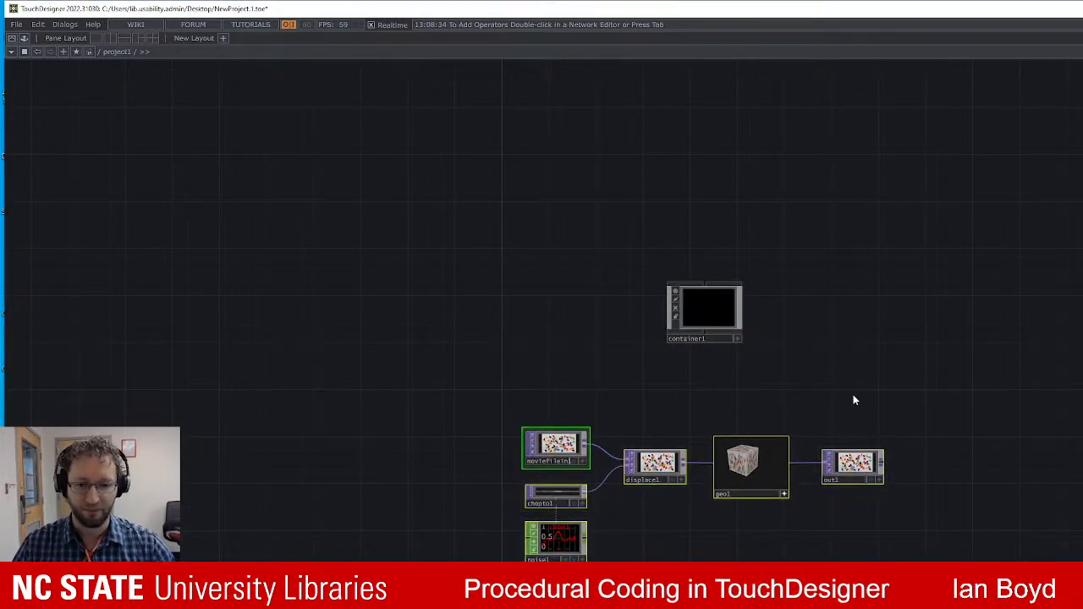
{"action": "left_click_drag", "start_coordinate": [824, 369], "coordinate": [744, 304]}
{"action": "left_click_drag", "start_coordinate": [562, 441], "coordinate": [543, 394]}
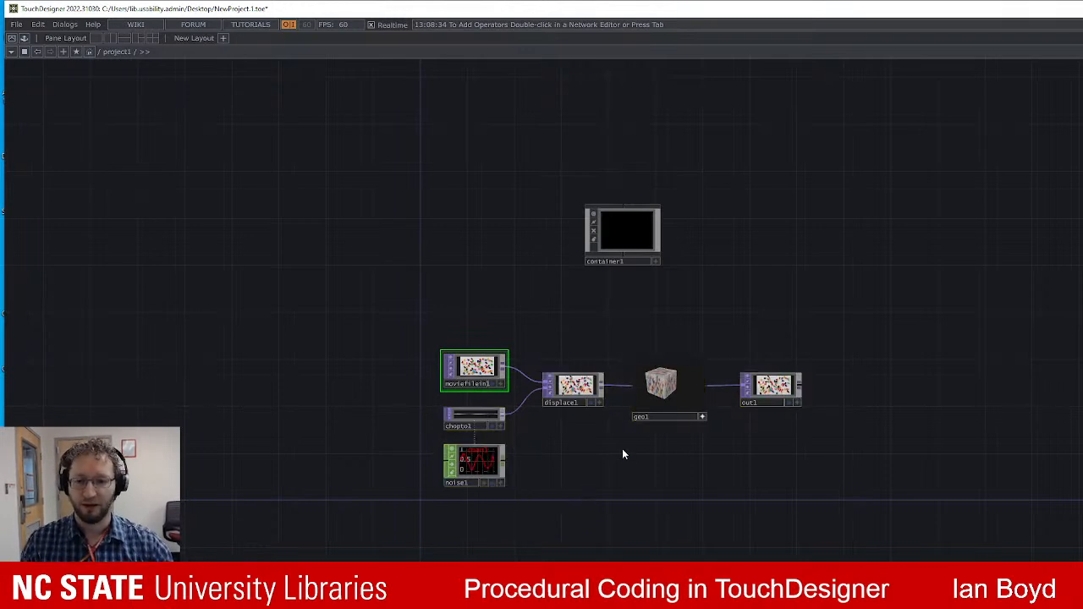
Inspect the displace1 operator and its source, moviefilein1, by selecting each in turn.
{"action": "scroll", "coordinate": [620, 449], "scroll_direction": "up", "scroll_amount": 3}
{"action": "left_click", "coordinate": [528, 322]}
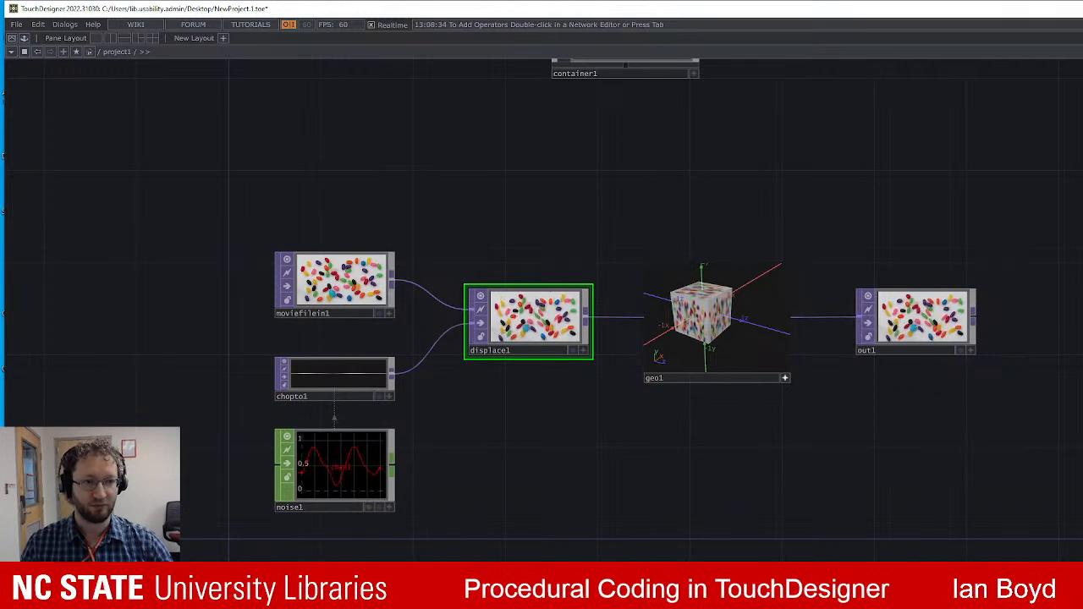
{"action": "left_click", "coordinate": [341, 283]}
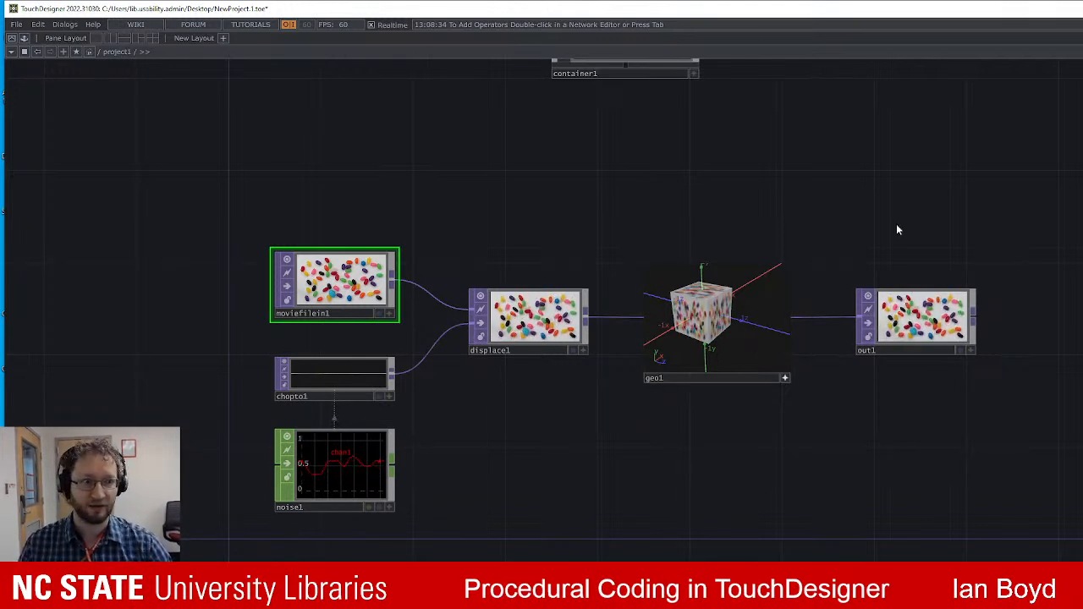
{"action": "scroll", "coordinate": [550, 230], "scroll_direction": "down", "scroll_amount": 3}
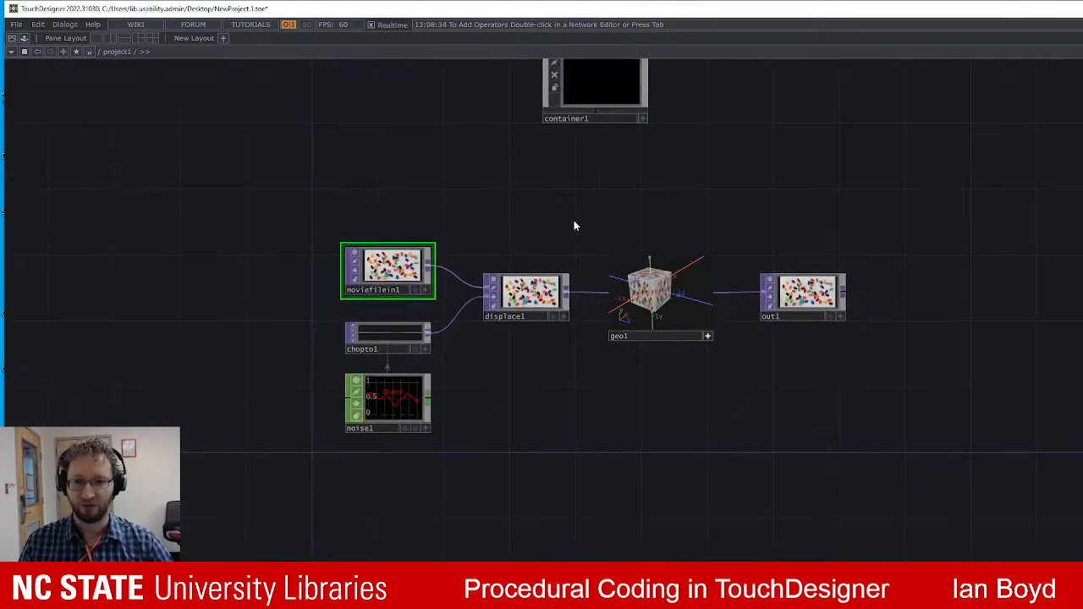
{"action": "left_click_drag", "start_coordinate": [581, 257], "coordinate": [598, 297]}
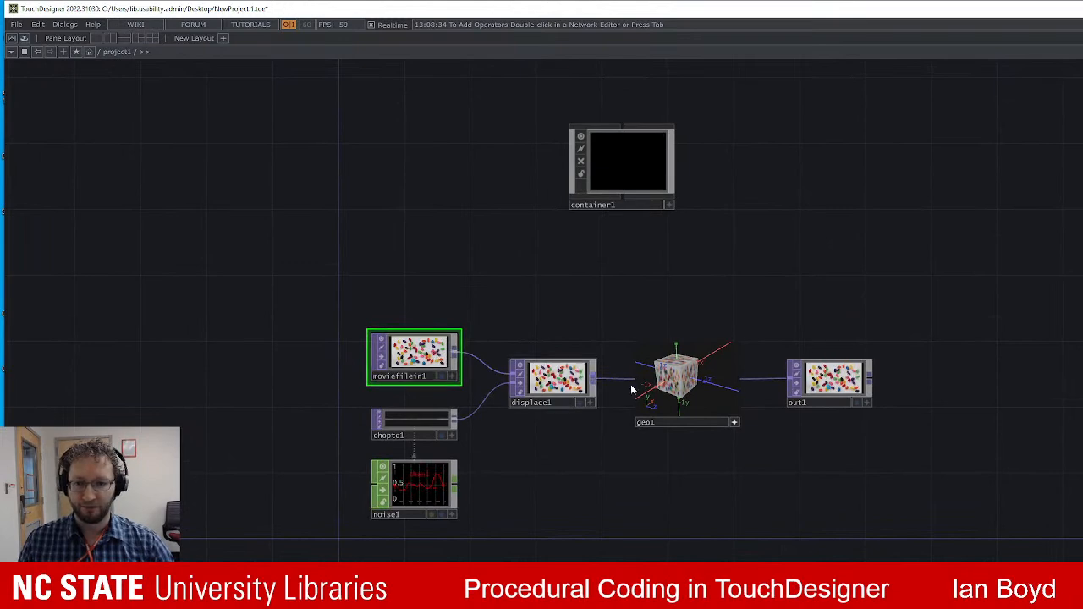
{"action": "scroll", "coordinate": [504, 329], "scroll_direction": "up", "scroll_amount": 3}
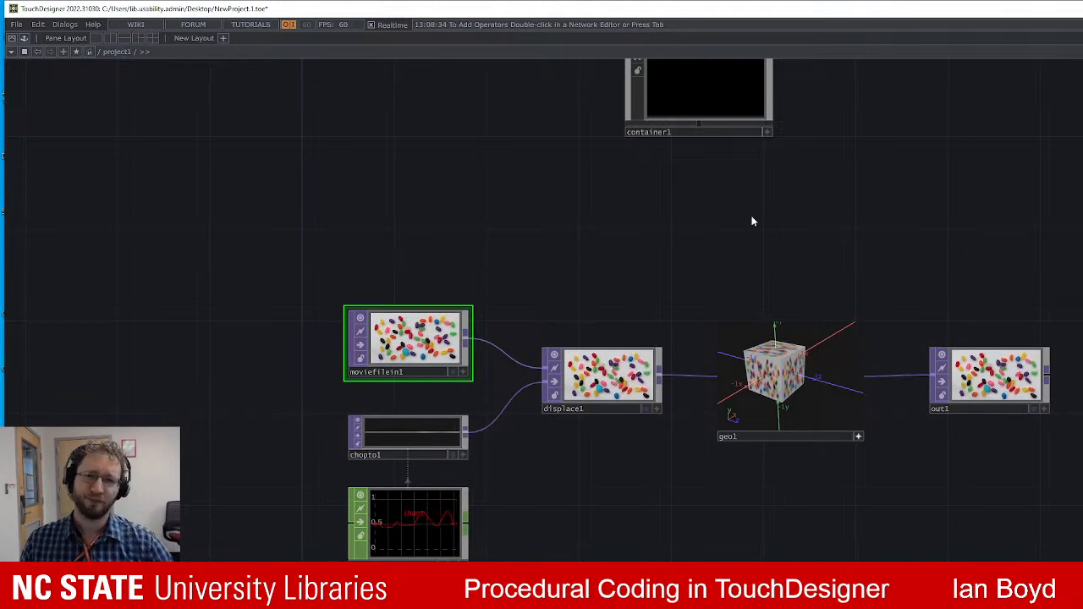
{"action": "left_click_drag", "start_coordinate": [599, 283], "coordinate": [620, 341]}
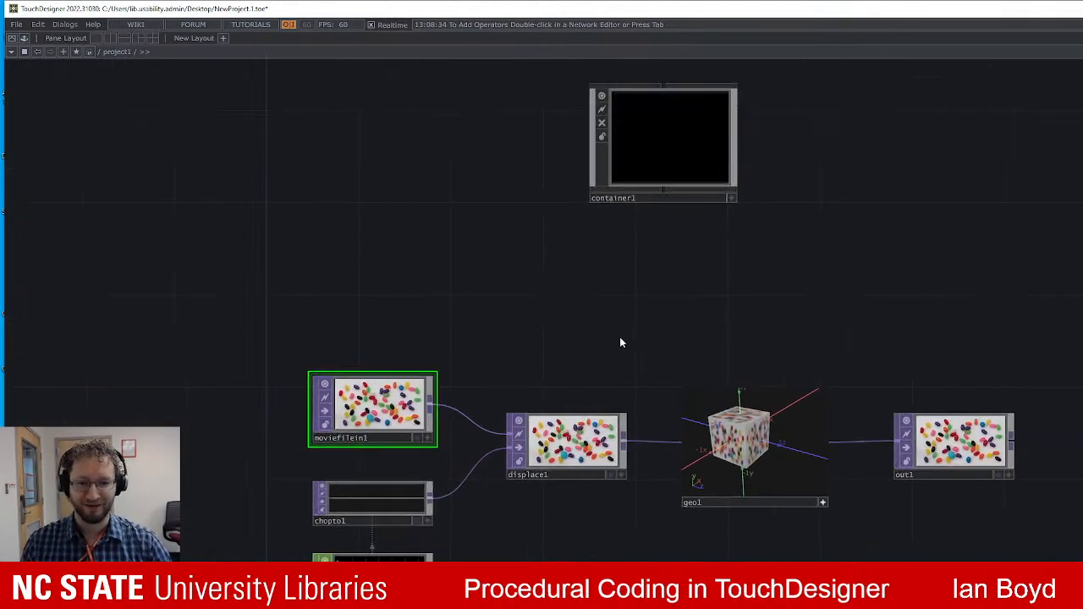
{"action": "scroll", "coordinate": [621, 339], "scroll_direction": "down", "scroll_amount": 2}
{"action": "scroll", "coordinate": [660, 333], "scroll_direction": "up", "scroll_amount": 2}
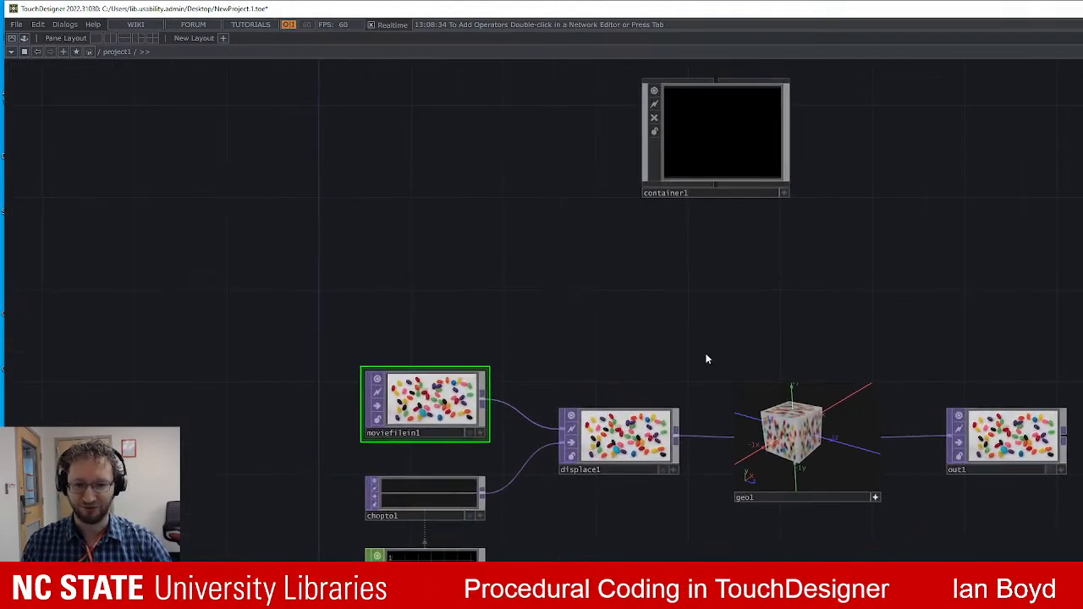
{"action": "left_click_drag", "start_coordinate": [705, 358], "coordinate": [667, 333]}
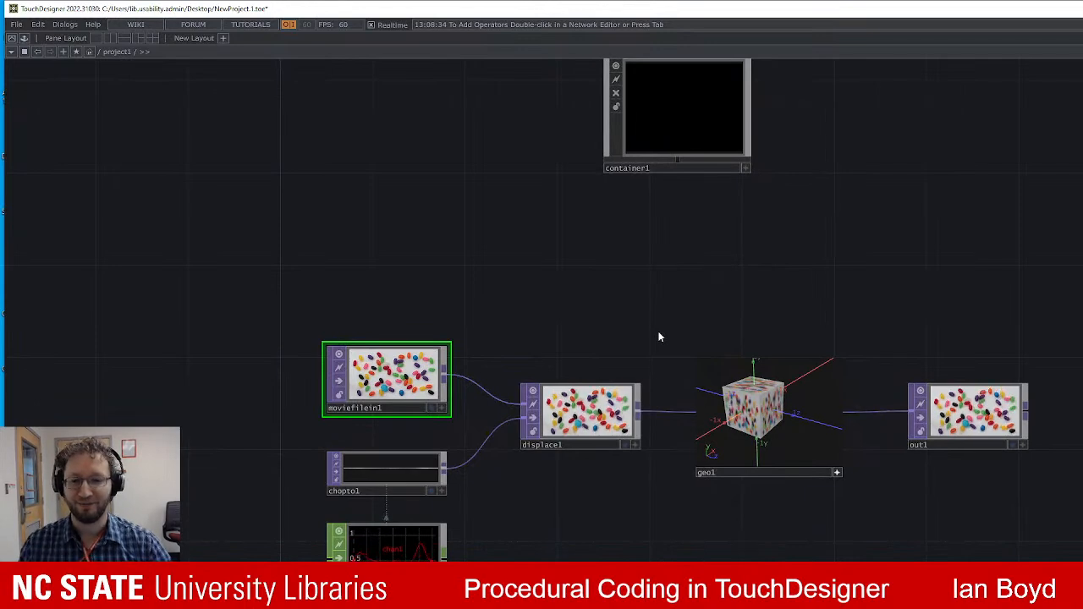
{"action": "scroll", "coordinate": [655, 372], "scroll_direction": "down", "scroll_amount": 2}
{"action": "scroll", "coordinate": [648, 415], "scroll_direction": "up", "scroll_amount": 2}
{"action": "left_click_drag", "start_coordinate": [675, 299], "coordinate": [667, 331]}
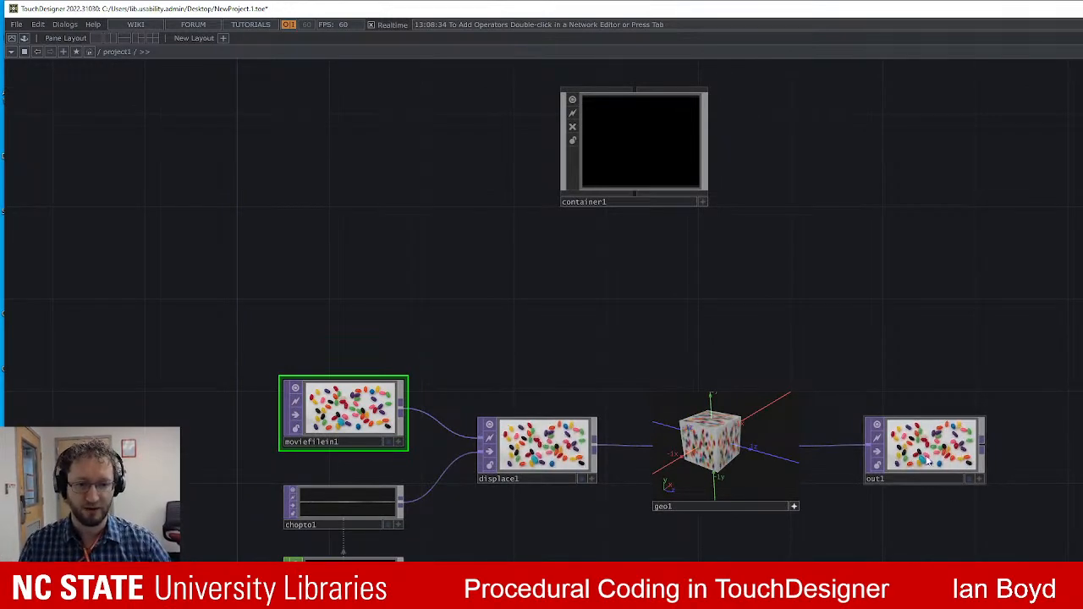
Examine the image in the out1 operator up close, and return to the view of the whole network.
{"action": "scroll", "coordinate": [923, 494], "scroll_direction": "up", "scroll_amount": 5}
{"action": "scroll", "coordinate": [953, 434], "scroll_direction": "up", "scroll_amount": 1}
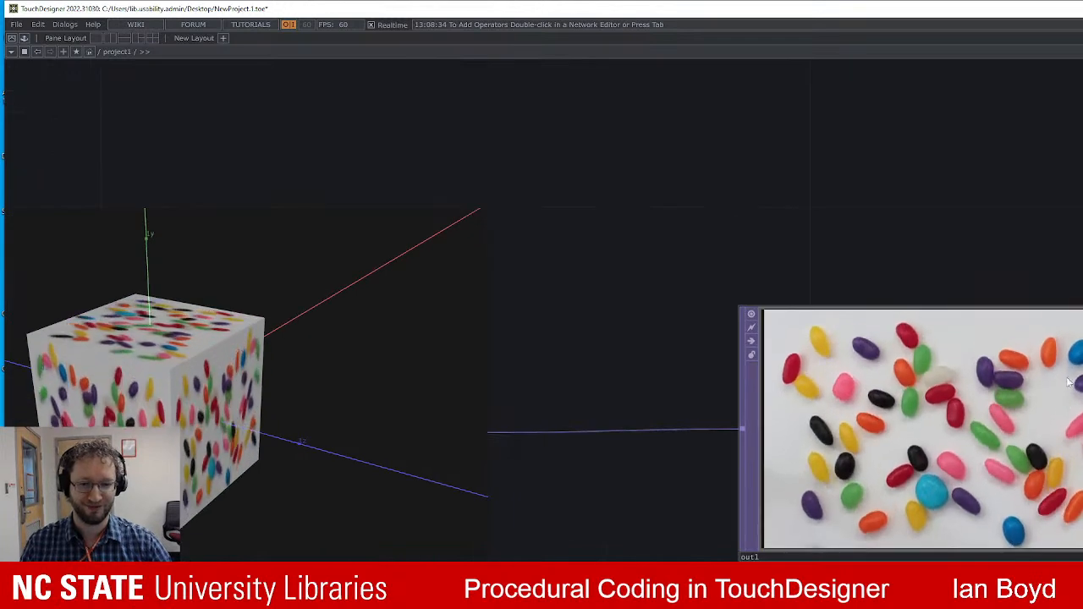
{"action": "scroll", "coordinate": [949, 435], "scroll_direction": "up", "scroll_amount": 2}
{"action": "scroll", "coordinate": [948, 436], "scroll_direction": "down", "scroll_amount": 5}
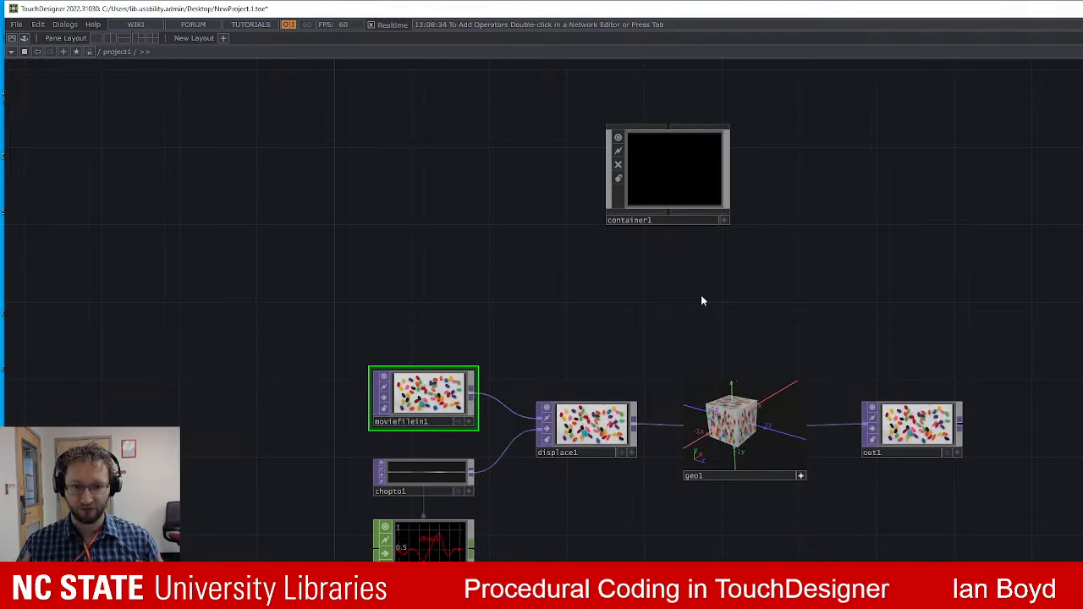
{"action": "scroll", "coordinate": [800, 313], "scroll_direction": "up", "scroll_amount": 3}
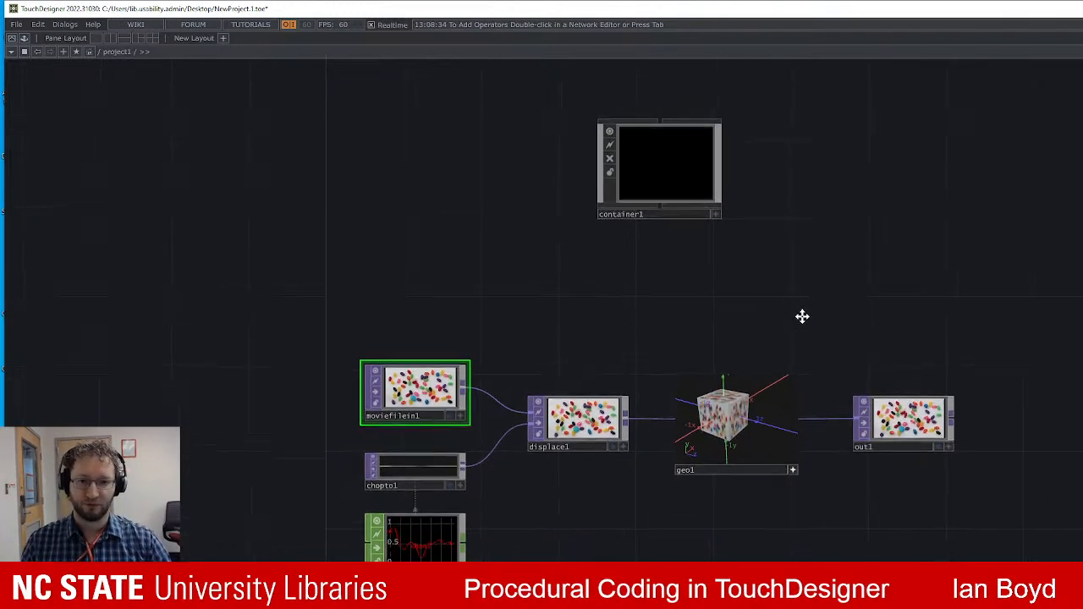
{"action": "scroll", "coordinate": [800, 314], "scroll_direction": "down", "scroll_amount": 2}
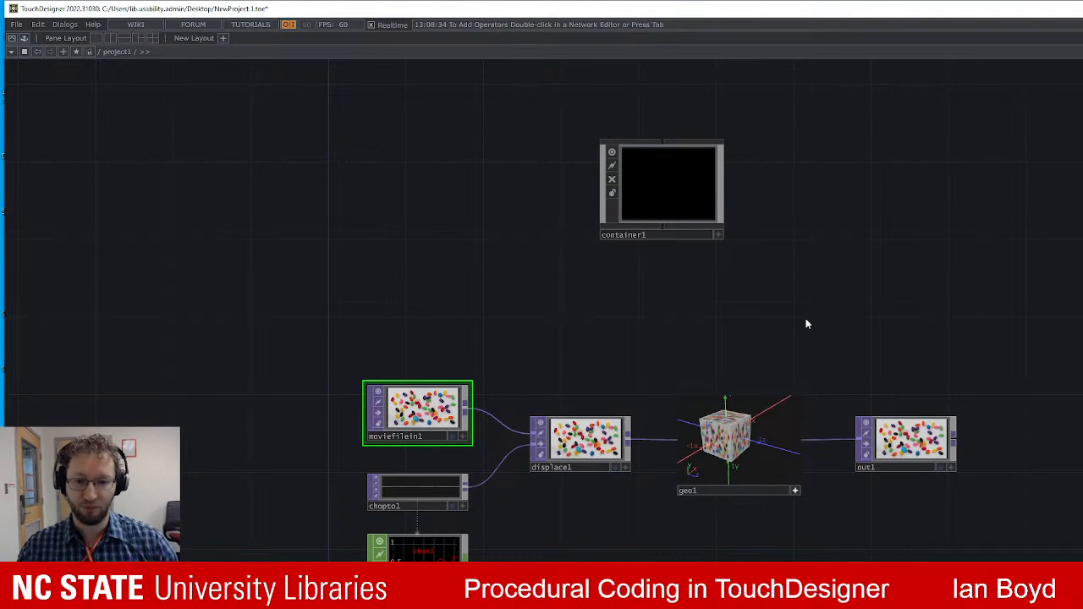
{"action": "left_click_drag", "start_coordinate": [869, 368], "coordinate": [864, 372]}
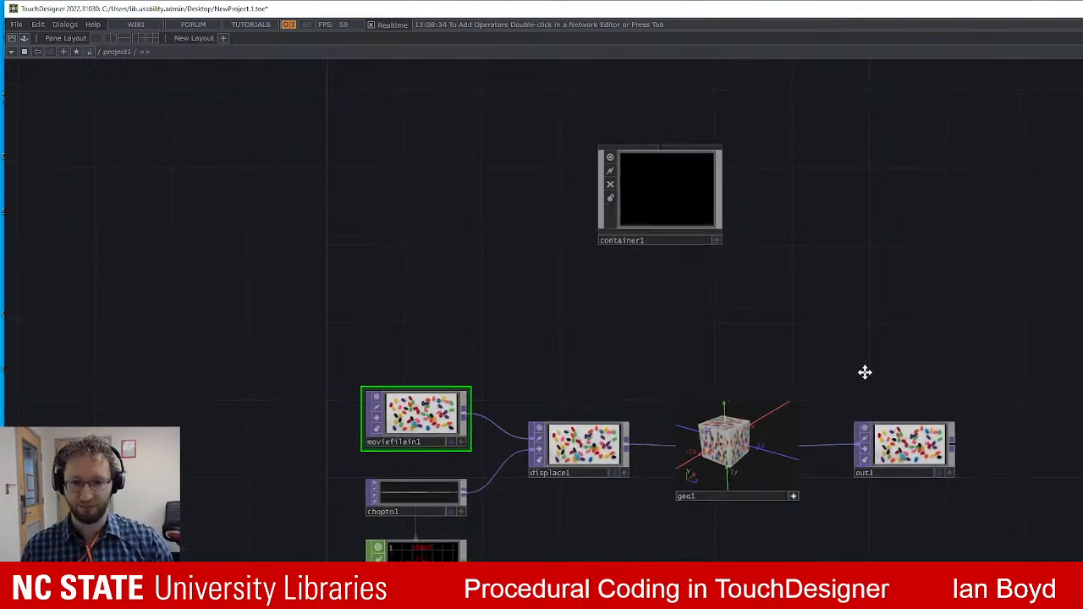
{"action": "scroll", "coordinate": [868, 316], "scroll_direction": "down", "scroll_amount": 2}
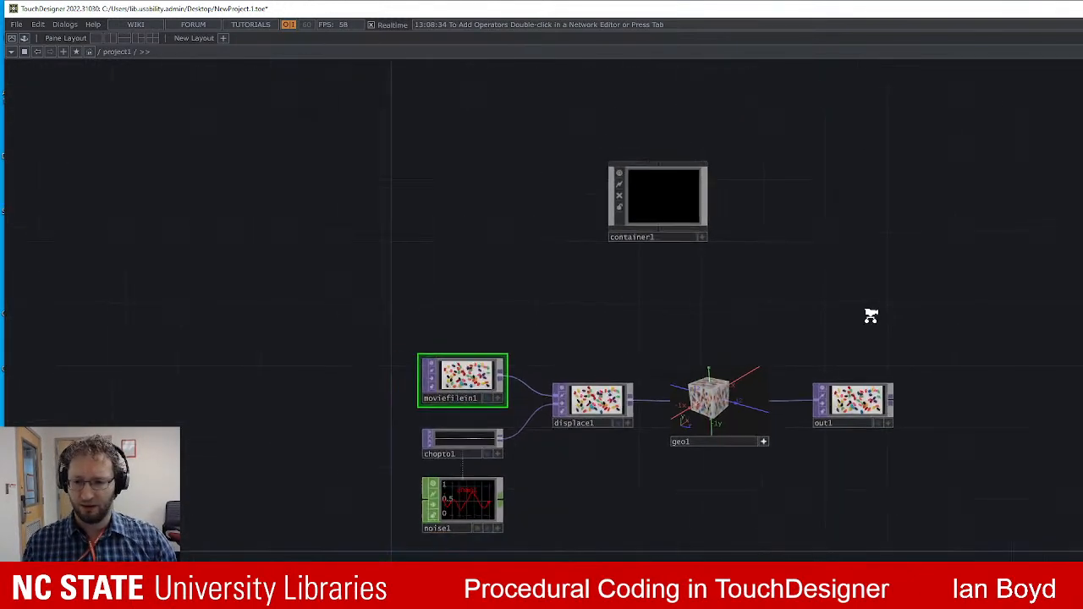
{"action": "scroll", "coordinate": [885, 295], "scroll_direction": "up", "scroll_amount": 2}
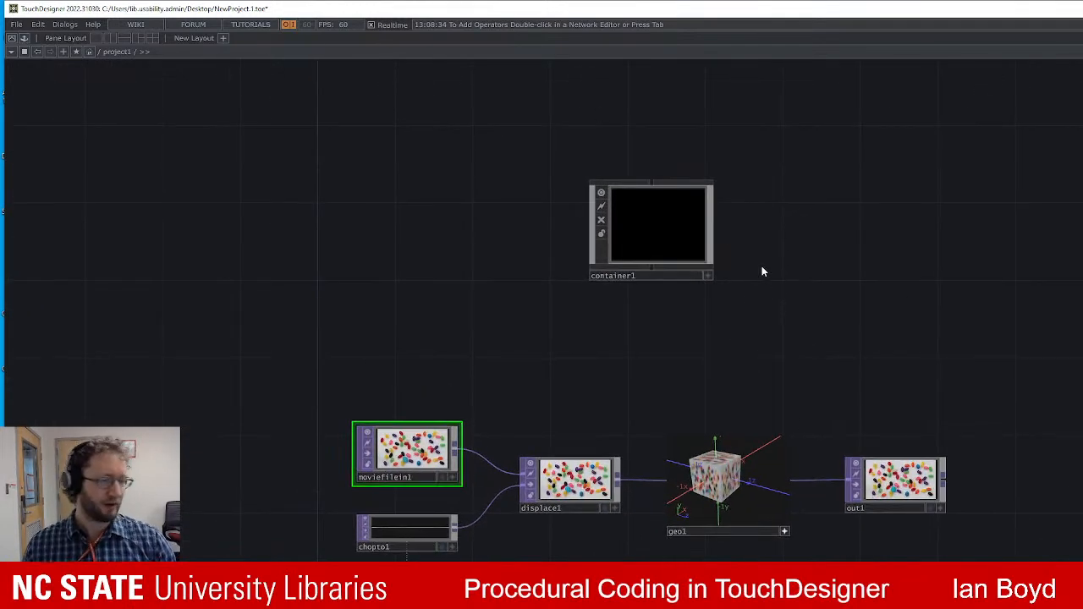
{"action": "left_click_drag", "start_coordinate": [817, 269], "coordinate": [802, 246]}
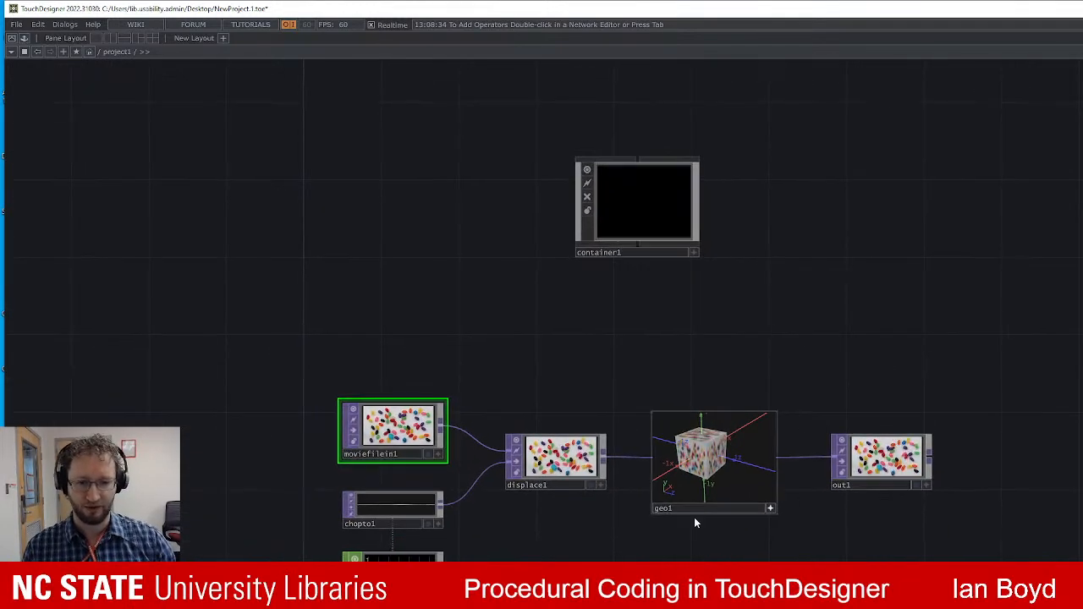
{"action": "left_click_drag", "start_coordinate": [604, 368], "coordinate": [611, 342]}
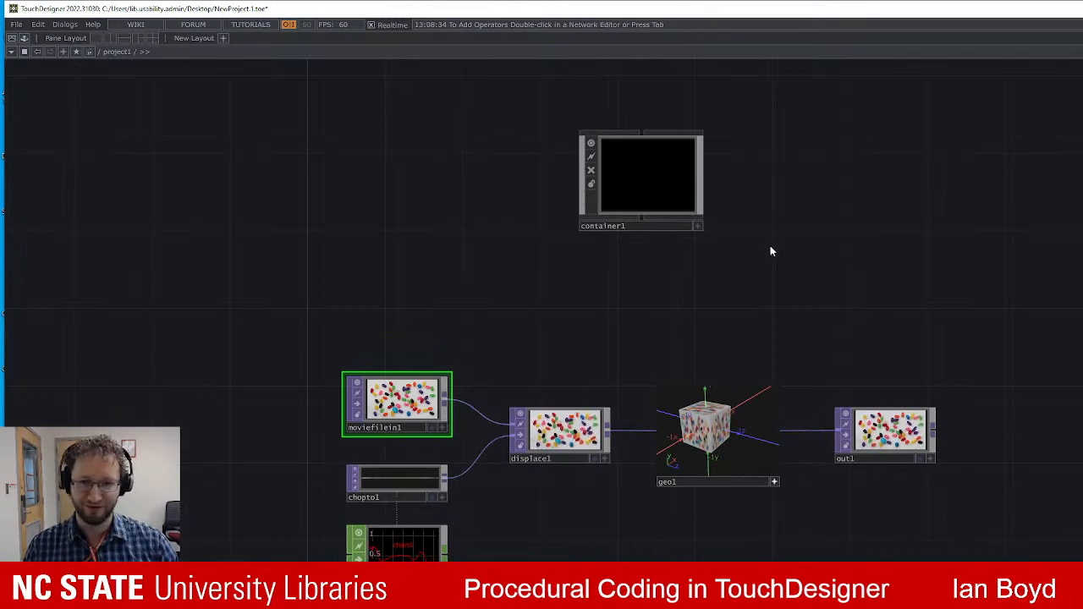
{"action": "scroll", "coordinate": [770, 247], "scroll_direction": "up", "scroll_amount": 2}
{"action": "scroll", "coordinate": [771, 246], "scroll_direction": "down", "scroll_amount": 2}
{"action": "left_click_drag", "start_coordinate": [802, 232], "coordinate": [792, 267]}
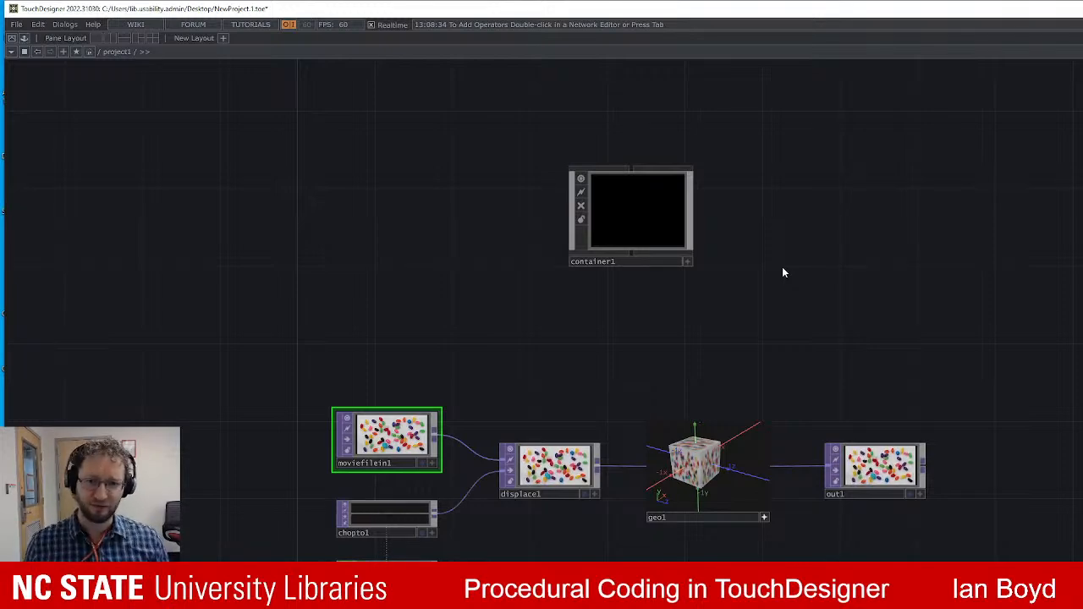
{"action": "scroll", "coordinate": [638, 355], "scroll_direction": "down", "scroll_amount": 2}
{"action": "left_click_drag", "start_coordinate": [735, 320], "coordinate": [719, 351]}
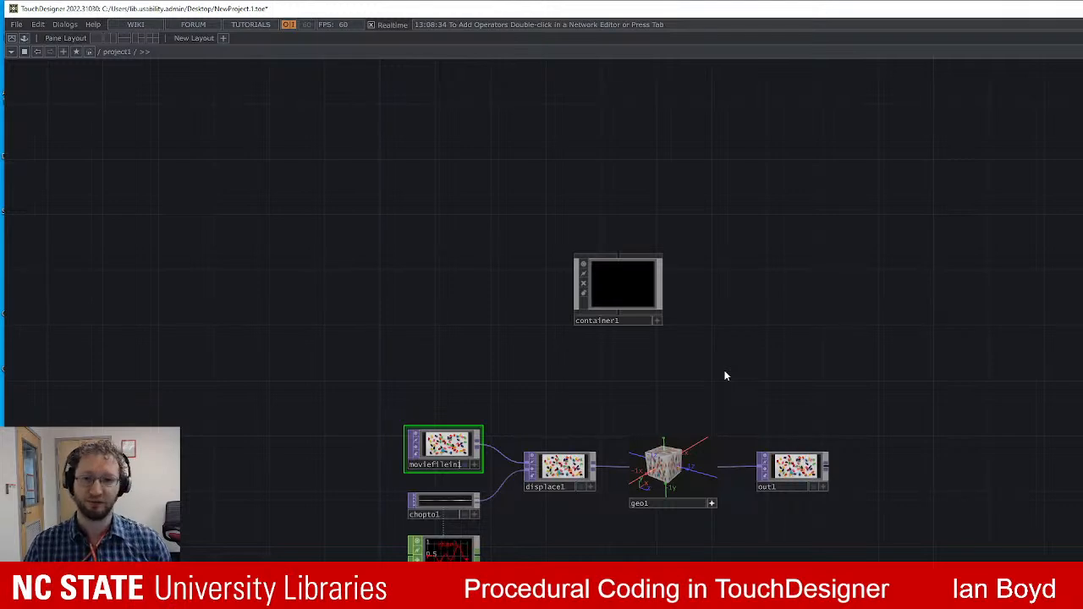
{"action": "scroll", "coordinate": [664, 345], "scroll_direction": "down", "scroll_amount": 1}
{"action": "scroll", "coordinate": [691, 355], "scroll_direction": "up", "scroll_amount": 1}
{"action": "left_click_drag", "start_coordinate": [788, 356], "coordinate": [708, 303]}
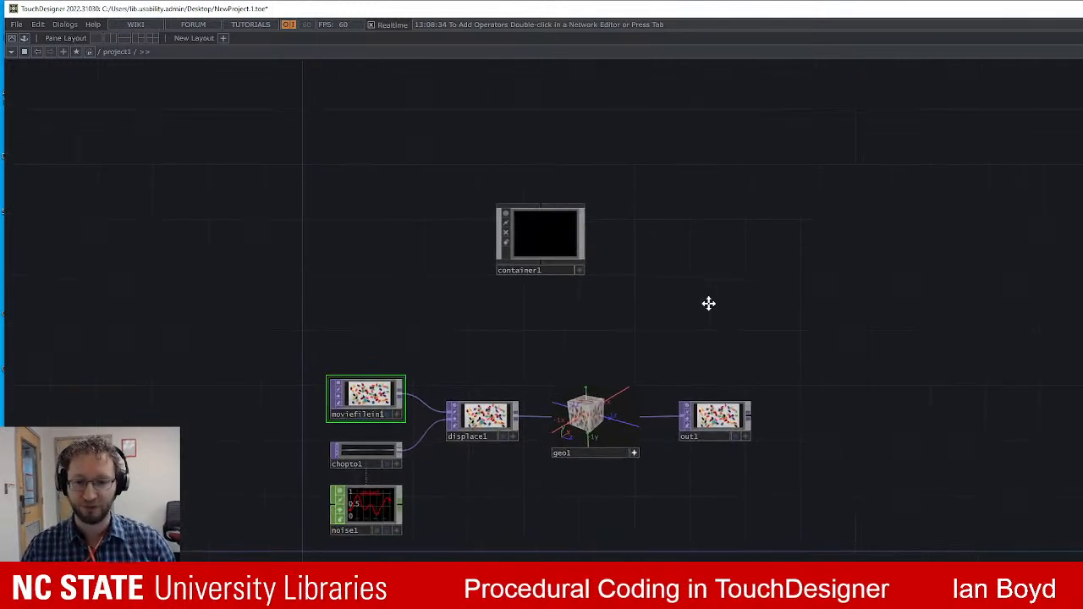
Browse the COMP, TOP and Custom operator families available for creation in the project1 network.
{"action": "key", "text": "Tab"}
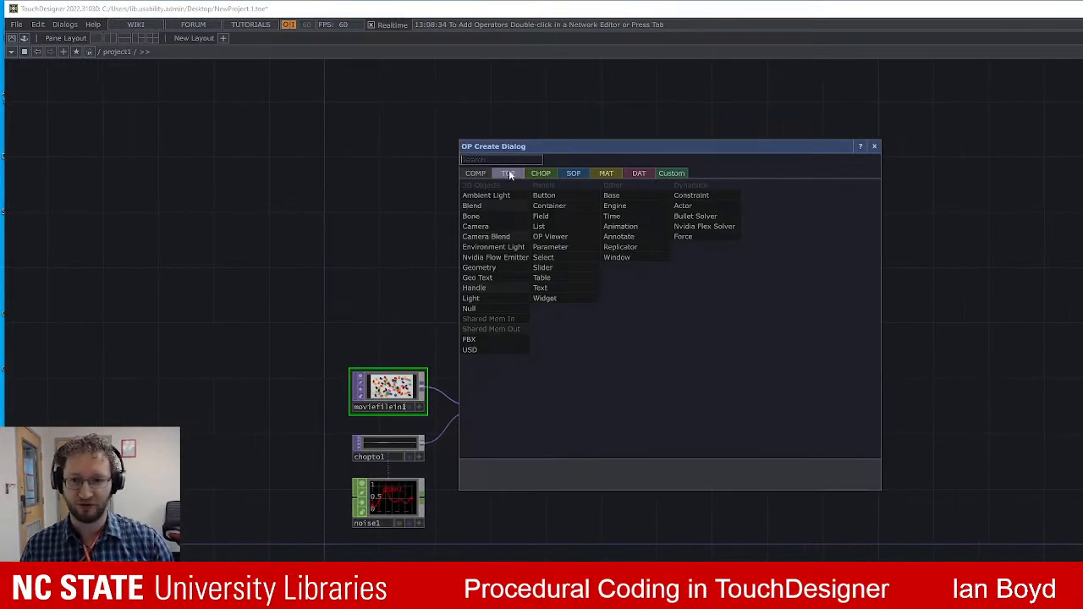
{"action": "left_click_drag", "start_coordinate": [602, 146], "coordinate": [630, 135]}
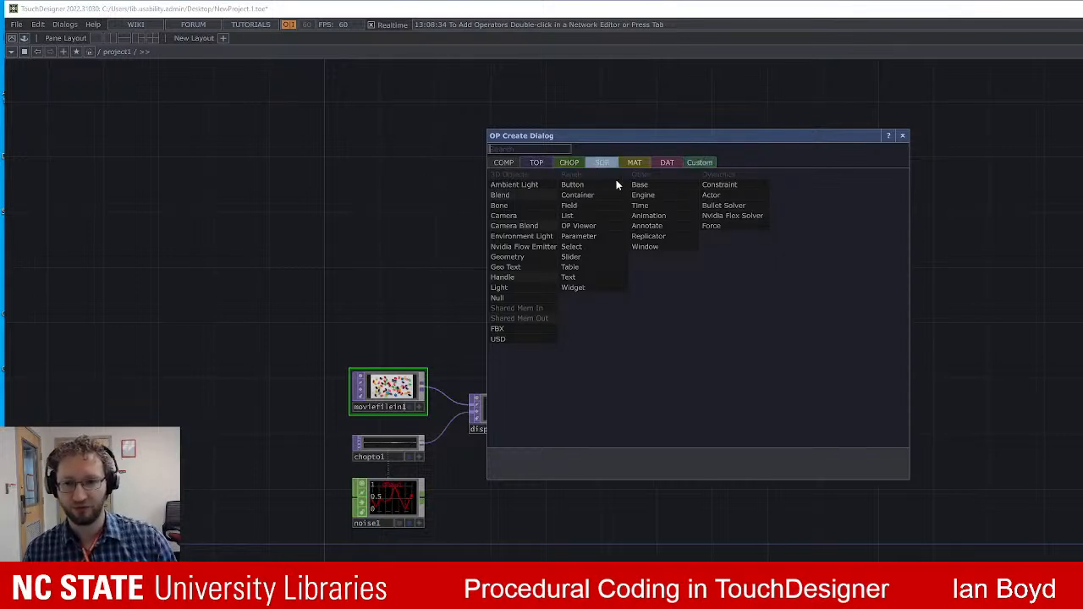
{"action": "left_click", "coordinate": [542, 163]}
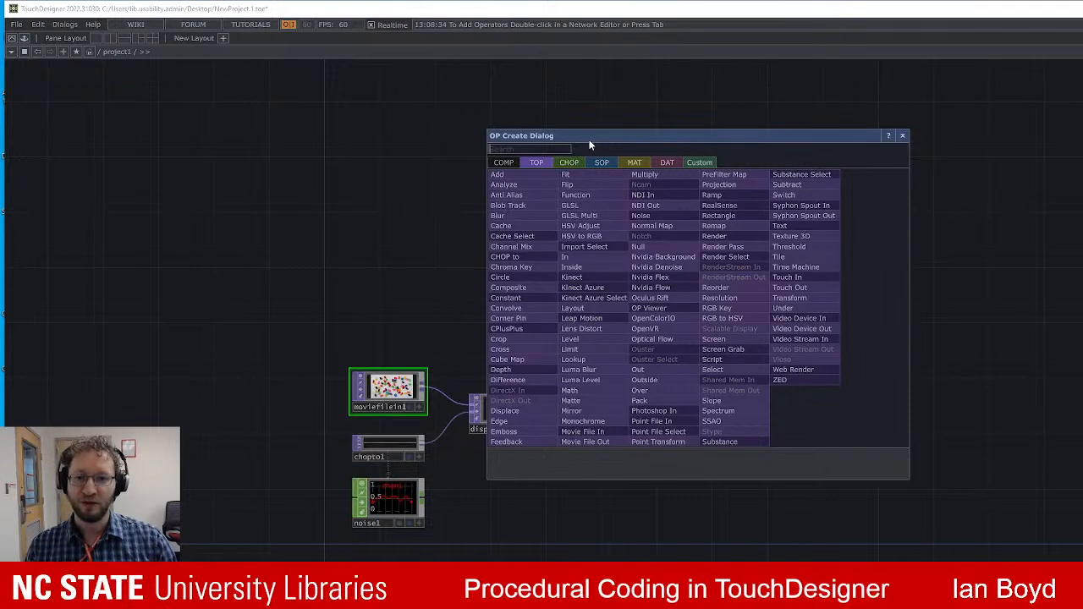
{"action": "left_click_drag", "start_coordinate": [587, 141], "coordinate": [582, 141]}
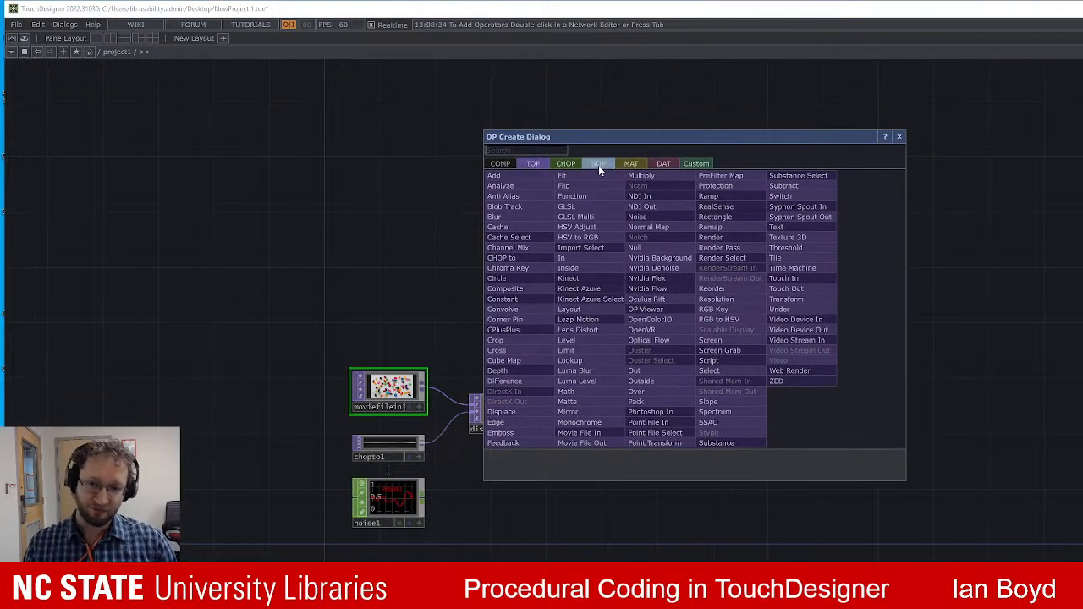
{"action": "left_click", "coordinate": [697, 164]}
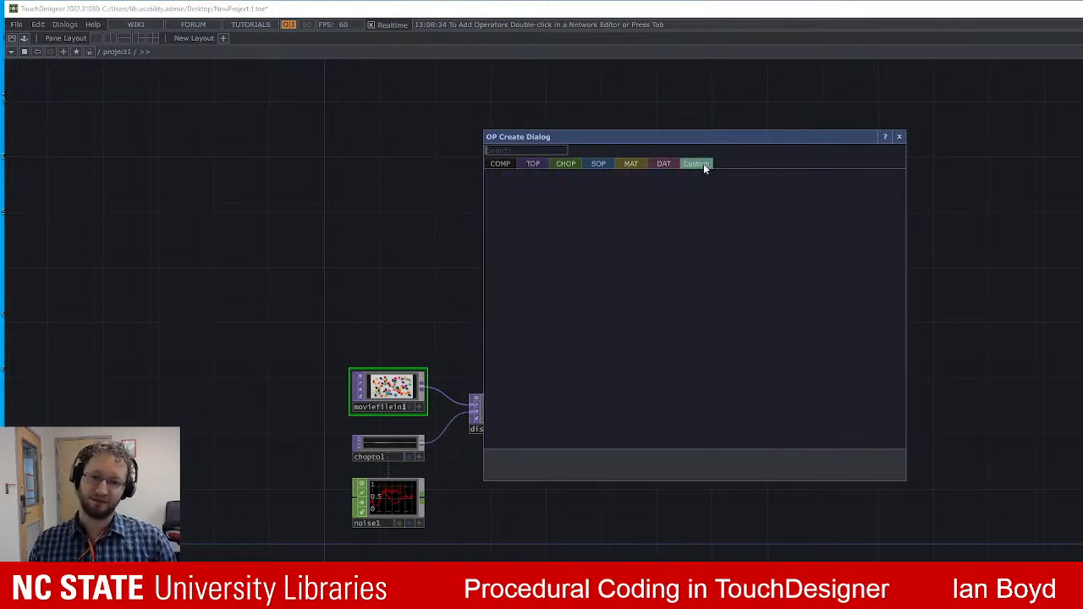
{"action": "left_click", "coordinate": [500, 164]}
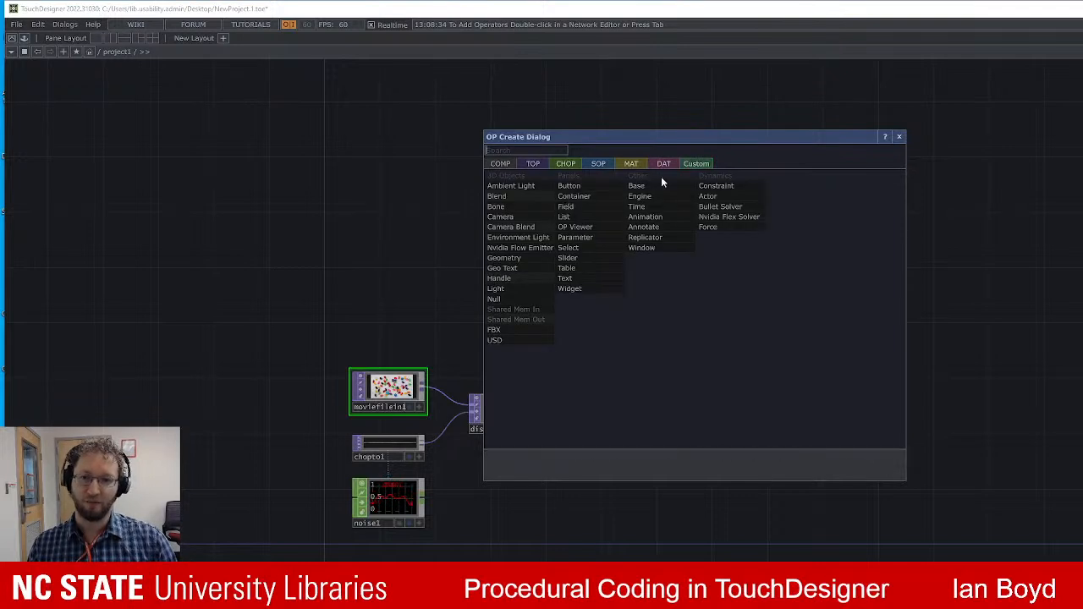
{"action": "left_click", "coordinate": [533, 164]}
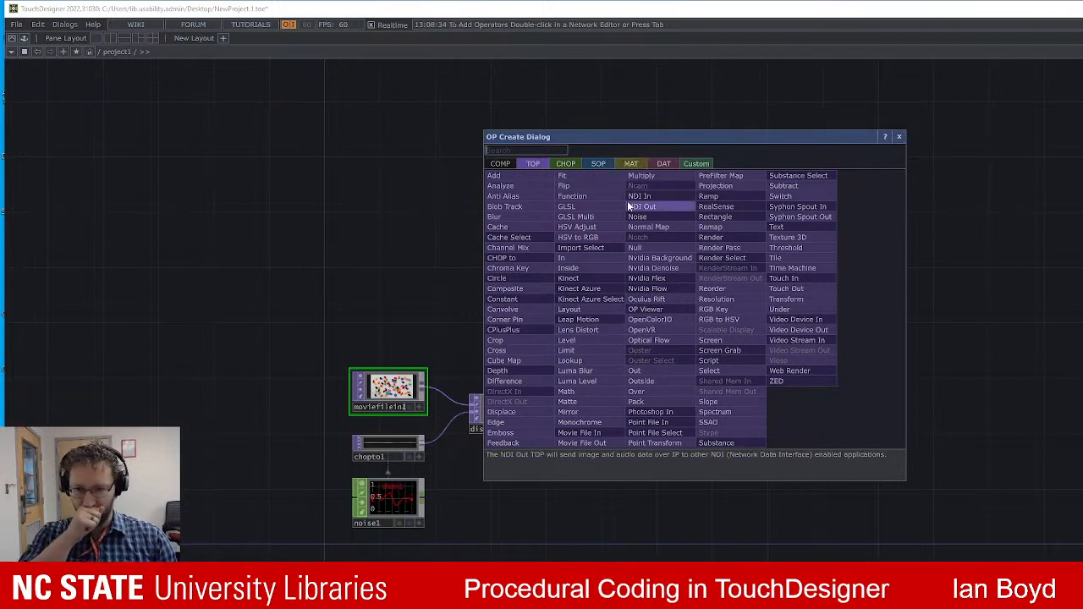
{"action": "left_click", "coordinate": [562, 175]}
{"action": "left_click", "coordinate": [672, 254]}
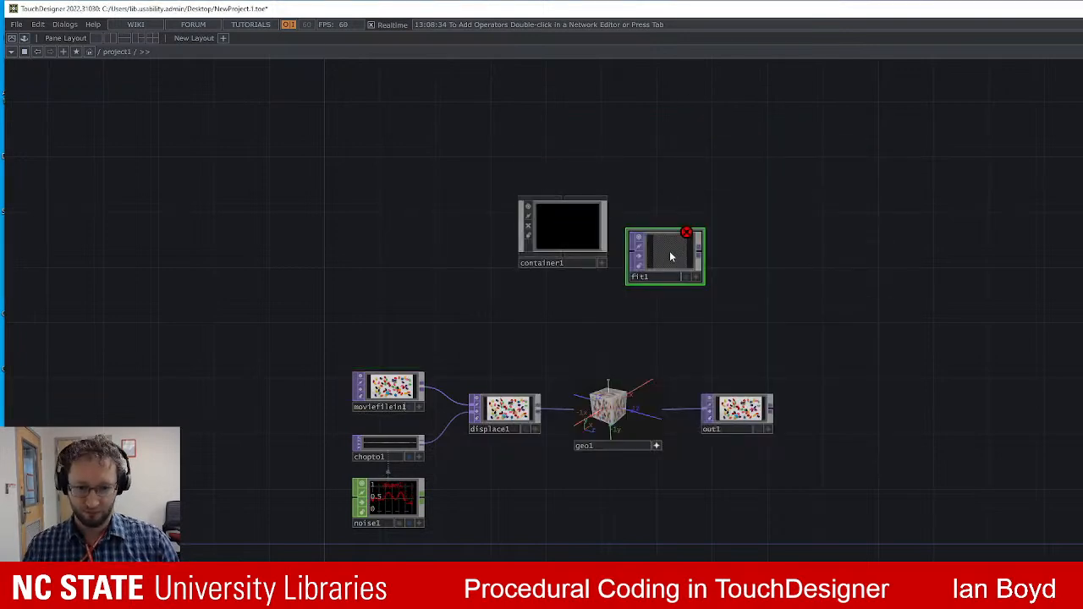
{"action": "key", "text": "Delete"}
Browse the available CHOP operators and the SOP operators that can be created.
{"action": "key", "text": "Tab"}
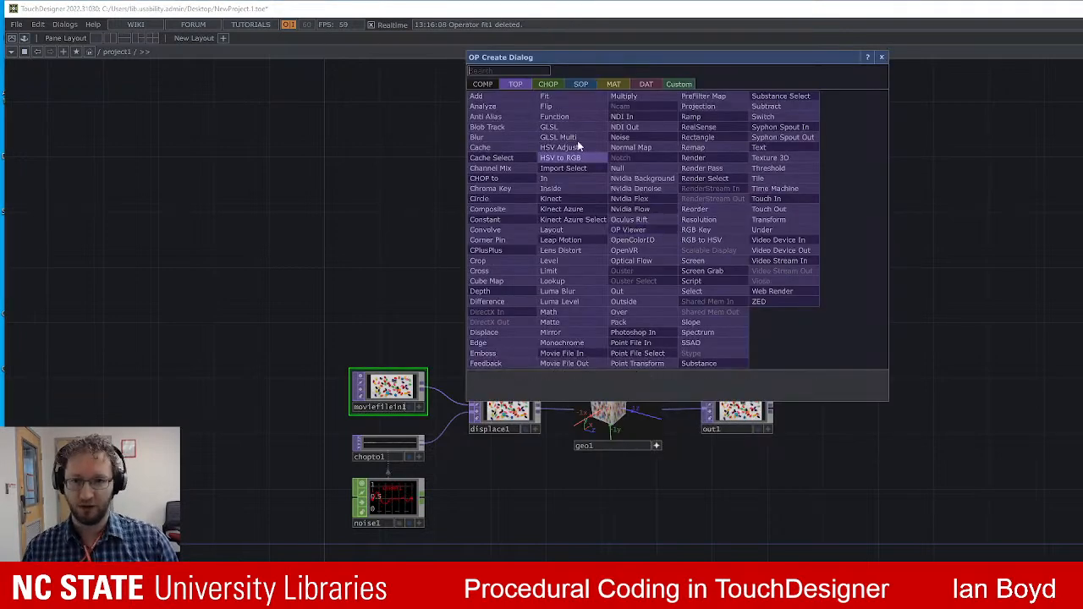
{"action": "left_click", "coordinate": [550, 85]}
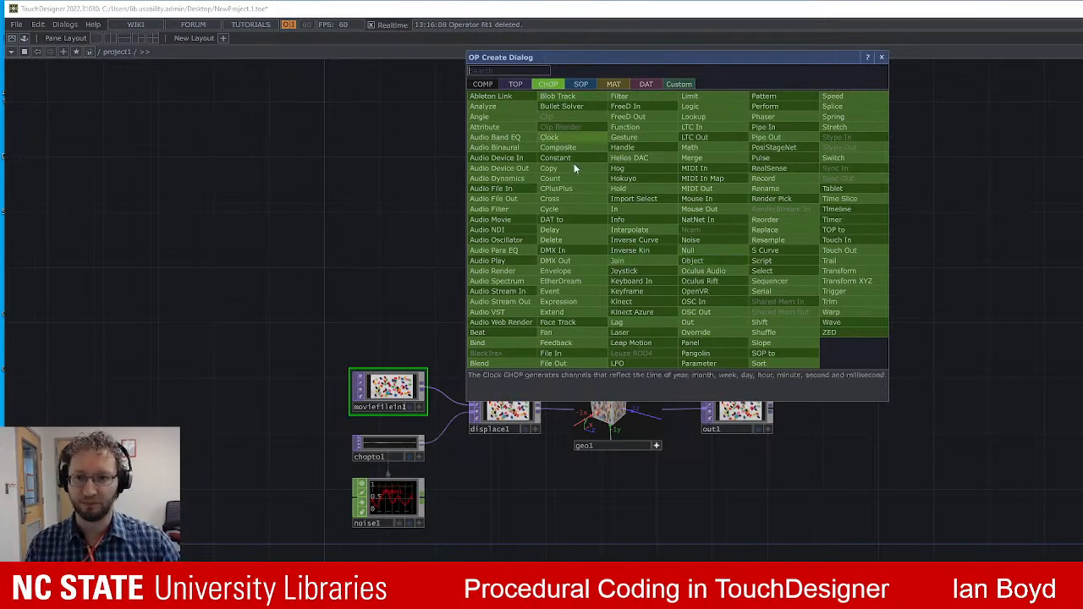
{"action": "left_click", "coordinate": [580, 84]}
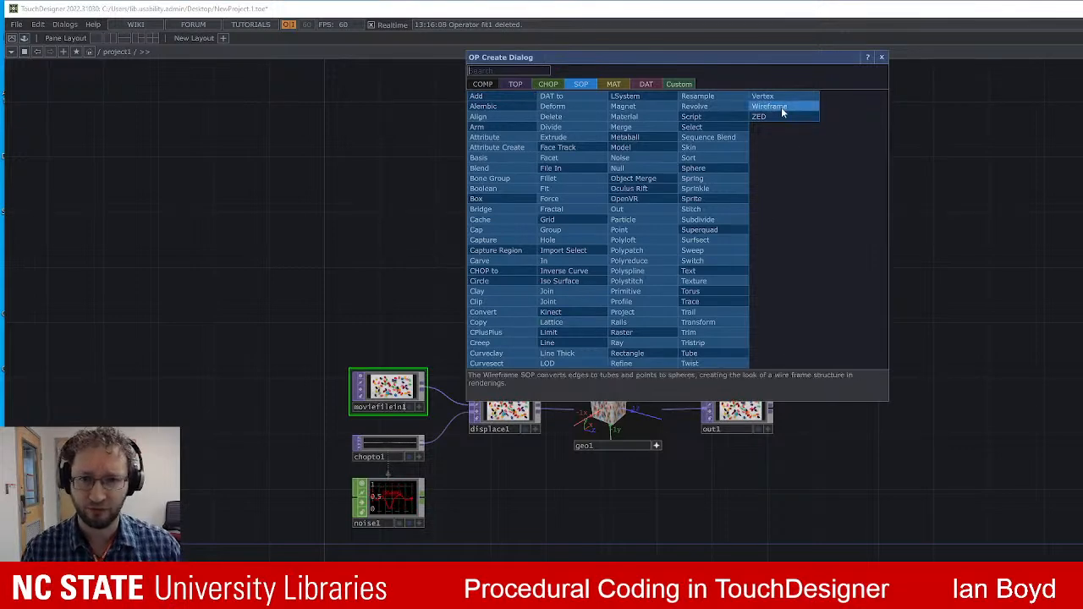
{"action": "left_click_drag", "start_coordinate": [800, 64], "coordinate": [812, 76]}
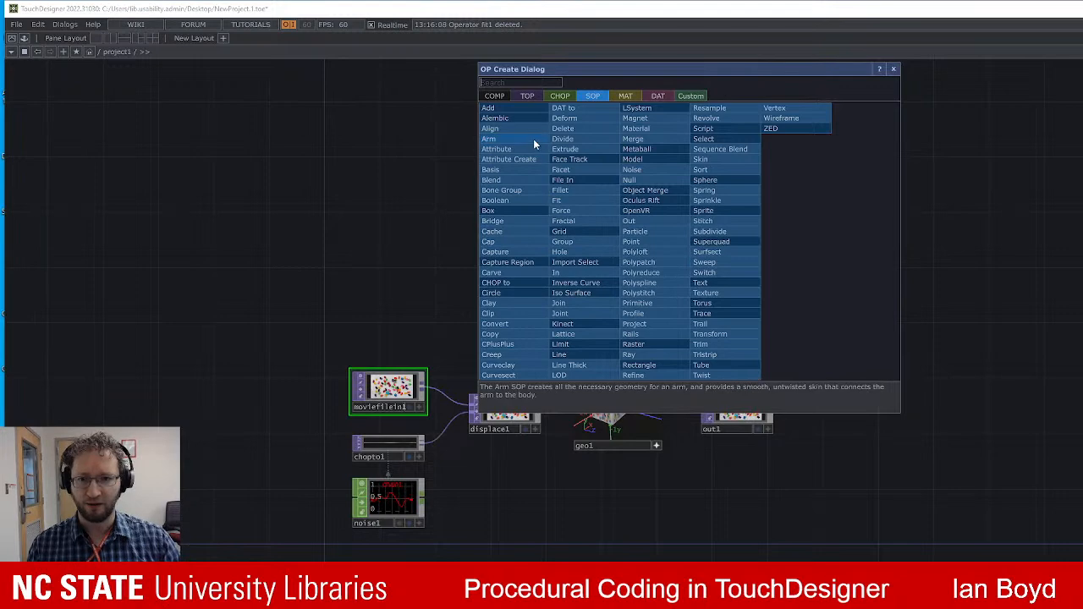
Try out a Box SOP in the empty area beyond out1 with its preview rotated in 3D, and delete it.
{"action": "left_click", "coordinate": [526, 211]}
{"action": "left_click", "coordinate": [943, 325]}
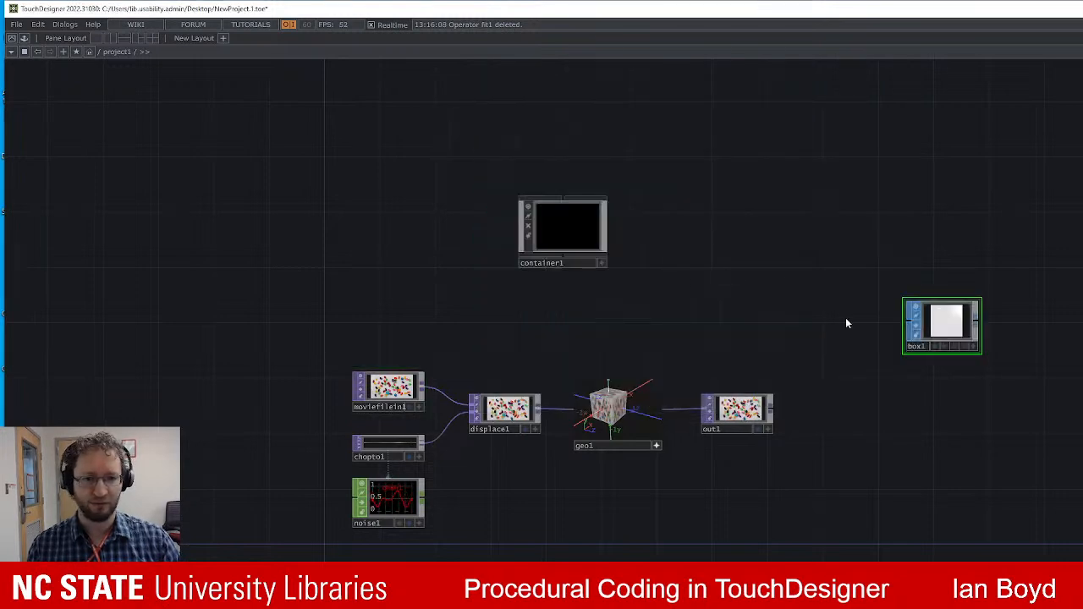
{"action": "scroll", "coordinate": [956, 334], "scroll_direction": "up", "scroll_amount": 3}
{"action": "mouse_move", "coordinate": [958, 328]}
{"action": "left_mouse_down"}
{"action": "mouse_move", "coordinate": [945, 318]}
{"action": "mouse_move", "coordinate": [960, 332]}
{"action": "left_mouse_up"}
{"action": "scroll", "coordinate": [954, 327], "scroll_direction": "down", "scroll_amount": 3}
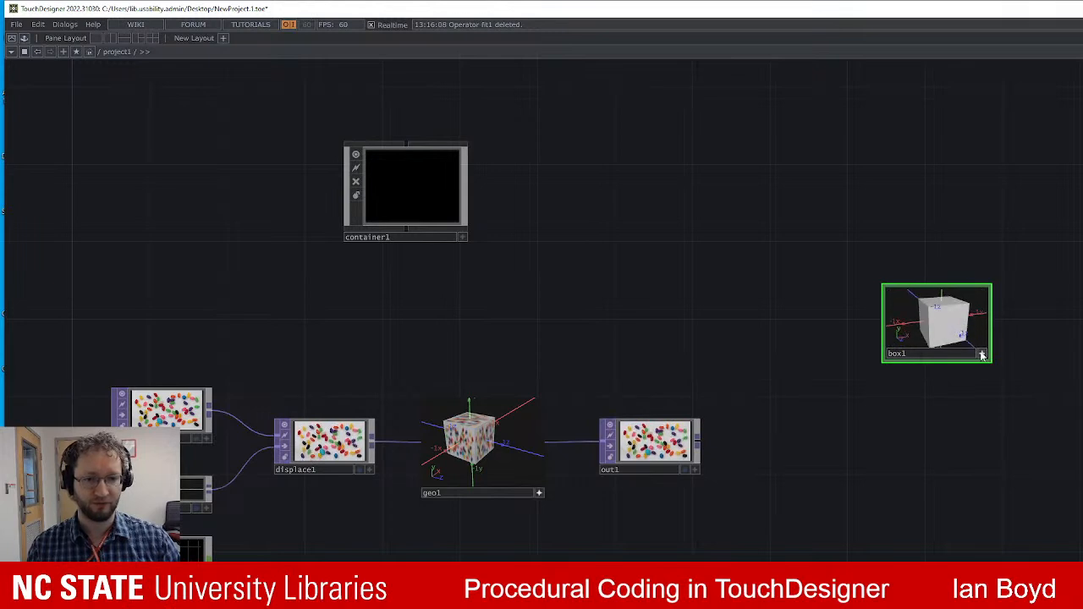
{"action": "left_click", "coordinate": [981, 353]}
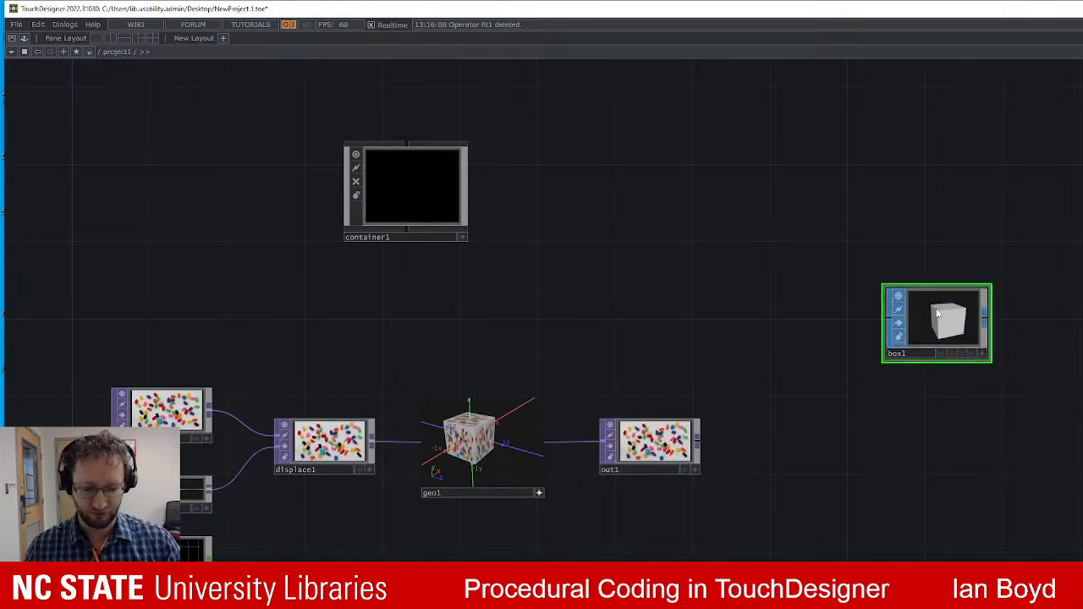
{"action": "key", "text": "Delete"}
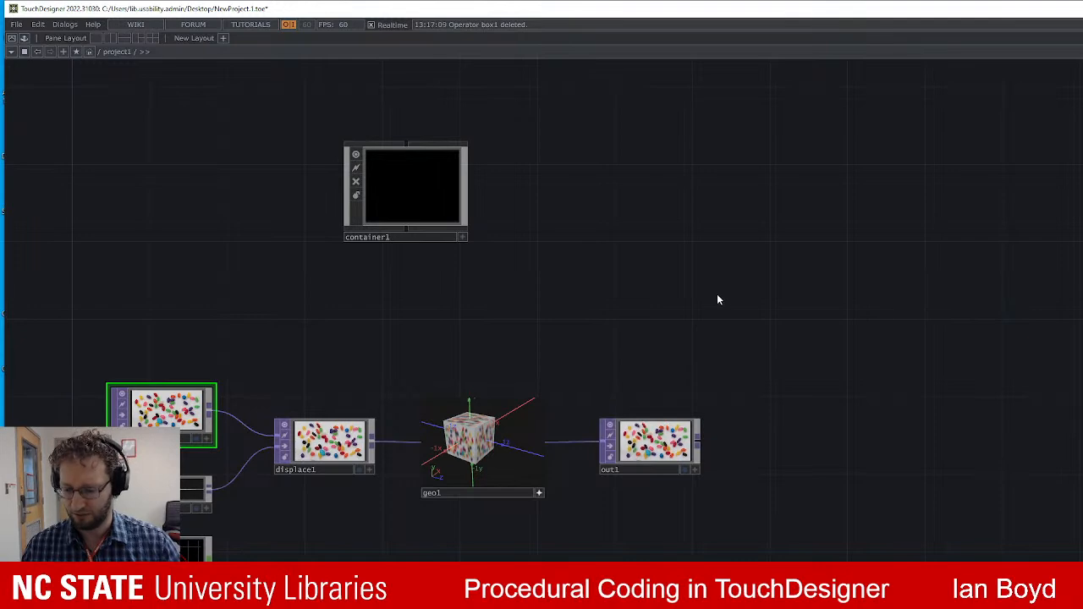
Compare the MAT operators with the SOP operators available for creation, and look through the DAT operators.
{"action": "key", "text": "Tab"}
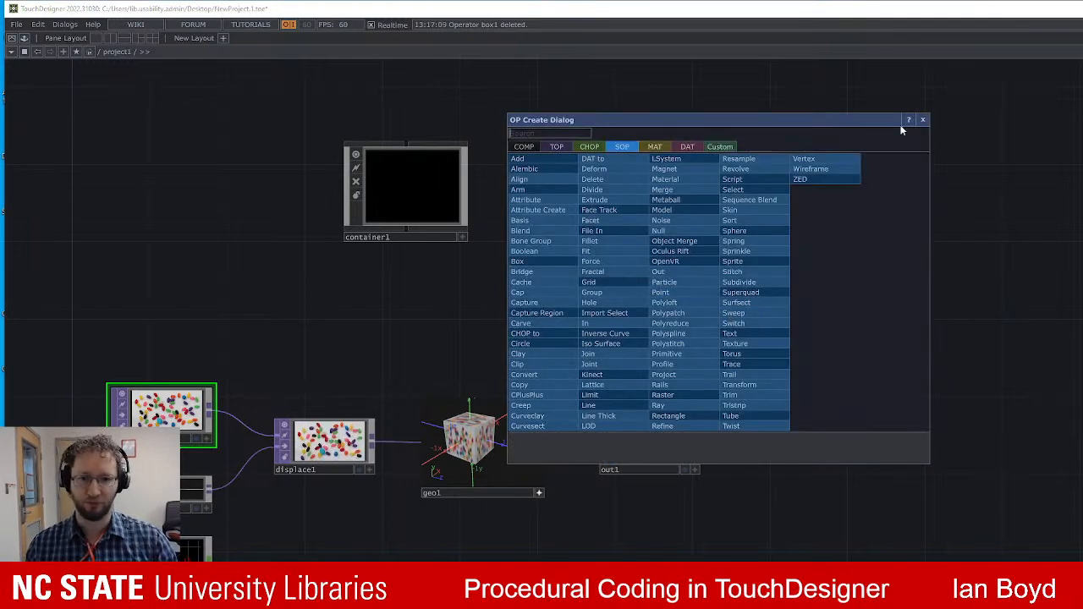
{"action": "left_click_drag", "start_coordinate": [899, 119], "coordinate": [910, 92]}
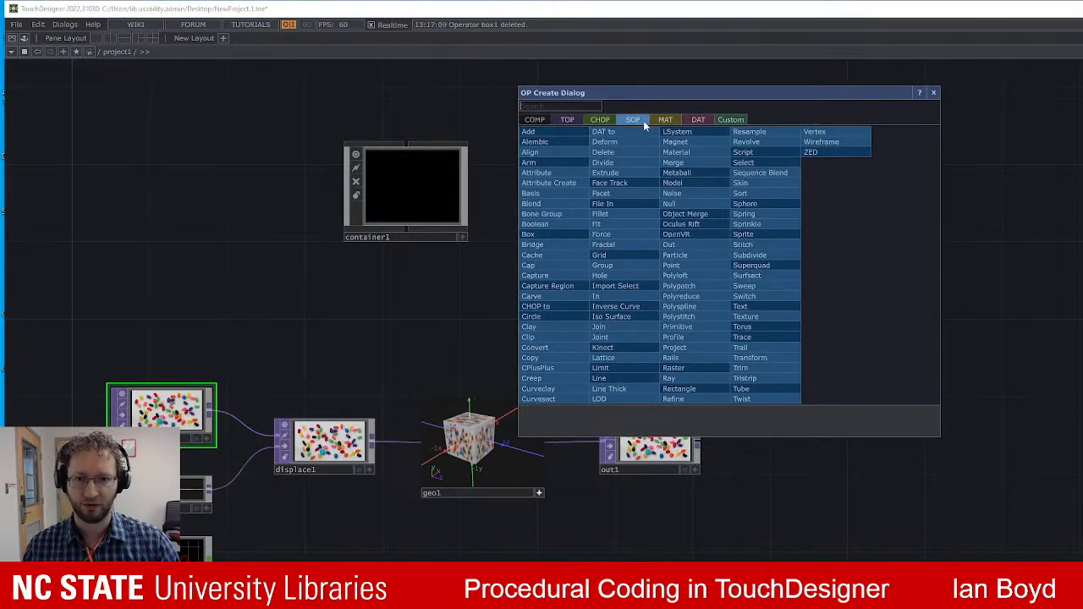
{"action": "left_click", "coordinate": [664, 119]}
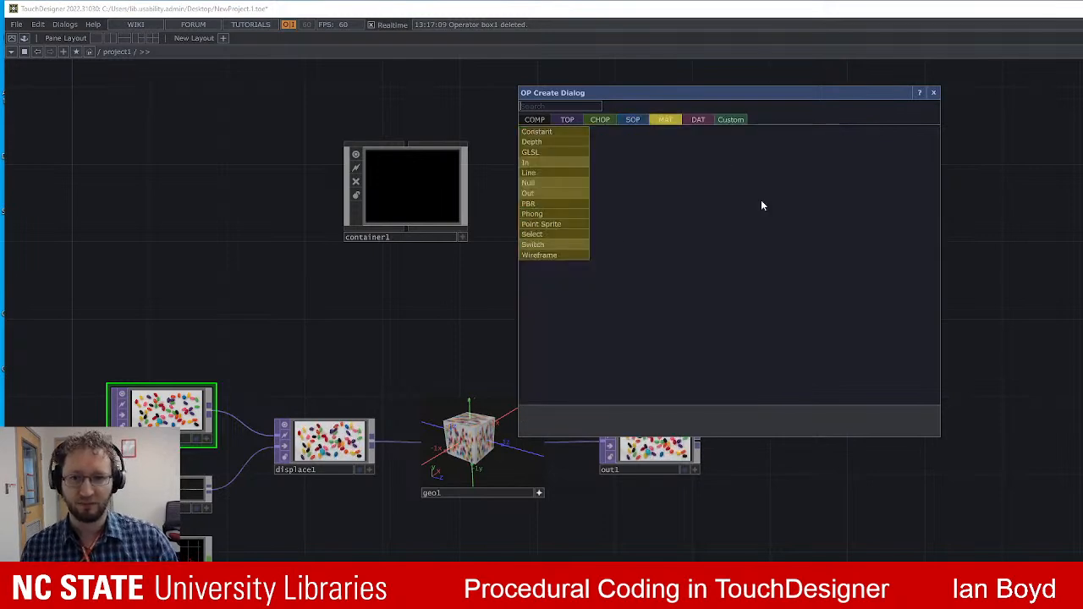
{"action": "left_click", "coordinate": [632, 120]}
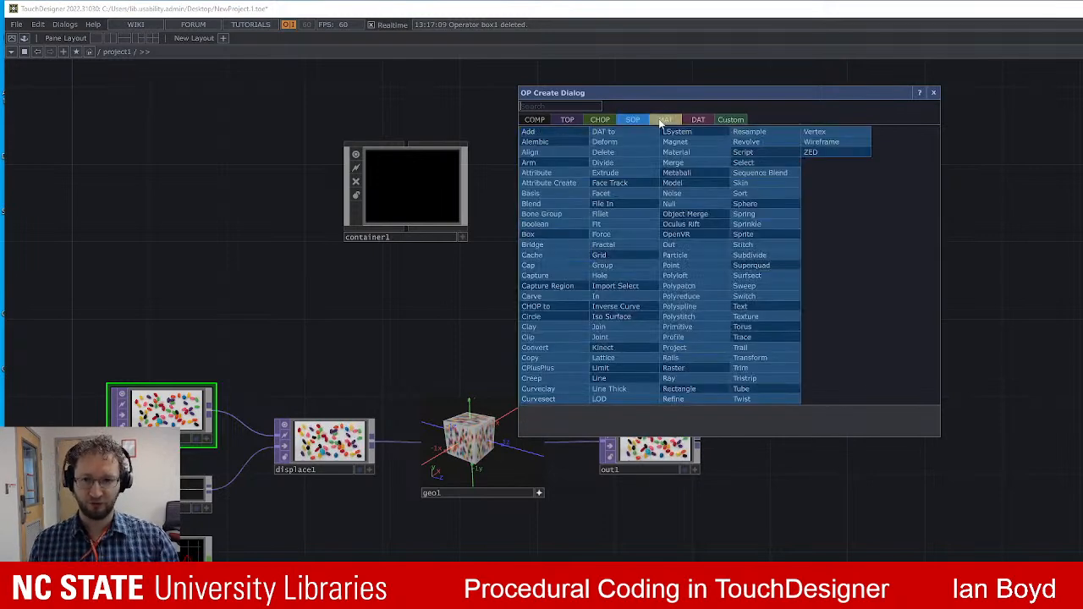
{"action": "left_click", "coordinate": [665, 119]}
{"action": "left_click", "coordinate": [632, 119]}
{"action": "left_click", "coordinate": [665, 119]}
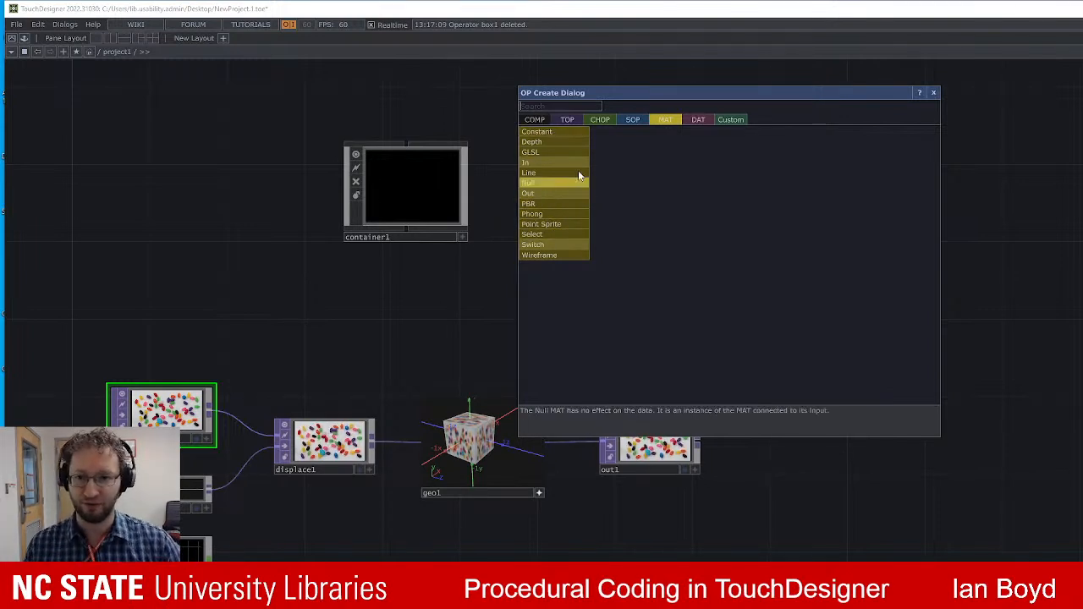
{"action": "left_click", "coordinate": [698, 121]}
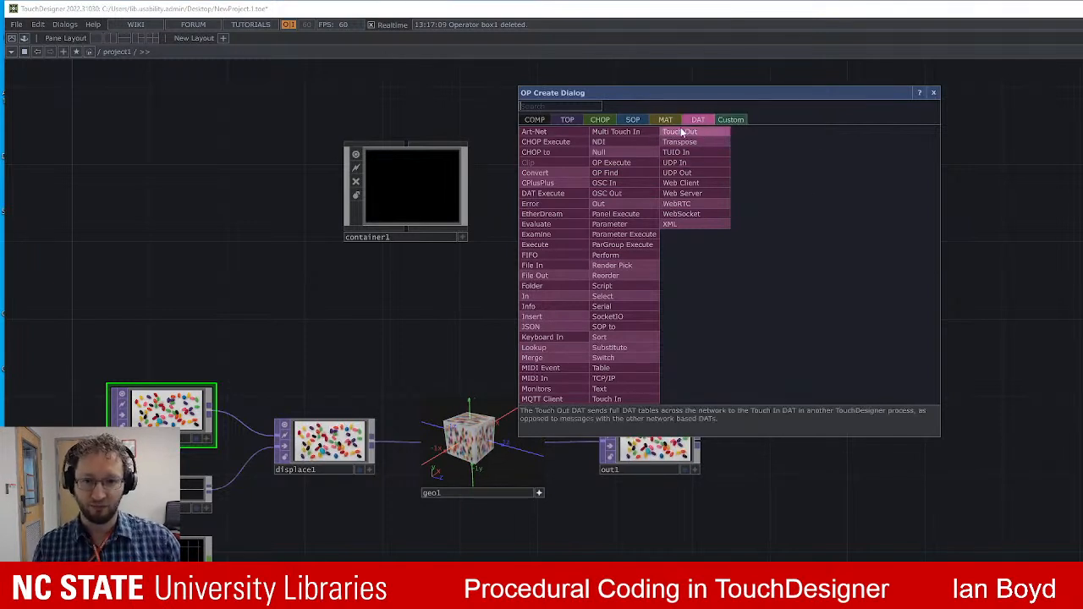
Add a Camera COMP in the empty area beside container1.
{"action": "left_click", "coordinate": [536, 119]}
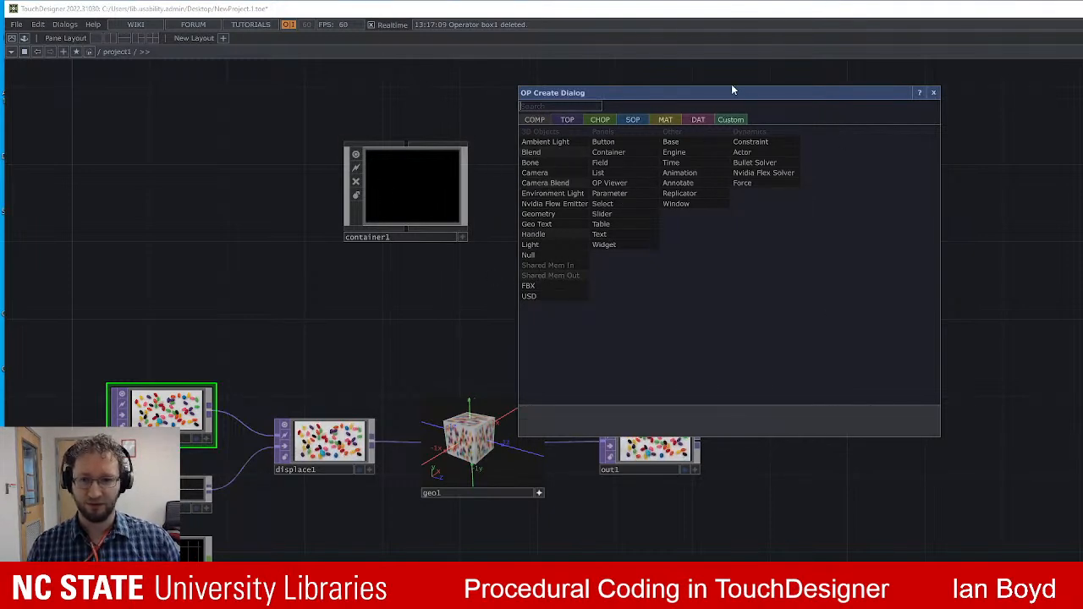
{"action": "left_click_drag", "start_coordinate": [730, 92], "coordinate": [938, 78]}
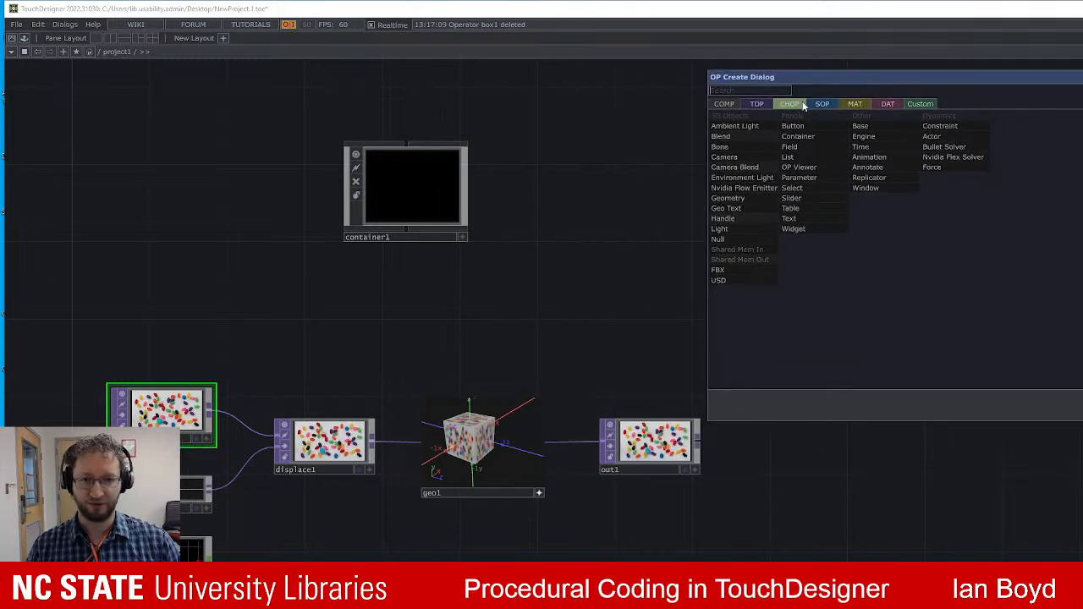
{"action": "left_click", "coordinate": [724, 157]}
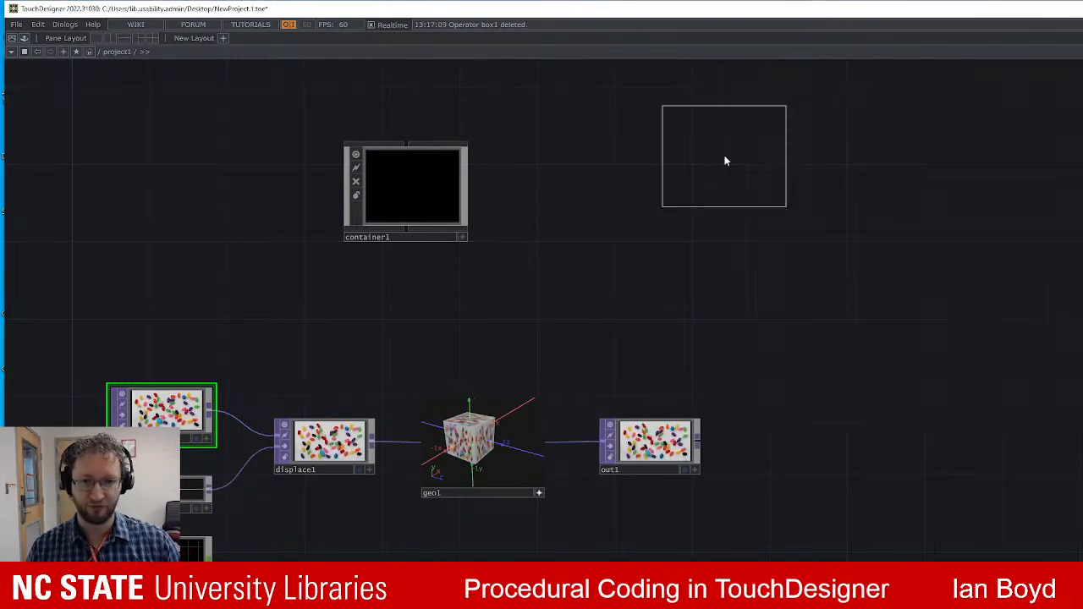
{"action": "left_click", "coordinate": [596, 173]}
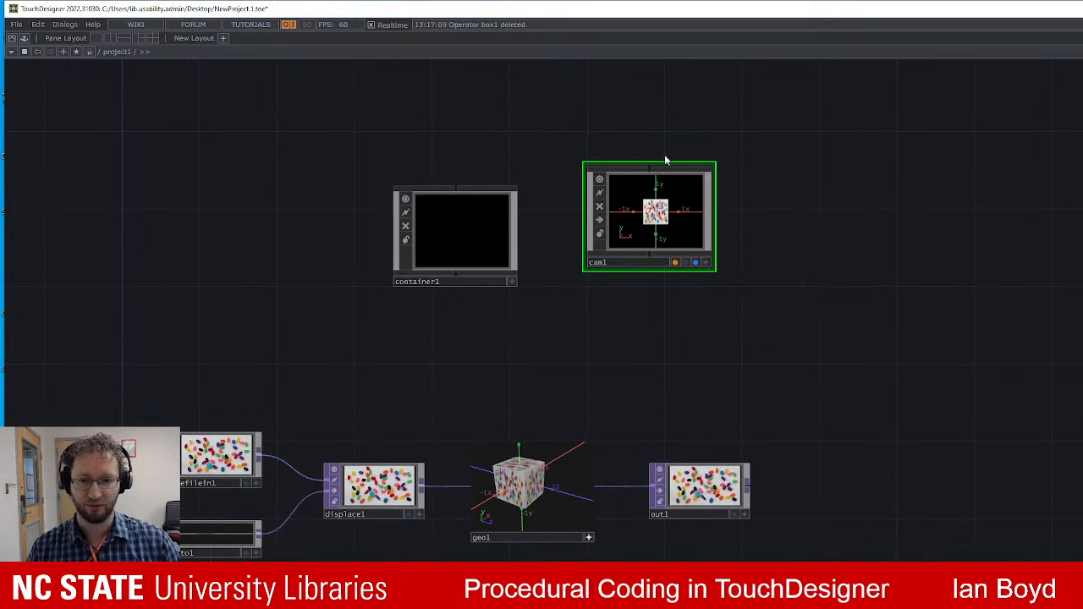
Make the cam1 viewer active, rotate its preview to show the textured cube at an angle, and deactivate it.
{"action": "left_click", "coordinate": [706, 263]}
{"action": "left_click_drag", "start_coordinate": [640, 206], "coordinate": [665, 216]}
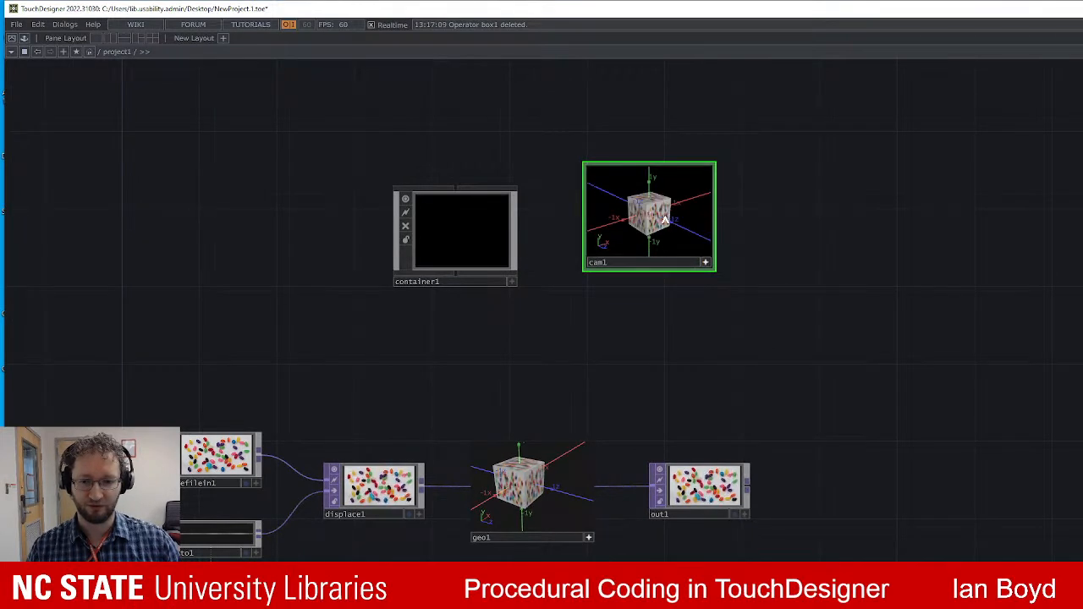
{"action": "left_click", "coordinate": [706, 262]}
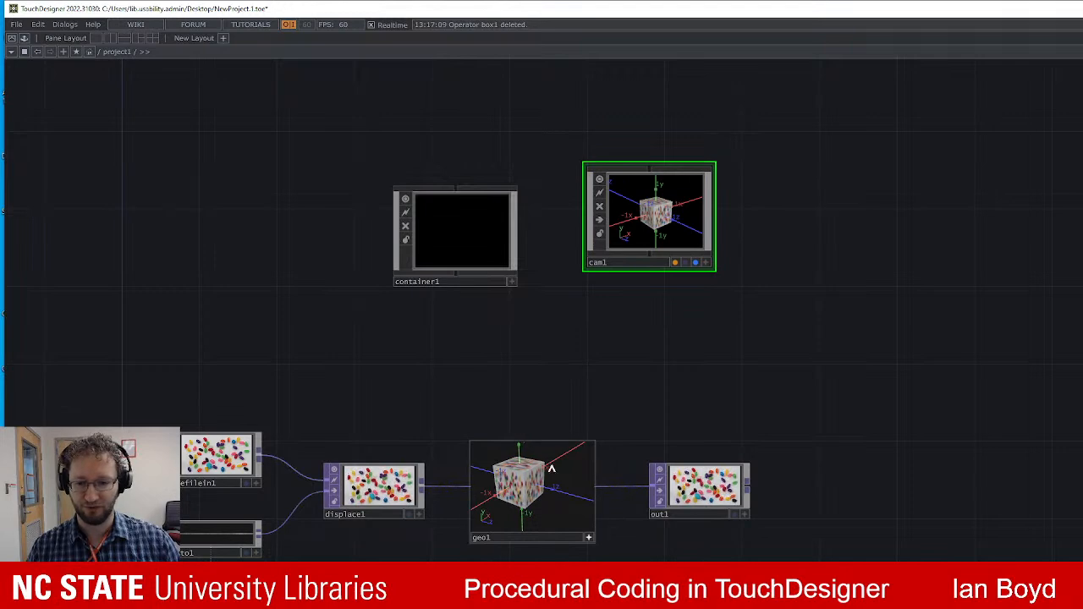
Enter the cam1 component to examine the file1 camera geometry inside it, and return to the project1 network.
{"action": "scroll", "coordinate": [707, 189], "scroll_direction": "up", "scroll_amount": 2}
{"action": "scroll", "coordinate": [718, 207], "scroll_direction": "up", "scroll_amount": 2}
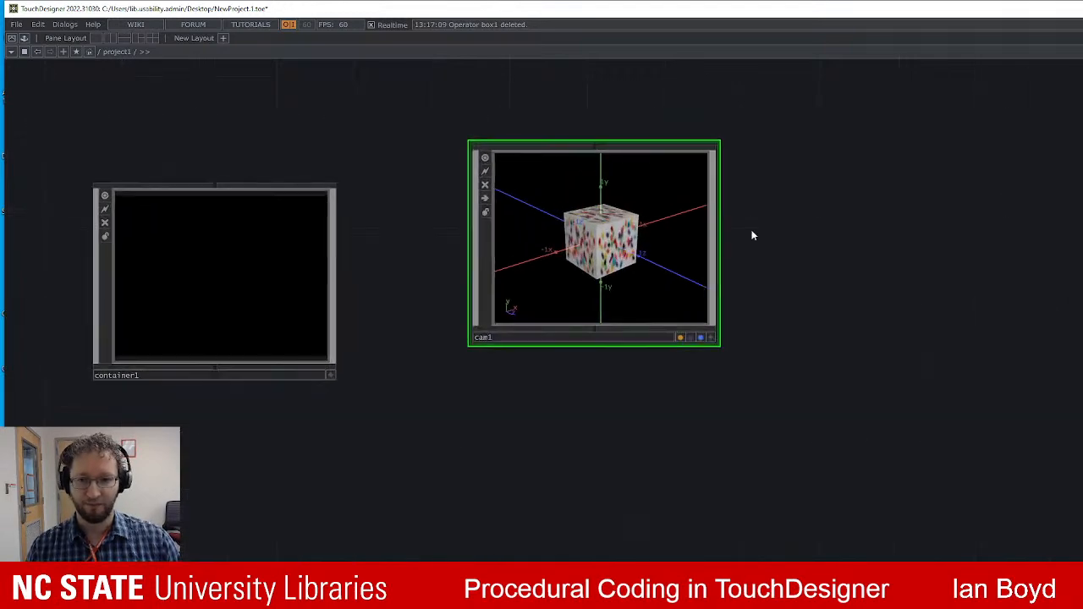
{"action": "scroll", "coordinate": [660, 258], "scroll_direction": "up", "scroll_amount": 3}
{"action": "scroll", "coordinate": [660, 282], "scroll_direction": "down", "scroll_amount": 4}
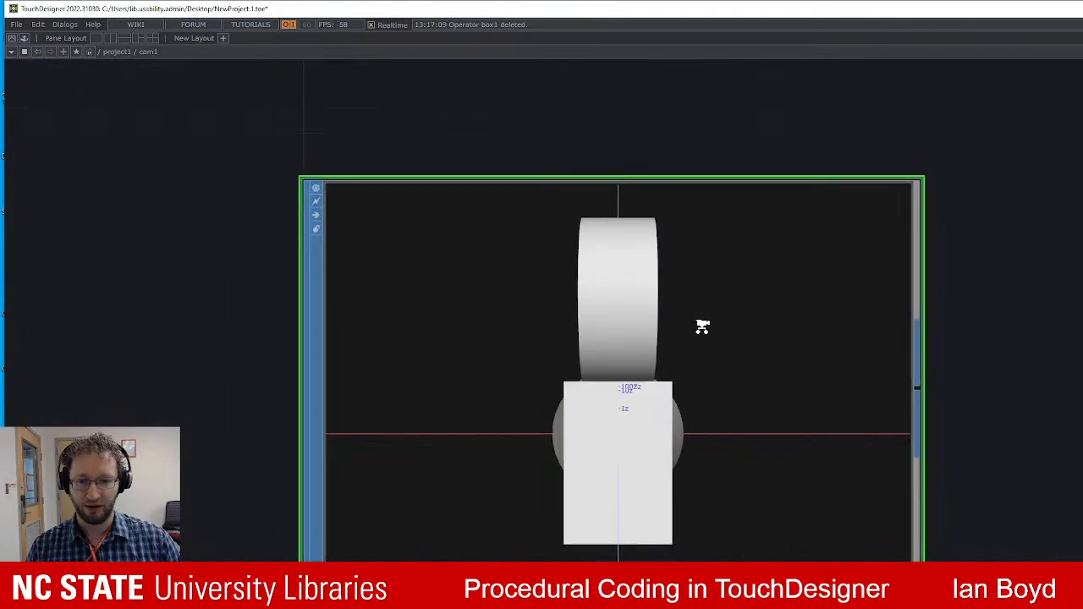
{"action": "scroll", "coordinate": [869, 295], "scroll_direction": "up", "scroll_amount": 1}
{"action": "scroll", "coordinate": [805, 310], "scroll_direction": "down", "scroll_amount": 1}
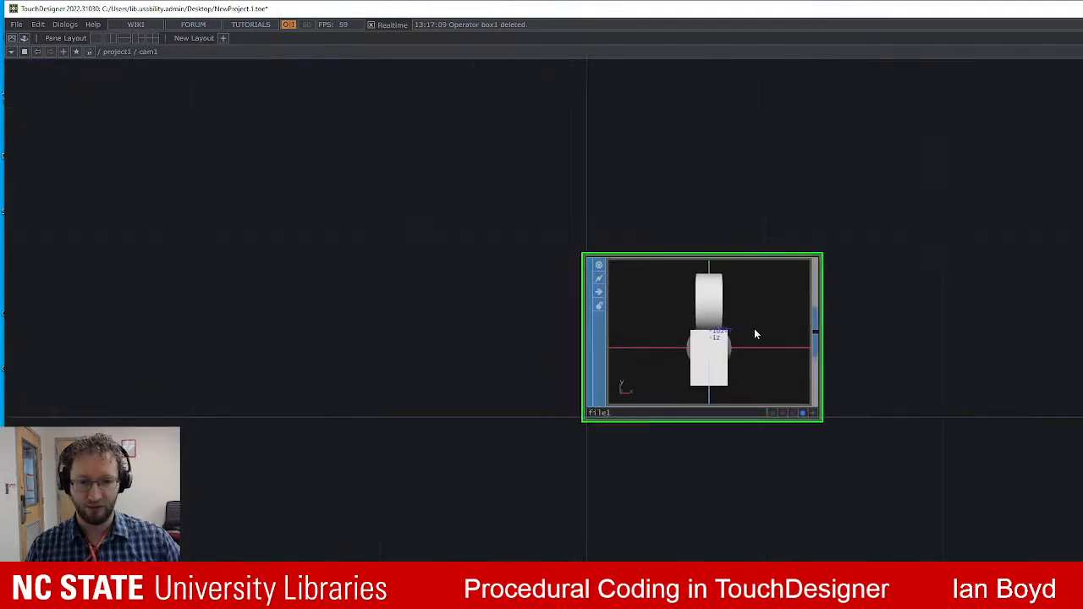
{"action": "scroll", "coordinate": [755, 359], "scroll_direction": "up", "scroll_amount": 5}
{"action": "scroll", "coordinate": [744, 354], "scroll_direction": "down", "scroll_amount": 4}
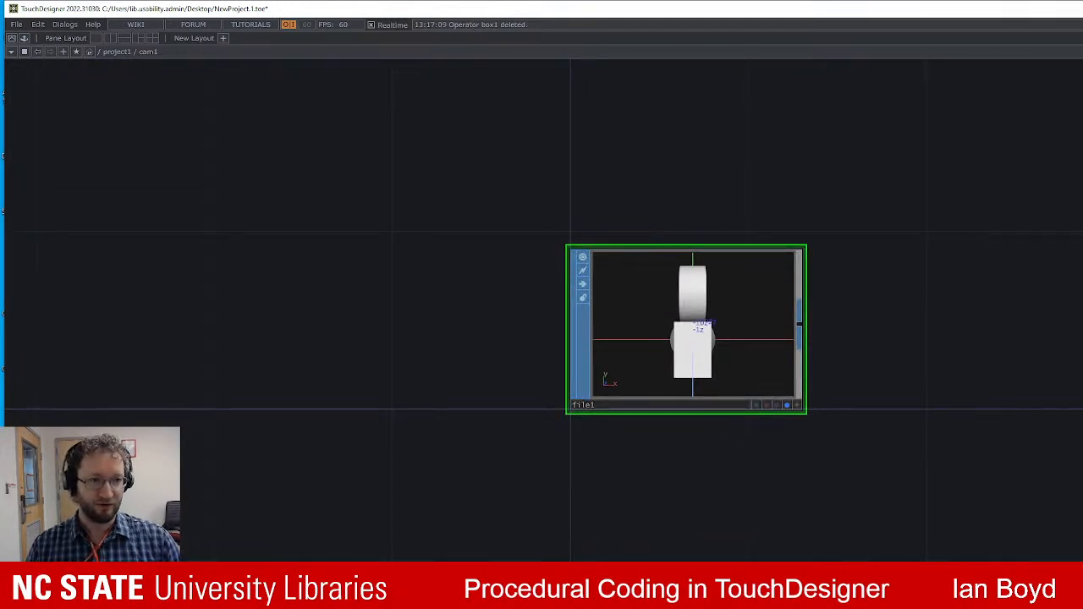
{"action": "scroll", "coordinate": [828, 329], "scroll_direction": "down", "scroll_amount": 3}
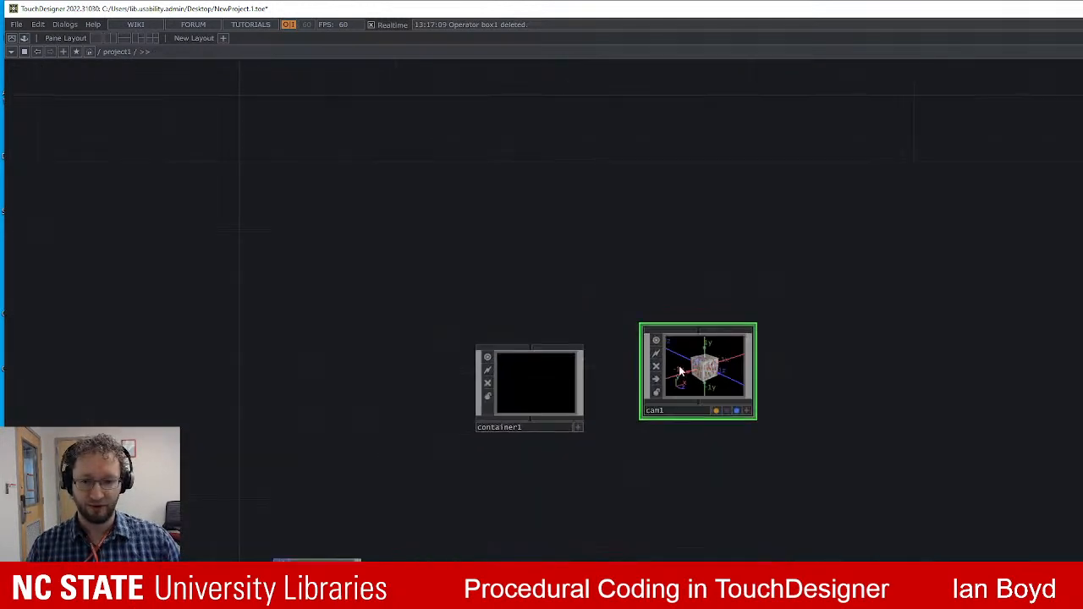
Review the COMP operators available for creation, including the Base component's description, and close the list without adding one.
{"action": "key", "text": "Tab"}
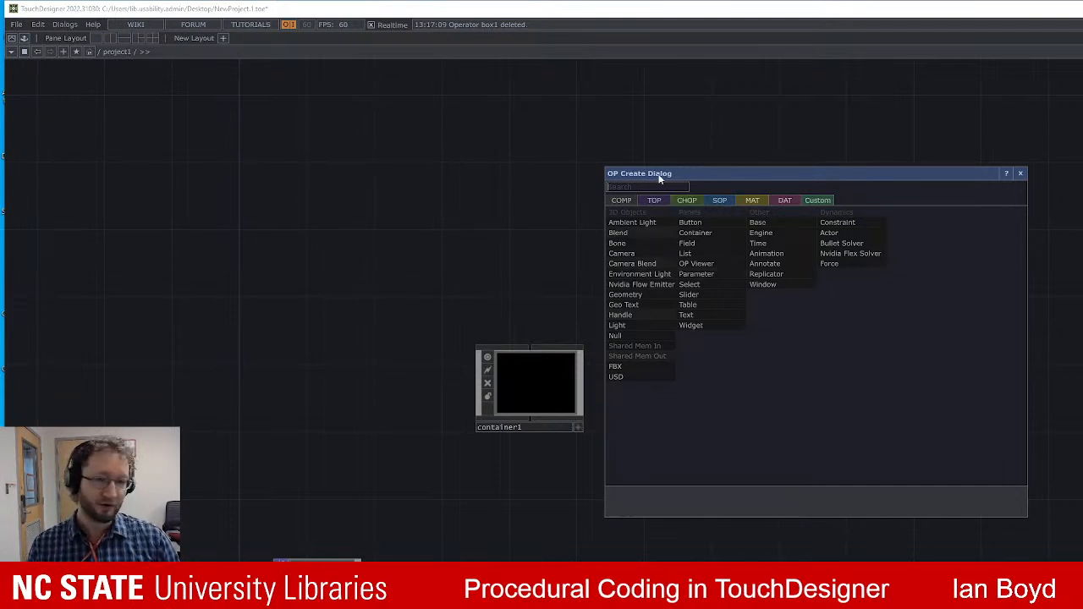
{"action": "left_click", "coordinate": [1018, 175]}
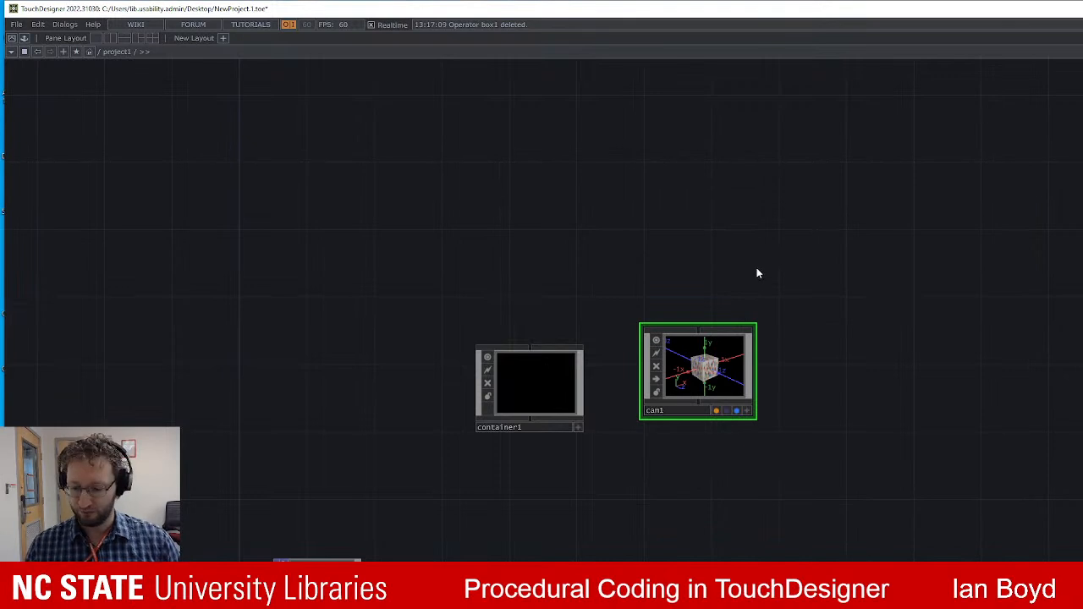
{"action": "key", "text": "Tab"}
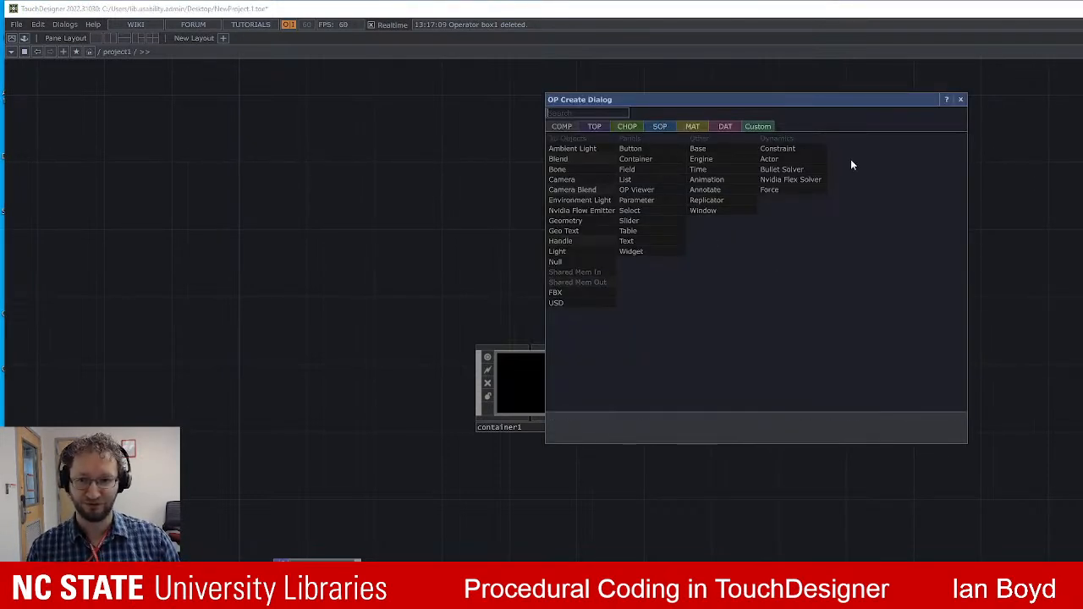
{"action": "left_click_drag", "start_coordinate": [840, 114], "coordinate": [1037, 105]}
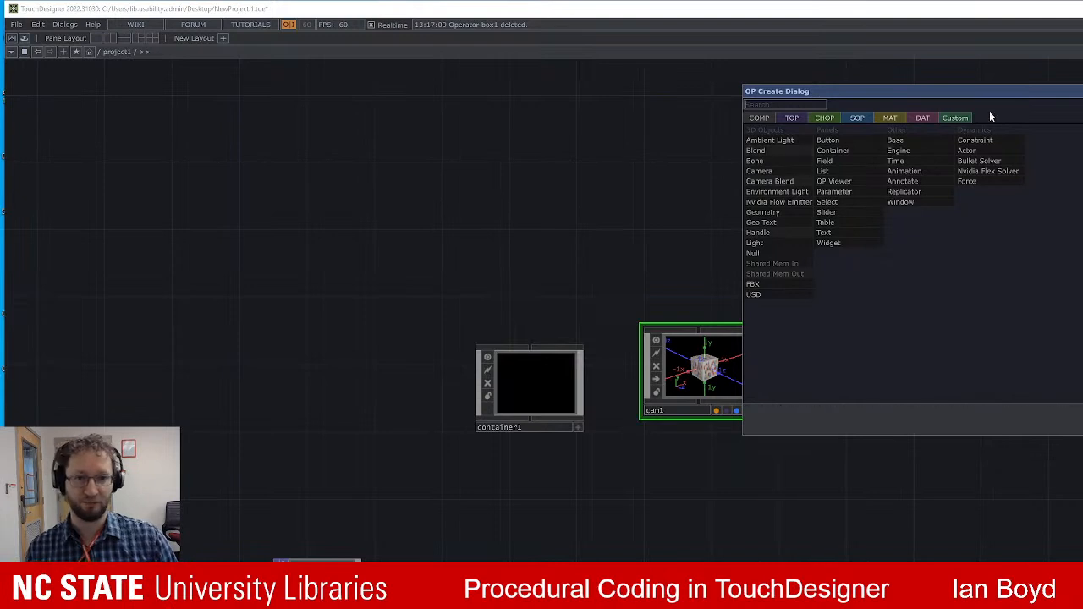
{"action": "left_click_drag", "start_coordinate": [963, 94], "coordinate": [858, 110]}
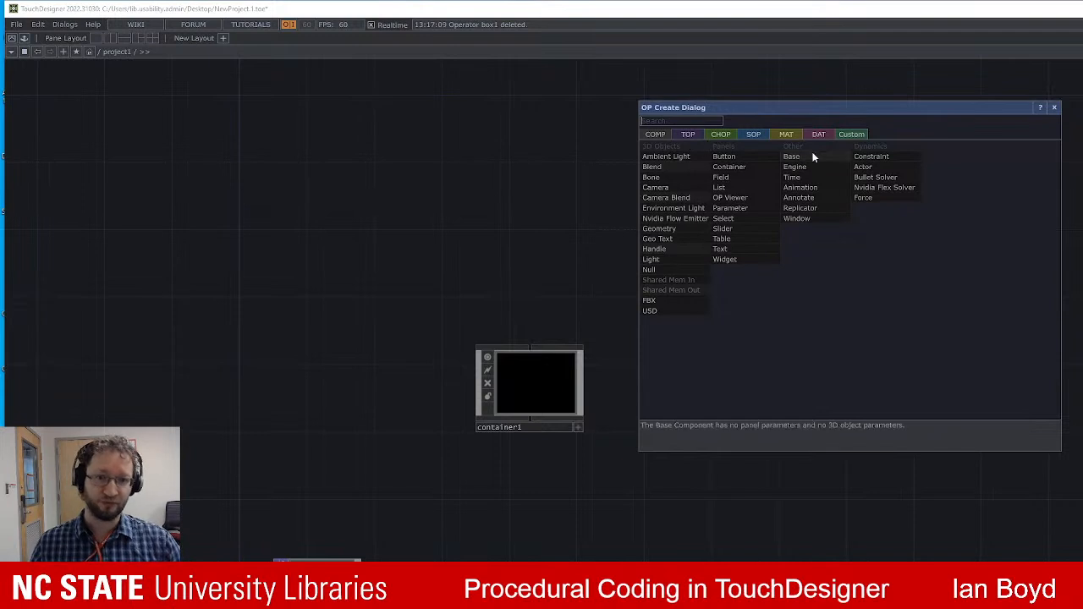
{"action": "left_click", "coordinate": [1049, 108]}
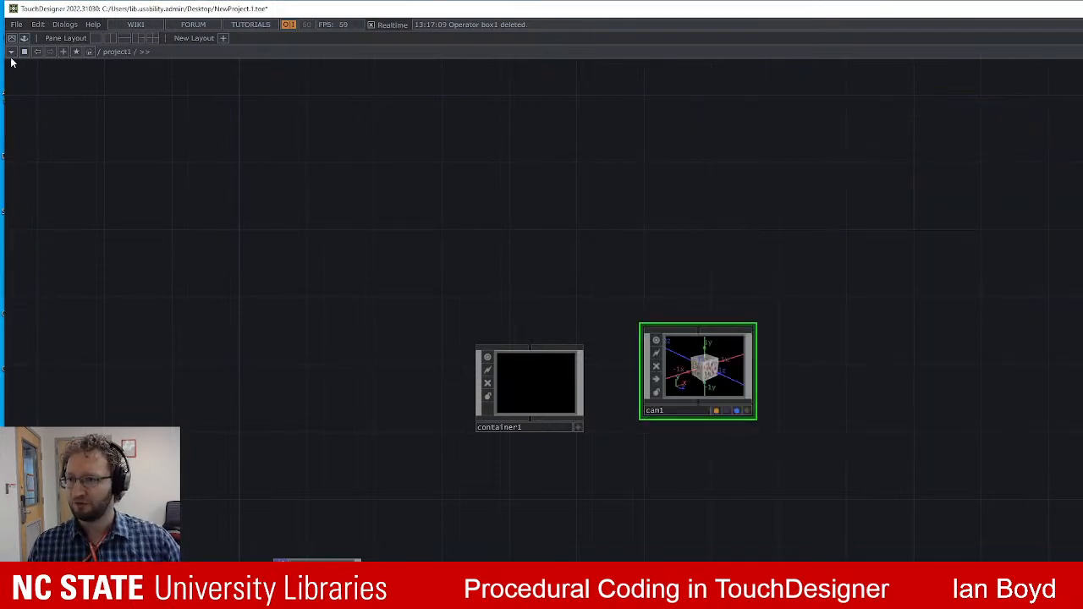
Open the Palette Browser, move it clear of the operators, and look through its Tools components.
{"action": "left_click", "coordinate": [11, 52]}
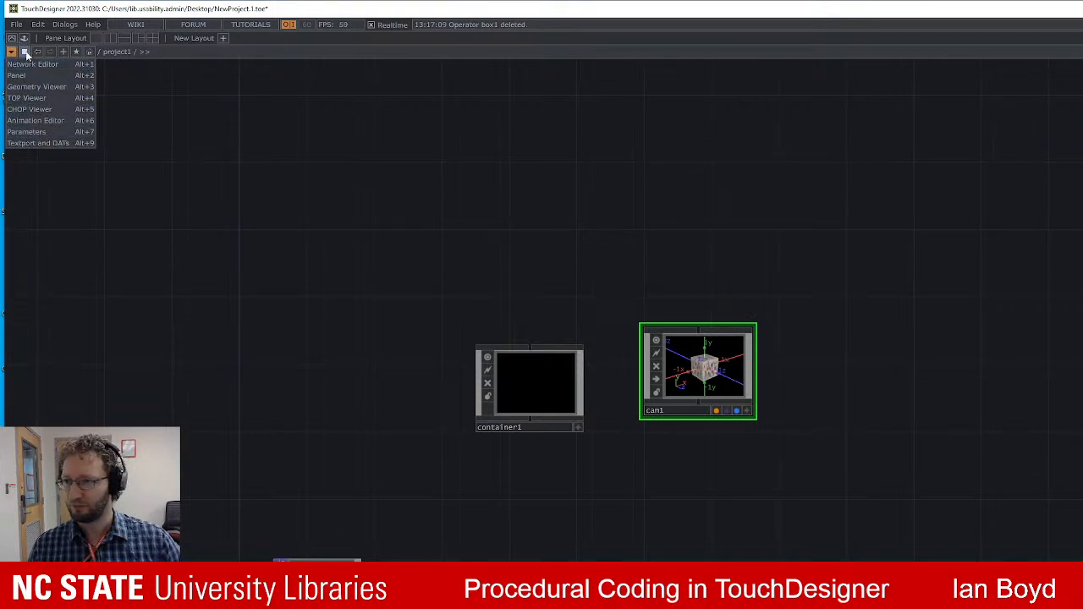
{"action": "left_click", "coordinate": [55, 40]}
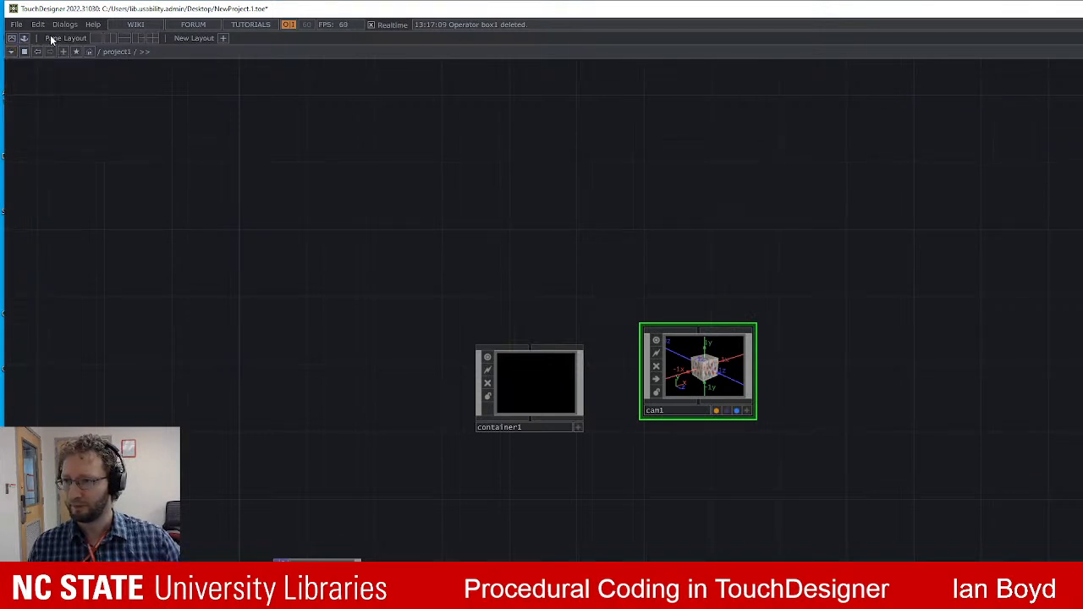
{"action": "left_click", "coordinate": [64, 24]}
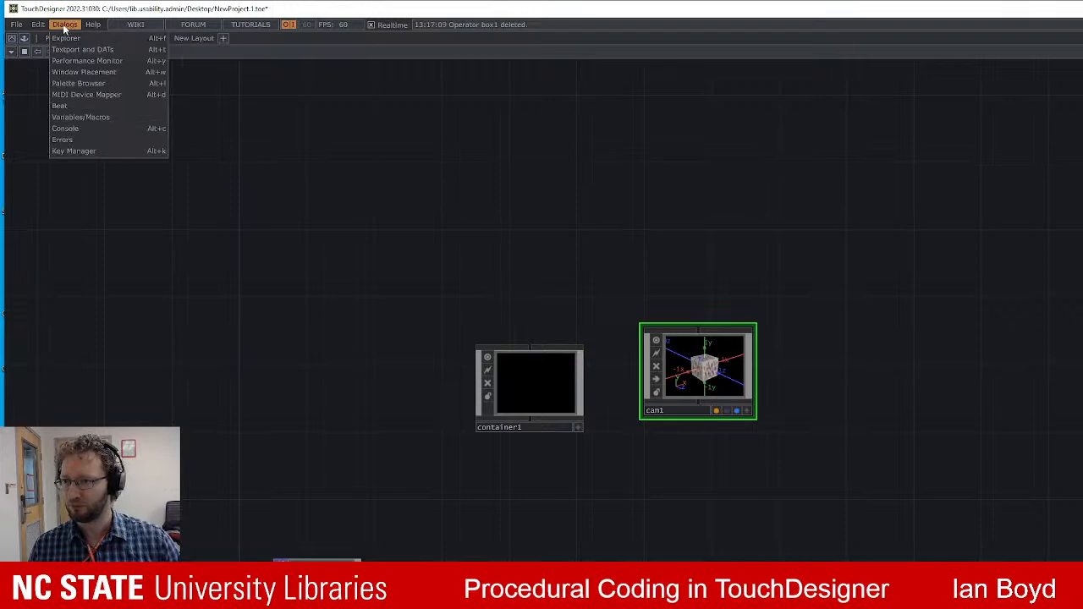
{"action": "left_click", "coordinate": [89, 83]}
{"action": "left_click_drag", "start_coordinate": [721, 159], "coordinate": [116, 77]}
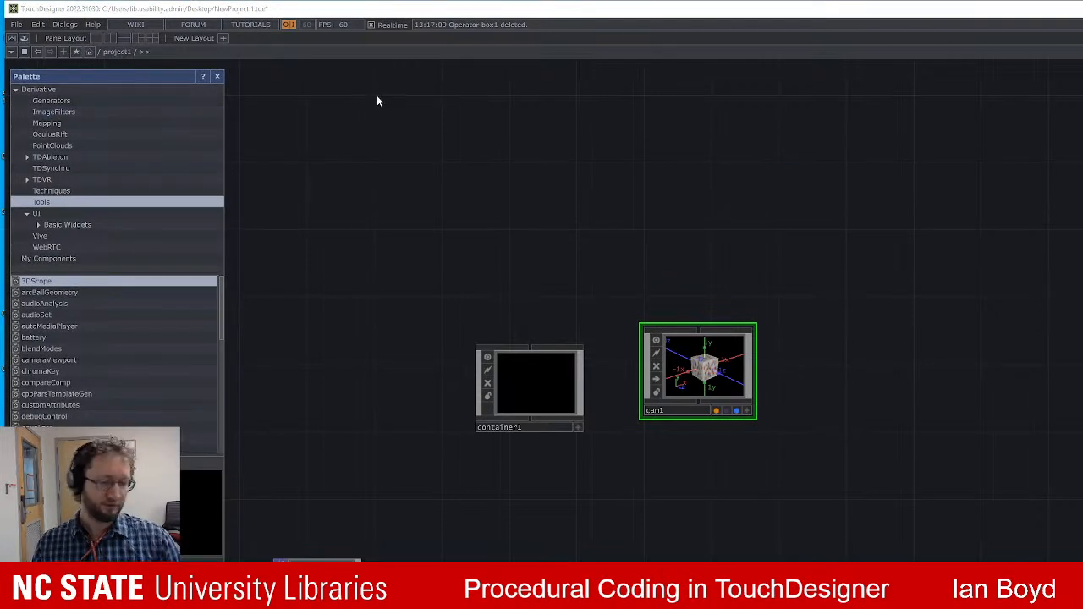
{"action": "scroll", "coordinate": [179, 339], "scroll_direction": "down", "scroll_amount": 10}
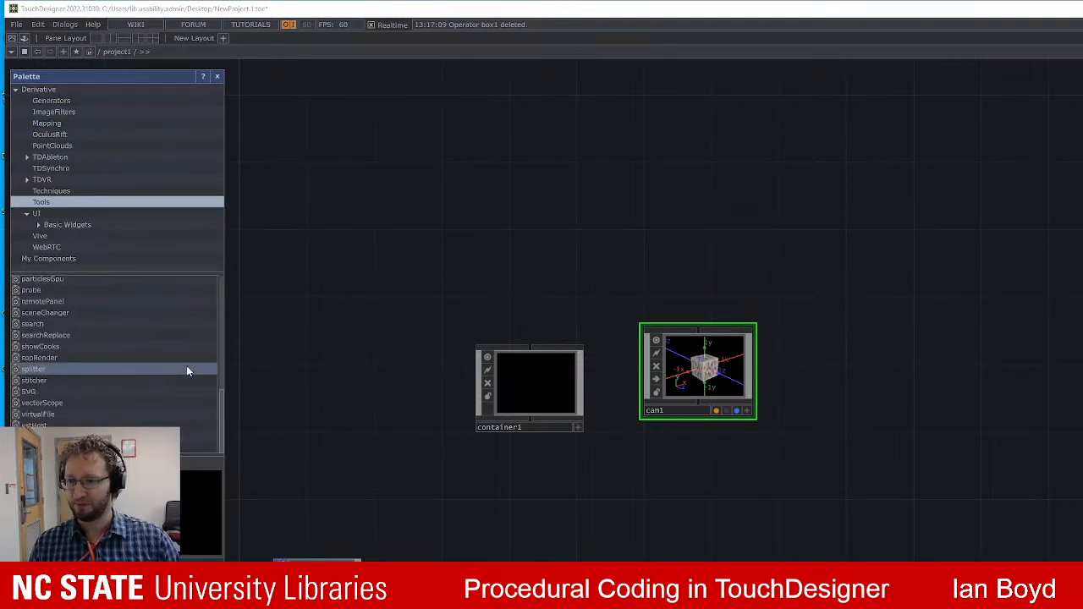
{"action": "scroll", "coordinate": [187, 370], "scroll_direction": "up", "scroll_amount": 10}
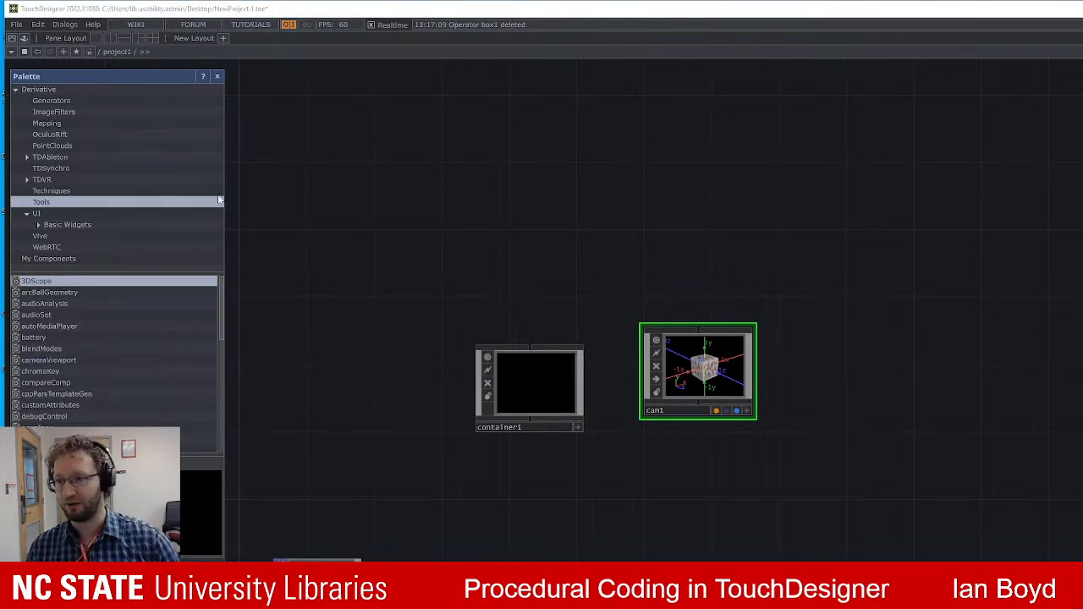
{"action": "left_click_drag", "start_coordinate": [160, 82], "coordinate": [159, 70]}
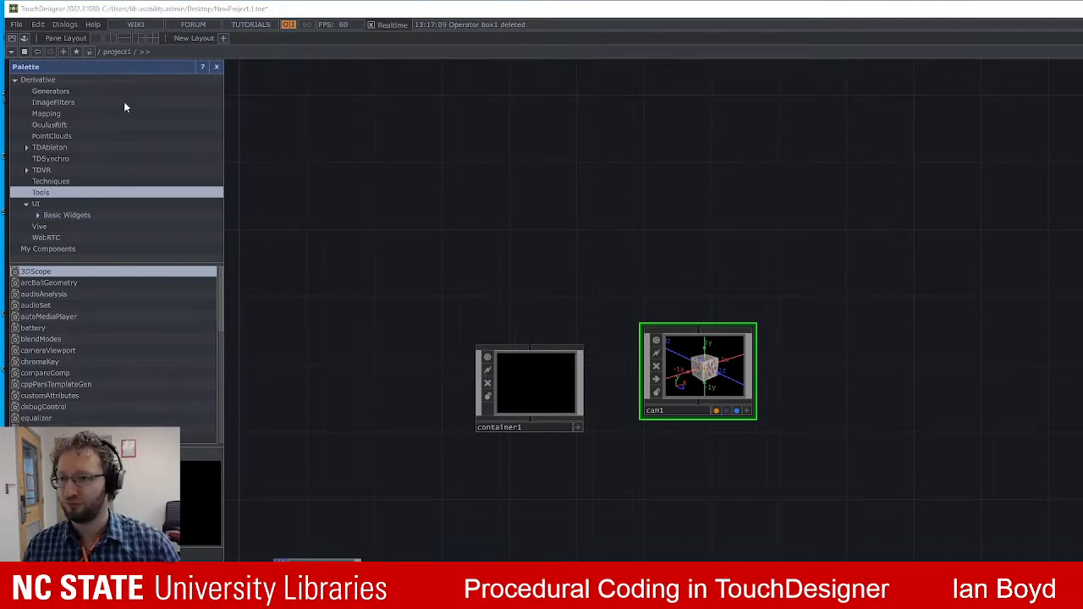
Expand the TDVR folder in the palette and browse its System Components, Utilities and World Objects.
{"action": "left_click", "coordinate": [128, 171]}
{"action": "scroll", "coordinate": [105, 179], "scroll_direction": "down", "scroll_amount": 1}
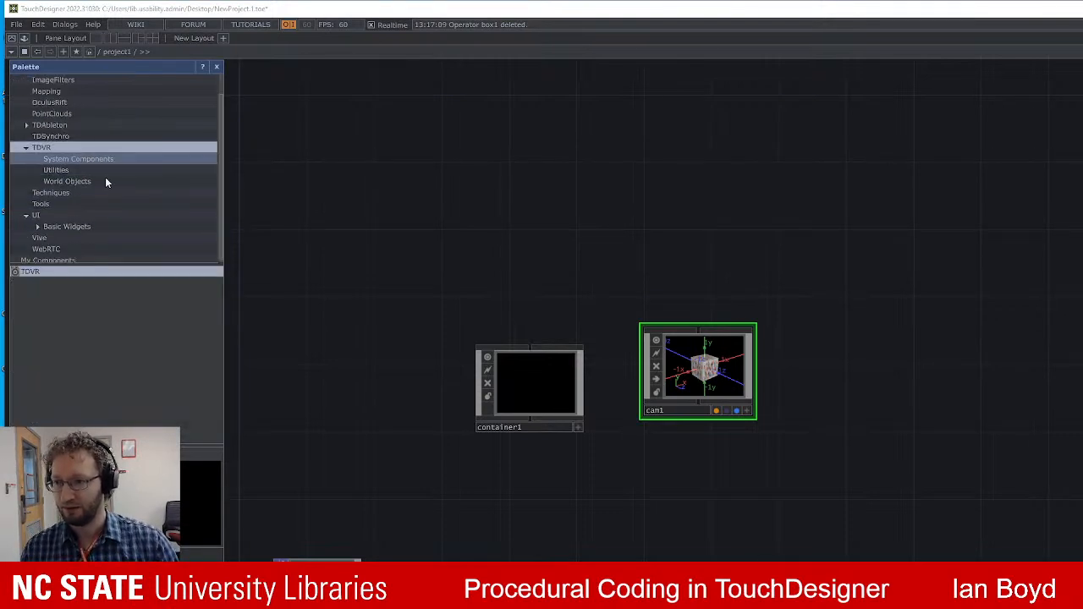
{"action": "scroll", "coordinate": [101, 184], "scroll_direction": "up", "scroll_amount": 1}
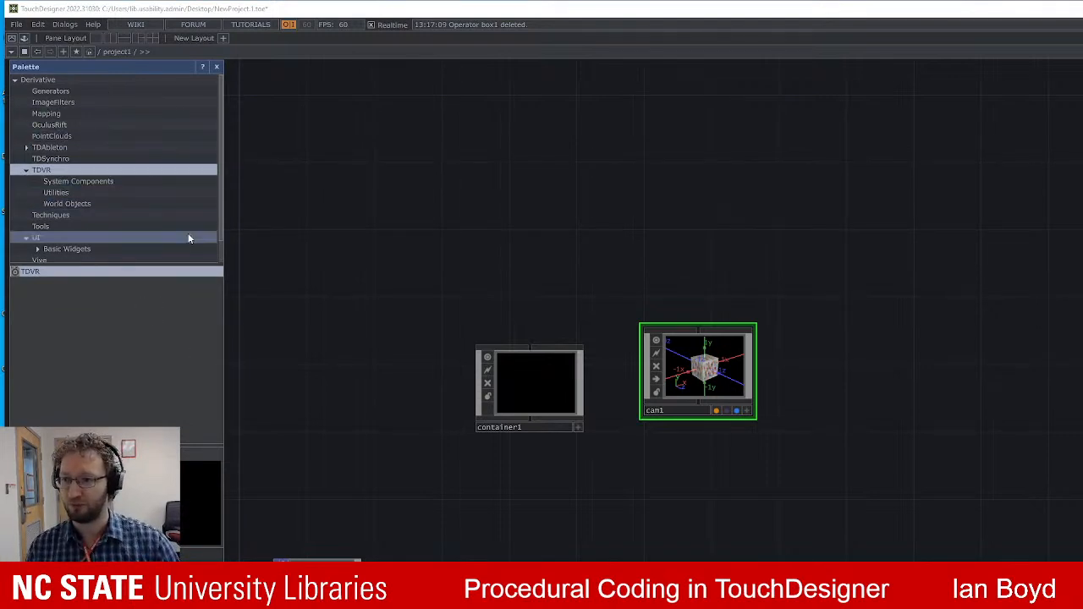
{"action": "scroll", "coordinate": [164, 178], "scroll_direction": "down", "scroll_amount": 1}
{"action": "scroll", "coordinate": [166, 193], "scroll_direction": "up", "scroll_amount": 1}
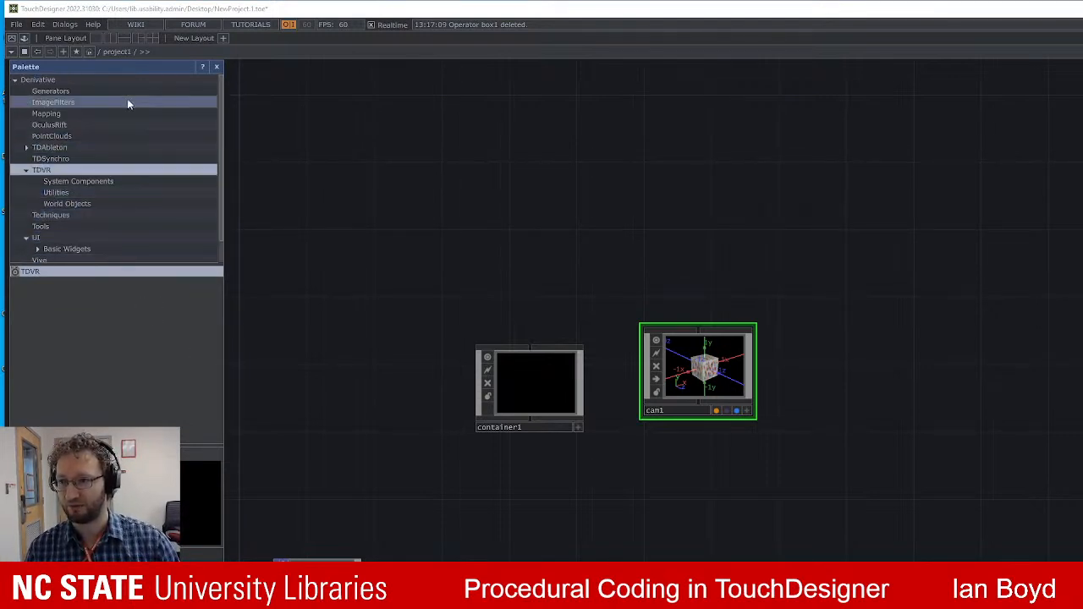
{"action": "left_click", "coordinate": [82, 181]}
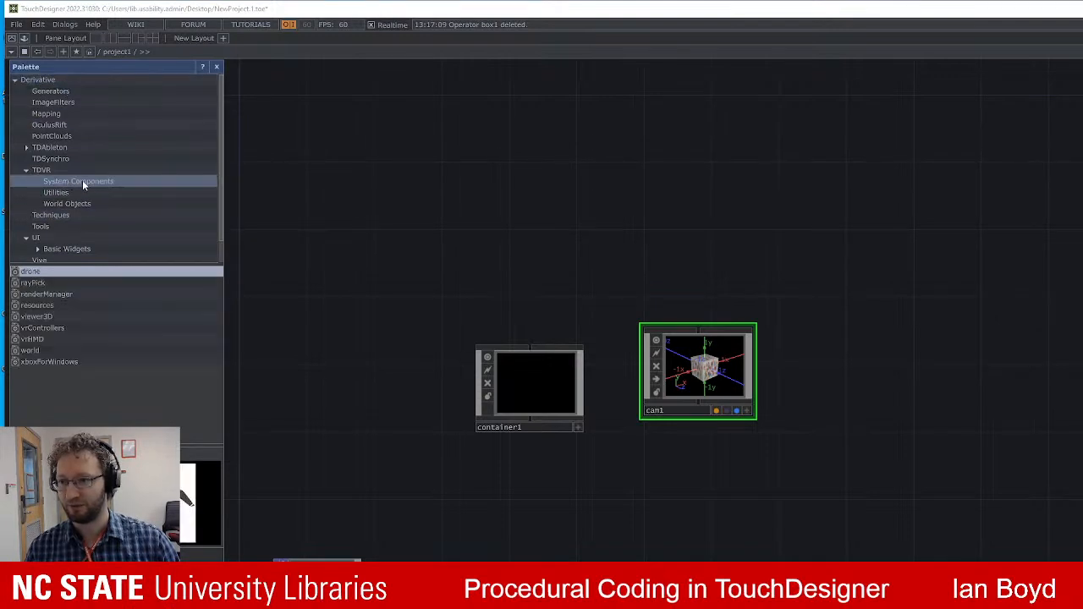
{"action": "left_click", "coordinate": [76, 227]}
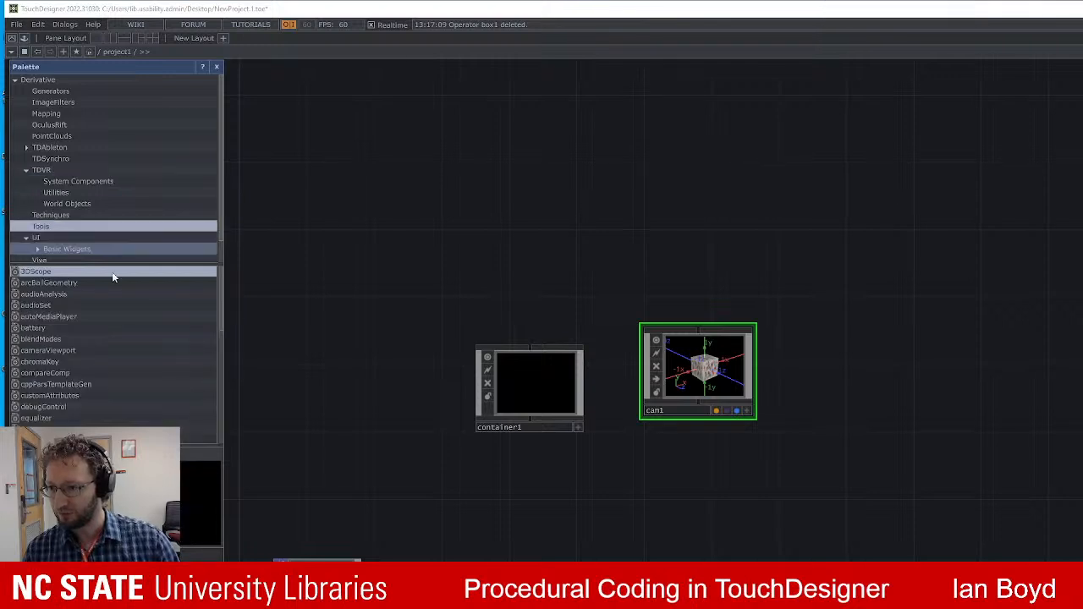
{"action": "left_click", "coordinate": [55, 171]}
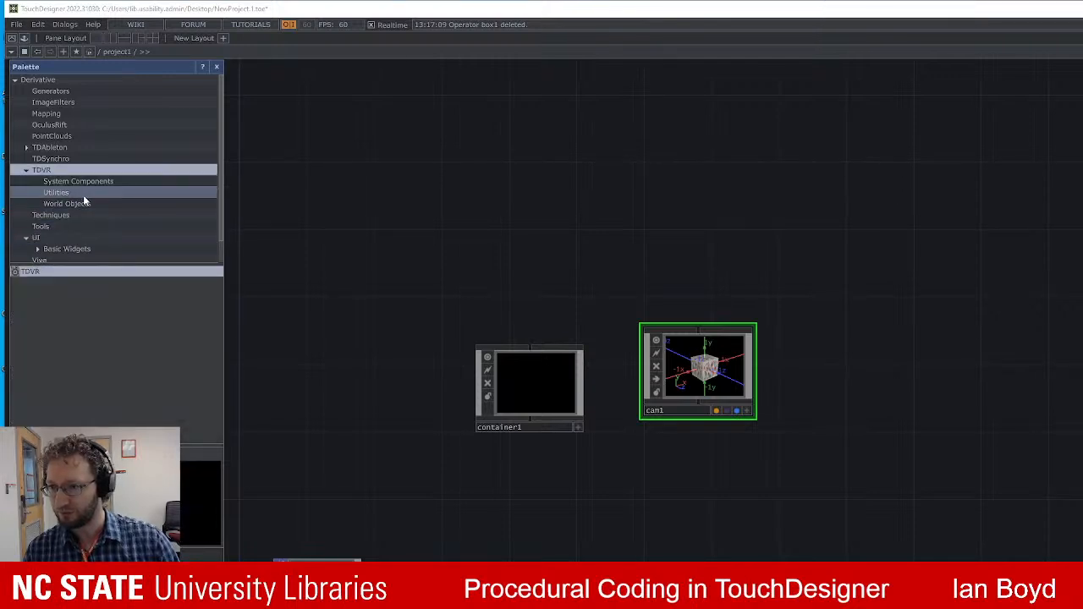
{"action": "left_click", "coordinate": [84, 193]}
{"action": "left_click", "coordinate": [85, 181]}
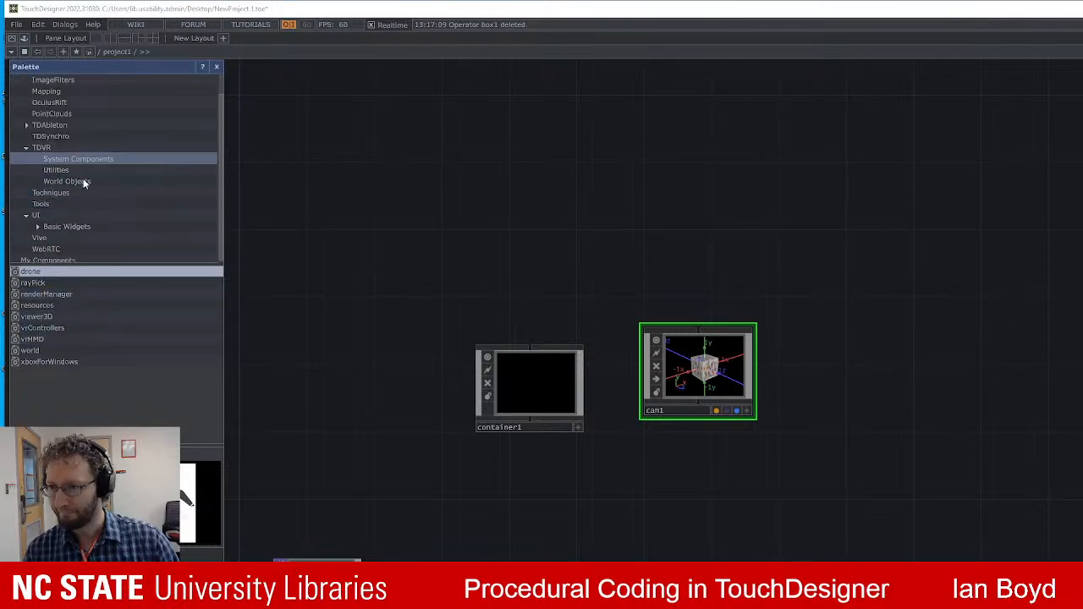
{"action": "scroll", "coordinate": [82, 178], "scroll_direction": "down", "scroll_amount": 1}
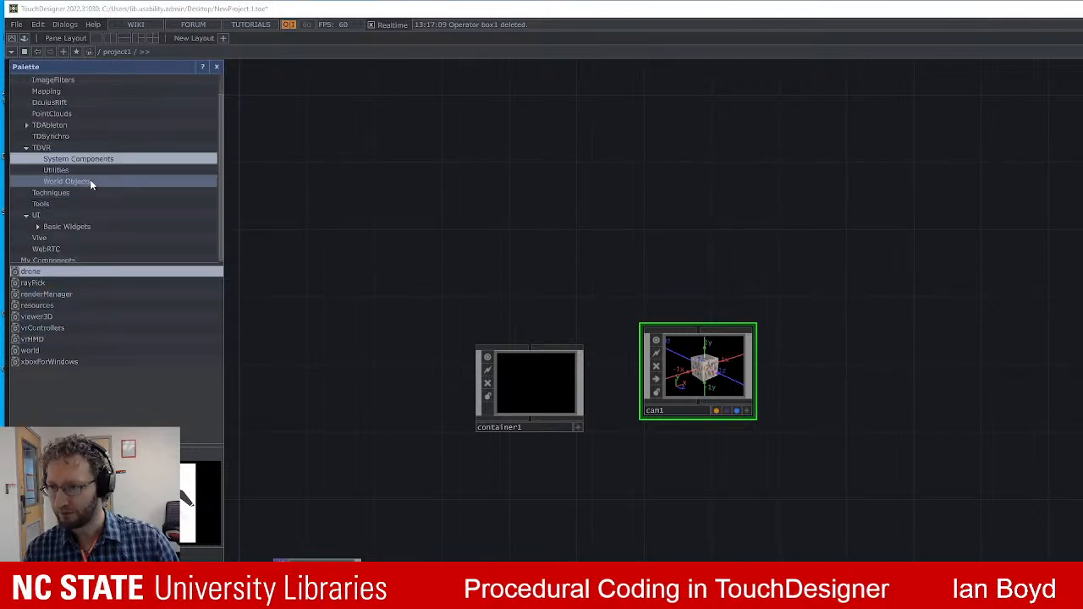
{"action": "left_click", "coordinate": [89, 181]}
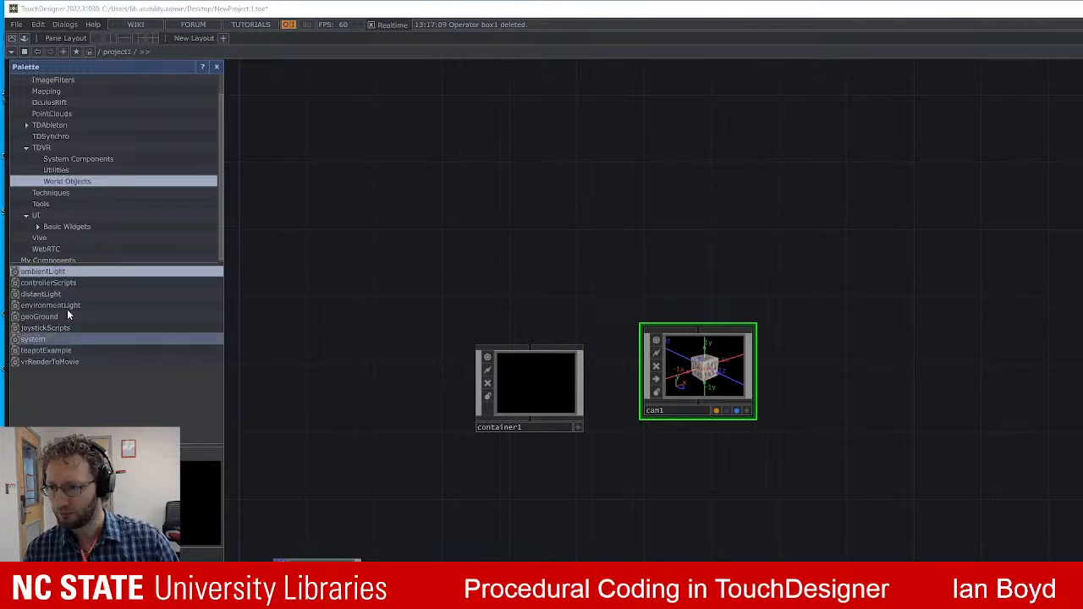
Look through the palette's Techniques components and compare them with the full list of Tools.
{"action": "left_click", "coordinate": [83, 191]}
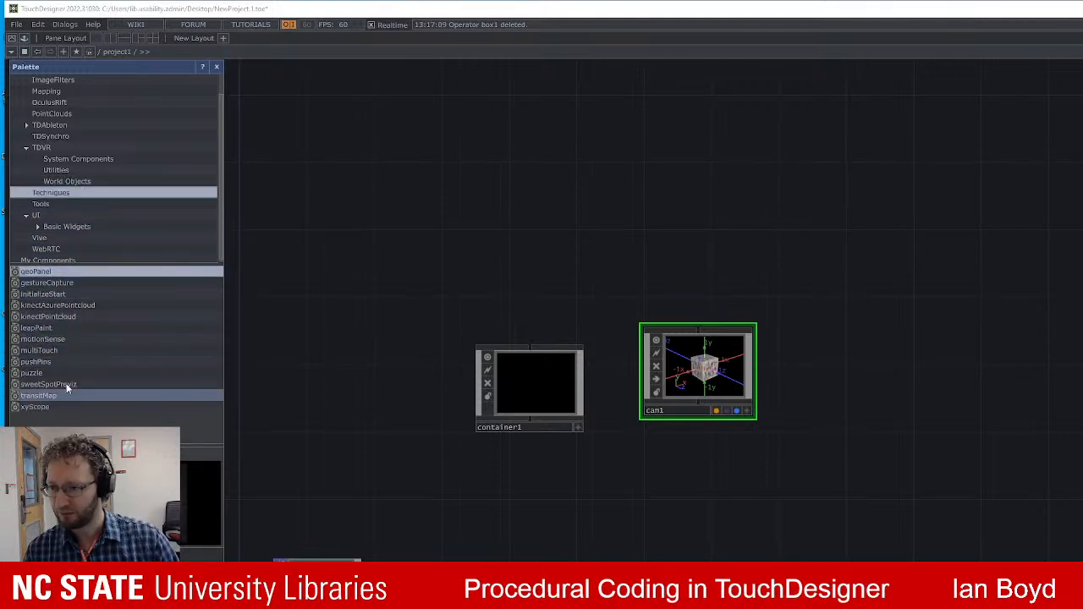
{"action": "scroll", "coordinate": [74, 149], "scroll_direction": "down", "scroll_amount": 1}
{"action": "left_click", "coordinate": [56, 200]}
{"action": "scroll", "coordinate": [98, 325], "scroll_direction": "down", "scroll_amount": 5}
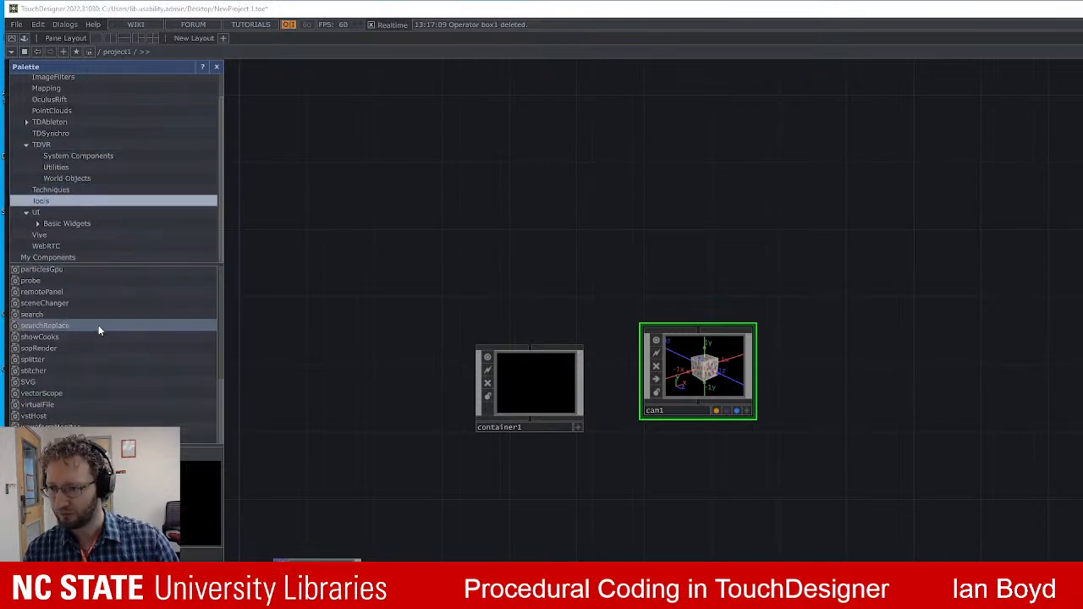
{"action": "scroll", "coordinate": [76, 357], "scroll_direction": "up", "scroll_amount": 5}
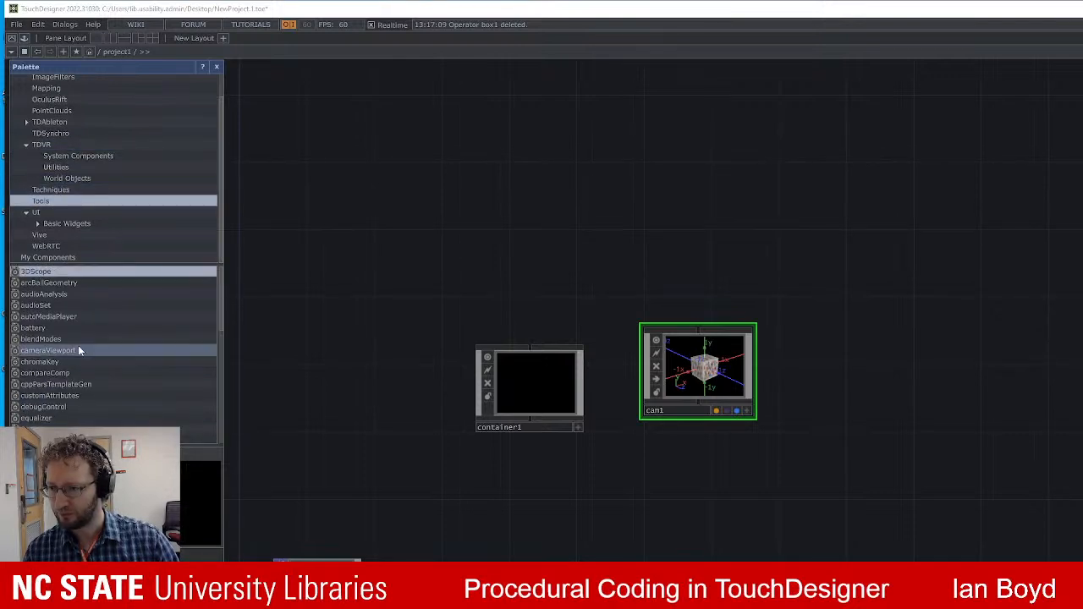
{"action": "left_click", "coordinate": [73, 271]}
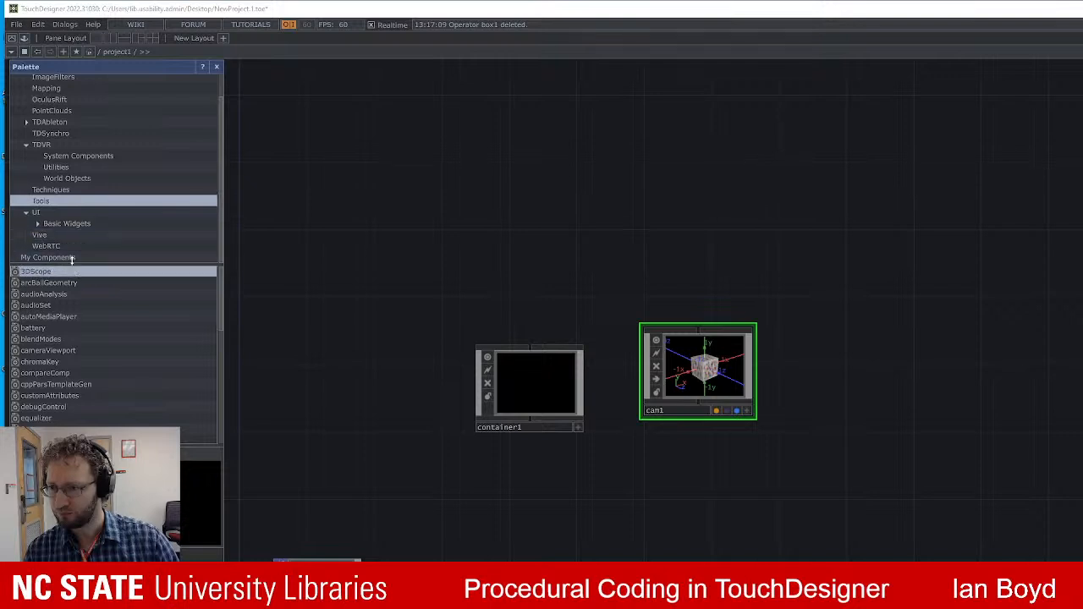
{"action": "scroll", "coordinate": [92, 235], "scroll_direction": "up", "scroll_amount": 1}
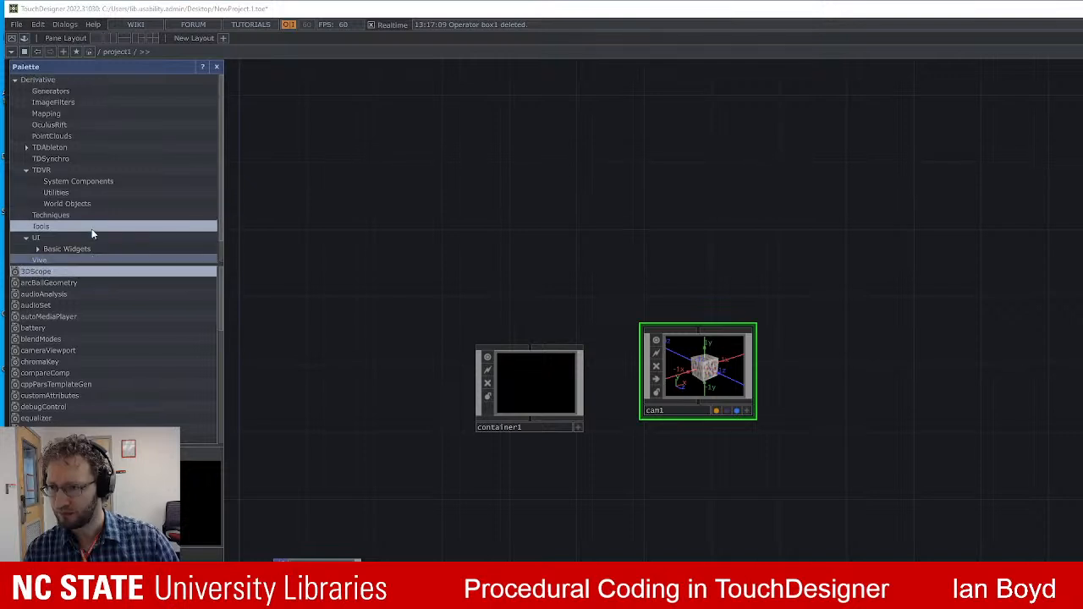
Inspect the oculusRiftSimple component in the palette's OculusRift folder, and close the Palette Browser.
{"action": "left_click", "coordinate": [59, 125]}
{"action": "left_click", "coordinate": [58, 286]}
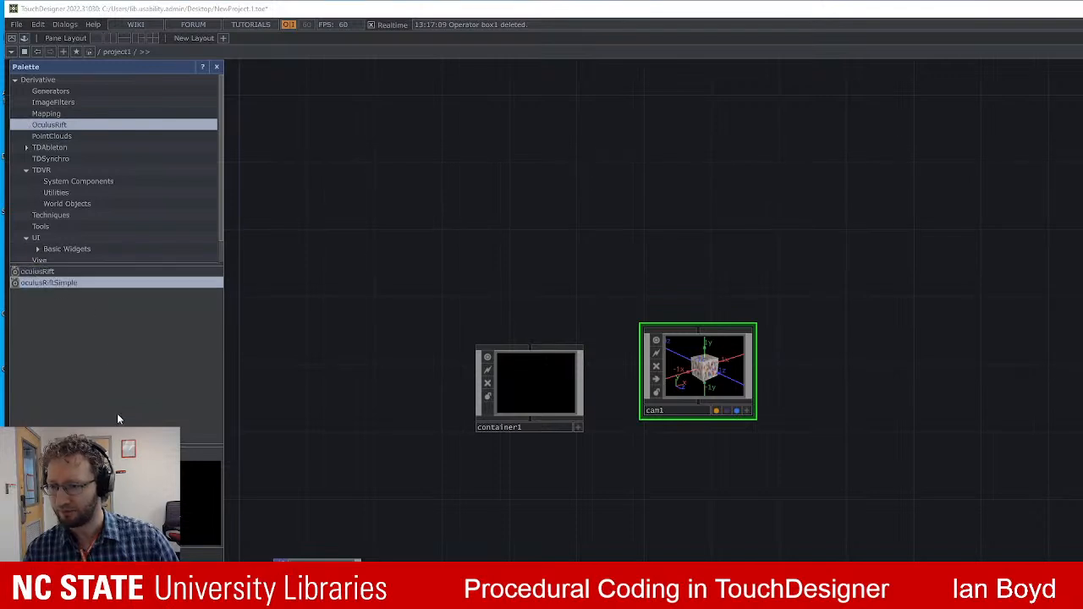
{"action": "scroll", "coordinate": [67, 199], "scroll_direction": "down", "scroll_amount": 2}
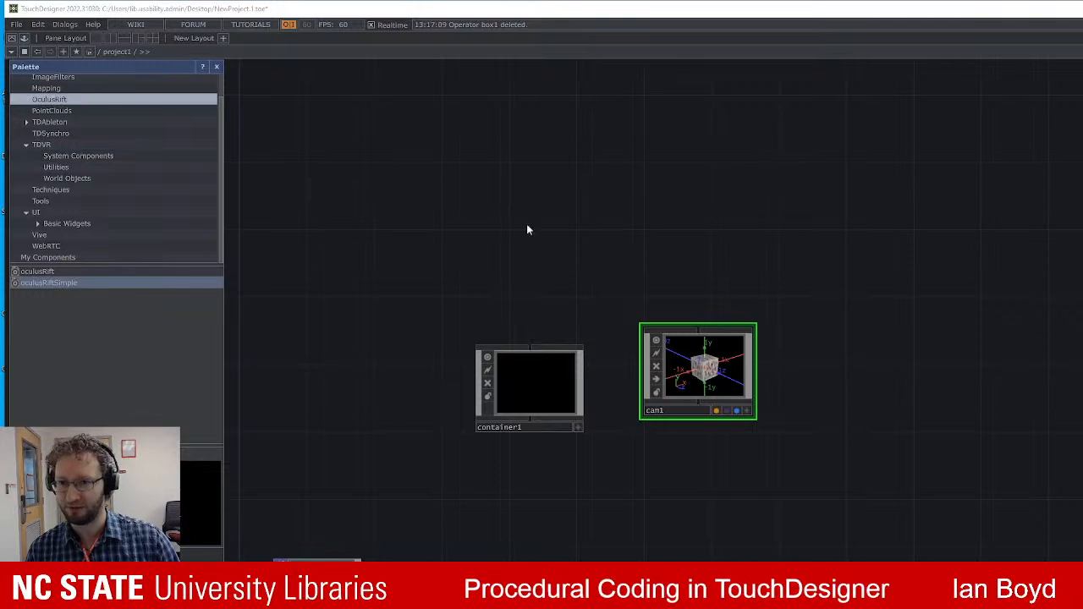
{"action": "left_click", "coordinate": [217, 66]}
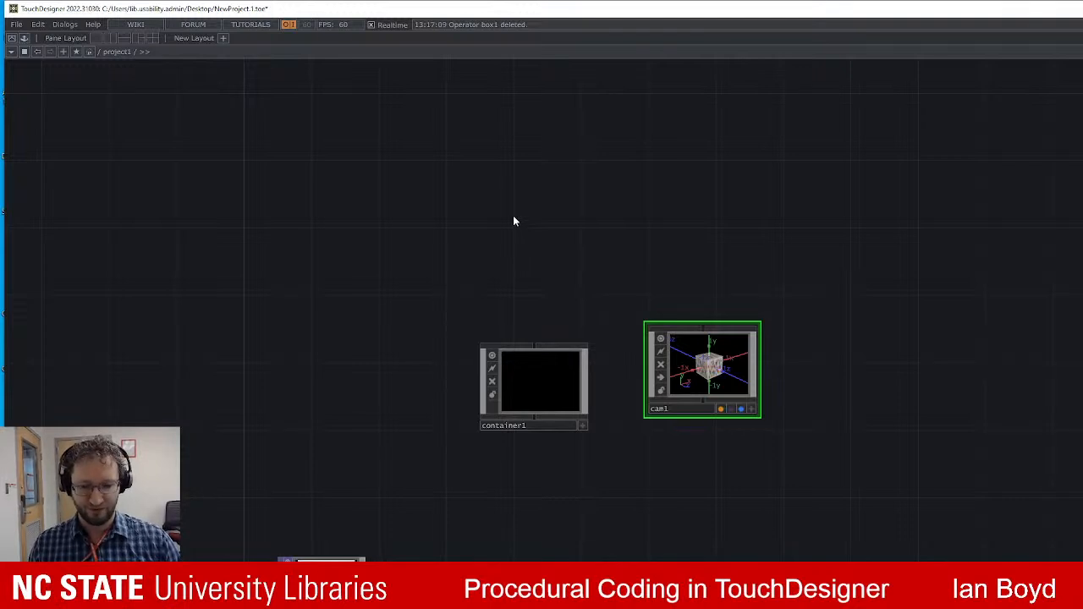
Move container1 level with cam1 and select the operator chain below them.
{"action": "scroll", "coordinate": [512, 221], "scroll_direction": "down", "scroll_amount": 2}
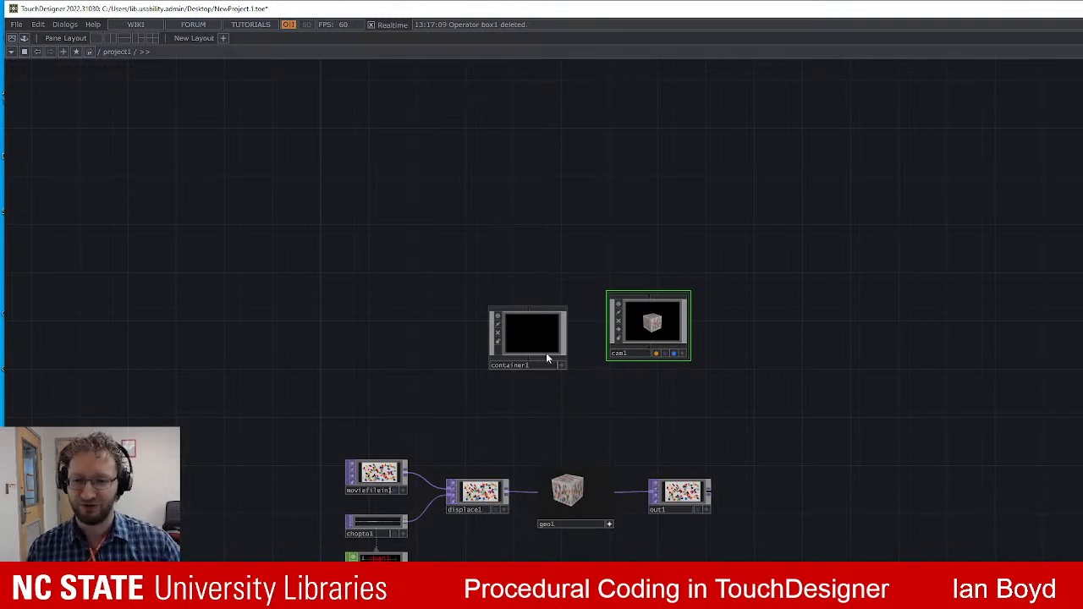
{"action": "left_click_drag", "start_coordinate": [545, 352], "coordinate": [558, 341]}
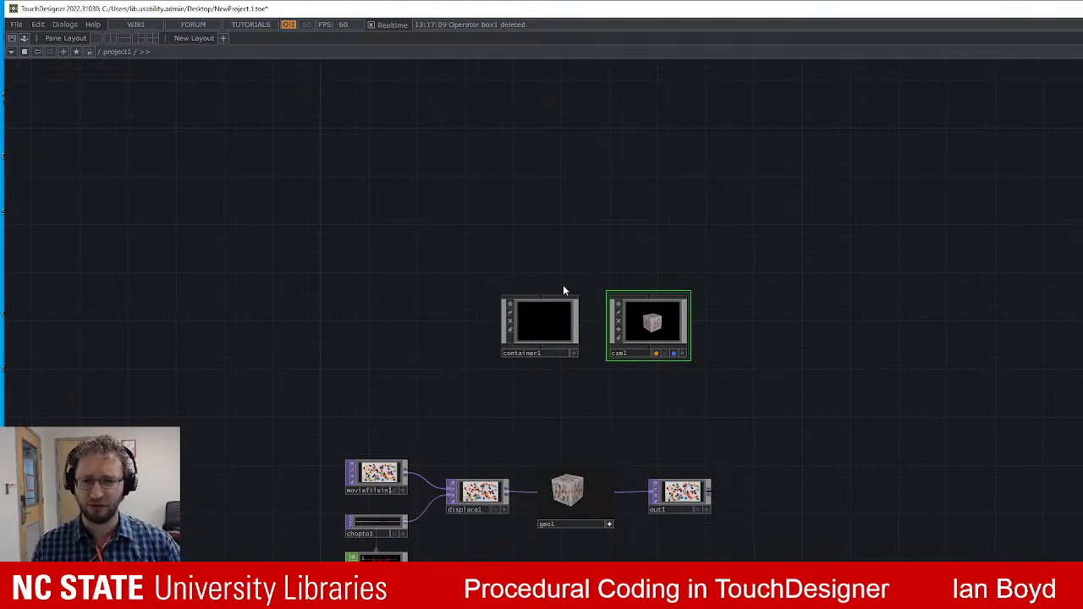
{"action": "left_click_drag", "start_coordinate": [436, 300], "coordinate": [471, 304]}
{"action": "left_click_drag", "start_coordinate": [426, 377], "coordinate": [430, 258]}
{"action": "left_click_drag", "start_coordinate": [316, 244], "coordinate": [444, 368]}
{"action": "right_click_drag", "start_coordinate": [461, 429], "coordinate": [954, 580]}
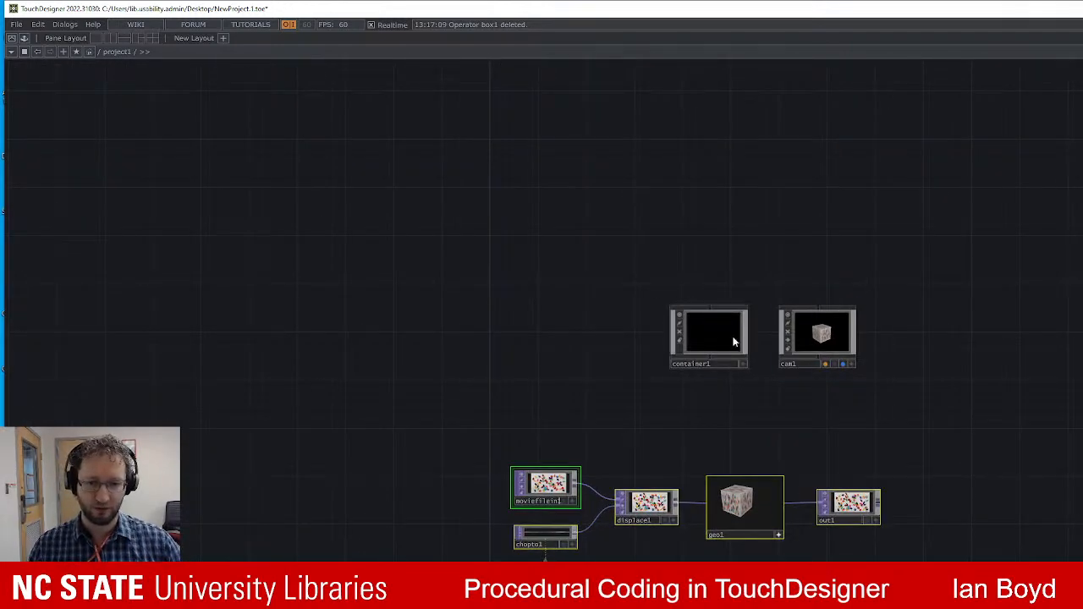
Add an Out CHOP inside container1 and return to the project1 network.
{"action": "left_click", "coordinate": [732, 367]}
{"action": "left_click_drag", "start_coordinate": [679, 336], "coordinate": [654, 348]}
{"action": "key", "text": "i"}
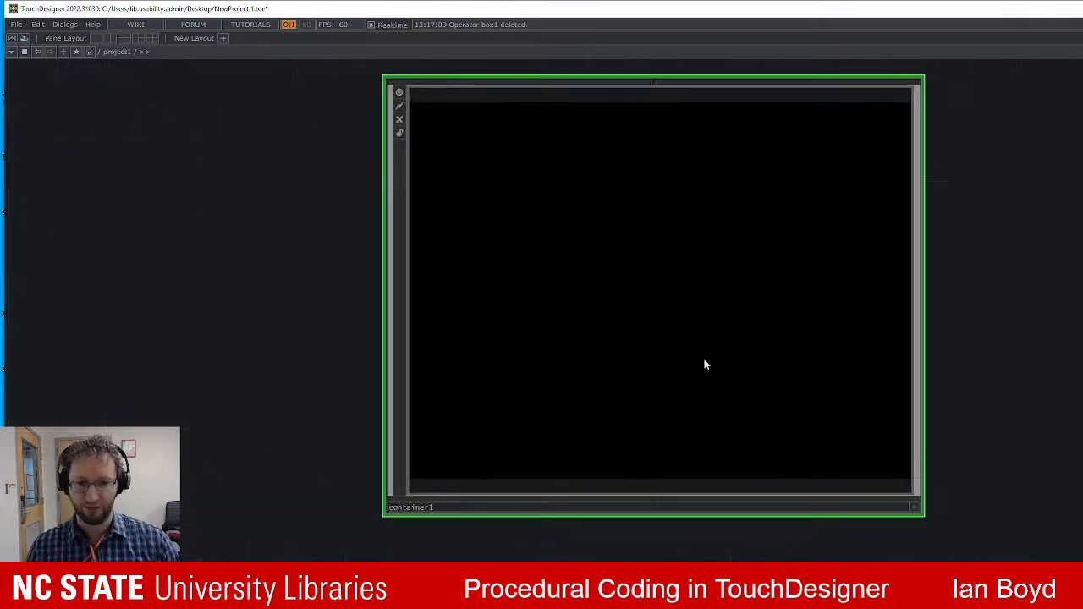
{"action": "key", "text": "Tab"}
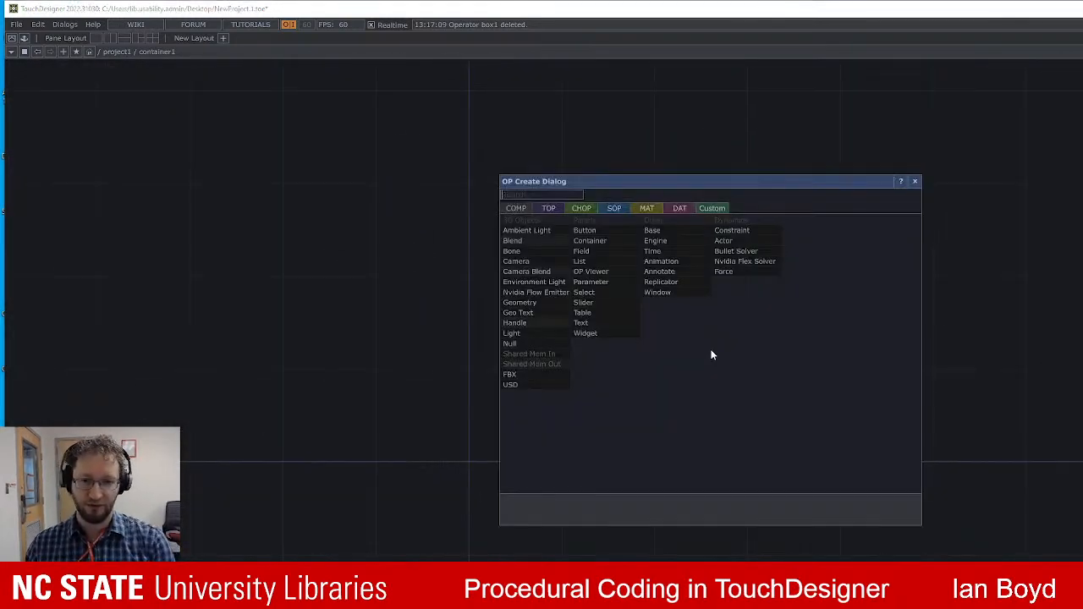
{"action": "type", "text": "out"}
{"action": "key", "text": "Return"}
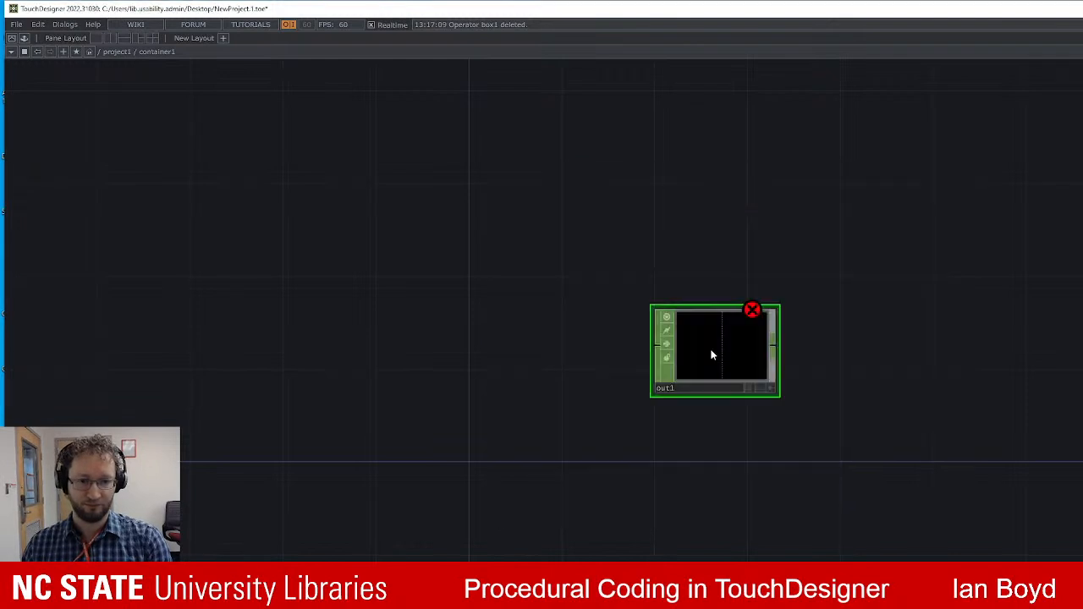
{"action": "scroll", "coordinate": [863, 312], "scroll_direction": "down", "scroll_amount": 5}
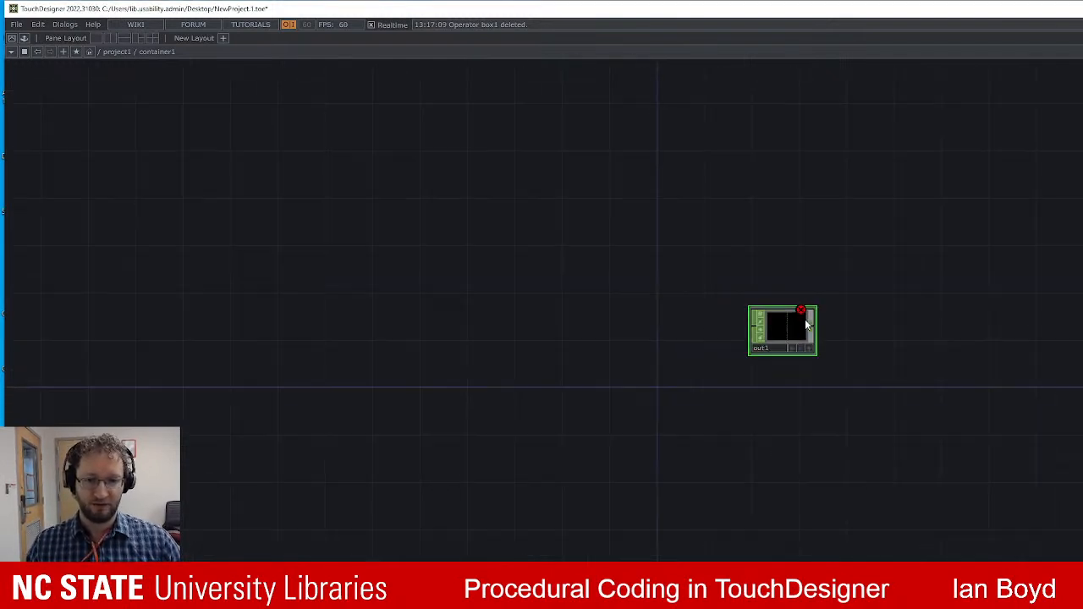
{"action": "scroll", "coordinate": [854, 341], "scroll_direction": "down", "scroll_amount": 5}
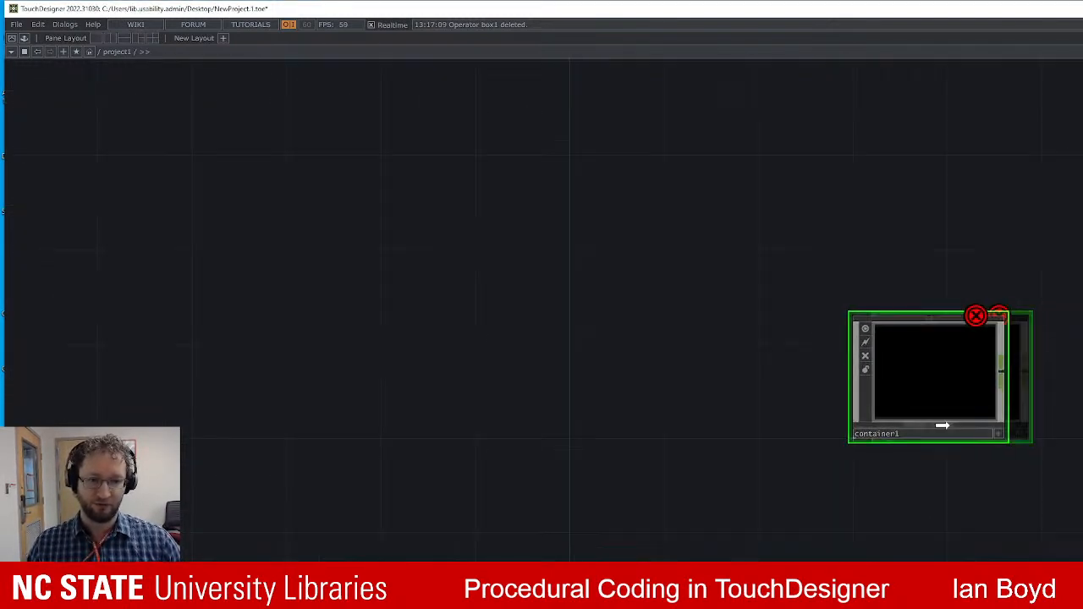
Add a second Container COMP and place it between container1 and cam1.
{"action": "key", "text": "Tab"}
{"action": "type", "text": "c"}
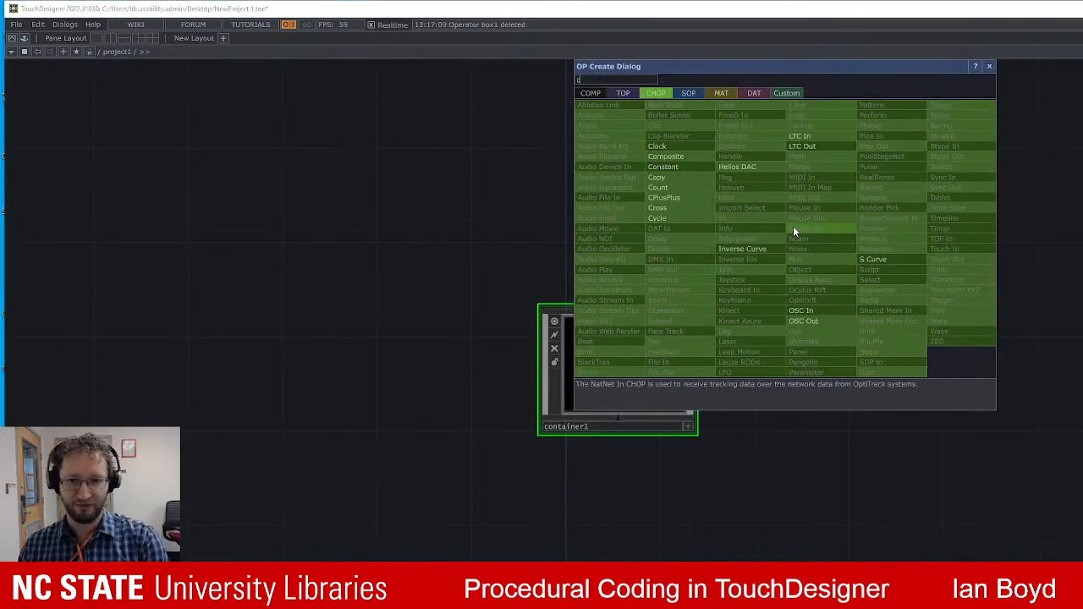
{"action": "type", "text": "on"}
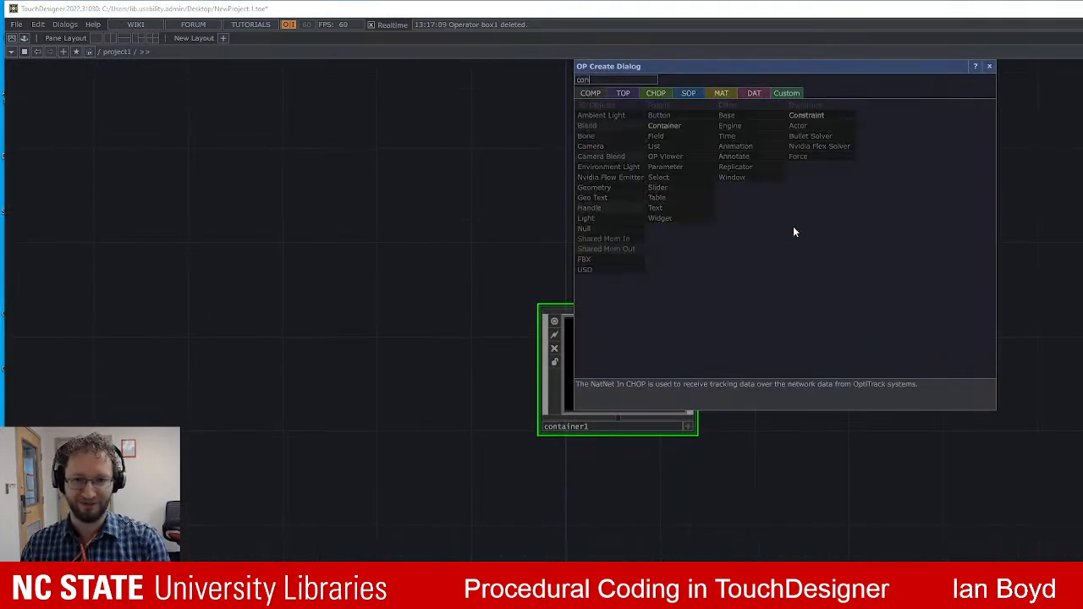
{"action": "type", "text": "tainer"}
{"action": "key", "text": "Return"}
{"action": "left_click", "coordinate": [793, 226]}
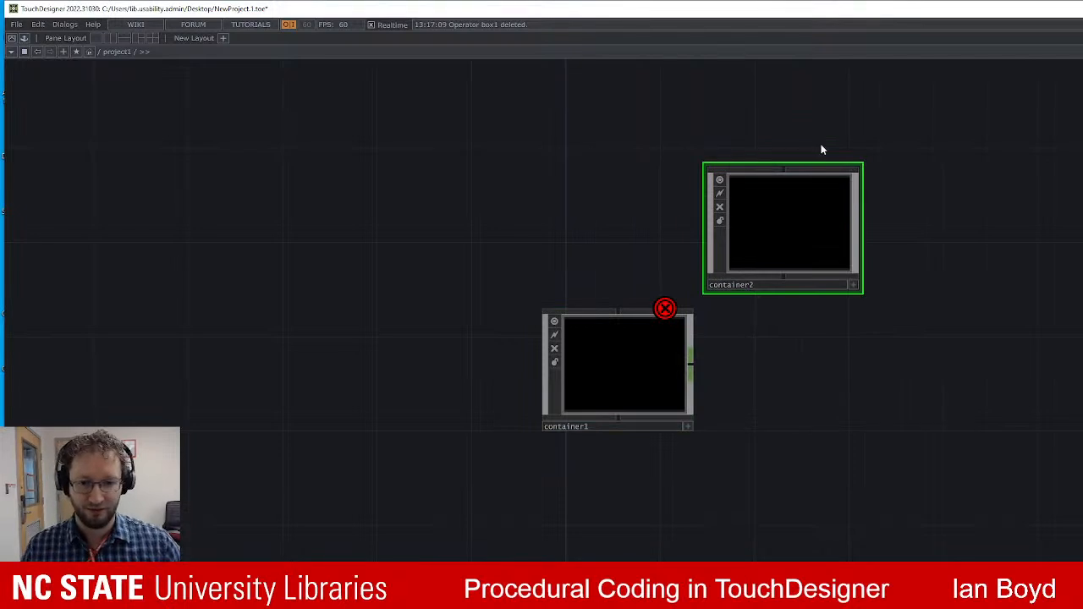
{"action": "left_click_drag", "start_coordinate": [820, 148], "coordinate": [815, 200]}
{"action": "left_click_drag", "start_coordinate": [804, 246], "coordinate": [898, 363]}
{"action": "left_click_drag", "start_coordinate": [686, 416], "coordinate": [752, 345]}
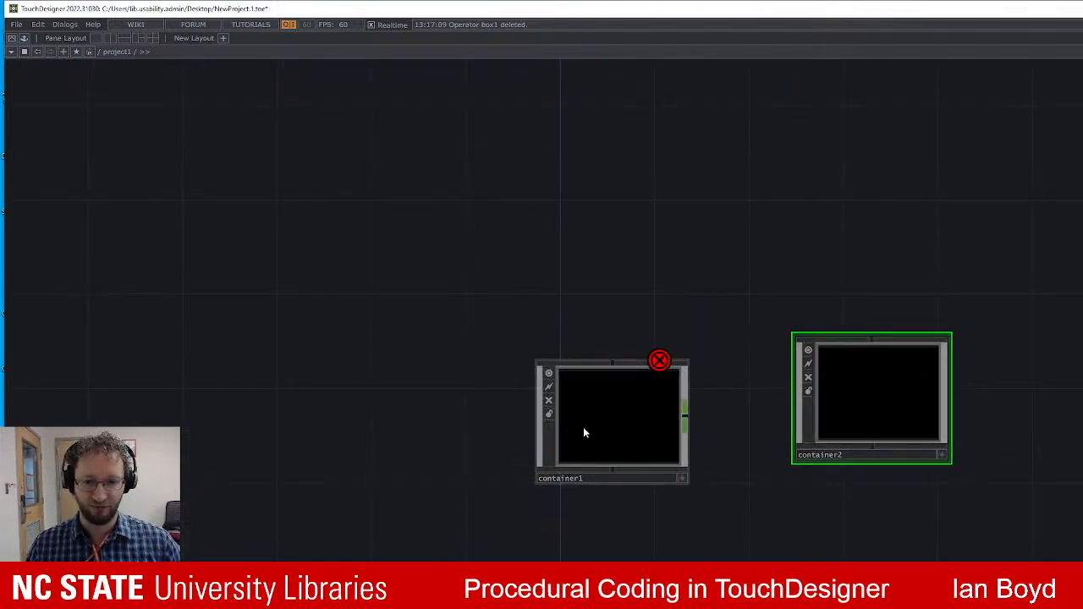
{"action": "left_click_drag", "start_coordinate": [738, 532], "coordinate": [512, 479]}
{"action": "left_click_drag", "start_coordinate": [636, 336], "coordinate": [668, 354]}
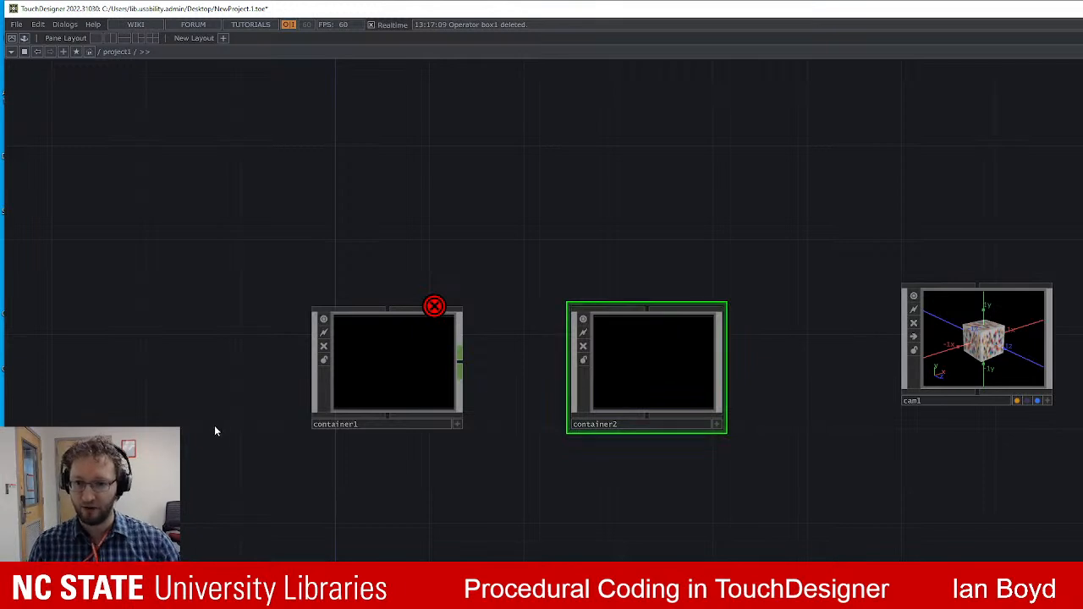
Try pulling a wire from container1's output connector into empty space, and delete container2.
{"action": "left_click", "coordinate": [391, 354]}
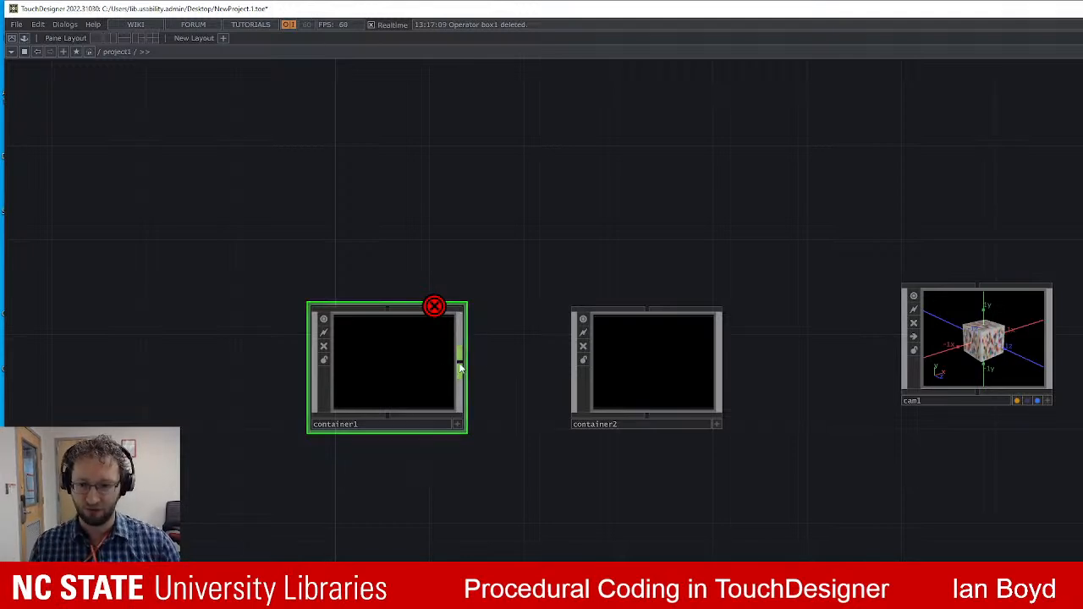
{"action": "left_click_drag", "start_coordinate": [459, 364], "coordinate": [550, 471]}
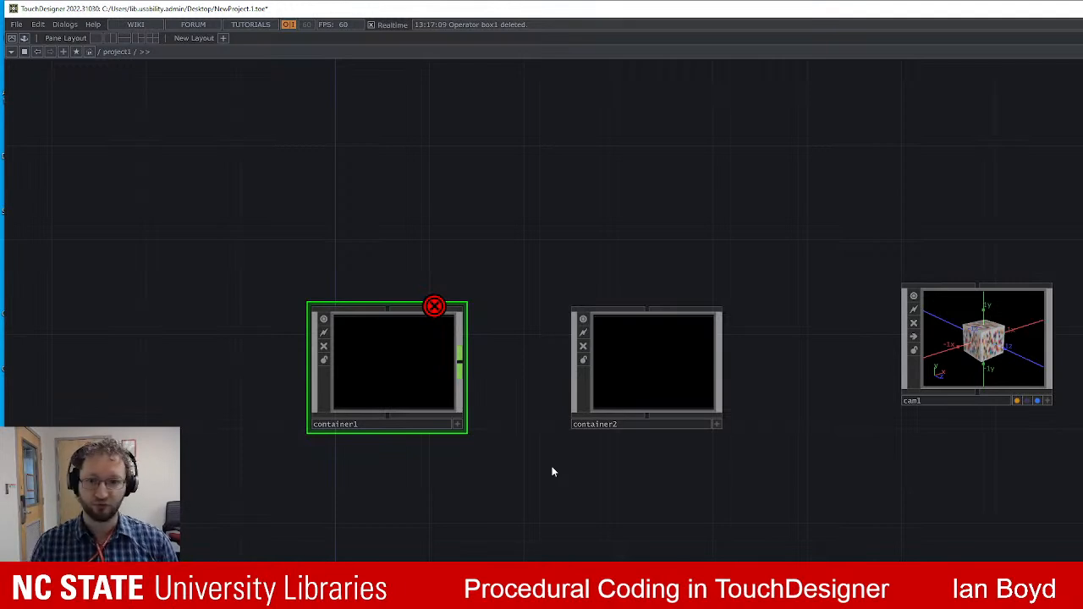
{"action": "left_click", "coordinate": [716, 407]}
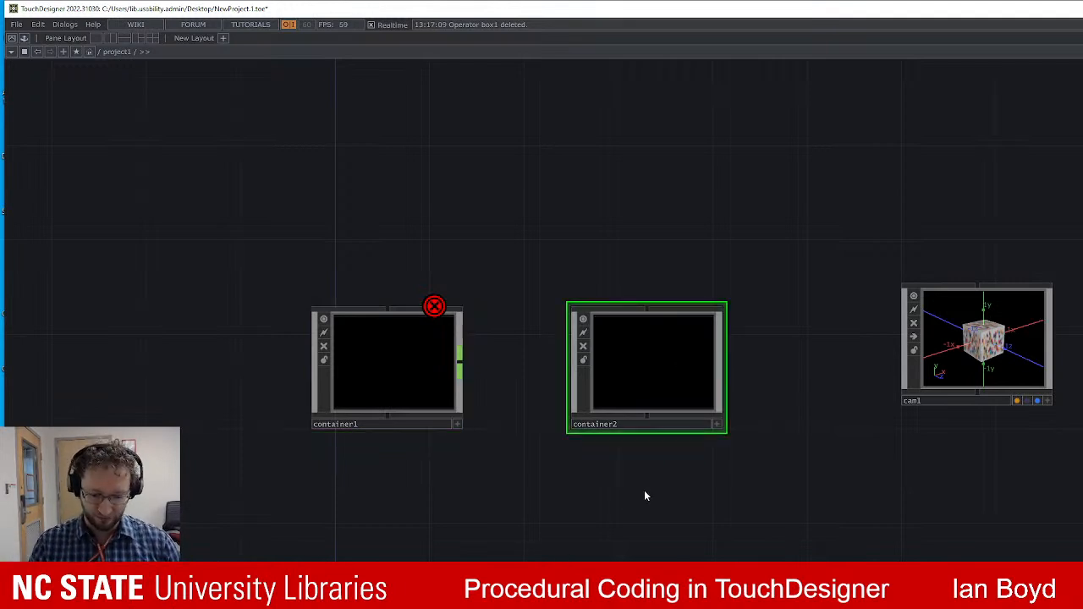
{"action": "key", "text": "Delete"}
Look through the commands available for container1, such as Operator Snippets and Save Component .tox.
{"action": "left_click", "coordinate": [389, 339]}
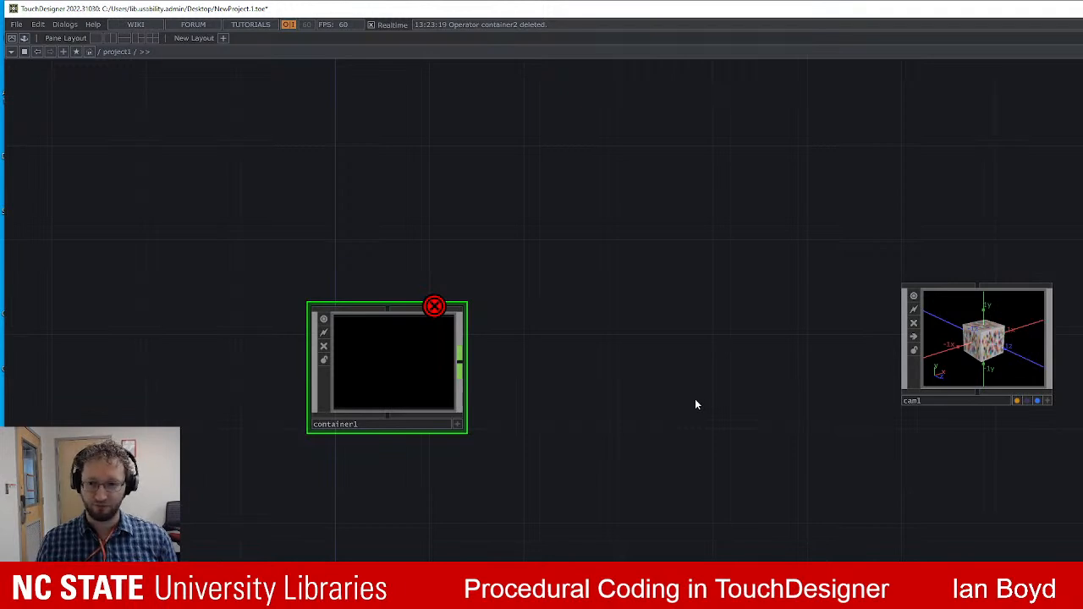
{"action": "right_click", "coordinate": [382, 379]}
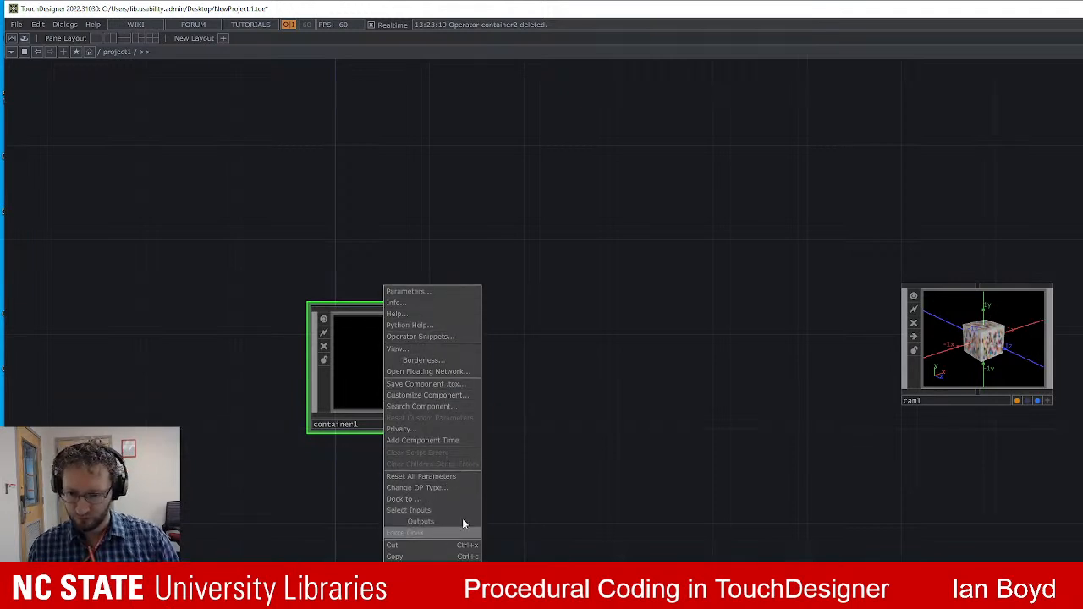
{"action": "left_click", "coordinate": [502, 393]}
{"action": "right_click", "coordinate": [389, 361]}
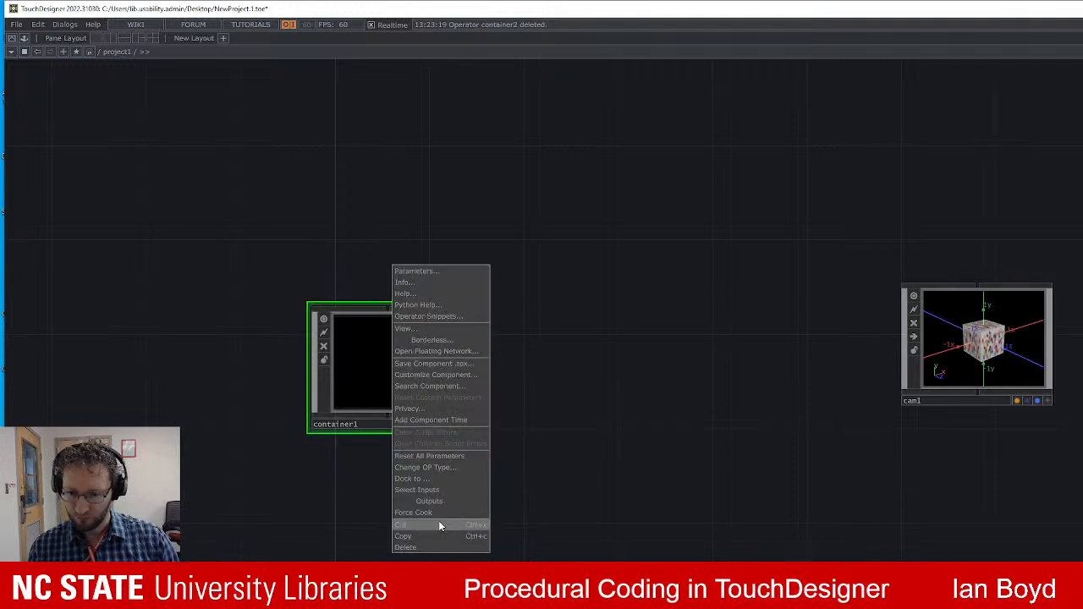
{"action": "left_click", "coordinate": [494, 433]}
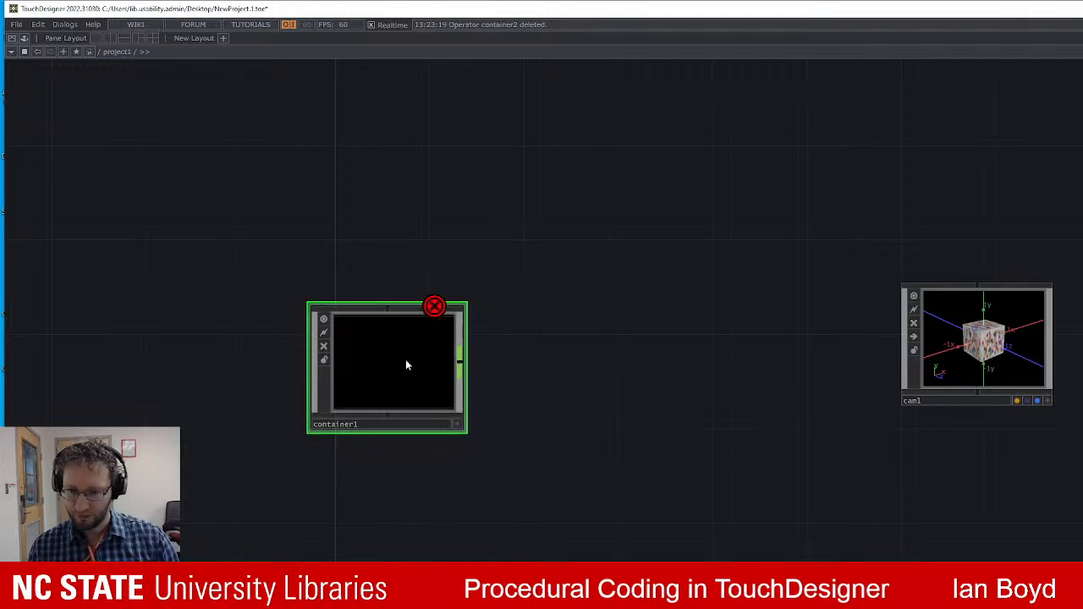
{"action": "scroll", "coordinate": [478, 358], "scroll_direction": "up", "scroll_amount": 3}
{"action": "scroll", "coordinate": [440, 375], "scroll_direction": "down", "scroll_amount": 3}
{"action": "right_click", "coordinate": [394, 322]}
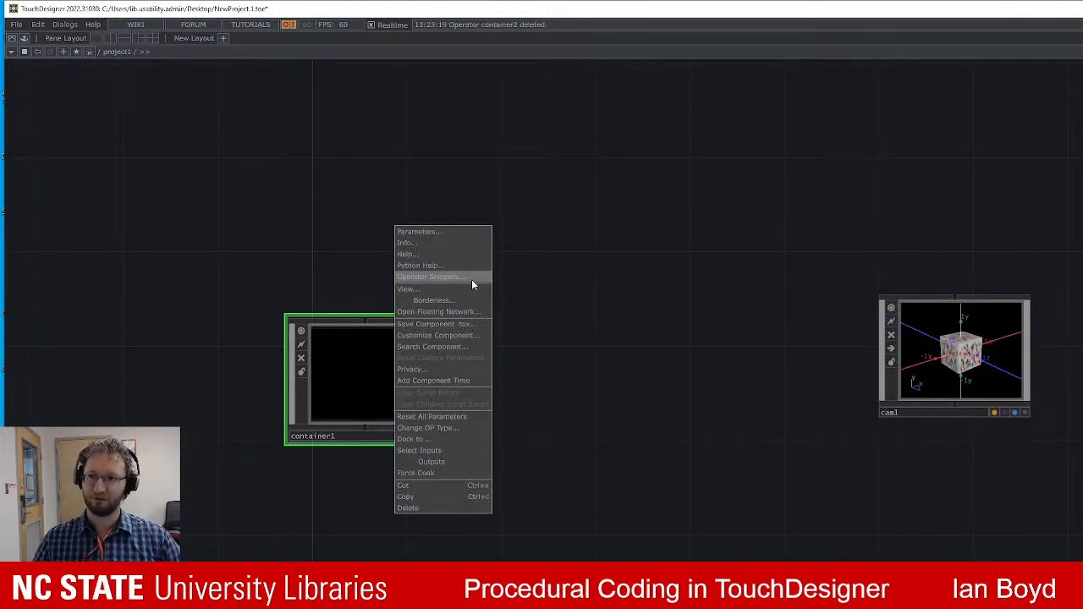
{"action": "left_click", "coordinate": [649, 297]}
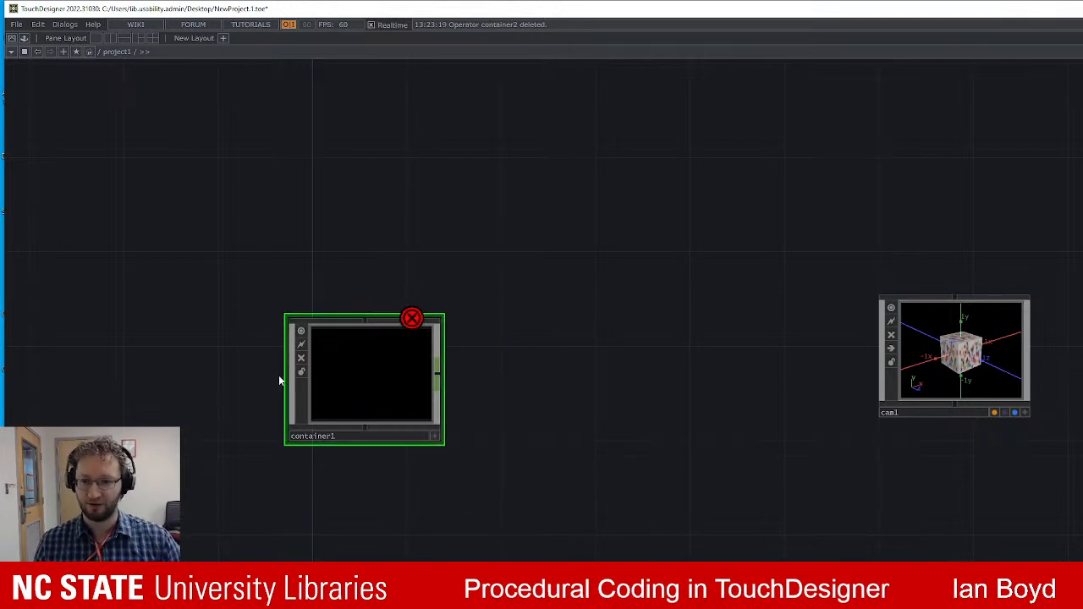
{"action": "right_click", "coordinate": [423, 380]}
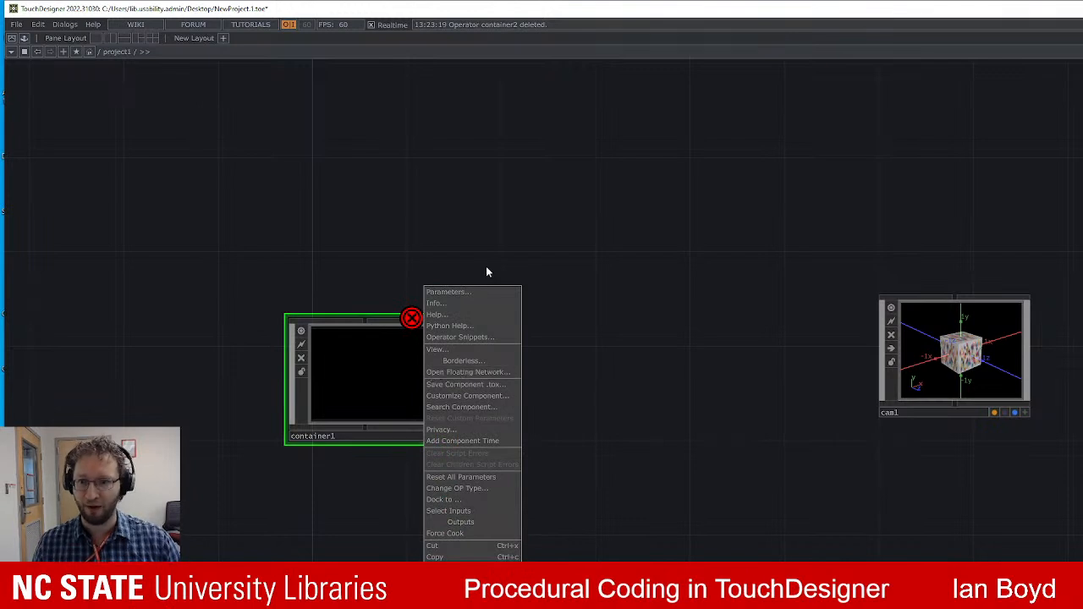
{"action": "left_click", "coordinate": [600, 403]}
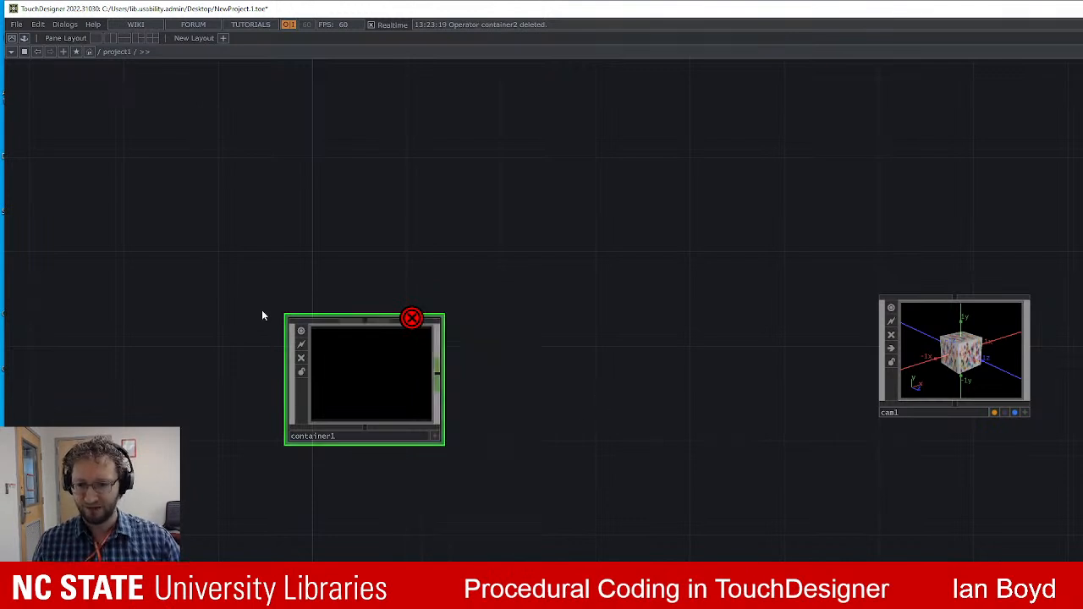
Go up to the root level, check the project1 component's Save Component .tox command, and return inside project1.
{"action": "left_click_drag", "start_coordinate": [377, 368], "coordinate": [330, 344]}
{"action": "scroll", "coordinate": [616, 399], "scroll_direction": "down", "scroll_amount": 3}
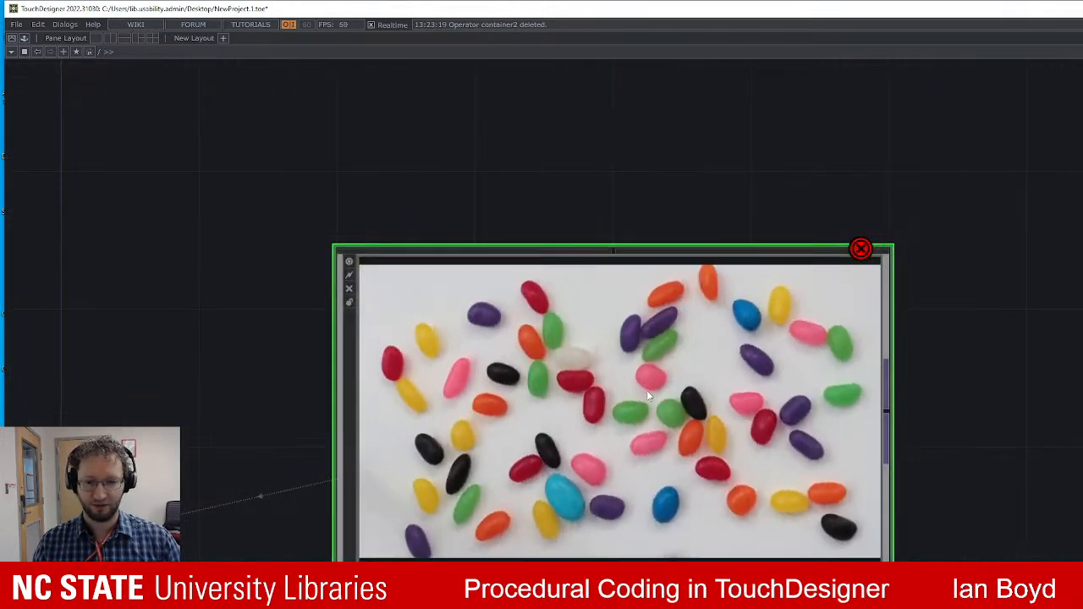
{"action": "right_click", "coordinate": [646, 390]}
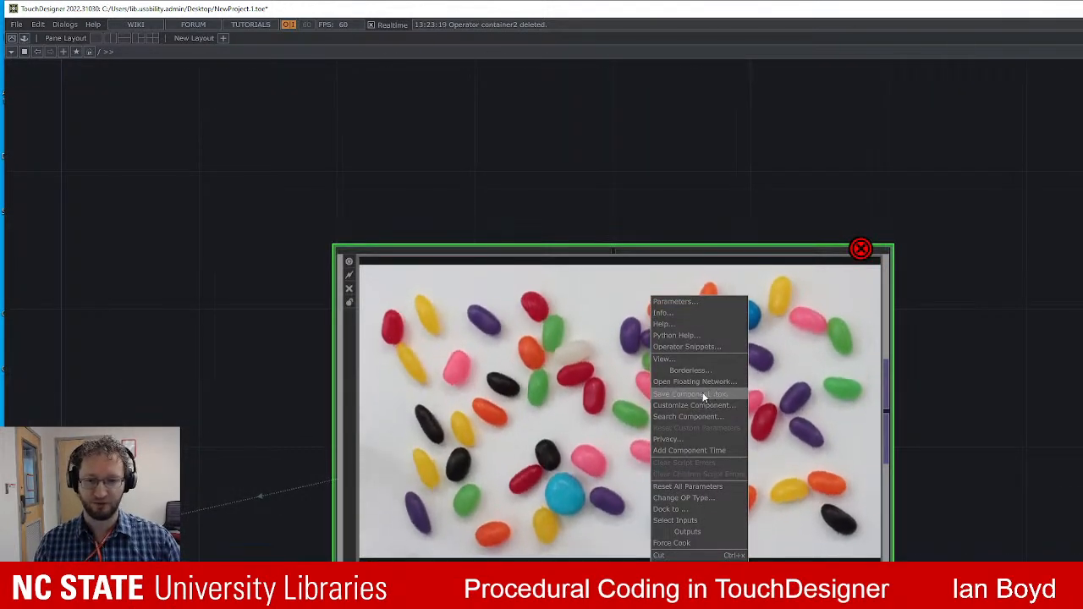
{"action": "left_click", "coordinate": [624, 413]}
{"action": "scroll", "coordinate": [630, 380], "scroll_direction": "up", "scroll_amount": 10}
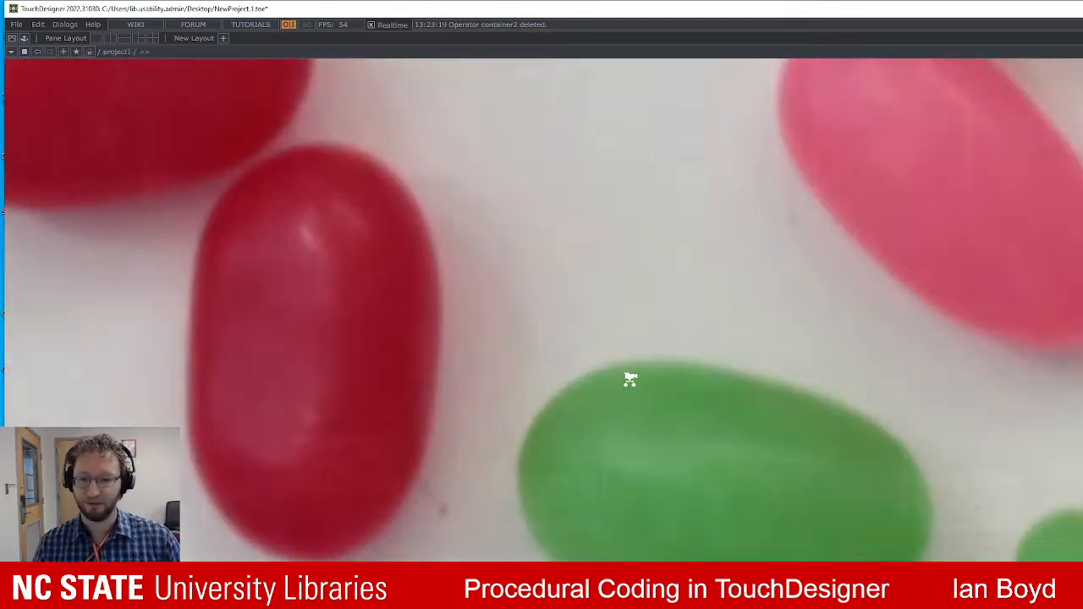
{"action": "scroll", "coordinate": [629, 381], "scroll_direction": "down", "scroll_amount": 10}
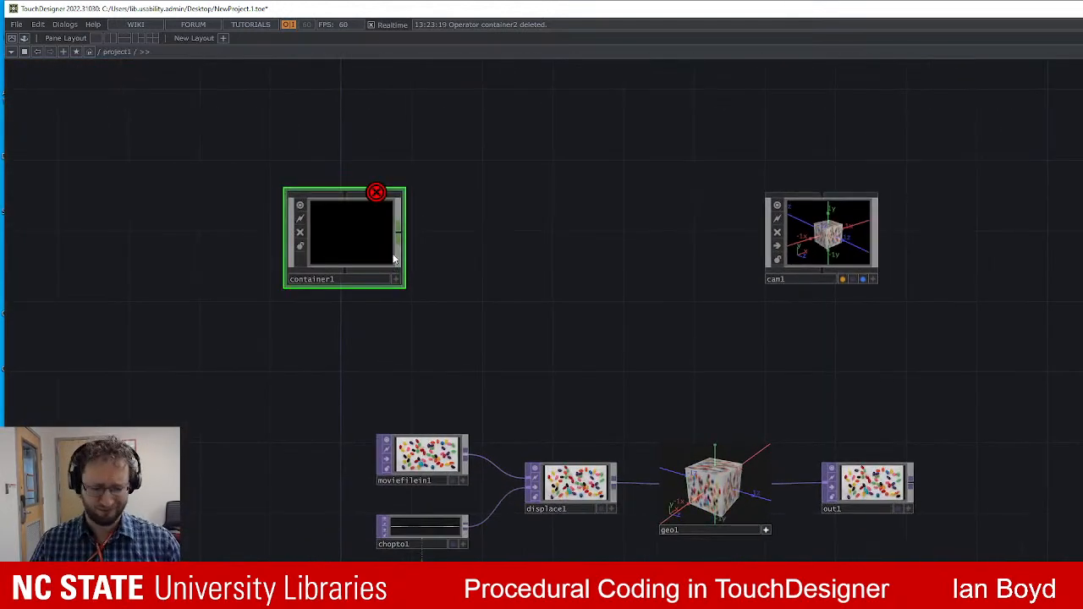
Delete container1 and place a Text DAT in the empty space above the displace1 operator.
{"action": "key", "text": "Delete"}
{"action": "left_click_drag", "start_coordinate": [555, 288], "coordinate": [598, 291]}
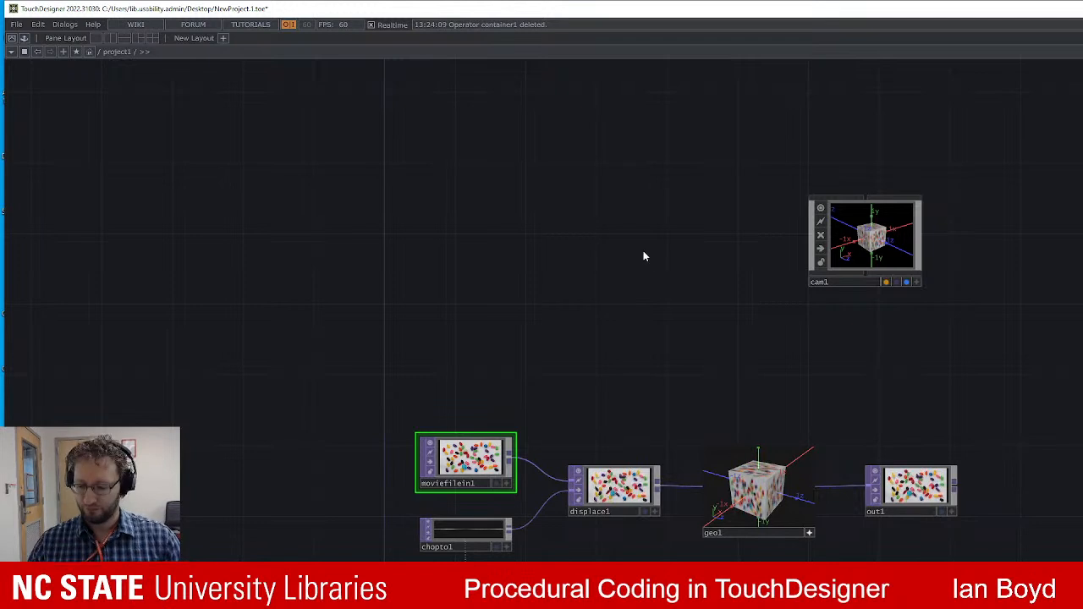
{"action": "key", "text": "Tab"}
{"action": "left_click", "coordinate": [618, 110]}
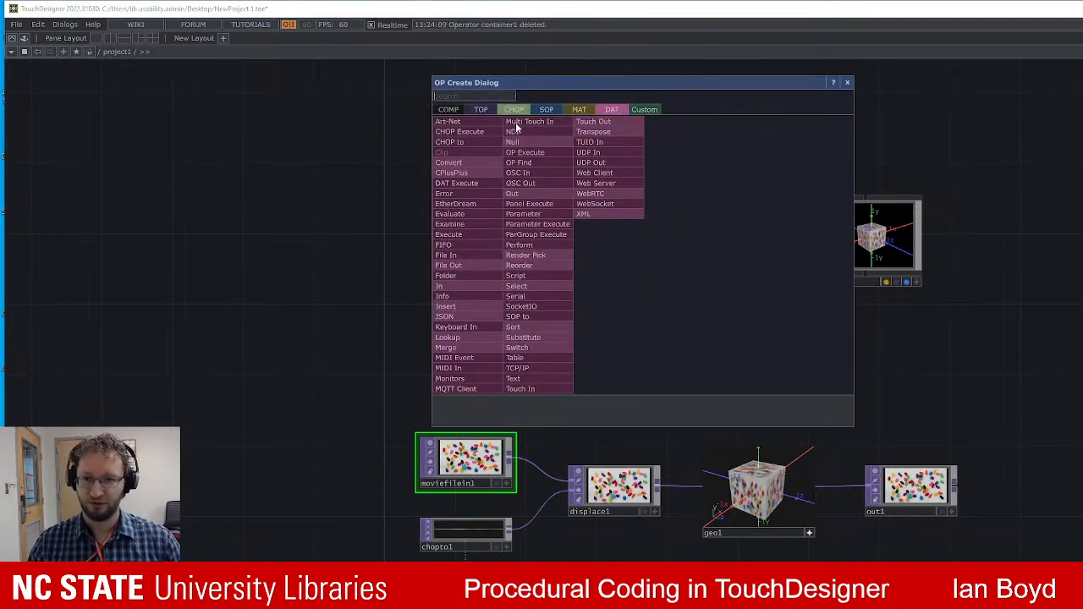
{"action": "type", "text": "tex"}
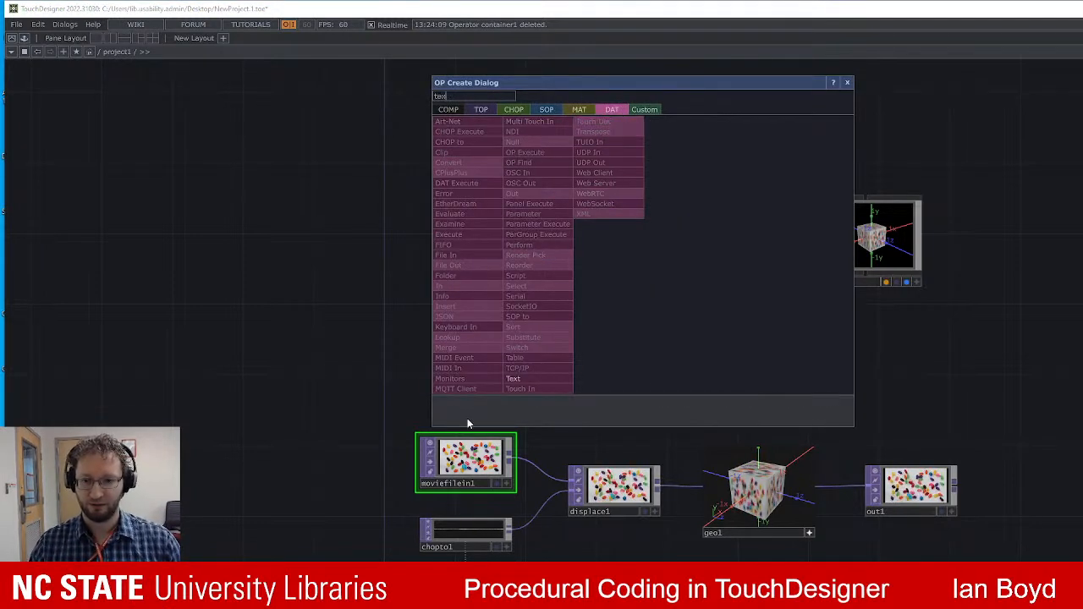
{"action": "left_click", "coordinate": [514, 379]}
{"action": "left_click", "coordinate": [676, 279]}
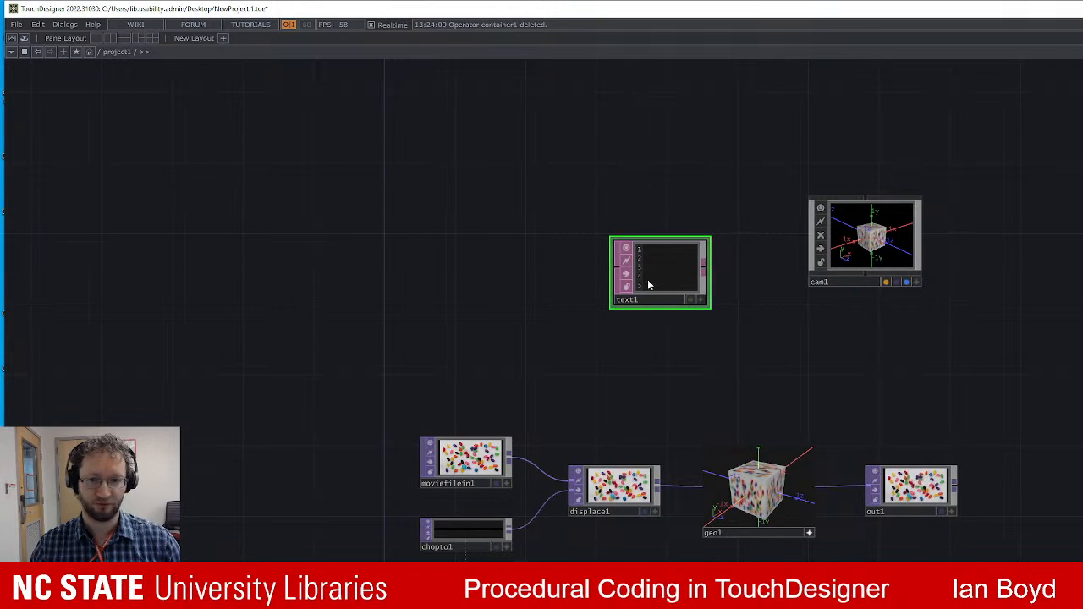
{"action": "left_click_drag", "start_coordinate": [647, 279], "coordinate": [611, 297]}
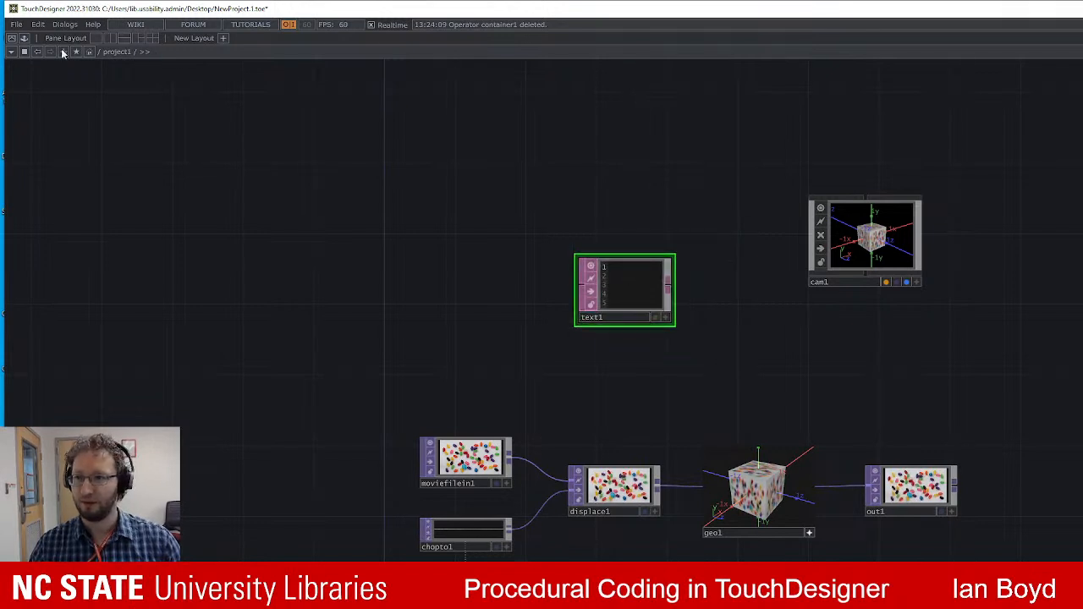
Switch the pane from the network editor to Textport and DATs.
{"action": "left_click", "coordinate": [11, 52]}
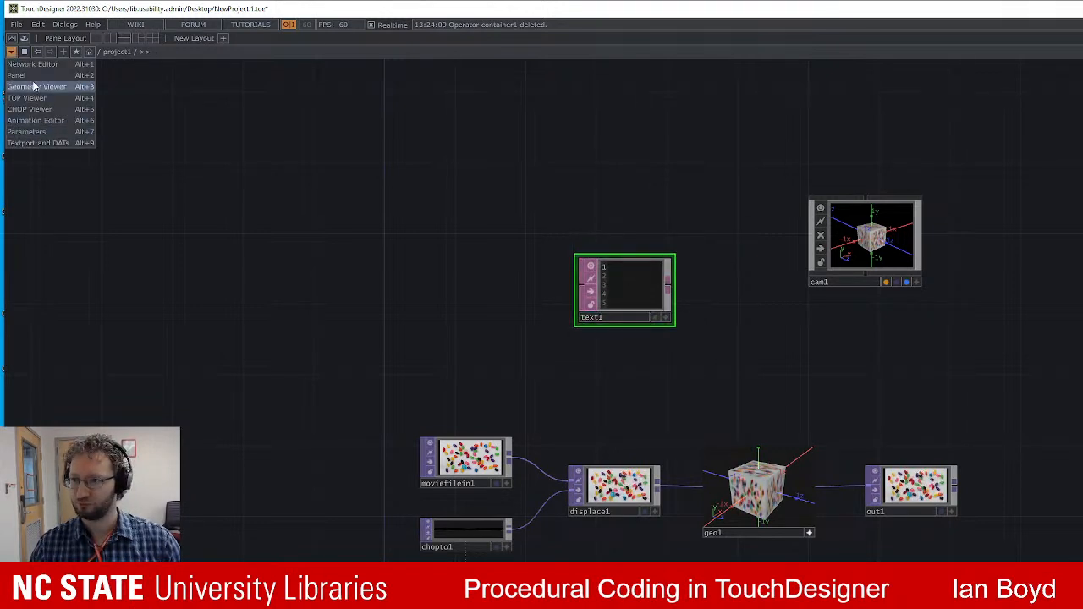
{"action": "left_click", "coordinate": [68, 145]}
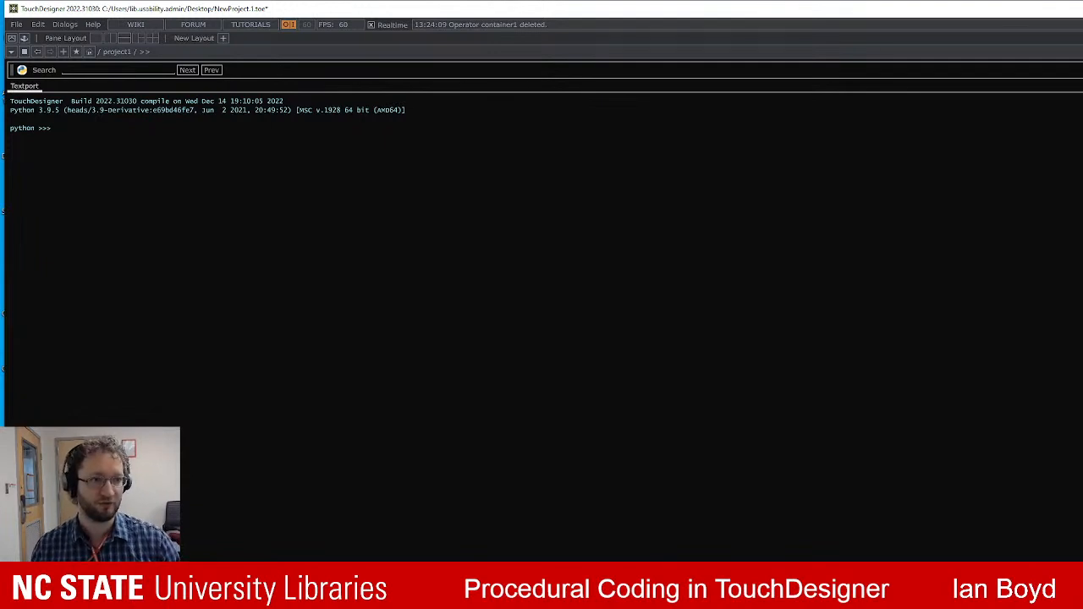
Split the pane so the project1 network shows side by side with the Textport.
{"action": "left_click", "coordinate": [1082, 52]}
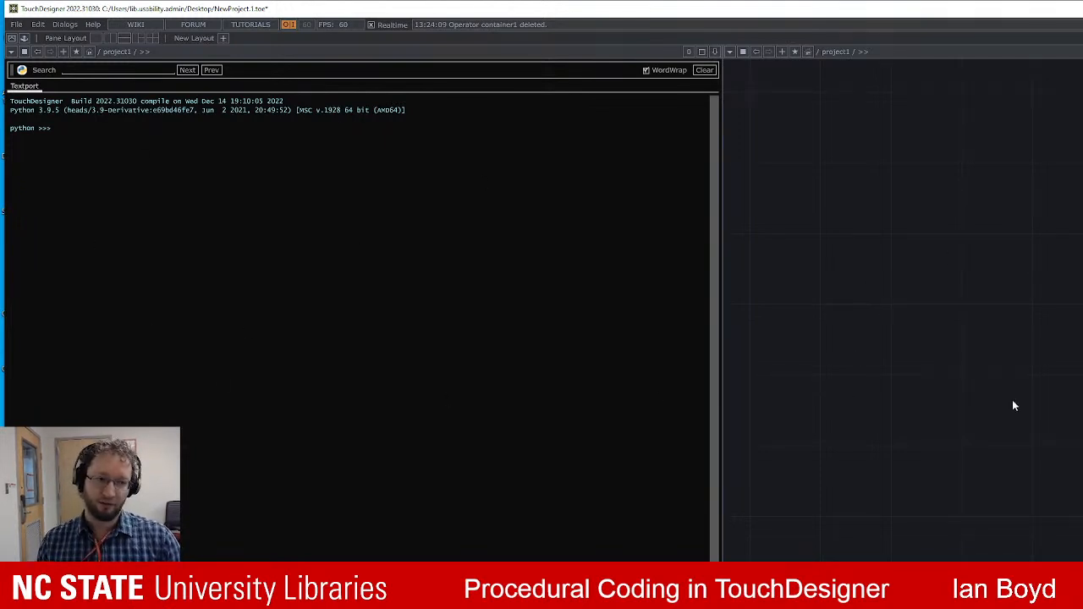
{"action": "left_click_drag", "start_coordinate": [1012, 402], "coordinate": [792, 408]}
{"action": "left_click_drag", "start_coordinate": [969, 338], "coordinate": [1020, 324]}
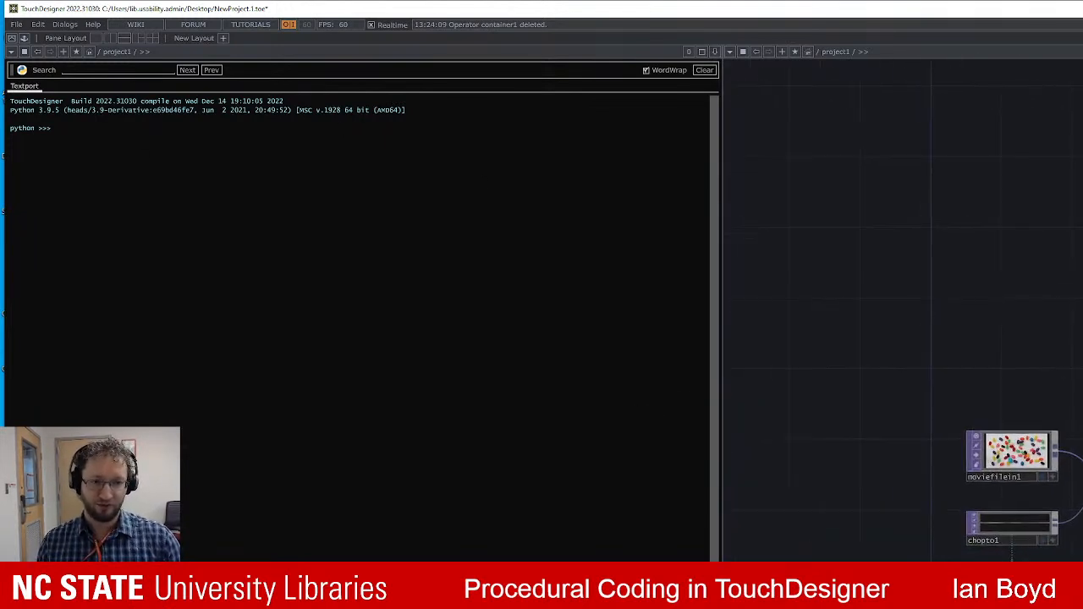
Place a CHOP Execute DAT in the empty network space above the moviefilein1 operator.
{"action": "key", "text": "Tab"}
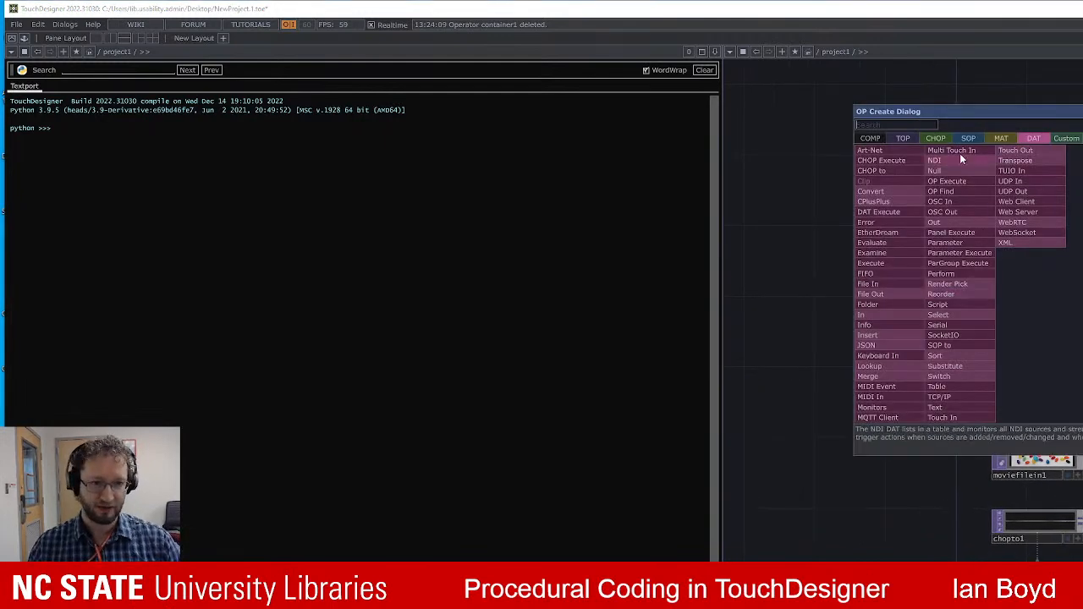
{"action": "left_click", "coordinate": [935, 138]}
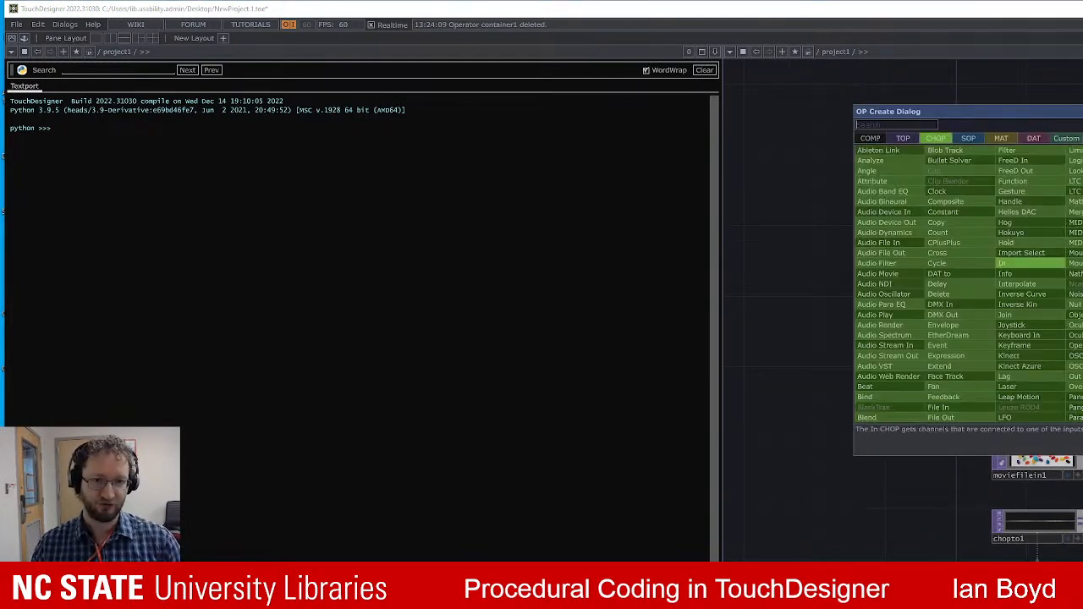
{"action": "left_click", "coordinate": [1033, 137]}
{"action": "type", "text": "e"}
{"action": "key", "text": "BackSpace"}
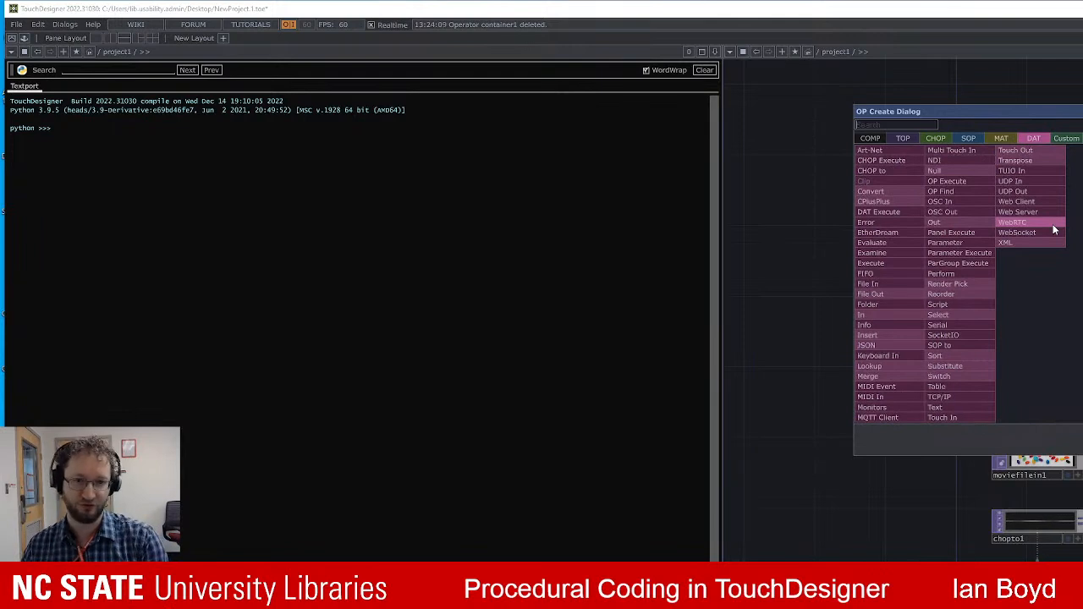
{"action": "type", "text": "chop exec"}
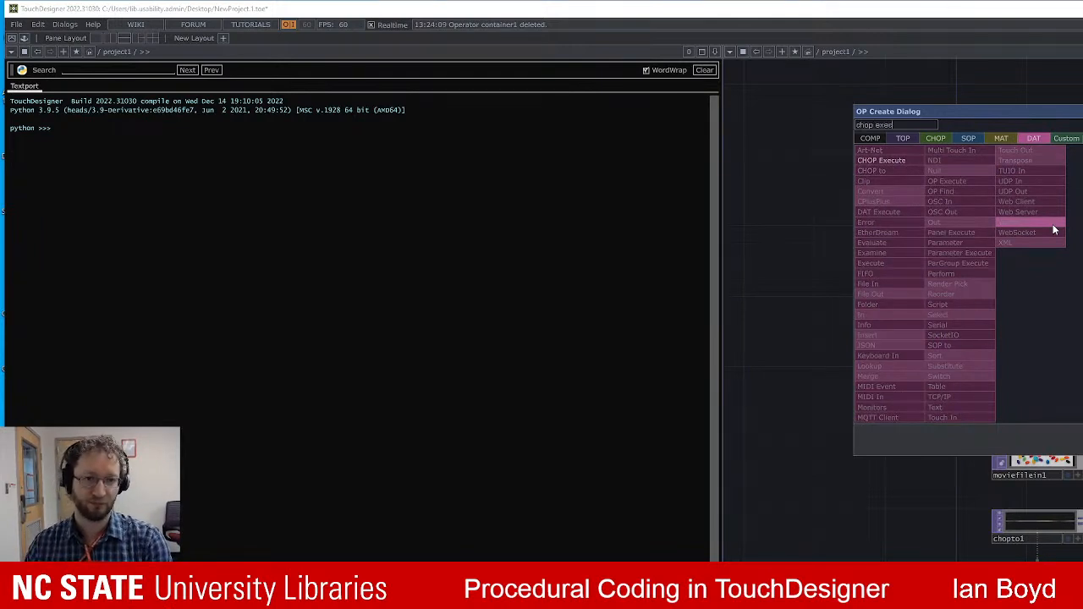
{"action": "type", "text": "utre"}
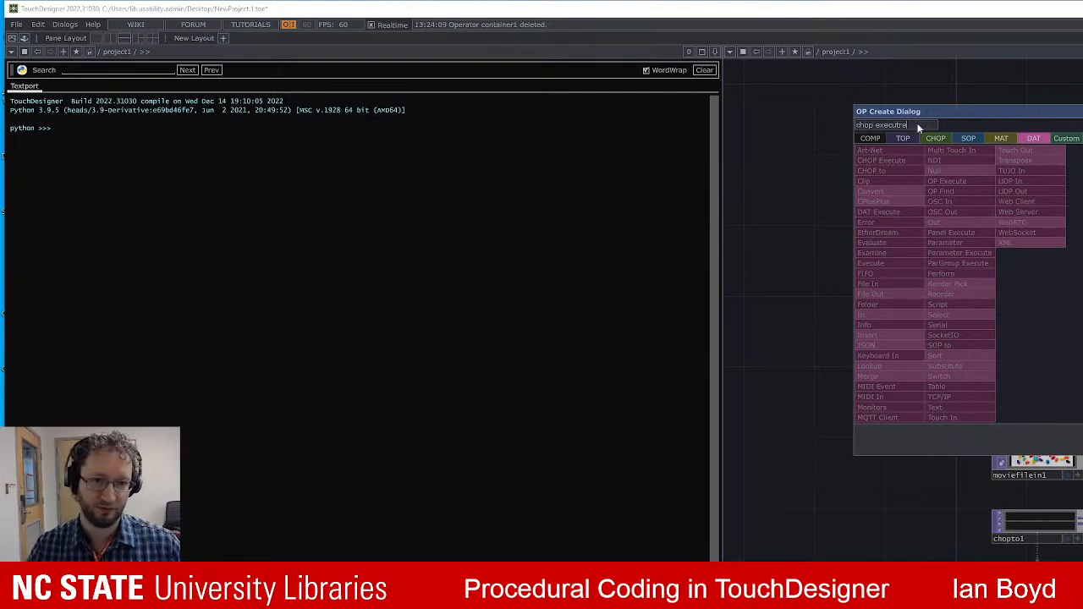
{"action": "key", "text": "BackSpace"}
{"action": "key", "text": "BackSpace"}
{"action": "left_click", "coordinate": [911, 158]}
{"action": "left_click", "coordinate": [929, 222]}
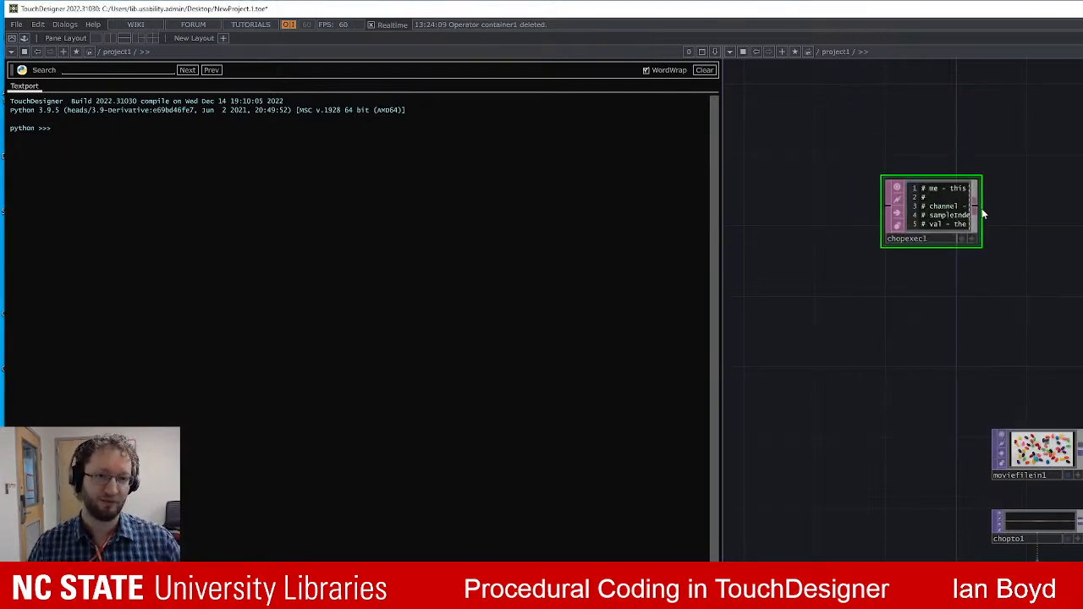
Examine the callback functions in the CHOP Execute DAT's default Python script.
{"action": "scroll", "coordinate": [988, 211], "scroll_direction": "up", "scroll_amount": 3}
{"action": "left_click_drag", "start_coordinate": [916, 315], "coordinate": [918, 338]}
{"action": "scroll", "coordinate": [917, 338], "scroll_direction": "up", "scroll_amount": 6}
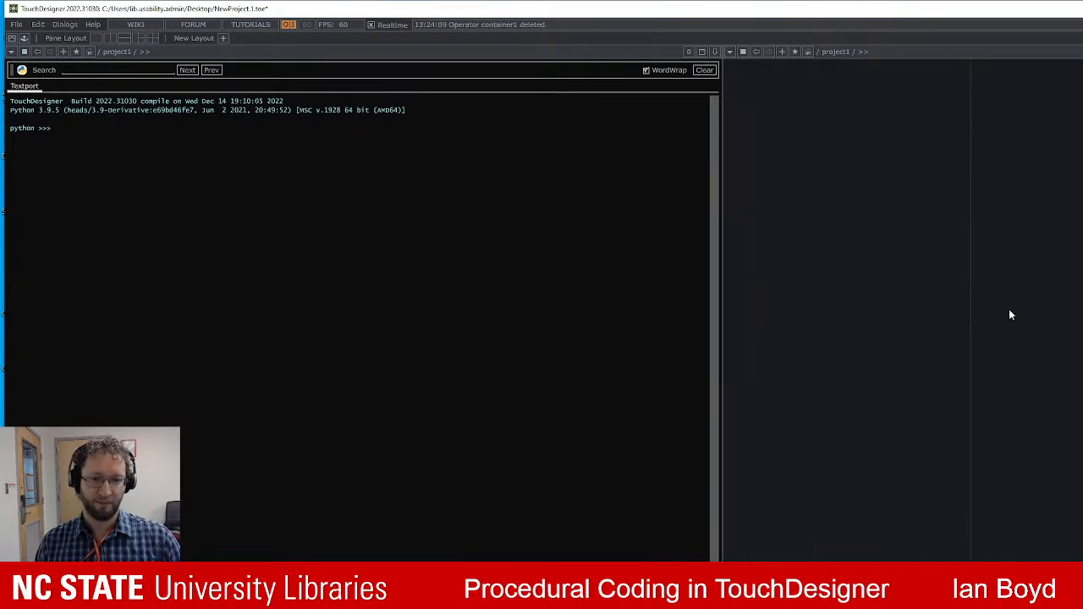
{"action": "scroll", "coordinate": [967, 280], "scroll_direction": "down", "scroll_amount": 5}
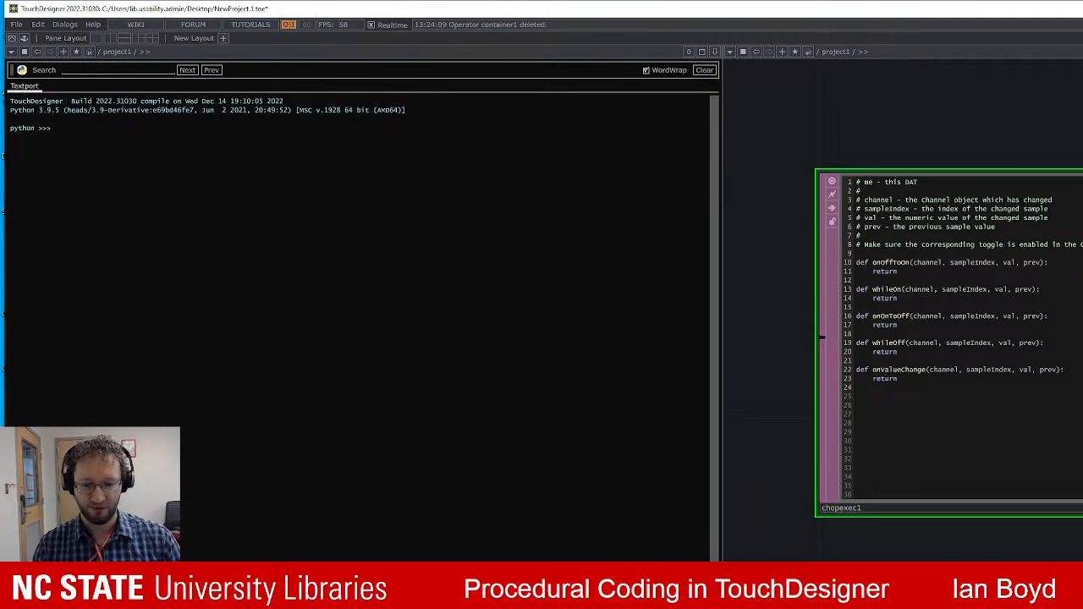
{"action": "scroll", "coordinate": [1005, 558], "scroll_direction": "down", "scroll_amount": 4}
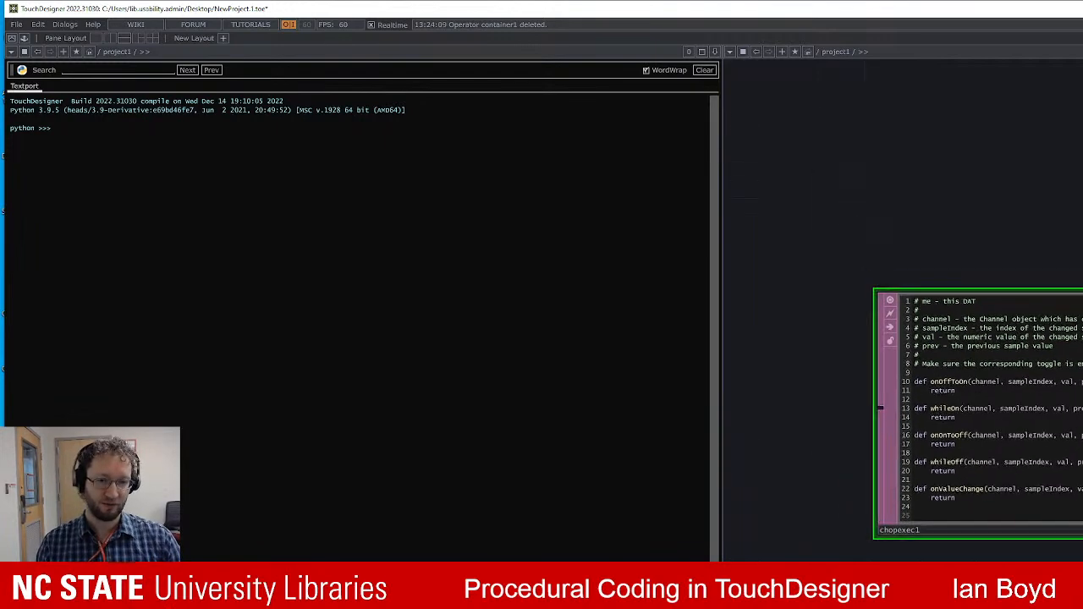
{"action": "scroll", "coordinate": [1006, 560], "scroll_direction": "up", "scroll_amount": 4}
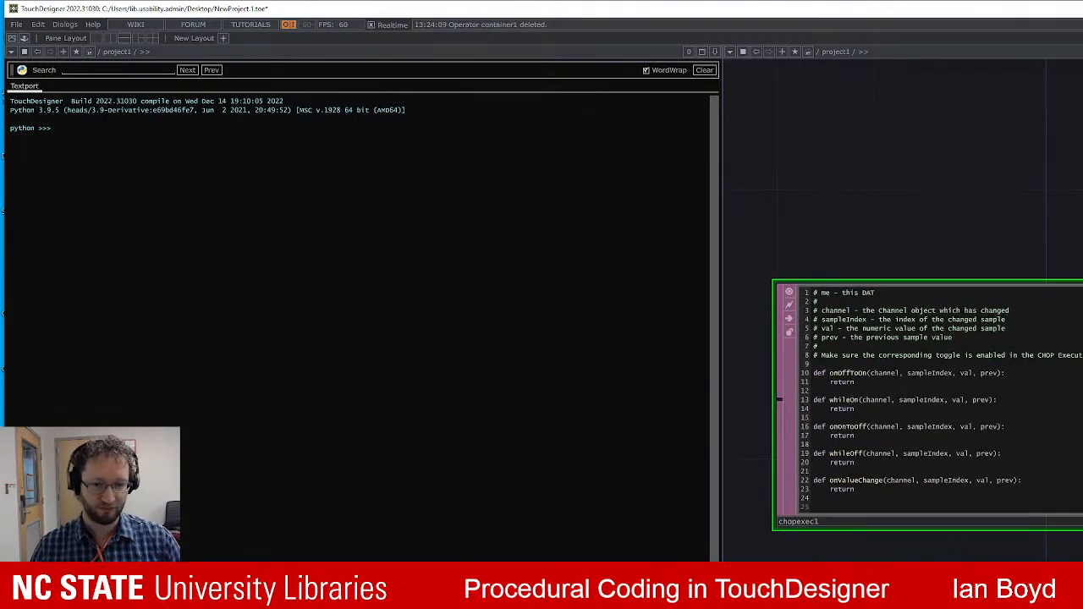
{"action": "scroll", "coordinate": [1011, 593], "scroll_direction": "down", "scroll_amount": 4}
{"action": "left_click_drag", "start_coordinate": [1073, 606], "coordinate": [981, 523]}
{"action": "scroll", "coordinate": [982, 490], "scroll_direction": "down", "scroll_amount": 2}
Search the DAT operators for "exec" to look over the available Execute types, leaving the existing network as it is.
{"action": "key", "text": "Tab"}
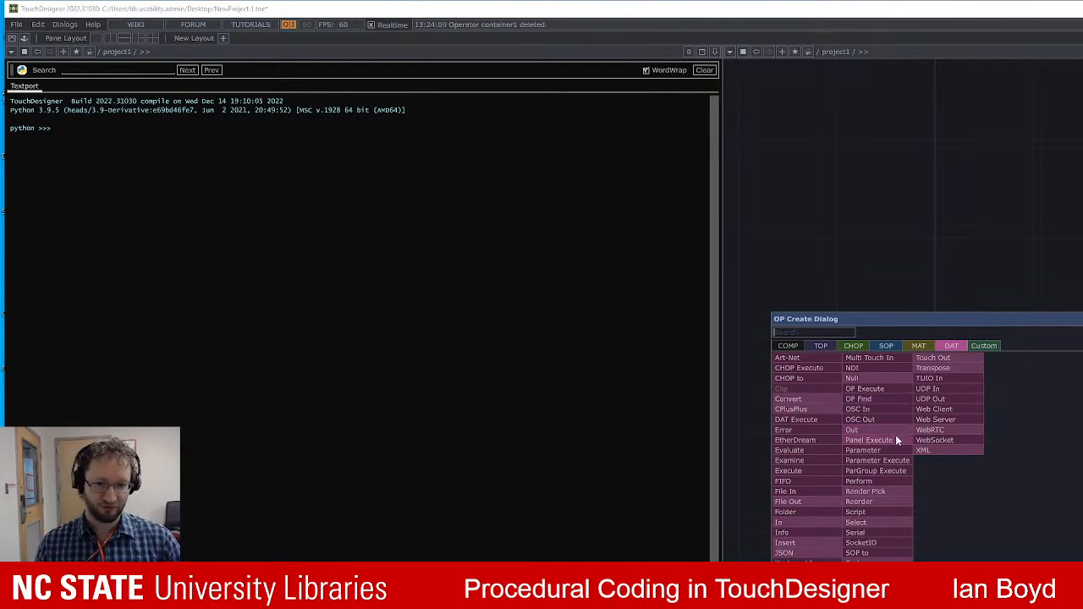
{"action": "type", "text": "exec"}
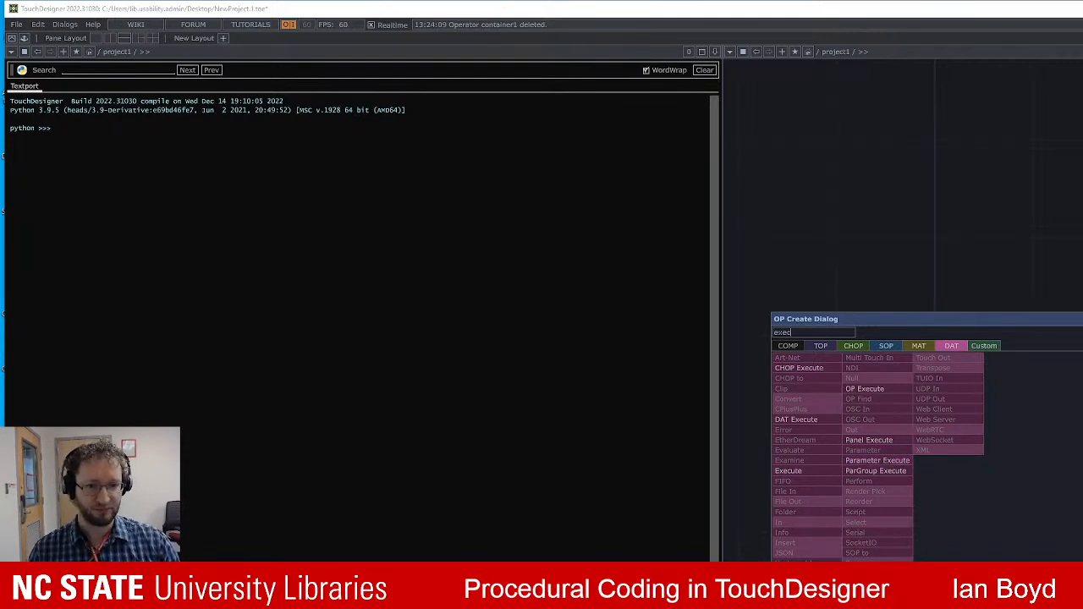
{"action": "left_click", "coordinate": [798, 368]}
{"action": "left_click", "coordinate": [832, 369]}
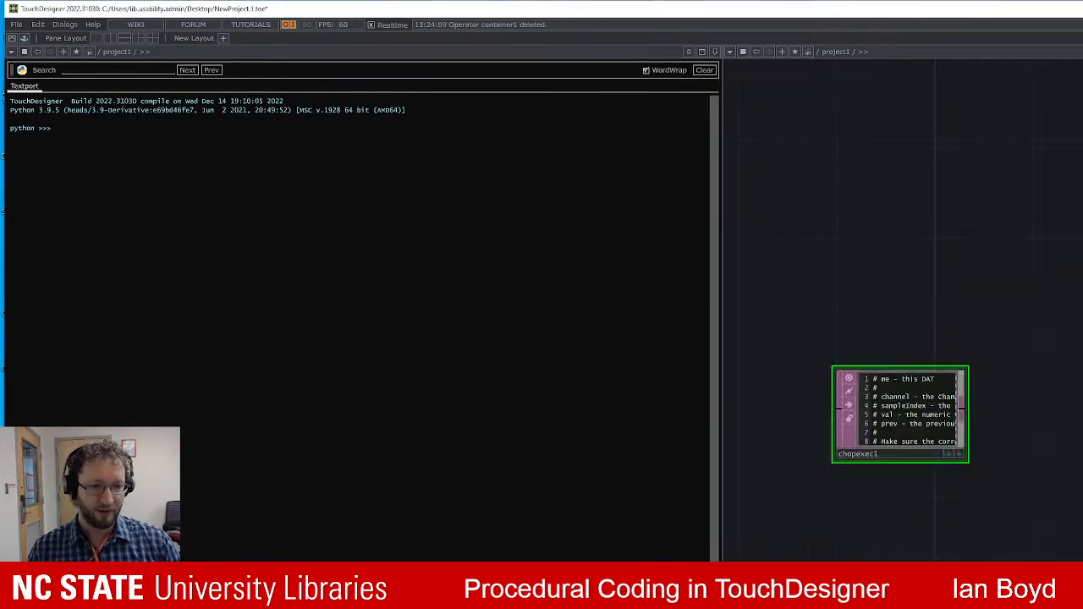
{"action": "left_click_drag", "start_coordinate": [900, 499], "coordinate": [864, 424]}
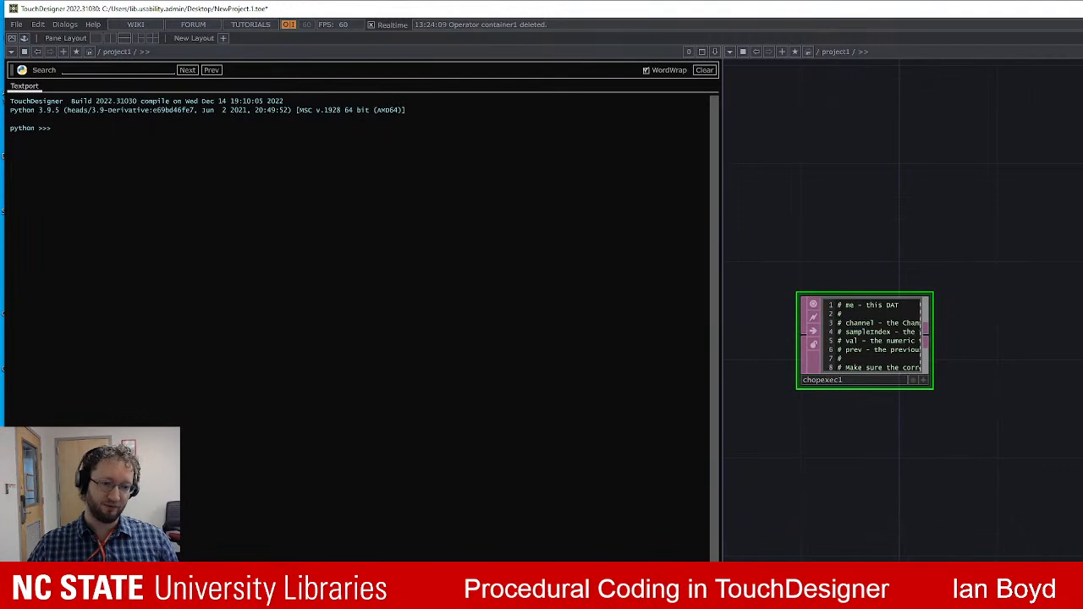
{"action": "left_click_drag", "start_coordinate": [1042, 543], "coordinate": [1033, 421]}
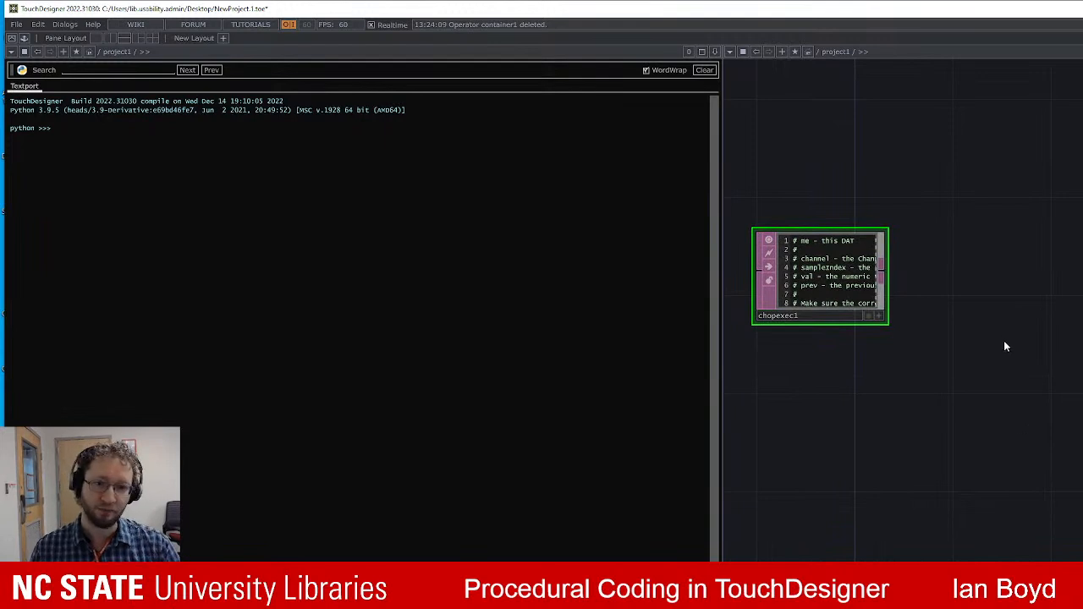
{"action": "scroll", "coordinate": [998, 389], "scroll_direction": "down", "scroll_amount": 3}
{"action": "left_click_drag", "start_coordinate": [988, 439], "coordinate": [885, 367]}
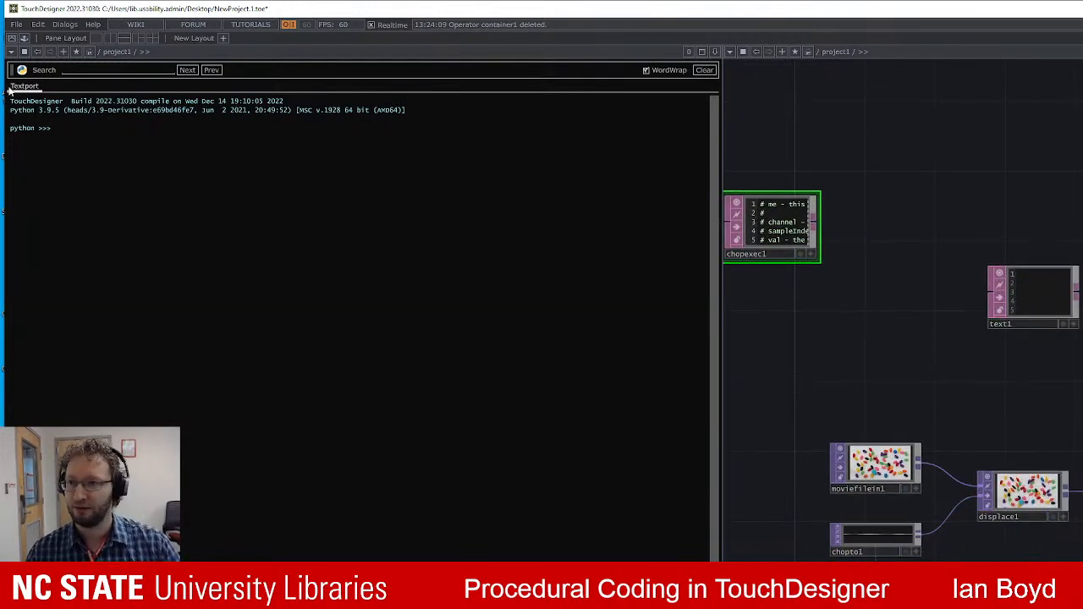
Clear the Textport's output and close its pane so only the network editor remains.
{"action": "left_click", "coordinate": [10, 51]}
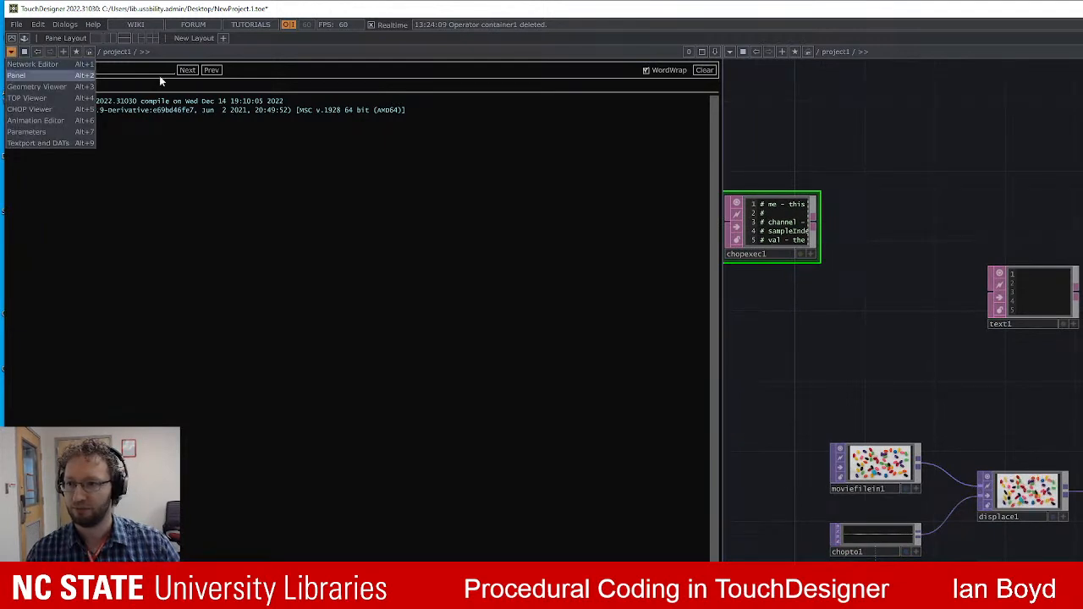
{"action": "left_click", "coordinate": [515, 173]}
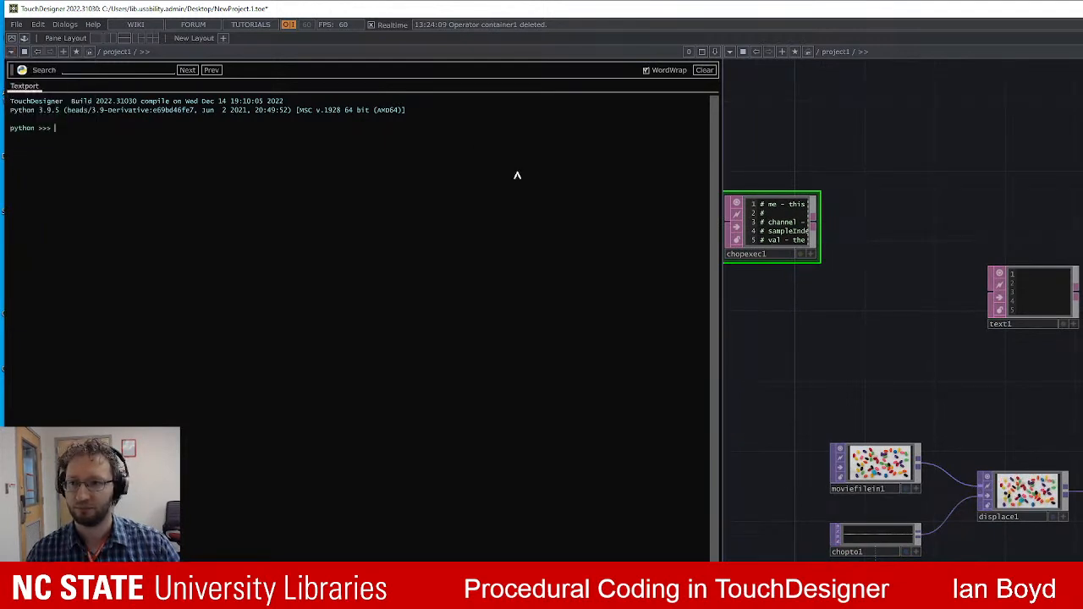
{"action": "left_click", "coordinate": [704, 69]}
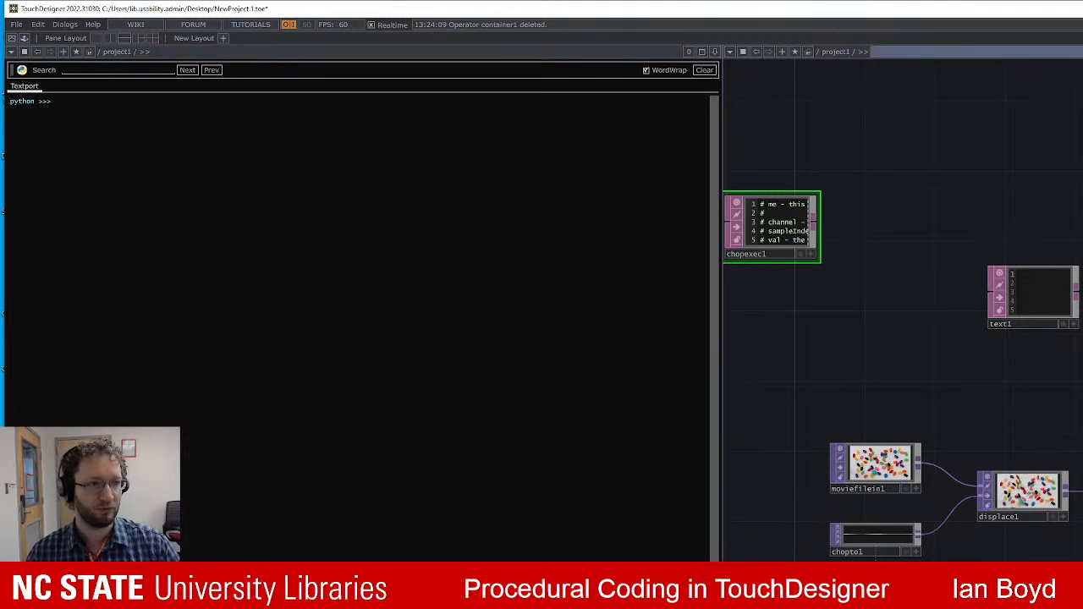
{"action": "key", "text": "alt+z"}
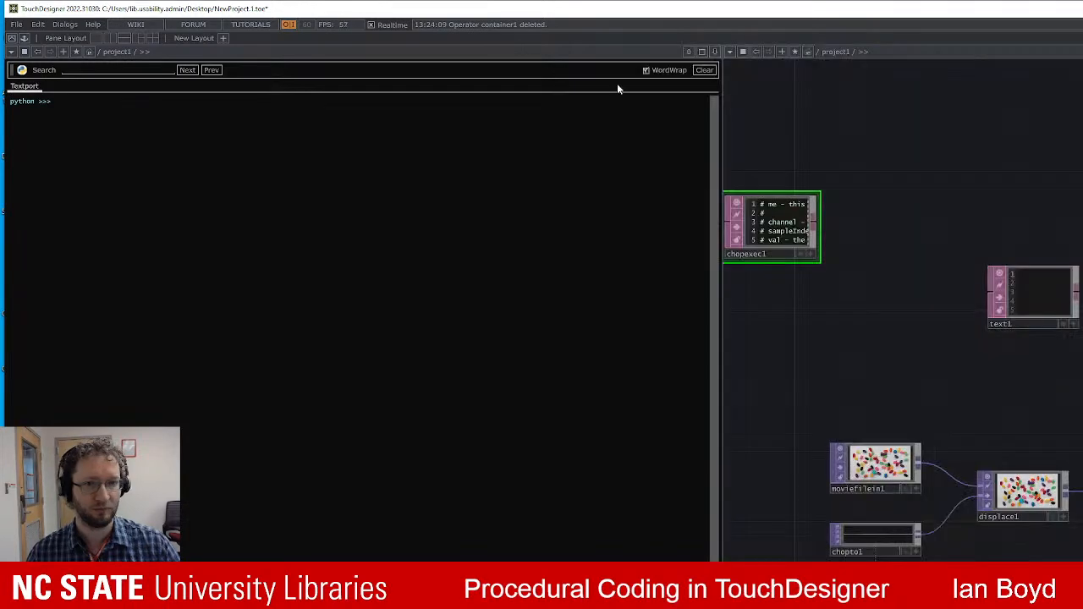
{"action": "left_click", "coordinate": [714, 51]}
{"action": "left_click", "coordinate": [662, 133]}
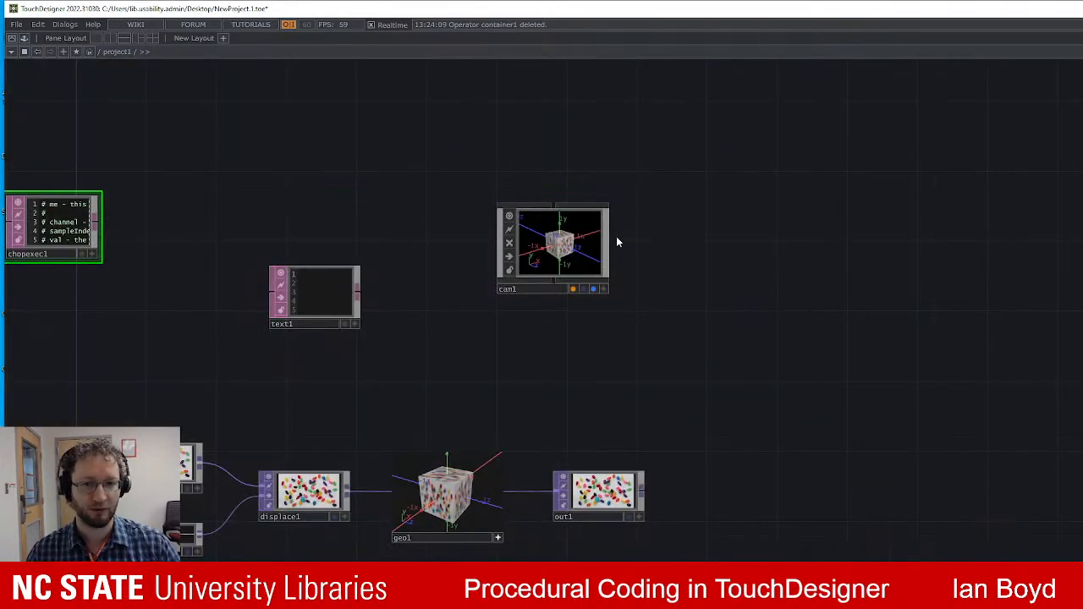
Select all the operators in the project1 network and delete them.
{"action": "left_click_drag", "start_coordinate": [769, 285], "coordinate": [1037, 330]}
{"action": "scroll", "coordinate": [795, 288], "scroll_direction": "down", "scroll_amount": 4}
{"action": "left_click_drag", "start_coordinate": [815, 286], "coordinate": [921, 283]}
{"action": "scroll", "coordinate": [771, 260], "scroll_direction": "up", "scroll_amount": 1}
{"action": "left_click_drag", "start_coordinate": [771, 260], "coordinate": [561, 242]}
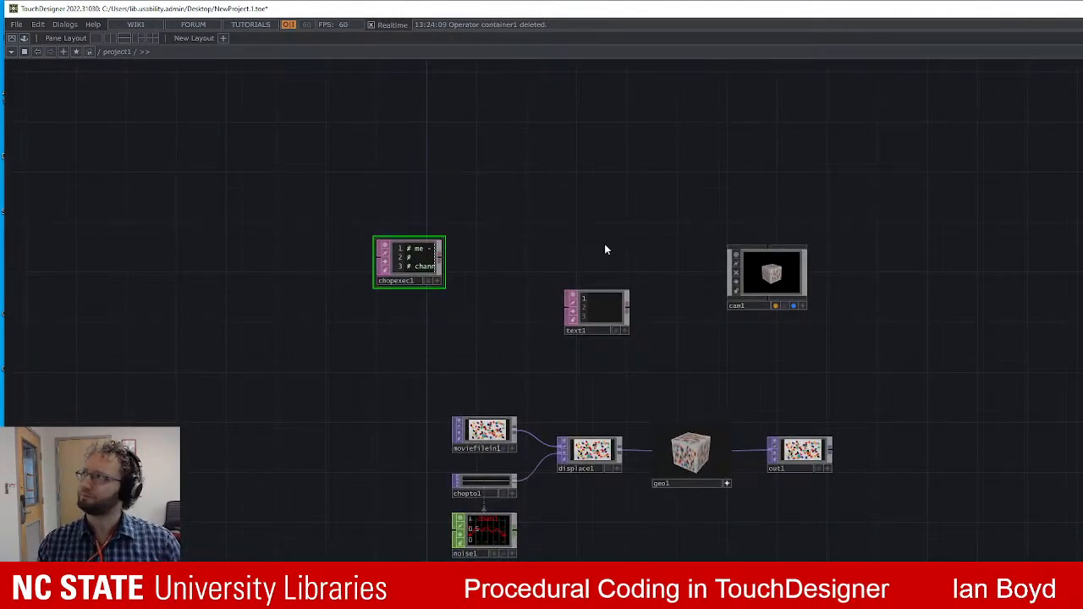
{"action": "scroll", "coordinate": [760, 422], "scroll_direction": "up", "scroll_amount": 4}
{"action": "scroll", "coordinate": [930, 313], "scroll_direction": "down", "scroll_amount": 4}
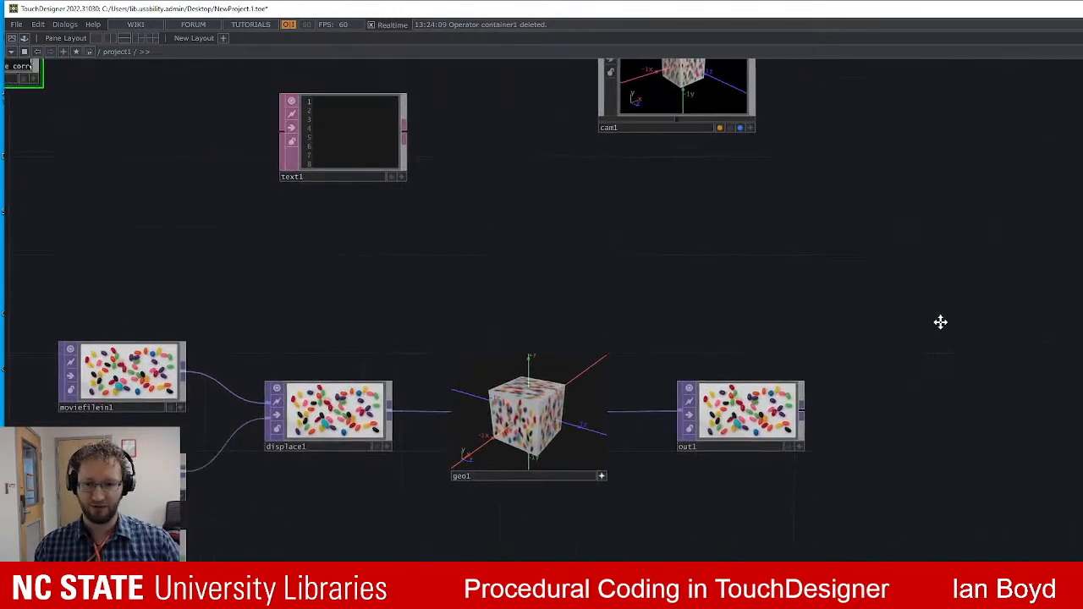
{"action": "right_click_drag", "start_coordinate": [405, 133], "coordinate": [894, 520]}
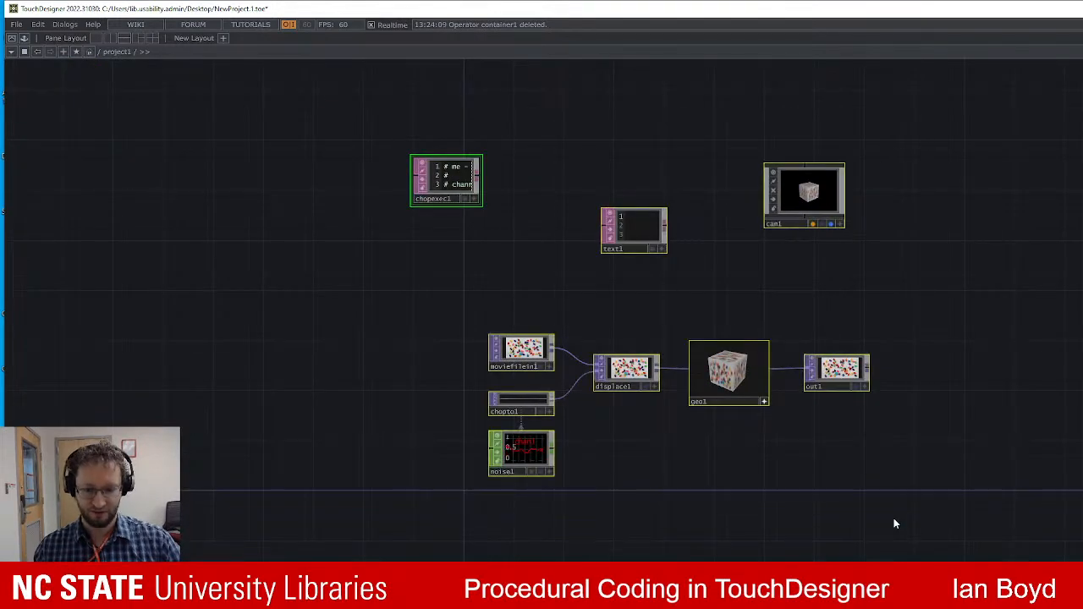
{"action": "key", "text": "Delete"}
Place a Noise TOP in the empty project1 network.
{"action": "key", "text": "Tab"}
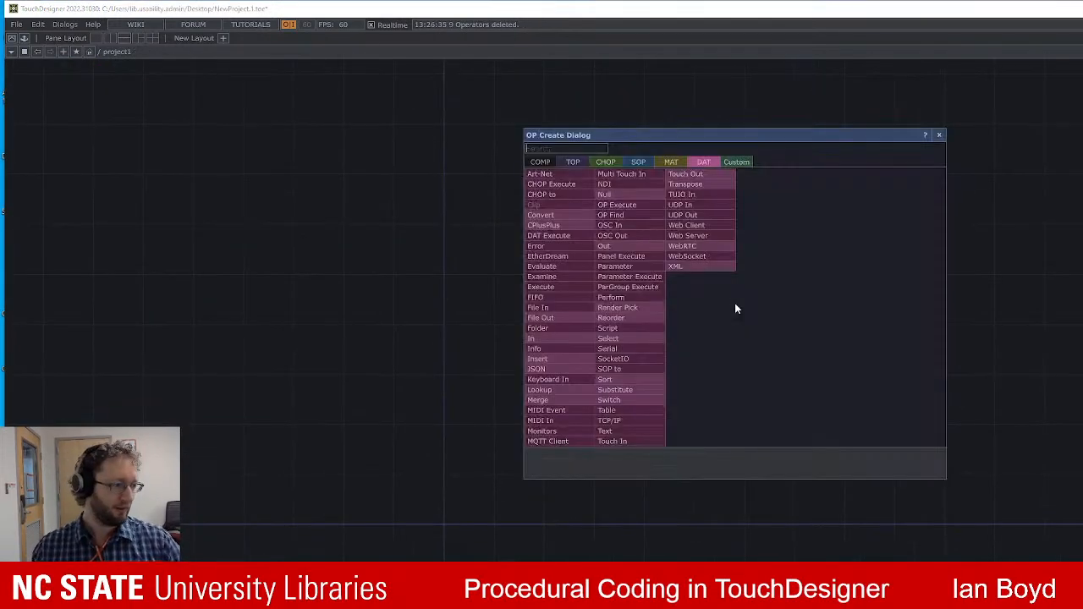
{"action": "left_click", "coordinate": [586, 164]}
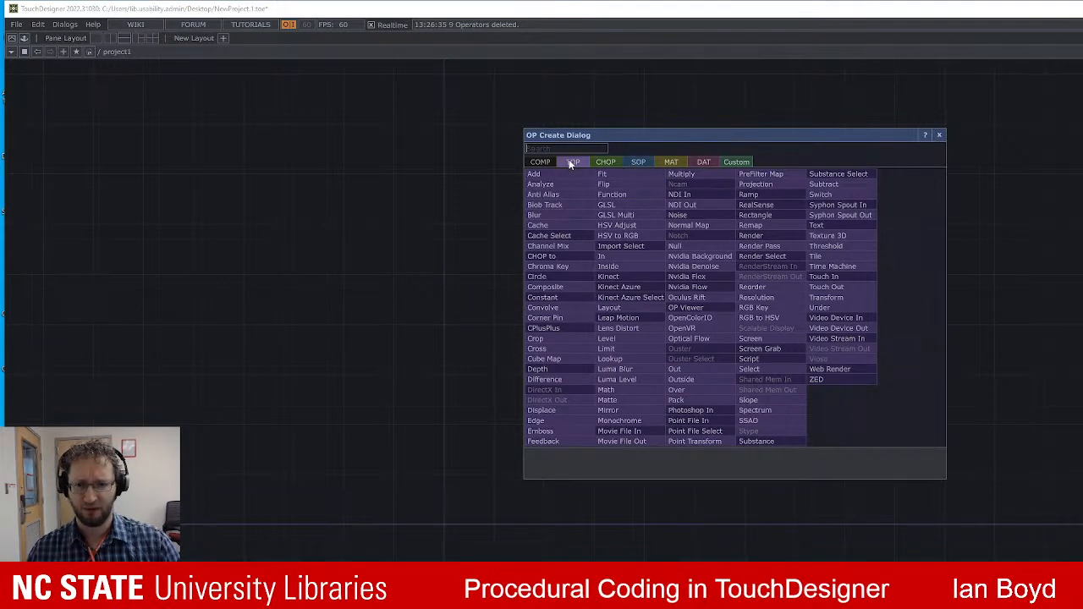
{"action": "left_click", "coordinate": [678, 216]}
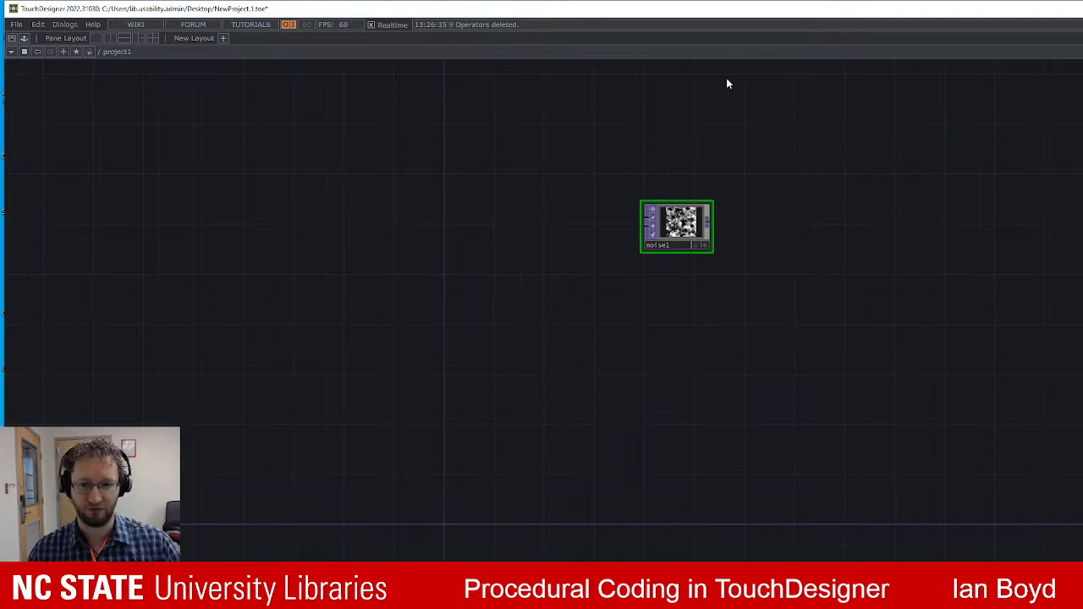
{"action": "scroll", "coordinate": [725, 247], "scroll_direction": "up", "scroll_amount": 3}
{"action": "left_click_drag", "start_coordinate": [764, 241], "coordinate": [793, 296]}
{"action": "left_click_drag", "start_coordinate": [715, 268], "coordinate": [556, 482]}
{"action": "scroll", "coordinate": [674, 423], "scroll_direction": "up", "scroll_amount": 2}
{"action": "left_click_drag", "start_coordinate": [728, 378], "coordinate": [795, 321]}
{"action": "scroll", "coordinate": [794, 319], "scroll_direction": "down", "scroll_amount": 4}
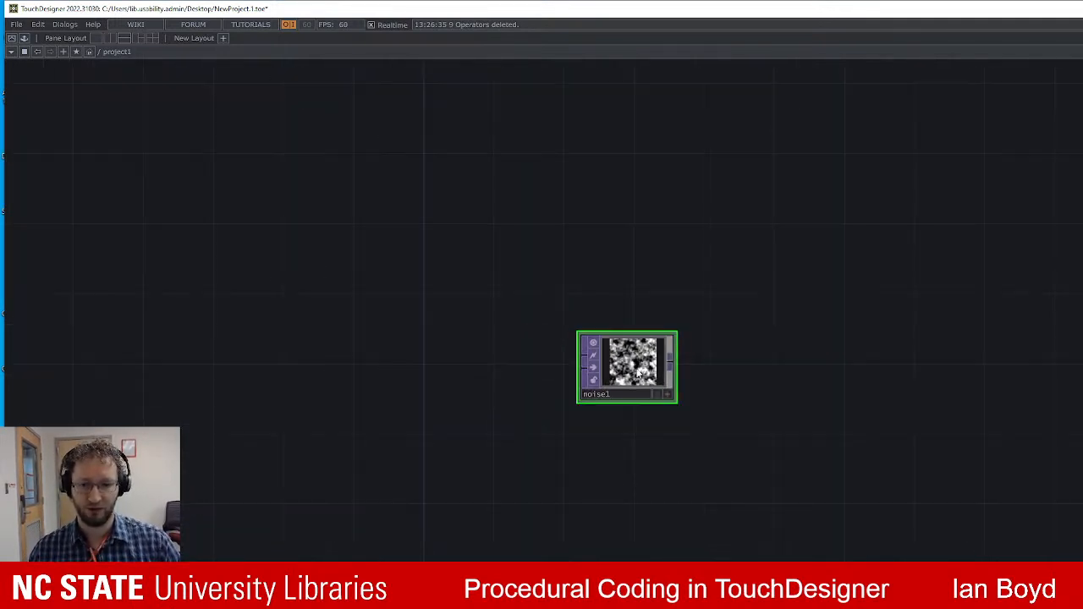
Add a Level TOP connected to noise1's output, in line with it, and move noise1 to leave more space between them.
{"action": "scroll", "coordinate": [637, 373], "scroll_direction": "up", "scroll_amount": 4}
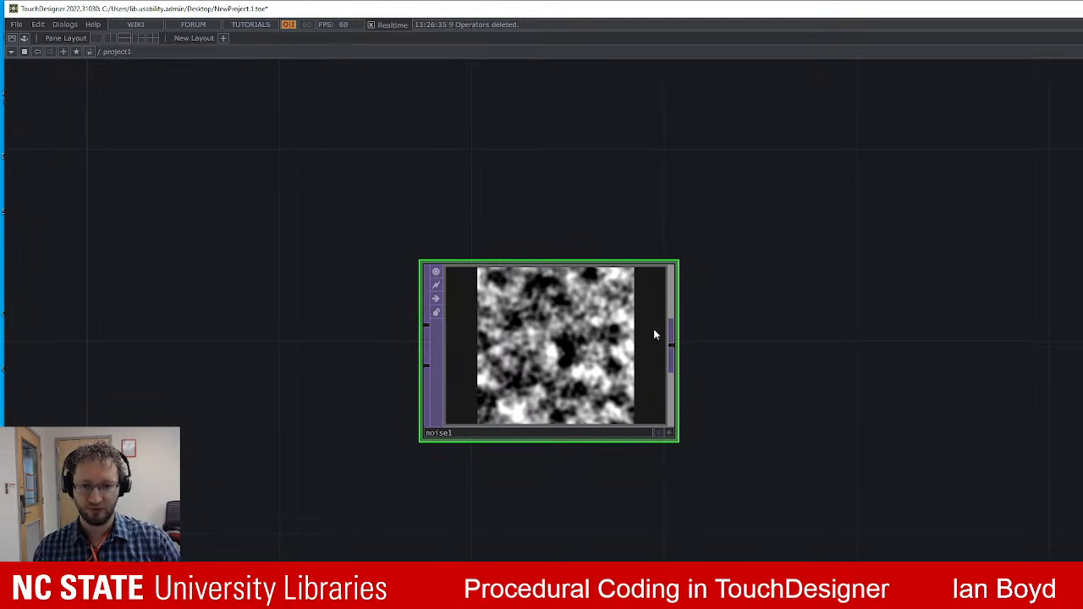
{"action": "left_click_drag", "start_coordinate": [725, 336], "coordinate": [715, 341]}
{"action": "left_click", "coordinate": [664, 353]}
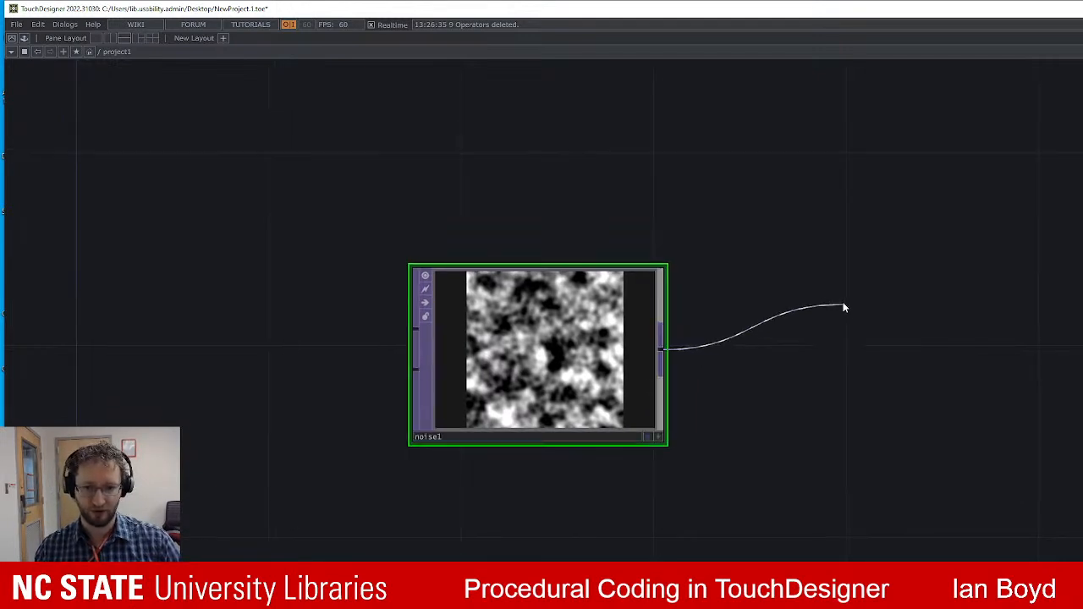
{"action": "left_click", "coordinate": [846, 307]}
{"action": "type", "text": "level"}
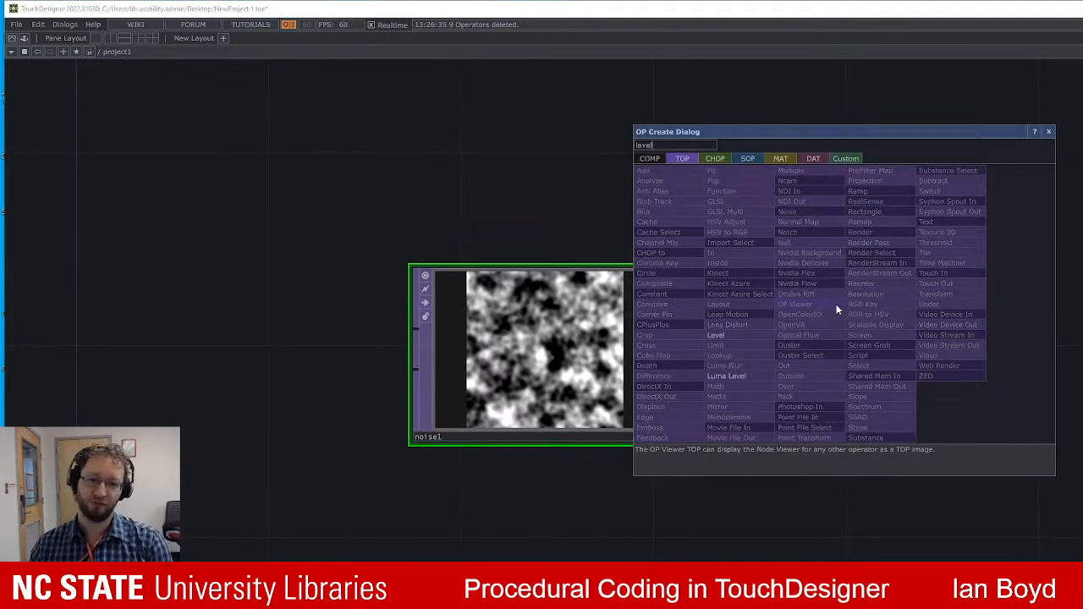
{"action": "key", "text": "Return"}
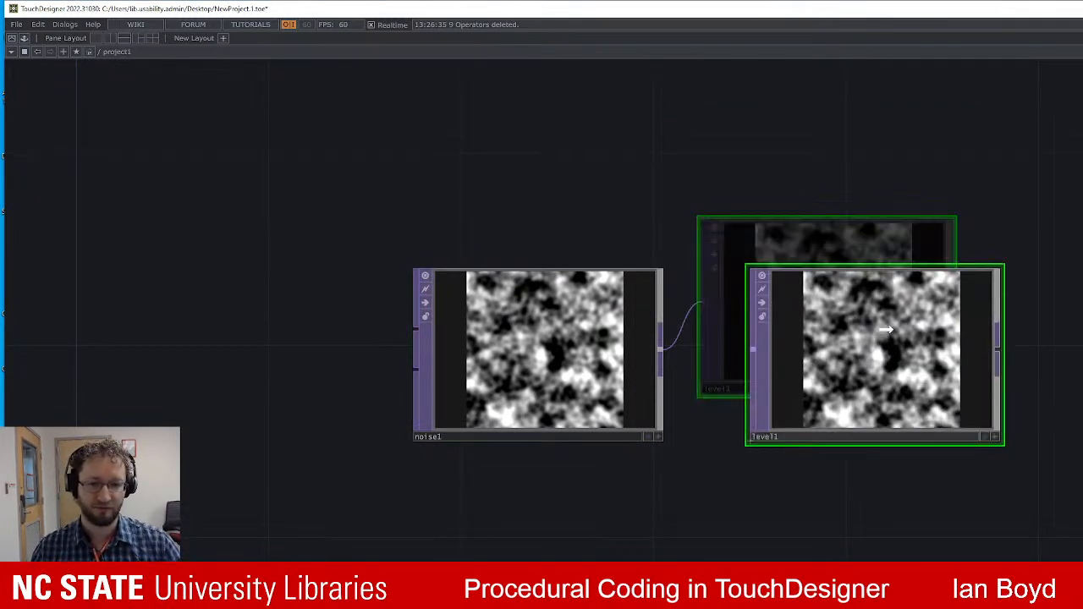
{"action": "left_click_drag", "start_coordinate": [564, 323], "coordinate": [517, 324]}
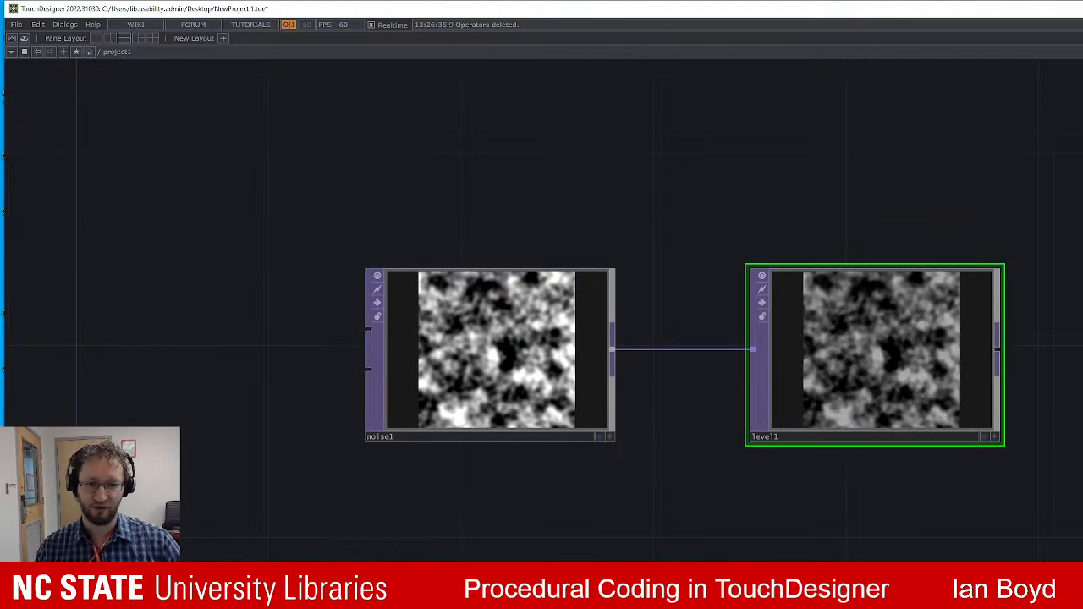
Add a Movie File In TOP below noise1 and connect its output to level1's input in place of noise1.
{"action": "left_click_drag", "start_coordinate": [516, 453], "coordinate": [701, 355]}
{"action": "left_click_drag", "start_coordinate": [641, 503], "coordinate": [647, 484]}
{"action": "key", "text": "Tab"}
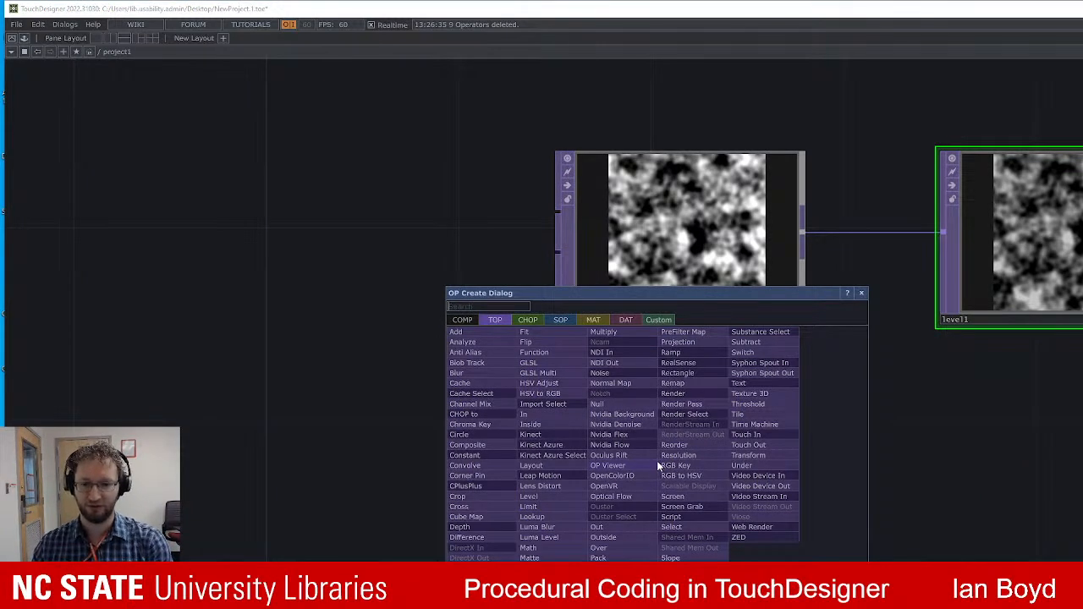
{"action": "type", "text": "movie fil"}
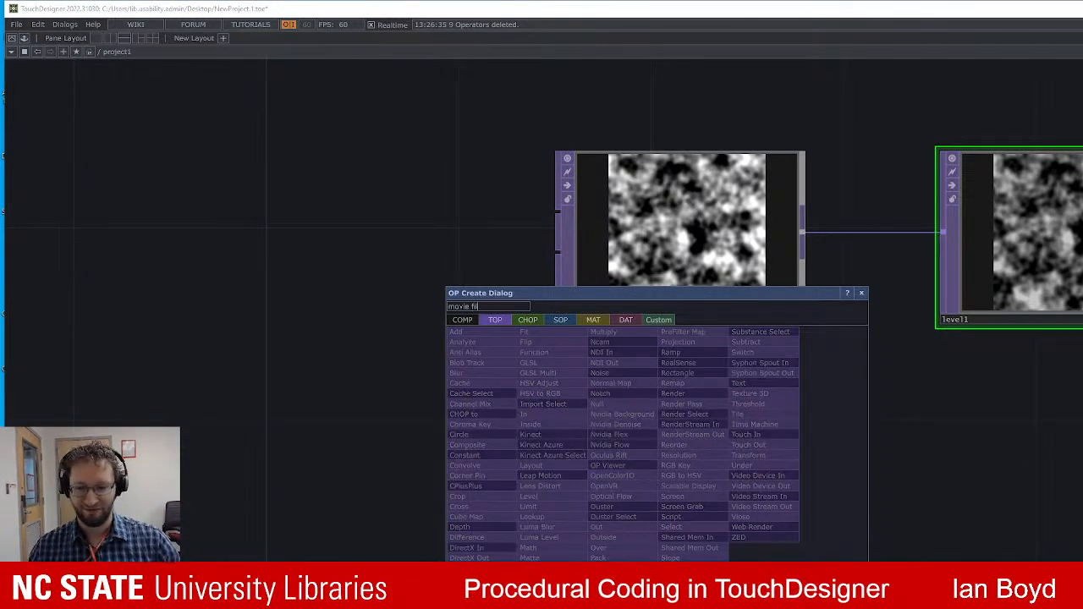
{"action": "key", "text": "Return"}
{"action": "left_click", "coordinate": [633, 525]}
{"action": "left_click_drag", "start_coordinate": [668, 503], "coordinate": [669, 454]}
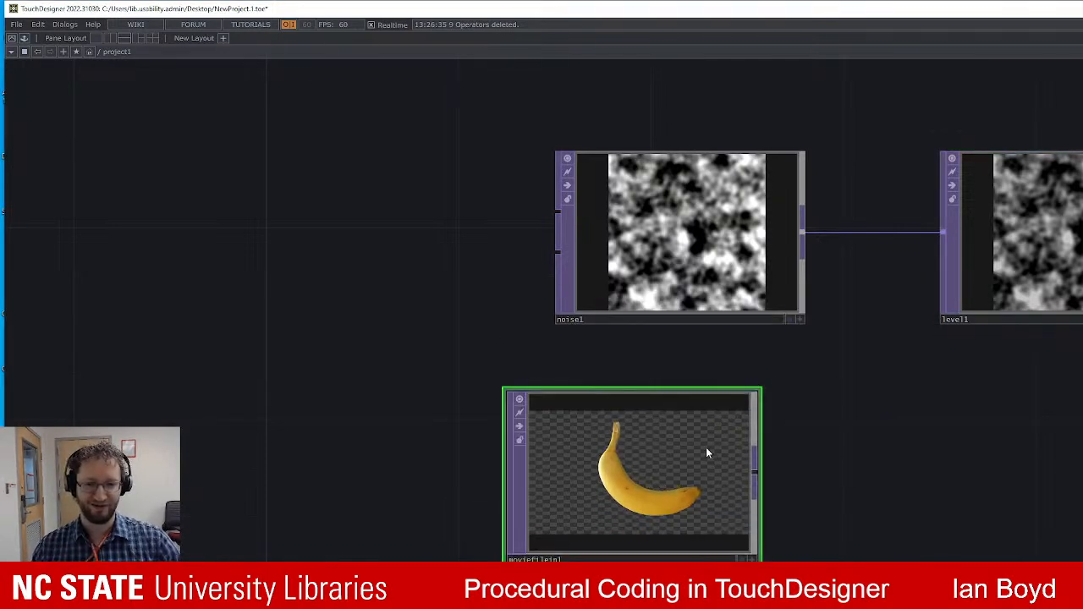
{"action": "left_click_drag", "start_coordinate": [779, 471], "coordinate": [811, 225]}
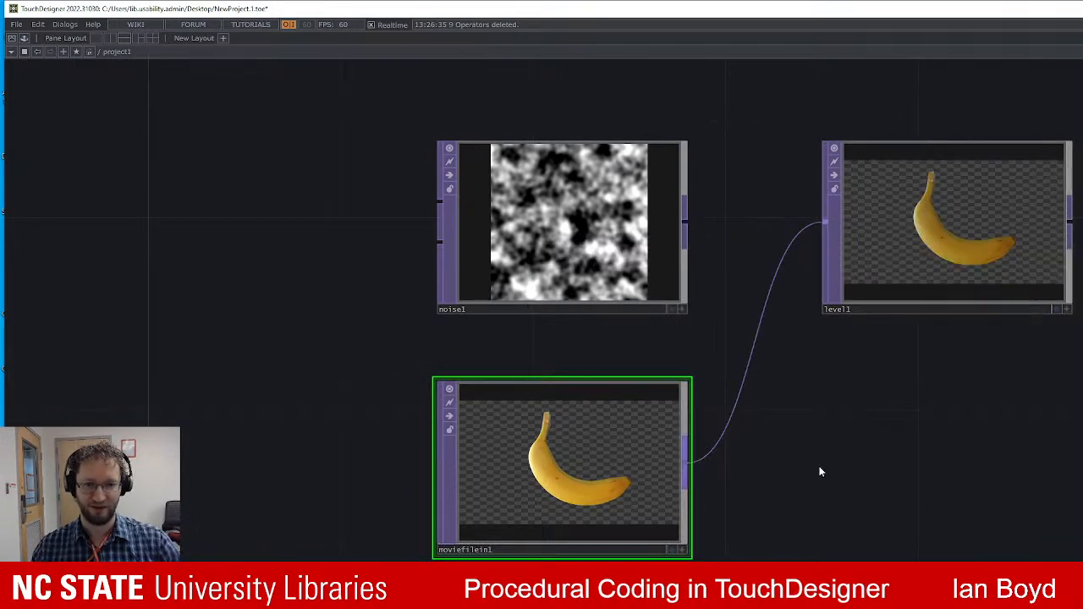
{"action": "left_click_drag", "start_coordinate": [835, 405], "coordinate": [728, 469]}
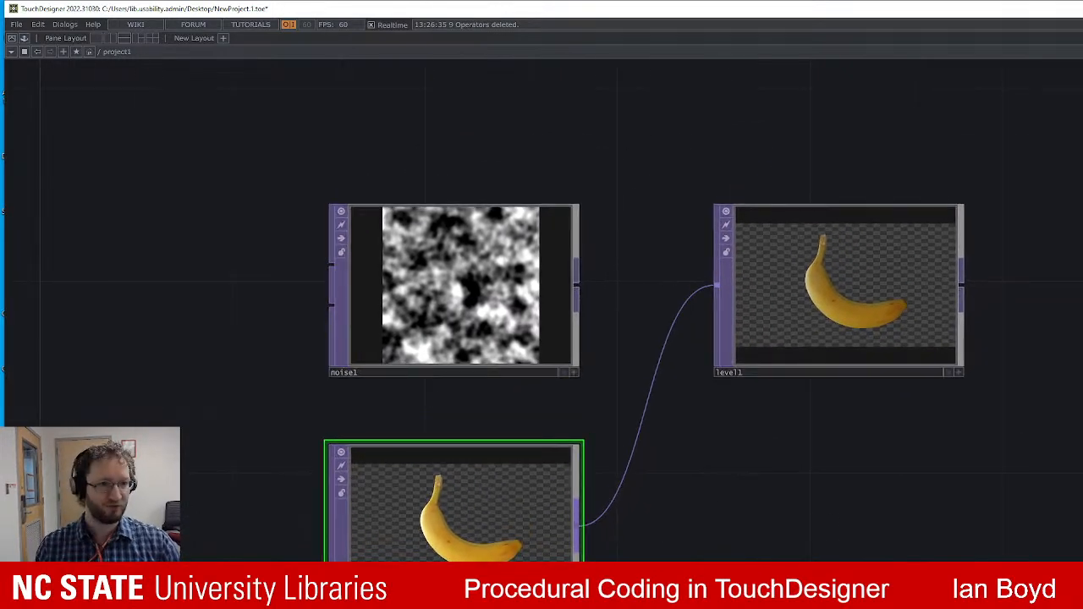
Darken the image in level1 and switch its input to noise1 and back to moviefilein1.
{"action": "left_click", "coordinate": [835, 289]}
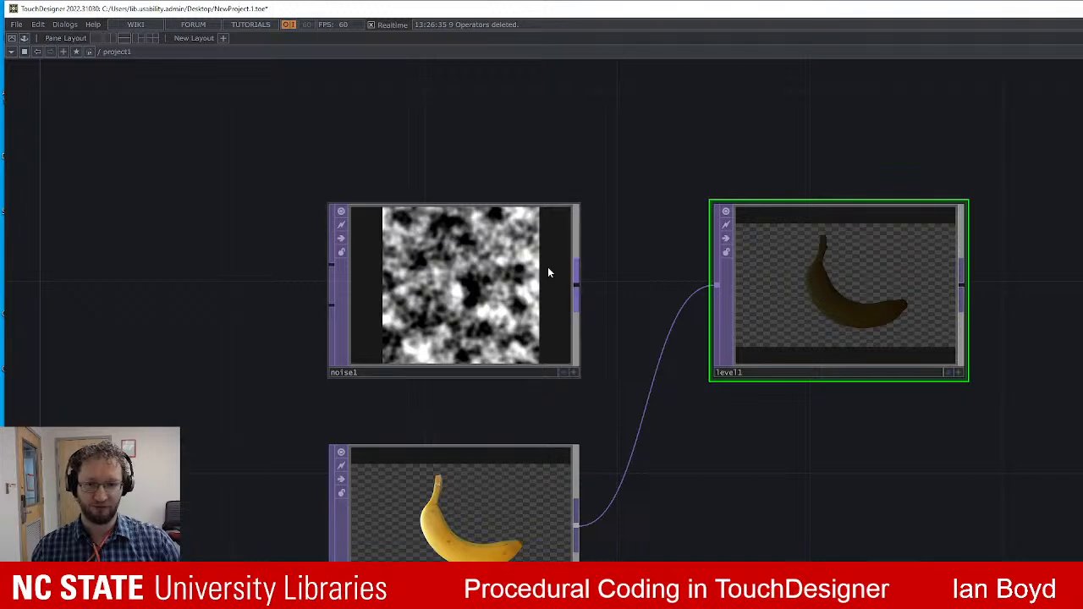
{"action": "left_click_drag", "start_coordinate": [578, 289], "coordinate": [716, 286]}
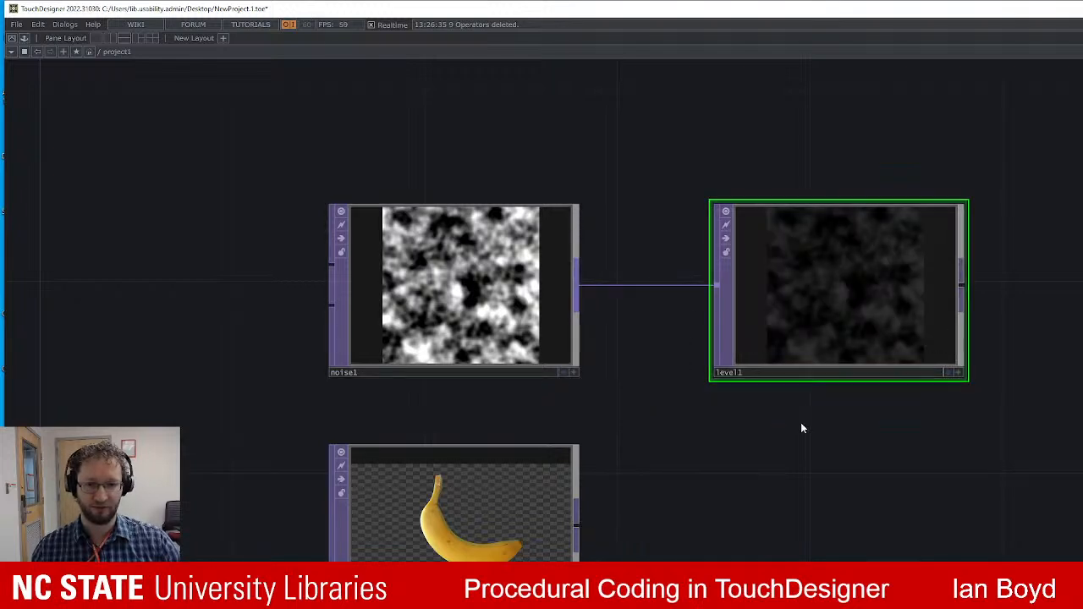
{"action": "left_click_drag", "start_coordinate": [577, 524], "coordinate": [715, 286]}
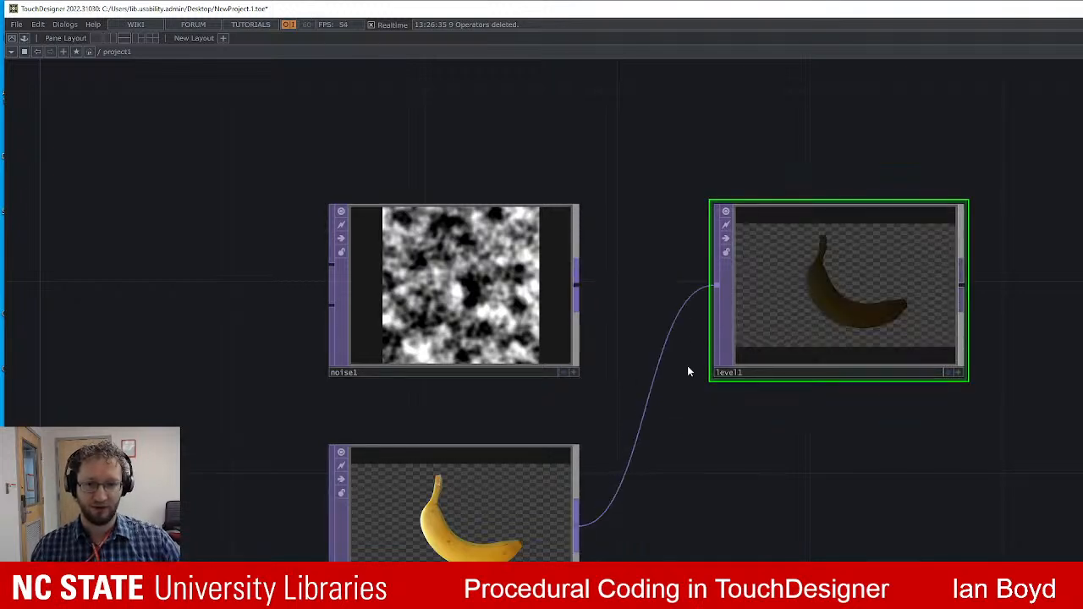
{"action": "scroll", "coordinate": [781, 459], "scroll_direction": "down", "scroll_amount": 3}
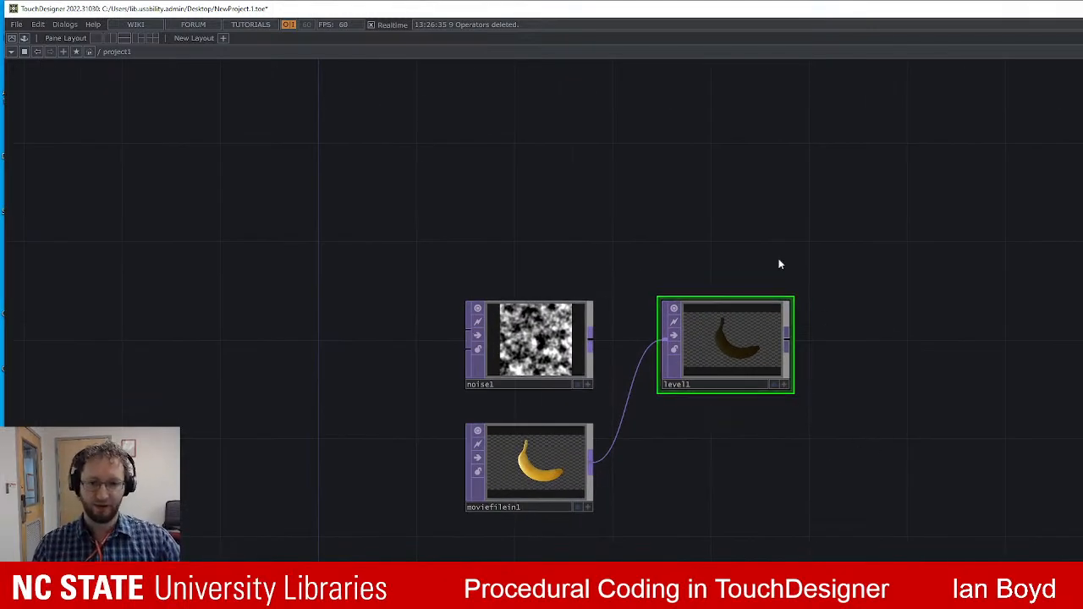
{"action": "left_click_drag", "start_coordinate": [880, 354], "coordinate": [824, 360]}
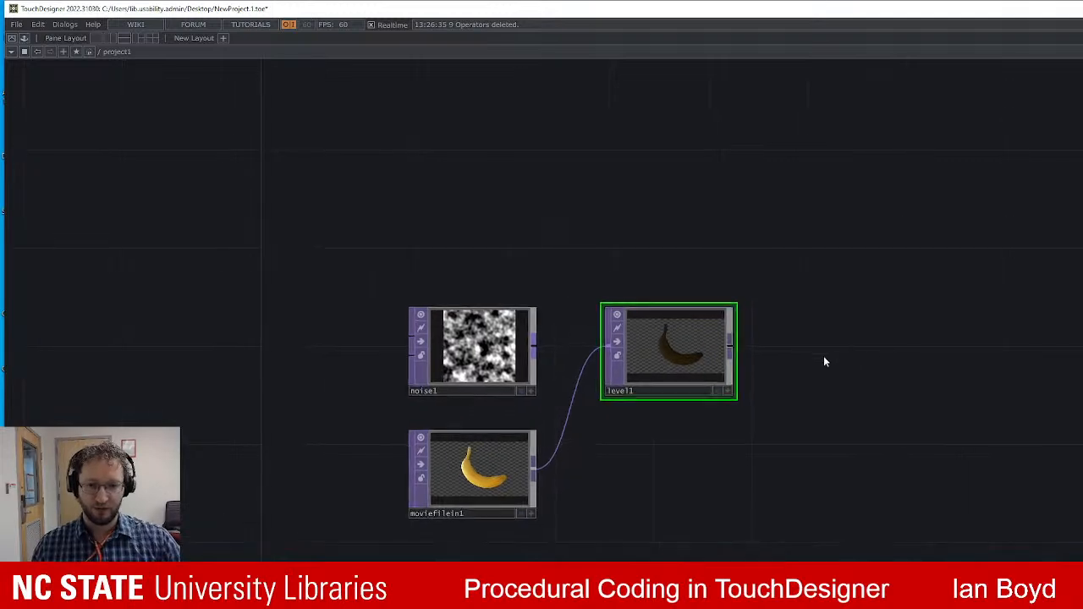
{"action": "key", "text": "Tab"}
{"action": "left_click", "coordinate": [707, 253]}
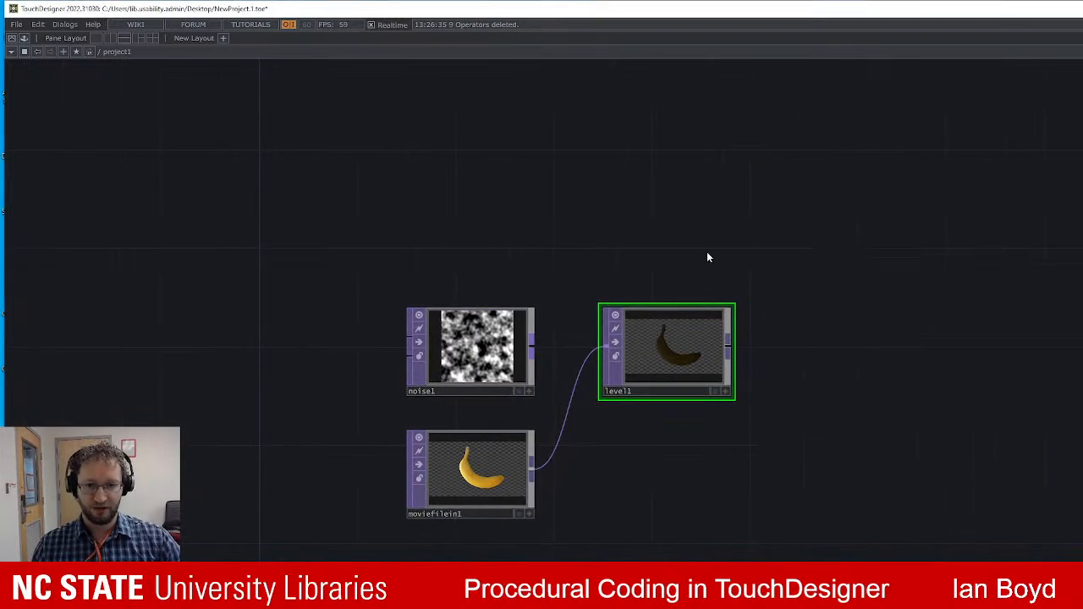
{"action": "left_click", "coordinate": [729, 344]}
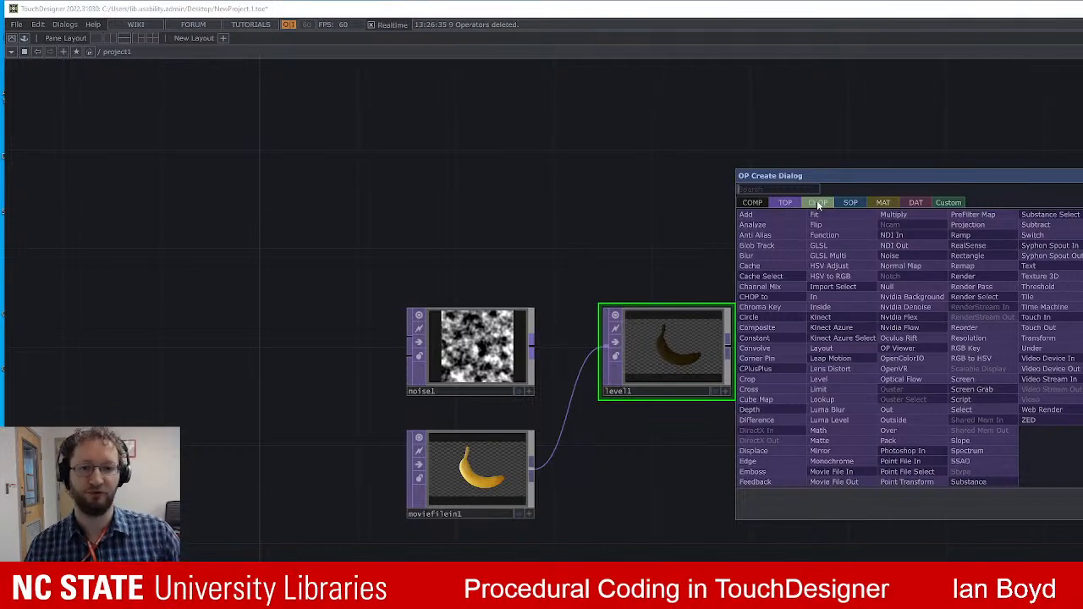
{"action": "left_click", "coordinate": [704, 538]}
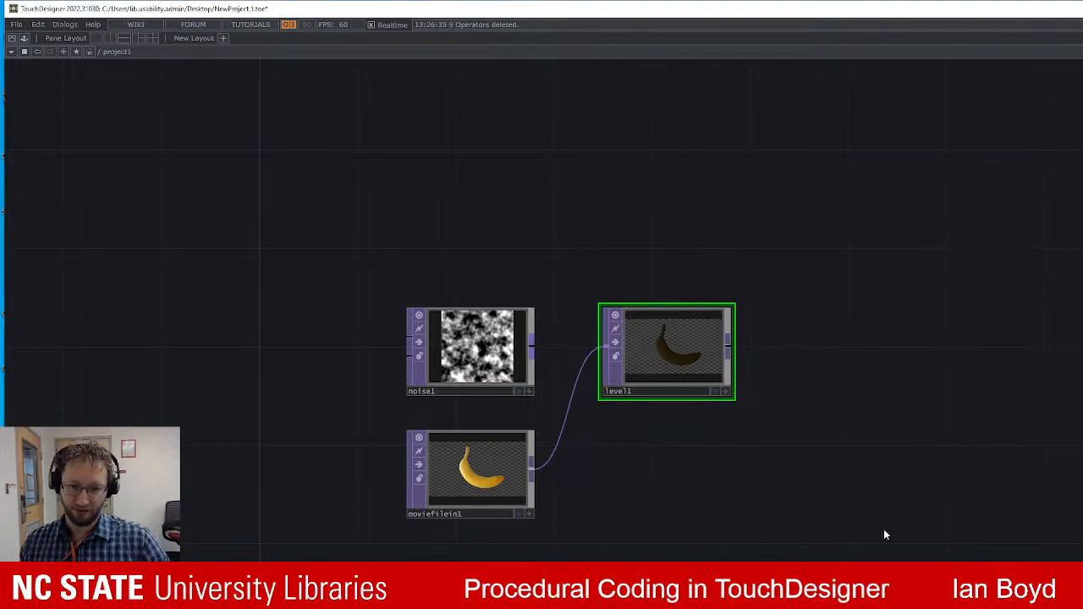
Place a Delay CHOP beside level1 and try to connect level1's output to it.
{"action": "left_click_drag", "start_coordinate": [884, 531], "coordinate": [770, 554]}
{"action": "right_click", "coordinate": [616, 365]}
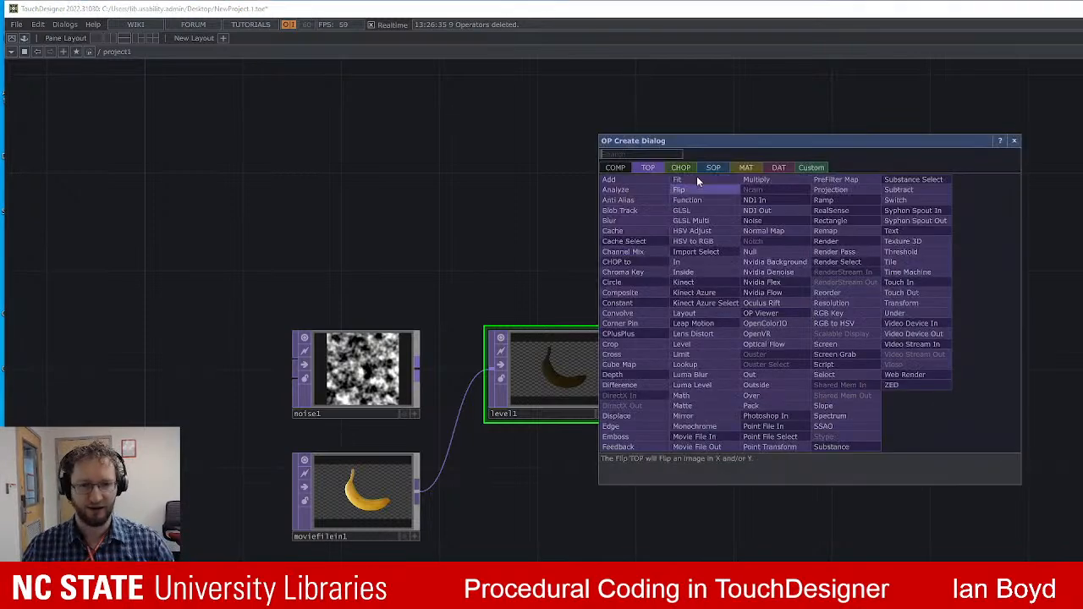
{"action": "left_click", "coordinate": [677, 166]}
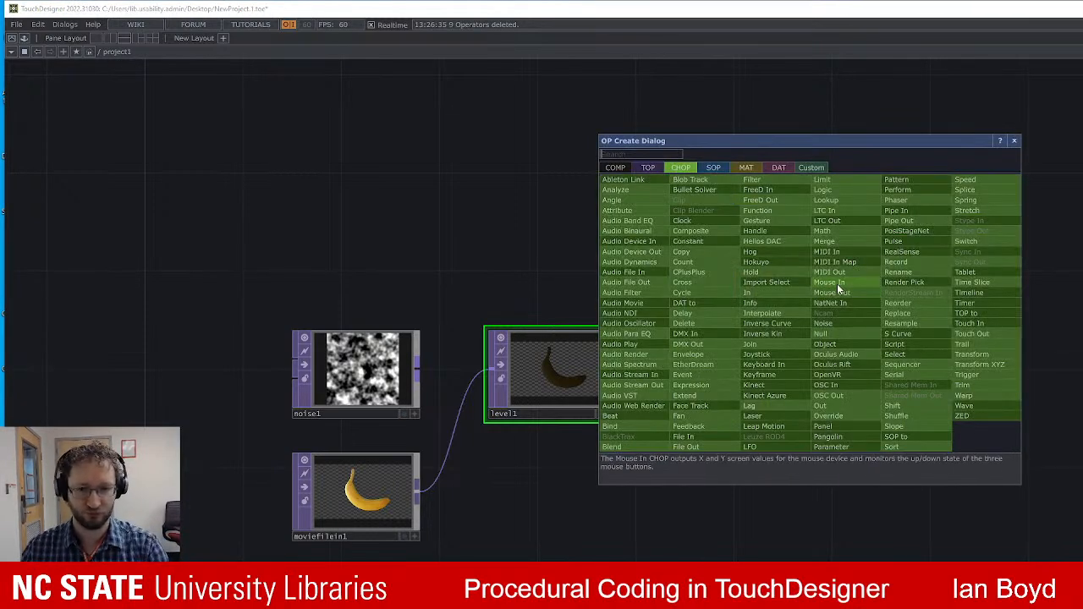
{"action": "type", "text": "delay"}
{"action": "key", "text": "Return"}
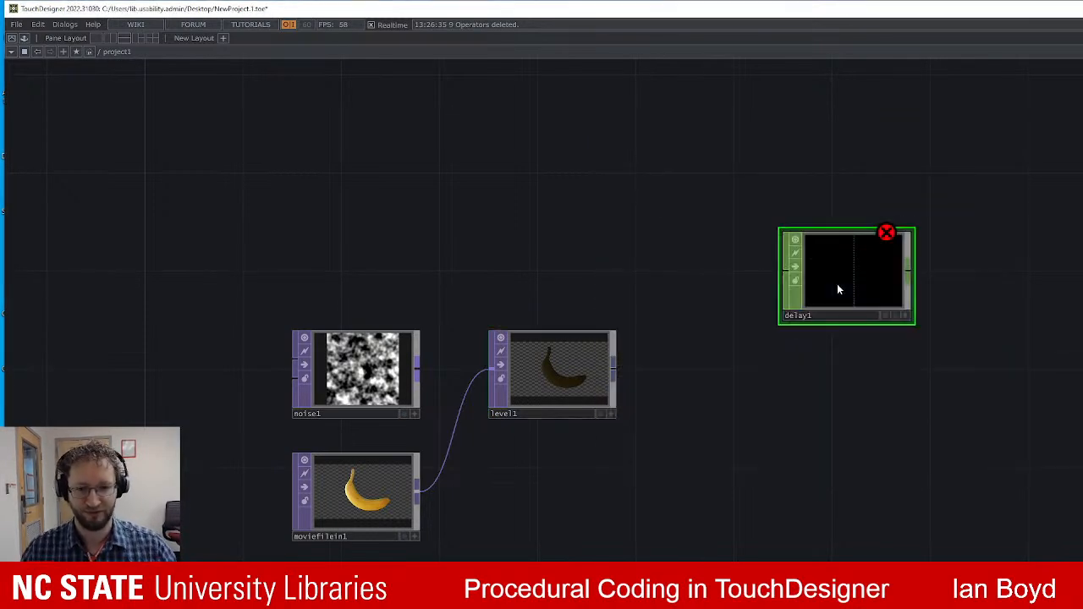
{"action": "left_click", "coordinate": [822, 436]}
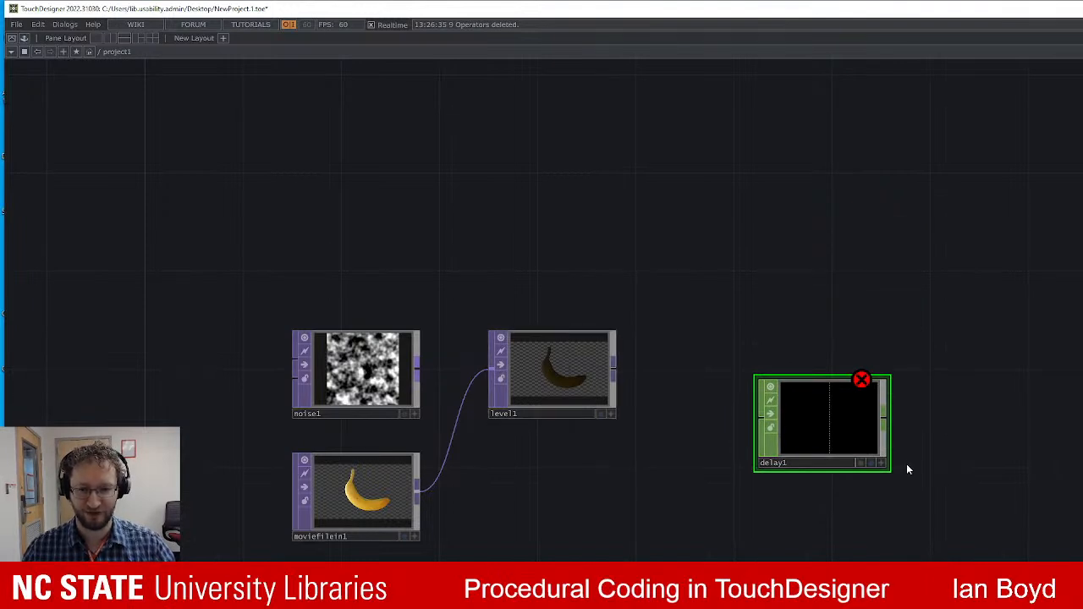
{"action": "left_click_drag", "start_coordinate": [614, 370], "coordinate": [741, 413]}
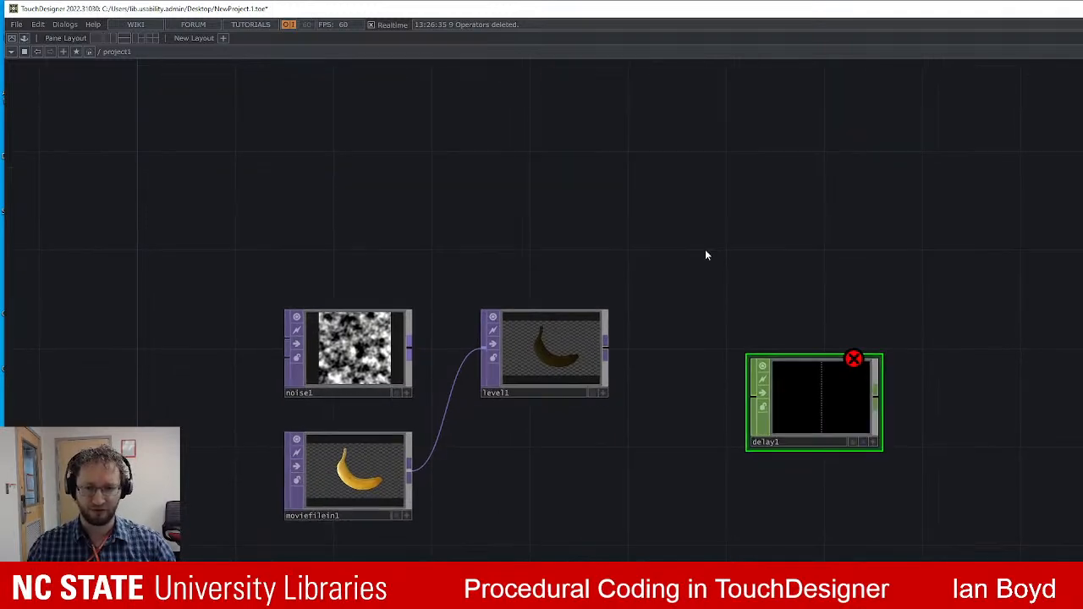
Place a Box SOP in the project1 network.
{"action": "key", "text": "Tab"}
{"action": "type", "text": "s"}
{"action": "key", "text": "BackSpace"}
{"action": "key", "text": "Tab"}
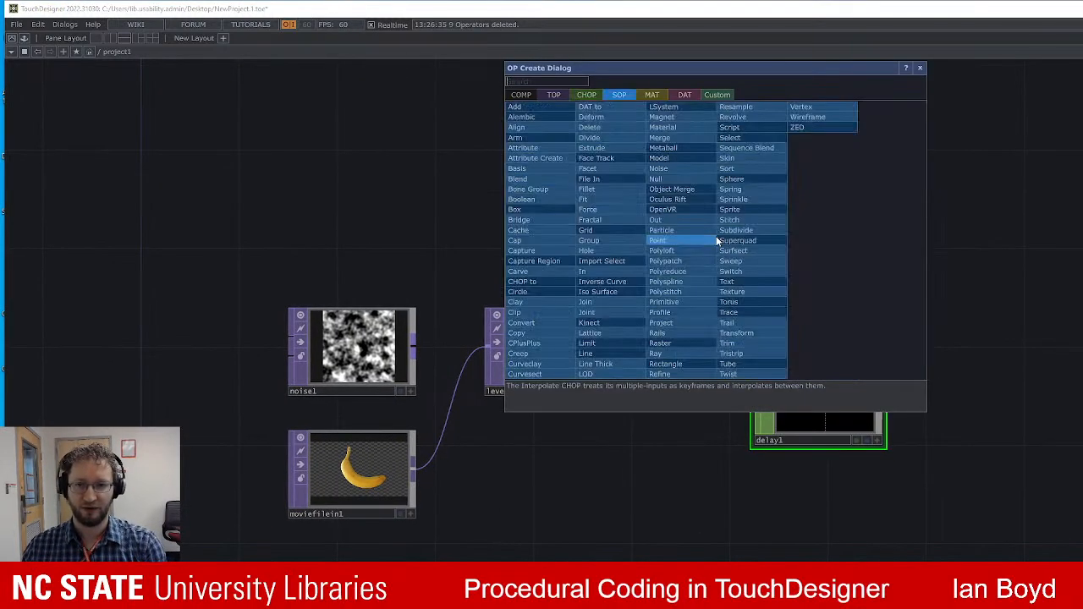
{"action": "type", "text": "cube"}
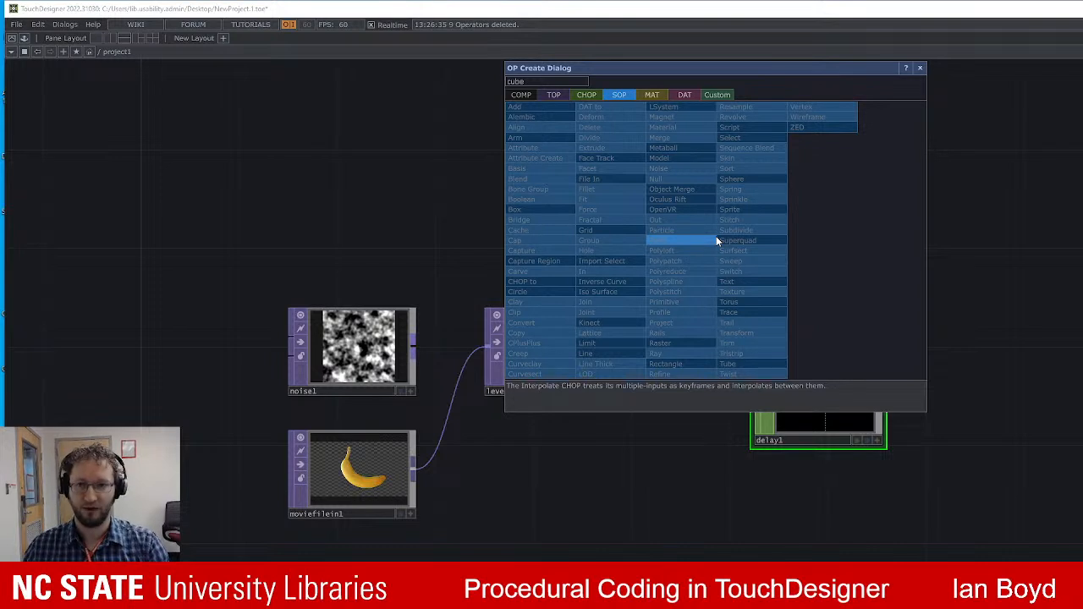
{"action": "left_click", "coordinate": [541, 82]}
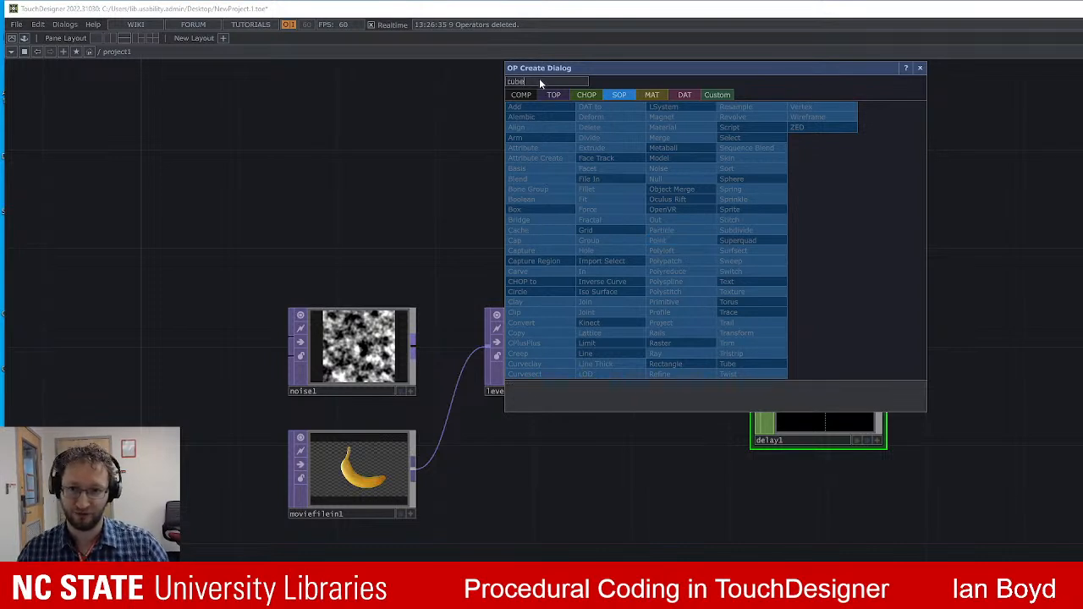
{"action": "key", "text": "BackSpace"}
{"action": "key", "text": "BackSpace"}
{"action": "key", "text": "BackSpace"}
{"action": "key", "text": "BackSpace"}
{"action": "type", "text": "box"}
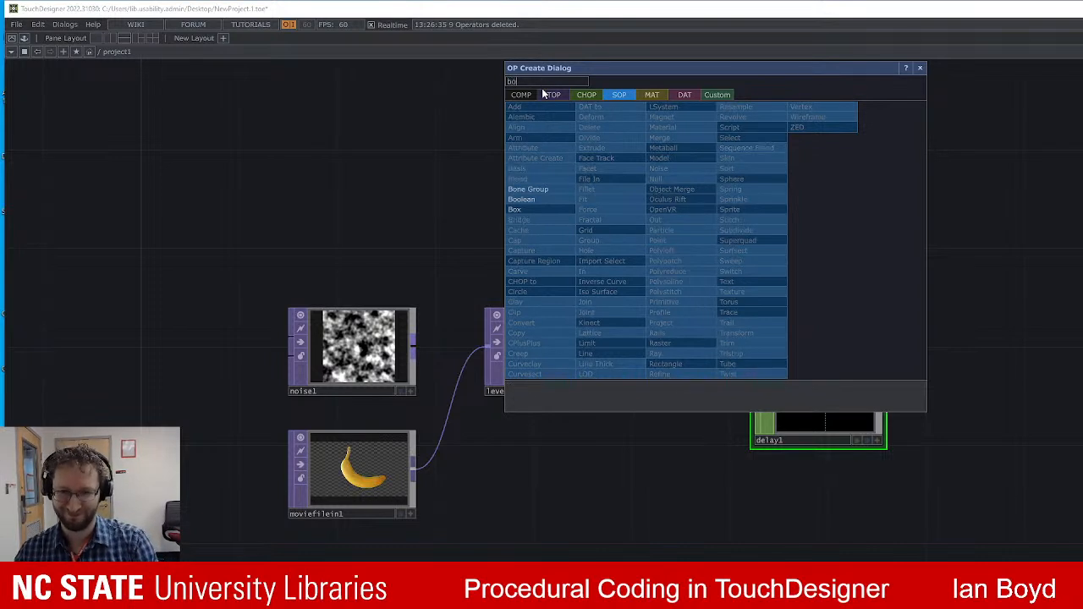
{"action": "key", "text": "Return"}
{"action": "left_click_drag", "start_coordinate": [552, 81], "coordinate": [626, 596]}
{"action": "left_click_drag", "start_coordinate": [803, 557], "coordinate": [764, 424]}
Delete the Box SOP from the network and select moviefilein1.
{"action": "left_click_drag", "start_coordinate": [550, 489], "coordinate": [252, 216]}
{"action": "key", "text": "Delete"}
{"action": "left_click", "coordinate": [264, 346]}
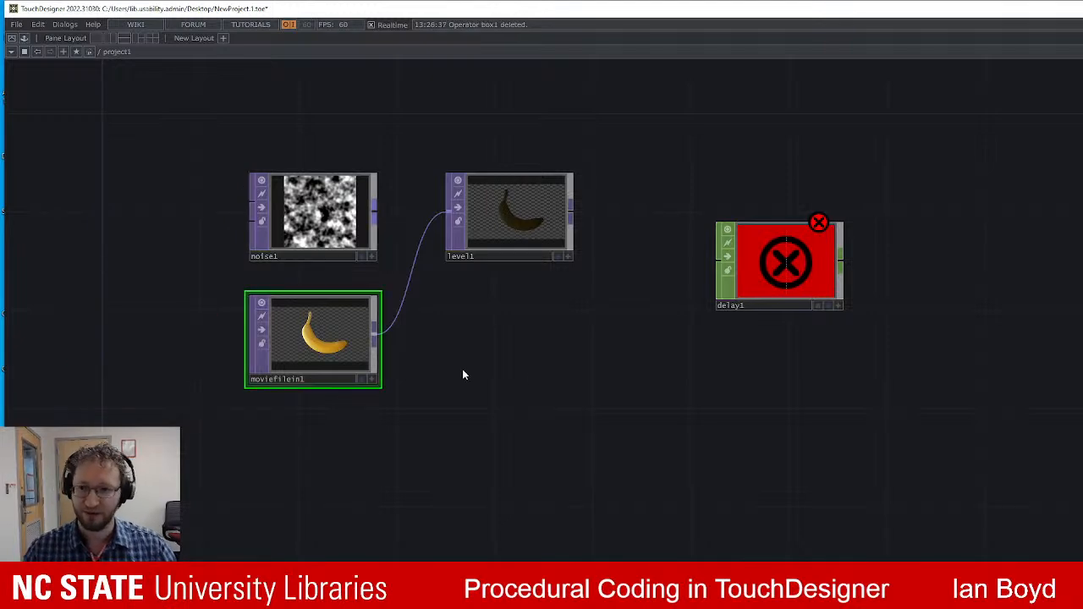
{"action": "key", "text": "Tab"}
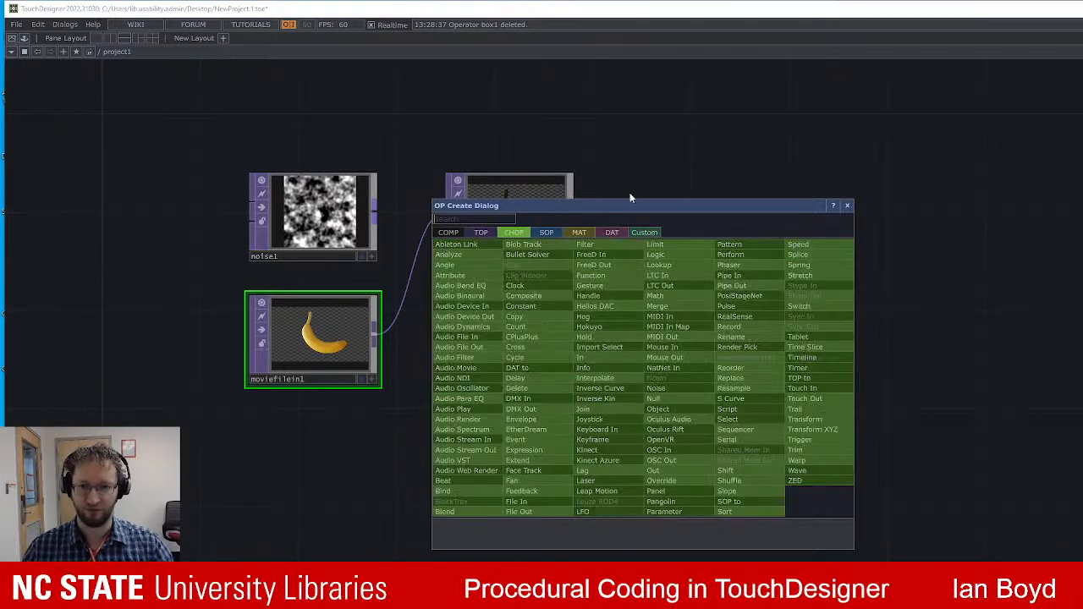
{"action": "left_click", "coordinate": [668, 142]}
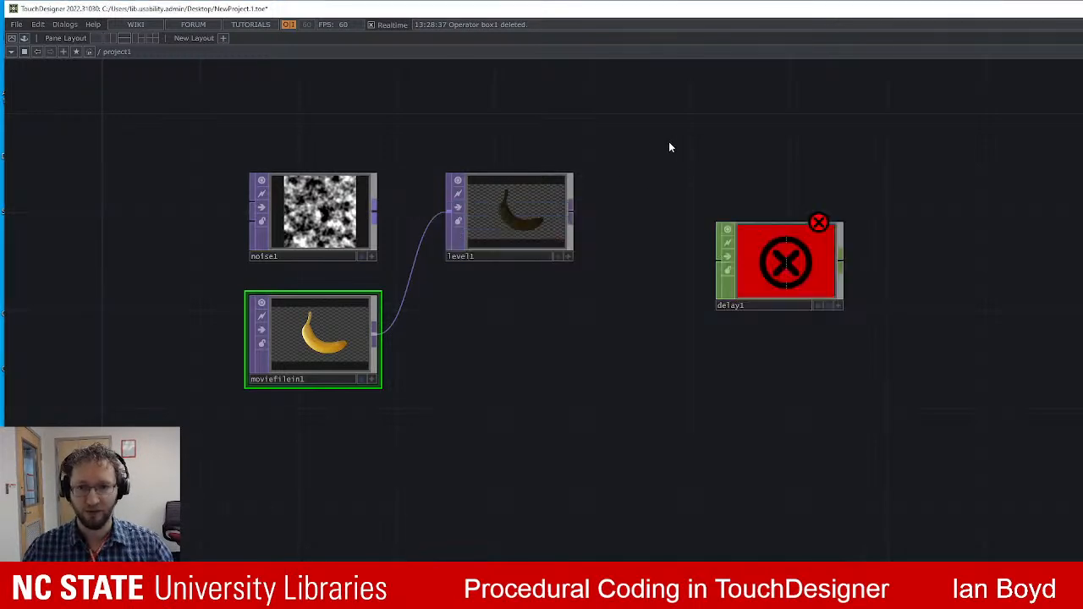
{"action": "left_click_drag", "start_coordinate": [652, 192], "coordinate": [610, 265]}
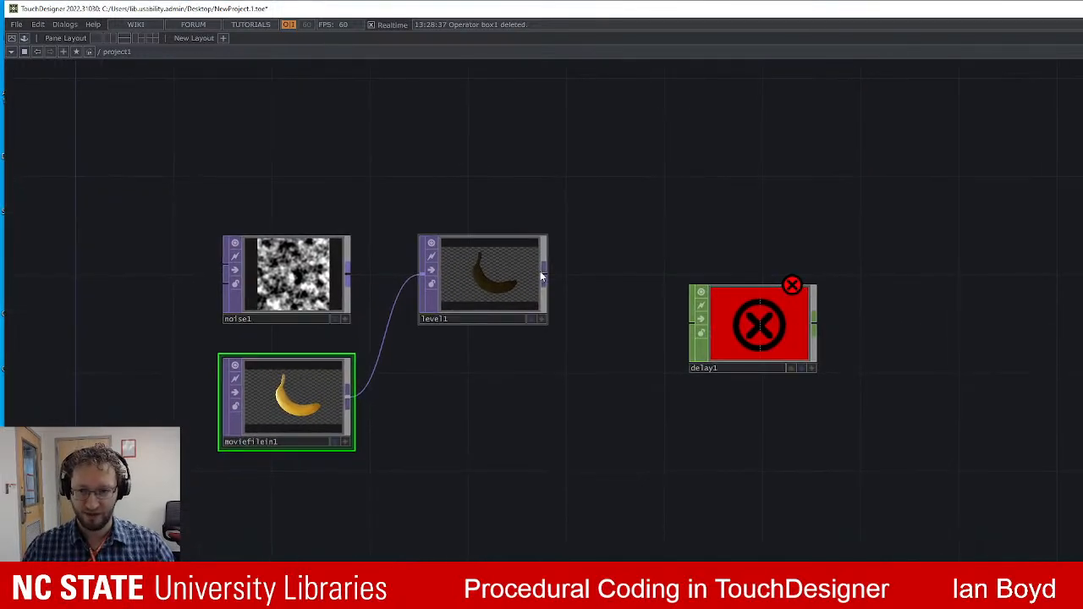
{"action": "left_click", "coordinate": [546, 272]}
{"action": "right_click", "coordinate": [611, 444]}
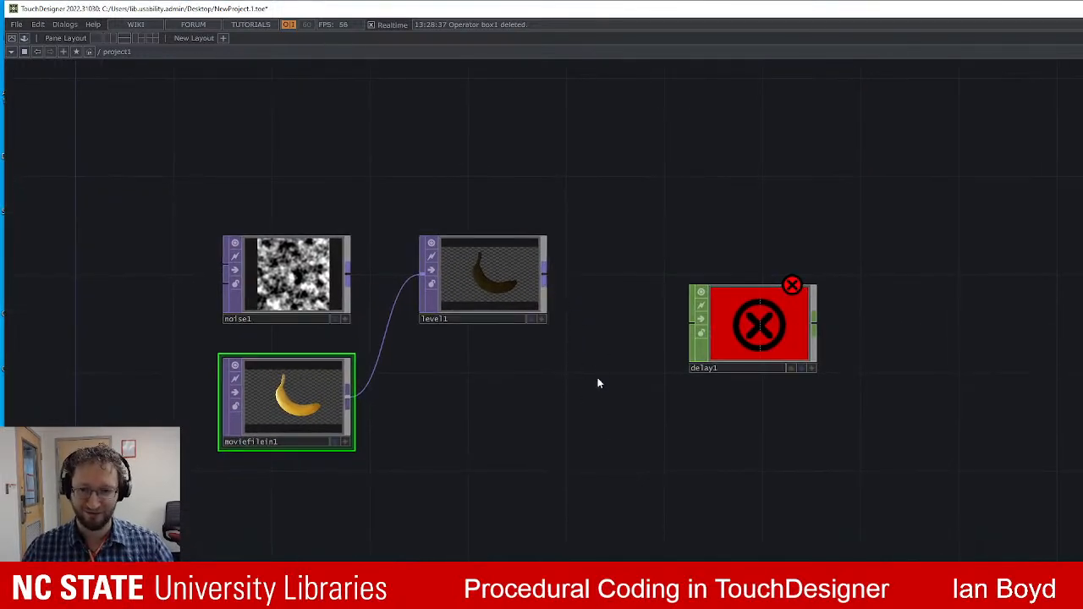
{"action": "left_click", "coordinate": [545, 273]}
{"action": "left_click", "coordinate": [588, 443]}
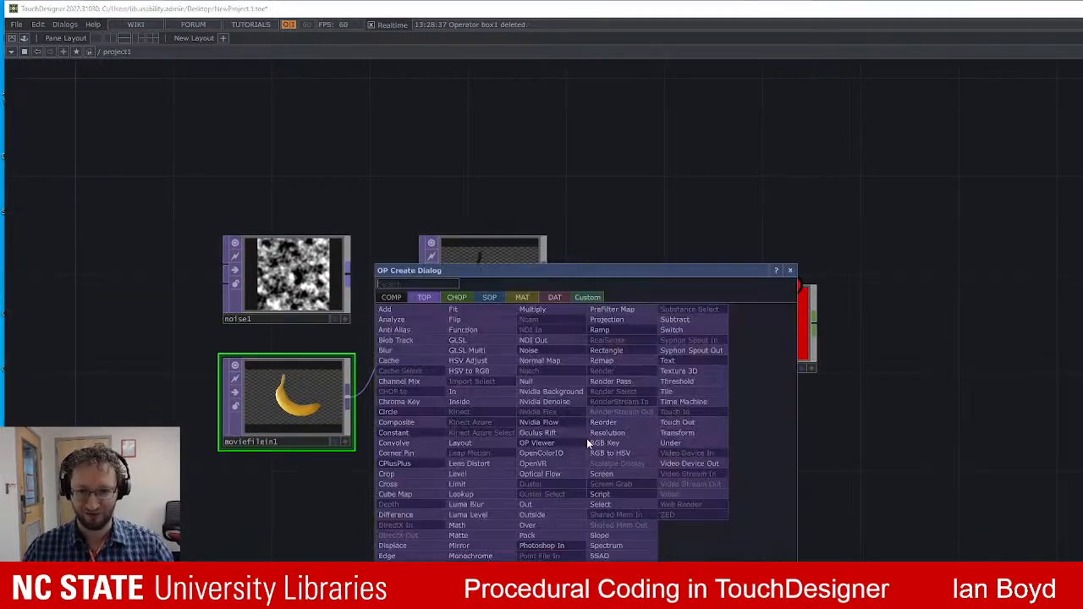
{"action": "left_click", "coordinate": [602, 248]}
{"action": "left_click_drag", "start_coordinate": [544, 274], "coordinate": [603, 455]}
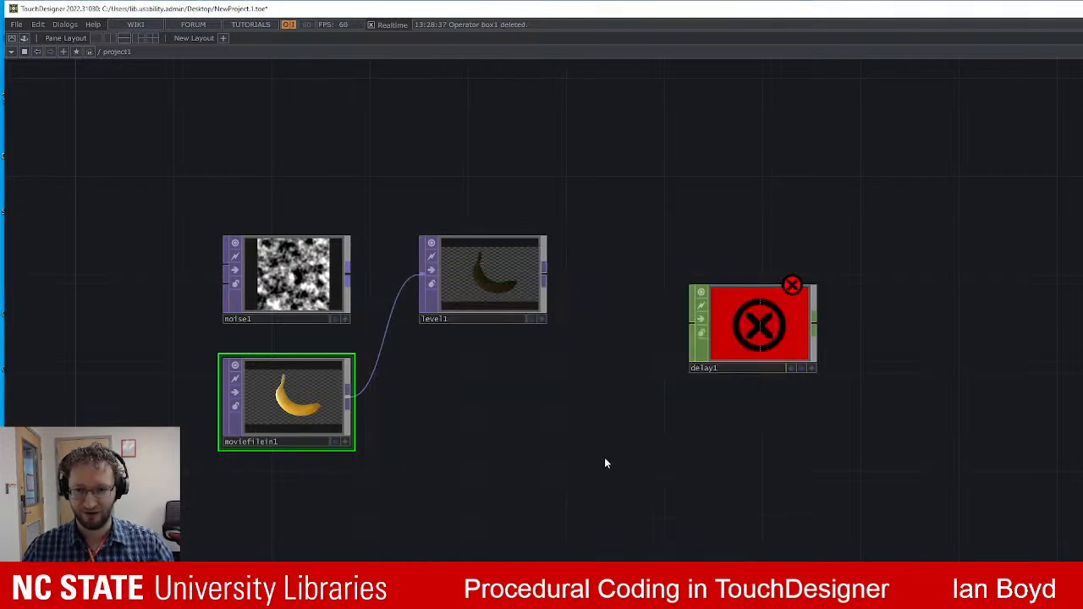
Branch an Info CHOP off level1's output and place it below level1 in the network.
{"action": "left_click", "coordinate": [546, 276]}
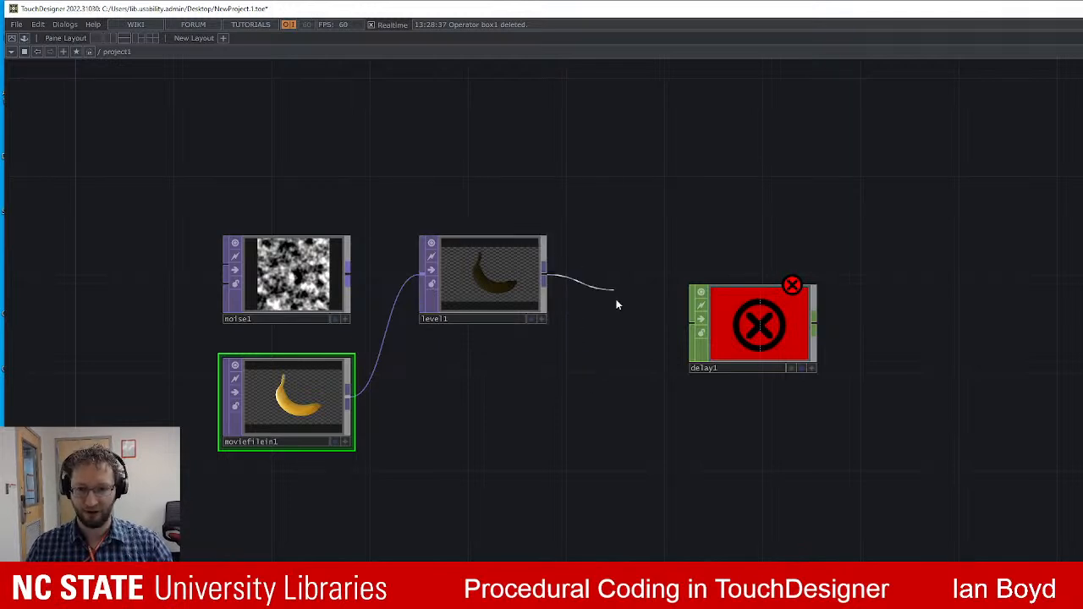
{"action": "left_click", "coordinate": [613, 414]}
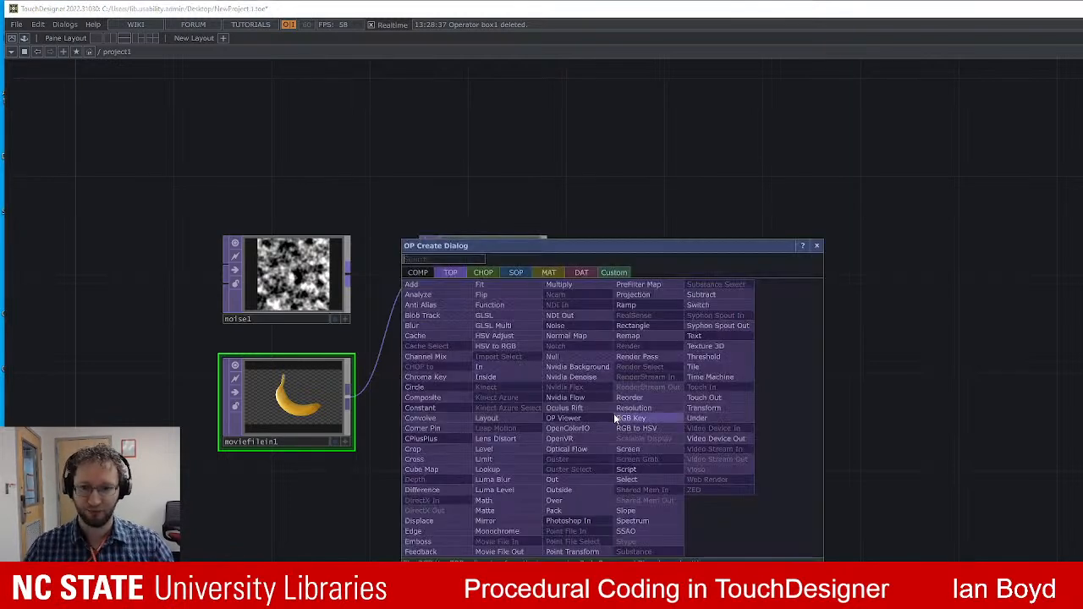
{"action": "left_click", "coordinate": [484, 273]}
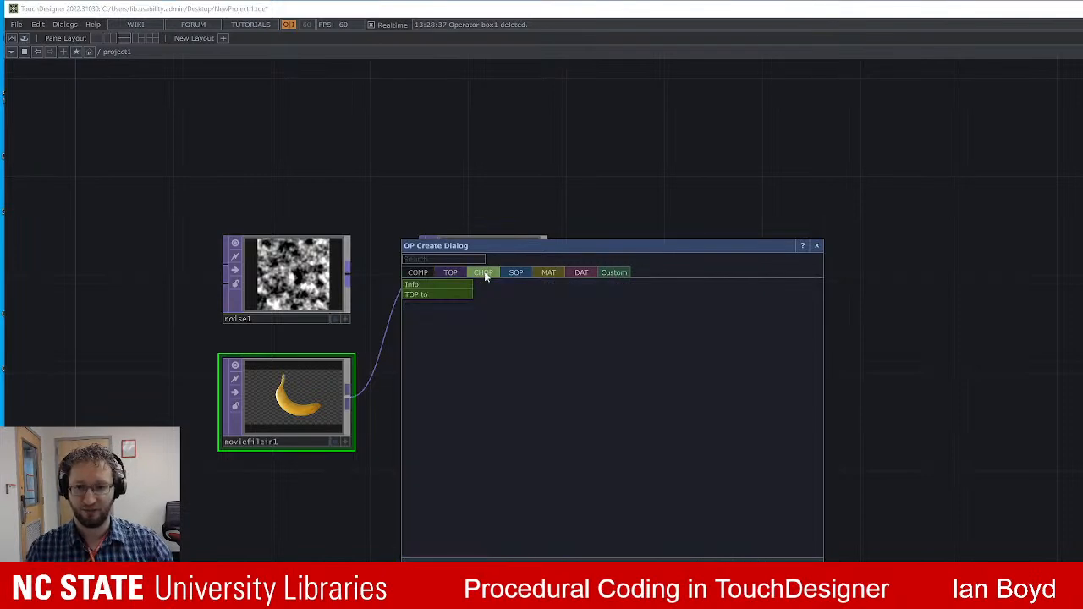
{"action": "left_click", "coordinate": [462, 272]}
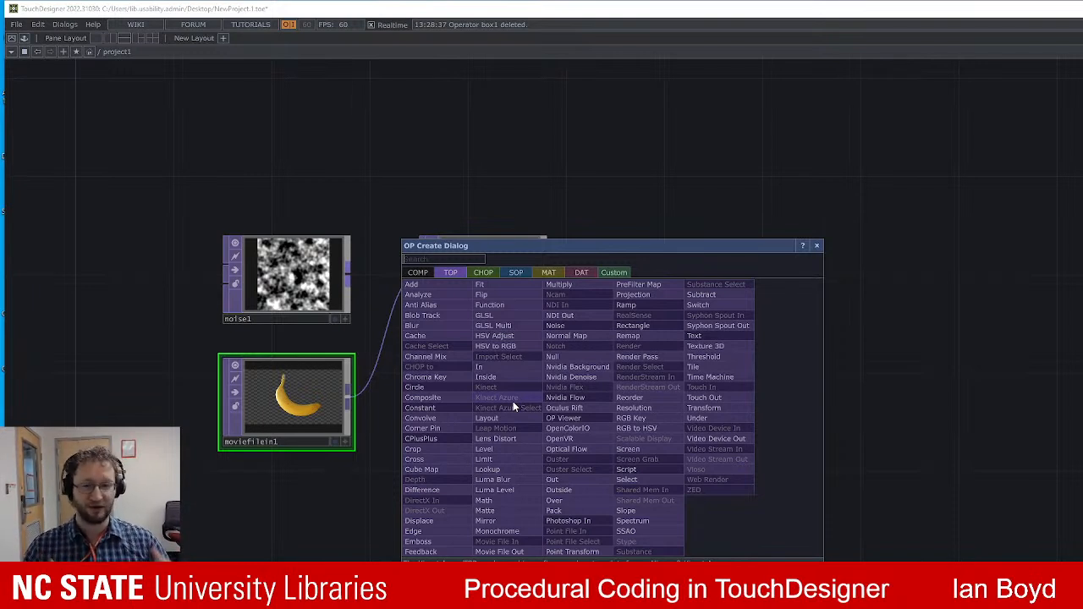
{"action": "left_click", "coordinate": [478, 272]}
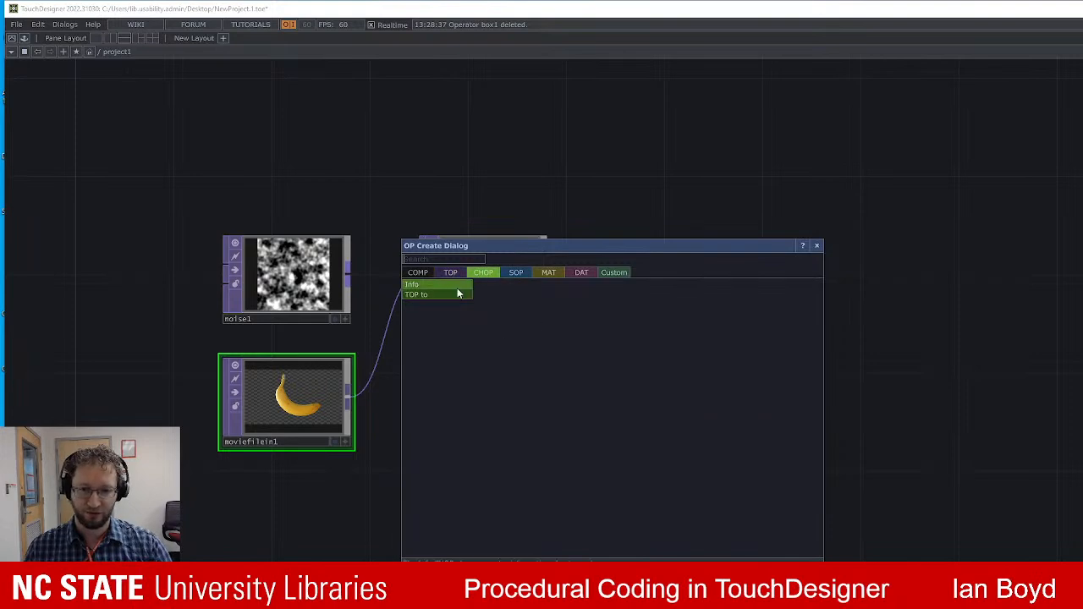
{"action": "left_click", "coordinate": [444, 285]}
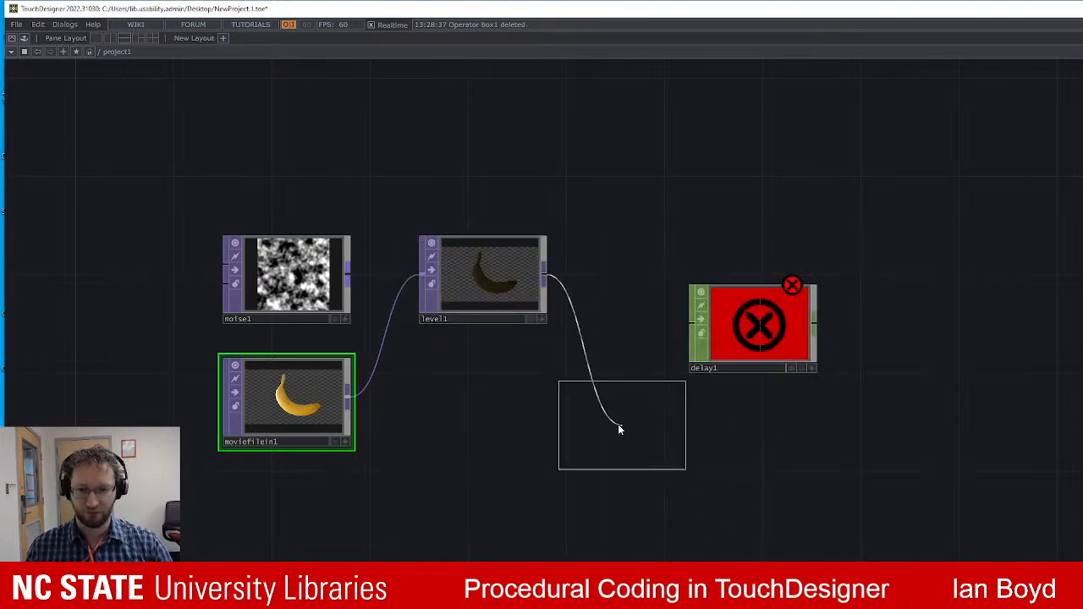
{"action": "left_click", "coordinate": [604, 423]}
Examine the Info CHOP's channels and delete the operator from the network.
{"action": "scroll", "coordinate": [604, 423], "scroll_direction": "up", "scroll_amount": 5}
{"action": "scroll", "coordinate": [714, 353], "scroll_direction": "down", "scroll_amount": 5}
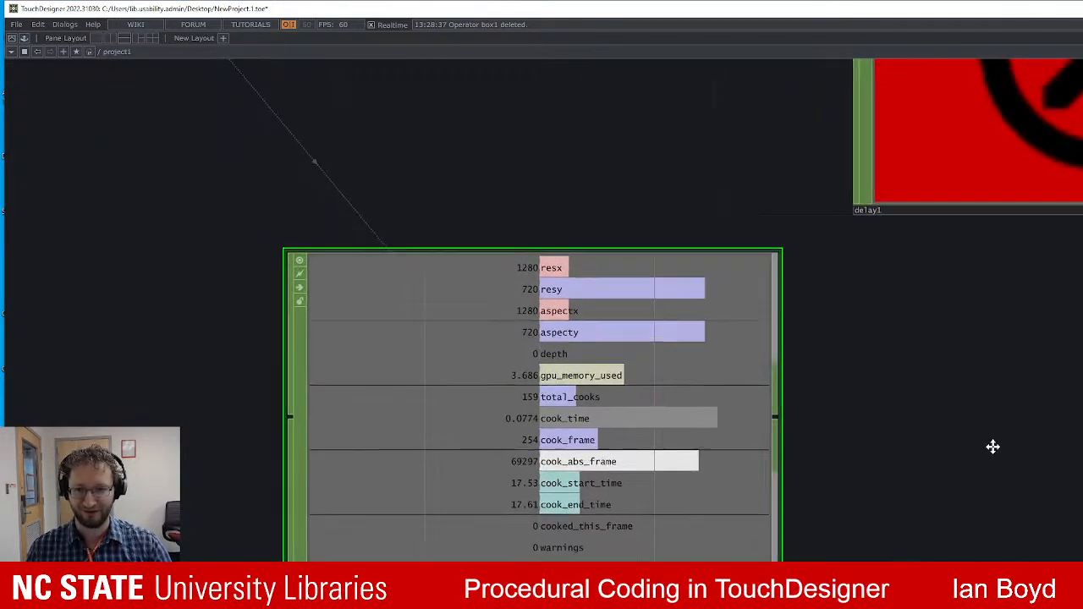
{"action": "scroll", "coordinate": [847, 407], "scroll_direction": "up", "scroll_amount": 5}
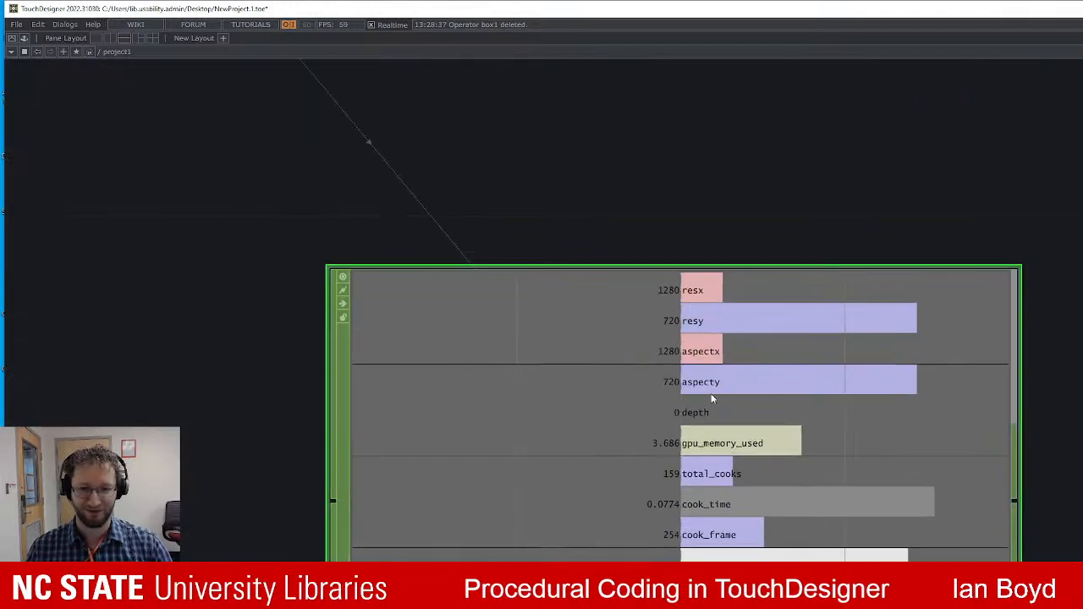
{"action": "scroll", "coordinate": [842, 524], "scroll_direction": "down", "scroll_amount": 5}
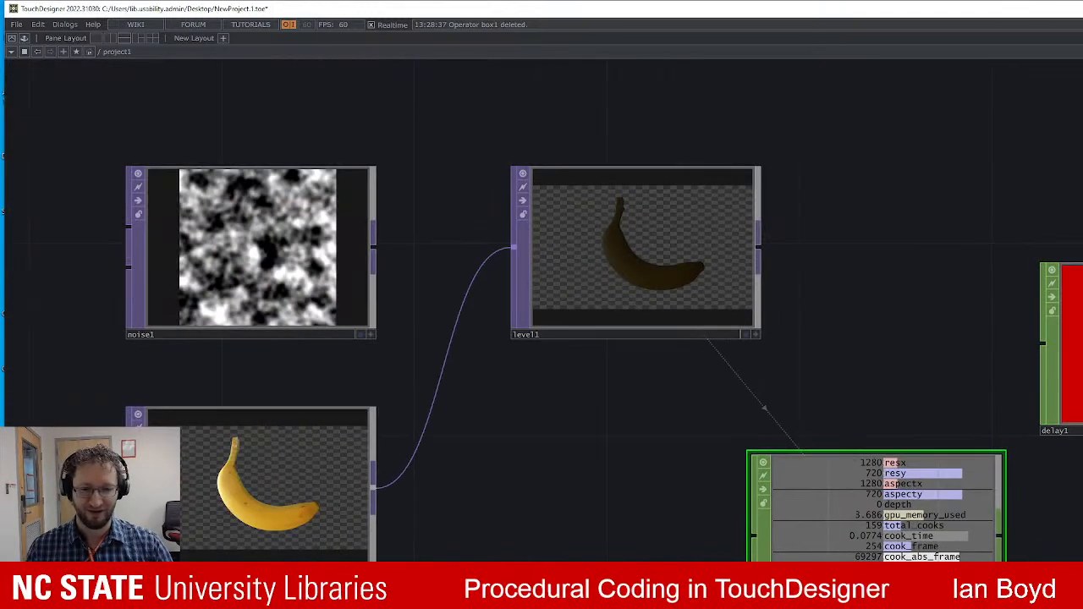
{"action": "middle_click_drag", "start_coordinate": [879, 544], "coordinate": [770, 550]}
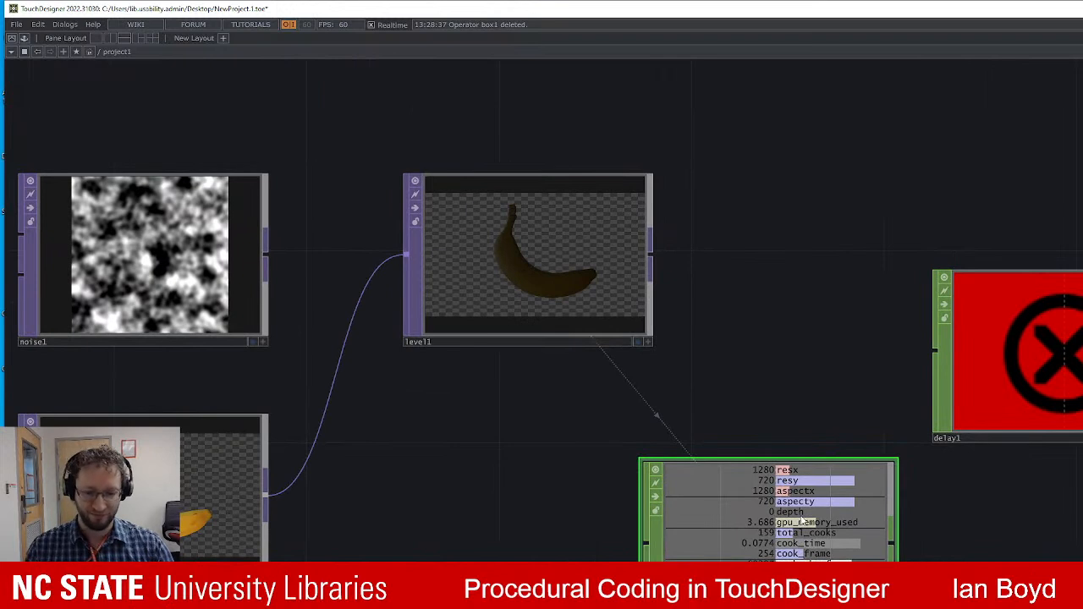
{"action": "key", "text": "Delete"}
Branch a TOP to CHOP off level1's output and place it below level1.
{"action": "left_click", "coordinate": [648, 249]}
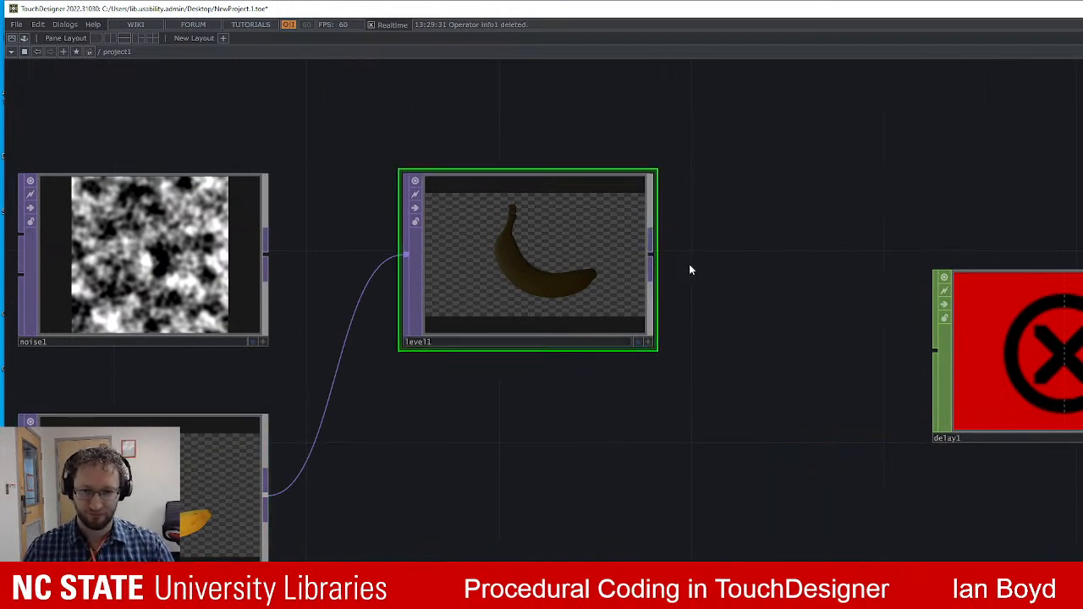
{"action": "left_click", "coordinate": [651, 254]}
{"action": "left_click", "coordinate": [743, 431]}
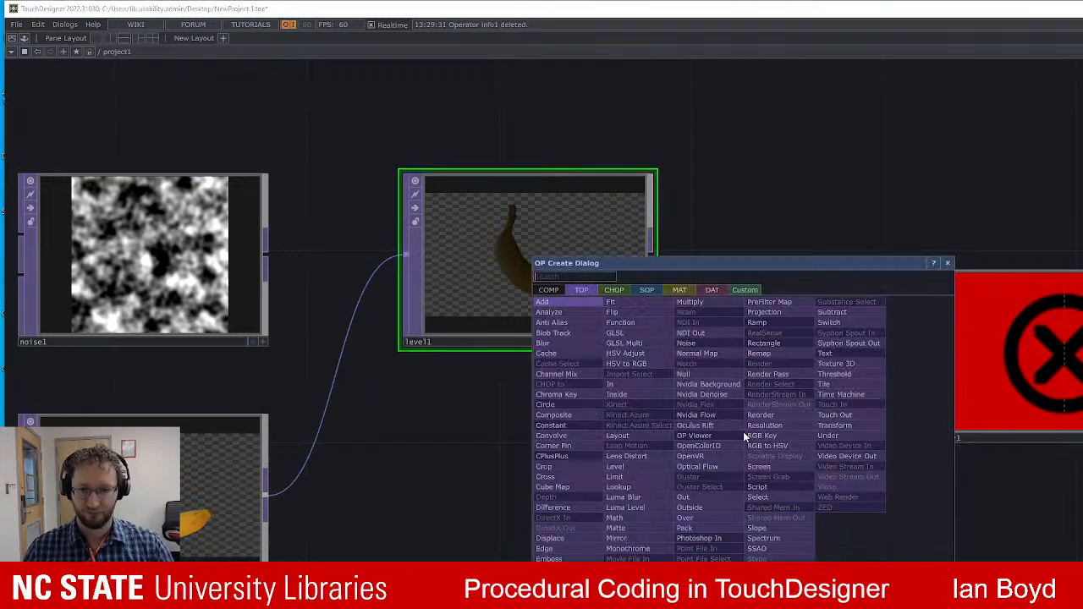
{"action": "left_click", "coordinate": [613, 290]}
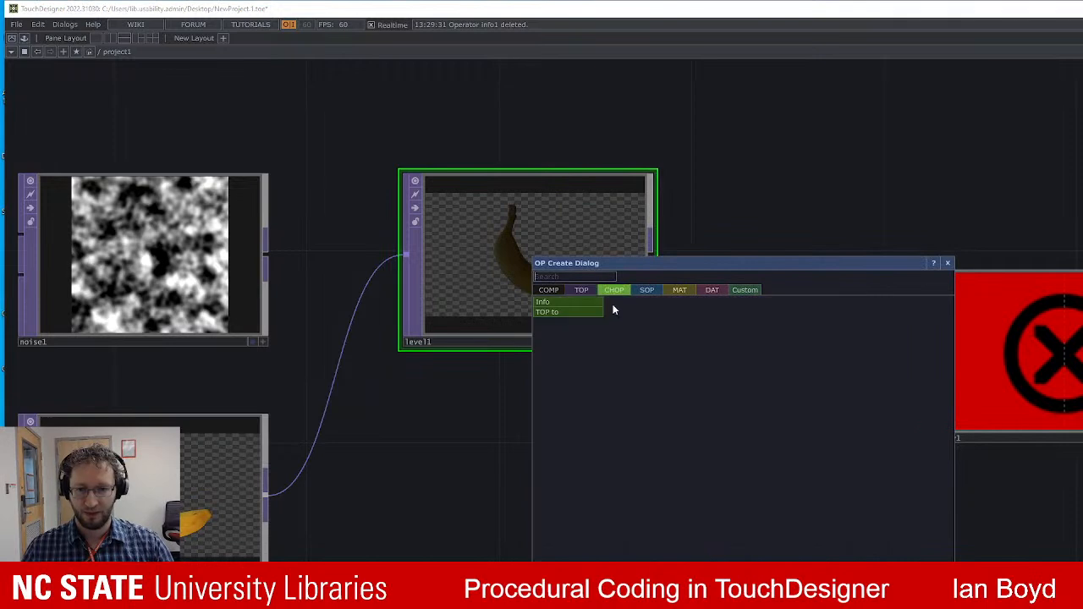
{"action": "left_click", "coordinate": [554, 316]}
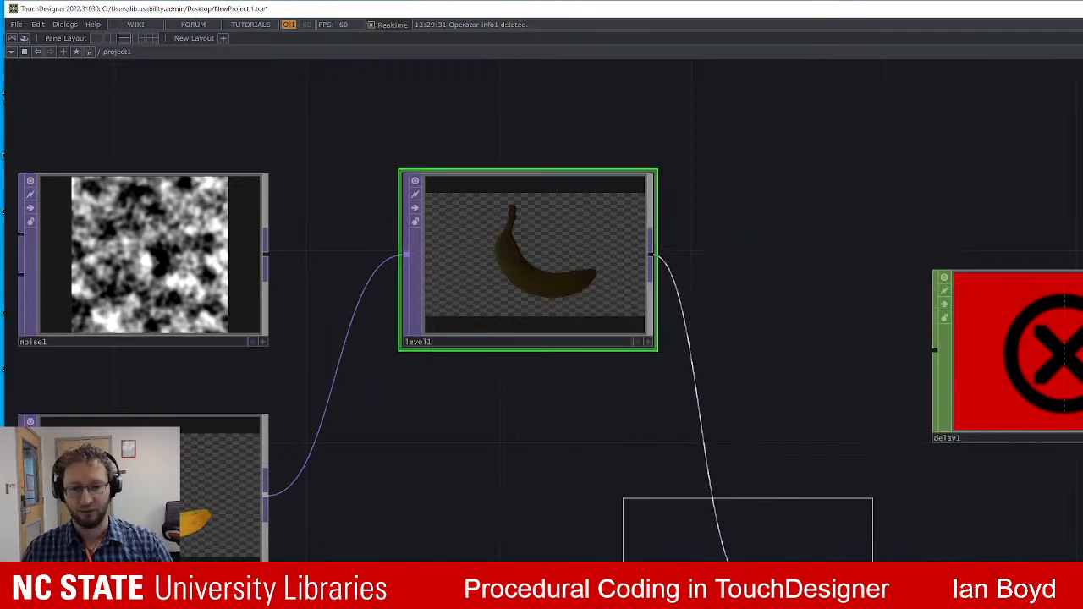
{"action": "left_click", "coordinate": [768, 595]}
{"action": "left_click_drag", "start_coordinate": [1004, 600], "coordinate": [959, 549]}
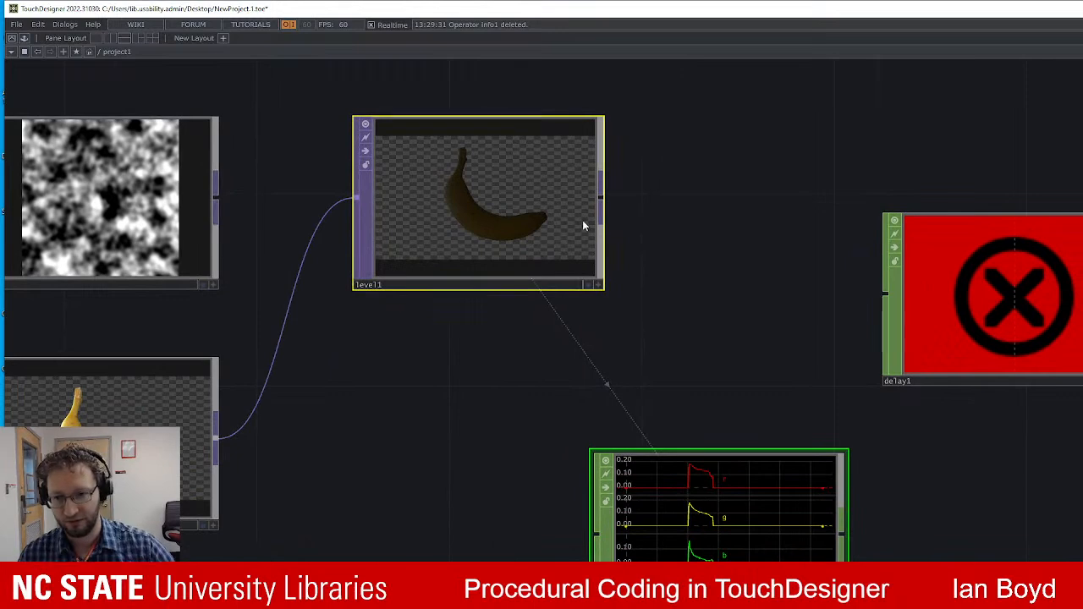
Shift level1 and the TOP to CHOP closer to noise1 and inspect the colour channel curves.
{"action": "left_click_drag", "start_coordinate": [585, 222], "coordinate": [527, 222]}
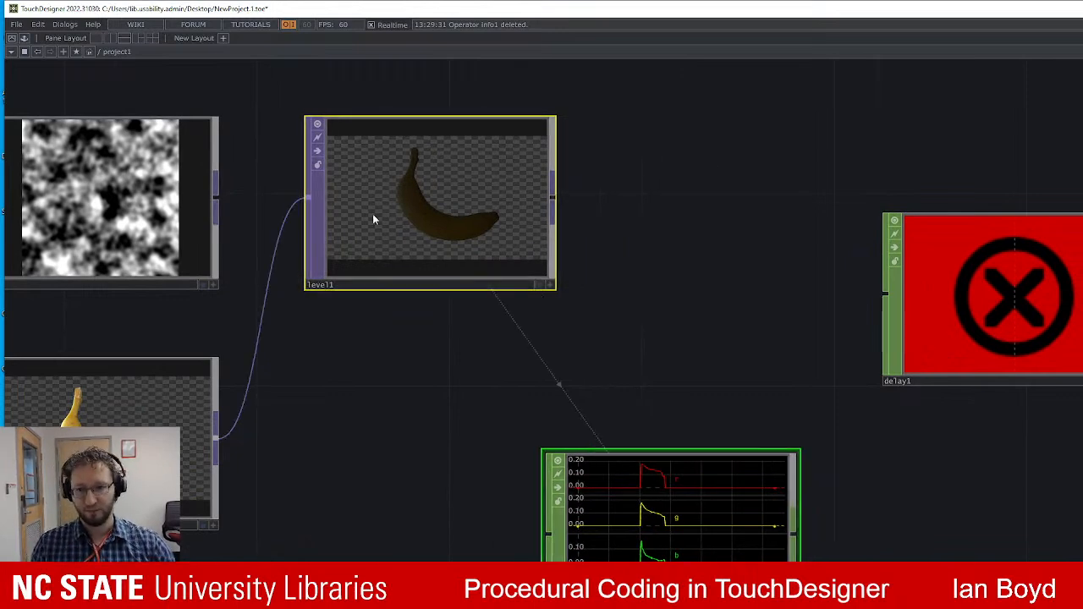
{"action": "scroll", "coordinate": [700, 590], "scroll_direction": "up", "scroll_amount": 4}
{"action": "scroll", "coordinate": [702, 588], "scroll_direction": "up", "scroll_amount": 1}
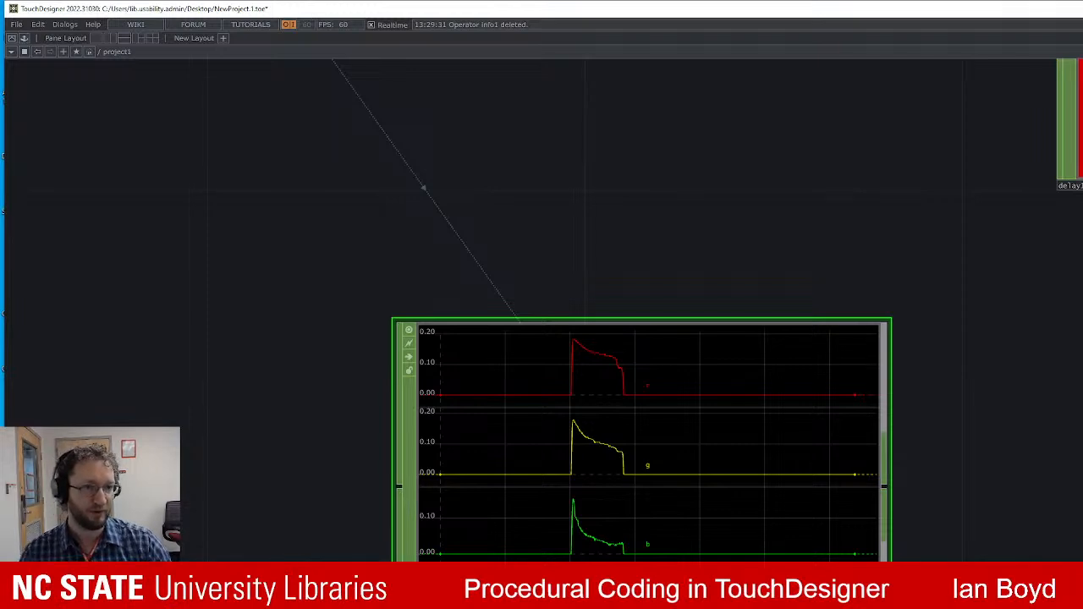
{"action": "scroll", "coordinate": [621, 295], "scroll_direction": "down", "scroll_amount": 5}
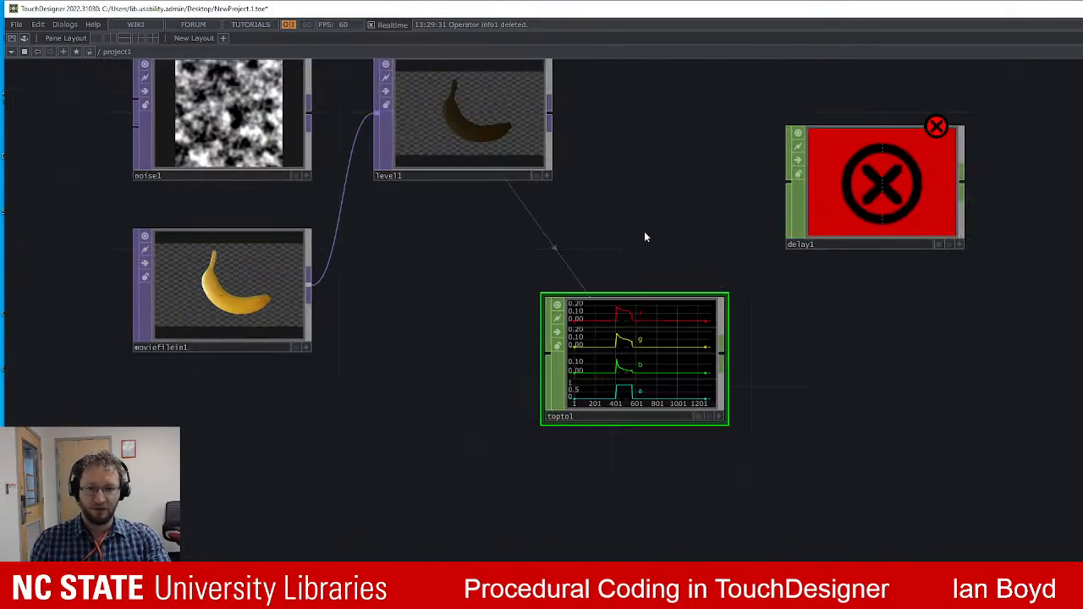
{"action": "left_click_drag", "start_coordinate": [634, 222], "coordinate": [759, 387]}
{"action": "scroll", "coordinate": [684, 431], "scroll_direction": "up", "scroll_amount": 3}
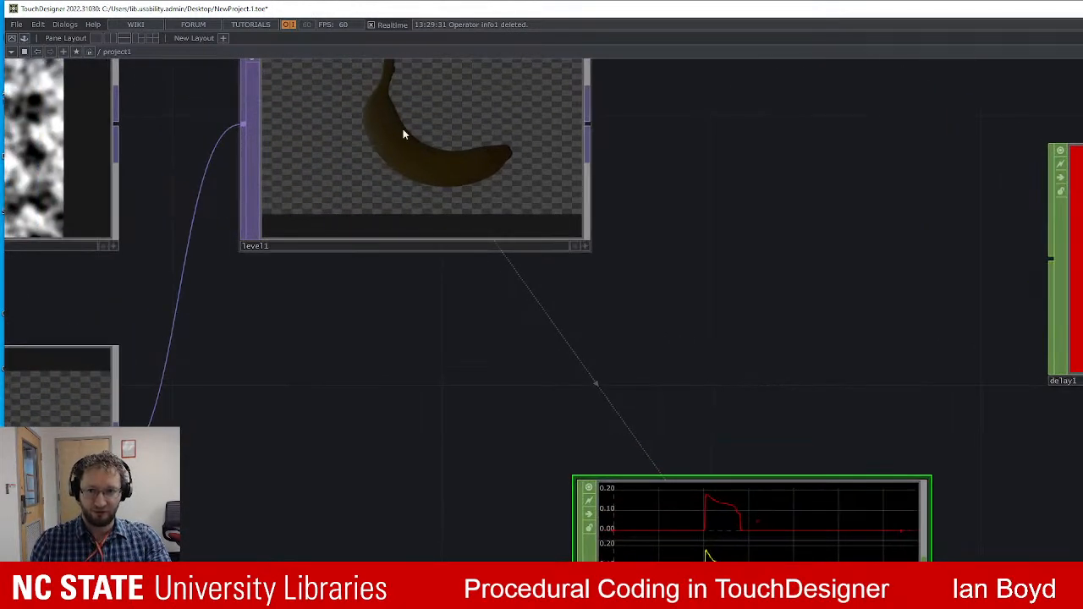
Brighten the banana image in level1 and check the effect on the TOP to CHOP's curves.
{"action": "left_click_drag", "start_coordinate": [516, 395], "coordinate": [560, 395]}
{"action": "left_click", "coordinate": [451, 125]}
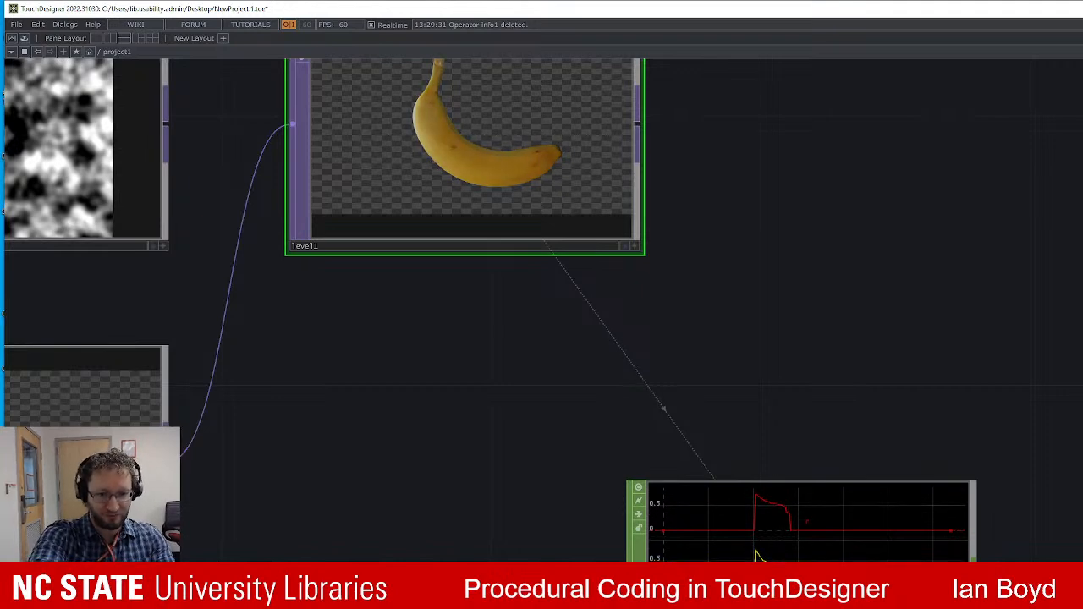
{"action": "scroll", "coordinate": [668, 554], "scroll_direction": "up", "scroll_amount": 8}
{"action": "scroll", "coordinate": [934, 396], "scroll_direction": "down", "scroll_amount": 3}
{"action": "scroll", "coordinate": [1027, 410], "scroll_direction": "down", "scroll_amount": 2}
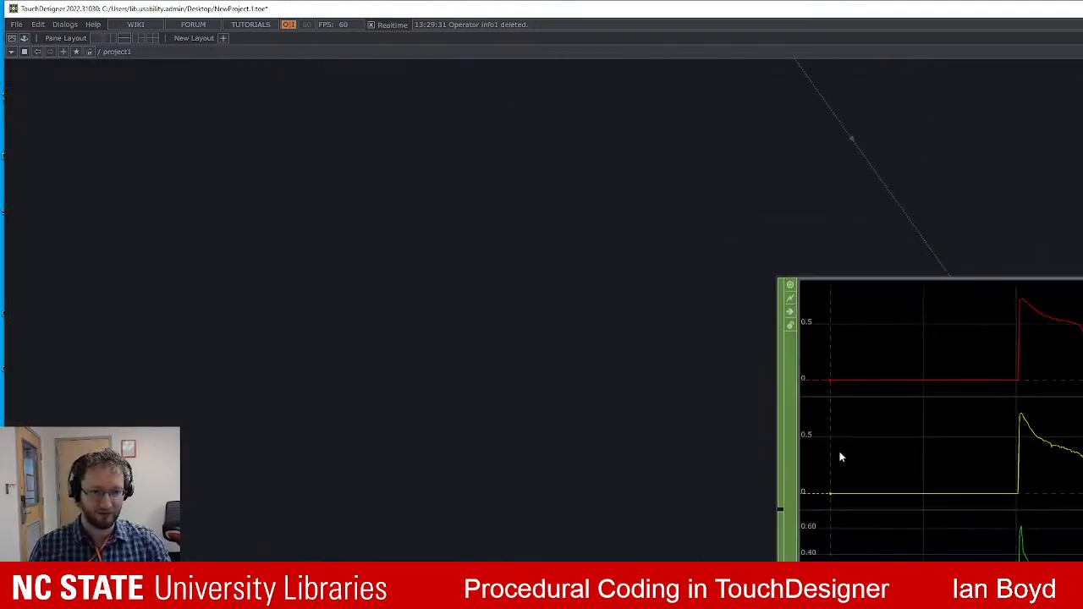
{"action": "left_click_drag", "start_coordinate": [615, 418], "coordinate": [406, 397]}
{"action": "scroll", "coordinate": [720, 422], "scroll_direction": "down", "scroll_amount": 6}
{"action": "left_click_drag", "start_coordinate": [772, 270], "coordinate": [752, 259]}
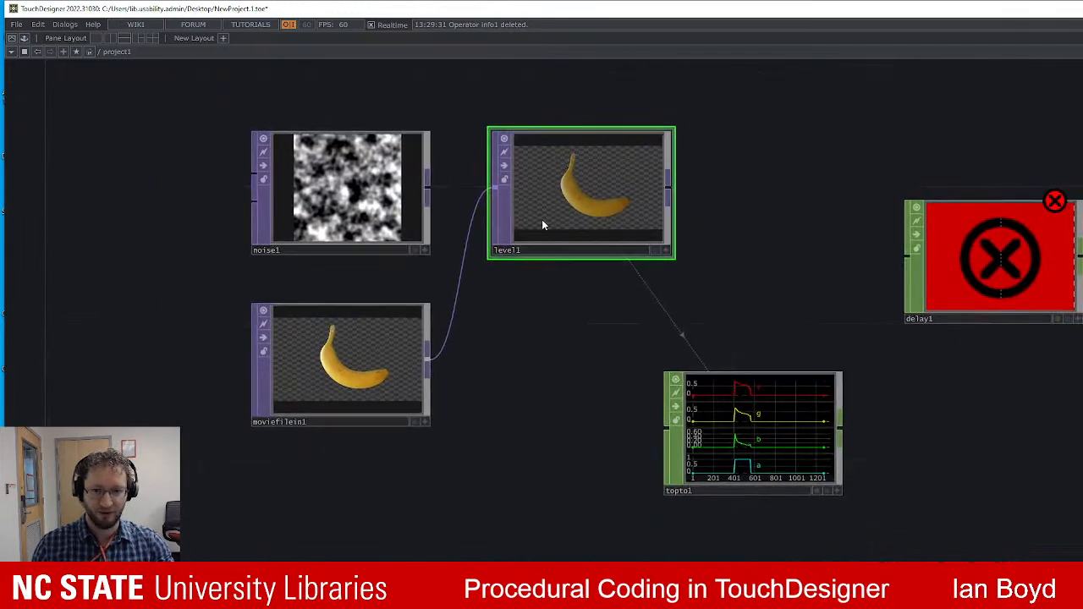
Move level1 away from the source operators, above the TOP to CHOP, and inspect the r, g, b and a curves.
{"action": "left_click_drag", "start_coordinate": [584, 187], "coordinate": [652, 222]}
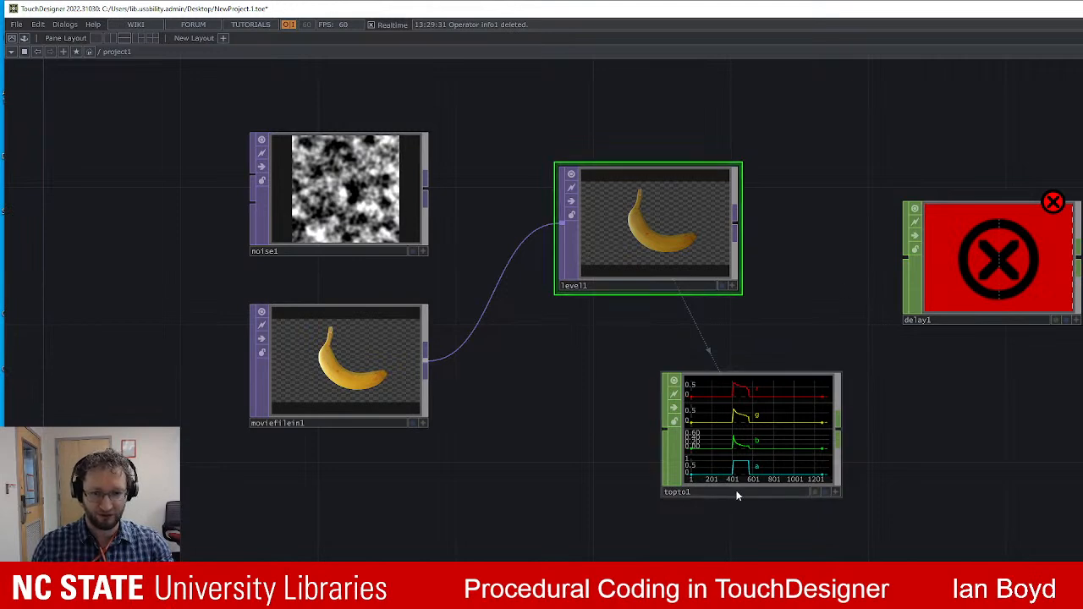
{"action": "scroll", "coordinate": [735, 496], "scroll_direction": "up", "scroll_amount": 4}
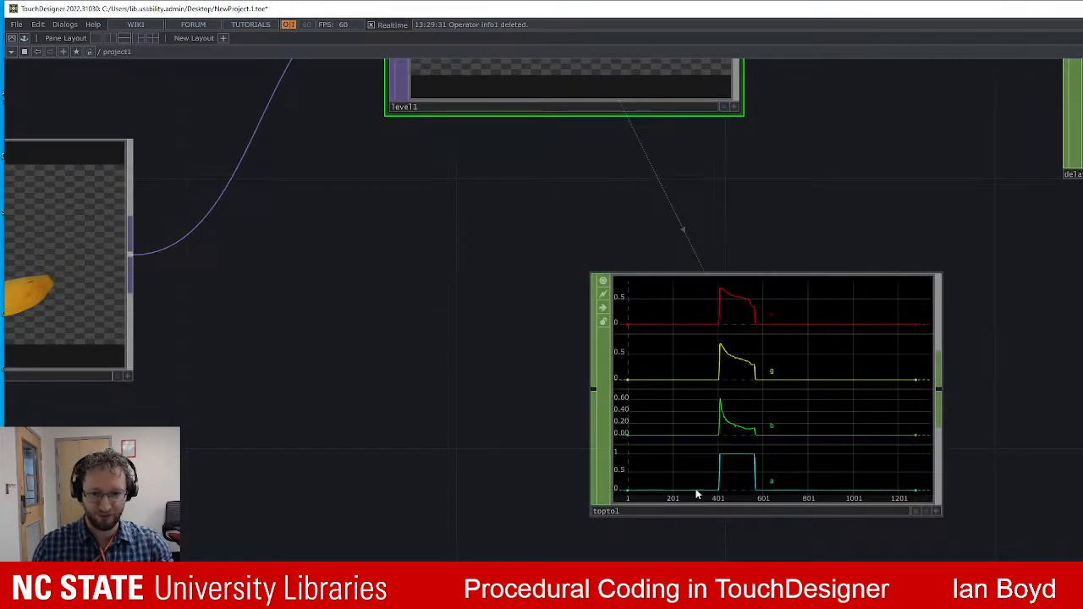
{"action": "left_click_drag", "start_coordinate": [775, 247], "coordinate": [770, 456]}
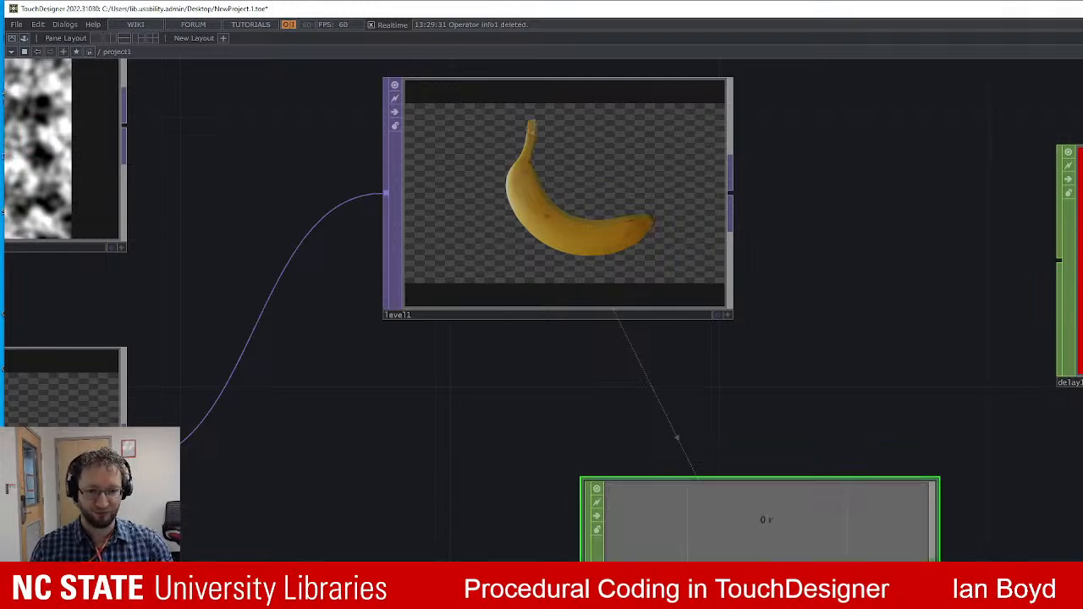
Have the TOP to CHOP output r, g, b and a channels for multiple image rows and examine the curves.
{"action": "scroll", "coordinate": [715, 556], "scroll_direction": "down", "scroll_amount": 3}
{"action": "left_click_drag", "start_coordinate": [609, 465], "coordinate": [615, 453]}
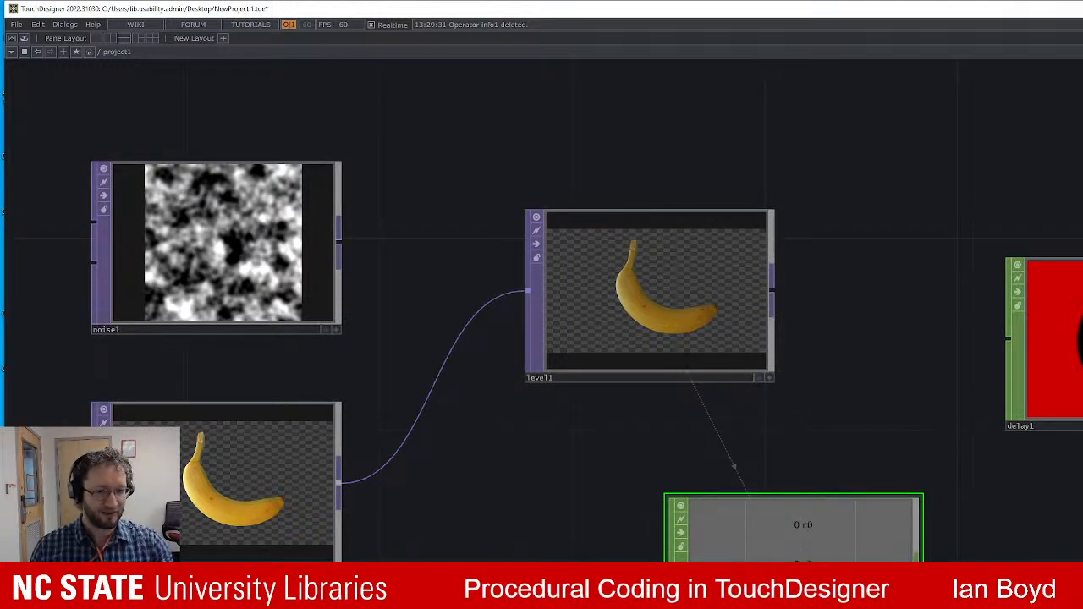
{"action": "scroll", "coordinate": [883, 555], "scroll_direction": "up", "scroll_amount": 3}
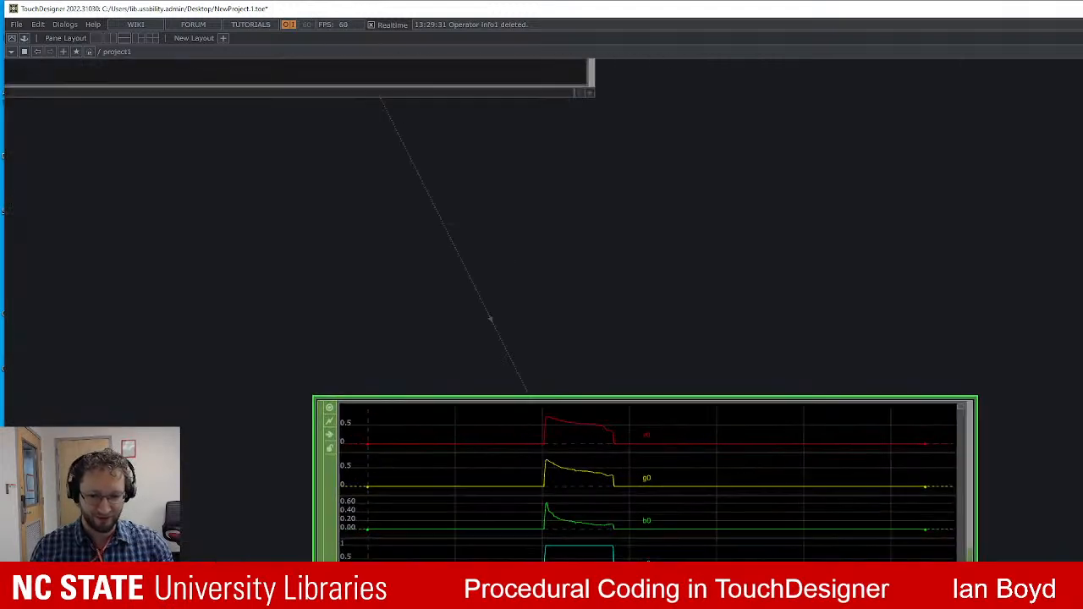
{"action": "scroll", "coordinate": [716, 471], "scroll_direction": "down", "scroll_amount": 3}
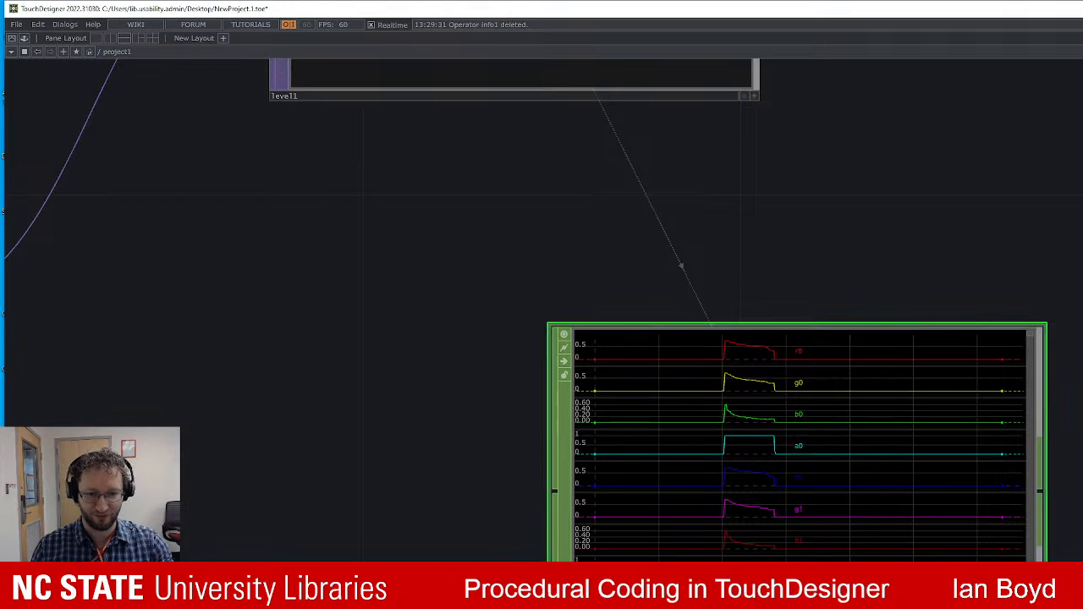
{"action": "scroll", "coordinate": [541, 308], "scroll_direction": "down", "scroll_amount": 2}
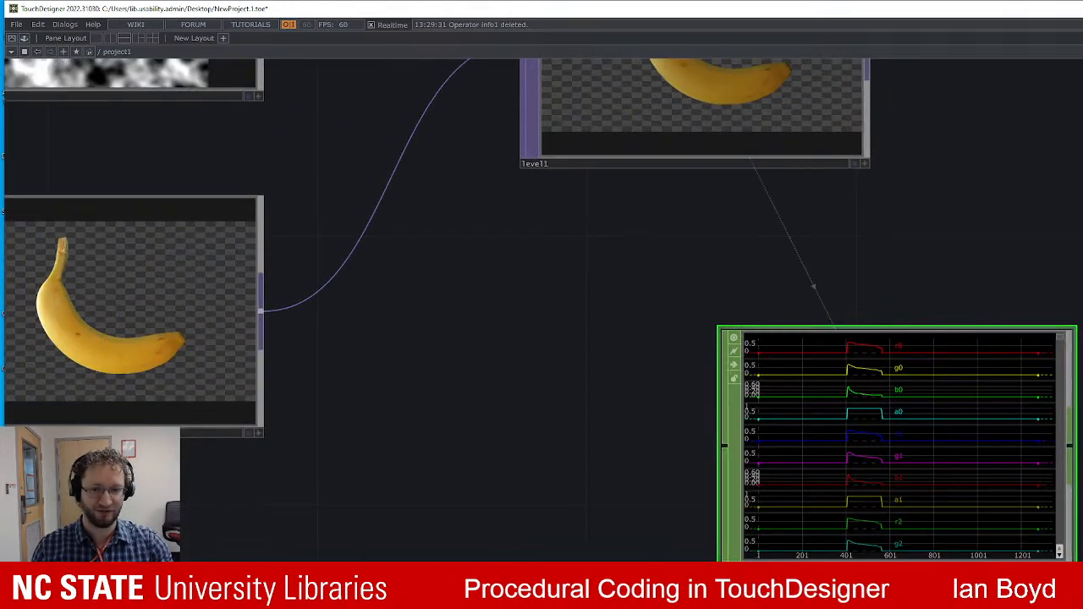
Delete the TOP to CHOP from the network.
{"action": "left_click_drag", "start_coordinate": [1018, 214], "coordinate": [915, 422]}
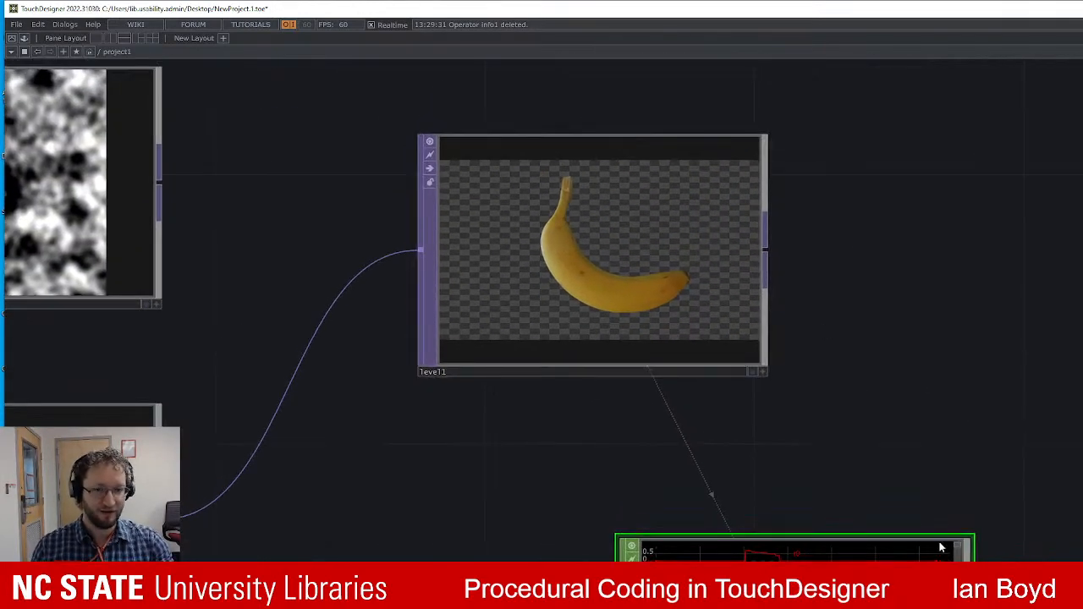
{"action": "left_click_drag", "start_coordinate": [940, 548], "coordinate": [909, 392]}
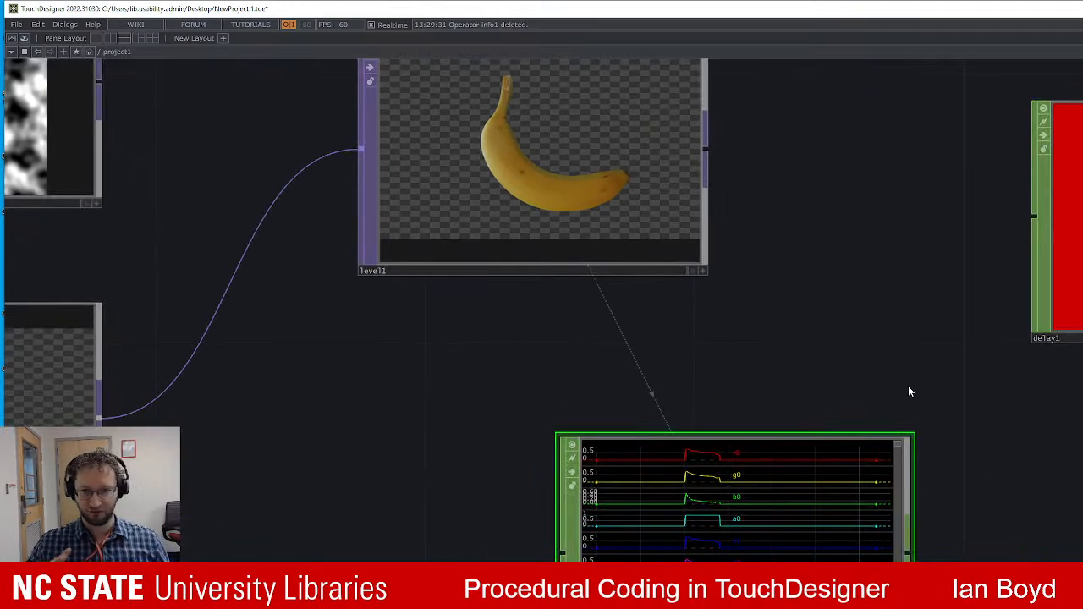
{"action": "key", "text": "Delete"}
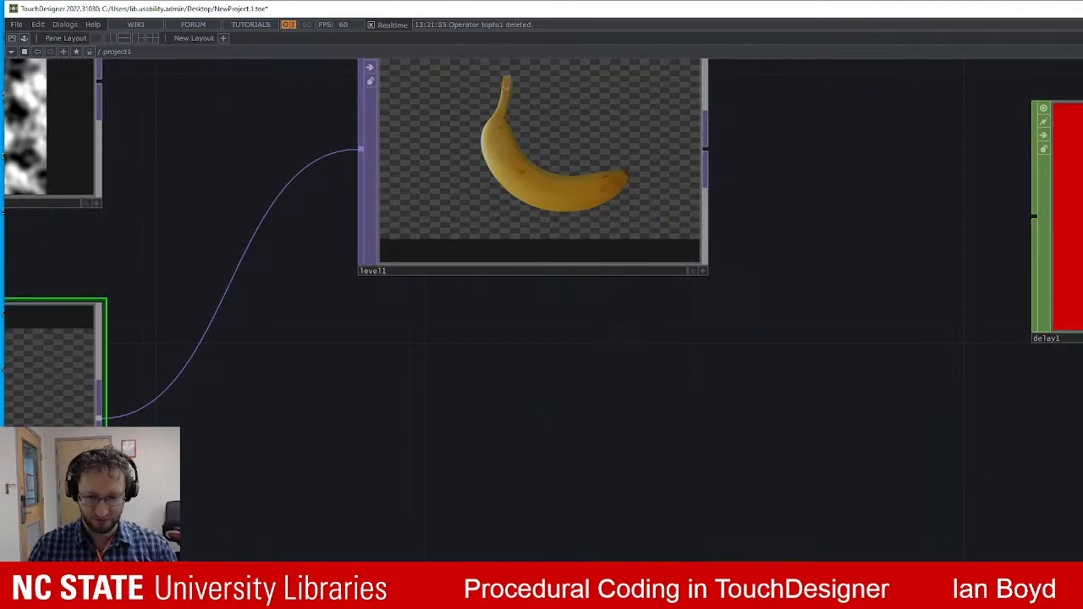
Add a Noise CHOP to the network and place it below level1.
{"action": "key", "text": "h"}
{"action": "key", "text": "Tab"}
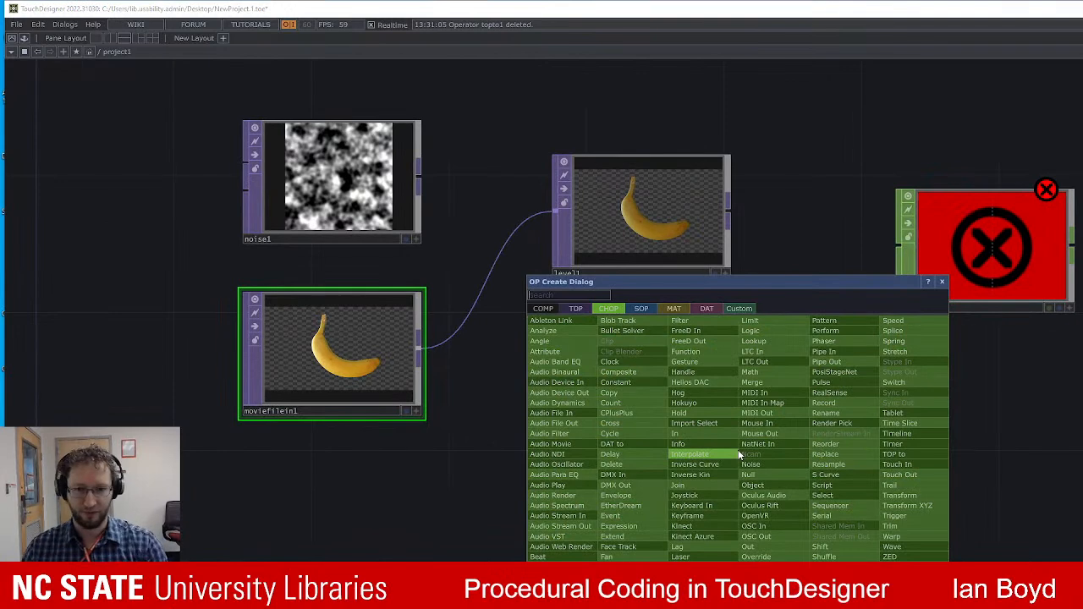
{"action": "type", "text": "noise"}
{"action": "key", "text": "BackSpace"}
{"action": "key", "text": "BackSpace"}
{"action": "key", "text": "BackSpace"}
{"action": "key", "text": "BackSpace"}
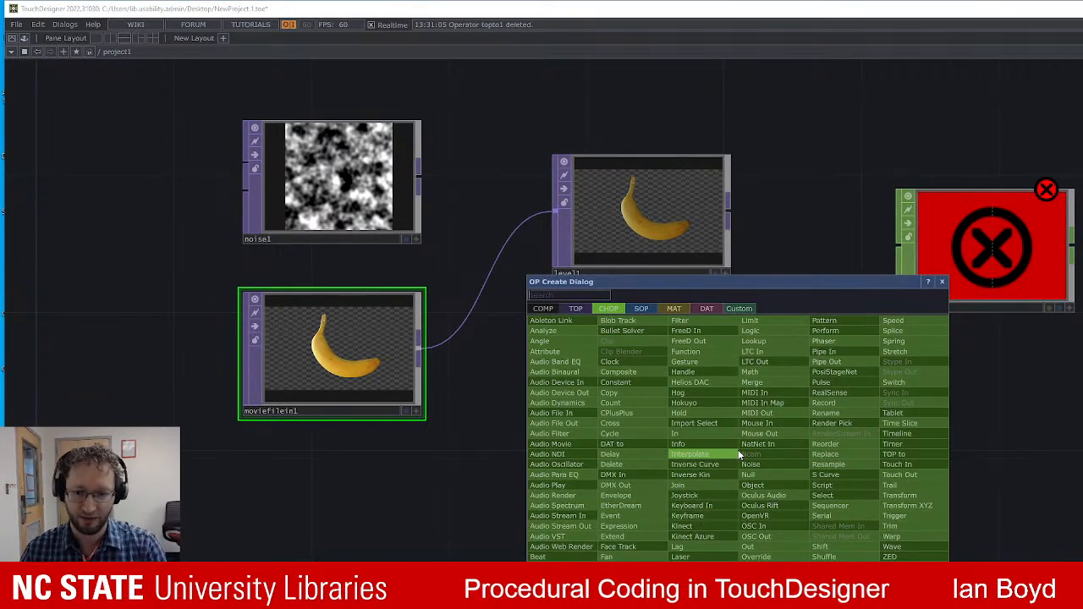
{"action": "left_click", "coordinate": [744, 463]}
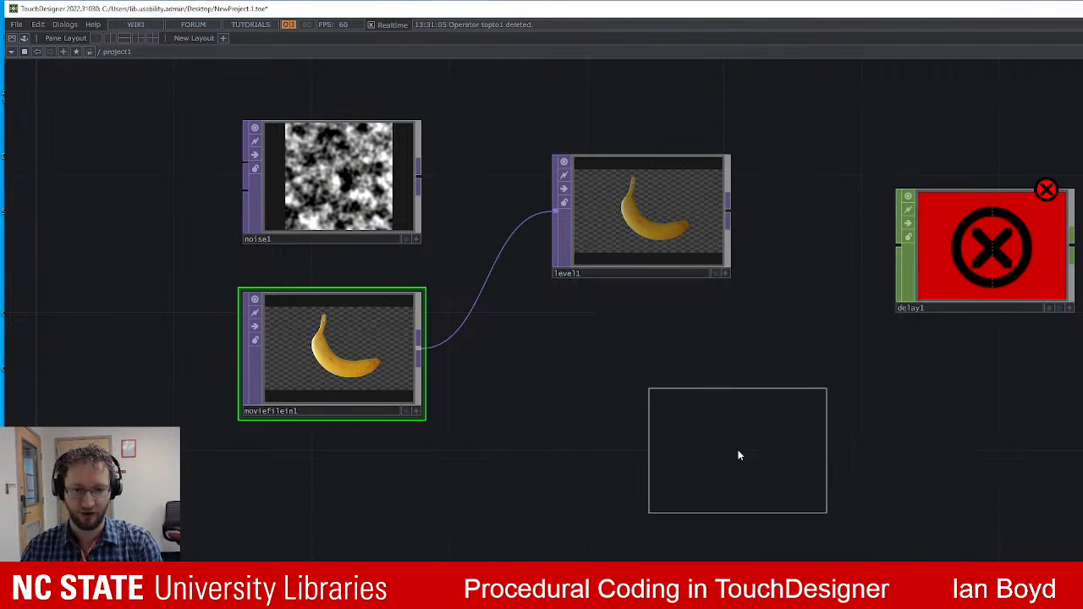
{"action": "left_click", "coordinate": [737, 452]}
{"action": "left_click", "coordinate": [339, 194]}
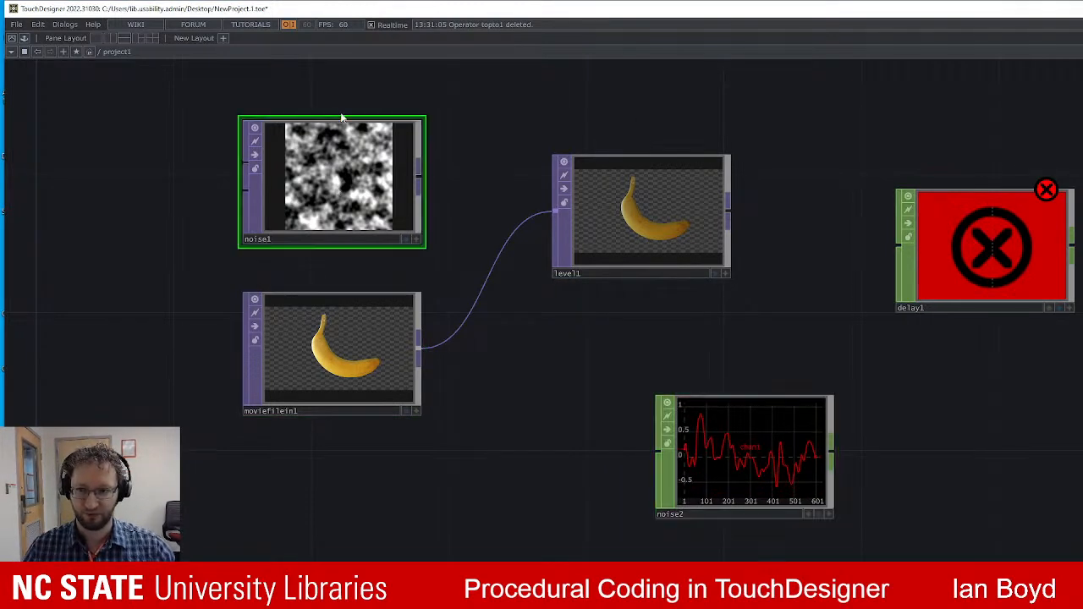
{"action": "left_click_drag", "start_coordinate": [746, 436], "coordinate": [677, 470]}
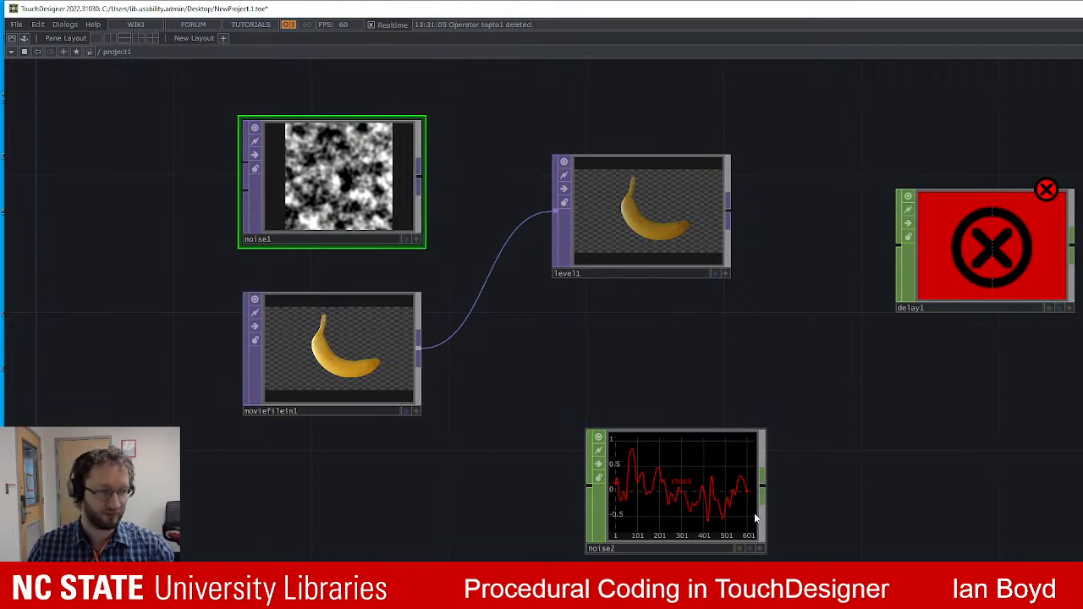
Feed the Noise CHOP's output into a new CHOP to TOP placed beside it.
{"action": "middle_click_drag", "start_coordinate": [810, 500], "coordinate": [765, 509]}
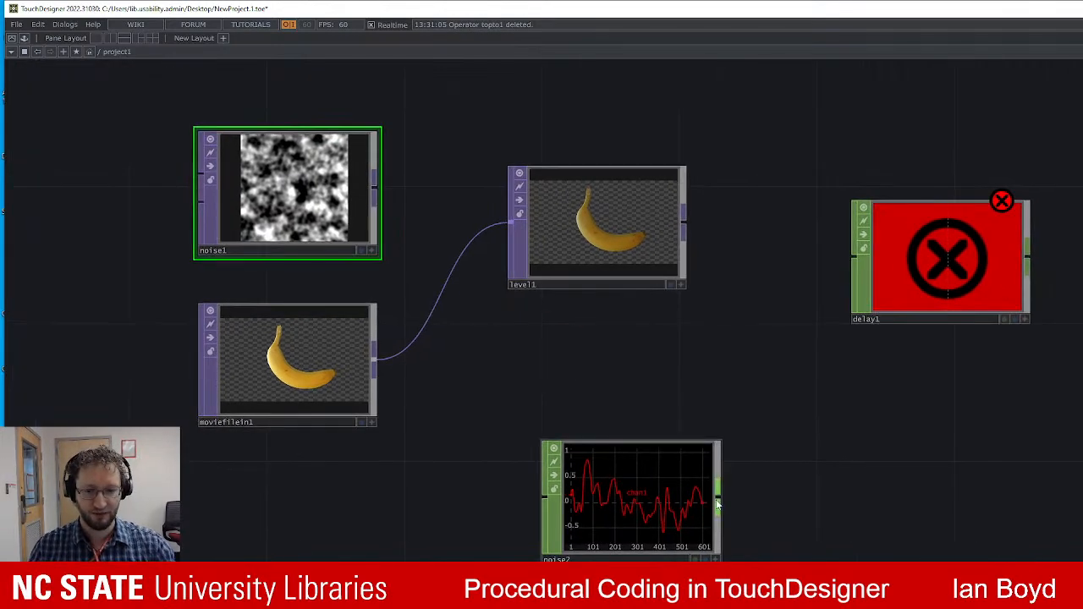
{"action": "left_click_drag", "start_coordinate": [760, 508], "coordinate": [880, 483]}
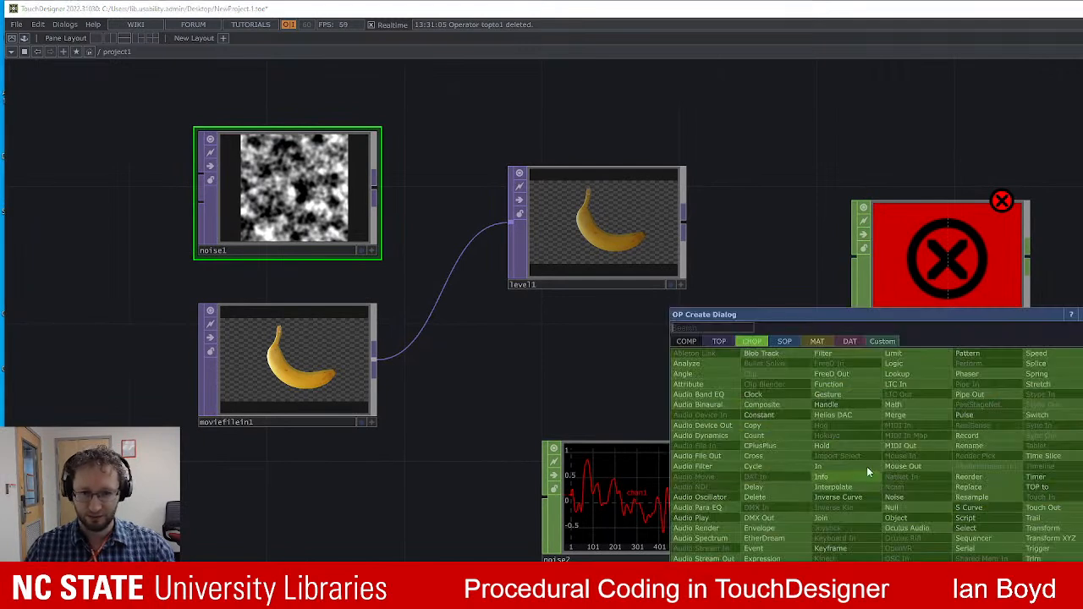
{"action": "left_click", "coordinate": [719, 342]}
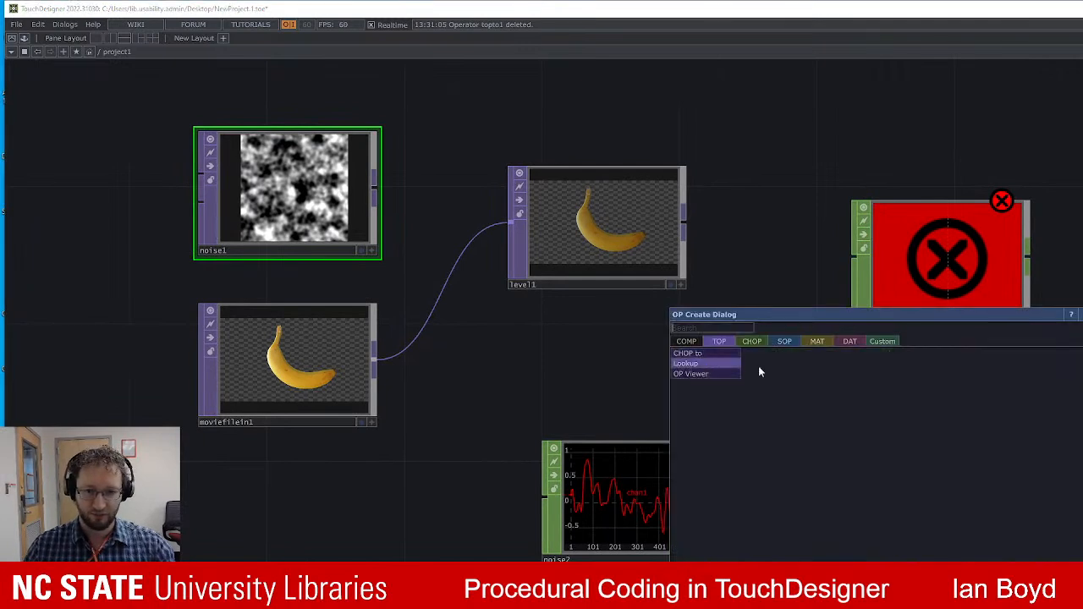
{"action": "left_click", "coordinate": [709, 355]}
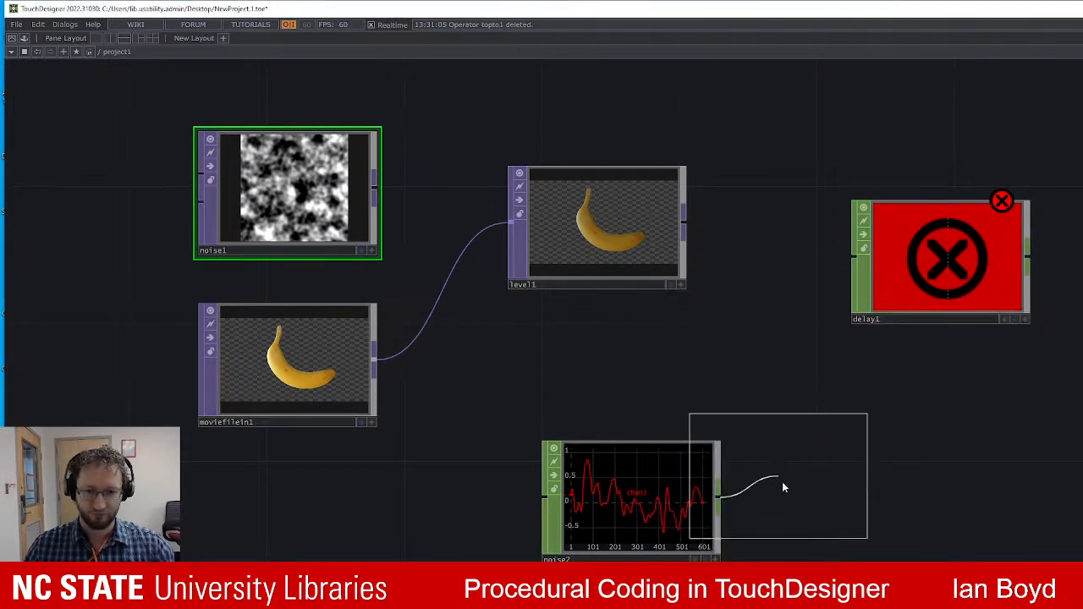
{"action": "left_click", "coordinate": [858, 550]}
{"action": "left_click_drag", "start_coordinate": [944, 550], "coordinate": [844, 546]}
Compare the light and dark stretches of the CHOP to TOP's pixel line with the peaks of the Noise CHOP's curve.
{"action": "scroll", "coordinate": [840, 542], "scroll_direction": "up", "scroll_amount": 5}
{"action": "scroll", "coordinate": [529, 473], "scroll_direction": "down", "scroll_amount": 4}
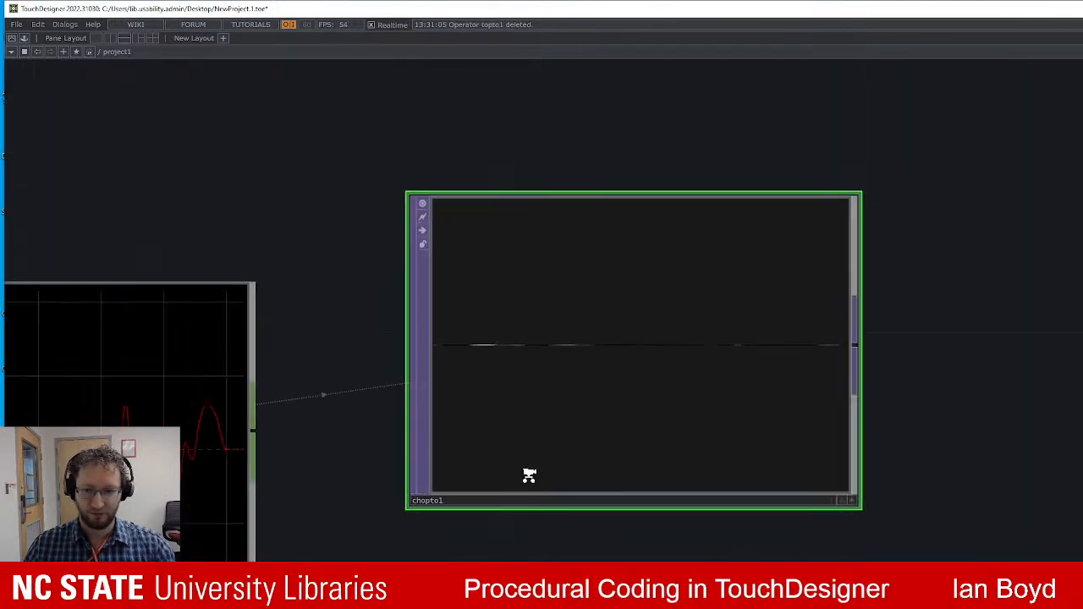
{"action": "left_click_drag", "start_coordinate": [533, 544], "coordinate": [693, 565]}
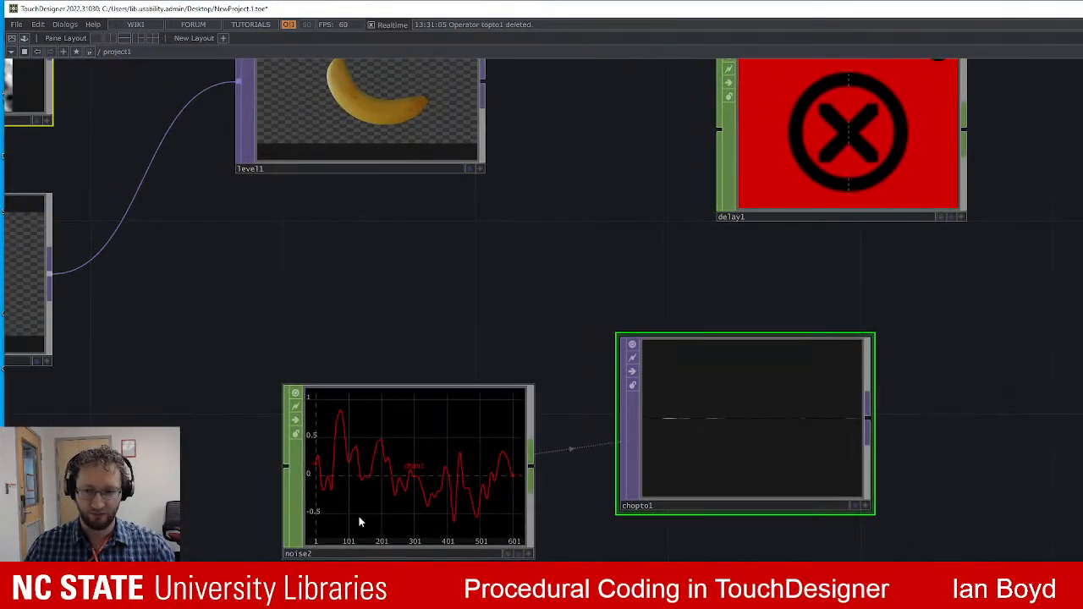
{"action": "scroll", "coordinate": [1020, 452], "scroll_direction": "up", "scroll_amount": 5}
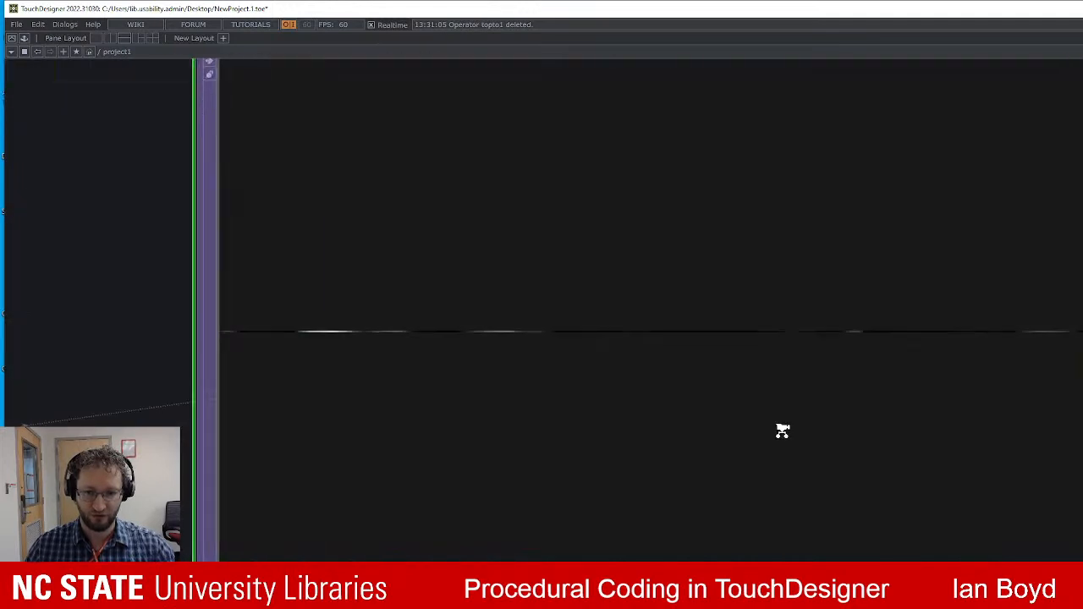
{"action": "scroll", "coordinate": [359, 343], "scroll_direction": "down", "scroll_amount": 5}
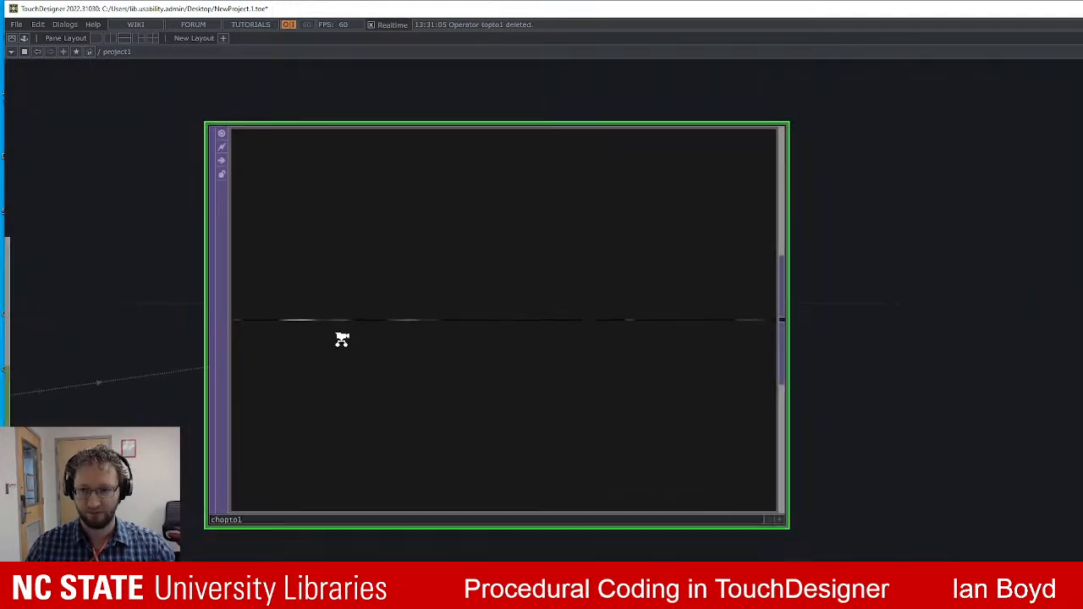
{"action": "left_click_drag", "start_coordinate": [235, 532], "coordinate": [698, 542]}
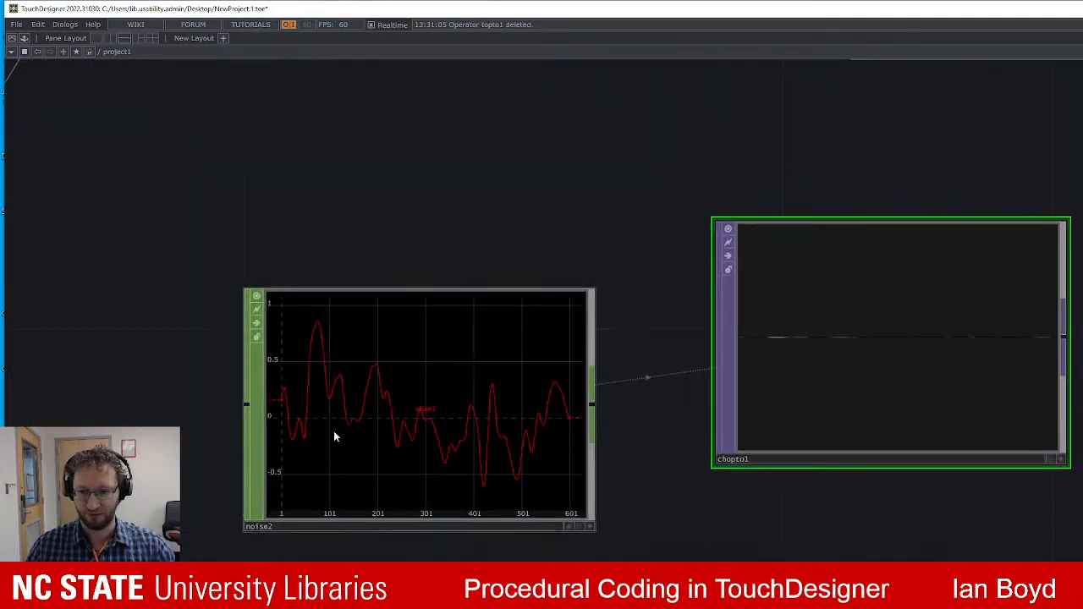
{"action": "scroll", "coordinate": [836, 363], "scroll_direction": "up", "scroll_amount": 3}
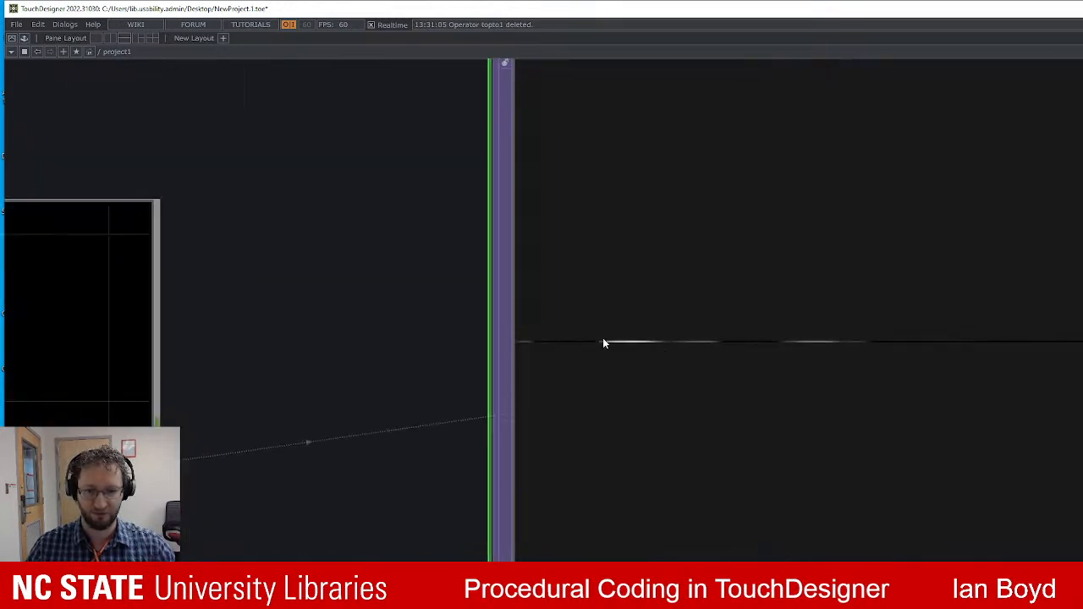
{"action": "scroll", "coordinate": [716, 532], "scroll_direction": "down", "scroll_amount": 5}
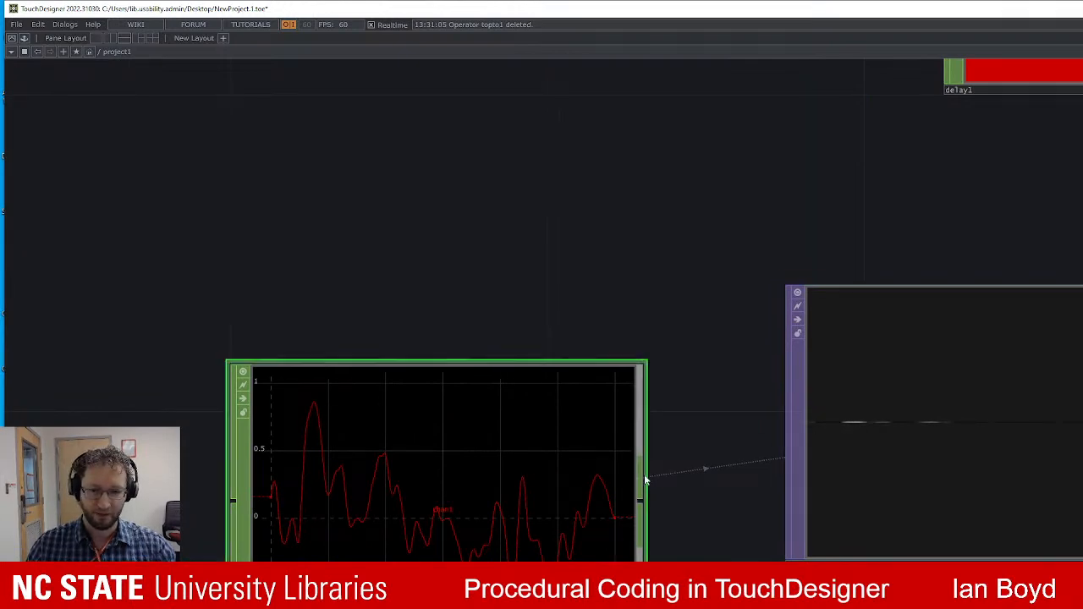
{"action": "scroll", "coordinate": [449, 467], "scroll_direction": "down", "scroll_amount": 3}
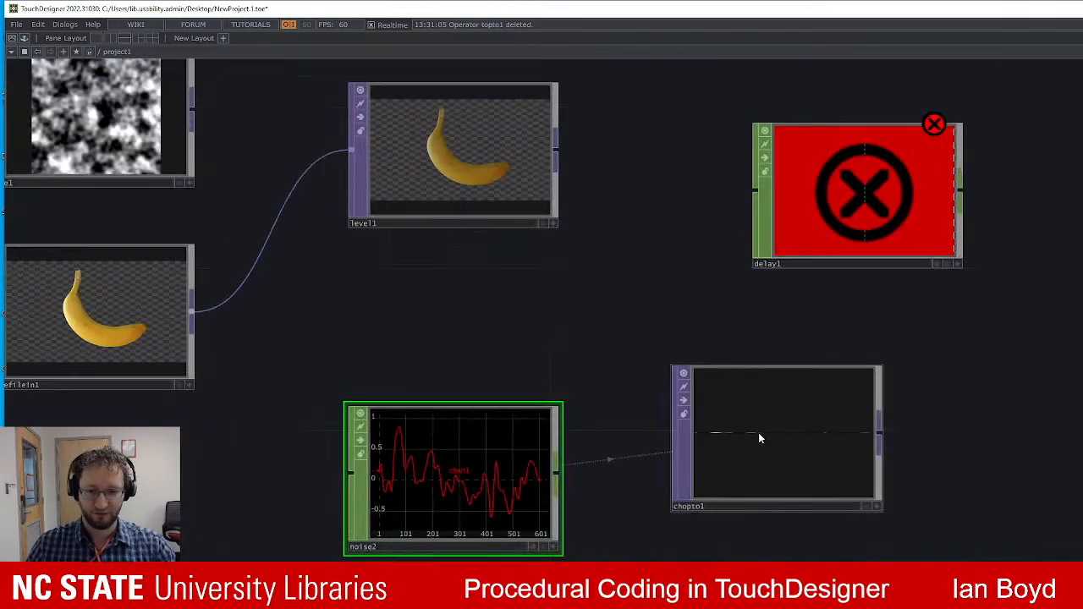
Delete the CHOP to TOP from the network.
{"action": "left_click", "coordinate": [813, 486]}
{"action": "key", "text": "Delete"}
{"action": "key", "text": "Tab"}
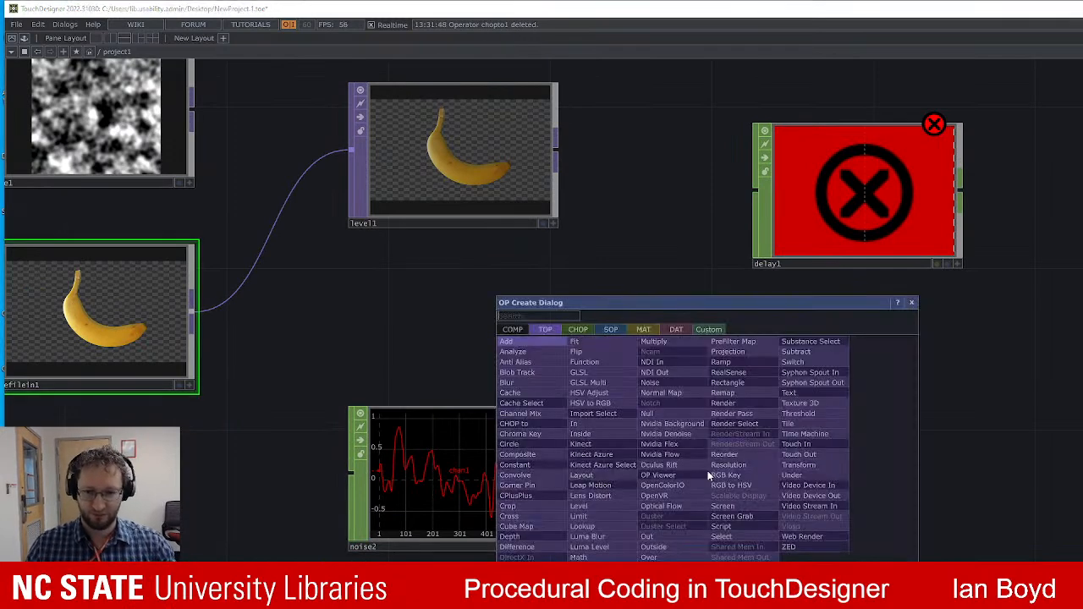
{"action": "key", "text": "Escape"}
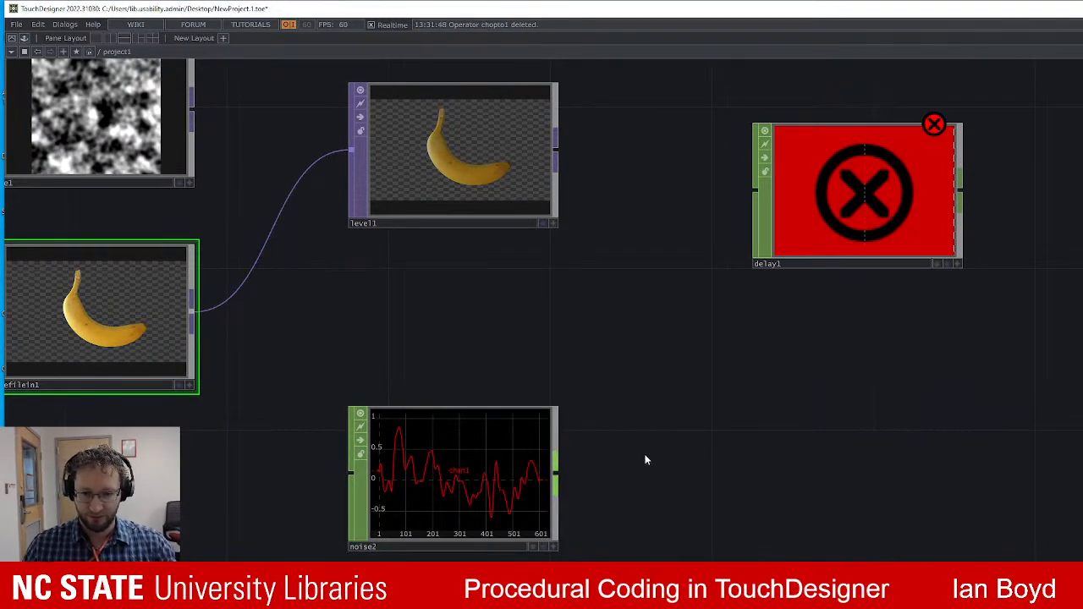
Add a Math CHOP fed by the Noise CHOP, line it up beside it, and remap its values into the positive range.
{"action": "left_click", "coordinate": [555, 476]}
{"action": "left_click", "coordinate": [623, 443]}
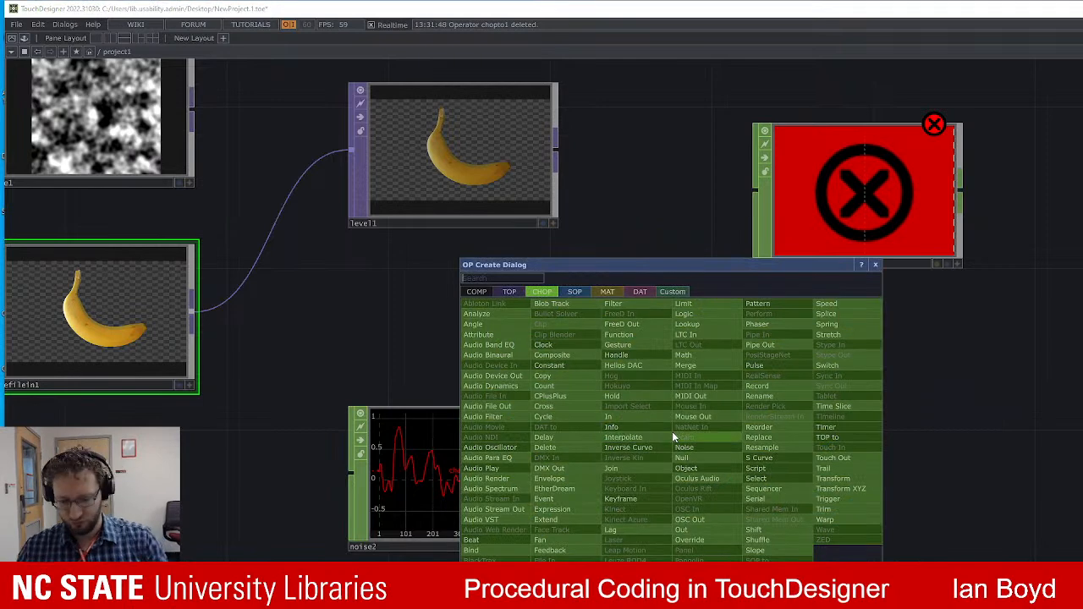
{"action": "type", "text": "math"}
{"action": "key", "text": "Return"}
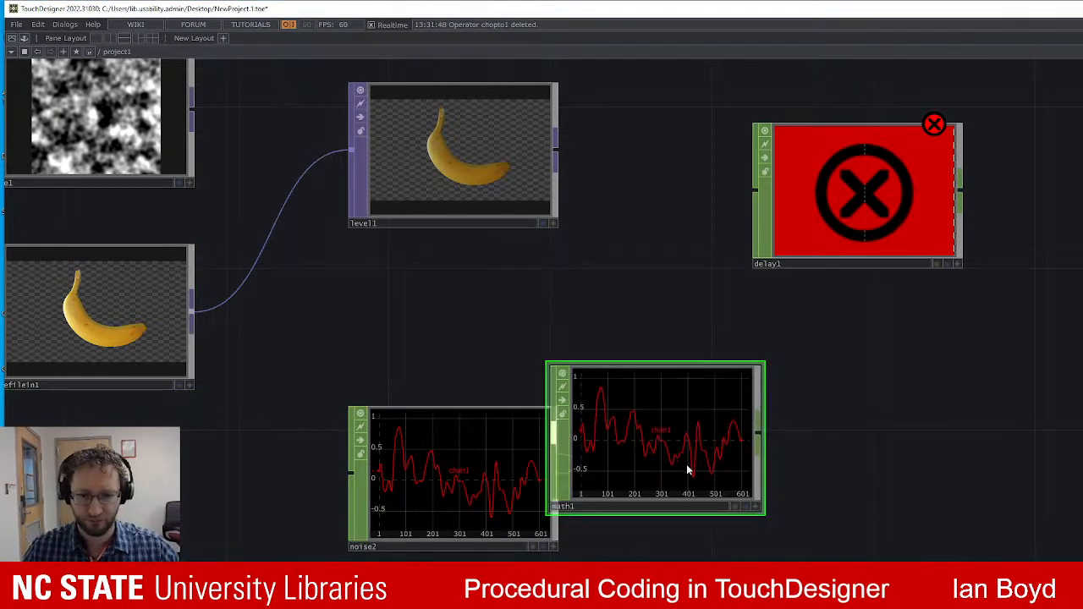
{"action": "left_click_drag", "start_coordinate": [685, 463], "coordinate": [718, 483]}
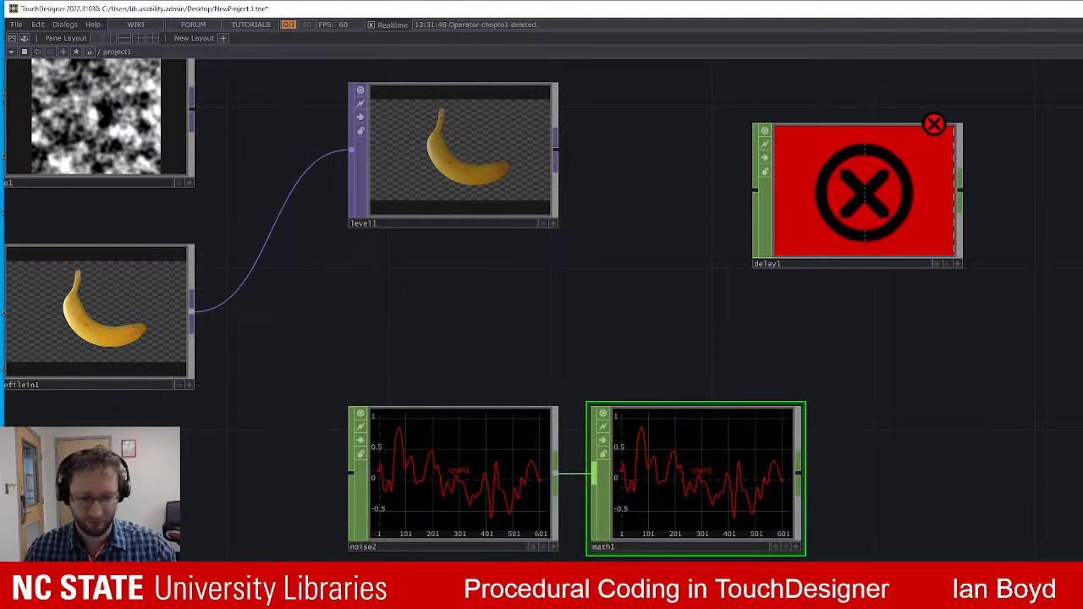
{"action": "key", "text": "Return"}
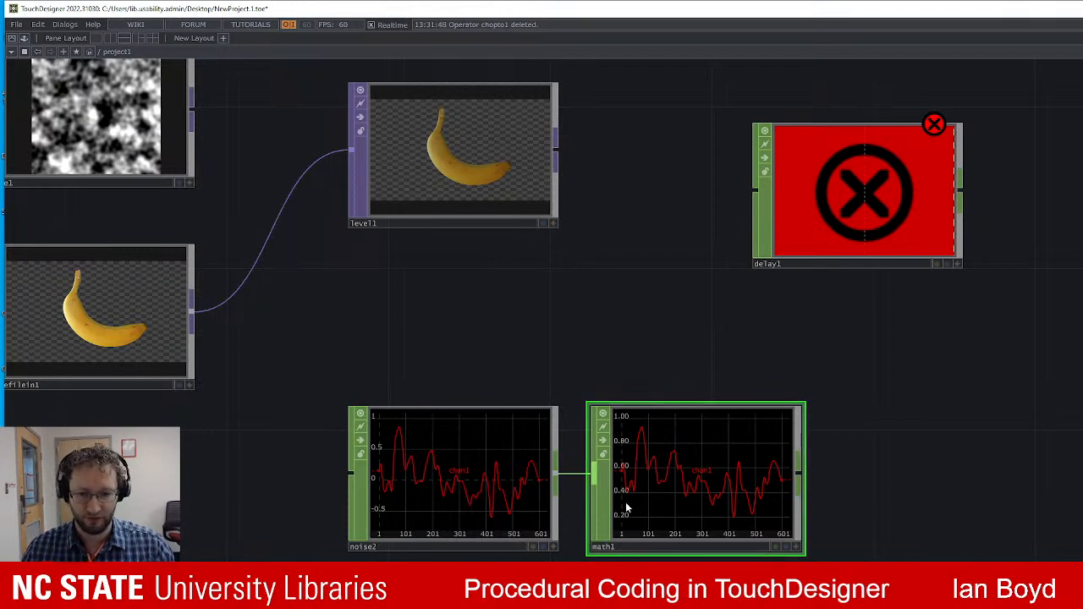
Convert math1's output to an image with a new CHOP to TOP placed beyond it.
{"action": "left_click", "coordinate": [798, 474]}
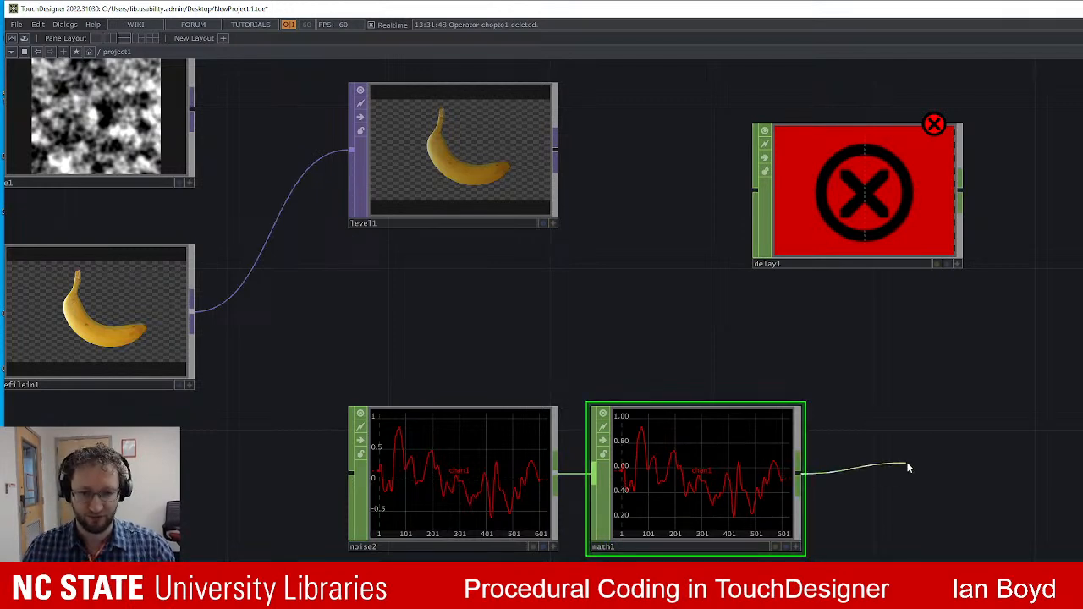
{"action": "left_click", "coordinate": [907, 462]}
{"action": "left_click", "coordinate": [755, 321]}
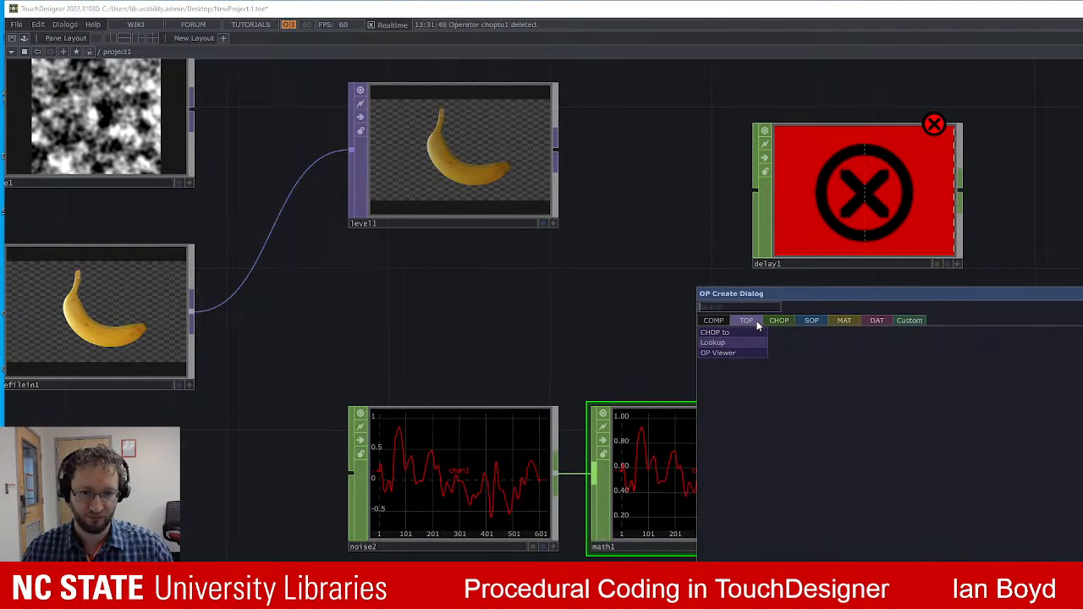
{"action": "left_click", "coordinate": [748, 334]}
{"action": "left_click", "coordinate": [1018, 517]}
Examine the CHOP to TOP's pixel line against the curves of math1 and noise2.
{"action": "left_click_drag", "start_coordinate": [1082, 436], "coordinate": [809, 325]}
{"action": "scroll", "coordinate": [731, 385], "scroll_direction": "up", "scroll_amount": 4}
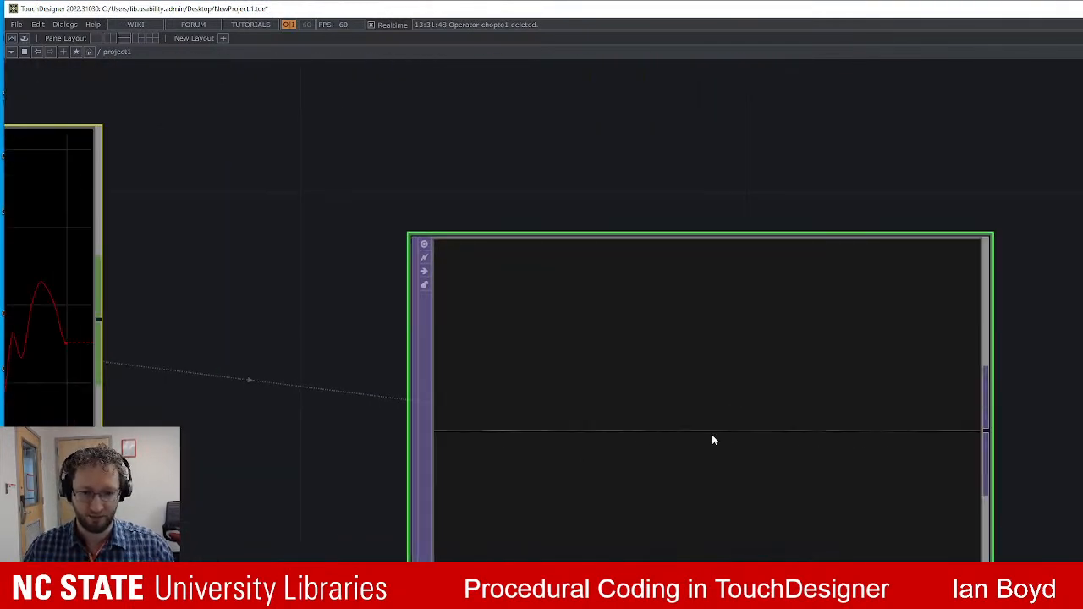
{"action": "left_click_drag", "start_coordinate": [181, 252], "coordinate": [721, 248]}
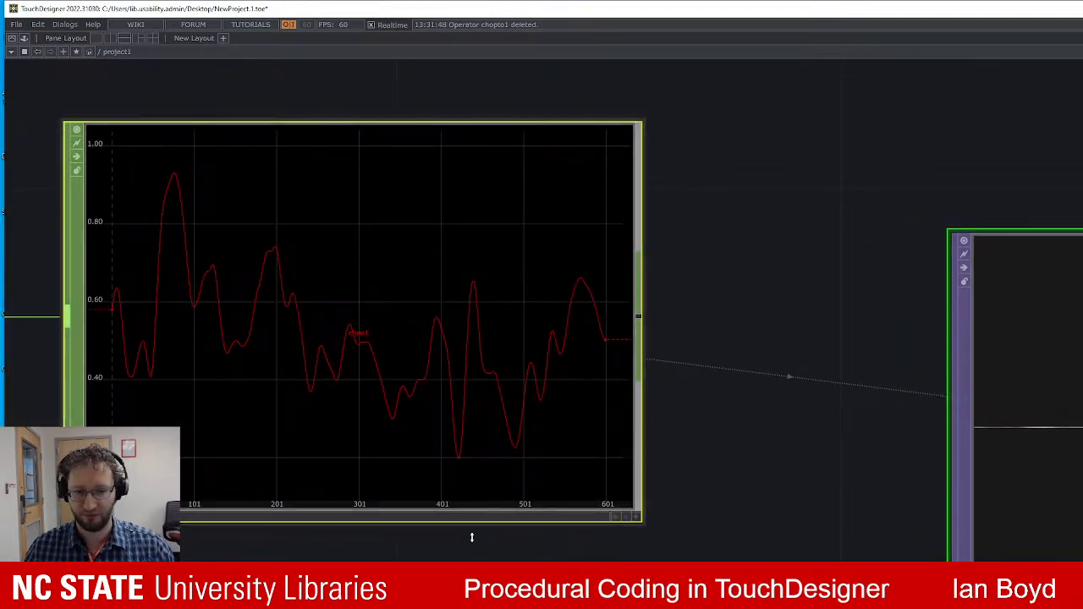
{"action": "scroll", "coordinate": [926, 506], "scroll_direction": "down", "scroll_amount": 2}
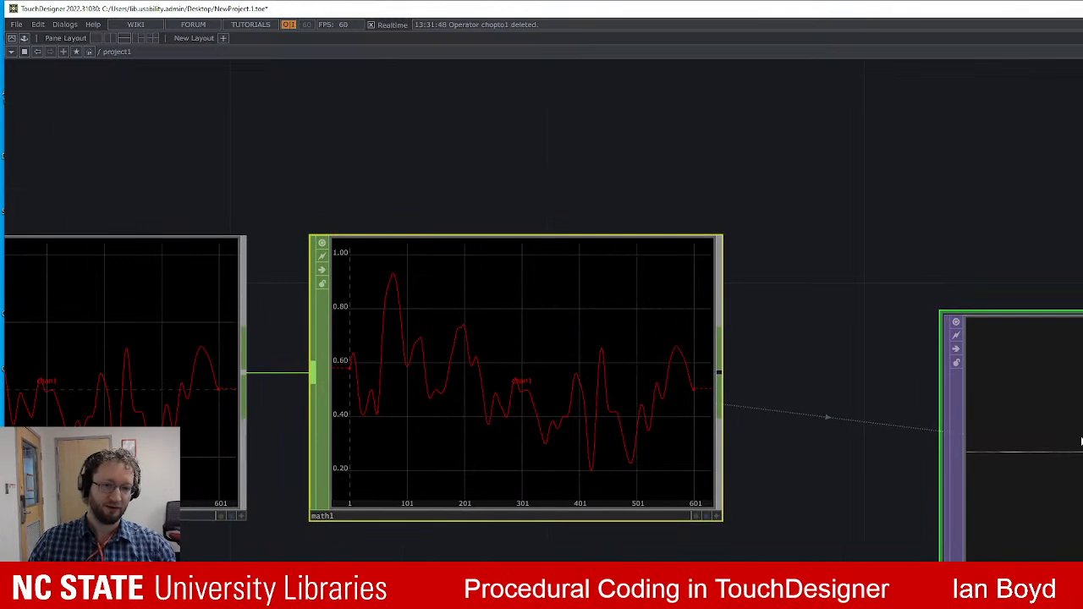
{"action": "scroll", "coordinate": [920, 350], "scroll_direction": "down", "scroll_amount": 2}
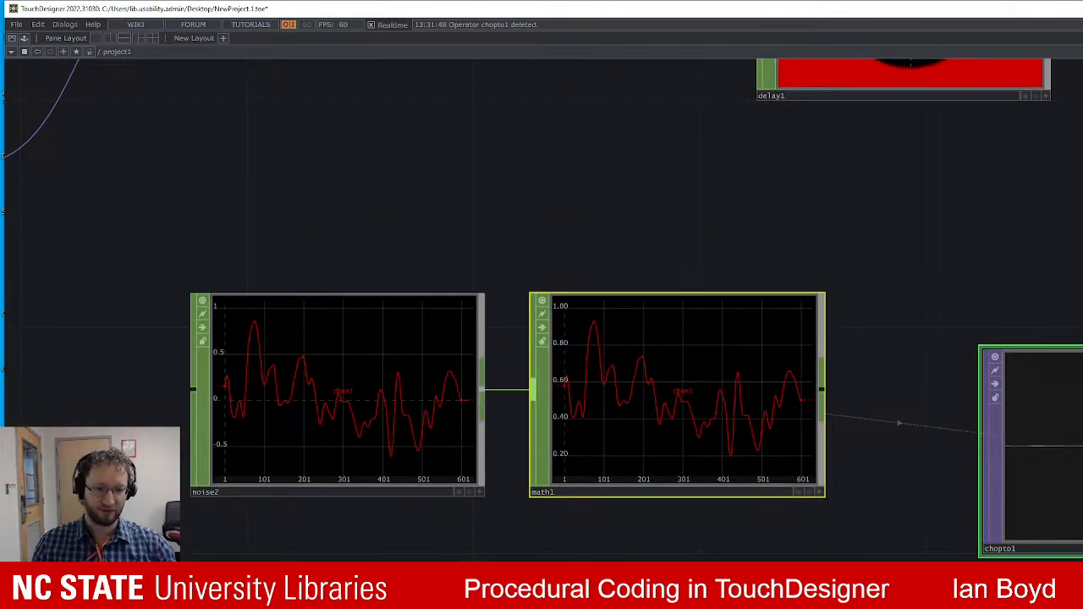
{"action": "left_click_drag", "start_coordinate": [1078, 320], "coordinate": [975, 317]}
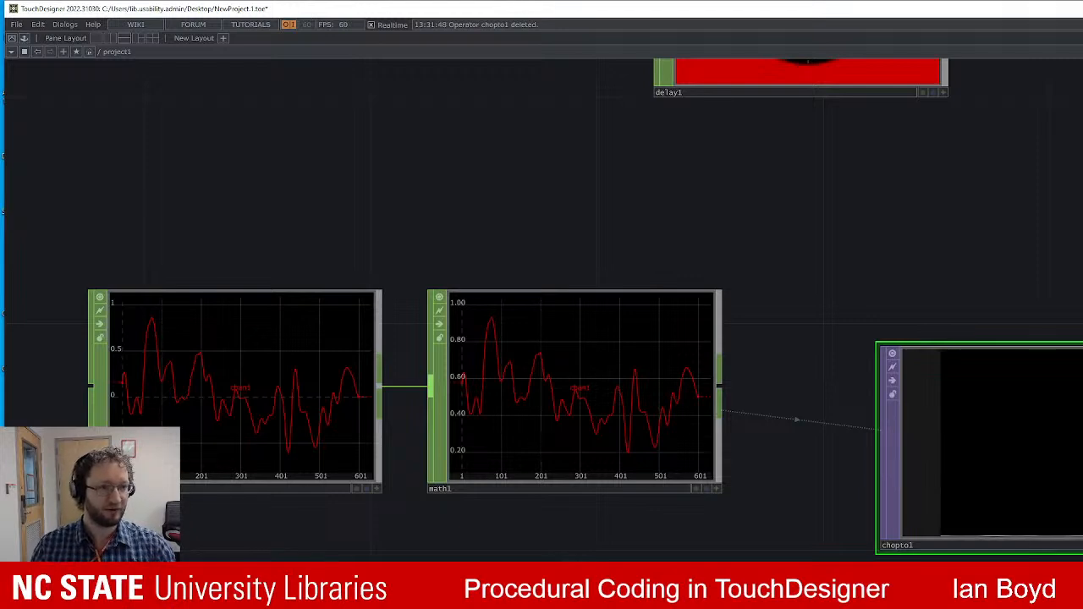
{"action": "scroll", "coordinate": [1059, 339], "scroll_direction": "down", "scroll_amount": 3}
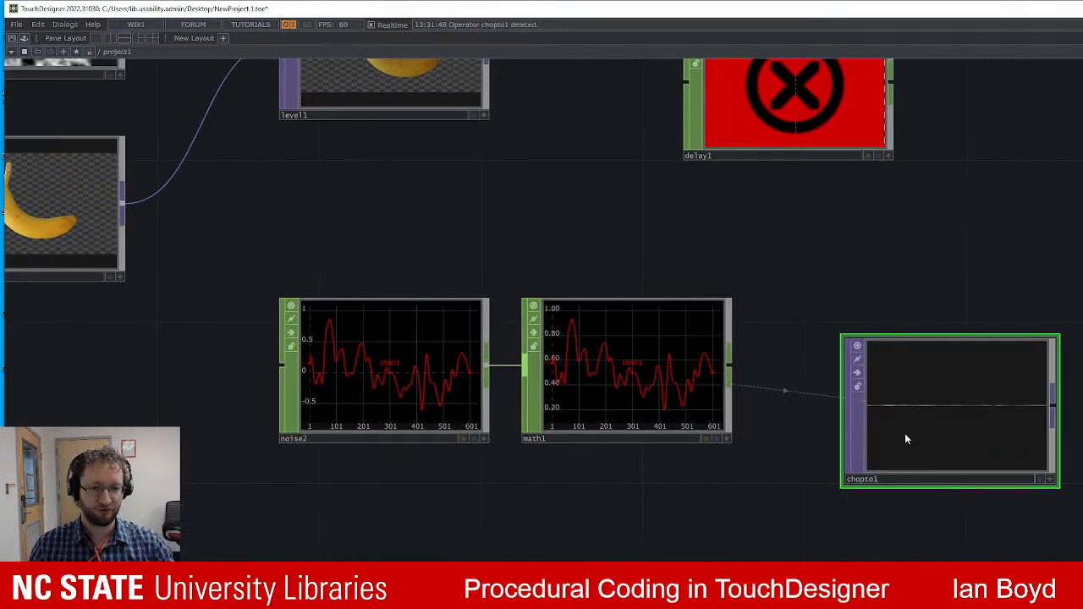
{"action": "scroll", "coordinate": [1079, 416], "scroll_direction": "down", "scroll_amount": 4}
{"action": "scroll", "coordinate": [1061, 426], "scroll_direction": "up", "scroll_amount": 2}
Move the CHOP to TOP closer to math1 and align it in one row with the noise2 and math1 operators.
{"action": "left_click_drag", "start_coordinate": [1031, 358], "coordinate": [975, 386]}
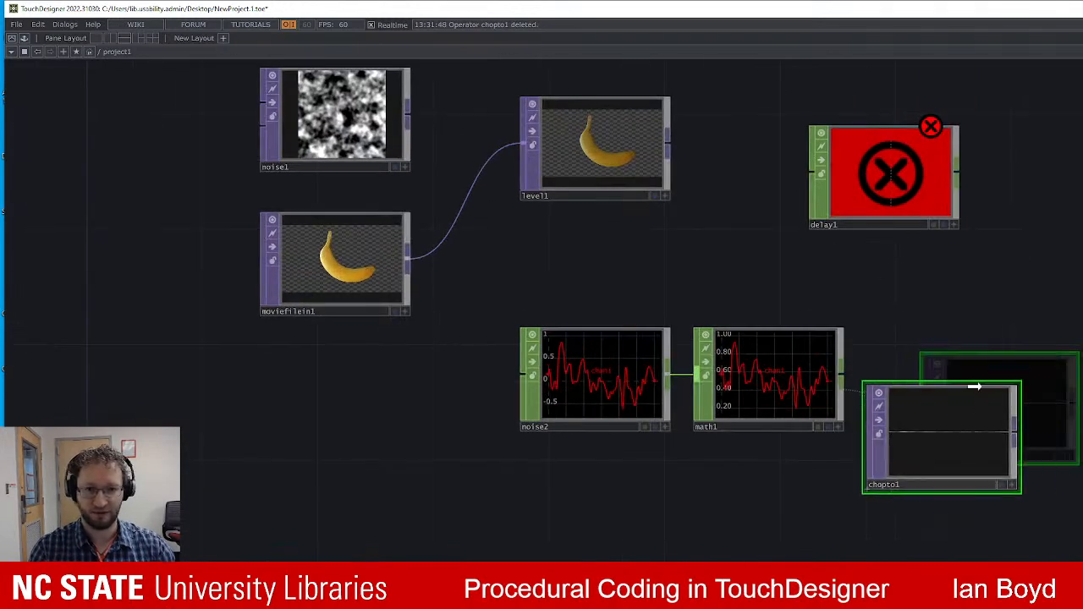
{"action": "left_click_drag", "start_coordinate": [998, 468], "coordinate": [998, 411]}
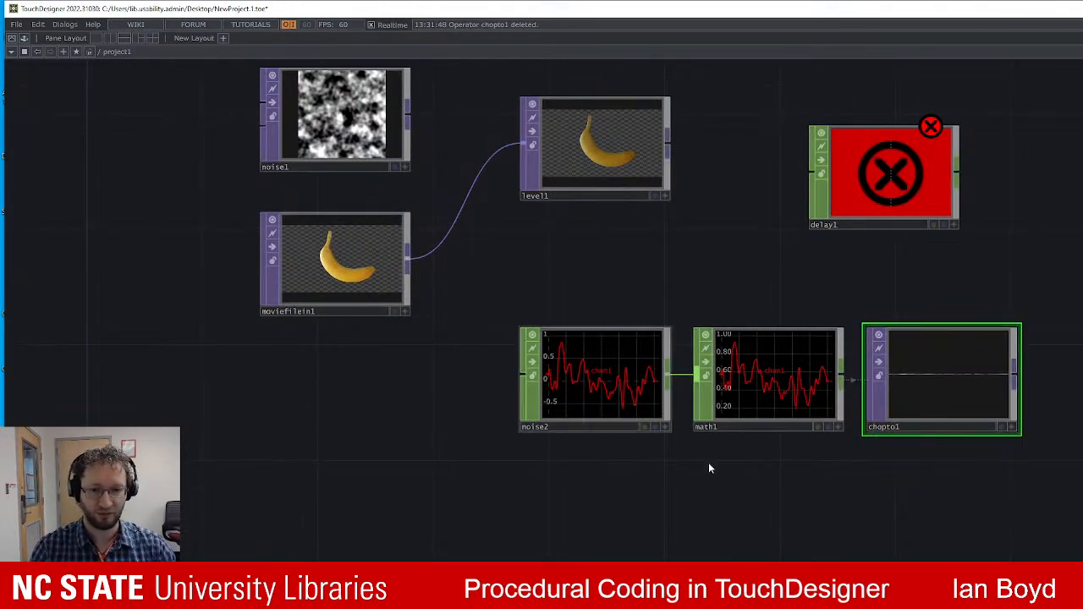
{"action": "left_click_drag", "start_coordinate": [945, 382], "coordinate": [961, 380]}
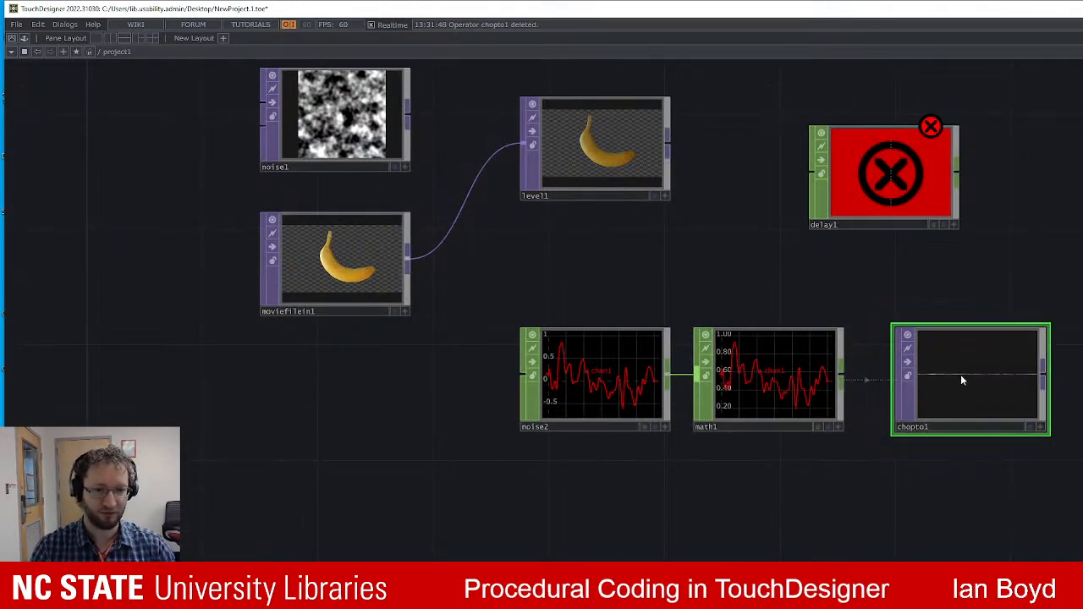
{"action": "left_click_drag", "start_coordinate": [1074, 258], "coordinate": [1063, 263]}
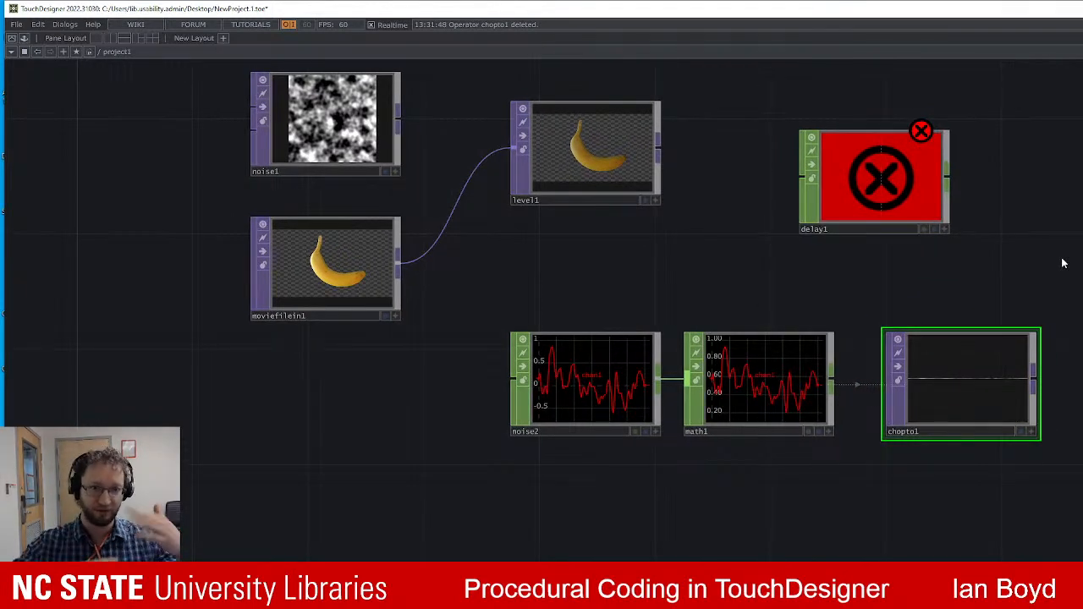
Look through the operator lists of the COMP, TOP, CHOP, SOP, MAT, DAT and Custom families in the OP Create Dialog.
{"action": "scroll", "coordinate": [944, 431], "scroll_direction": "down", "scroll_amount": 2}
{"action": "scroll", "coordinate": [1036, 392], "scroll_direction": "up", "scroll_amount": 2}
{"action": "left_click_drag", "start_coordinate": [1033, 391], "coordinate": [1038, 492]}
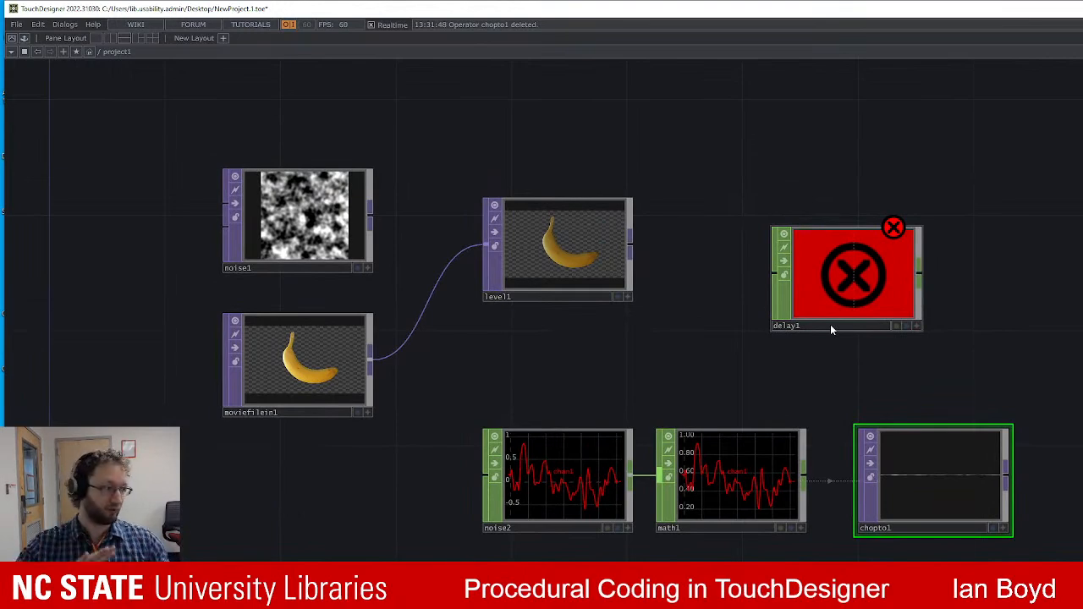
{"action": "scroll", "coordinate": [800, 408], "scroll_direction": "down", "scroll_amount": 2}
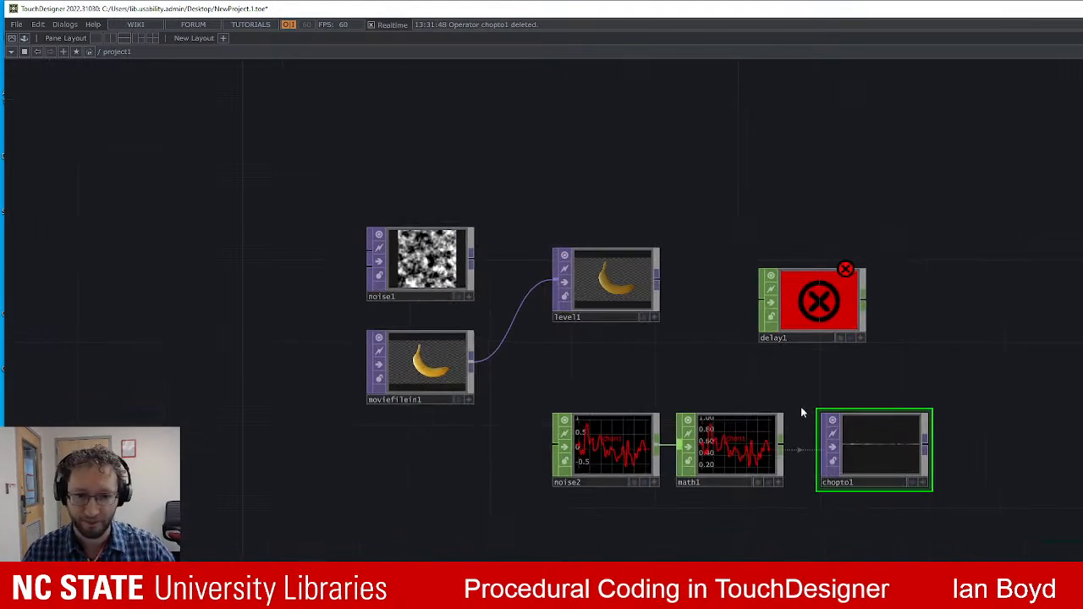
{"action": "scroll", "coordinate": [888, 360], "scroll_direction": "up", "scroll_amount": 2}
{"action": "key", "text": "Tab"}
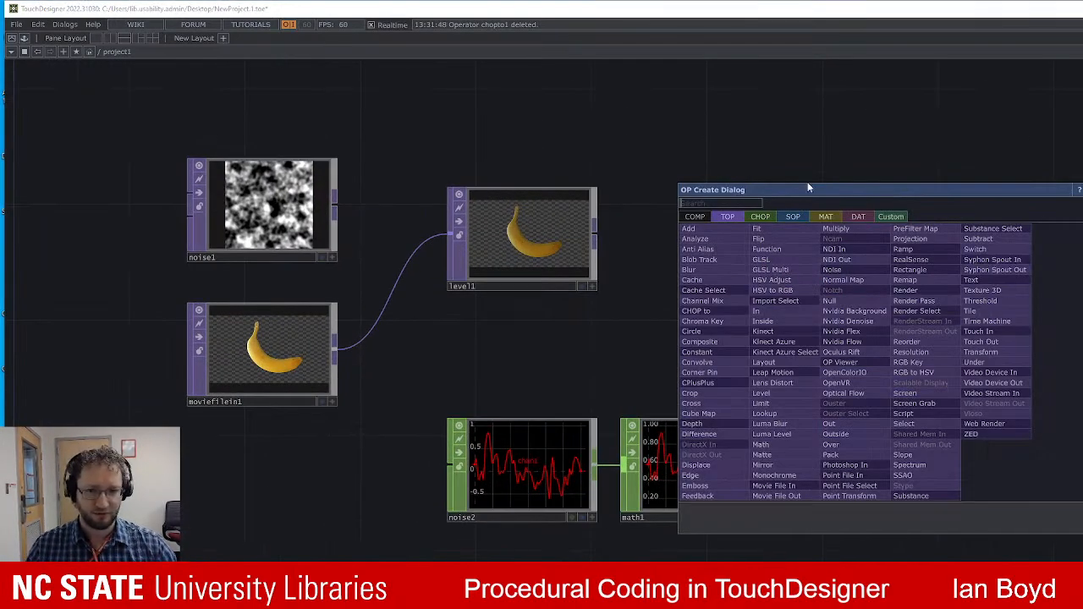
{"action": "left_click", "coordinate": [799, 218]}
{"action": "left_click", "coordinate": [772, 217]}
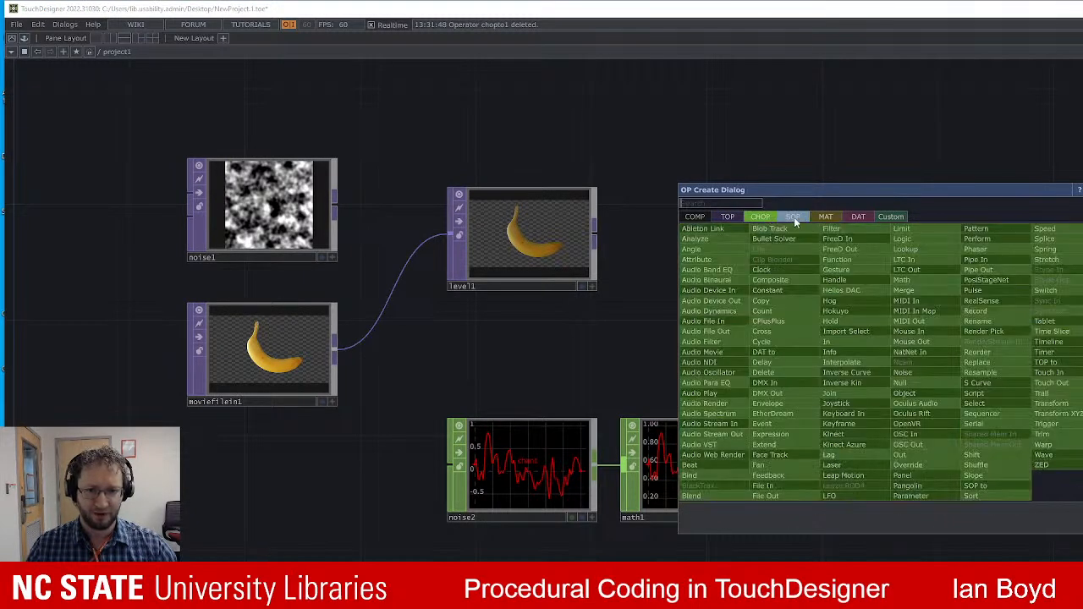
{"action": "left_click", "coordinate": [833, 216]}
{"action": "left_click", "coordinate": [889, 217]}
{"action": "left_click", "coordinate": [858, 217]}
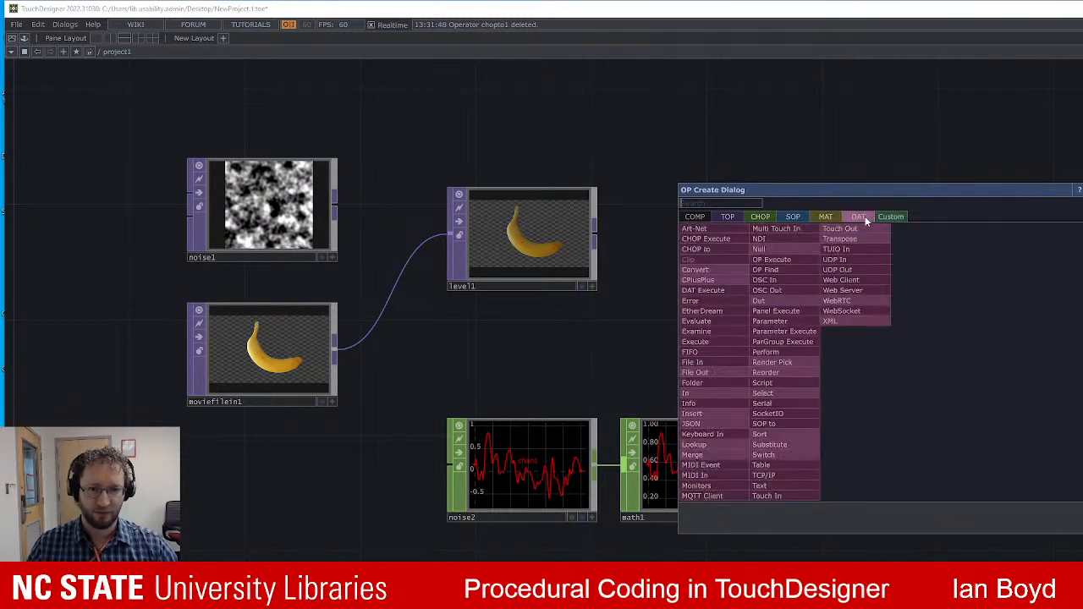
{"action": "left_click", "coordinate": [816, 218]}
{"action": "left_click", "coordinate": [800, 218]}
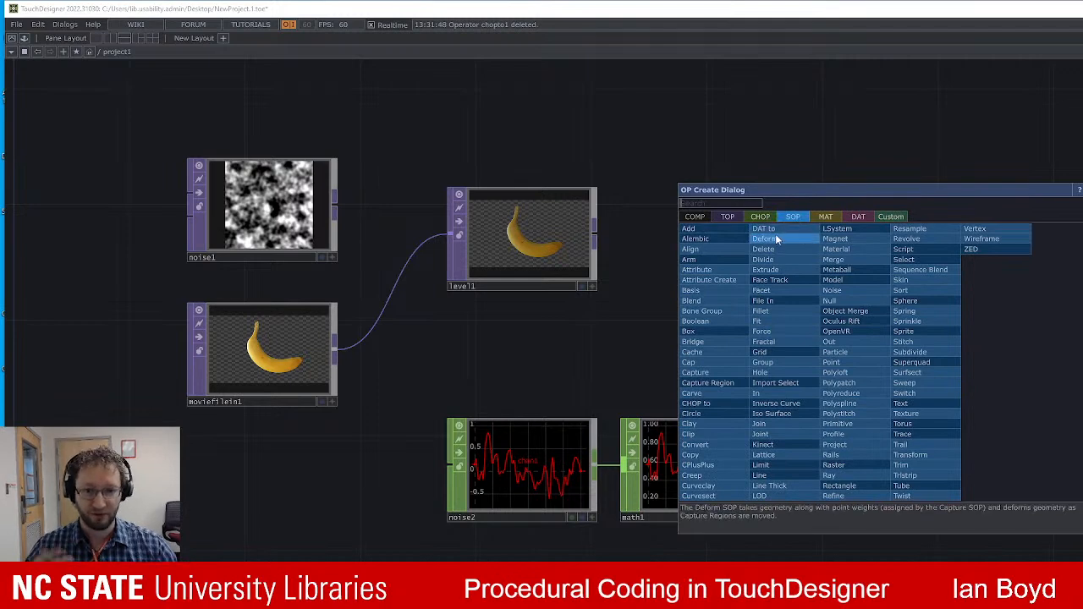
{"action": "left_click", "coordinate": [760, 218]}
{"action": "left_click", "coordinate": [727, 220]}
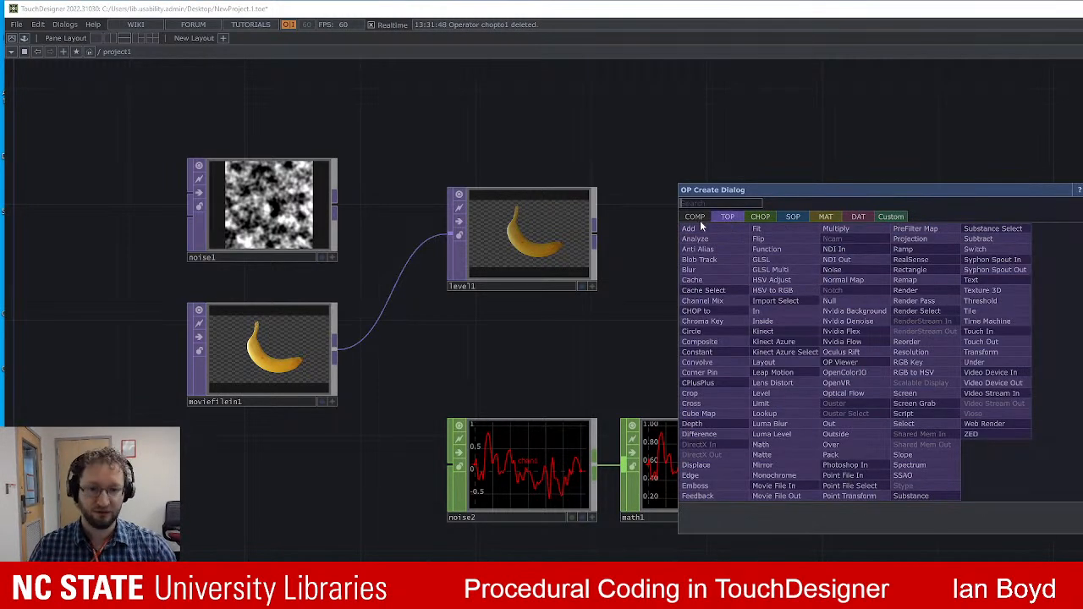
{"action": "left_click", "coordinate": [699, 220]}
{"action": "left_click", "coordinate": [725, 218]}
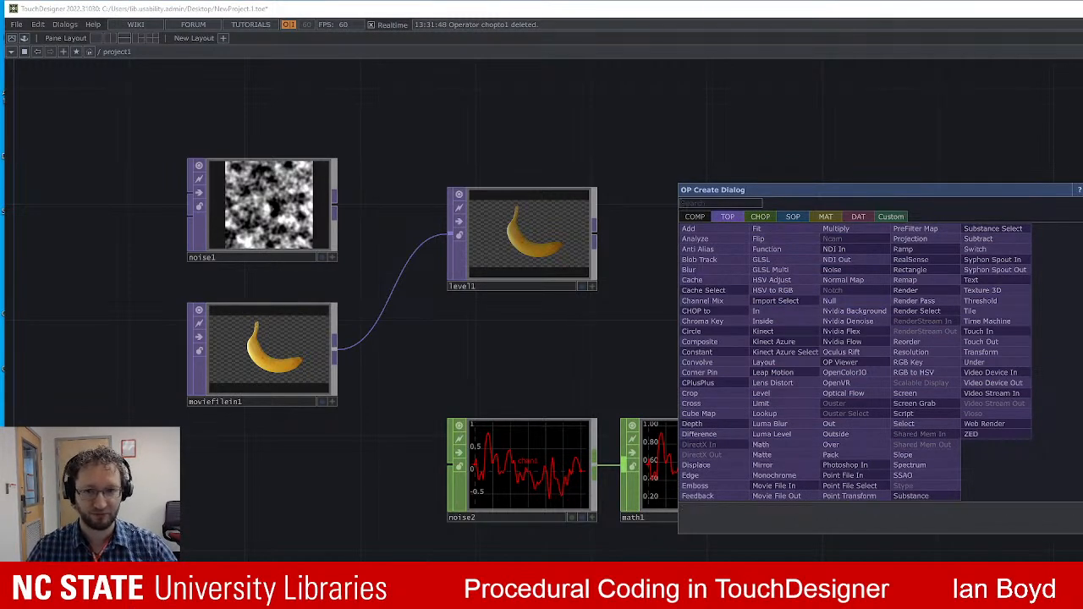
{"action": "left_click", "coordinate": [524, 323]}
Select the delay1, math1 and chopto1 operators together and delete them from the network.
{"action": "left_click_drag", "start_coordinate": [525, 323], "coordinate": [1007, 348]}
{"action": "left_click", "coordinate": [749, 222]}
{"action": "middle_click_drag", "start_coordinate": [887, 252], "coordinate": [946, 265]}
{"action": "left_click_drag", "start_coordinate": [893, 399], "coordinate": [852, 395]}
{"action": "middle_click_drag", "start_coordinate": [945, 514], "coordinate": [927, 500]}
{"action": "left_click_drag", "start_coordinate": [1002, 460], "coordinate": [834, 443]}
{"action": "right_click_drag", "start_coordinate": [970, 245], "coordinate": [1082, 583]}
{"action": "key", "text": "Delete"}
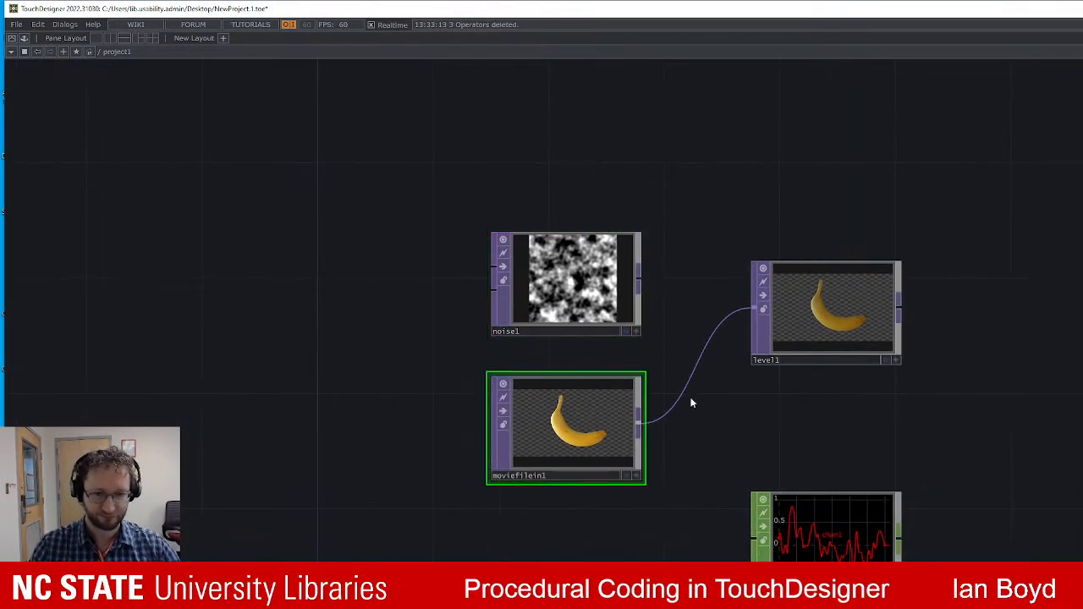
Delete the moviefilein1, noise2 and level1 operators, keeping only the noise1 TOP.
{"action": "left_click", "coordinate": [831, 521]}
{"action": "key", "text": "Delete"}
{"action": "key", "text": "Delete"}
{"action": "left_click", "coordinate": [776, 325]}
{"action": "key", "text": "Delete"}
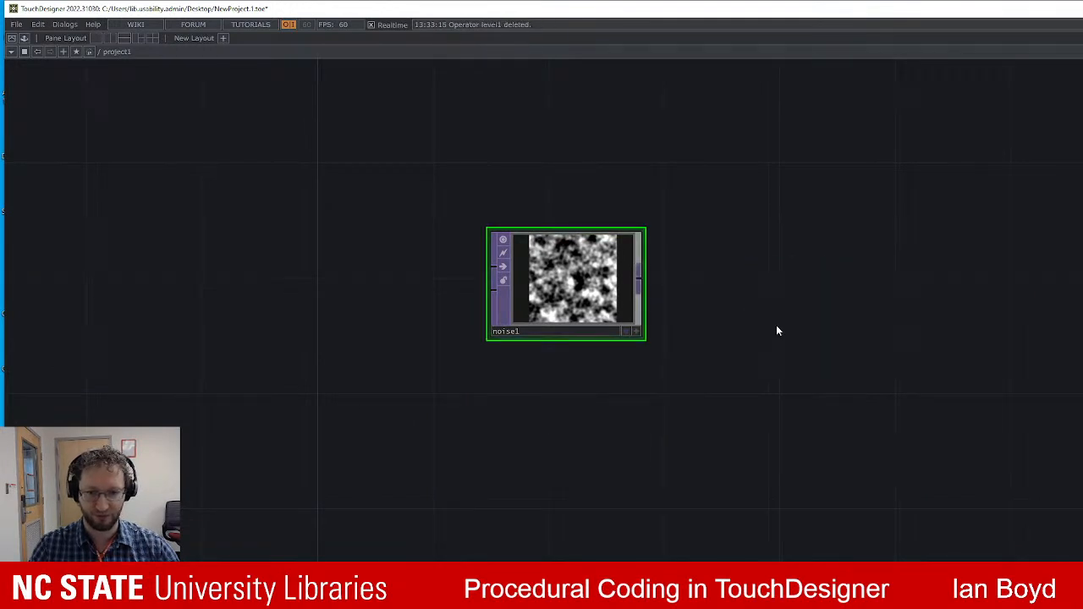
Change the noise1 TOP's resolution values until its image has a 16:9 widescreen shape.
{"action": "left_click_drag", "start_coordinate": [596, 289], "coordinate": [654, 403]}
{"action": "middle_click_drag", "start_coordinate": [756, 459], "coordinate": [759, 353]}
{"action": "left_click_drag", "start_coordinate": [759, 353], "coordinate": [810, 350]}
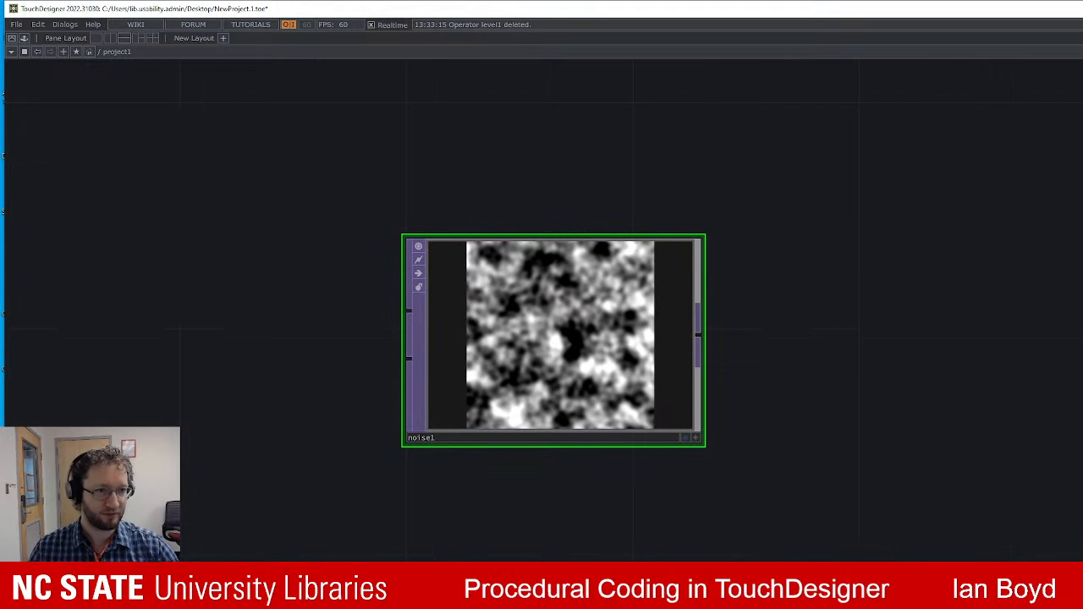
{"action": "key", "text": "Tab"}
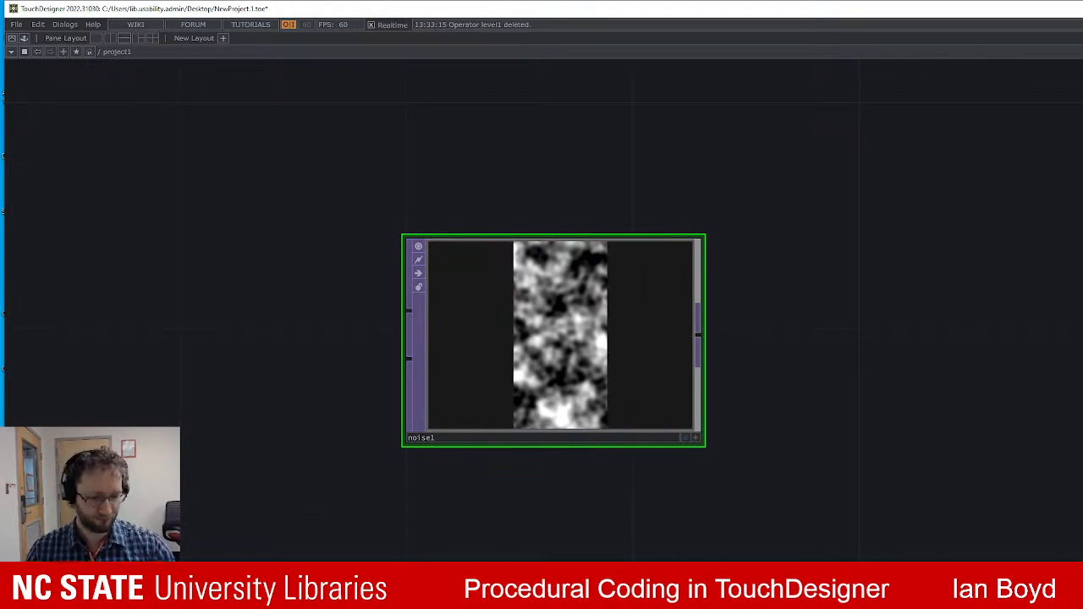
{"action": "key", "text": "Return"}
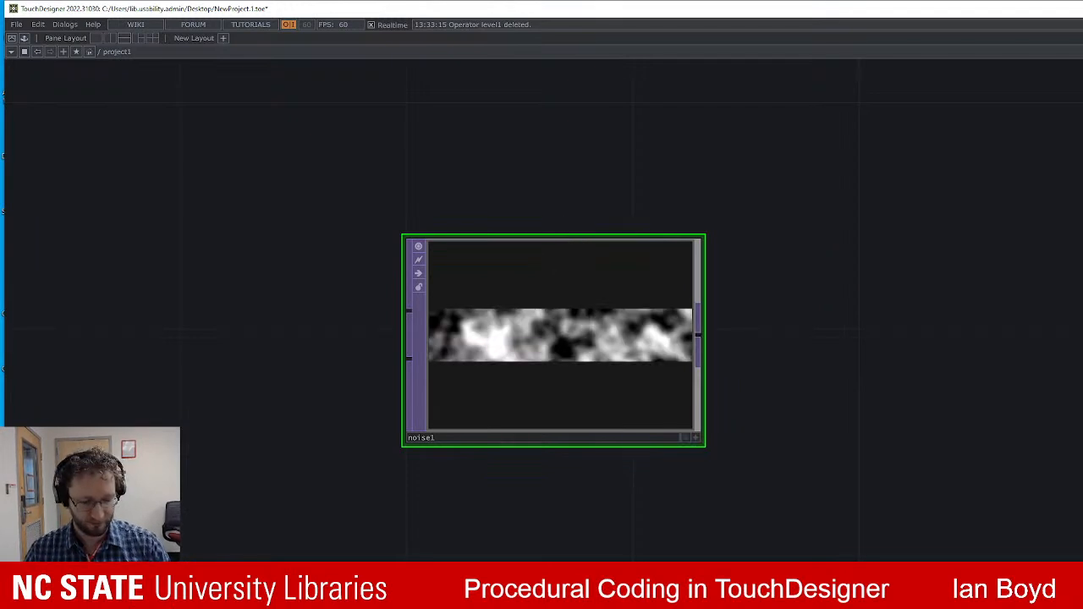
{"action": "key", "text": "Return"}
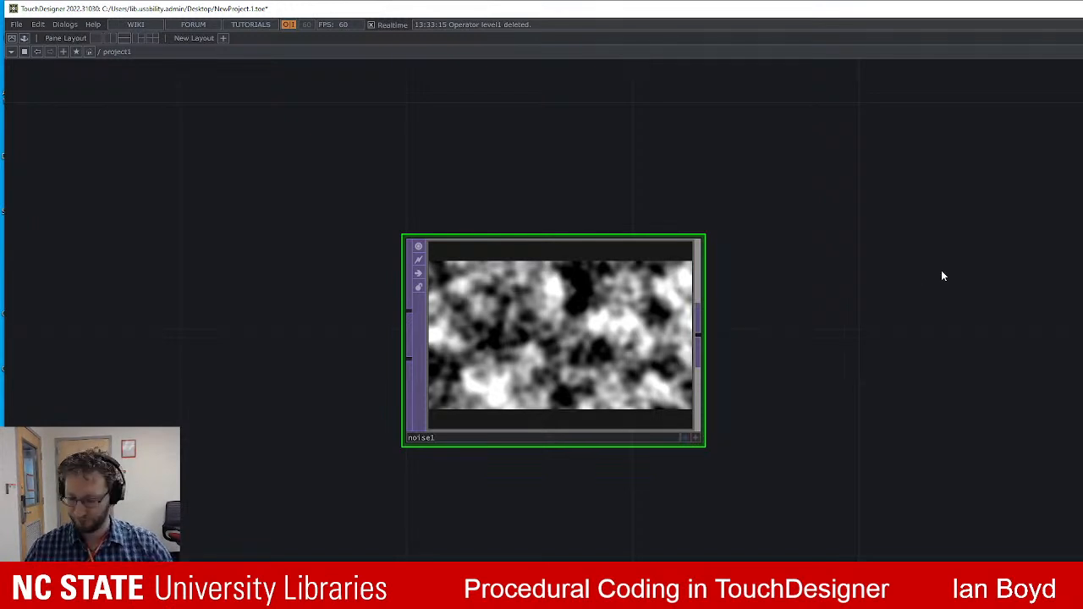
{"action": "left_click_drag", "start_coordinate": [940, 269], "coordinate": [891, 274]}
{"action": "key", "text": "Tab"}
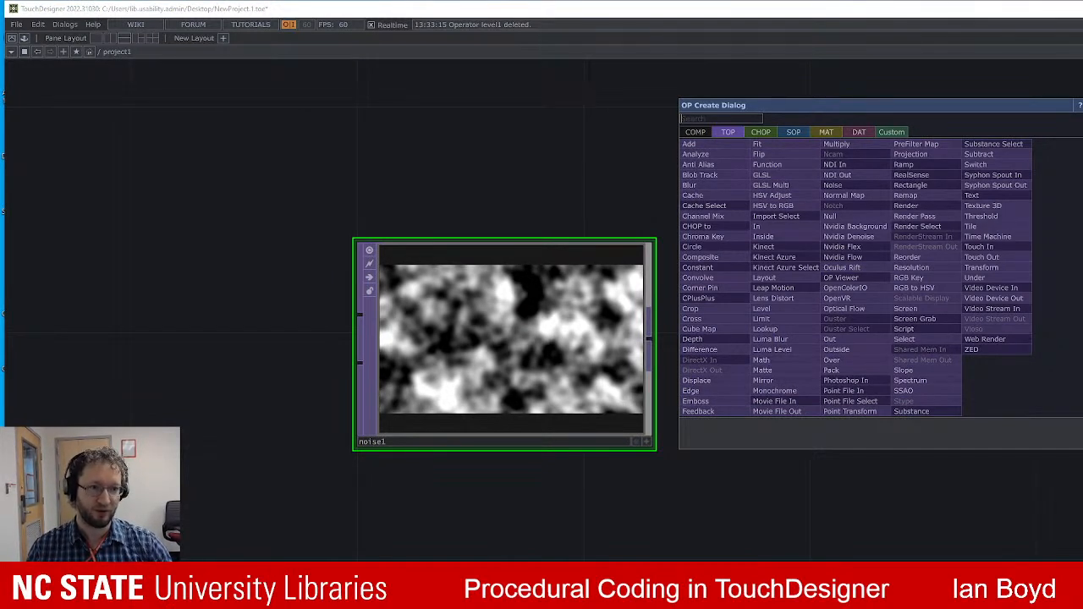
{"action": "key", "text": "Escape"}
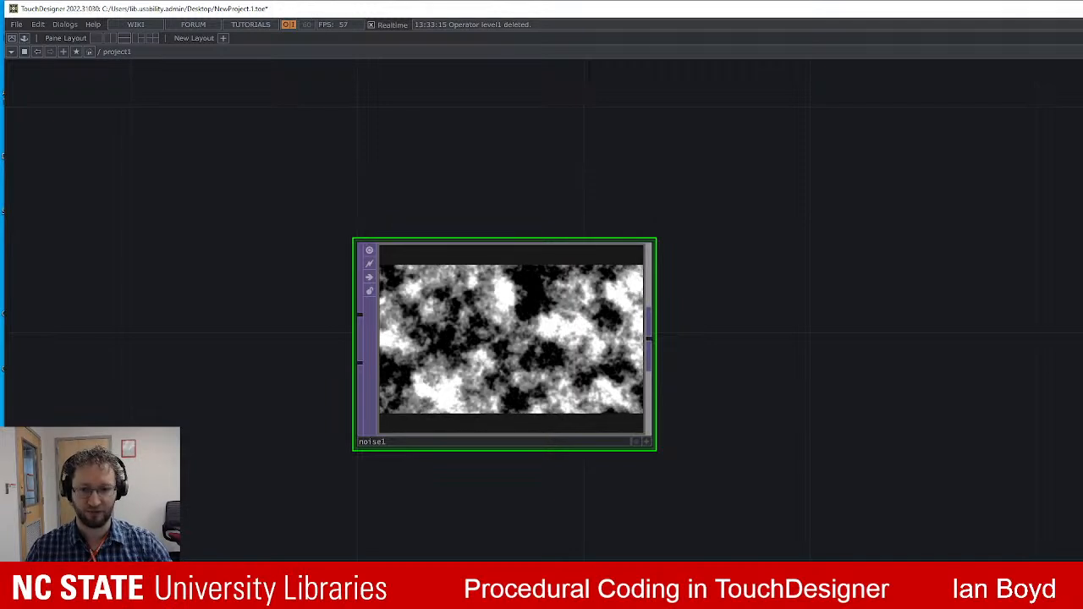
Inspect the modified noise image of noise1 up close and reset all of the operator's parameters.
{"action": "scroll", "coordinate": [538, 368], "scroll_direction": "up", "scroll_amount": 5}
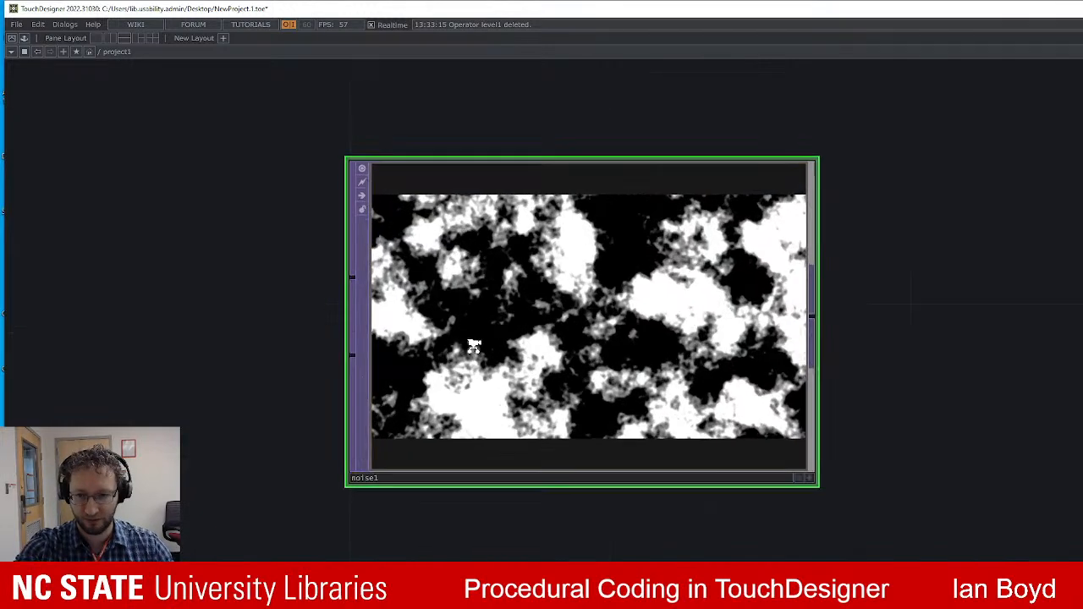
{"action": "scroll", "coordinate": [538, 368], "scroll_direction": "up", "scroll_amount": 1}
{"action": "scroll", "coordinate": [810, 338], "scroll_direction": "down", "scroll_amount": 3}
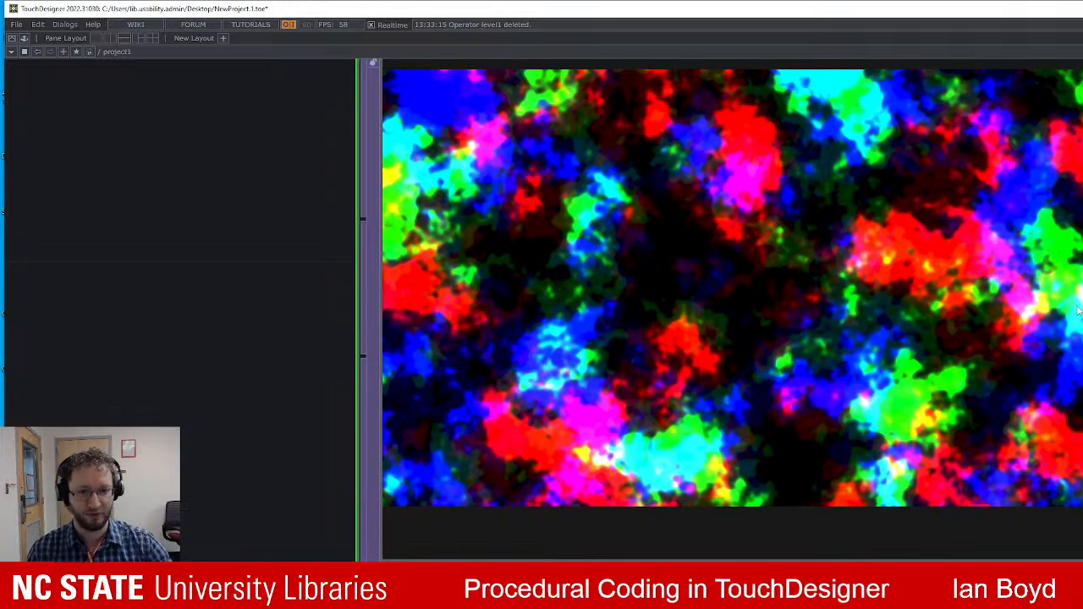
{"action": "scroll", "coordinate": [1054, 361], "scroll_direction": "down", "scroll_amount": 5}
{"action": "left_click_drag", "start_coordinate": [1054, 361], "coordinate": [958, 381]}
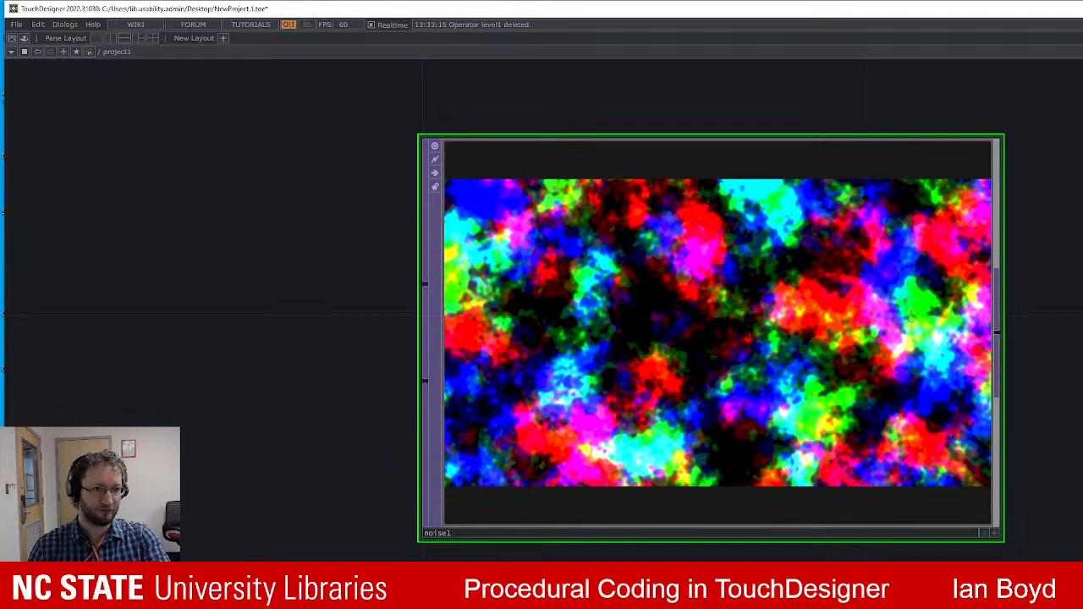
{"action": "right_click", "coordinate": [841, 201]}
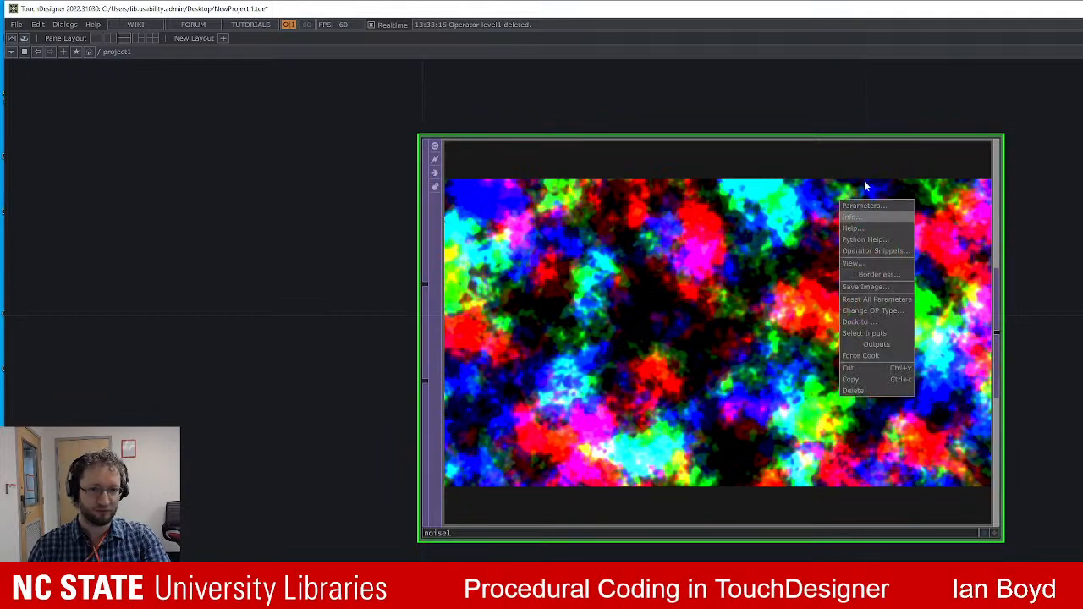
{"action": "left_click", "coordinate": [889, 299]}
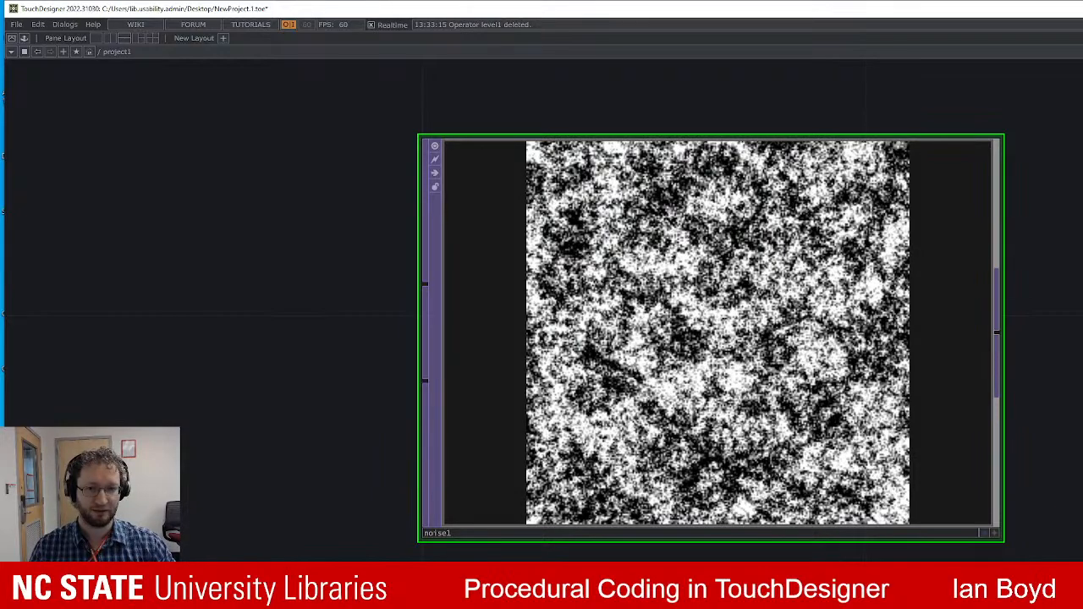
Inspect the fine-grained noise pattern of noise1 and restore the operator's default parameters again.
{"action": "scroll", "coordinate": [650, 270], "scroll_direction": "up", "scroll_amount": 4}
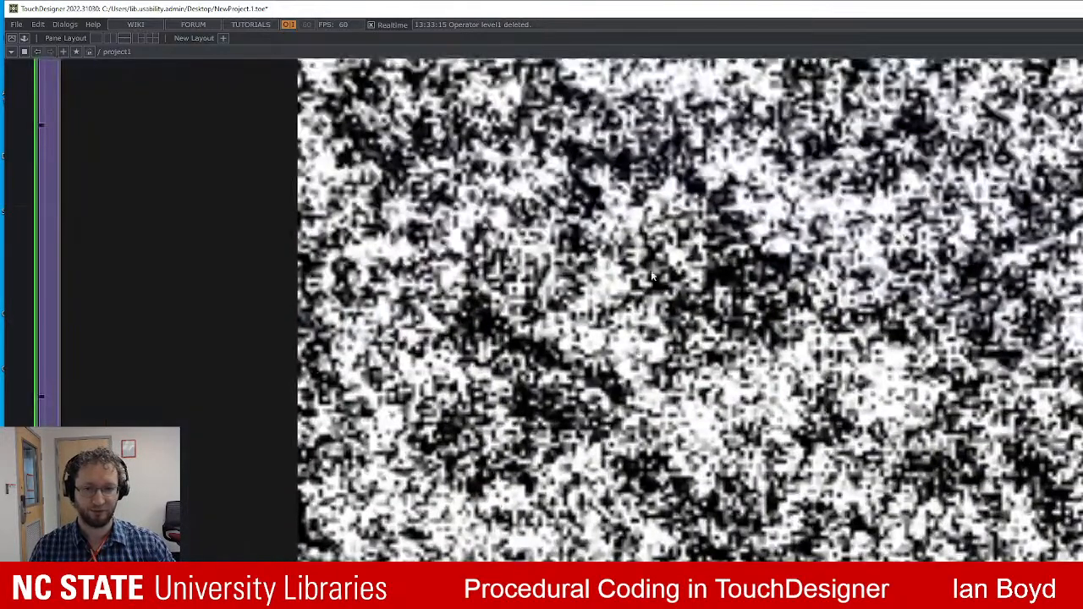
{"action": "scroll", "coordinate": [700, 349], "scroll_direction": "down", "scroll_amount": 4}
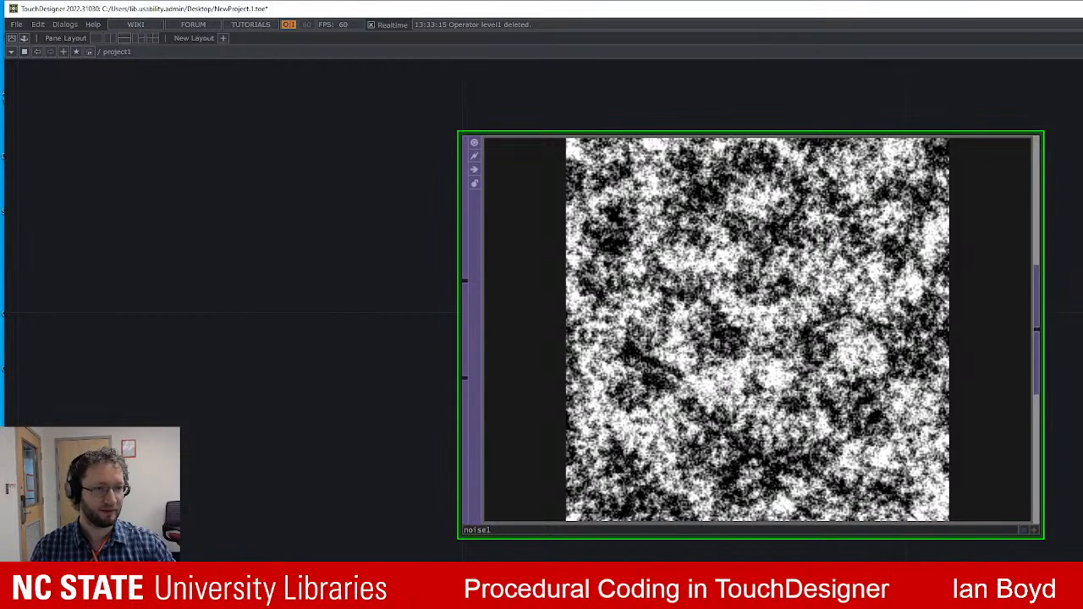
{"action": "scroll", "coordinate": [933, 323], "scroll_direction": "down", "scroll_amount": 2}
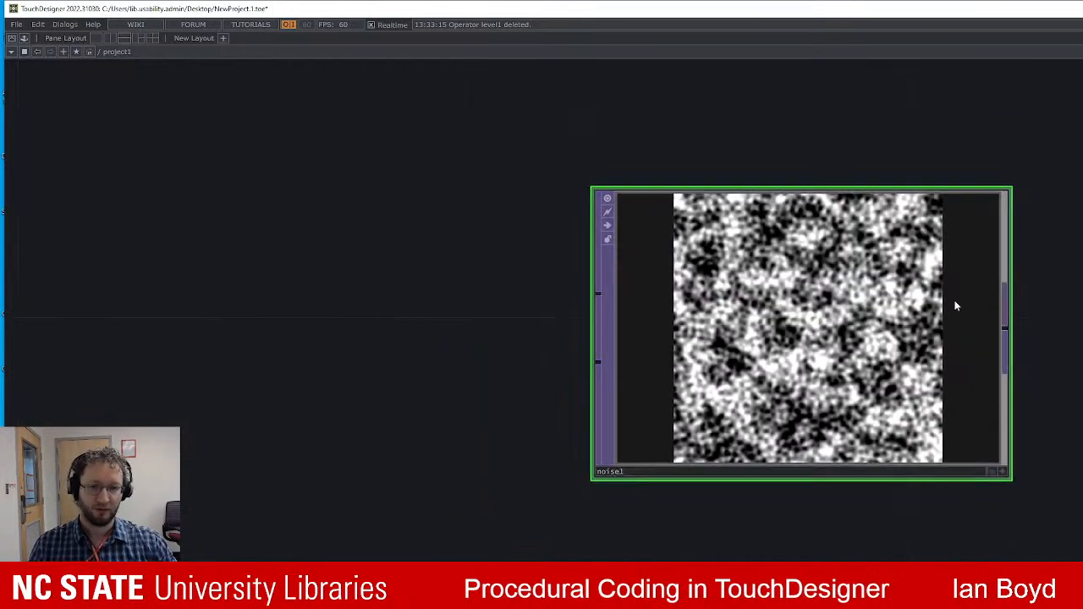
{"action": "right_click", "coordinate": [972, 230]}
{"action": "left_click", "coordinate": [1014, 269]}
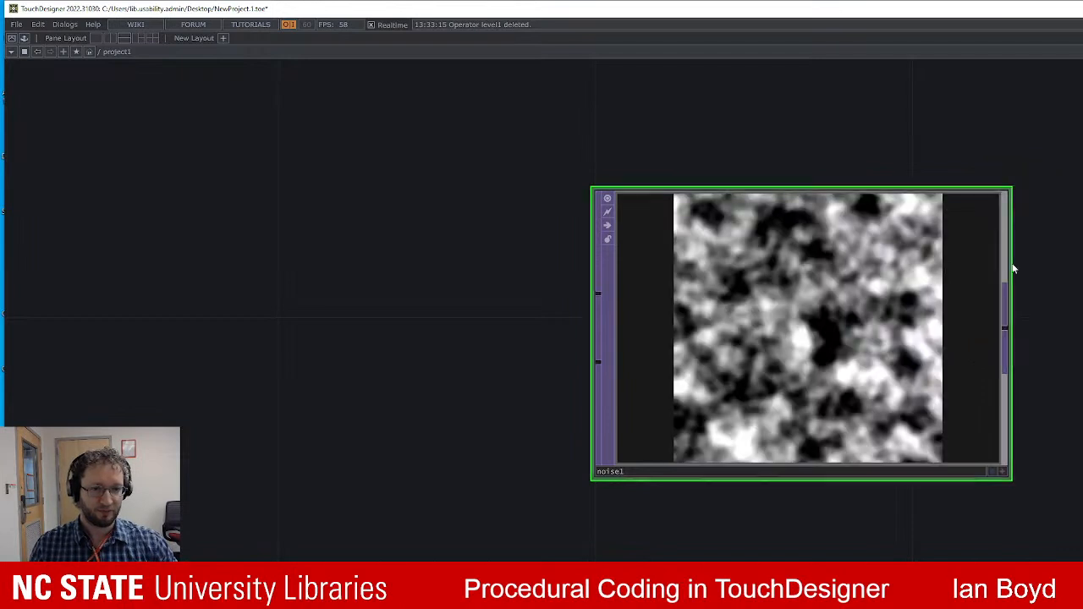
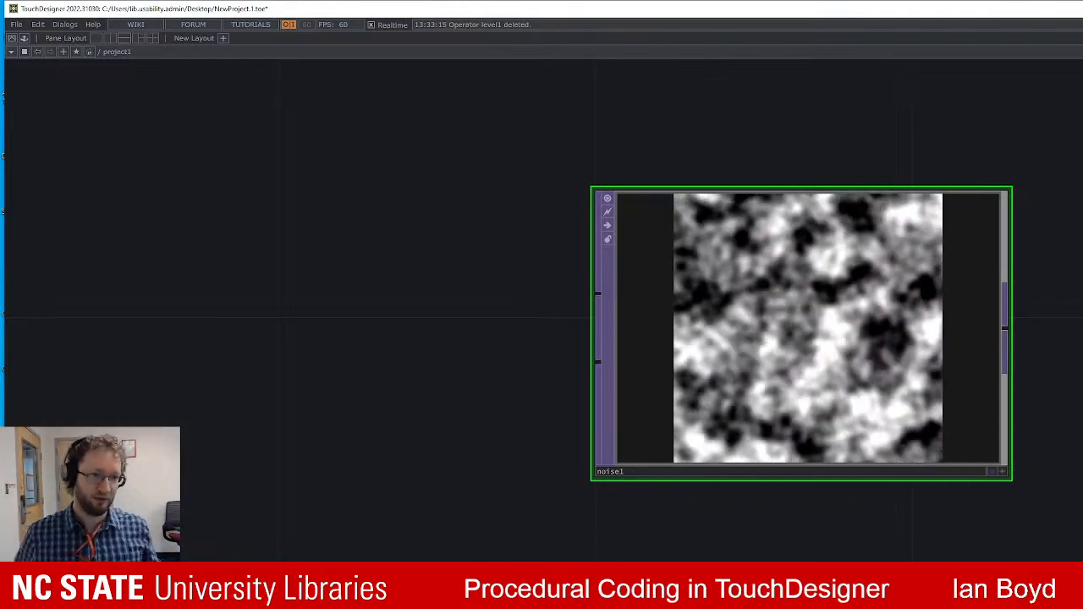
Duplicate the noise1 TOP and place the copy on its input side in the same row, with a gap between them.
{"action": "key", "text": "ctrl+c"}
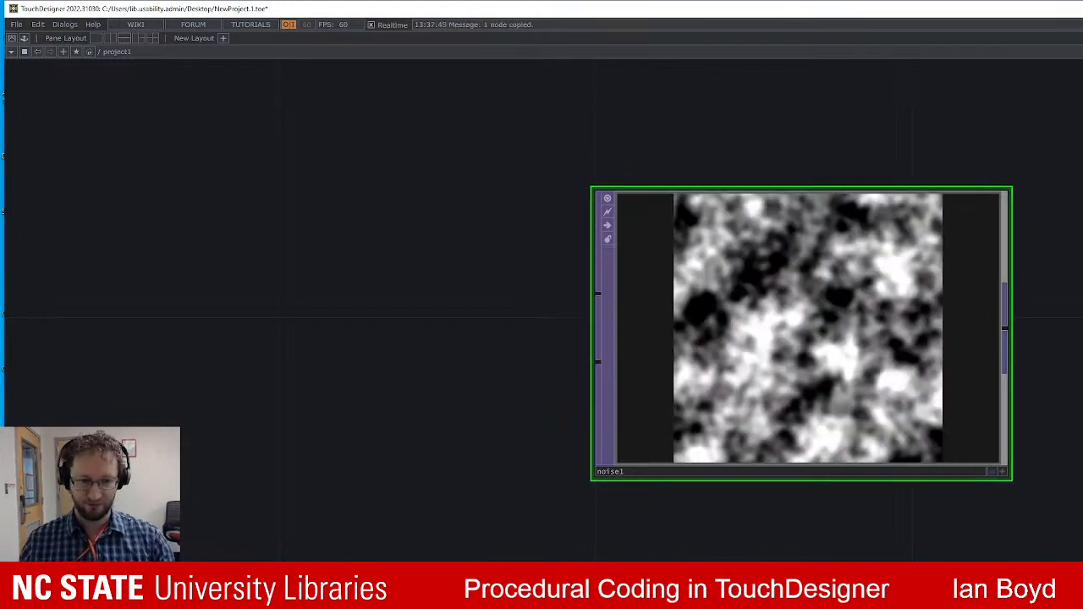
{"action": "left_click_drag", "start_coordinate": [695, 601], "coordinate": [737, 476]}
{"action": "key", "text": "ctrl+v"}
{"action": "left_click_drag", "start_coordinate": [657, 434], "coordinate": [431, 271]}
{"action": "left_click_drag", "start_coordinate": [664, 378], "coordinate": [748, 506]}
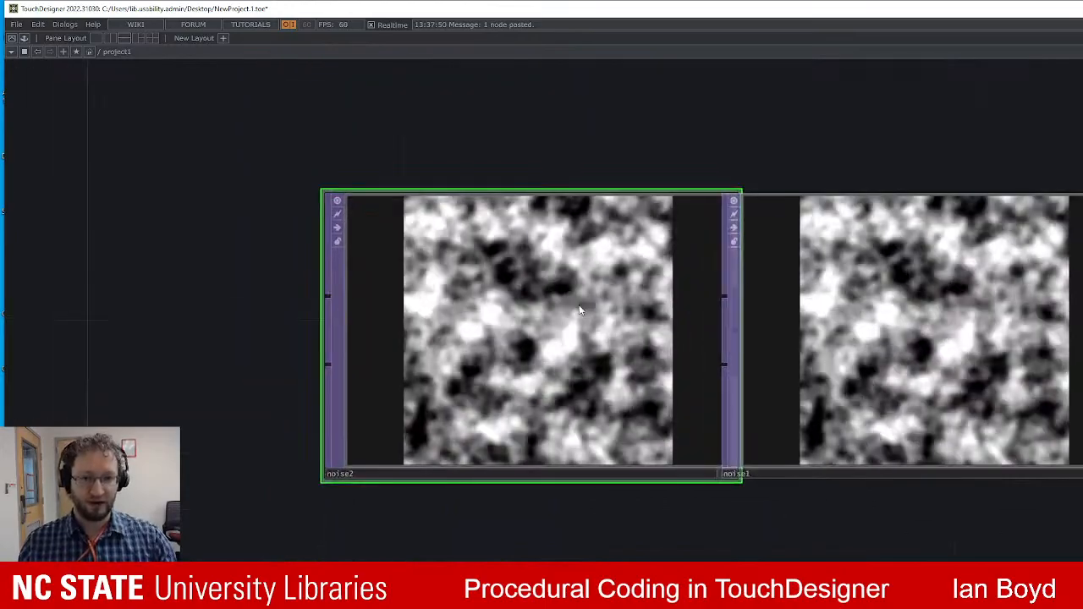
{"action": "left_click_drag", "start_coordinate": [599, 296], "coordinate": [522, 293]}
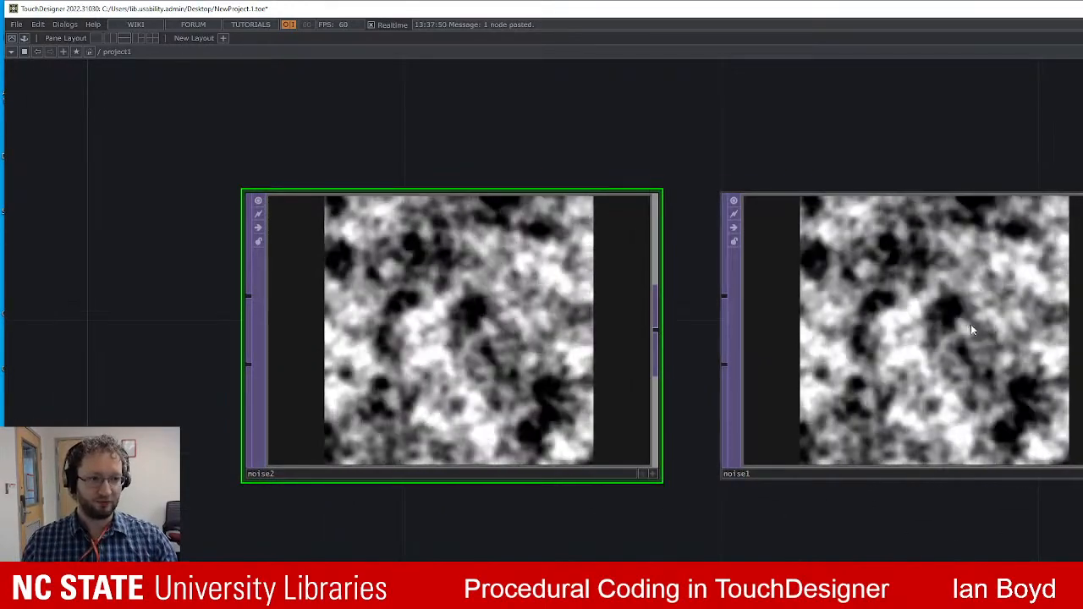
Try to drive a parameter of noise2 with an expression that references noise1.
{"action": "left_click", "coordinate": [970, 324]}
{"action": "left_click", "coordinate": [458, 329]}
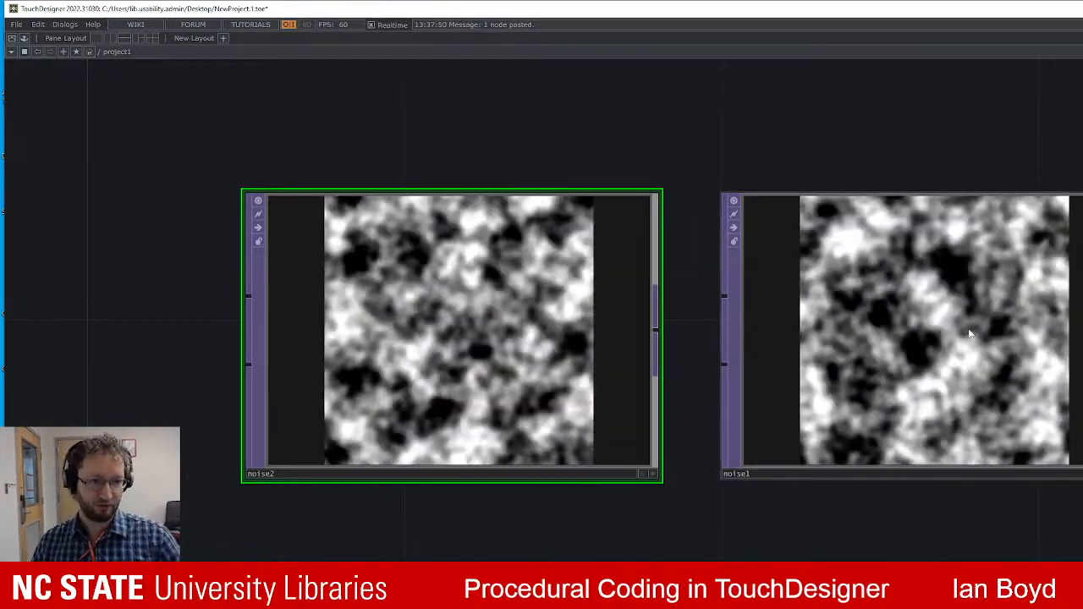
{"action": "key", "text": "Return"}
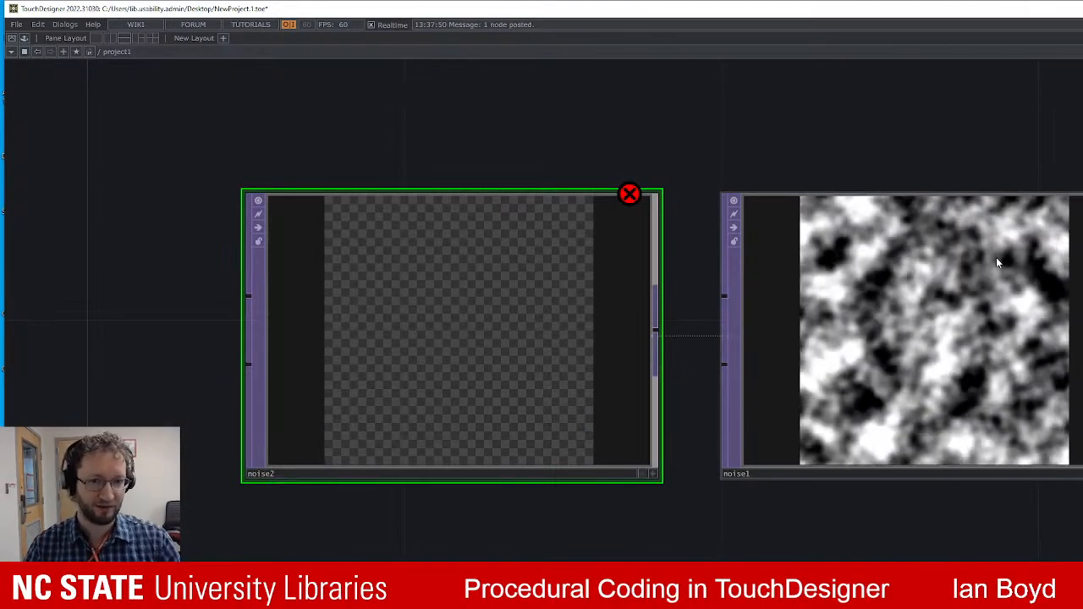
Check noise1's parameters and correct the expression in noise2 that references noise1.
{"action": "left_click", "coordinate": [996, 257]}
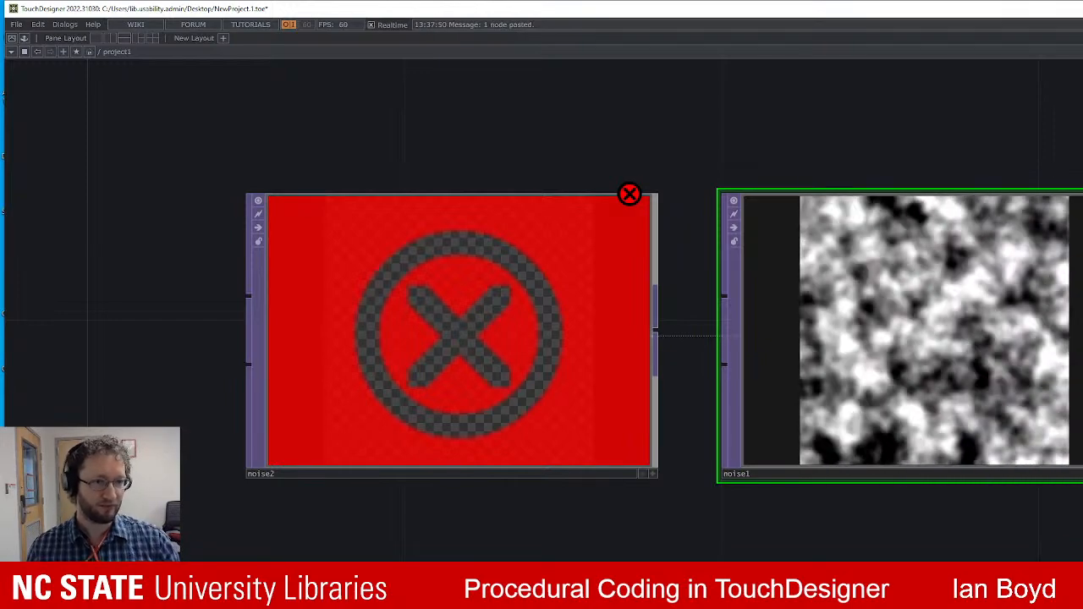
{"action": "left_click", "coordinate": [616, 326]}
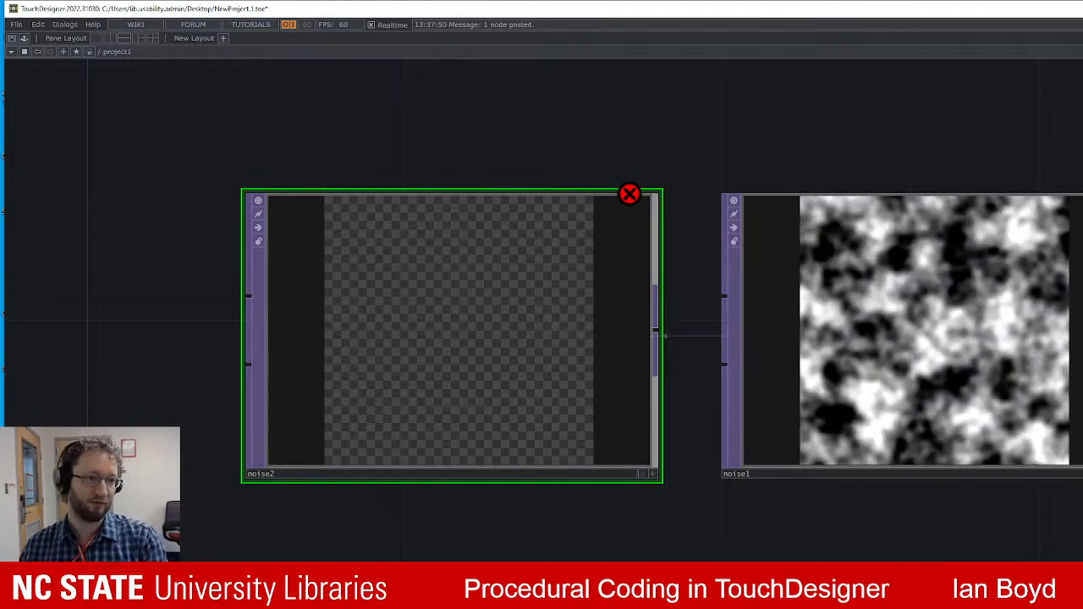
{"action": "key", "text": "Return"}
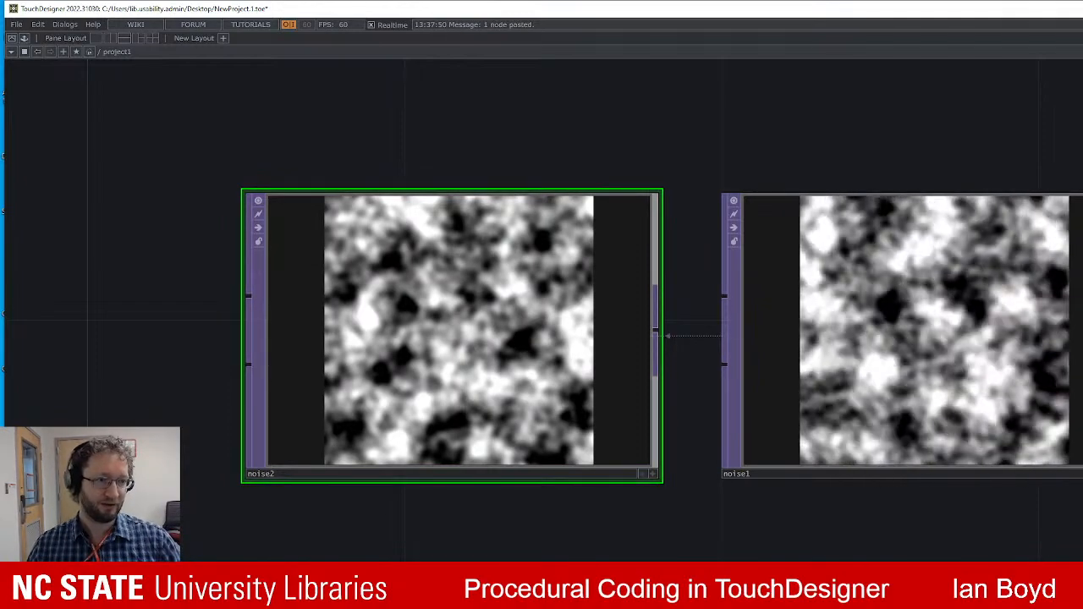
{"action": "left_click", "coordinate": [1026, 320]}
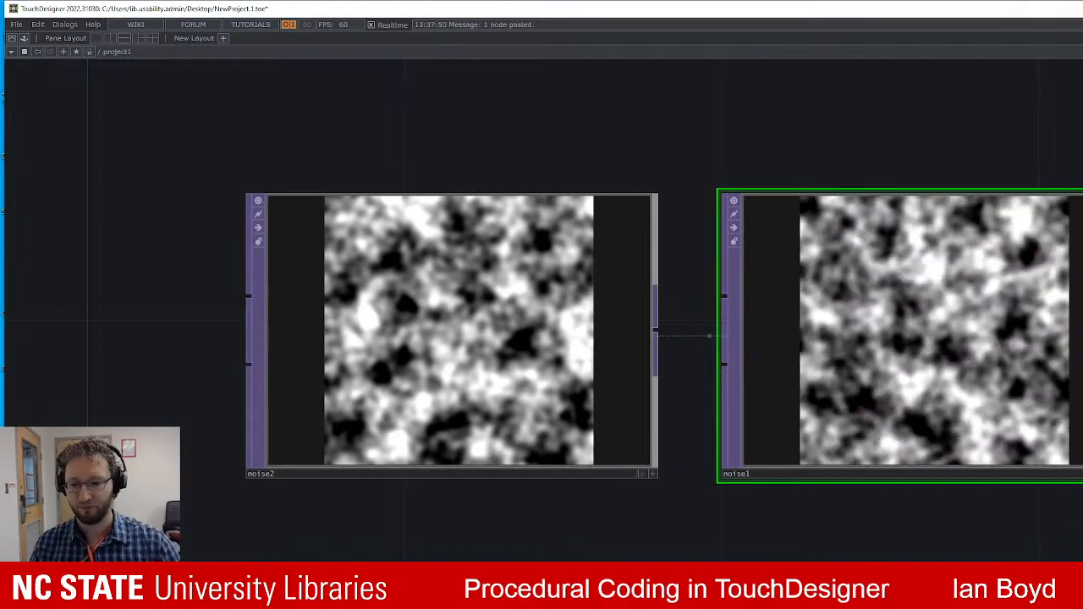
Compare the outputs of noise2 and noise1 and the reference link between the two operators.
{"action": "scroll", "coordinate": [1028, 295], "scroll_direction": "down", "scroll_amount": 3}
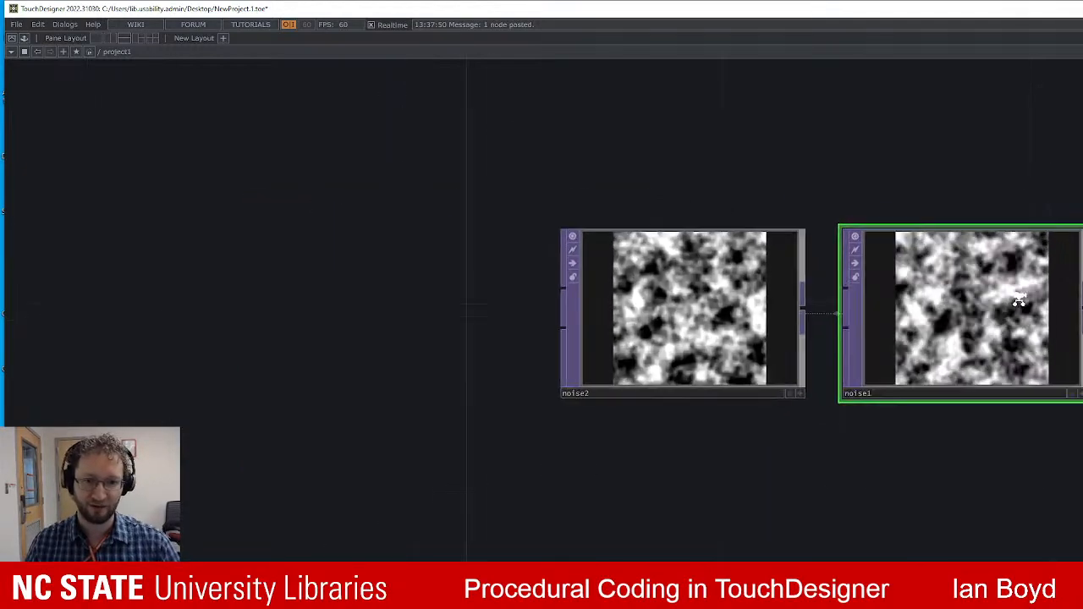
{"action": "scroll", "coordinate": [1027, 295], "scroll_direction": "up", "scroll_amount": 3}
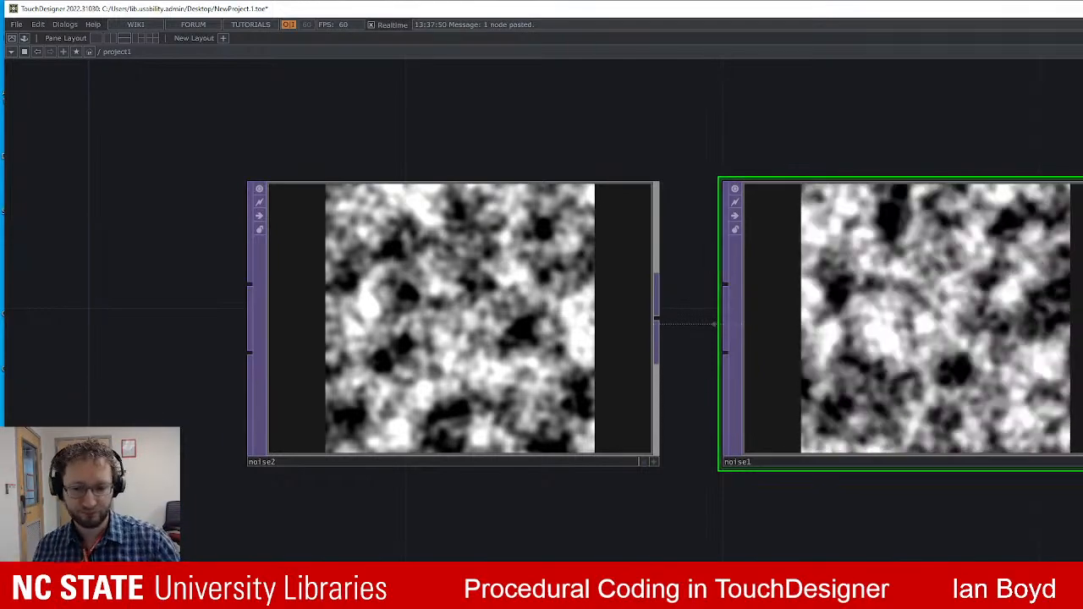
{"action": "key", "text": "h"}
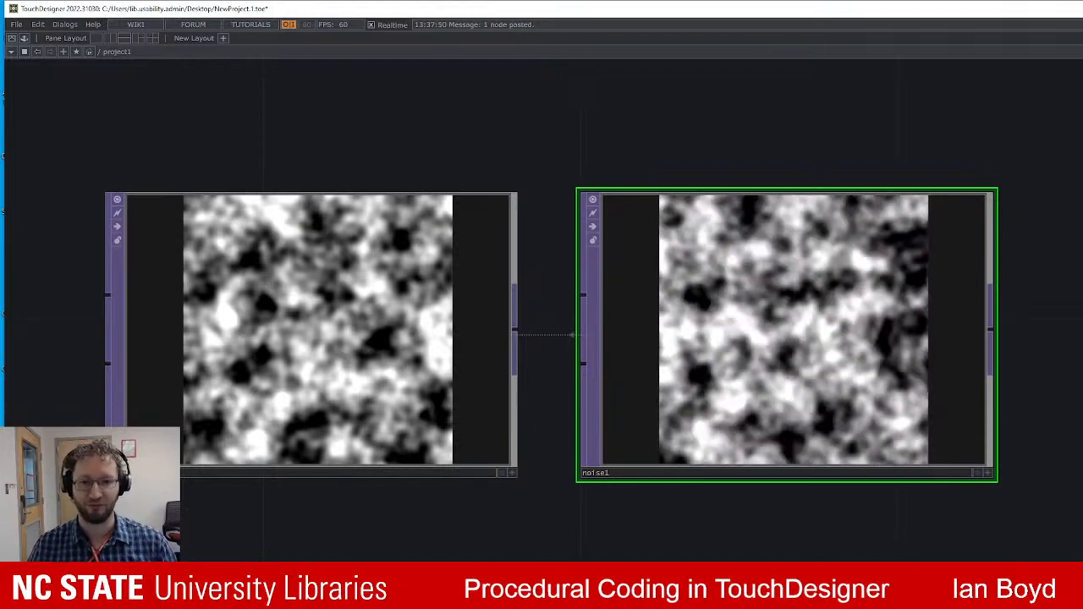
{"action": "scroll", "coordinate": [984, 309], "scroll_direction": "down", "scroll_amount": 4}
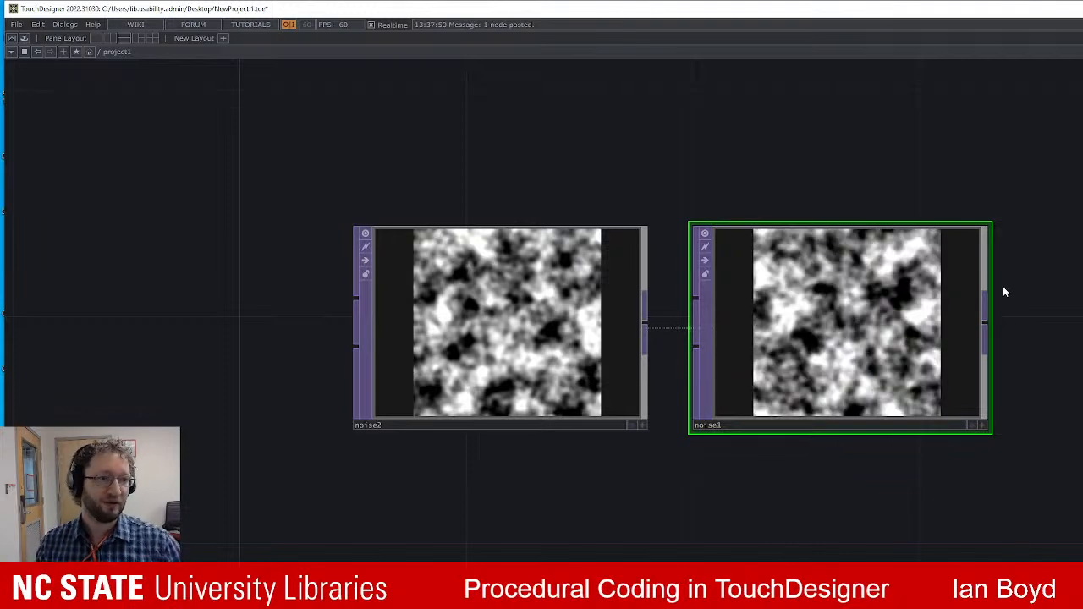
{"action": "left_click_drag", "start_coordinate": [1024, 395], "coordinate": [1024, 415]}
{"action": "scroll", "coordinate": [1024, 416], "scroll_direction": "down", "scroll_amount": 2}
{"action": "scroll", "coordinate": [1024, 416], "scroll_direction": "up", "scroll_amount": 4}
{"action": "left_click_drag", "start_coordinate": [1074, 367], "coordinate": [1066, 416]}
{"action": "scroll", "coordinate": [1077, 415], "scroll_direction": "down", "scroll_amount": 2}
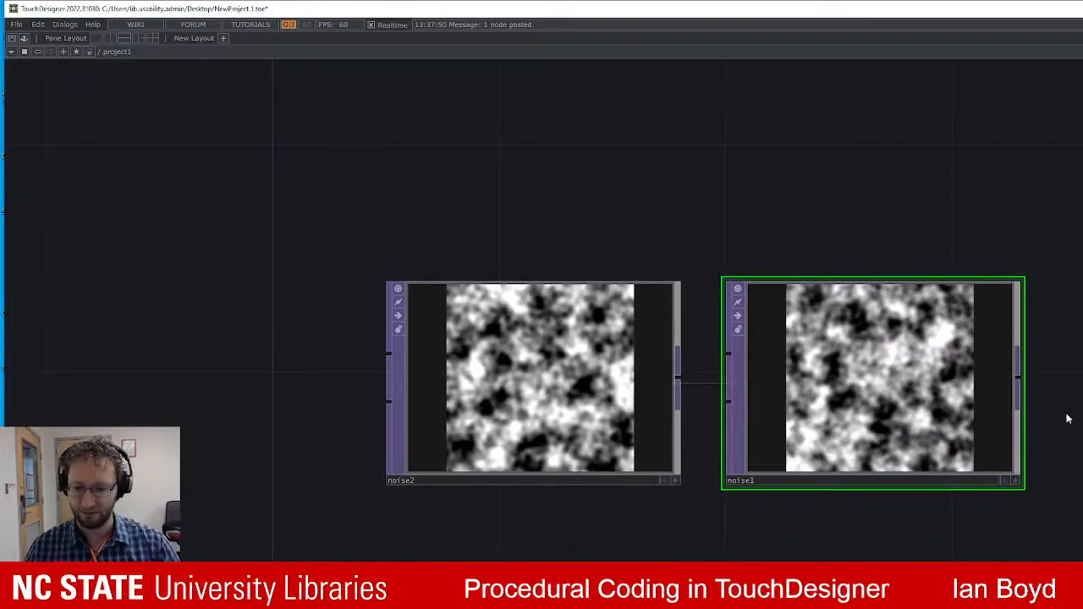
Select both noise TOPs and delete them from the project1 network.
{"action": "left_click_drag", "start_coordinate": [800, 241], "coordinate": [780, 229]}
{"action": "left_click_drag", "start_coordinate": [687, 238], "coordinate": [725, 240]}
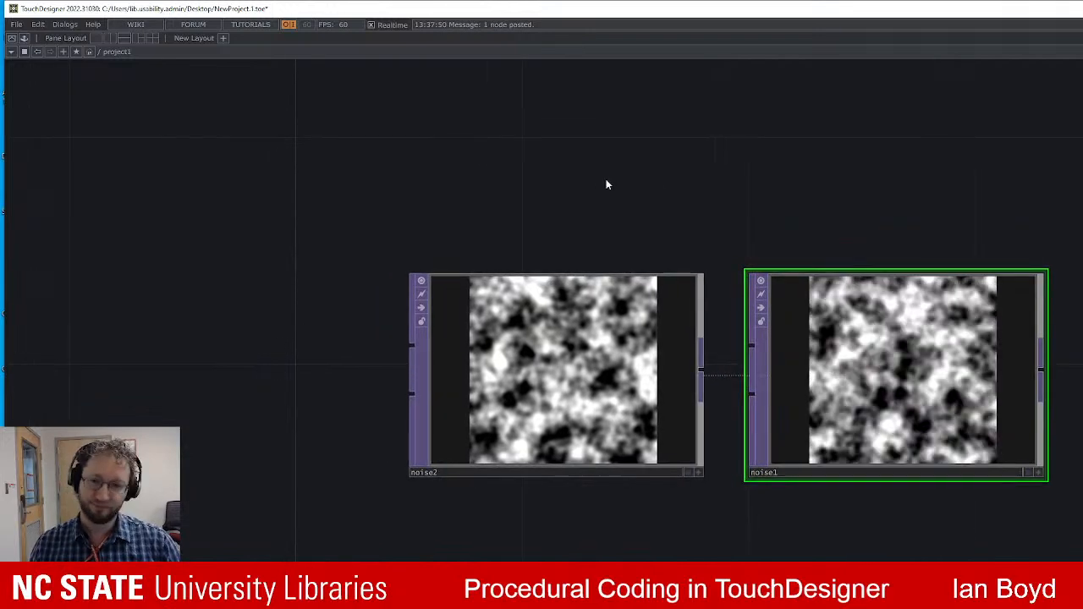
{"action": "right_click_drag", "start_coordinate": [606, 184], "coordinate": [984, 431]}
{"action": "left_click_drag", "start_coordinate": [941, 199], "coordinate": [906, 215]}
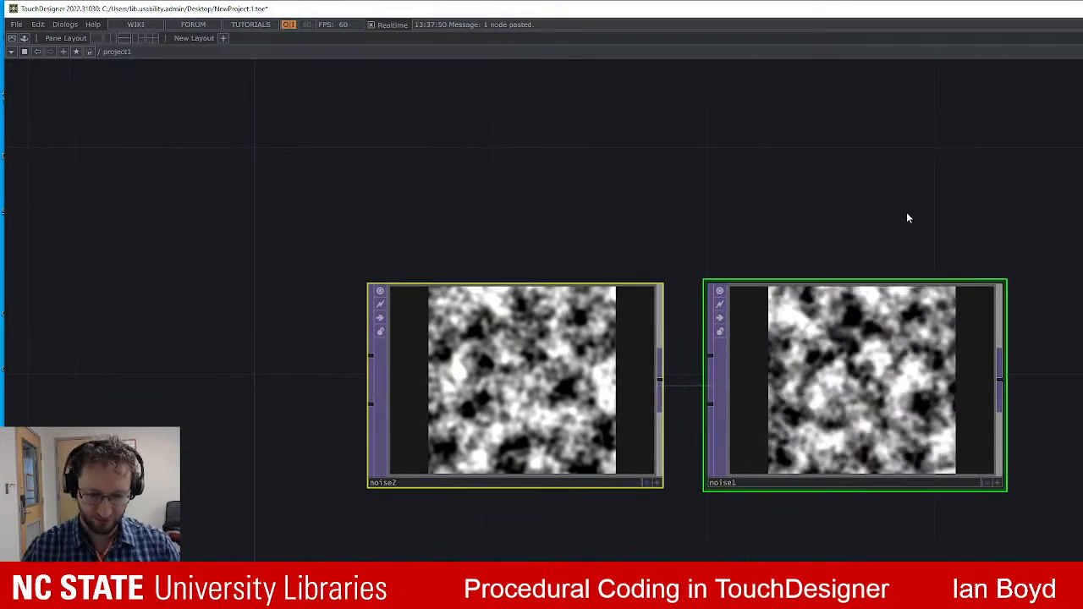
{"action": "key", "text": "Delete"}
Open the screenSample project from the ScreenSampleExperiments folder inside Projects To Stream and dismiss the file import dialog.
{"action": "key", "text": "ctrl+o"}
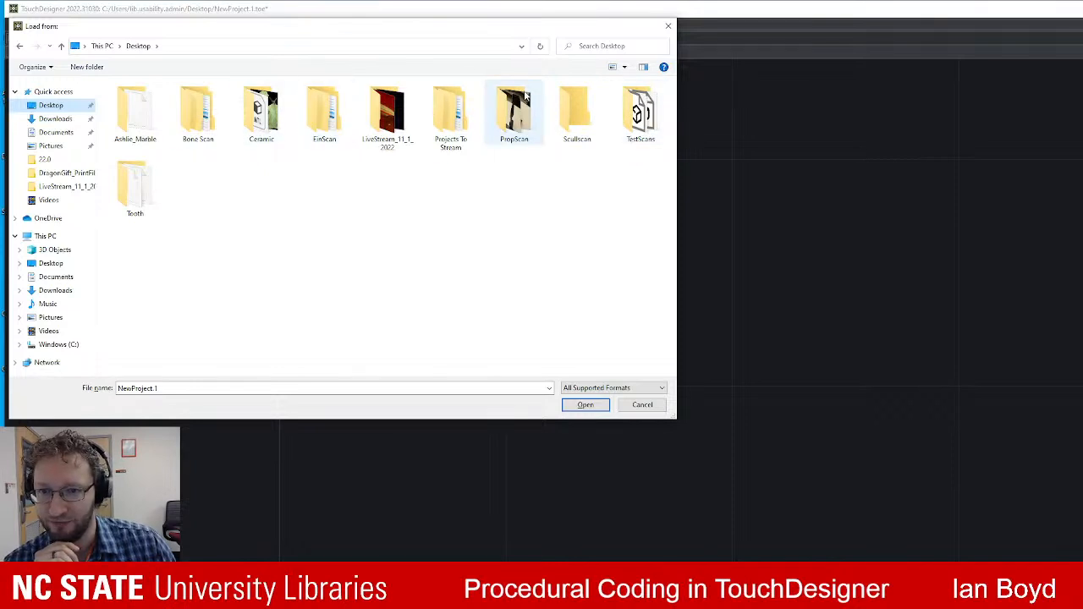
{"action": "double_click", "coordinate": [452, 126]}
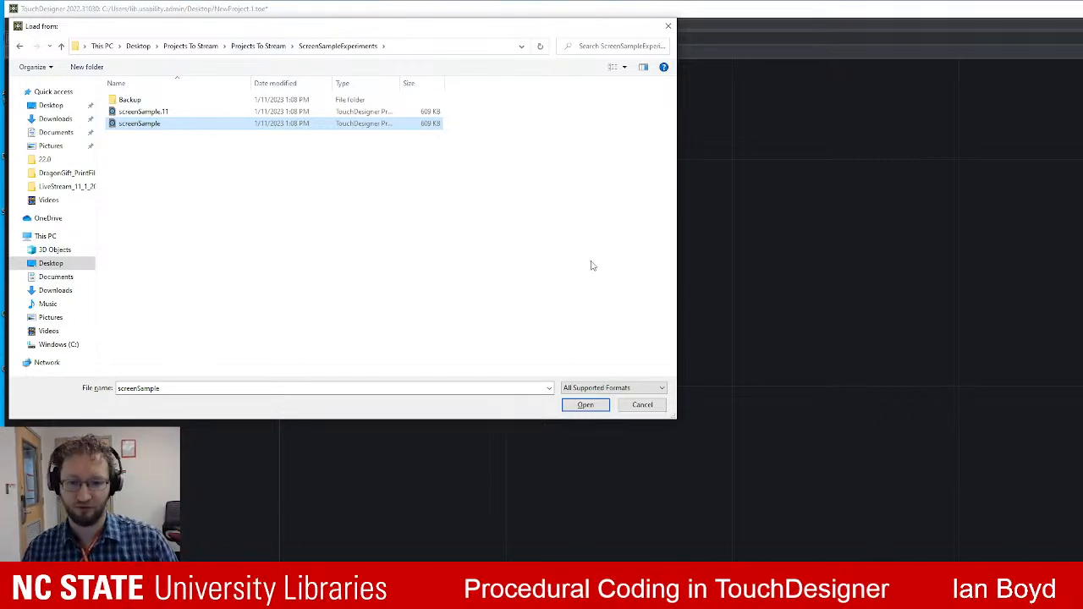
{"action": "left_click", "coordinate": [590, 410]}
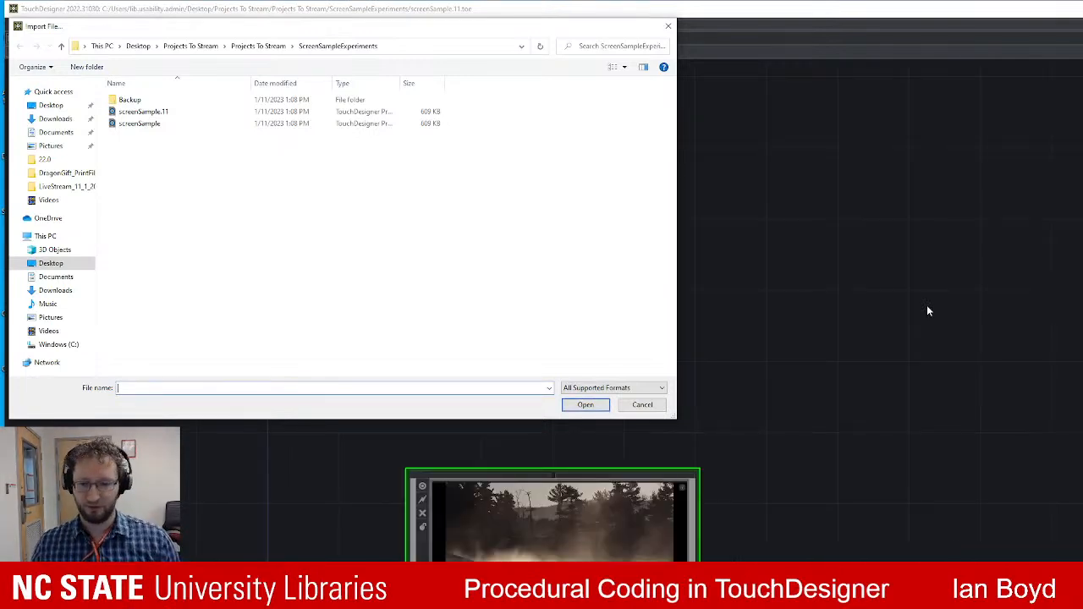
{"action": "left_click", "coordinate": [669, 27]}
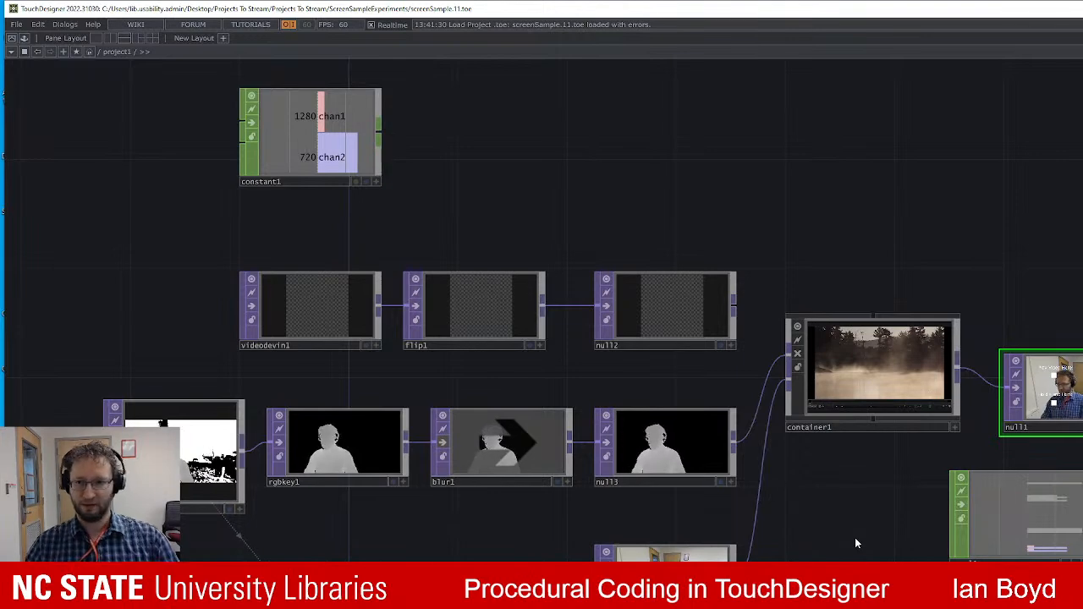
Look over the network inside container1, including moviePlayer and probe, and return to the project1 network.
{"action": "scroll", "coordinate": [813, 397], "scroll_direction": "up", "scroll_amount": 2}
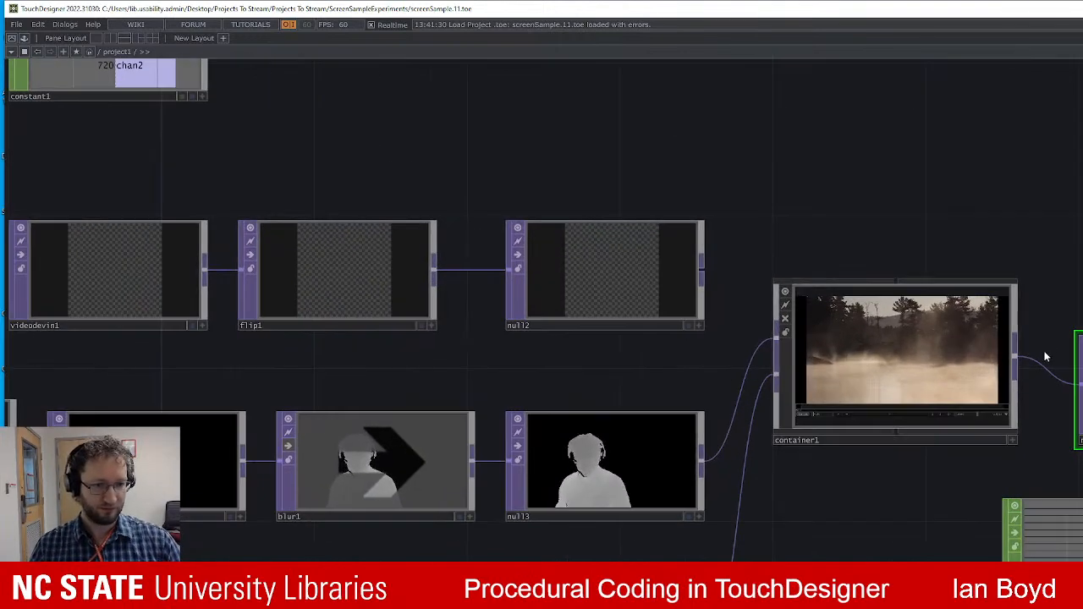
{"action": "scroll", "coordinate": [940, 368], "scroll_direction": "up", "scroll_amount": 3}
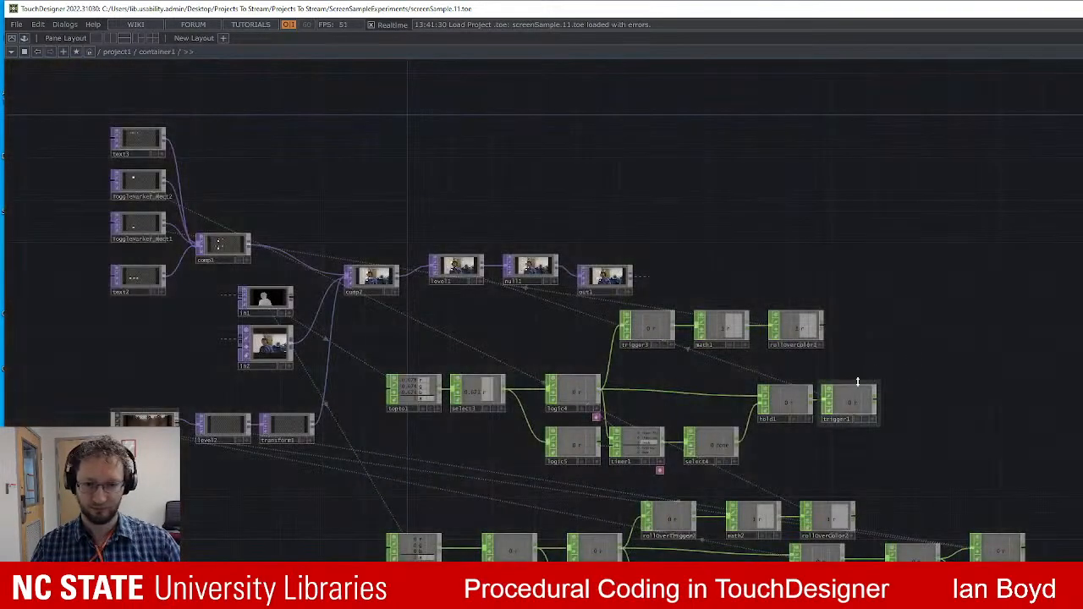
{"action": "scroll", "coordinate": [411, 546], "scroll_direction": "up", "scroll_amount": 4}
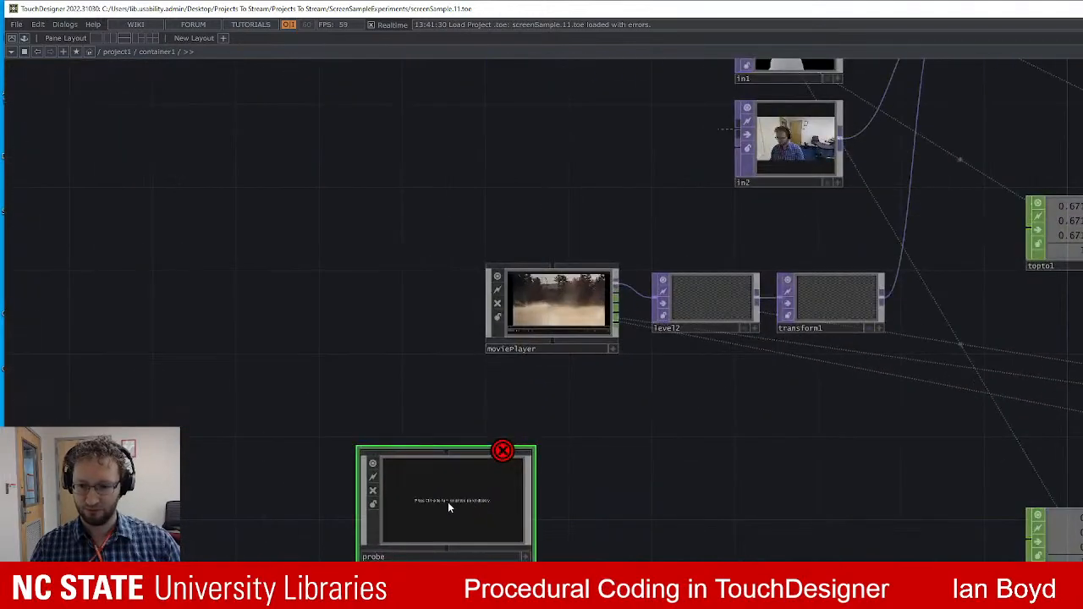
{"action": "scroll", "coordinate": [693, 516], "scroll_direction": "down", "scroll_amount": 8}
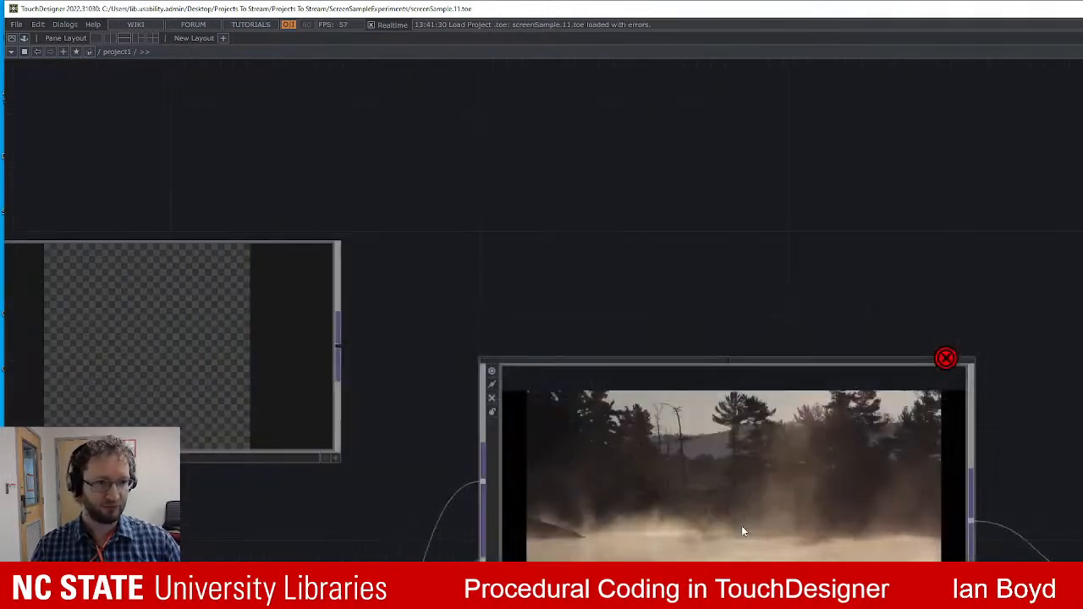
{"action": "left_click_drag", "start_coordinate": [1061, 330], "coordinate": [956, 298]}
{"action": "scroll", "coordinate": [931, 329], "scroll_direction": "down", "scroll_amount": 3}
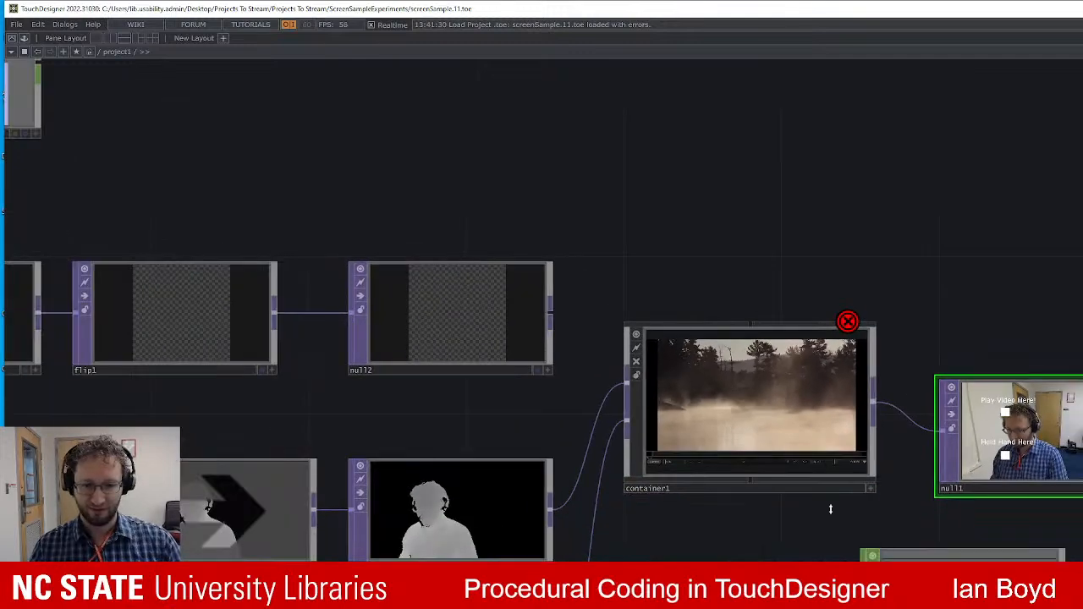
{"action": "left_click_drag", "start_coordinate": [788, 562], "coordinate": [791, 555]}
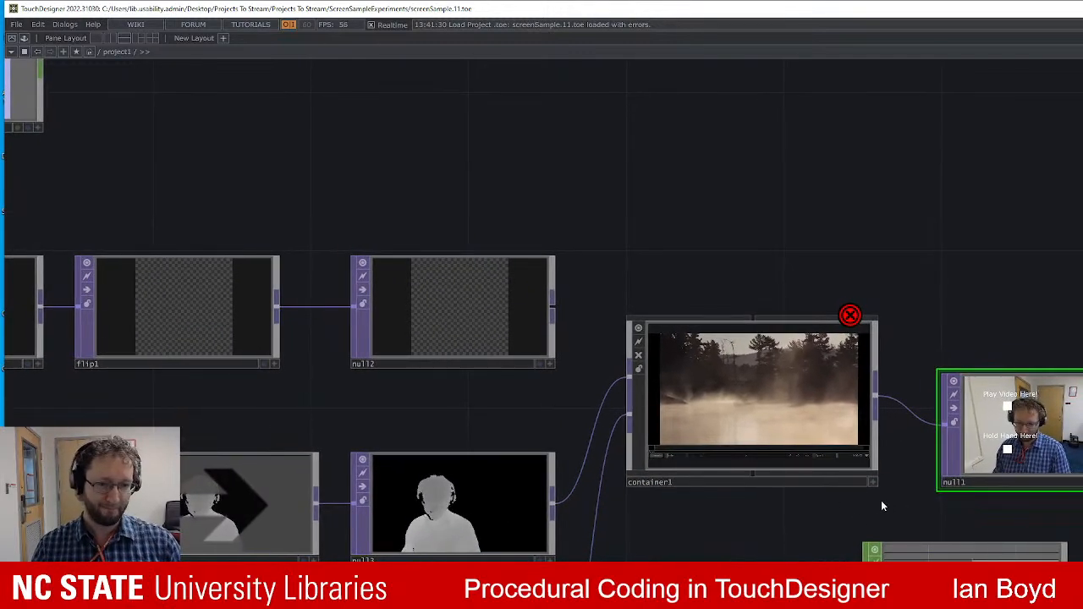
{"action": "left_click_drag", "start_coordinate": [880, 505], "coordinate": [854, 519]}
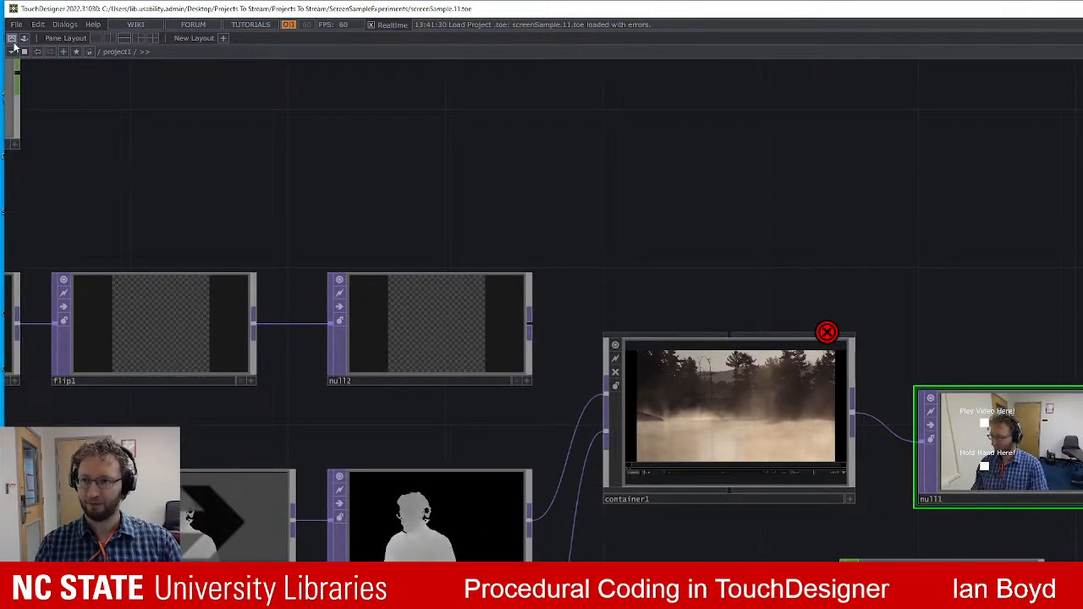
Run the project in perform mode, view its output window, and exit back to the network editor.
{"action": "left_click", "coordinate": [13, 43]}
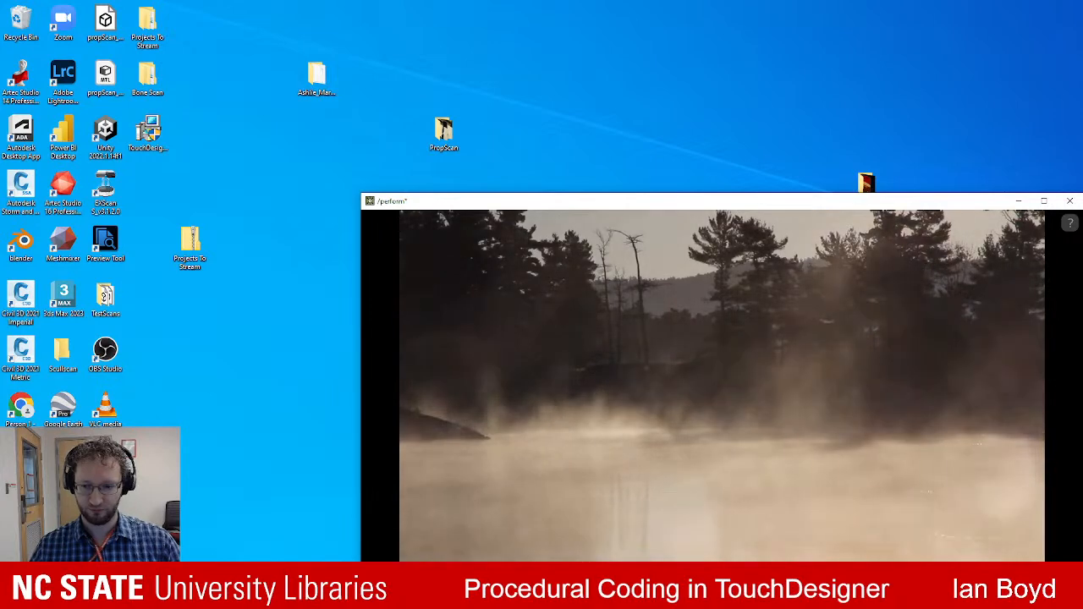
{"action": "key", "text": "Escape"}
{"action": "left_click_drag", "start_coordinate": [1020, 286], "coordinate": [1009, 255]}
{"action": "scroll", "coordinate": [837, 405], "scroll_direction": "down", "scroll_amount": 3}
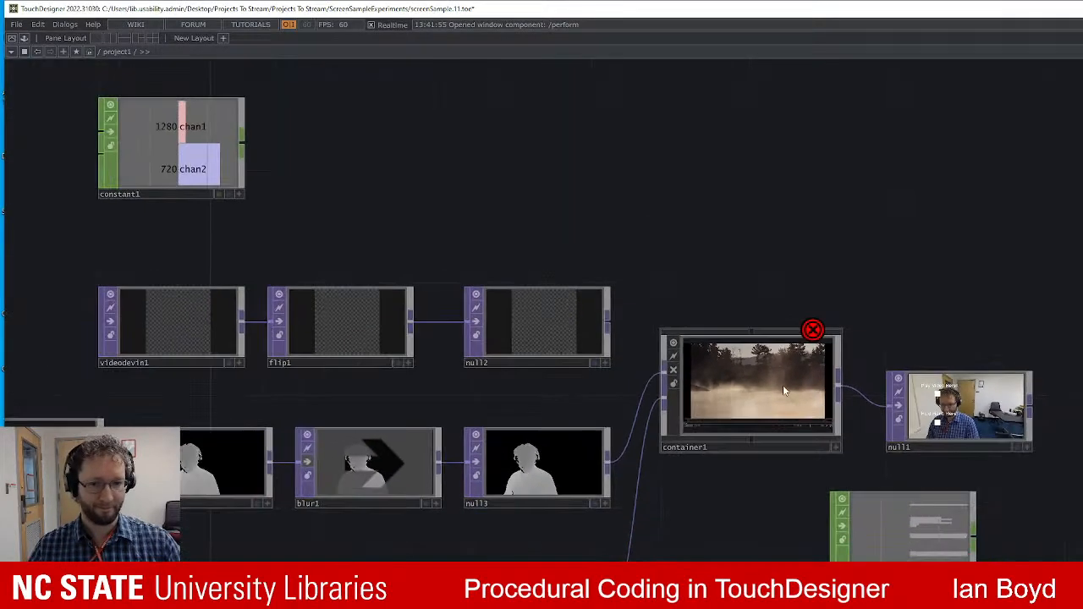
Enter container1 and move the moviePlayer component slightly farther from level2 and a little lower.
{"action": "scroll", "coordinate": [784, 389], "scroll_direction": "up", "scroll_amount": 8}
{"action": "scroll", "coordinate": [631, 440], "scroll_direction": "up", "scroll_amount": 5}
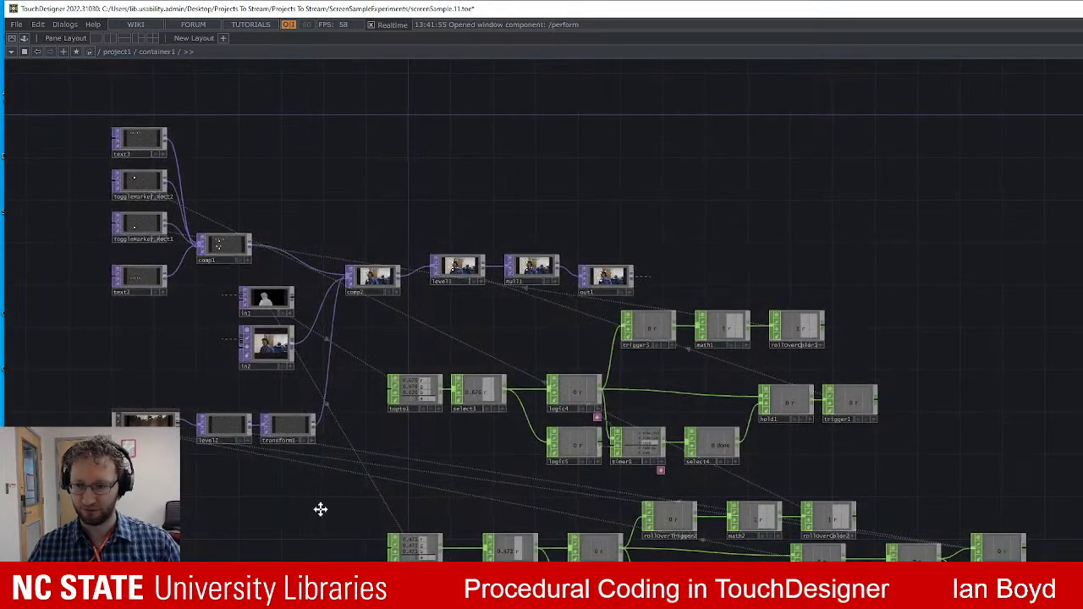
{"action": "left_click_drag", "start_coordinate": [321, 510], "coordinate": [721, 541]}
{"action": "scroll", "coordinate": [744, 359], "scroll_direction": "up", "scroll_amount": 5}
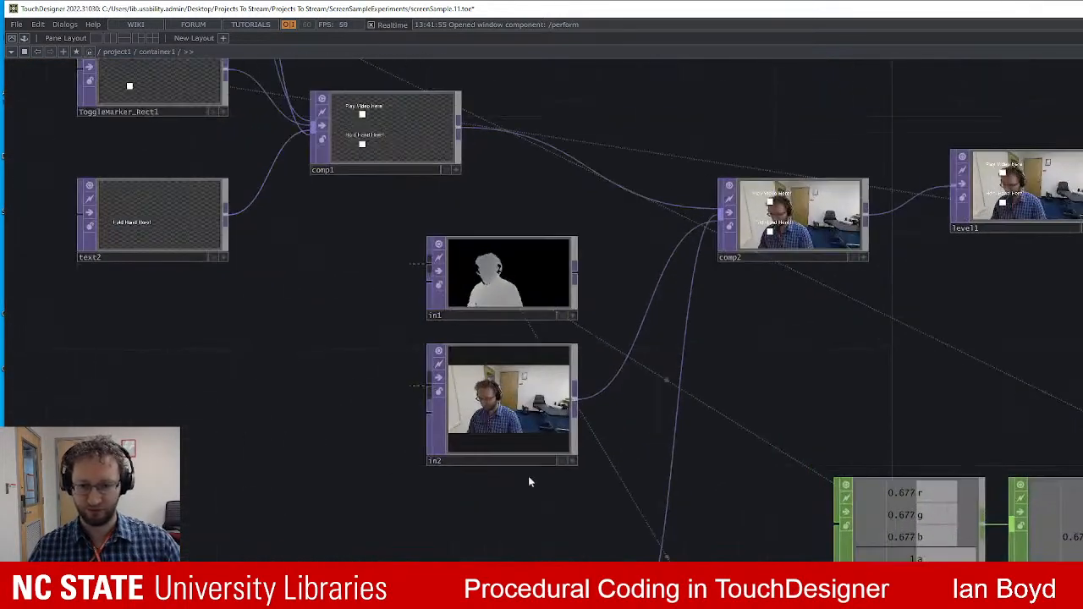
{"action": "left_click_drag", "start_coordinate": [532, 487], "coordinate": [727, 394]}
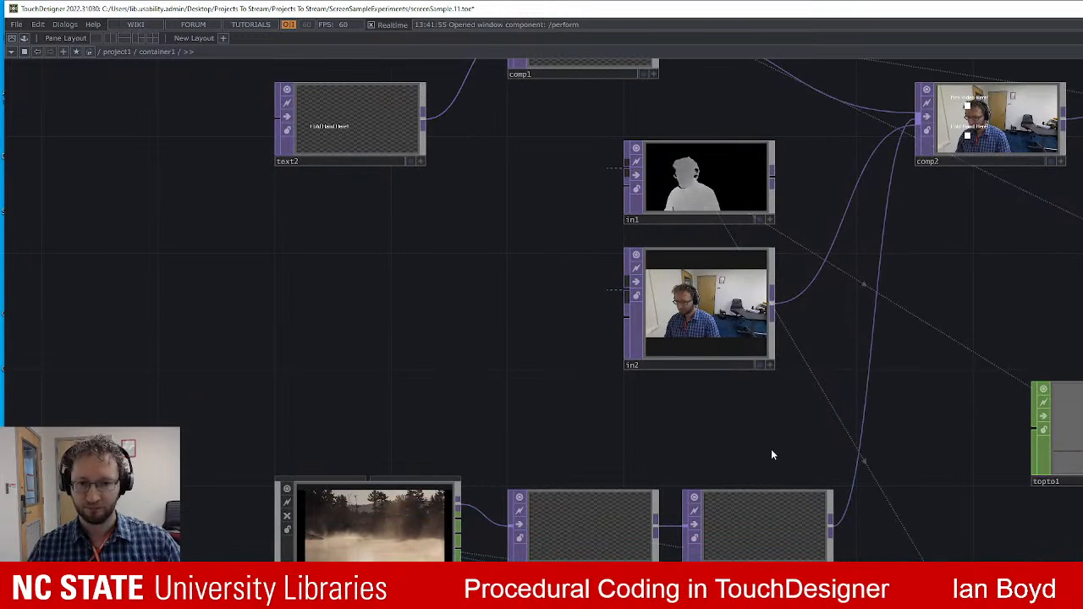
{"action": "left_click_drag", "start_coordinate": [340, 542], "coordinate": [167, 570]}
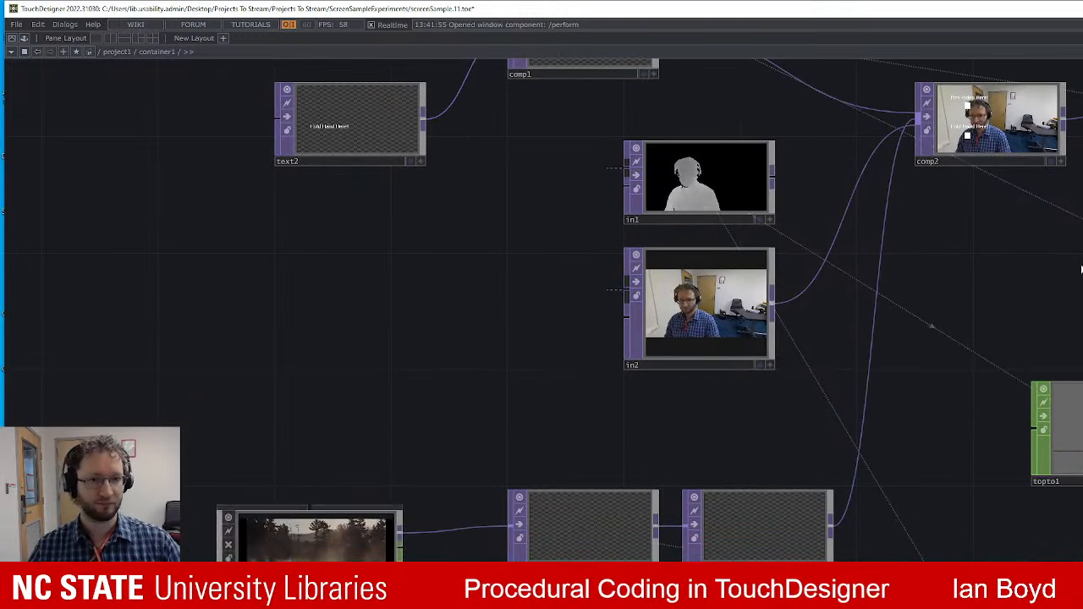
Follow the image chain in container1 from comp2 through level1 and null1 to out1.
{"action": "left_click_drag", "start_coordinate": [1030, 267], "coordinate": [784, 457]}
{"action": "scroll", "coordinate": [833, 285], "scroll_direction": "up", "scroll_amount": 5}
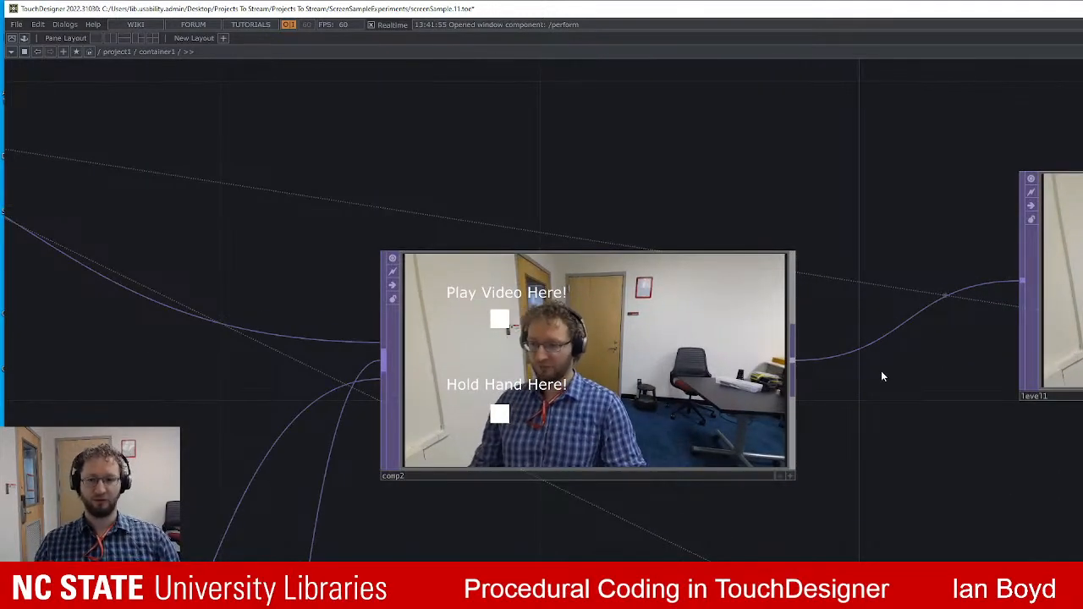
{"action": "middle_click_drag", "start_coordinate": [924, 485], "coordinate": [1011, 594]}
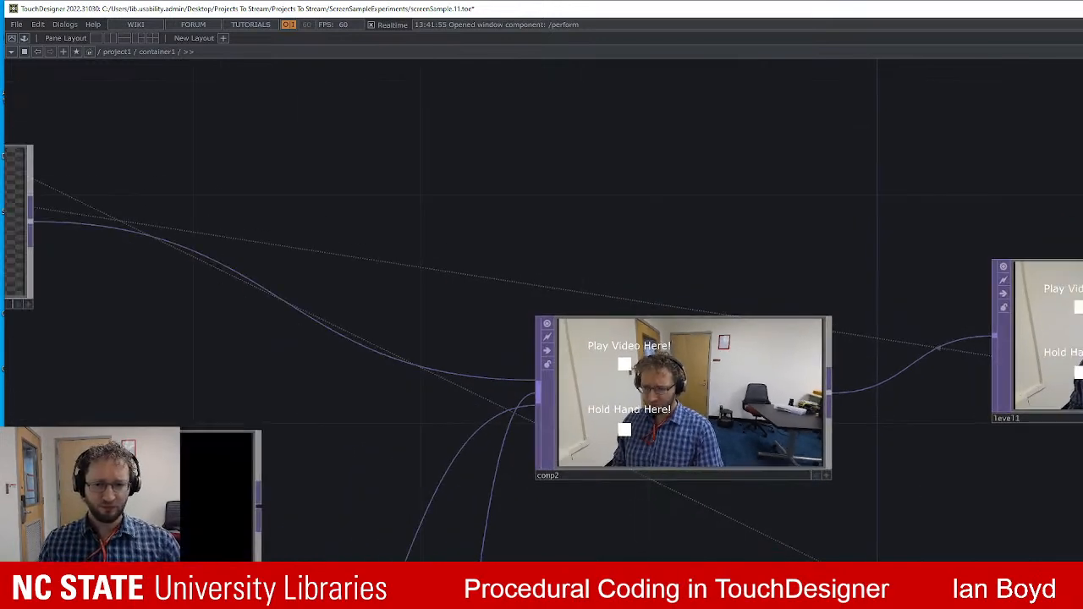
{"action": "left_click_drag", "start_coordinate": [1014, 596], "coordinate": [604, 530]}
{"action": "mouse_move", "coordinate": [733, 505]}
{"action": "middle_mouse_down"}
{"action": "mouse_move", "coordinate": [839, 503]}
{"action": "mouse_move", "coordinate": [863, 514]}
{"action": "mouse_move", "coordinate": [741, 499]}
{"action": "middle_mouse_up"}
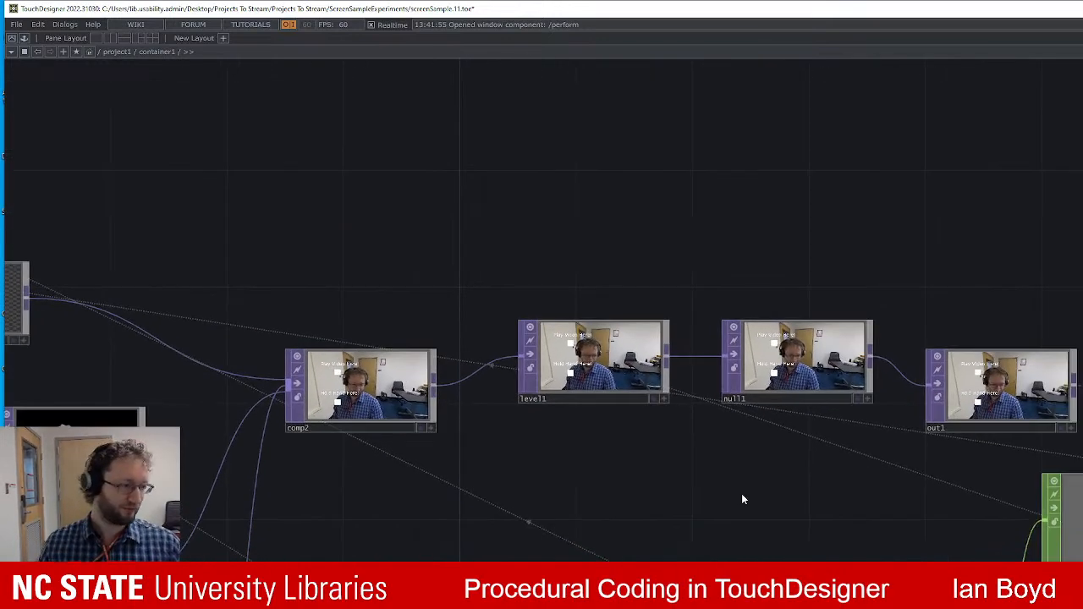
{"action": "middle_click_drag", "start_coordinate": [826, 539], "coordinate": [649, 460]}
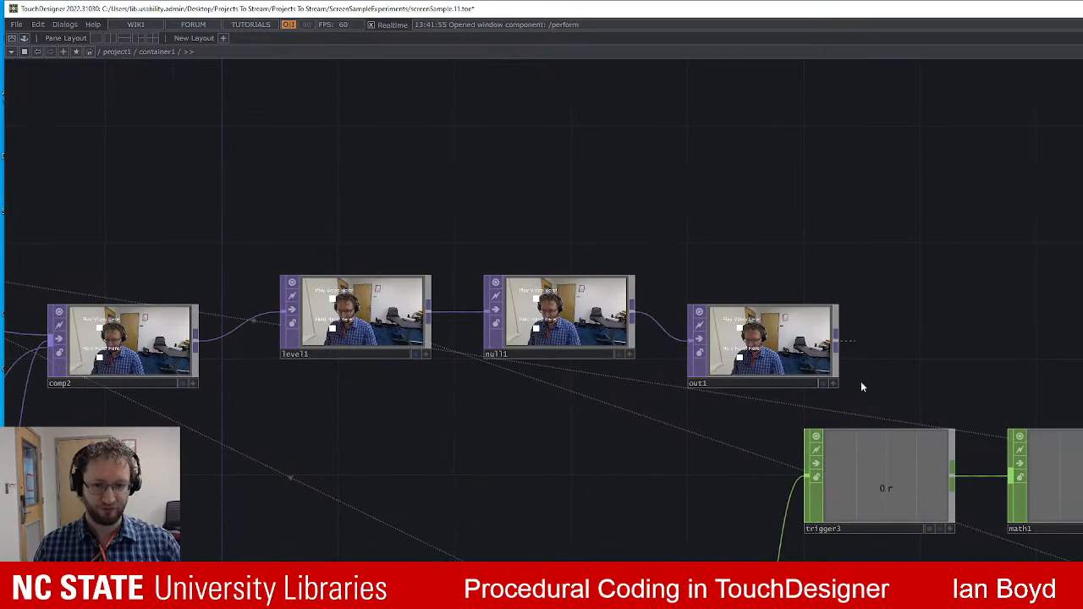
{"action": "middle_click_drag", "start_coordinate": [780, 385], "coordinate": [759, 490]}
Return to the project1 network and examine the kinectazure1 depth image and the silhouette keyed by rgbkey1.
{"action": "scroll", "coordinate": [768, 496], "scroll_direction": "down", "scroll_amount": 5}
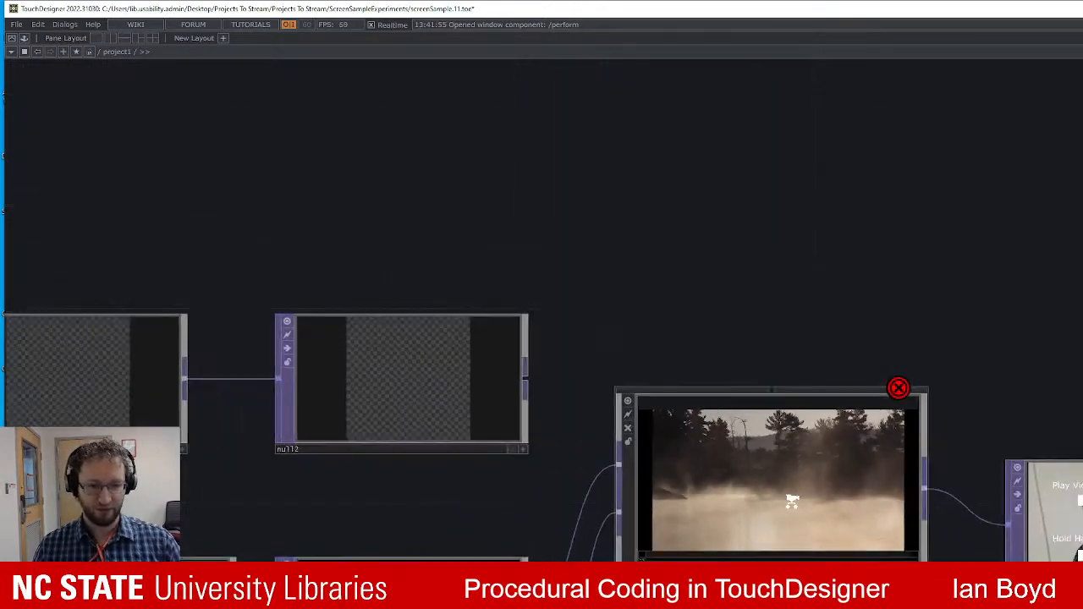
{"action": "left_click_drag", "start_coordinate": [708, 608], "coordinate": [876, 560]}
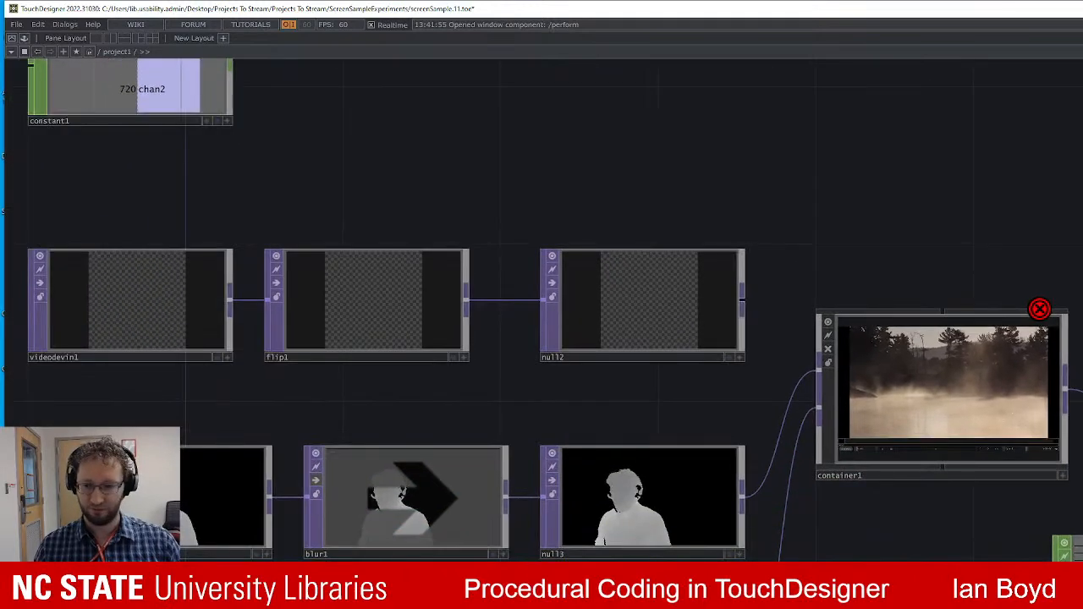
{"action": "left_click_drag", "start_coordinate": [465, 573], "coordinate": [968, 410]}
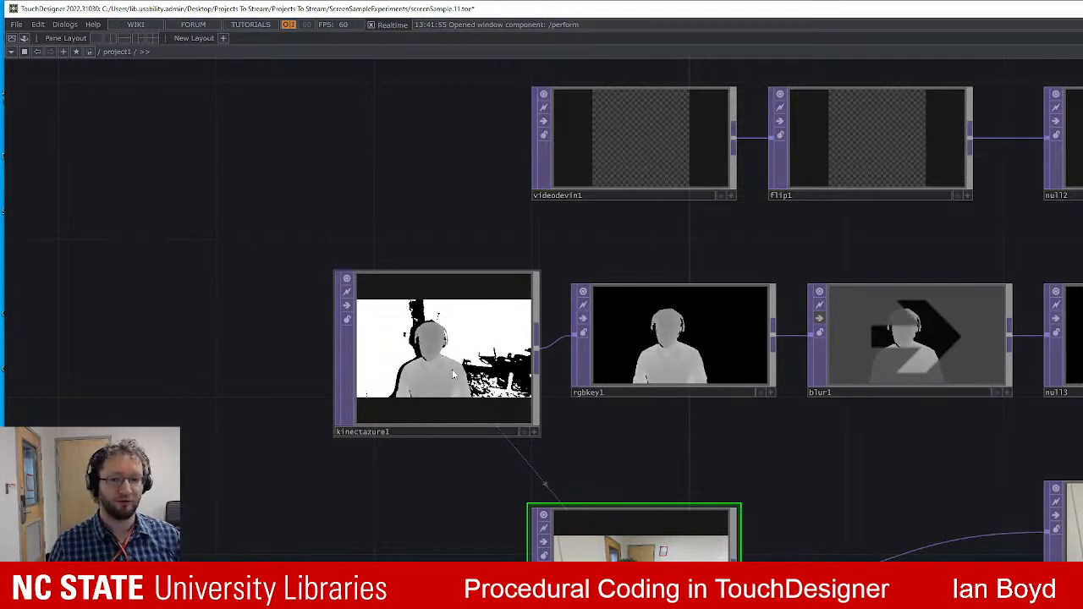
{"action": "scroll", "coordinate": [437, 386], "scroll_direction": "up", "scroll_amount": 5}
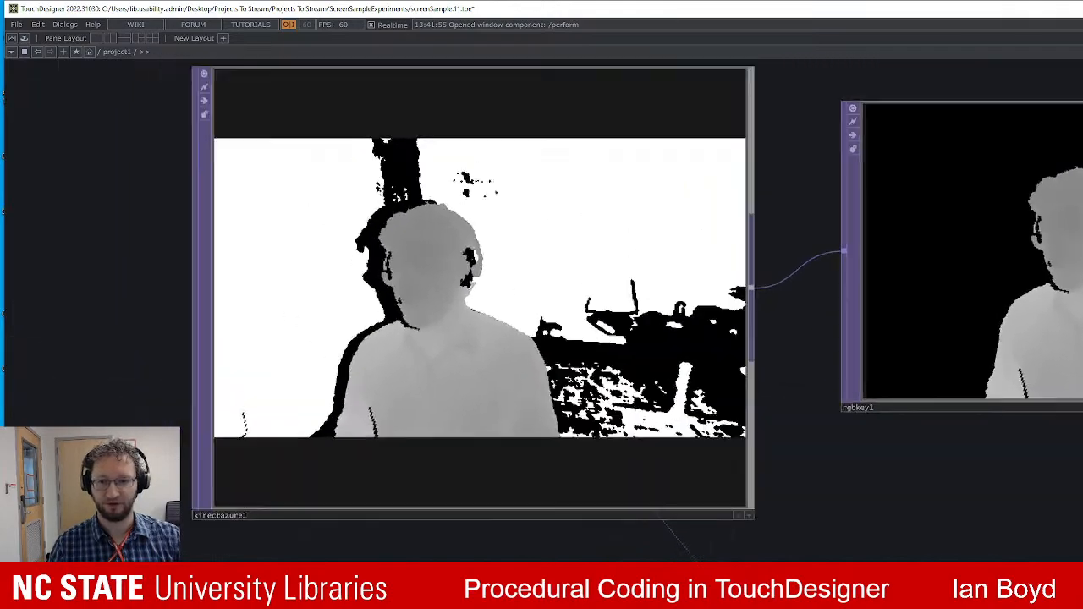
{"action": "left_click_drag", "start_coordinate": [318, 41], "coordinate": [346, 85]}
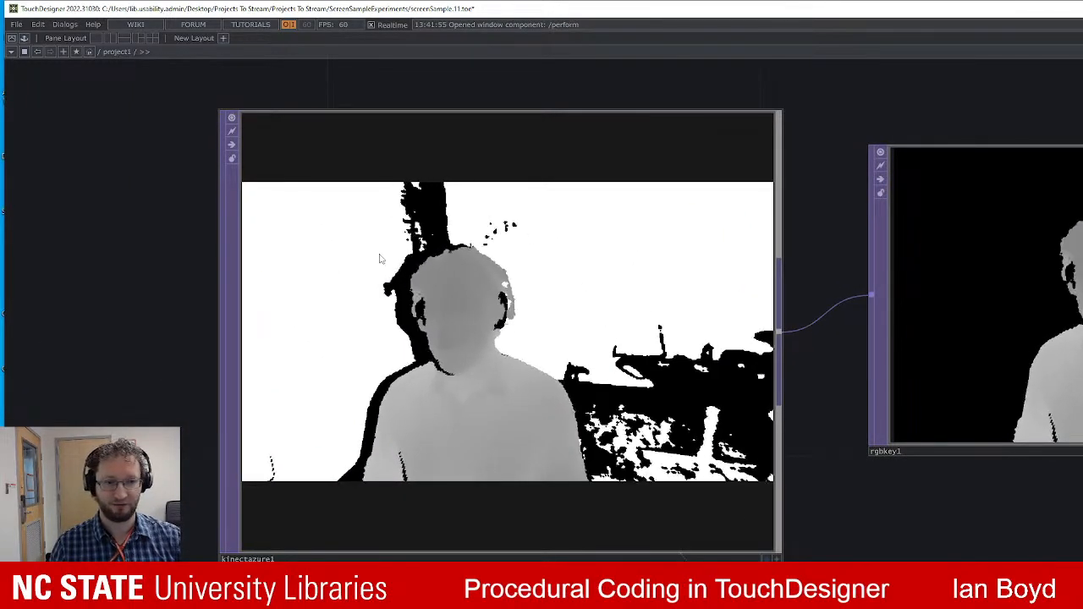
{"action": "left_click_drag", "start_coordinate": [1078, 541], "coordinate": [638, 599]}
{"action": "scroll", "coordinate": [638, 599], "scroll_direction": "down", "scroll_amount": 3}
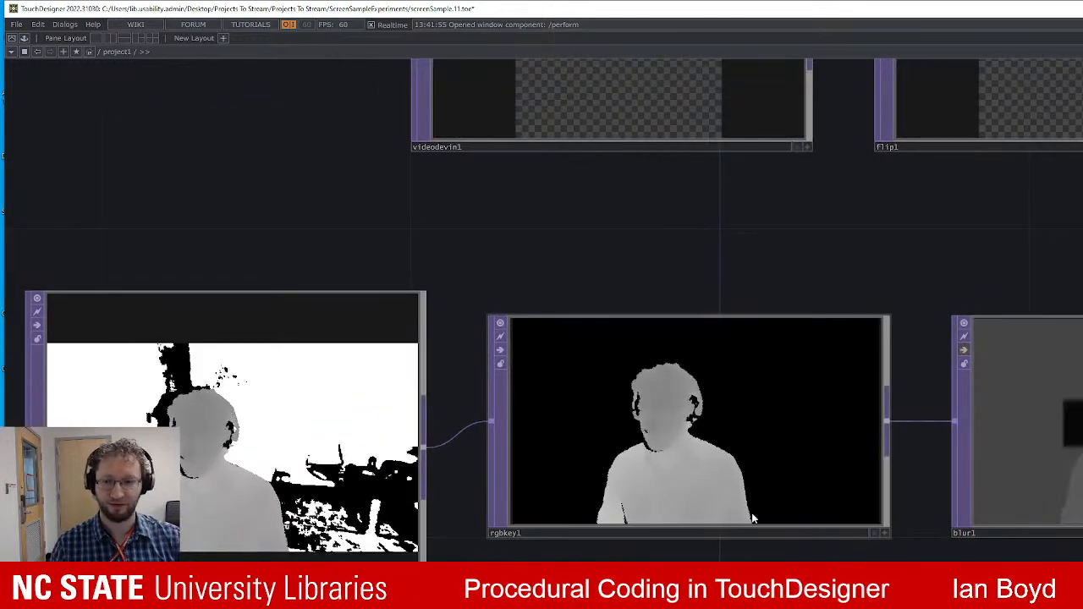
{"action": "scroll", "coordinate": [756, 412], "scroll_direction": "down", "scroll_amount": 3}
{"action": "scroll", "coordinate": [677, 505], "scroll_direction": "up", "scroll_amount": 2}
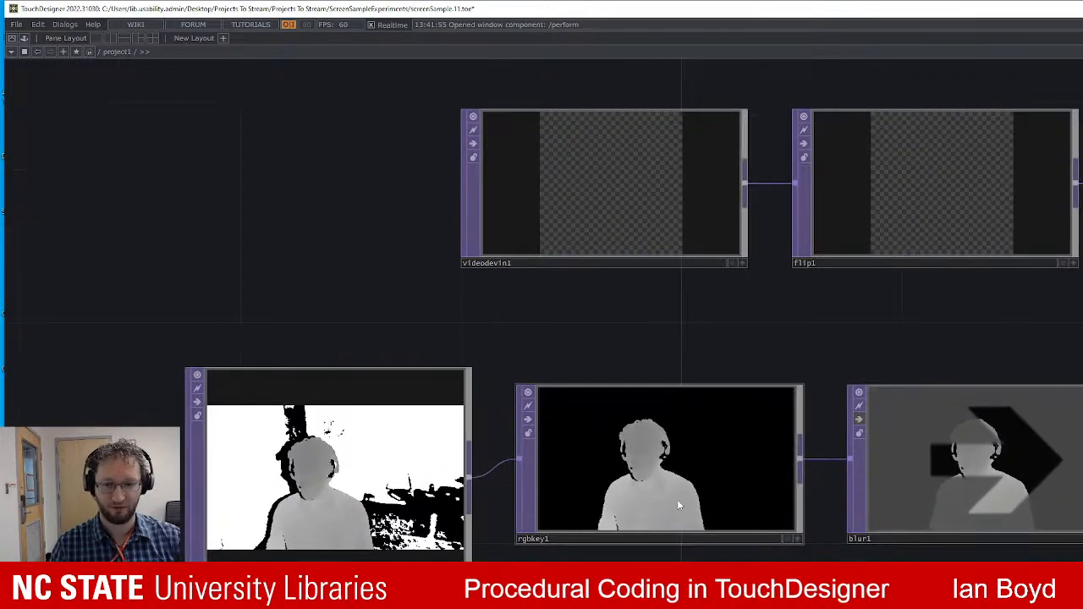
Follow the keyed silhouette from rgbkey1 past blur1 and examine the image in null3 up close.
{"action": "scroll", "coordinate": [677, 505], "scroll_direction": "down", "scroll_amount": 3}
{"action": "scroll", "coordinate": [618, 448], "scroll_direction": "up", "scroll_amount": 4}
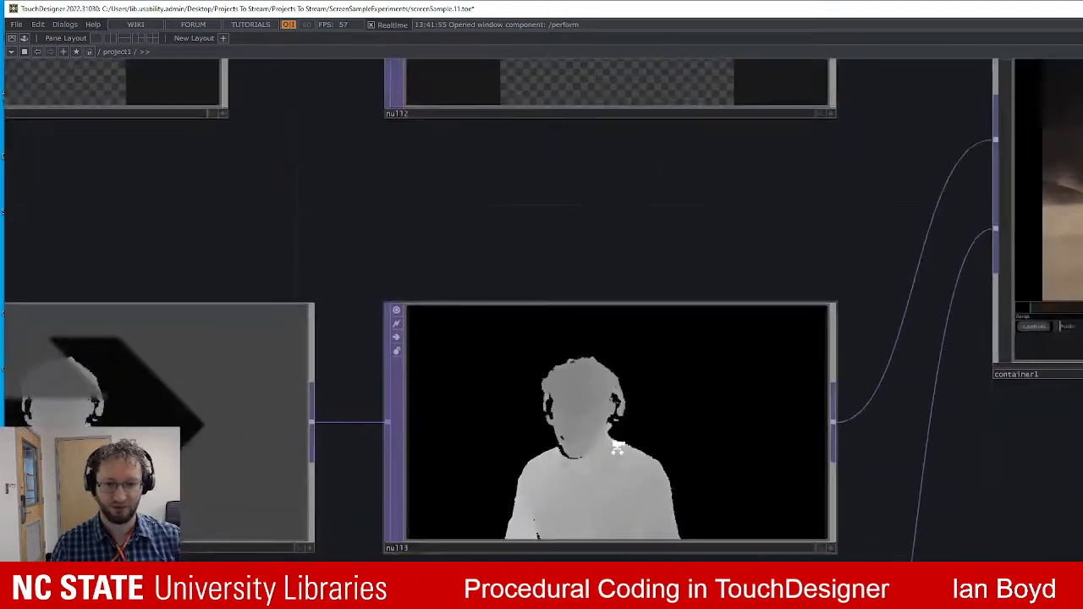
{"action": "scroll", "coordinate": [617, 448], "scroll_direction": "up", "scroll_amount": 2}
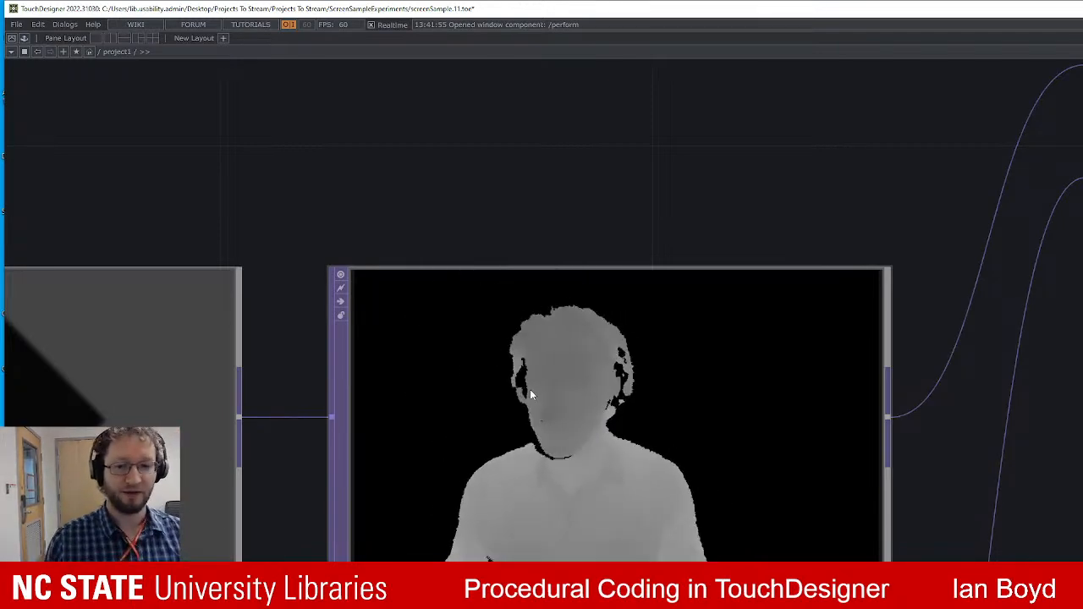
{"action": "scroll", "coordinate": [737, 264], "scroll_direction": "down", "scroll_amount": 2}
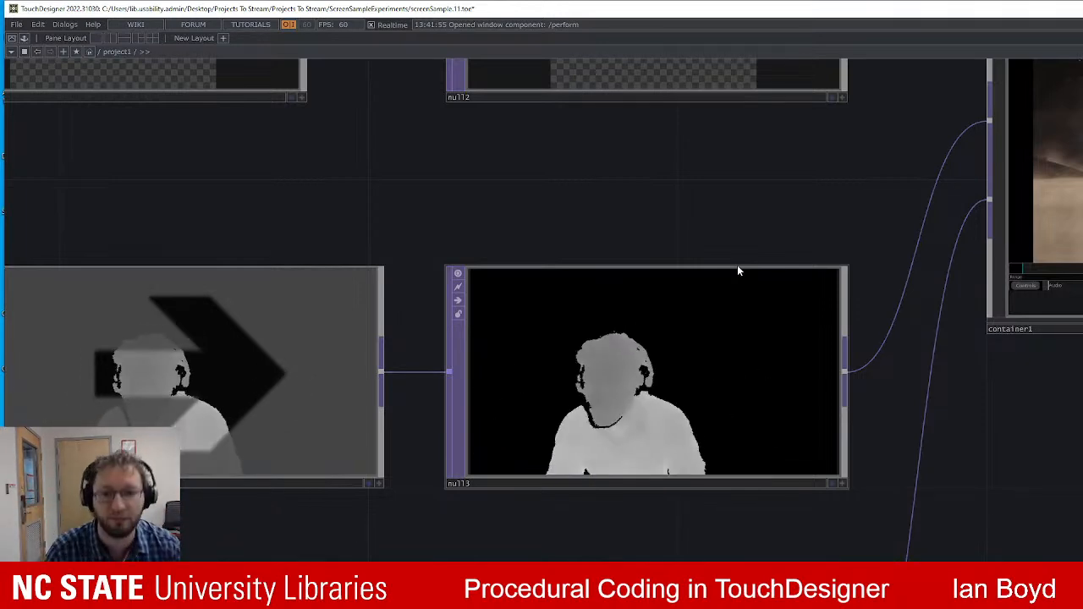
Select rgbkey1 and compare its silhouette with the kinectazure1 depth image and the bypassed blur1 and null3 images.
{"action": "scroll", "coordinate": [450, 473], "scroll_direction": "down", "scroll_amount": 3}
{"action": "left_click_drag", "start_coordinate": [441, 551], "coordinate": [1010, 405]}
{"action": "scroll", "coordinate": [964, 404], "scroll_direction": "down", "scroll_amount": 3}
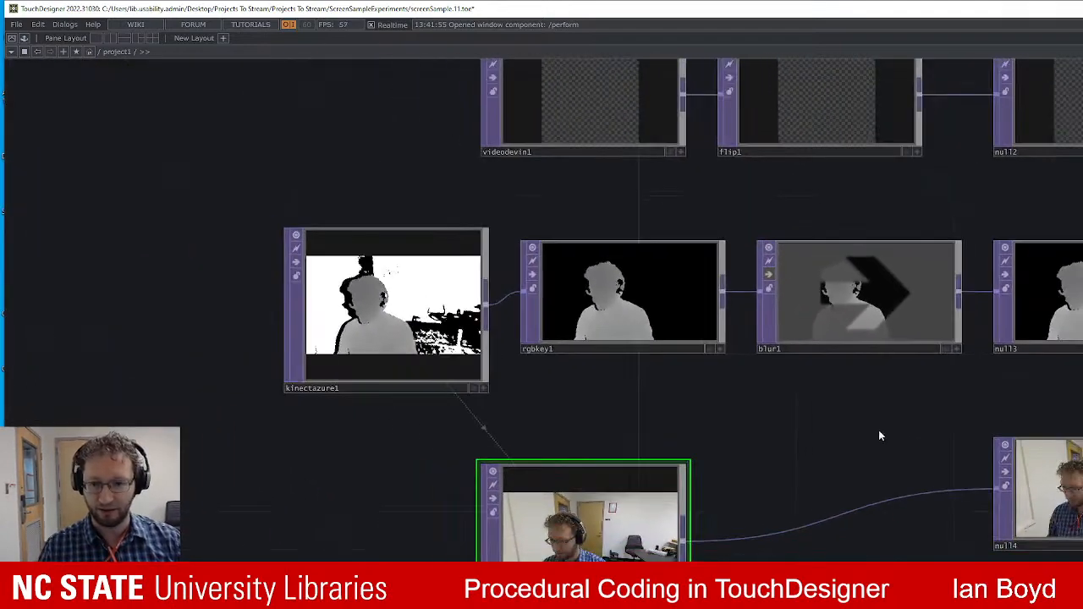
{"action": "left_click_drag", "start_coordinate": [620, 412], "coordinate": [572, 452]}
{"action": "left_click", "coordinate": [581, 329]}
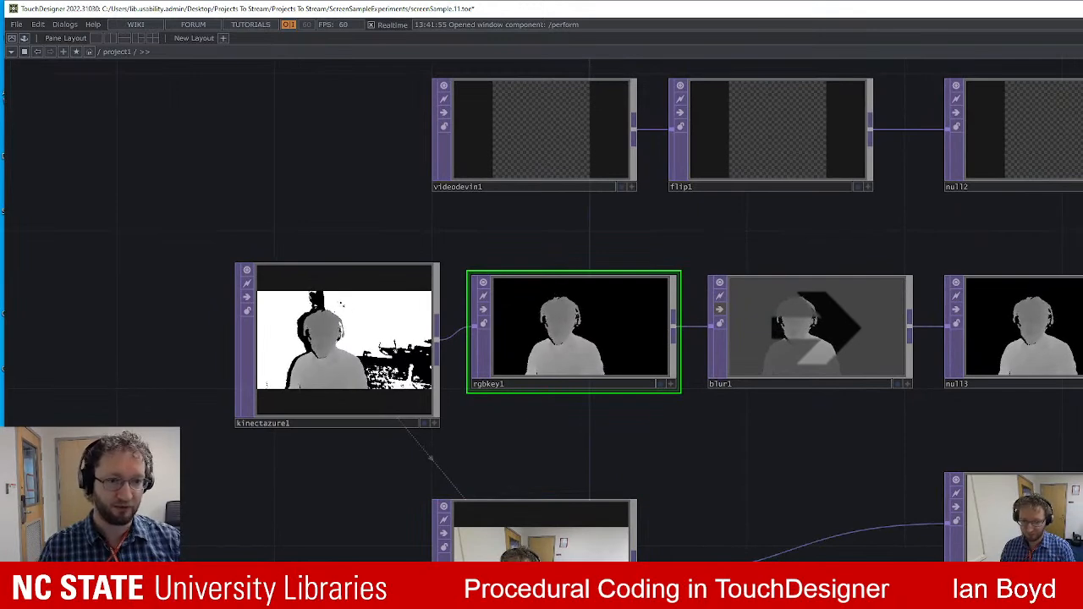
{"action": "left_click_drag", "start_coordinate": [1032, 399], "coordinate": [951, 468]}
{"action": "scroll", "coordinate": [986, 402], "scroll_direction": "up", "scroll_amount": 3}
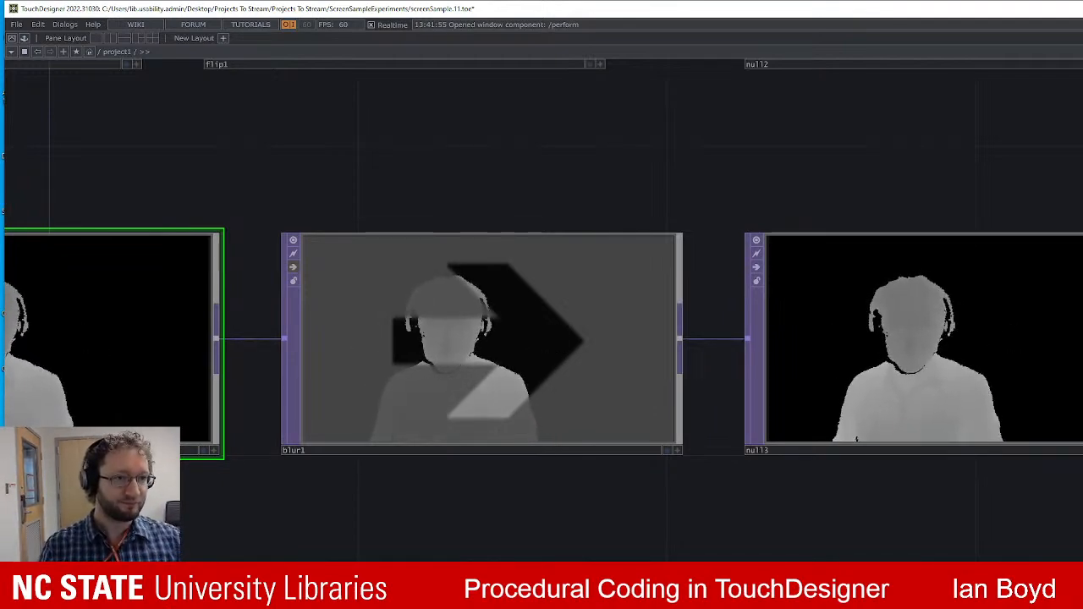
{"action": "scroll", "coordinate": [996, 160], "scroll_direction": "down", "scroll_amount": 3}
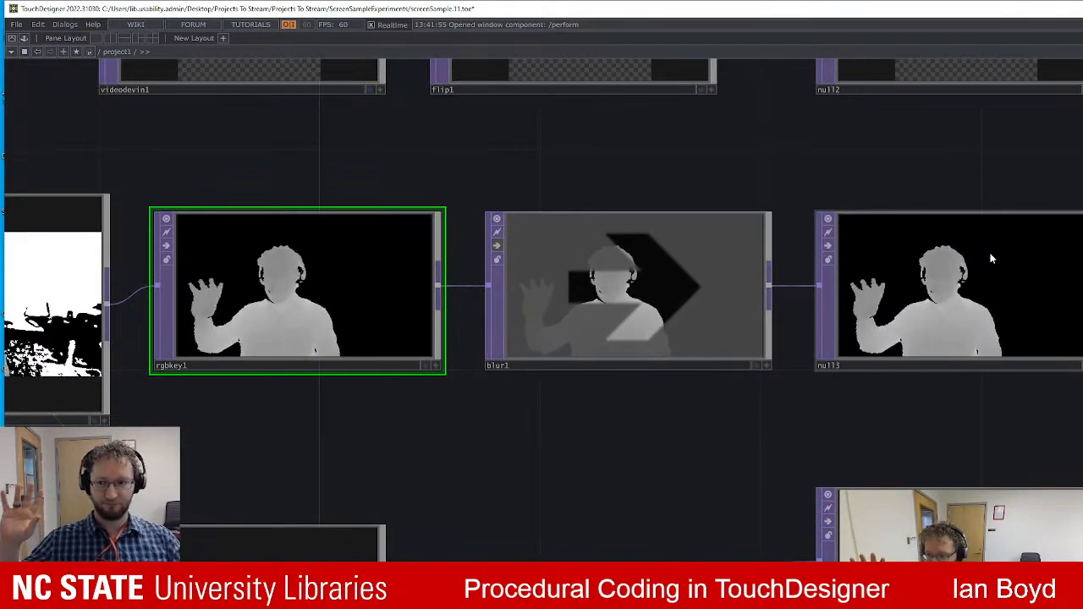
{"action": "left_click_drag", "start_coordinate": [479, 407], "coordinate": [972, 412]}
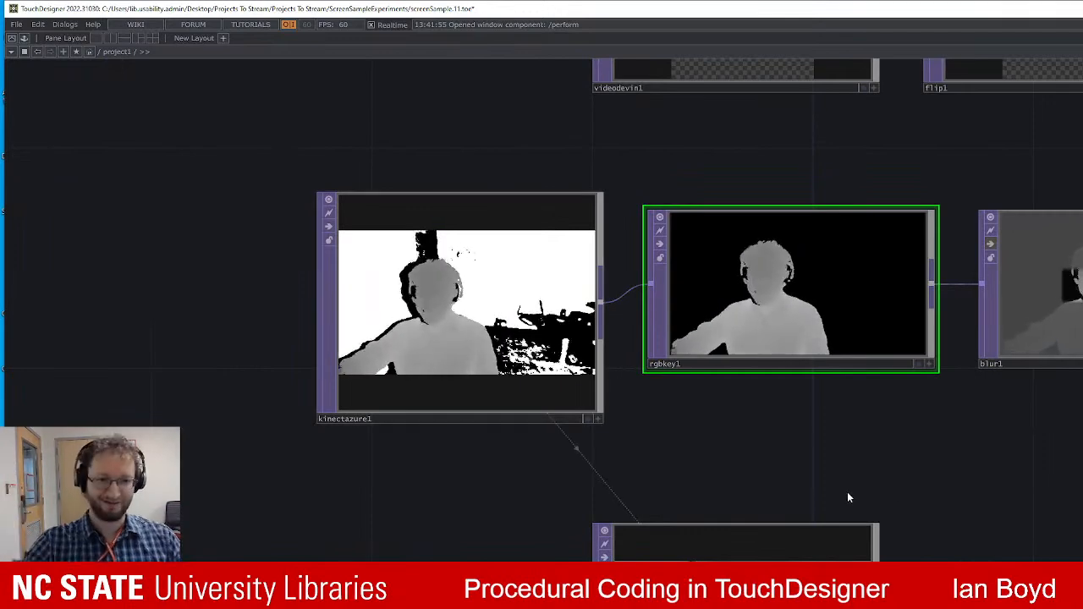
{"action": "left_click_drag", "start_coordinate": [777, 425], "coordinate": [401, 430]}
Turn off the bypass on blur1, compare its softened silhouette with rgbkey1, and select blur1.
{"action": "left_click", "coordinate": [614, 249]}
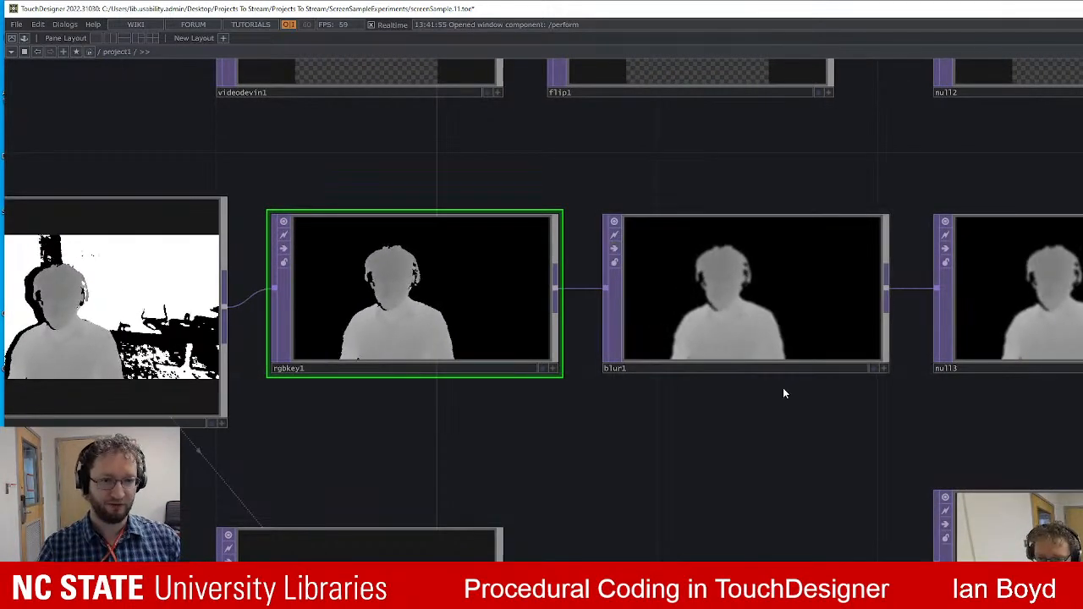
{"action": "scroll", "coordinate": [1081, 326], "scroll_direction": "up", "scroll_amount": 1}
{"action": "scroll", "coordinate": [1081, 313], "scroll_direction": "up", "scroll_amount": 3}
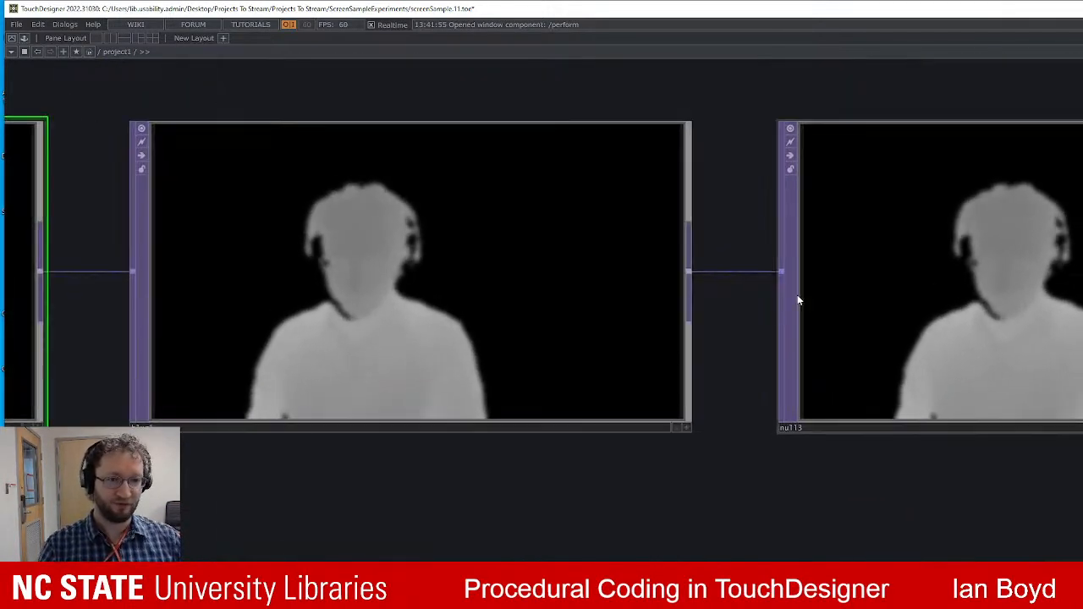
{"action": "left_click_drag", "start_coordinate": [87, 206], "coordinate": [533, 210]}
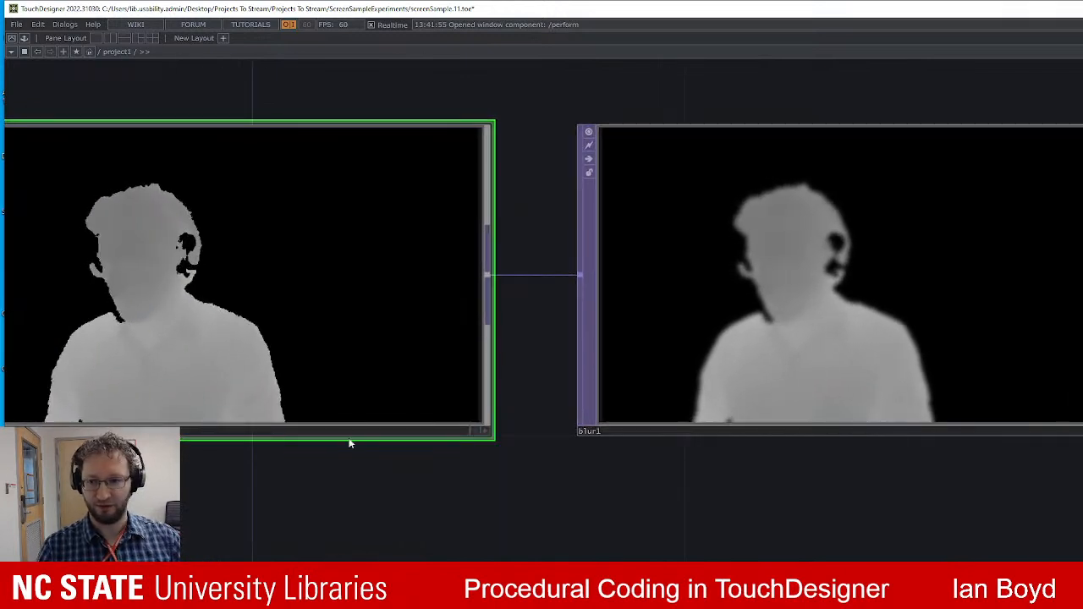
{"action": "left_click_drag", "start_coordinate": [849, 299], "coordinate": [609, 320]}
{"action": "left_click", "coordinate": [378, 204]}
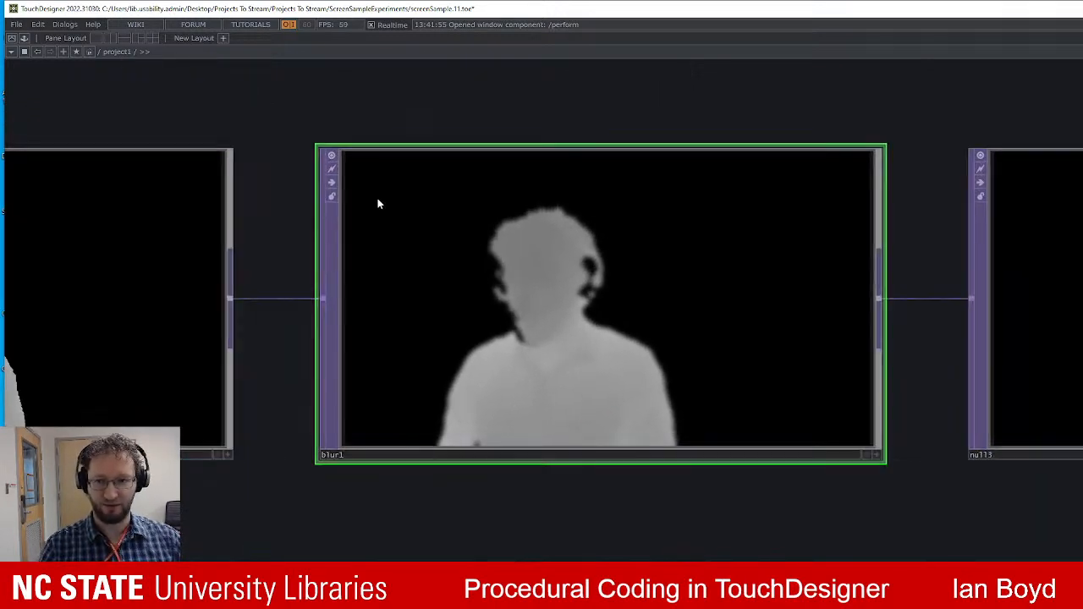
Switch the bypass on blur1 on, off and on again to compare the silhouette with and without blur.
{"action": "left_click", "coordinate": [332, 182]}
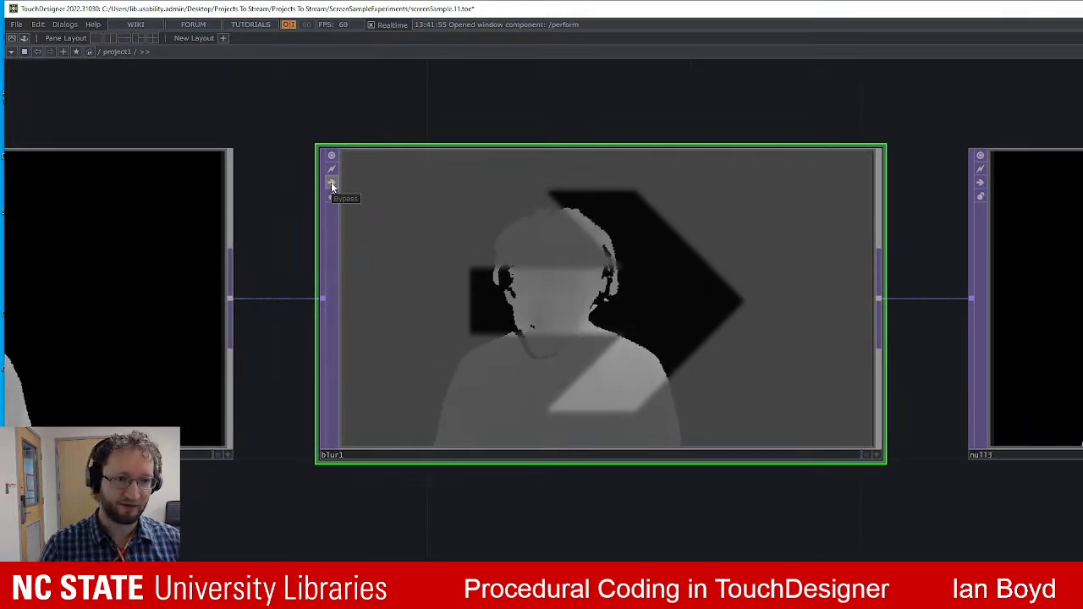
{"action": "left_click", "coordinate": [332, 182]}
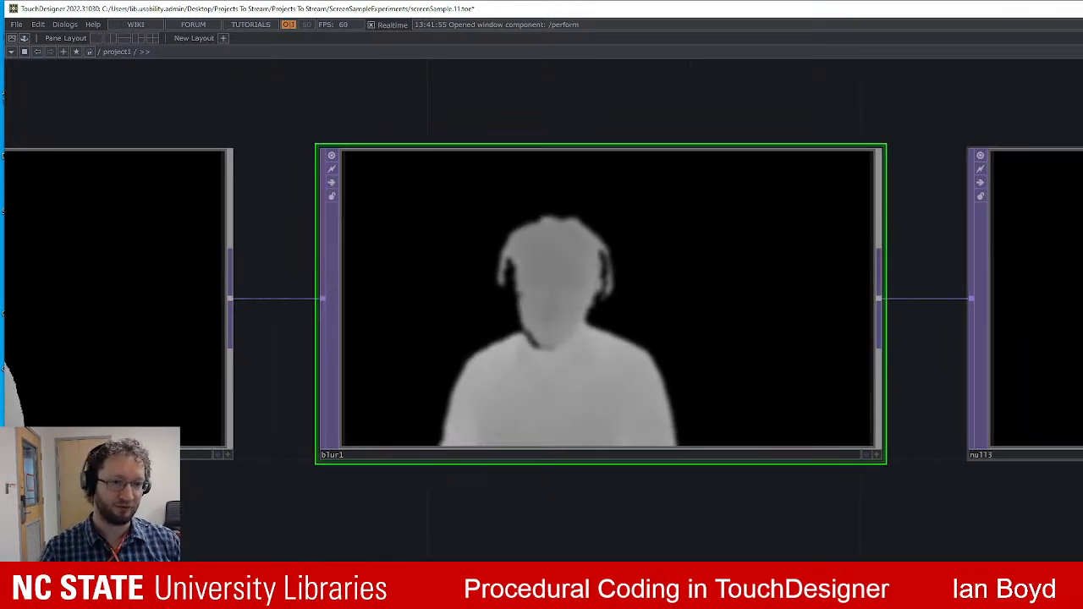
{"action": "left_click", "coordinate": [333, 183]}
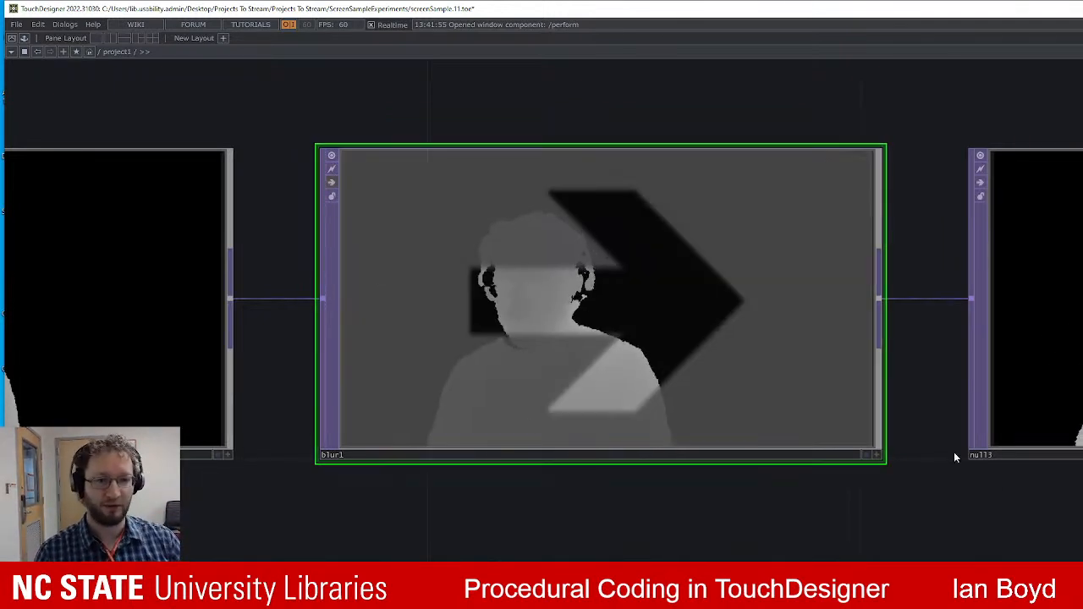
Follow the chain from blur1 through null3 into container1 and view the composited output in null1.
{"action": "left_click_drag", "start_coordinate": [969, 486], "coordinate": [846, 506]}
{"action": "left_click_drag", "start_coordinate": [930, 548], "coordinate": [560, 568]}
{"action": "scroll", "coordinate": [776, 494], "scroll_direction": "down", "scroll_amount": 3}
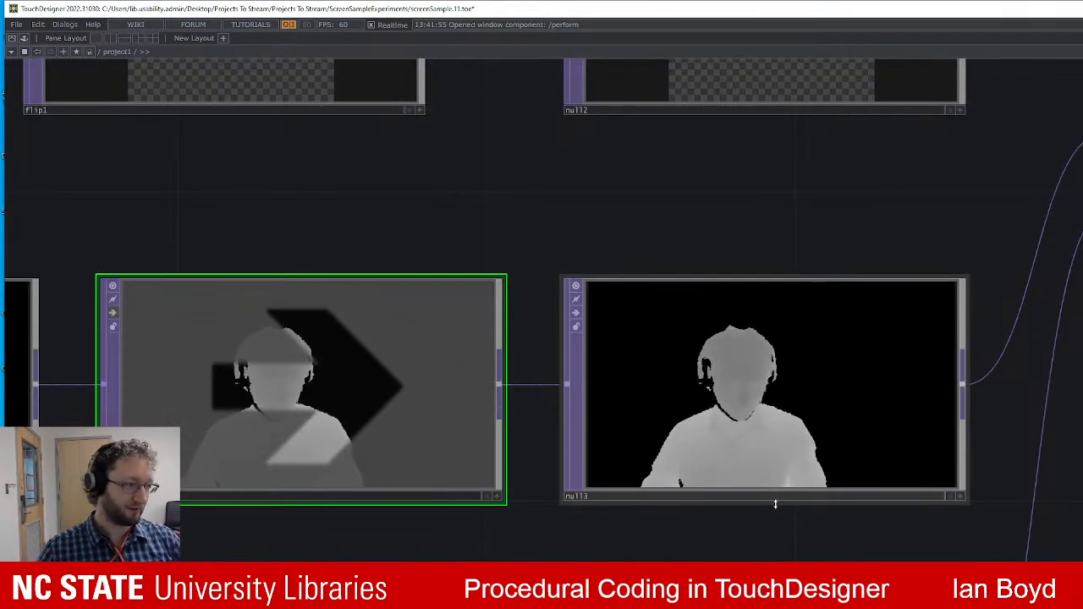
{"action": "scroll", "coordinate": [1082, 539], "scroll_direction": "down", "scroll_amount": 3}
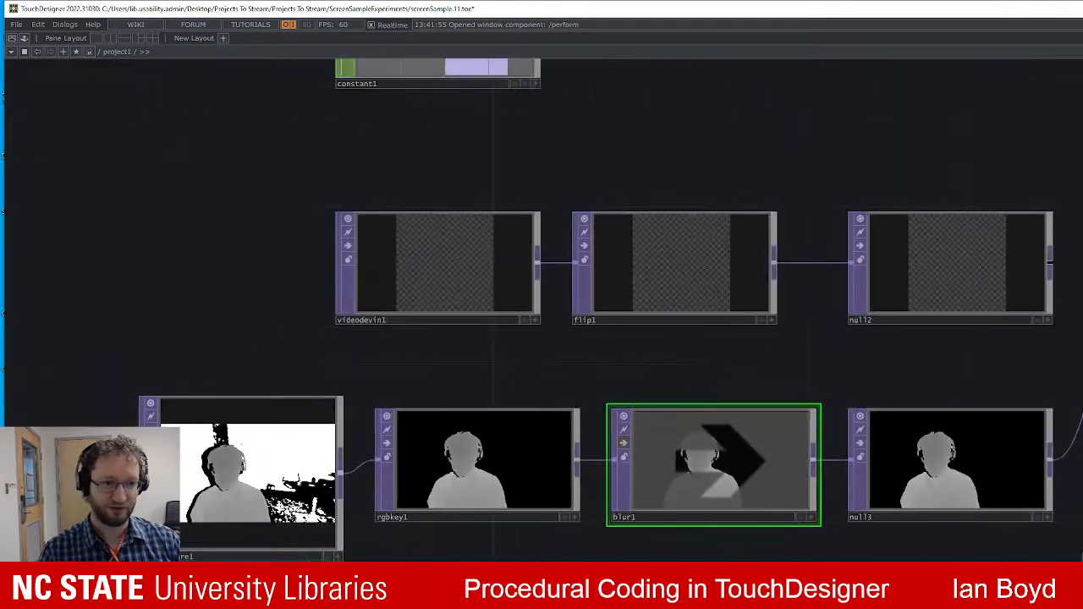
{"action": "left_click_drag", "start_coordinate": [1082, 535], "coordinate": [968, 514]}
{"action": "scroll", "coordinate": [1082, 455], "scroll_direction": "up", "scroll_amount": 5}
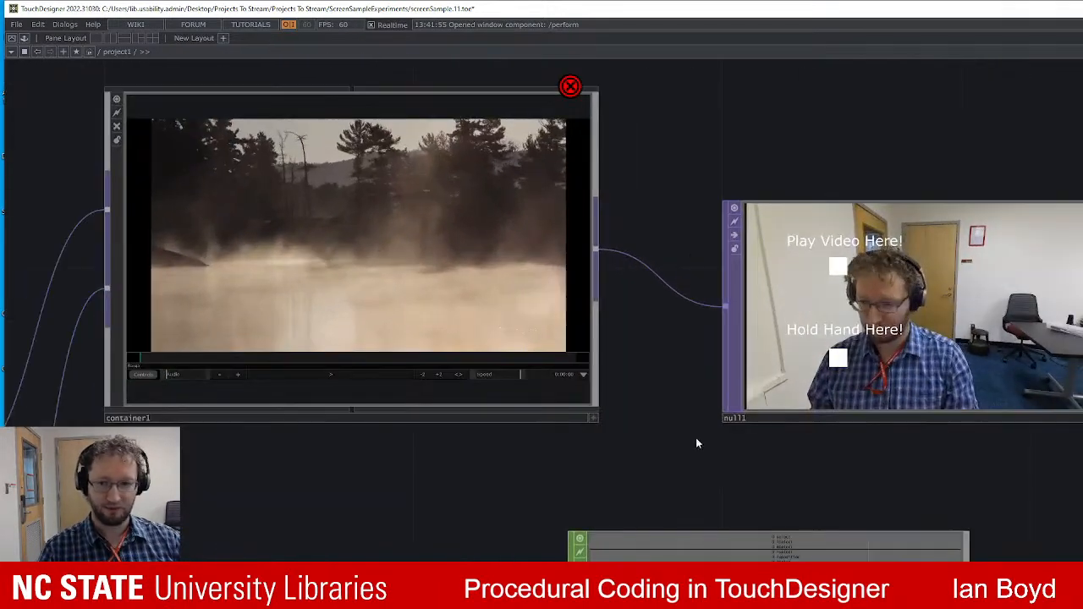
{"action": "left_click_drag", "start_coordinate": [719, 461], "coordinate": [1082, 508]}
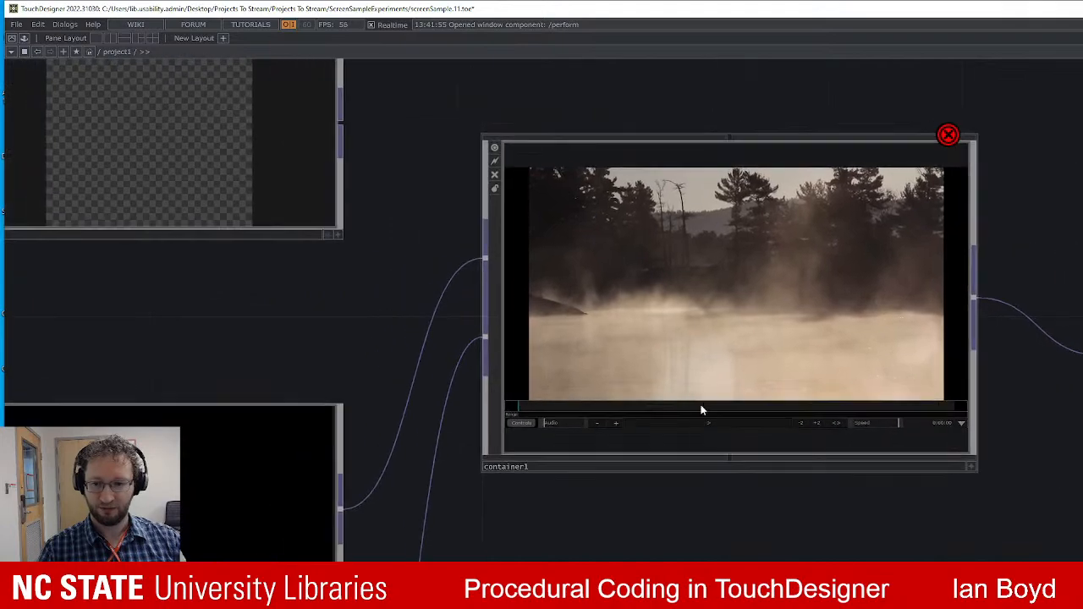
Enter container1 and examine its moviePlayer component.
{"action": "scroll", "coordinate": [701, 406], "scroll_direction": "up", "scroll_amount": 3}
{"action": "scroll", "coordinate": [775, 289], "scroll_direction": "up", "scroll_amount": 5}
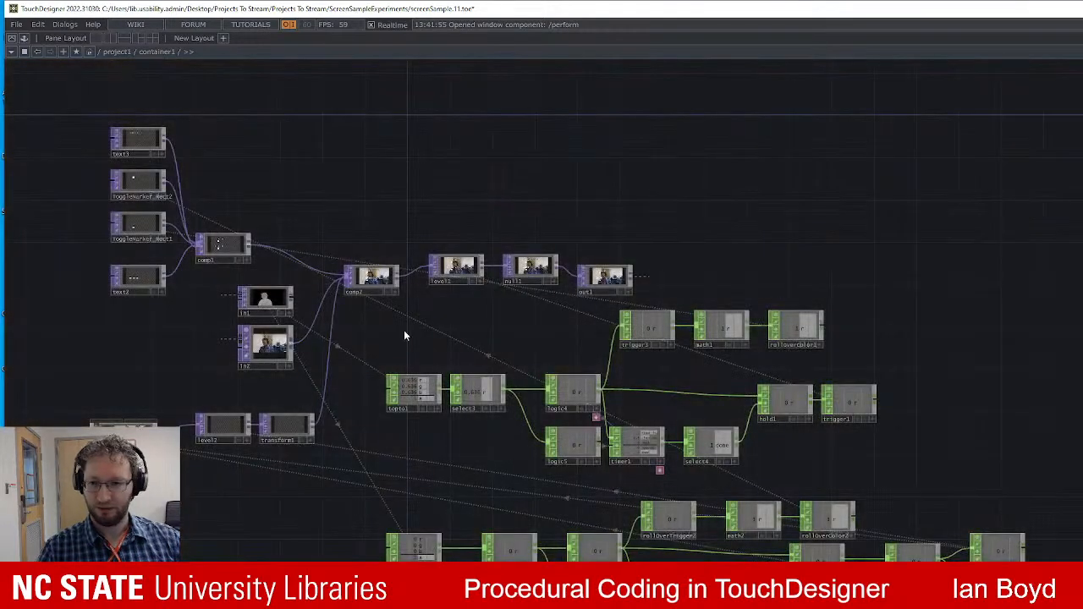
{"action": "left_click_drag", "start_coordinate": [550, 354], "coordinate": [1081, 370]}
{"action": "scroll", "coordinate": [738, 387], "scroll_direction": "up", "scroll_amount": 5}
{"action": "left_click_drag", "start_coordinate": [755, 308], "coordinate": [803, 215]}
{"action": "scroll", "coordinate": [715, 395], "scroll_direction": "up", "scroll_amount": 2}
{"action": "left_click", "coordinate": [715, 395]}
{"action": "scroll", "coordinate": [708, 408], "scroll_direction": "up", "scroll_amount": 5}
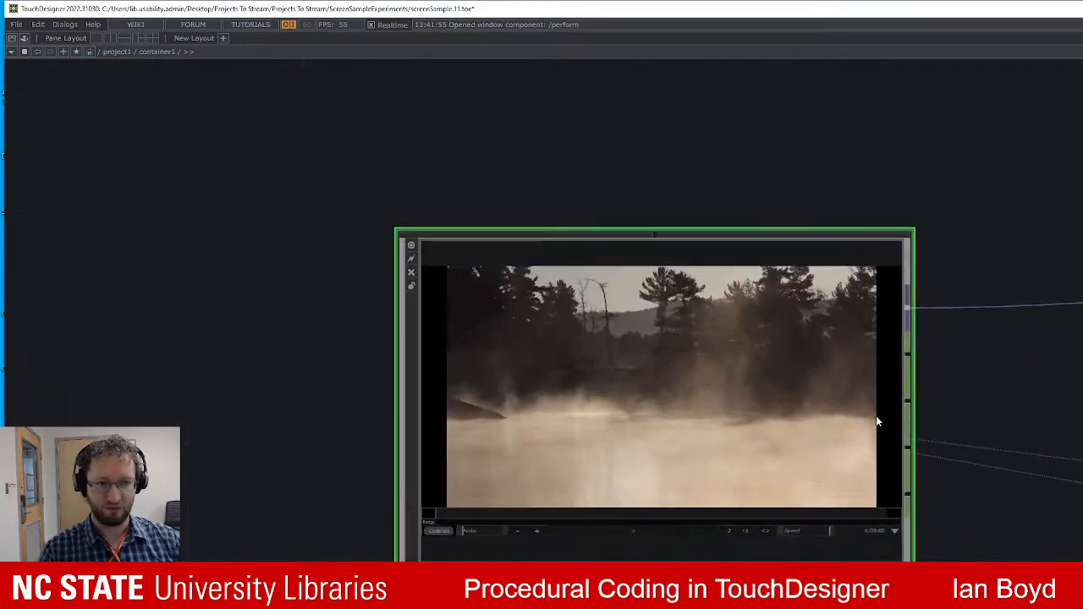
{"action": "scroll", "coordinate": [1034, 468], "scroll_direction": "down", "scroll_amount": 8}
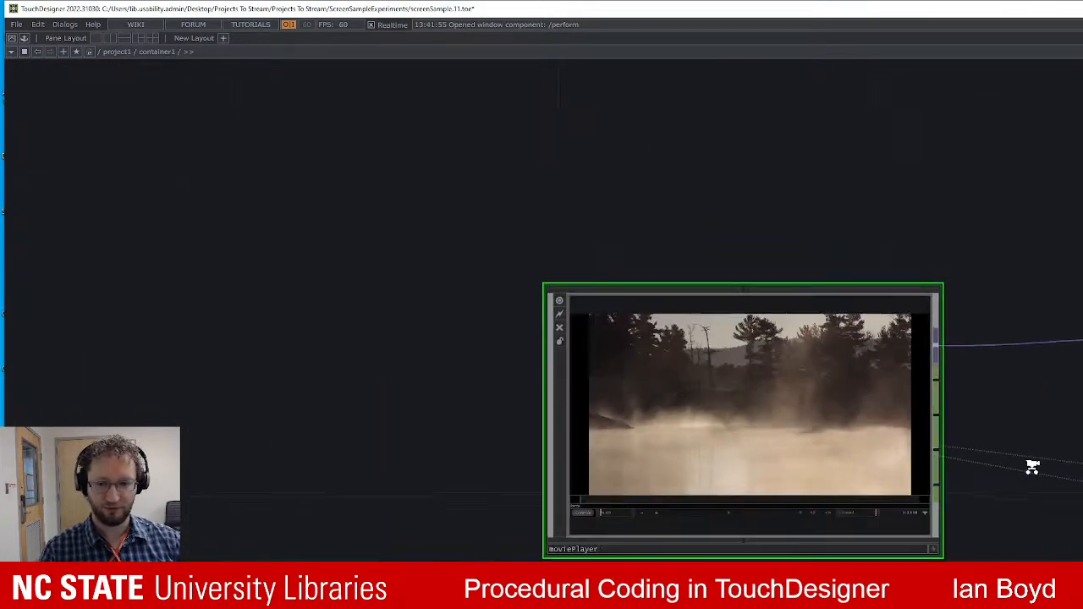
Delete the probe component below moviePlayer in container1.
{"action": "left_click_drag", "start_coordinate": [904, 538], "coordinate": [233, 504]}
{"action": "left_click_drag", "start_coordinate": [833, 481], "coordinate": [1081, 478]}
{"action": "left_click_drag", "start_coordinate": [501, 577], "coordinate": [505, 539]}
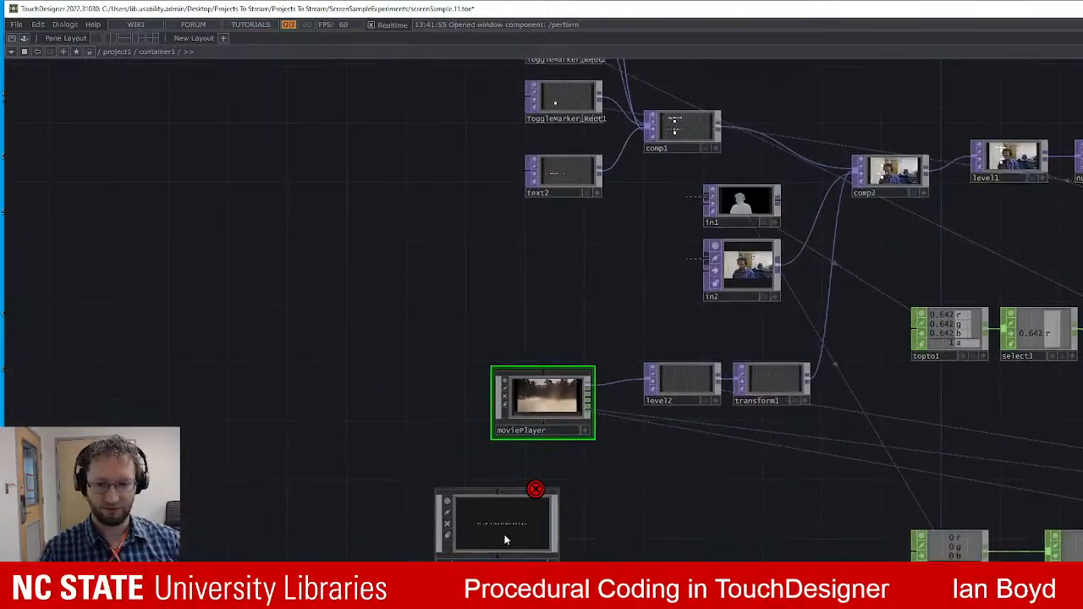
{"action": "key", "text": "Delete"}
{"action": "left_click_drag", "start_coordinate": [686, 513], "coordinate": [688, 527]}
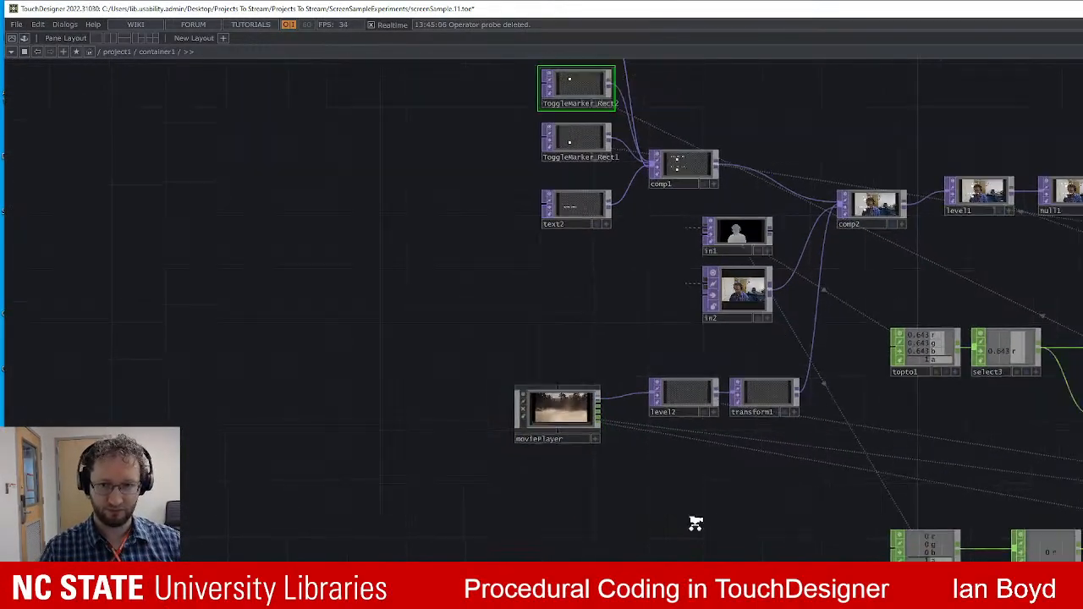
Return to the project1 network and review container1 and the null1 output connected to it.
{"action": "scroll", "coordinate": [742, 546], "scroll_direction": "down", "scroll_amount": 6}
{"action": "scroll", "coordinate": [744, 537], "scroll_direction": "down", "scroll_amount": 3}
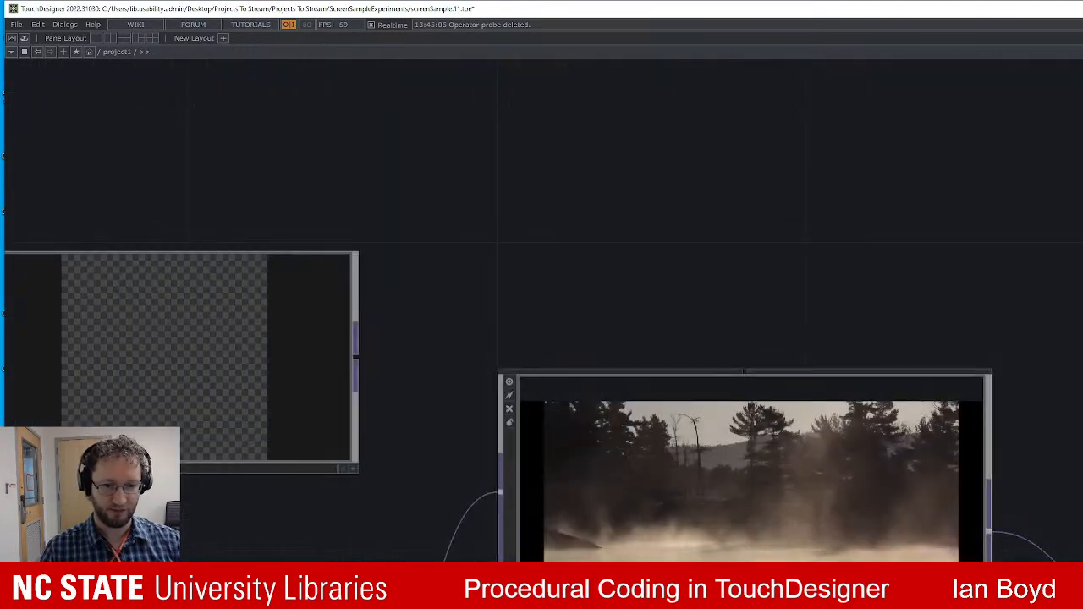
{"action": "left_click_drag", "start_coordinate": [1081, 325], "coordinate": [740, 218]}
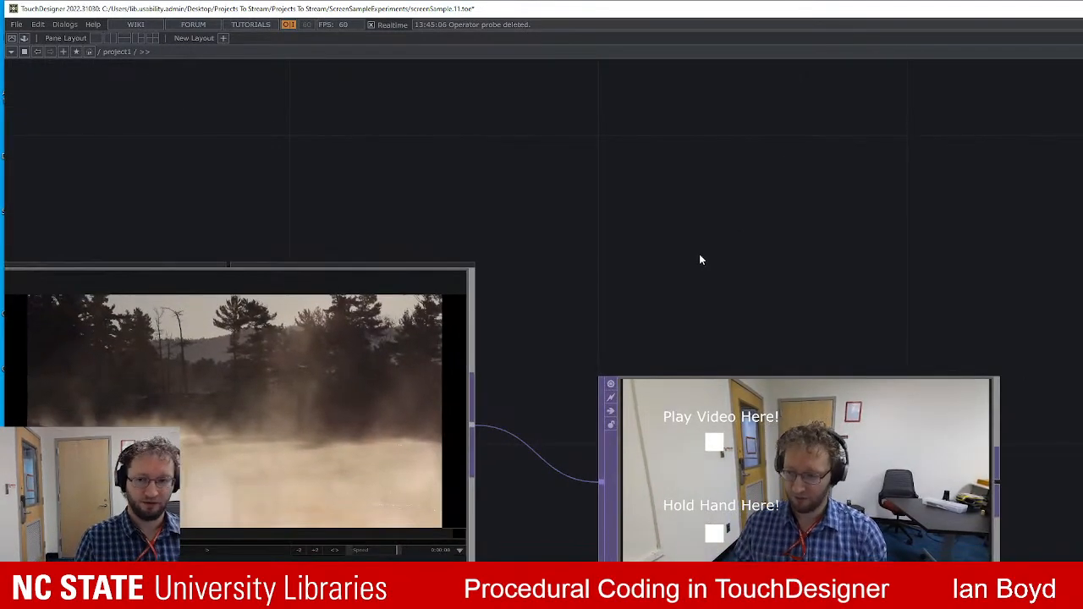
{"action": "left_click_drag", "start_coordinate": [699, 260], "coordinate": [929, 298]}
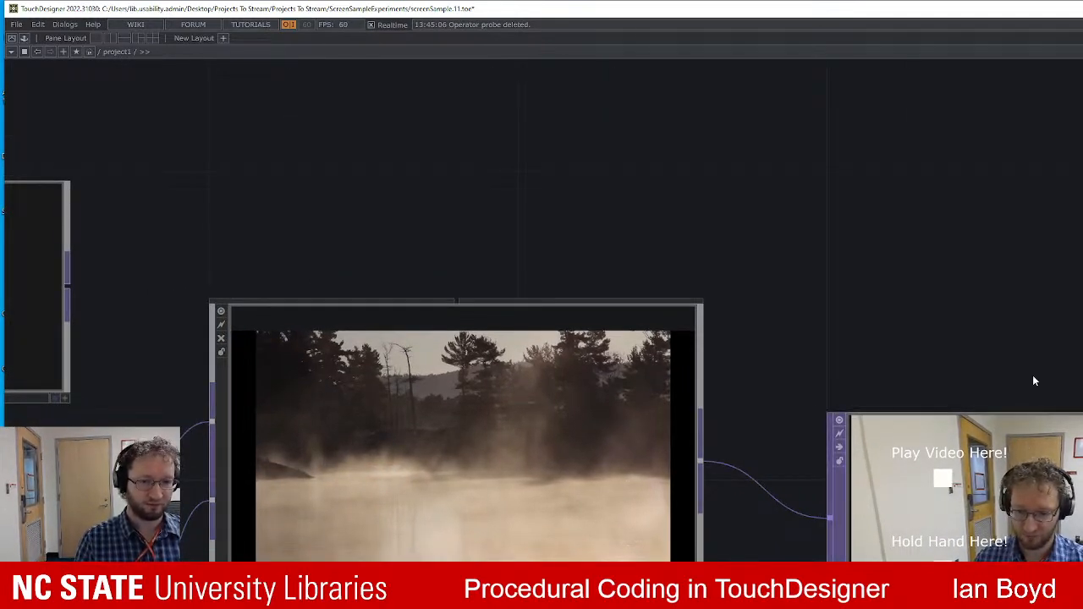
{"action": "left_click_drag", "start_coordinate": [1012, 412], "coordinate": [999, 408]}
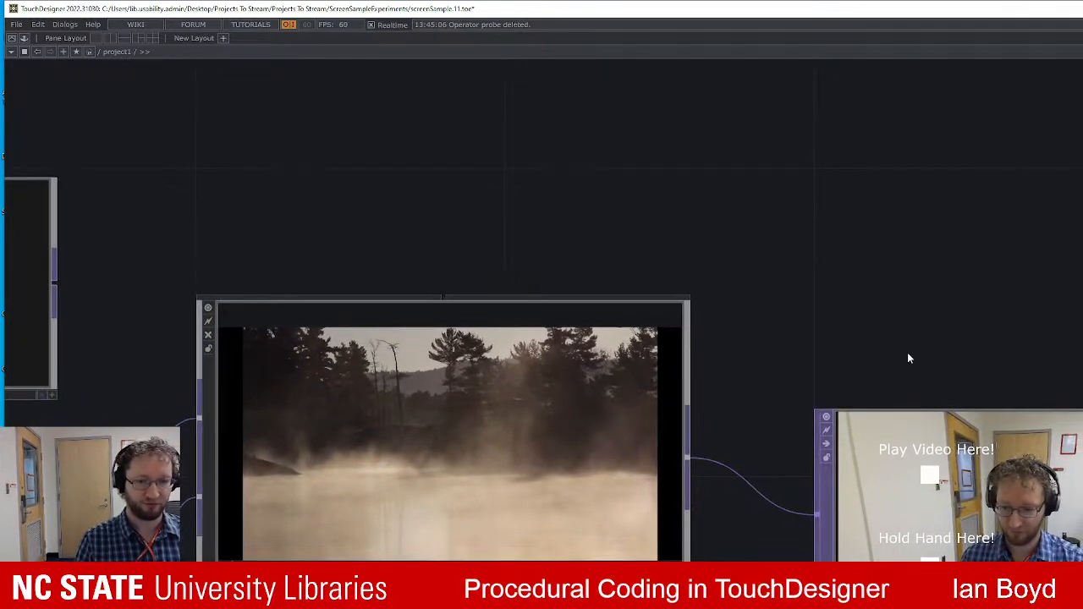
{"action": "left_click", "coordinate": [14, 39]}
{"action": "key", "text": "Escape"}
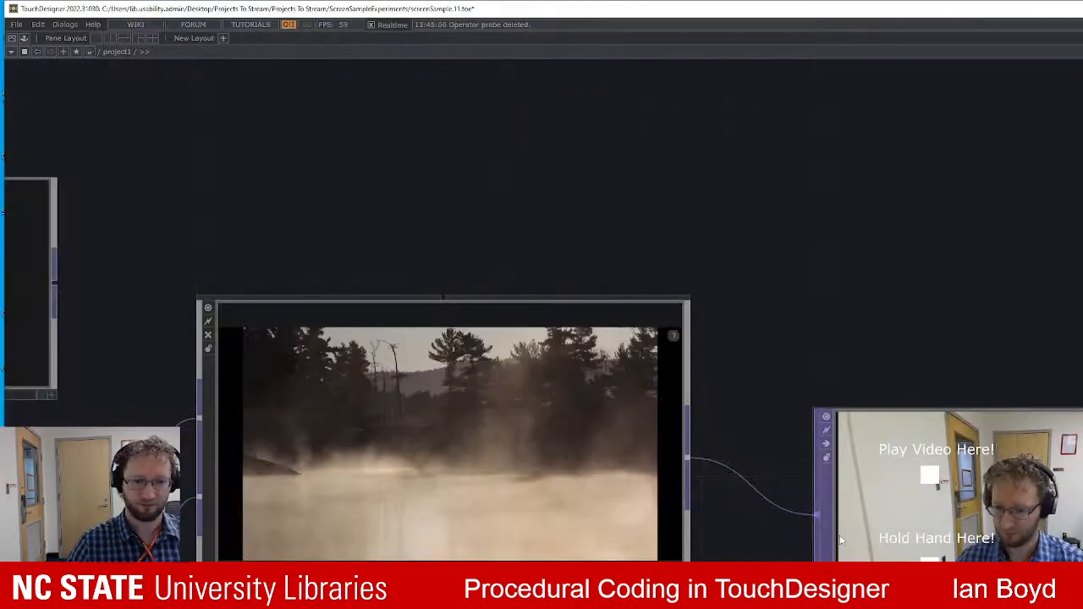
Show null1's output as the background of the project1 network.
{"action": "left_click_drag", "start_coordinate": [1066, 315], "coordinate": [1046, 260]}
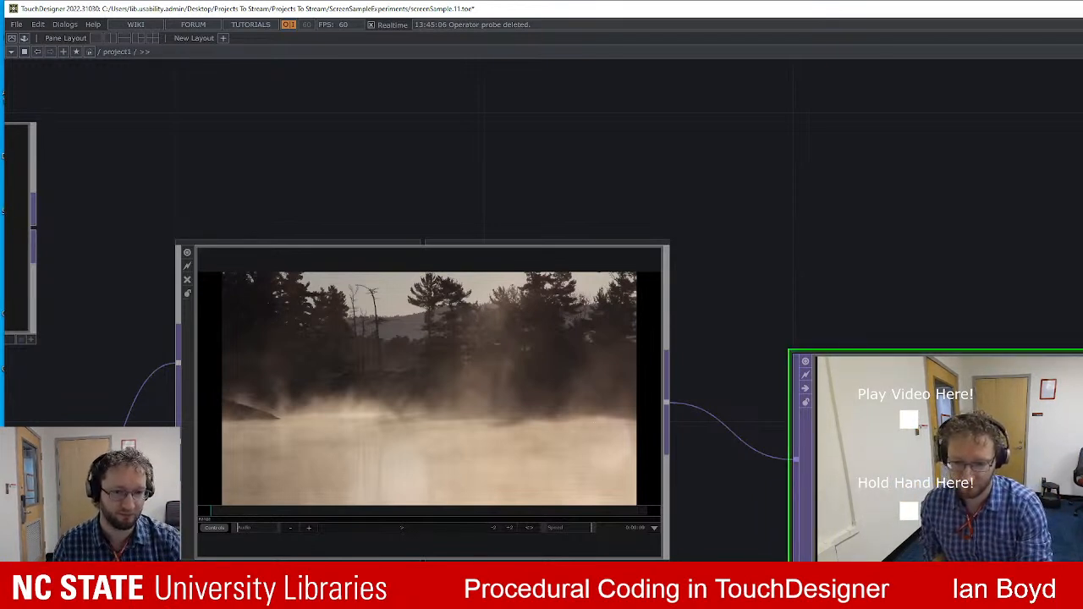
{"action": "key", "text": "d"}
{"action": "left_click_drag", "start_coordinate": [597, 418], "coordinate": [175, 415]}
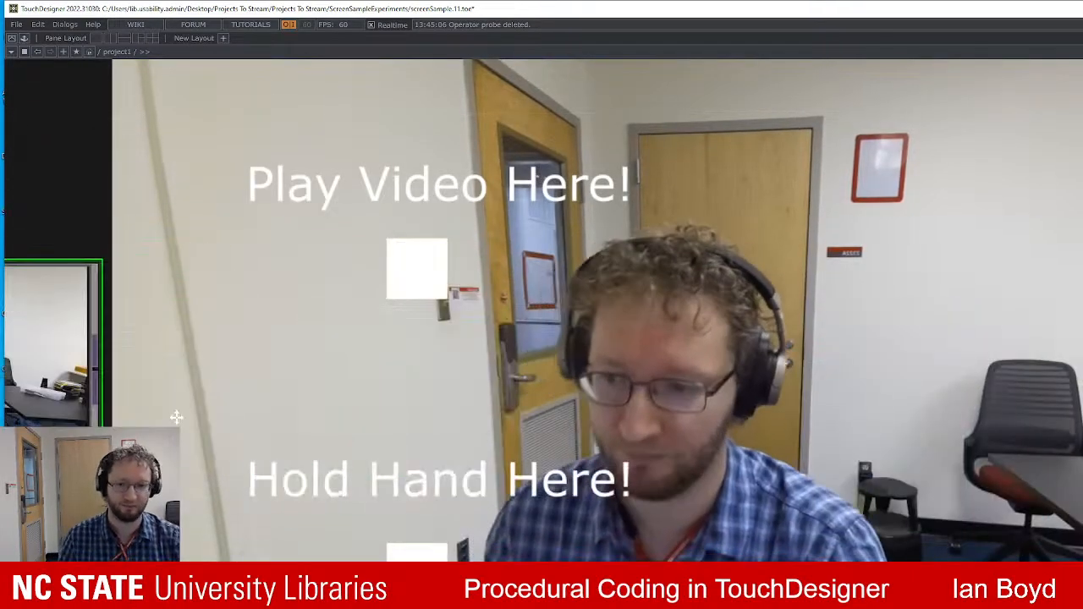
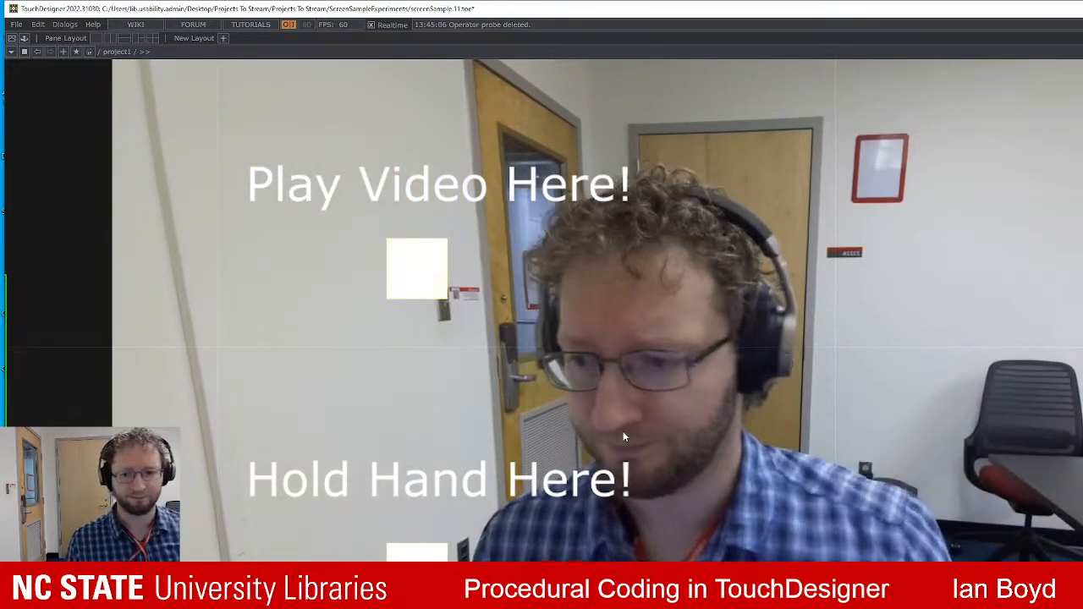
Review the image-processing chains feeding container1, and enter container1 to look over its internal operator network.
{"action": "scroll", "coordinate": [678, 356], "scroll_direction": "down", "scroll_amount": 5}
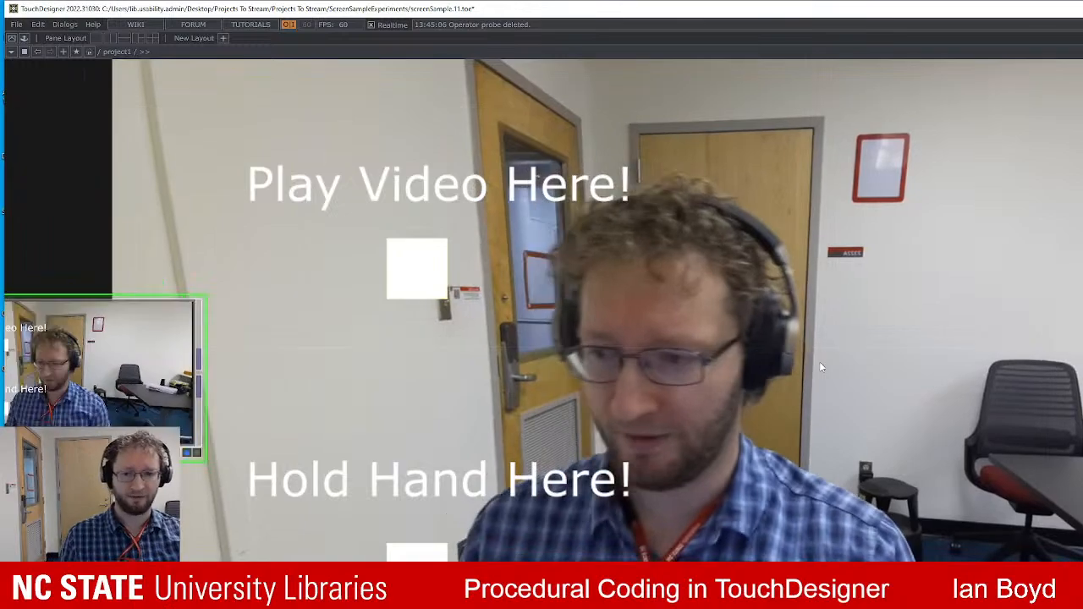
{"action": "left_click_drag", "start_coordinate": [735, 363], "coordinate": [1082, 363]}
{"action": "left_click_drag", "start_coordinate": [641, 519], "coordinate": [891, 506]}
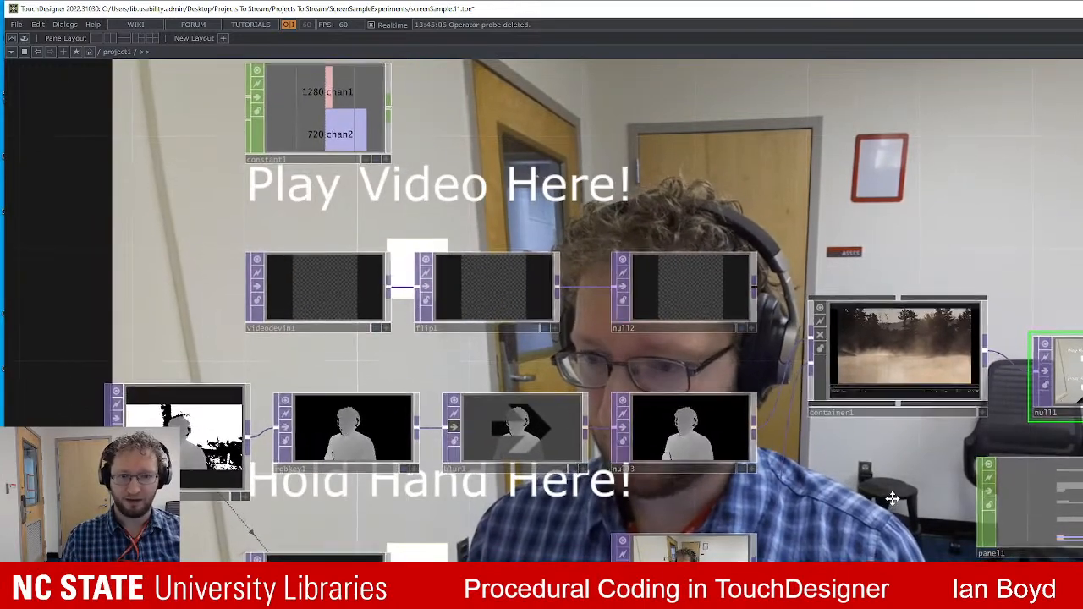
{"action": "scroll", "coordinate": [912, 518], "scroll_direction": "up", "scroll_amount": 5}
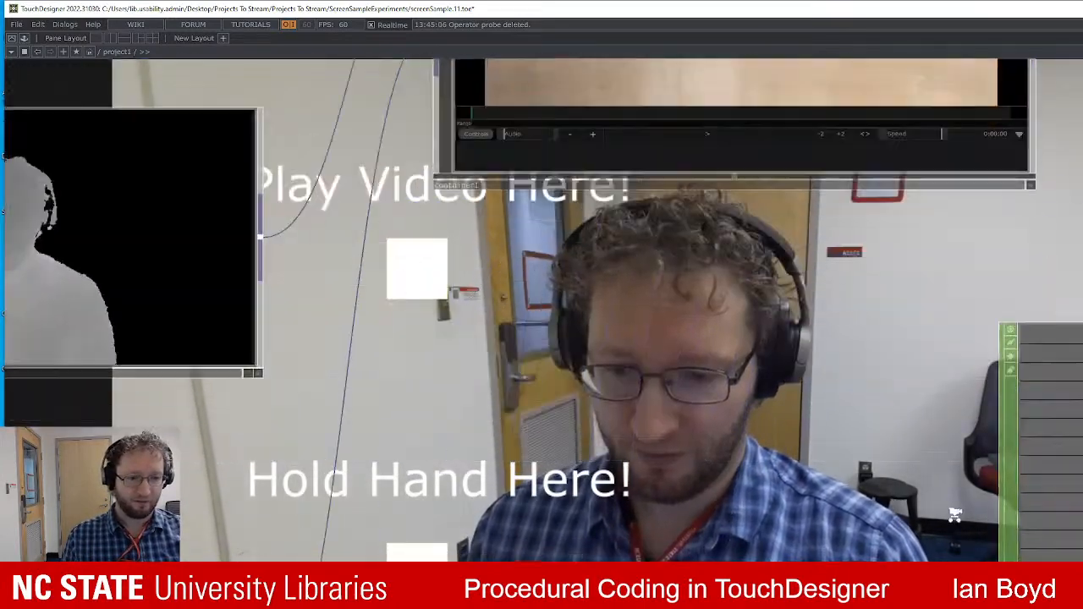
{"action": "left_click_drag", "start_coordinate": [954, 515], "coordinate": [689, 500]}
{"action": "scroll", "coordinate": [677, 467], "scroll_direction": "up", "scroll_amount": 4}
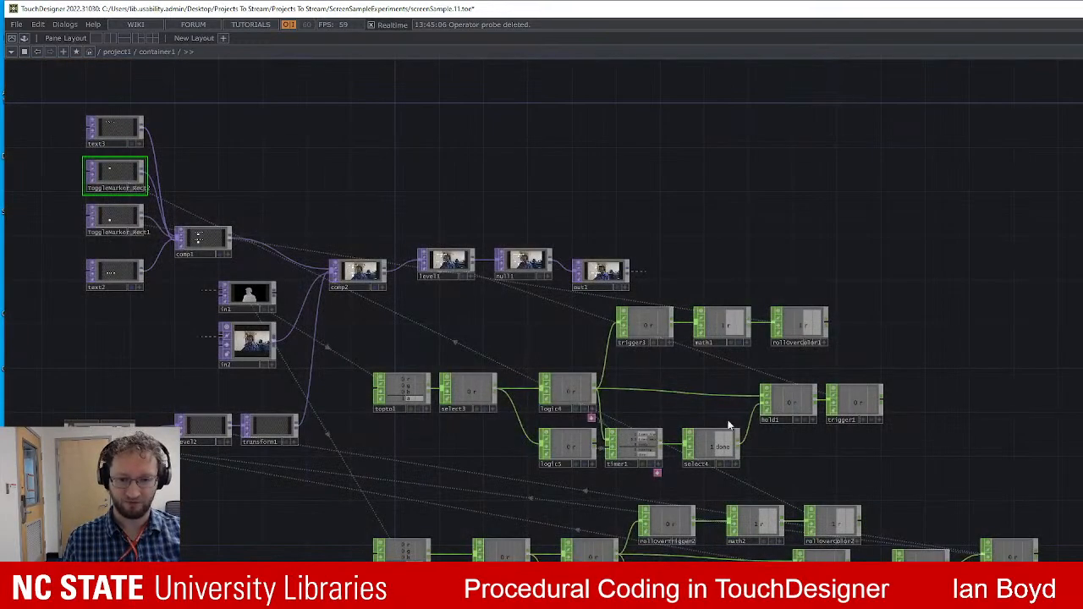
{"action": "left_click_drag", "start_coordinate": [685, 490], "coordinate": [732, 489]}
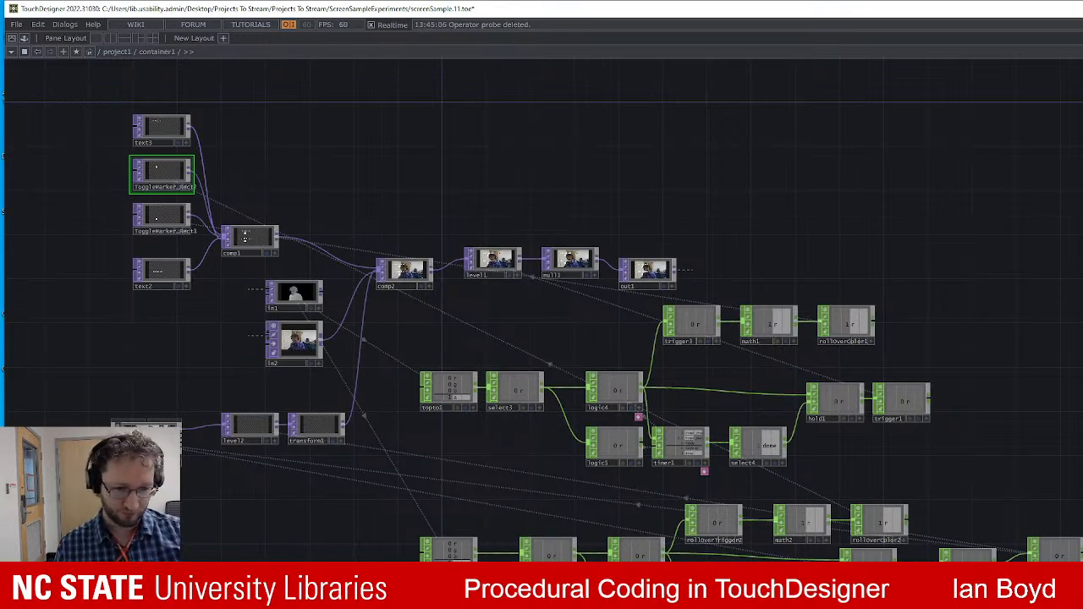
{"action": "scroll", "coordinate": [1025, 382], "scroll_direction": "down", "scroll_amount": 5}
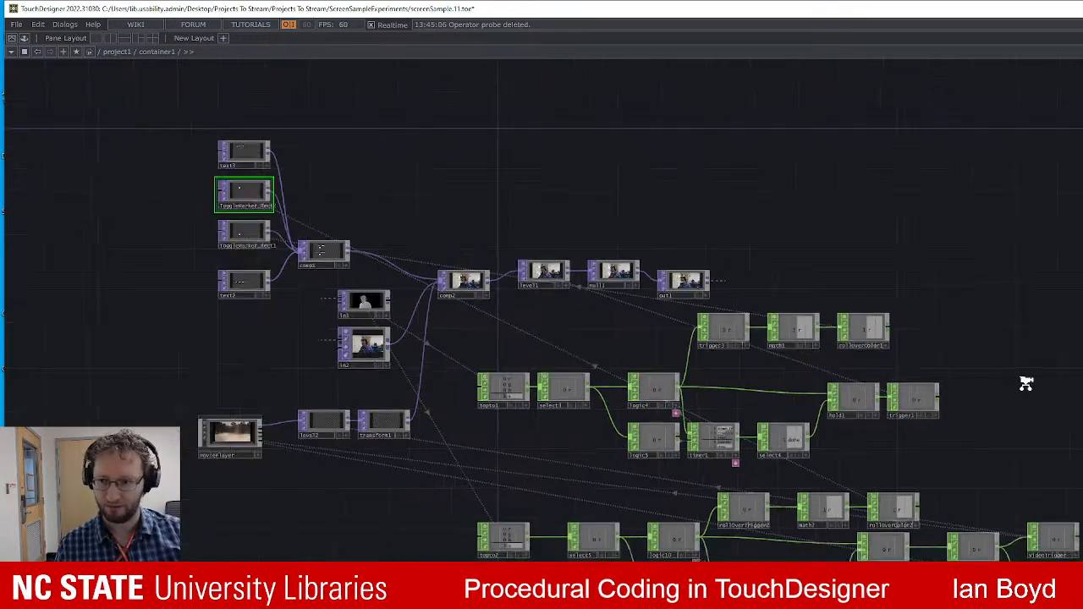
Go back up to project1 and examine the panel1 operator's channels, including u and v.
{"action": "left_click_drag", "start_coordinate": [1000, 602], "coordinate": [518, 428]}
{"action": "scroll", "coordinate": [517, 428], "scroll_direction": "down", "scroll_amount": 5}
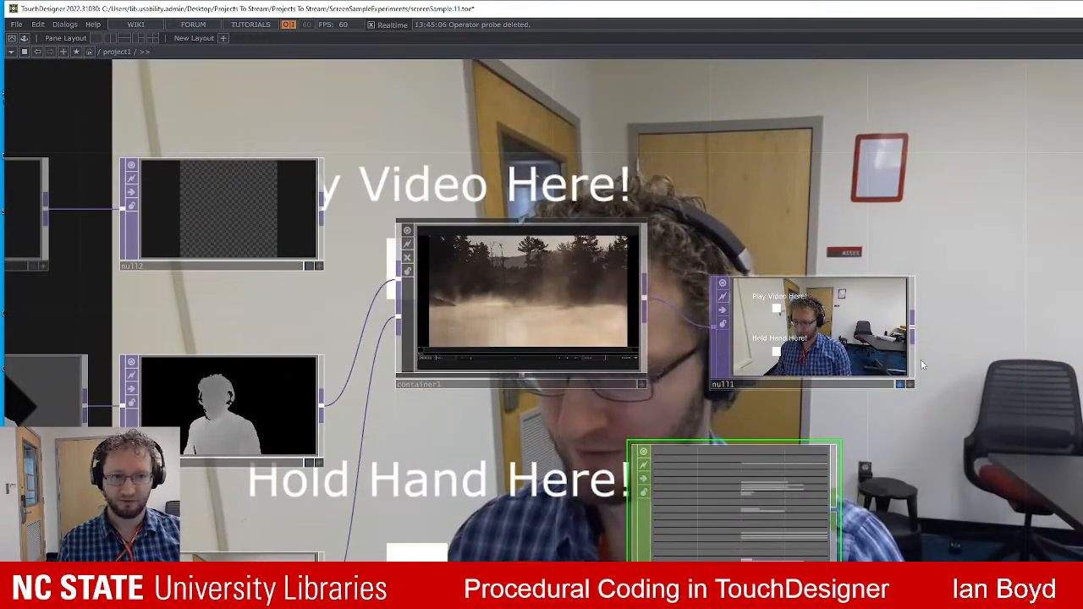
{"action": "scroll", "coordinate": [1013, 436], "scroll_direction": "up", "scroll_amount": 5}
{"action": "scroll", "coordinate": [1012, 436], "scroll_direction": "up", "scroll_amount": 2}
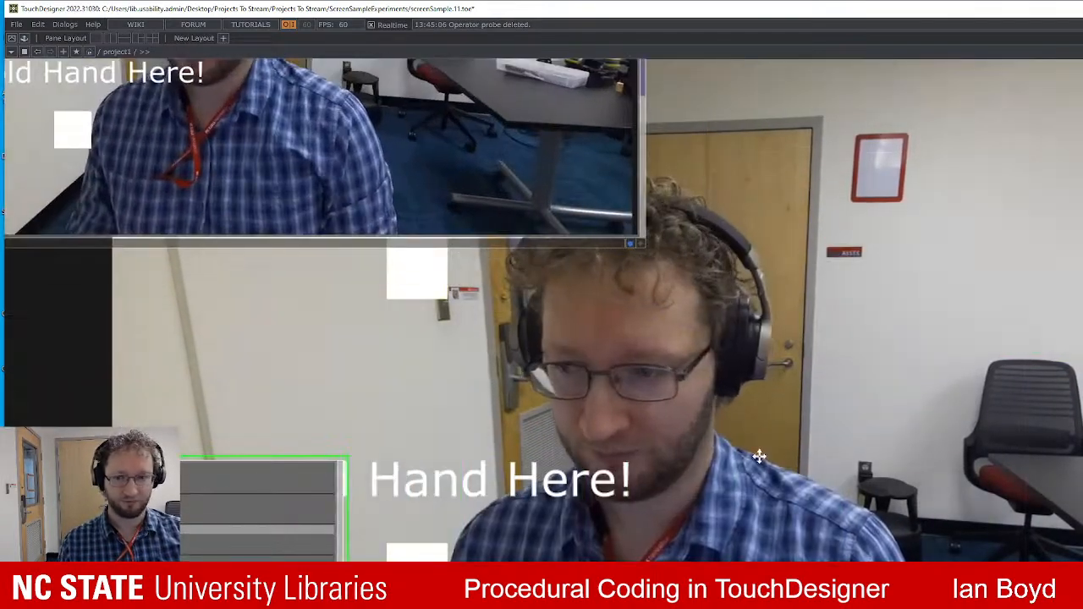
{"action": "left_click_drag", "start_coordinate": [758, 460], "coordinate": [1081, 174]}
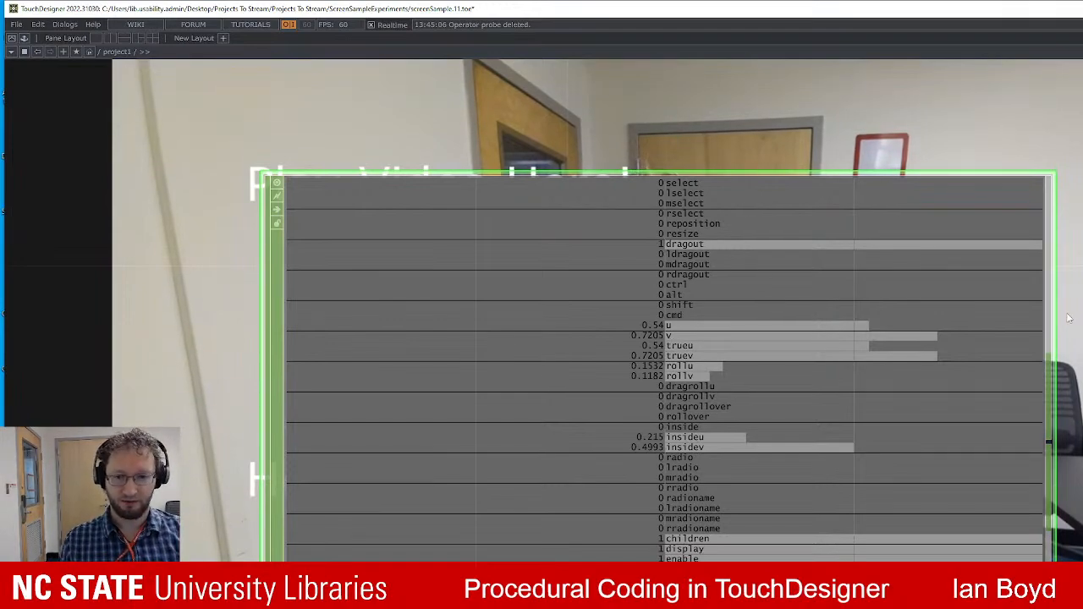
{"action": "left_click_drag", "start_coordinate": [1069, 318], "coordinate": [1082, 258]}
{"action": "scroll", "coordinate": [1082, 309], "scroll_direction": "down", "scroll_amount": 3}
{"action": "left_click_drag", "start_coordinate": [670, 329], "coordinate": [554, 327]}
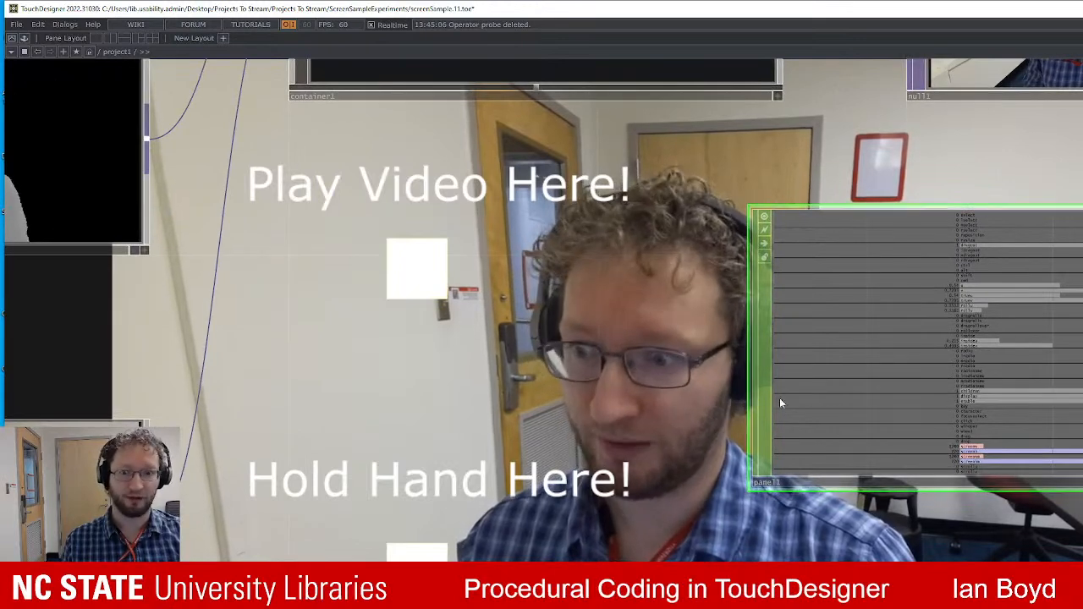
{"action": "scroll", "coordinate": [965, 324], "scroll_direction": "up", "scroll_amount": 5}
{"action": "scroll", "coordinate": [931, 228], "scroll_direction": "down", "scroll_amount": 2}
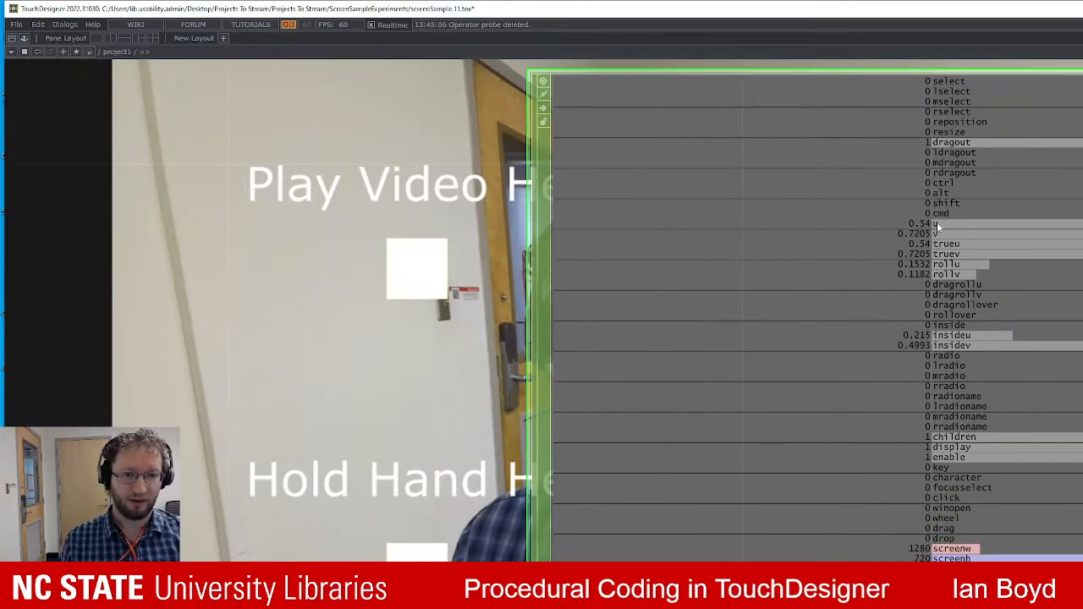
{"action": "scroll", "coordinate": [680, 341], "scroll_direction": "down", "scroll_amount": 3}
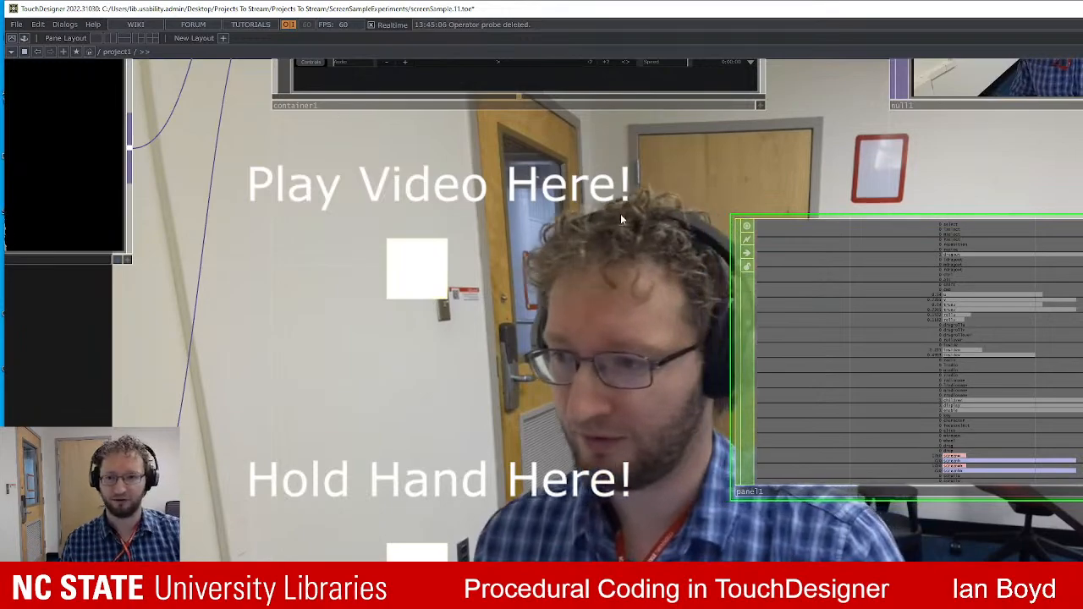
Enter container1 and examine the in1 silhouette and in2 camera inputs.
{"action": "left_click_drag", "start_coordinate": [576, 224], "coordinate": [765, 488]}
{"action": "scroll", "coordinate": [765, 488], "scroll_direction": "down", "scroll_amount": 4}
{"action": "scroll", "coordinate": [752, 398], "scroll_direction": "up", "scroll_amount": 12}
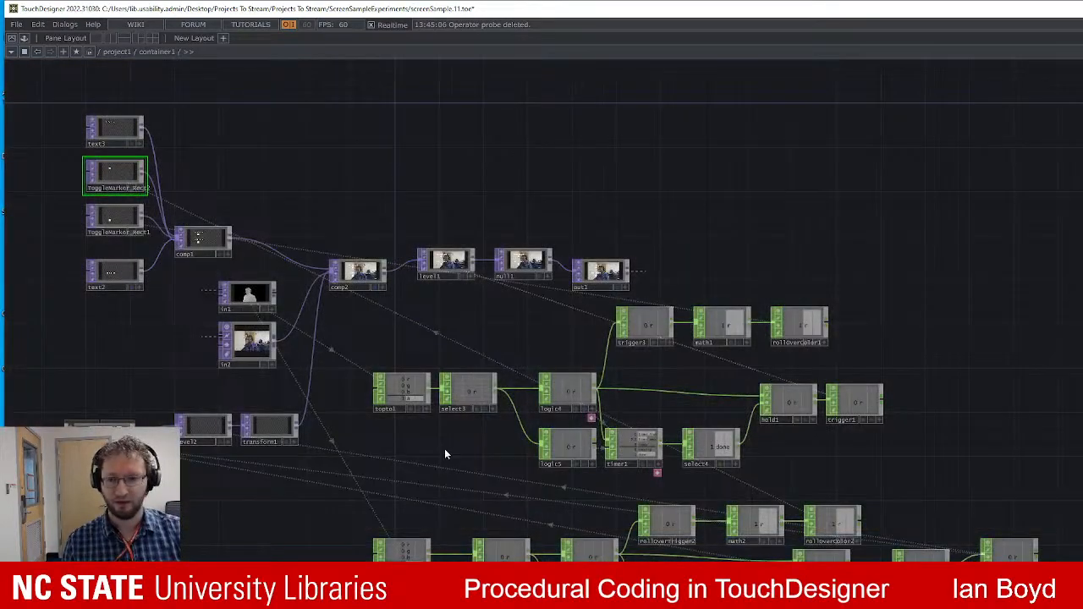
{"action": "left_click_drag", "start_coordinate": [483, 447], "coordinate": [741, 432]}
{"action": "scroll", "coordinate": [751, 442], "scroll_direction": "up", "scroll_amount": 5}
{"action": "left_click_drag", "start_coordinate": [663, 387], "coordinate": [694, 279]}
{"action": "left_click_drag", "start_coordinate": [795, 363], "coordinate": [883, 516]}
{"action": "left_click_drag", "start_coordinate": [959, 517], "coordinate": [945, 484]}
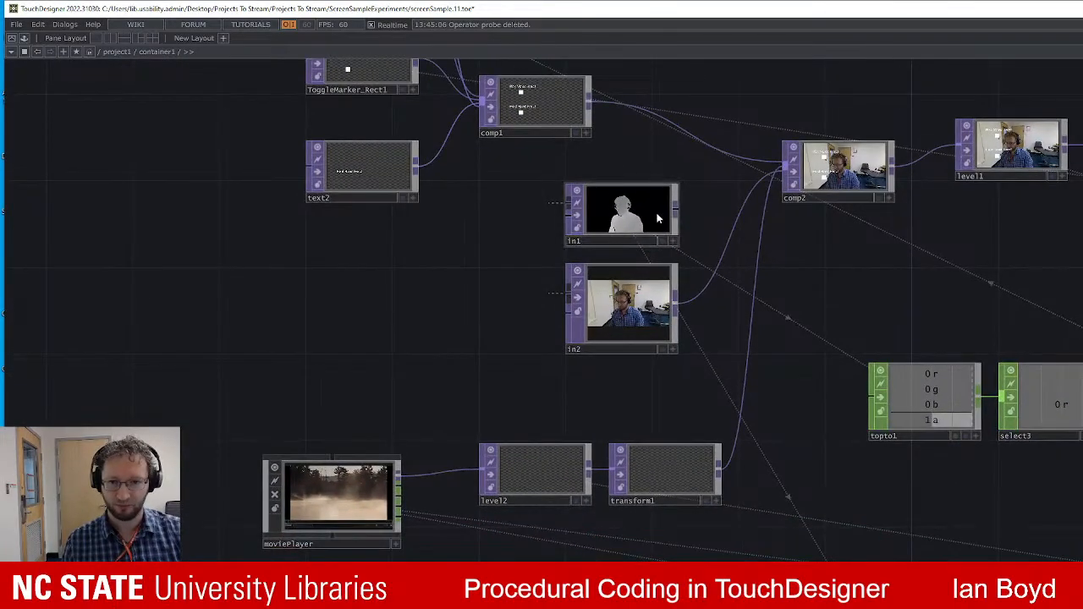
{"action": "scroll", "coordinate": [591, 230], "scroll_direction": "up", "scroll_amount": 4}
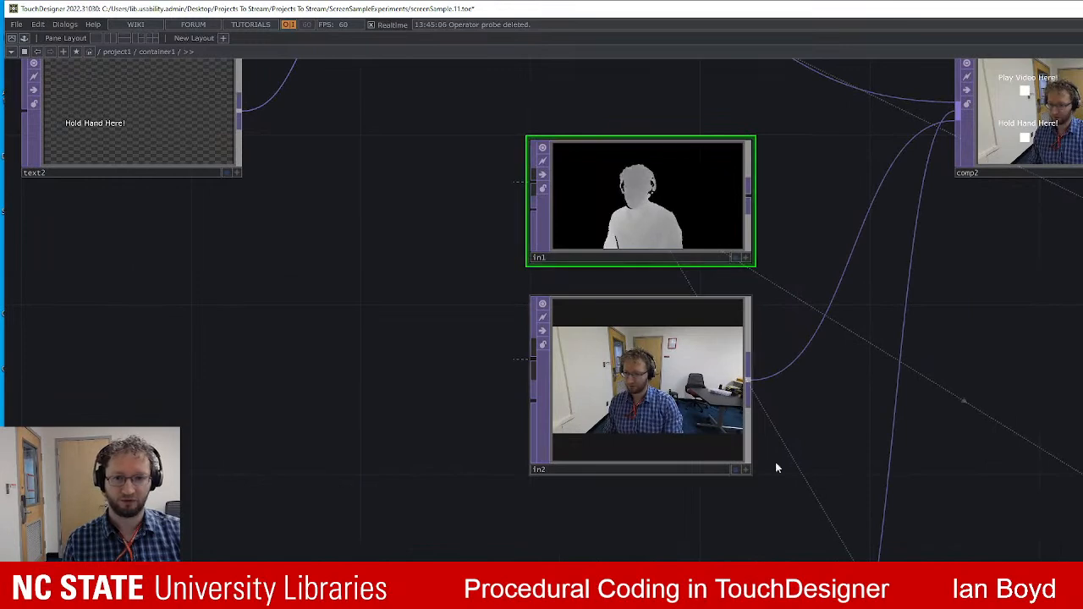
Examine the topto1 operator and its reference link from in1, along with the comp2 chain.
{"action": "left_click_drag", "start_coordinate": [984, 594], "coordinate": [787, 327]}
{"action": "scroll", "coordinate": [788, 328], "scroll_direction": "down", "scroll_amount": 2}
{"action": "left_click_drag", "start_coordinate": [932, 447], "coordinate": [790, 316]}
{"action": "scroll", "coordinate": [858, 350], "scroll_direction": "down", "scroll_amount": 2}
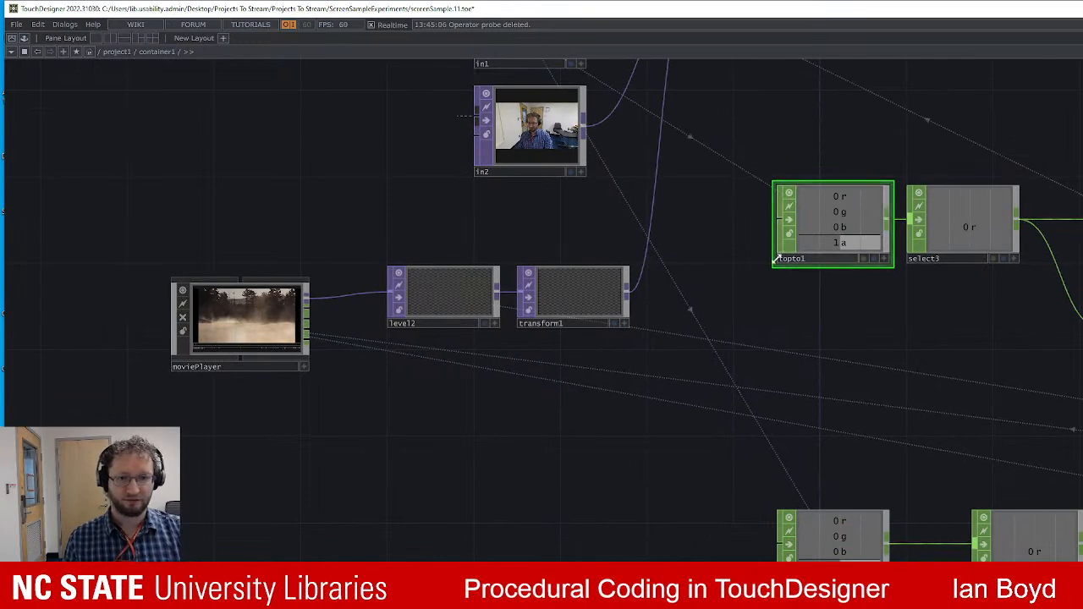
{"action": "left_click_drag", "start_coordinate": [908, 349], "coordinate": [920, 443]}
{"action": "scroll", "coordinate": [830, 316], "scroll_direction": "up", "scroll_amount": 2}
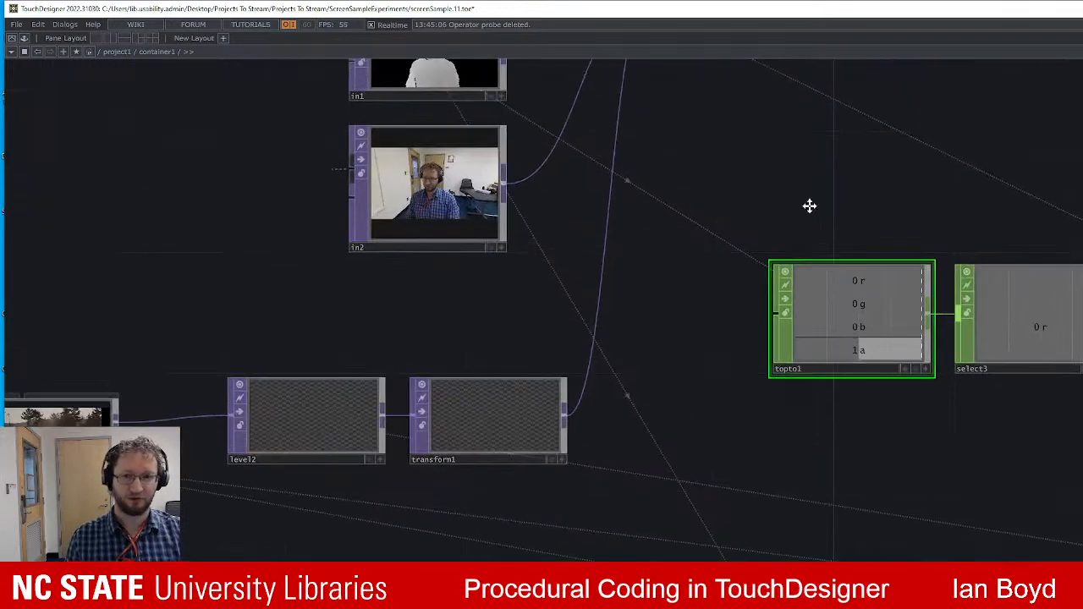
{"action": "left_click_drag", "start_coordinate": [809, 206], "coordinate": [877, 336]}
{"action": "left_click_drag", "start_coordinate": [822, 290], "coordinate": [809, 297]}
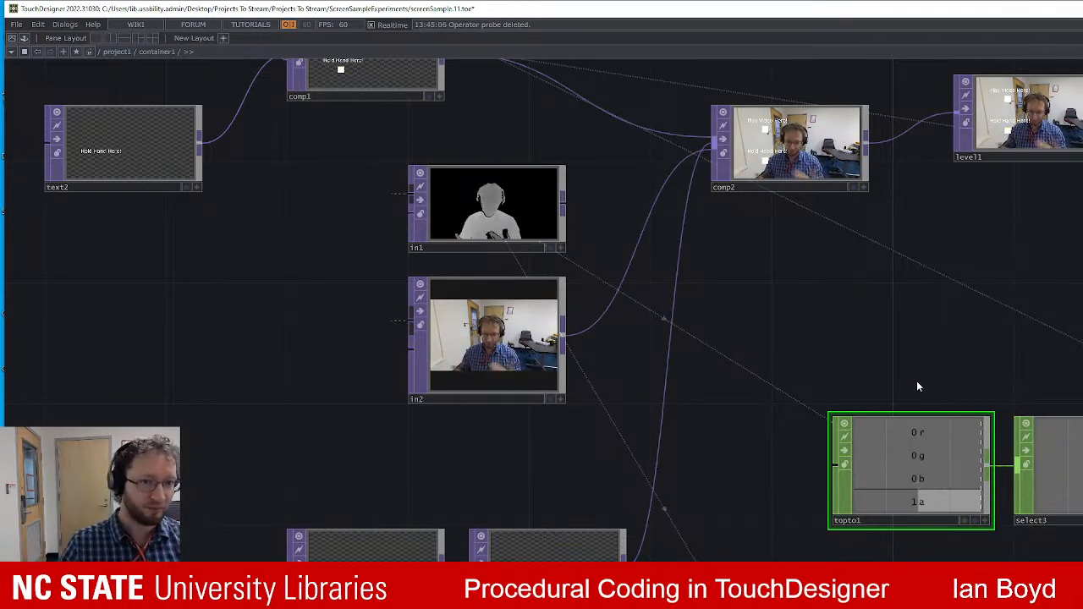
{"action": "left_click_drag", "start_coordinate": [1081, 286], "coordinate": [957, 332]}
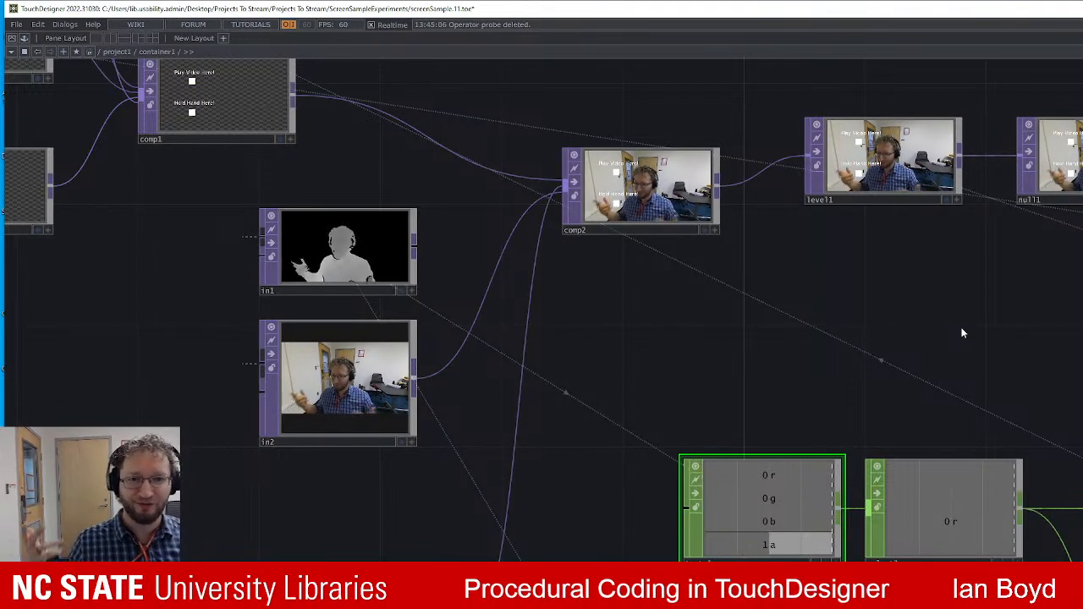
Examine the select3, logic4 and logic5 operators that follow topto1.
{"action": "scroll", "coordinate": [889, 286], "scroll_direction": "down", "scroll_amount": 5}
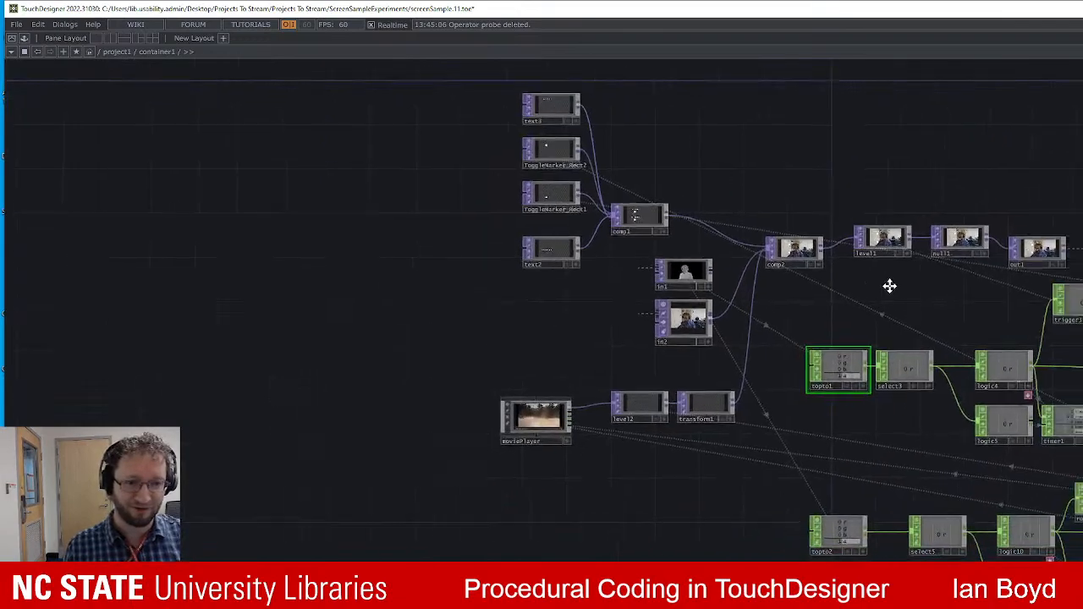
{"action": "left_click_drag", "start_coordinate": [889, 286], "coordinate": [784, 290]}
{"action": "scroll", "coordinate": [964, 339], "scroll_direction": "up", "scroll_amount": 6}
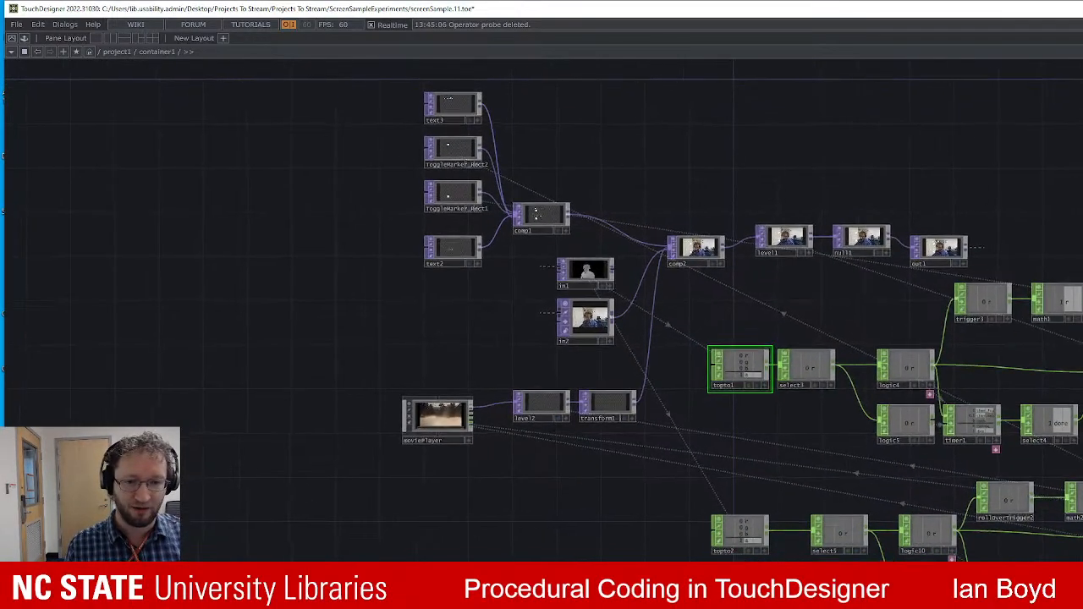
{"action": "left_click_drag", "start_coordinate": [1020, 324], "coordinate": [932, 348]}
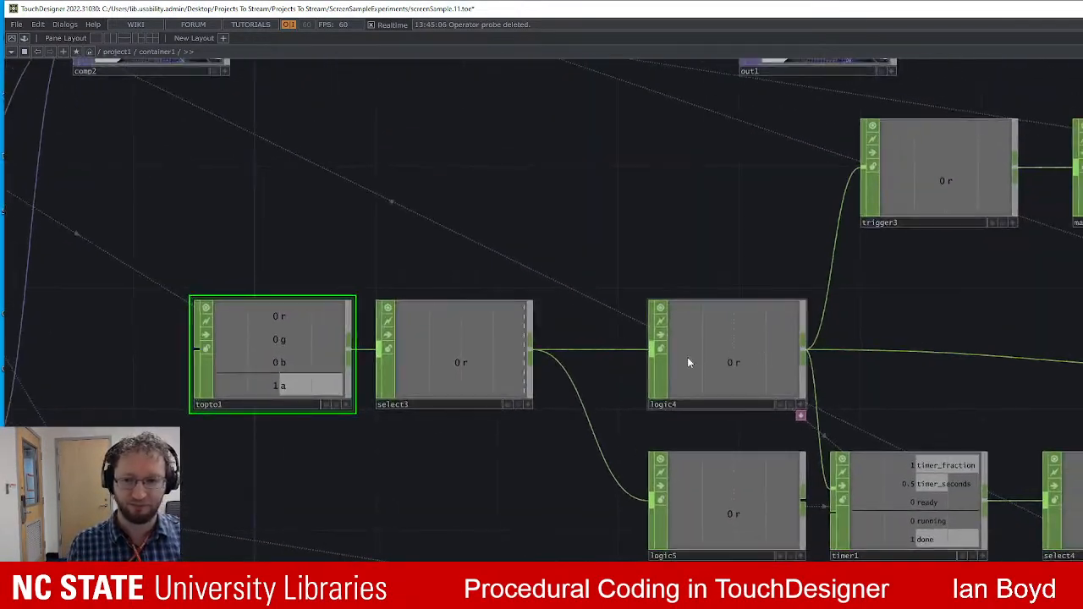
Examine how select3 feeds logic4, logic5 and timer1, and select logic4.
{"action": "scroll", "coordinate": [687, 357], "scroll_direction": "down", "scroll_amount": 3}
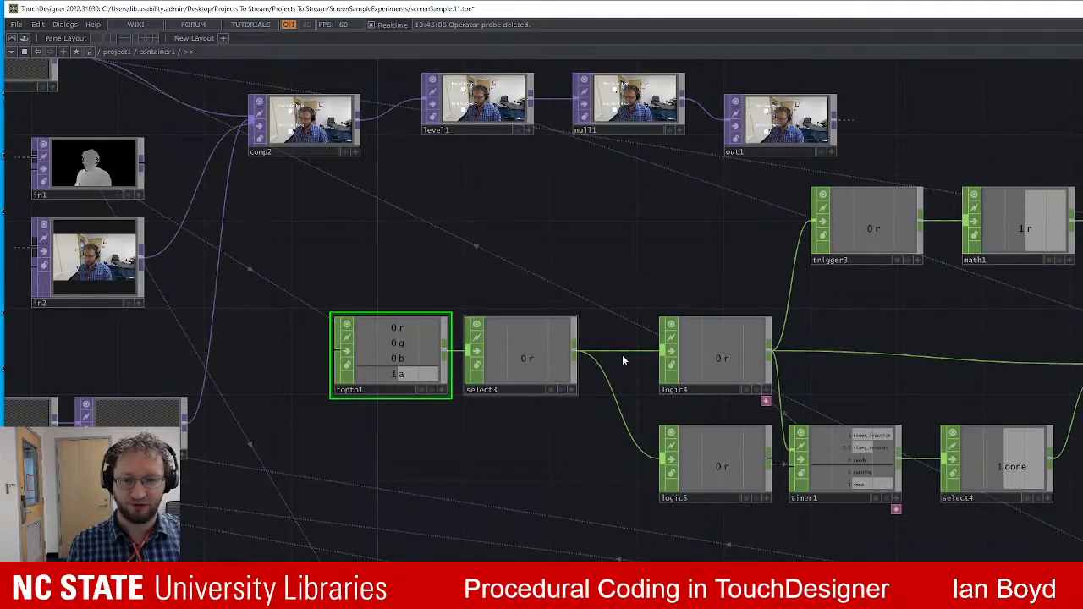
{"action": "scroll", "coordinate": [964, 321], "scroll_direction": "up", "scroll_amount": 5}
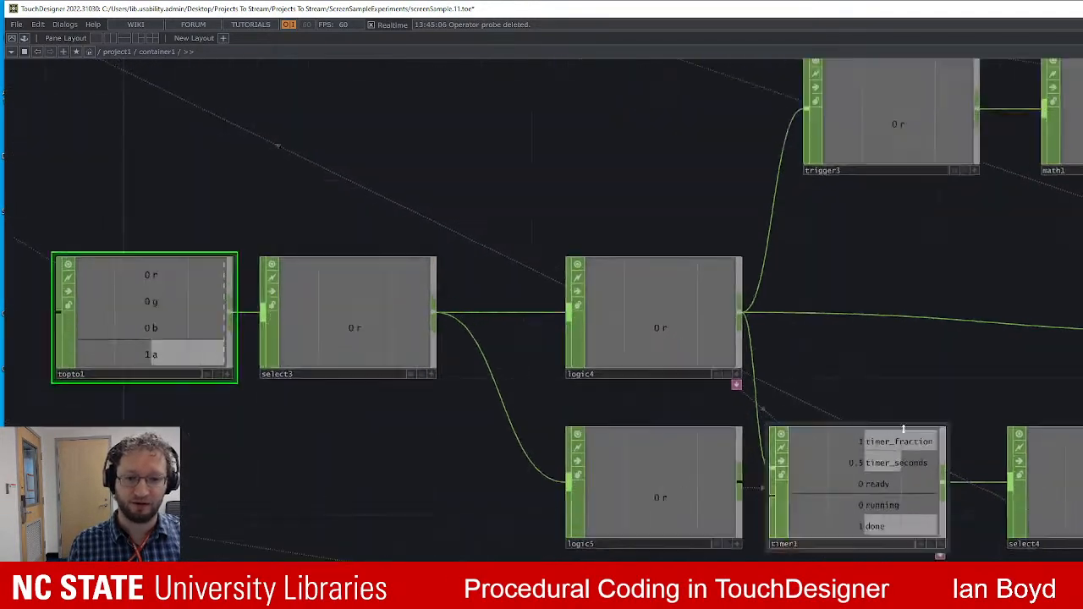
{"action": "scroll", "coordinate": [954, 324], "scroll_direction": "down", "scroll_amount": 7}
{"action": "scroll", "coordinate": [930, 263], "scroll_direction": "up", "scroll_amount": 2}
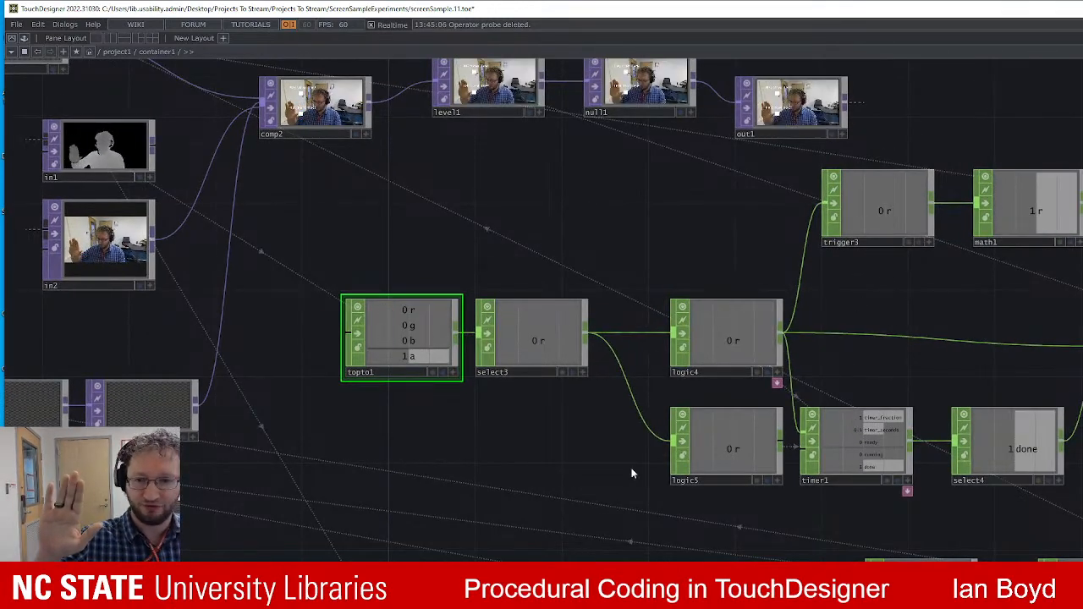
{"action": "left_click", "coordinate": [734, 340]}
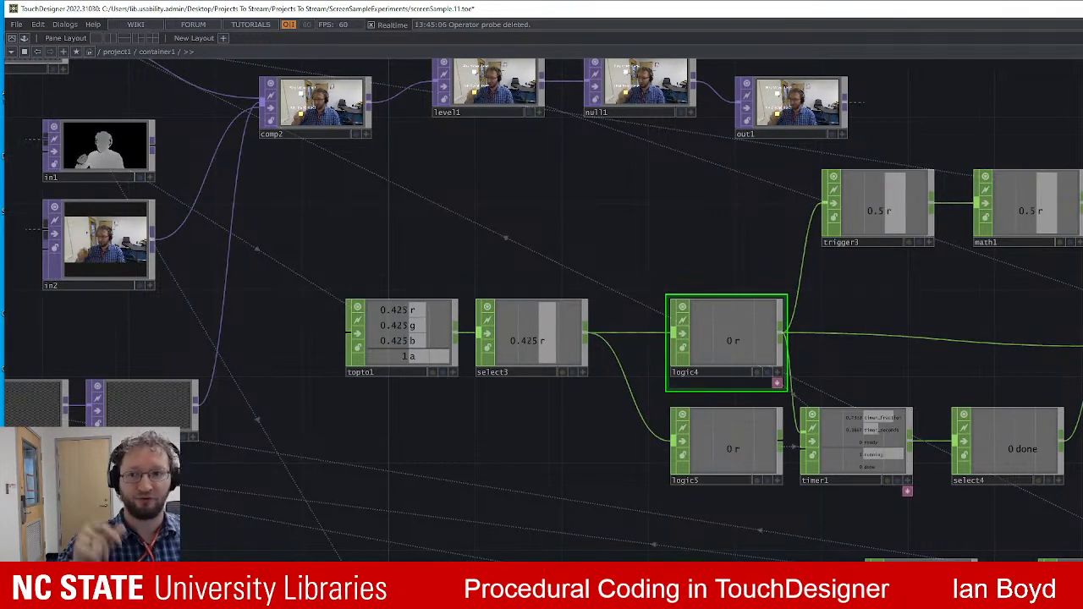
Inspect the comp2 preview with its hand markers and trace it back to topto1 and select3.
{"action": "left_click_drag", "start_coordinate": [585, 236], "coordinate": [776, 302]}
{"action": "scroll", "coordinate": [637, 217], "scroll_direction": "up", "scroll_amount": 5}
{"action": "left_click_drag", "start_coordinate": [638, 218], "coordinate": [1001, 534]}
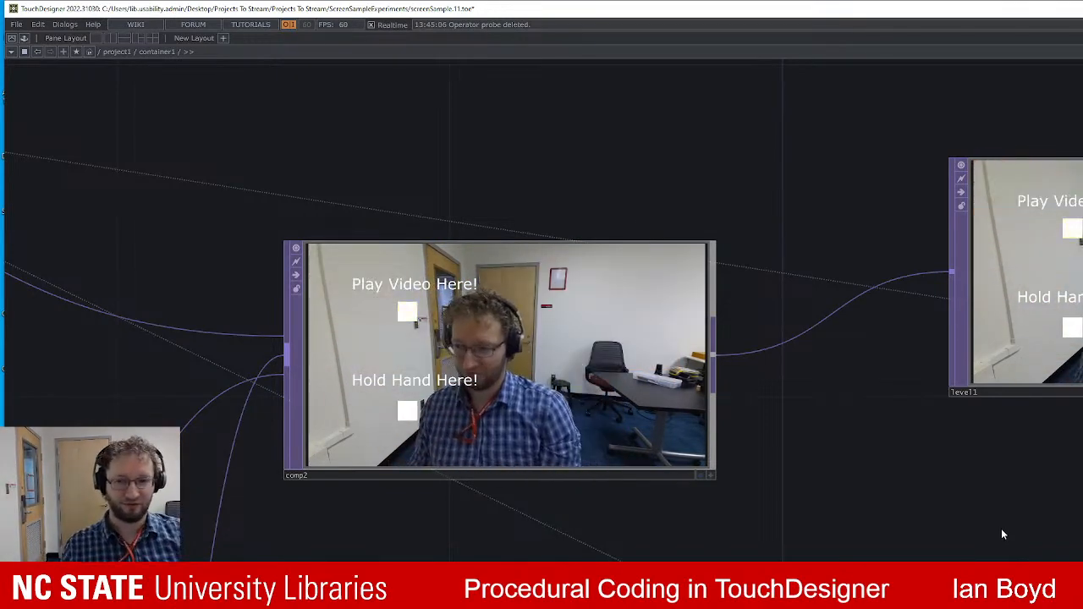
{"action": "scroll", "coordinate": [1016, 504], "scroll_direction": "down", "scroll_amount": 4}
{"action": "left_click_drag", "start_coordinate": [1081, 608], "coordinate": [912, 396]}
{"action": "left_click_drag", "start_coordinate": [963, 506], "coordinate": [908, 351]}
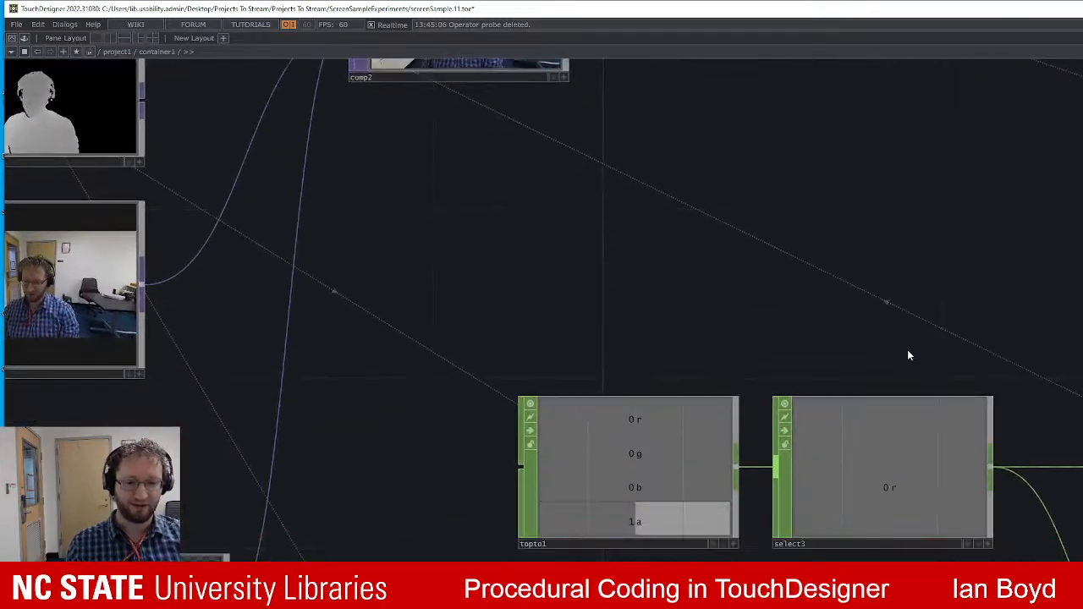
{"action": "scroll", "coordinate": [908, 351], "scroll_direction": "down", "scroll_amount": 4}
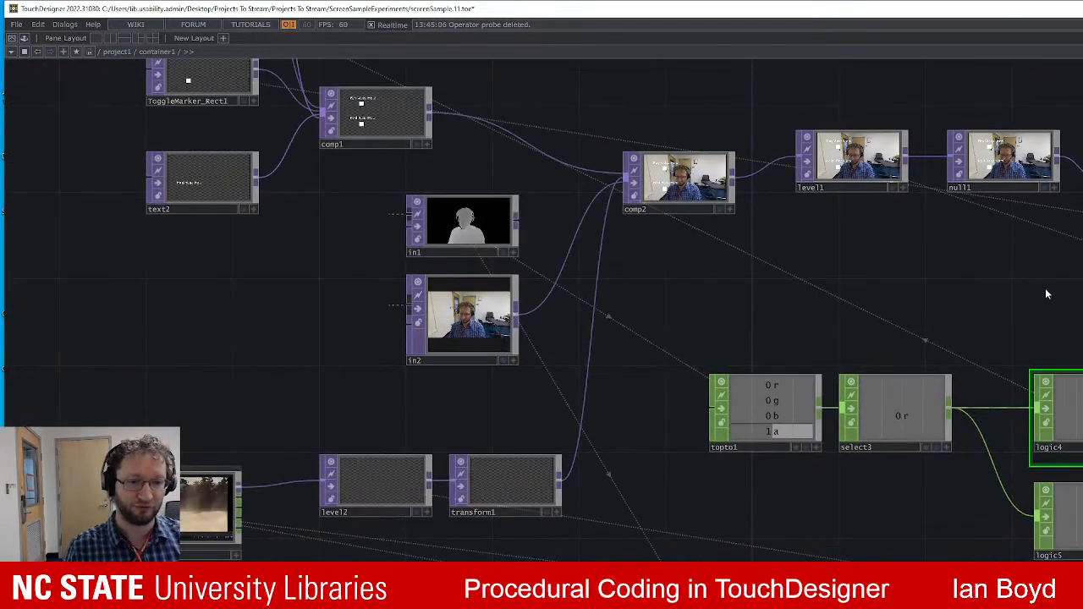
Follow the branches from logic4 to trigger3, timer1 and hold1.
{"action": "left_click_drag", "start_coordinate": [948, 261], "coordinate": [691, 239]}
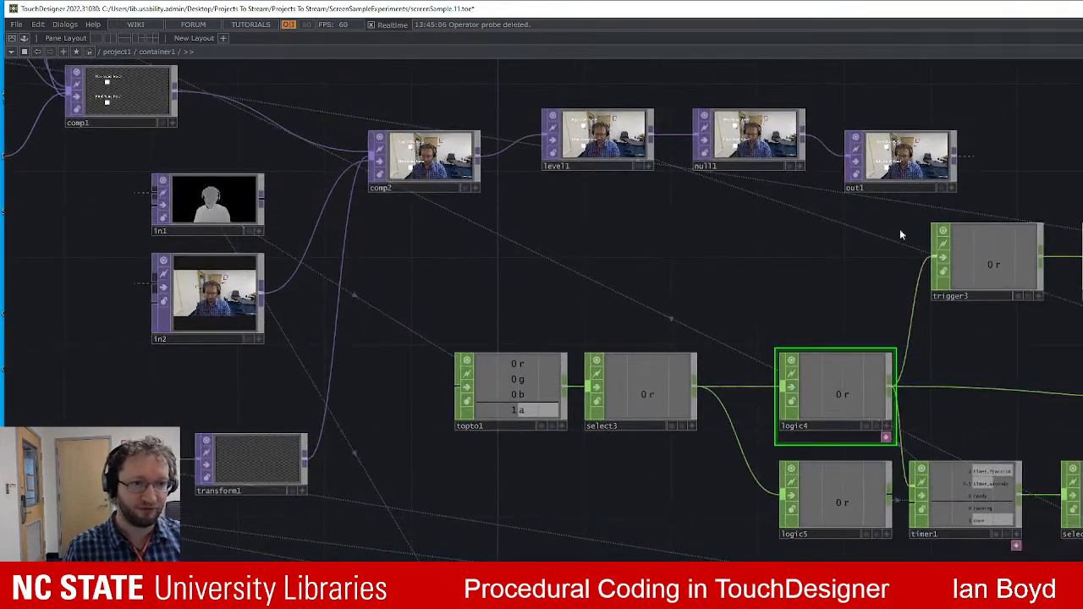
{"action": "left_click_drag", "start_coordinate": [835, 230], "coordinate": [887, 230]}
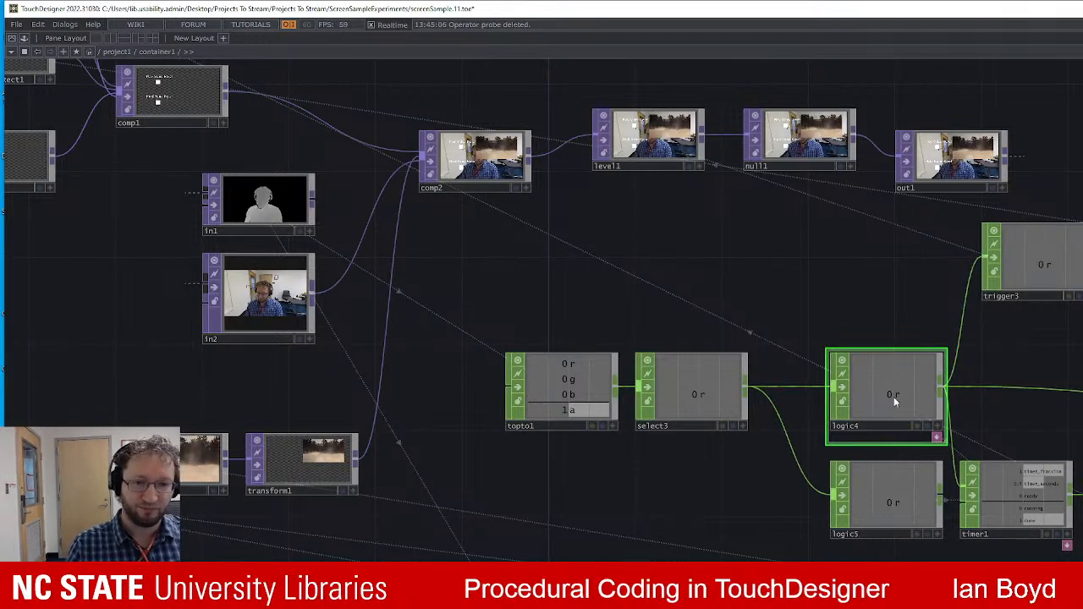
{"action": "left_click_drag", "start_coordinate": [1019, 353], "coordinate": [814, 328]}
{"action": "left_click_drag", "start_coordinate": [959, 348], "coordinate": [917, 341]}
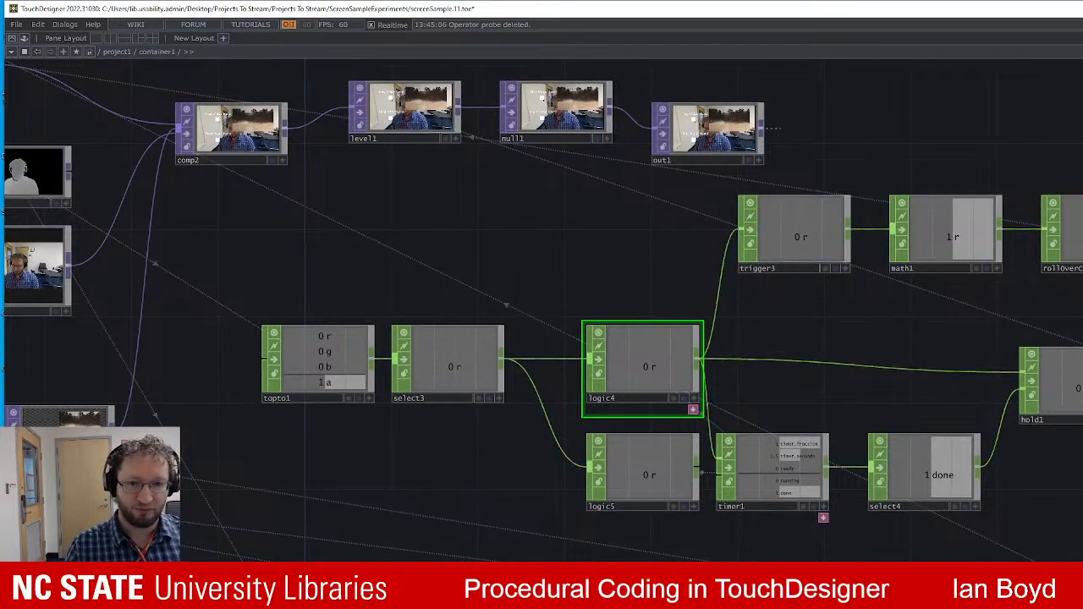
Inspect the Play Video Here and Hold Hand Here markers in the comp2 and level1 previews.
{"action": "mouse_move", "coordinate": [629, 218]}
{"action": "left_mouse_down"}
{"action": "mouse_move", "coordinate": [771, 302]}
{"action": "mouse_move", "coordinate": [897, 470]}
{"action": "left_mouse_up"}
{"action": "left_click_drag", "start_coordinate": [735, 490], "coordinate": [829, 493]}
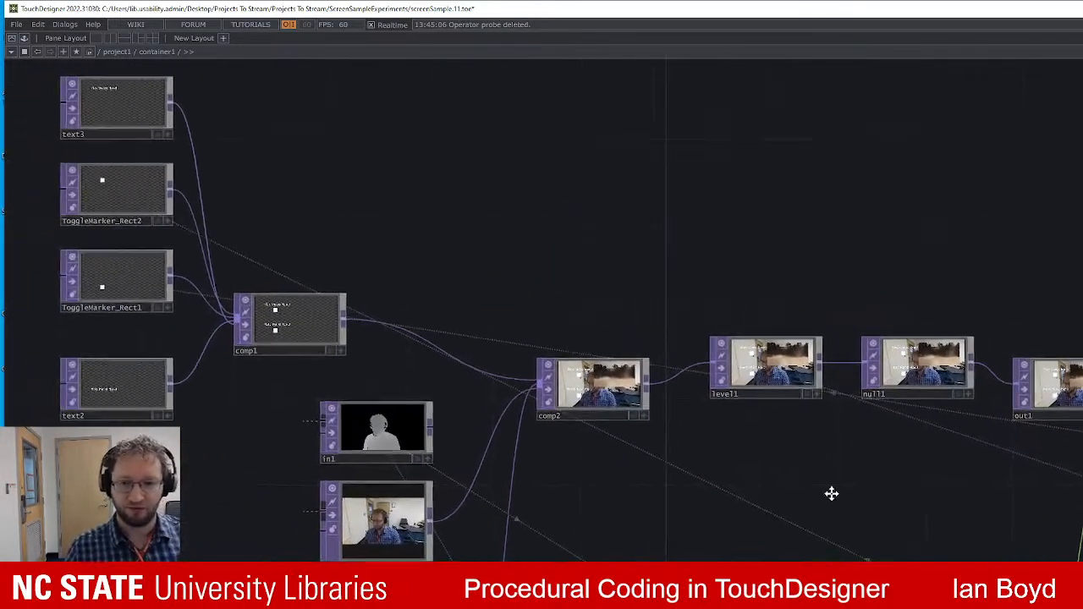
{"action": "middle_click_drag", "start_coordinate": [638, 432], "coordinate": [675, 411]}
{"action": "left_click_drag", "start_coordinate": [675, 411], "coordinate": [756, 430]}
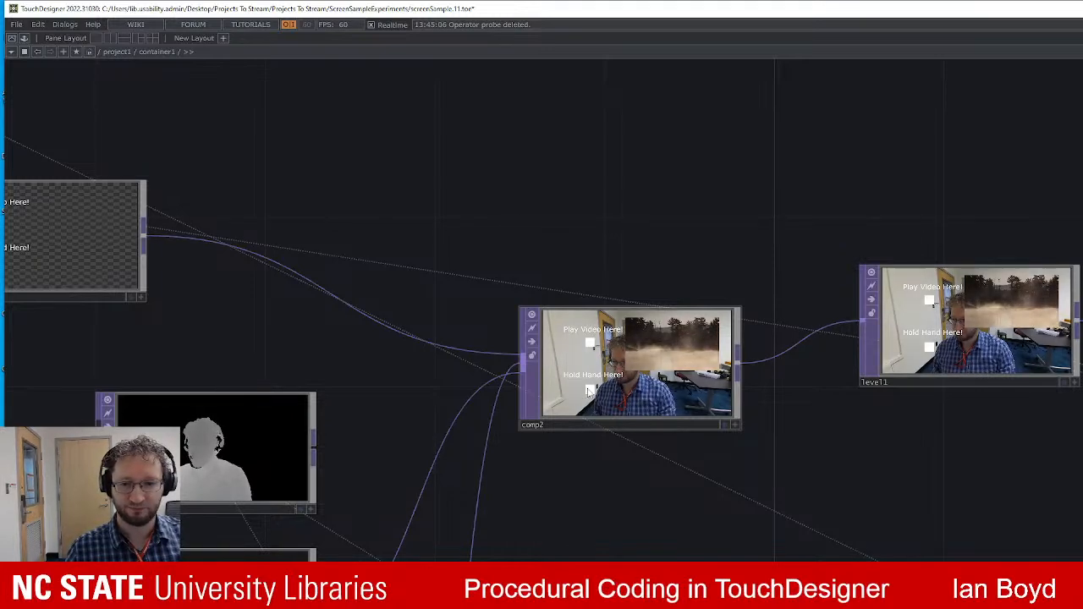
{"action": "left_click_drag", "start_coordinate": [735, 430], "coordinate": [671, 349]}
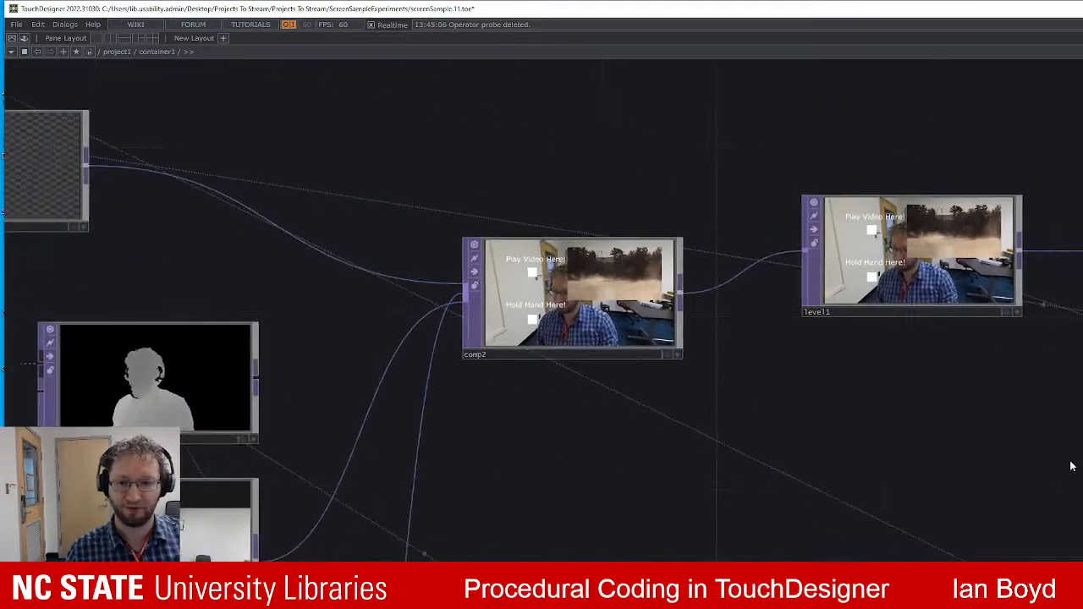
Find the marker rectangle operators feeding comp1 and select ToggleMarker_Rect1.
{"action": "scroll", "coordinate": [984, 464], "scroll_direction": "down", "scroll_amount": 5}
{"action": "left_click_drag", "start_coordinate": [984, 464], "coordinate": [1082, 479]}
{"action": "scroll", "coordinate": [1082, 479], "scroll_direction": "up", "scroll_amount": 5}
{"action": "scroll", "coordinate": [265, 288], "scroll_direction": "down", "scroll_amount": 3}
{"action": "left_click_drag", "start_coordinate": [265, 288], "coordinate": [944, 376]}
{"action": "left_click_drag", "start_coordinate": [739, 394], "coordinate": [772, 460]}
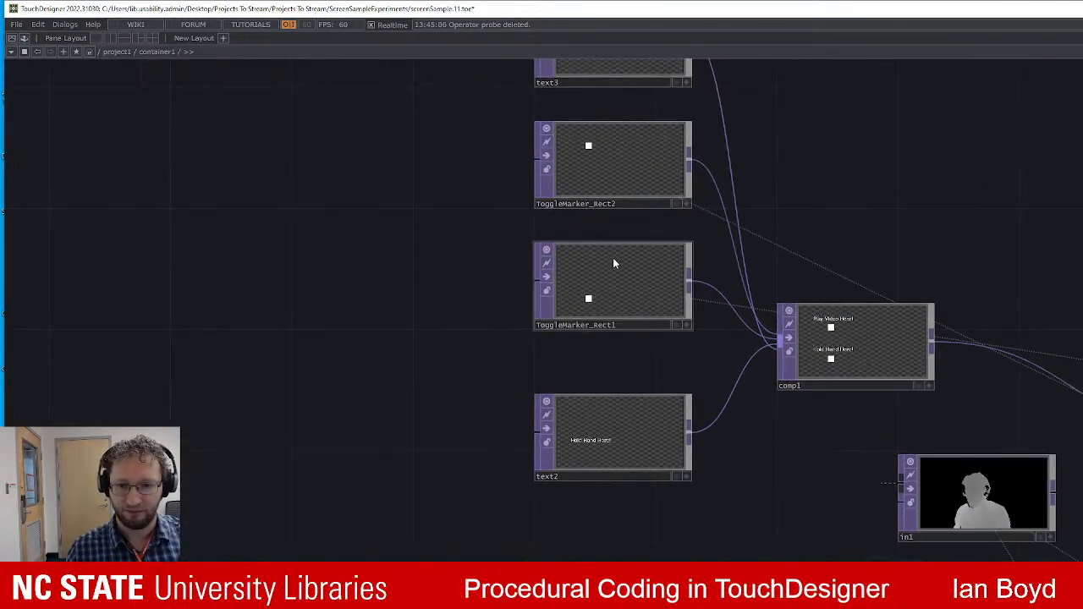
{"action": "left_click", "coordinate": [648, 291]}
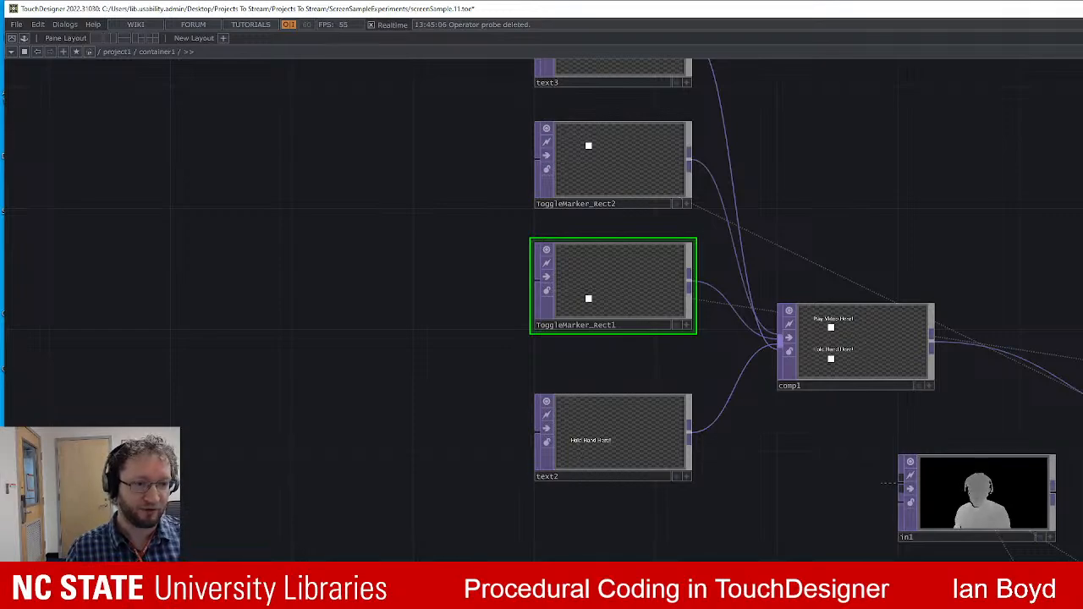
Examine the trigger3, math1 and rollOverColor1 chain along with the timer1 and select4 branch from logic4.
{"action": "mouse_move", "coordinate": [1082, 461]}
{"action": "left_mouse_down"}
{"action": "mouse_move", "coordinate": [950, 399]}
{"action": "mouse_move", "coordinate": [369, 217]}
{"action": "left_mouse_up"}
{"action": "left_click_drag", "start_coordinate": [1037, 338], "coordinate": [501, 246]}
{"action": "mouse_move", "coordinate": [871, 385]}
{"action": "left_mouse_down"}
{"action": "mouse_move", "coordinate": [780, 408]}
{"action": "mouse_move", "coordinate": [751, 451]}
{"action": "left_mouse_up"}
{"action": "left_click_drag", "start_coordinate": [1009, 434], "coordinate": [817, 416]}
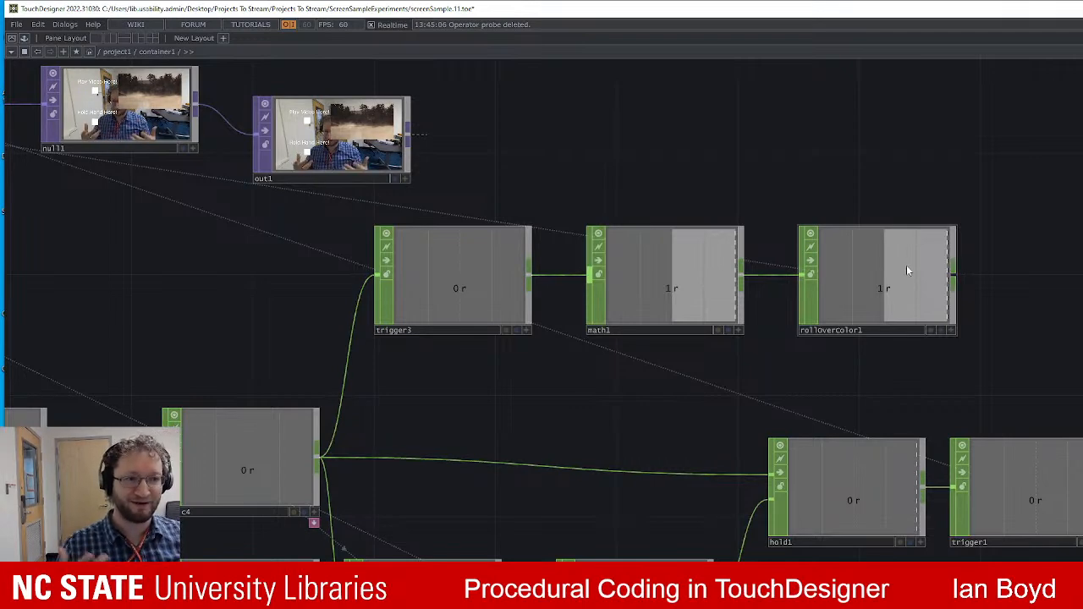
{"action": "scroll", "coordinate": [992, 290], "scroll_direction": "down", "scroll_amount": 3}
{"action": "scroll", "coordinate": [998, 290], "scroll_direction": "up", "scroll_amount": 3}
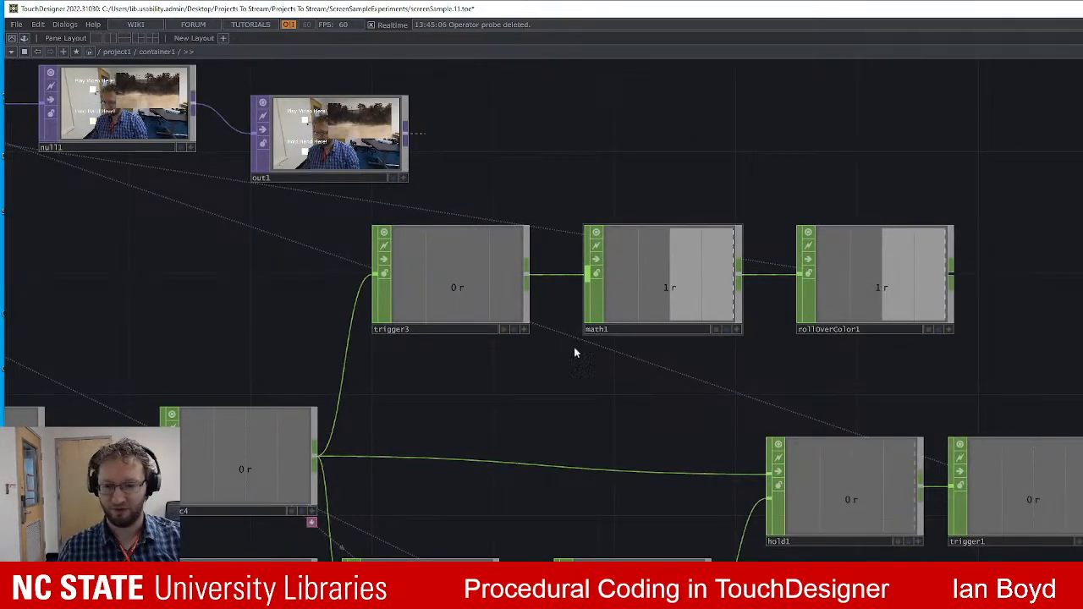
{"action": "left_click_drag", "start_coordinate": [653, 336], "coordinate": [830, 213]}
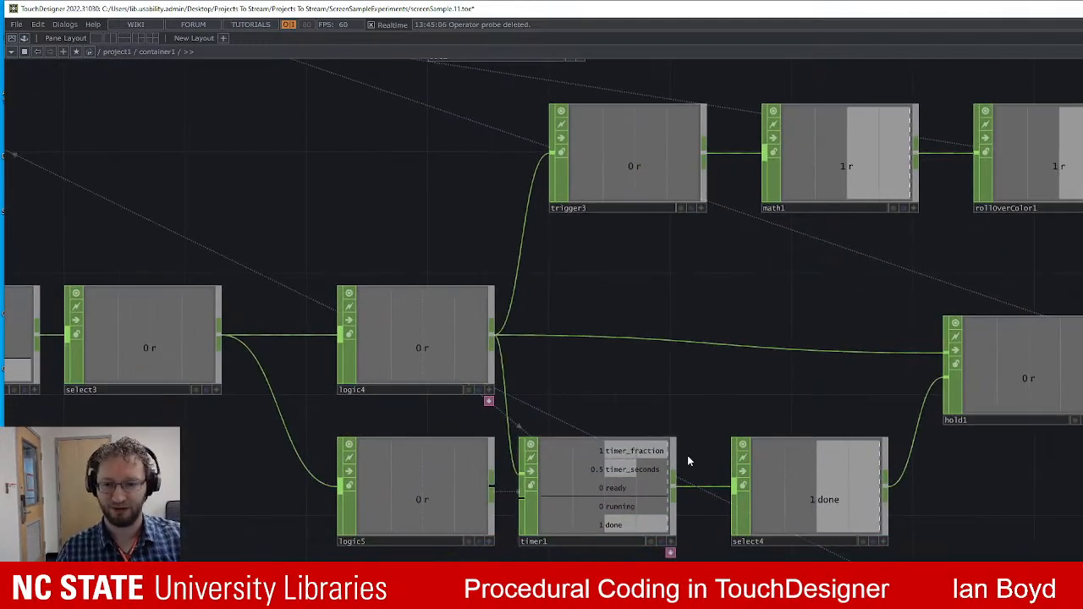
{"action": "left_click_drag", "start_coordinate": [635, 391], "coordinate": [630, 545]}
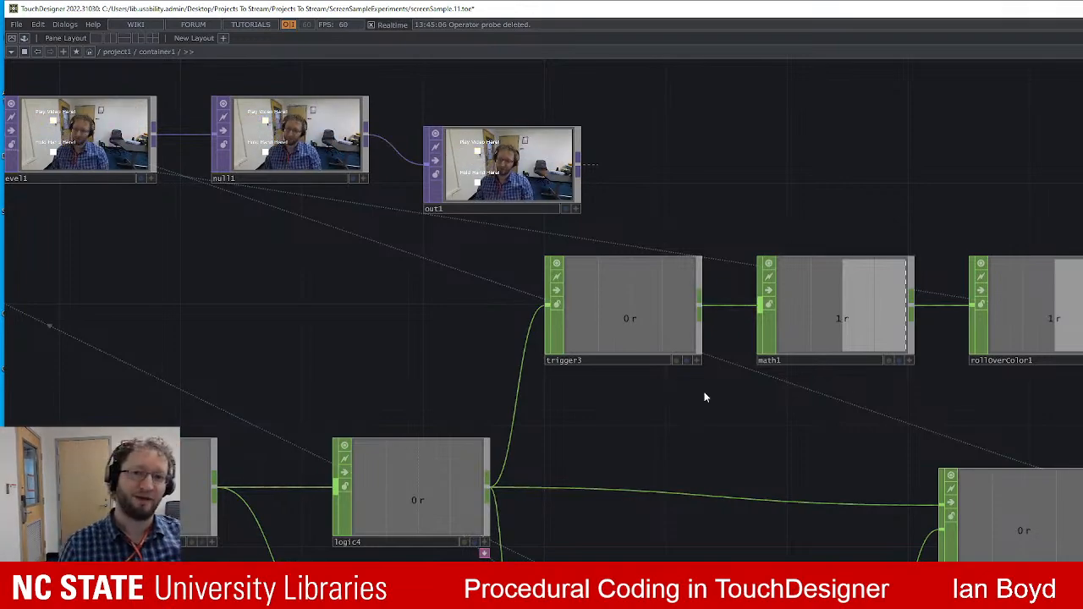
Review the whole container1 network and inspect the out1 preview while testing the Play Video Here marker.
{"action": "scroll", "coordinate": [846, 351], "scroll_direction": "down", "scroll_amount": 5}
{"action": "scroll", "coordinate": [1044, 430], "scroll_direction": "up", "scroll_amount": 8}
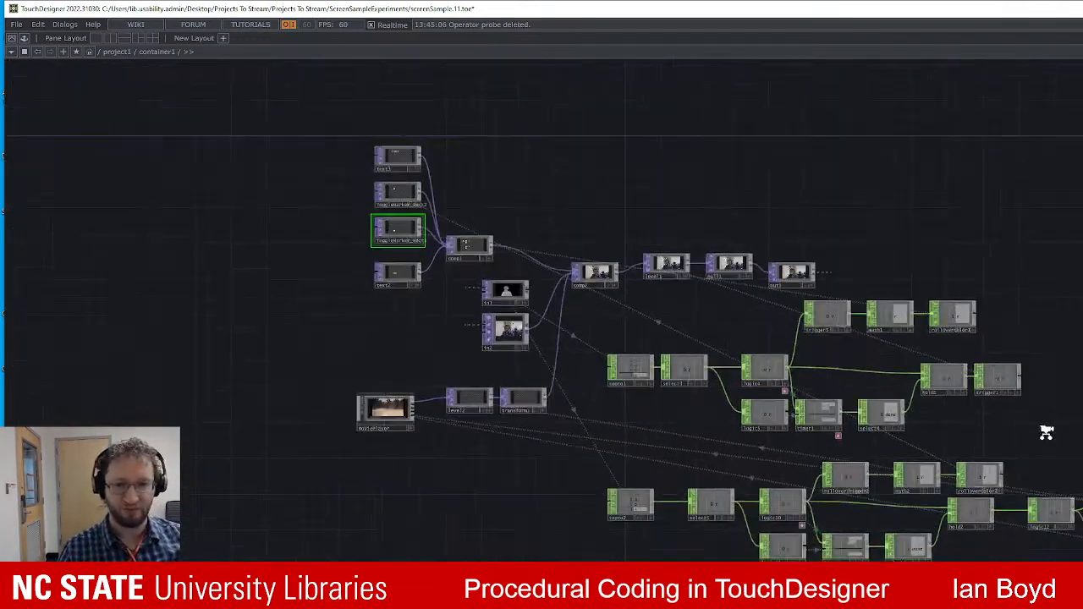
{"action": "scroll", "coordinate": [780, 226], "scroll_direction": "down", "scroll_amount": 8}
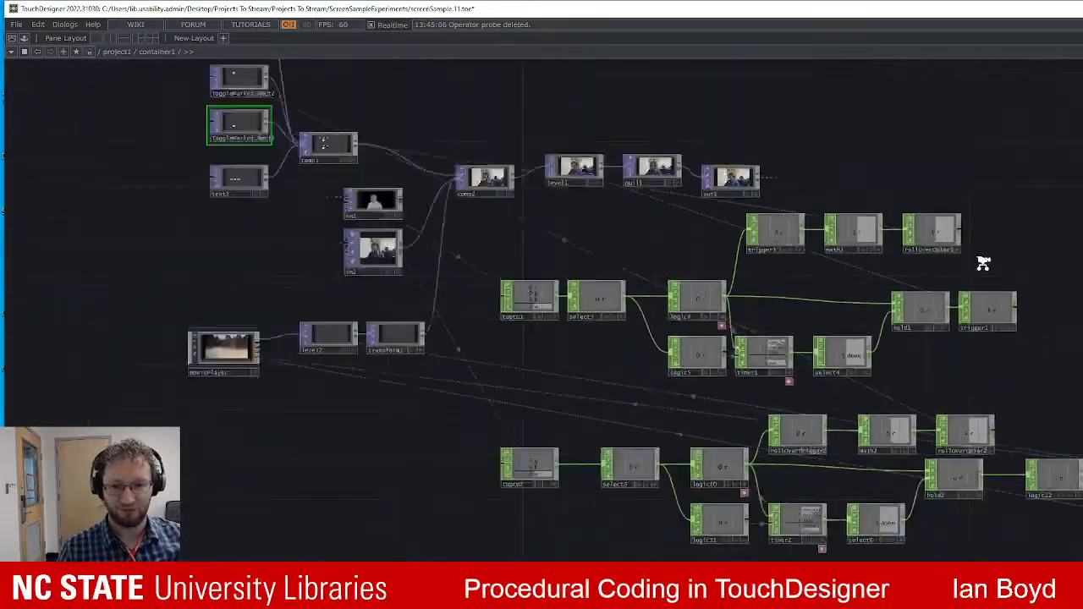
{"action": "scroll", "coordinate": [804, 348], "scroll_direction": "up", "scroll_amount": 4}
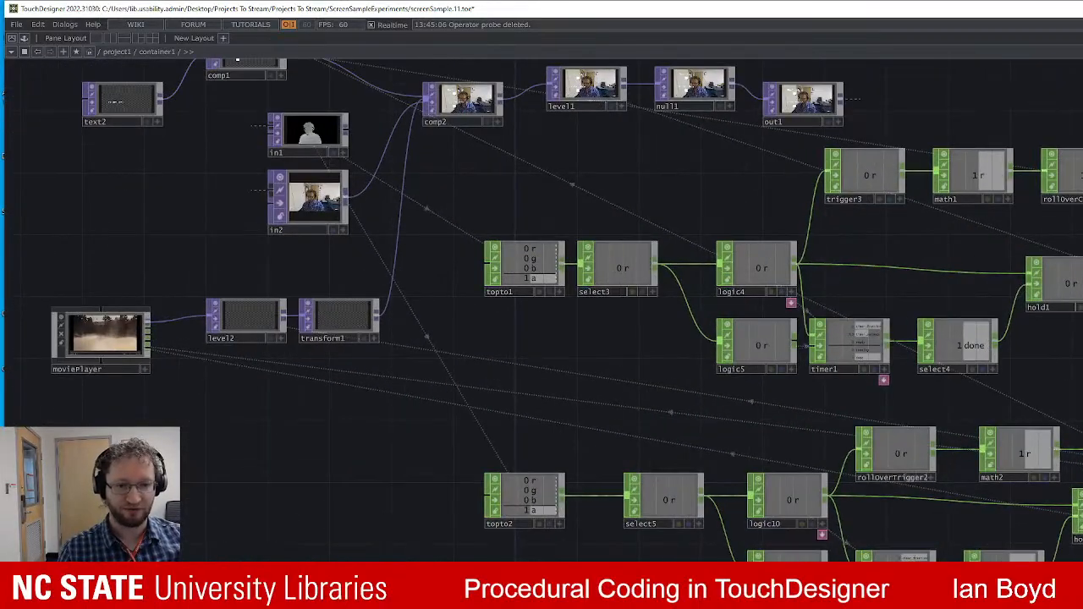
{"action": "scroll", "coordinate": [928, 66], "scroll_direction": "up", "scroll_amount": 6}
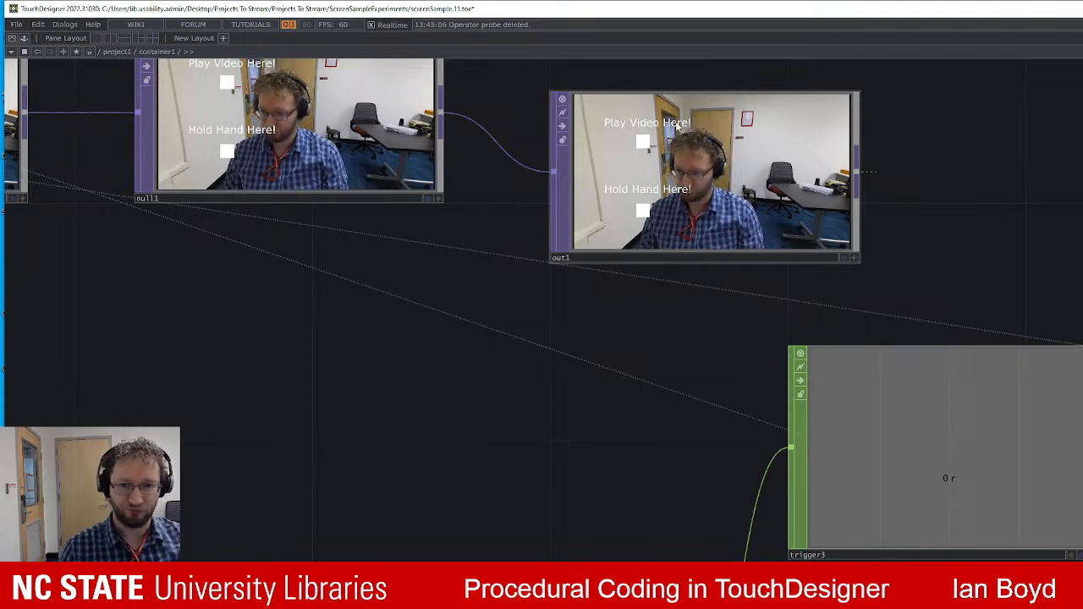
{"action": "scroll", "coordinate": [1032, 237], "scroll_direction": "down", "scroll_amount": 2}
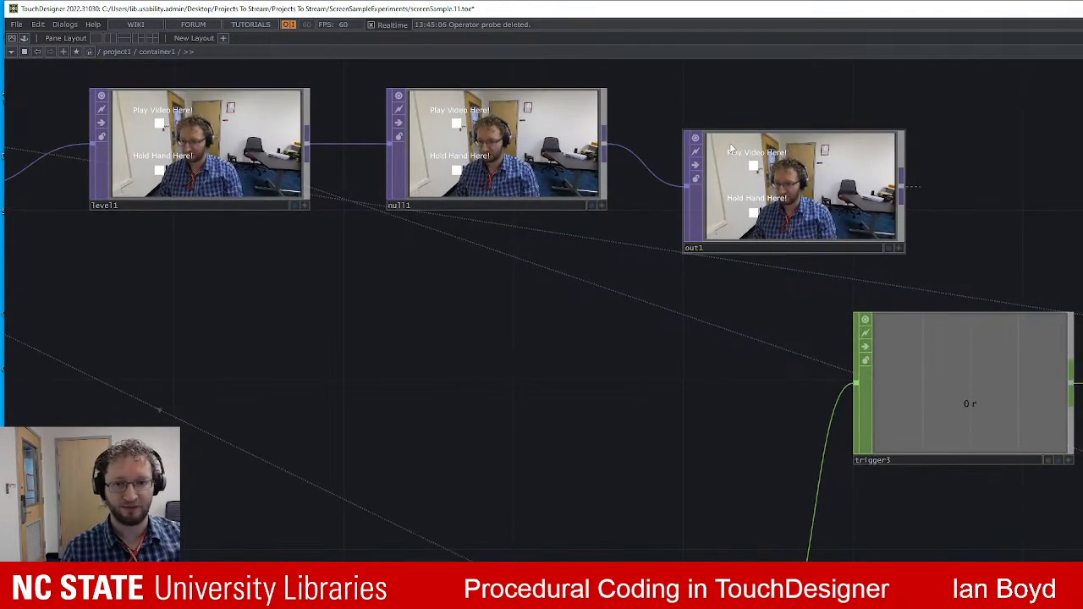
{"action": "left_click_drag", "start_coordinate": [1065, 205], "coordinate": [928, 207]}
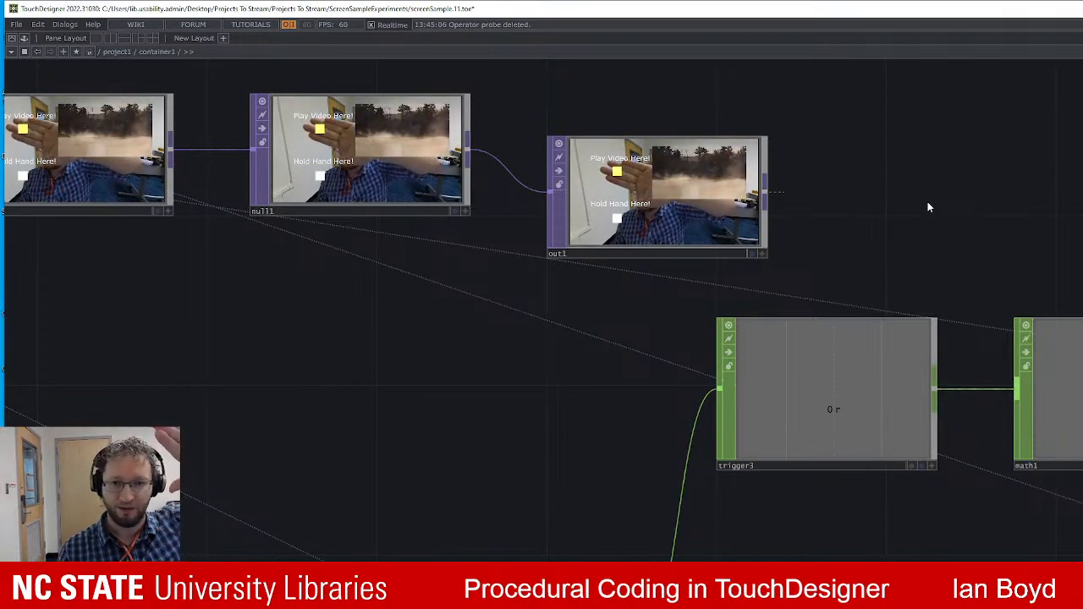
Select all the operators in the topto1 detection chain and compare them with the parallel topto2 chain.
{"action": "scroll", "coordinate": [939, 206], "scroll_direction": "down", "scroll_amount": 10}
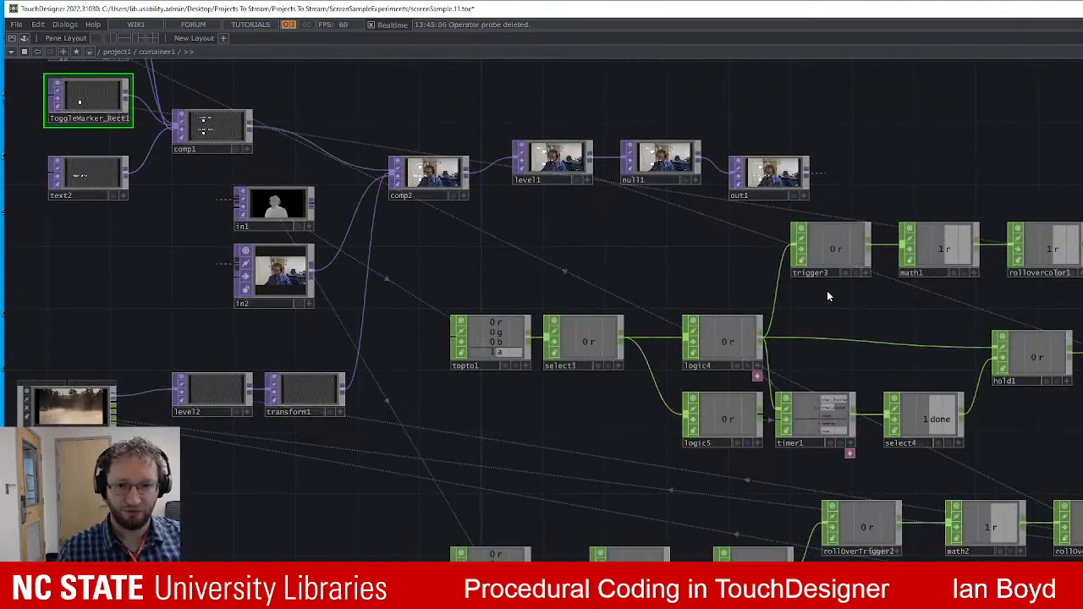
{"action": "left_click_drag", "start_coordinate": [505, 256], "coordinate": [578, 279]}
{"action": "right_click_drag", "start_coordinate": [531, 241], "coordinate": [1082, 485]}
{"action": "left_click_drag", "start_coordinate": [1075, 321], "coordinate": [984, 320]}
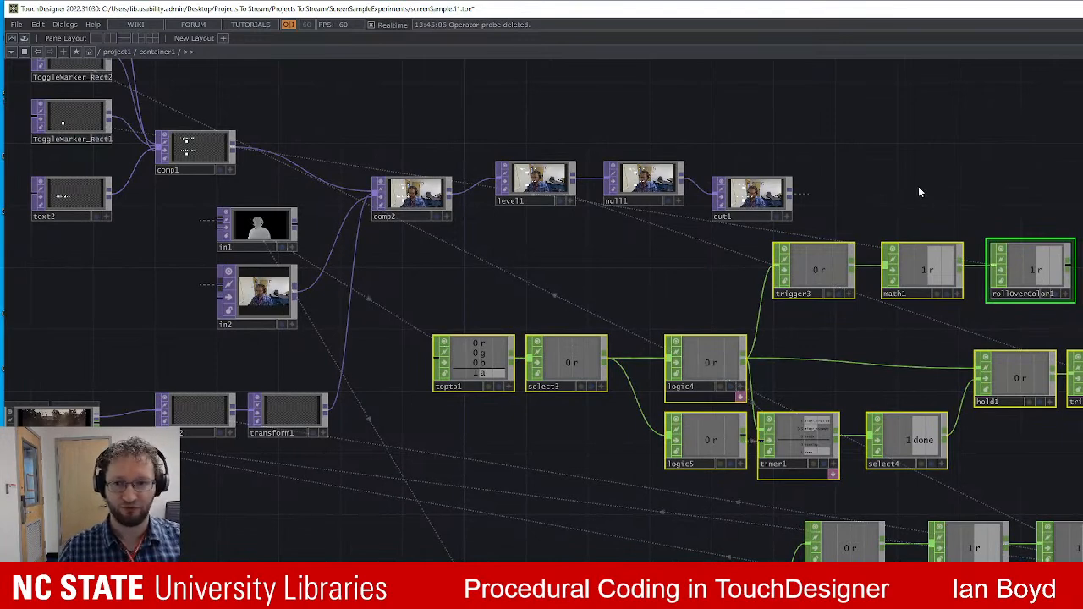
{"action": "scroll", "coordinate": [918, 186], "scroll_direction": "down", "scroll_amount": 3}
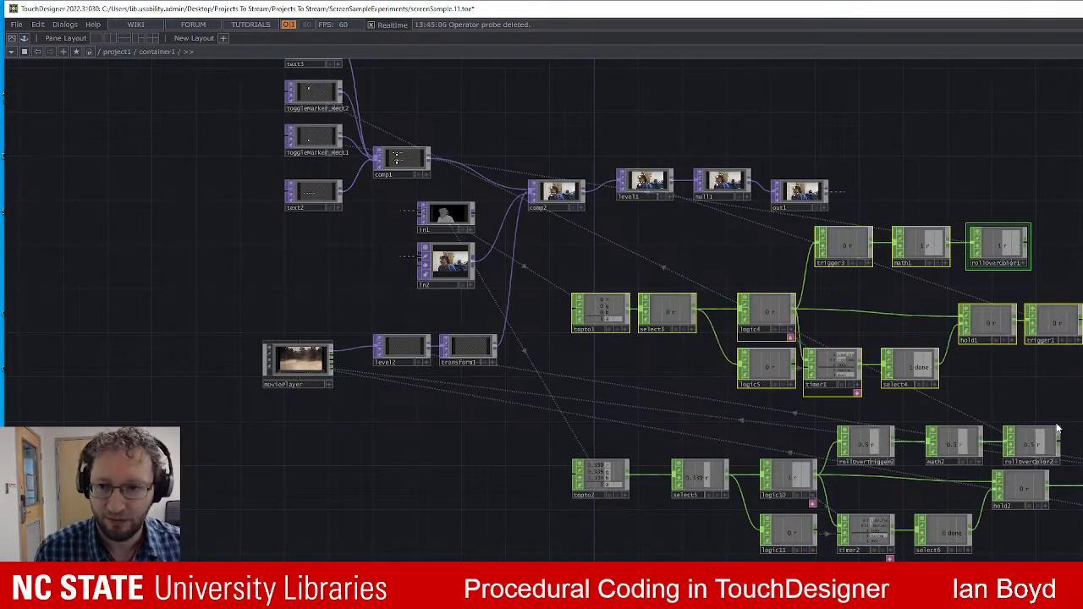
Examine the text3, text2, ToggleMarker_Rect1 and ToggleMarker_Rect2 operators, selecting each in turn.
{"action": "scroll", "coordinate": [1000, 406], "scroll_direction": "down", "scroll_amount": 1}
{"action": "scroll", "coordinate": [1001, 406], "scroll_direction": "up", "scroll_amount": 1}
{"action": "left_click_drag", "start_coordinate": [904, 192], "coordinate": [1082, 394]}
{"action": "scroll", "coordinate": [931, 319], "scroll_direction": "up", "scroll_amount": 4}
{"action": "scroll", "coordinate": [931, 319], "scroll_direction": "up", "scroll_amount": 1}
{"action": "left_click_drag", "start_coordinate": [704, 349], "coordinate": [1071, 271]}
{"action": "scroll", "coordinate": [1061, 259], "scroll_direction": "down", "scroll_amount": 2}
{"action": "scroll", "coordinate": [1059, 264], "scroll_direction": "up", "scroll_amount": 2}
{"action": "scroll", "coordinate": [964, 237], "scroll_direction": "up", "scroll_amount": 2}
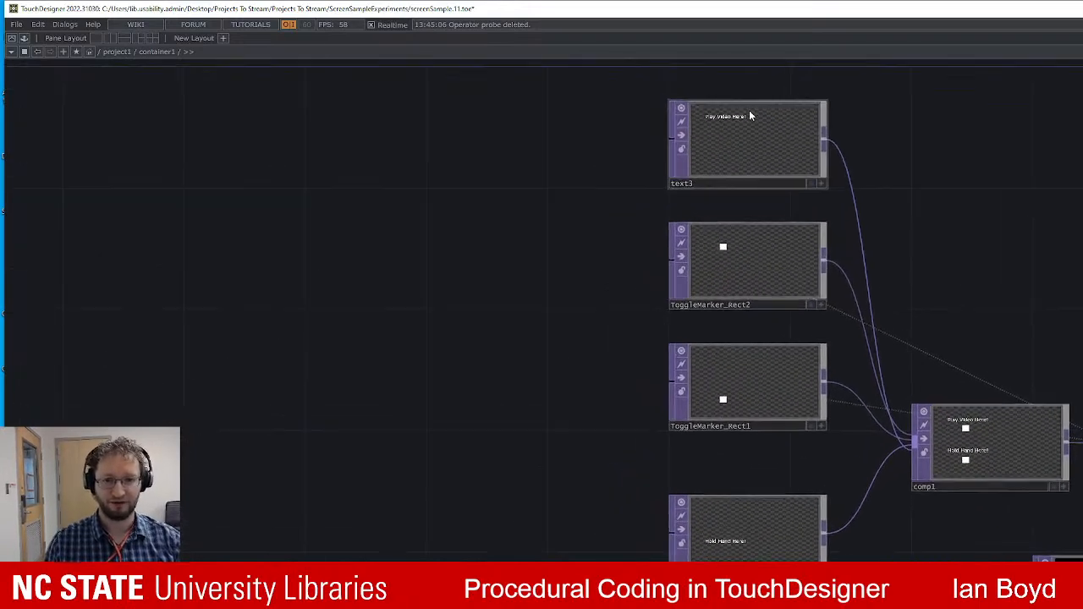
{"action": "left_click", "coordinate": [741, 150]}
{"action": "left_click", "coordinate": [772, 535]}
{"action": "left_click", "coordinate": [774, 288]}
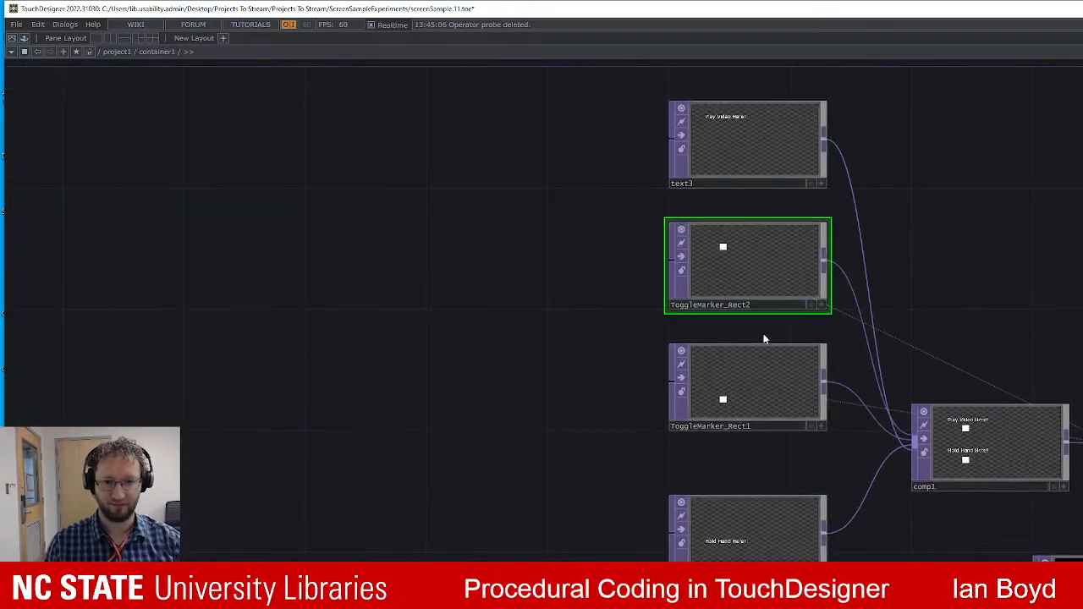
{"action": "left_click", "coordinate": [767, 379]}
{"action": "left_click", "coordinate": [770, 277]}
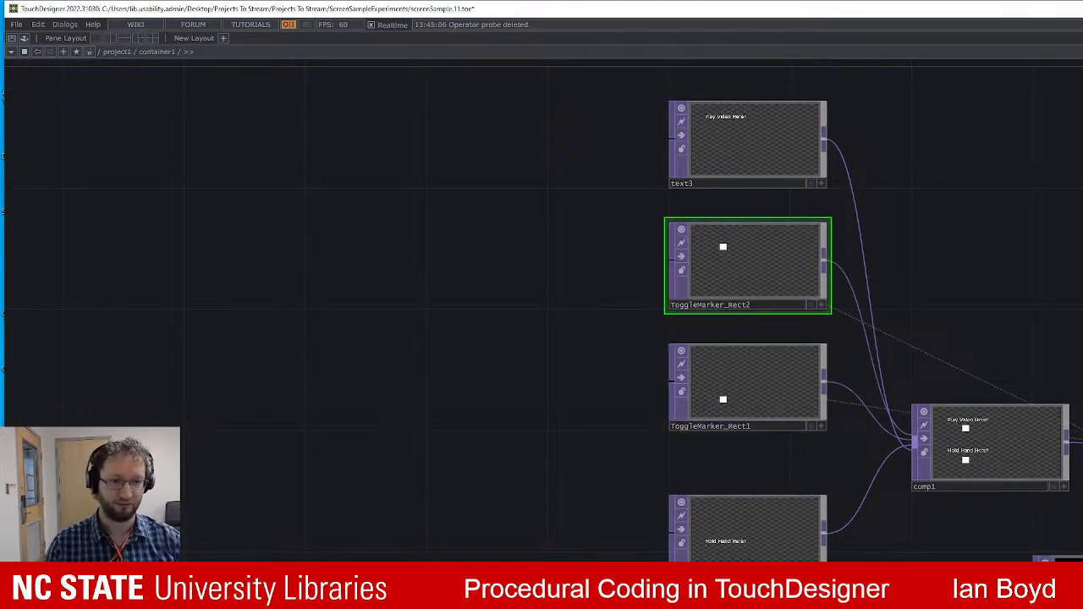
Select comp1 and trace its combined text and markers into comp2 and level1.
{"action": "left_click_drag", "start_coordinate": [1075, 271], "coordinate": [814, 233]}
{"action": "left_click", "coordinate": [750, 416]}
{"action": "left_click_drag", "start_coordinate": [912, 483], "coordinate": [736, 418]}
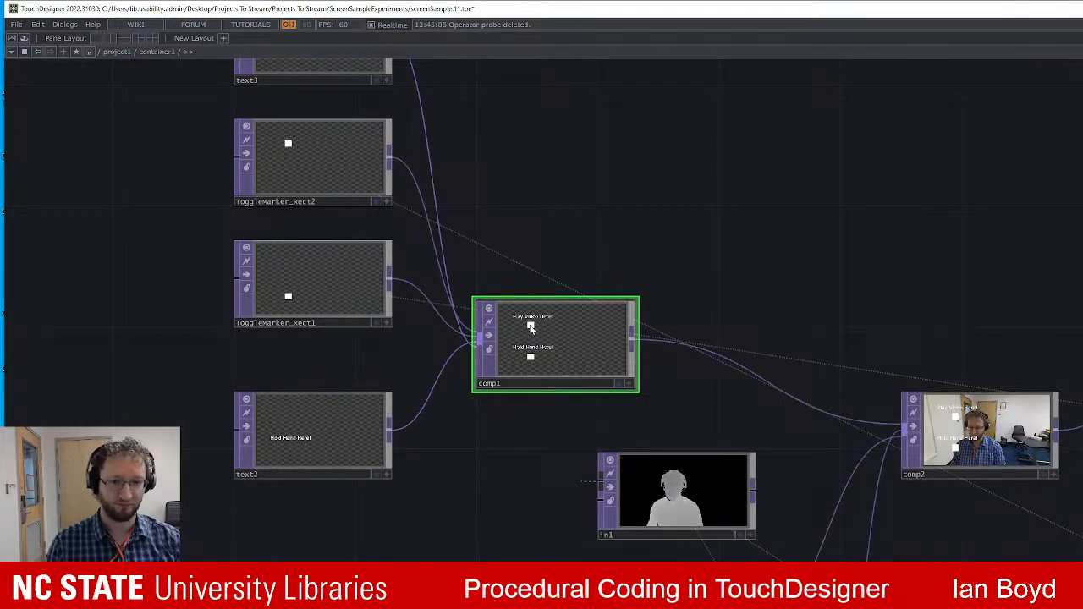
{"action": "left_click_drag", "start_coordinate": [930, 241], "coordinate": [843, 211]}
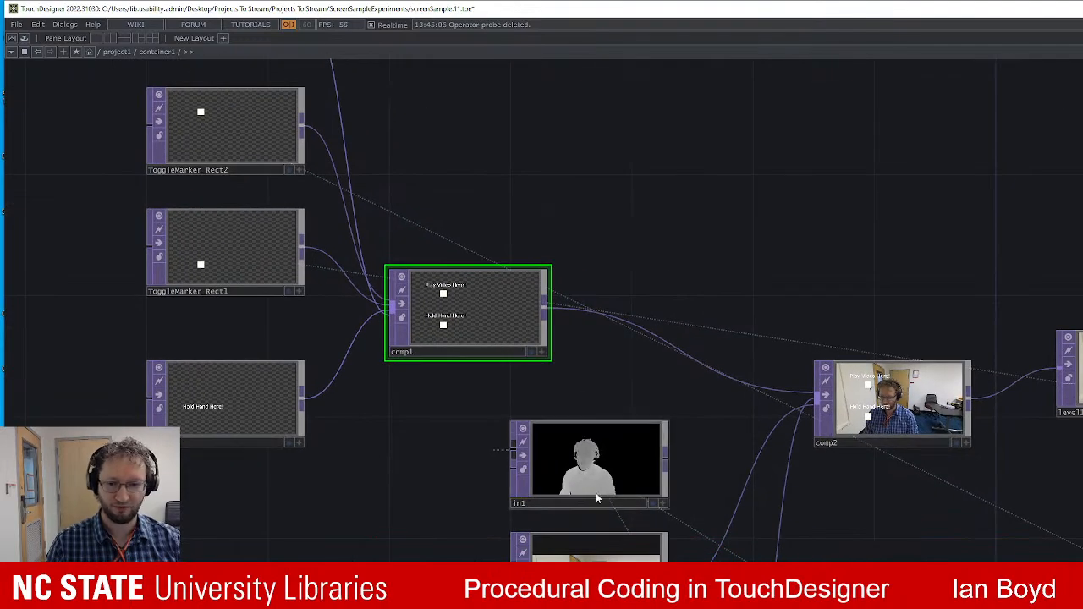
{"action": "left_click_drag", "start_coordinate": [1015, 554], "coordinate": [757, 568]}
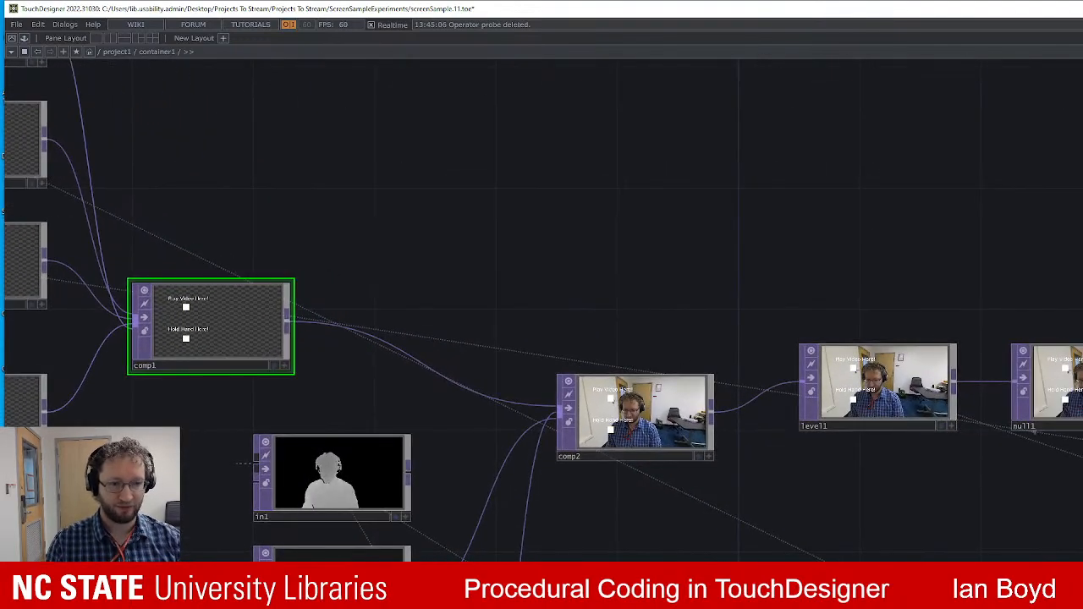
Locate the moviePlayer component, select it and inspect its video preview up close.
{"action": "left_click_drag", "start_coordinate": [1082, 478], "coordinate": [541, 403]}
{"action": "scroll", "coordinate": [617, 339], "scroll_direction": "down", "scroll_amount": 3}
{"action": "left_click_drag", "start_coordinate": [525, 473], "coordinate": [977, 275]}
{"action": "left_click_drag", "start_coordinate": [660, 527], "coordinate": [1082, 476]}
{"action": "left_click", "coordinate": [644, 431]}
{"action": "scroll", "coordinate": [698, 536], "scroll_direction": "up", "scroll_amount": 5}
{"action": "left_click_drag", "start_coordinate": [837, 393], "coordinate": [996, 500]}
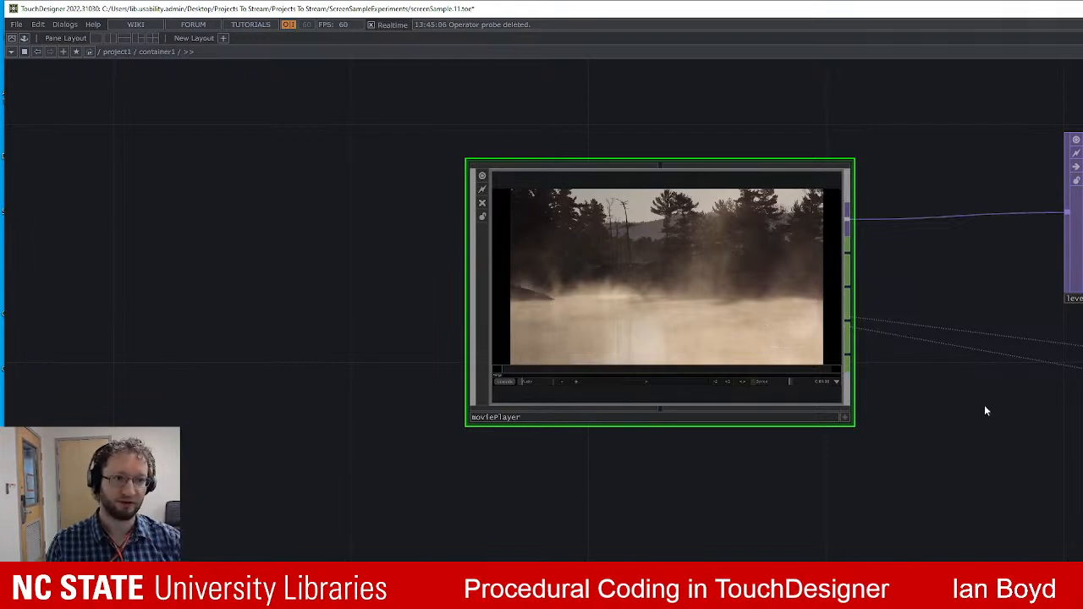
Follow moviePlayer's connection into the compositing chain and select level2.
{"action": "middle_click_drag", "start_coordinate": [925, 523], "coordinate": [1029, 519]}
{"action": "left_click_drag", "start_coordinate": [705, 556], "coordinate": [5, 505]}
{"action": "left_click_drag", "start_coordinate": [818, 404], "coordinate": [817, 466]}
{"action": "left_click_drag", "start_coordinate": [640, 240], "coordinate": [834, 397]}
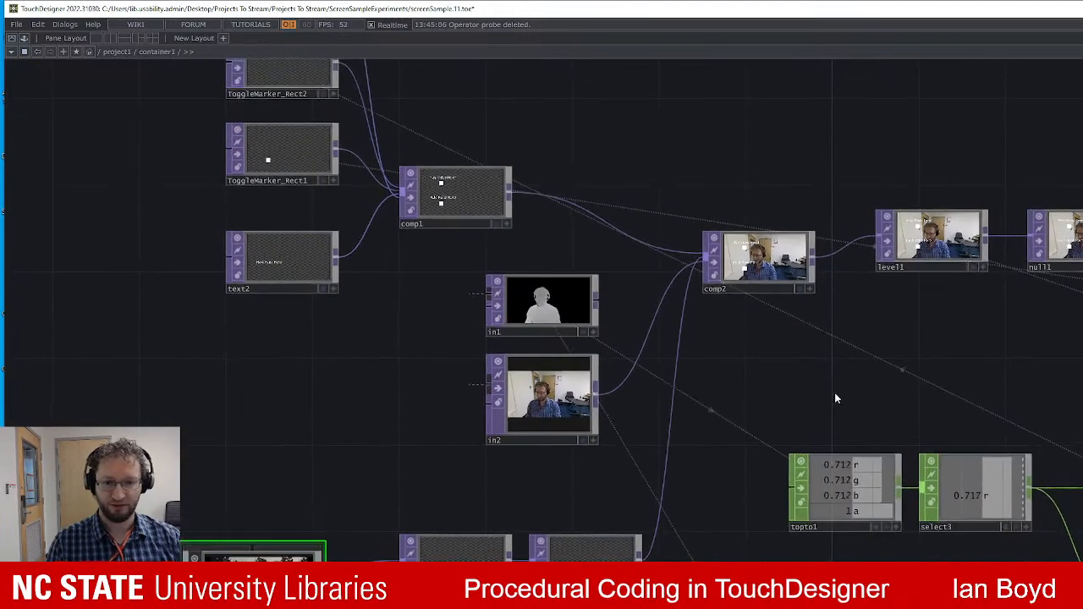
{"action": "left_click", "coordinate": [458, 571]}
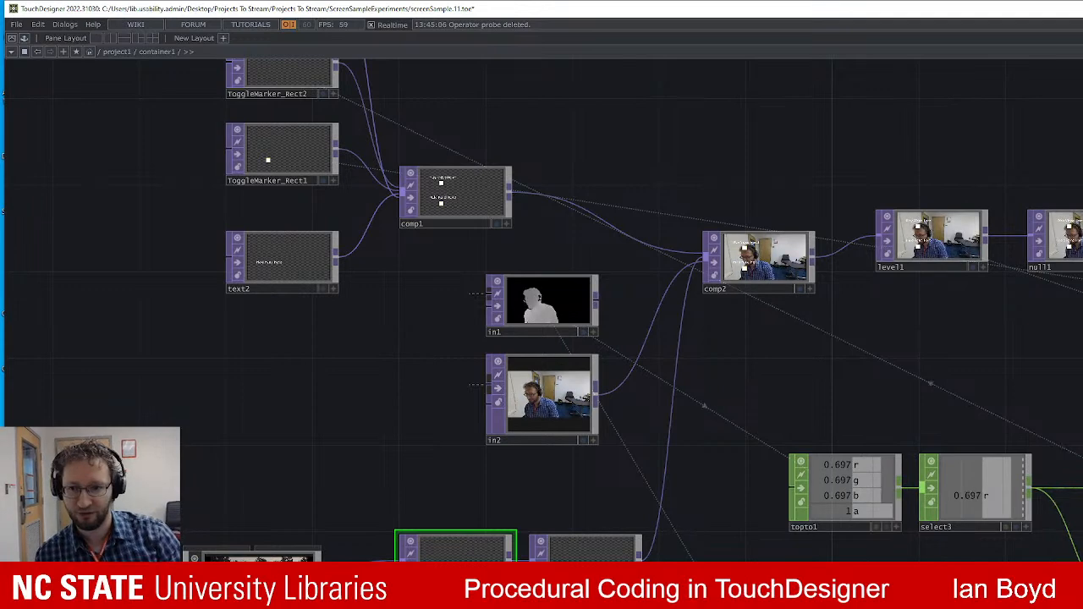
Select level1, then examine its path to null1 and out1 and the trigger and timer operators below.
{"action": "left_click", "coordinate": [956, 245]}
{"action": "left_click_drag", "start_coordinate": [981, 330], "coordinate": [939, 320]}
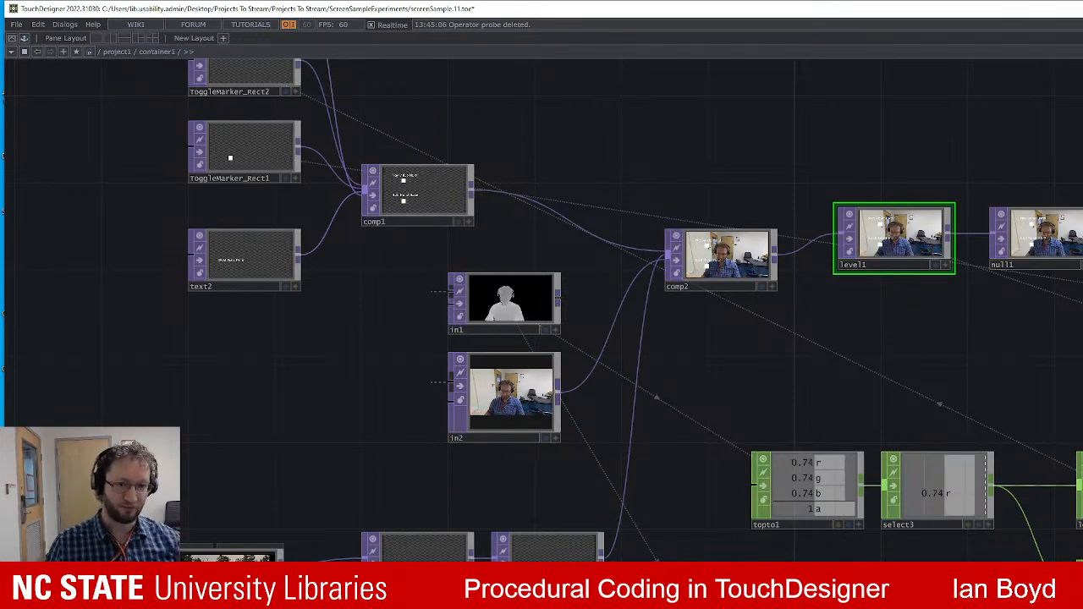
{"action": "scroll", "coordinate": [1064, 327], "scroll_direction": "down", "scroll_amount": 4}
{"action": "left_click_drag", "start_coordinate": [1014, 473], "coordinate": [674, 437]}
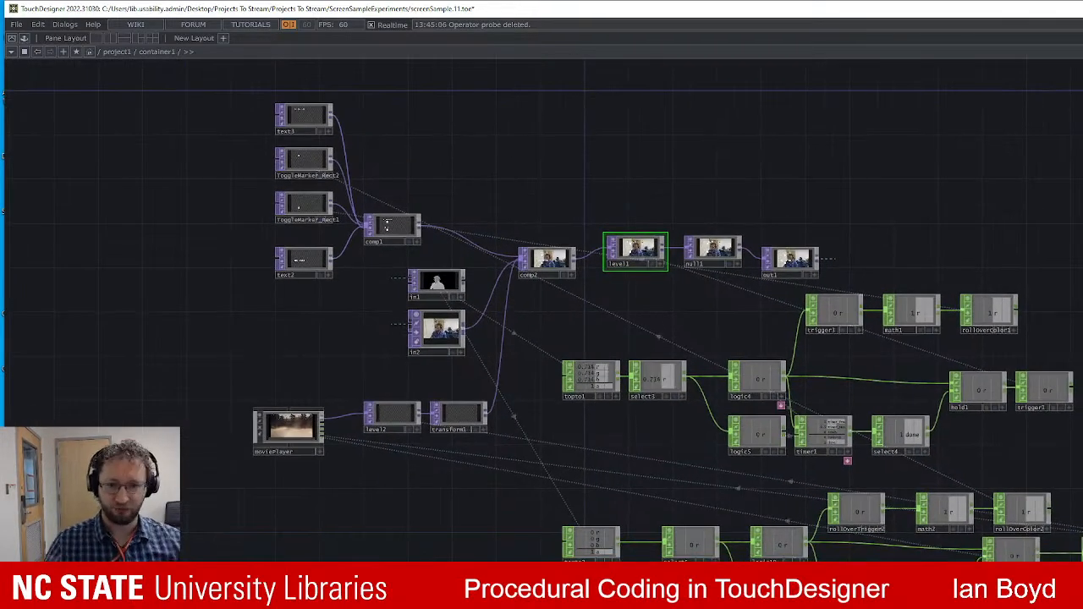
{"action": "scroll", "coordinate": [1034, 448], "scroll_direction": "up", "scroll_amount": 4}
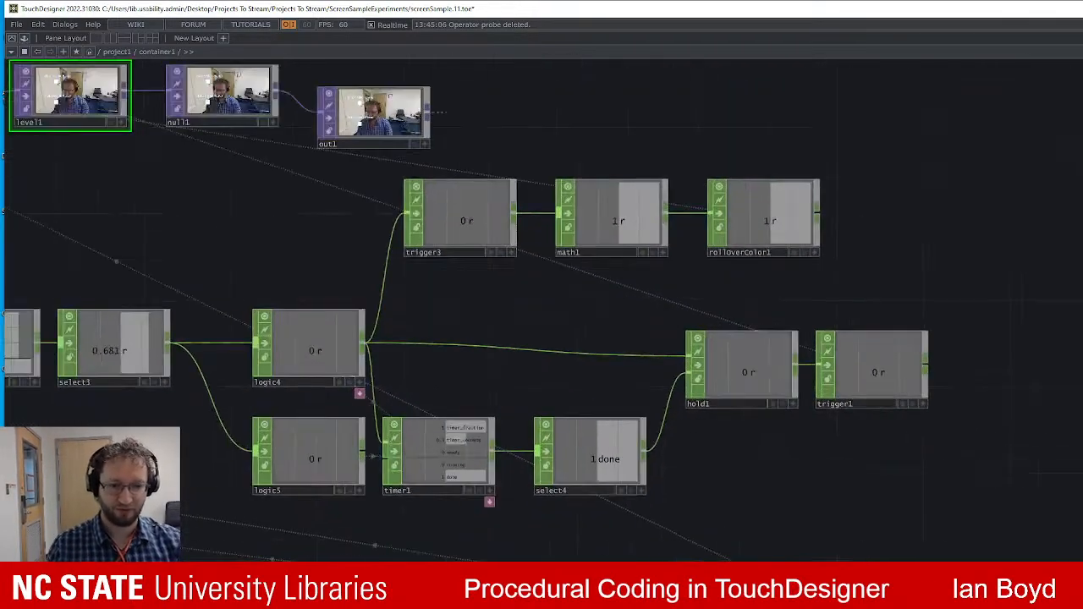
{"action": "left_click_drag", "start_coordinate": [1023, 375], "coordinate": [1078, 358]}
{"action": "scroll", "coordinate": [1078, 358], "scroll_direction": "down", "scroll_amount": 3}
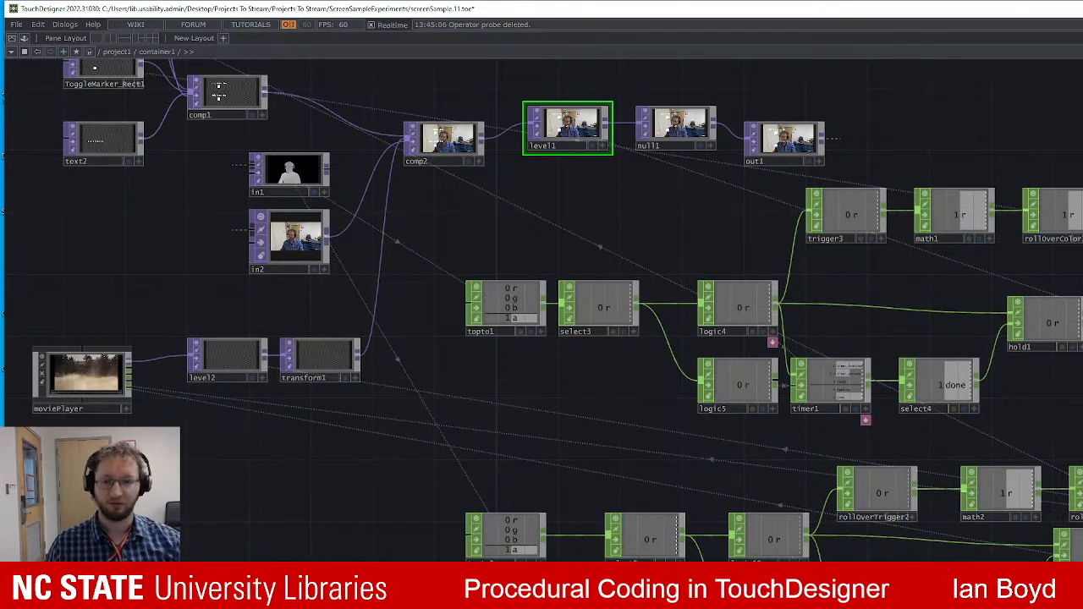
{"action": "left_click_drag", "start_coordinate": [592, 423], "coordinate": [523, 400]}
{"action": "key", "text": "Tab"}
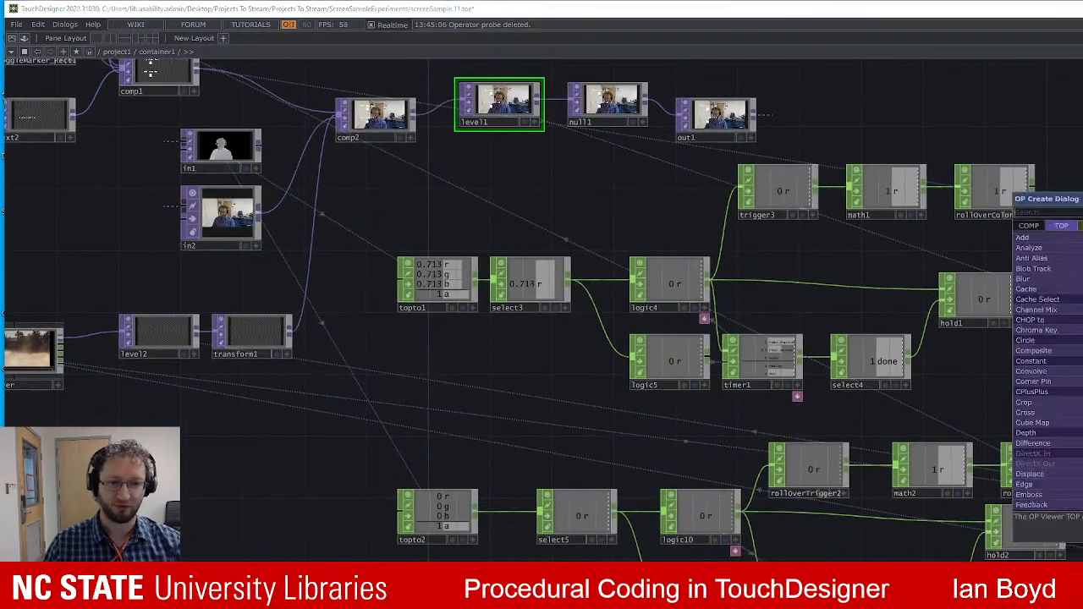
{"action": "key", "text": "Tab"}
{"action": "key", "text": "Escape"}
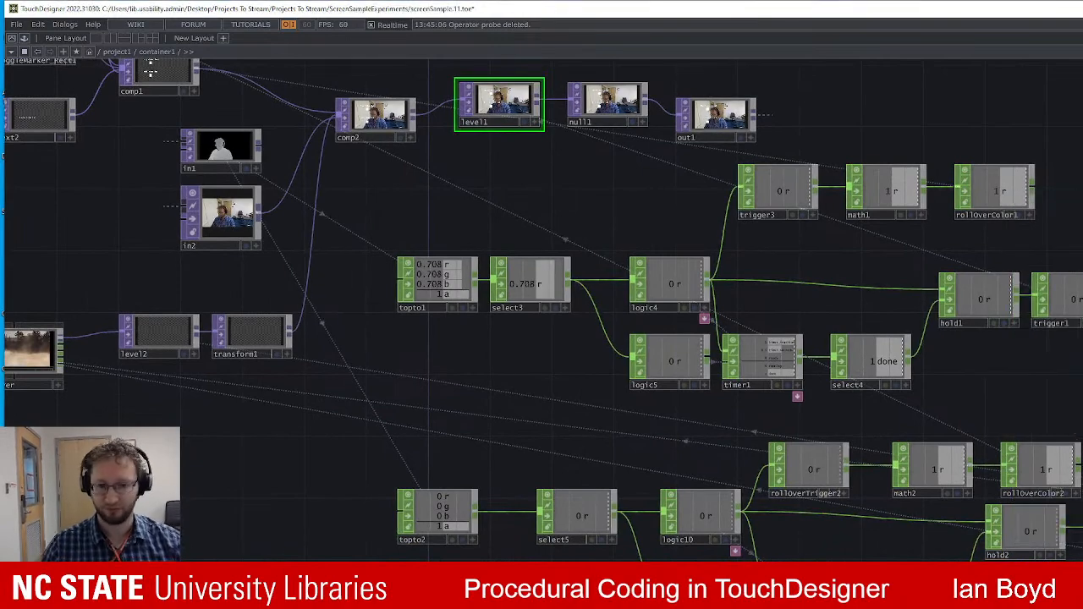
Leave container1 for the parent project1 network and survey its operators over the live output.
{"action": "scroll", "coordinate": [1074, 330], "scroll_direction": "down", "scroll_amount": 3}
{"action": "scroll", "coordinate": [1074, 330], "scroll_direction": "up", "scroll_amount": 3}
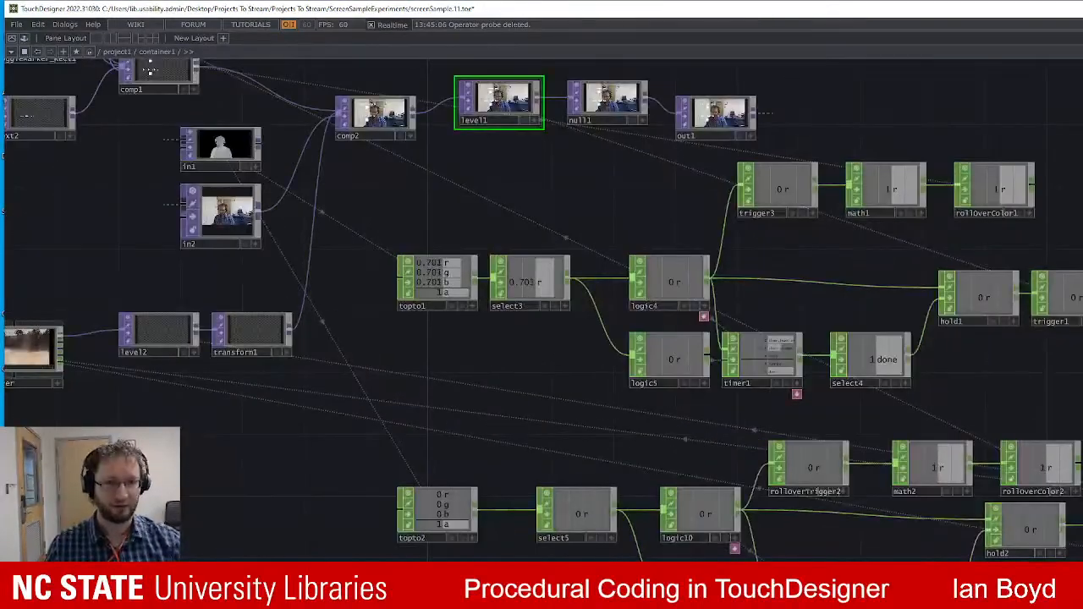
{"action": "scroll", "coordinate": [1074, 330], "scroll_direction": "down", "scroll_amount": 5}
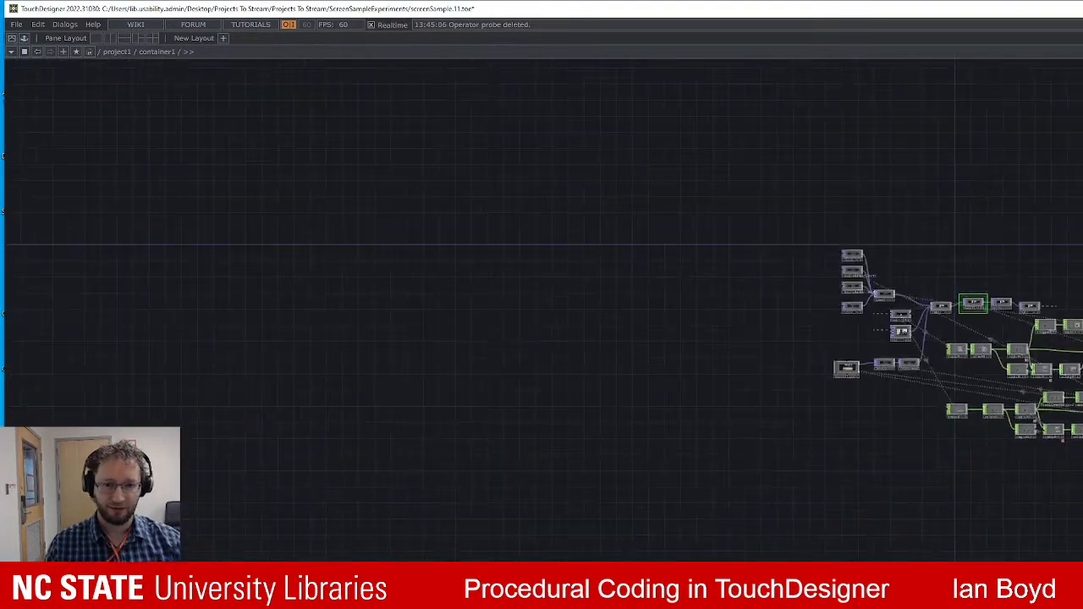
{"action": "scroll", "coordinate": [1074, 329], "scroll_direction": "up", "scroll_amount": 4}
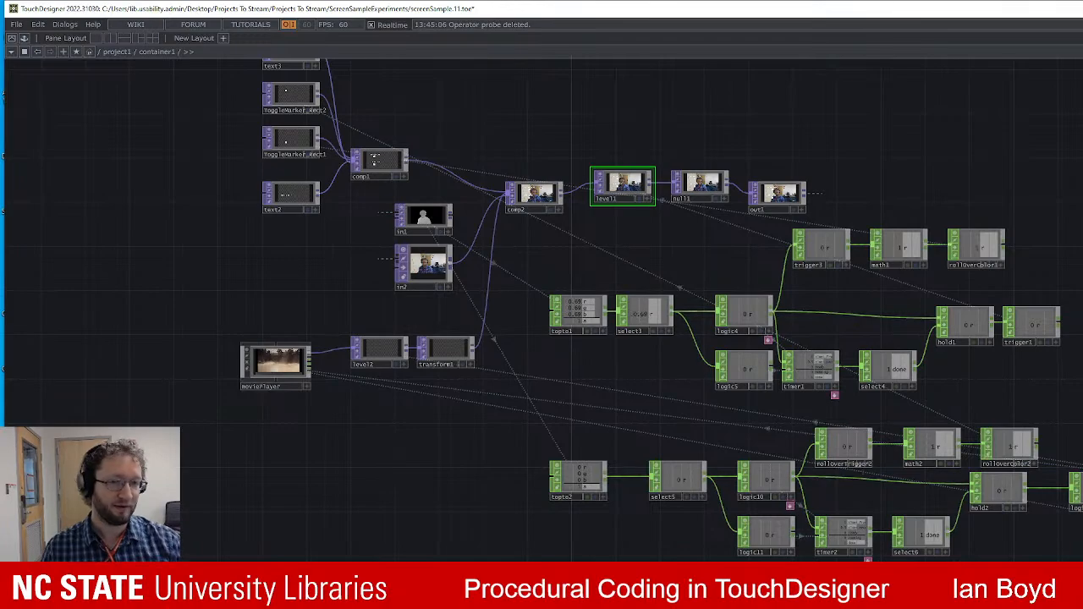
{"action": "scroll", "coordinate": [841, 190], "scroll_direction": "down", "scroll_amount": 10}
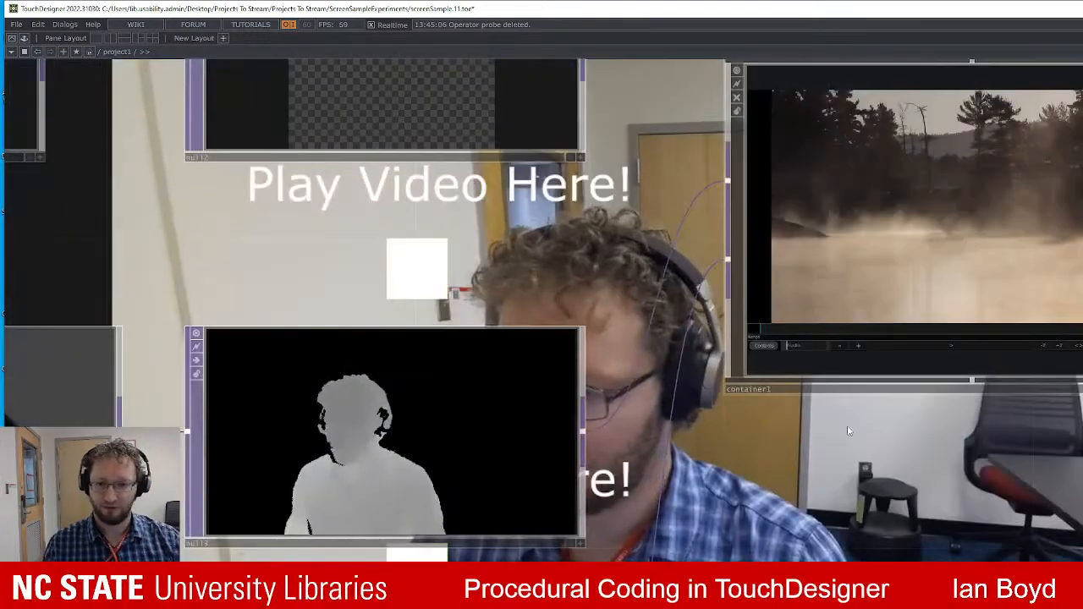
{"action": "scroll", "coordinate": [895, 452], "scroll_direction": "down", "scroll_amount": 2}
{"action": "left_click_drag", "start_coordinate": [895, 452], "coordinate": [955, 495]}
{"action": "scroll", "coordinate": [926, 333], "scroll_direction": "down", "scroll_amount": 5}
{"action": "scroll", "coordinate": [939, 393], "scroll_direction": "up", "scroll_amount": 4}
{"action": "scroll", "coordinate": [974, 461], "scroll_direction": "down", "scroll_amount": 2}
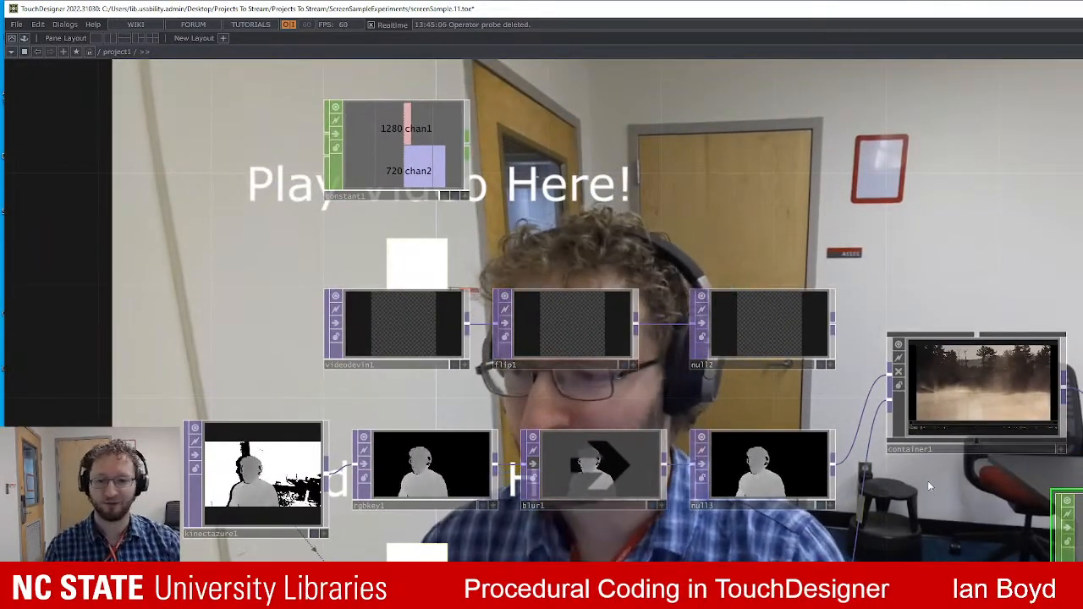
{"action": "scroll", "coordinate": [925, 487], "scroll_direction": "down", "scroll_amount": 2}
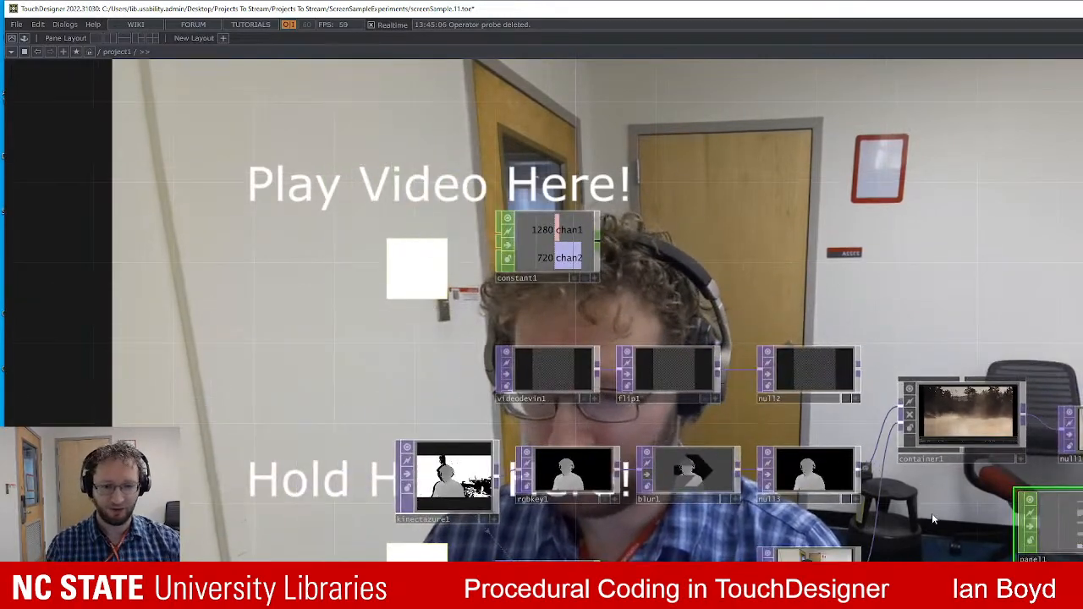
Check the live hand markers behind the project1 network, then turn off null1's background display.
{"action": "left_click_drag", "start_coordinate": [931, 513], "coordinate": [723, 608]}
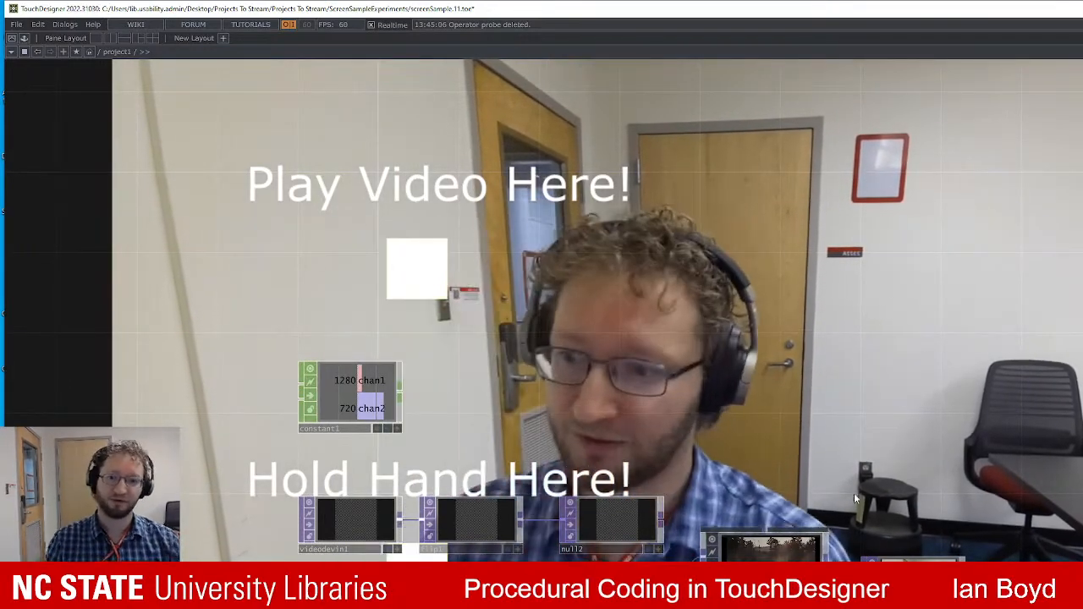
{"action": "scroll", "coordinate": [865, 435], "scroll_direction": "down", "scroll_amount": 4}
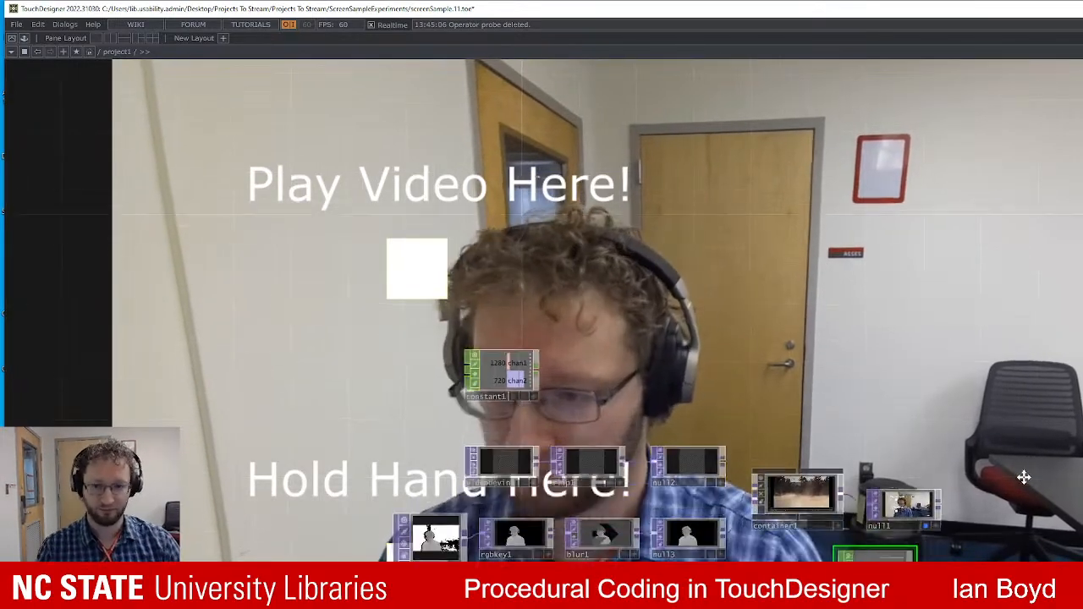
{"action": "left_click_drag", "start_coordinate": [956, 537], "coordinate": [868, 608]}
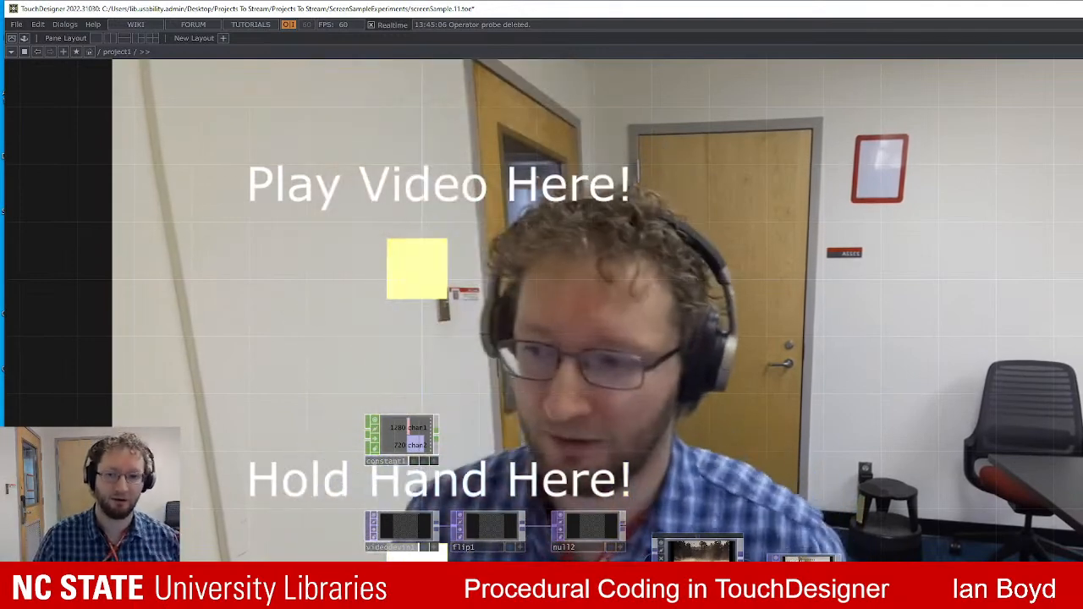
{"action": "scroll", "coordinate": [871, 254], "scroll_direction": "down", "scroll_amount": 3}
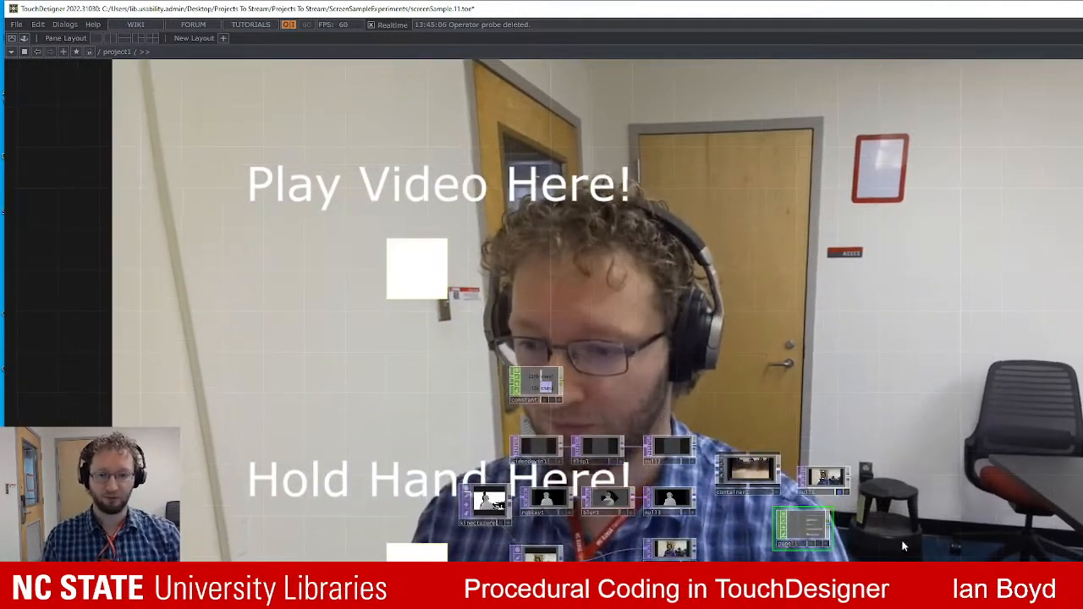
{"action": "scroll", "coordinate": [851, 453], "scroll_direction": "up", "scroll_amount": 1}
{"action": "scroll", "coordinate": [822, 481], "scroll_direction": "up", "scroll_amount": 2}
{"action": "left_click", "coordinate": [847, 495]}
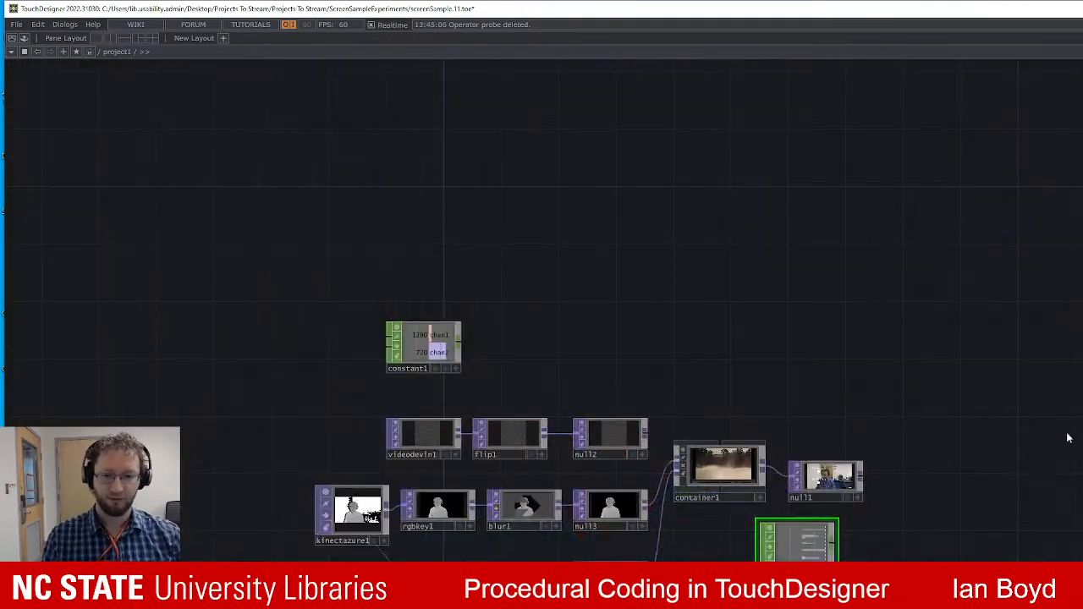
Examine the project1 network, focusing on how null3 and null4 feed container1.
{"action": "left_click_drag", "start_coordinate": [949, 394], "coordinate": [914, 261]}
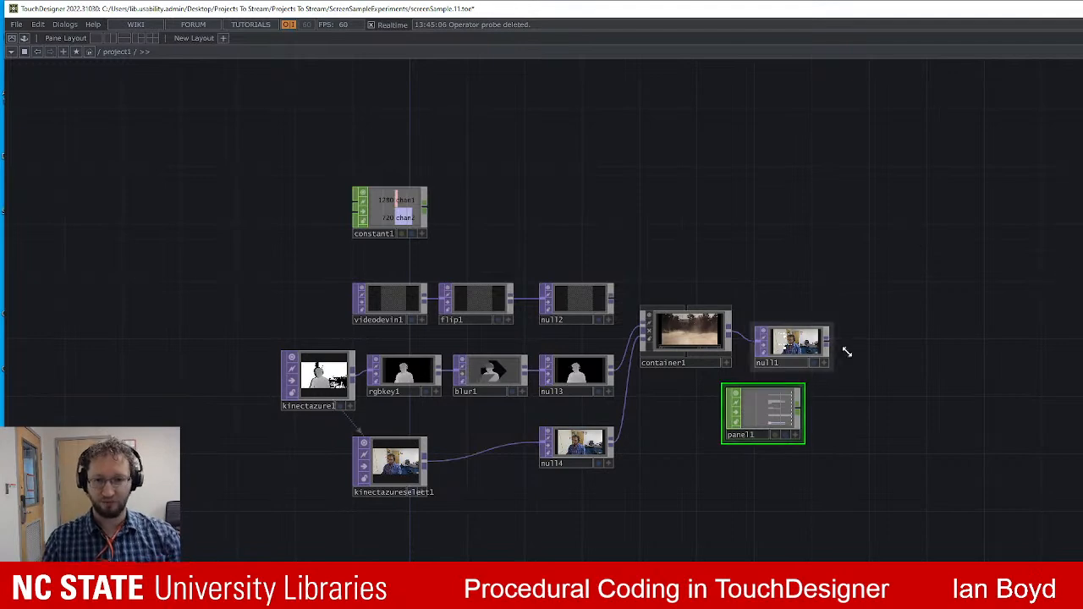
{"action": "left_click_drag", "start_coordinate": [759, 465], "coordinate": [816, 479]}
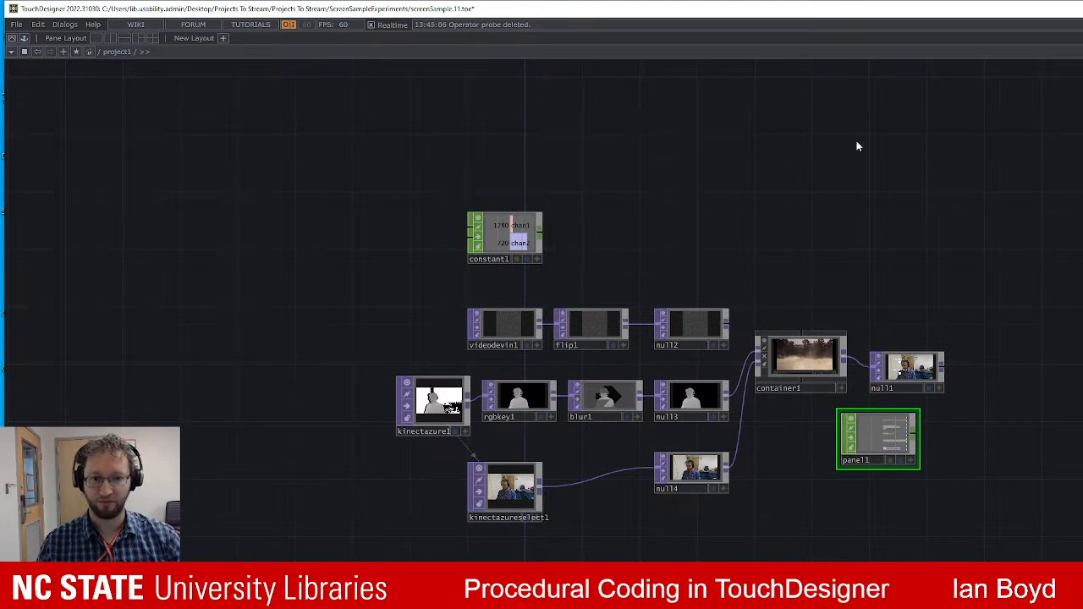
{"action": "scroll", "coordinate": [838, 486], "scroll_direction": "up", "scroll_amount": 3}
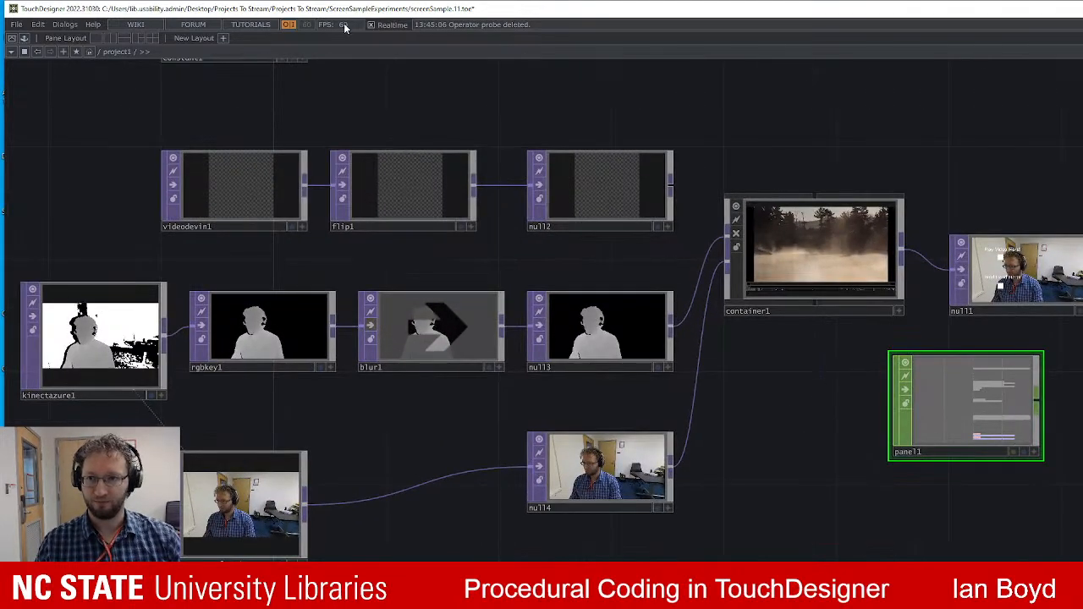
{"action": "scroll", "coordinate": [811, 410], "scroll_direction": "down", "scroll_amount": 1}
{"action": "scroll", "coordinate": [810, 397], "scroll_direction": "up", "scroll_amount": 4}
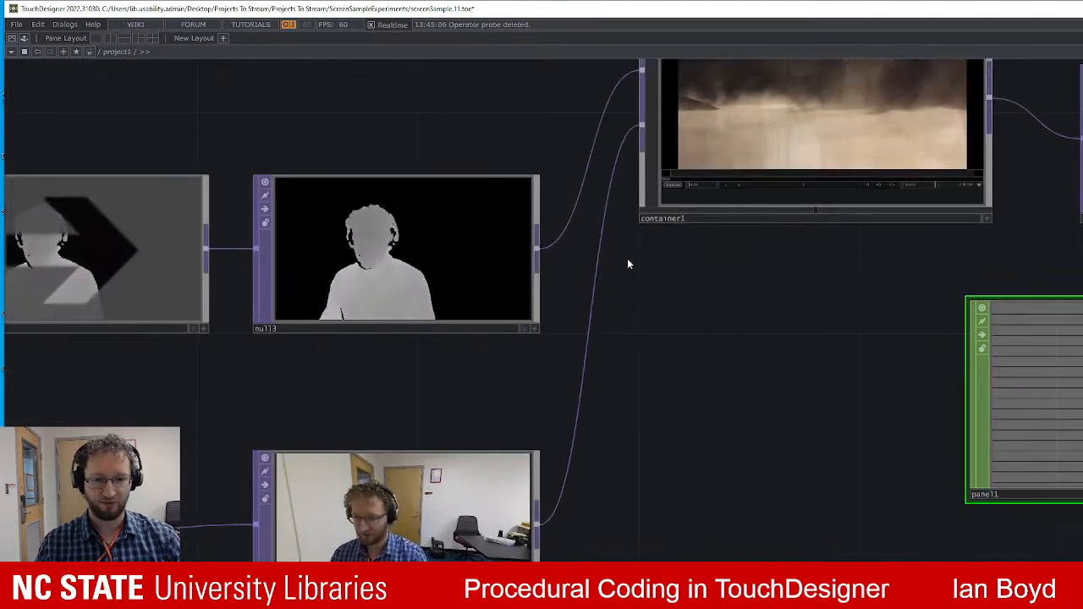
{"action": "scroll", "coordinate": [737, 342], "scroll_direction": "down", "scroll_amount": 1}
{"action": "left_click_drag", "start_coordinate": [737, 342], "coordinate": [759, 399]}
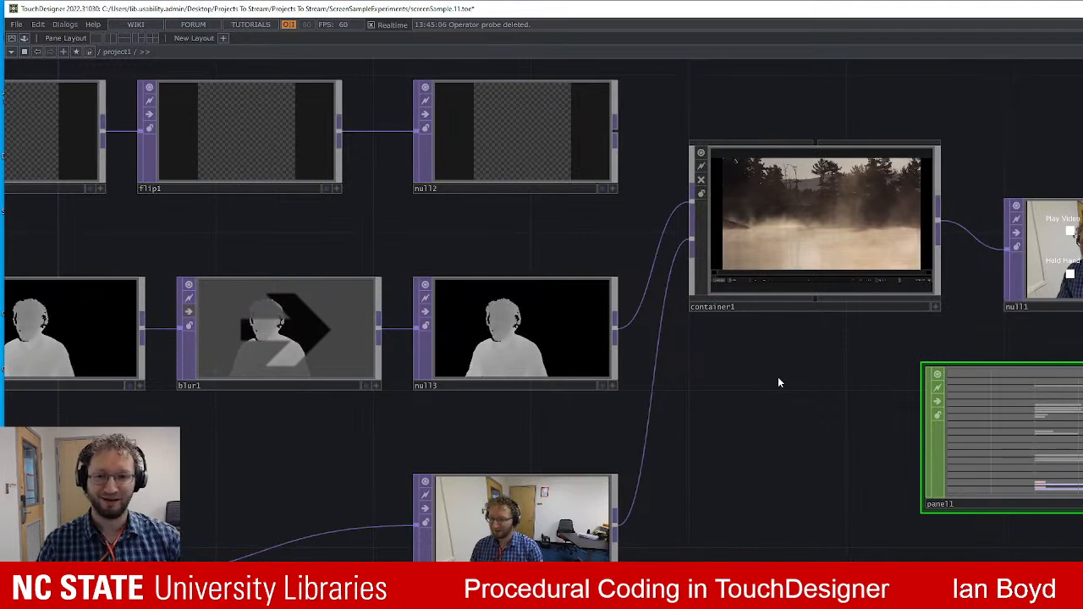
{"action": "scroll", "coordinate": [838, 366], "scroll_direction": "down", "scroll_amount": 2}
{"action": "scroll", "coordinate": [846, 364], "scroll_direction": "up", "scroll_amount": 2}
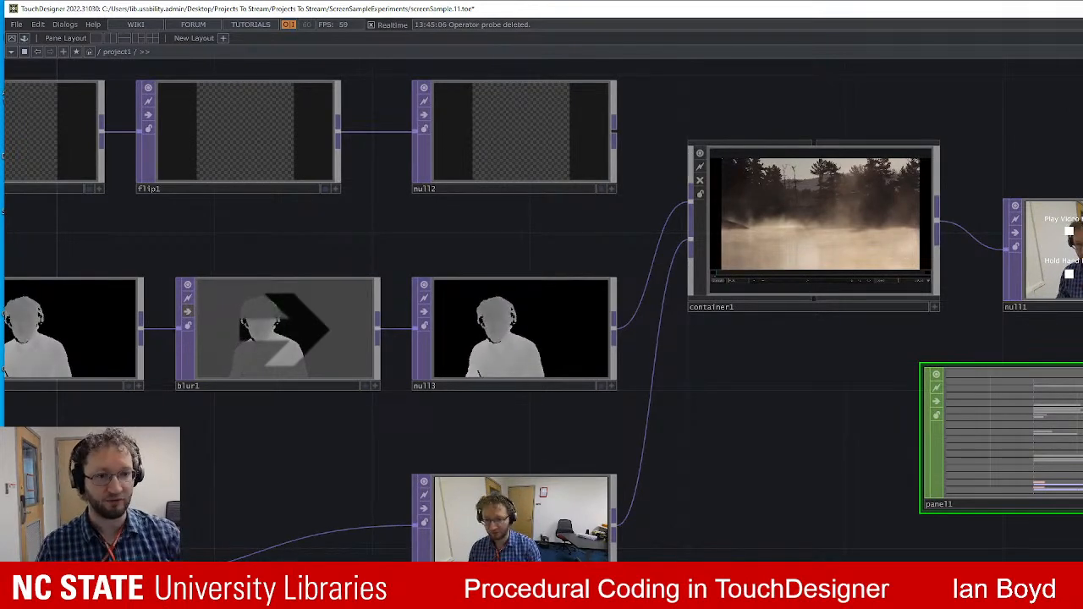
Inspect container1 and its null1 output while testing the Play Video Here hand marker.
{"action": "left_click_drag", "start_coordinate": [854, 343], "coordinate": [757, 355]}
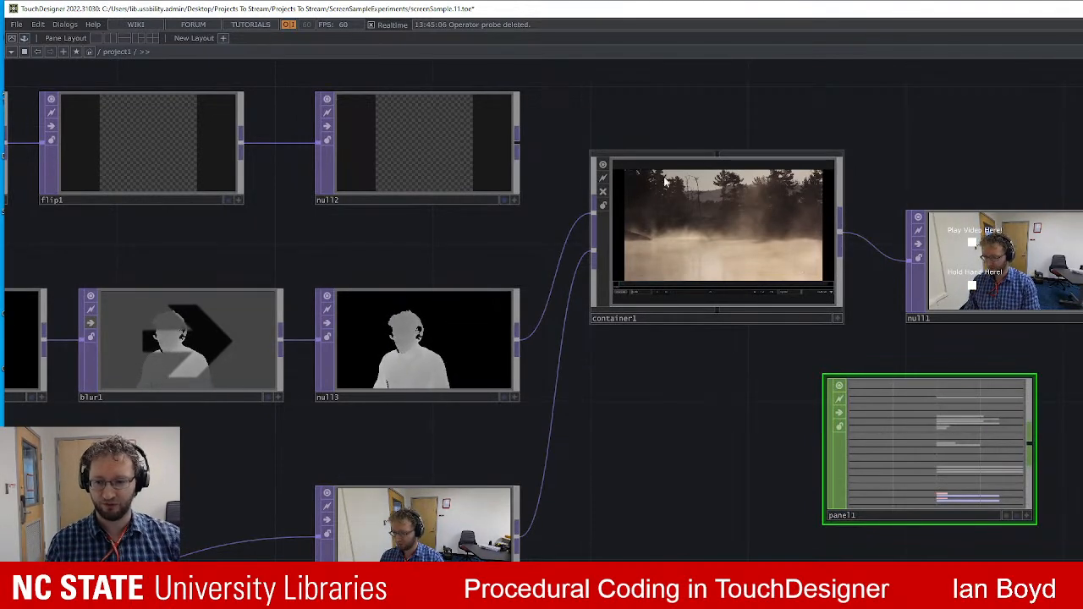
{"action": "scroll", "coordinate": [703, 425], "scroll_direction": "down", "scroll_amount": 3}
{"action": "scroll", "coordinate": [705, 425], "scroll_direction": "up", "scroll_amount": 3}
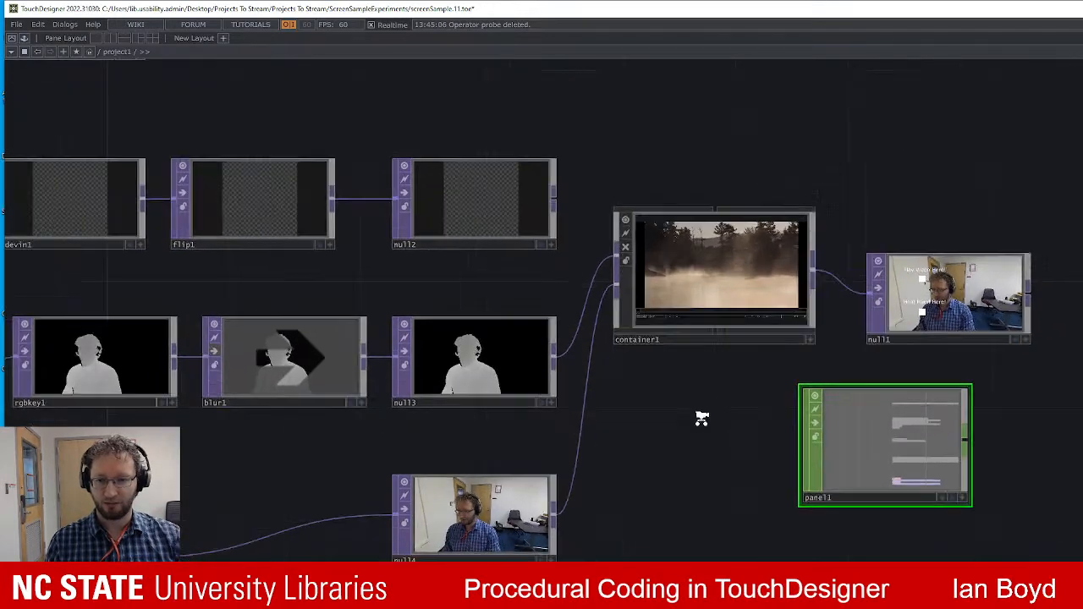
{"action": "left_click_drag", "start_coordinate": [755, 424], "coordinate": [805, 438]}
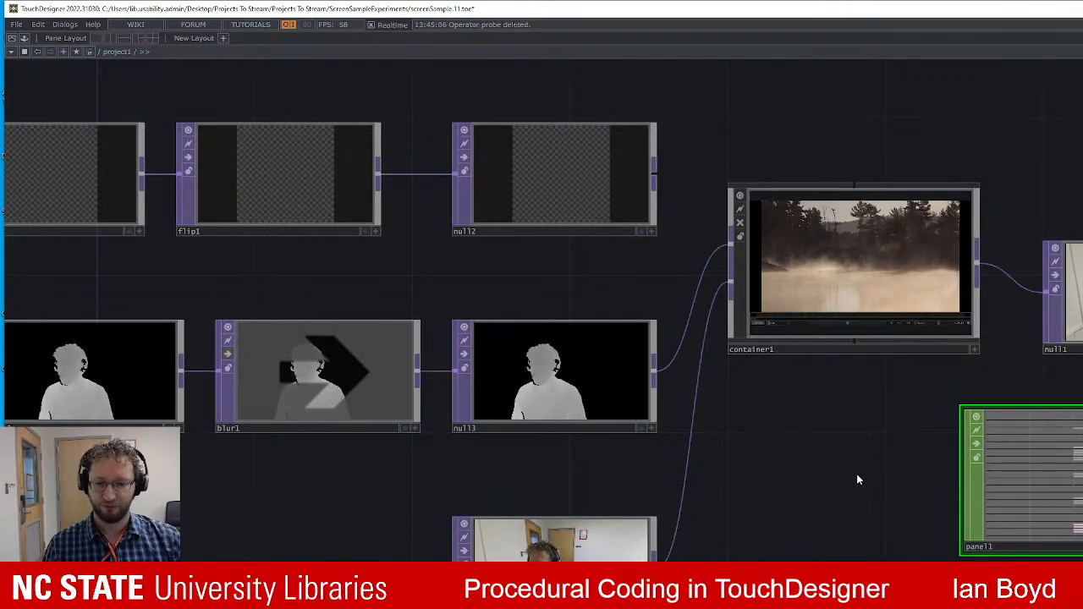
{"action": "left_click_drag", "start_coordinate": [858, 479], "coordinate": [804, 511]}
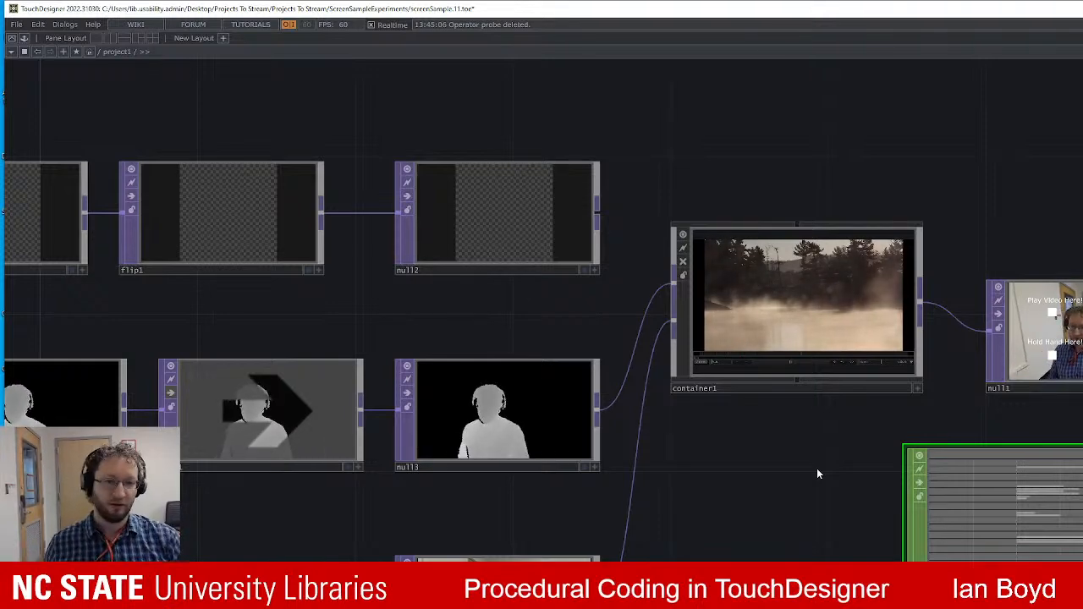
{"action": "left_click_drag", "start_coordinate": [1082, 504], "coordinate": [1076, 560]}
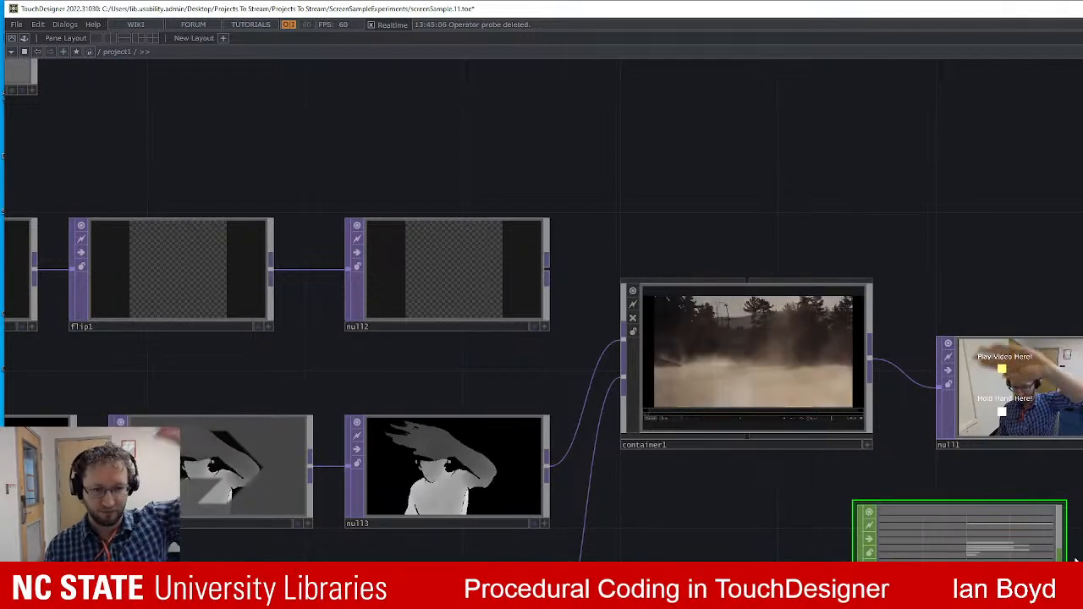
{"action": "left_click_drag", "start_coordinate": [1076, 560], "coordinate": [1066, 566]}
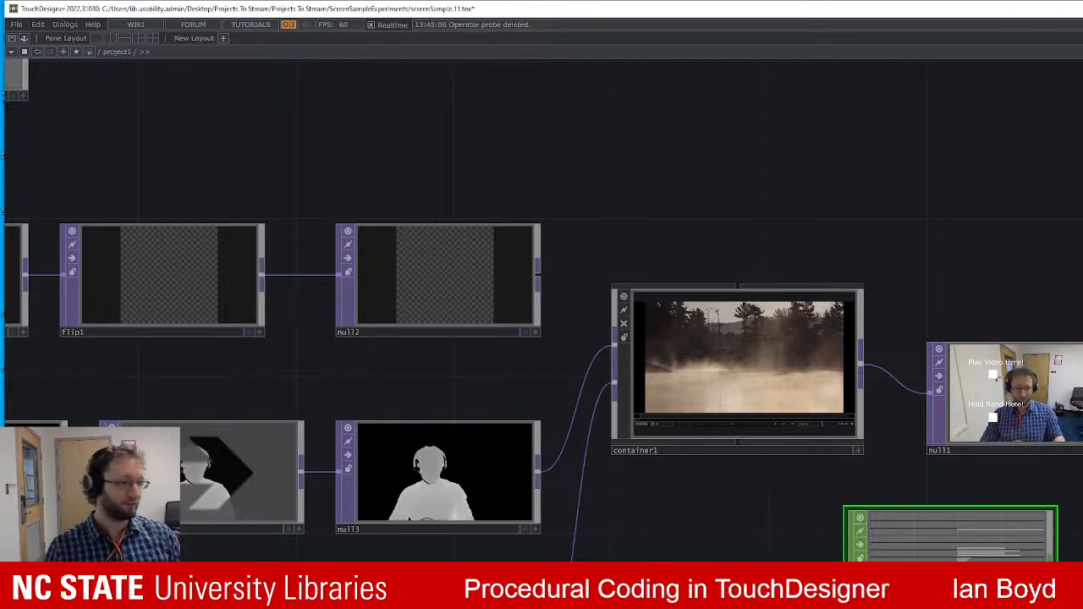
Locate constant1 above the video input chain, select it and inspect its chan1 and chan2 channels.
{"action": "scroll", "coordinate": [1074, 296], "scroll_direction": "down", "scroll_amount": 5}
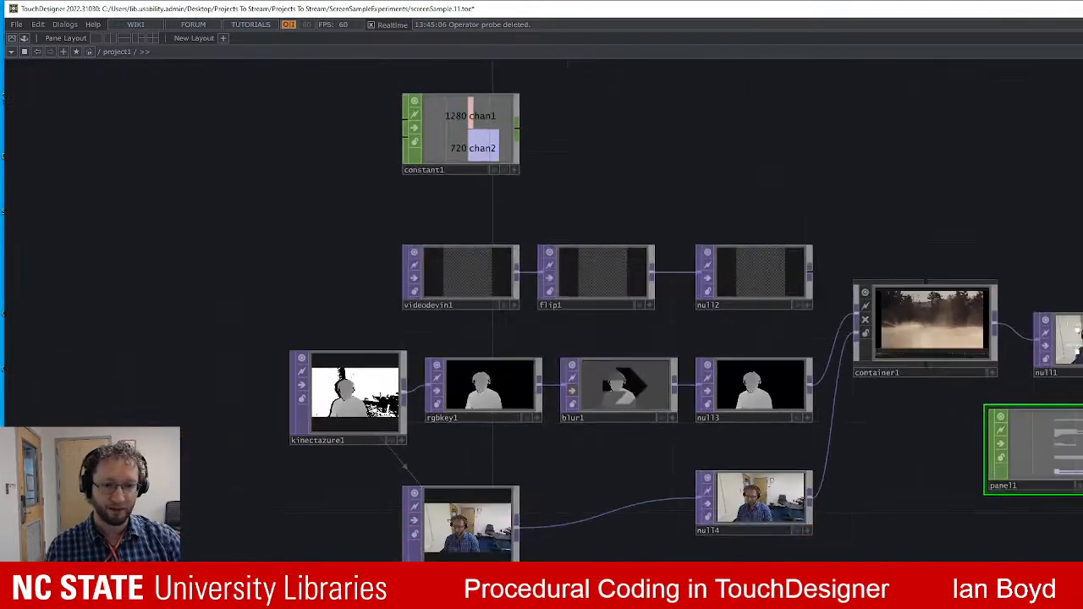
{"action": "scroll", "coordinate": [870, 468], "scroll_direction": "up", "scroll_amount": 2}
{"action": "scroll", "coordinate": [1039, 478], "scroll_direction": "down", "scroll_amount": 4}
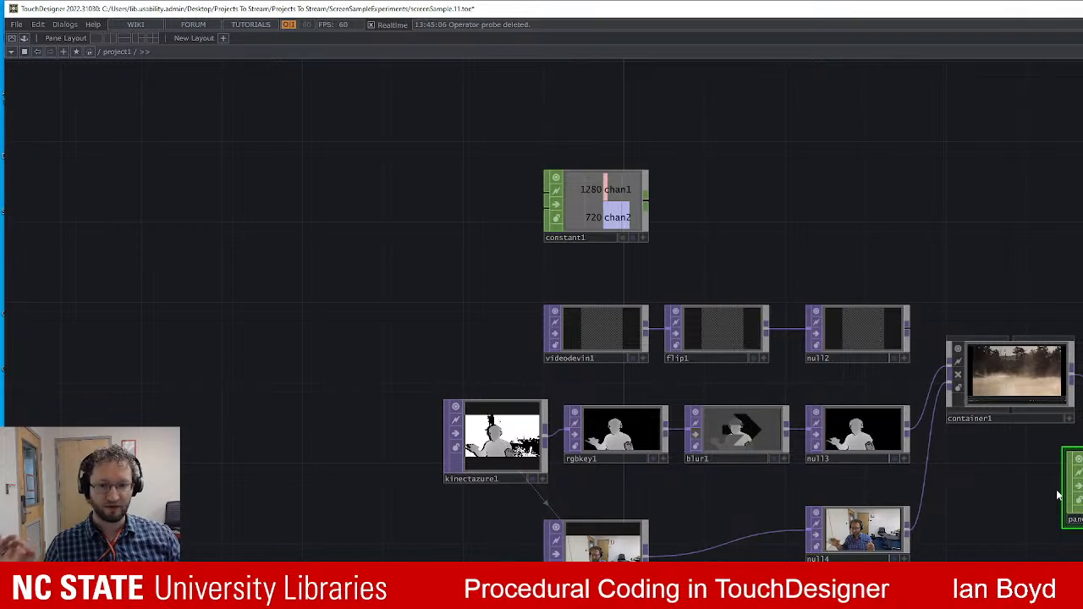
{"action": "scroll", "coordinate": [880, 179], "scroll_direction": "up", "scroll_amount": 5}
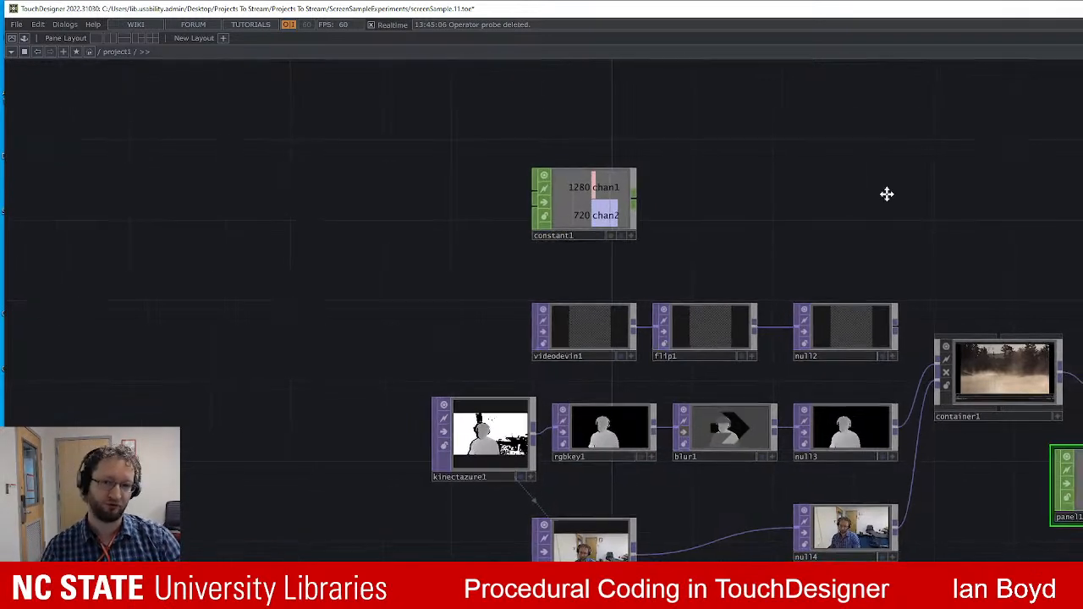
{"action": "left_click", "coordinate": [615, 213]}
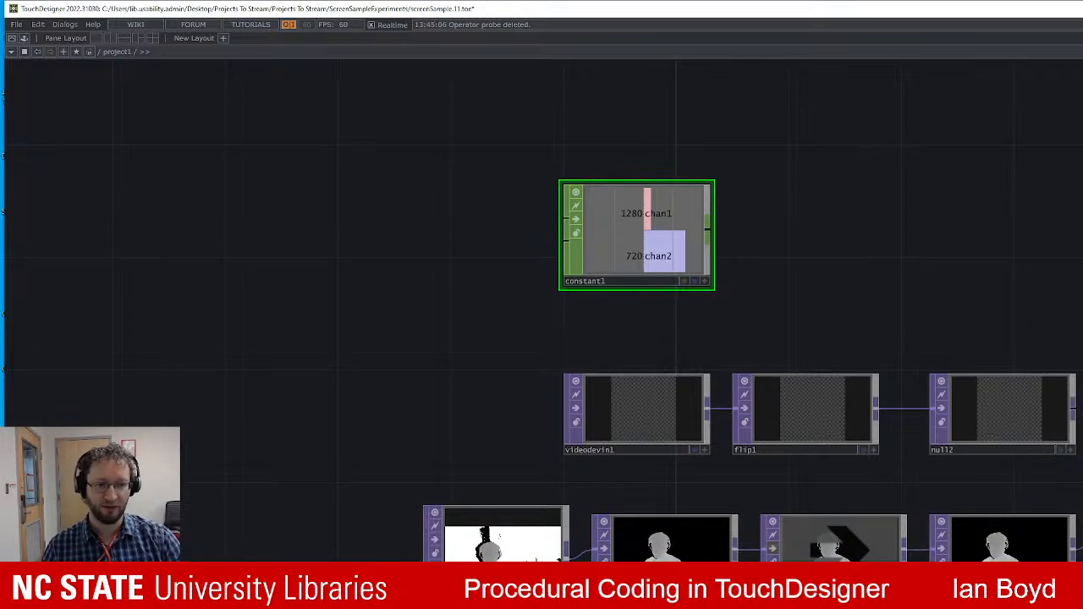
Add a Container COMP in the empty space beyond constant1, above the video input chain.
{"action": "left_click_drag", "start_coordinate": [1082, 421], "coordinate": [807, 524]}
{"action": "key", "text": "Tab"}
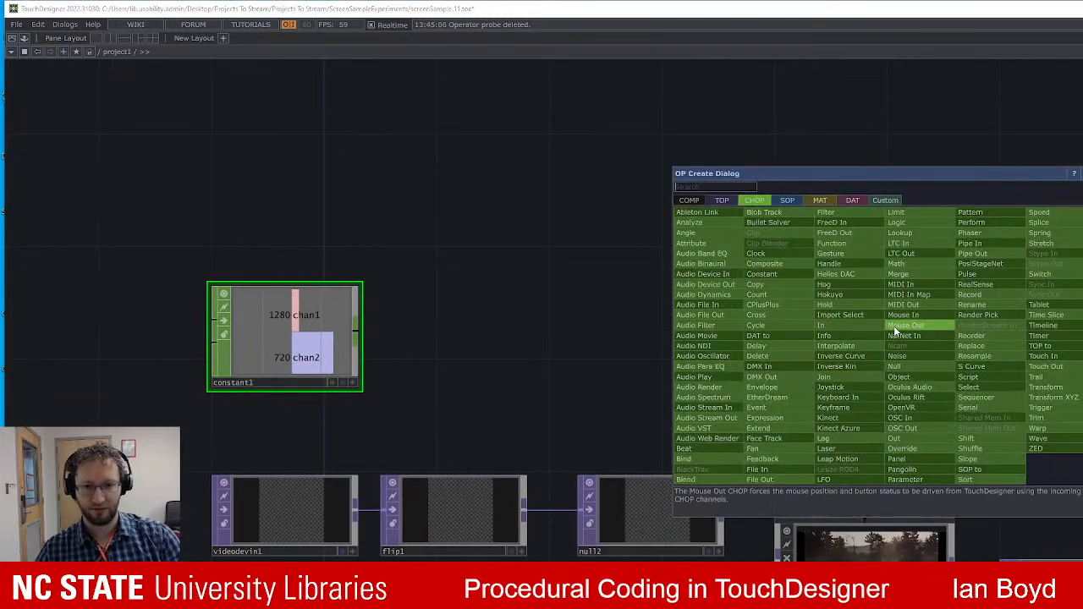
{"action": "key", "text": "Tab"}
{"action": "key", "text": "Tab"}
{"action": "key", "text": "Tab"}
{"action": "key", "text": "Tab"}
{"action": "key", "text": "Tab"}
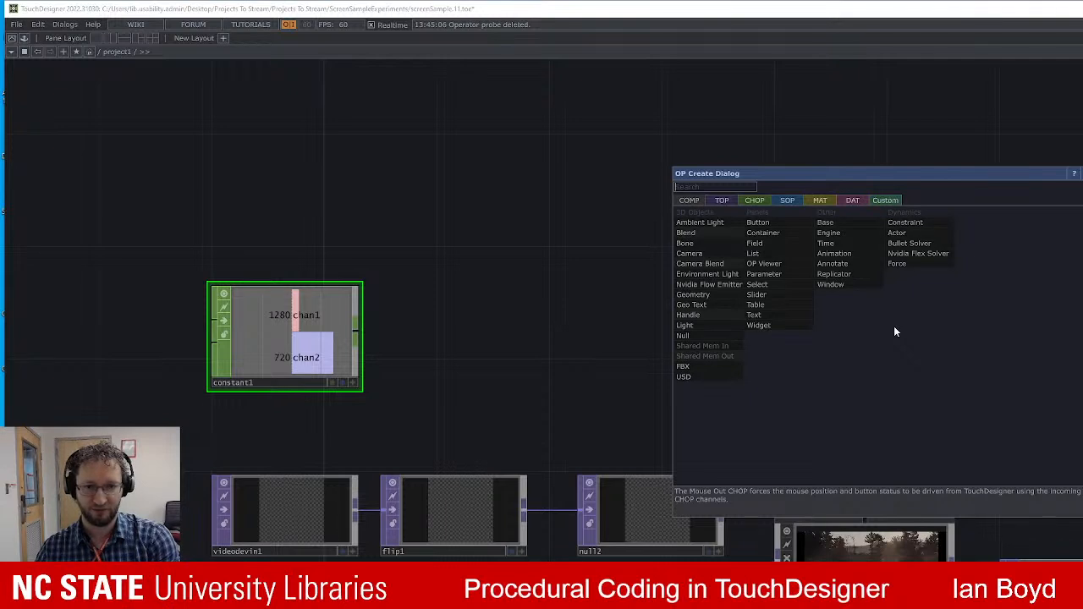
{"action": "type", "text": "container"}
{"action": "key", "text": "Return"}
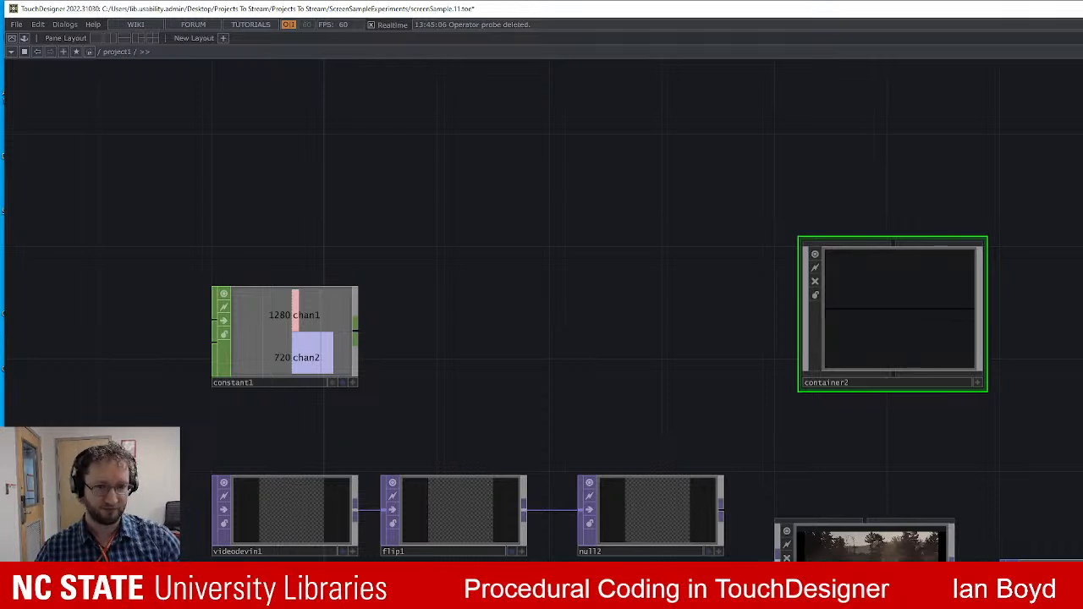
Reshape container2's node into a wide, short preview and increase the component's panel height.
{"action": "scroll", "coordinate": [901, 310], "scroll_direction": "up", "scroll_amount": 5}
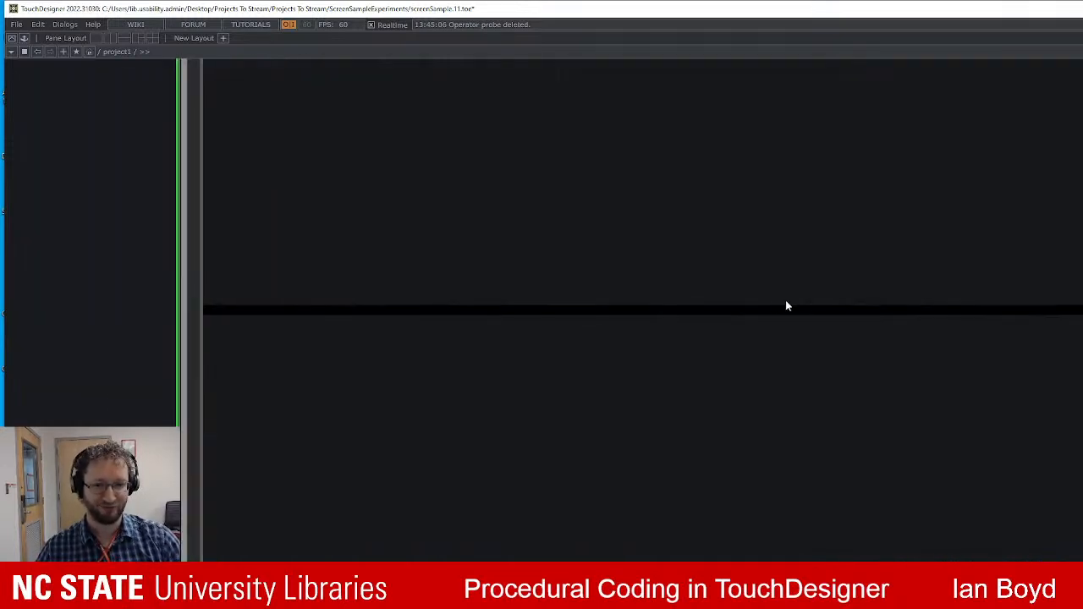
{"action": "scroll", "coordinate": [1032, 297], "scroll_direction": "down", "scroll_amount": 5}
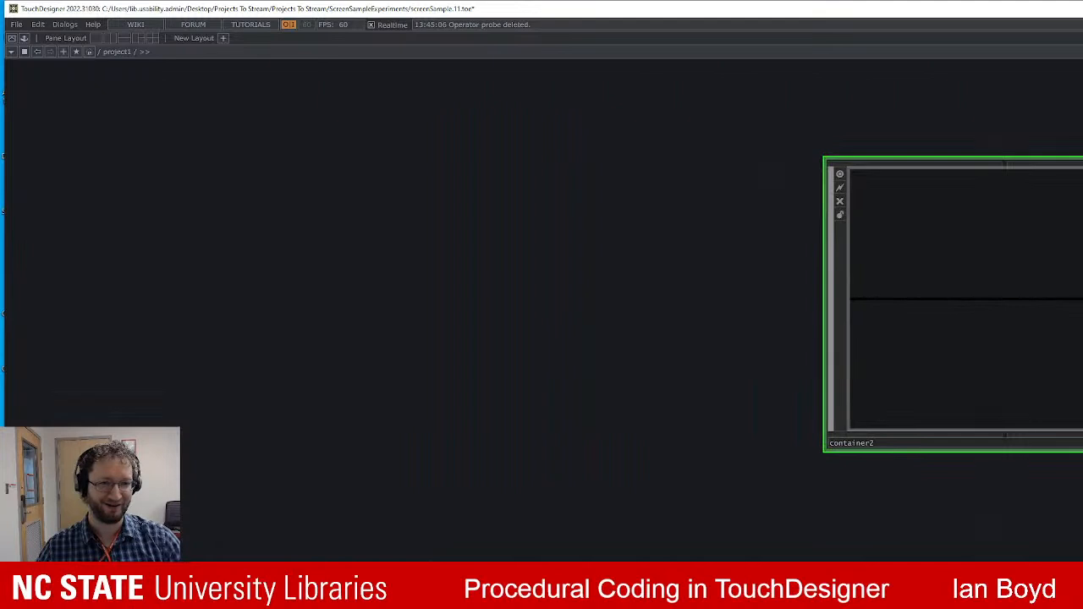
{"action": "left_click_drag", "start_coordinate": [1082, 158], "coordinate": [1082, 275]}
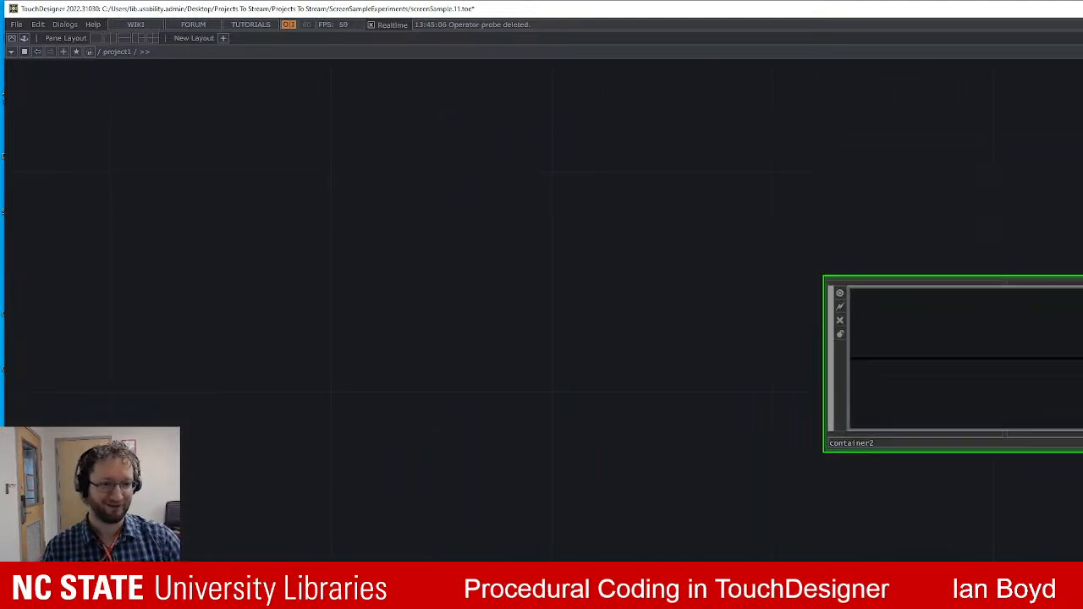
{"action": "left_click_drag", "start_coordinate": [1082, 542], "coordinate": [1026, 529]}
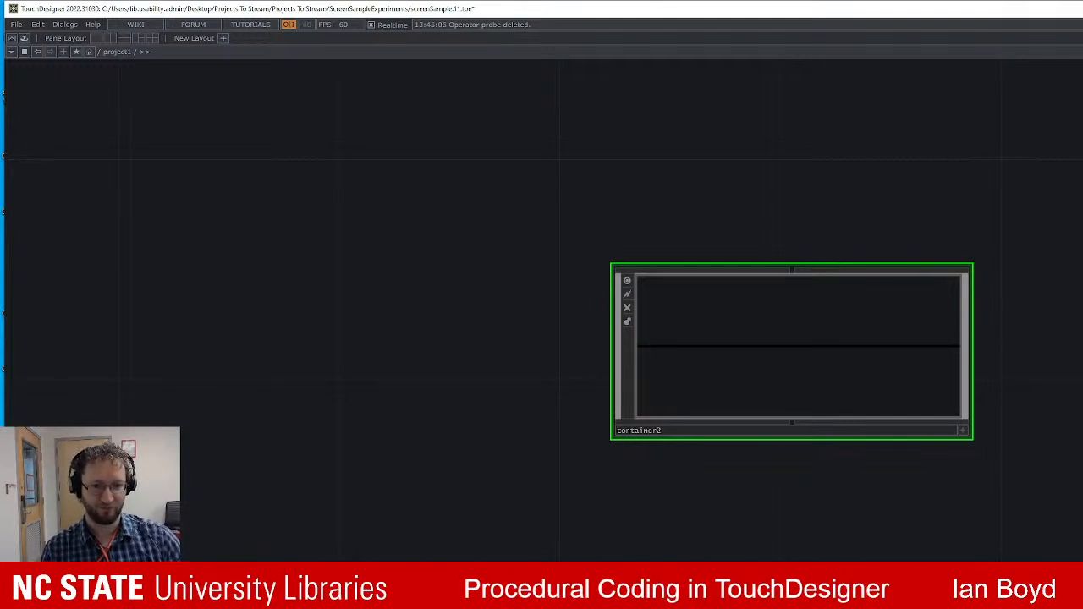
{"action": "type", "text": "8"}
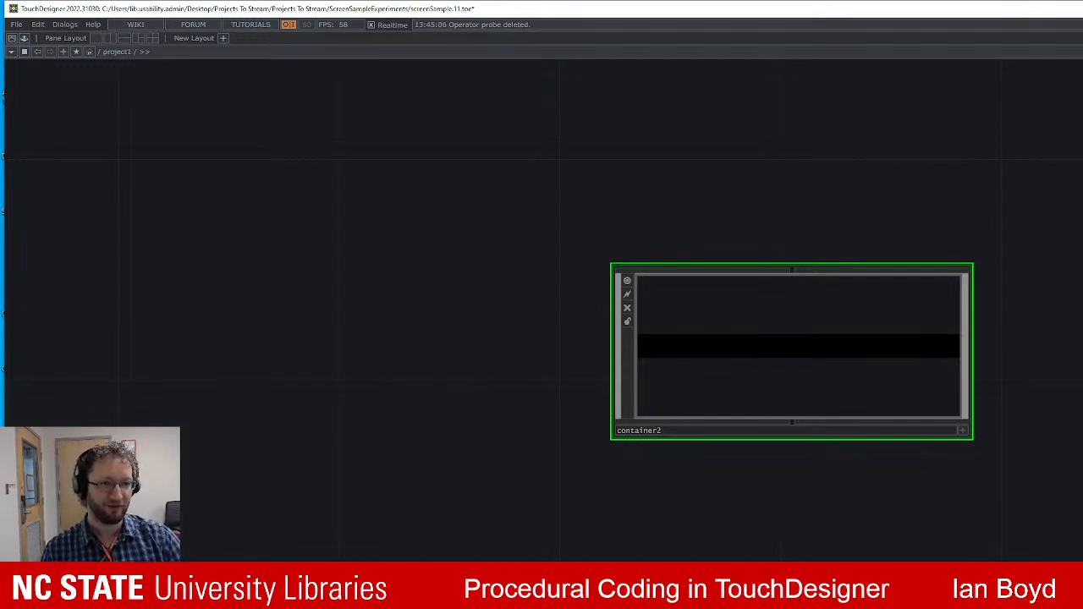
Examine the flat panel shape in container2's preview and compare it with container1 below.
{"action": "scroll", "coordinate": [1058, 345], "scroll_direction": "down", "scroll_amount": 4}
{"action": "left_click_drag", "start_coordinate": [1058, 346], "coordinate": [846, 320]}
{"action": "scroll", "coordinate": [886, 336], "scroll_direction": "down", "scroll_amount": 3}
{"action": "left_click_drag", "start_coordinate": [856, 415], "coordinate": [844, 392]}
{"action": "scroll", "coordinate": [846, 350], "scroll_direction": "up", "scroll_amount": 4}
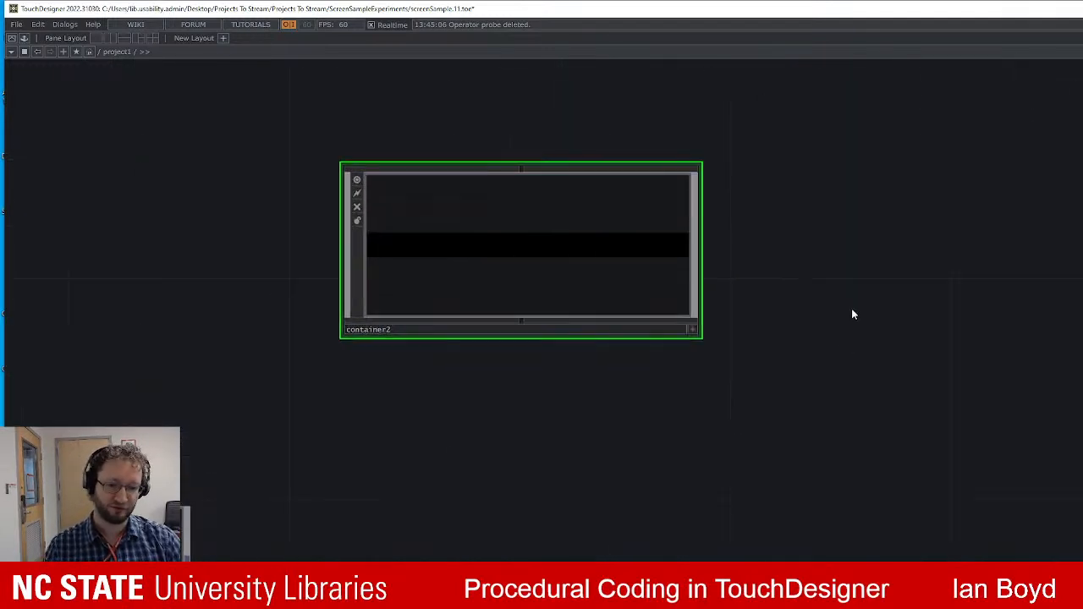
{"action": "left_click_drag", "start_coordinate": [843, 309], "coordinate": [838, 240]}
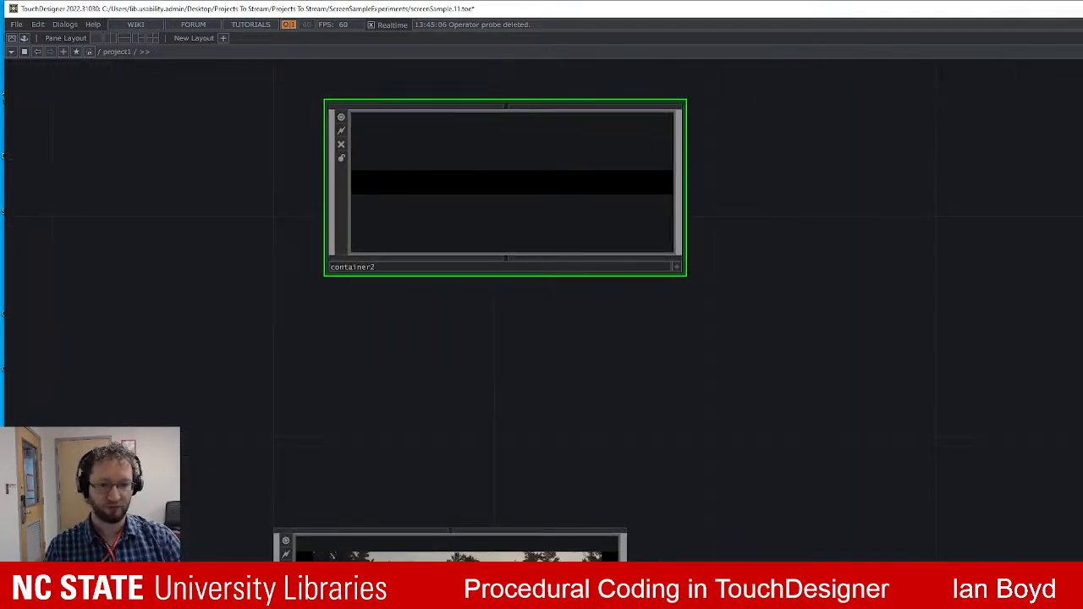
{"action": "scroll", "coordinate": [819, 237], "scroll_direction": "down", "scroll_amount": 2}
{"action": "scroll", "coordinate": [819, 239], "scroll_direction": "up", "scroll_amount": 2}
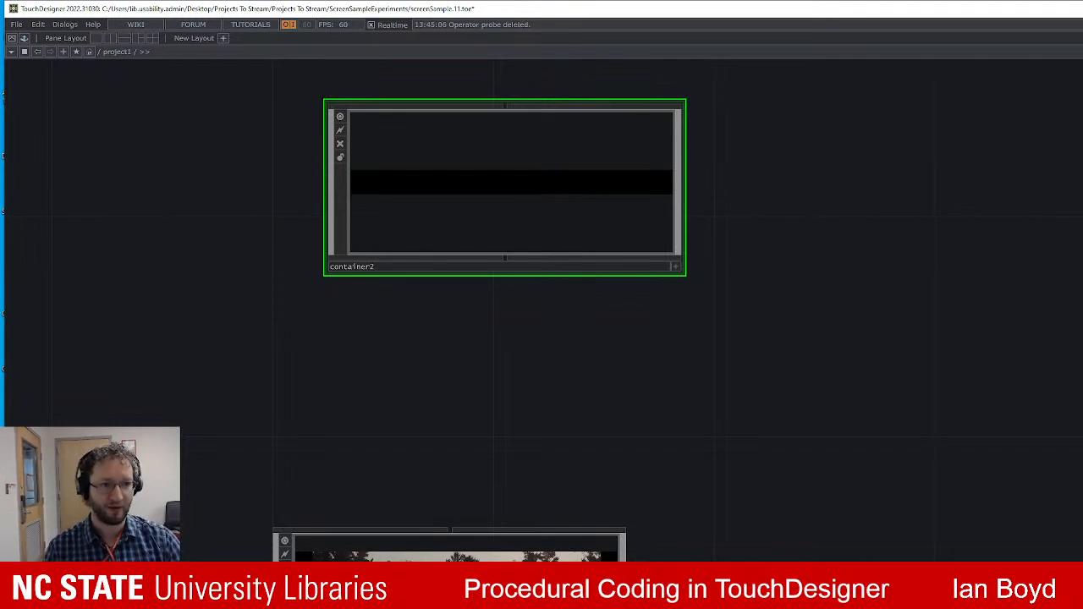
{"action": "scroll", "coordinate": [1079, 271], "scroll_direction": "down", "scroll_amount": 3}
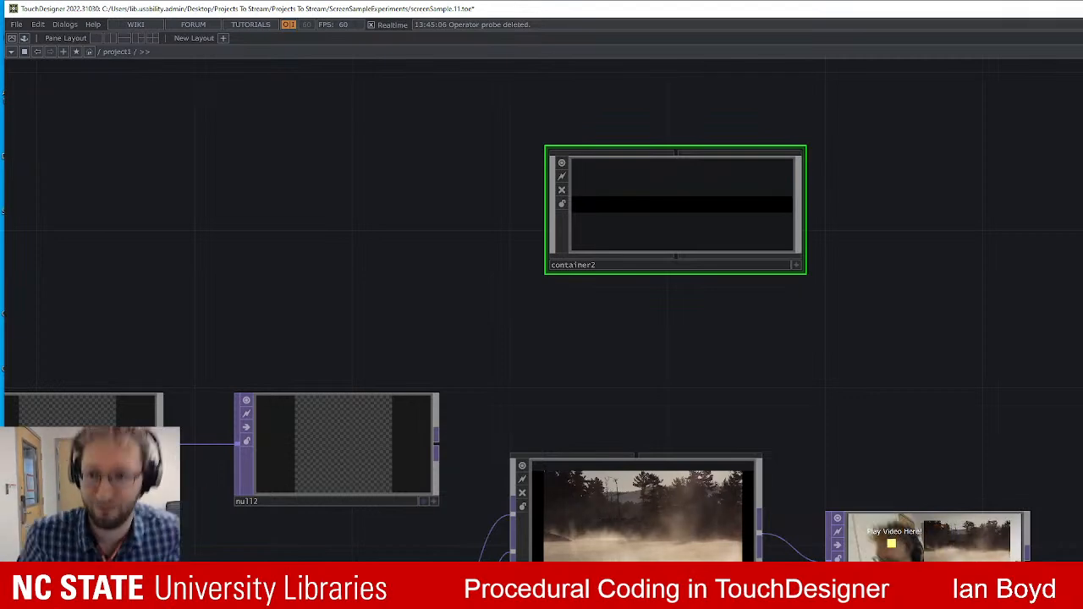
{"action": "left_click_drag", "start_coordinate": [1050, 268], "coordinate": [994, 275]}
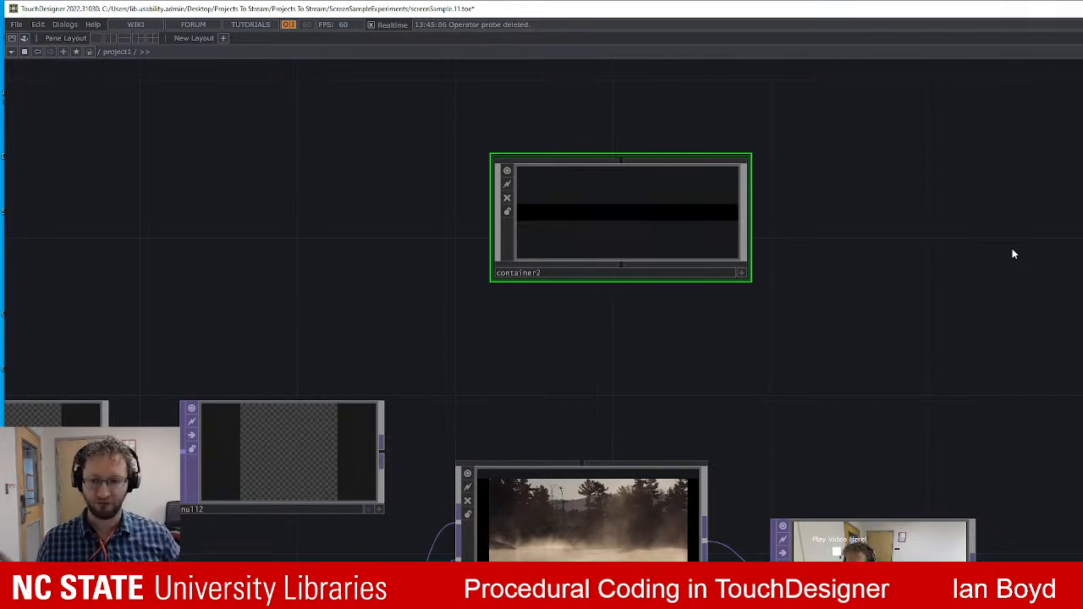
Survey the project1 network, comparing constant1's resolution channels with container2, container1 and the null1 output.
{"action": "scroll", "coordinate": [1015, 279], "scroll_direction": "down", "scroll_amount": 5}
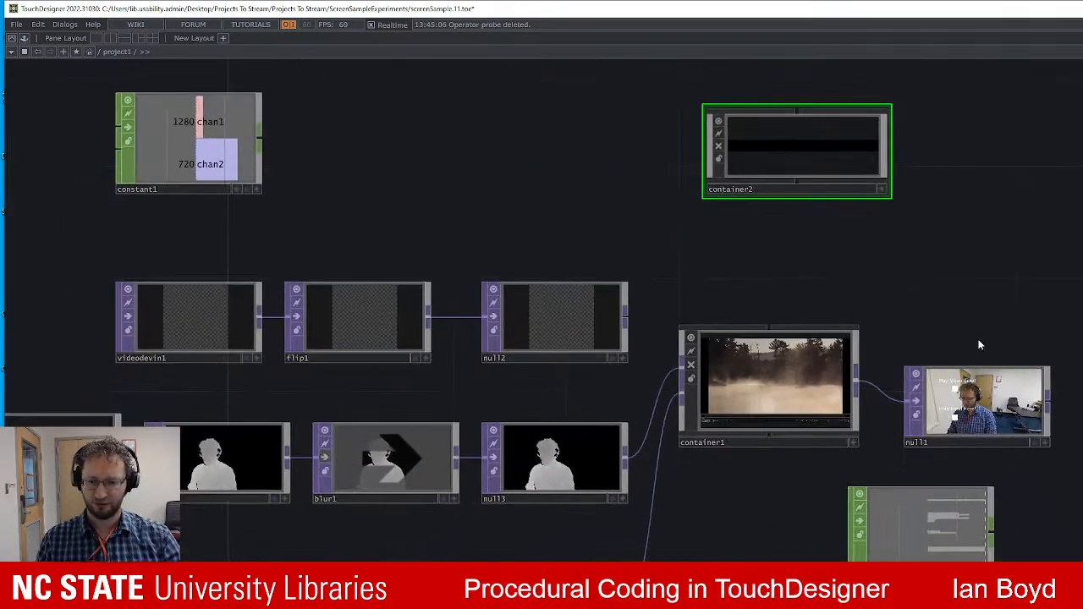
{"action": "scroll", "coordinate": [928, 423], "scroll_direction": "up", "scroll_amount": 3}
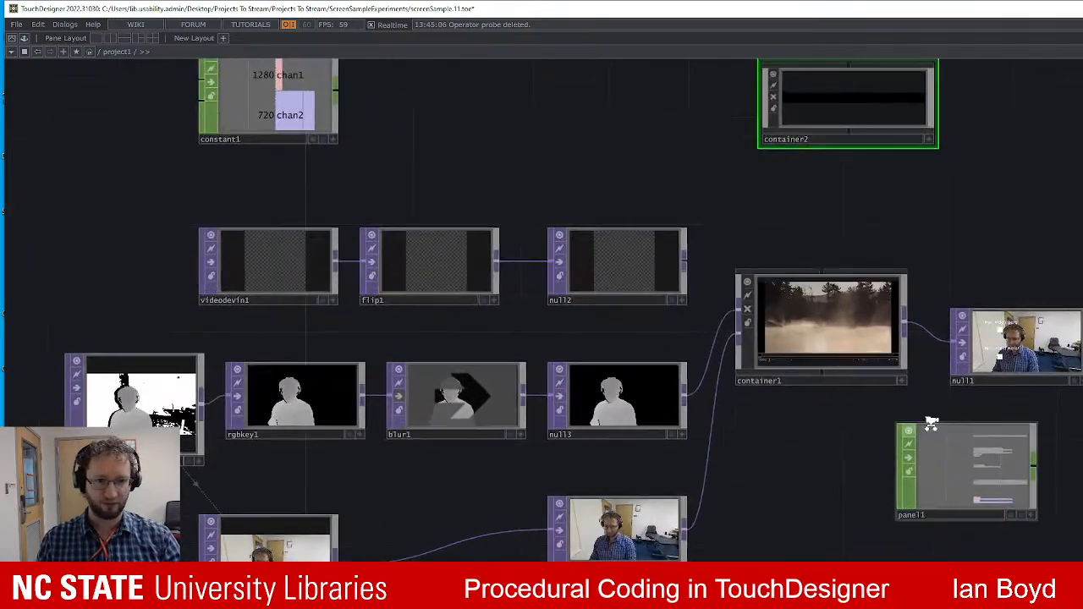
{"action": "left_click_drag", "start_coordinate": [1074, 429], "coordinate": [858, 448]}
{"action": "left_click_drag", "start_coordinate": [945, 443], "coordinate": [1046, 443]}
{"action": "scroll", "coordinate": [879, 296], "scroll_direction": "down", "scroll_amount": 3}
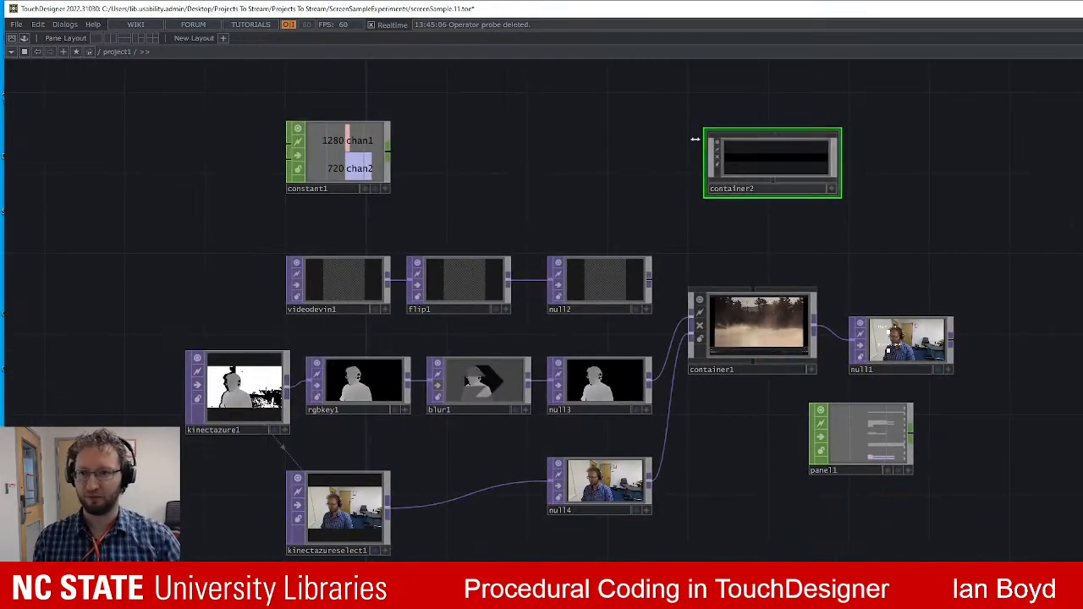
{"action": "left_click_drag", "start_coordinate": [563, 205], "coordinate": [596, 198]}
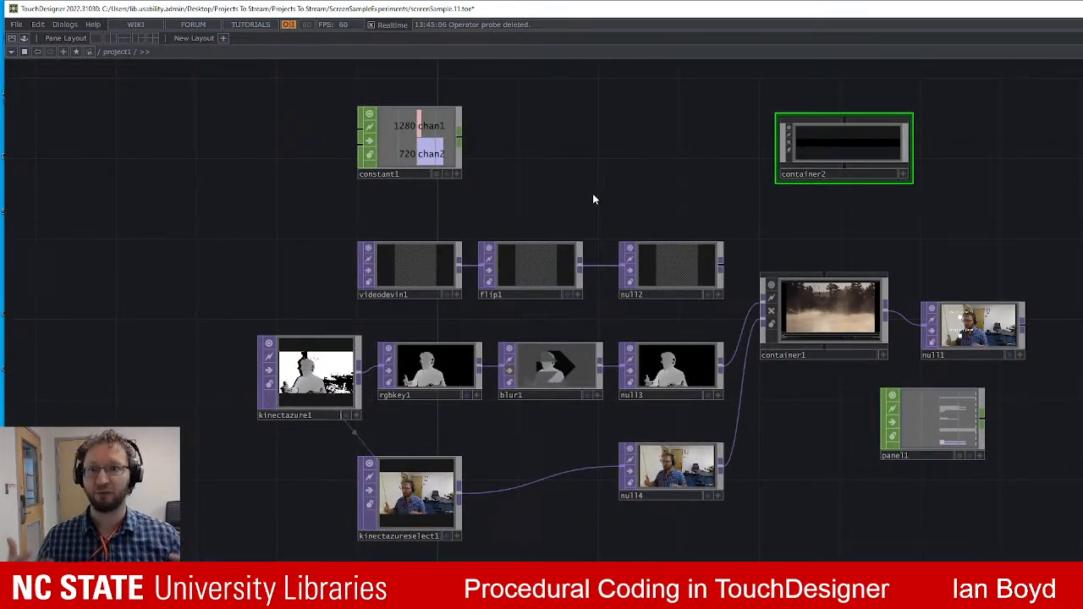
{"action": "scroll", "coordinate": [894, 203], "scroll_direction": "up", "scroll_amount": 5}
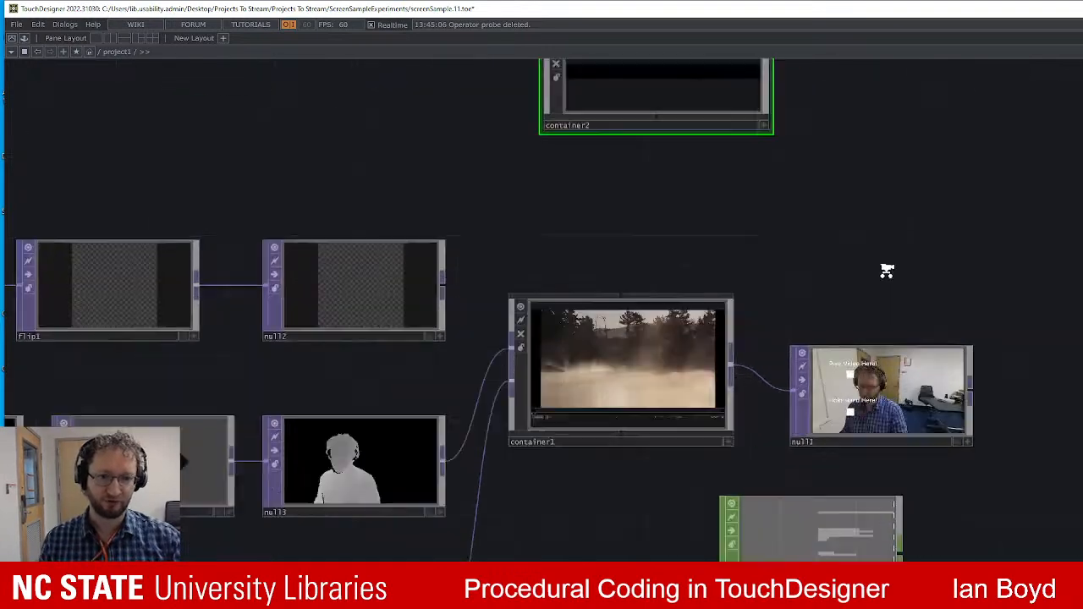
{"action": "scroll", "coordinate": [912, 231], "scroll_direction": "down", "scroll_amount": 3}
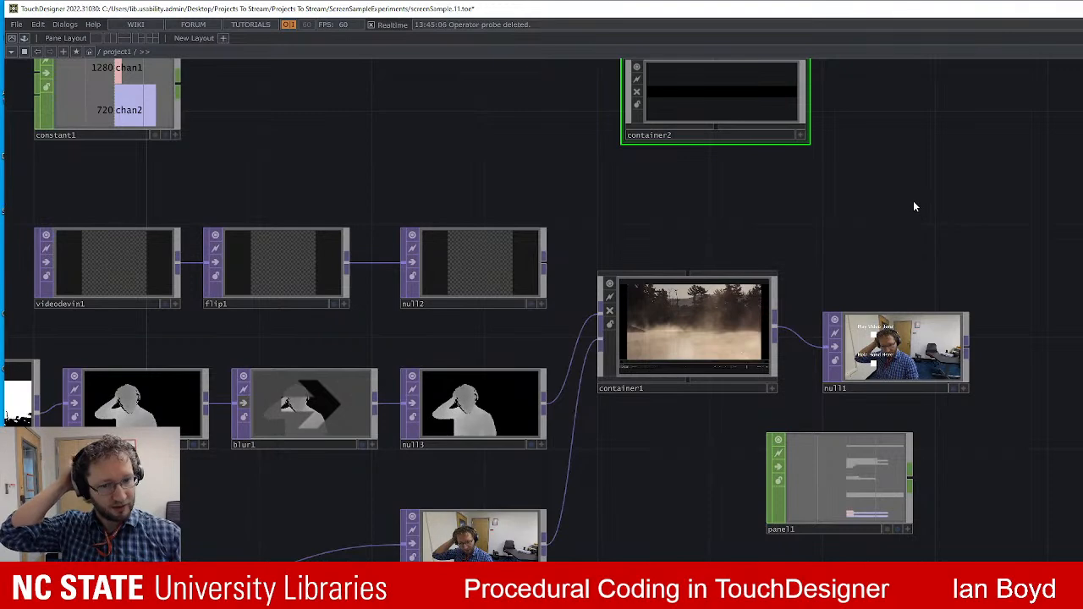
{"action": "scroll", "coordinate": [932, 207], "scroll_direction": "down", "scroll_amount": 2}
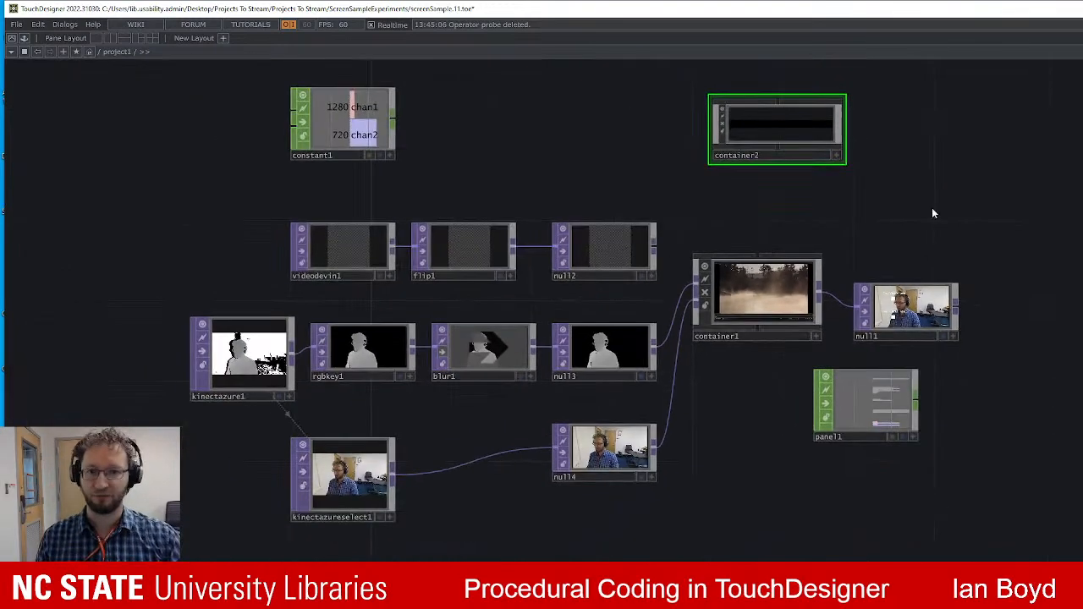
Delete the container2 component from the project1 network.
{"action": "scroll", "coordinate": [928, 206], "scroll_direction": "up", "scroll_amount": 4}
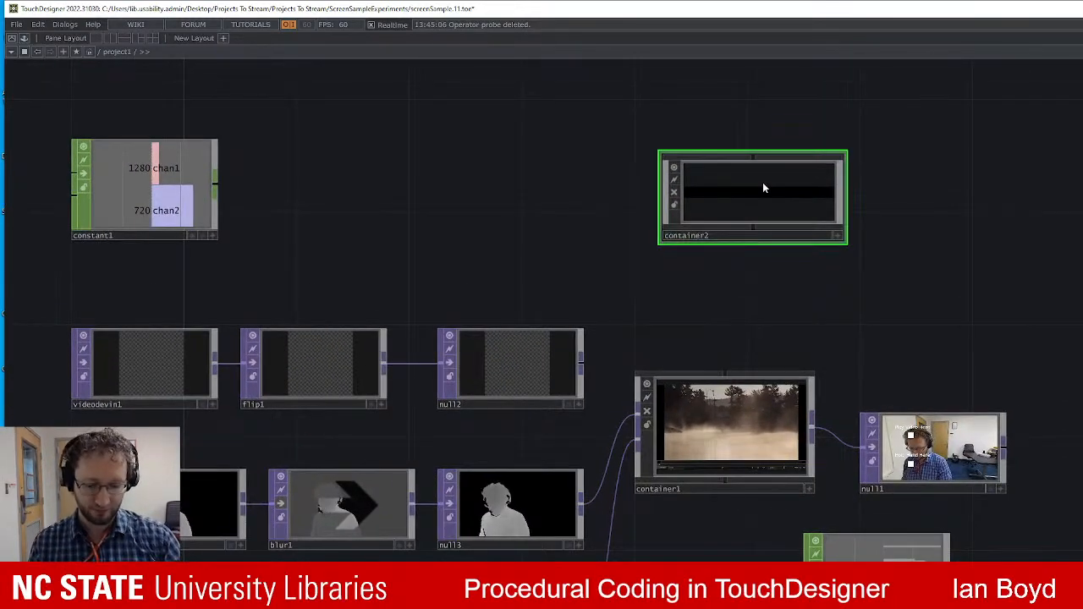
{"action": "key", "text": "Delete"}
{"action": "left_click_drag", "start_coordinate": [863, 291], "coordinate": [868, 291]}
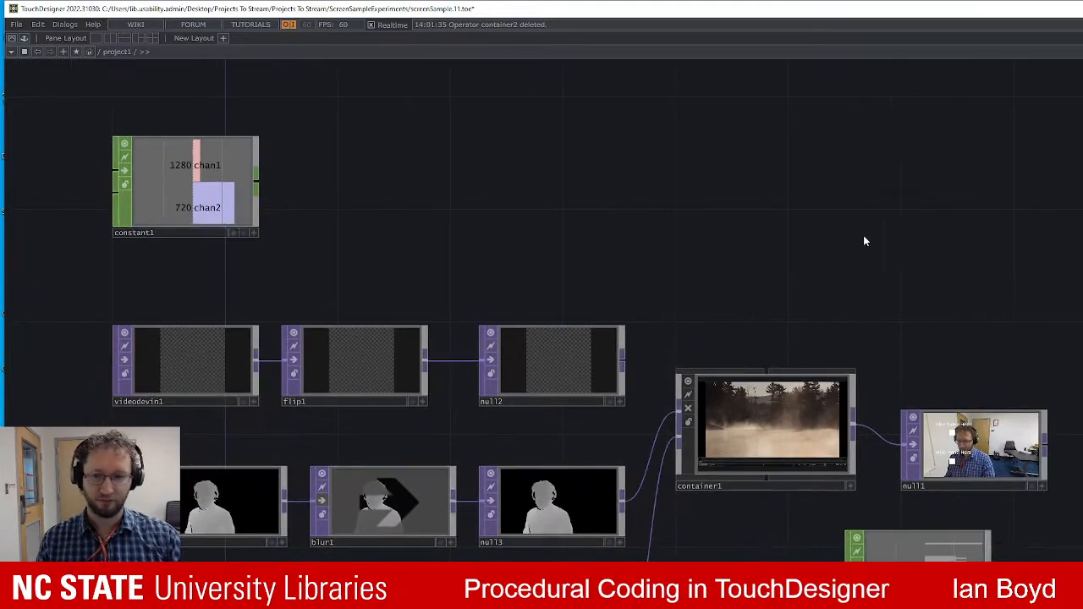
Inspect the project1 network from constant1 across to the Play Video Here and Hold Hand Here markers in null1.
{"action": "left_click_drag", "start_coordinate": [797, 223], "coordinate": [1023, 249]}
{"action": "scroll", "coordinate": [1015, 247], "scroll_direction": "down", "scroll_amount": 2}
{"action": "scroll", "coordinate": [1015, 247], "scroll_direction": "up", "scroll_amount": 2}
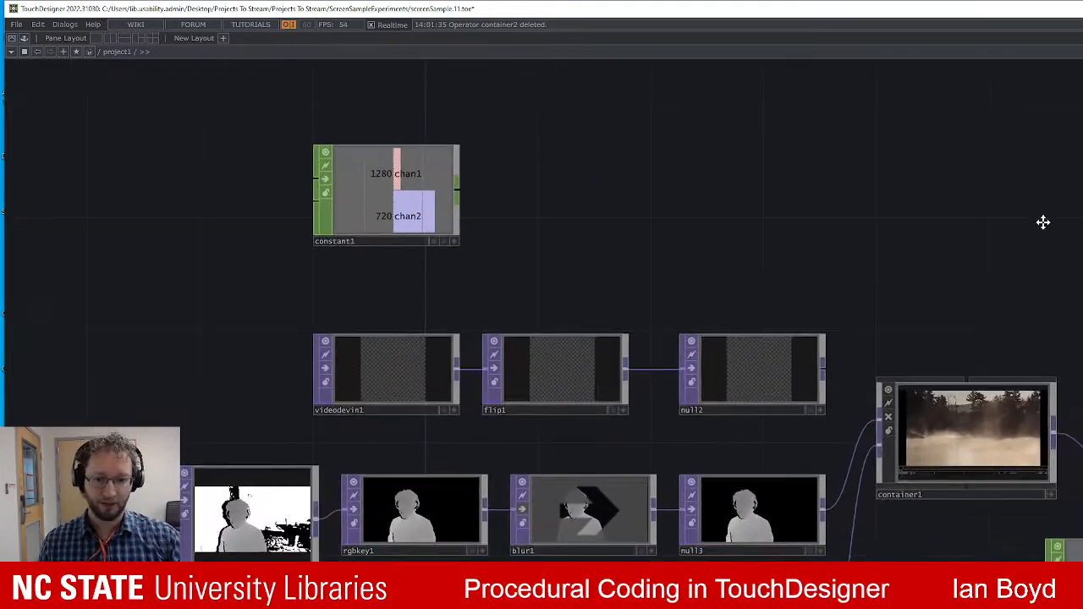
{"action": "scroll", "coordinate": [974, 182], "scroll_direction": "down", "scroll_amount": 2}
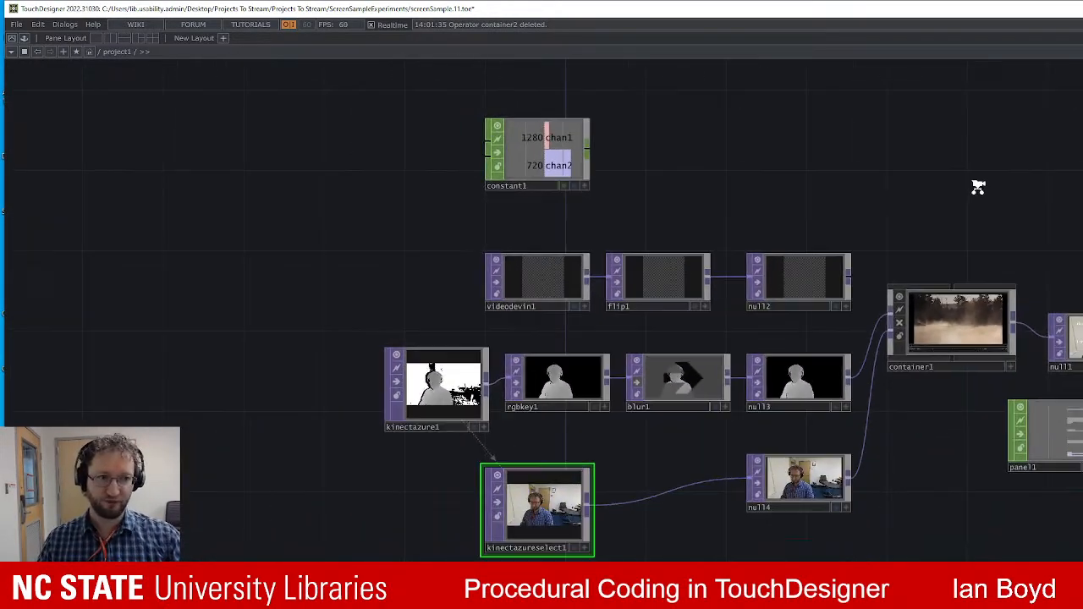
{"action": "scroll", "coordinate": [922, 169], "scroll_direction": "up", "scroll_amount": 2}
{"action": "left_click_drag", "start_coordinate": [1079, 254], "coordinate": [829, 273]}
{"action": "scroll", "coordinate": [903, 306], "scroll_direction": "up", "scroll_amount": 5}
{"action": "left_click_drag", "start_coordinate": [944, 306], "coordinate": [804, 300]}
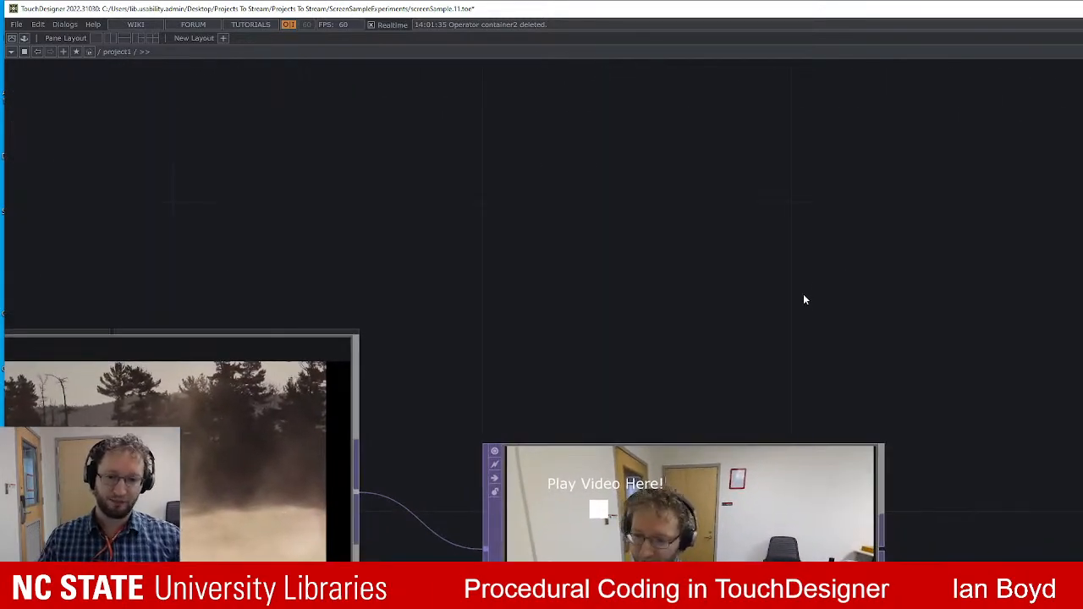
{"action": "left_click_drag", "start_coordinate": [819, 261], "coordinate": [824, 130]}
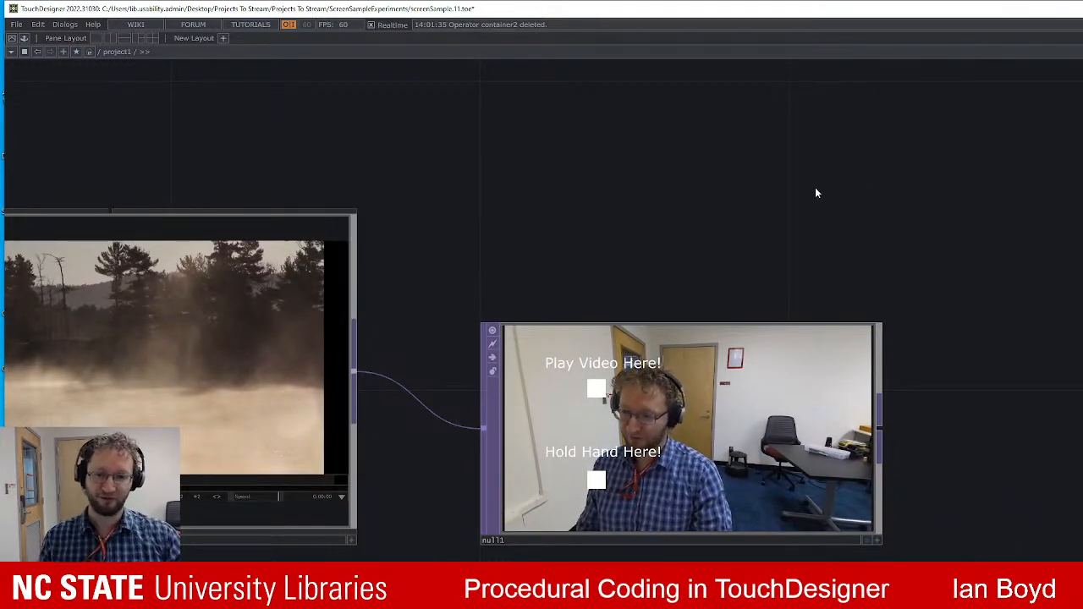
Trace the silhouette chain from kinectazure1 through null3 and container1 to the null1 output.
{"action": "scroll", "coordinate": [815, 193], "scroll_direction": "down", "scroll_amount": 3}
{"action": "left_click_drag", "start_coordinate": [736, 195], "coordinate": [1082, 207]}
{"action": "left_click_drag", "start_coordinate": [677, 210], "coordinate": [984, 194]}
{"action": "scroll", "coordinate": [984, 193], "scroll_direction": "down", "scroll_amount": 3}
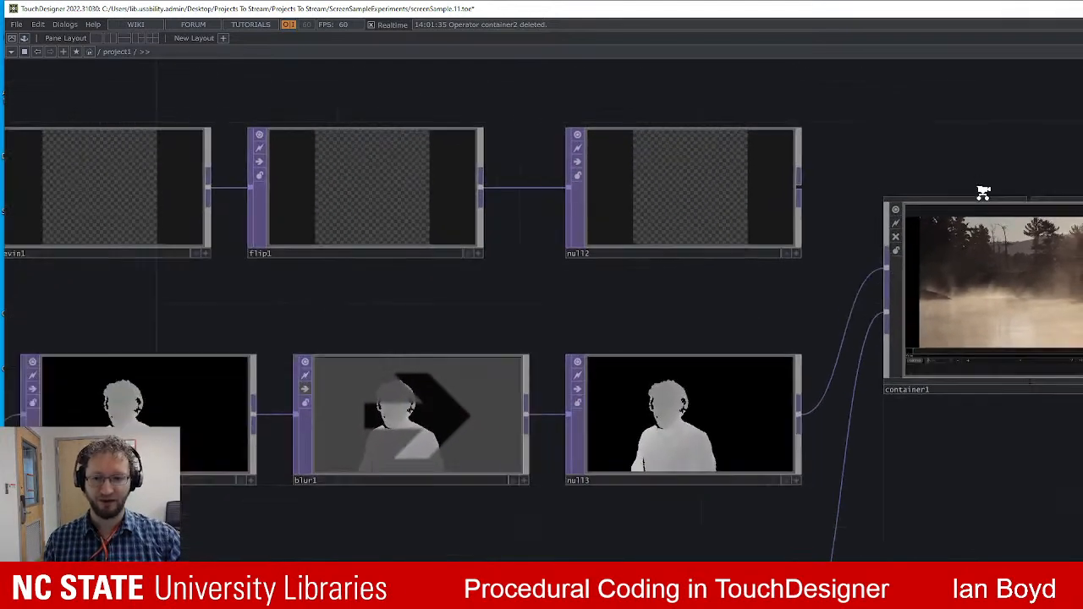
{"action": "left_click_drag", "start_coordinate": [704, 465], "coordinate": [1082, 389]}
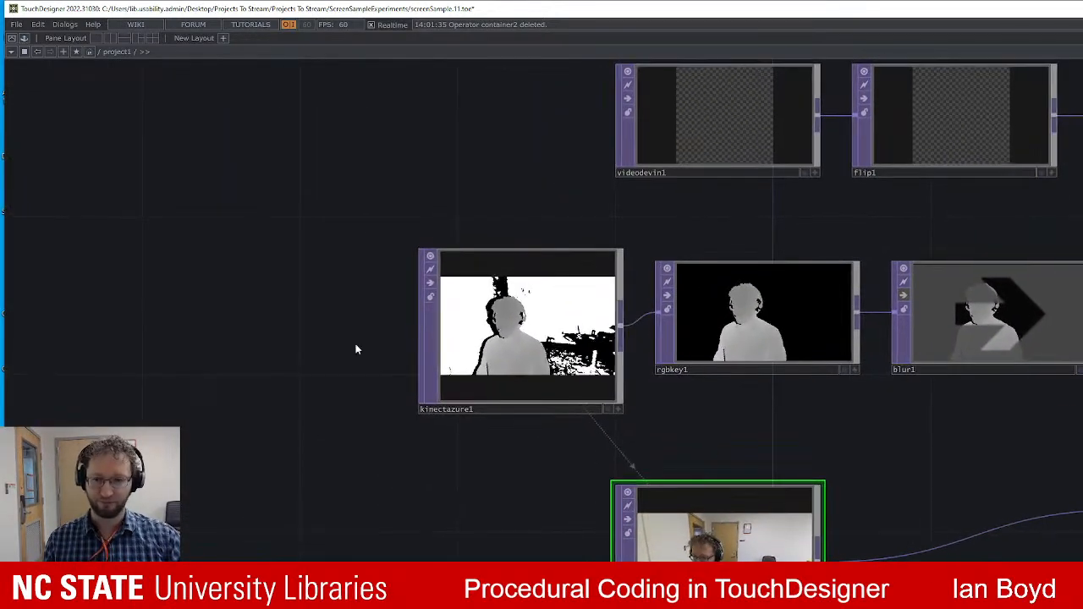
{"action": "left_click_drag", "start_coordinate": [864, 421], "coordinate": [159, 444]}
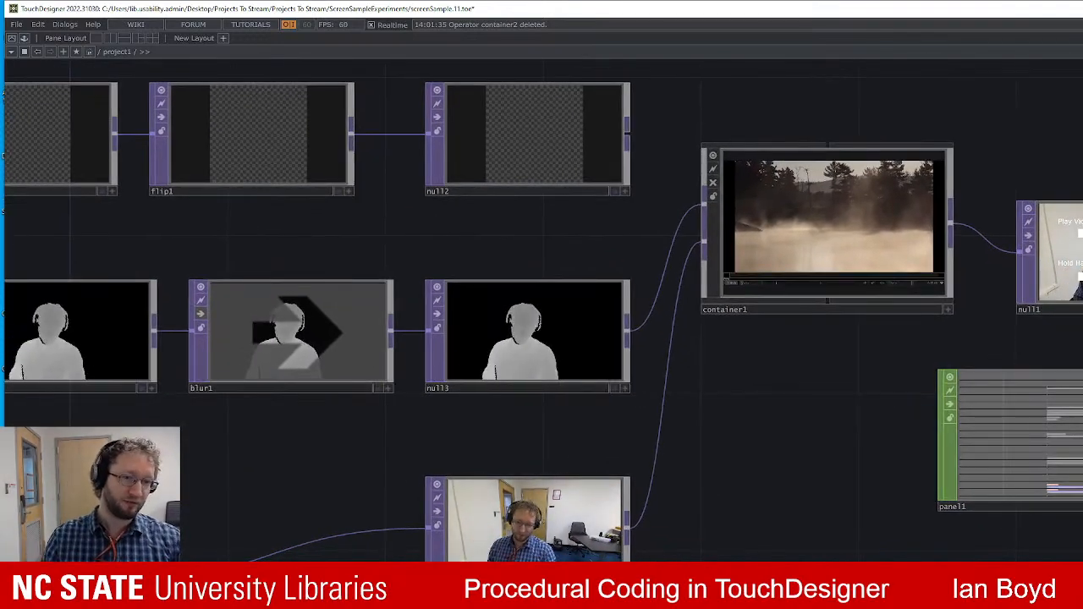
{"action": "left_click_drag", "start_coordinate": [1075, 278], "coordinate": [844, 330]}
{"action": "scroll", "coordinate": [1015, 327], "scroll_direction": "up", "scroll_amount": 3}
{"action": "left_click_drag", "start_coordinate": [961, 320], "coordinate": [871, 370]}
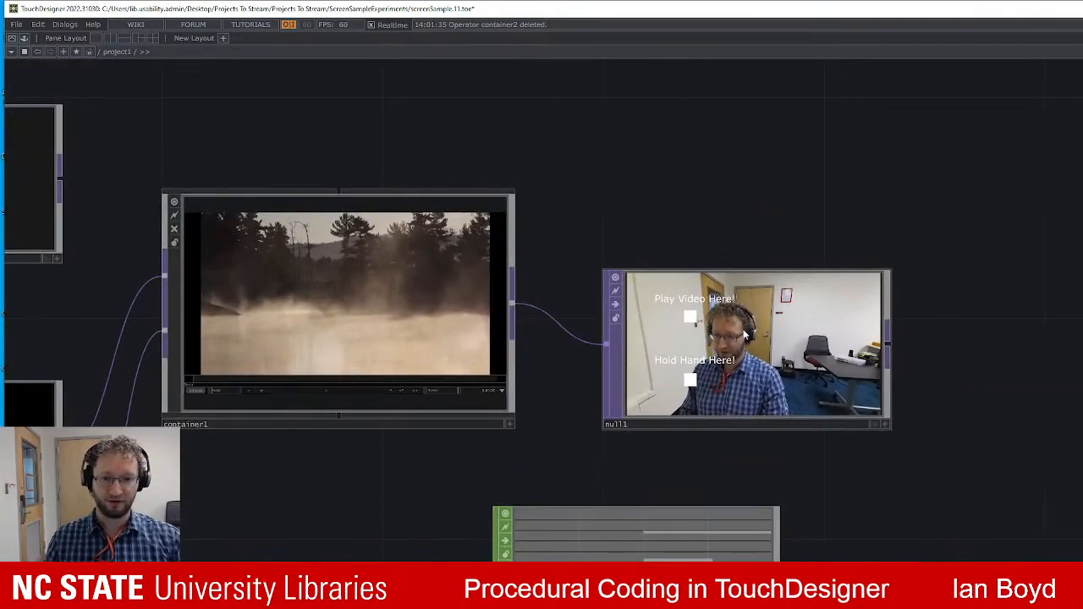
{"action": "left_click_drag", "start_coordinate": [977, 315], "coordinate": [957, 338]}
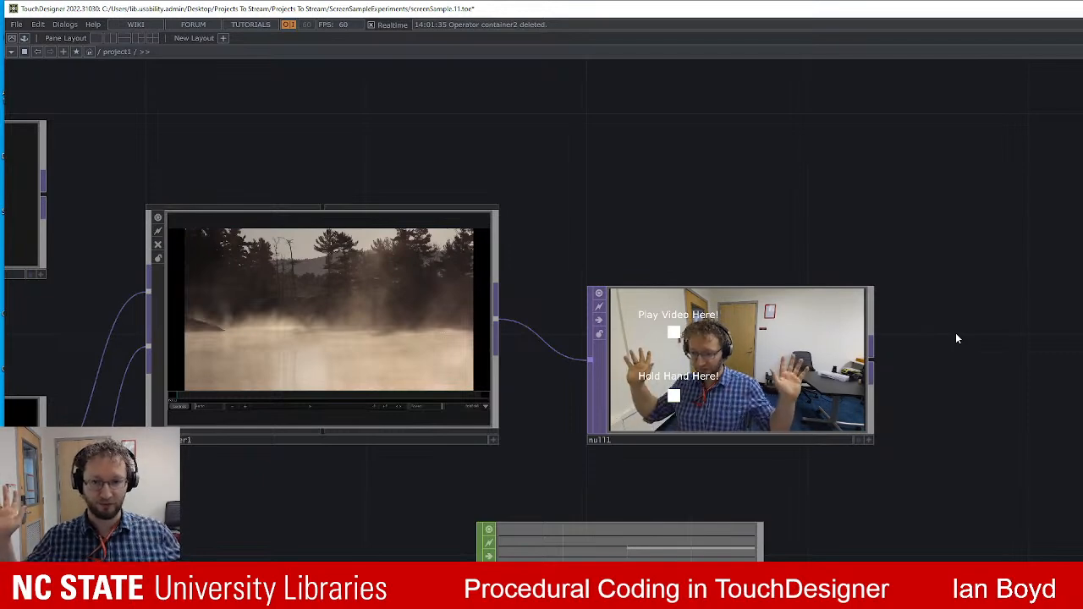
Review the rgbkey1 and blur1 silhouette stages again, then examine container1's video beside null1's hand markers.
{"action": "scroll", "coordinate": [916, 331], "scroll_direction": "down", "scroll_amount": 3}
{"action": "left_click_drag", "start_coordinate": [919, 335], "coordinate": [1082, 343]}
{"action": "left_click_drag", "start_coordinate": [686, 519], "coordinate": [1082, 436]}
{"action": "scroll", "coordinate": [1013, 419], "scroll_direction": "down", "scroll_amount": 2}
{"action": "scroll", "coordinate": [811, 455], "scroll_direction": "up", "scroll_amount": 4}
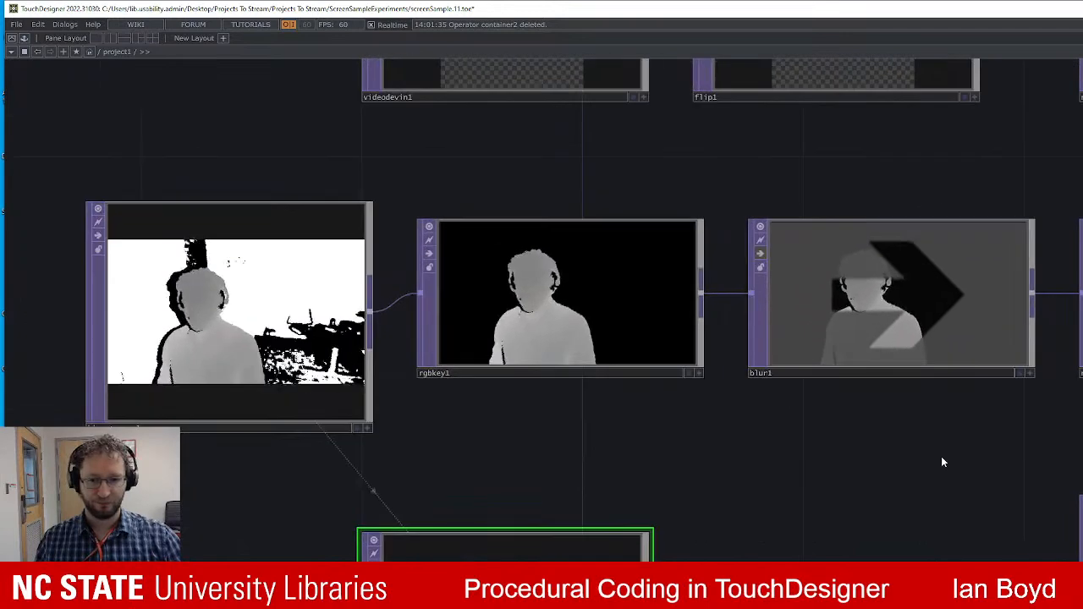
{"action": "left_click_drag", "start_coordinate": [990, 457], "coordinate": [659, 479]}
{"action": "left_click_drag", "start_coordinate": [1020, 466], "coordinate": [307, 516]}
{"action": "left_click_drag", "start_coordinate": [1082, 442], "coordinate": [1013, 514]}
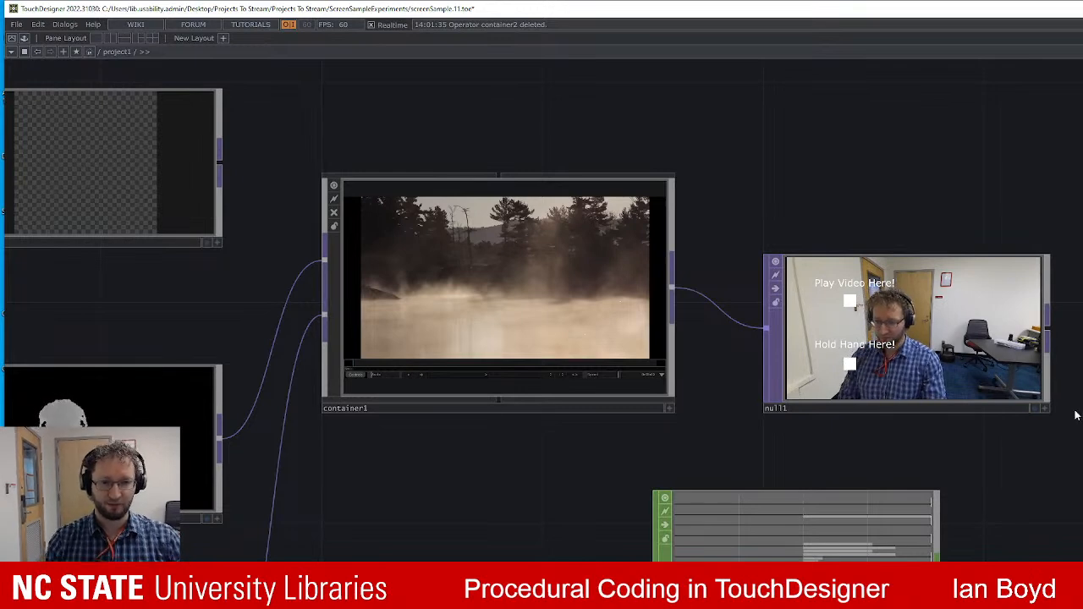
{"action": "left_click_drag", "start_coordinate": [1078, 355], "coordinate": [930, 411]}
{"action": "left_click_drag", "start_coordinate": [996, 344], "coordinate": [948, 412]}
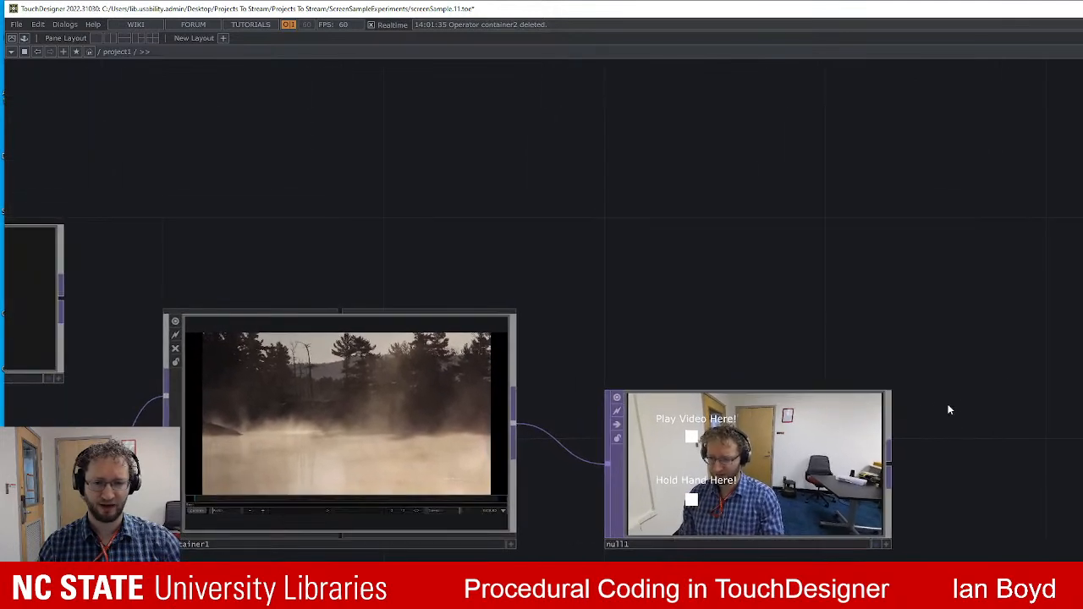
{"action": "left_click_drag", "start_coordinate": [998, 363], "coordinate": [1063, 300]}
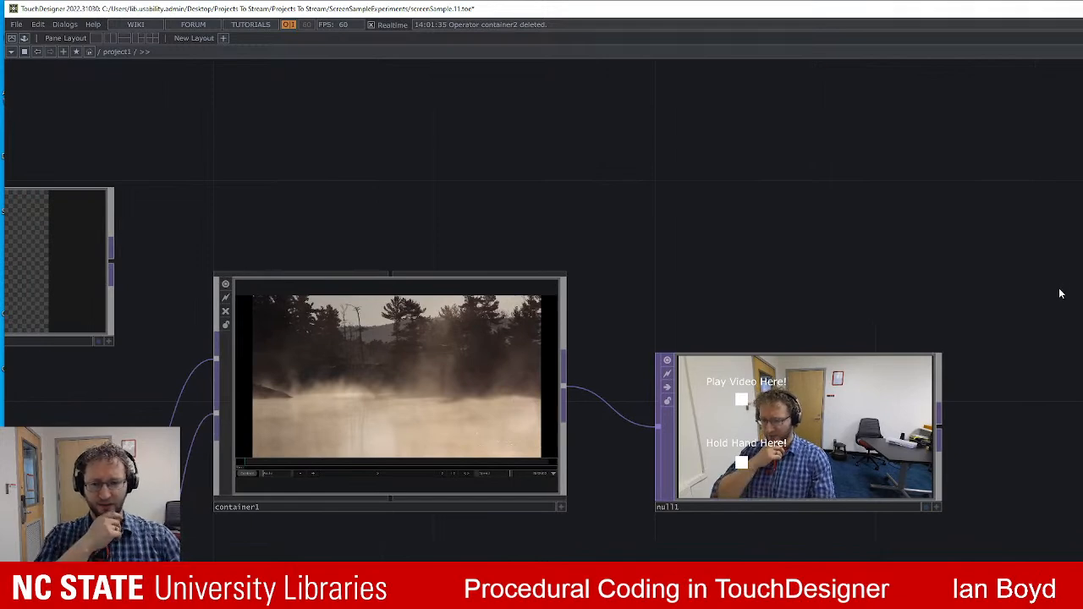
Review the whole project1 network, from container1 and null1 back to constant1, videodevin1 and the kinectazure1 silhouette chain.
{"action": "left_click_drag", "start_coordinate": [1029, 291], "coordinate": [855, 324]}
{"action": "scroll", "coordinate": [983, 287], "scroll_direction": "down", "scroll_amount": 4}
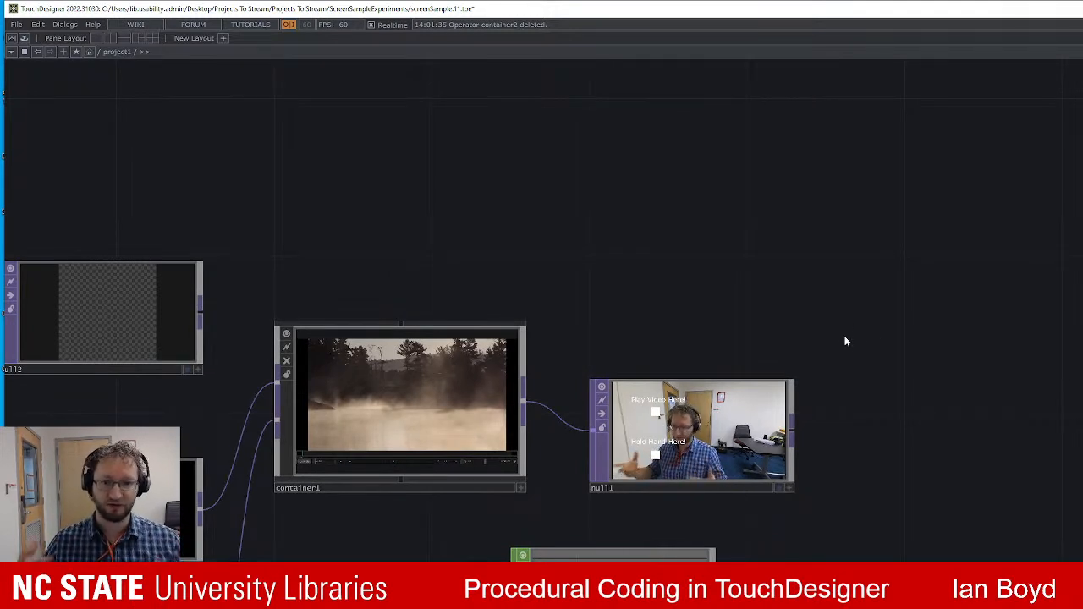
{"action": "left_click_drag", "start_coordinate": [677, 301], "coordinate": [1082, 256]}
{"action": "scroll", "coordinate": [1037, 512], "scroll_direction": "down", "scroll_amount": 3}
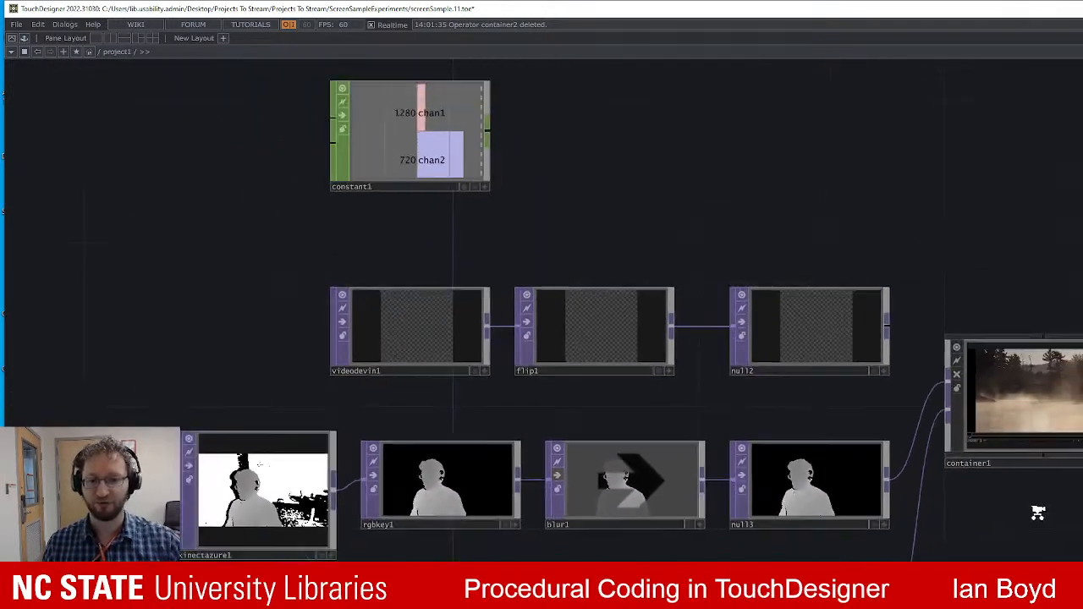
{"action": "left_click_drag", "start_coordinate": [1037, 499], "coordinate": [955, 494]}
{"action": "left_click_drag", "start_coordinate": [838, 222], "coordinate": [882, 198]}
{"action": "scroll", "coordinate": [867, 227], "scroll_direction": "down", "scroll_amount": 3}
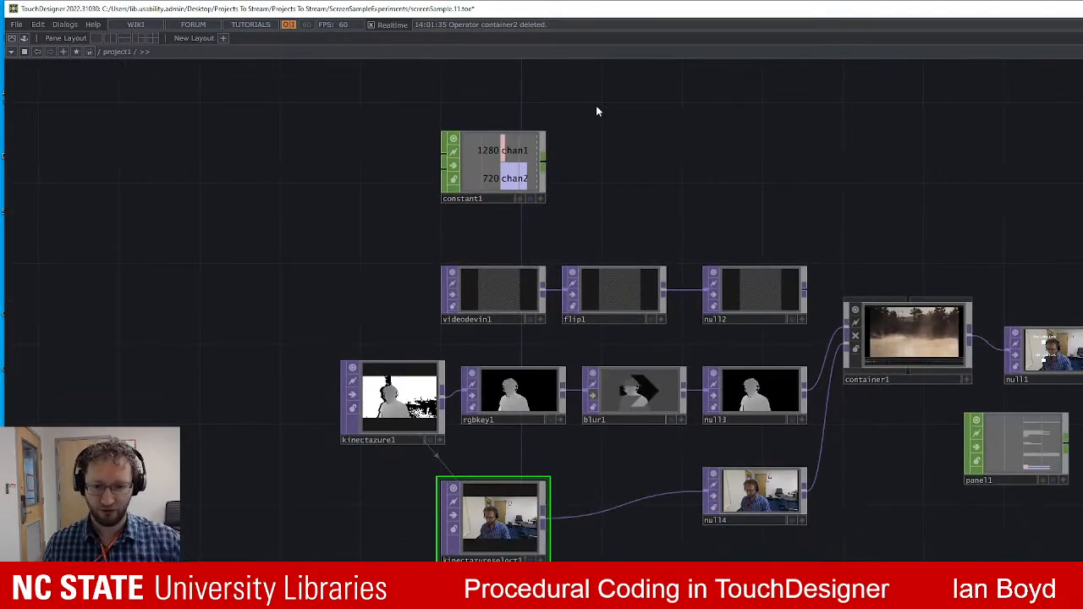
{"action": "left_click_drag", "start_coordinate": [675, 106], "coordinate": [671, 123]}
Try to open the endless ReplicatorExperiment project from the Endless Replicator folder.
{"action": "key", "text": "ctrl+o"}
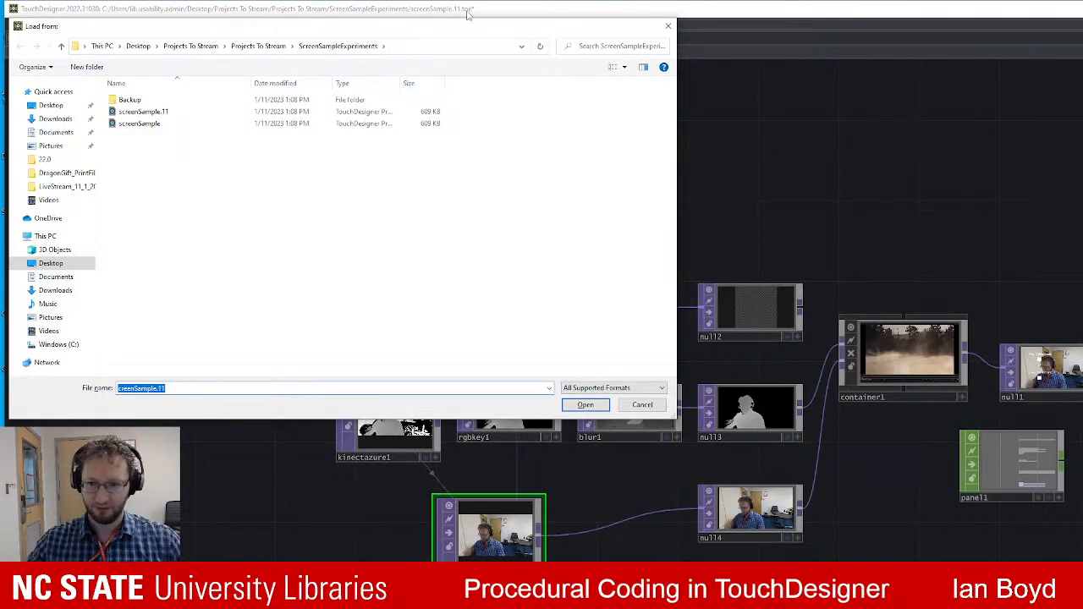
{"action": "left_click", "coordinate": [269, 49]}
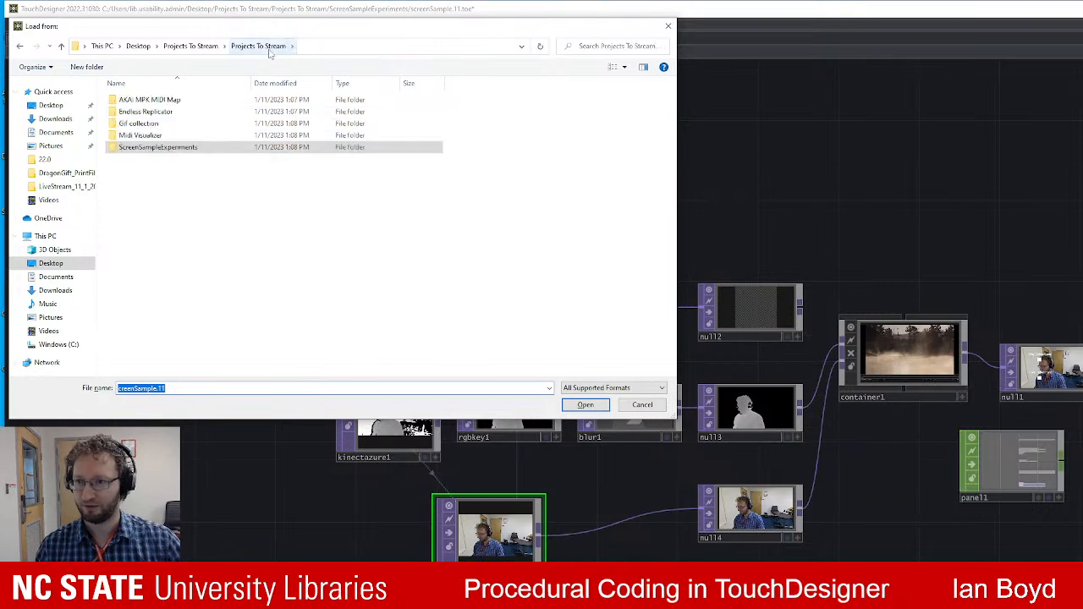
{"action": "double_click", "coordinate": [173, 111]}
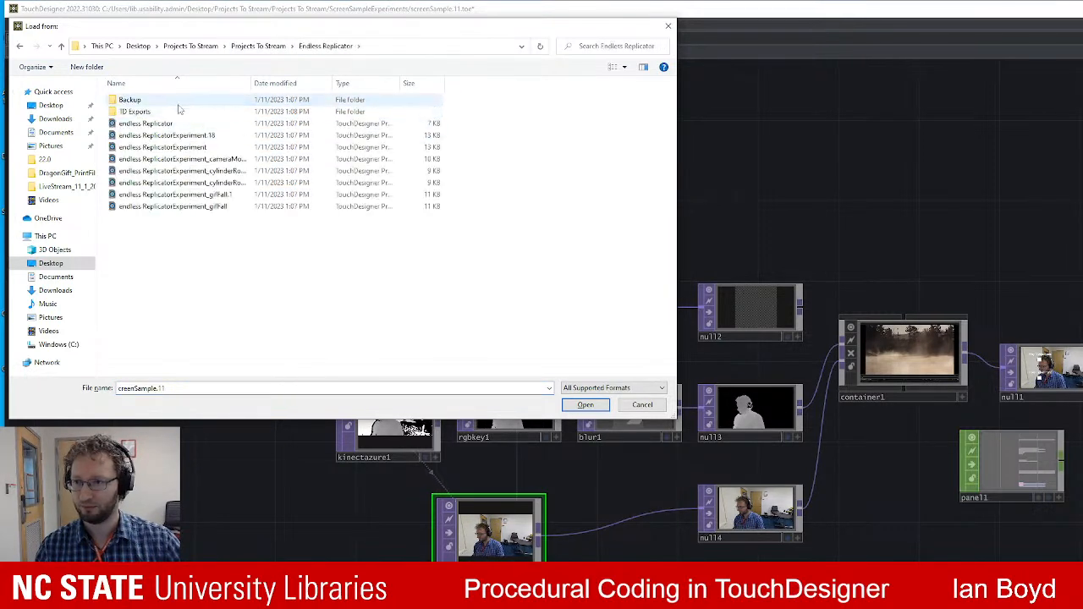
{"action": "left_click", "coordinate": [203, 148]}
{"action": "left_click", "coordinate": [202, 136]}
{"action": "left_click", "coordinate": [201, 147]}
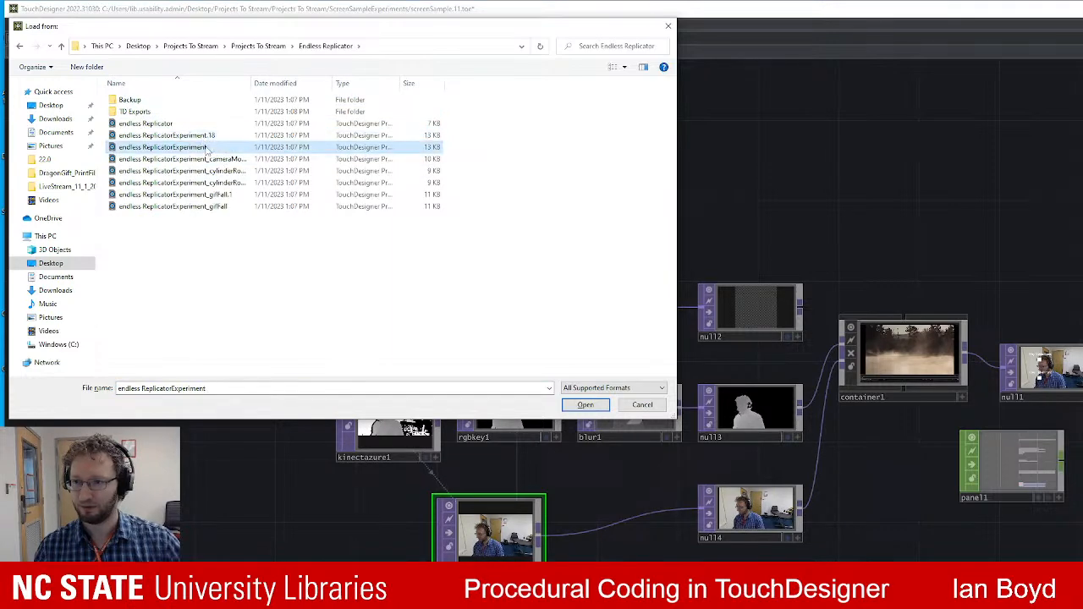
{"action": "left_click", "coordinate": [585, 405]}
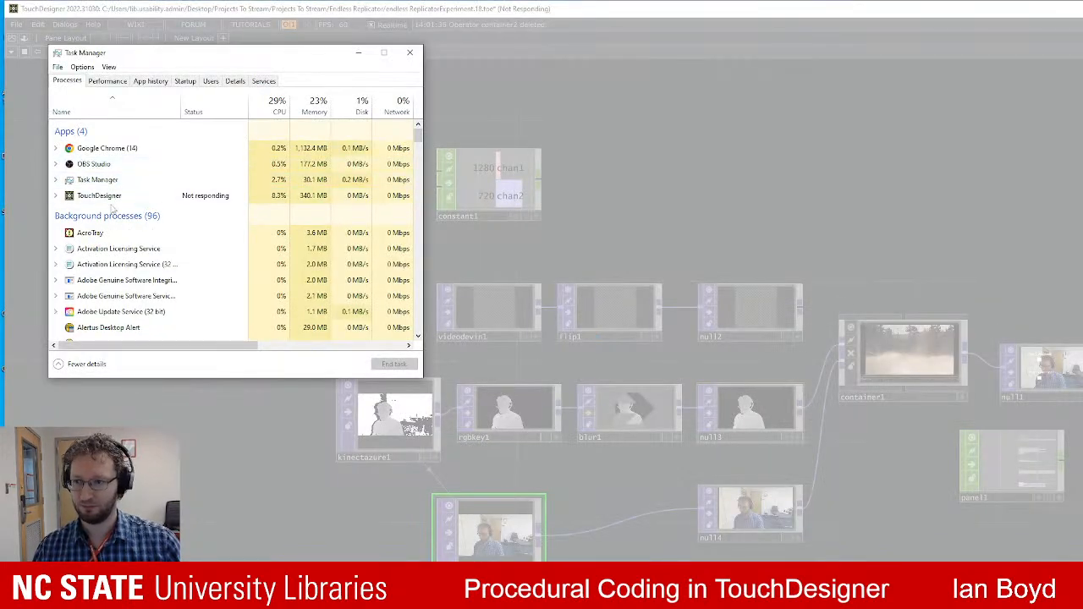
End the unresponsive TouchDesigner process in Task Manager and close Task Manager.
{"action": "left_click", "coordinate": [112, 198]}
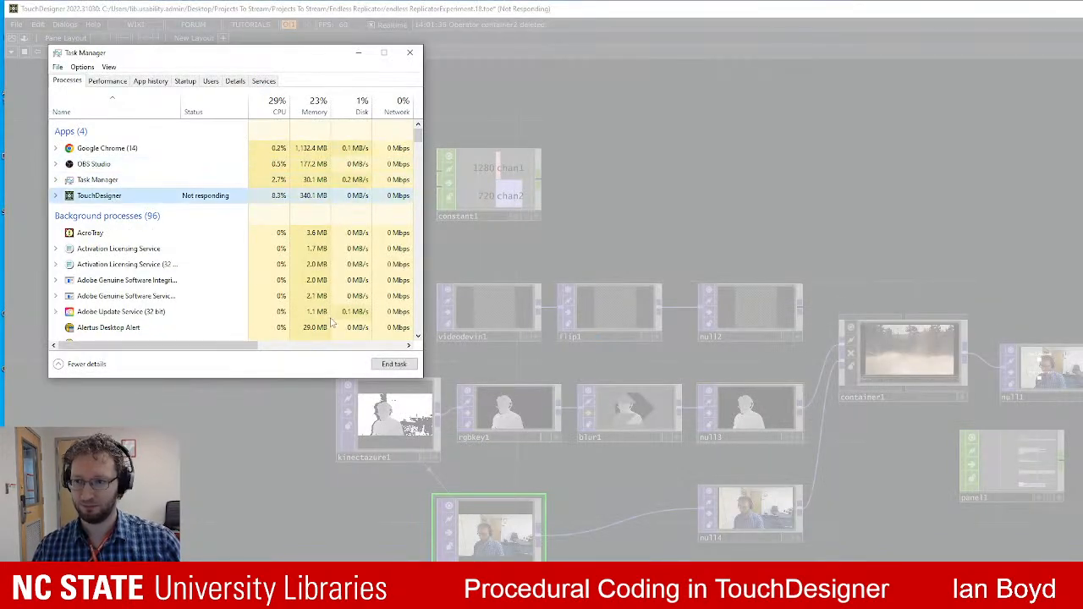
{"action": "left_click", "coordinate": [393, 364]}
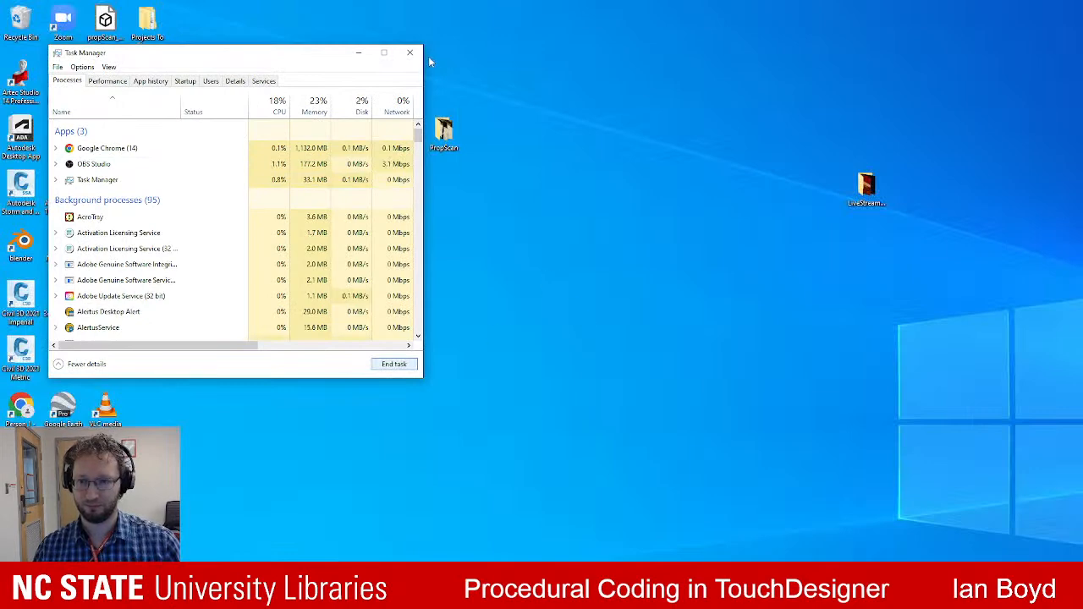
{"action": "left_click", "coordinate": [410, 53]}
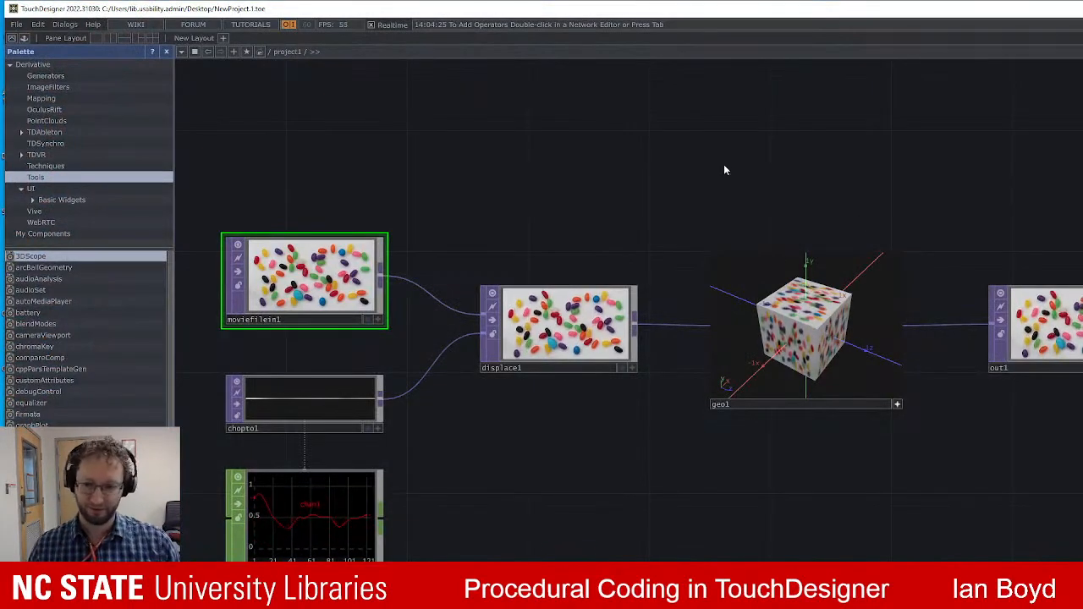
Try to load endless ReplicatorExperiment from the Endless Replicator folder inside Desktop's nested Projects To Stream folders.
{"action": "key", "text": "ctrl+o"}
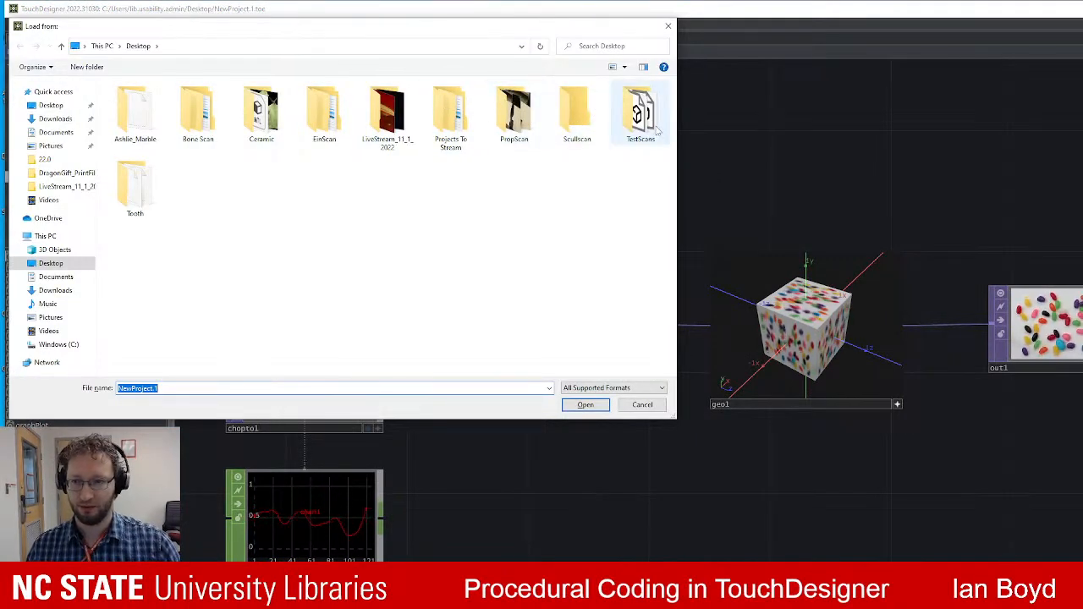
{"action": "double_click", "coordinate": [449, 110]}
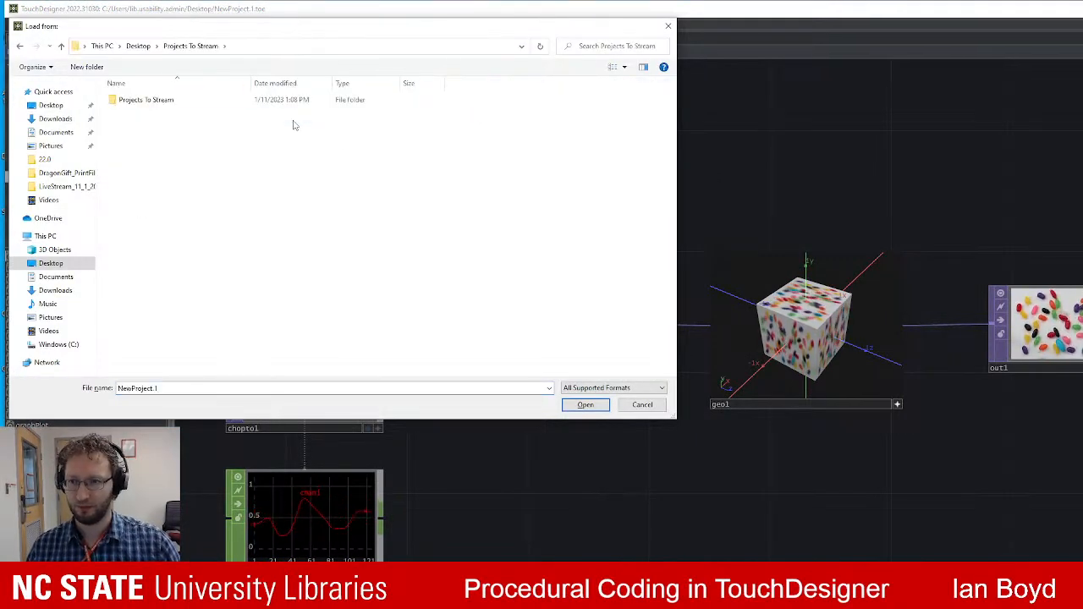
{"action": "double_click", "coordinate": [170, 99]}
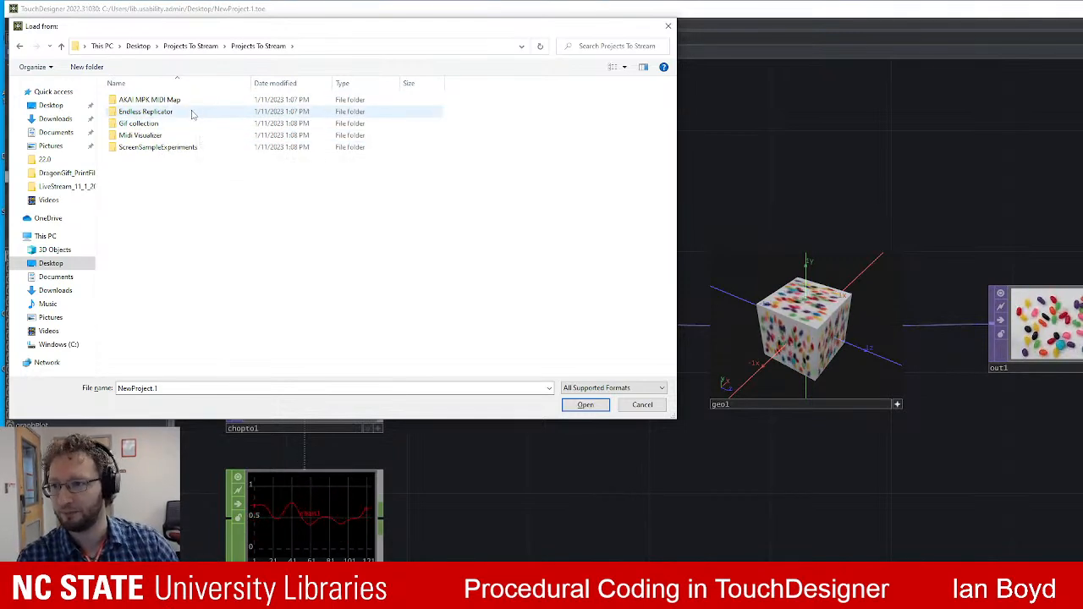
{"action": "double_click", "coordinate": [193, 113]}
{"action": "left_click", "coordinate": [182, 147]}
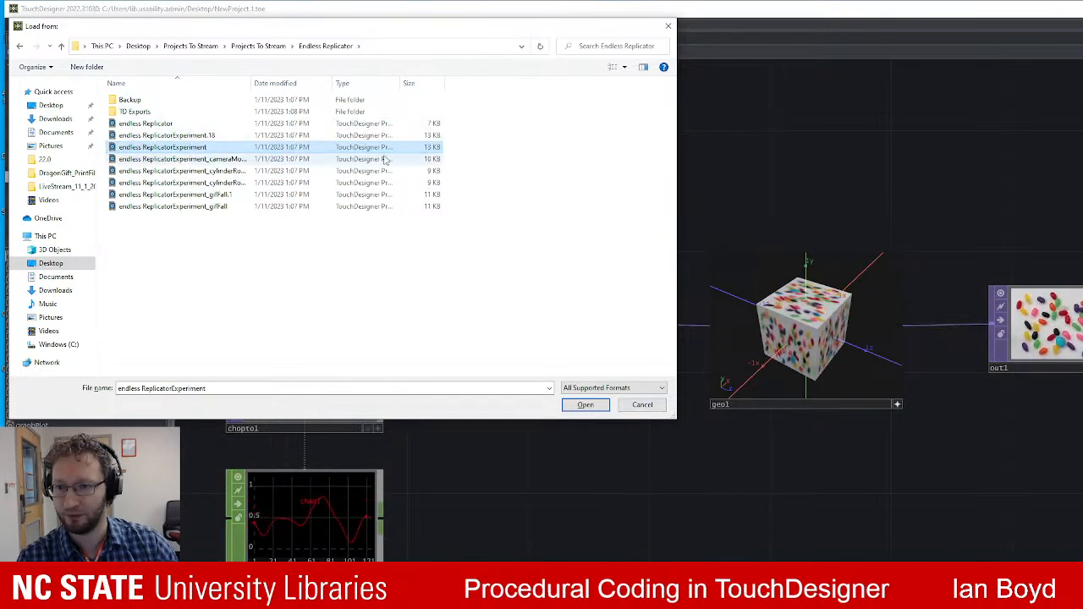
{"action": "left_click", "coordinate": [585, 404]}
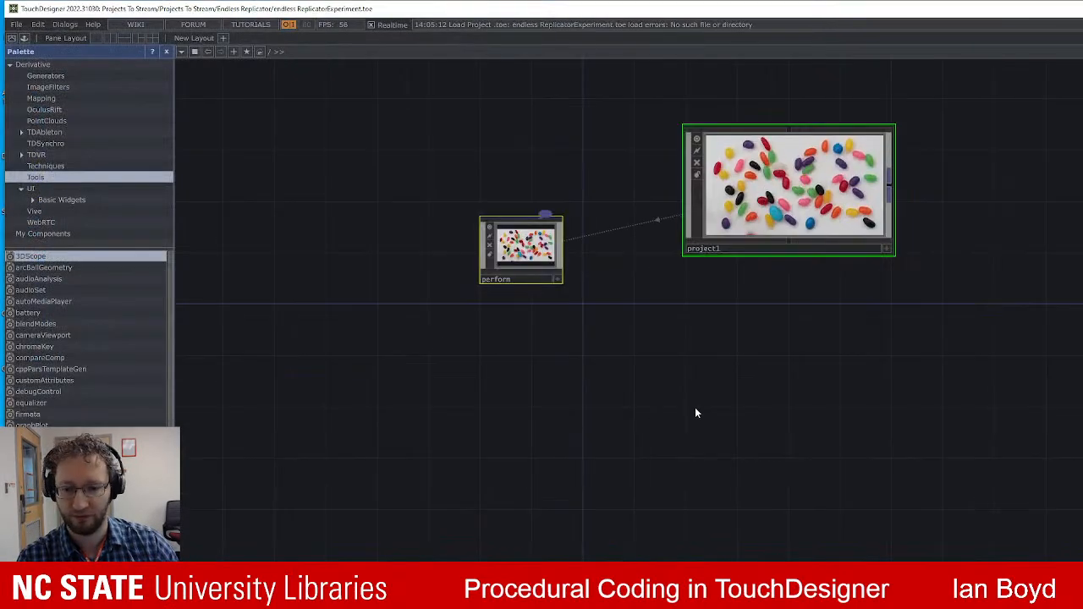
Load the endless ReplicatorExperiment project again from the Endless Replicator folder.
{"action": "left_click_drag", "start_coordinate": [781, 385], "coordinate": [783, 477]}
{"action": "scroll", "coordinate": [785, 296], "scroll_direction": "up", "scroll_amount": 10}
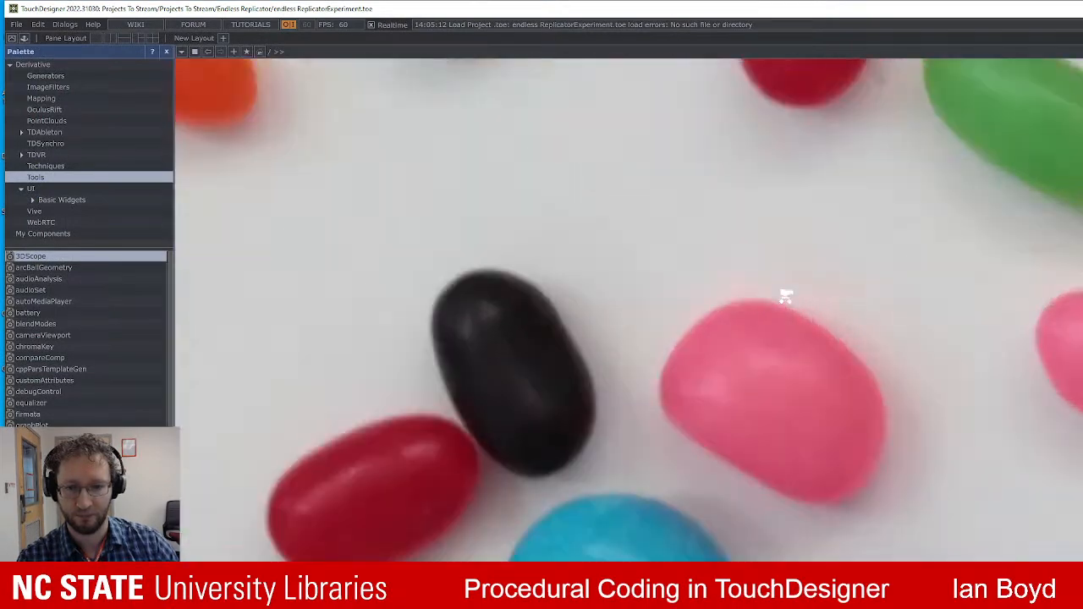
{"action": "scroll", "coordinate": [785, 296], "scroll_direction": "down", "scroll_amount": 10}
{"action": "key", "text": "ctrl+o"}
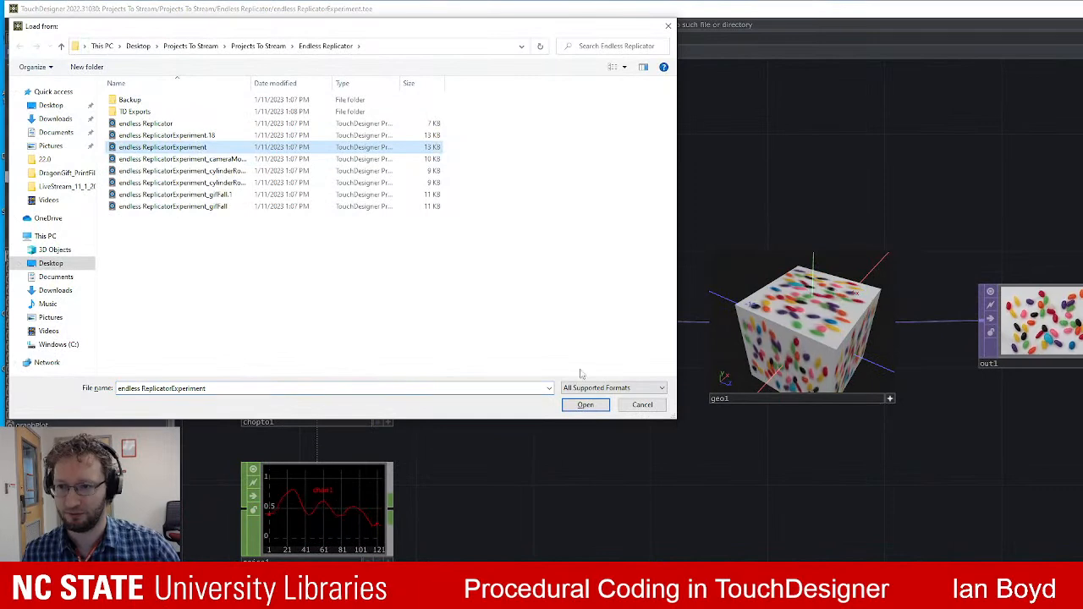
{"action": "left_click", "coordinate": [585, 404]}
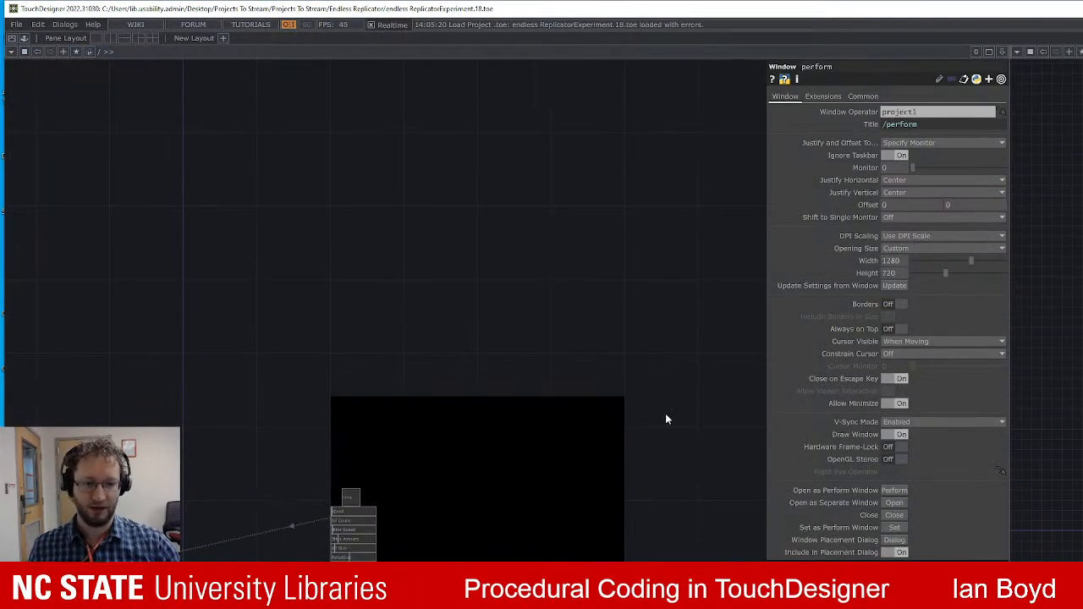
Enter the project1 component and examine its particle1 and geo1 chains, sliders, noise inputs and keyboard operators.
{"action": "key", "text": "h"}
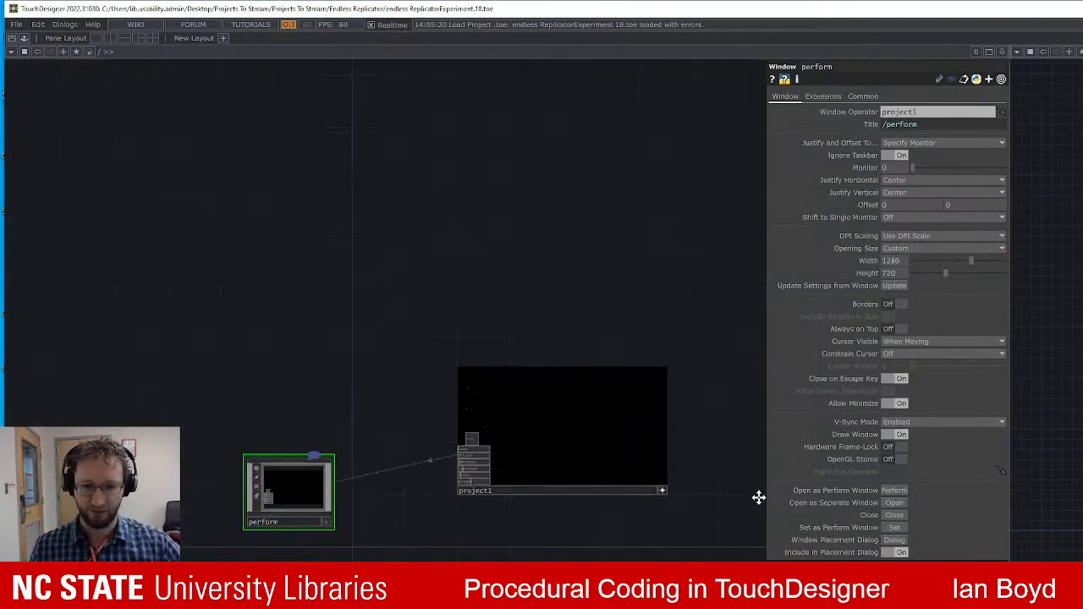
{"action": "left_click_drag", "start_coordinate": [700, 534], "coordinate": [700, 547]}
{"action": "middle_click_drag", "start_coordinate": [594, 394], "coordinate": [430, 432]}
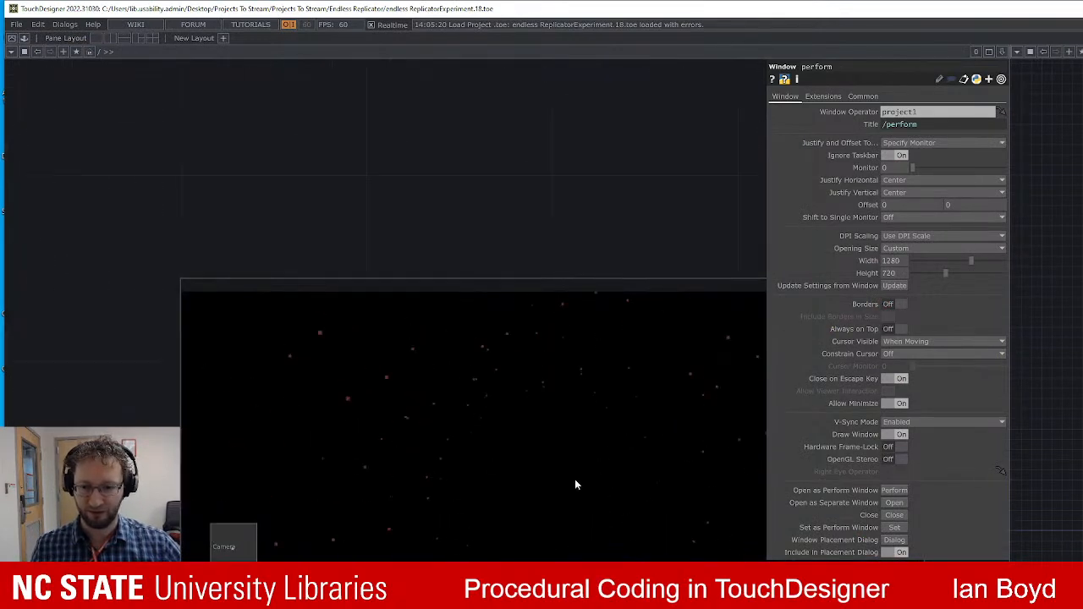
{"action": "scroll", "coordinate": [582, 516], "scroll_direction": "up", "scroll_amount": 5}
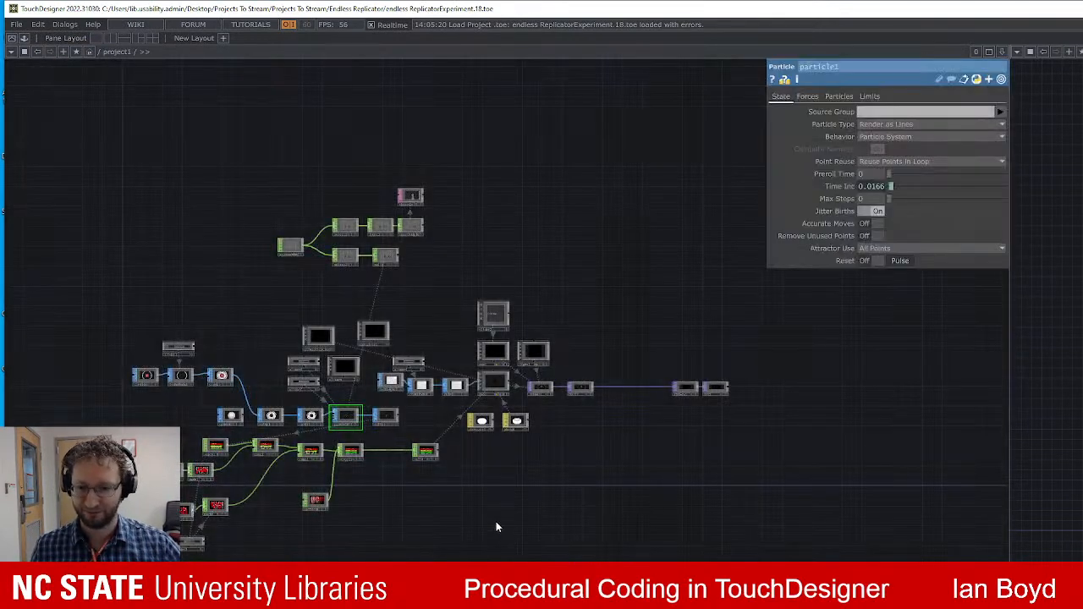
{"action": "left_click_drag", "start_coordinate": [496, 523], "coordinate": [934, 559]}
{"action": "scroll", "coordinate": [611, 382], "scroll_direction": "up", "scroll_amount": 4}
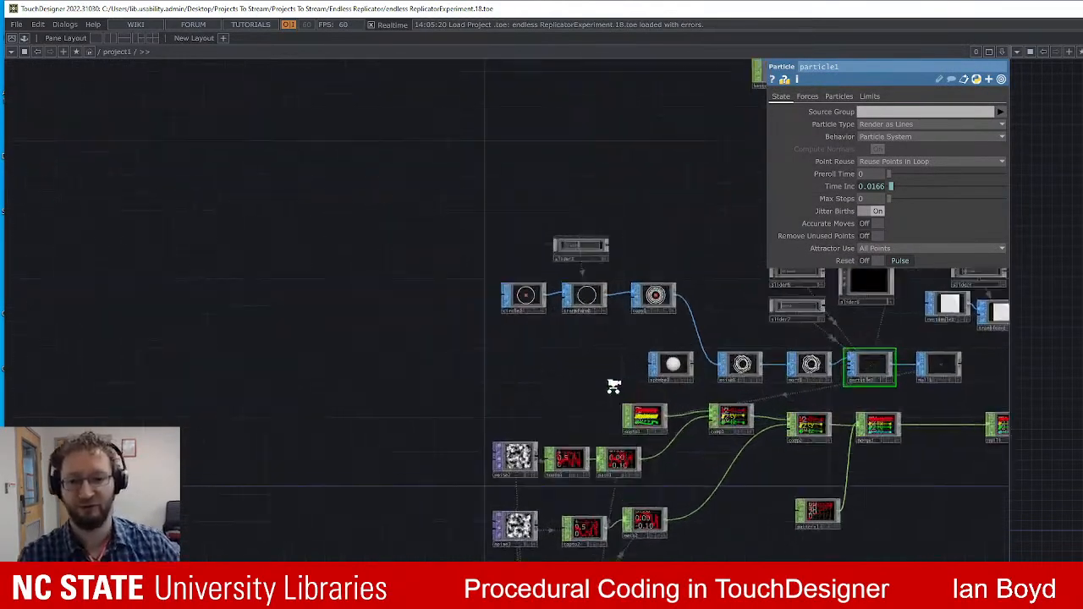
{"action": "left_click_drag", "start_coordinate": [584, 362], "coordinate": [427, 340]}
{"action": "left_click_drag", "start_coordinate": [933, 501], "coordinate": [676, 607]}
{"action": "left_click_drag", "start_coordinate": [966, 473], "coordinate": [868, 493]}
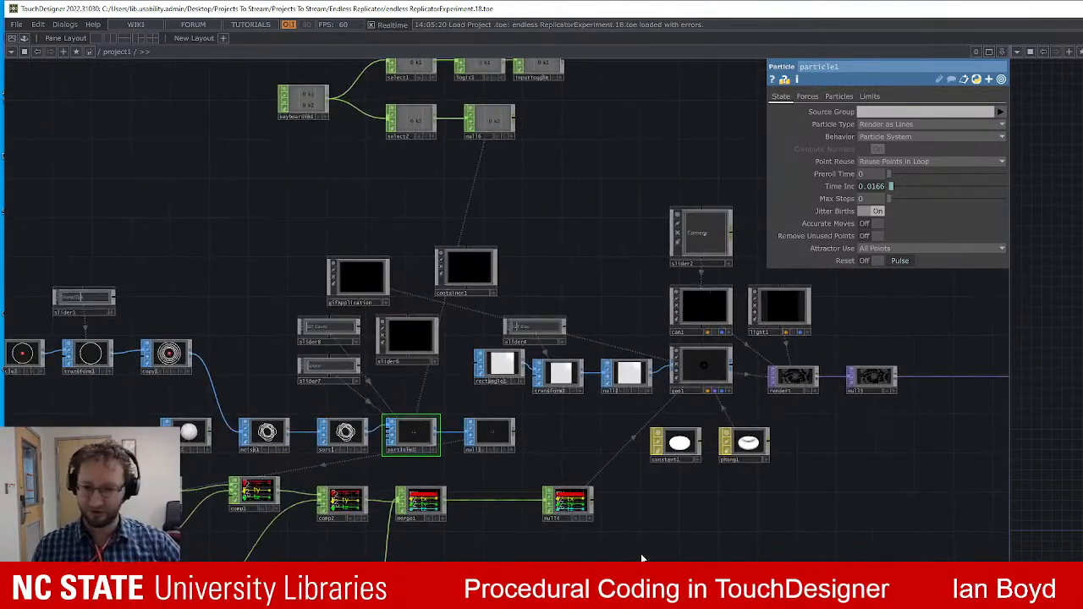
{"action": "left_click_drag", "start_coordinate": [640, 553], "coordinate": [900, 577]}
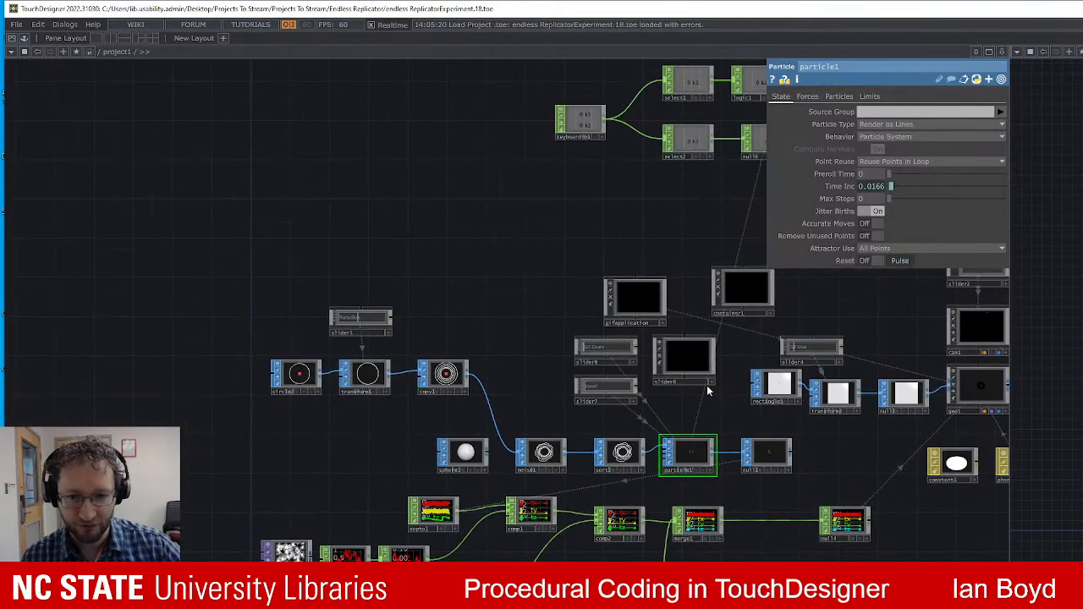
Go inside the gifApplication component and examine its folder1 chain and replicator1 with its callbacks.
{"action": "scroll", "coordinate": [638, 298], "scroll_direction": "up", "scroll_amount": 5}
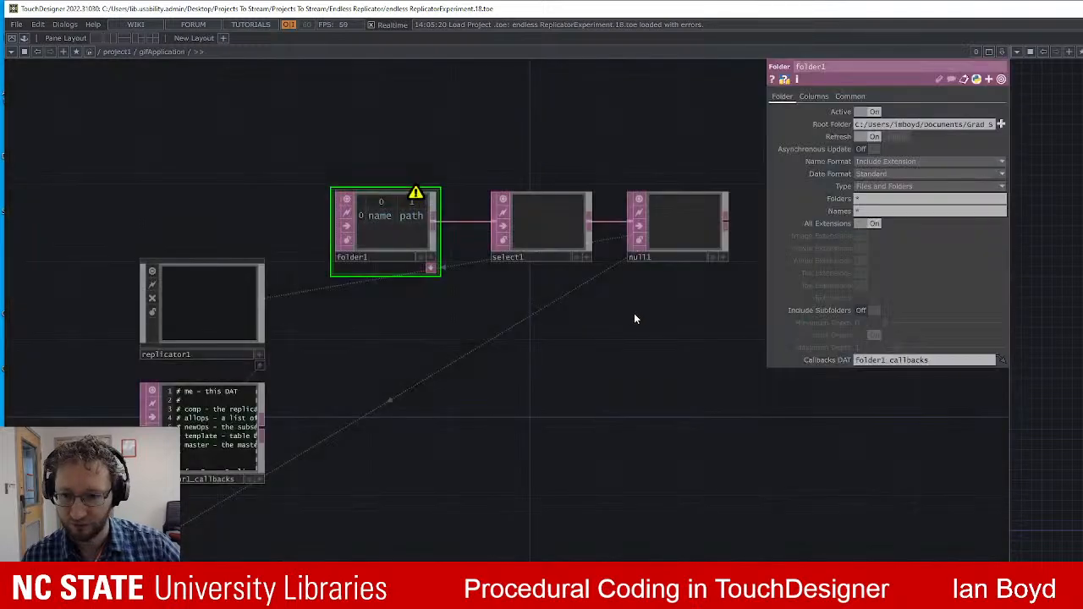
{"action": "scroll", "coordinate": [563, 389], "scroll_direction": "down", "scroll_amount": 2}
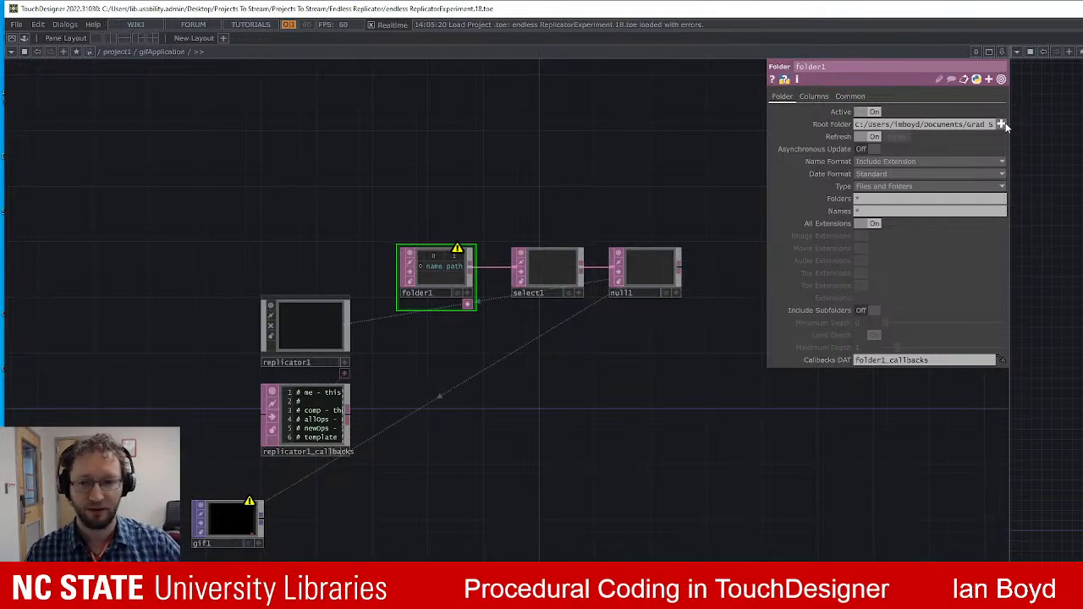
{"action": "scroll", "coordinate": [499, 360], "scroll_direction": "up", "scroll_amount": 6}
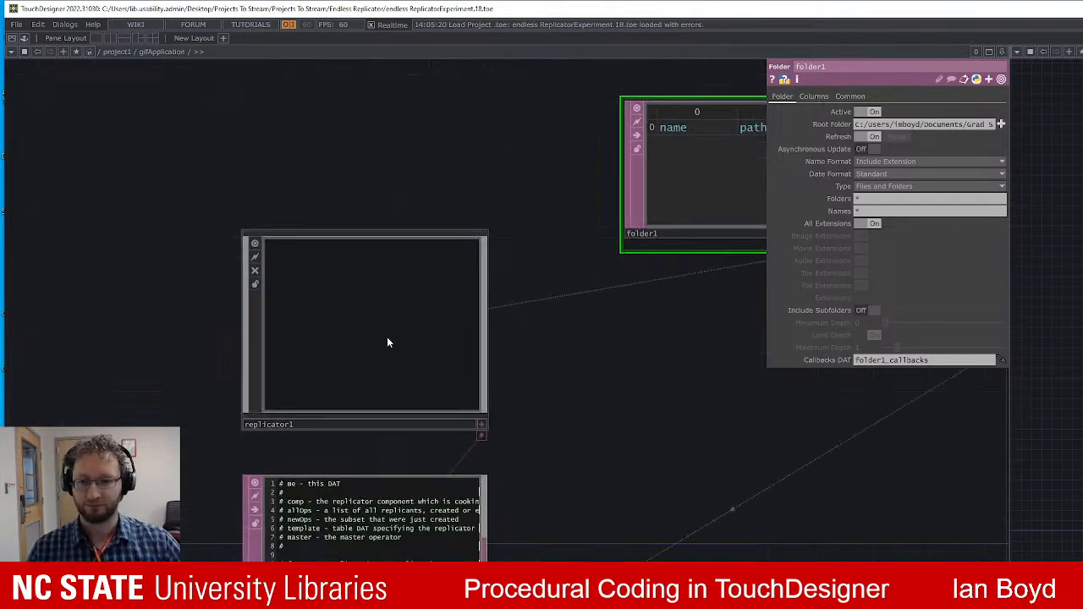
{"action": "scroll", "coordinate": [418, 321], "scroll_direction": "down", "scroll_amount": 6}
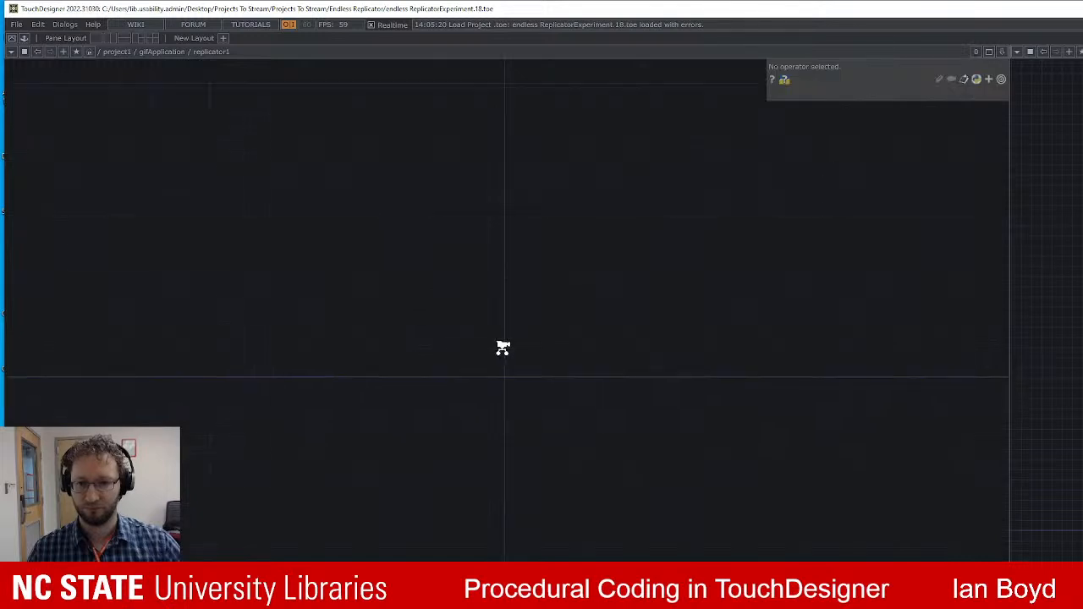
{"action": "left_click_drag", "start_coordinate": [734, 397], "coordinate": [616, 421]}
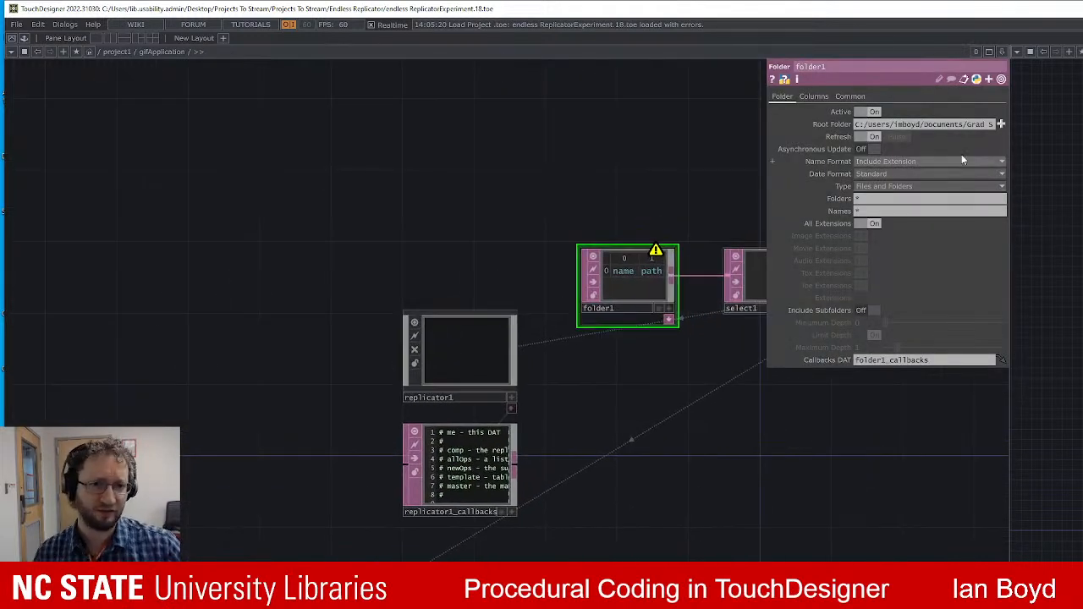
Set folder1's root folder to Gif collection inside Desktop's nested Projects To Stream folders.
{"action": "left_click", "coordinate": [999, 125]}
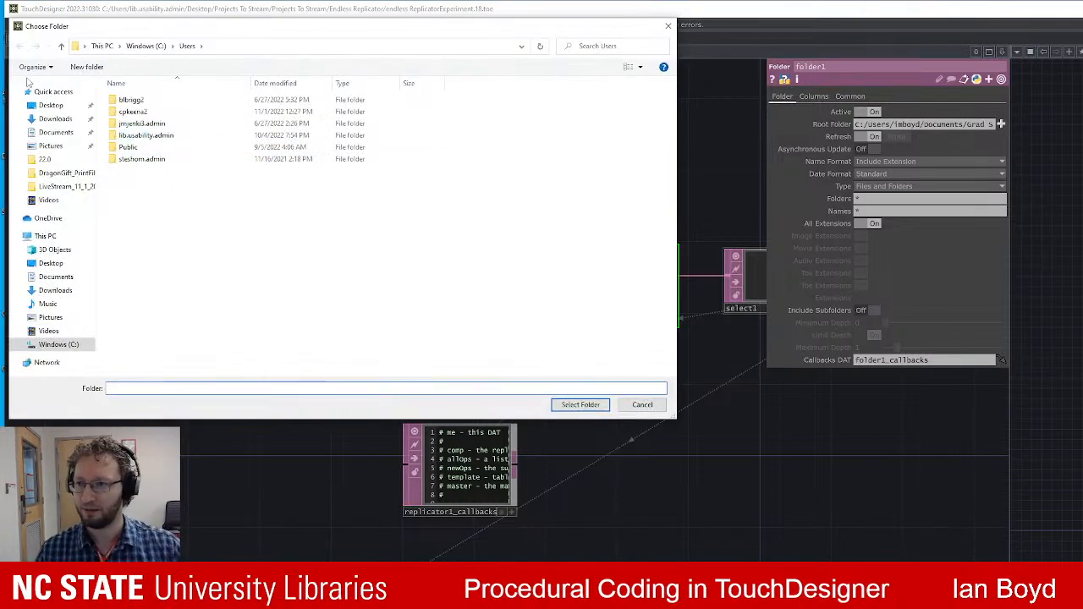
{"action": "left_click", "coordinate": [51, 105]}
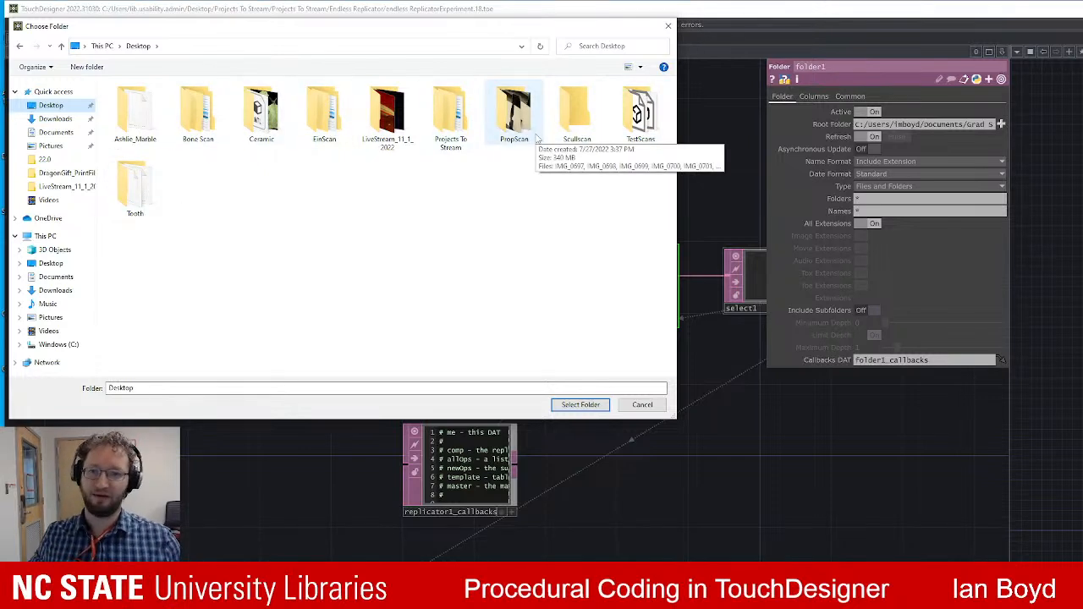
{"action": "double_click", "coordinate": [467, 125]}
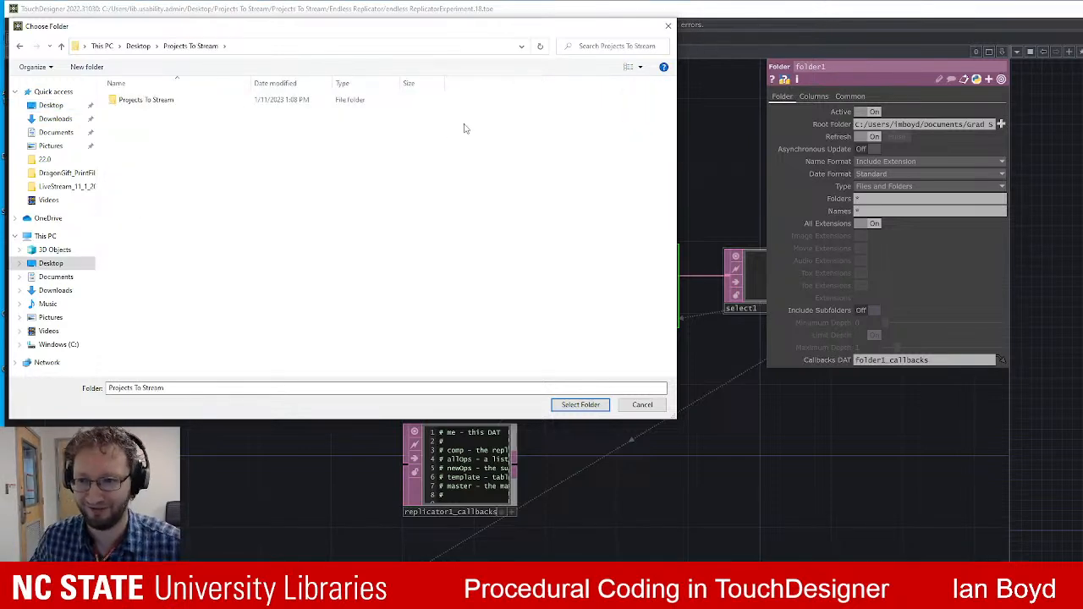
{"action": "double_click", "coordinate": [154, 102]}
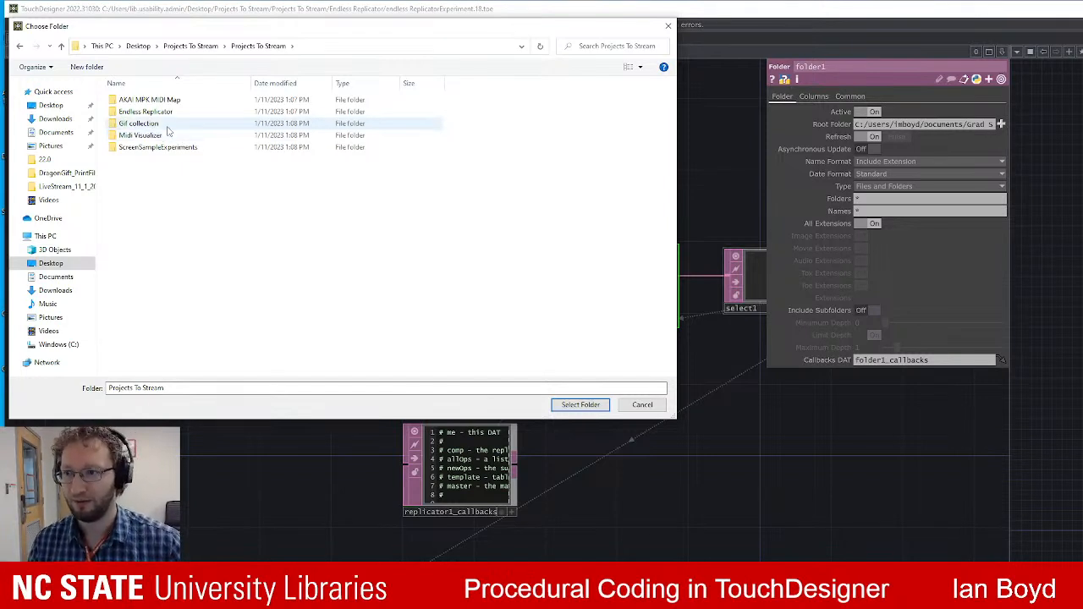
{"action": "double_click", "coordinate": [161, 123]}
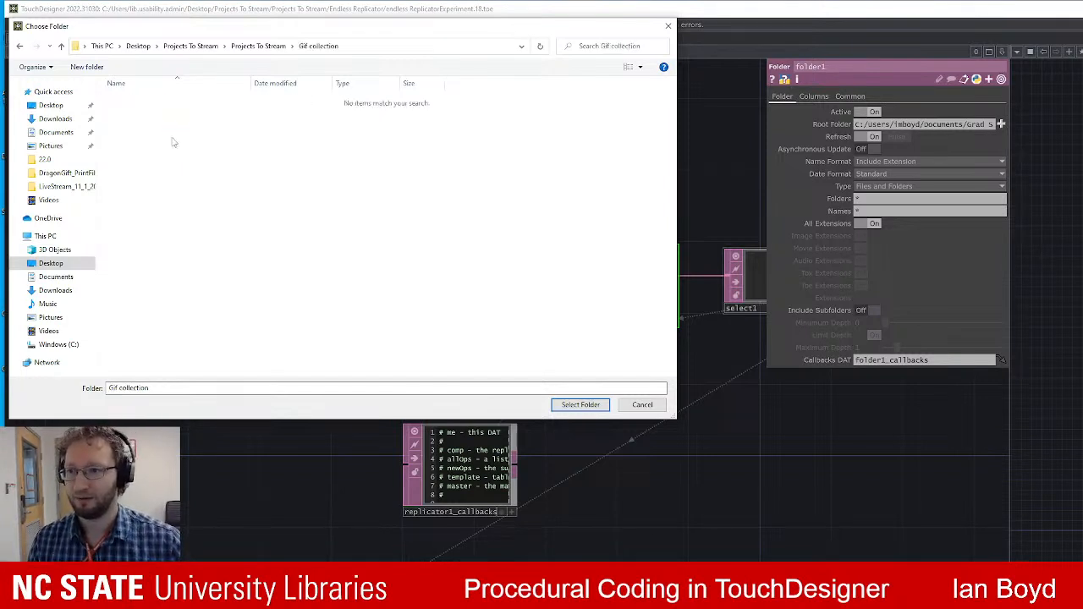
{"action": "left_click", "coordinate": [20, 47]}
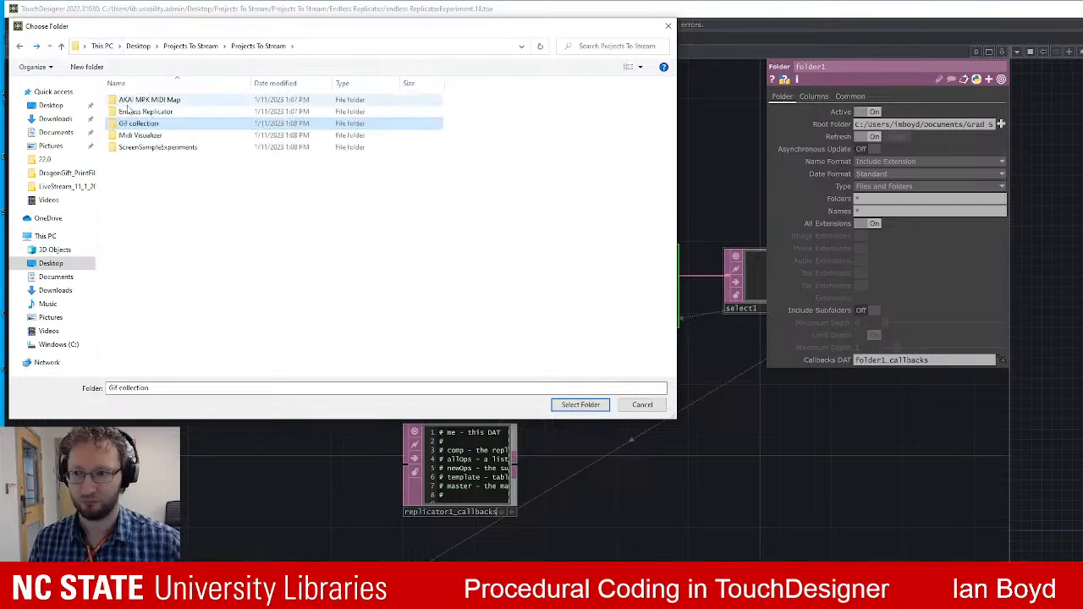
{"action": "left_click", "coordinate": [580, 405]}
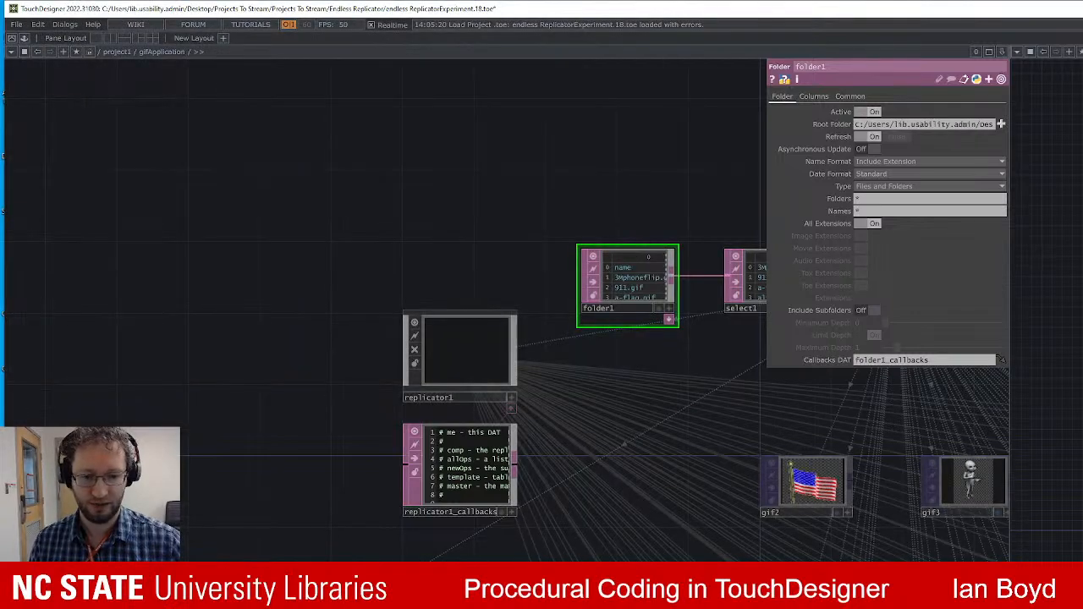
Examine the grid of replicated GIF operators inside gifApplication, looking closely at the area around gif37 and gif38.
{"action": "left_click_drag", "start_coordinate": [782, 601], "coordinate": [477, 420]}
{"action": "scroll", "coordinate": [494, 424], "scroll_direction": "down", "scroll_amount": 3}
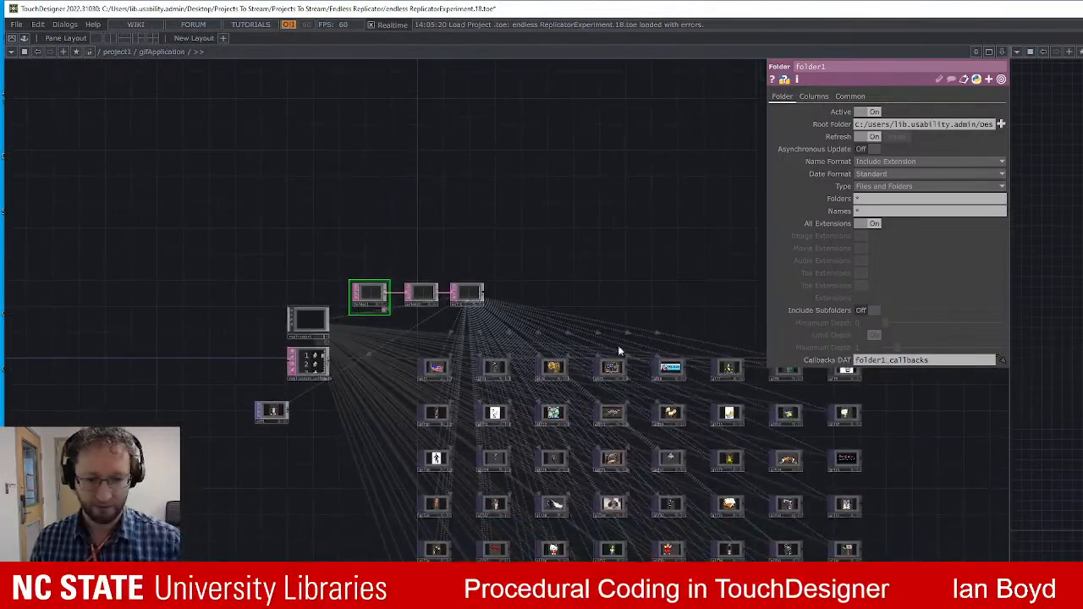
{"action": "left_click_drag", "start_coordinate": [649, 271], "coordinate": [610, 189]}
{"action": "scroll", "coordinate": [593, 427], "scroll_direction": "up", "scroll_amount": 5}
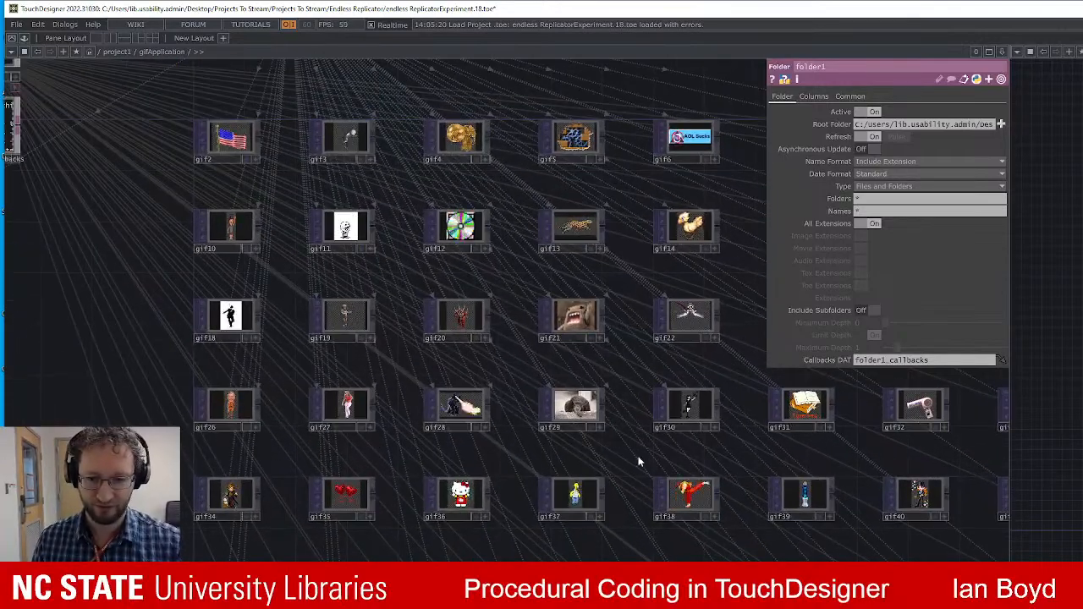
{"action": "left_click_drag", "start_coordinate": [589, 438], "coordinate": [461, 354]}
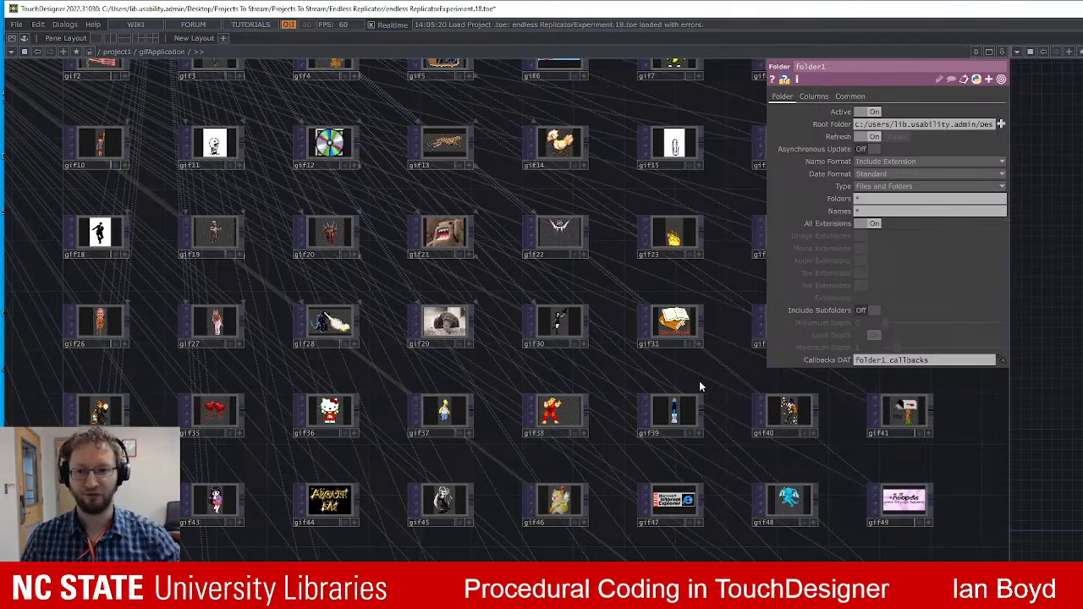
{"action": "scroll", "coordinate": [582, 376], "scroll_direction": "up", "scroll_amount": 3}
{"action": "scroll", "coordinate": [604, 372], "scroll_direction": "down", "scroll_amount": 2}
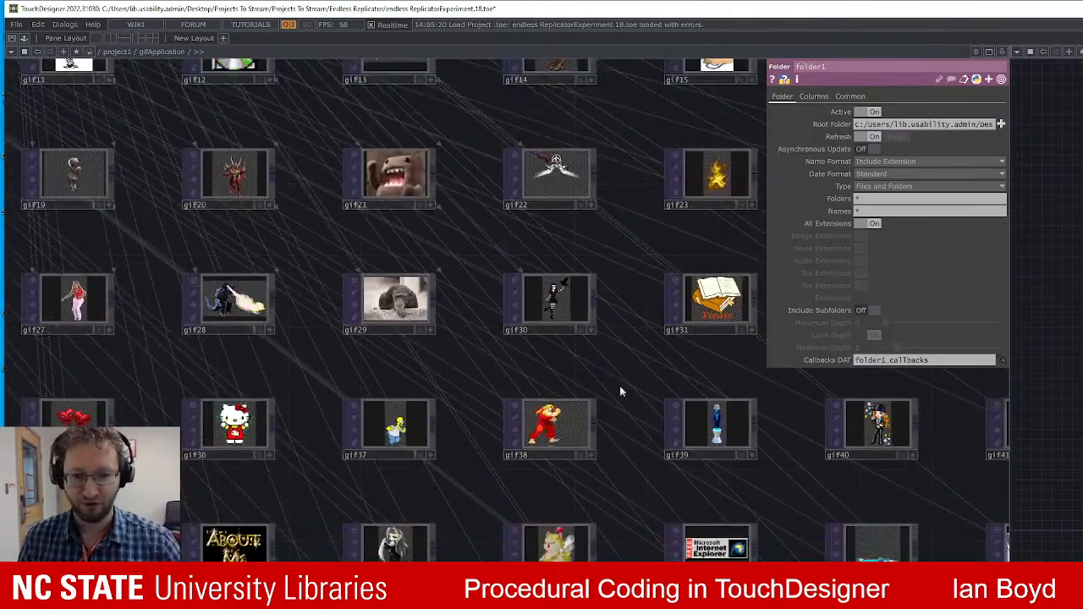
{"action": "scroll", "coordinate": [662, 400], "scroll_direction": "down", "scroll_amount": 1}
{"action": "scroll", "coordinate": [508, 507], "scroll_direction": "up", "scroll_amount": 5}
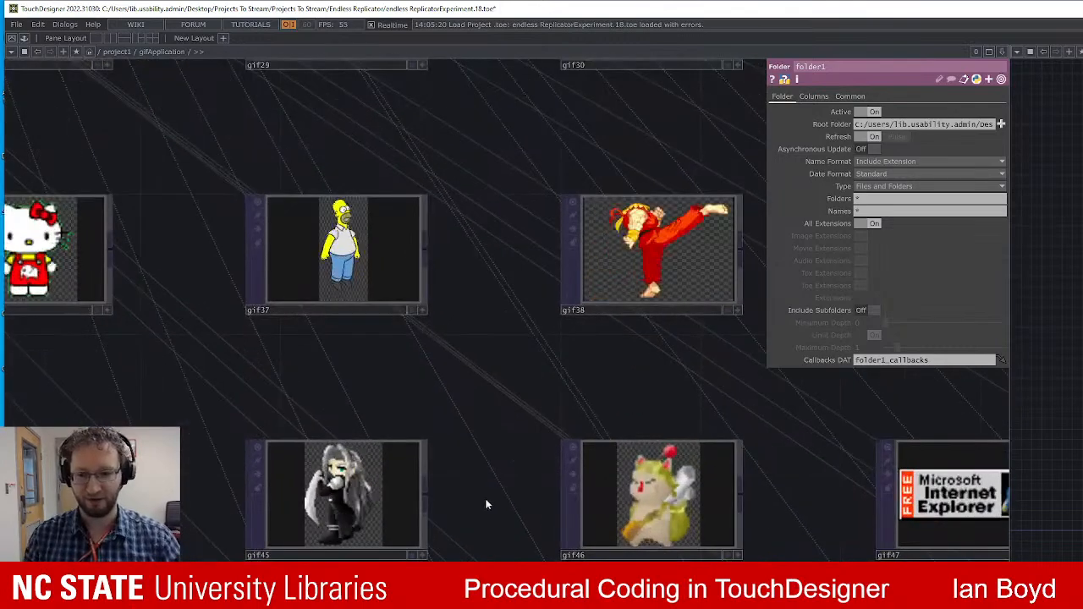
{"action": "scroll", "coordinate": [466, 473], "scroll_direction": "down", "scroll_amount": 2}
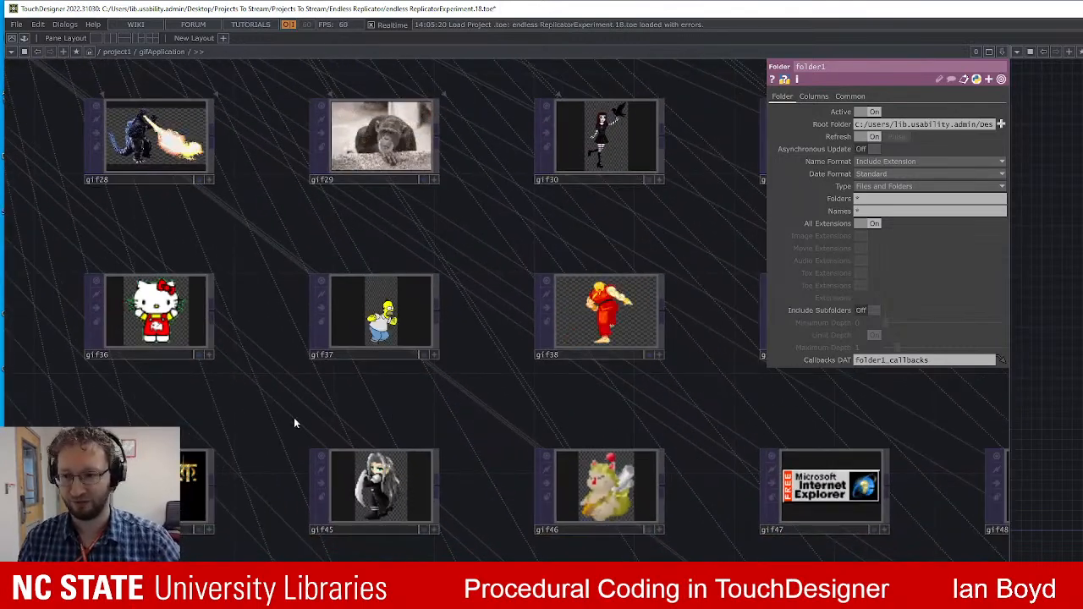
{"action": "left_click_drag", "start_coordinate": [254, 432], "coordinate": [444, 406]}
{"action": "scroll", "coordinate": [459, 401], "scroll_direction": "down", "scroll_amount": 2}
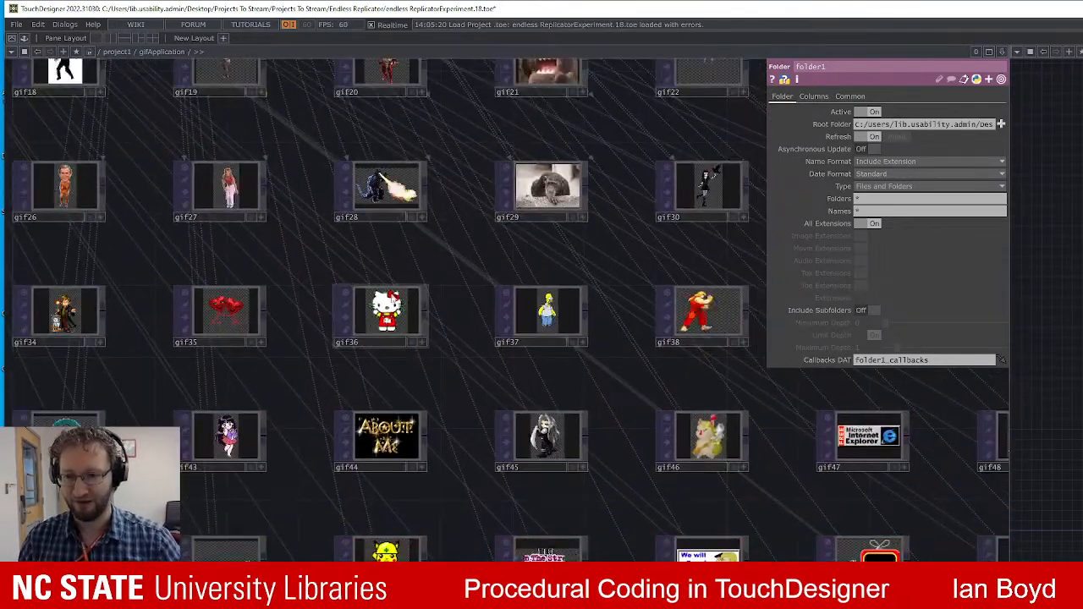
Inspect individual replicated GIFs such as gif36, gif44 and gif7 up close, and review the whole gifApplication network.
{"action": "scroll", "coordinate": [467, 328], "scroll_direction": "up", "scroll_amount": 5}
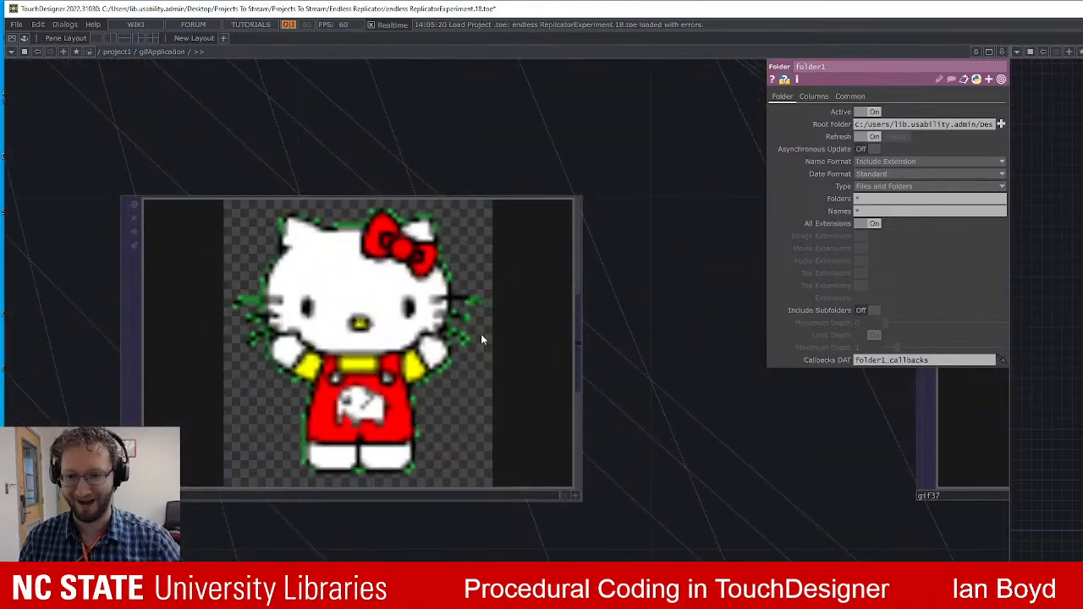
{"action": "scroll", "coordinate": [398, 500], "scroll_direction": "down", "scroll_amount": 5}
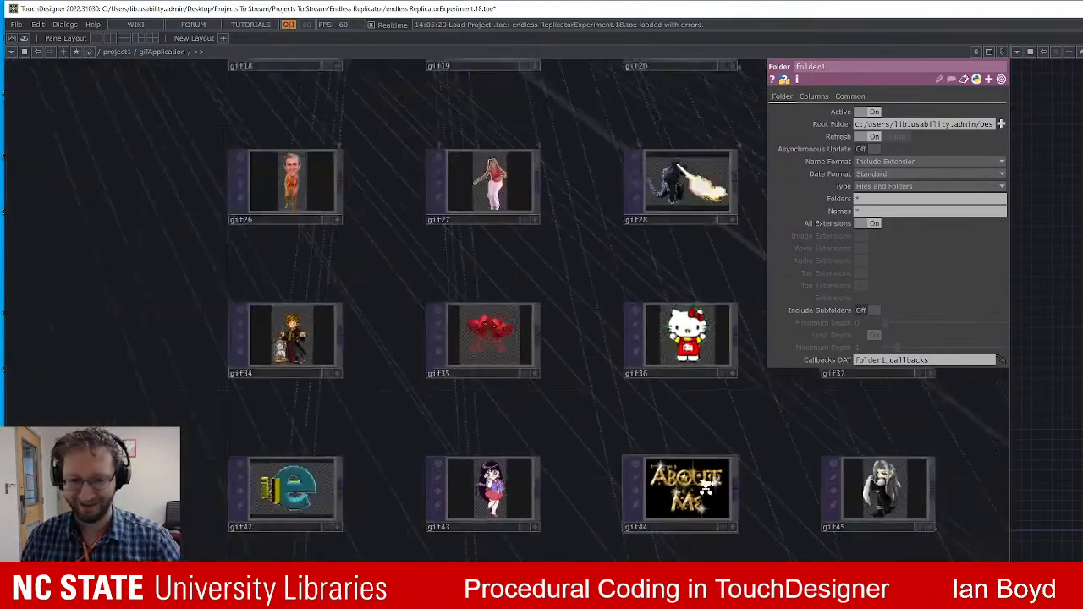
{"action": "scroll", "coordinate": [690, 558], "scroll_direction": "up", "scroll_amount": 3}
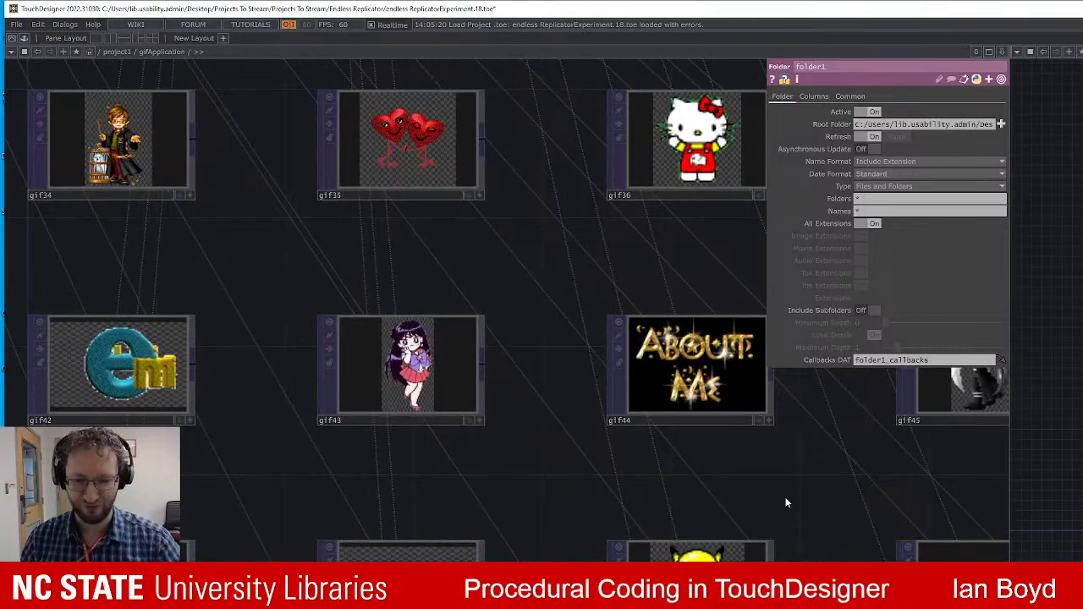
{"action": "scroll", "coordinate": [768, 470], "scroll_direction": "down", "scroll_amount": 4}
{"action": "left_click_drag", "start_coordinate": [790, 486], "coordinate": [324, 479]}
{"action": "left_click_drag", "start_coordinate": [523, 304], "coordinate": [505, 346]}
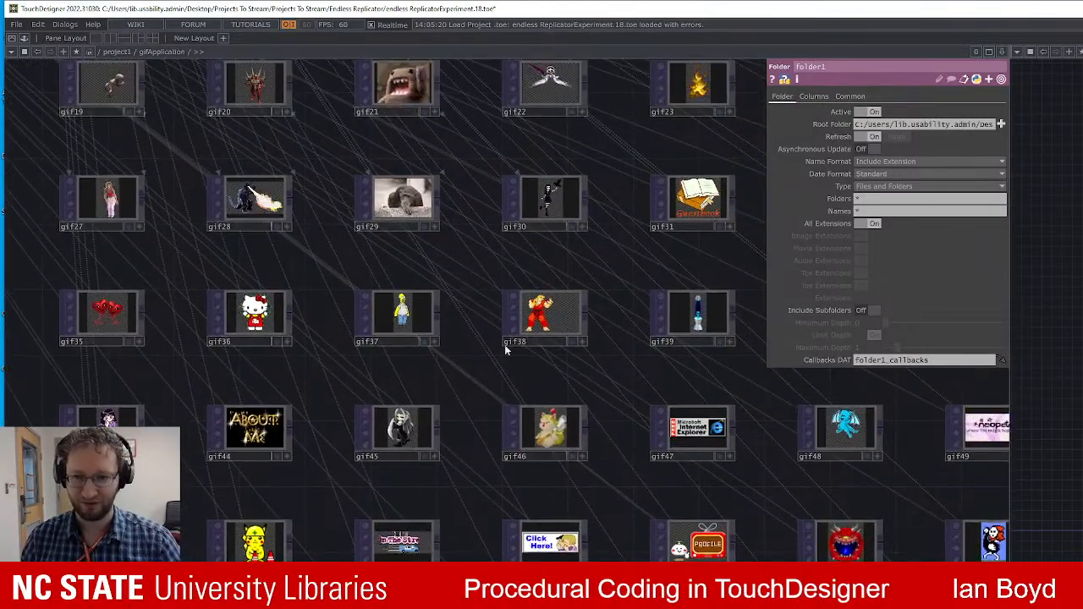
{"action": "left_click_drag", "start_coordinate": [631, 236], "coordinate": [499, 503]}
{"action": "left_click_drag", "start_coordinate": [511, 303], "coordinate": [421, 286]}
{"action": "left_click_drag", "start_coordinate": [880, 407], "coordinate": [890, 370]}
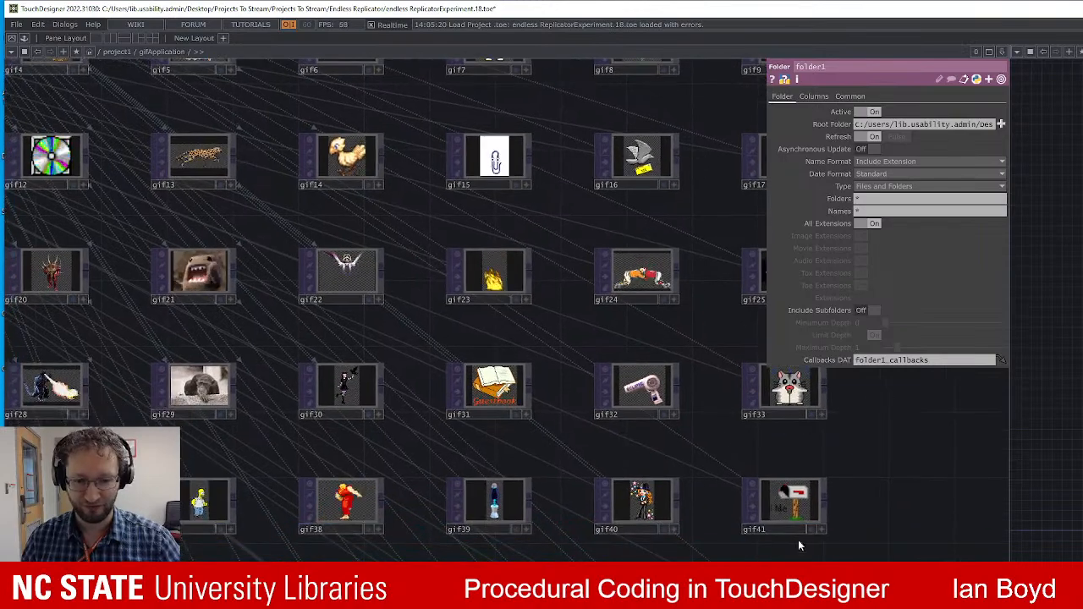
{"action": "scroll", "coordinate": [820, 527], "scroll_direction": "down", "scroll_amount": 4}
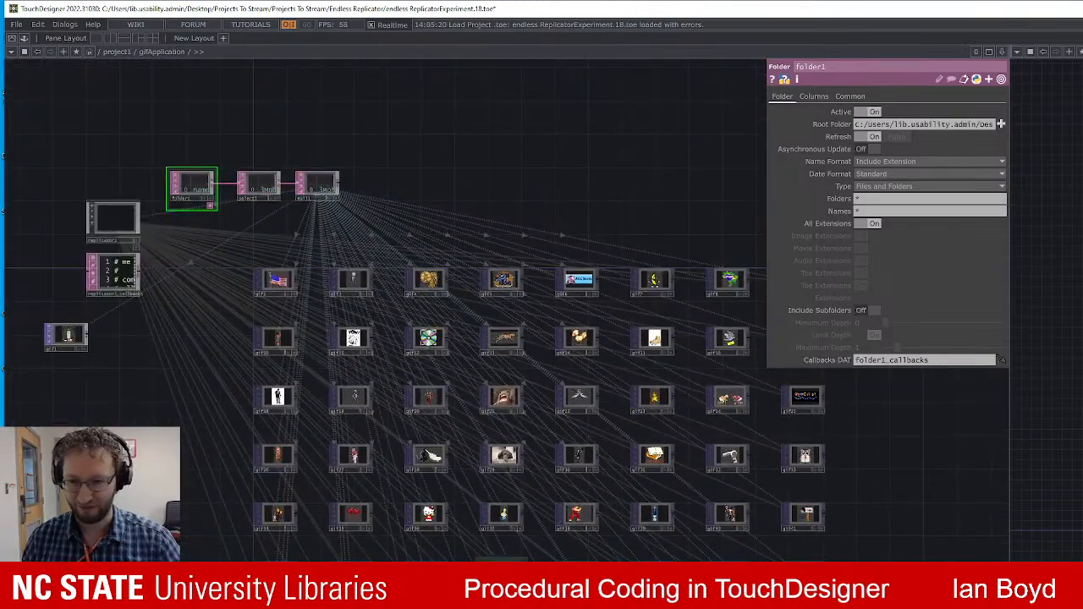
{"action": "scroll", "coordinate": [666, 324], "scroll_direction": "up", "scroll_amount": 5}
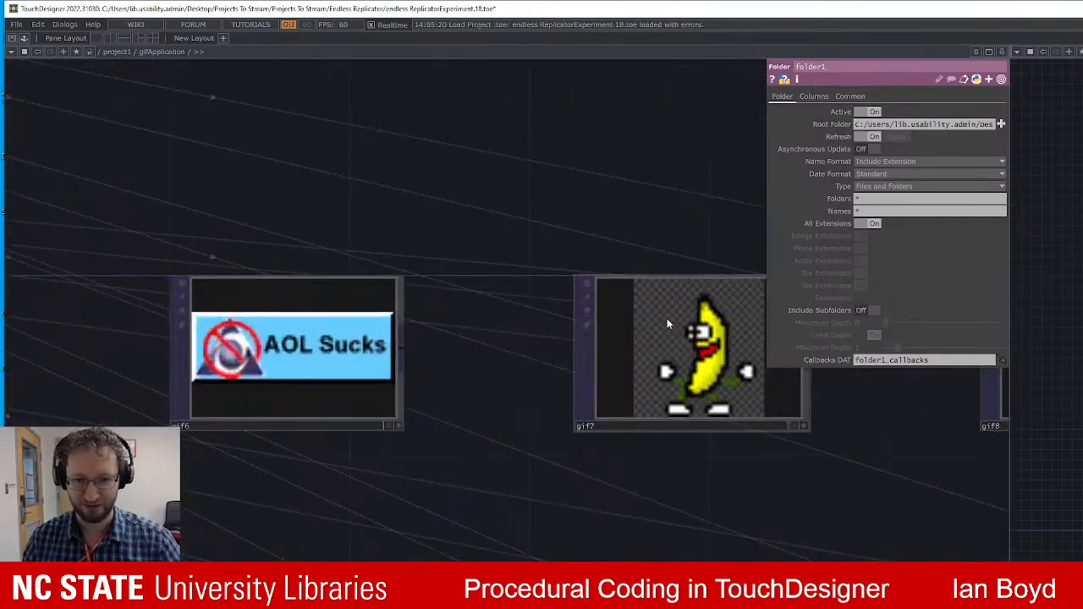
{"action": "scroll", "coordinate": [654, 346], "scroll_direction": "down", "scroll_amount": 6}
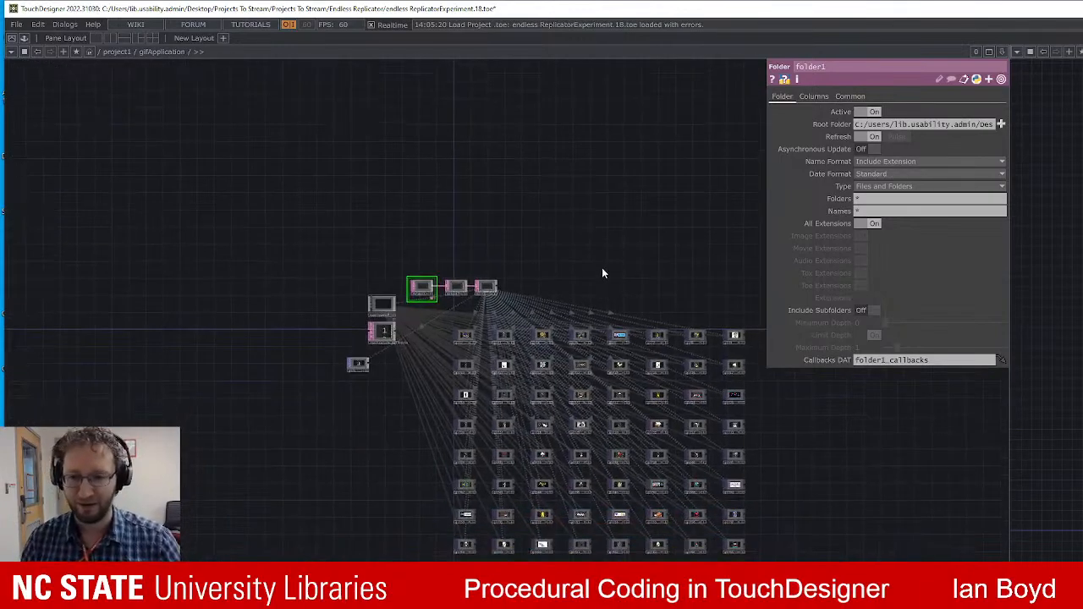
Go back up to project1, review its network with the loaded GIFs, and preview the output briefly in Perform Mode.
{"action": "scroll", "coordinate": [592, 246], "scroll_direction": "down", "scroll_amount": 5}
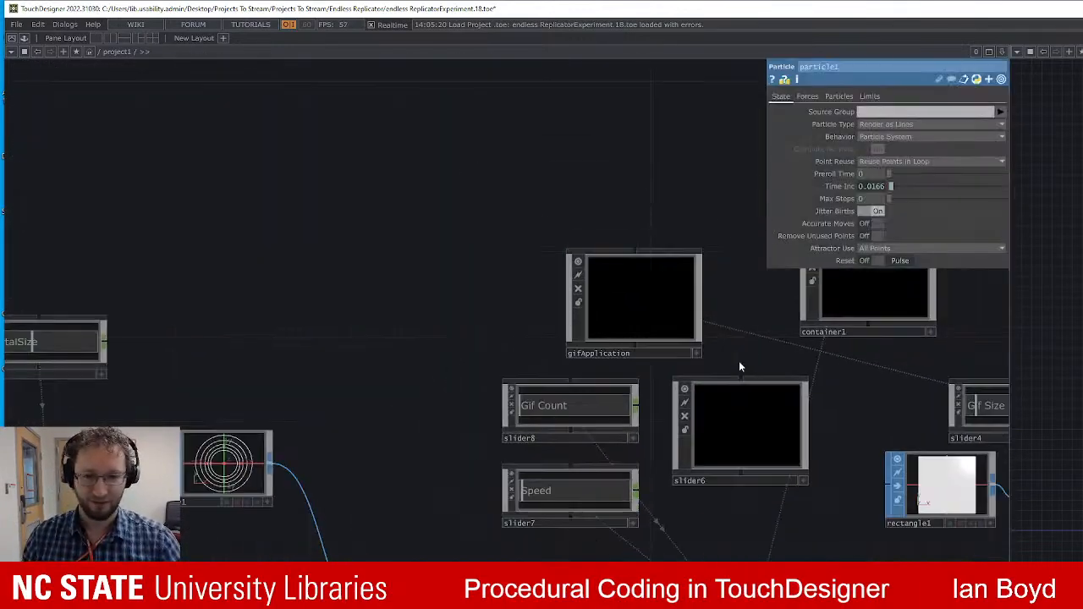
{"action": "scroll", "coordinate": [732, 254], "scroll_direction": "down", "scroll_amount": 4}
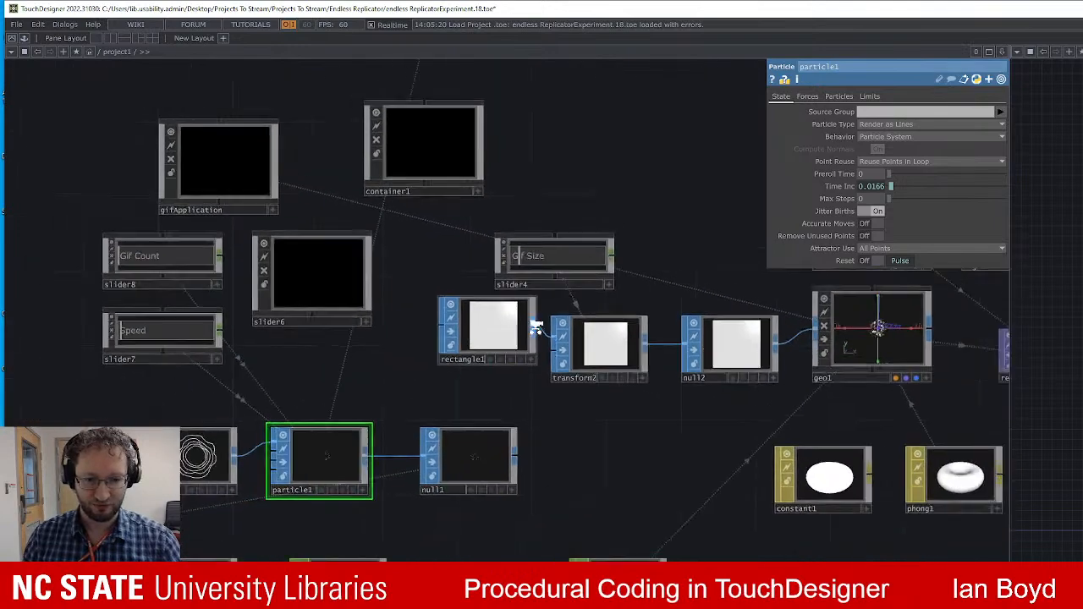
{"action": "left_click_drag", "start_coordinate": [675, 504], "coordinate": [592, 555]}
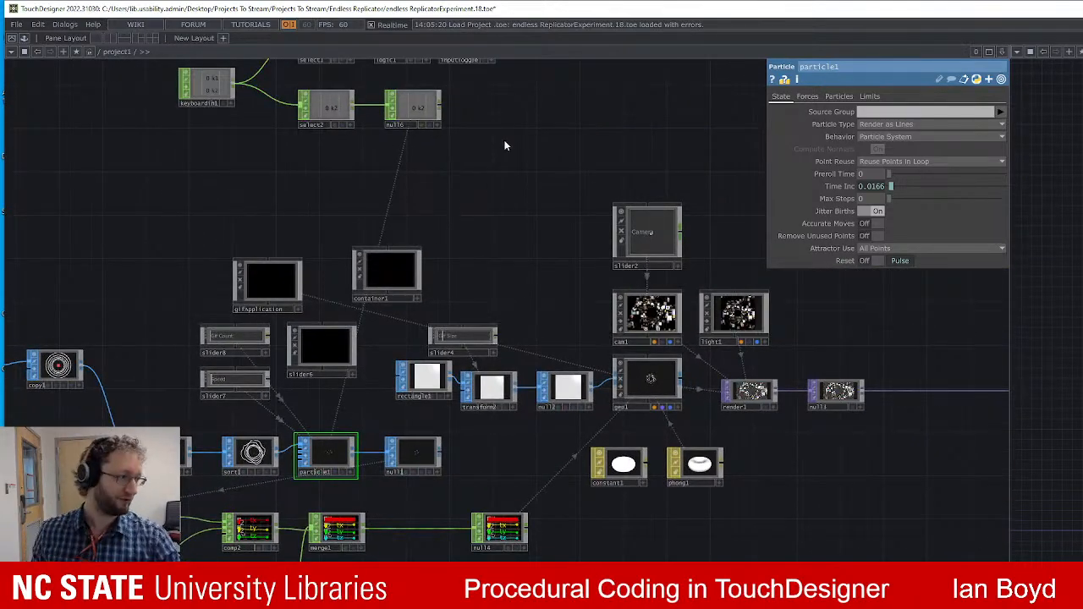
{"action": "scroll", "coordinate": [489, 275], "scroll_direction": "down", "scroll_amount": 2}
{"action": "scroll", "coordinate": [508, 265], "scroll_direction": "up", "scroll_amount": 2}
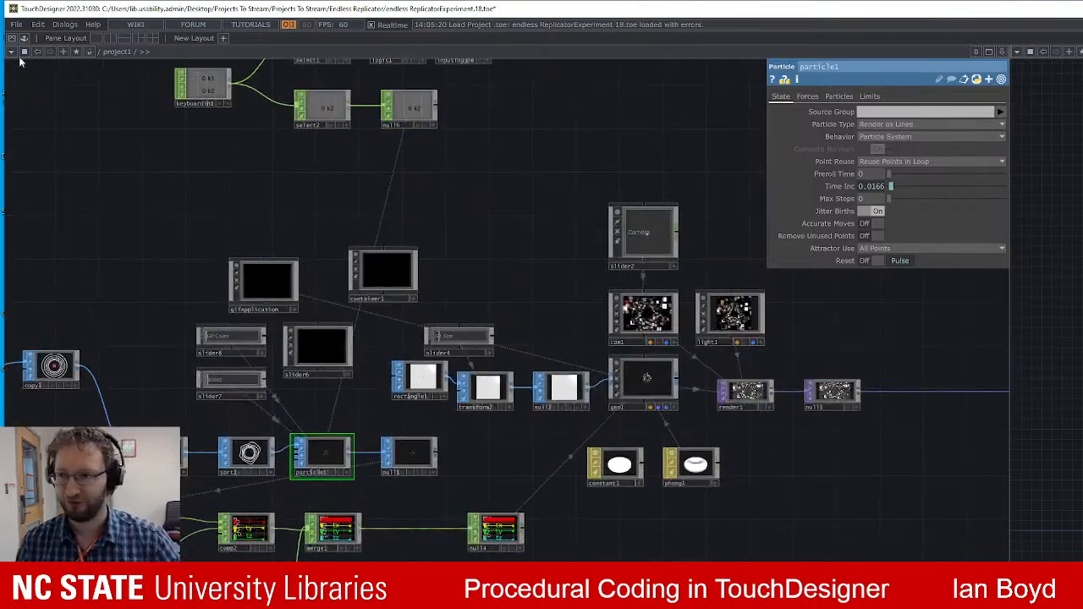
{"action": "left_click", "coordinate": [11, 39]}
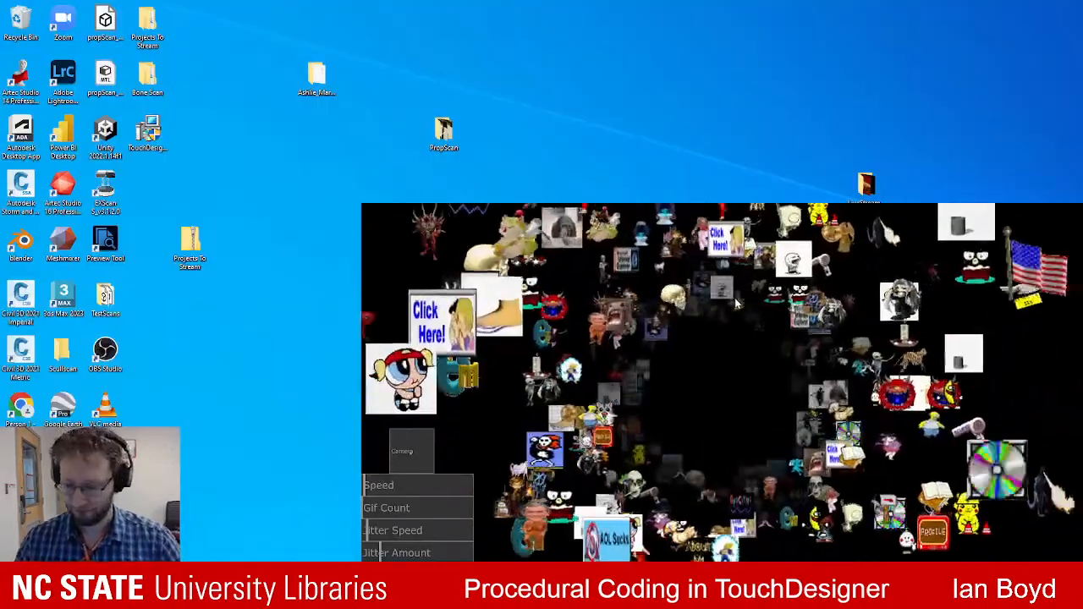
{"action": "key", "text": "Escape"}
Set the root-level perform window's Opening Size to Fill and preview the output in Perform Mode.
{"action": "scroll", "coordinate": [626, 352], "scroll_direction": "down", "scroll_amount": 8}
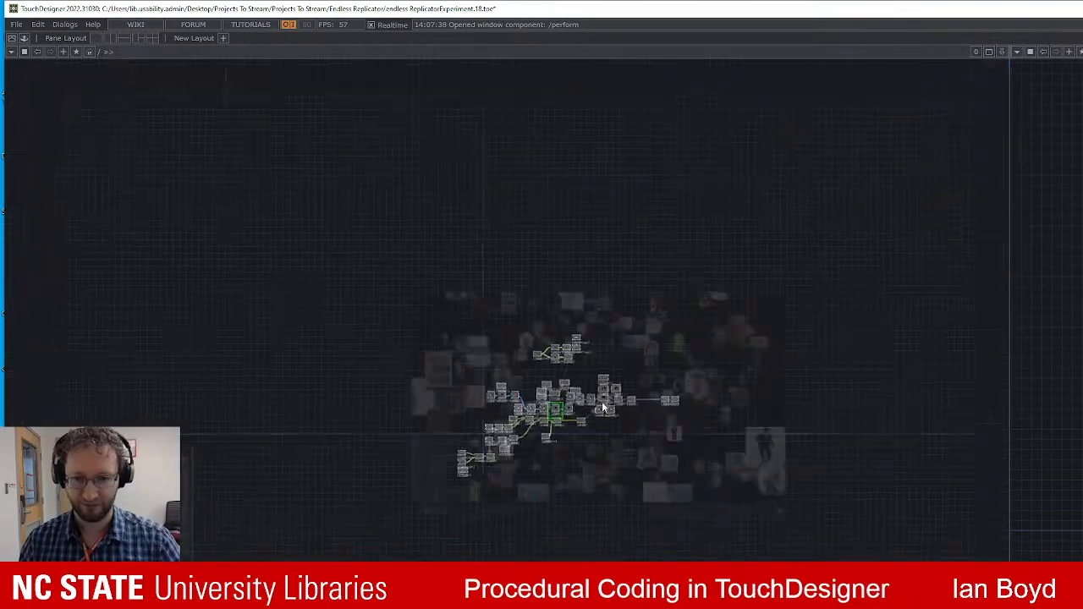
{"action": "left_click_drag", "start_coordinate": [631, 236], "coordinate": [720, 218]}
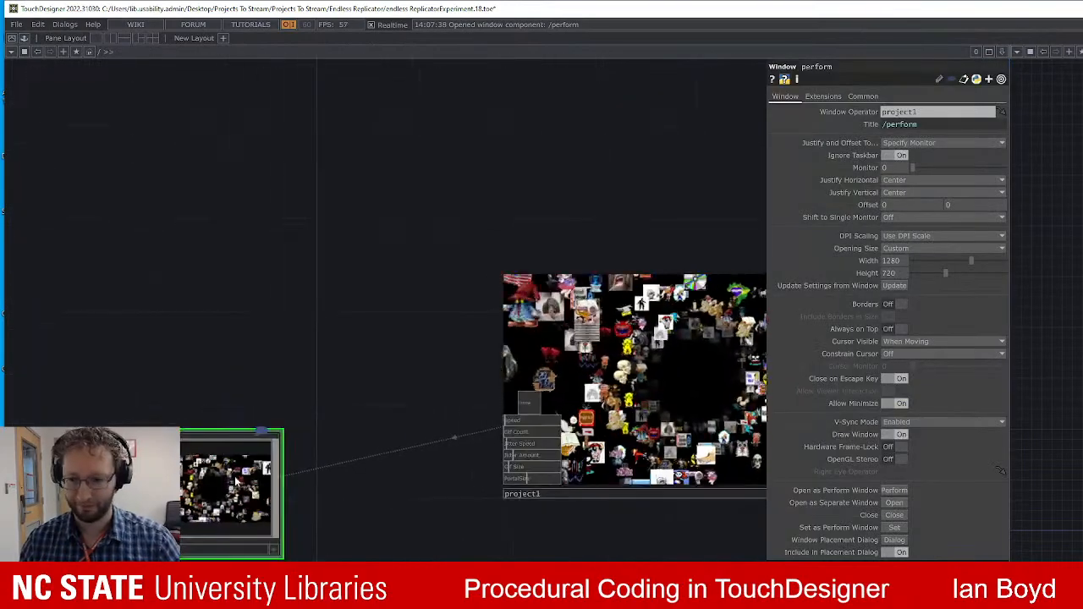
{"action": "left_click", "coordinate": [952, 248]}
{"action": "left_click", "coordinate": [930, 271]}
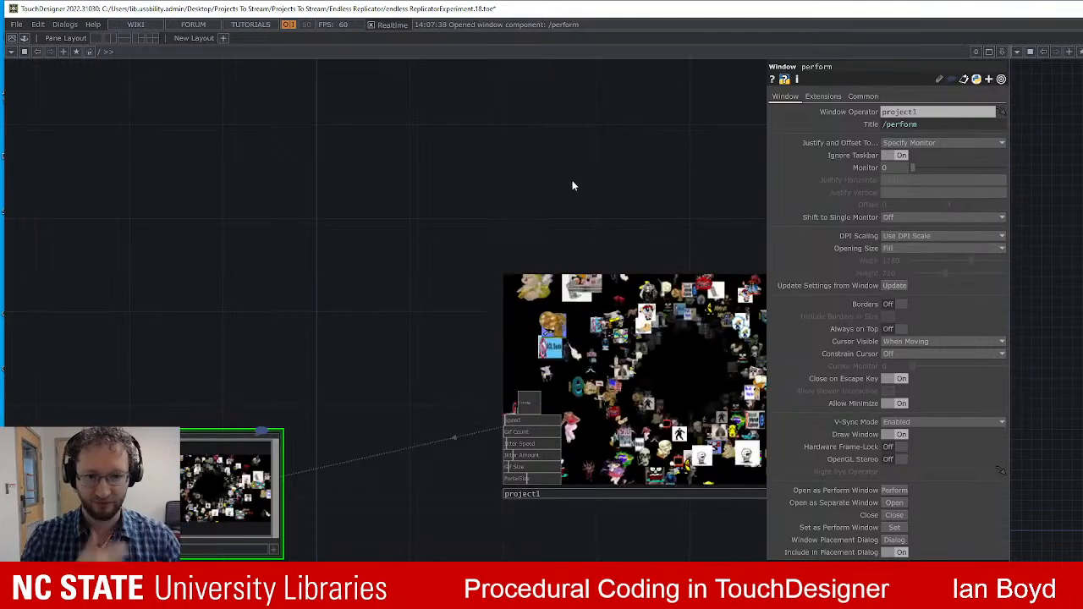
{"action": "left_click", "coordinate": [11, 39]}
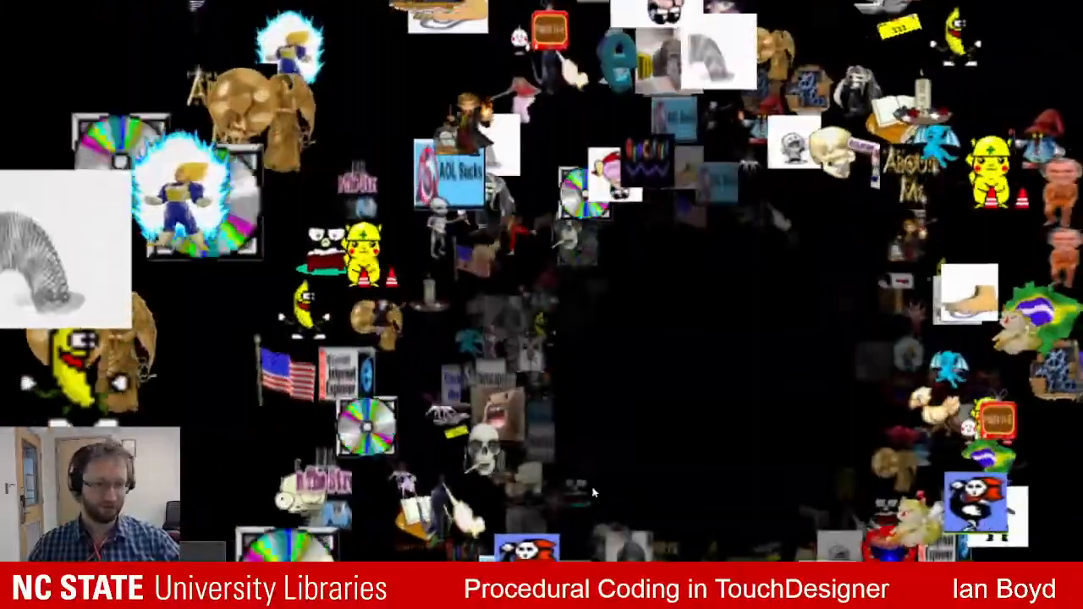
{"action": "key", "text": "Escape"}
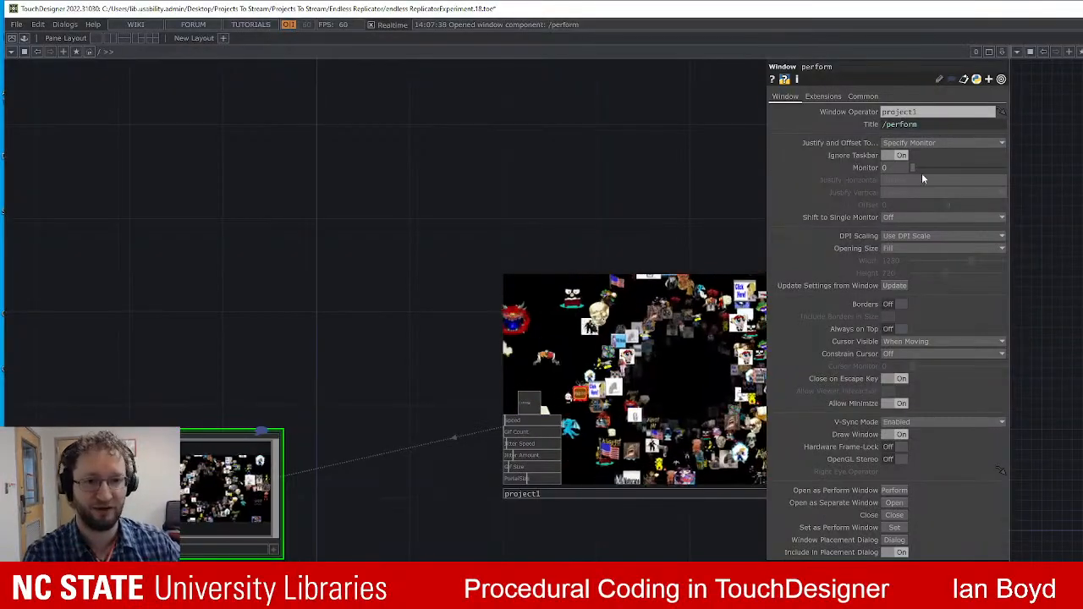
Try Native DPI Scaling on the perform window and restore the option to Use DPI Scale.
{"action": "left_click", "coordinate": [933, 236]}
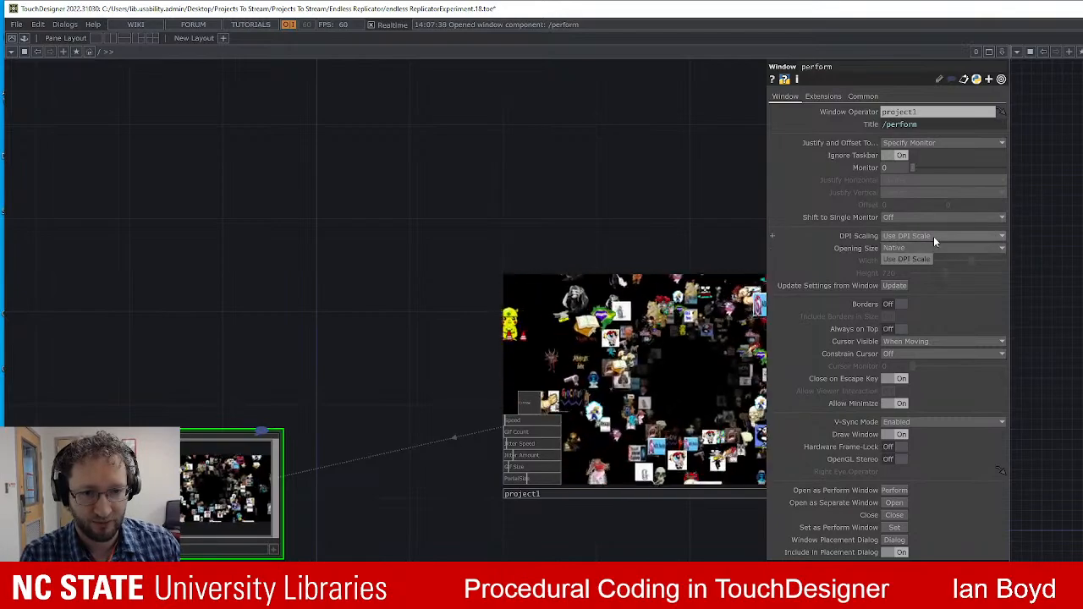
{"action": "left_click", "coordinate": [919, 246]}
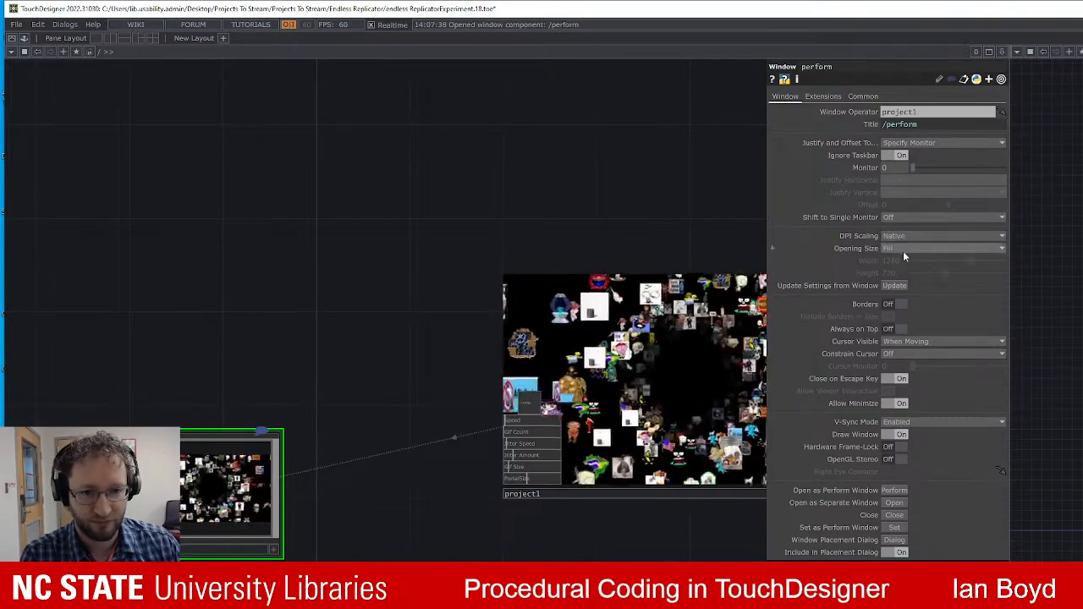
{"action": "left_click", "coordinate": [908, 236]}
{"action": "left_click", "coordinate": [910, 247]}
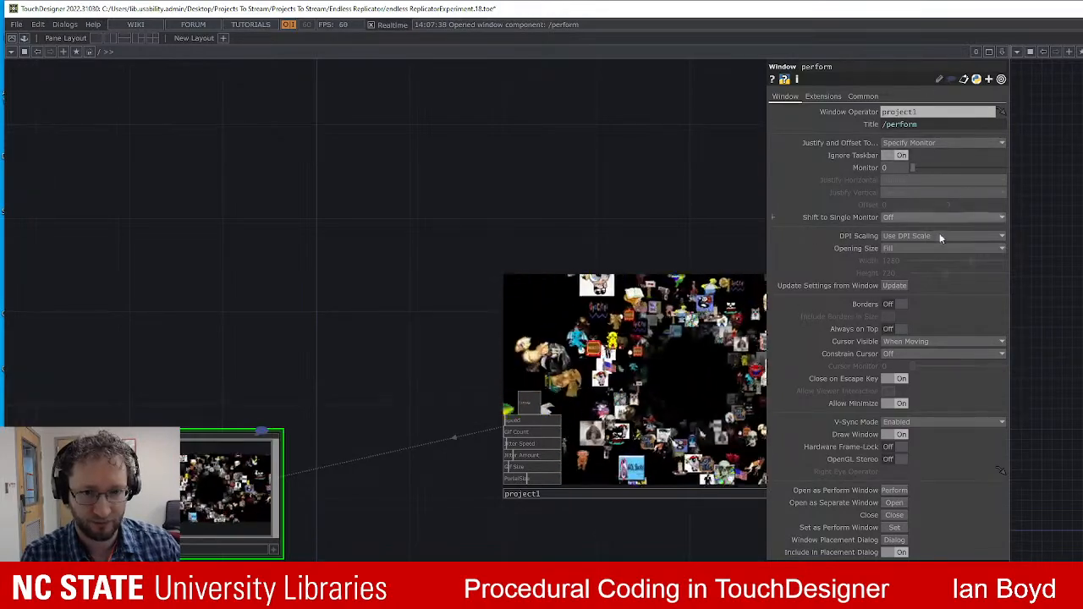
Preview the output in Perform Mode, and review the Layout, Panel and Look parameters of the project1 container.
{"action": "left_click", "coordinate": [13, 39]}
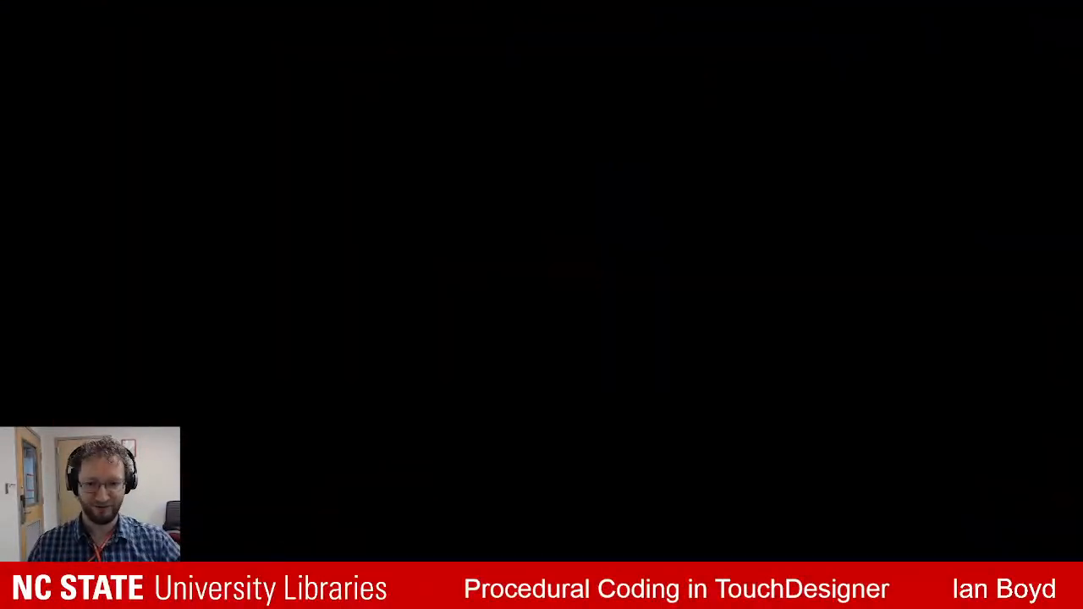
{"action": "key", "text": "Escape"}
{"action": "left_click_drag", "start_coordinate": [333, 558], "coordinate": [131, 560]}
{"action": "left_click", "coordinate": [627, 465]}
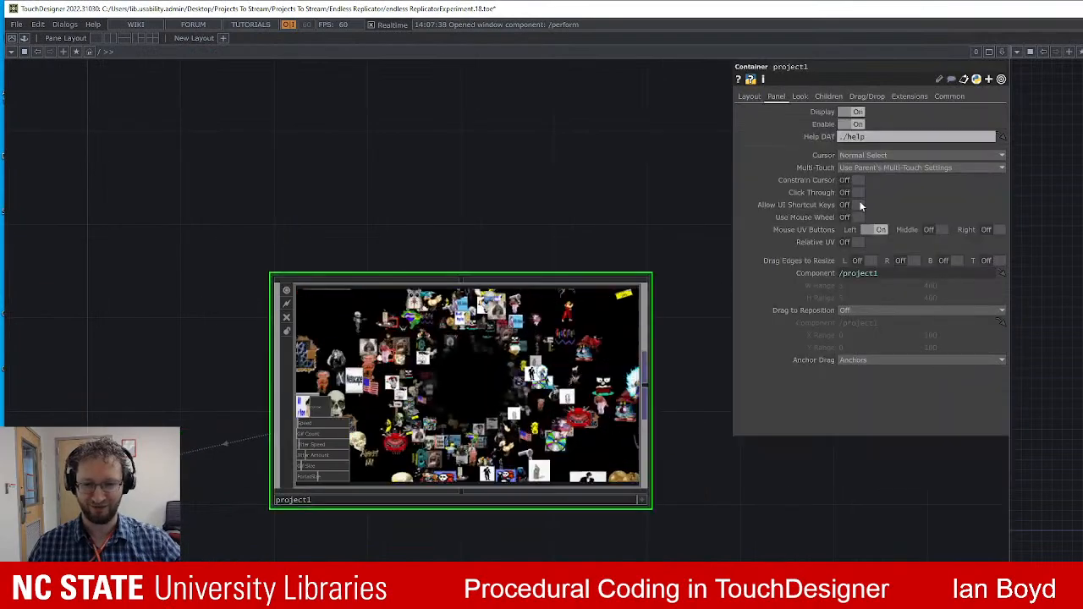
{"action": "left_click", "coordinate": [749, 96]}
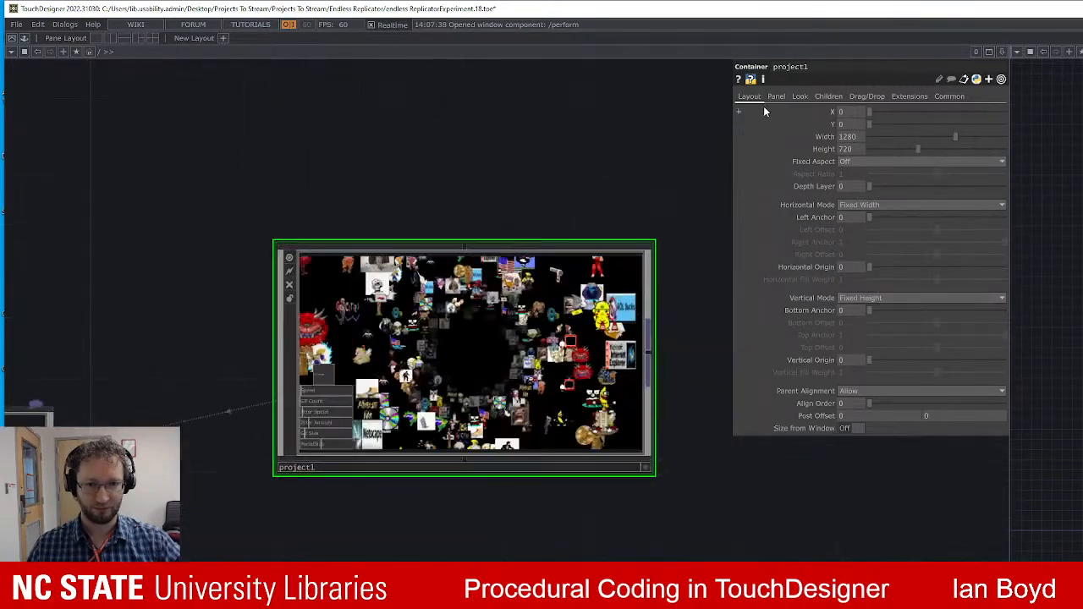
{"action": "left_click", "coordinate": [775, 97]}
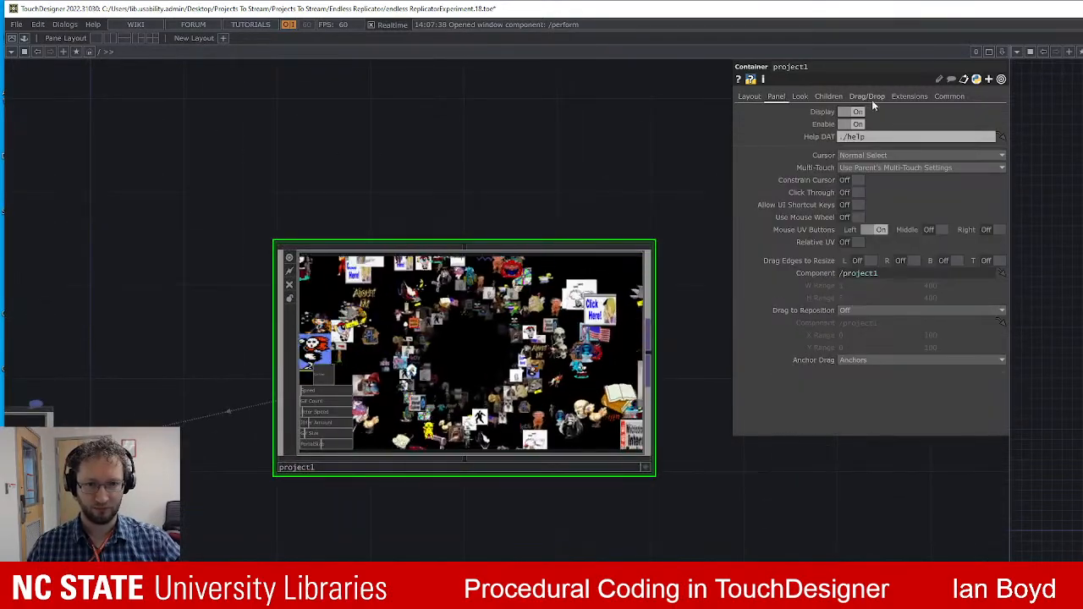
{"action": "left_click", "coordinate": [799, 97]}
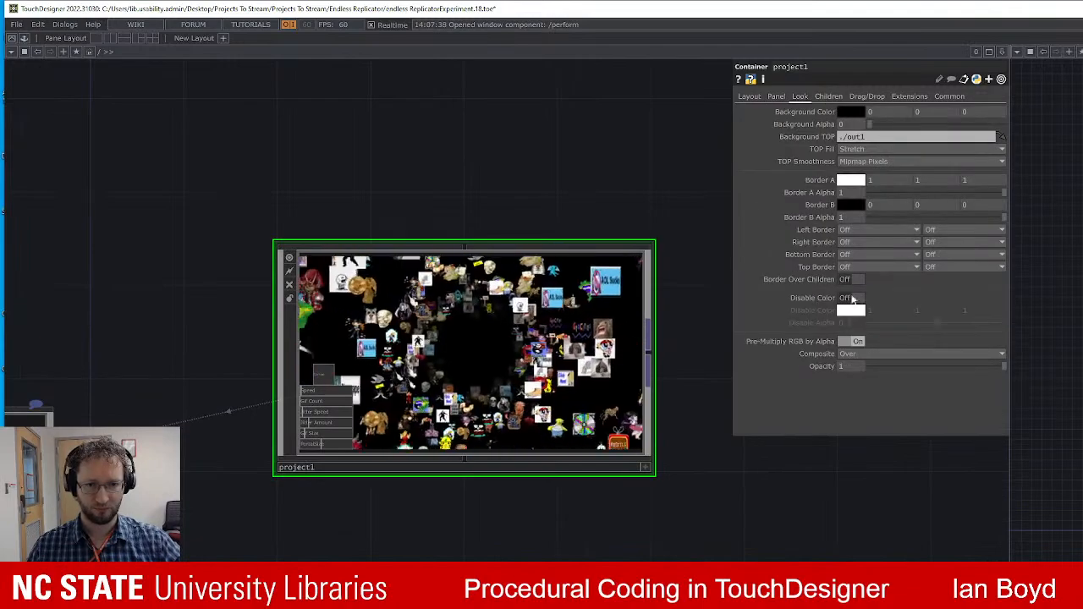
Try Horizontal Mode Fill on project1 with a Perform Mode preview, and restore the mode to Fixed Width.
{"action": "left_click", "coordinate": [750, 96]}
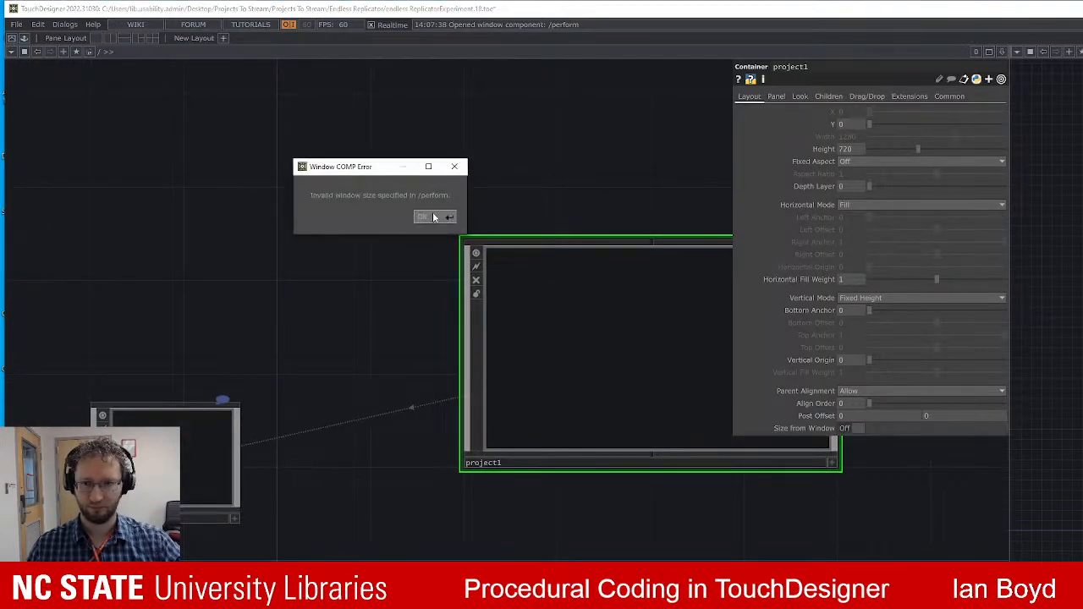
{"action": "left_click", "coordinate": [434, 217]}
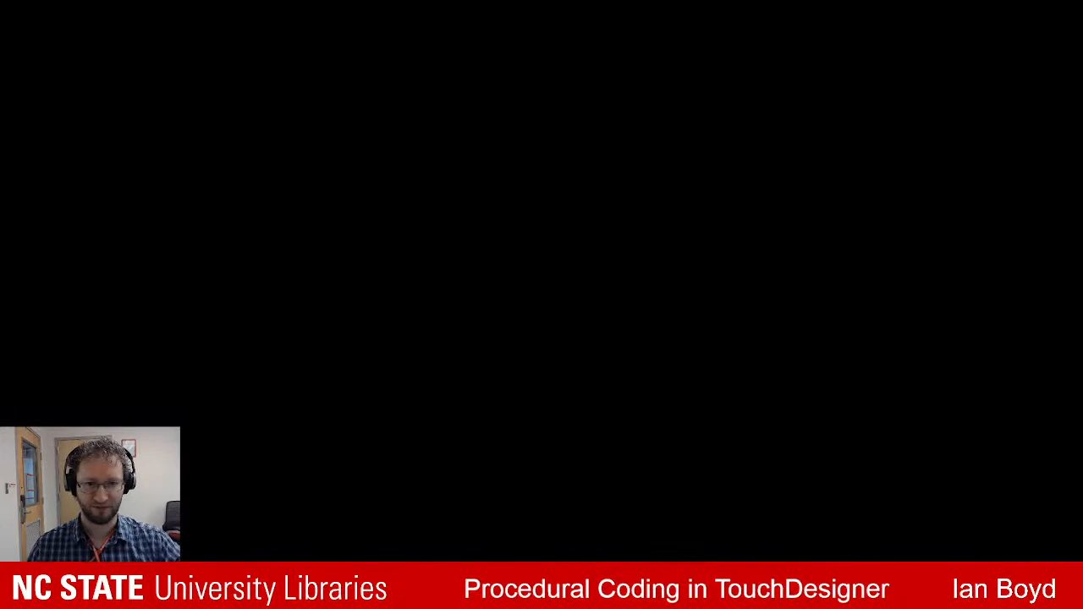
{"action": "key", "text": "Escape"}
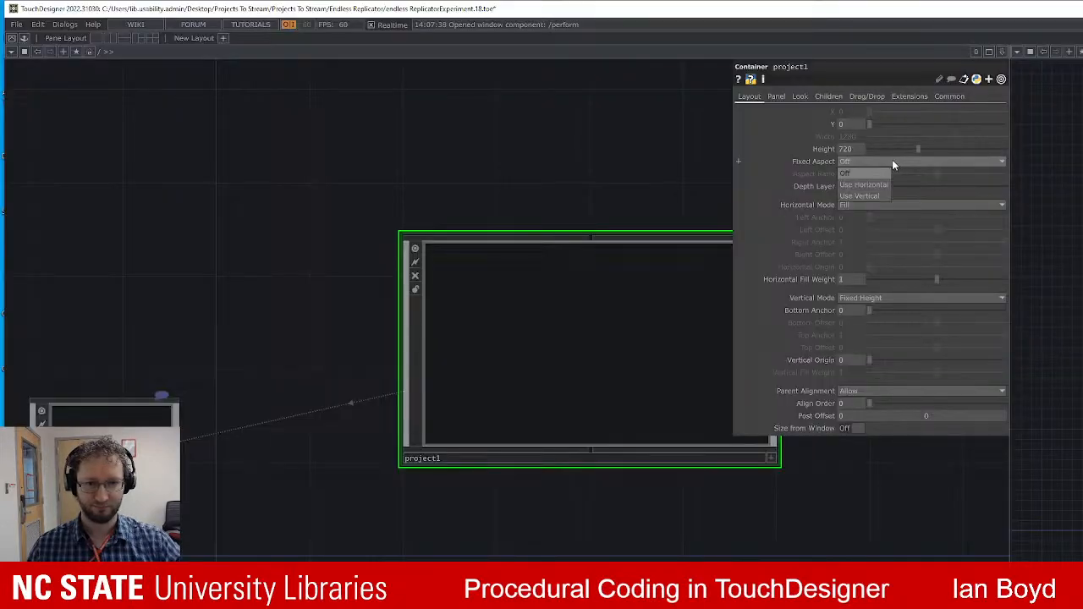
{"action": "left_click", "coordinate": [870, 204]}
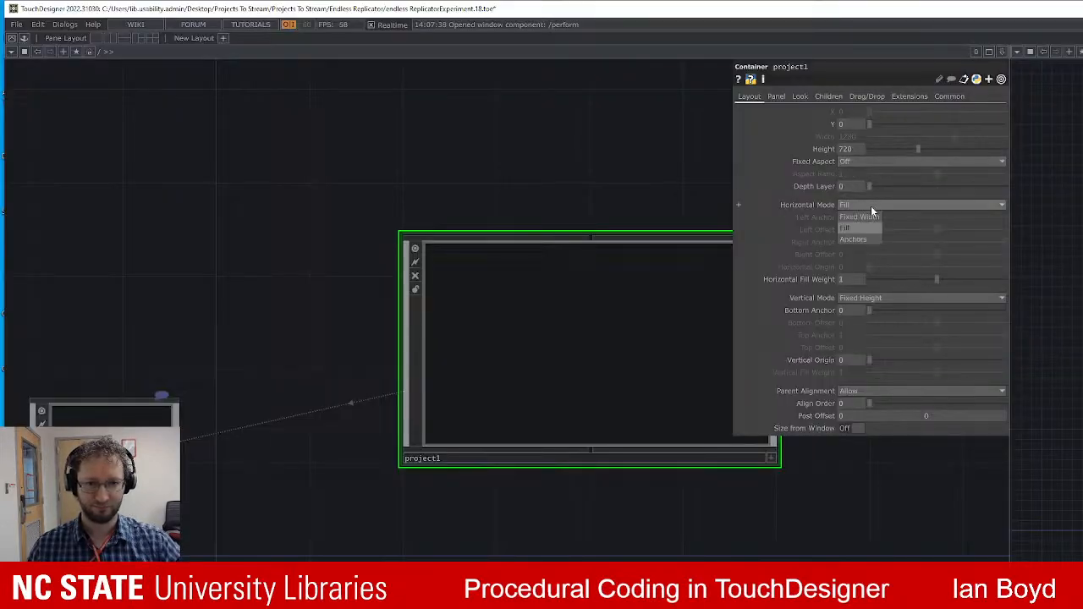
{"action": "left_click", "coordinate": [862, 217]}
{"action": "left_click_drag", "start_coordinate": [650, 141], "coordinate": [627, 145]}
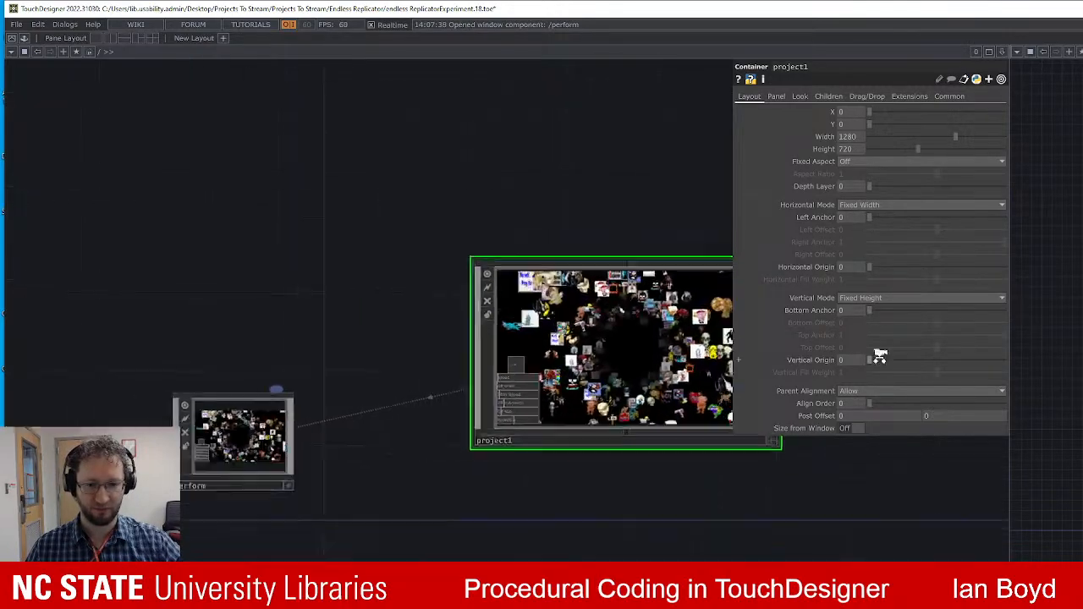
Recheck project1's Look and Layout parameters and preview the output full screen in Perform Mode.
{"action": "left_click", "coordinate": [800, 95]}
{"action": "left_click", "coordinate": [749, 97]}
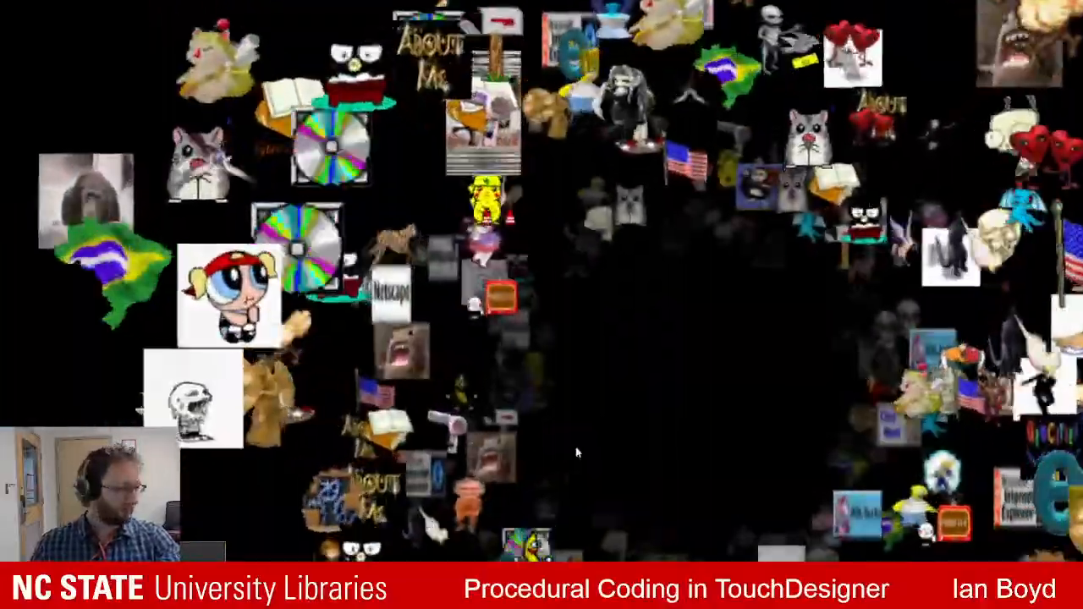
{"action": "key", "text": "Escape"}
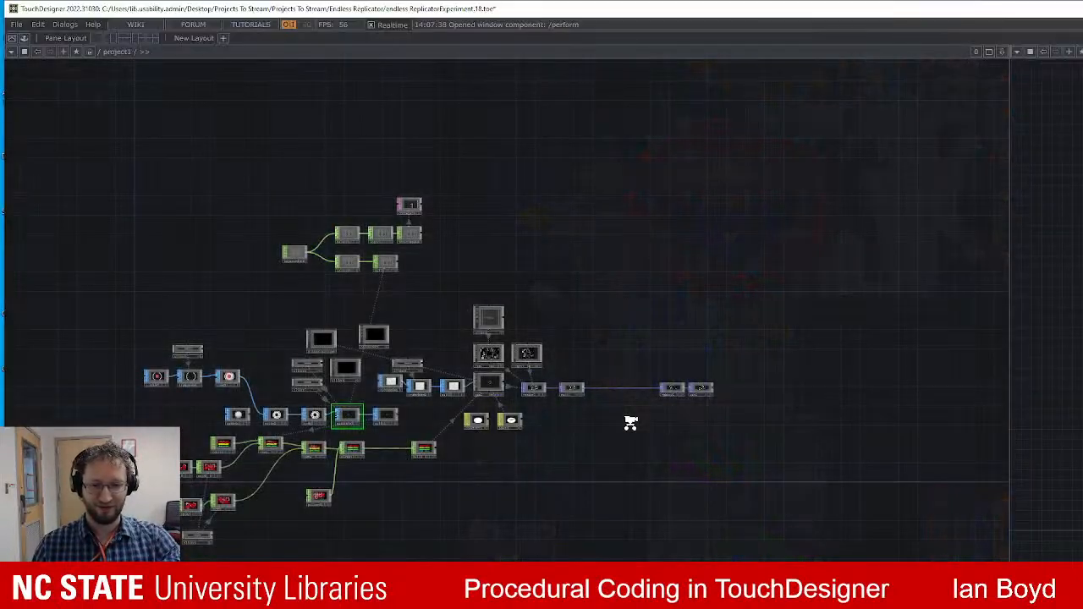
Display the out1 operator inside project1 as the network background and return to the root level.
{"action": "scroll", "coordinate": [694, 394], "scroll_direction": "up", "scroll_amount": 10}
{"action": "left_click_drag", "start_coordinate": [733, 467], "coordinate": [697, 489]}
{"action": "left_click", "coordinate": [777, 414]}
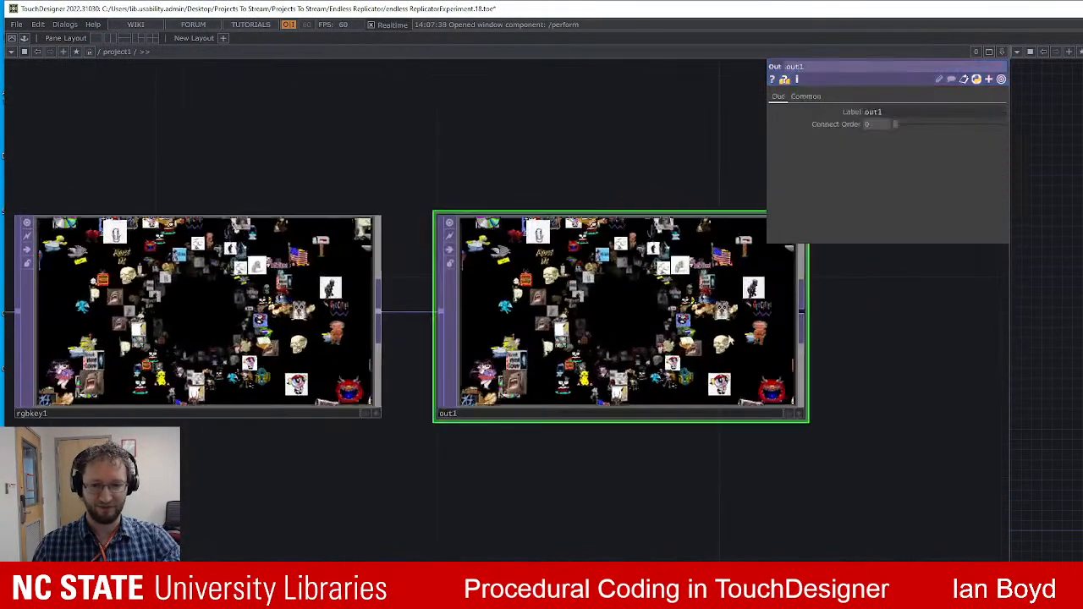
{"action": "left_click", "coordinate": [784, 415]}
{"action": "scroll", "coordinate": [505, 512], "scroll_direction": "down", "scroll_amount": 5}
{"action": "scroll", "coordinate": [505, 512], "scroll_direction": "down", "scroll_amount": 8}
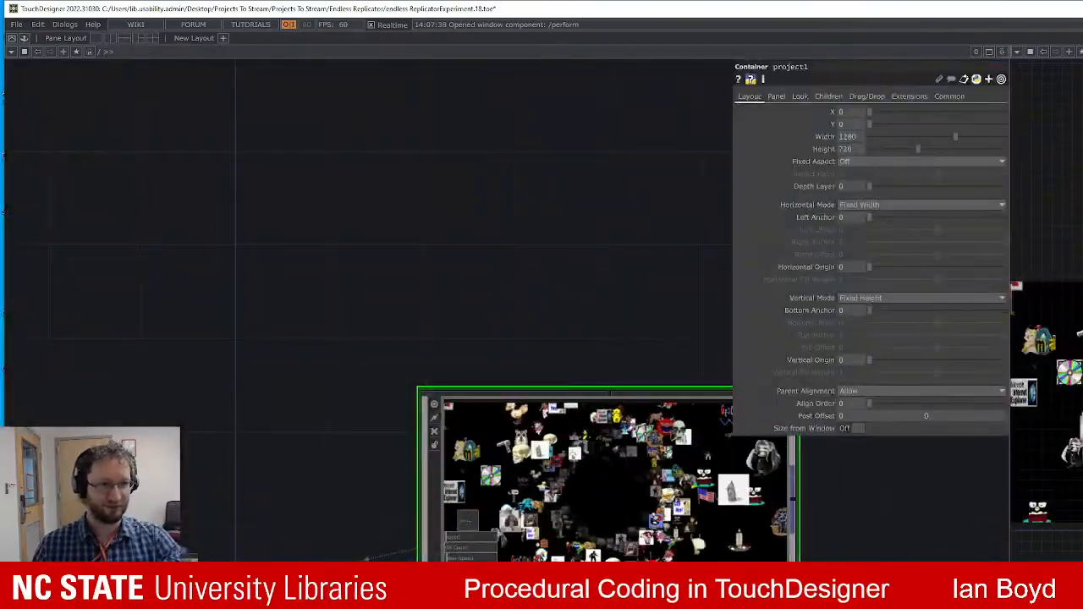
Switch the workspace to a single full-width pane and bring project1 at the root level into close view.
{"action": "left_click", "coordinate": [97, 38]}
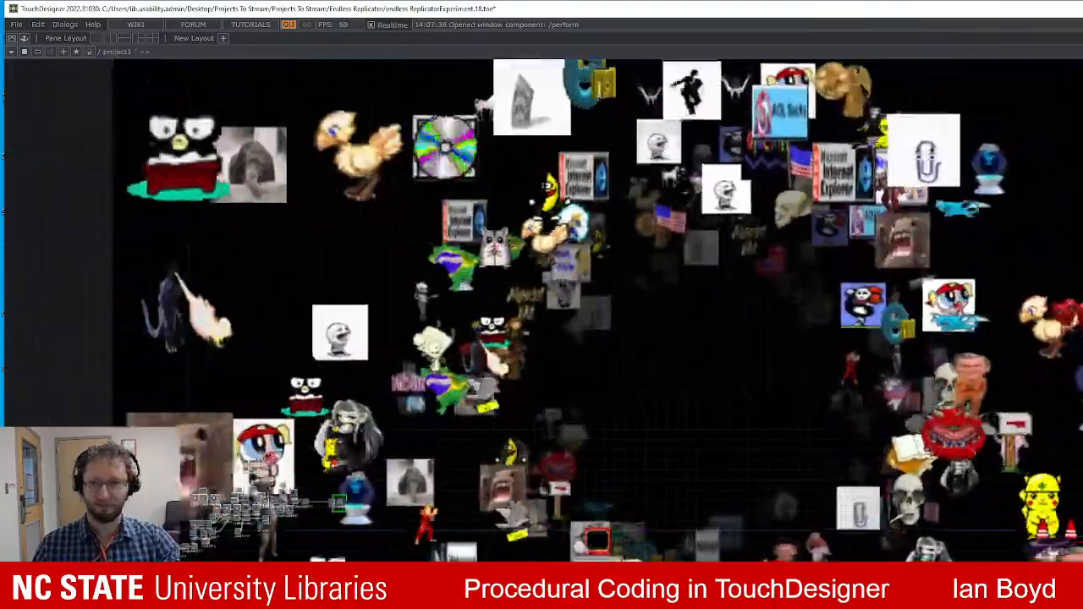
{"action": "left_click_drag", "start_coordinate": [406, 440], "coordinate": [297, 424]}
{"action": "scroll", "coordinate": [858, 476], "scroll_direction": "down", "scroll_amount": 10}
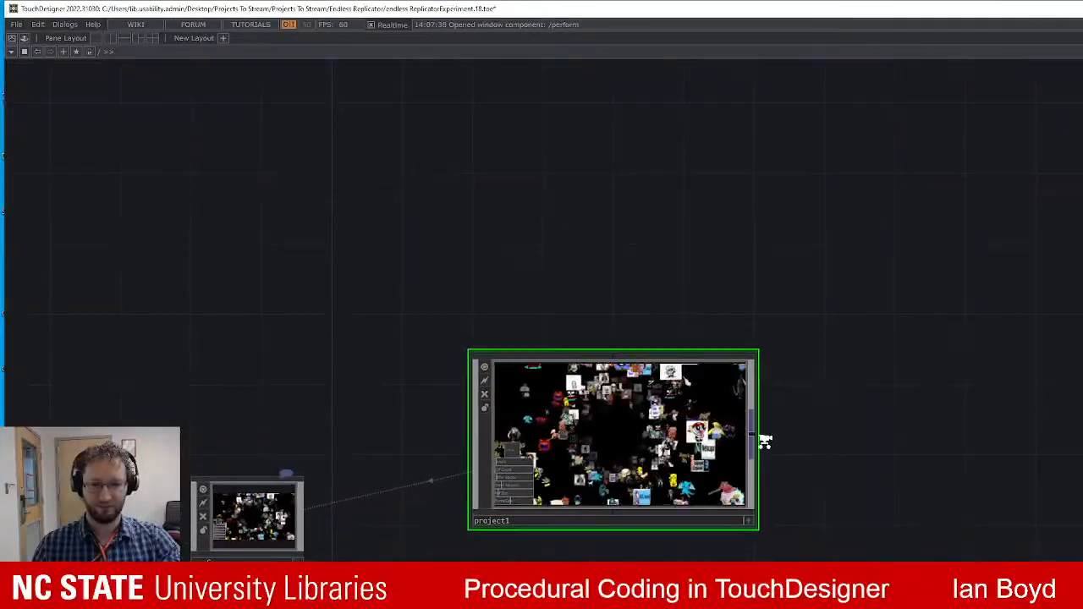
{"action": "scroll", "coordinate": [821, 447], "scroll_direction": "up", "scroll_amount": 5}
{"action": "scroll", "coordinate": [844, 491], "scroll_direction": "up", "scroll_amount": 3}
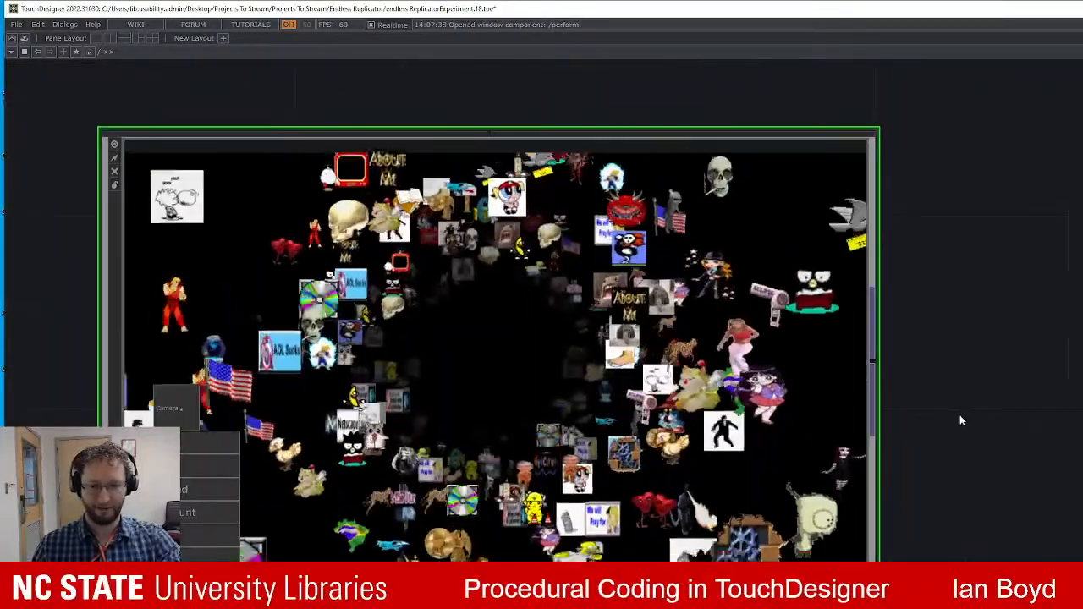
{"action": "scroll", "coordinate": [957, 428], "scroll_direction": "down", "scroll_amount": 3}
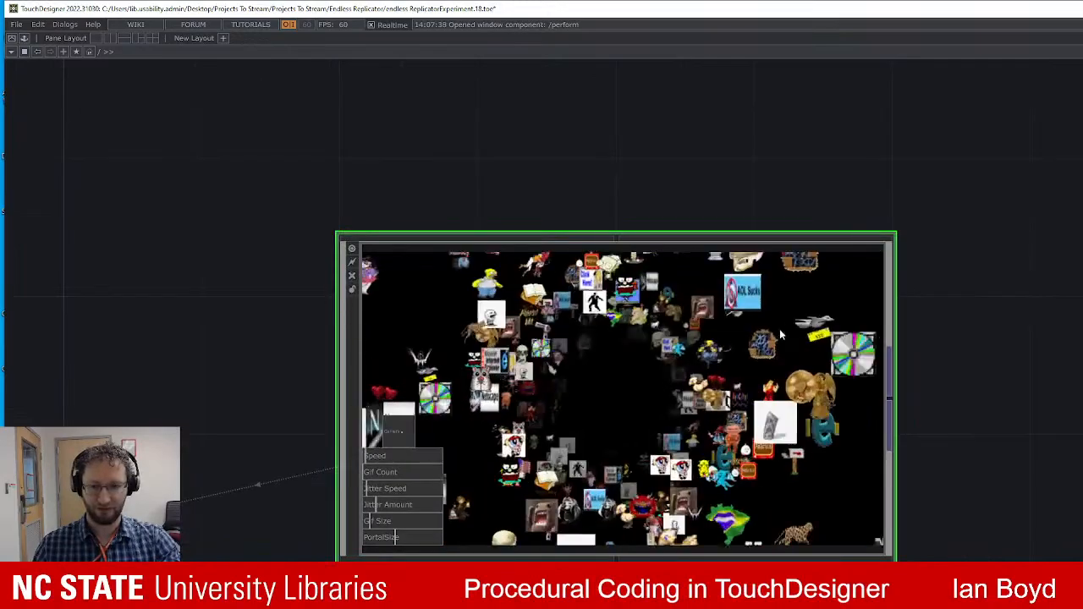
{"action": "right_click", "coordinate": [646, 216]}
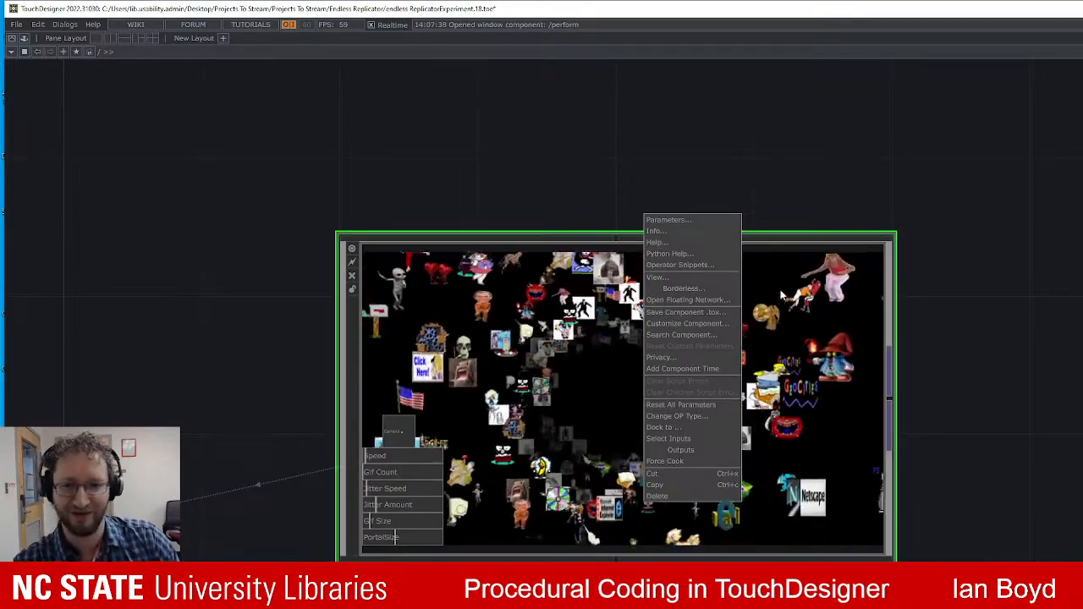
{"action": "left_click", "coordinate": [773, 339]}
{"action": "right_click", "coordinate": [761, 236]}
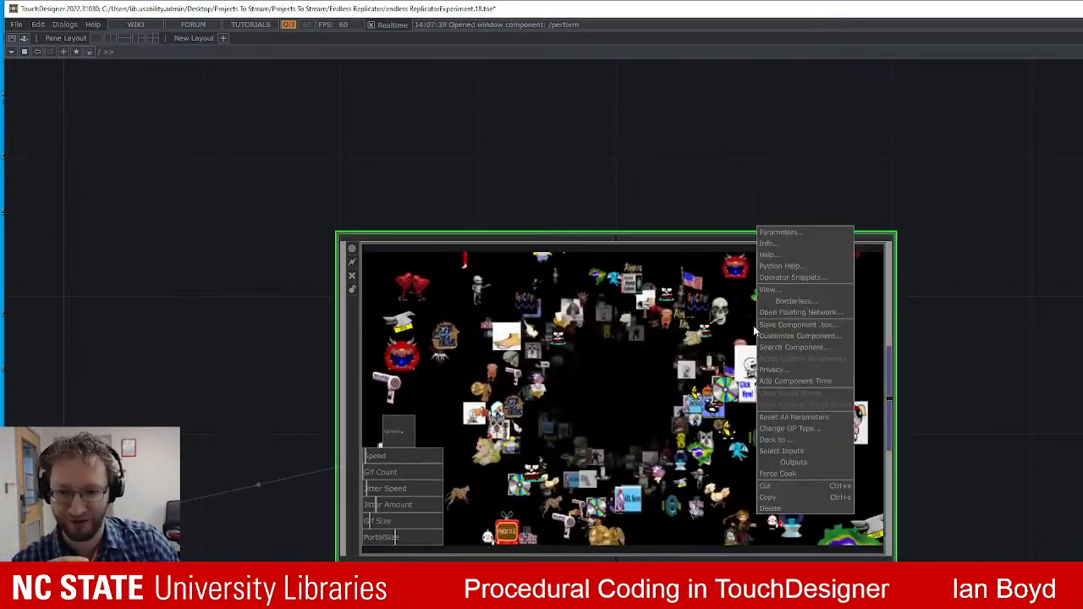
{"action": "left_click", "coordinate": [965, 339]}
Enlarge project1's live preview at the root level until it fills most of the pane, and watch the GIF tunnel.
{"action": "scroll", "coordinate": [969, 381], "scroll_direction": "up", "scroll_amount": 3}
{"action": "left_click_drag", "start_coordinate": [971, 378], "coordinate": [1081, 376]}
{"action": "scroll", "coordinate": [930, 381], "scroll_direction": "up", "scroll_amount": 3}
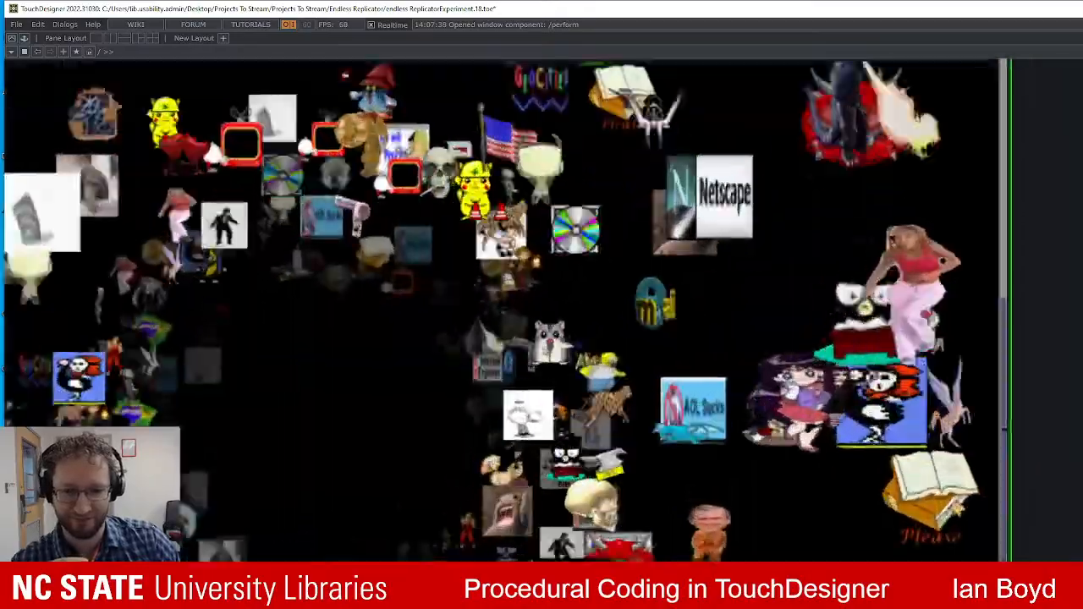
{"action": "scroll", "coordinate": [930, 380], "scroll_direction": "down", "scroll_amount": 3}
{"action": "left_click_drag", "start_coordinate": [952, 373], "coordinate": [966, 372]}
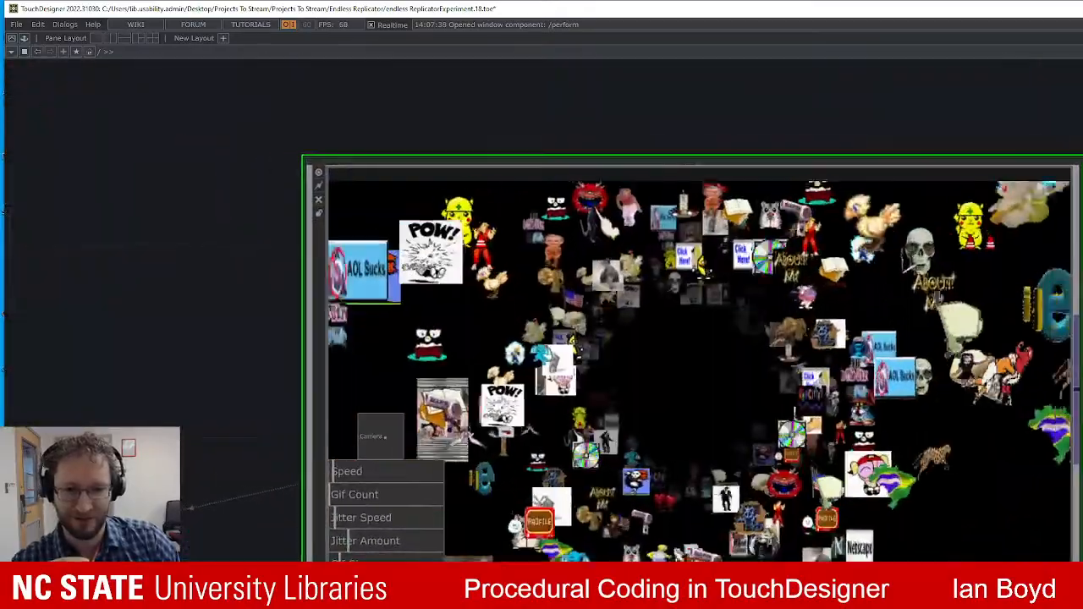
{"action": "scroll", "coordinate": [935, 360], "scroll_direction": "up", "scroll_amount": 3}
{"action": "left_click_drag", "start_coordinate": [824, 401], "coordinate": [905, 391]}
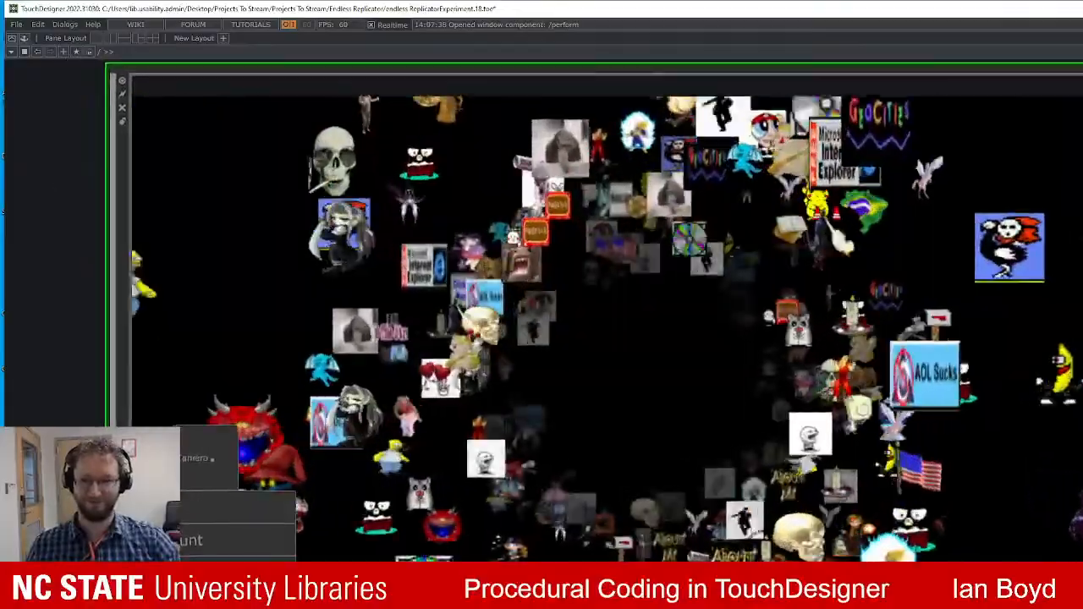
{"action": "scroll", "coordinate": [855, 378], "scroll_direction": "up", "scroll_amount": 1}
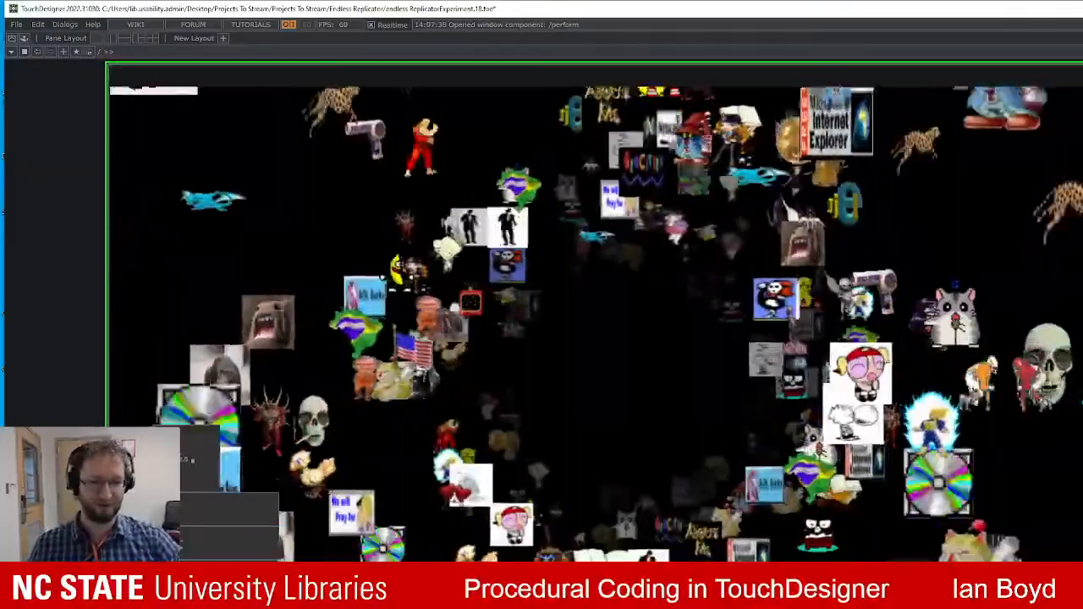
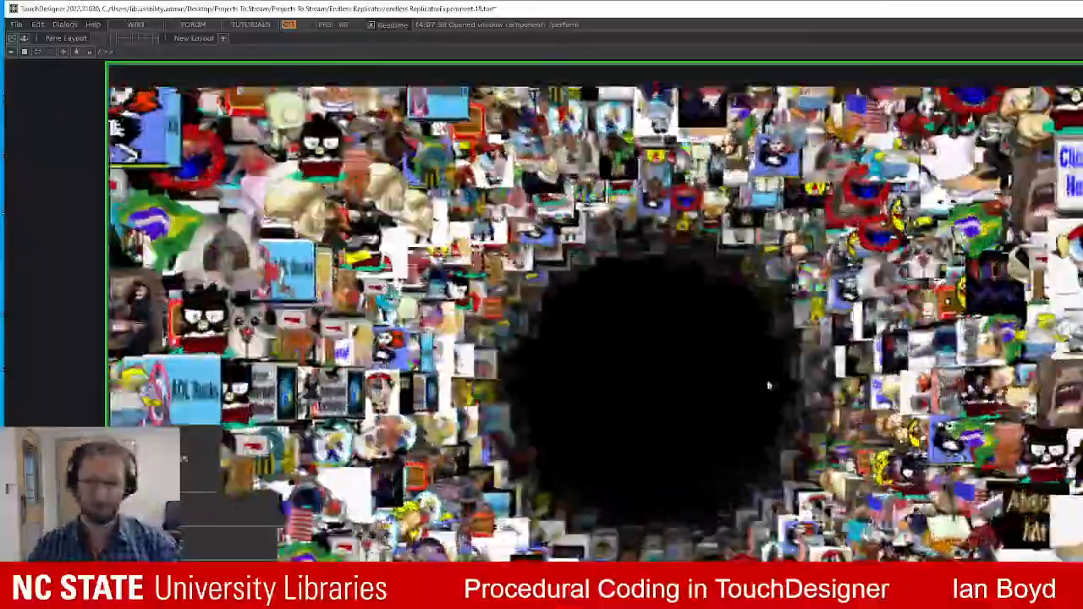
Enter the project1 network and turn off the output's background display.
{"action": "scroll", "coordinate": [668, 402], "scroll_direction": "down", "scroll_amount": 3}
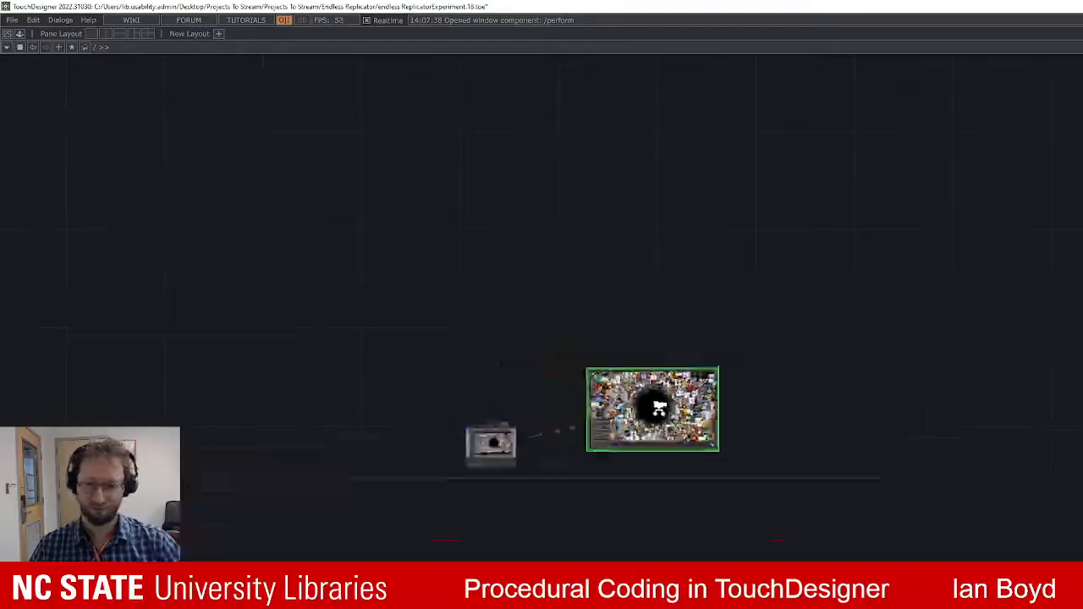
{"action": "scroll", "coordinate": [681, 427], "scroll_direction": "up", "scroll_amount": 5}
{"action": "scroll", "coordinate": [680, 426], "scroll_direction": "up", "scroll_amount": 10}
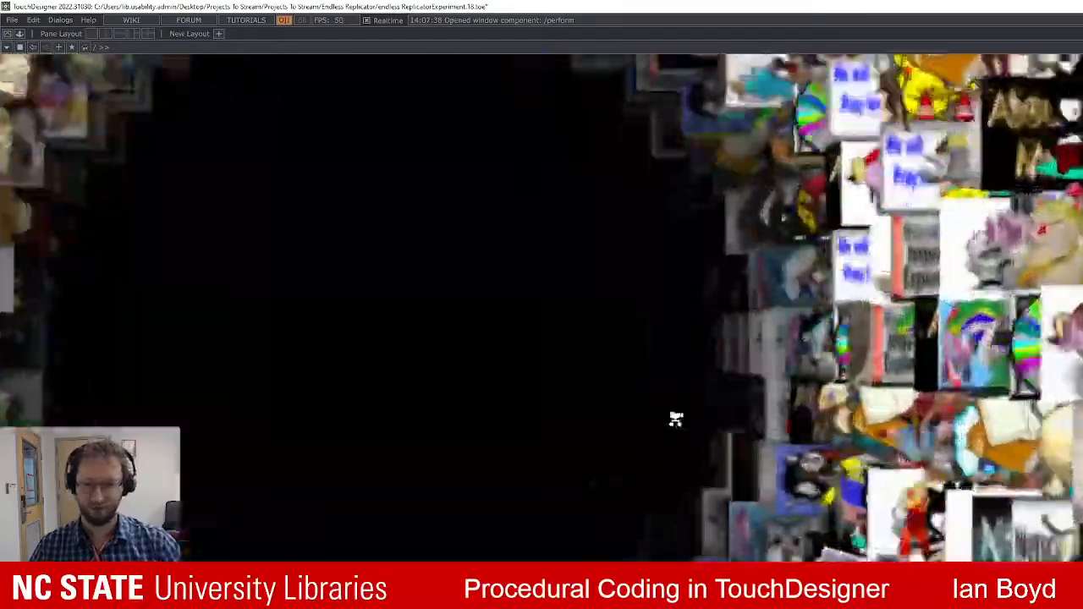
{"action": "scroll", "coordinate": [745, 446], "scroll_direction": "up", "scroll_amount": 8}
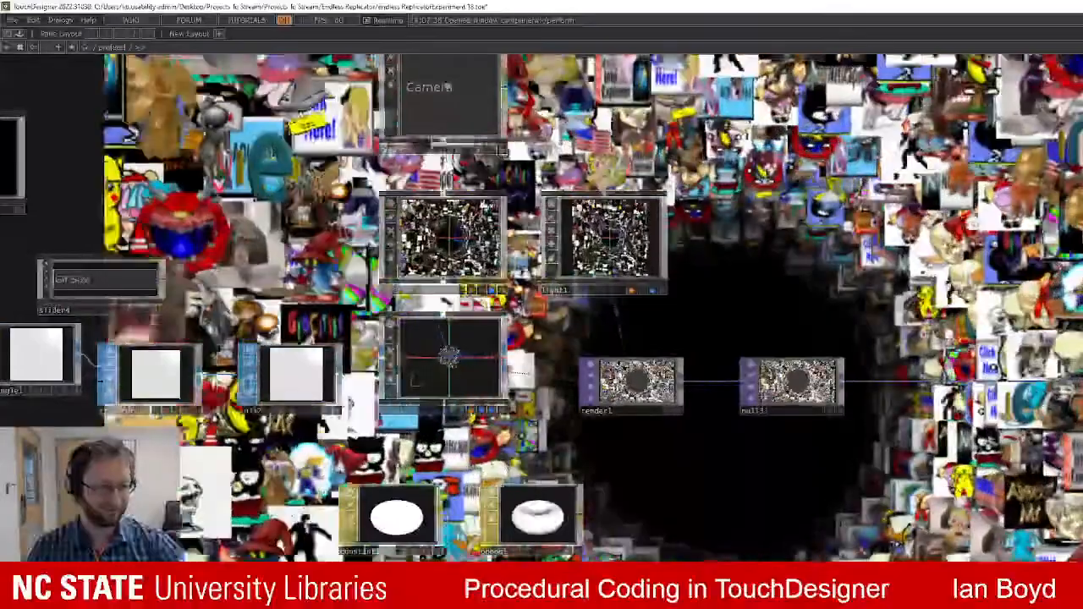
{"action": "left_click", "coordinate": [838, 411]}
{"action": "left_click_drag", "start_coordinate": [791, 486], "coordinate": [1000, 408]}
Survey the project1 network, make particle1's viewer active and orbit its particles in 3D alongside the noisy circles feeding it.
{"action": "scroll", "coordinate": [868, 406], "scroll_direction": "down", "scroll_amount": 5}
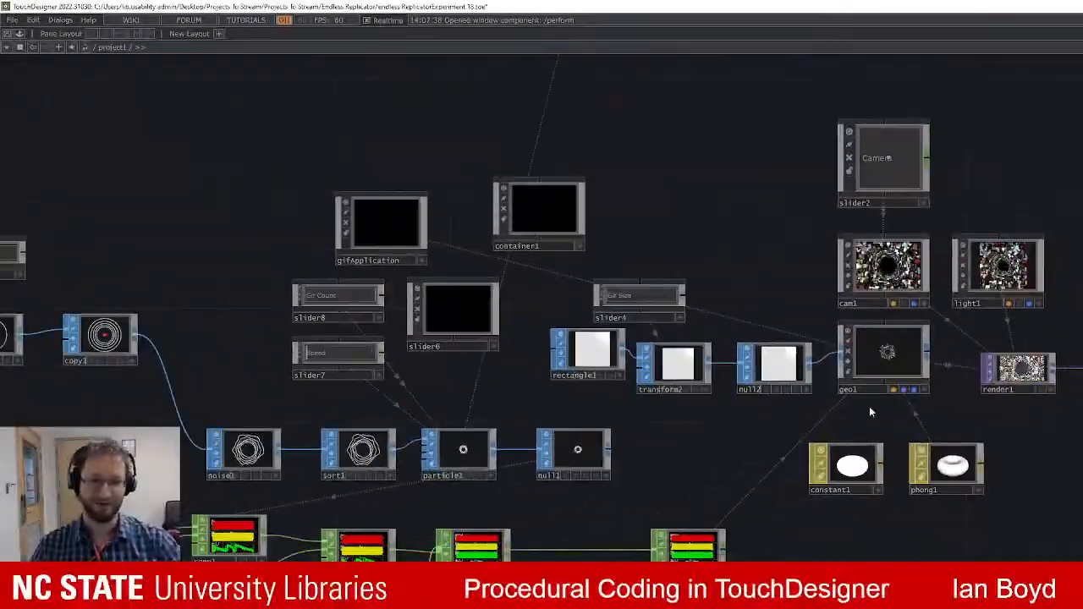
{"action": "left_click_drag", "start_coordinate": [708, 462], "coordinate": [925, 411]}
{"action": "scroll", "coordinate": [941, 403], "scroll_direction": "up", "scroll_amount": 2}
{"action": "scroll", "coordinate": [896, 431], "scroll_direction": "down", "scroll_amount": 5}
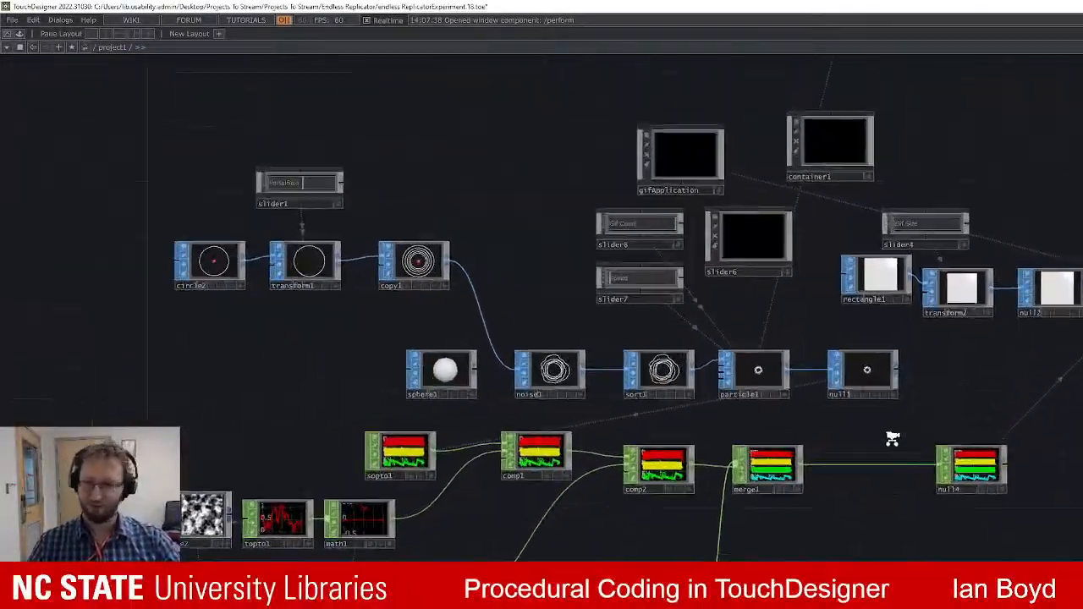
{"action": "scroll", "coordinate": [879, 474], "scroll_direction": "up", "scroll_amount": 3}
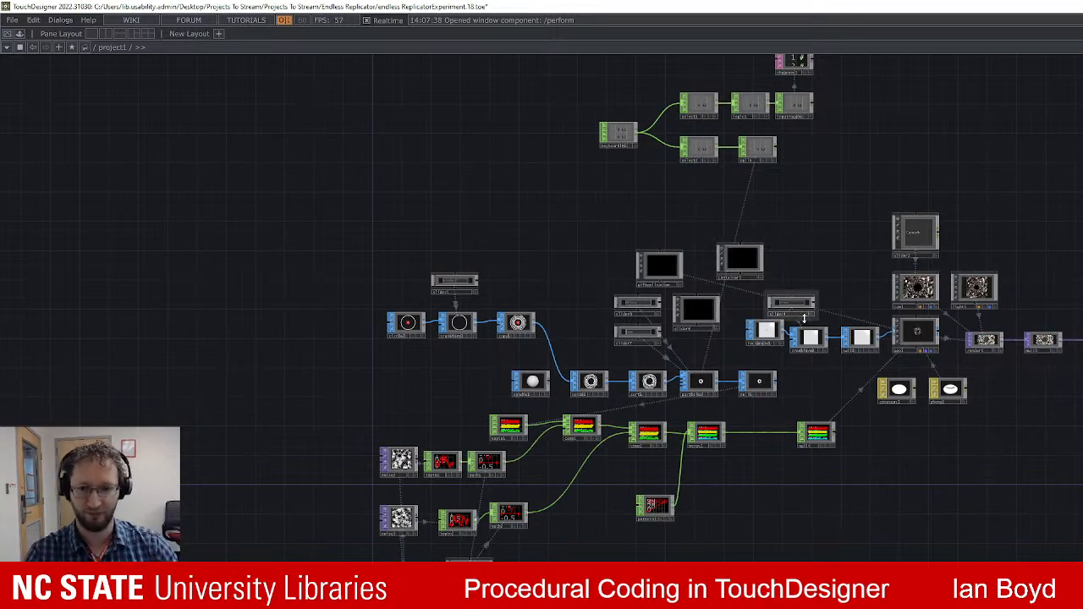
{"action": "scroll", "coordinate": [757, 409], "scroll_direction": "up", "scroll_amount": 10}
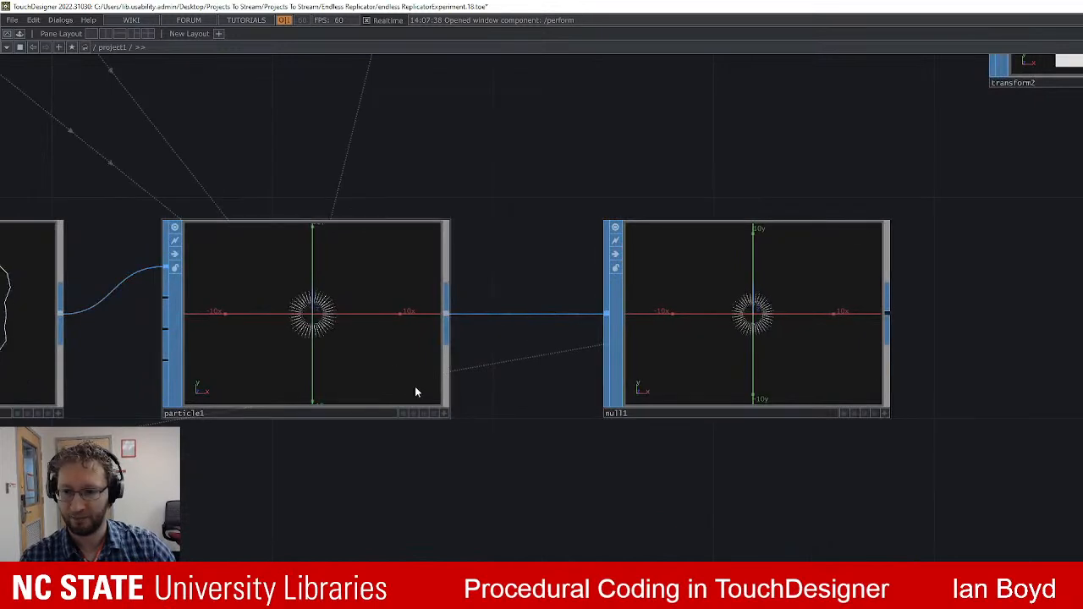
{"action": "left_click", "coordinate": [444, 414]}
{"action": "left_click_drag", "start_coordinate": [372, 340], "coordinate": [363, 286]}
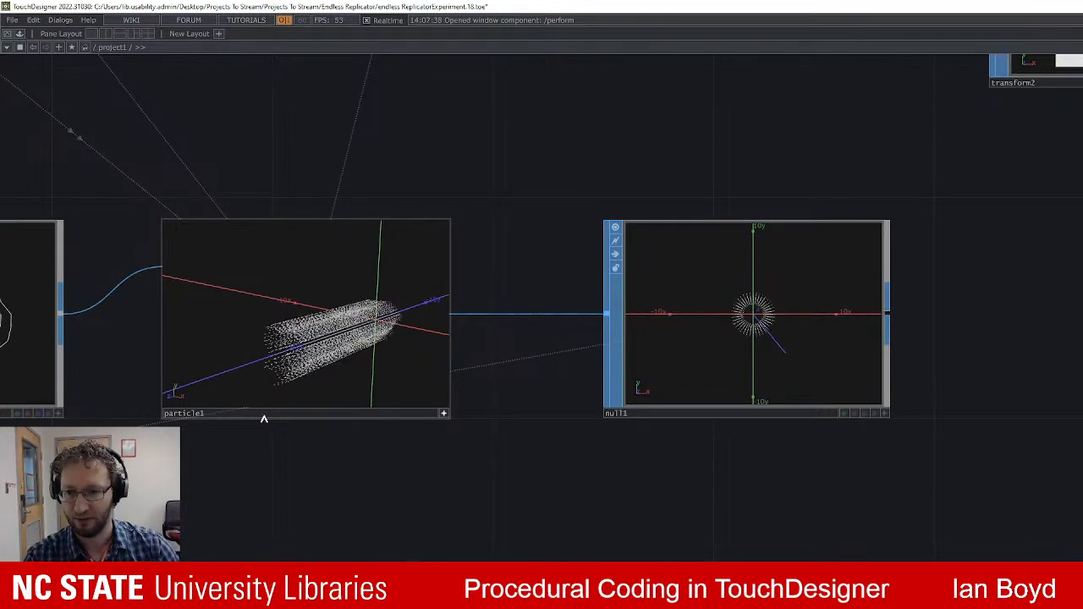
{"action": "left_click_drag", "start_coordinate": [336, 474], "coordinate": [690, 495]}
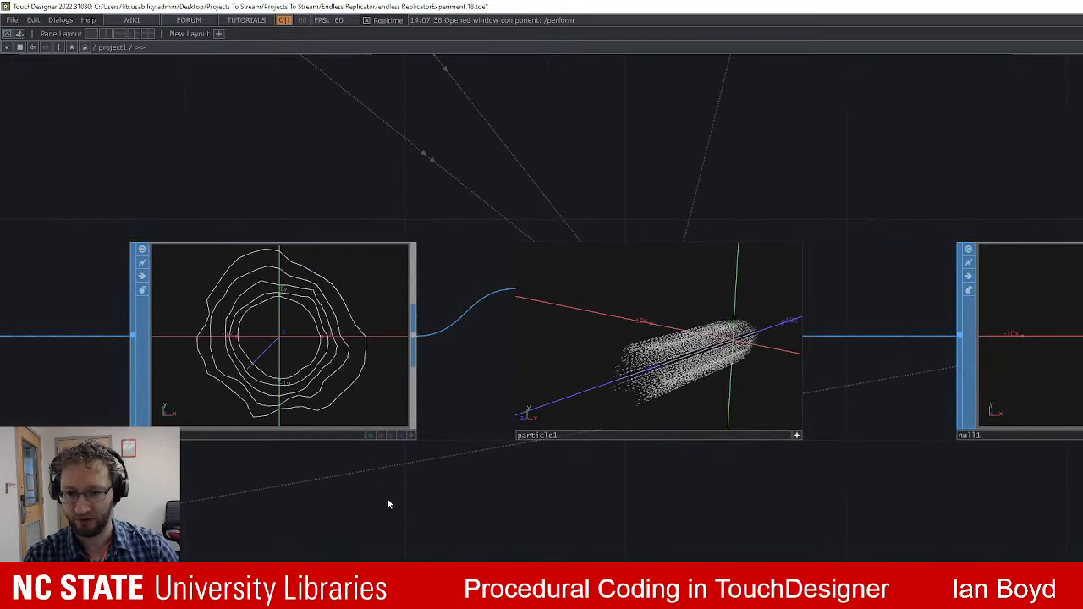
{"action": "left_click_drag", "start_coordinate": [387, 501], "coordinate": [408, 505]}
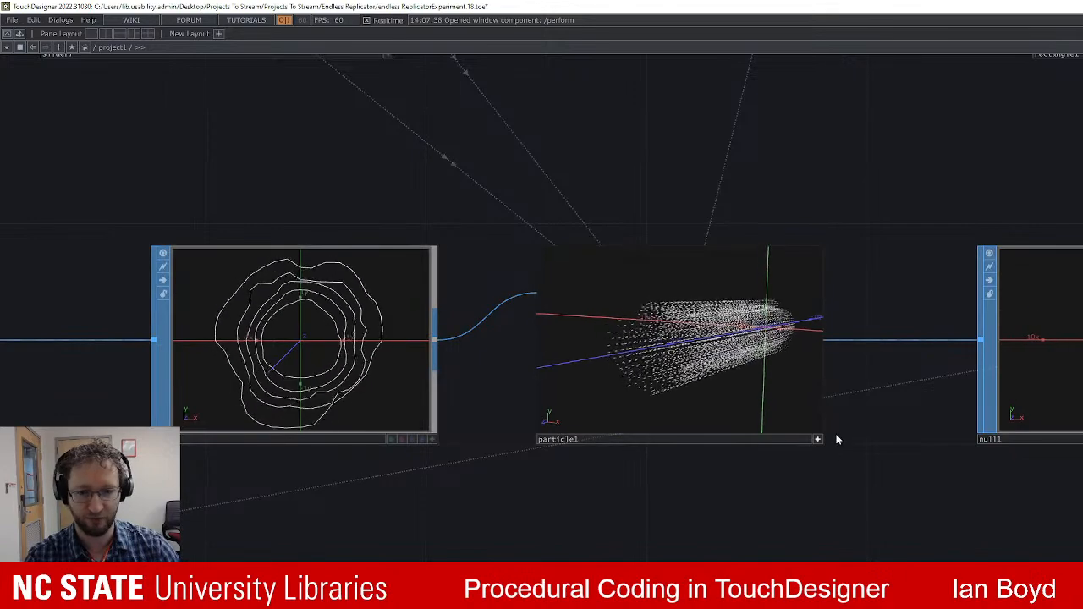
Move along the project1 network past the geometry operators and bring cam1 into close view, selecting it.
{"action": "scroll", "coordinate": [818, 439], "scroll_direction": "down", "scroll_amount": 6}
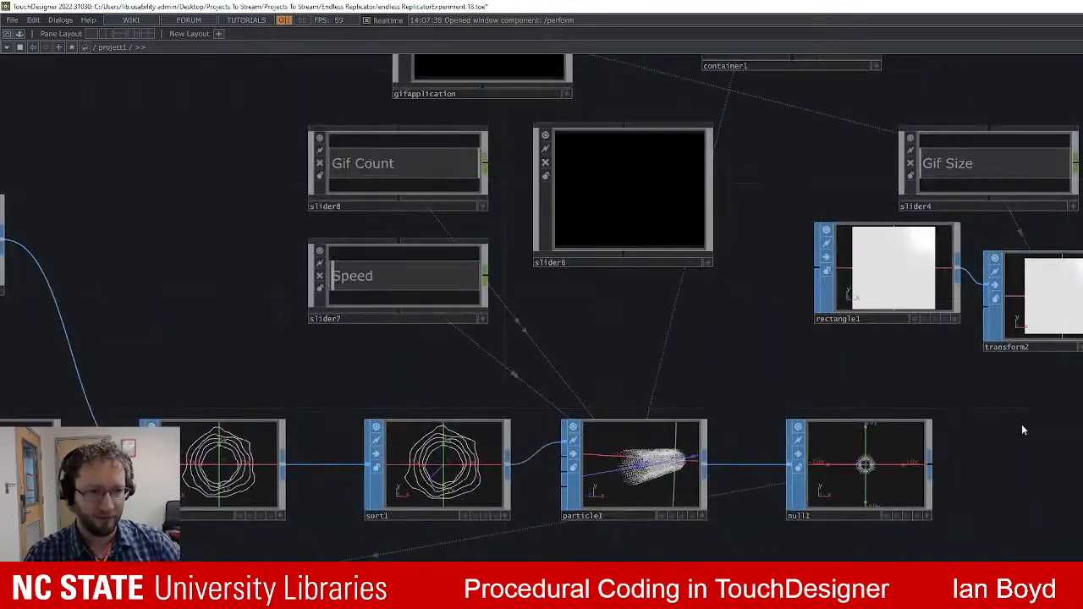
{"action": "left_click_drag", "start_coordinate": [1021, 431], "coordinate": [729, 607]}
{"action": "scroll", "coordinate": [833, 467], "scroll_direction": "down", "scroll_amount": 3}
{"action": "left_click_drag", "start_coordinate": [894, 381], "coordinate": [681, 369]}
{"action": "scroll", "coordinate": [884, 449], "scroll_direction": "up", "scroll_amount": 6}
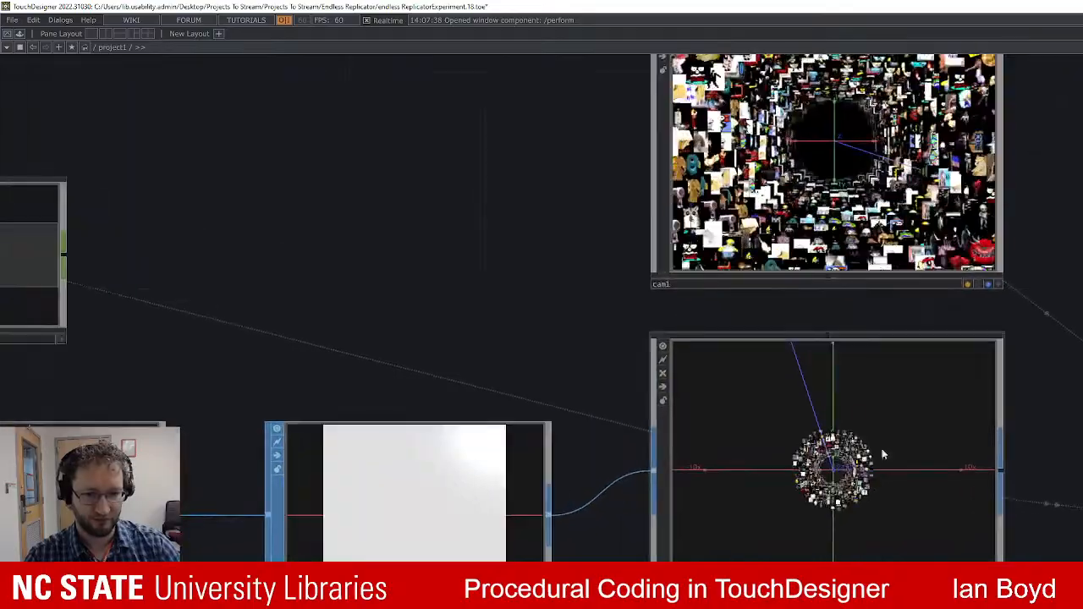
{"action": "left_click_drag", "start_coordinate": [477, 236], "coordinate": [466, 332]}
{"action": "left_click", "coordinate": [702, 254]}
{"action": "left_click_drag", "start_coordinate": [553, 210], "coordinate": [517, 367]}
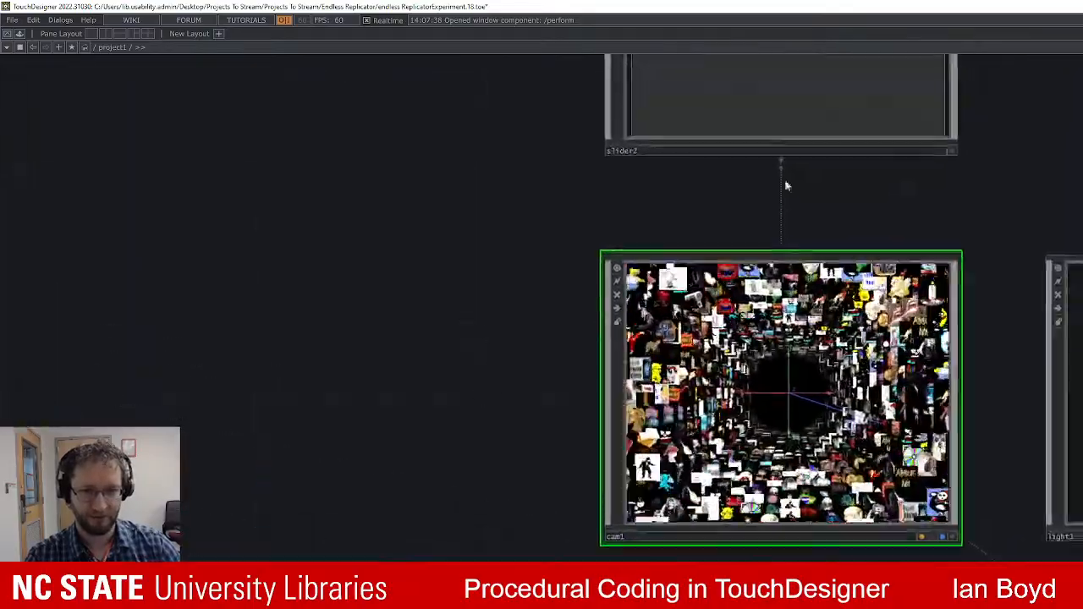
Make the viewer of the Camera slider above cam1 active and shift its handle slightly to demonstrate the camera control.
{"action": "scroll", "coordinate": [517, 316], "scroll_direction": "down", "scroll_amount": 2}
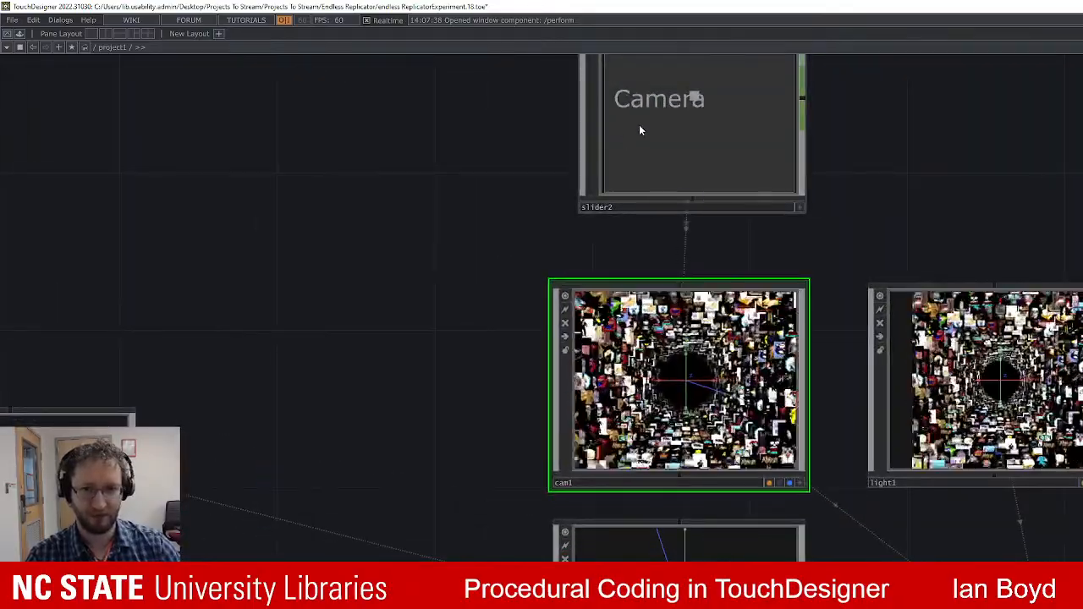
{"action": "left_click", "coordinate": [630, 133]}
{"action": "left_click_drag", "start_coordinate": [1071, 218], "coordinate": [1063, 288]}
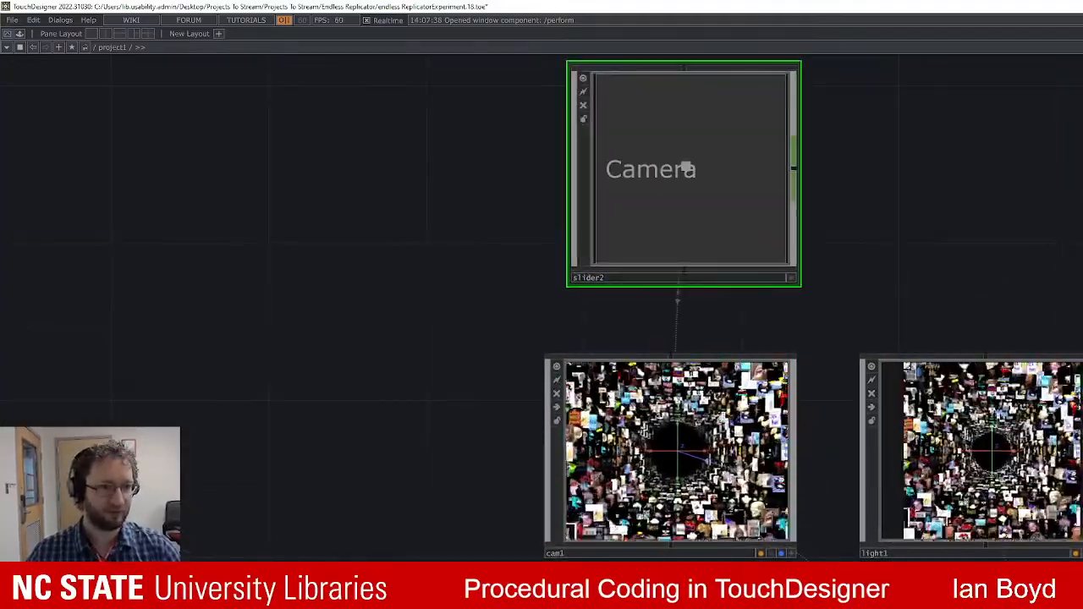
{"action": "left_click_drag", "start_coordinate": [857, 172], "coordinate": [873, 278]}
{"action": "scroll", "coordinate": [825, 301], "scroll_direction": "down", "scroll_amount": 2}
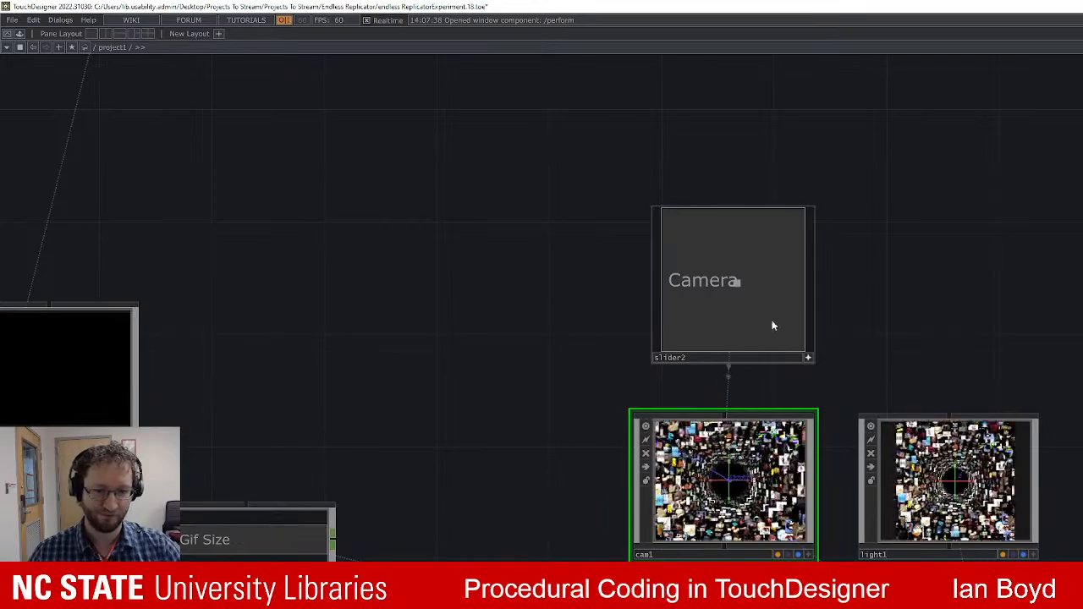
Examine cam1's view of the GIF tunnel up close, along with the Camera slider above it.
{"action": "left_click_drag", "start_coordinate": [879, 373], "coordinate": [932, 331]}
{"action": "scroll", "coordinate": [765, 440], "scroll_direction": "up", "scroll_amount": 3}
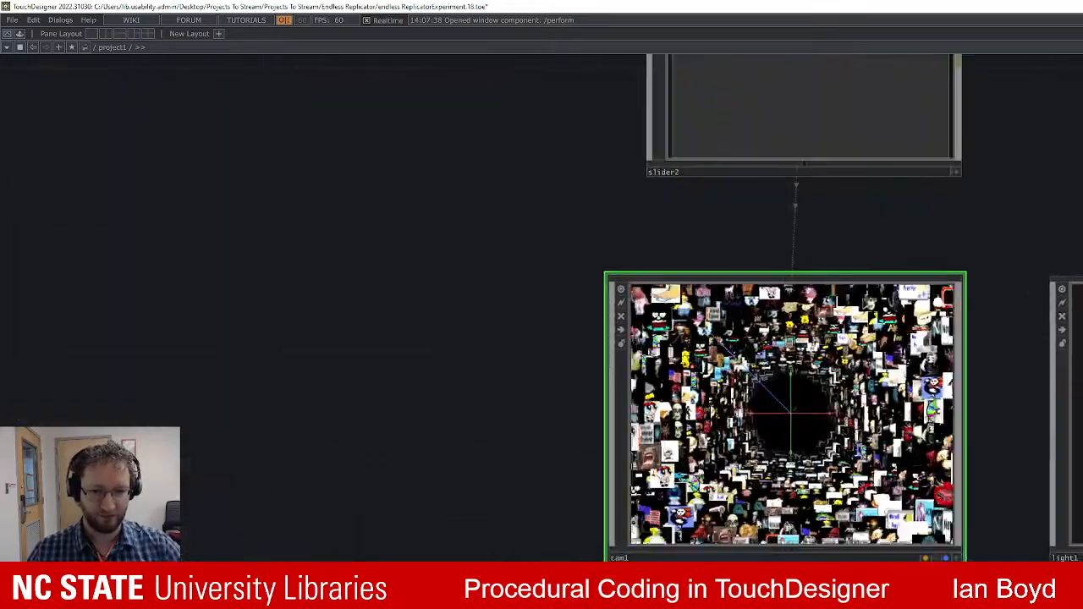
{"action": "scroll", "coordinate": [765, 410], "scroll_direction": "up", "scroll_amount": 3}
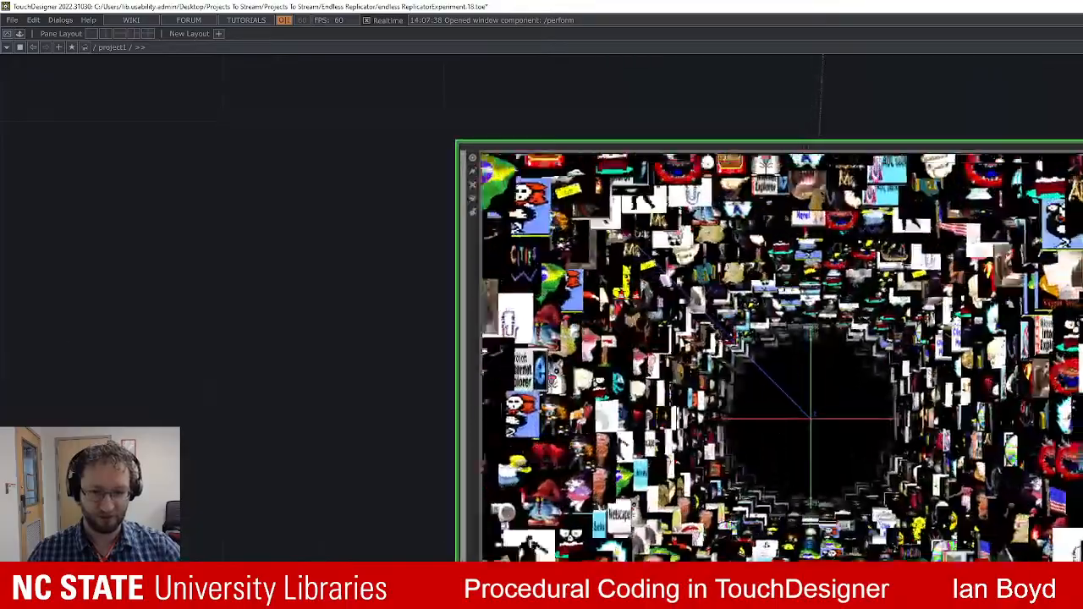
{"action": "scroll", "coordinate": [846, 356], "scroll_direction": "down", "scroll_amount": 3}
{"action": "scroll", "coordinate": [845, 356], "scroll_direction": "up", "scroll_amount": 4}
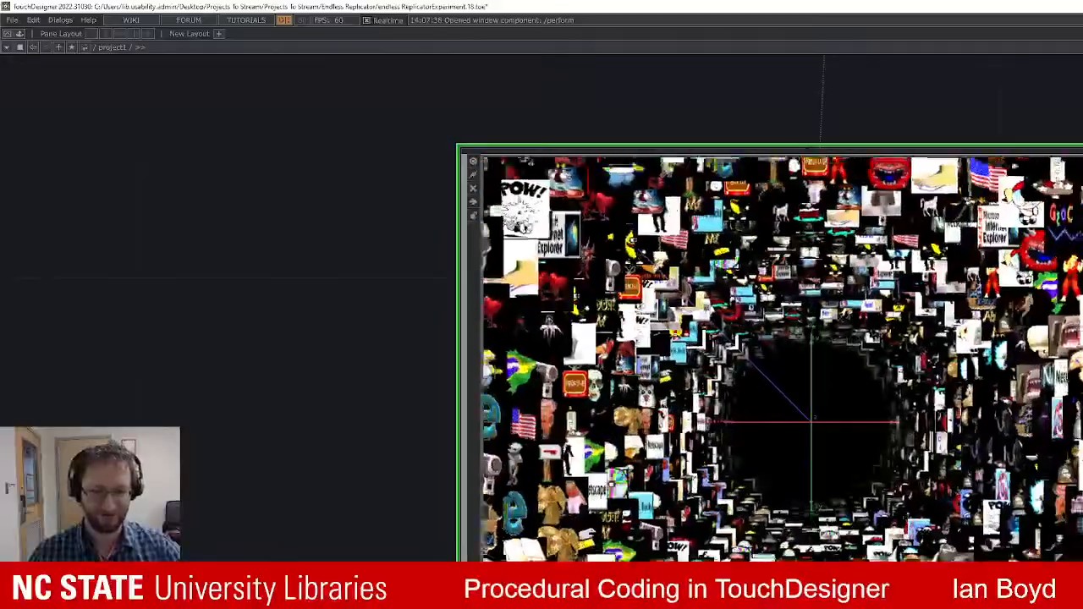
{"action": "scroll", "coordinate": [899, 505], "scroll_direction": "down", "scroll_amount": 5}
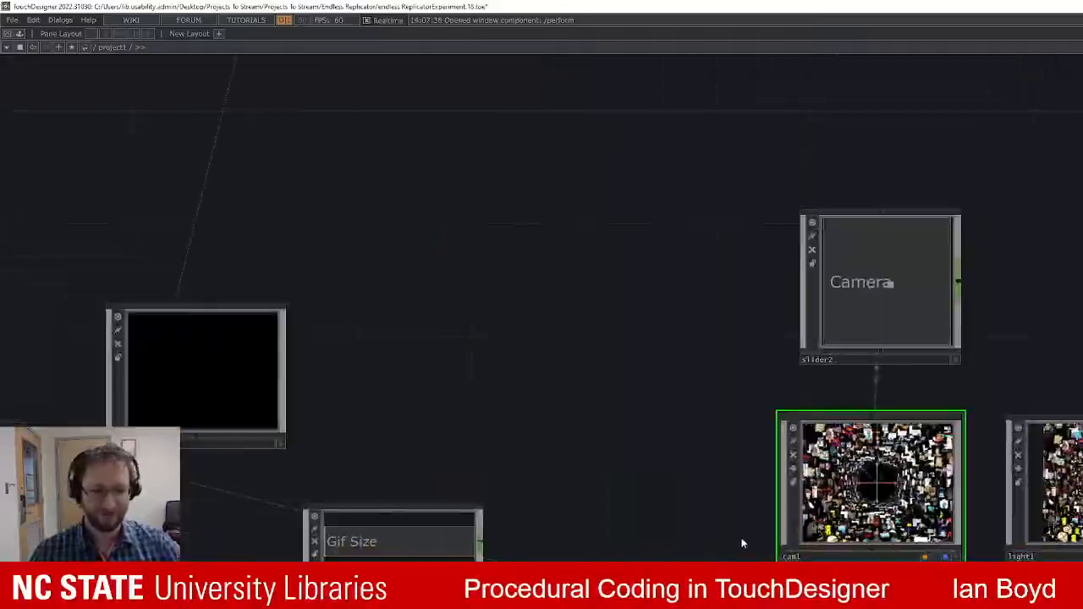
Inspect render1's image of the GIF tunnel, then trace the network back to gifApplication.
{"action": "left_click_drag", "start_coordinate": [741, 544], "coordinate": [440, 367]}
{"action": "scroll", "coordinate": [816, 516], "scroll_direction": "up", "scroll_amount": 5}
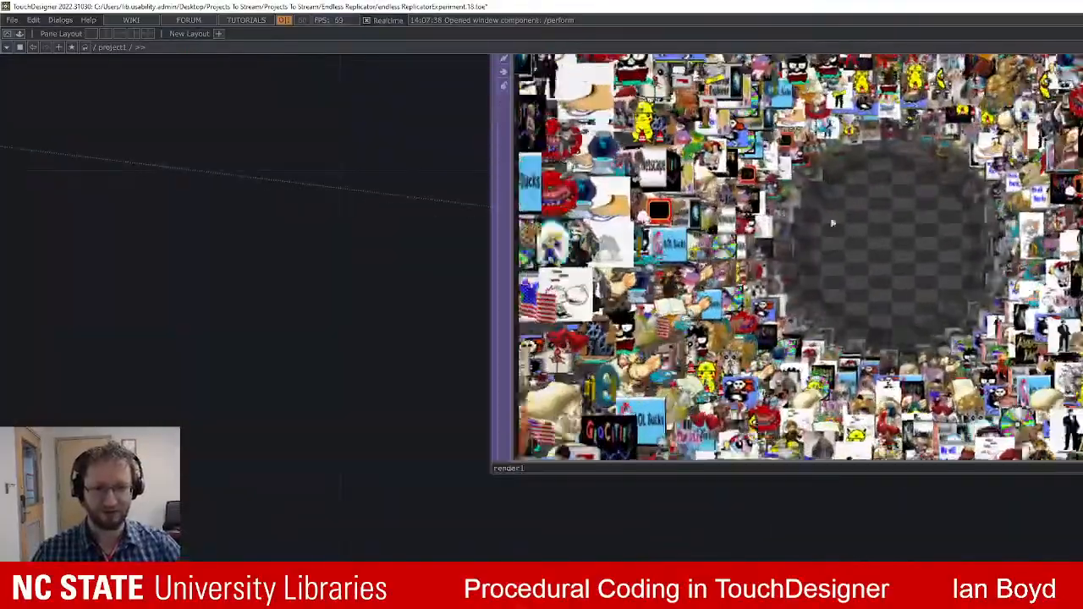
{"action": "scroll", "coordinate": [821, 229], "scroll_direction": "down", "scroll_amount": 3}
{"action": "left_click_drag", "start_coordinate": [904, 438], "coordinate": [1052, 461]}
{"action": "scroll", "coordinate": [1052, 461], "scroll_direction": "down", "scroll_amount": 5}
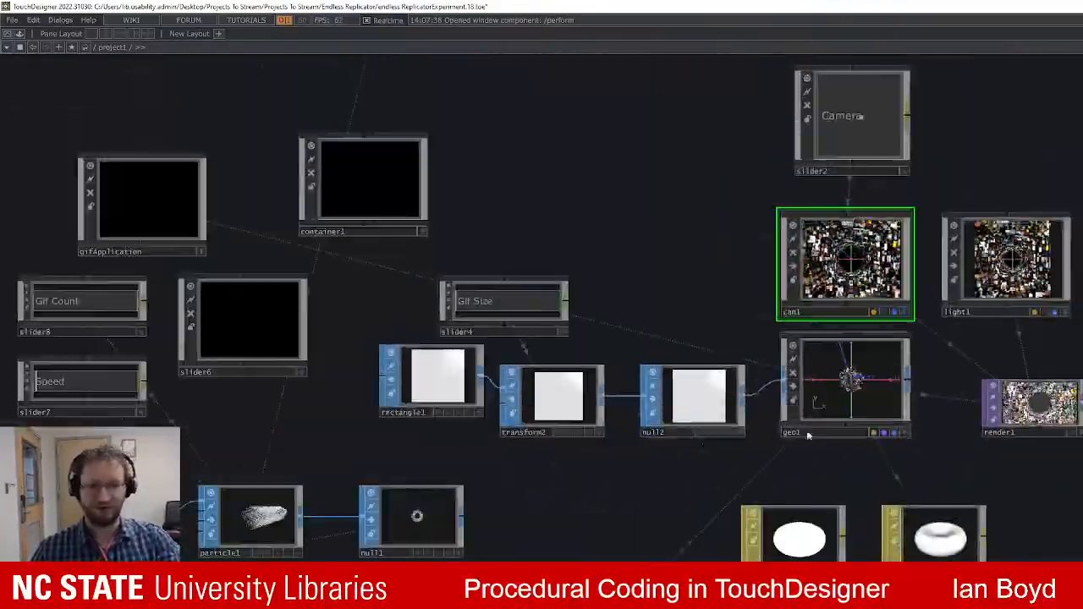
{"action": "left_click_drag", "start_coordinate": [961, 469], "coordinate": [1082, 449]}
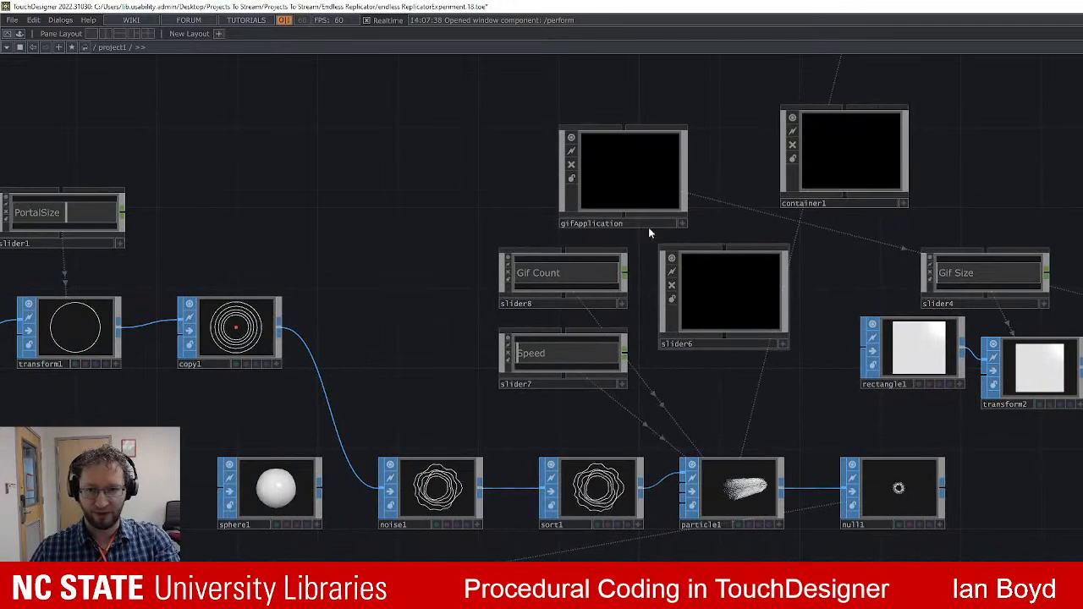
Enter gifApplication and bring replicator1, its callbacks and the folder1, select1 and null1 chain into view.
{"action": "scroll", "coordinate": [650, 194], "scroll_direction": "up", "scroll_amount": 10}
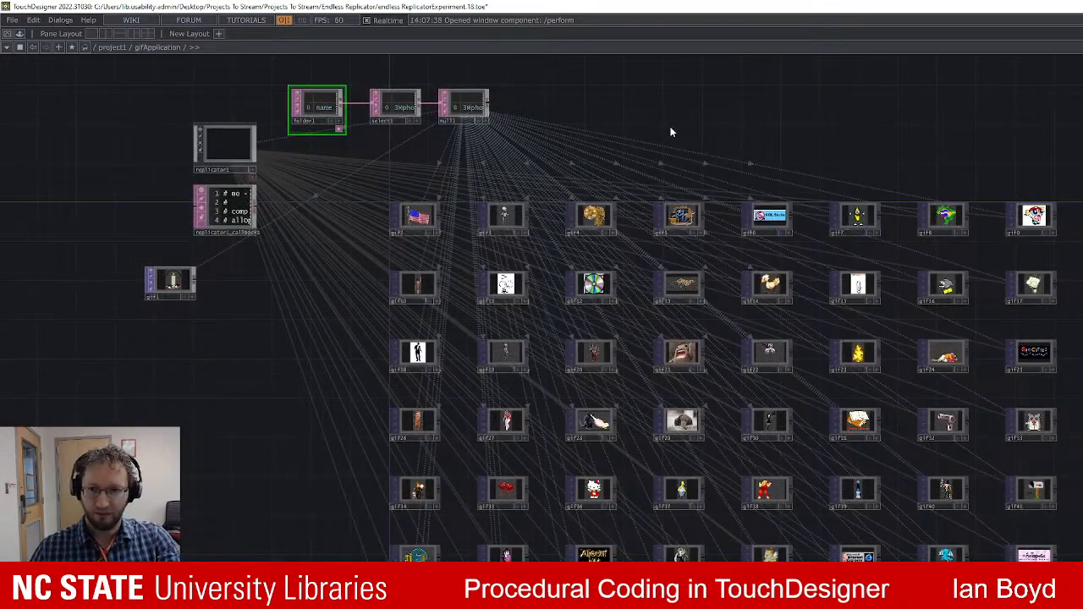
{"action": "left_click_drag", "start_coordinate": [755, 136], "coordinate": [1070, 233]}
{"action": "scroll", "coordinate": [423, 453], "scroll_direction": "up", "scroll_amount": 6}
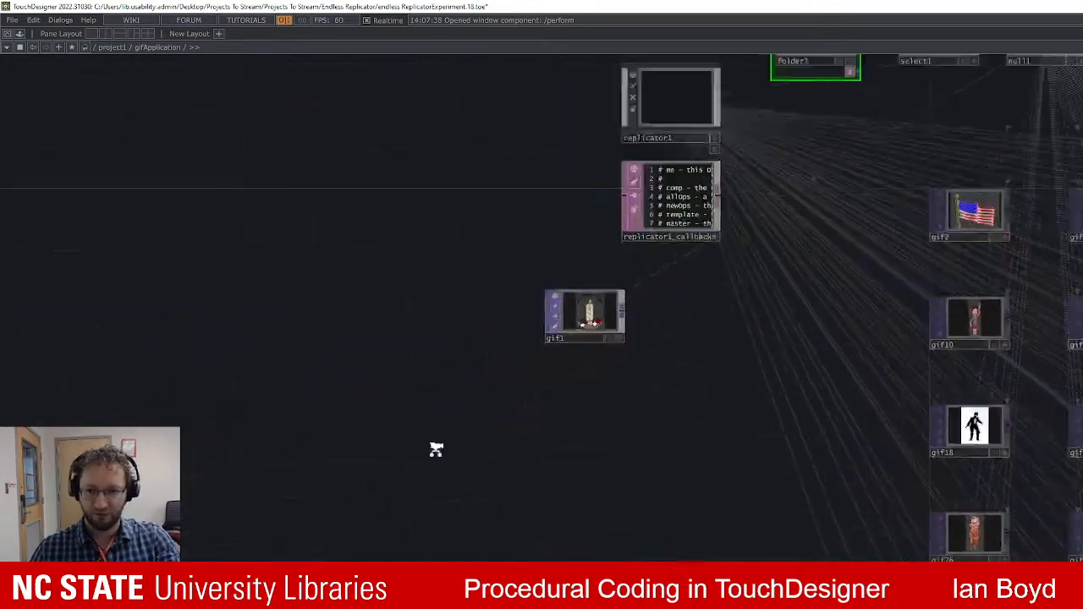
{"action": "left_click_drag", "start_coordinate": [527, 507], "coordinate": [496, 561]}
{"action": "left_click_drag", "start_coordinate": [639, 304], "coordinate": [482, 451]}
{"action": "scroll", "coordinate": [511, 502], "scroll_direction": "down", "scroll_amount": 3}
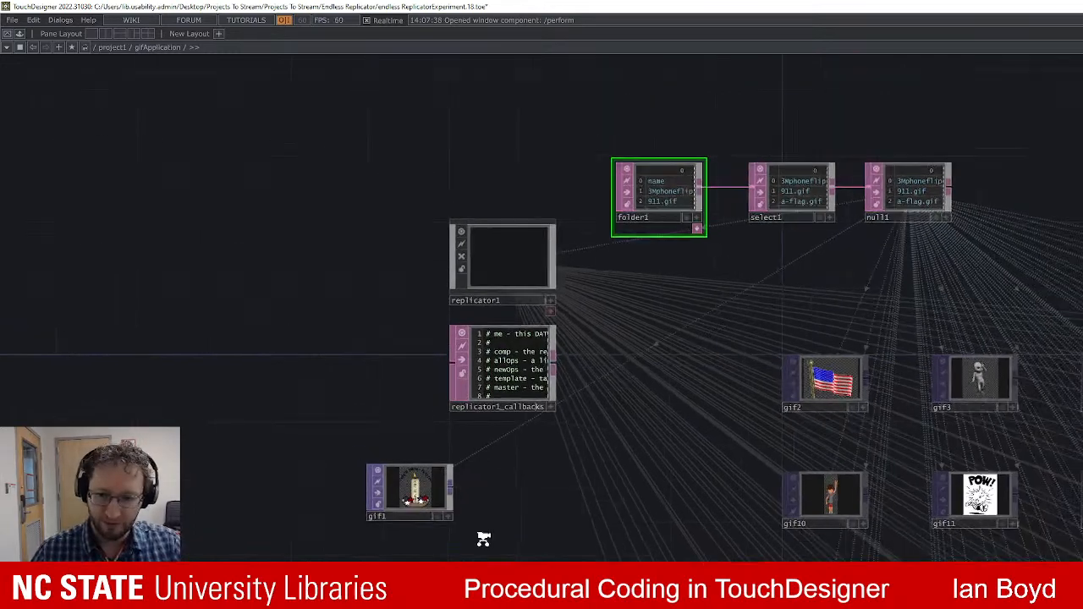
Look closely at the gif1 operator below replicator1_callbacks, then return to the file list chain.
{"action": "scroll", "coordinate": [450, 498], "scroll_direction": "up", "scroll_amount": 5}
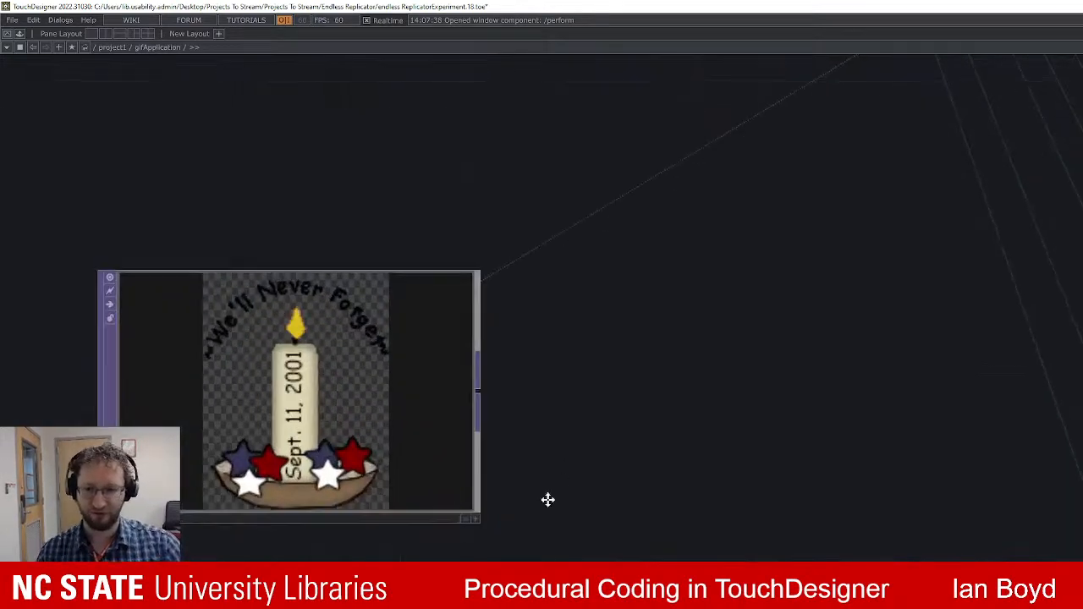
{"action": "scroll", "coordinate": [546, 500], "scroll_direction": "down", "scroll_amount": 3}
{"action": "left_click_drag", "start_coordinate": [734, 305], "coordinate": [582, 479]}
{"action": "scroll", "coordinate": [588, 480], "scroll_direction": "down", "scroll_amount": 3}
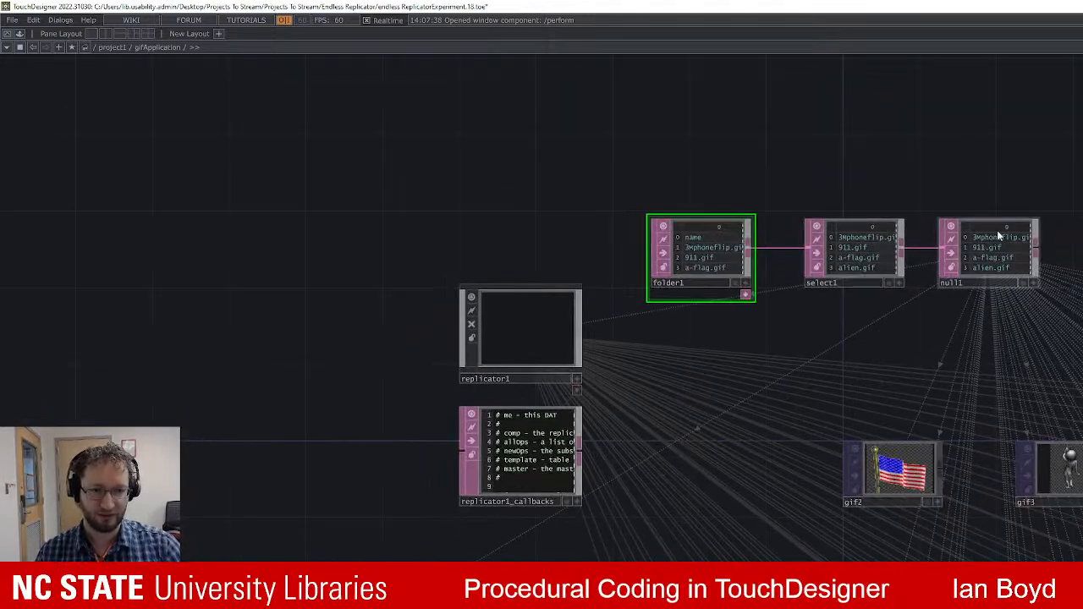
Enlarge the null1 table, make its viewer active and read through its list of GIF names and paths.
{"action": "scroll", "coordinate": [1009, 269], "scroll_direction": "up", "scroll_amount": 6}
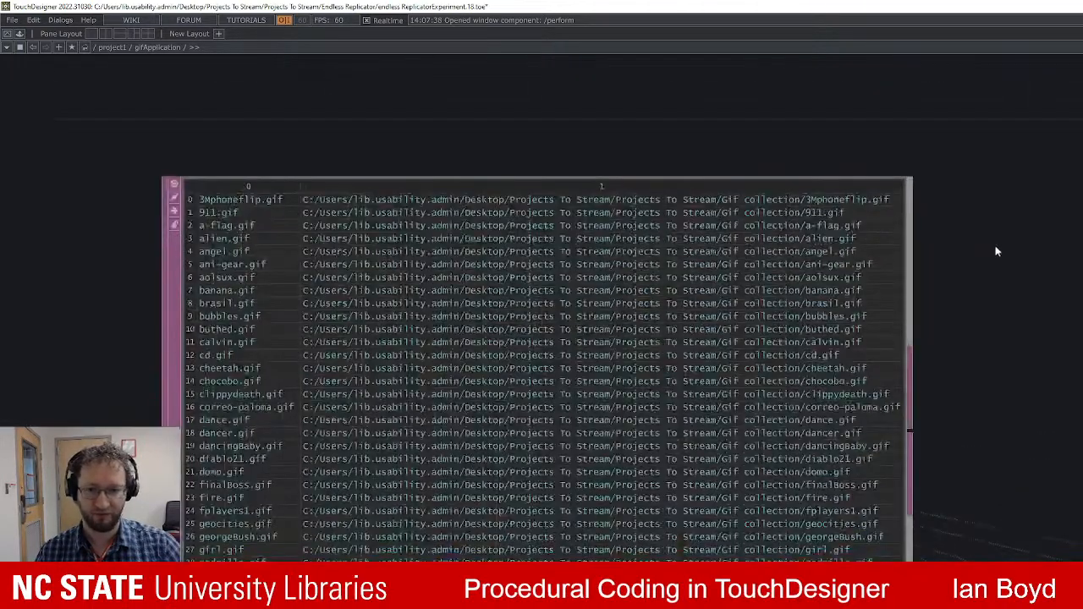
{"action": "scroll", "coordinate": [794, 403], "scroll_direction": "up", "scroll_amount": 2}
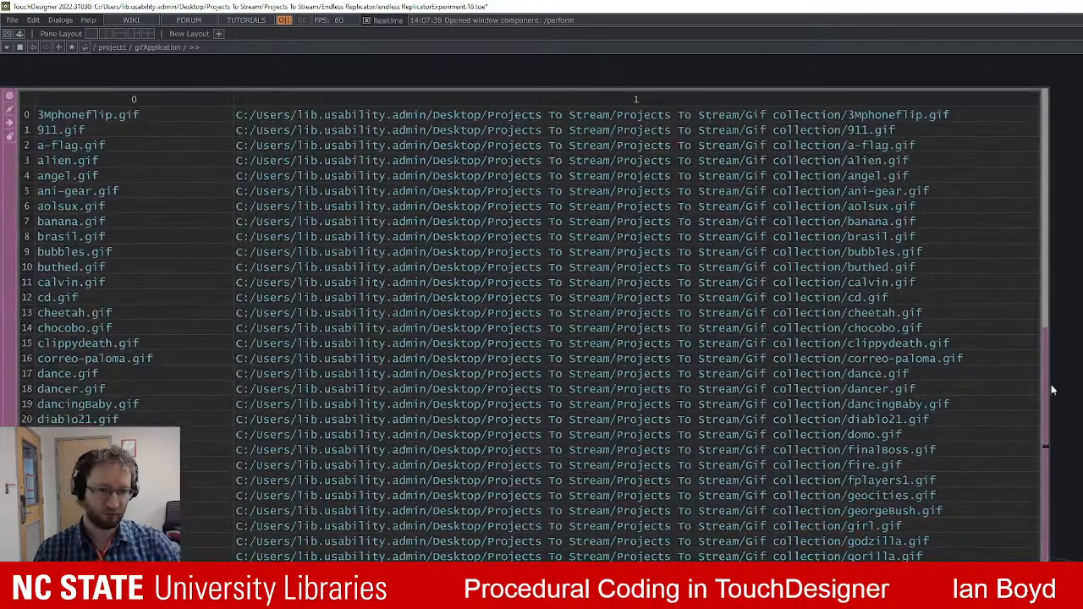
{"action": "scroll", "coordinate": [1053, 390], "scroll_direction": "down", "scroll_amount": 3}
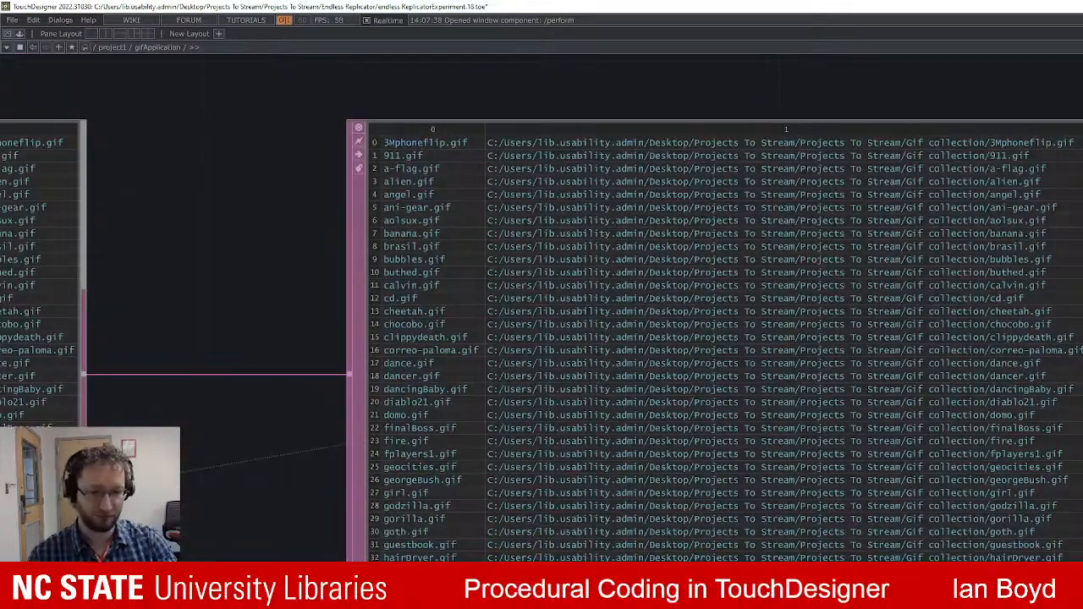
{"action": "key", "text": "a"}
{"action": "scroll", "coordinate": [916, 462], "scroll_direction": "down", "scroll_amount": 10}
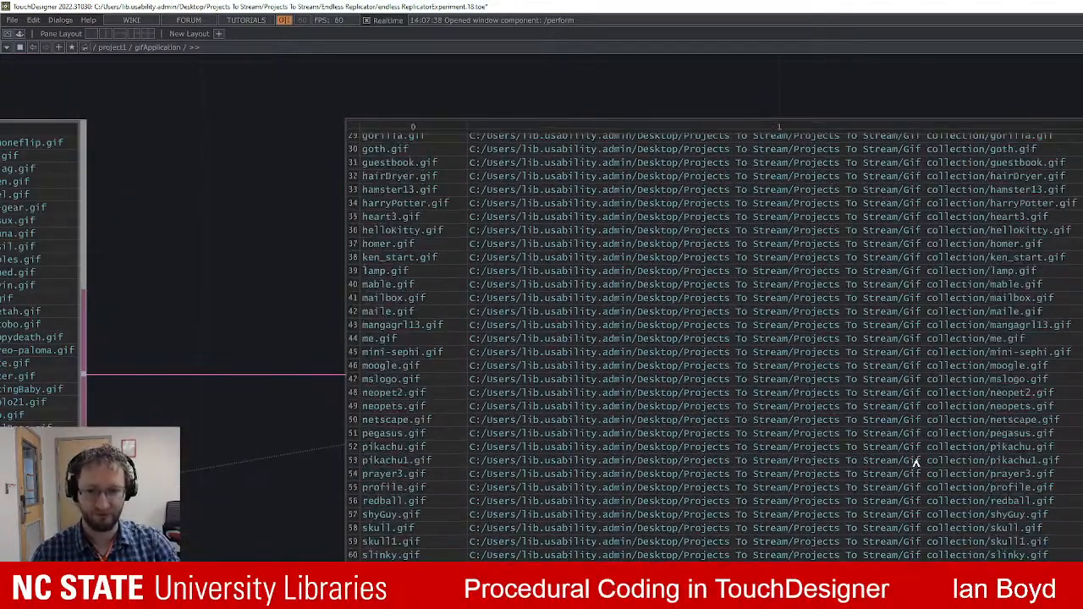
{"action": "scroll", "coordinate": [916, 462], "scroll_direction": "up", "scroll_amount": 7}
{"action": "scroll", "coordinate": [915, 462], "scroll_direction": "up", "scroll_amount": 3}
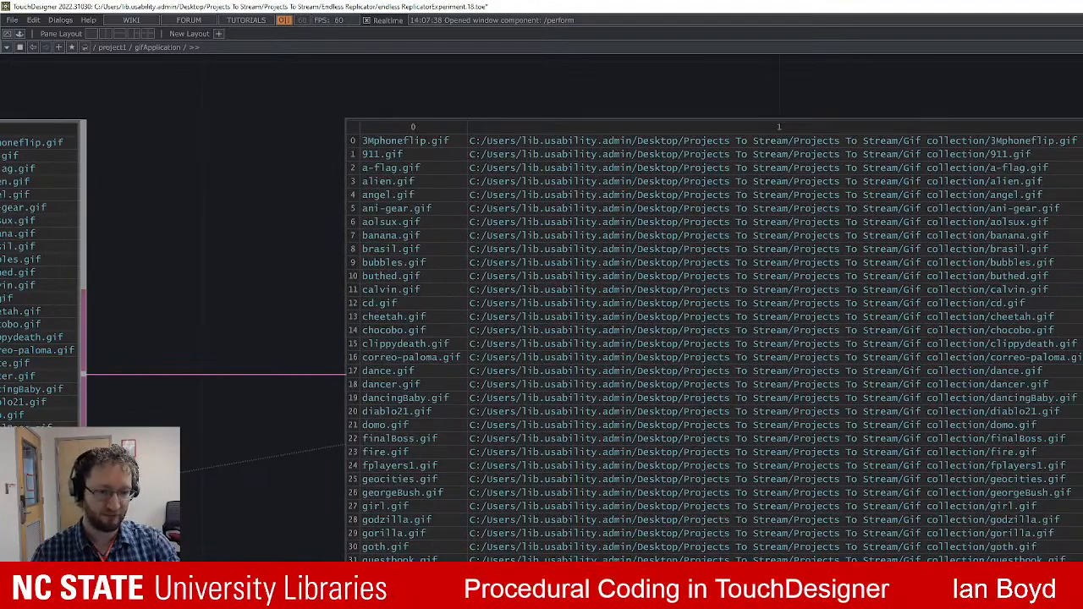
Survey the grid of replicated GIF operators connected to null1 and select replicator1.
{"action": "scroll", "coordinate": [1042, 349], "scroll_direction": "down", "scroll_amount": 10}
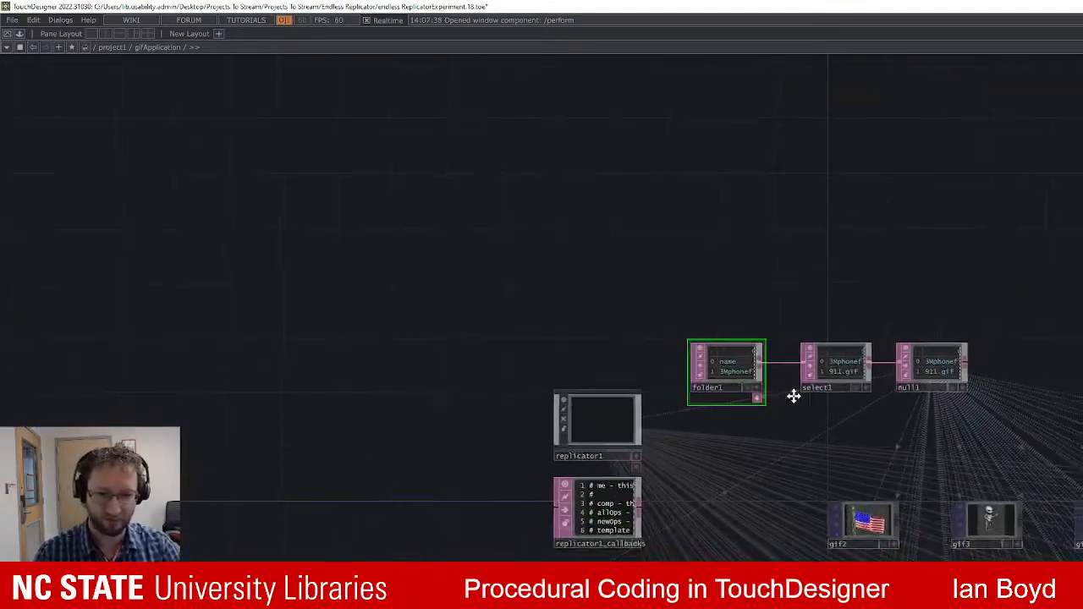
{"action": "left_click_drag", "start_coordinate": [794, 396], "coordinate": [649, 340]}
{"action": "left_click_drag", "start_coordinate": [992, 300], "coordinate": [907, 300]}
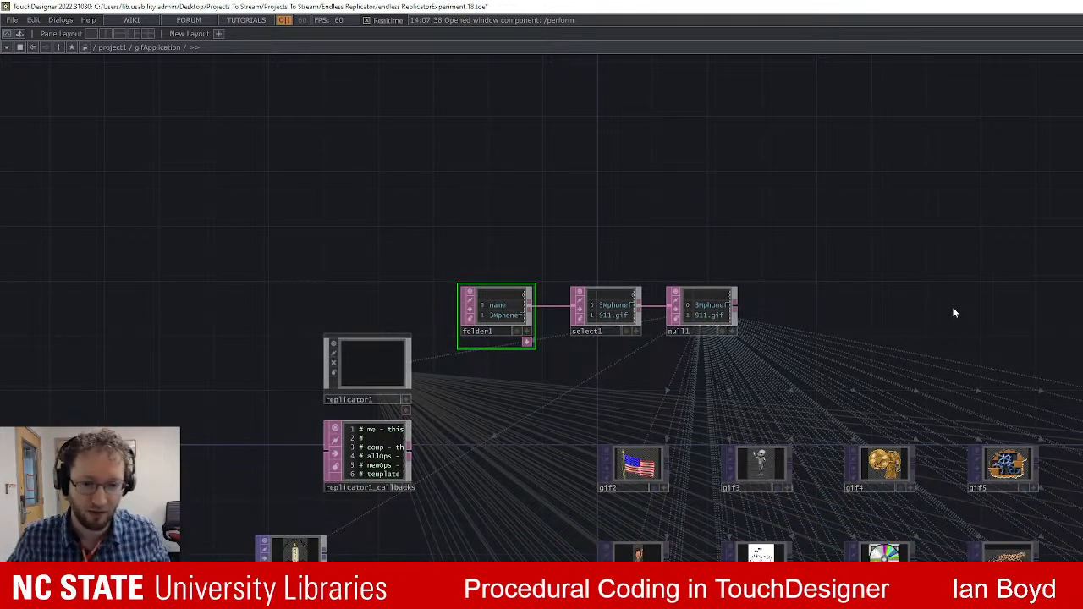
{"action": "scroll", "coordinate": [887, 280], "scroll_direction": "down", "scroll_amount": 3}
{"action": "left_click_drag", "start_coordinate": [875, 283], "coordinate": [666, 222]}
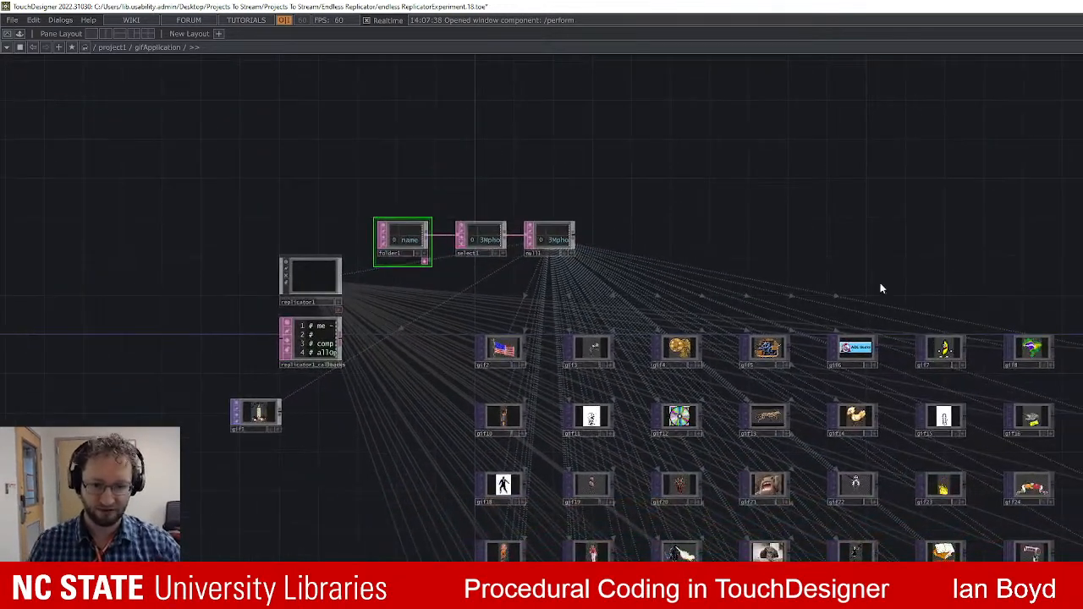
{"action": "scroll", "coordinate": [801, 247], "scroll_direction": "down", "scroll_amount": 3}
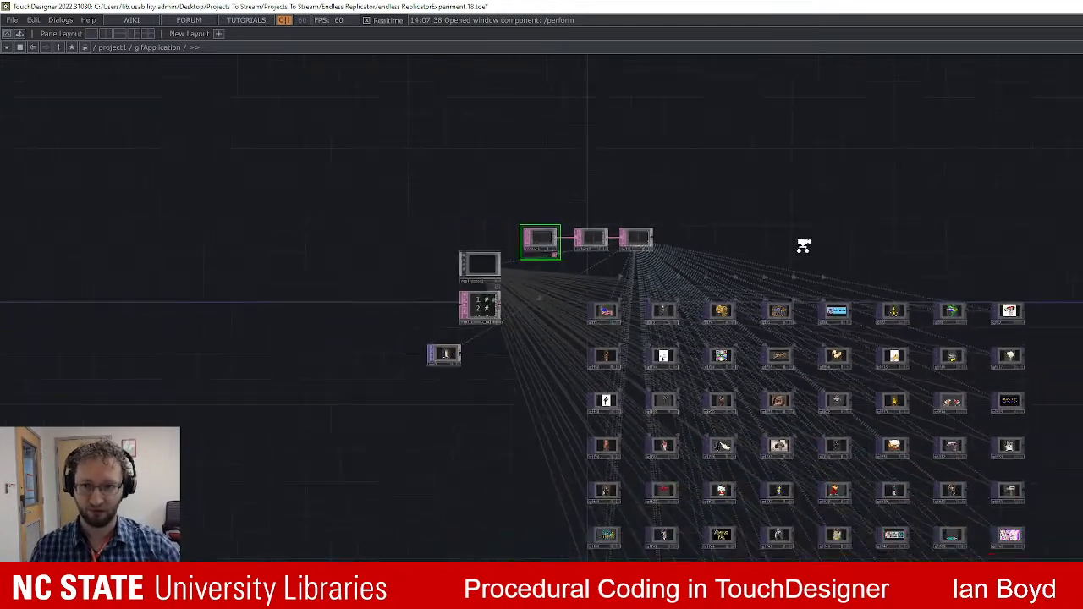
{"action": "scroll", "coordinate": [888, 241], "scroll_direction": "up", "scroll_amount": 5}
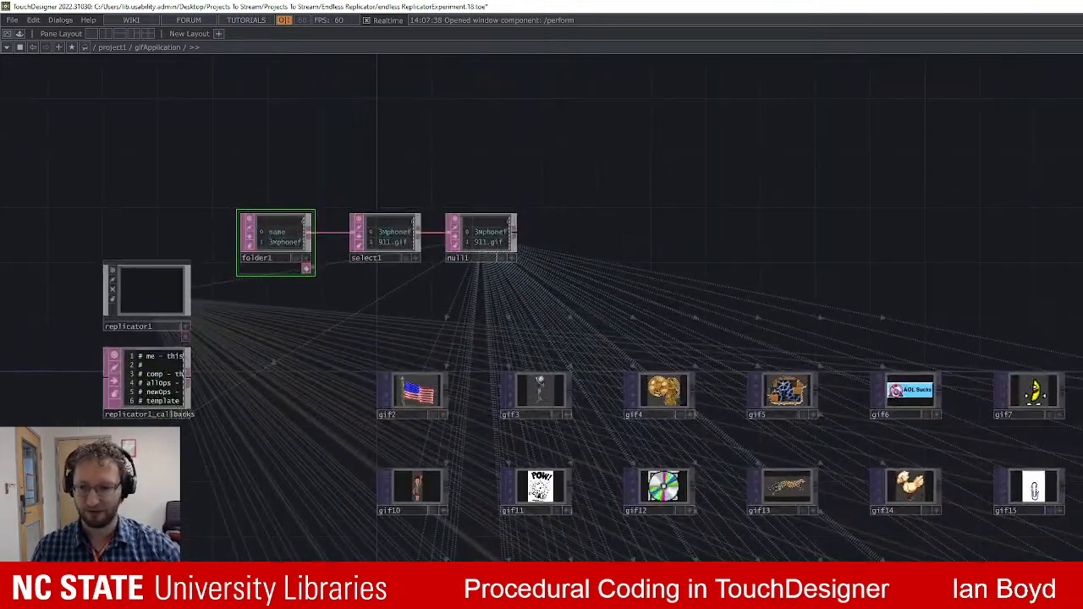
{"action": "left_click_drag", "start_coordinate": [27, 412], "coordinate": [307, 438]}
{"action": "left_click", "coordinate": [418, 320]}
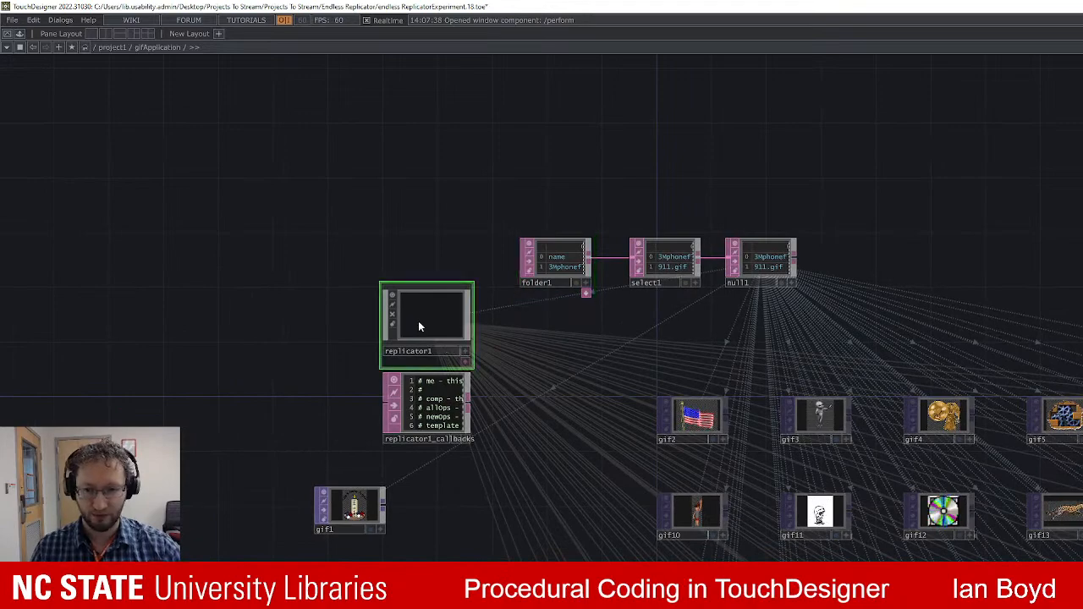
Return to the project1 network and bring container1, the Camera slider and cam1 into view.
{"action": "scroll", "coordinate": [861, 268], "scroll_direction": "down", "scroll_amount": 5}
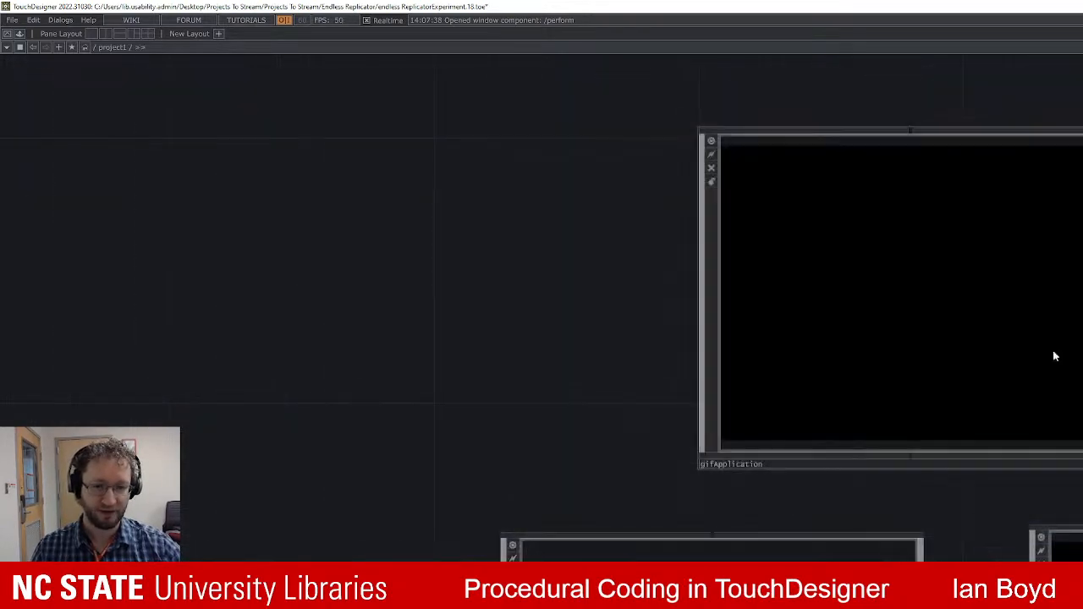
{"action": "scroll", "coordinate": [529, 459], "scroll_direction": "down", "scroll_amount": 6}
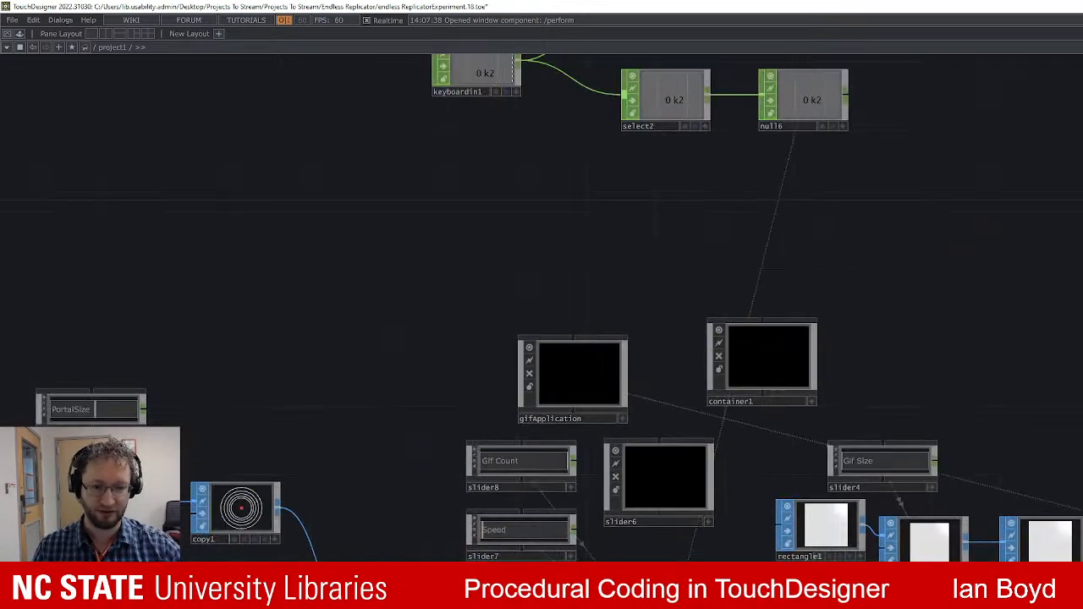
{"action": "left_click_drag", "start_coordinate": [1015, 371], "coordinate": [971, 373]}
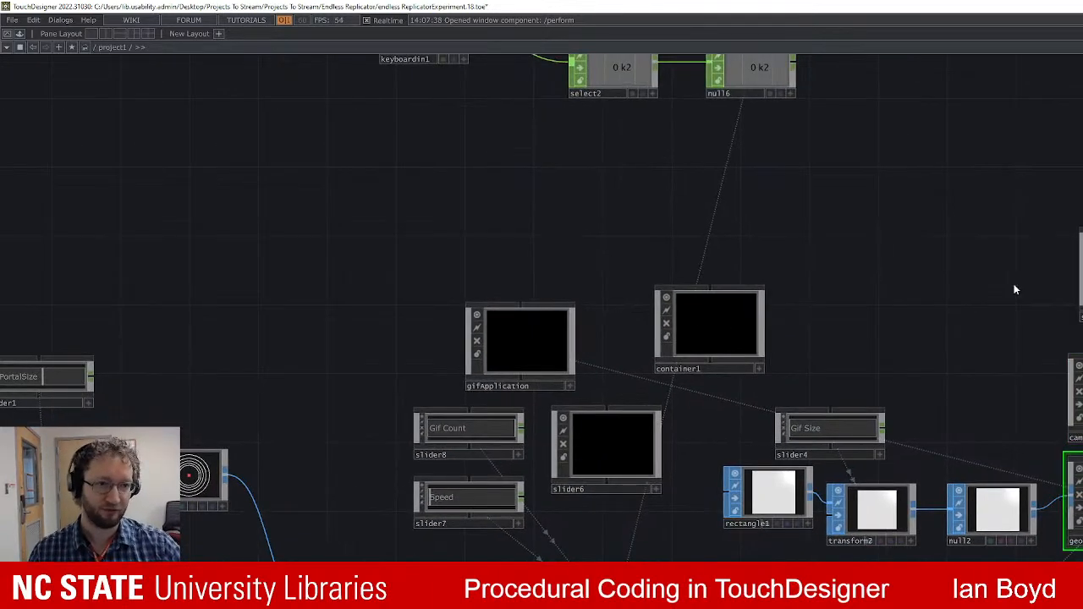
{"action": "left_click_drag", "start_coordinate": [1015, 289], "coordinate": [829, 310]}
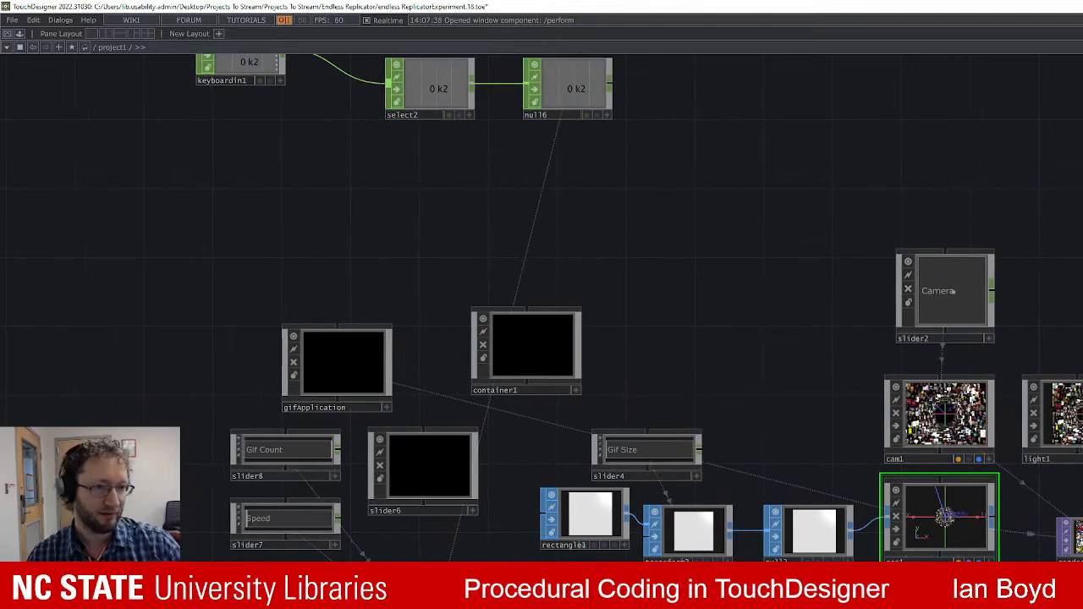
{"action": "scroll", "coordinate": [1005, 138], "scroll_direction": "up", "scroll_amount": 2}
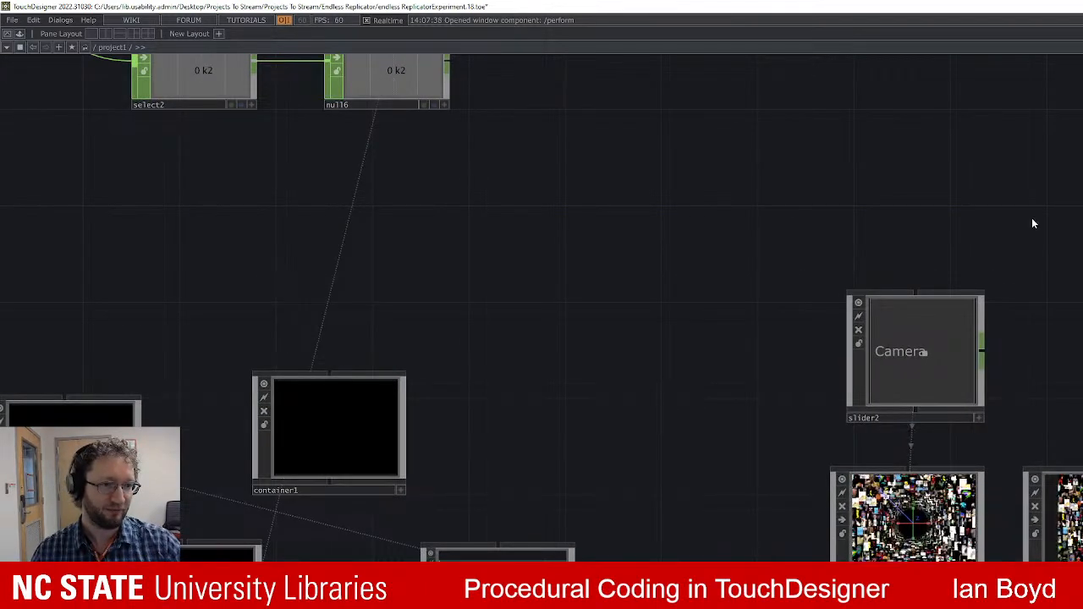
{"action": "left_click_drag", "start_coordinate": [1032, 223], "coordinate": [1072, 159]}
{"action": "scroll", "coordinate": [1082, 389], "scroll_direction": "down", "scroll_amount": 3}
{"action": "scroll", "coordinate": [1082, 389], "scroll_direction": "up", "scroll_amount": 3}
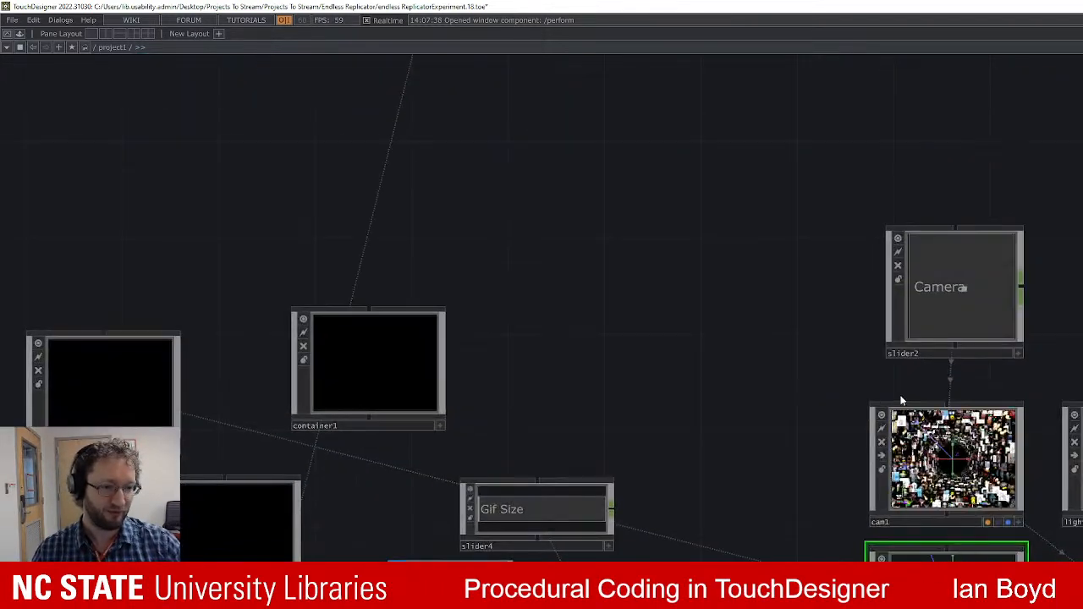
Trace the network from the Camera and Gif Size sliders back to the particle chain and examine the comp1 channels up close.
{"action": "left_click_drag", "start_coordinate": [1052, 346], "coordinate": [905, 263]}
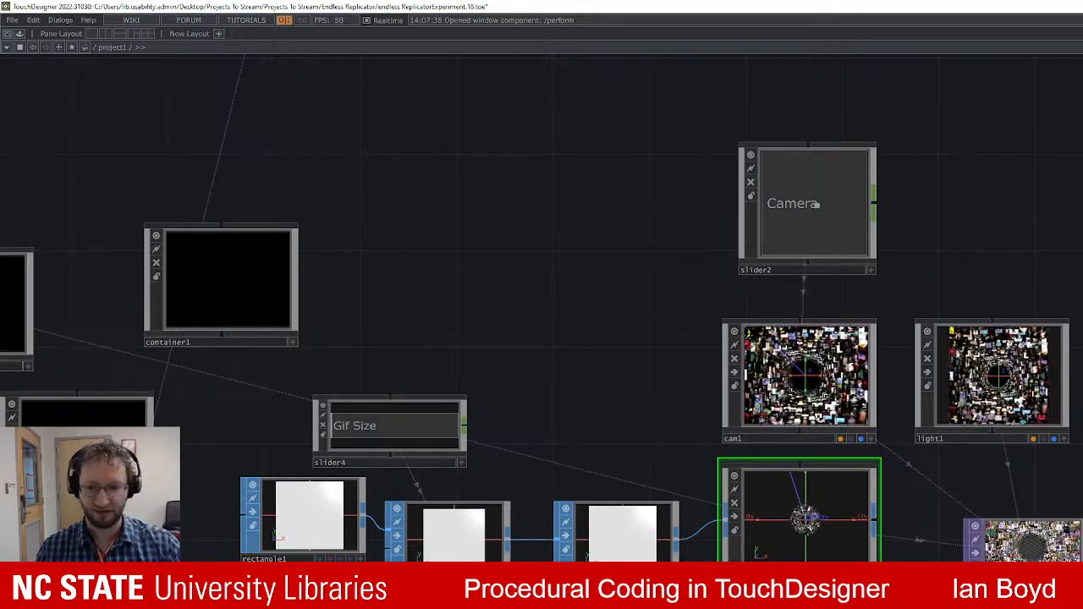
{"action": "left_click_drag", "start_coordinate": [576, 606], "coordinate": [1022, 439]}
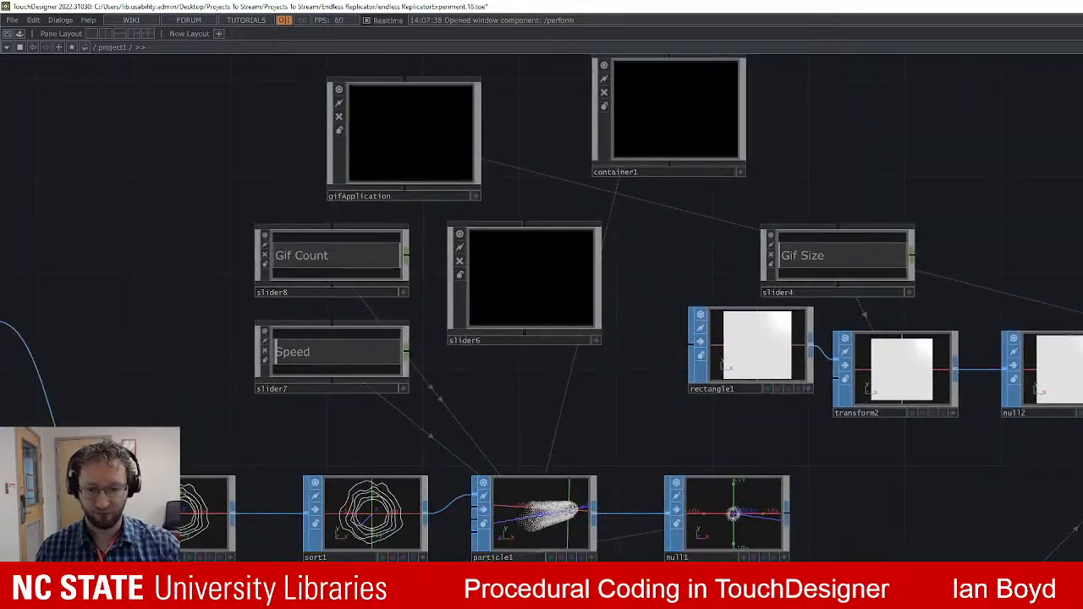
{"action": "left_click_drag", "start_coordinate": [768, 587], "coordinate": [988, 379]}
{"action": "scroll", "coordinate": [922, 423], "scroll_direction": "down", "scroll_amount": 3}
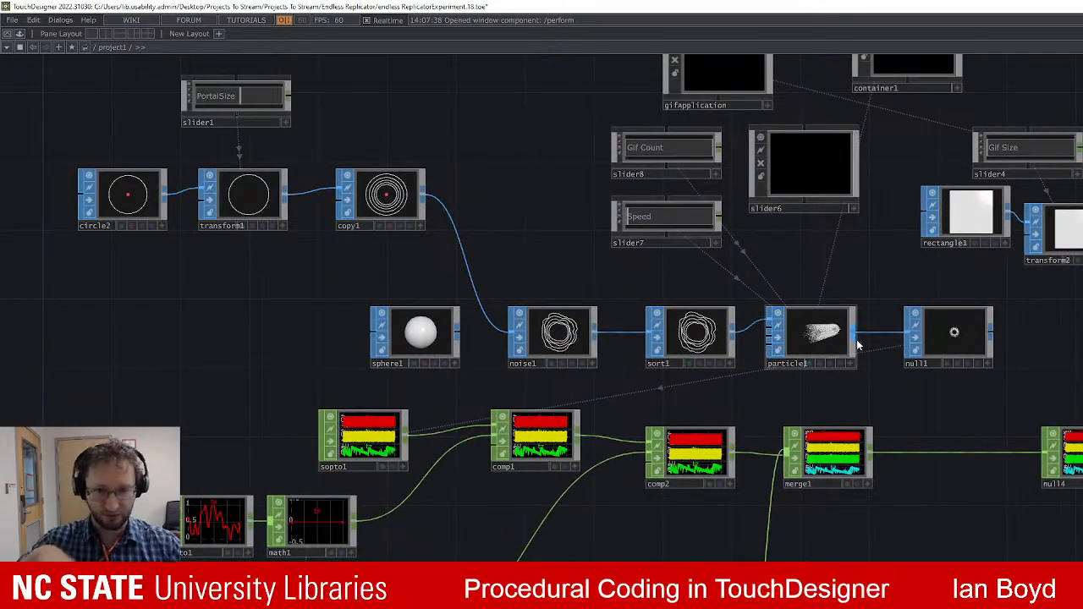
{"action": "scroll", "coordinate": [525, 427], "scroll_direction": "up", "scroll_amount": 5}
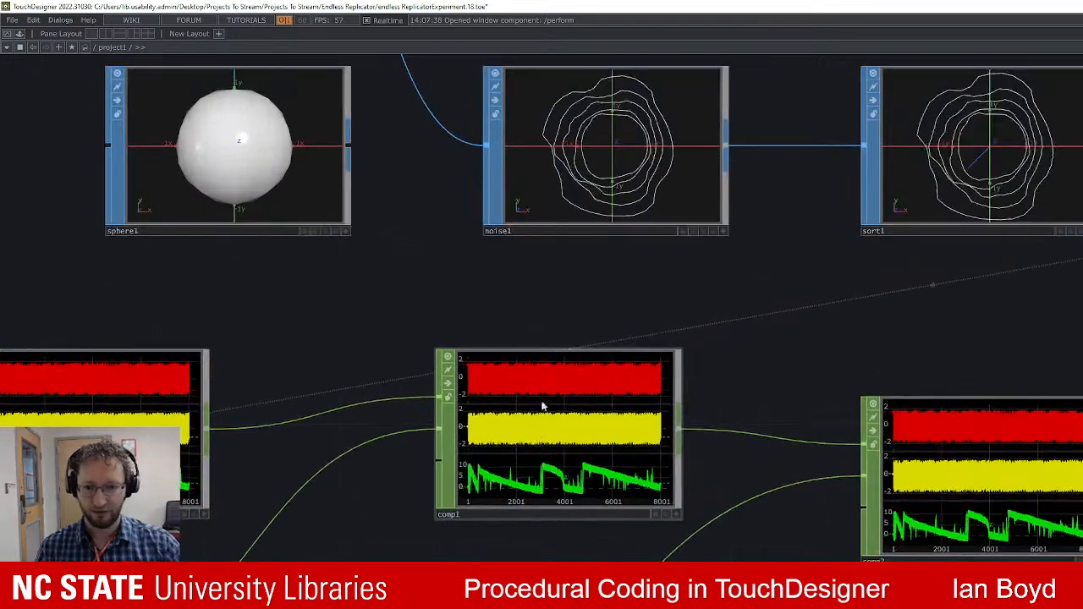
{"action": "scroll", "coordinate": [659, 489], "scroll_direction": "down", "scroll_amount": 5}
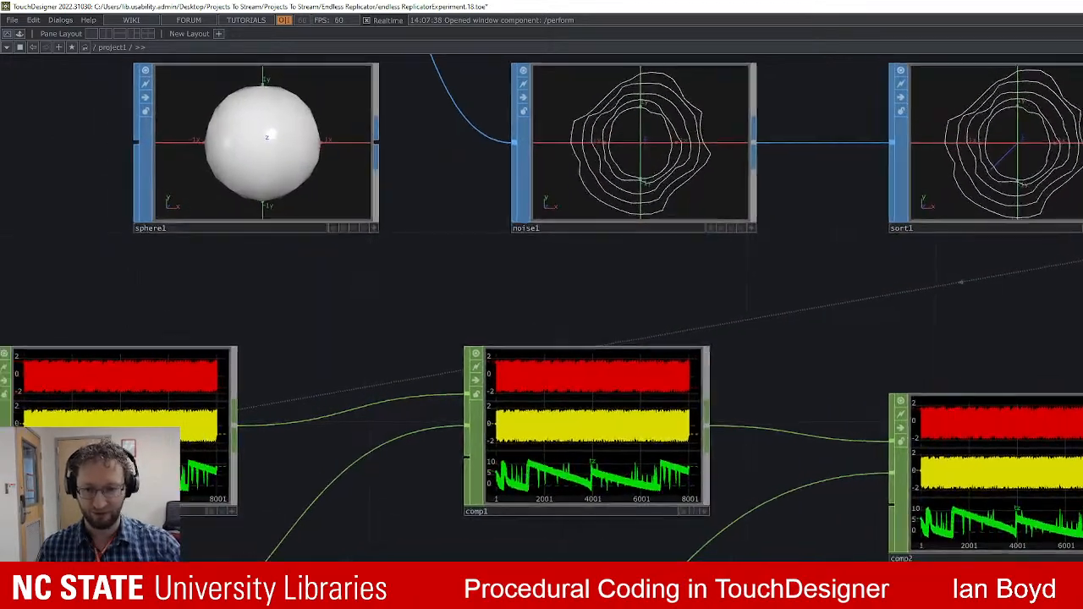
{"action": "left_click_drag", "start_coordinate": [775, 575], "coordinate": [728, 563]}
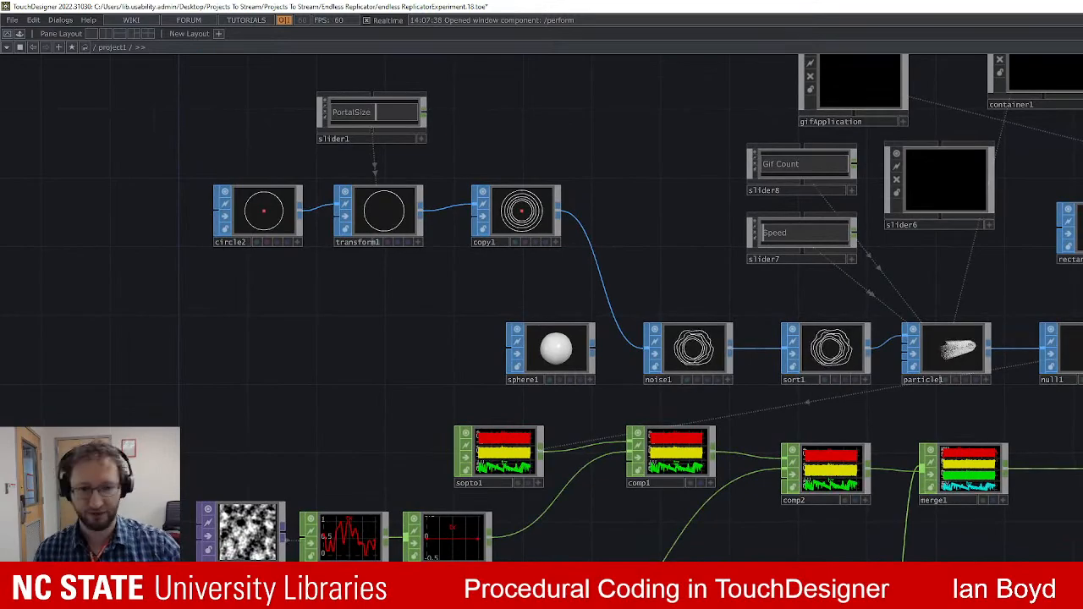
Return to the geo1 area and examine the GIF tunnel shown in the cam1 and light1 viewers.
{"action": "left_click_drag", "start_coordinate": [880, 292], "coordinate": [412, 397]}
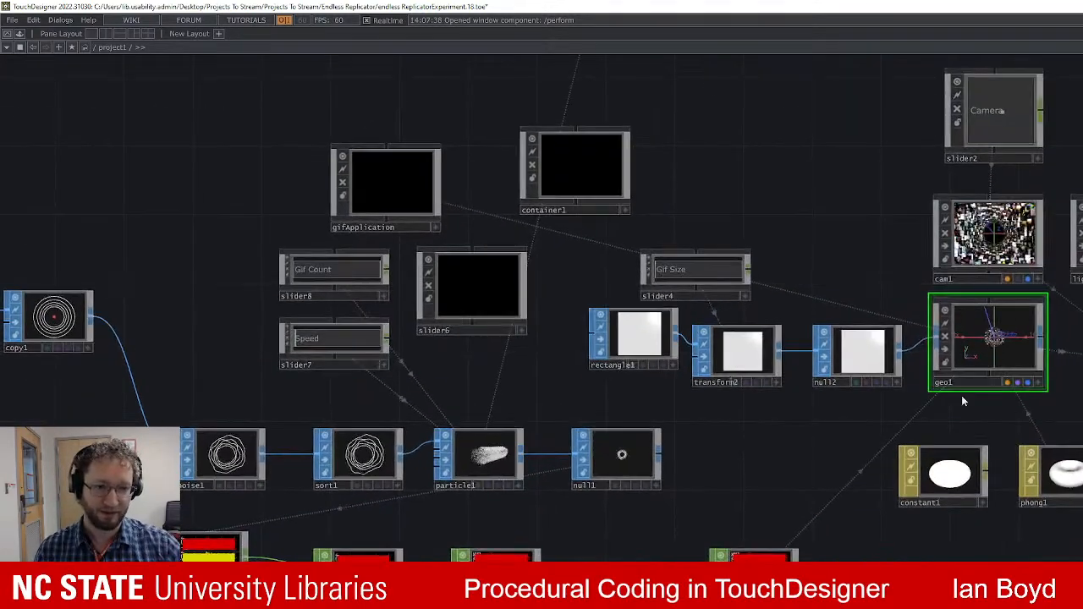
{"action": "left_click_drag", "start_coordinate": [981, 290], "coordinate": [937, 324]}
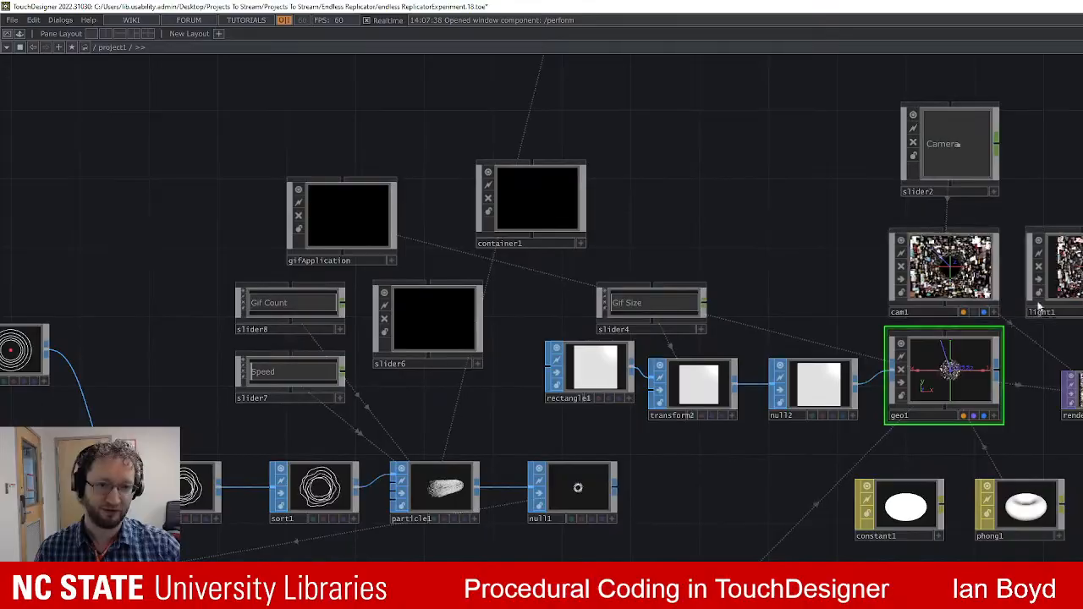
{"action": "left_click_drag", "start_coordinate": [1017, 367], "coordinate": [961, 427]}
{"action": "scroll", "coordinate": [1007, 325], "scroll_direction": "up", "scroll_amount": 6}
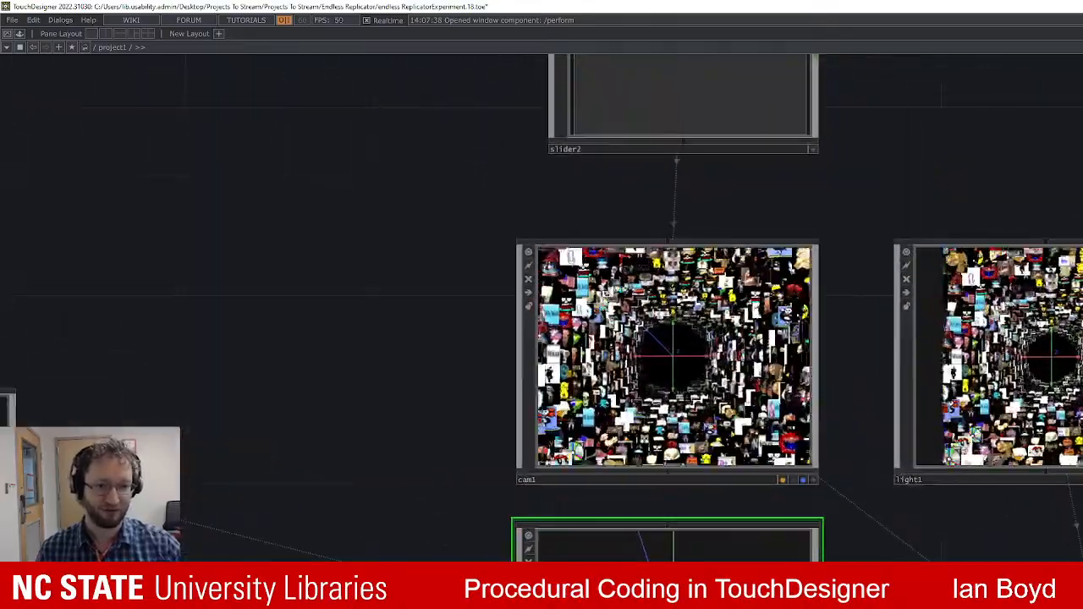
{"action": "left_click_drag", "start_coordinate": [1011, 581], "coordinate": [867, 530]}
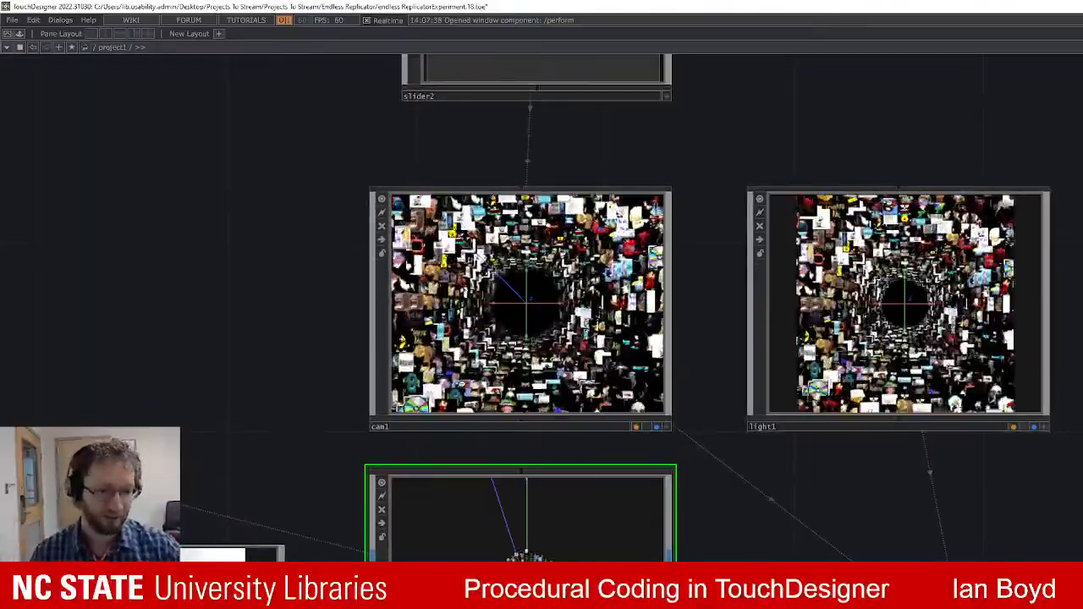
Follow the rendered output from render1 through the connected null toward rgbkey1.
{"action": "left_click_drag", "start_coordinate": [990, 439], "coordinate": [589, 279]}
{"action": "left_click_drag", "start_coordinate": [817, 304], "coordinate": [827, 299]}
{"action": "scroll", "coordinate": [435, 485], "scroll_direction": "up", "scroll_amount": 3}
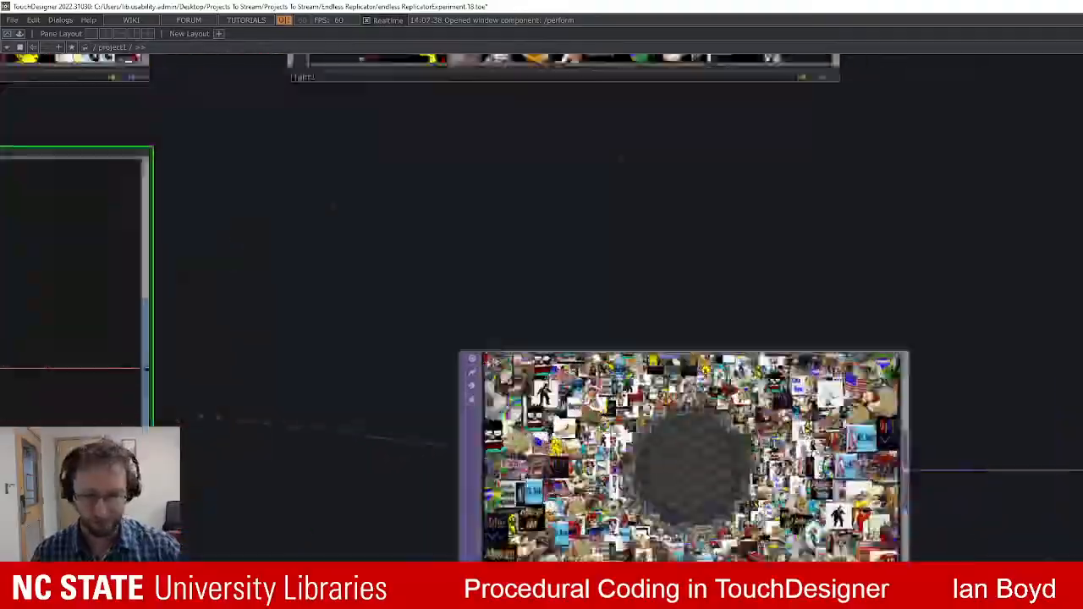
{"action": "scroll", "coordinate": [498, 434], "scroll_direction": "up", "scroll_amount": 3}
{"action": "left_click_drag", "start_coordinate": [522, 218], "coordinate": [17, 237]}
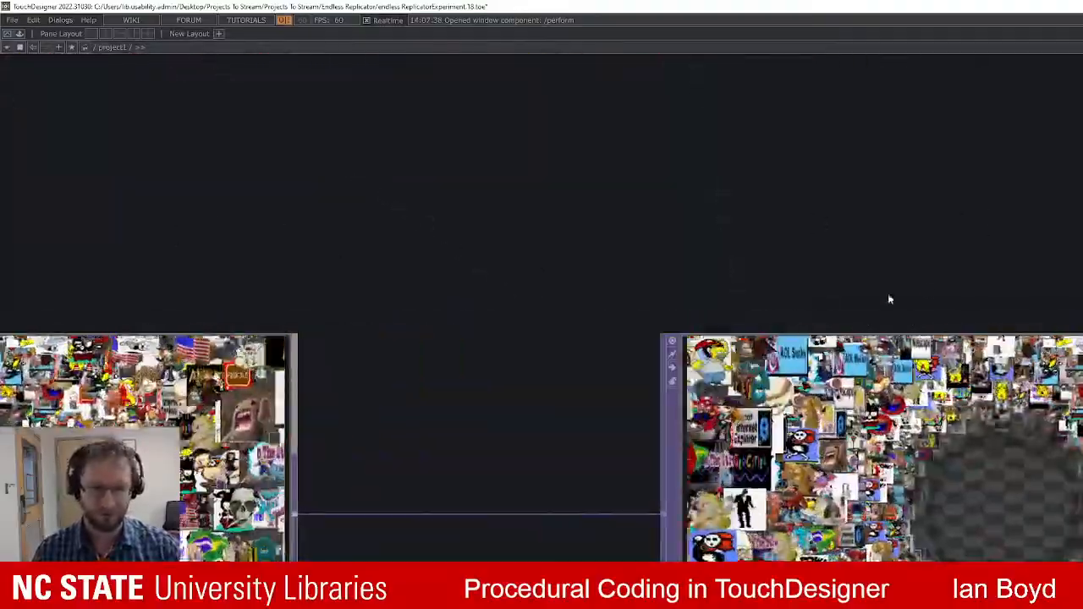
{"action": "left_click_drag", "start_coordinate": [854, 289], "coordinate": [30, 306]}
{"action": "left_click_drag", "start_coordinate": [965, 275], "coordinate": [566, 295]}
{"action": "scroll", "coordinate": [616, 339], "scroll_direction": "down", "scroll_amount": 6}
{"action": "left_click_drag", "start_coordinate": [826, 455], "coordinate": [478, 441]}
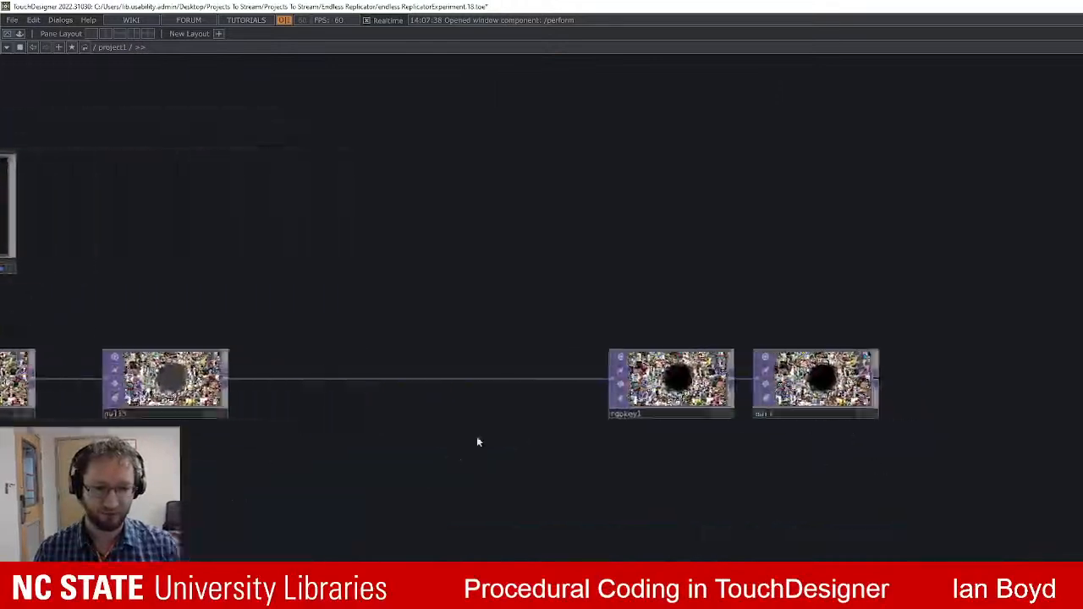
Compare the rgbkey1 image with the final null beside it, then trace the chain back to render1.
{"action": "scroll", "coordinate": [789, 370], "scroll_direction": "up", "scroll_amount": 6}
{"action": "left_click_drag", "start_coordinate": [353, 147], "coordinate": [484, 160]}
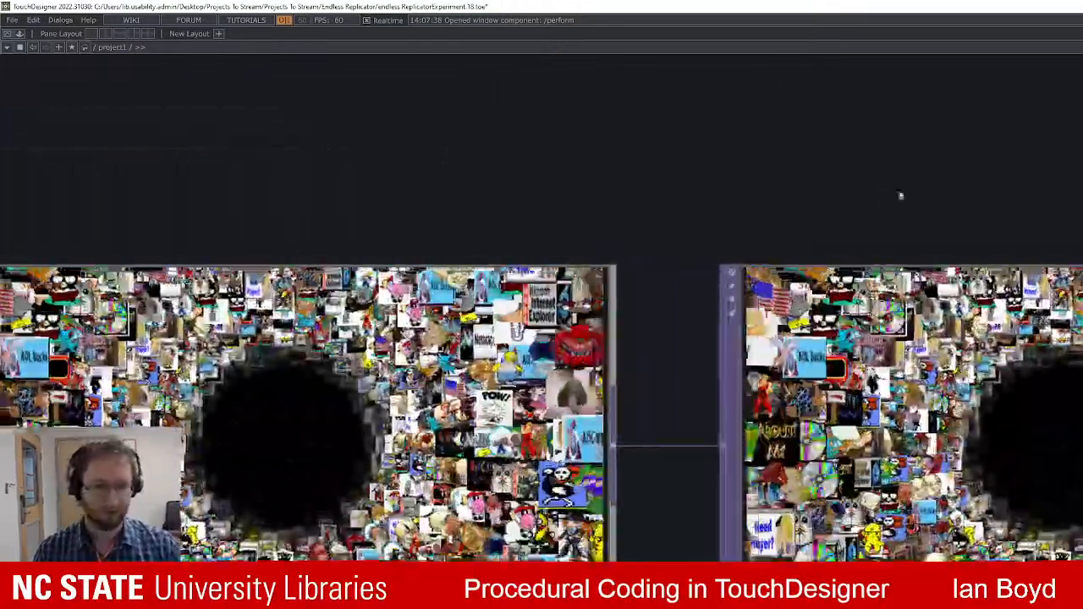
{"action": "left_click_drag", "start_coordinate": [899, 195], "coordinate": [611, 235]}
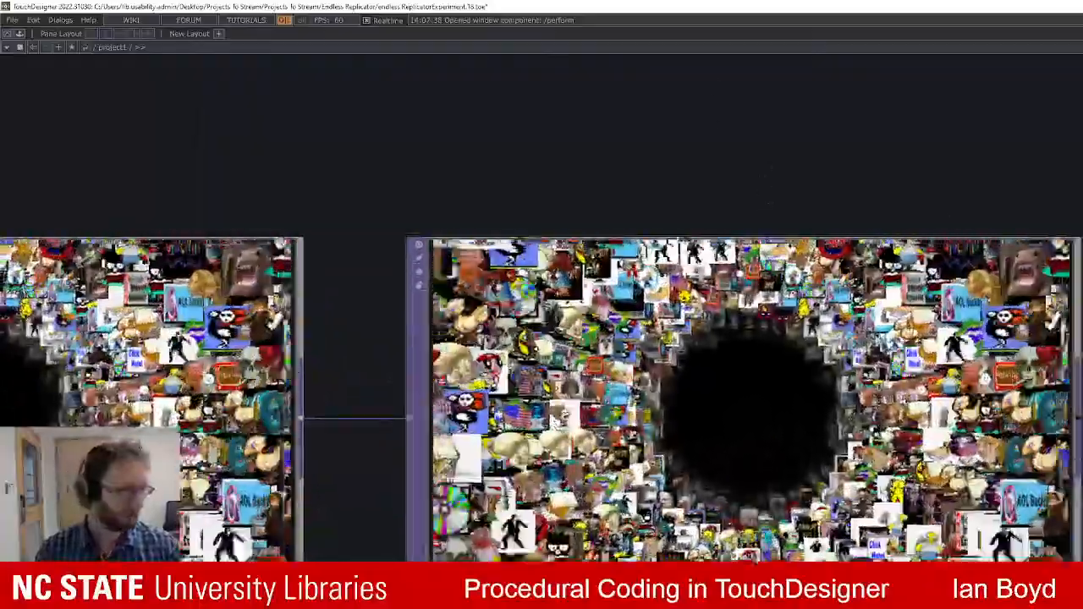
{"action": "scroll", "coordinate": [860, 523], "scroll_direction": "down", "scroll_amount": 5}
{"action": "left_click_drag", "start_coordinate": [476, 415], "coordinate": [865, 462]}
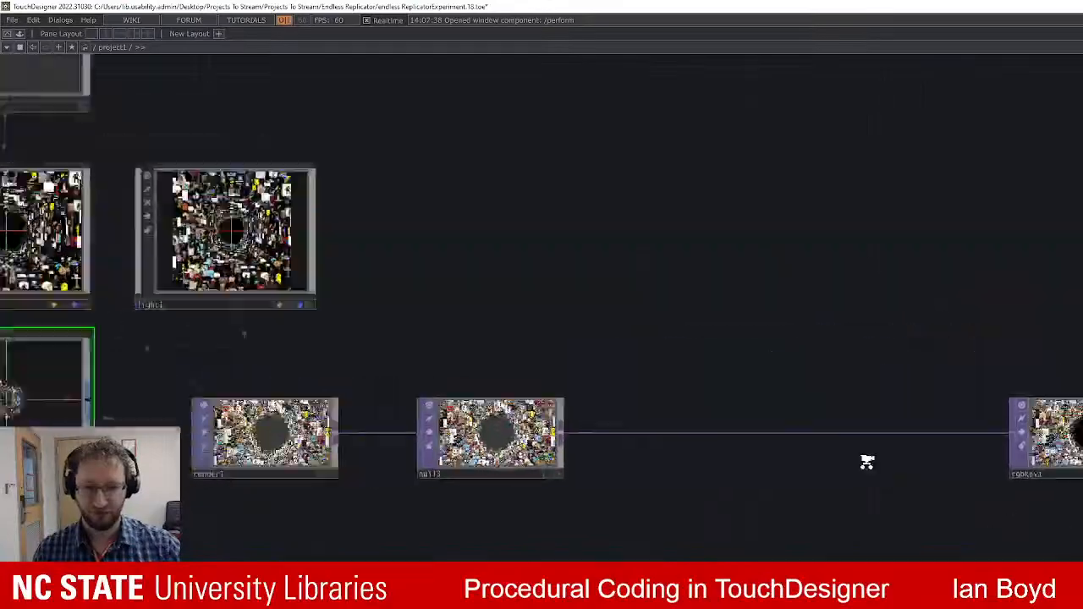
Go up to the root network and examine the tunnel output in the project1 viewer next to perform.
{"action": "scroll", "coordinate": [778, 453], "scroll_direction": "down", "scroll_amount": 10}
{"action": "scroll", "coordinate": [753, 442], "scroll_direction": "up", "scroll_amount": 2}
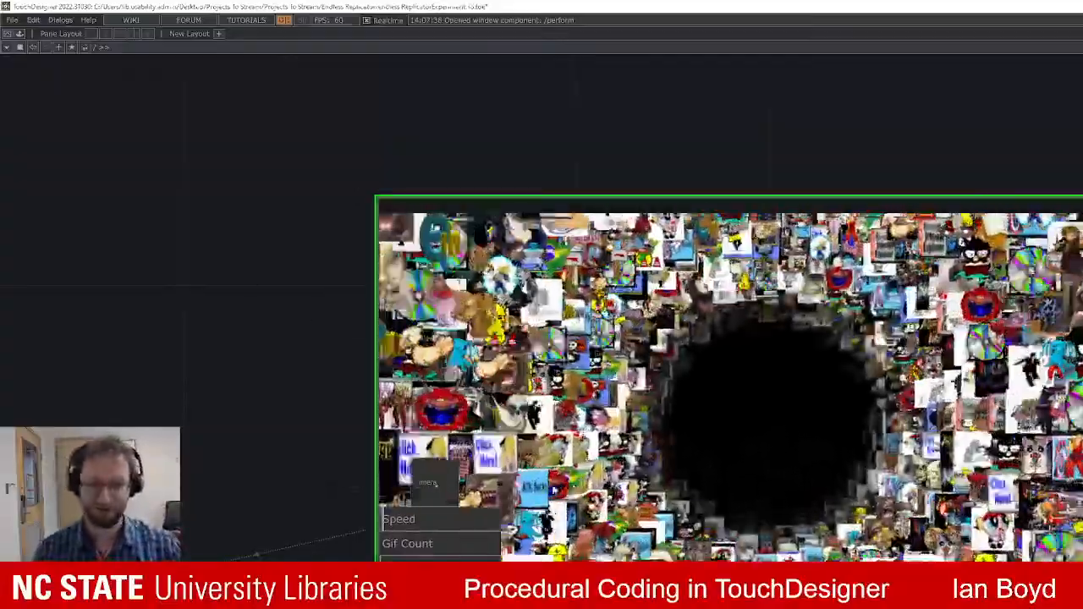
{"action": "key", "text": "alt+Tab"}
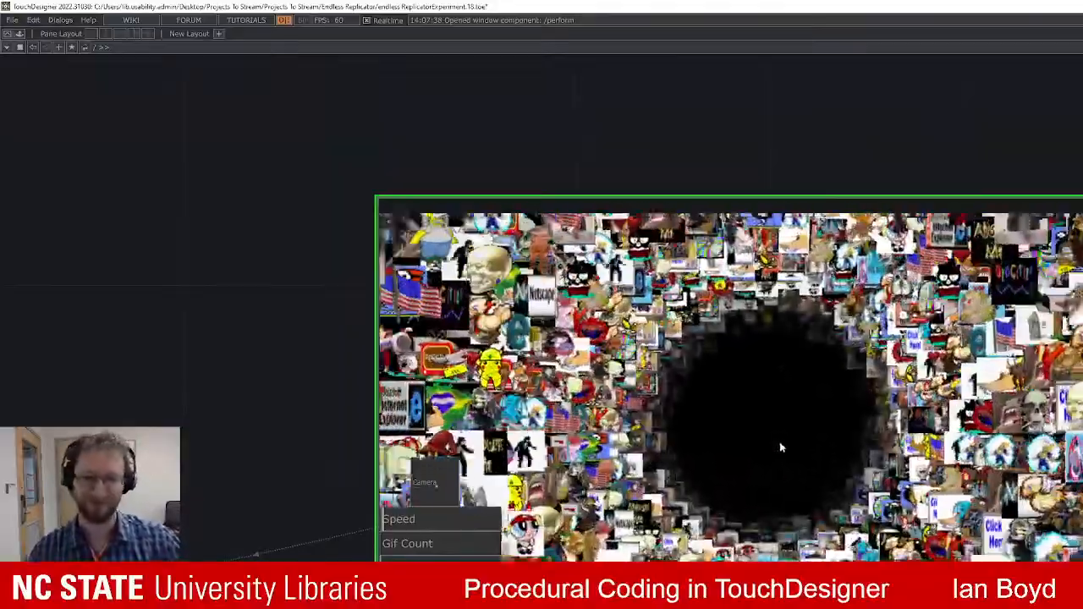
{"action": "scroll", "coordinate": [823, 419], "scroll_direction": "down", "scroll_amount": 4}
{"action": "scroll", "coordinate": [827, 416], "scroll_direction": "down", "scroll_amount": 2}
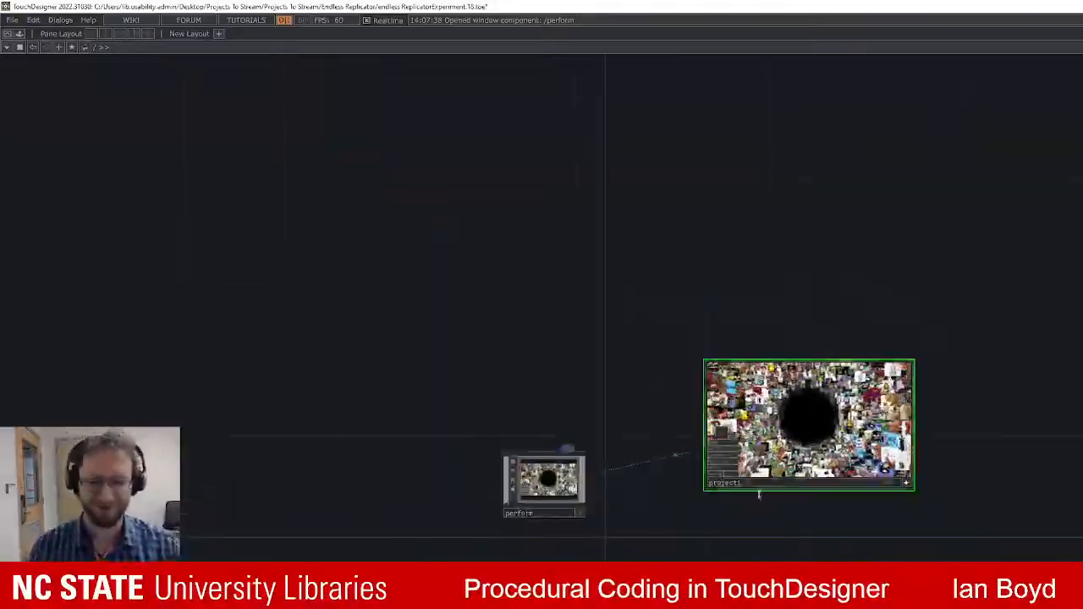
{"action": "scroll", "coordinate": [768, 398], "scroll_direction": "up", "scroll_amount": 2}
{"action": "scroll", "coordinate": [862, 430], "scroll_direction": "up", "scroll_amount": 3}
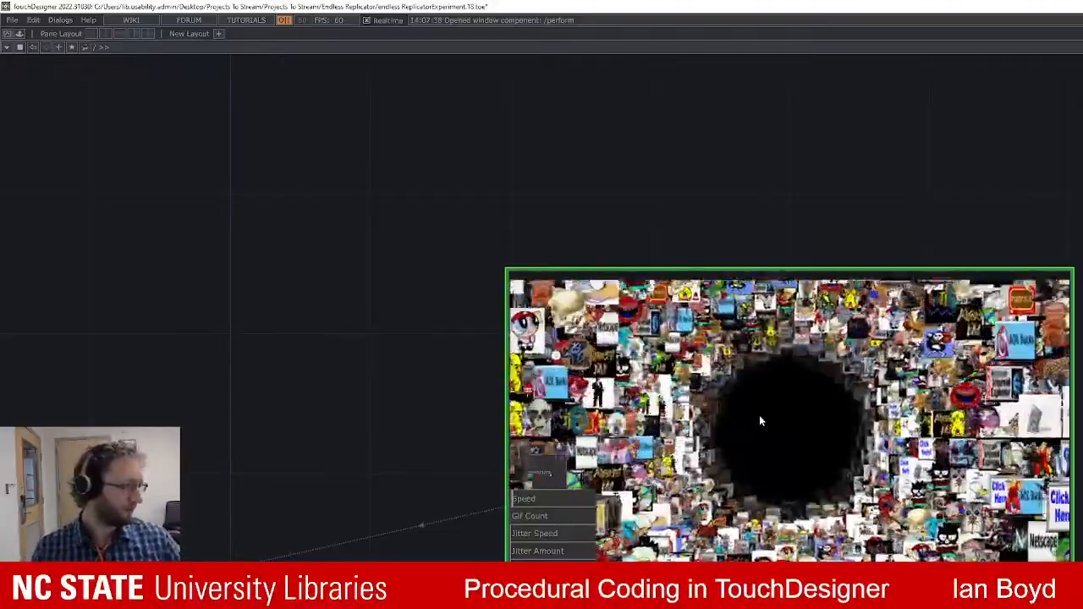
{"action": "scroll", "coordinate": [702, 554], "scroll_direction": "down", "scroll_amount": 5}
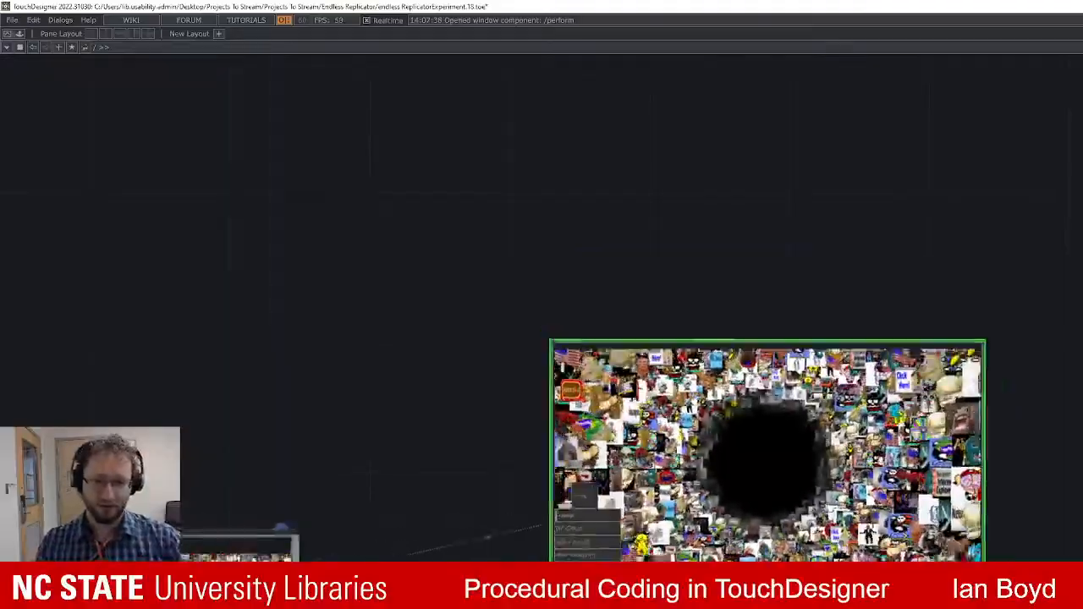
Enter project1 again and examine the gifApplication, container1 and slider6 components above the particle chain.
{"action": "key", "text": "shift+h"}
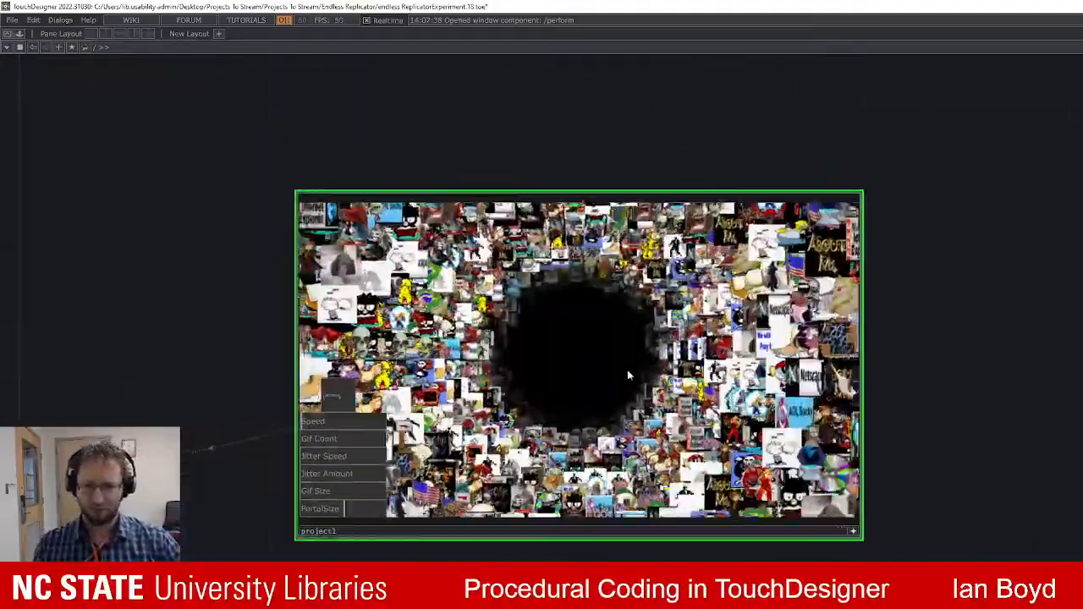
{"action": "scroll", "coordinate": [666, 361], "scroll_direction": "up", "scroll_amount": 10}
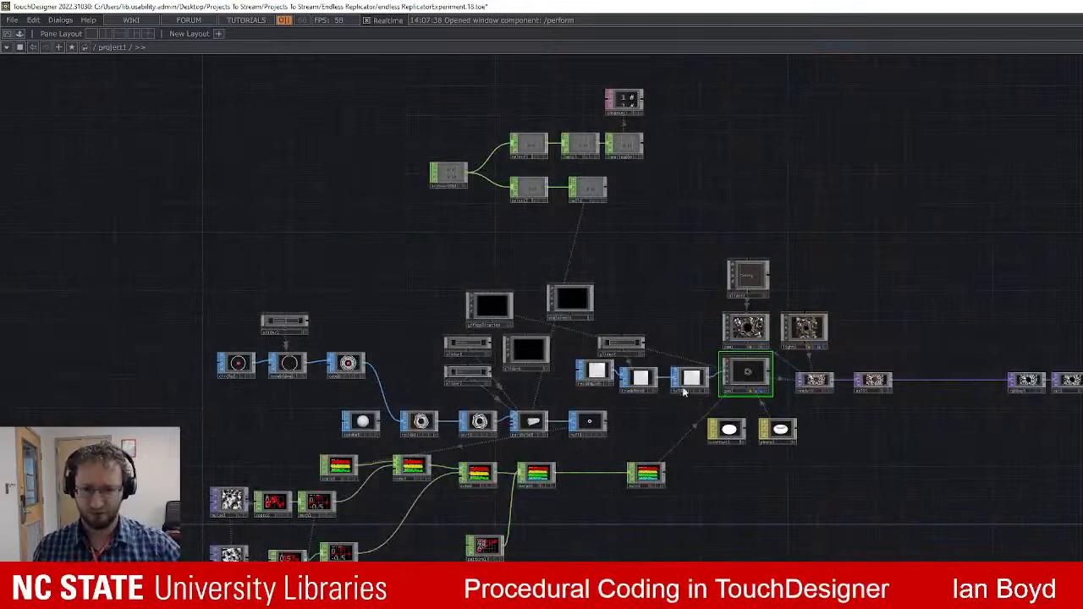
{"action": "scroll", "coordinate": [666, 444], "scroll_direction": "up", "scroll_amount": 5}
{"action": "left_click_drag", "start_coordinate": [666, 444], "coordinate": [934, 456]}
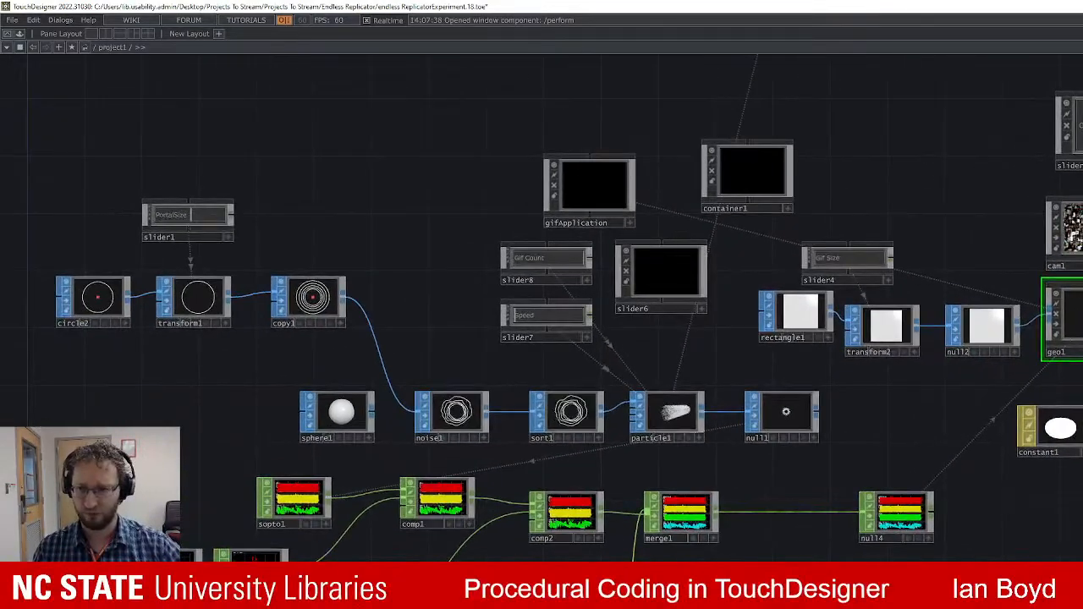
{"action": "scroll", "coordinate": [818, 593], "scroll_direction": "down", "scroll_amount": 3}
{"action": "scroll", "coordinate": [783, 314], "scroll_direction": "up", "scroll_amount": 5}
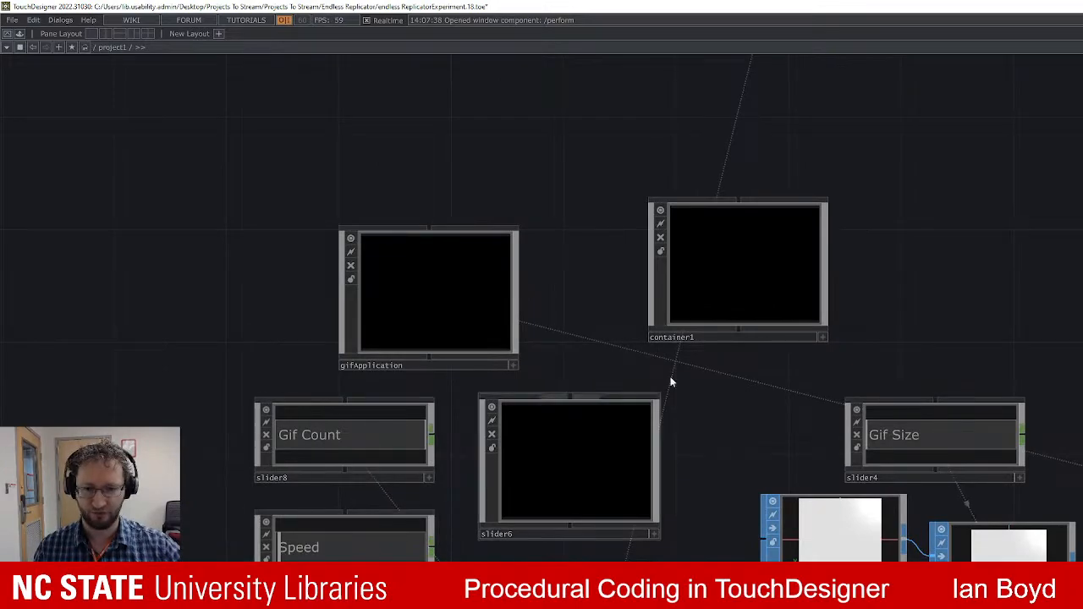
{"action": "left_click_drag", "start_coordinate": [585, 319], "coordinate": [296, 347]}
{"action": "left_click_drag", "start_coordinate": [669, 306], "coordinate": [312, 350]}
{"action": "left_click_drag", "start_coordinate": [393, 307], "coordinate": [183, 63]}
Return to the root network and enlarge the slider controls in the project1 viewer, from Camera down to PortalSize.
{"action": "scroll", "coordinate": [919, 537], "scroll_direction": "down", "scroll_amount": 10}
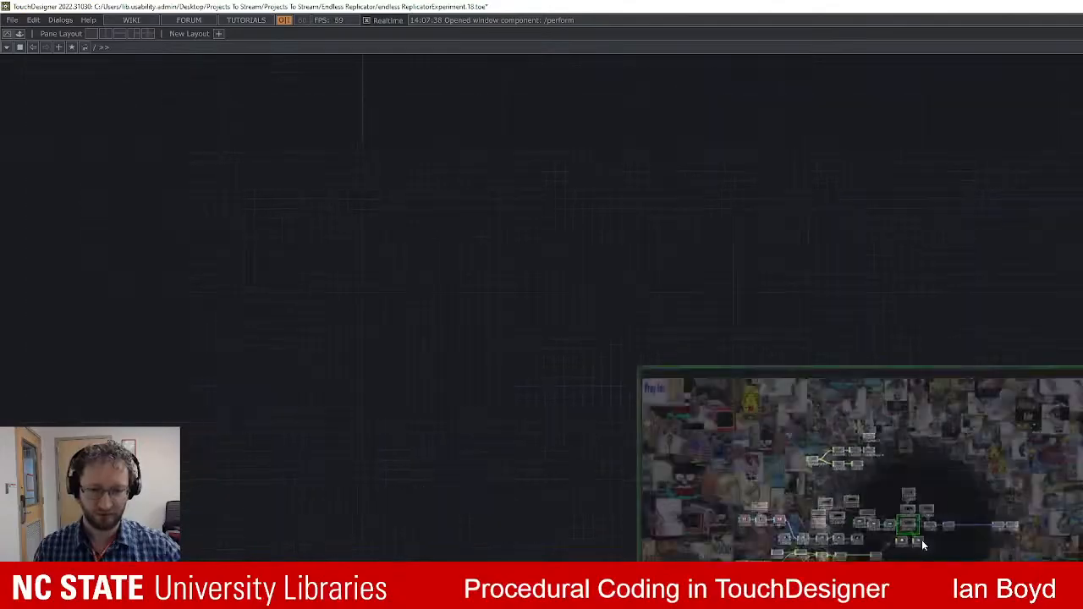
{"action": "left_click_drag", "start_coordinate": [485, 358], "coordinate": [272, 3]}
{"action": "left_click_drag", "start_coordinate": [544, 424], "coordinate": [496, 464]}
{"action": "scroll", "coordinate": [520, 376], "scroll_direction": "up", "scroll_amount": 3}
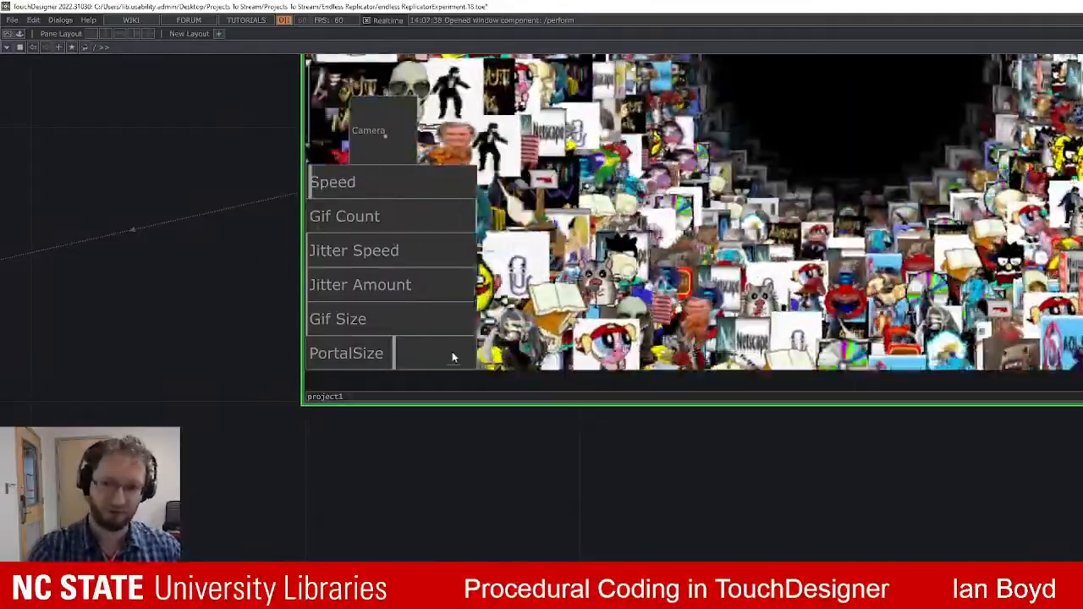
Go back into project1, select the Gif Count slider (slider8) and enter its internal network.
{"action": "scroll", "coordinate": [612, 439], "scroll_direction": "down", "scroll_amount": 6}
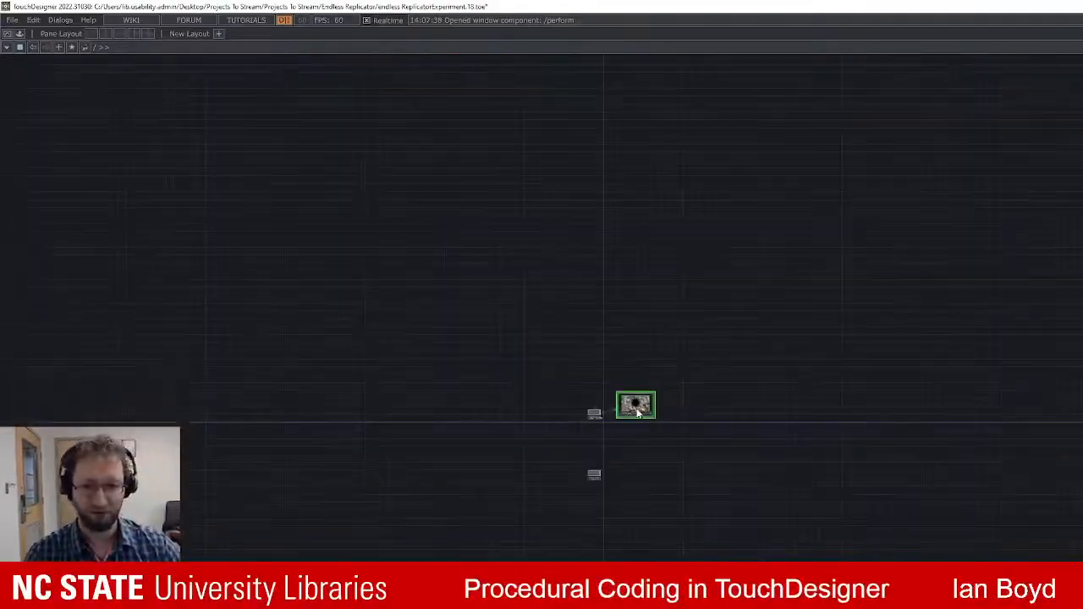
{"action": "scroll", "coordinate": [643, 406], "scroll_direction": "down", "scroll_amount": 3}
{"action": "scroll", "coordinate": [641, 412], "scroll_direction": "up", "scroll_amount": 10}
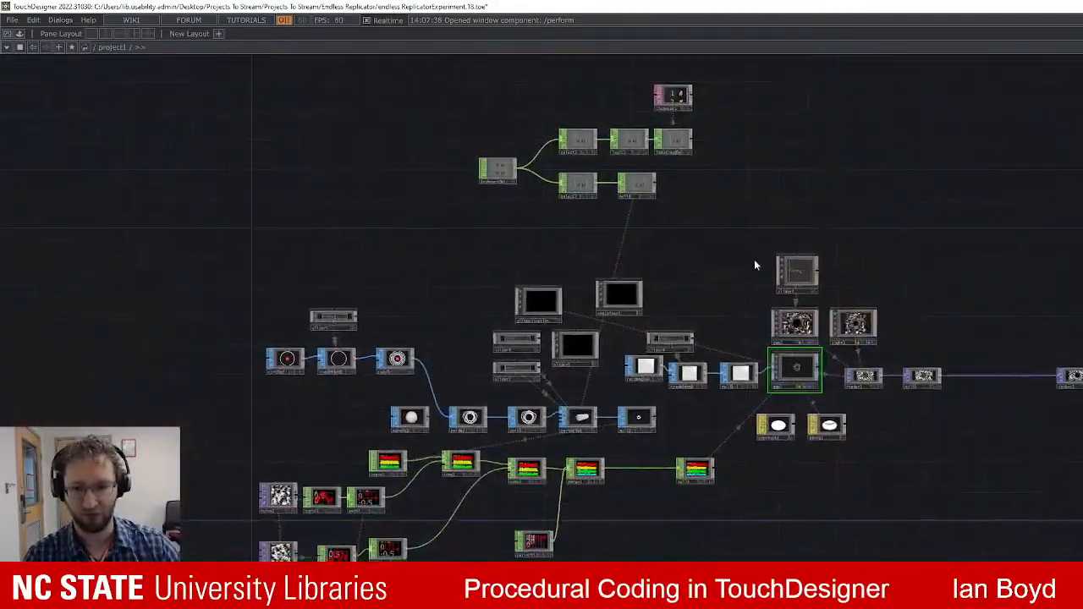
{"action": "scroll", "coordinate": [630, 321], "scroll_direction": "up", "scroll_amount": 5}
{"action": "left_click_drag", "start_coordinate": [332, 326], "coordinate": [389, 238]}
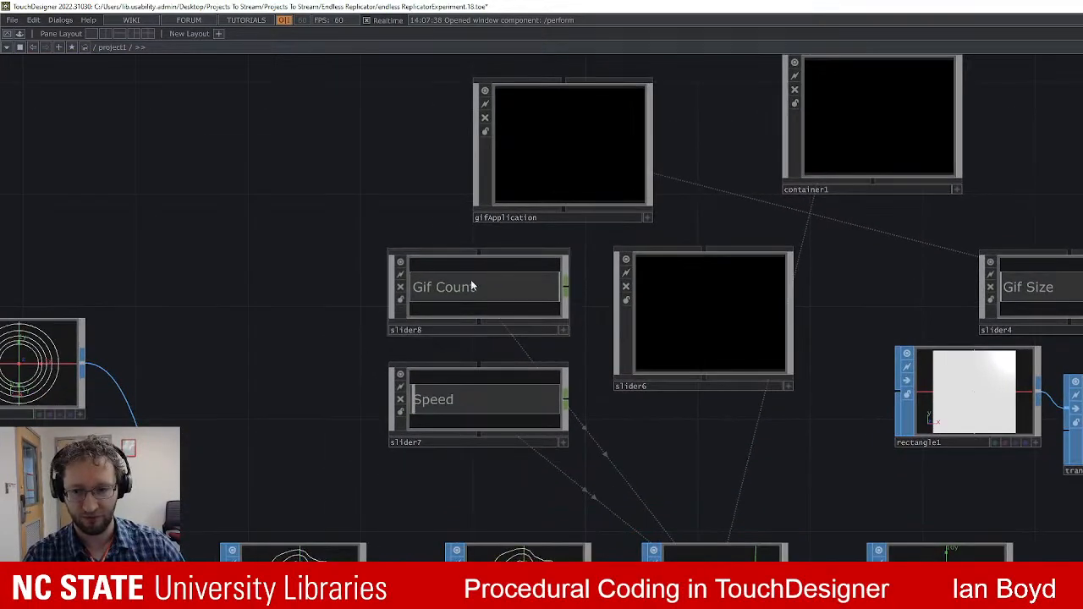
{"action": "left_click", "coordinate": [471, 285]}
{"action": "scroll", "coordinate": [548, 287], "scroll_direction": "up", "scroll_amount": 3}
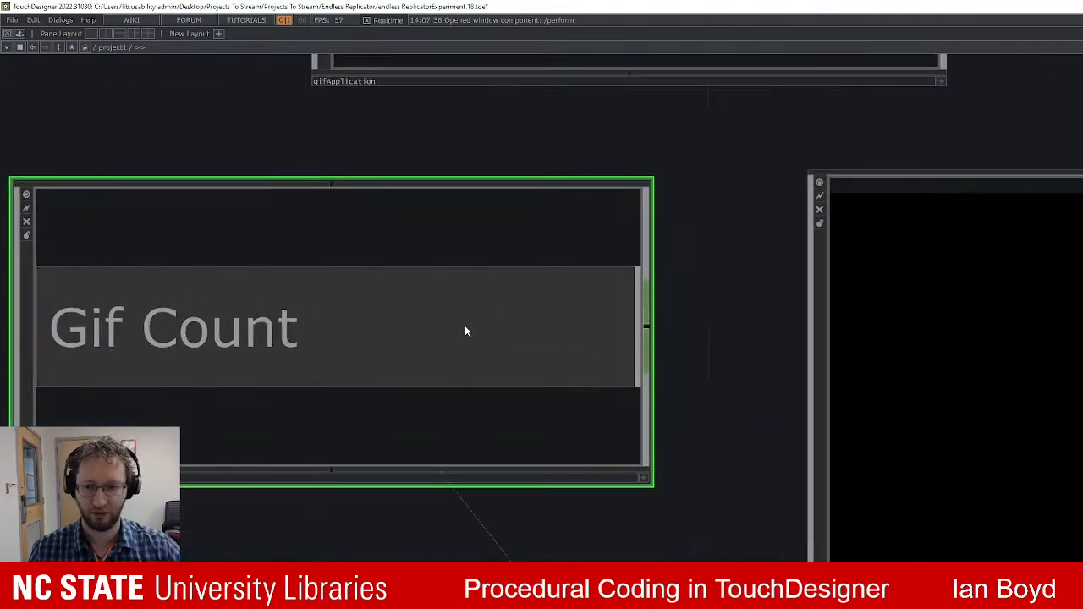
{"action": "scroll", "coordinate": [493, 387], "scroll_direction": "up", "scroll_amount": 4}
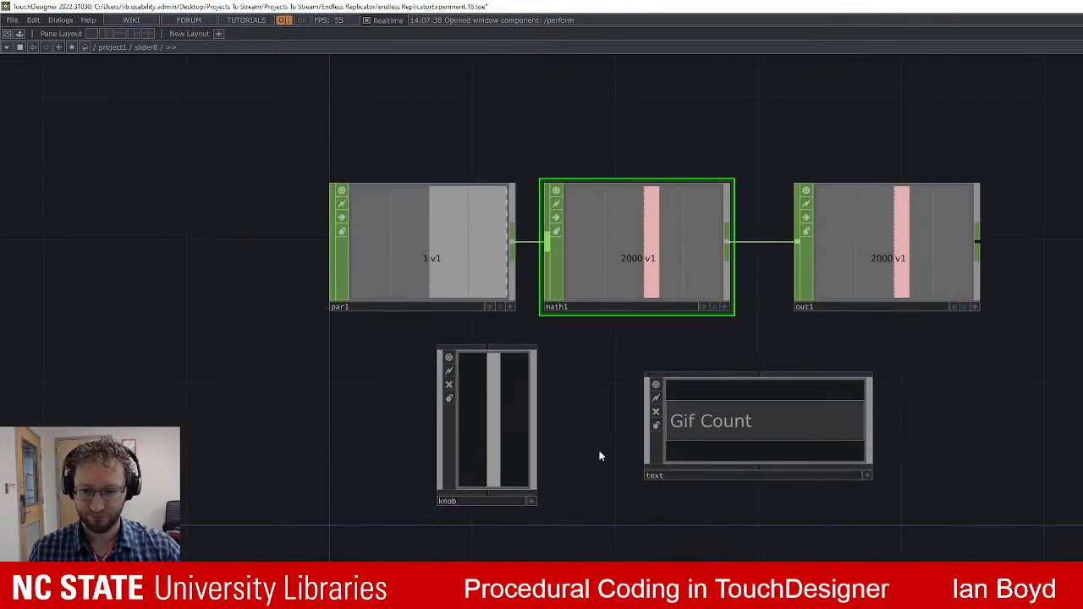
Inspect the par1, math1 and out1 operators of the Gif Count slider, finishing with math1 selected.
{"action": "left_click", "coordinate": [440, 291]}
{"action": "left_click", "coordinate": [621, 245]}
{"action": "left_click", "coordinate": [513, 269]}
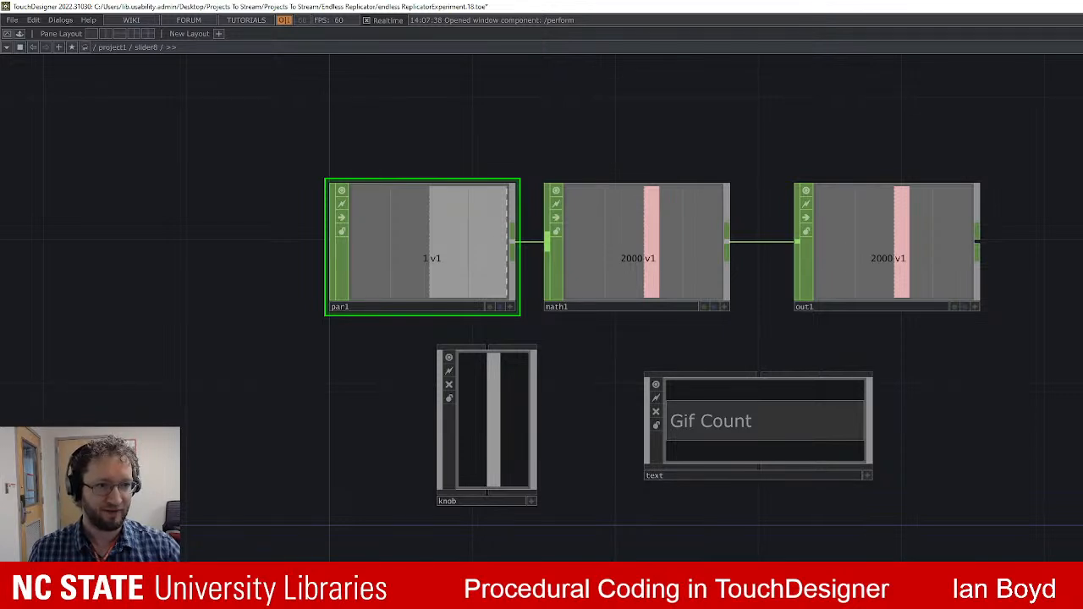
{"action": "left_click", "coordinate": [942, 265]}
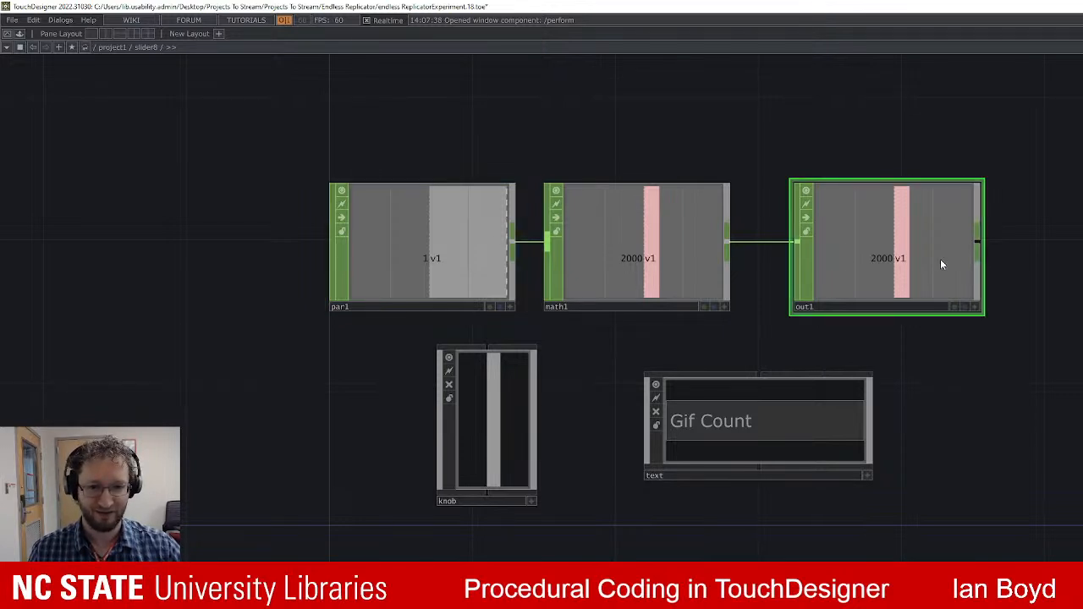
{"action": "left_click", "coordinate": [671, 257]}
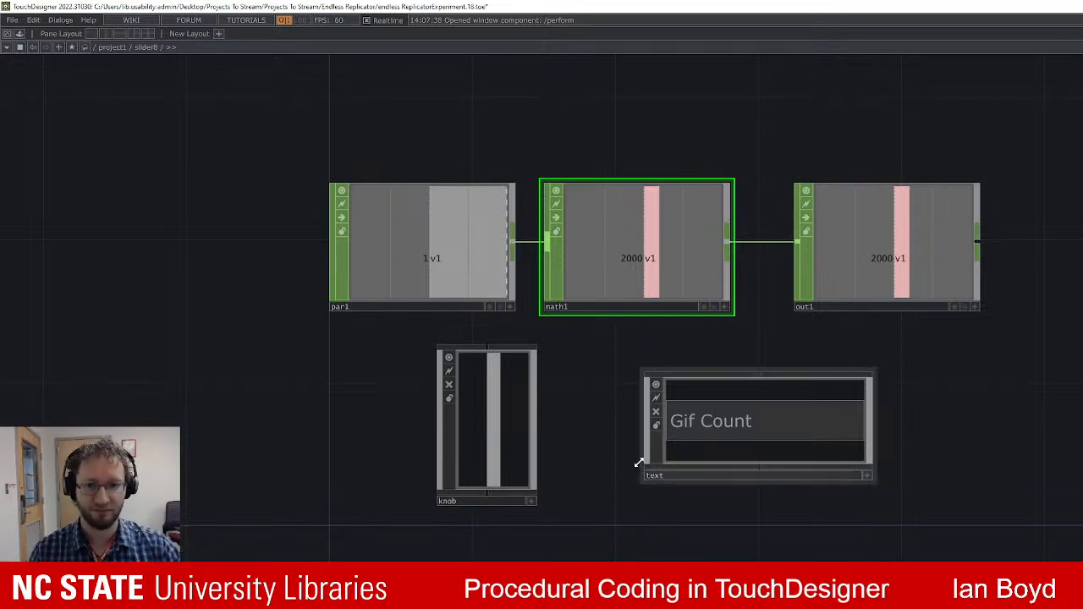
Return to project1, select particle1 below the Speed slider and make the Gif Count slider (slider8) interactive.
{"action": "scroll", "coordinate": [1078, 419], "scroll_direction": "down", "scroll_amount": 5}
{"action": "scroll", "coordinate": [1044, 435], "scroll_direction": "down", "scroll_amount": 6}
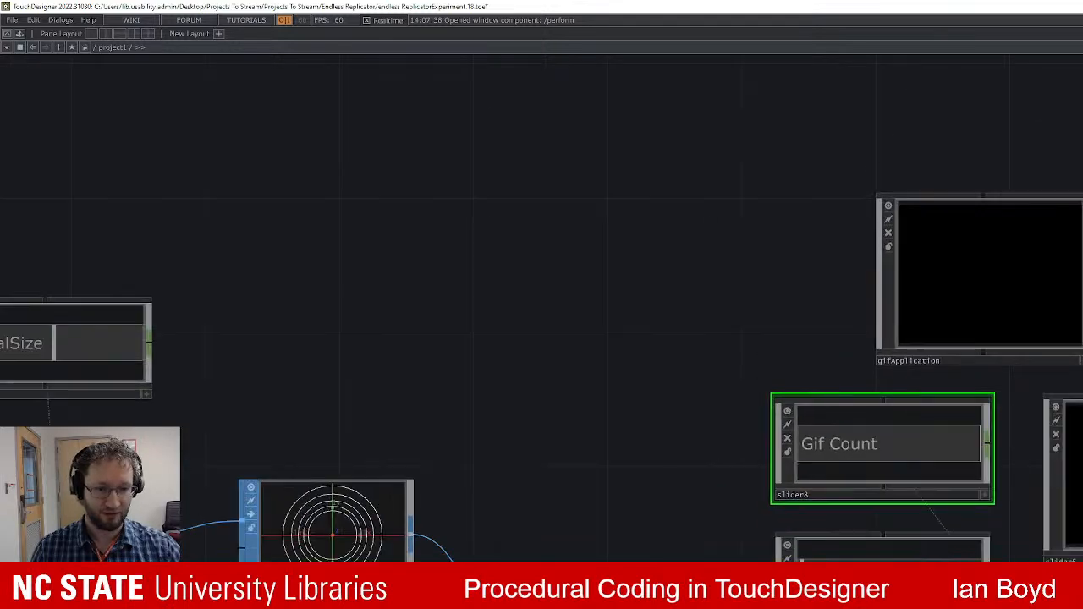
{"action": "left_click", "coordinate": [861, 538]}
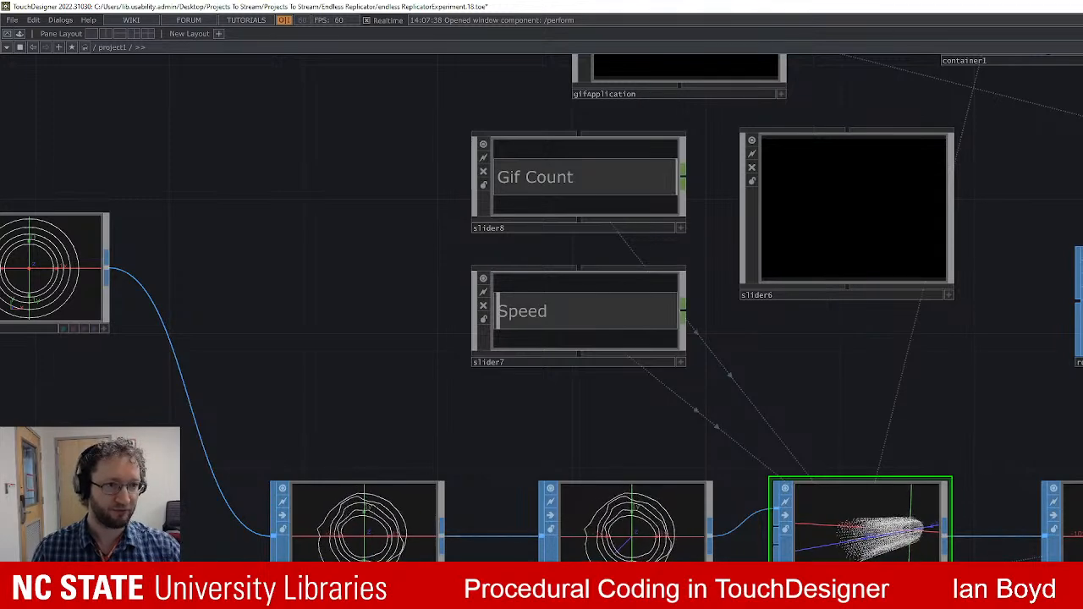
{"action": "left_click", "coordinate": [680, 227]}
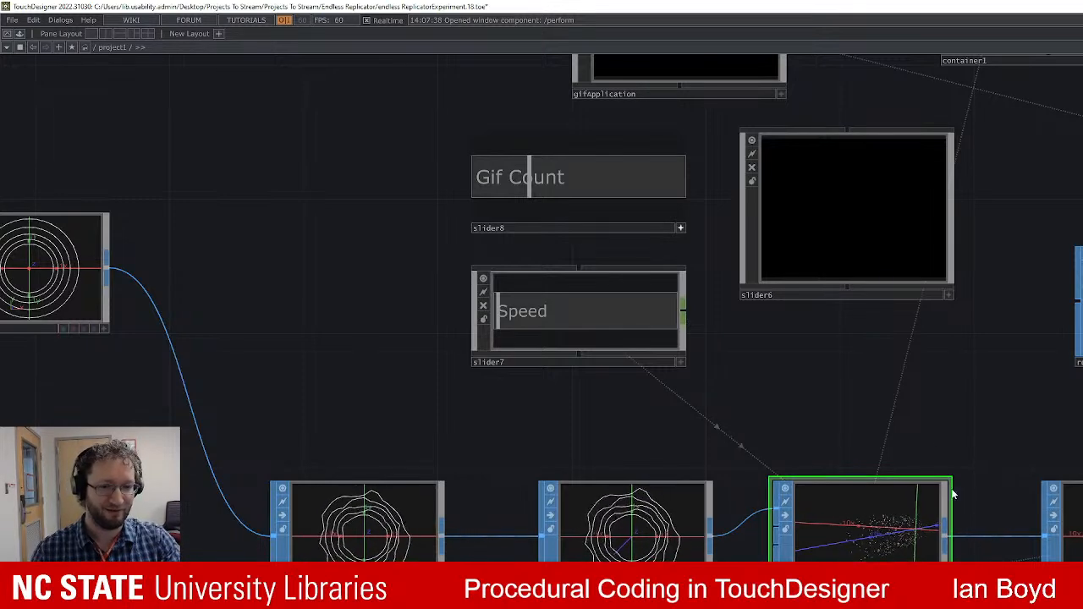
Undo the Birth parameter change, move the Gif Count slider through lower values and leave it at its maximum.
{"action": "key", "text": "ctrl+z"}
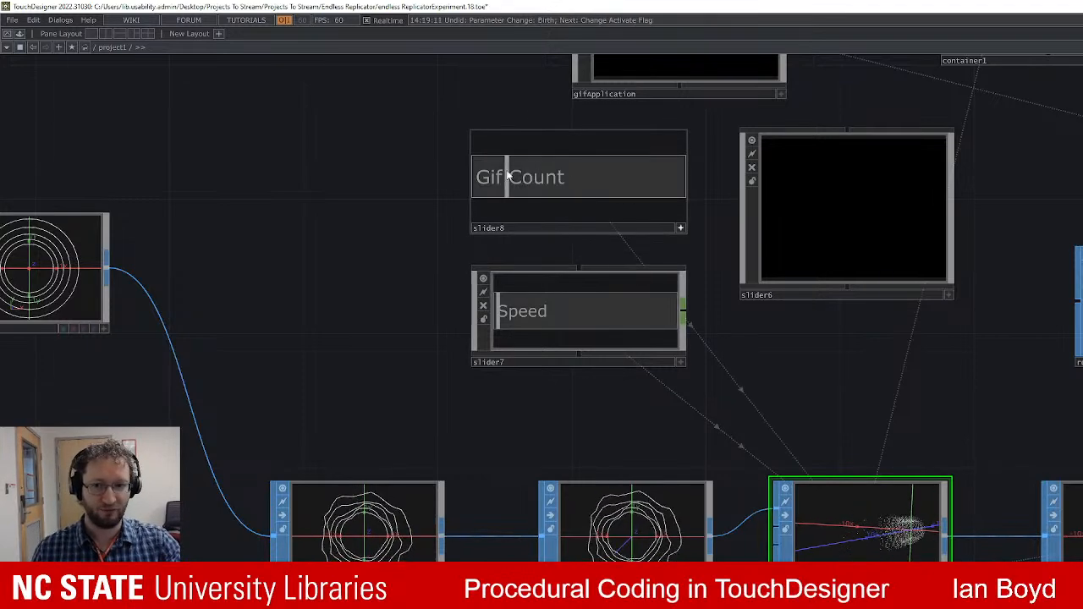
{"action": "left_click_drag", "start_coordinate": [604, 168], "coordinate": [559, 171]}
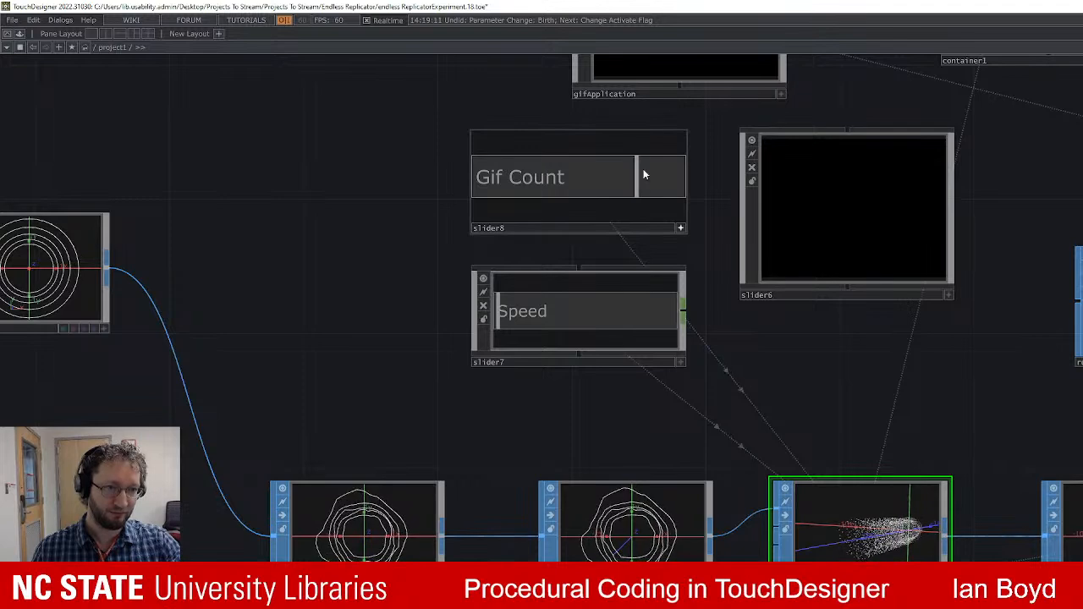
{"action": "left_click_drag", "start_coordinate": [643, 171], "coordinate": [739, 176]}
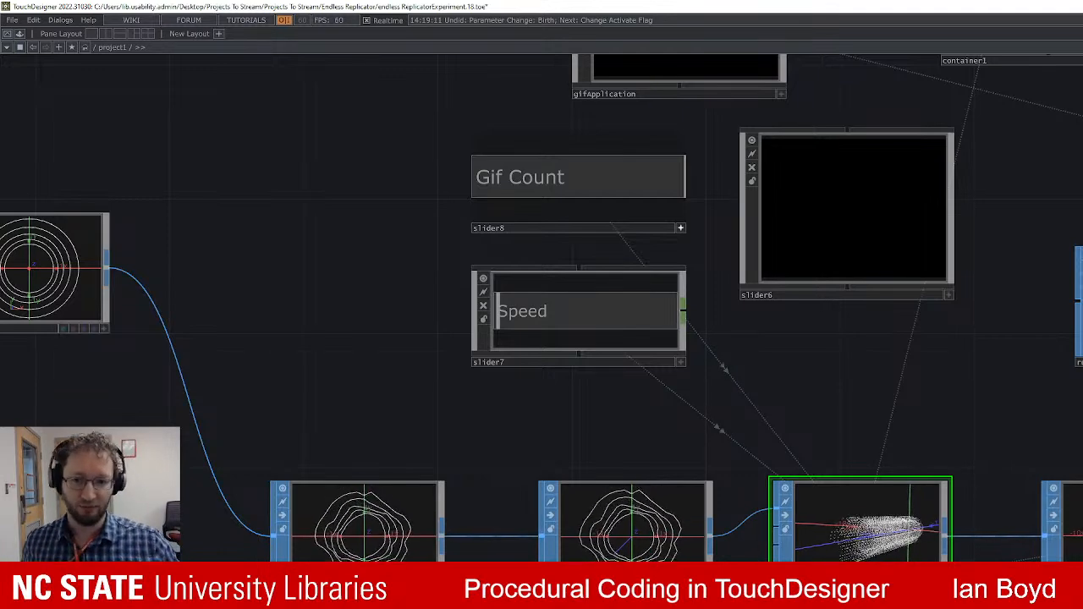
Examine the project1 network from the PortalSize circle chain through particle1 and null1 to geo1 and render1.
{"action": "scroll", "coordinate": [1074, 423], "scroll_direction": "down", "scroll_amount": 5}
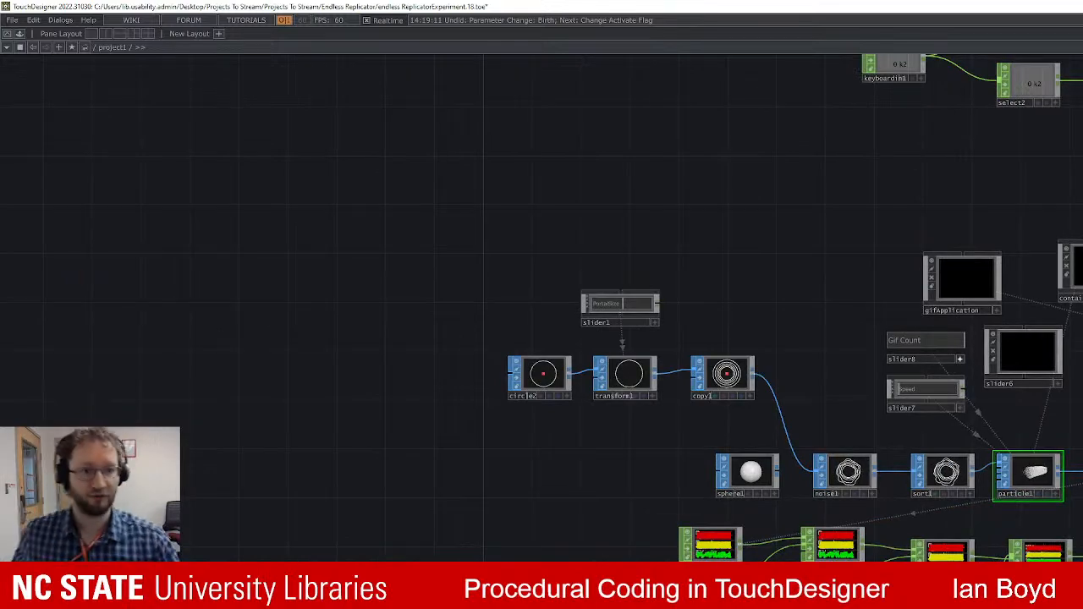
{"action": "scroll", "coordinate": [1079, 423], "scroll_direction": "down", "scroll_amount": 2}
{"action": "scroll", "coordinate": [1078, 423], "scroll_direction": "up", "scroll_amount": 2}
{"action": "left_click_drag", "start_coordinate": [1082, 294], "coordinate": [1071, 276]}
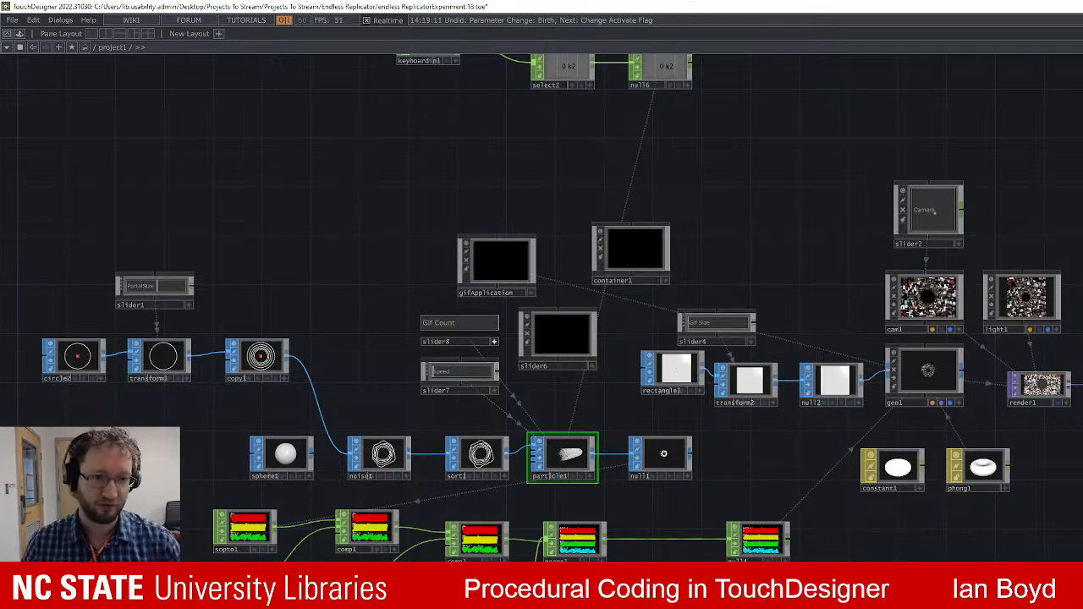
{"action": "scroll", "coordinate": [798, 442], "scroll_direction": "up", "scroll_amount": 1}
{"action": "scroll", "coordinate": [795, 443], "scroll_direction": "up", "scroll_amount": 2}
{"action": "left_click_drag", "start_coordinate": [796, 443], "coordinate": [1068, 460]}
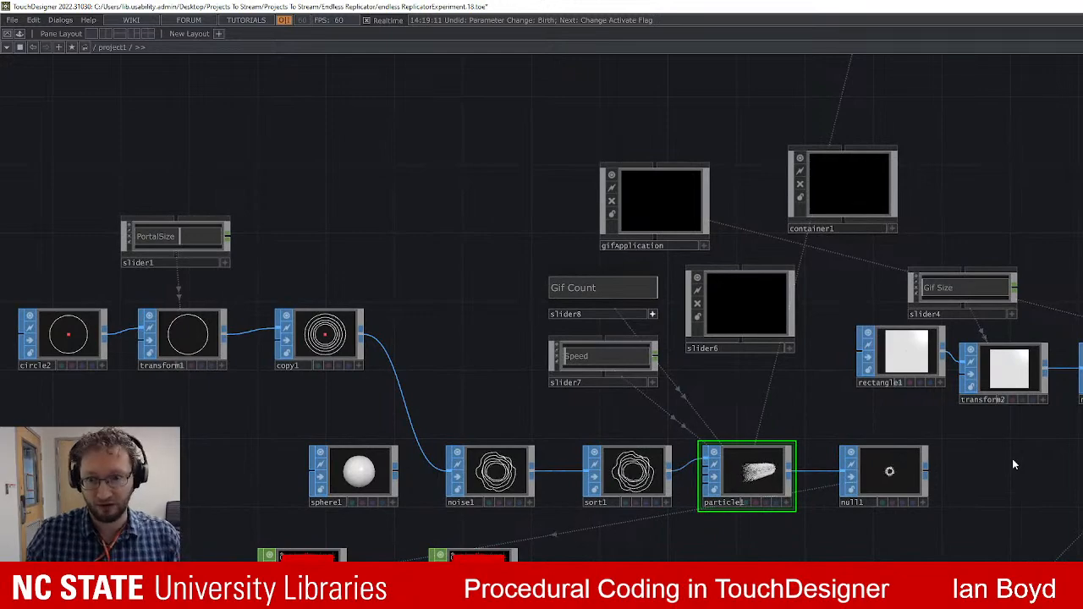
Examine the merge1 and null4 channel chain below particle1 and the keyboardin1 branches above it.
{"action": "scroll", "coordinate": [998, 550], "scroll_direction": "down", "scroll_amount": 2}
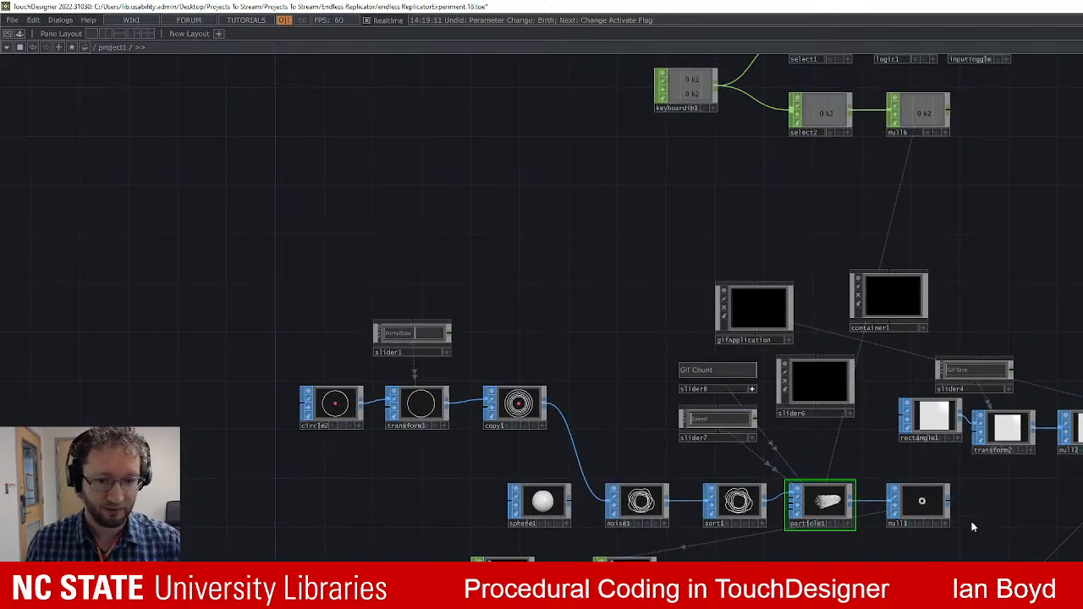
{"action": "left_click_drag", "start_coordinate": [971, 521], "coordinate": [793, 514]}
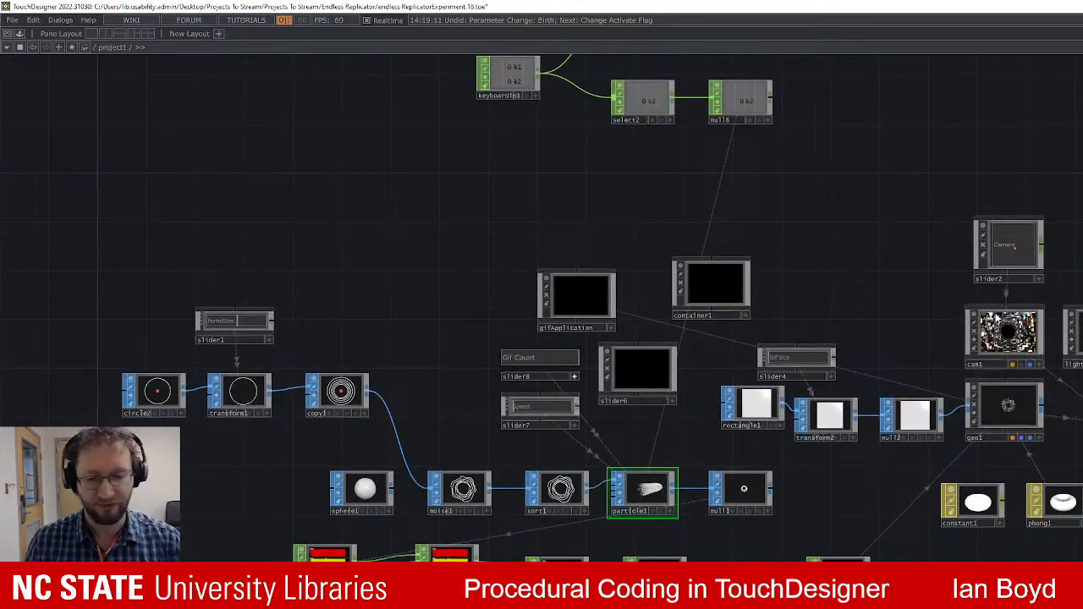
{"action": "left_click_drag", "start_coordinate": [898, 526], "coordinate": [962, 445]}
{"action": "scroll", "coordinate": [930, 457], "scroll_direction": "up", "scroll_amount": 2}
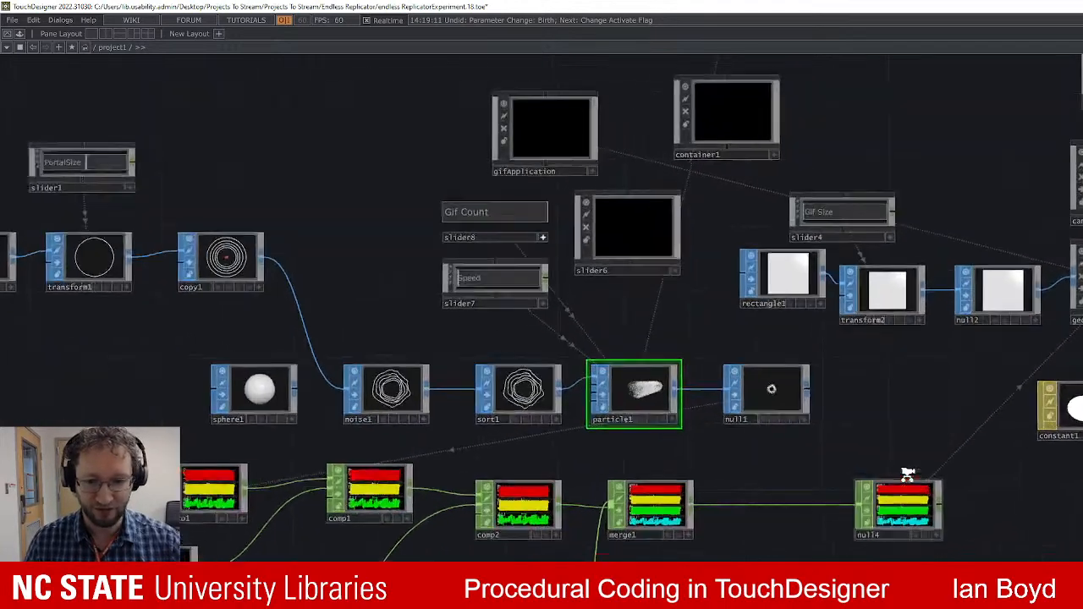
{"action": "scroll", "coordinate": [749, 502], "scroll_direction": "down", "scroll_amount": 4}
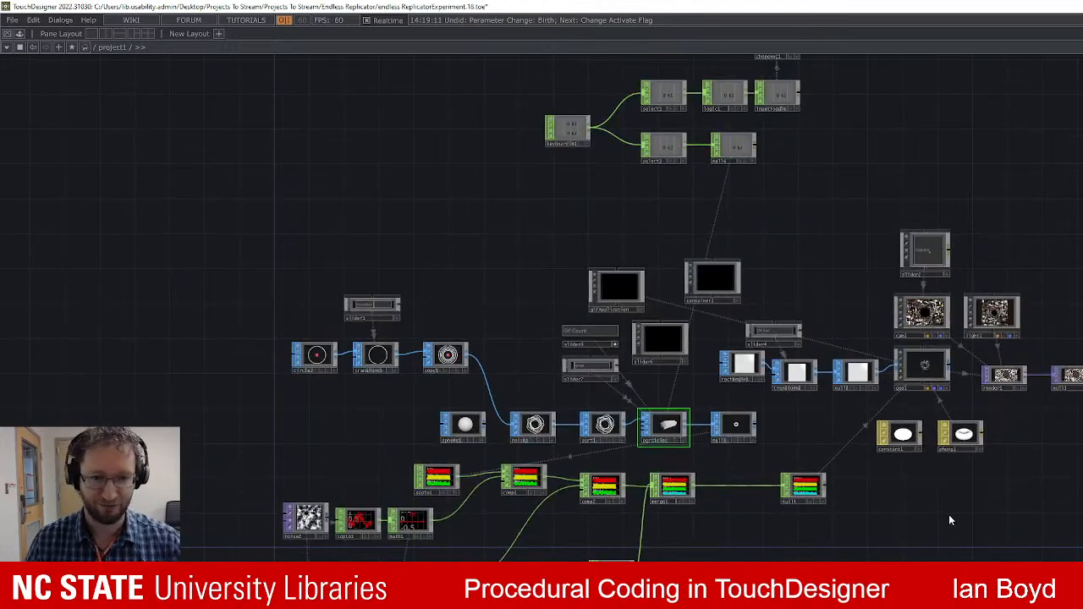
{"action": "left_click_drag", "start_coordinate": [938, 494], "coordinate": [942, 536]}
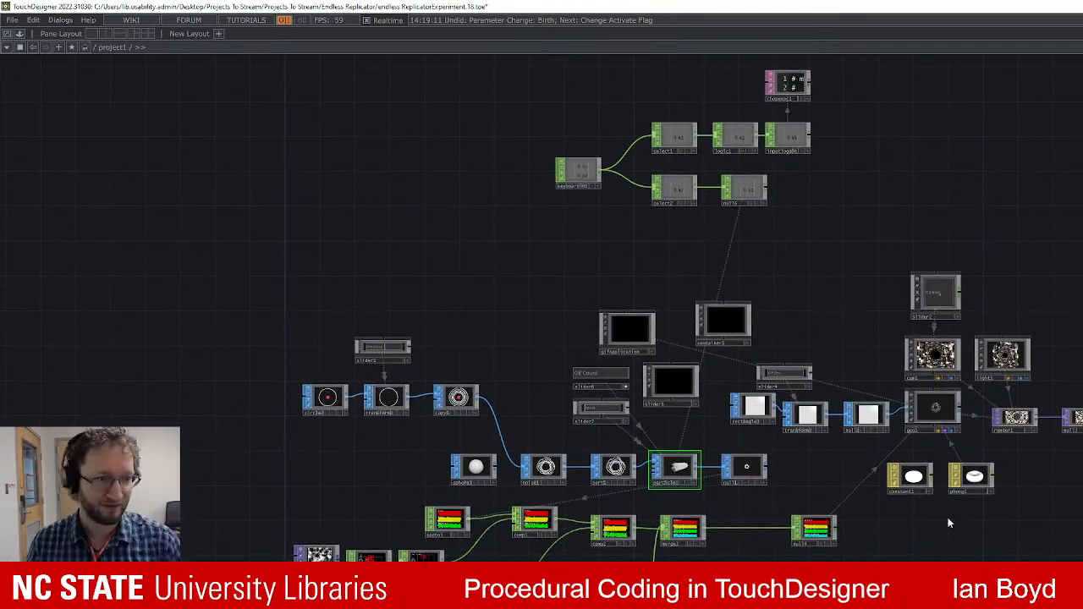
{"action": "scroll", "coordinate": [881, 539], "scroll_direction": "down", "scroll_amount": 2}
{"action": "scroll", "coordinate": [881, 539], "scroll_direction": "up", "scroll_amount": 2}
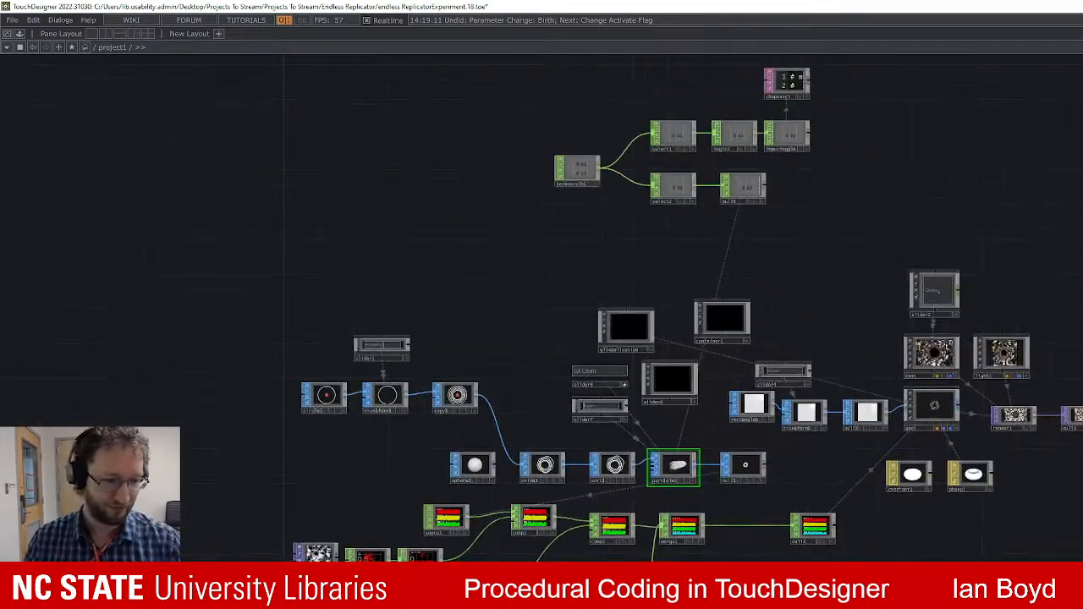
{"action": "left_click_drag", "start_coordinate": [881, 539], "coordinate": [866, 543]}
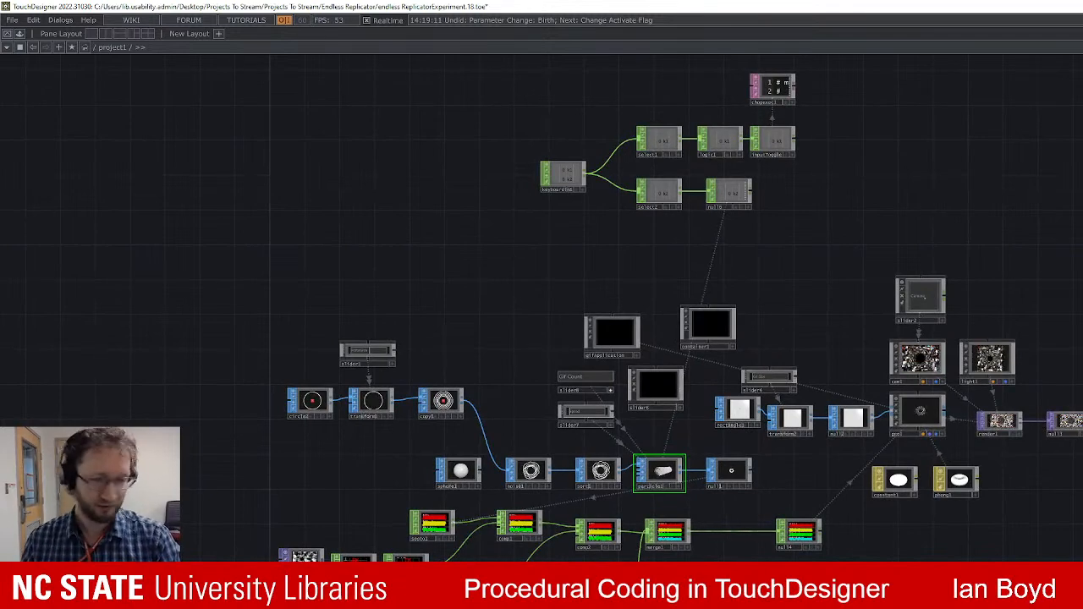
Try to open the midiAnd3DTexture_AKAI project from the Midi Visualizer folder in Projects To Stream.
{"action": "key", "text": "ctrl+o"}
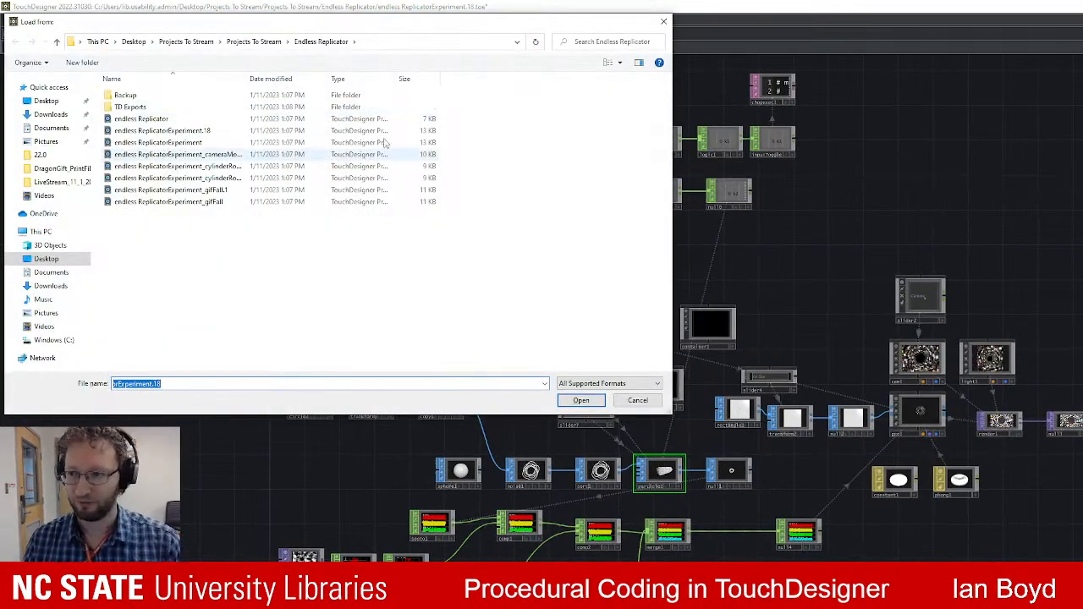
{"action": "left_click", "coordinate": [269, 44]}
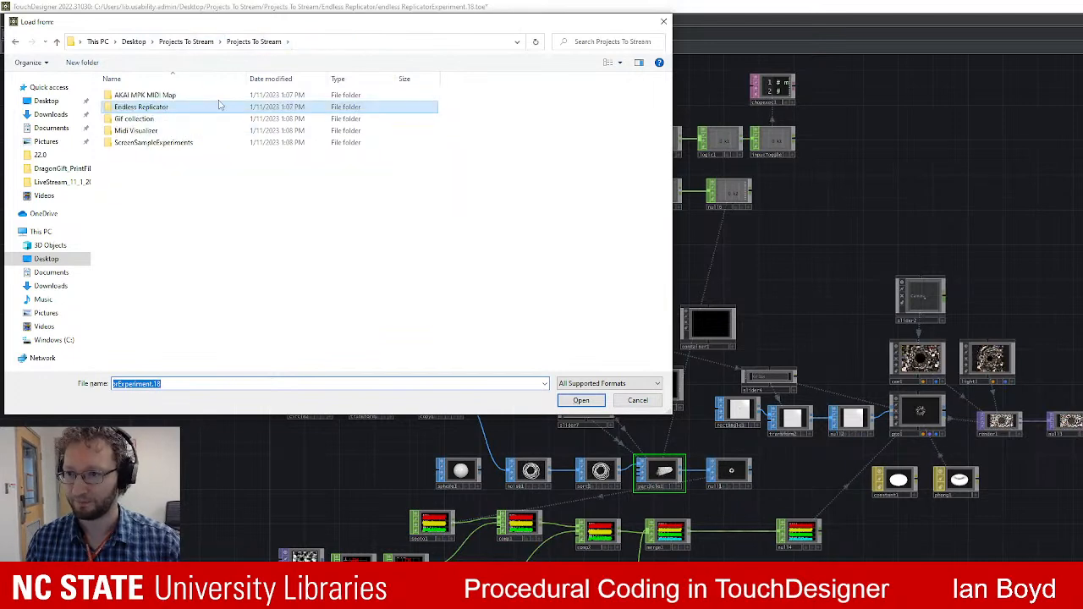
{"action": "double_click", "coordinate": [143, 130]}
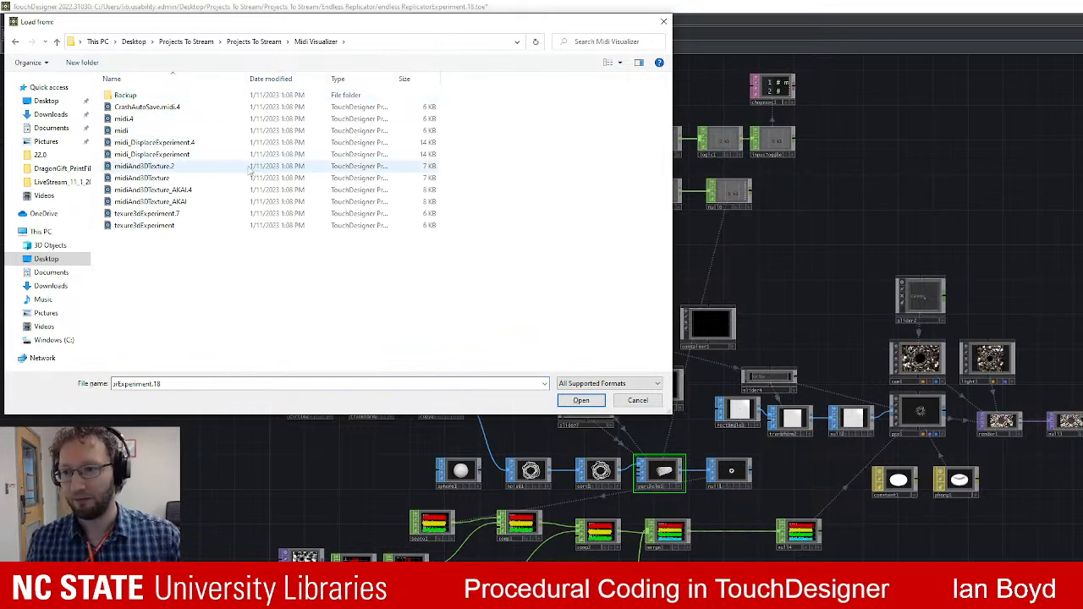
{"action": "left_click", "coordinate": [216, 203]}
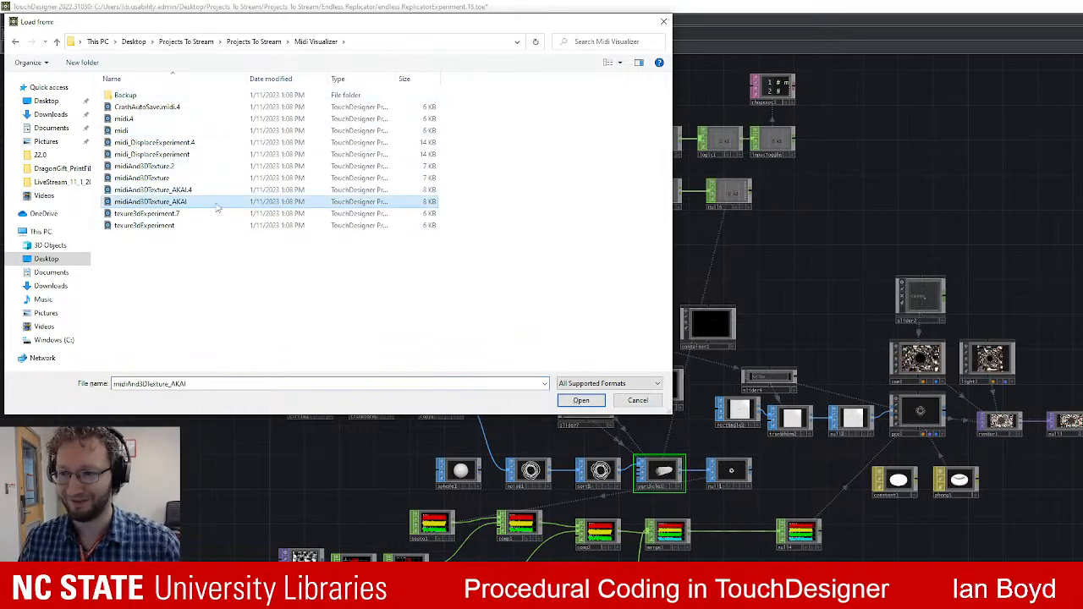
{"action": "left_click", "coordinate": [592, 400]}
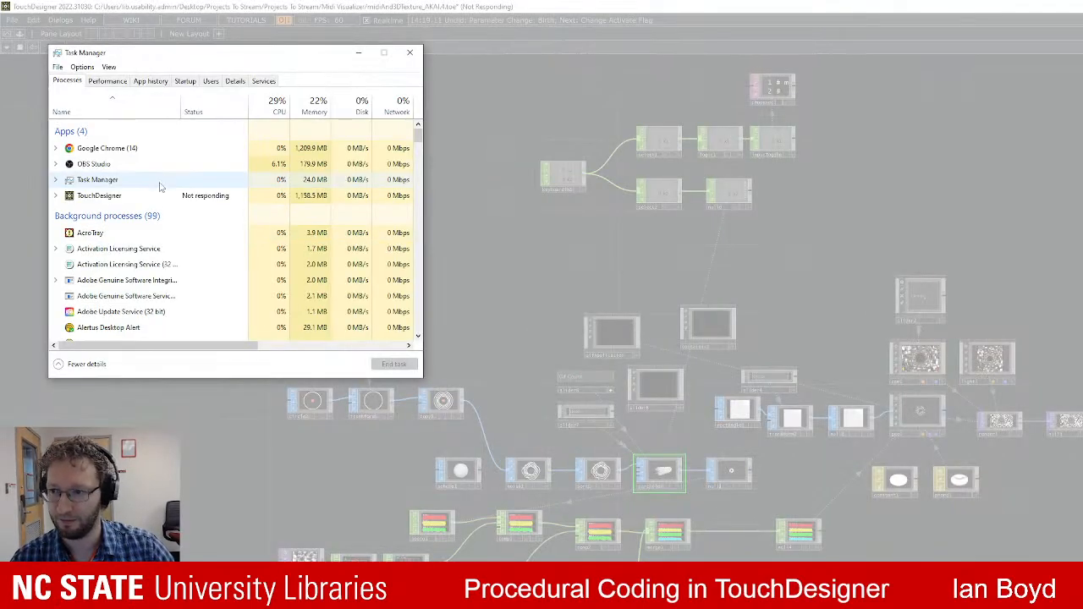
End the unresponsive TouchDesigner task in Task Manager and close Task Manager.
{"action": "left_click", "coordinate": [157, 182]}
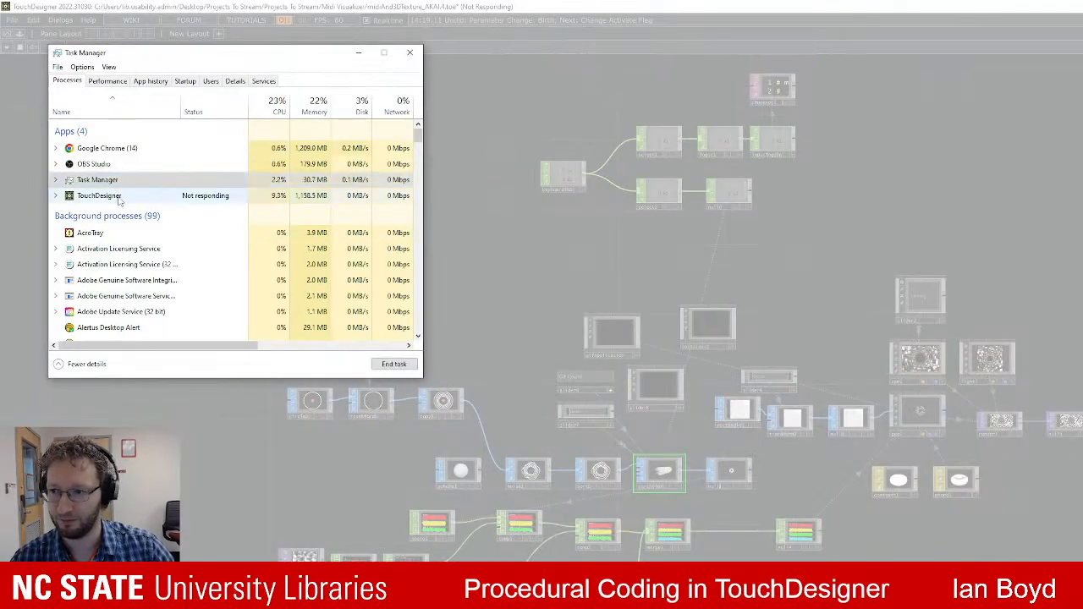
{"action": "left_click", "coordinate": [110, 195]}
{"action": "left_click", "coordinate": [393, 363]}
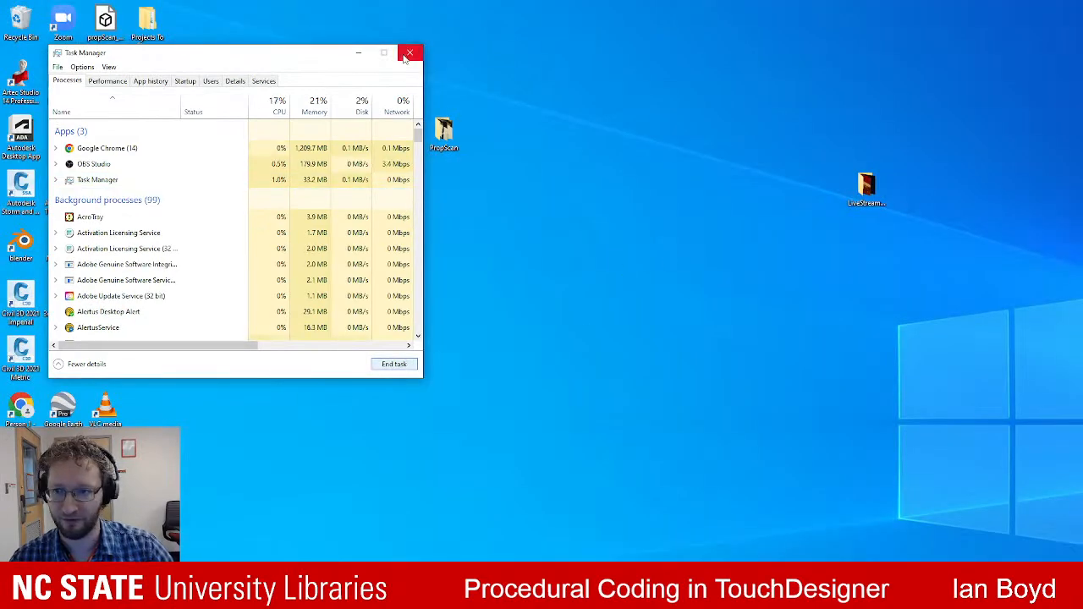
{"action": "left_click", "coordinate": [410, 53]}
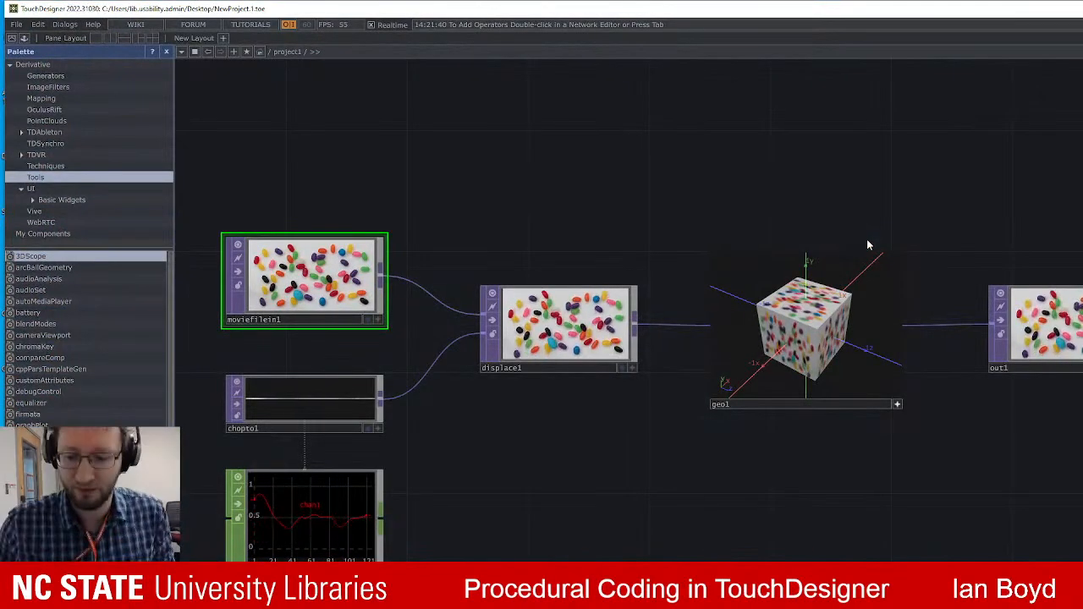
Try to load midiAnd3DTexture_AKAI from the desktop's Projects To Stream, Midi Visualizer folder again, and enter project1 to check its network.
{"action": "key", "text": "ctrl+o"}
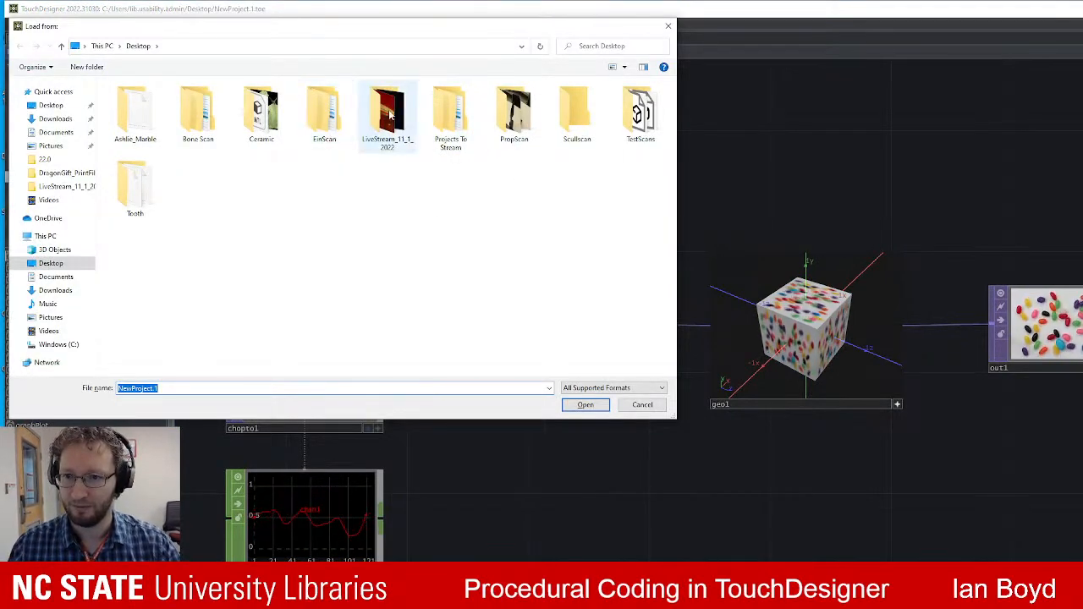
{"action": "left_click", "coordinate": [451, 108]}
{"action": "double_click", "coordinate": [451, 109]}
{"action": "double_click", "coordinate": [173, 101]}
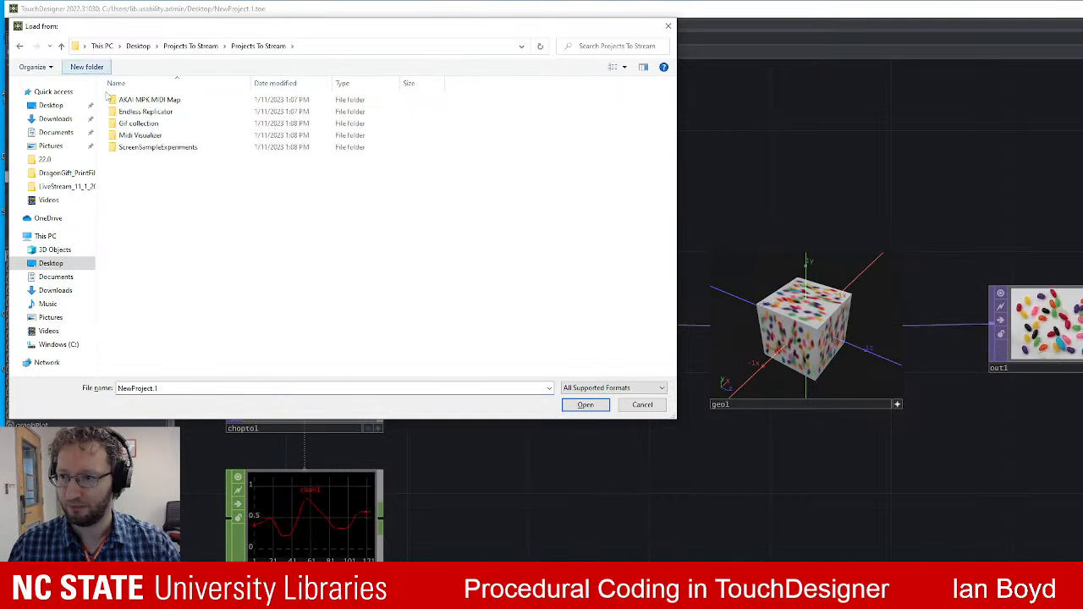
{"action": "double_click", "coordinate": [139, 135]}
{"action": "left_click", "coordinate": [169, 194]}
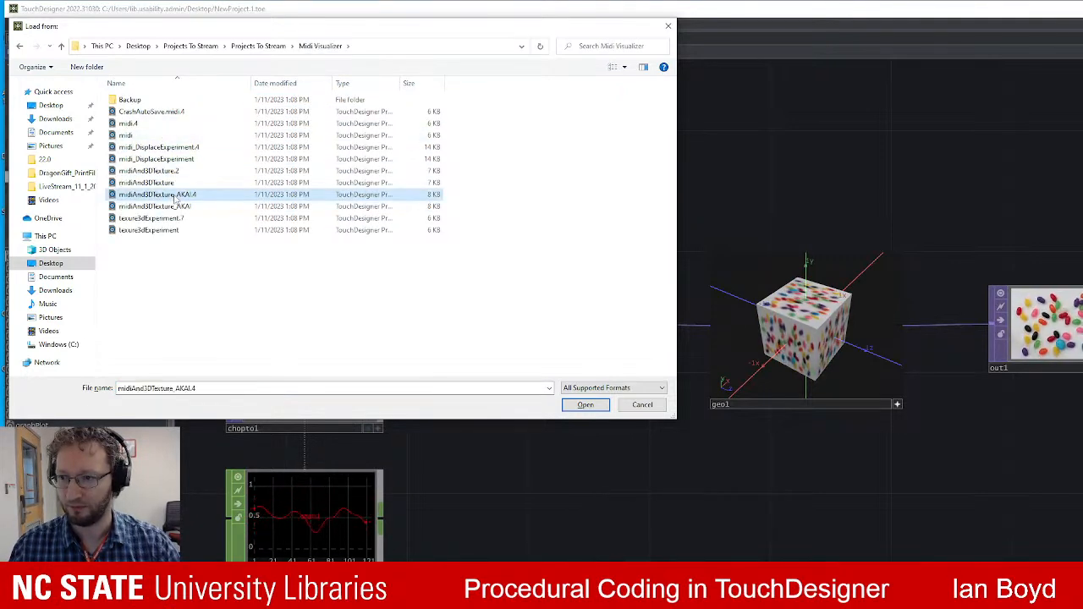
{"action": "left_click", "coordinate": [220, 206]}
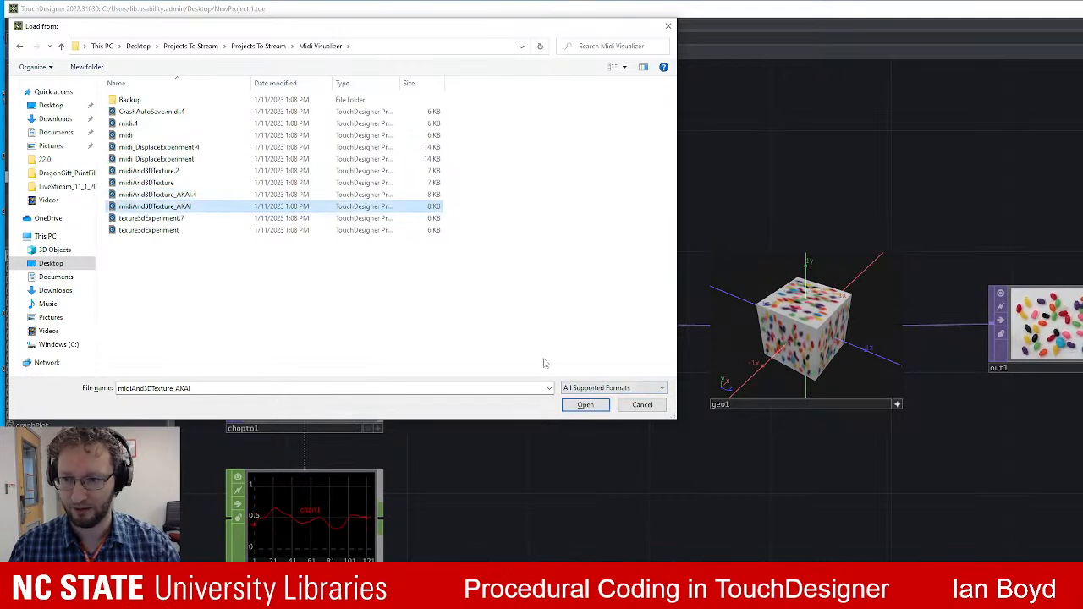
{"action": "left_click", "coordinate": [586, 404]}
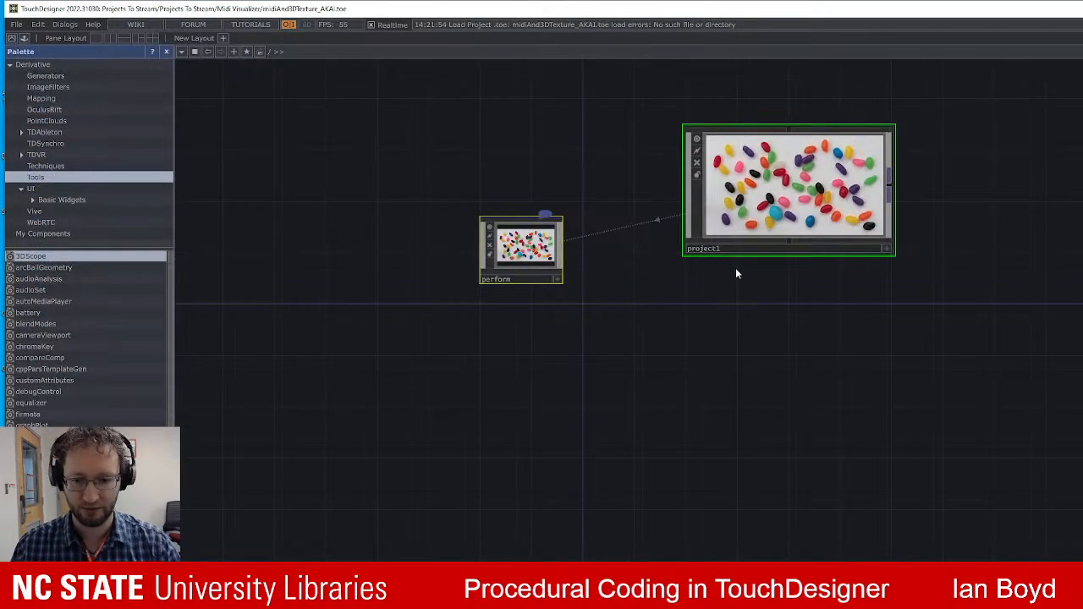
{"action": "scroll", "coordinate": [799, 173], "scroll_direction": "up", "scroll_amount": 3}
{"action": "scroll", "coordinate": [799, 172], "scroll_direction": "up", "scroll_amount": 3}
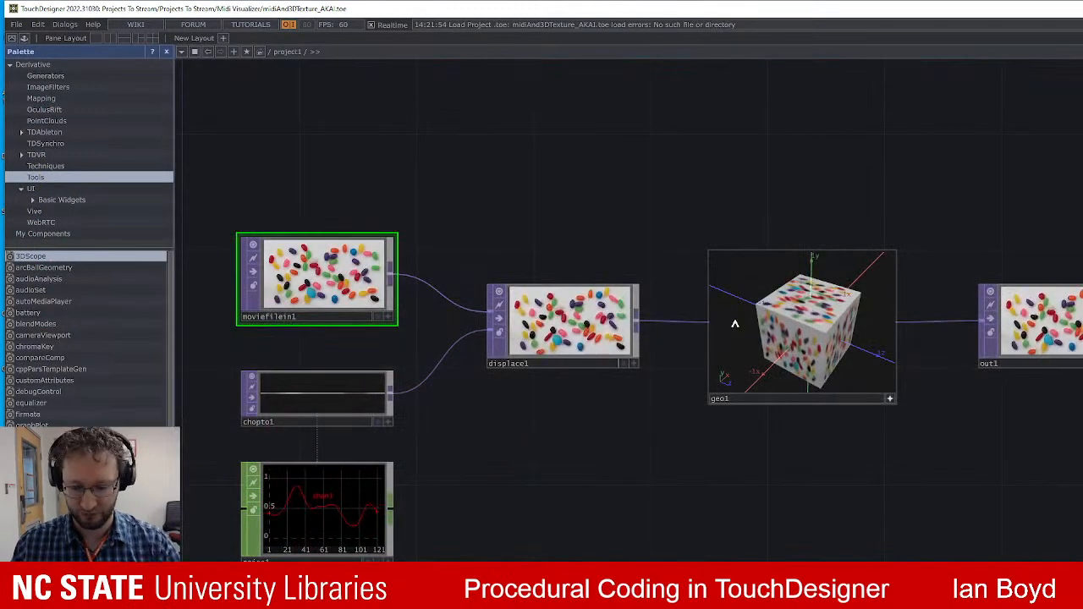
Open the midiAnd3DTexture_AKAI.4 project from the Midi Visualizer folder.
{"action": "key", "text": "ctrl+o"}
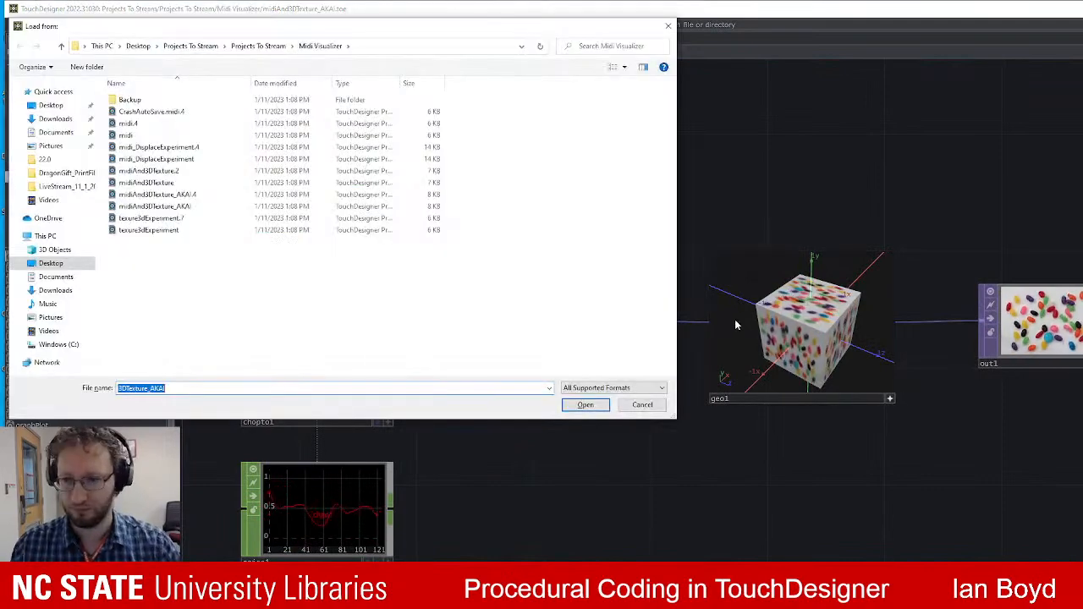
{"action": "left_click", "coordinate": [184, 208]}
{"action": "left_click", "coordinate": [585, 406]}
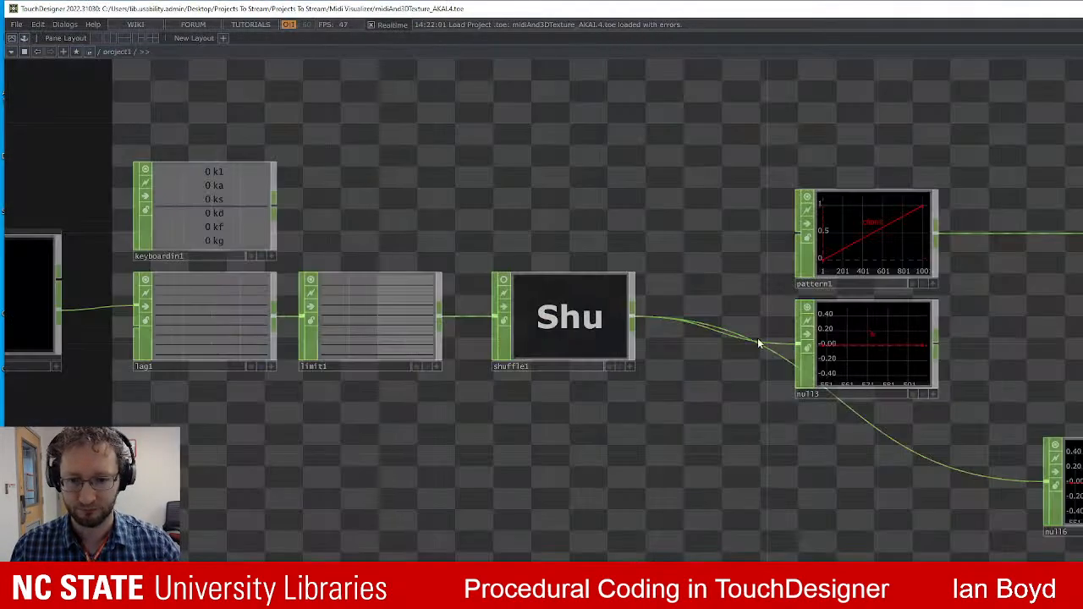
Select OP_1MidiInput and examine the network from the MIDI input chain across to geo1, cam1 and render1.
{"action": "scroll", "coordinate": [674, 419], "scroll_direction": "down", "scroll_amount": 3}
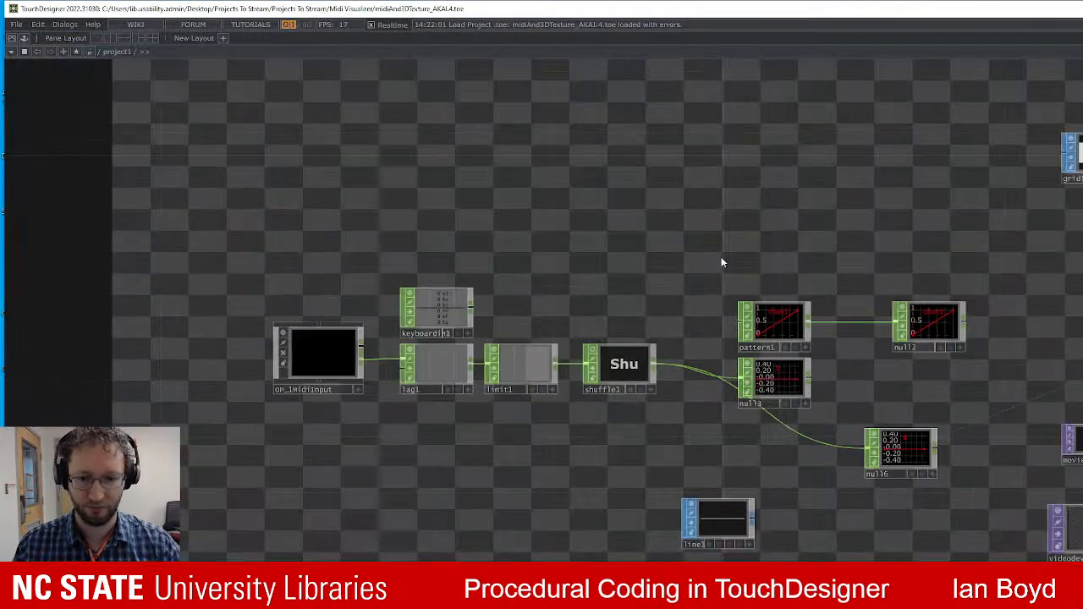
{"action": "left_click", "coordinate": [335, 346]}
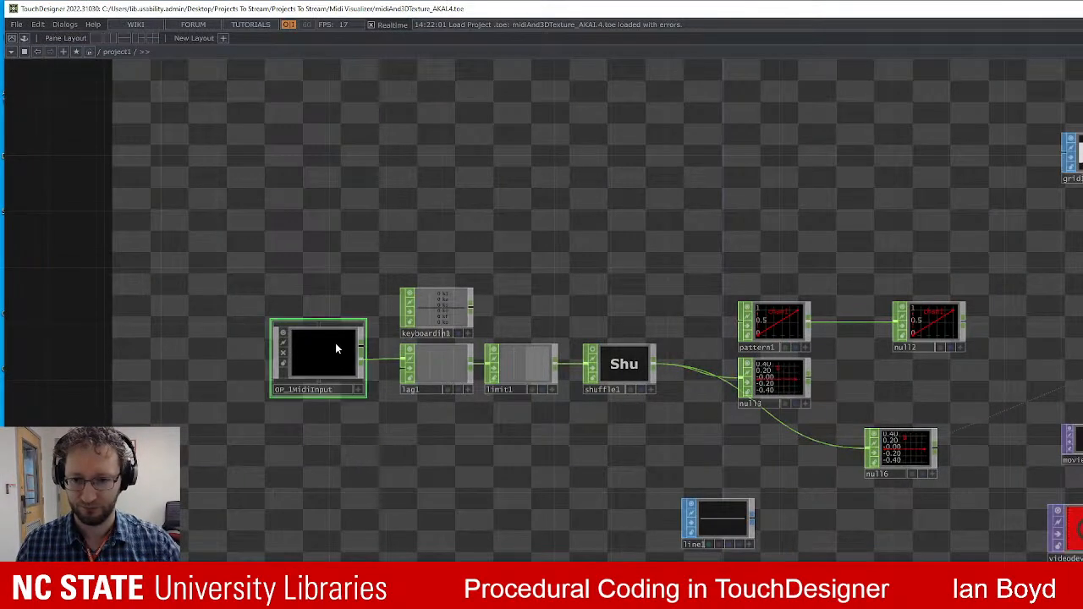
{"action": "left_click_drag", "start_coordinate": [1074, 507], "coordinate": [851, 529]}
{"action": "left_click_drag", "start_coordinate": [1064, 488], "coordinate": [848, 531]}
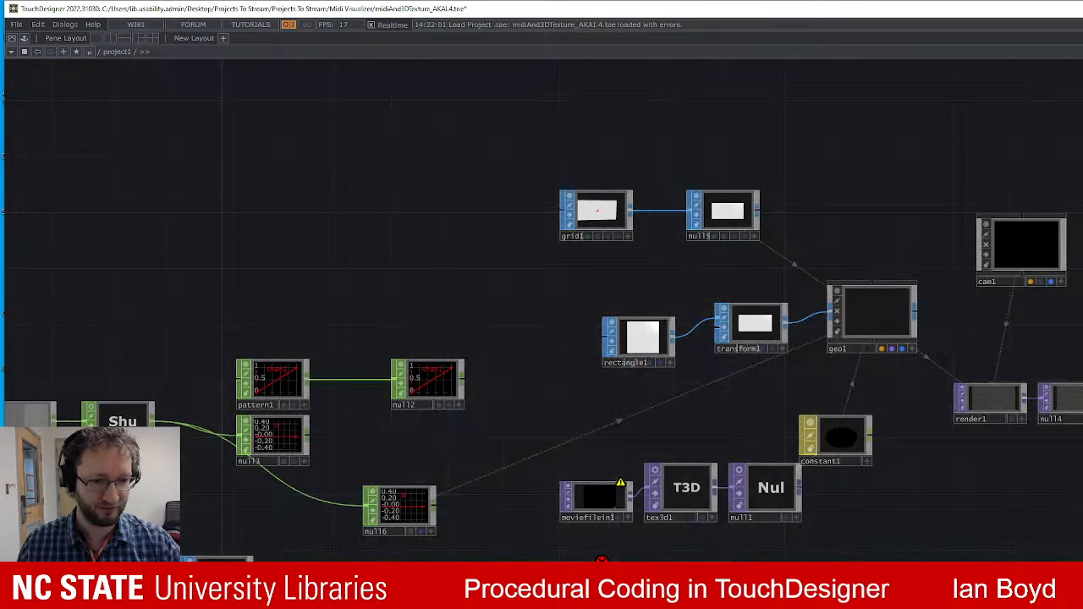
Go back to the start of the MIDI input chain in project1 and enter the OP_1MidiInput component.
{"action": "left_click_drag", "start_coordinate": [546, 275], "coordinate": [1076, 287]}
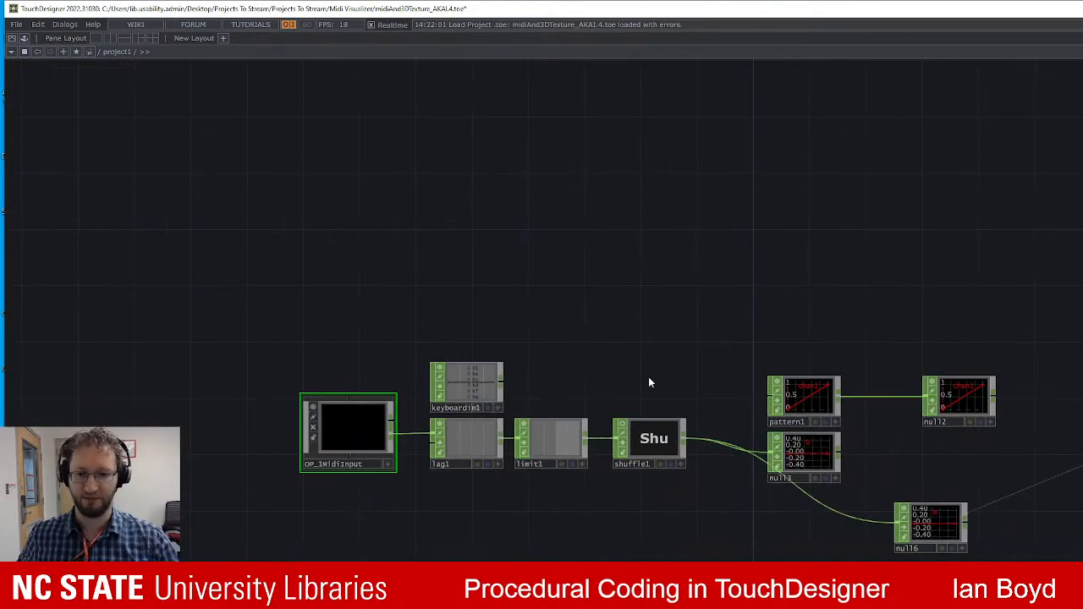
{"action": "left_click_drag", "start_coordinate": [584, 370], "coordinate": [640, 340]}
{"action": "scroll", "coordinate": [416, 415], "scroll_direction": "up", "scroll_amount": 4}
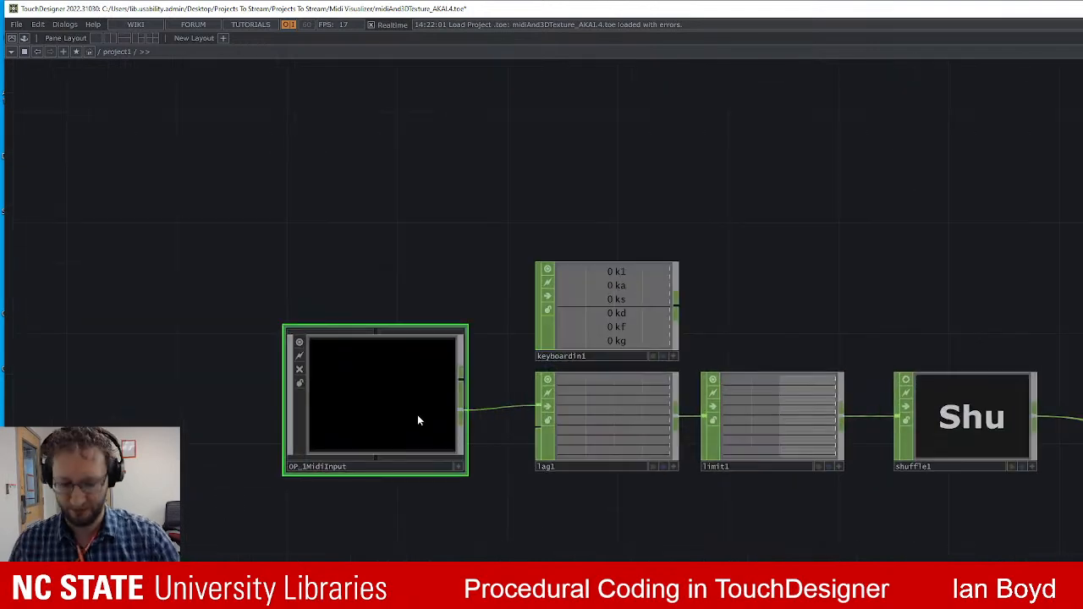
{"action": "left_click_drag", "start_coordinate": [514, 169], "coordinate": [589, 188]}
{"action": "scroll", "coordinate": [736, 197], "scroll_direction": "down", "scroll_amount": 4}
{"action": "left_click_drag", "start_coordinate": [790, 212], "coordinate": [843, 227]}
{"action": "scroll", "coordinate": [421, 363], "scroll_direction": "up", "scroll_amount": 1}
{"action": "scroll", "coordinate": [636, 305], "scroll_direction": "up", "scroll_amount": 10}
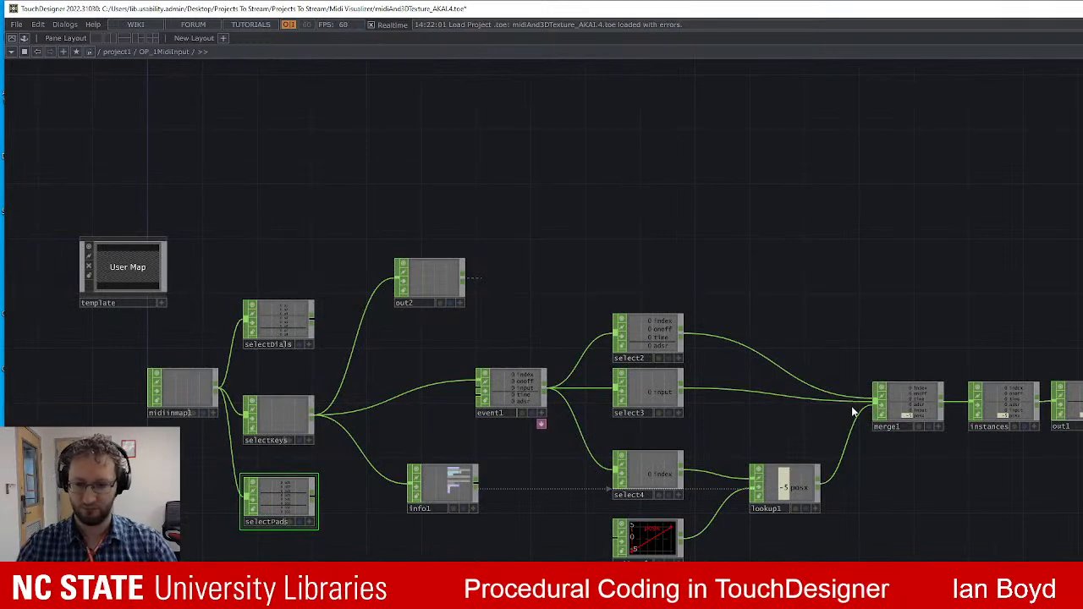
Examine OP_1MidiInput's internal network from midiinmap1 through event1 to merge1 and instances, and return to project1.
{"action": "left_click_drag", "start_coordinate": [534, 221], "coordinate": [807, 283]}
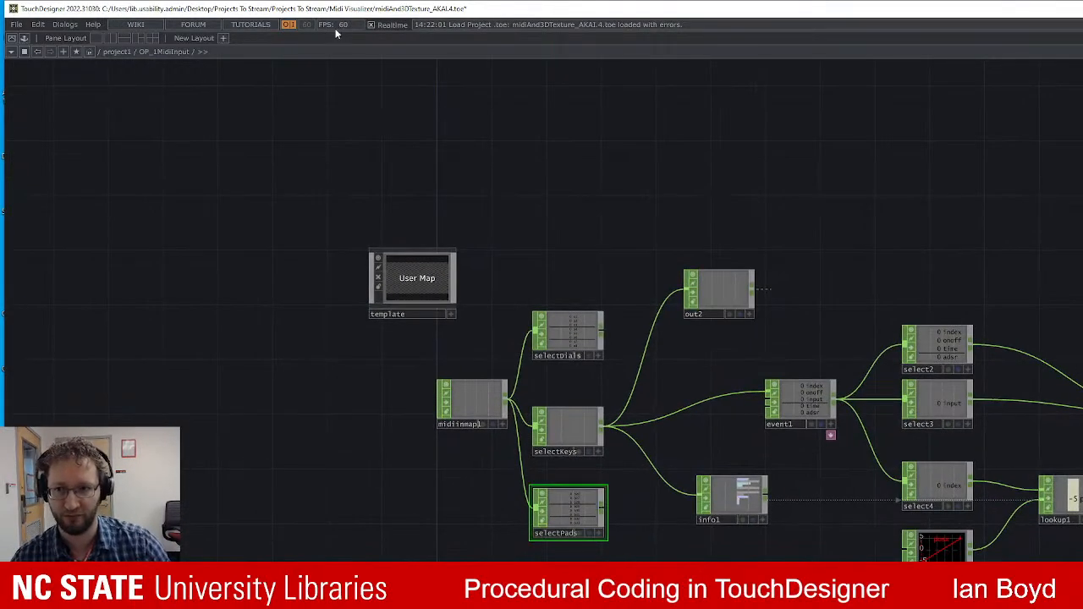
{"action": "left_click_drag", "start_coordinate": [936, 255], "coordinate": [802, 213]}
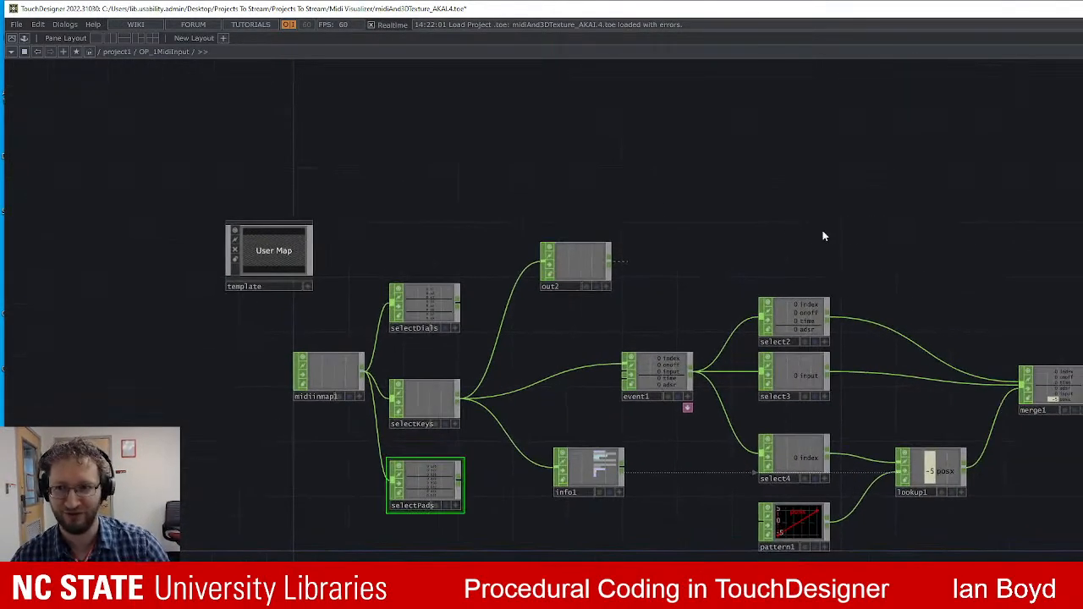
{"action": "left_click_drag", "start_coordinate": [843, 250], "coordinate": [699, 255]}
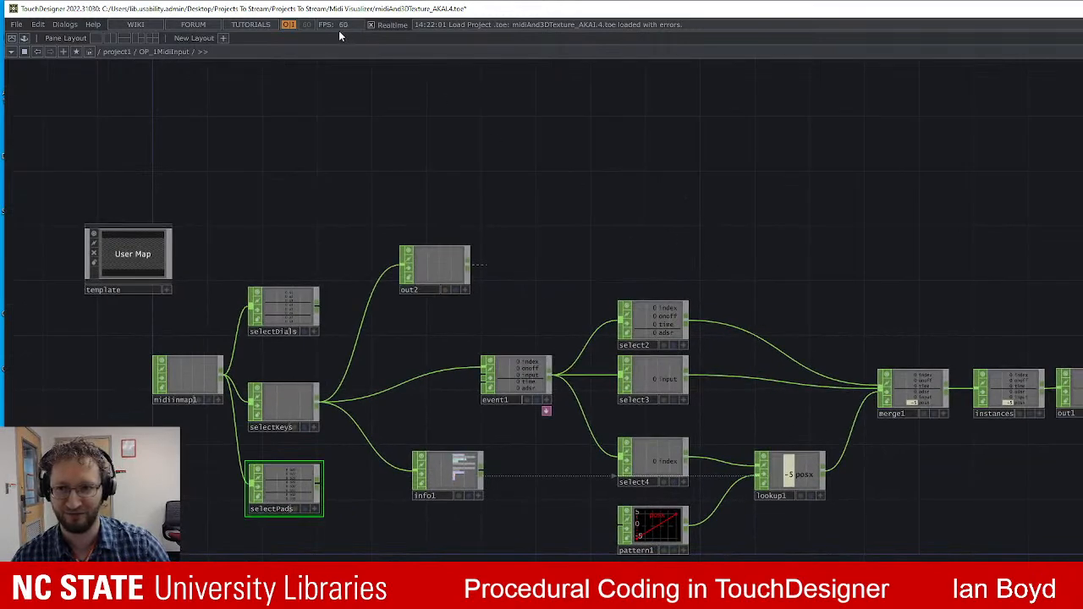
{"action": "scroll", "coordinate": [551, 225], "scroll_direction": "down", "scroll_amount": 6}
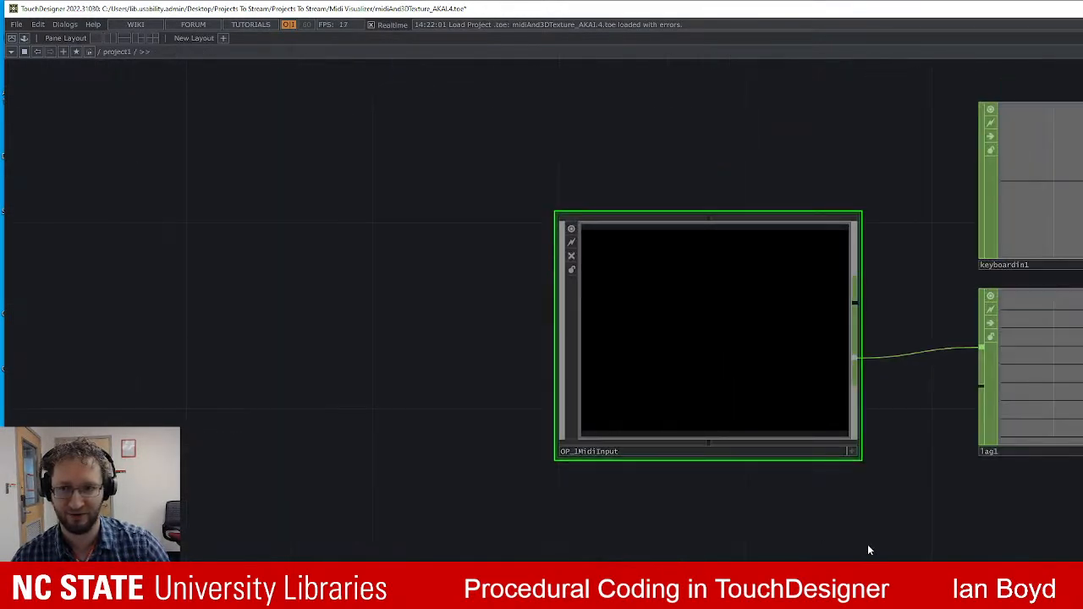
Inspect the keyboardin1, lag1, limit1 and shuffle1 operators that follow OP_1MidiInput.
{"action": "left_click_drag", "start_coordinate": [914, 169], "coordinate": [130, 202]}
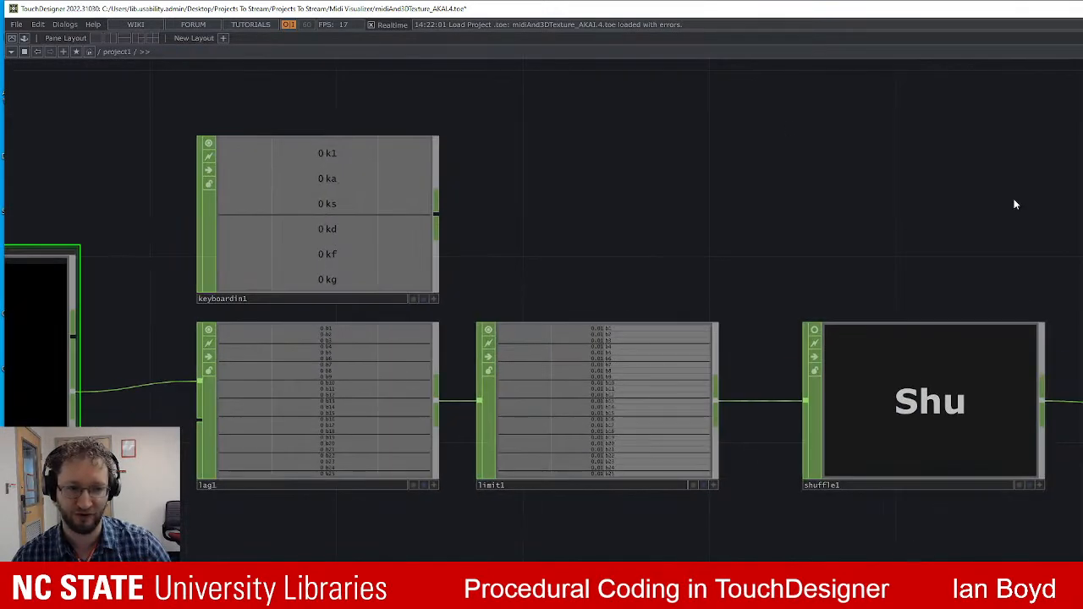
{"action": "left_click_drag", "start_coordinate": [1015, 200], "coordinate": [1082, 313]}
{"action": "left_click_drag", "start_coordinate": [972, 243], "coordinate": [1082, 163]}
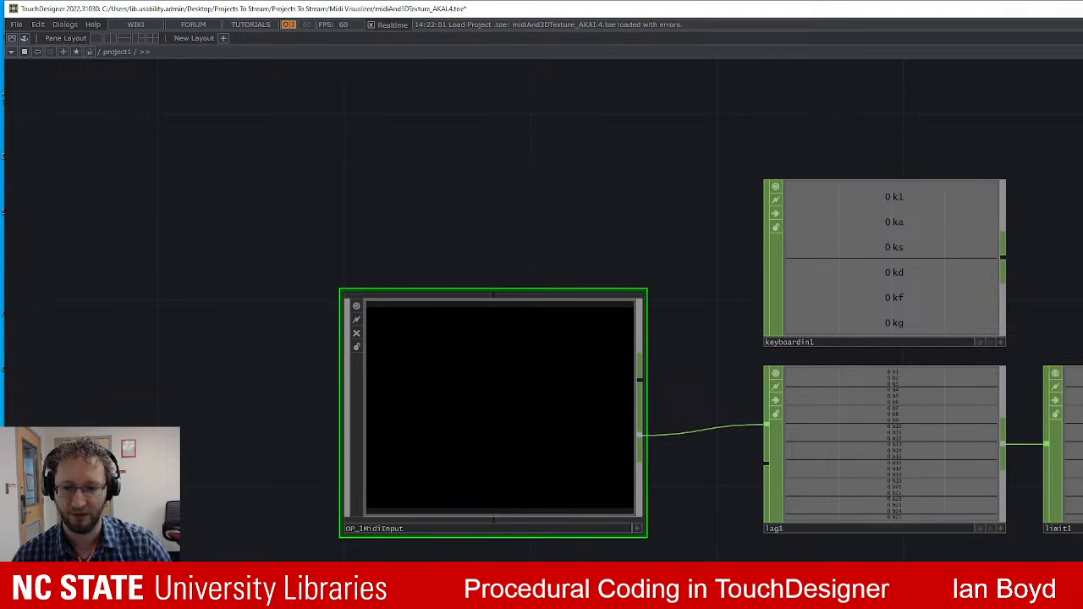
Enter OP_1MidiInput again and inspect its template, midiinmap1 and selectDials operators up close.
{"action": "left_click_drag", "start_coordinate": [554, 554], "coordinate": [626, 548]}
{"action": "scroll", "coordinate": [633, 411], "scroll_direction": "up", "scroll_amount": 10}
{"action": "scroll", "coordinate": [626, 405], "scroll_direction": "up", "scroll_amount": 3}
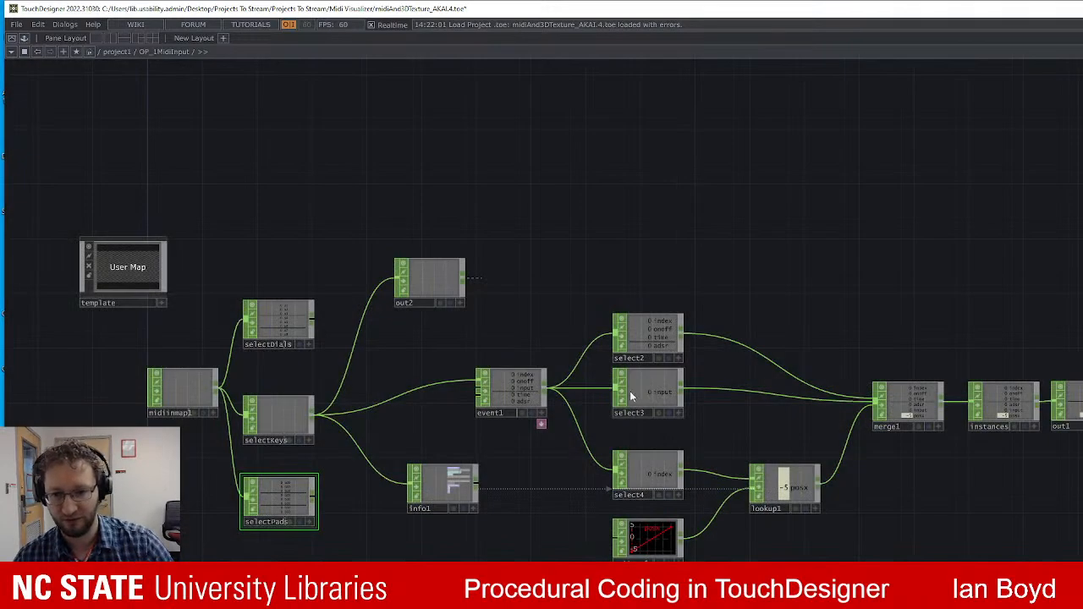
{"action": "left_click_drag", "start_coordinate": [633, 212], "coordinate": [762, 221]}
{"action": "scroll", "coordinate": [452, 322], "scroll_direction": "up", "scroll_amount": 7}
{"action": "left_click_drag", "start_coordinate": [430, 198], "coordinate": [617, 234]}
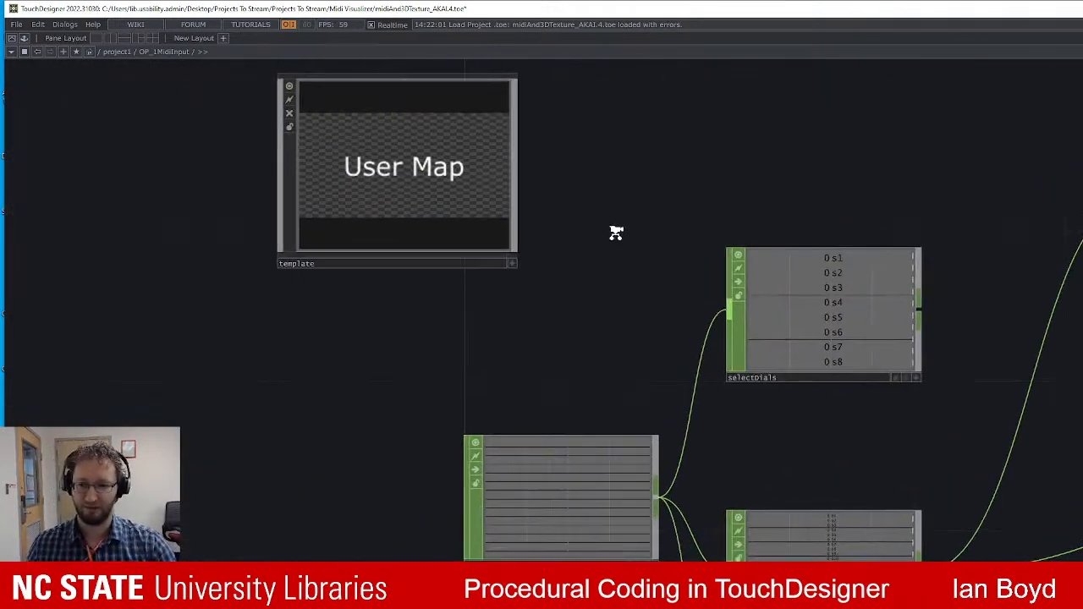
{"action": "scroll", "coordinate": [616, 235], "scroll_direction": "down", "scroll_amount": 3}
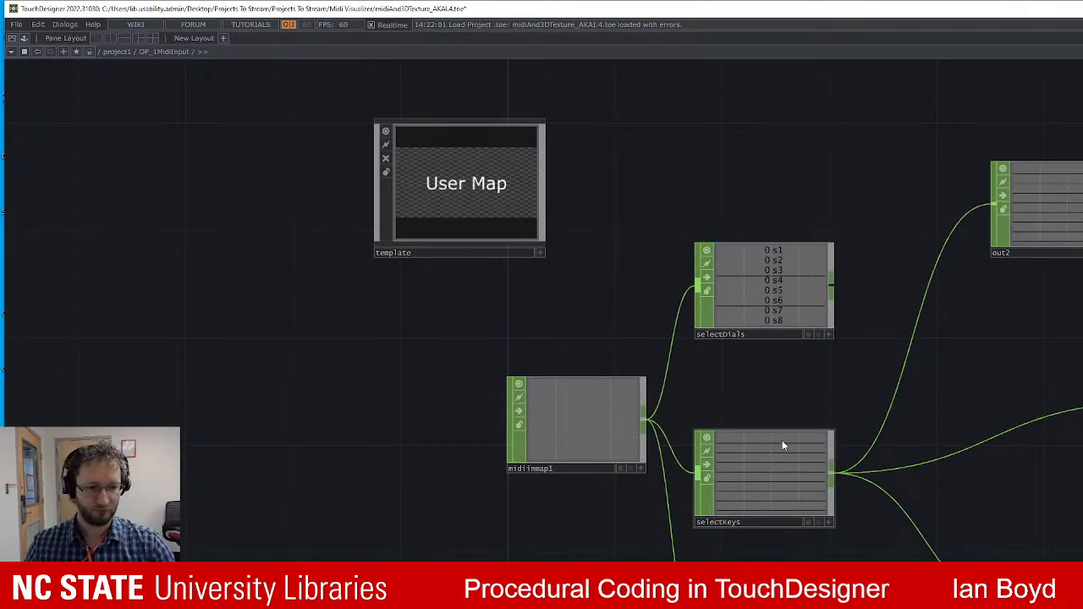
Examine the selectKeys operator and its connection to event1 inside OP_1MidiInput.
{"action": "left_click_drag", "start_coordinate": [1081, 546], "coordinate": [813, 493]}
{"action": "middle_click_drag", "start_coordinate": [813, 493], "coordinate": [949, 428]}
{"action": "left_click_drag", "start_coordinate": [949, 428], "coordinate": [821, 464]}
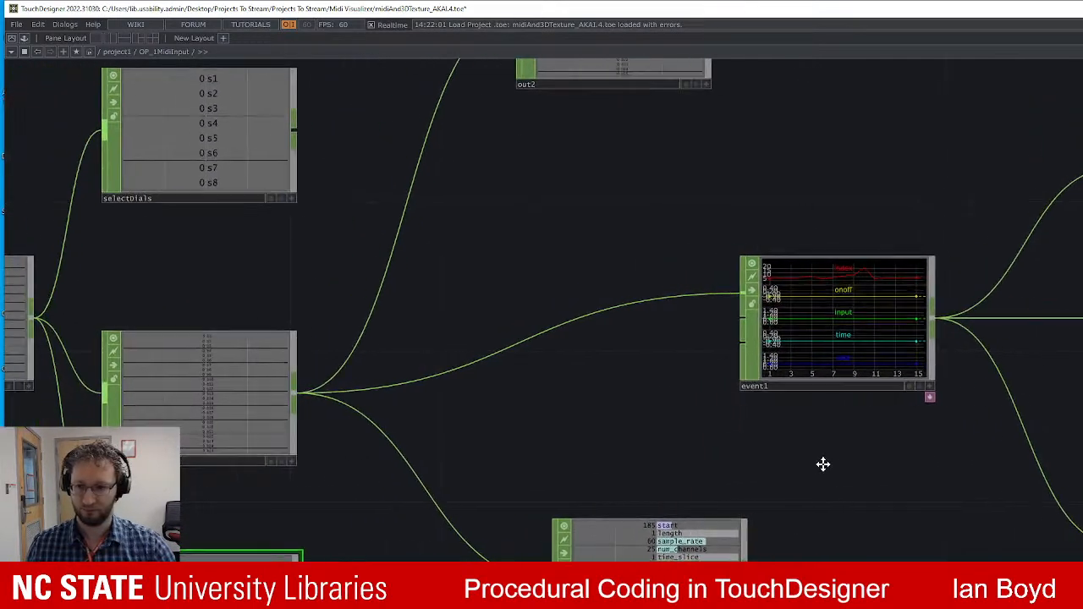
{"action": "left_click_drag", "start_coordinate": [259, 493], "coordinate": [481, 492]}
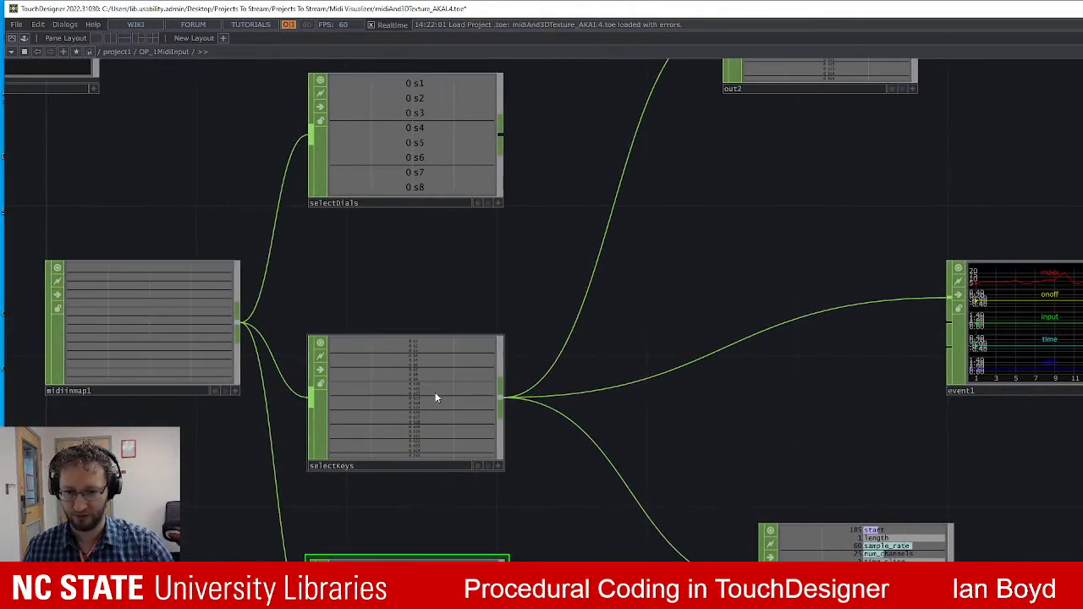
Examine the MIDI input network inside OP_1MidiInput, from midiinmap1 through the select, event1 and merge1 operators.
{"action": "scroll", "coordinate": [444, 383], "scroll_direction": "up", "scroll_amount": 5}
{"action": "scroll", "coordinate": [445, 383], "scroll_direction": "down", "scroll_amount": 5}
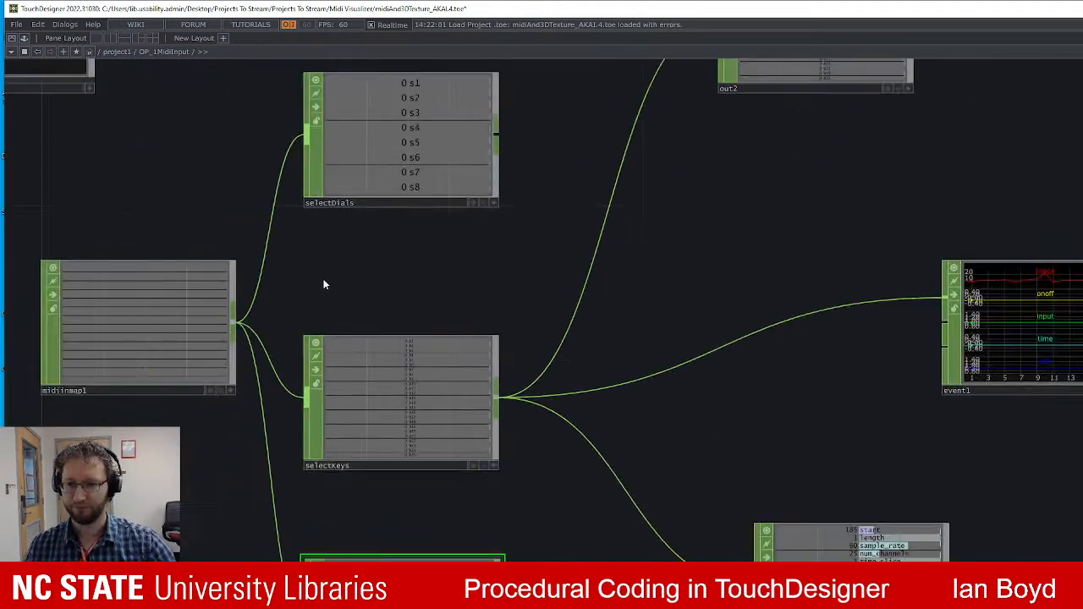
{"action": "left_click_drag", "start_coordinate": [323, 282], "coordinate": [821, 358]}
{"action": "scroll", "coordinate": [563, 295], "scroll_direction": "up", "scroll_amount": 3}
{"action": "left_click_drag", "start_coordinate": [798, 323], "coordinate": [809, 305]}
{"action": "scroll", "coordinate": [760, 359], "scroll_direction": "up", "scroll_amount": 2}
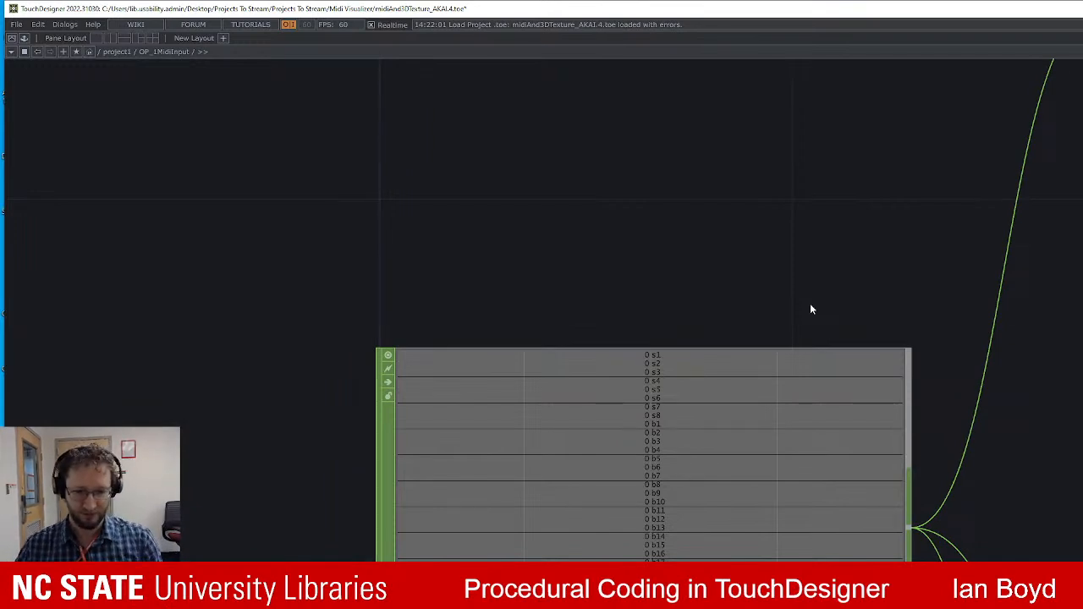
{"action": "scroll", "coordinate": [1078, 406], "scroll_direction": "down", "scroll_amount": 1}
{"action": "scroll", "coordinate": [1078, 384], "scroll_direction": "down", "scroll_amount": 9}
{"action": "scroll", "coordinate": [1079, 384], "scroll_direction": "up", "scroll_amount": 1}
{"action": "left_click_drag", "start_coordinate": [977, 429], "coordinate": [345, 449]}
{"action": "left_click_drag", "start_coordinate": [1078, 554], "coordinate": [626, 499]}
{"action": "scroll", "coordinate": [627, 499], "scroll_direction": "down", "scroll_amount": 5}
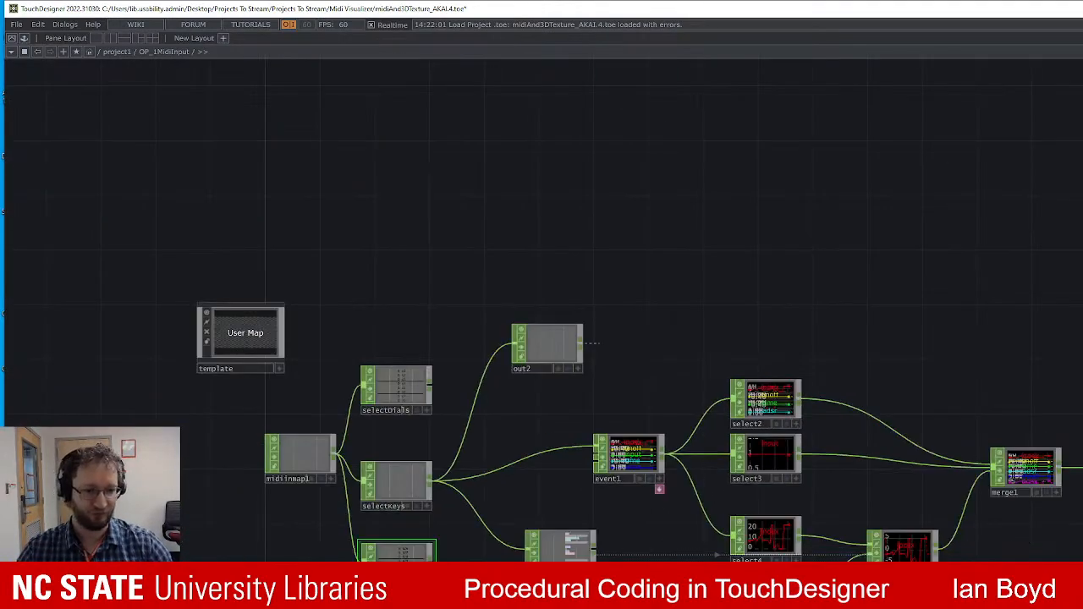
{"action": "scroll", "coordinate": [850, 527], "scroll_direction": "up", "scroll_amount": 5}
{"action": "scroll", "coordinate": [971, 531], "scroll_direction": "down", "scroll_amount": 10}
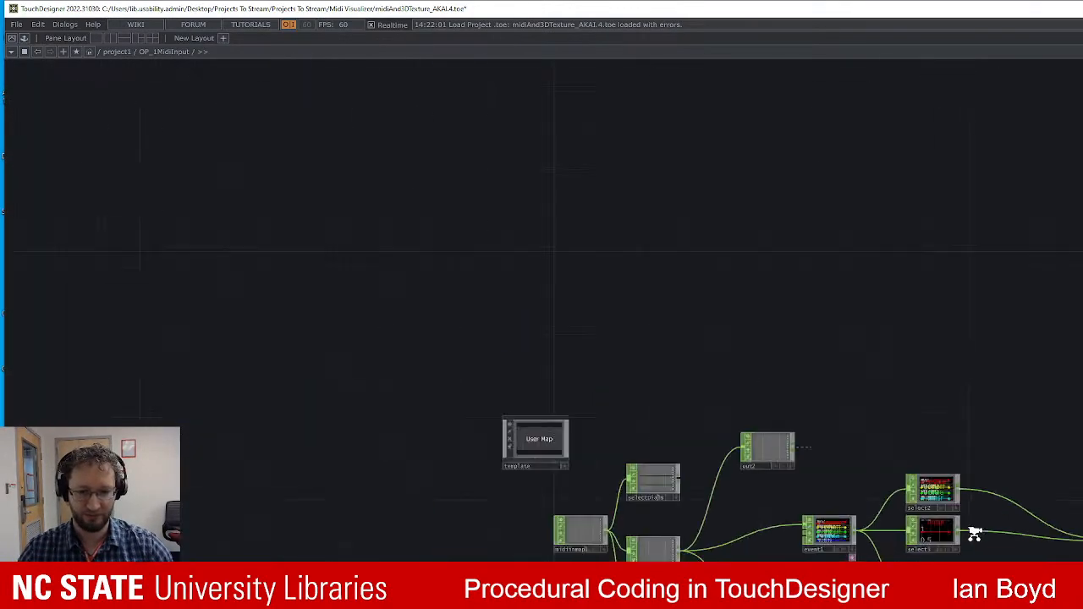
{"action": "left_click_drag", "start_coordinate": [798, 222], "coordinate": [116, 224]}
{"action": "left_click_drag", "start_coordinate": [490, 275], "coordinate": [205, 263]}
{"action": "scroll", "coordinate": [821, 291], "scroll_direction": "down", "scroll_amount": 2}
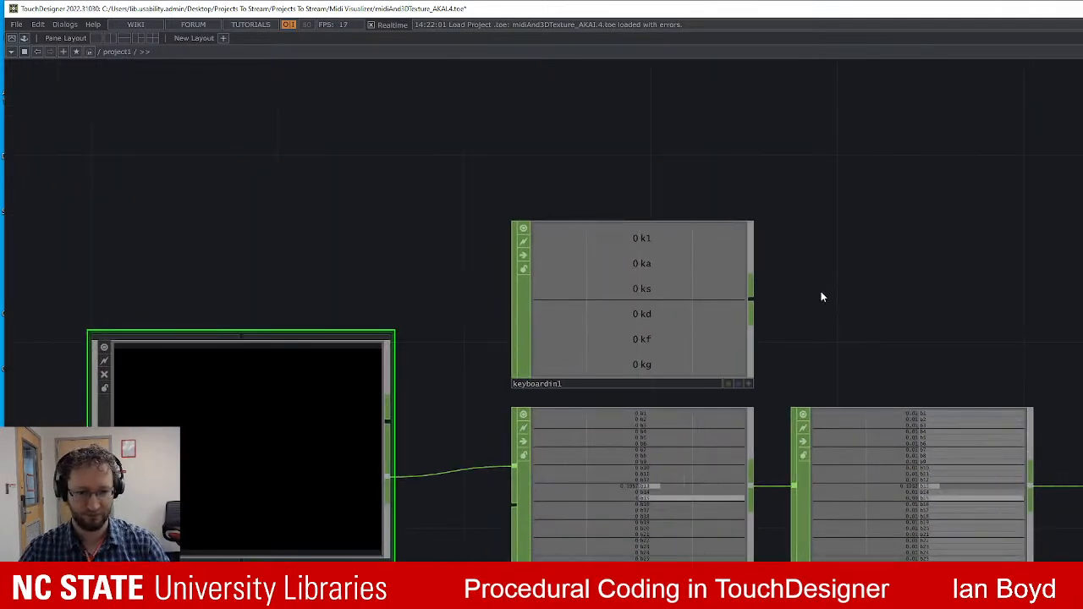
Delete the videodevin1 and moviefileout1 operators from the project1 network.
{"action": "middle_click_drag", "start_coordinate": [1026, 261], "coordinate": [1007, 267]}
{"action": "left_click_drag", "start_coordinate": [1007, 267], "coordinate": [367, 309]}
{"action": "left_click_drag", "start_coordinate": [1082, 542], "coordinate": [696, 542]}
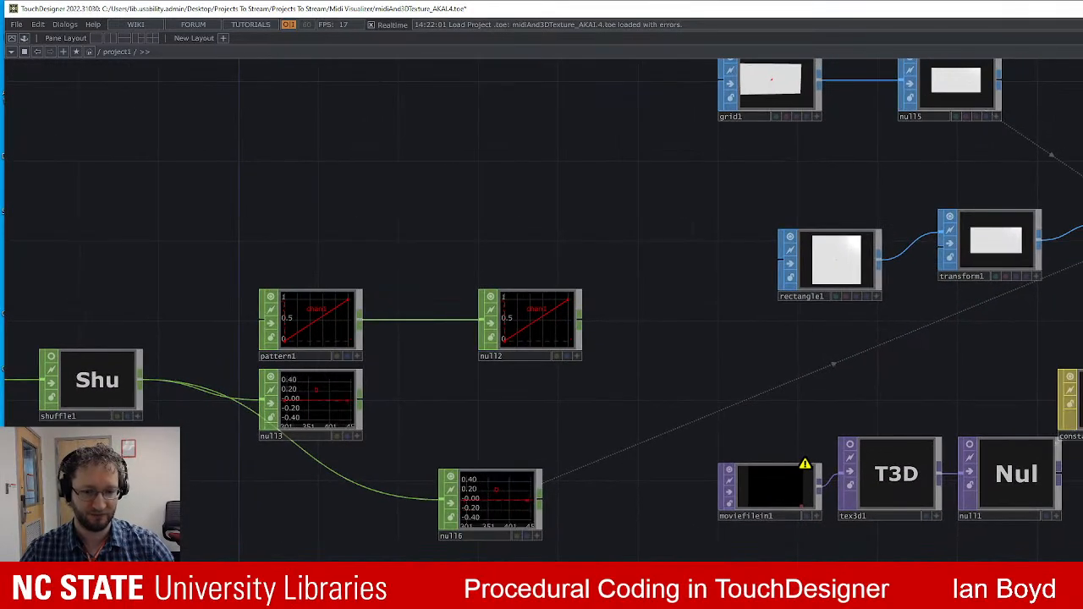
{"action": "key", "text": "Delete"}
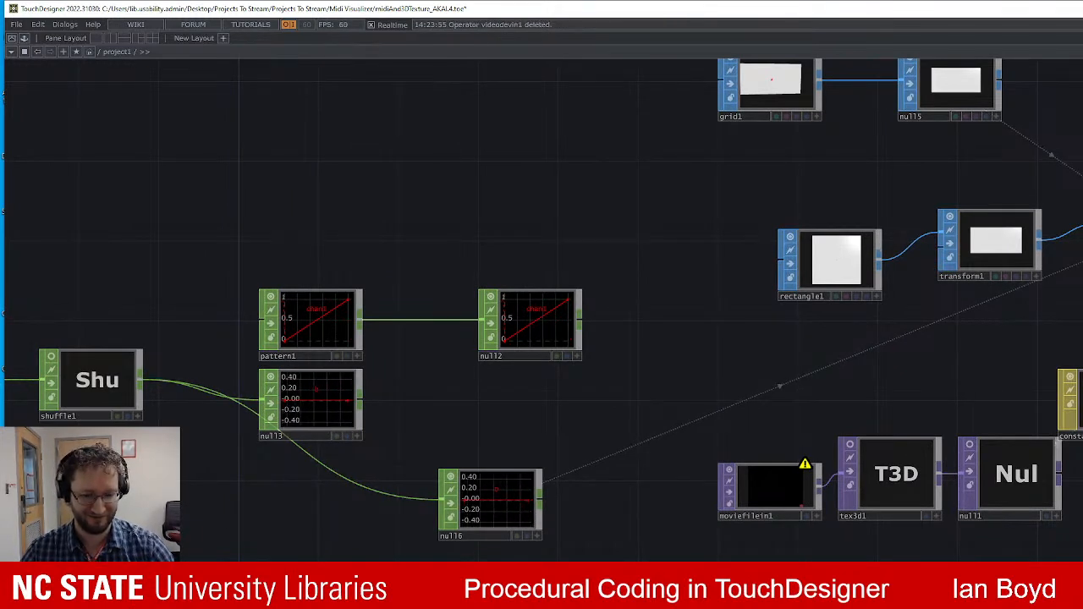
Look in the Desktop's Midi Visualizer project folder and its Backup subfolder for a source file for moviefilein1.
{"action": "left_click", "coordinate": [780, 497]}
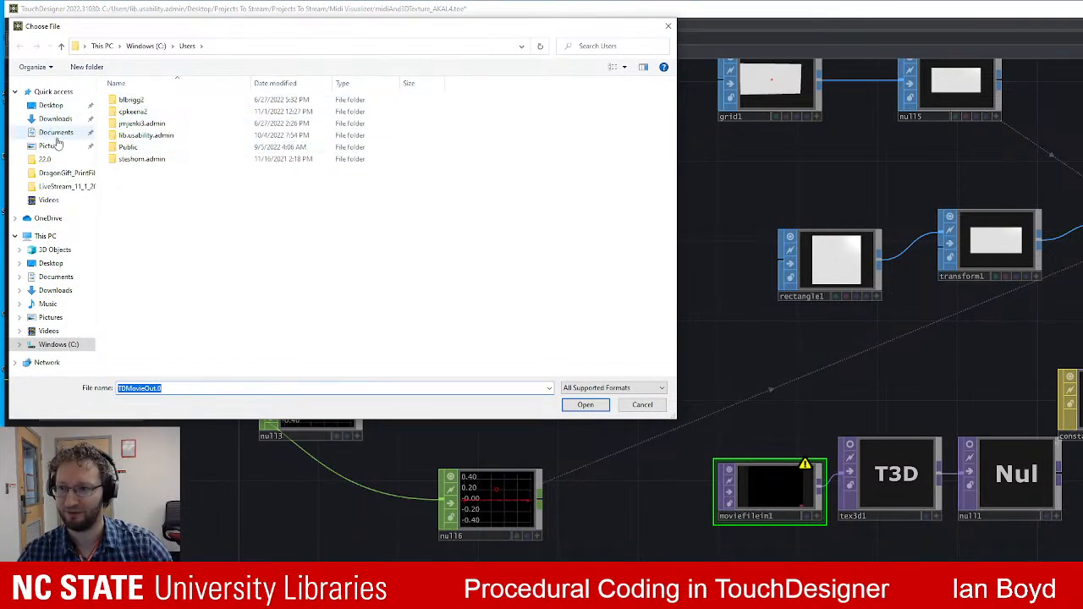
{"action": "left_click", "coordinate": [51, 105]}
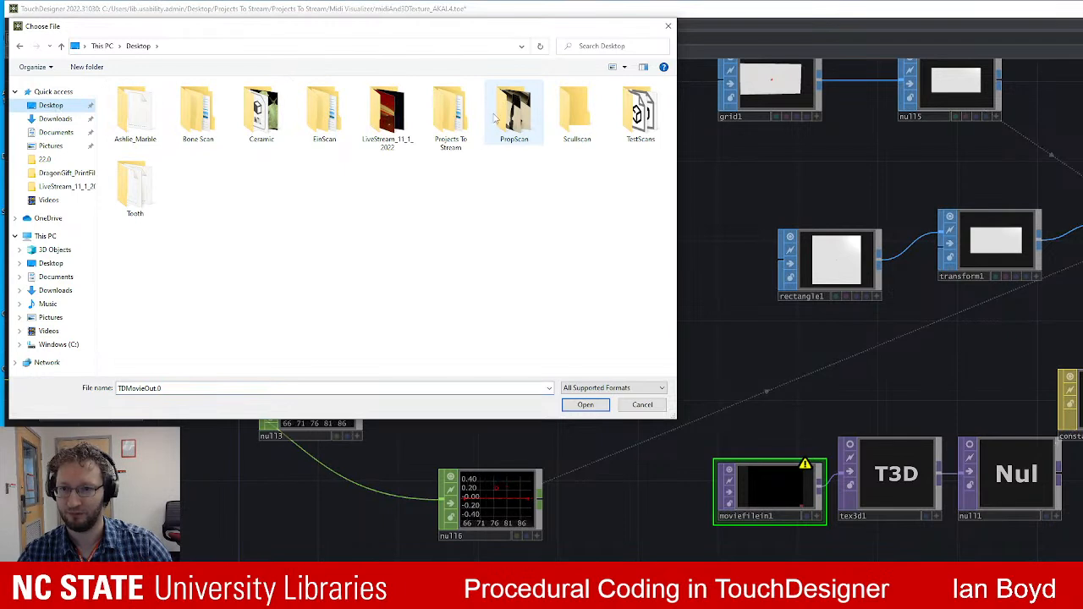
{"action": "double_click", "coordinate": [457, 114]}
{"action": "double_click", "coordinate": [224, 104]}
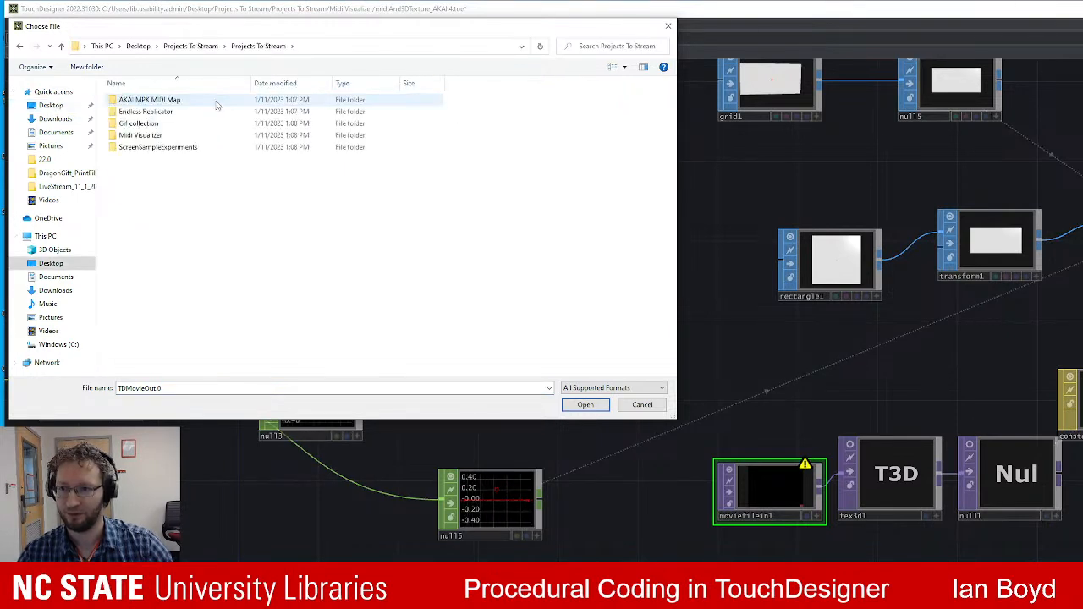
{"action": "double_click", "coordinate": [152, 135]}
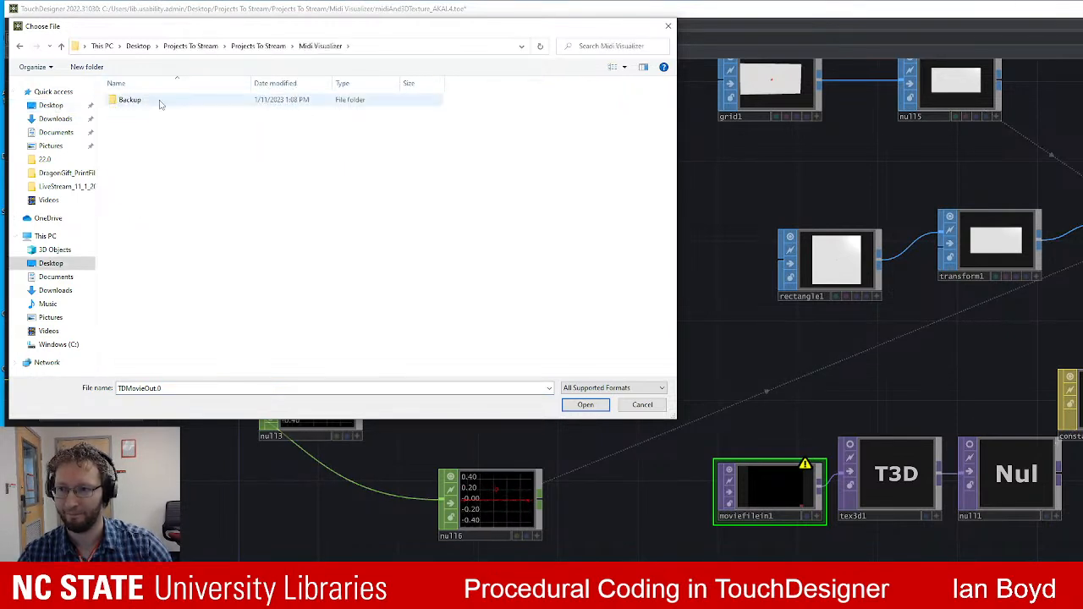
{"action": "double_click", "coordinate": [160, 104]}
{"action": "left_click", "coordinate": [20, 47]}
{"action": "left_click", "coordinate": [21, 47]}
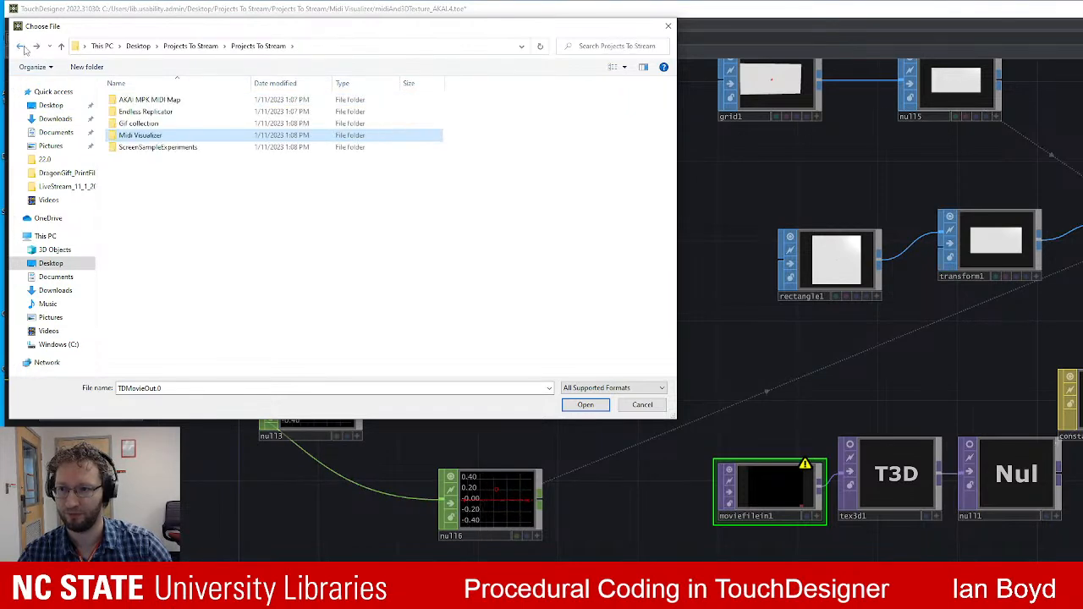
{"action": "left_click", "coordinate": [642, 404]}
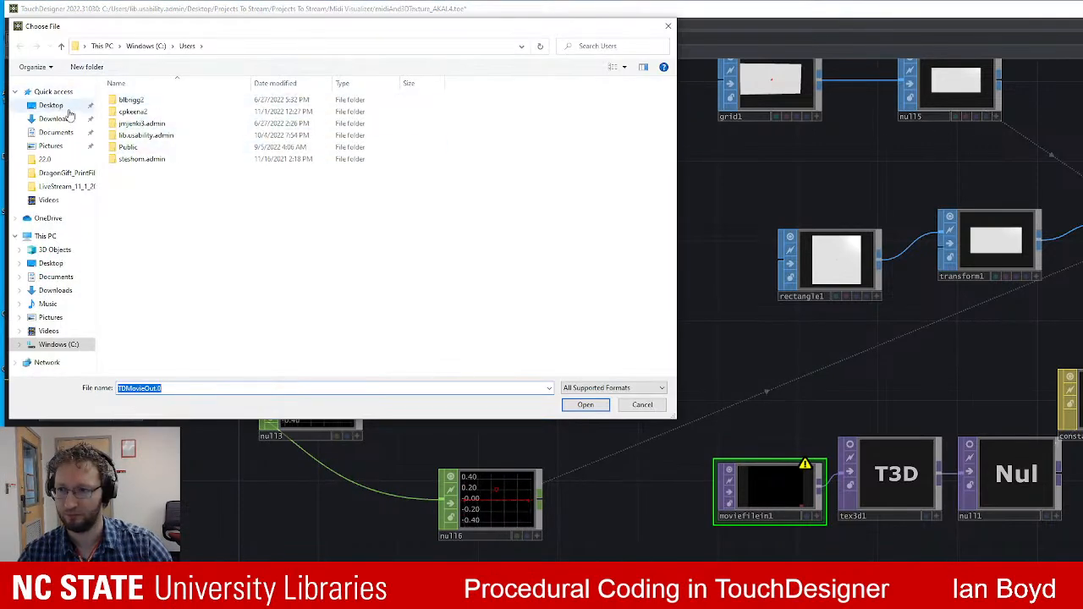
Check the Projects To Stream folders again for a movie file to load into moviefilein1, then cancel the selection.
{"action": "left_click", "coordinate": [61, 106]}
{"action": "double_click", "coordinate": [442, 106]}
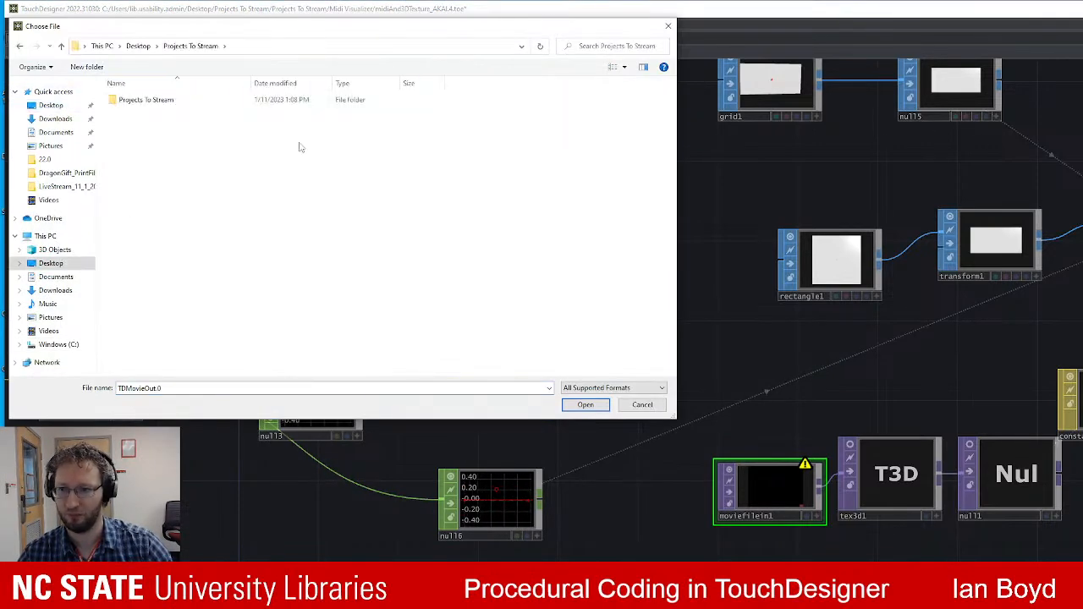
{"action": "double_click", "coordinate": [142, 100]}
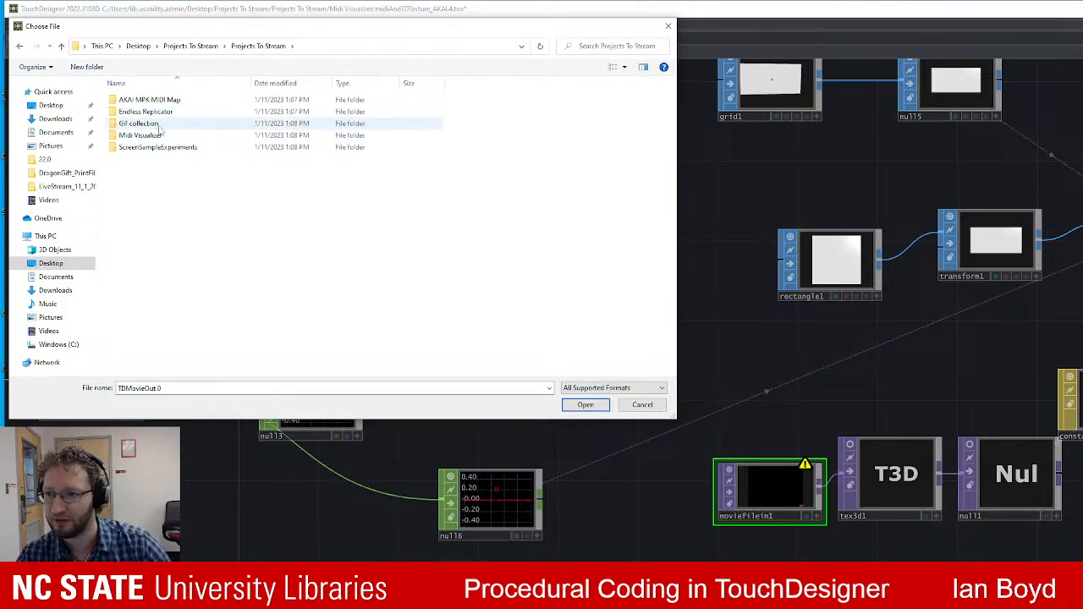
{"action": "double_click", "coordinate": [160, 135]}
{"action": "double_click", "coordinate": [131, 100]}
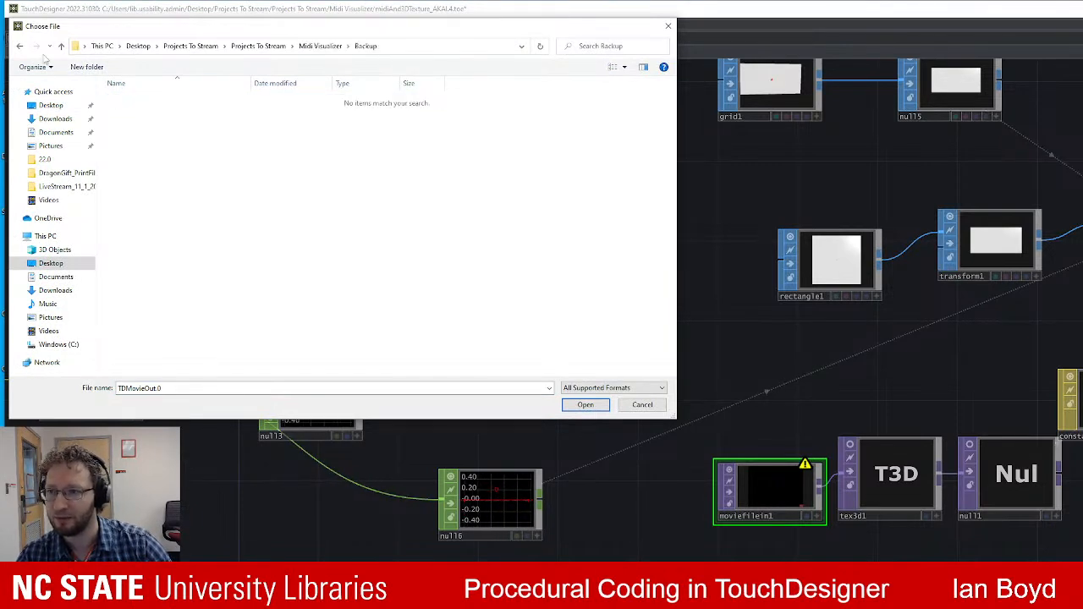
{"action": "left_click", "coordinate": [21, 48]}
{"action": "left_click", "coordinate": [21, 47]}
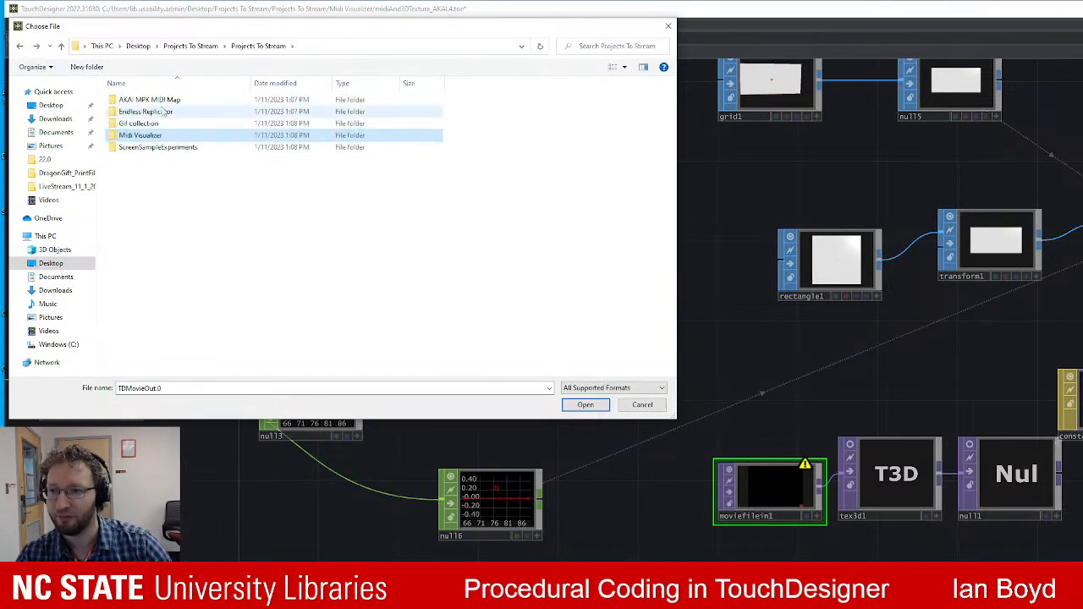
{"action": "left_click", "coordinate": [642, 404]}
Add a Video Device In TOP to the empty area below moviefilein1 and tex3d1.
{"action": "left_click_drag", "start_coordinate": [895, 423], "coordinate": [738, 367]}
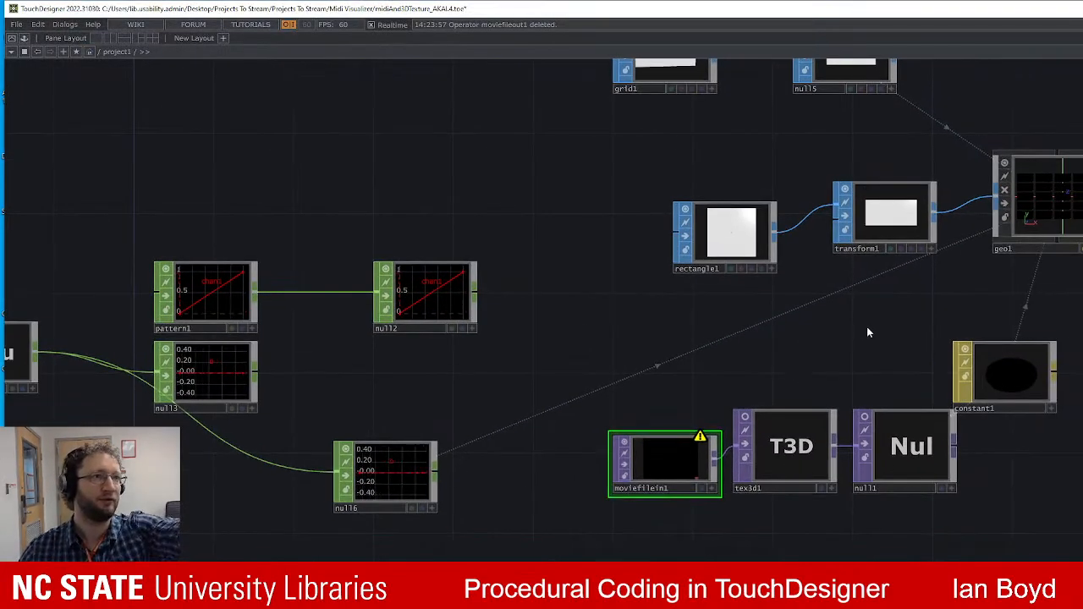
{"action": "left_click_drag", "start_coordinate": [817, 575], "coordinate": [699, 445]}
{"action": "key", "text": "Tab"}
{"action": "key", "text": "Escape"}
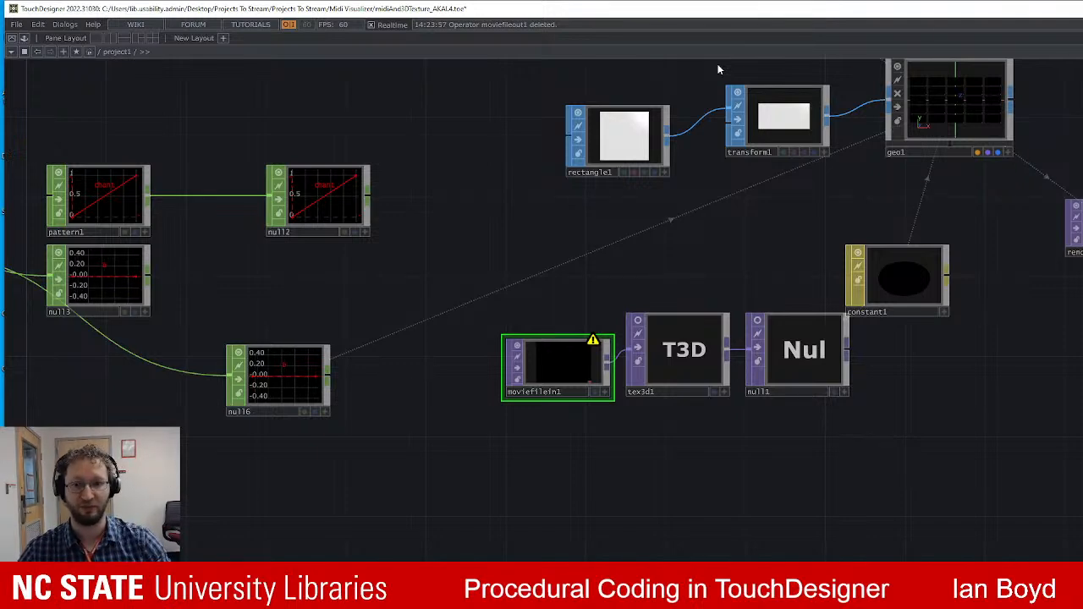
{"action": "key", "text": "Tab"}
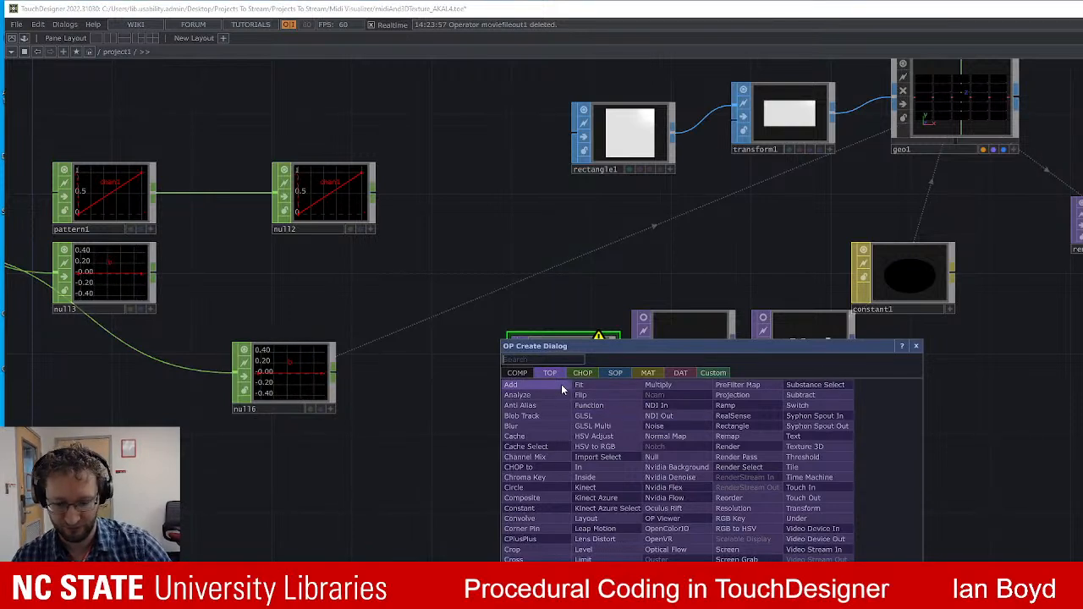
{"action": "type", "text": "video"}
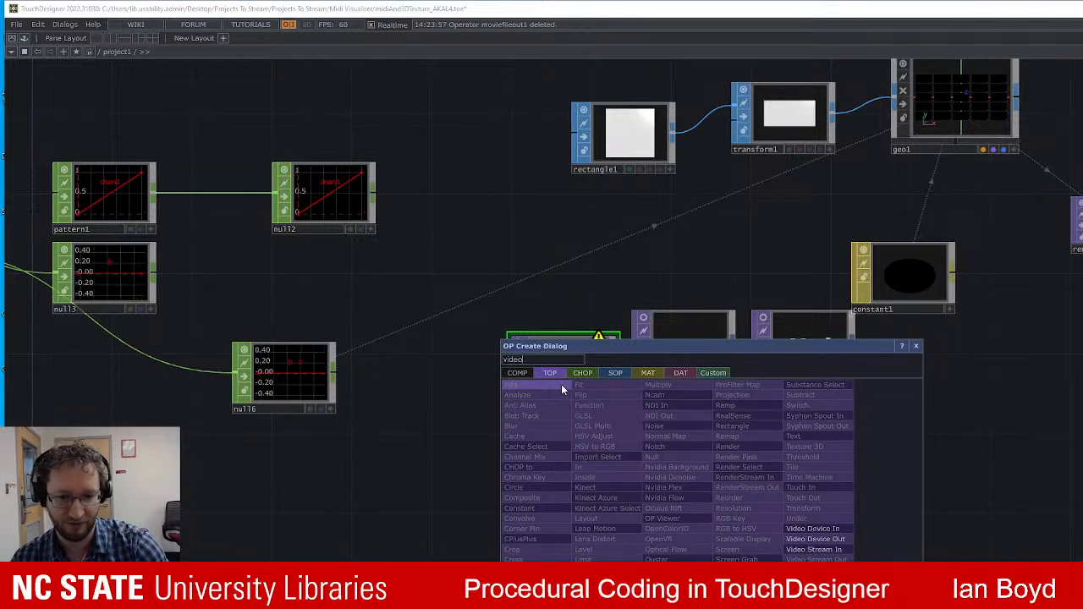
{"action": "left_click", "coordinate": [812, 529]}
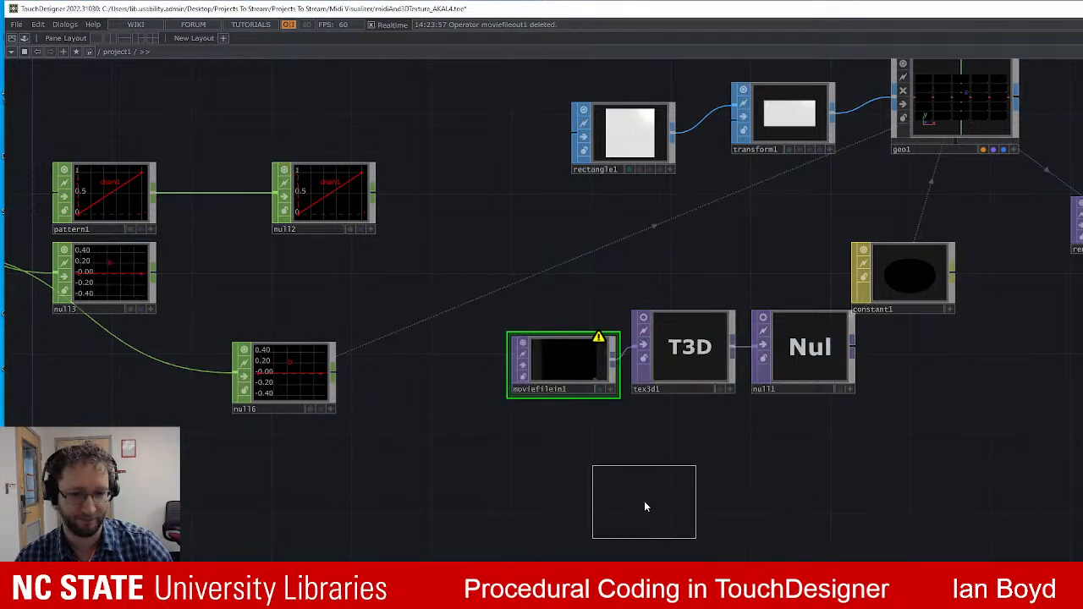
{"action": "left_click", "coordinate": [647, 503]}
{"action": "left_click_drag", "start_coordinate": [662, 516], "coordinate": [642, 536]}
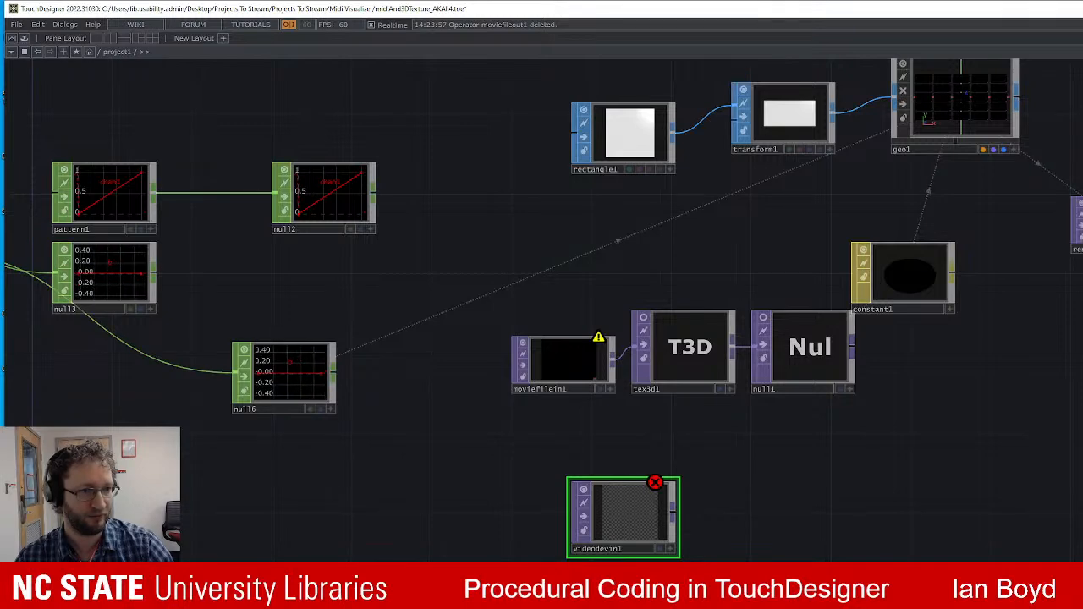
Add a Video Device Out TOP connected to the output of videodevin1.
{"action": "scroll", "coordinate": [737, 508], "scroll_direction": "up", "scroll_amount": 3}
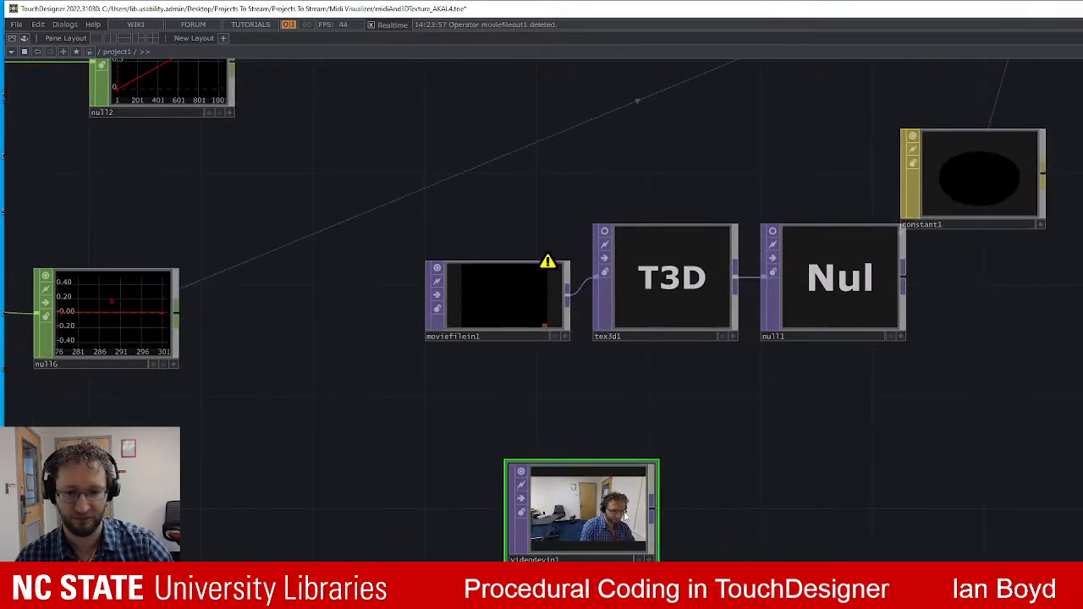
{"action": "left_click_drag", "start_coordinate": [727, 432], "coordinate": [950, 249]}
{"action": "scroll", "coordinate": [682, 443], "scroll_direction": "up", "scroll_amount": 8}
{"action": "left_click_drag", "start_coordinate": [773, 434], "coordinate": [909, 324]}
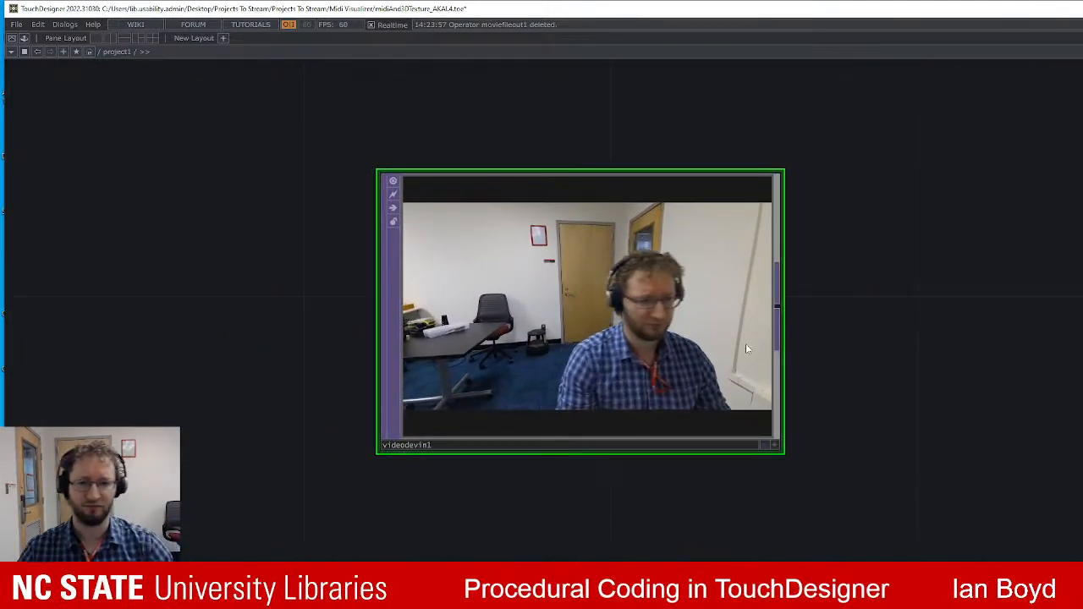
{"action": "left_click_drag", "start_coordinate": [844, 263], "coordinate": [821, 274]}
{"action": "left_click_drag", "start_coordinate": [928, 293], "coordinate": [865, 335]}
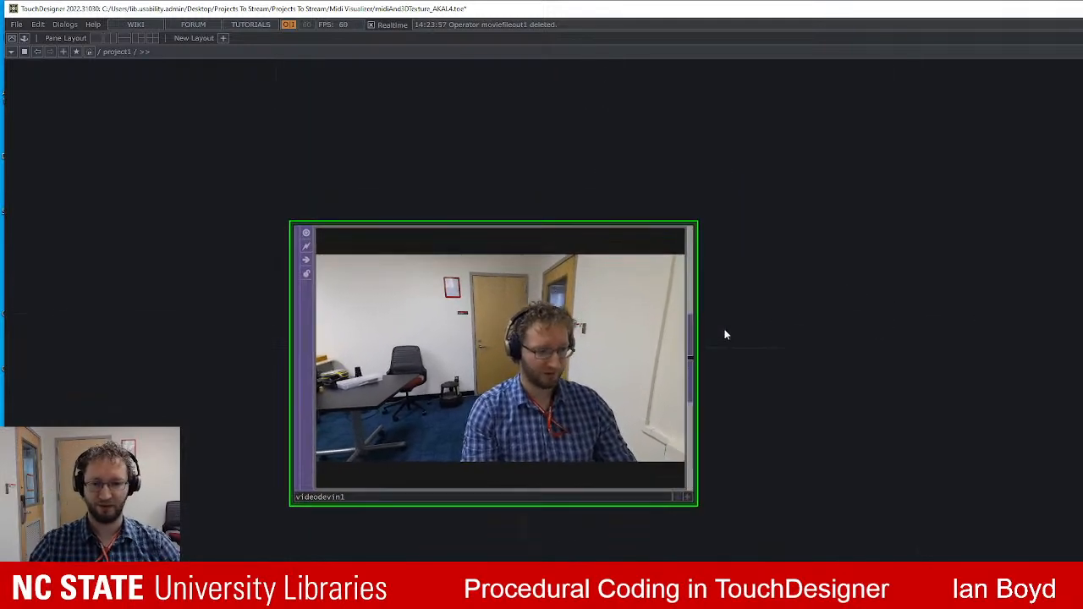
{"action": "left_click", "coordinate": [692, 358]}
{"action": "left_click", "coordinate": [916, 332]}
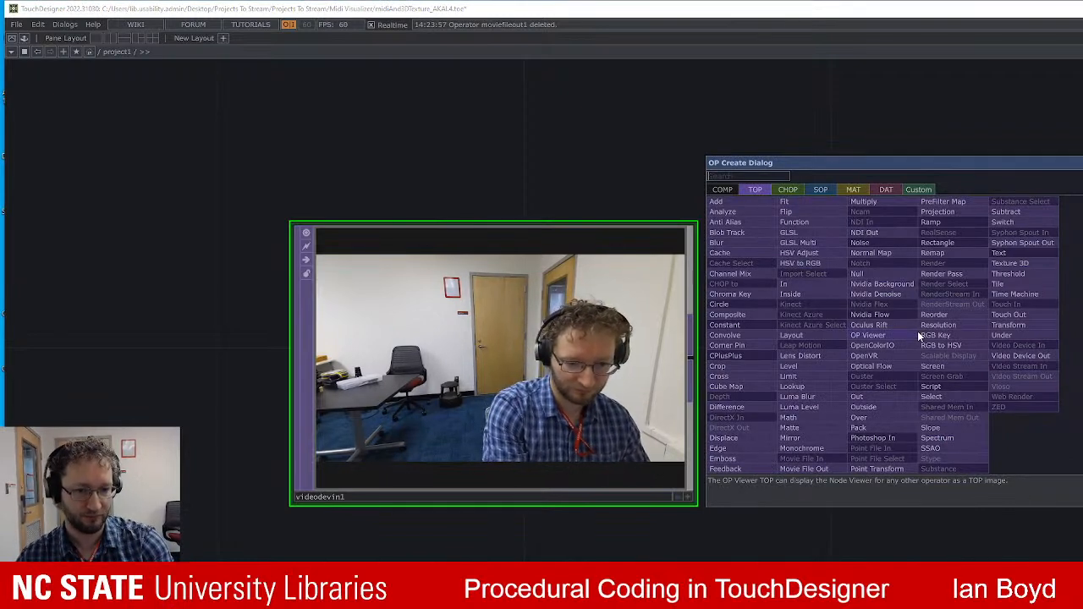
{"action": "type", "text": "vid"}
{"action": "key", "text": "BackSpace"}
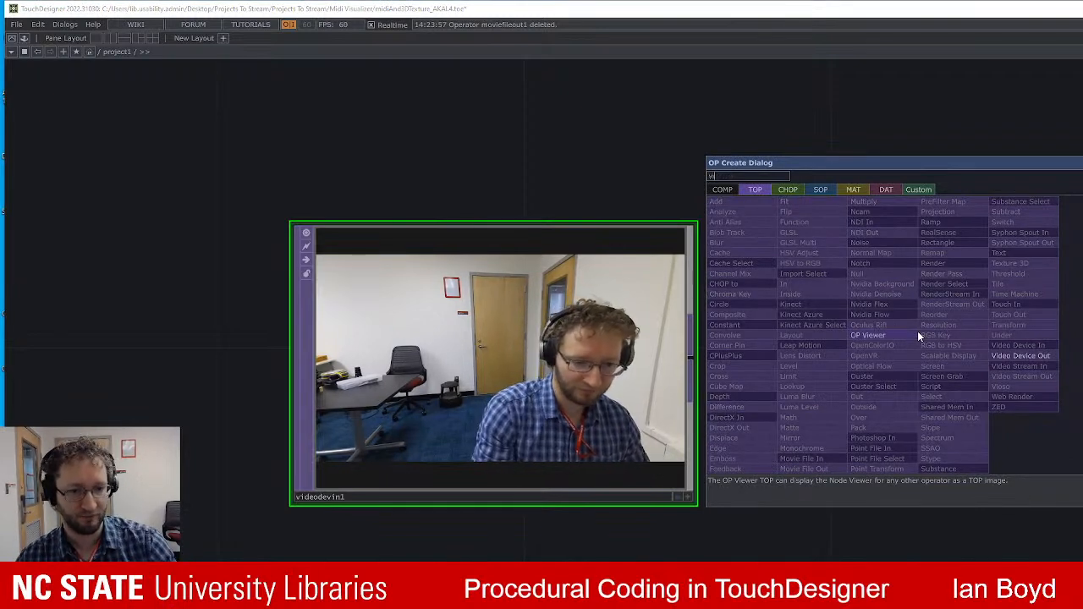
{"action": "left_click", "coordinate": [1027, 354]}
{"action": "left_click", "coordinate": [1026, 357]}
{"action": "left_click_drag", "start_coordinate": [1074, 186], "coordinate": [864, 207]}
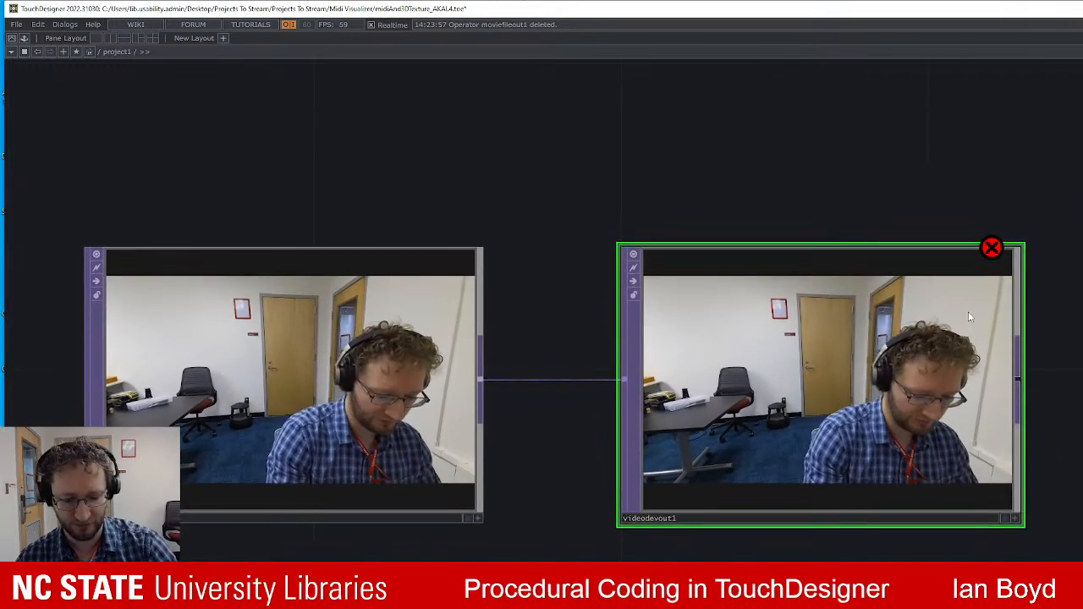
Delete the videodevout1 operator and leave the operator creation dialog without adding anything.
{"action": "key", "text": "Delete"}
{"action": "key", "text": "Tab"}
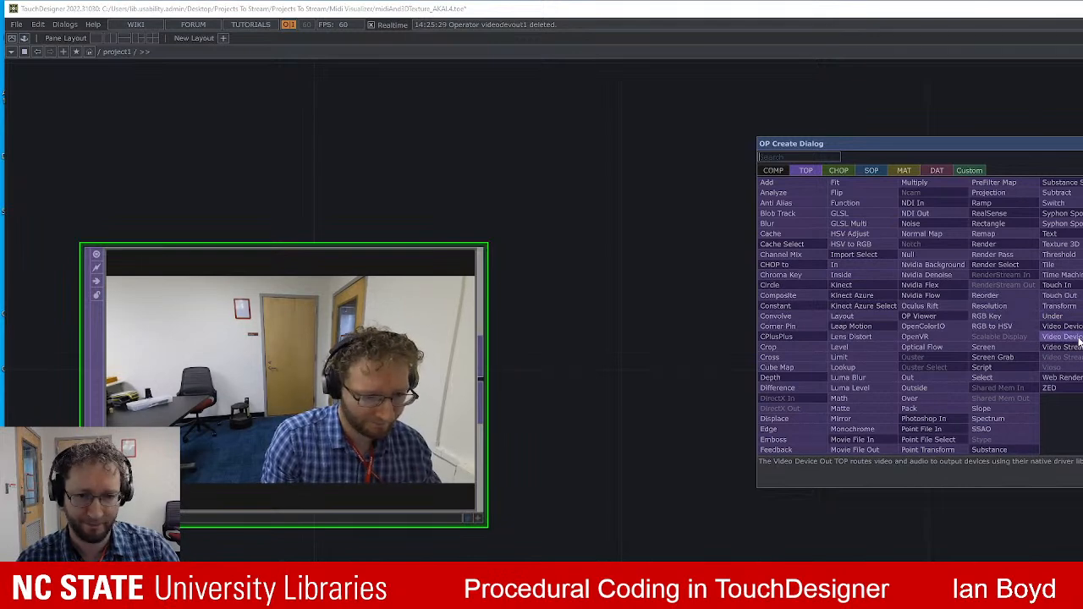
{"action": "left_click", "coordinate": [617, 239]}
Undo the recent network edits back through the deletion of the original videodevin1 and moviefileout1 operators.
{"action": "scroll", "coordinate": [668, 245], "scroll_direction": "down", "scroll_amount": 5}
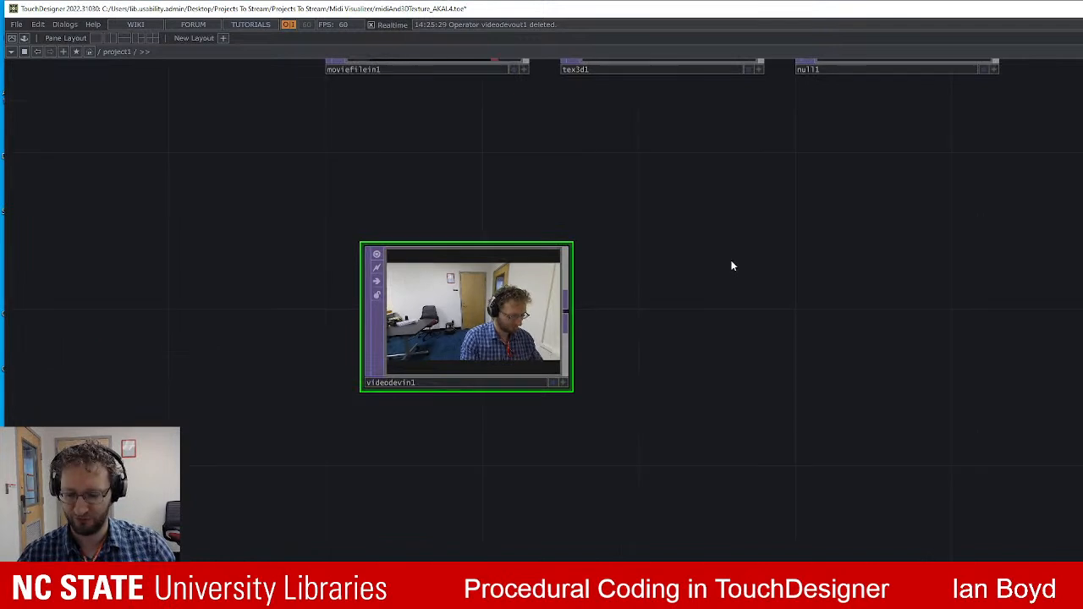
{"action": "key", "text": "ctrl+z"}
{"action": "key", "text": "ctrl+z"}
{"action": "key", "text": "ctrl+z"}
{"action": "key", "text": "ctrl+z"}
{"action": "key", "text": "ctrl+z"}
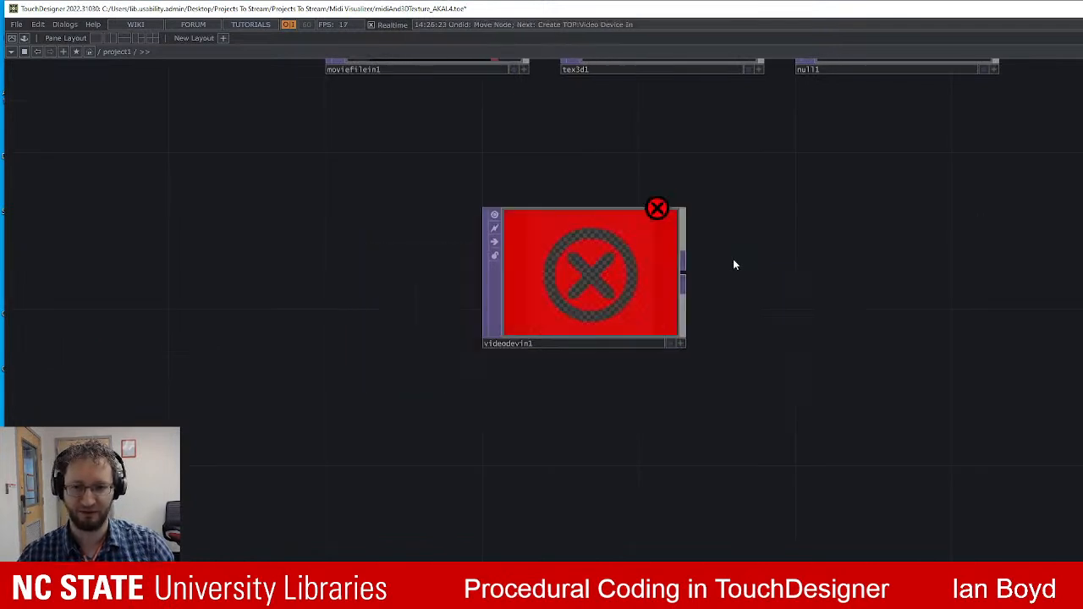
{"action": "scroll", "coordinate": [733, 265], "scroll_direction": "down", "scroll_amount": 2}
{"action": "key", "text": "ctrl+z"}
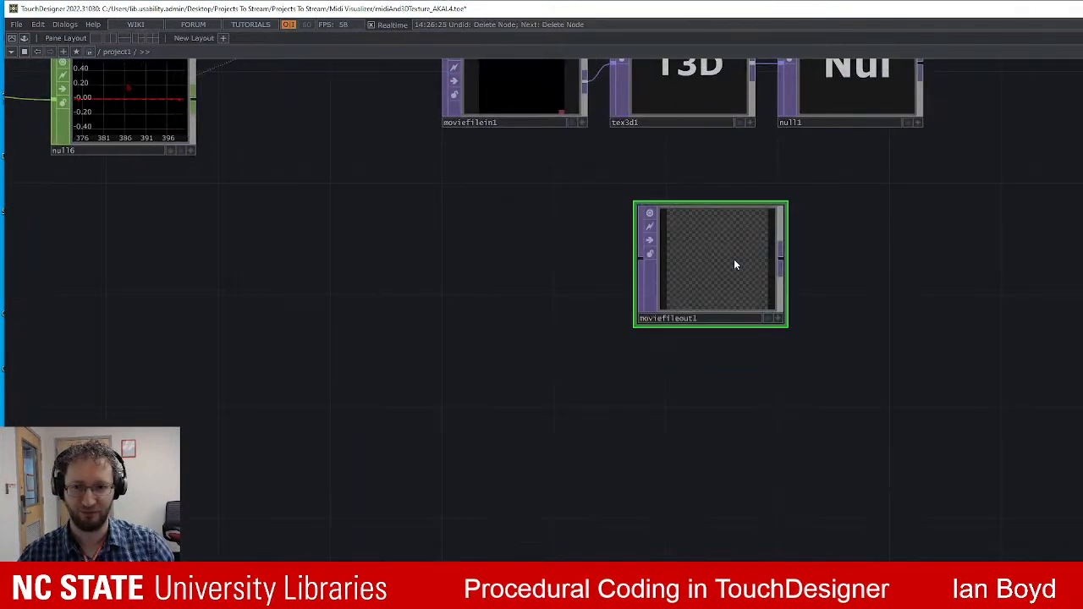
{"action": "key", "text": "ctrl+z"}
Delete the moviefileout1 operator connected to videodevin1.
{"action": "left_click", "coordinate": [733, 254]}
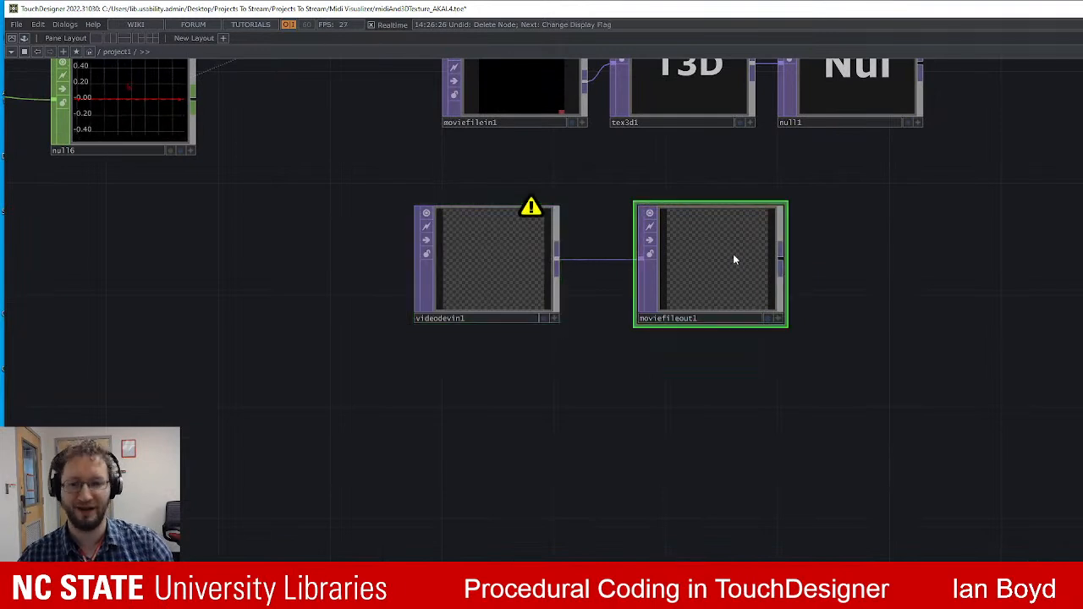
{"action": "key", "text": "Delete"}
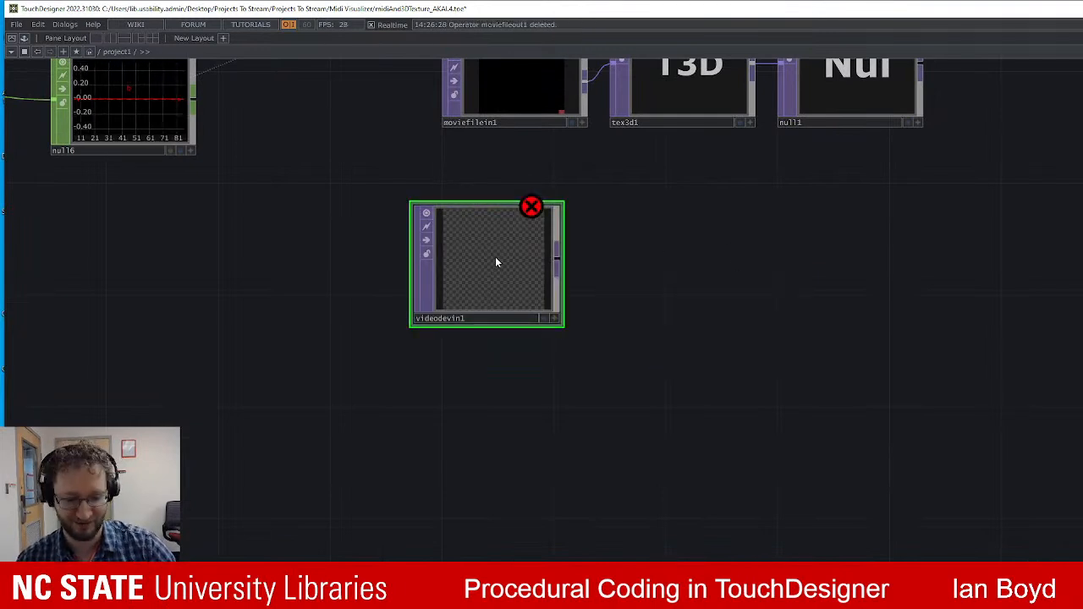
Replace the videodevin1 operator with a newly created Video Device In TOP below the movie texture chain.
{"action": "key", "text": "Delete"}
{"action": "key", "text": "Tab"}
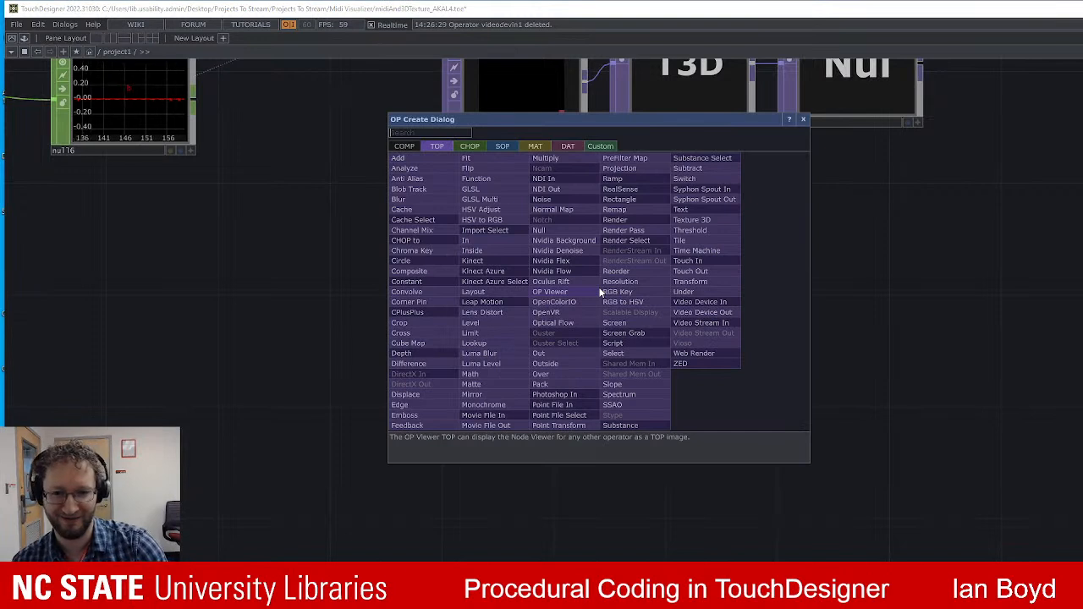
{"action": "type", "text": "video"}
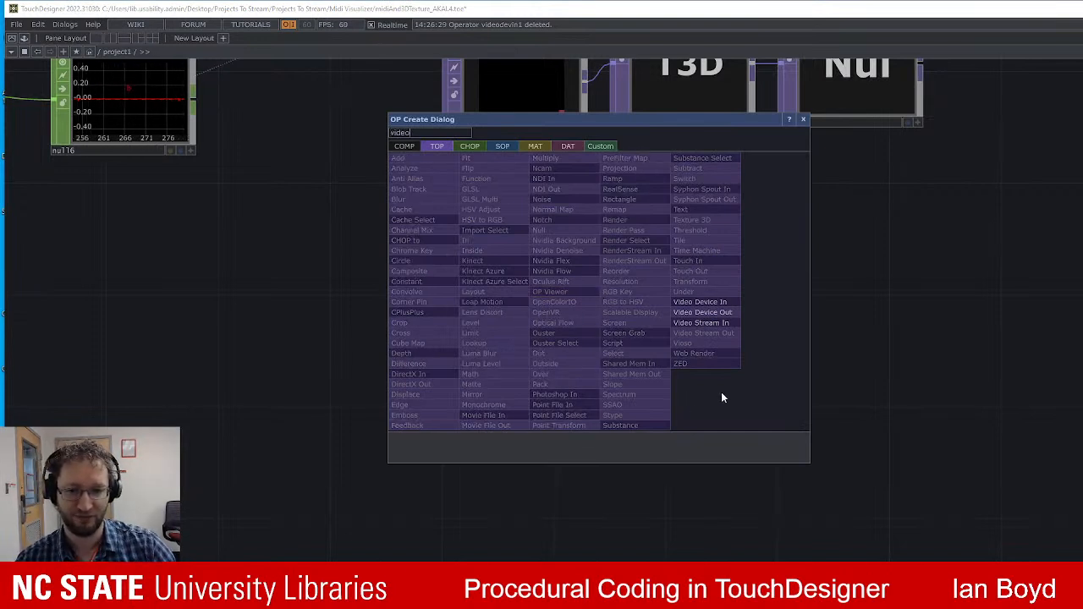
{"action": "left_click", "coordinate": [712, 309]}
{"action": "left_click", "coordinate": [620, 319]}
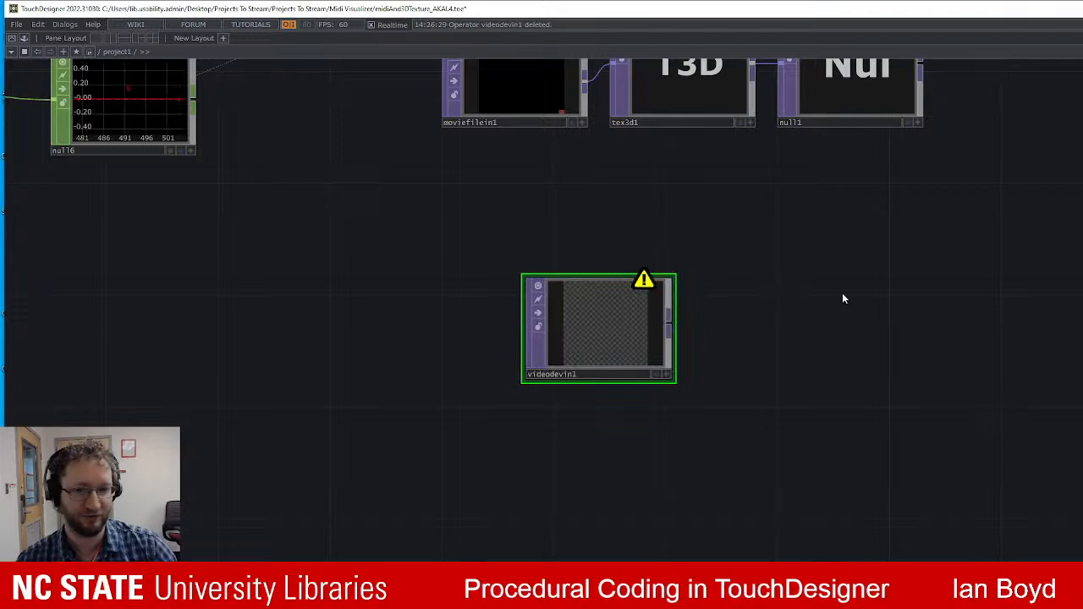
Add a Movie File Out TOP connected to the output of the new videodevin1.
{"action": "left_click_drag", "start_coordinate": [807, 284], "coordinate": [758, 292]}
{"action": "left_click_drag", "start_coordinate": [625, 326], "coordinate": [722, 314]}
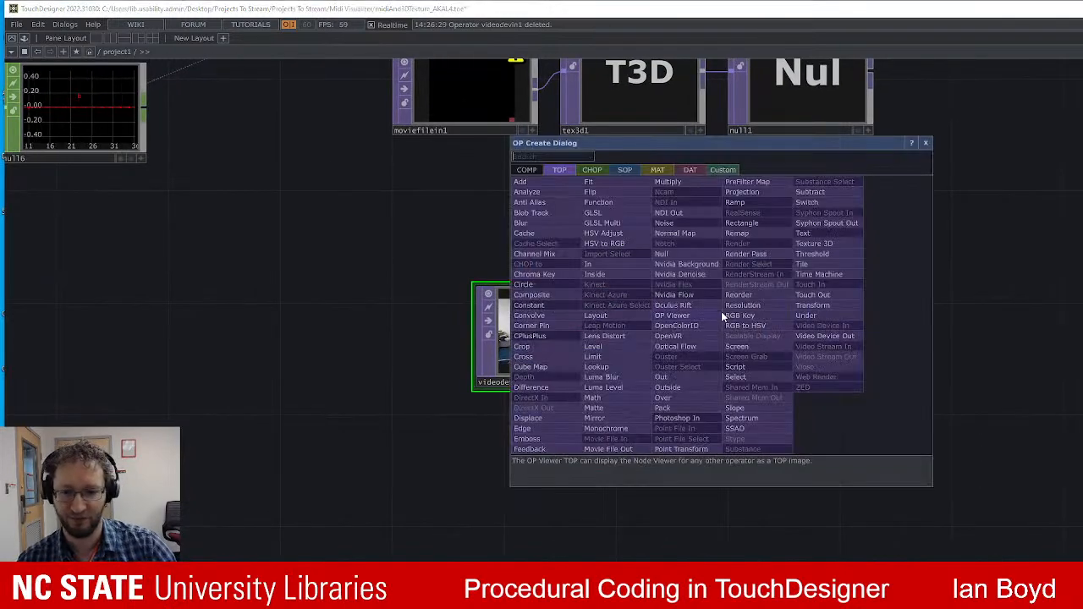
{"action": "type", "text": "movie"}
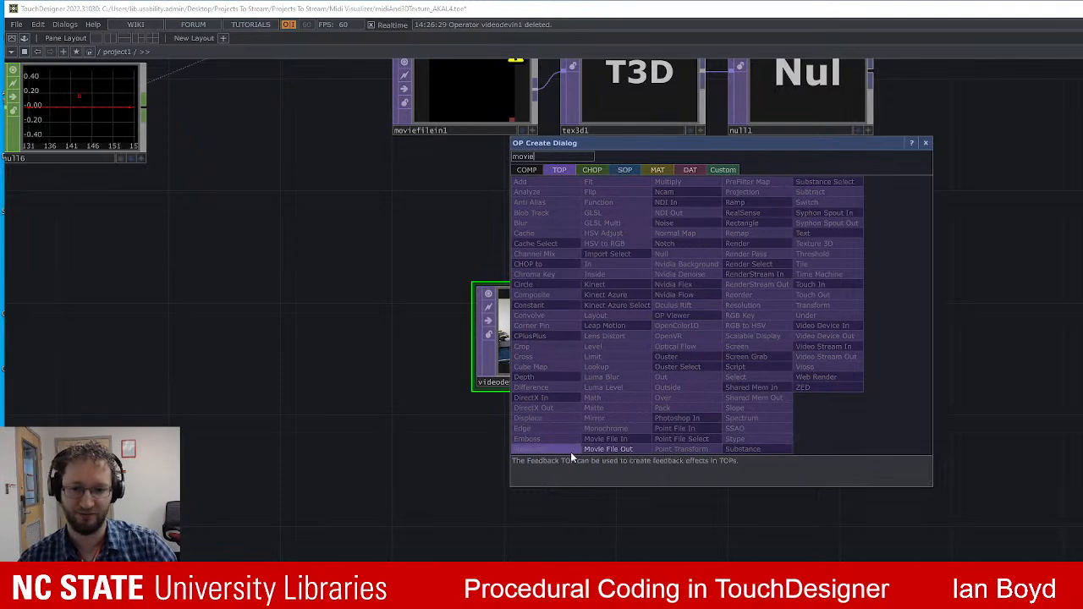
{"action": "left_click", "coordinate": [602, 448]}
{"action": "left_click", "coordinate": [741, 335]}
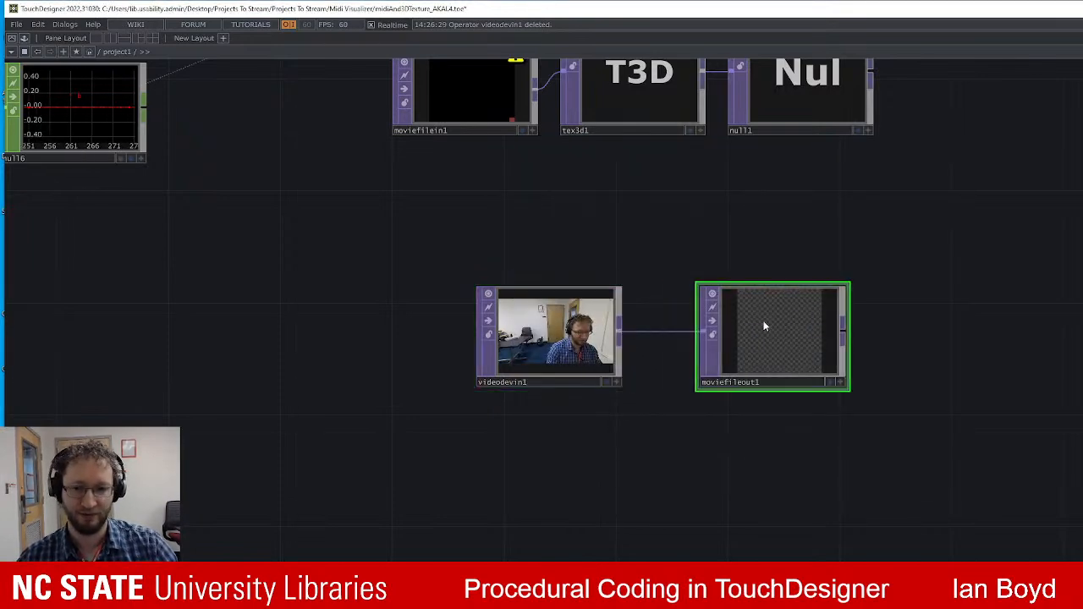
Check the file locations used by moviefilein1 and moviefileout1, leaving both file dialogs without choosing anything.
{"action": "scroll", "coordinate": [831, 231], "scroll_direction": "up", "scroll_amount": 3}
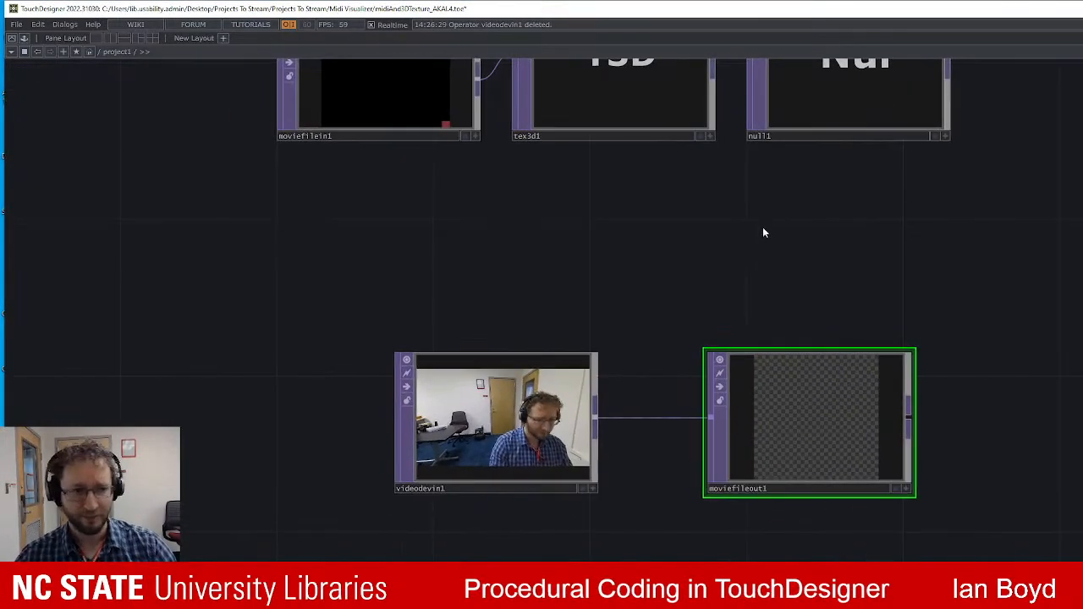
{"action": "left_click_drag", "start_coordinate": [808, 243], "coordinate": [831, 245]}
{"action": "left_click_drag", "start_coordinate": [990, 255], "coordinate": [984, 273]}
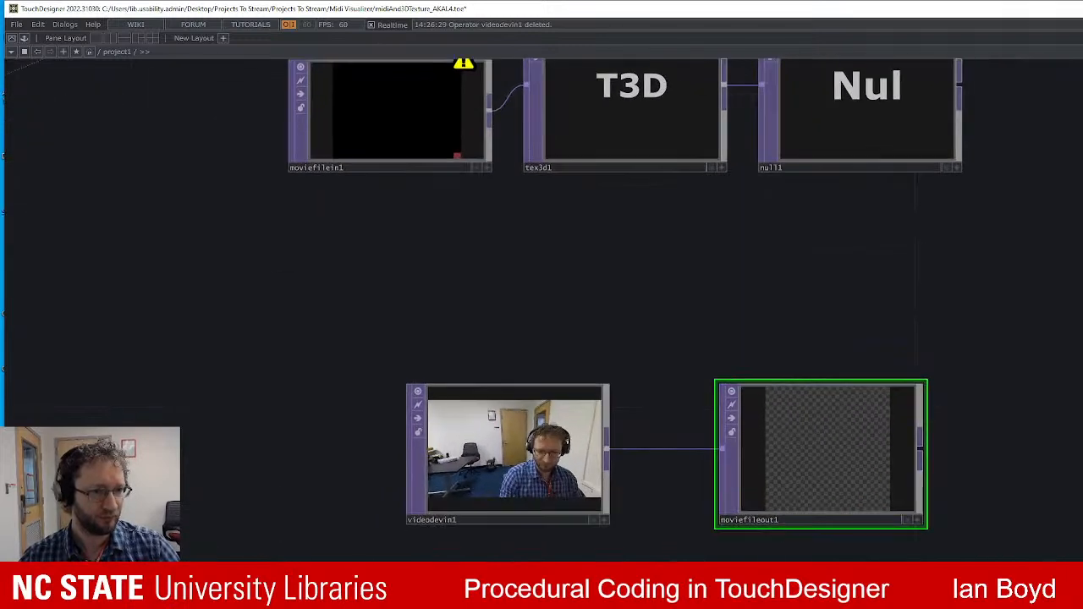
{"action": "left_click_drag", "start_coordinate": [1082, 333], "coordinate": [1067, 332]}
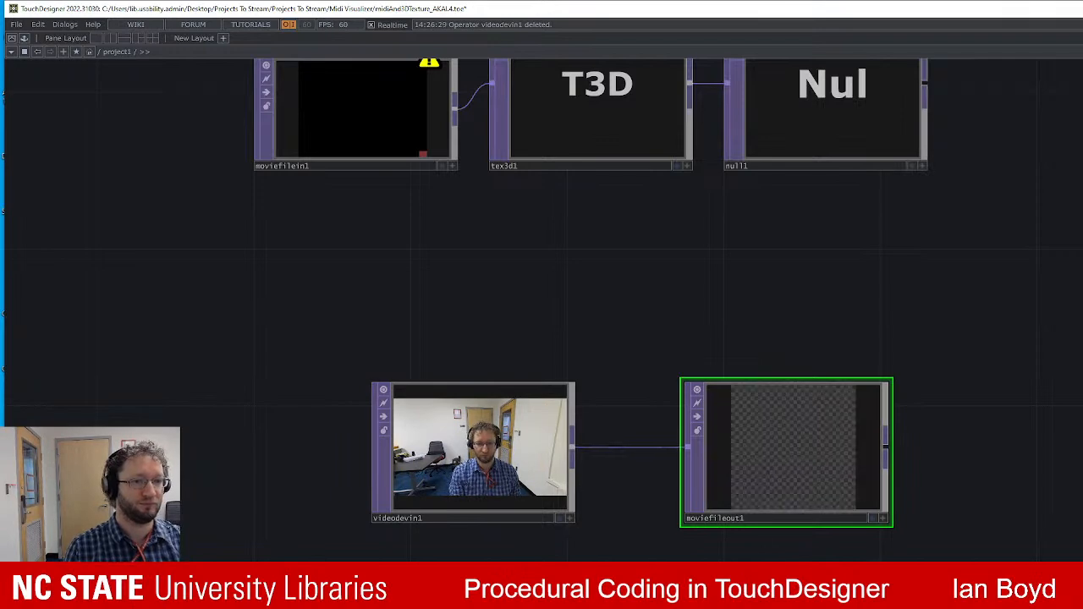
{"action": "left_click_drag", "start_coordinate": [926, 252], "coordinate": [1005, 304]}
{"action": "scroll", "coordinate": [1005, 304], "scroll_direction": "down", "scroll_amount": 3}
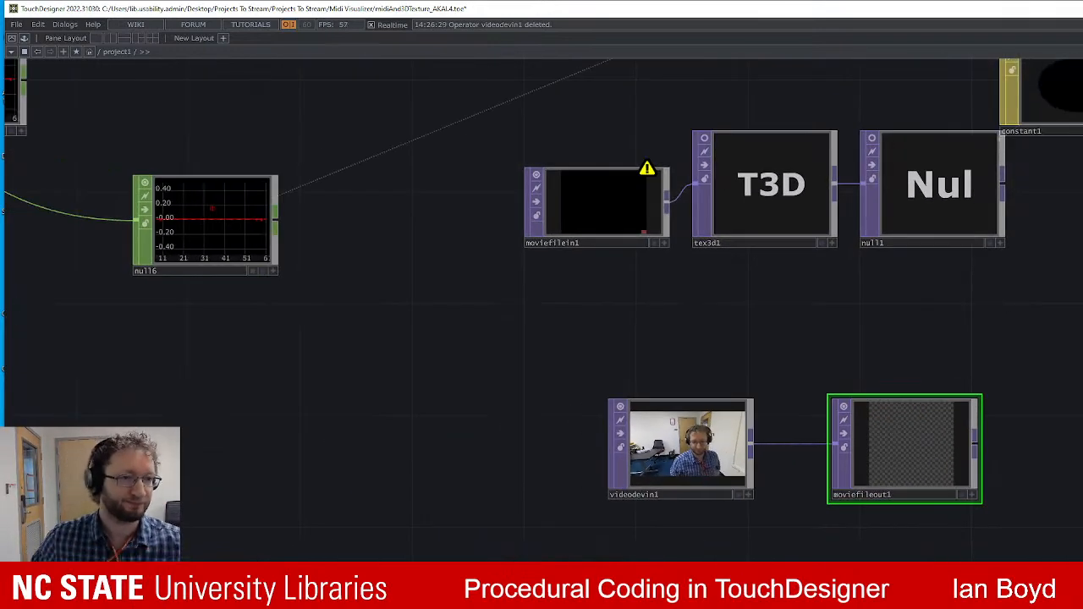
{"action": "left_click", "coordinate": [613, 200]}
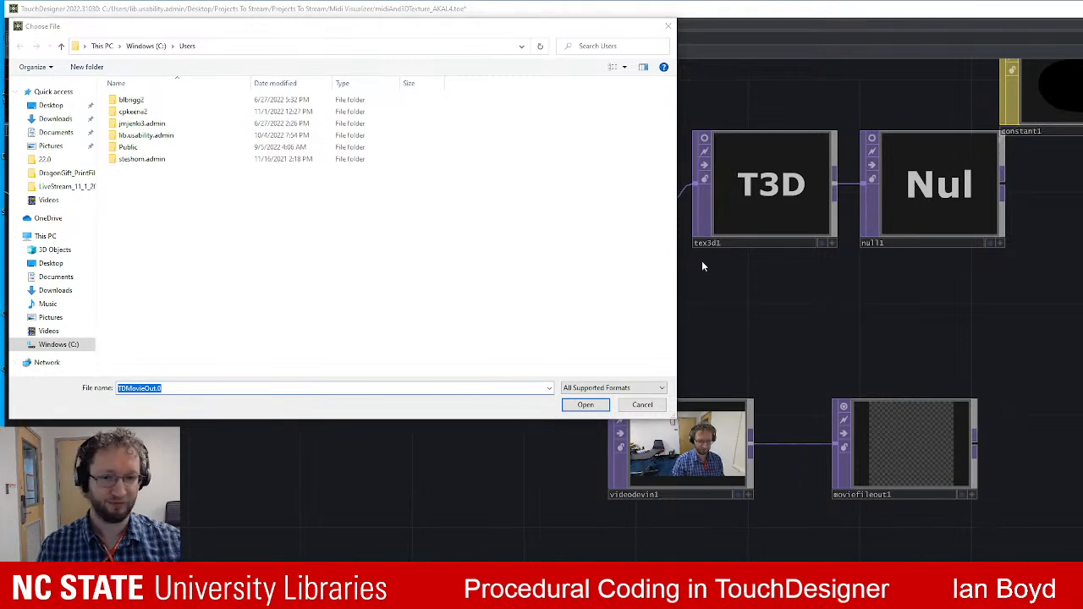
{"action": "left_click", "coordinate": [642, 405]}
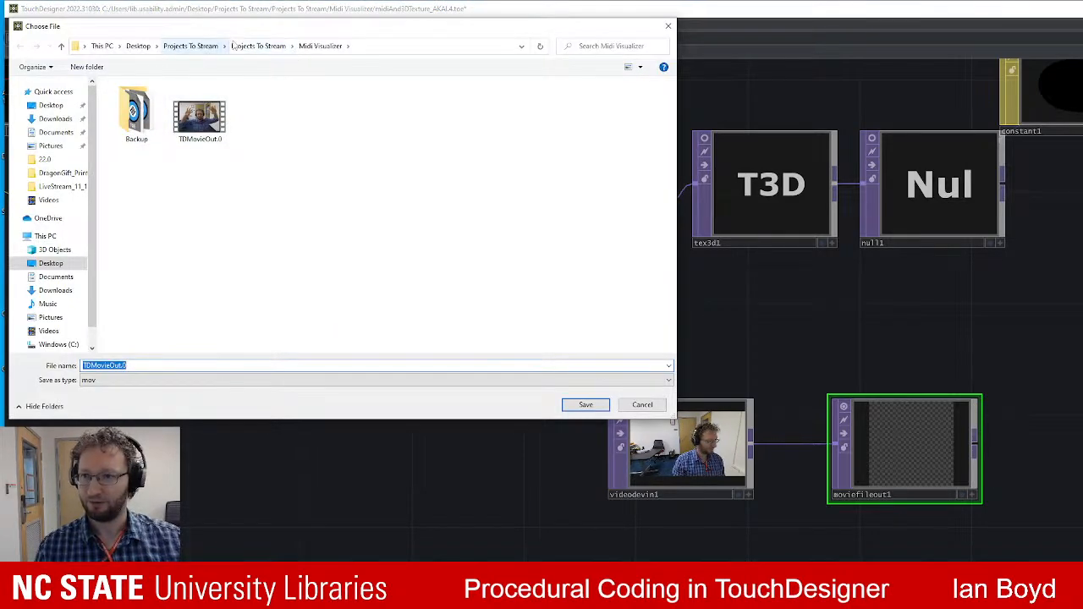
{"action": "left_click", "coordinate": [659, 406]}
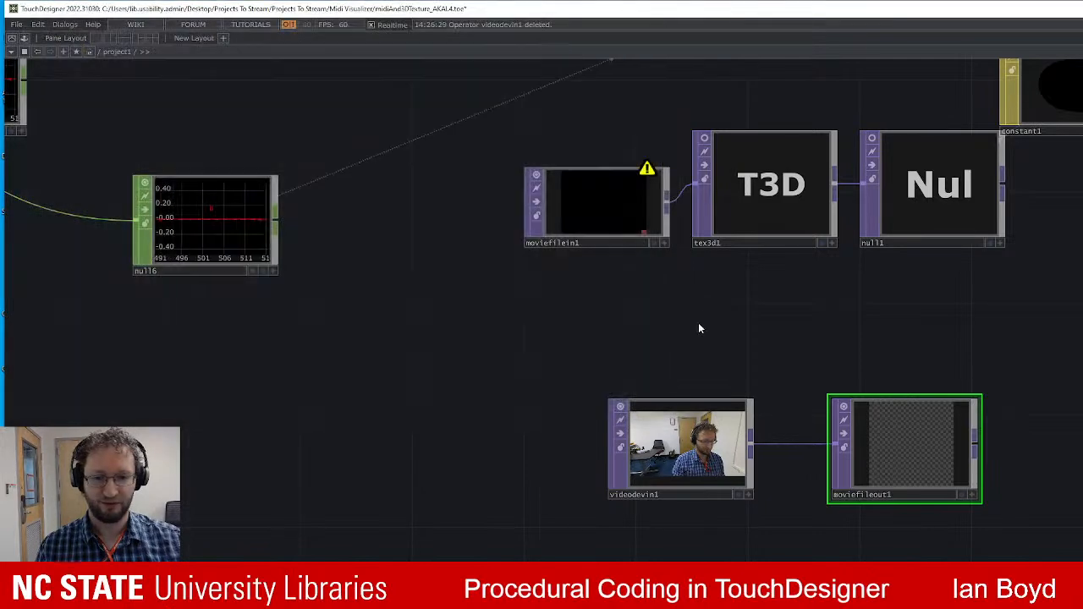
Load TDMovieOut.0 from the Midi Visualizer folder inside Projects To Stream on the Desktop into moviefilein1.
{"action": "left_click", "coordinate": [547, 199]}
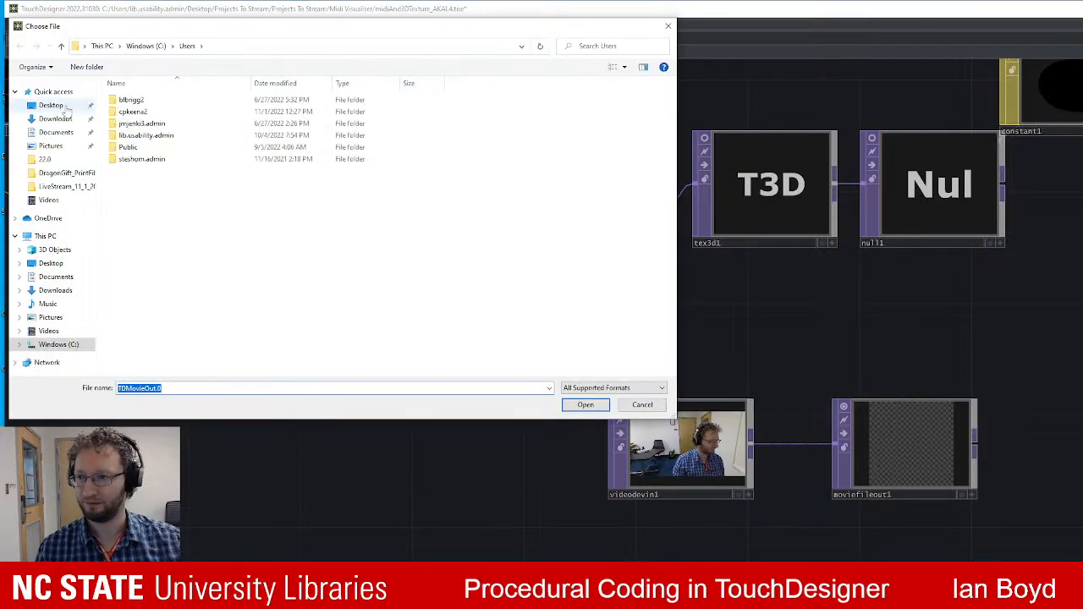
{"action": "left_click", "coordinate": [53, 105]}
{"action": "double_click", "coordinate": [447, 123]}
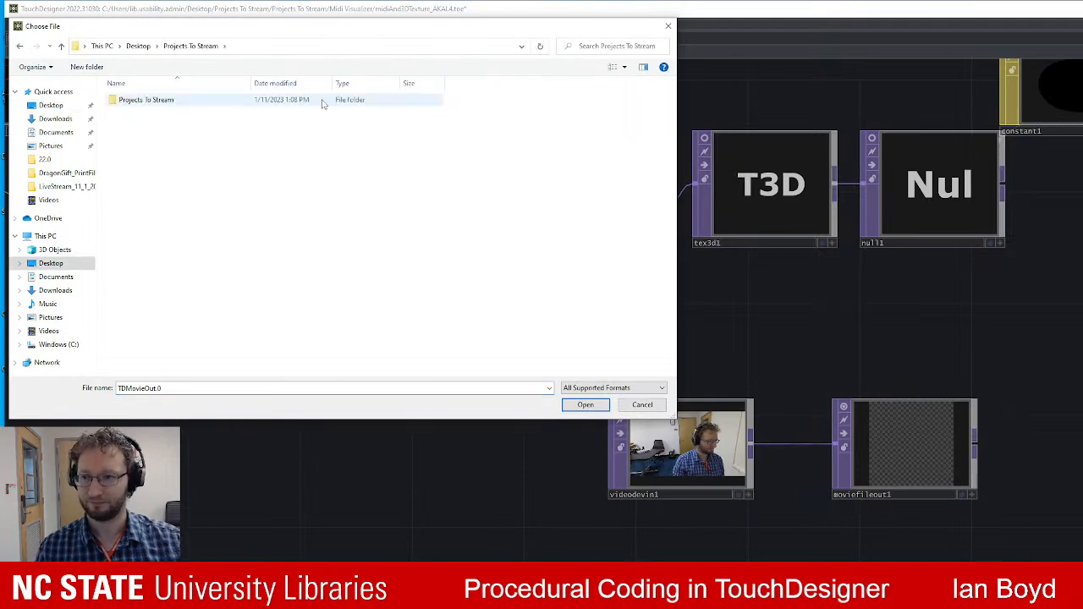
{"action": "double_click", "coordinate": [153, 102]}
{"action": "double_click", "coordinate": [161, 135]}
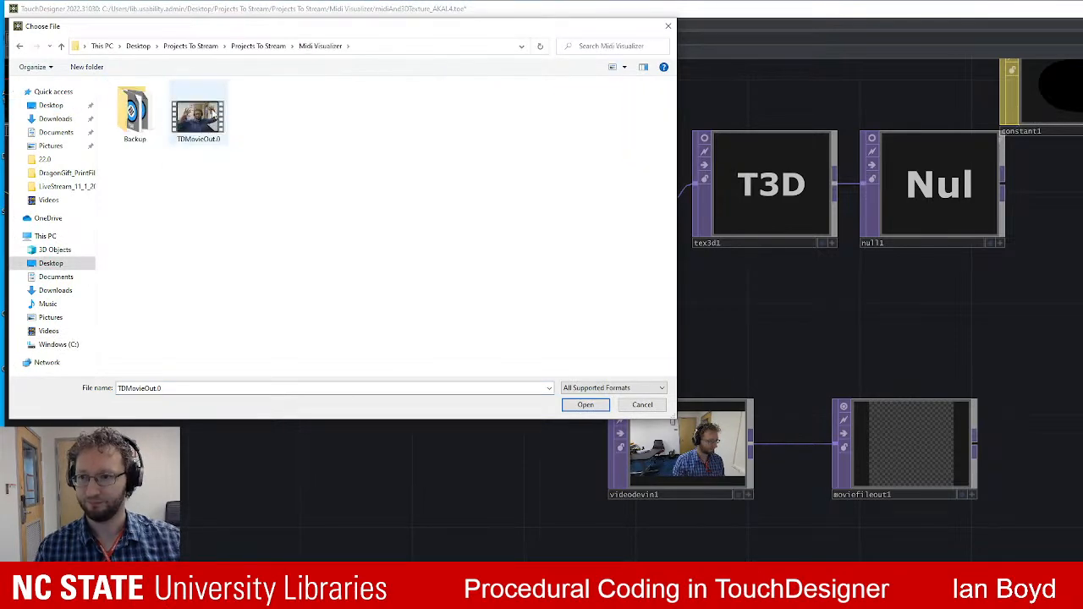
{"action": "left_click", "coordinate": [587, 404]}
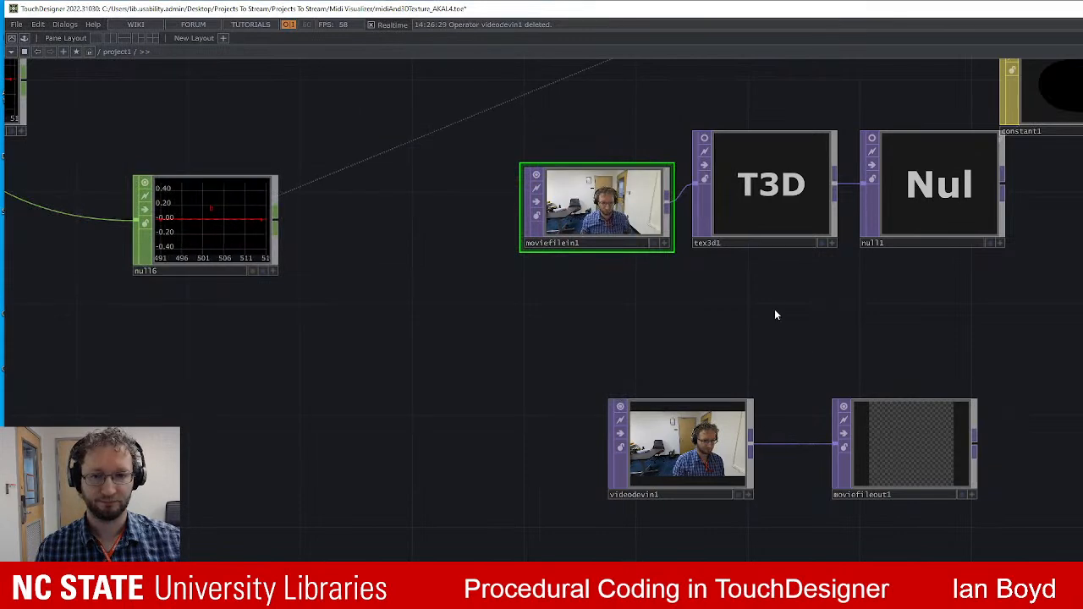
Turn on the viewer of tex3d1 and inspect its grid of cached video frames.
{"action": "left_click_drag", "start_coordinate": [774, 308], "coordinate": [775, 339]}
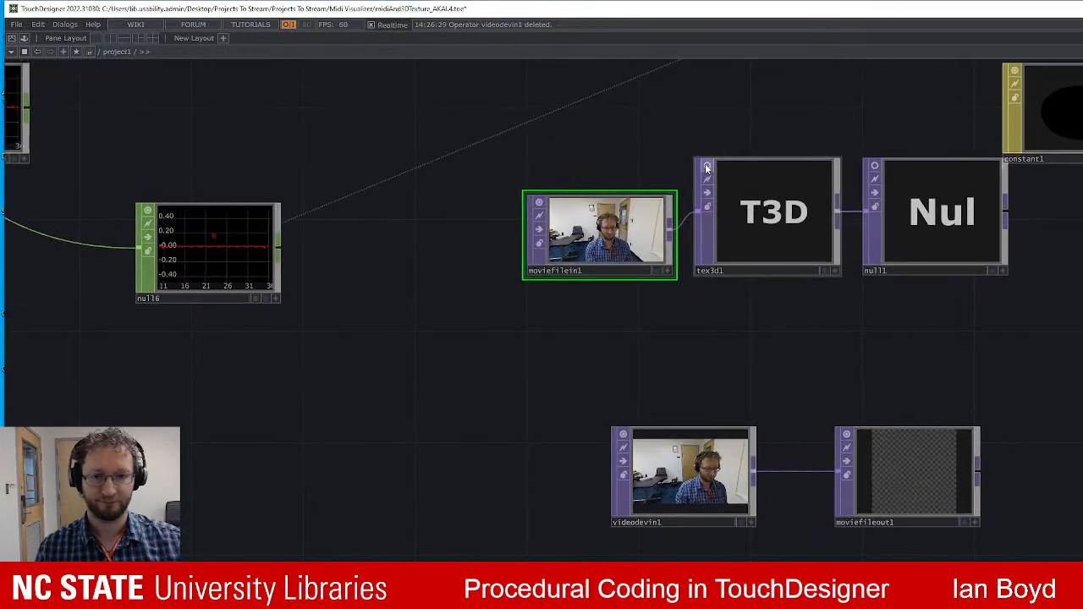
{"action": "left_click", "coordinate": [706, 167]}
{"action": "scroll", "coordinate": [749, 219], "scroll_direction": "up", "scroll_amount": 3}
{"action": "left_click", "coordinate": [814, 208]}
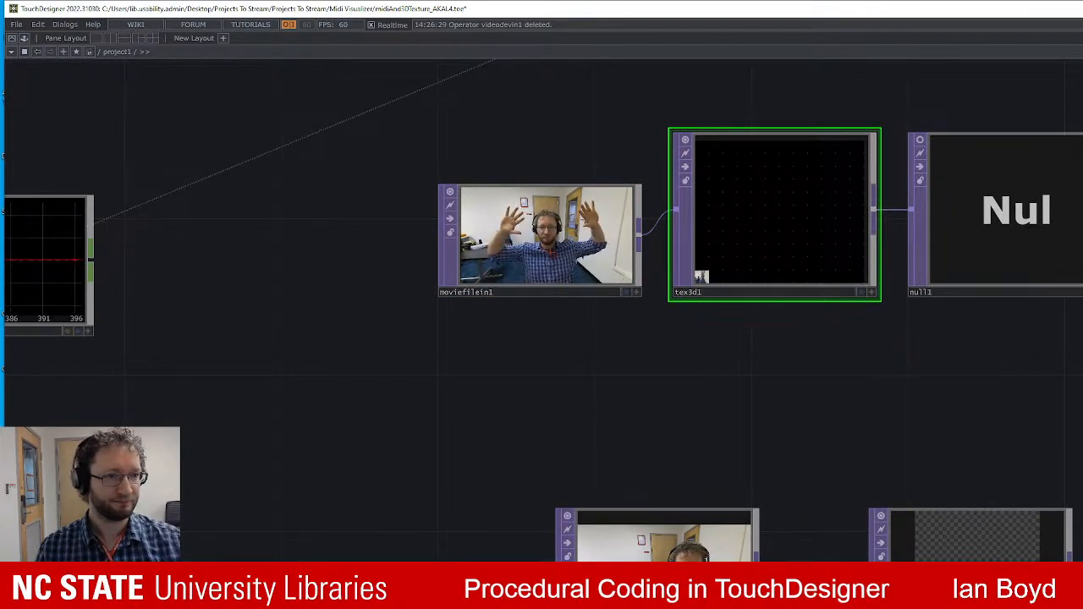
{"action": "scroll", "coordinate": [876, 207], "scroll_direction": "up", "scroll_amount": 4}
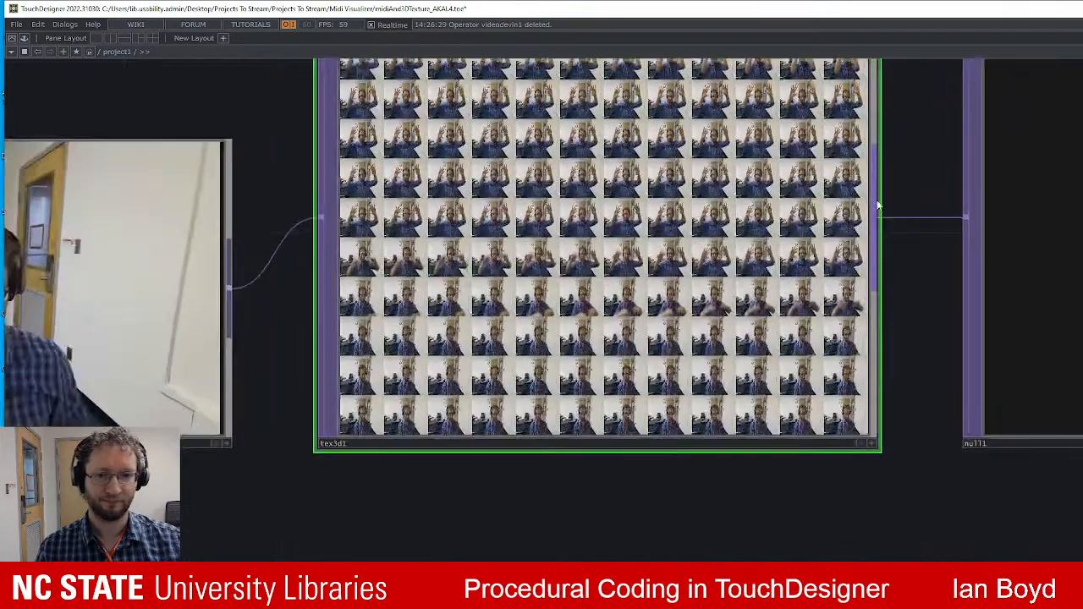
{"action": "scroll", "coordinate": [871, 209], "scroll_direction": "down", "scroll_amount": 3}
Turn on the viewer of null1 after tex3d1 in the texture chain.
{"action": "left_click", "coordinate": [1074, 237]}
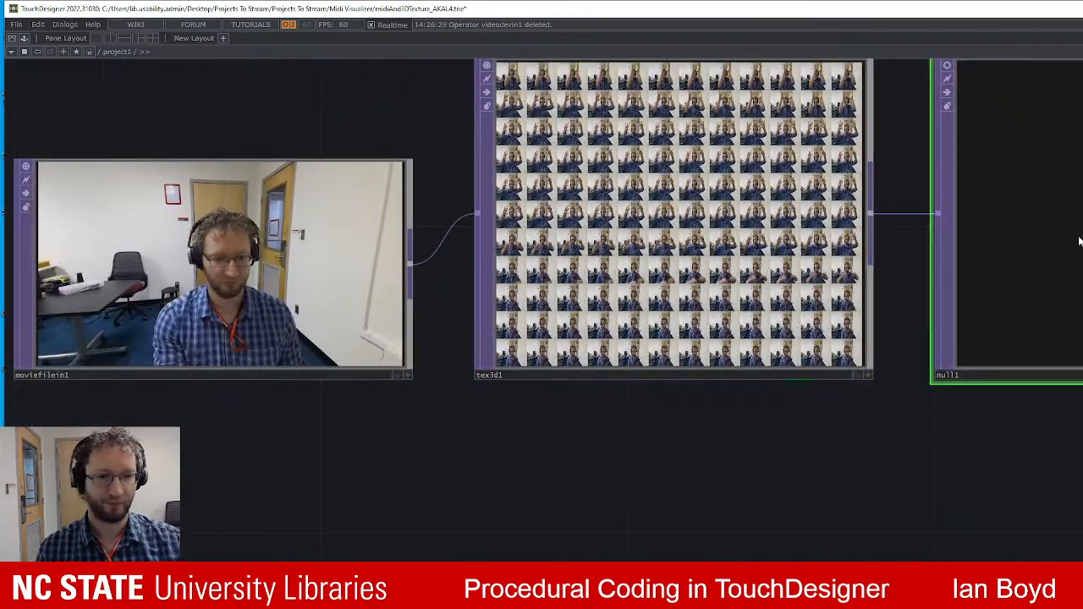
{"action": "scroll", "coordinate": [1038, 370], "scroll_direction": "down", "scroll_amount": 2}
{"action": "scroll", "coordinate": [1038, 370], "scroll_direction": "down", "scroll_amount": 1}
{"action": "left_click_drag", "start_coordinate": [965, 400], "coordinate": [973, 462]}
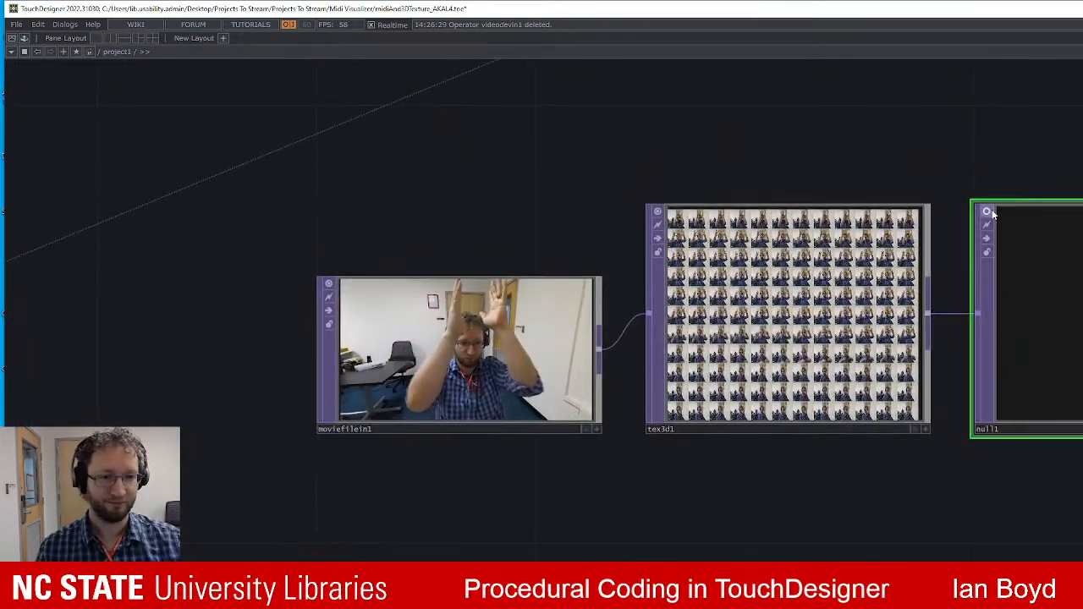
{"action": "left_click", "coordinate": [989, 211]}
{"action": "left_click", "coordinate": [991, 213]}
{"action": "left_click", "coordinate": [991, 212]}
{"action": "scroll", "coordinate": [990, 136], "scroll_direction": "down", "scroll_amount": 4}
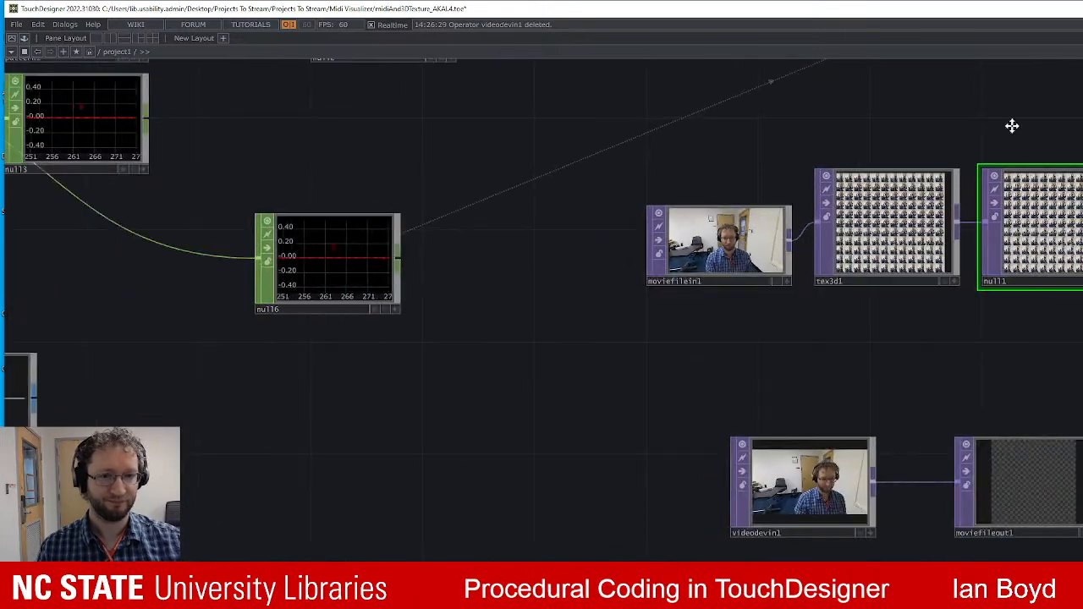
Examine how the video texture appears on the instanced rectangles in geo1, and return to the video operators.
{"action": "left_click_drag", "start_coordinate": [1011, 126], "coordinate": [672, 376]}
{"action": "left_click_drag", "start_coordinate": [847, 324], "coordinate": [919, 306]}
{"action": "left_click_drag", "start_coordinate": [902, 264], "coordinate": [863, 484]}
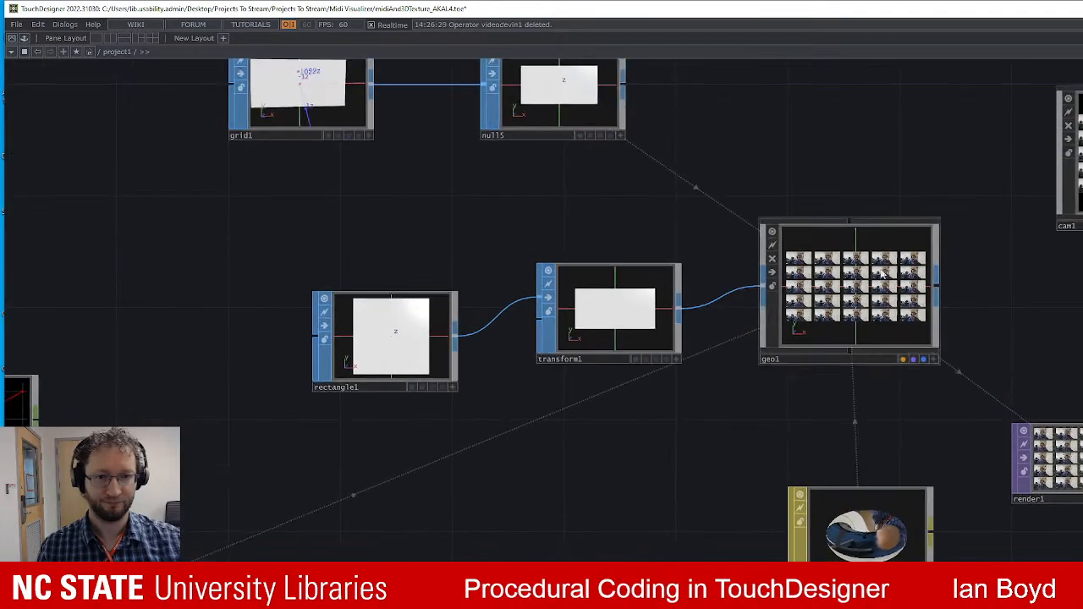
{"action": "scroll", "coordinate": [993, 313], "scroll_direction": "up", "scroll_amount": 5}
{"action": "scroll", "coordinate": [965, 275], "scroll_direction": "down", "scroll_amount": 7}
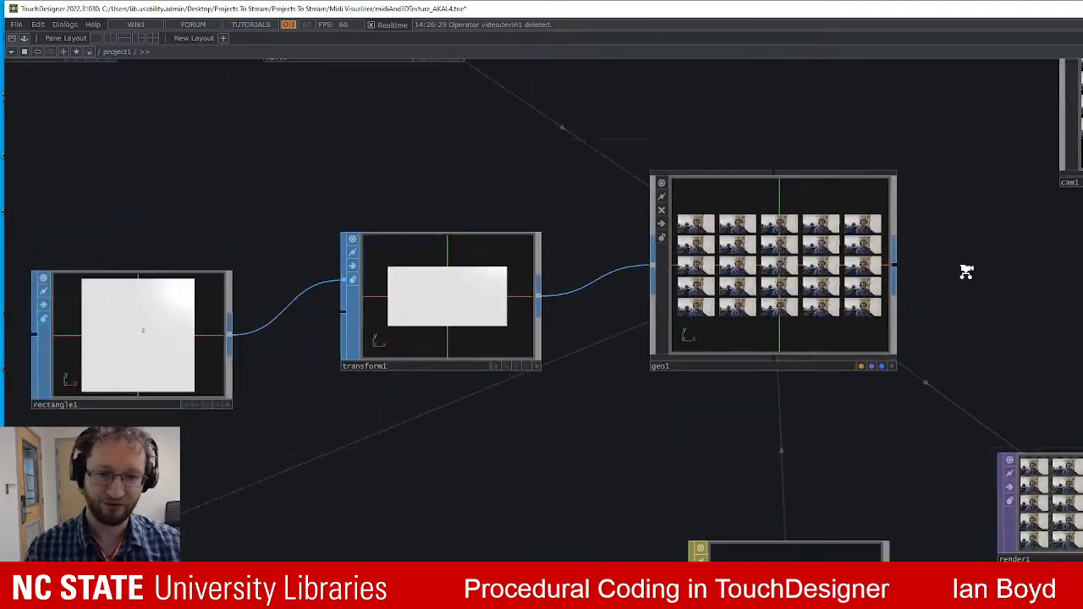
{"action": "scroll", "coordinate": [729, 524], "scroll_direction": "up", "scroll_amount": 6}
{"action": "left_click_drag", "start_coordinate": [749, 228], "coordinate": [1040, 136]}
{"action": "scroll", "coordinate": [1040, 136], "scroll_direction": "down", "scroll_amount": 3}
{"action": "left_click_drag", "start_coordinate": [883, 447], "coordinate": [900, 284]}
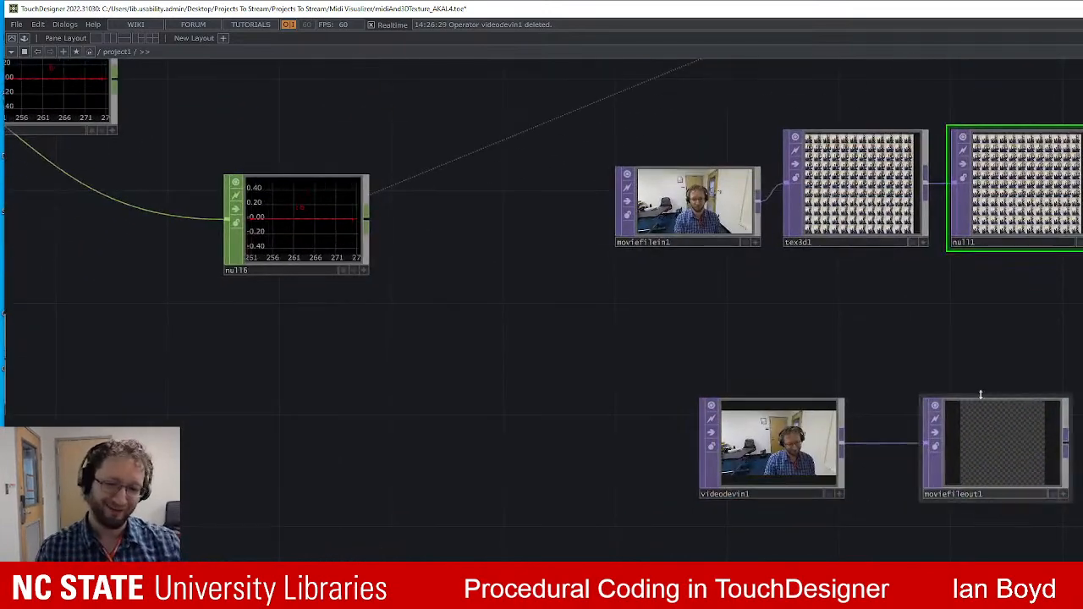
Compare the moviefilein1 video with the individual frames stored in the tex3d1 and null1 grids.
{"action": "scroll", "coordinate": [894, 508], "scroll_direction": "up", "scroll_amount": 2}
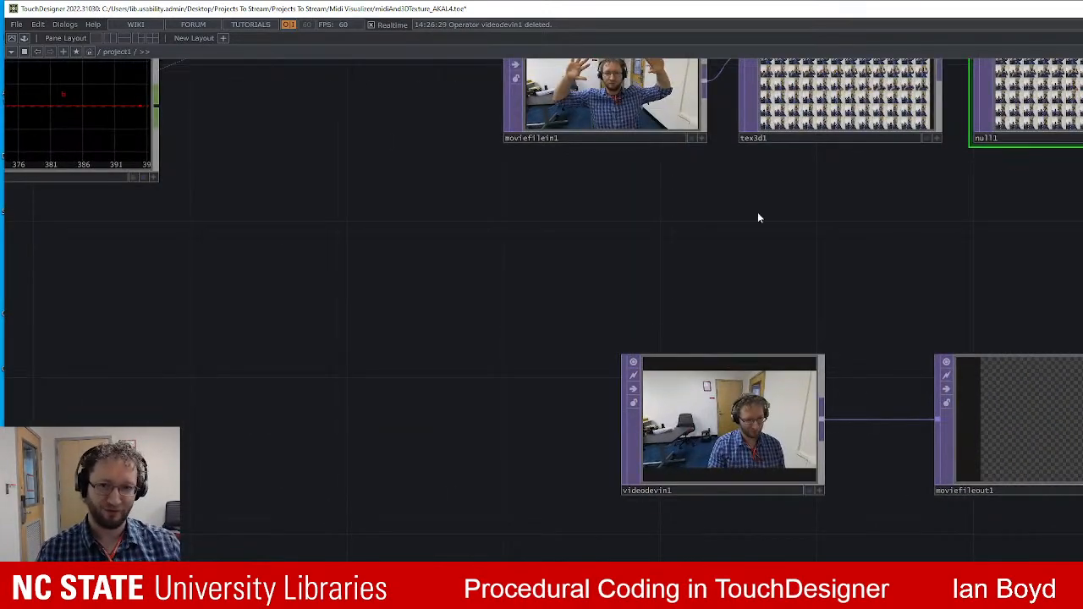
{"action": "left_click_drag", "start_coordinate": [756, 217], "coordinate": [891, 482]}
{"action": "left_click_drag", "start_coordinate": [1022, 535], "coordinate": [965, 502]}
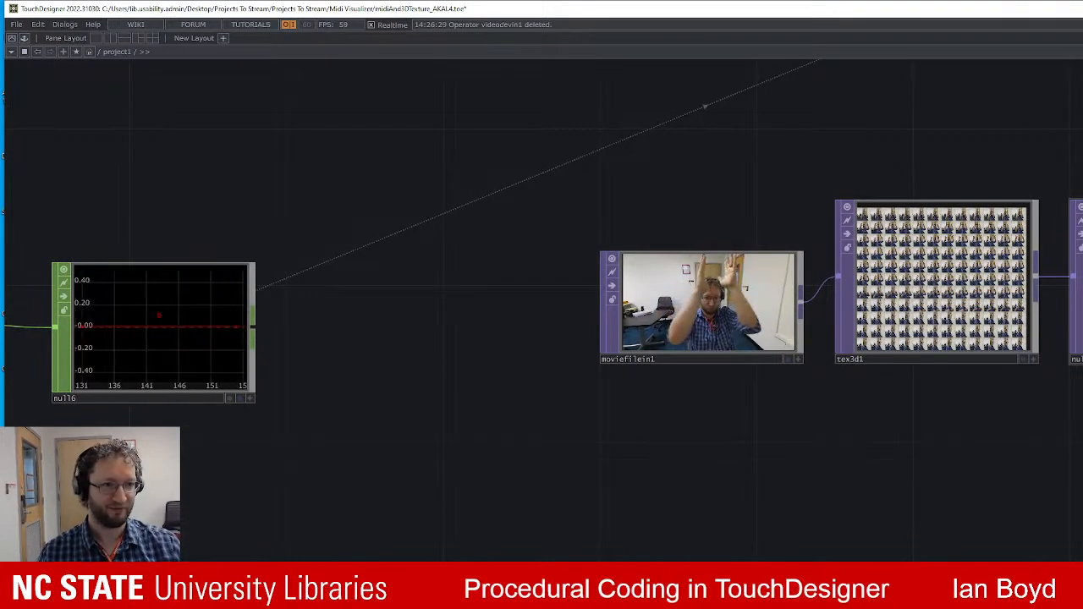
{"action": "left_click_drag", "start_coordinate": [874, 478], "coordinate": [803, 503]}
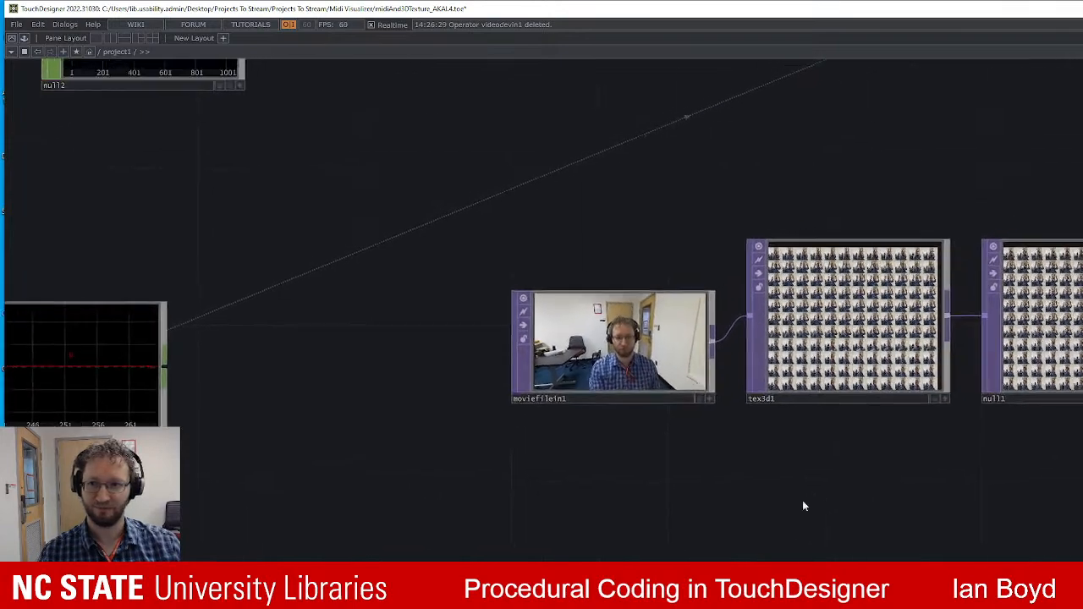
{"action": "scroll", "coordinate": [601, 355], "scroll_direction": "up", "scroll_amount": 4}
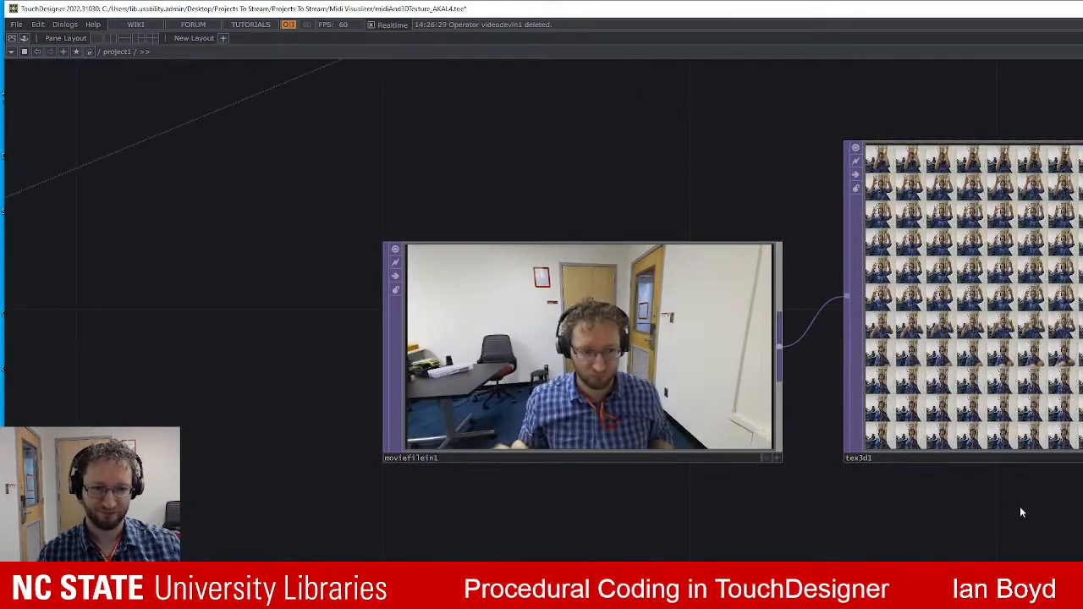
{"action": "left_click_drag", "start_coordinate": [973, 536], "coordinate": [827, 560]}
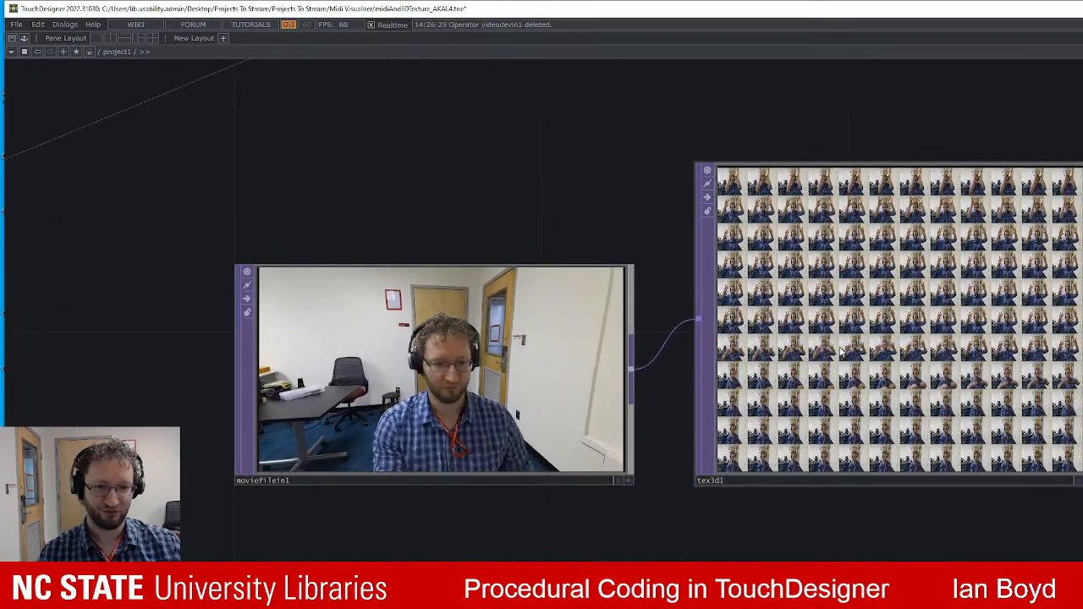
{"action": "scroll", "coordinate": [907, 317], "scroll_direction": "up", "scroll_amount": 6}
{"action": "scroll", "coordinate": [907, 318], "scroll_direction": "down", "scroll_amount": 3}
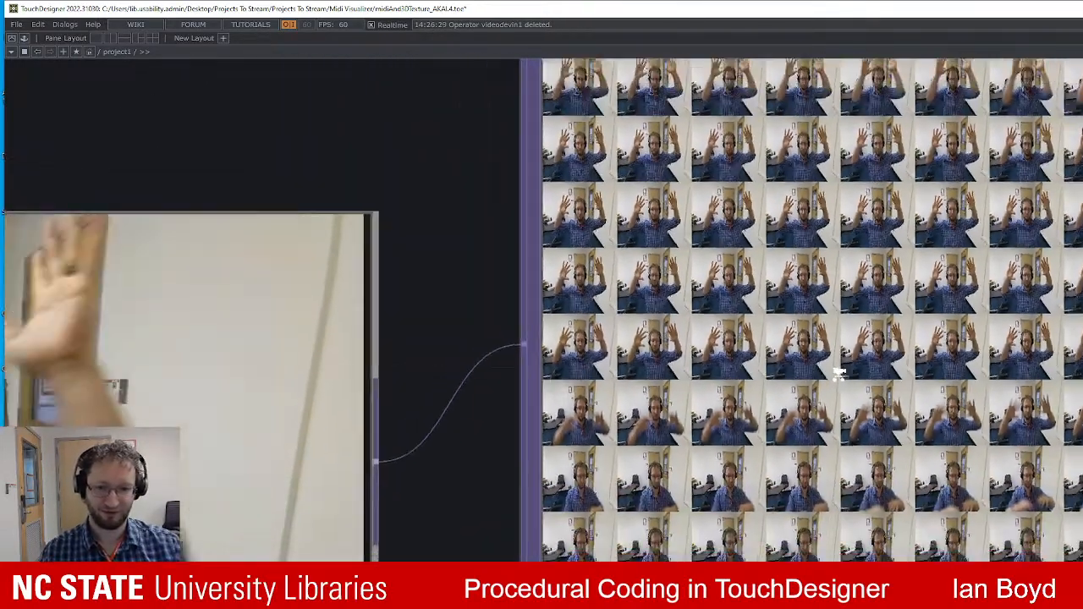
{"action": "scroll", "coordinate": [543, 455], "scroll_direction": "down", "scroll_amount": 3}
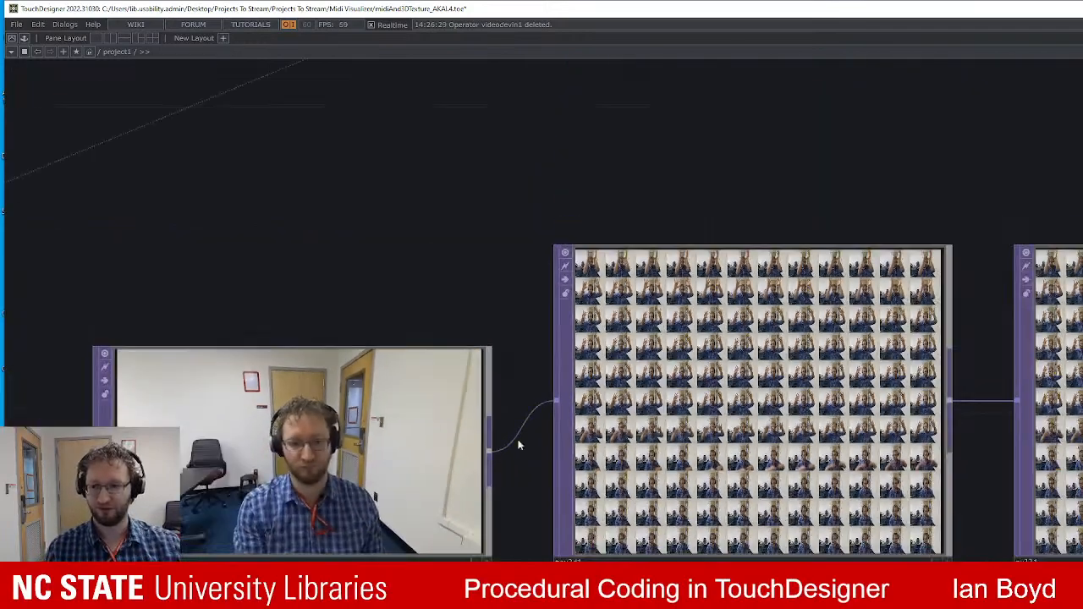
{"action": "scroll", "coordinate": [821, 456], "scroll_direction": "up", "scroll_amount": 3}
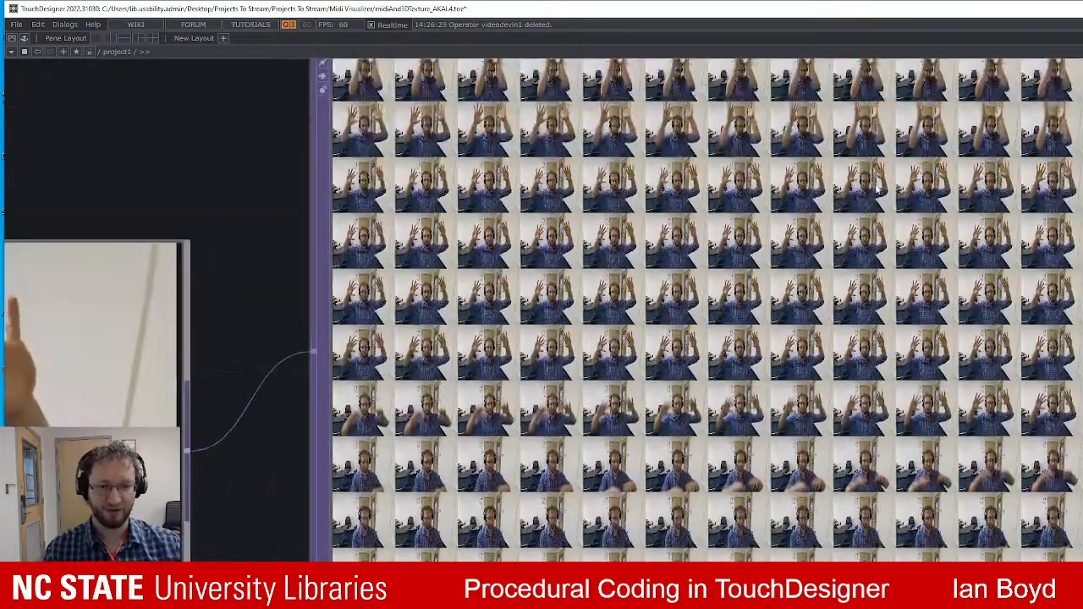
{"action": "left_click_drag", "start_coordinate": [914, 447], "coordinate": [771, 484]}
{"action": "scroll", "coordinate": [513, 422], "scroll_direction": "down", "scroll_amount": 6}
{"action": "scroll", "coordinate": [757, 389], "scroll_direction": "up", "scroll_amount": 3}
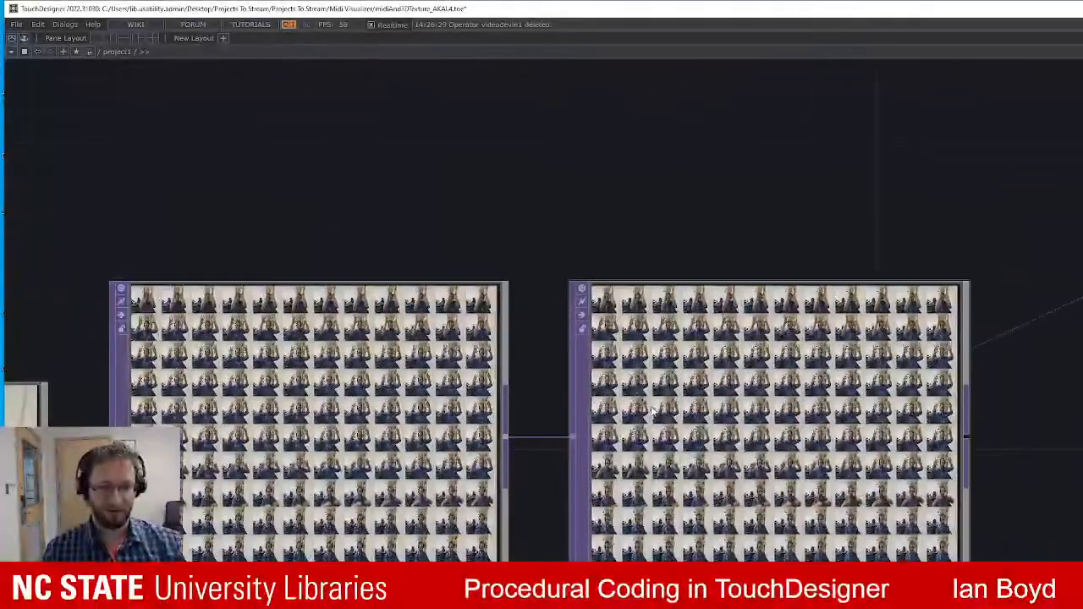
Follow the texture chain from null1 through constant1 to geo1 and examine the video frames on the instanced rectangles.
{"action": "left_click_drag", "start_coordinate": [1028, 222], "coordinate": [658, 280]}
{"action": "left_click_drag", "start_coordinate": [1082, 192], "coordinate": [1065, 284]}
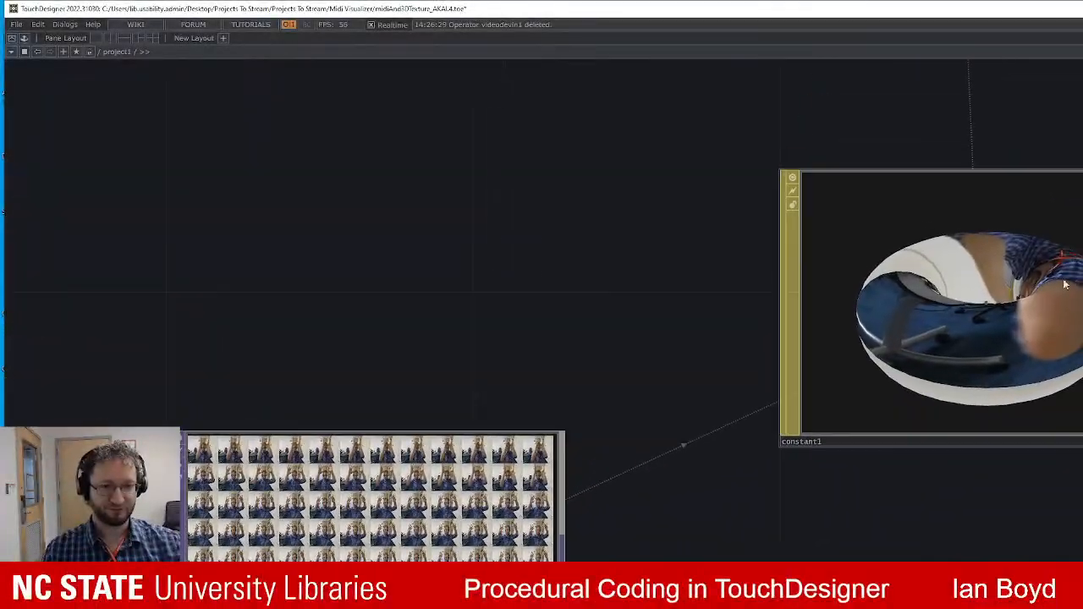
{"action": "left_click_drag", "start_coordinate": [943, 110], "coordinate": [677, 474]}
{"action": "scroll", "coordinate": [666, 254], "scroll_direction": "down", "scroll_amount": 3}
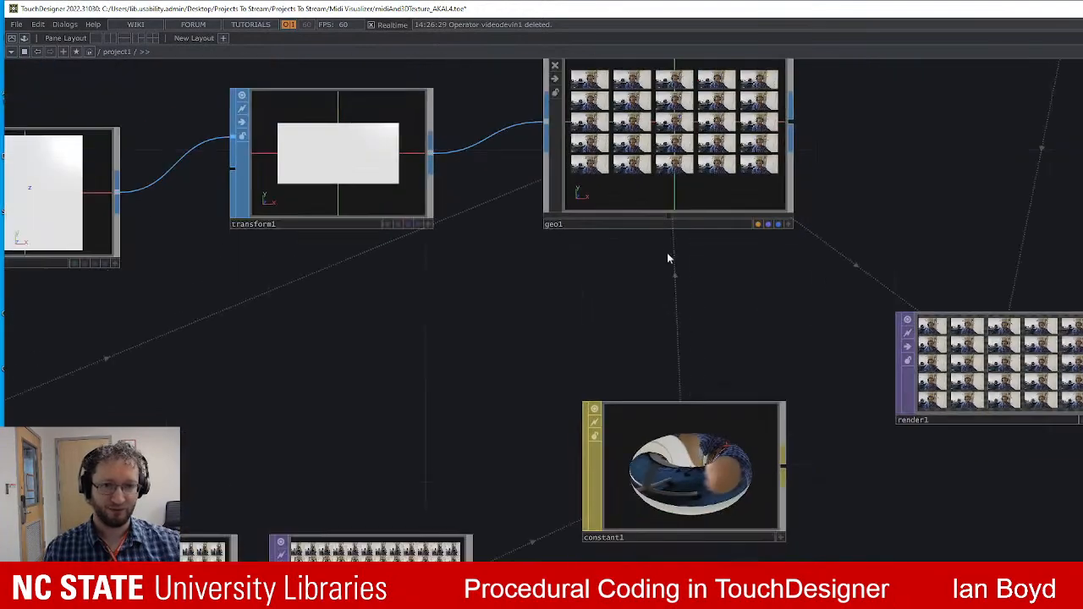
{"action": "left_click_drag", "start_coordinate": [731, 396], "coordinate": [797, 606]}
{"action": "scroll", "coordinate": [749, 267], "scroll_direction": "up", "scroll_amount": 6}
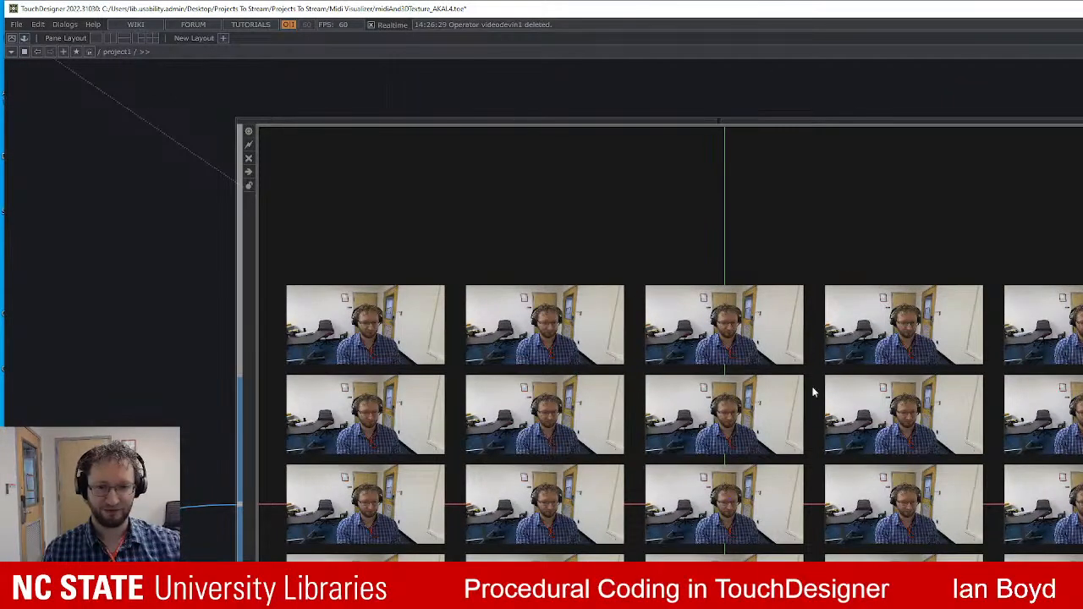
{"action": "scroll", "coordinate": [779, 438], "scroll_direction": "down", "scroll_amount": 3}
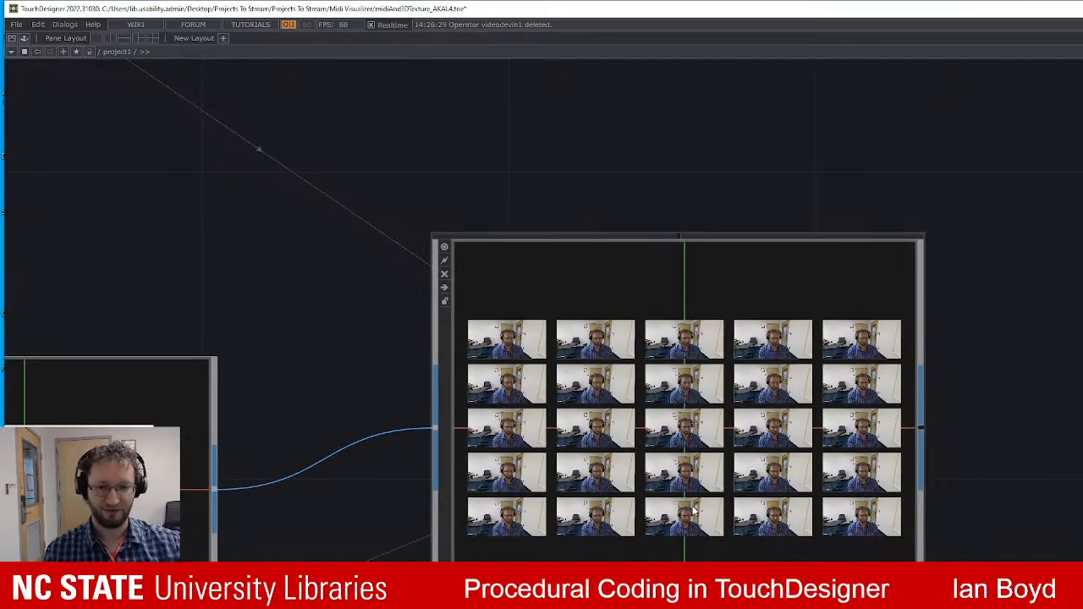
Preview the rendered grid in the perform window and return to the network.
{"action": "left_click_drag", "start_coordinate": [305, 278], "coordinate": [677, 237]}
{"action": "scroll", "coordinate": [677, 237], "scroll_direction": "down", "scroll_amount": 2}
{"action": "left_click_drag", "start_coordinate": [621, 211], "coordinate": [709, 231]}
{"action": "left_click", "coordinate": [11, 40]}
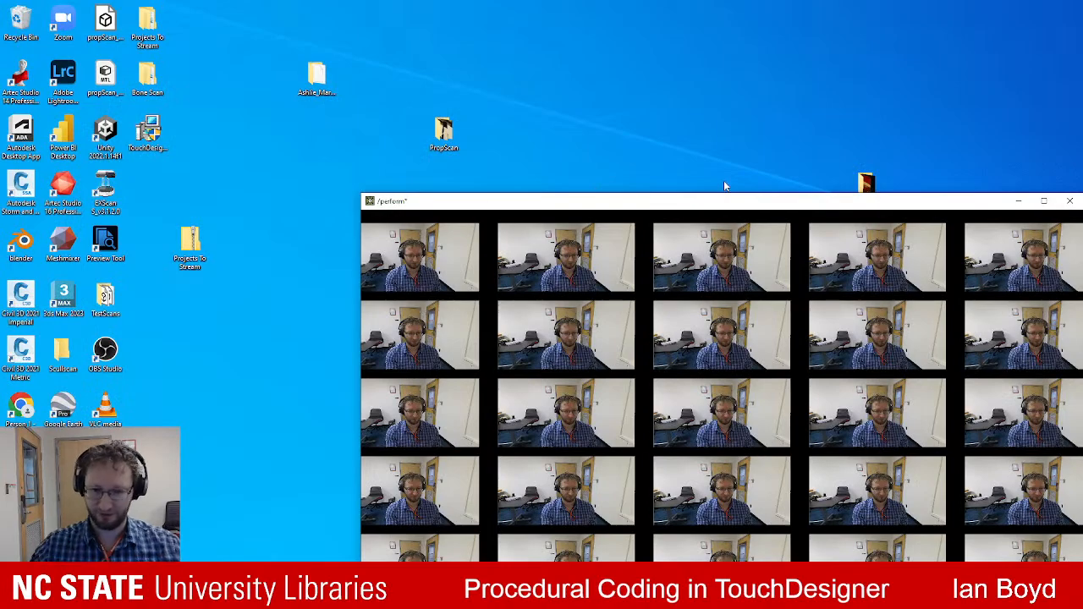
{"action": "key", "text": "Escape"}
Display the out1 operator's image as the network editor background.
{"action": "scroll", "coordinate": [1070, 495], "scroll_direction": "down", "scroll_amount": 3}
{"action": "left_click_drag", "start_coordinate": [1023, 387], "coordinate": [329, 193]}
{"action": "left_click_drag", "start_coordinate": [959, 369], "coordinate": [715, 247]}
{"action": "scroll", "coordinate": [817, 361], "scroll_direction": "up", "scroll_amount": 3}
{"action": "scroll", "coordinate": [863, 260], "scroll_direction": "up", "scroll_amount": 3}
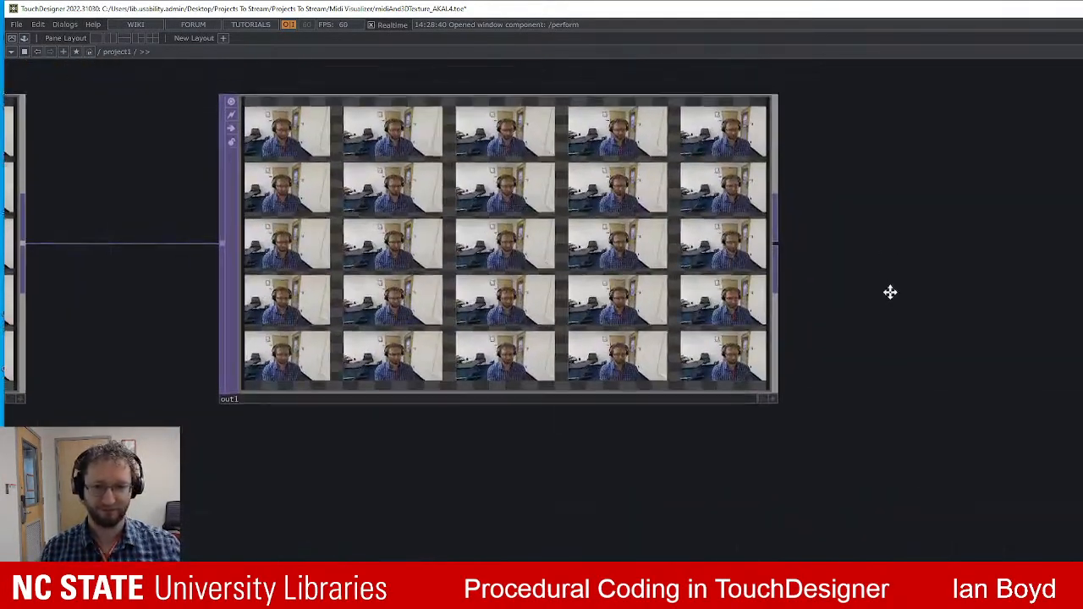
{"action": "left_click", "coordinate": [759, 437]}
{"action": "left_click_drag", "start_coordinate": [939, 378], "coordinate": [152, 451]}
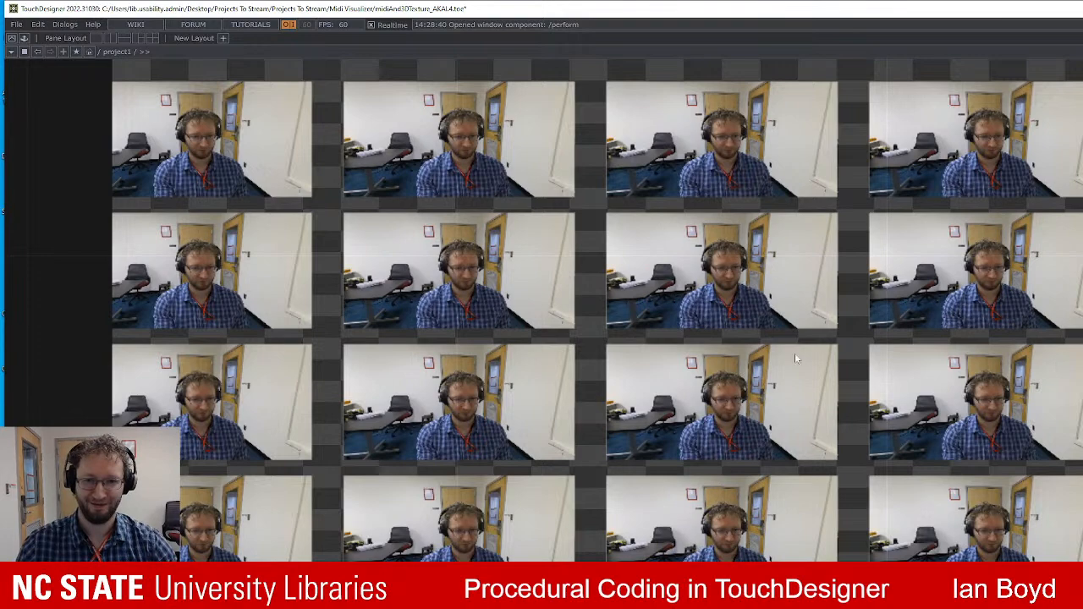
Turn off the background display of out1.
{"action": "scroll", "coordinate": [826, 302], "scroll_direction": "down", "scroll_amount": 3}
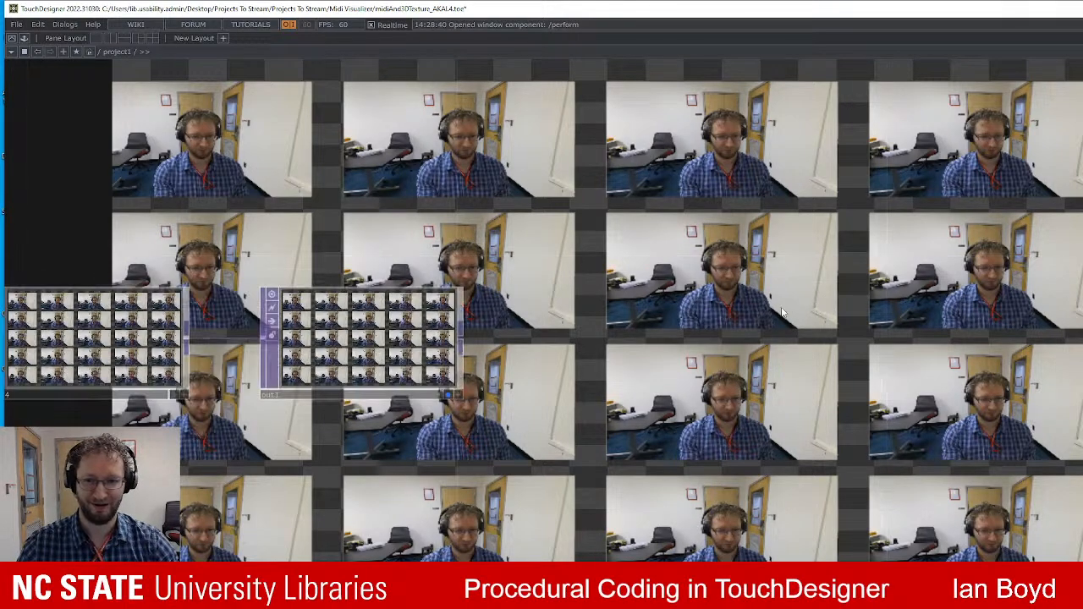
{"action": "scroll", "coordinate": [598, 369], "scroll_direction": "up", "scroll_amount": 2}
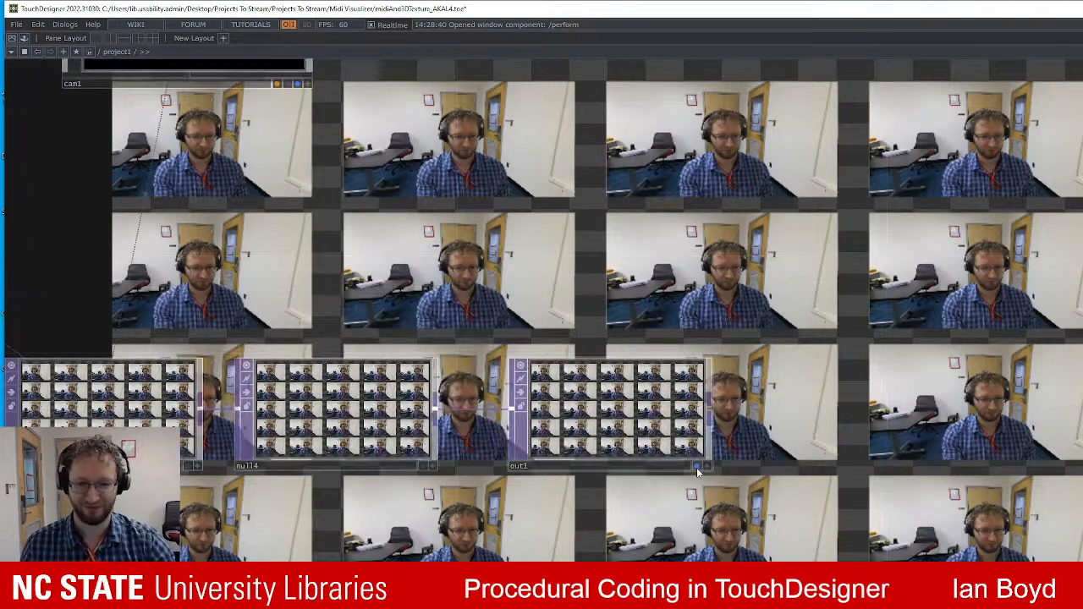
{"action": "left_click", "coordinate": [696, 467]}
Trace the network back from the render operators to the MIDI channel chain, undoing the accidental resize of rectangle1.
{"action": "left_click_drag", "start_coordinate": [611, 237], "coordinate": [1081, 266]}
{"action": "scroll", "coordinate": [1060, 279], "scroll_direction": "down", "scroll_amount": 3}
{"action": "left_click_drag", "start_coordinate": [976, 331], "coordinate": [1082, 331]}
{"action": "scroll", "coordinate": [1082, 331], "scroll_direction": "down", "scroll_amount": 2}
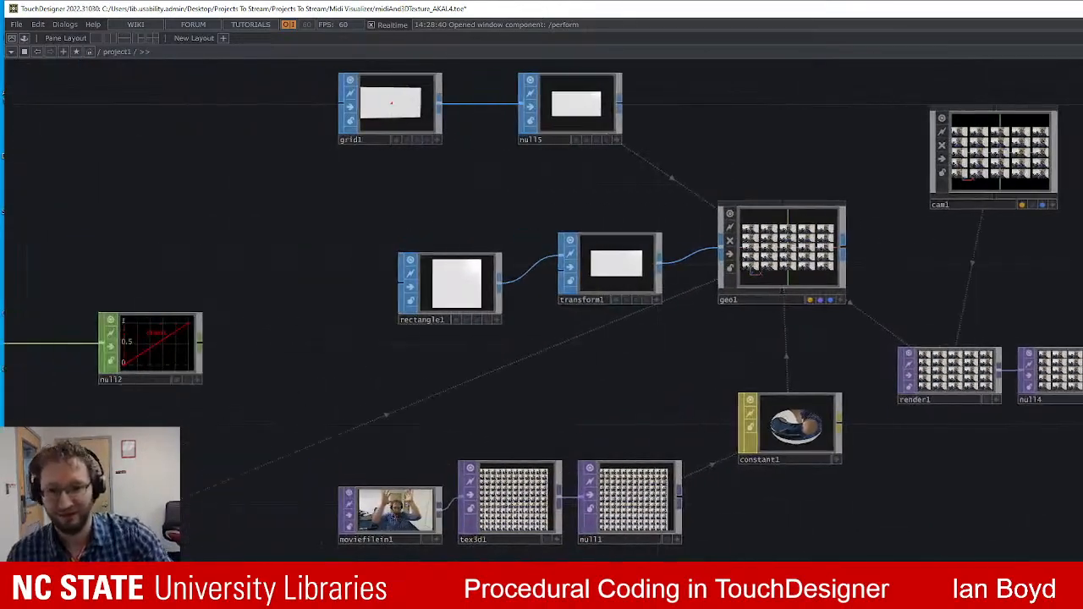
{"action": "scroll", "coordinate": [687, 353], "scroll_direction": "down", "scroll_amount": 2}
{"action": "left_click_drag", "start_coordinate": [687, 353], "coordinate": [981, 306]}
{"action": "scroll", "coordinate": [788, 319], "scroll_direction": "down", "scroll_amount": 1}
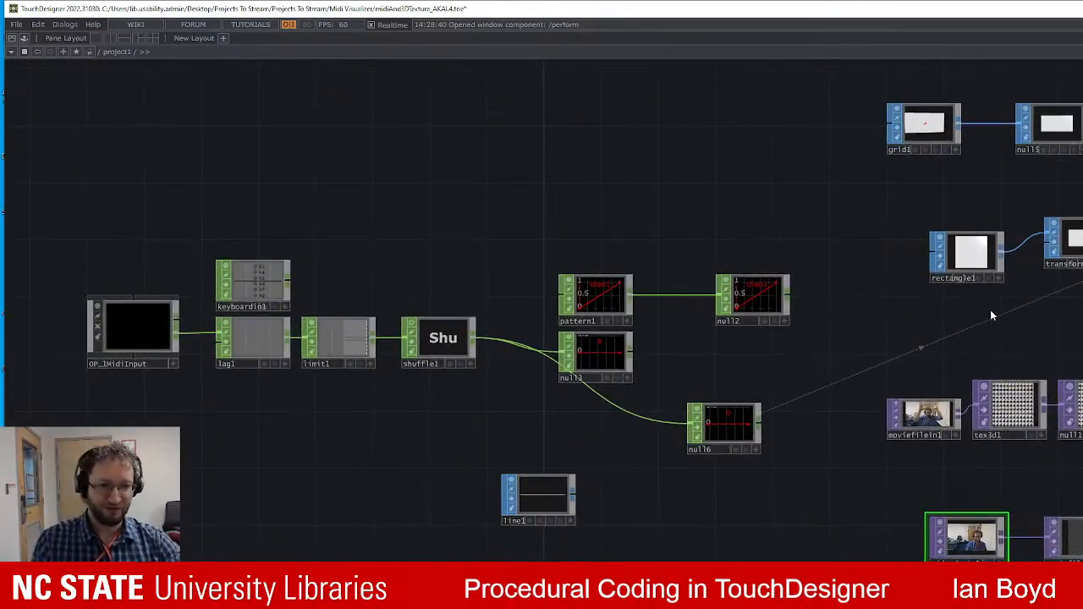
{"action": "left_click_drag", "start_coordinate": [931, 281], "coordinate": [1035, 283]}
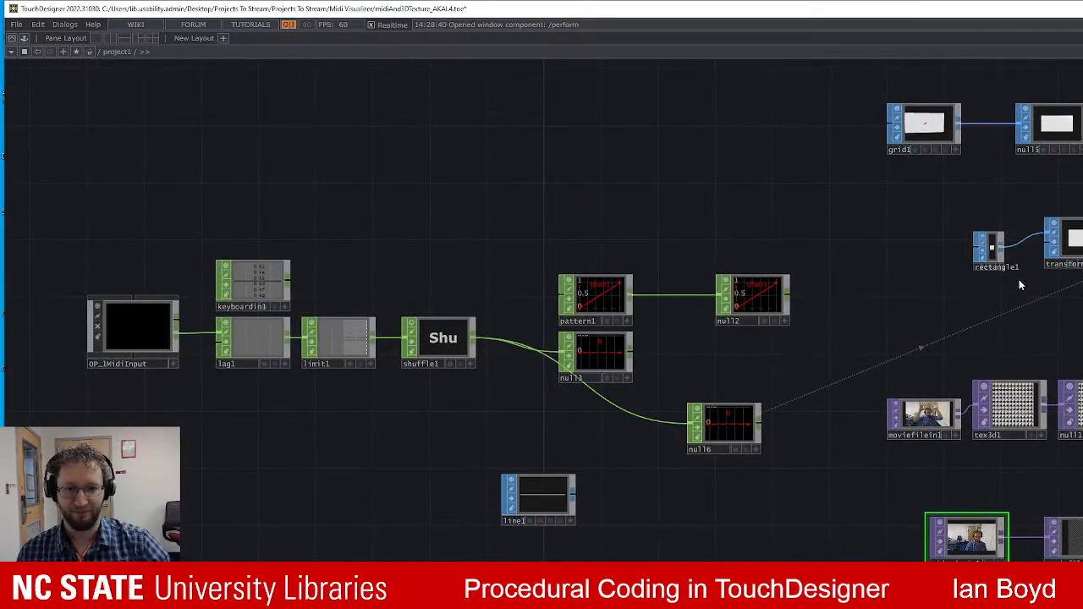
{"action": "key", "text": "ctrl+z"}
Go to the start of the channel chain and enter the OP_1MidiInput component's internal network.
{"action": "left_click_drag", "start_coordinate": [643, 309], "coordinate": [1029, 247]}
{"action": "left_click_drag", "start_coordinate": [755, 209], "coordinate": [972, 223]}
{"action": "scroll", "coordinate": [730, 256], "scroll_direction": "up", "scroll_amount": 3}
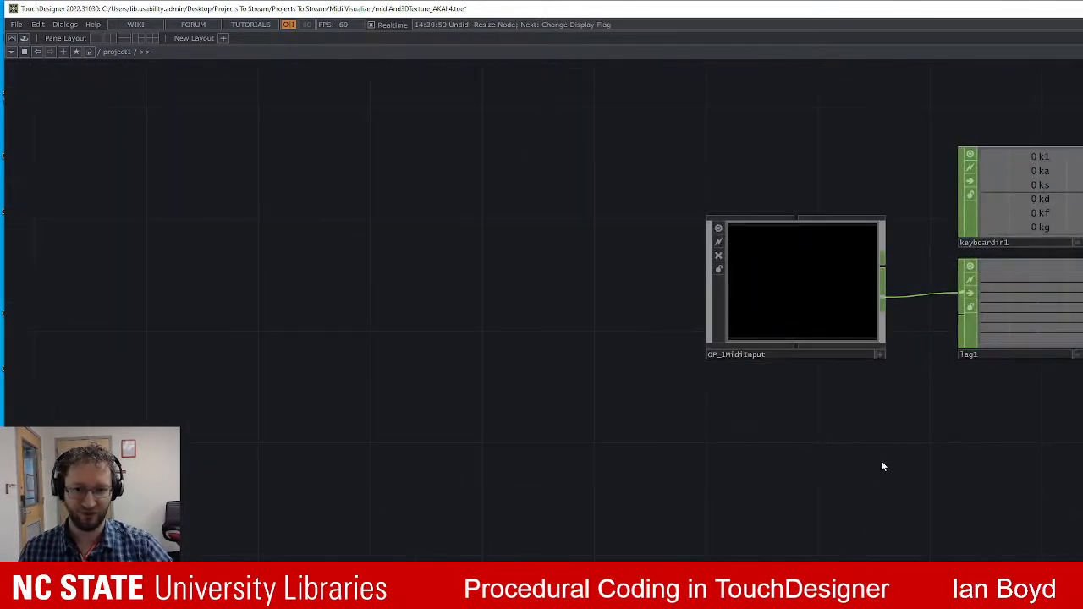
{"action": "left_click_drag", "start_coordinate": [880, 460], "coordinate": [786, 484]}
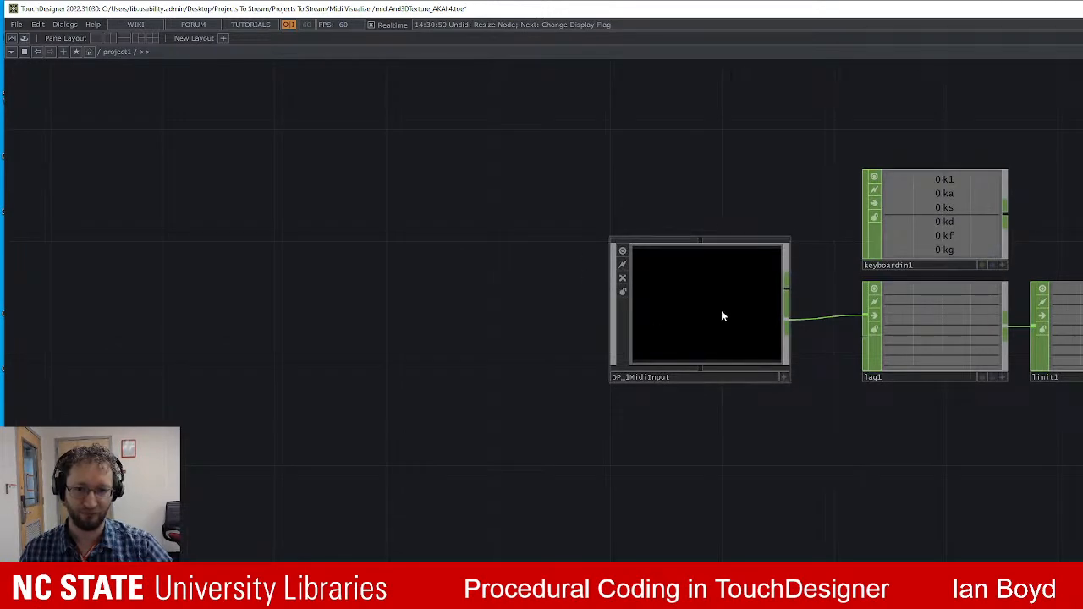
{"action": "scroll", "coordinate": [688, 278], "scroll_direction": "up", "scroll_amount": 5}
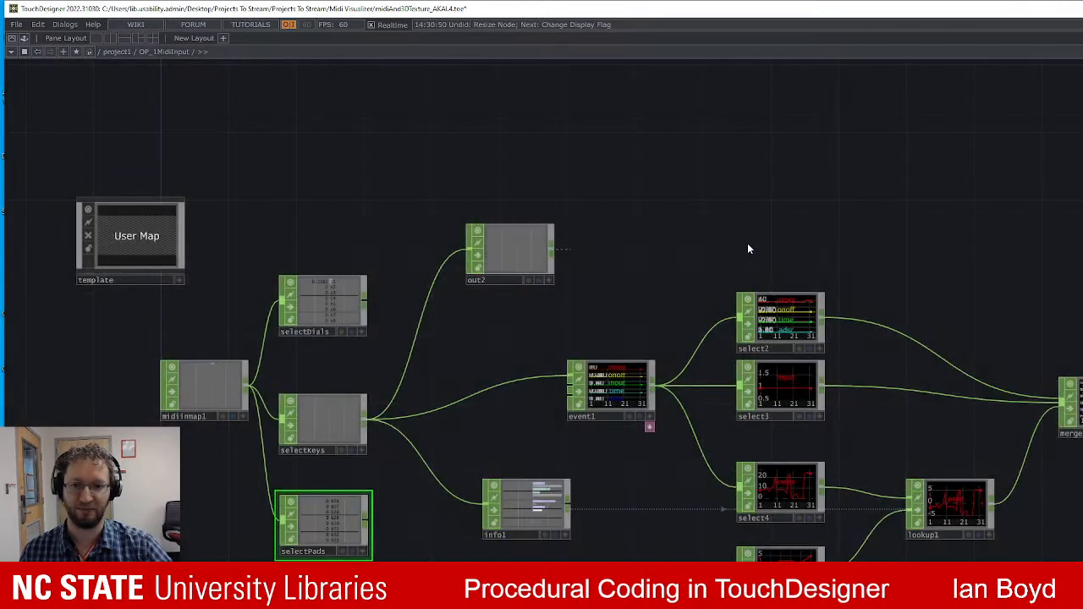
Examine the slider and button channels coming from the MIDI controller in midiinmap1.
{"action": "left_click_drag", "start_coordinate": [748, 246], "coordinate": [918, 216]}
{"action": "scroll", "coordinate": [628, 319], "scroll_direction": "up", "scroll_amount": 3}
{"action": "left_click_drag", "start_coordinate": [426, 346], "coordinate": [749, 278]}
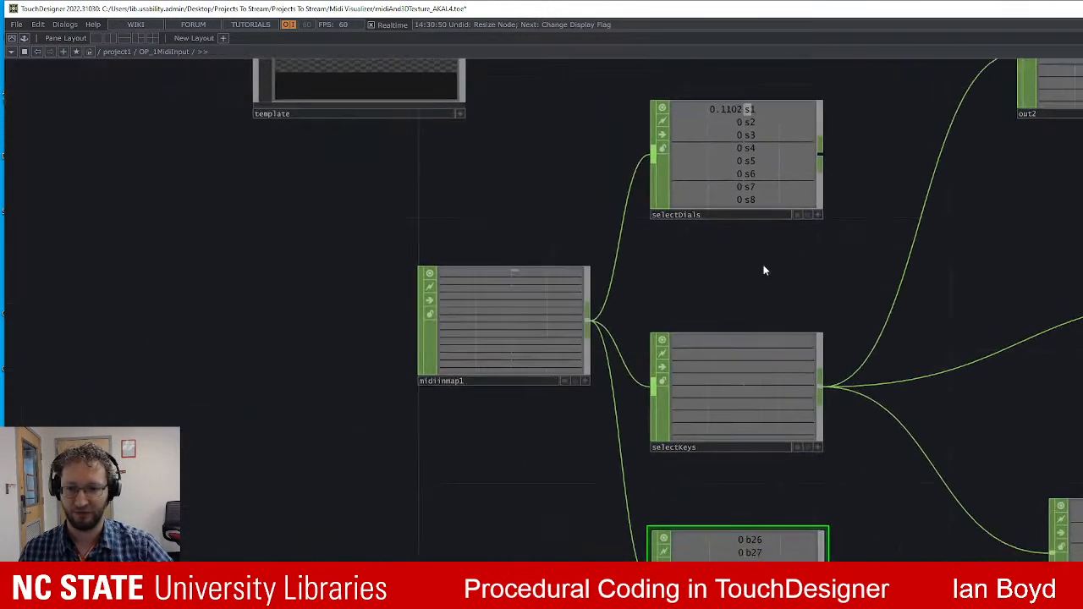
{"action": "scroll", "coordinate": [702, 296], "scroll_direction": "up", "scroll_amount": 3}
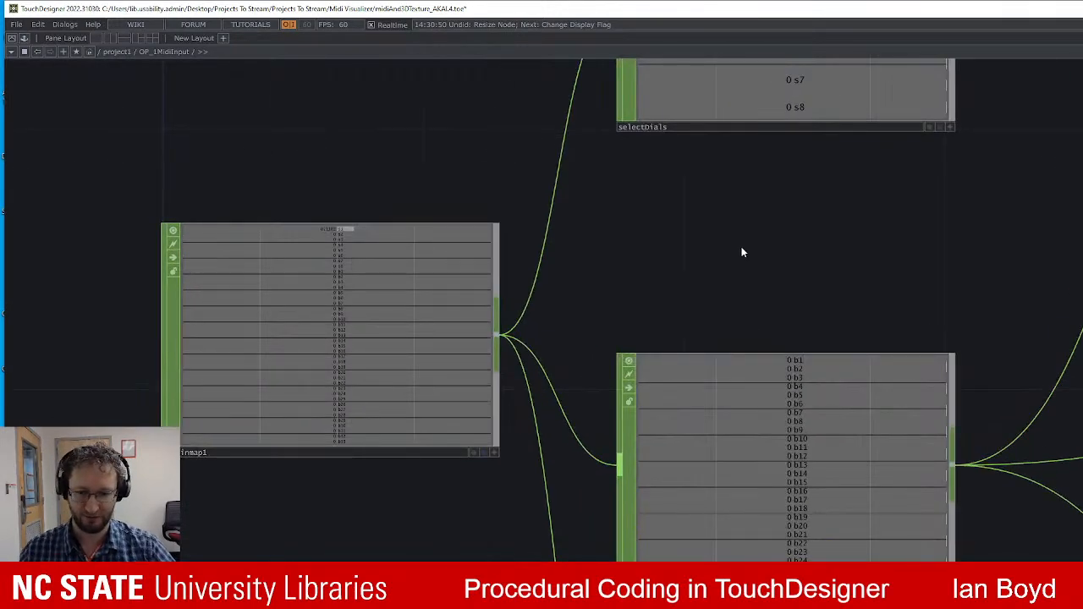
{"action": "left_click_drag", "start_coordinate": [807, 253], "coordinate": [947, 236]}
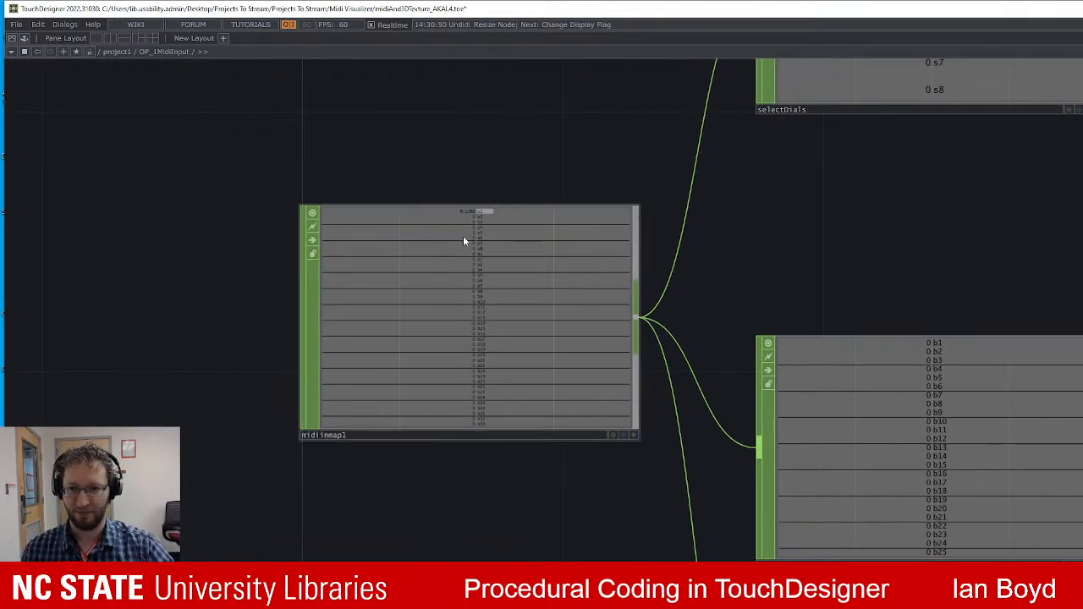
{"action": "scroll", "coordinate": [463, 241], "scroll_direction": "up", "scroll_amount": 2}
{"action": "left_click_drag", "start_coordinate": [481, 147], "coordinate": [594, 191]}
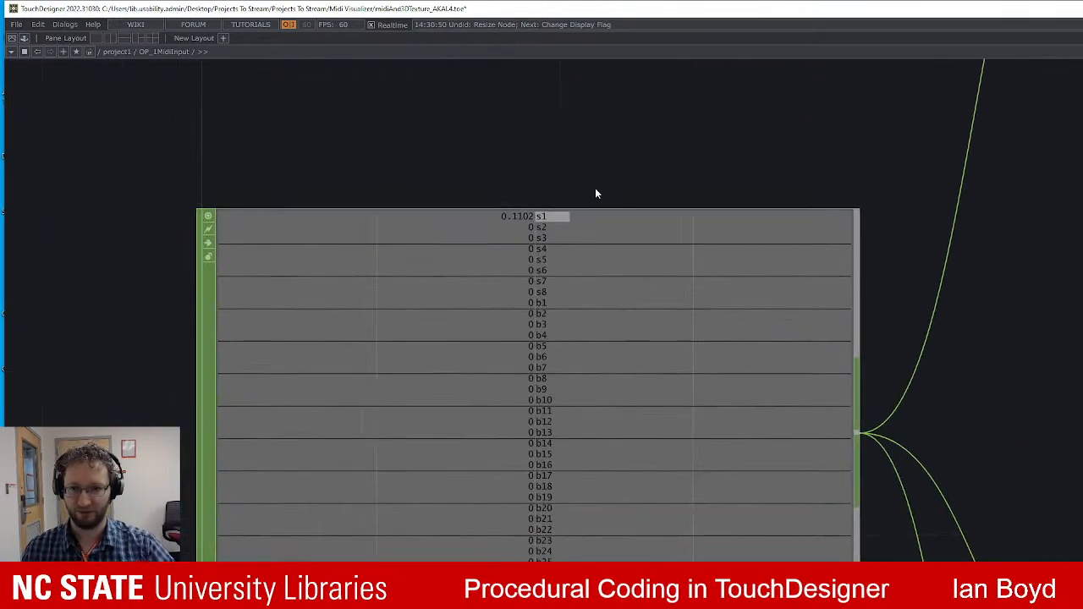
{"action": "left_click", "coordinate": [629, 224]}
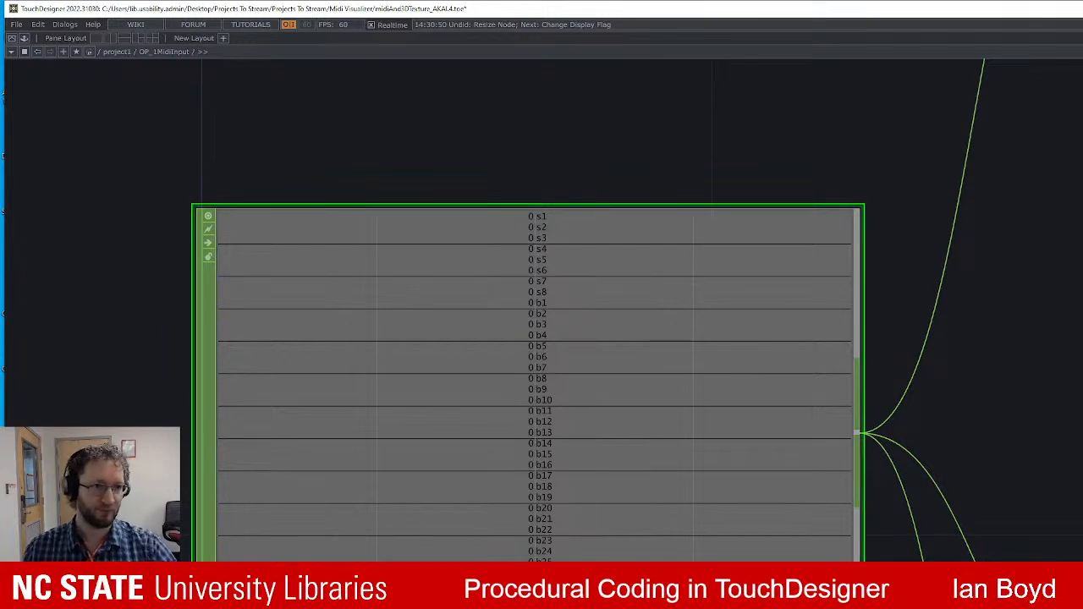
{"action": "left_click_drag", "start_coordinate": [768, 286], "coordinate": [606, 283]}
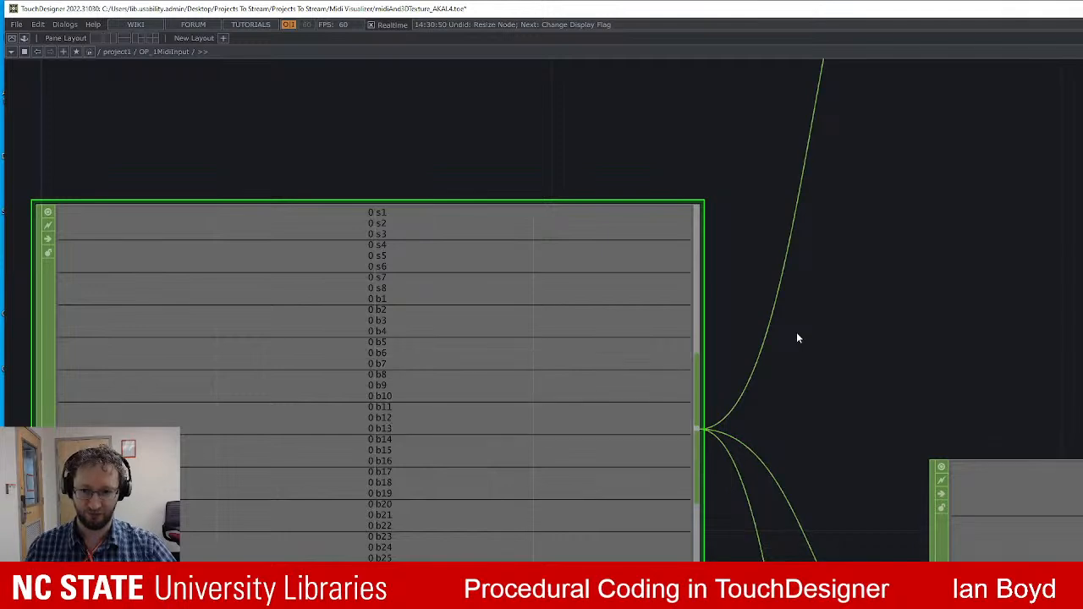
{"action": "left_click_drag", "start_coordinate": [989, 222], "coordinate": [791, 218]}
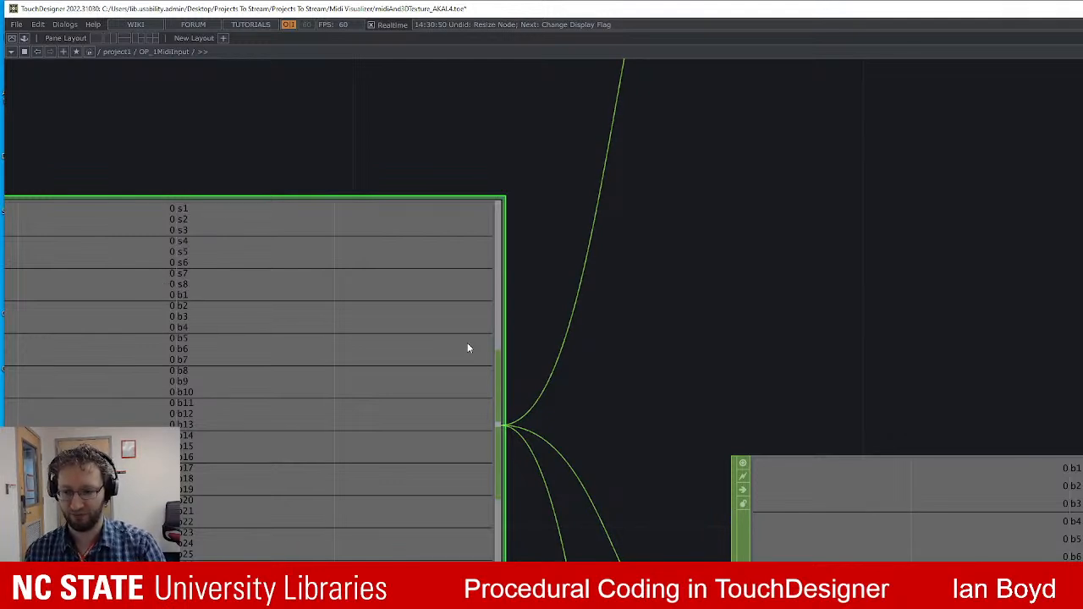
Inspect how midiinmap1 splits into selectDials and selectKeys, and follow the selectKeys output toward event1.
{"action": "scroll", "coordinate": [893, 252], "scroll_direction": "down", "scroll_amount": 4}
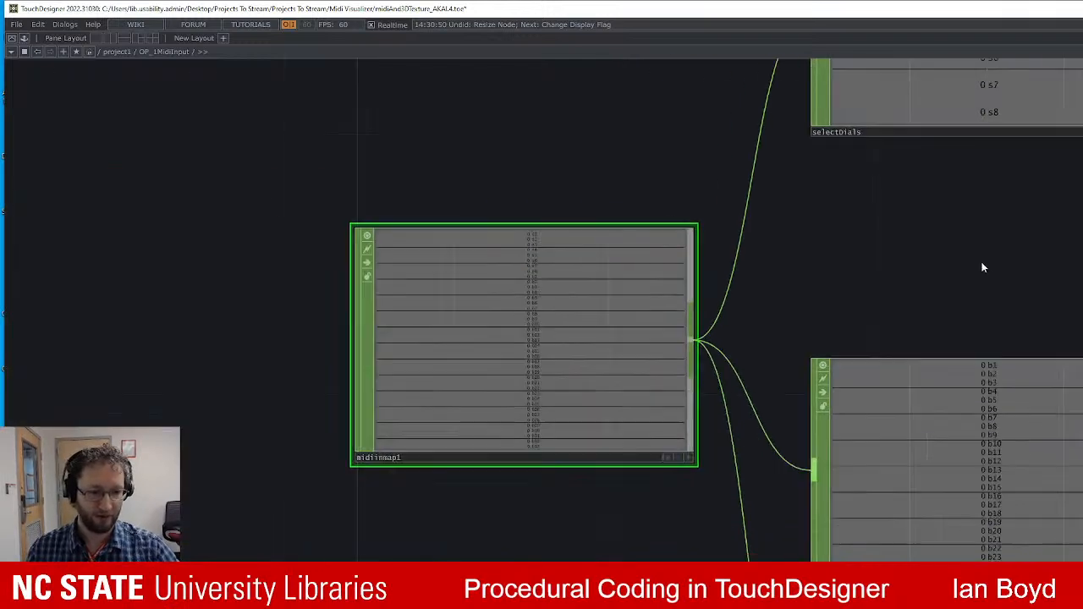
{"action": "left_click_drag", "start_coordinate": [935, 236], "coordinate": [590, 195]}
{"action": "scroll", "coordinate": [726, 204], "scroll_direction": "down", "scroll_amount": 2}
{"action": "left_click_drag", "start_coordinate": [728, 208], "coordinate": [708, 265]}
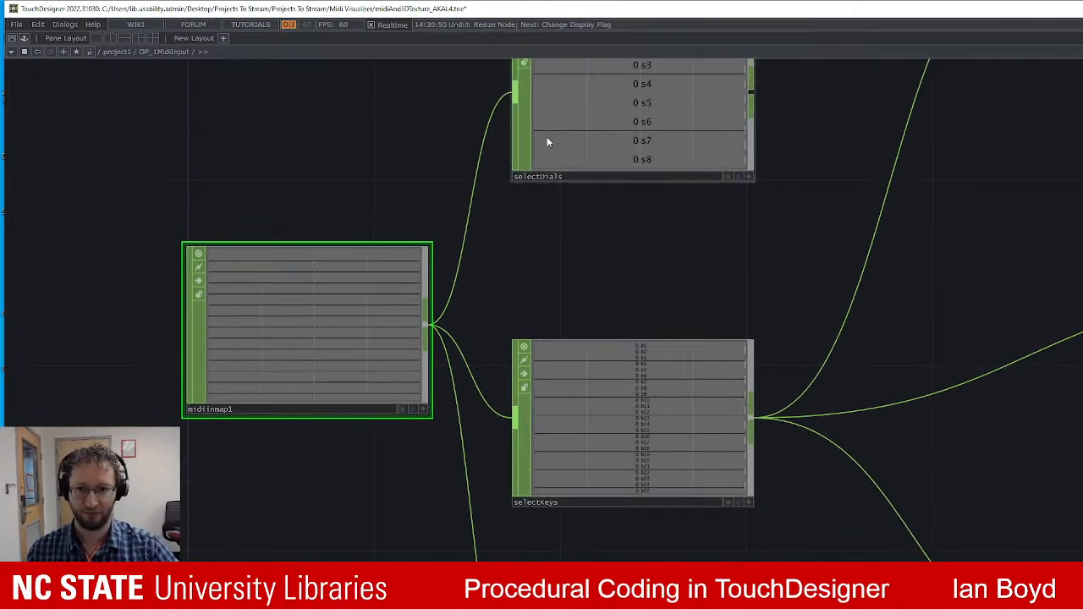
{"action": "left_click_drag", "start_coordinate": [649, 245], "coordinate": [682, 183]}
{"action": "left_click_drag", "start_coordinate": [790, 550], "coordinate": [774, 524]}
{"action": "left_click_drag", "start_coordinate": [797, 423], "coordinate": [386, 476]}
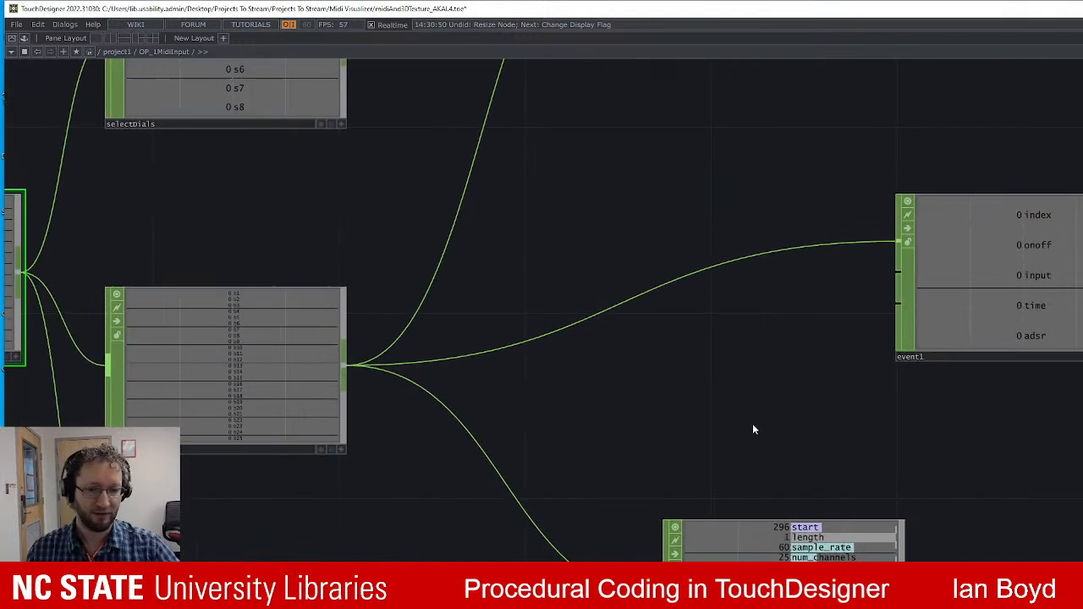
Examine how key presses on the controller drive the event1 channels passed on to select2 and select3.
{"action": "scroll", "coordinate": [752, 423], "scroll_direction": "down", "scroll_amount": 3}
{"action": "left_click_drag", "start_coordinate": [992, 292], "coordinate": [751, 391]}
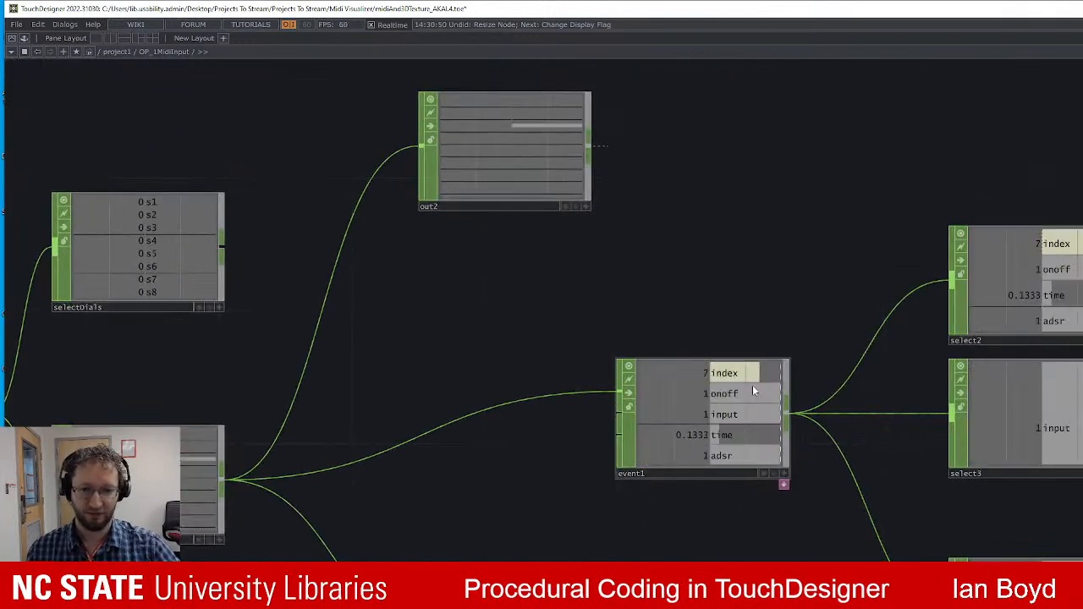
{"action": "left_click", "coordinate": [778, 424]}
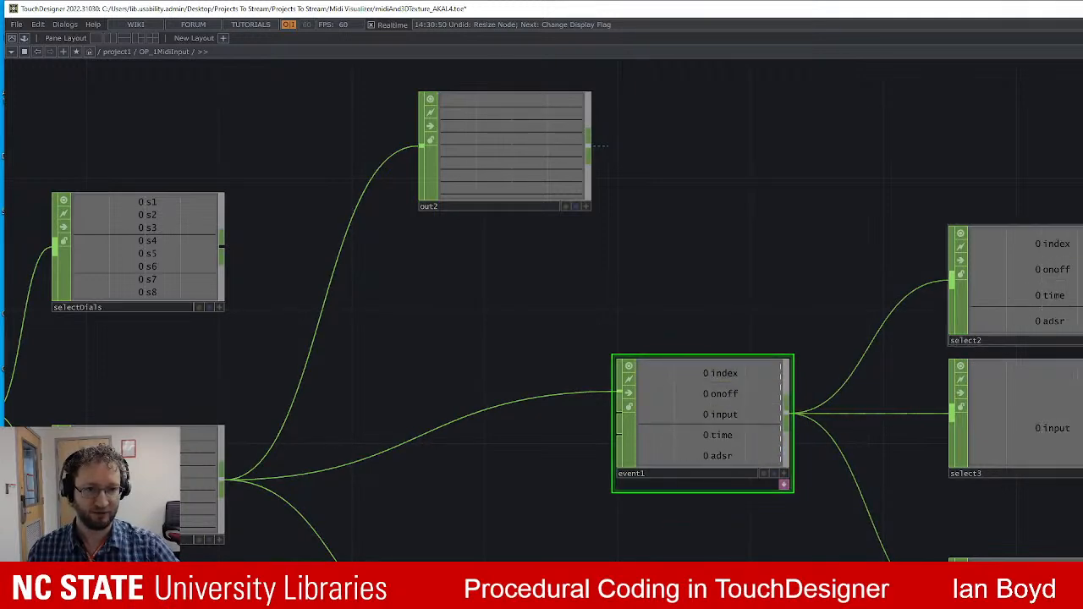
{"action": "left_click_drag", "start_coordinate": [1082, 302], "coordinate": [989, 313]}
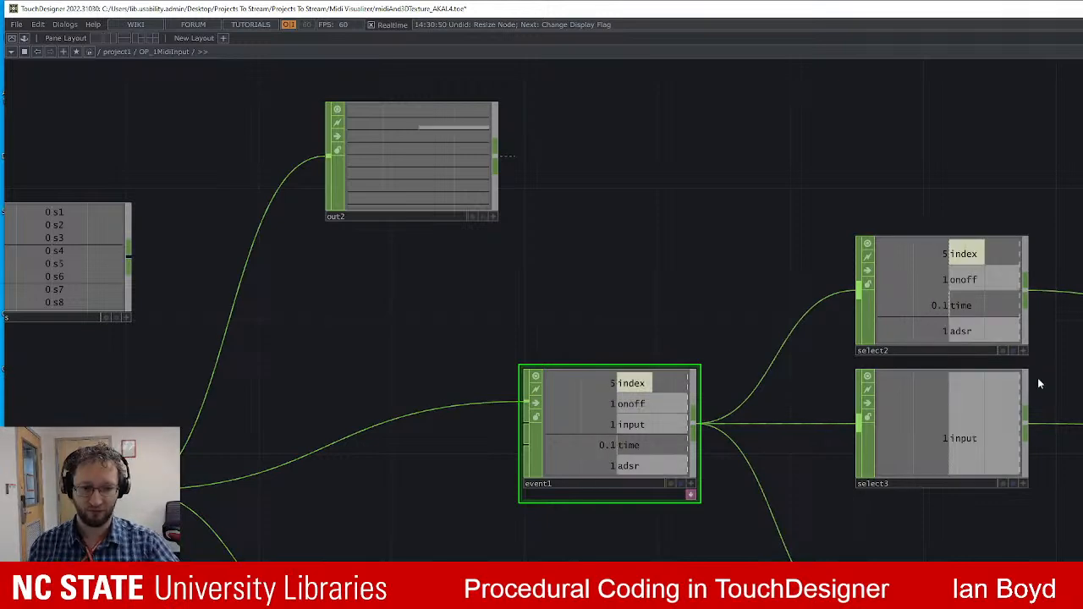
{"action": "left_click_drag", "start_coordinate": [1052, 393], "coordinate": [938, 403]}
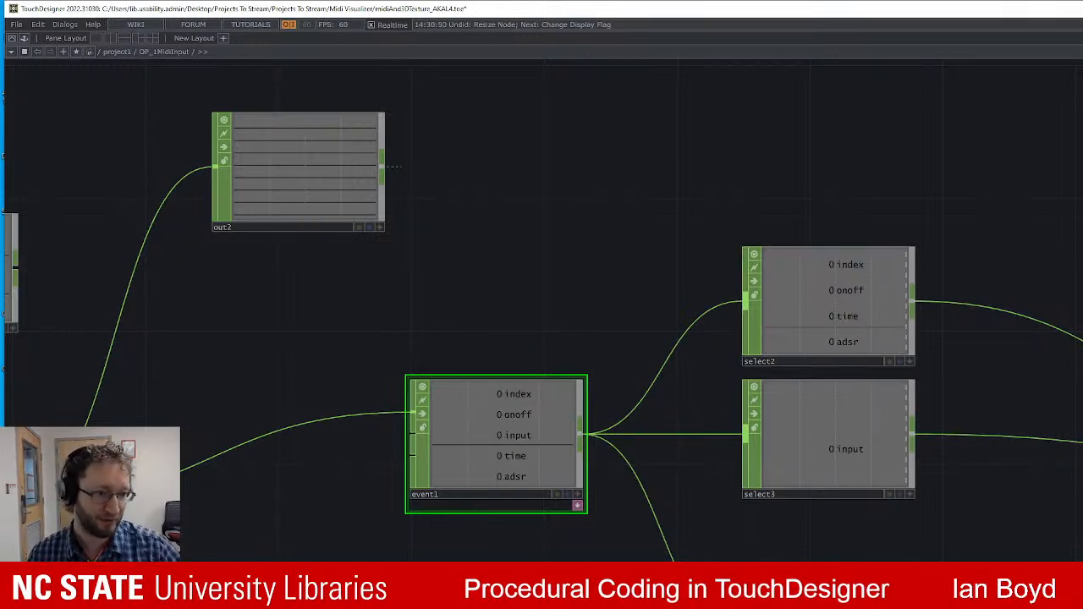
Inspect how the selected event channels combine in merge1 and feed the instances operator.
{"action": "left_click_drag", "start_coordinate": [1054, 263], "coordinate": [347, 165]}
{"action": "left_click_drag", "start_coordinate": [704, 232], "coordinate": [640, 227]}
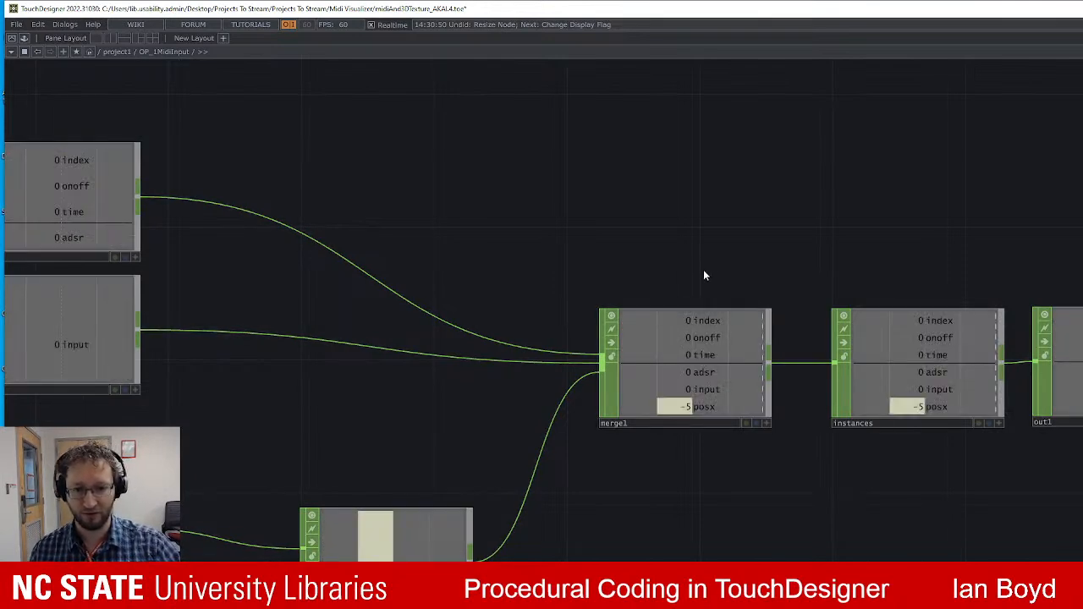
{"action": "scroll", "coordinate": [705, 278], "scroll_direction": "up", "scroll_amount": 3}
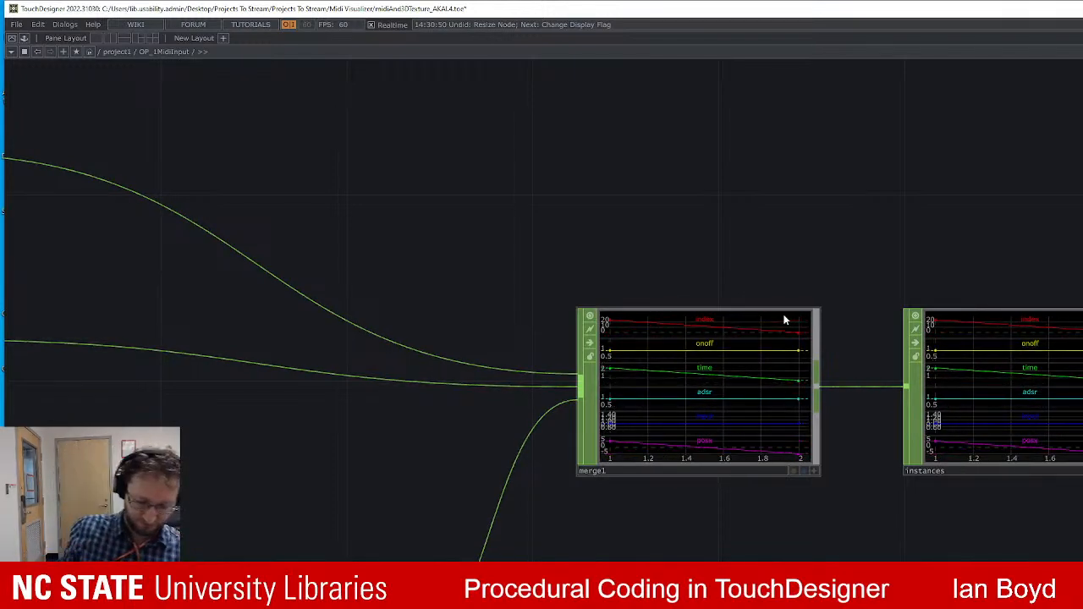
{"action": "scroll", "coordinate": [782, 304], "scroll_direction": "up", "scroll_amount": 10}
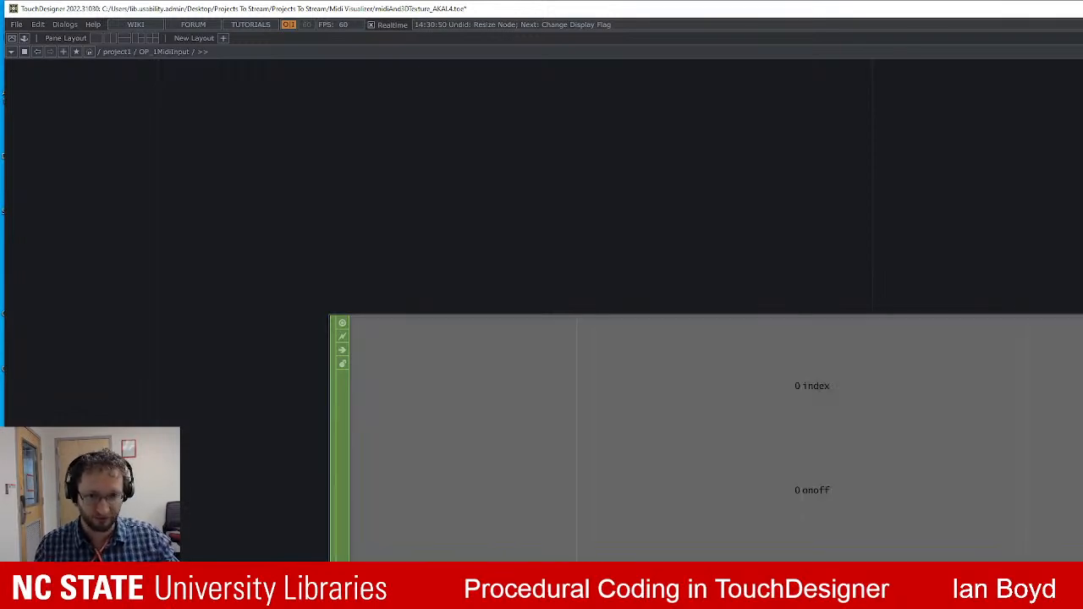
{"action": "scroll", "coordinate": [543, 311], "scroll_direction": "down", "scroll_amount": 8}
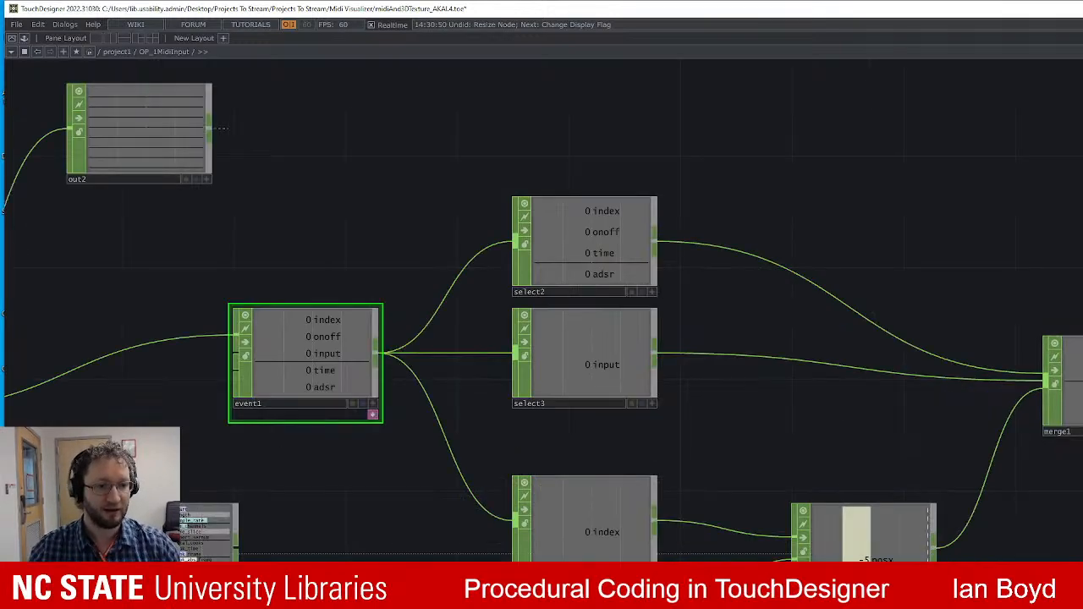
Return to the project1 network and inspect the button channels entering lag1 from OP_1MidiInput.
{"action": "left_click_drag", "start_coordinate": [948, 254], "coordinate": [557, 253]}
{"action": "scroll", "coordinate": [543, 310], "scroll_direction": "down", "scroll_amount": 10}
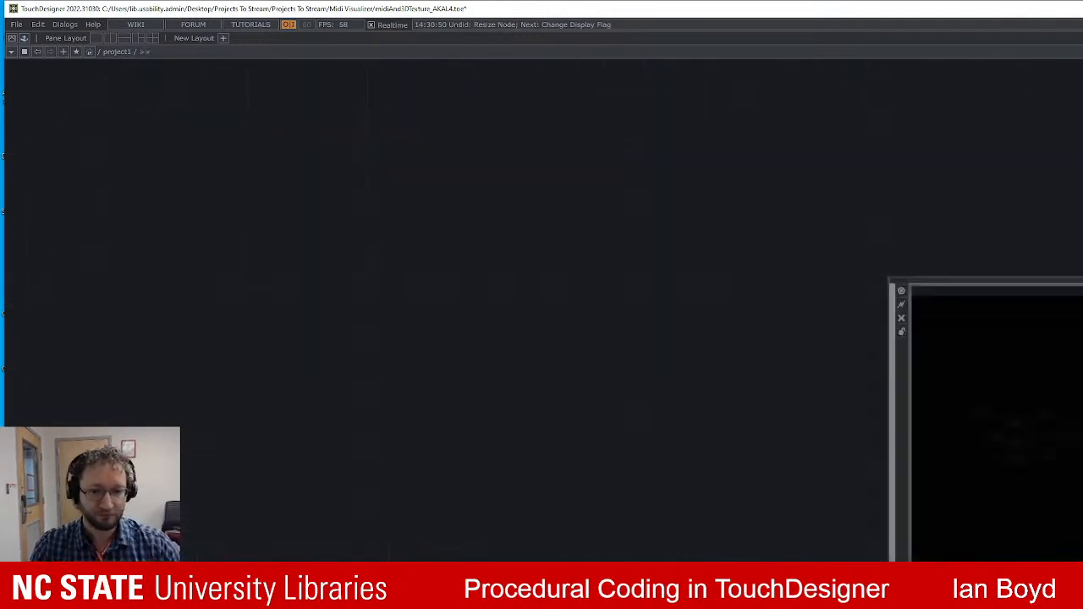
{"action": "left_click_drag", "start_coordinate": [1081, 433], "coordinate": [880, 435]}
{"action": "scroll", "coordinate": [874, 434], "scroll_direction": "up", "scroll_amount": 8}
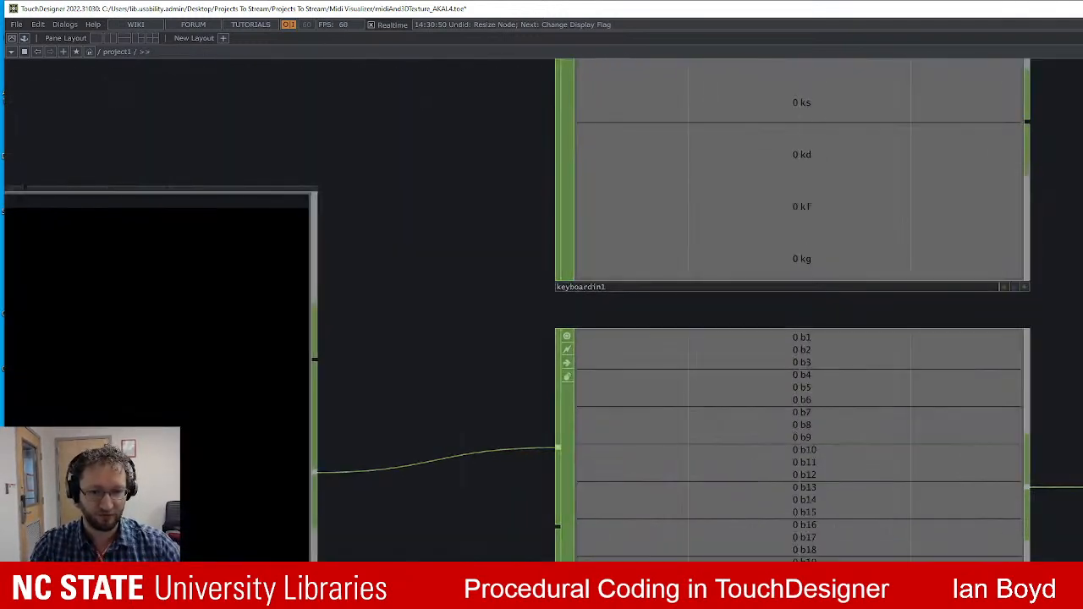
Follow the button channels from lag1 through limit1 and examine how shuffle1 turns them into one graph of samples.
{"action": "left_click_drag", "start_coordinate": [1081, 156], "coordinate": [587, 70]}
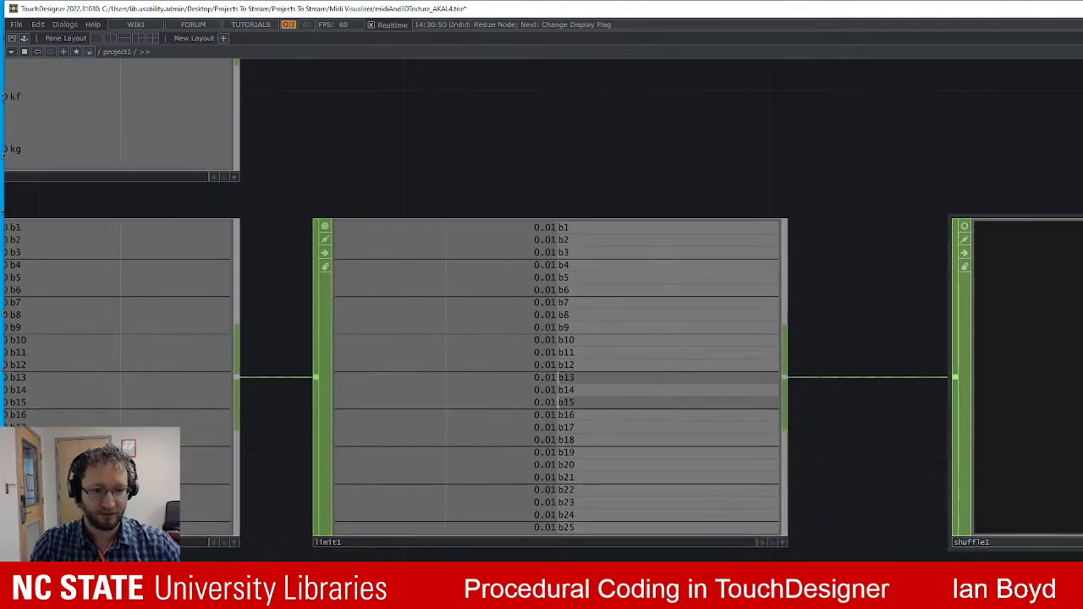
{"action": "left_click_drag", "start_coordinate": [1081, 253], "coordinate": [800, 238]}
{"action": "left_click", "coordinate": [626, 212]}
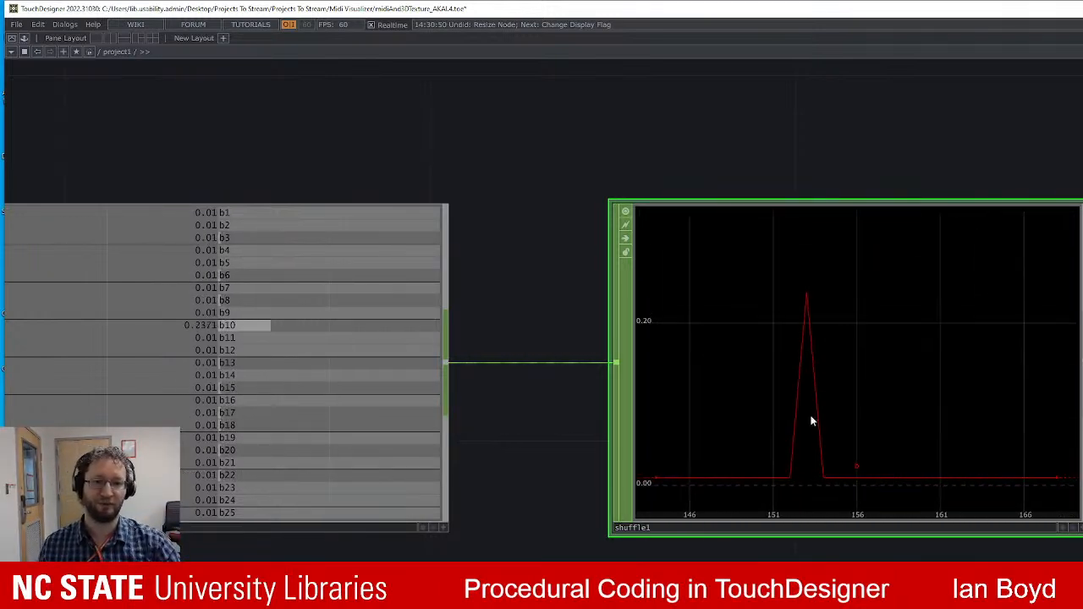
{"action": "scroll", "coordinate": [380, 358], "scroll_direction": "down", "scroll_amount": 4}
{"action": "scroll", "coordinate": [418, 368], "scroll_direction": "up", "scroll_amount": 3}
{"action": "scroll", "coordinate": [406, 398], "scroll_direction": "down", "scroll_amount": 2}
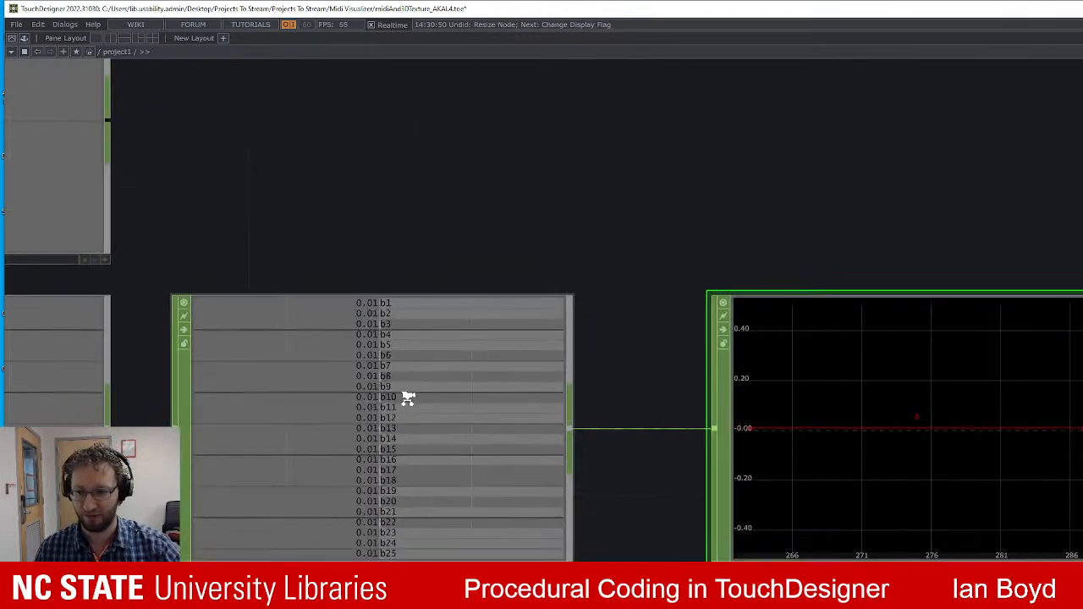
Bypass lag1 so the raw button values reach limit1 and shuffle1 without smoothing.
{"action": "left_click_drag", "start_coordinate": [61, 564], "coordinate": [565, 535]}
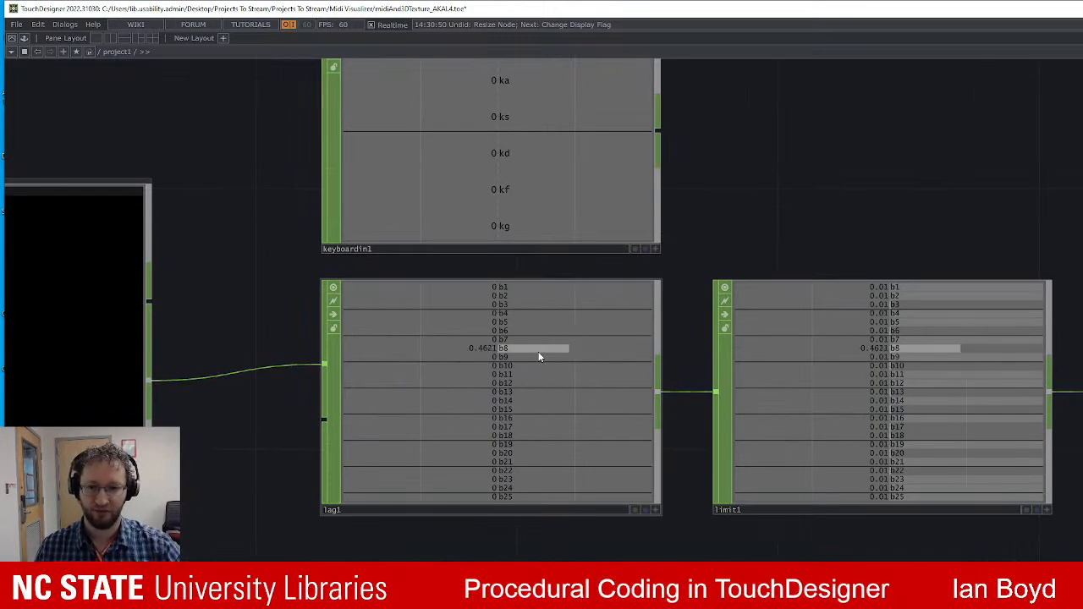
{"action": "left_click", "coordinate": [540, 354]}
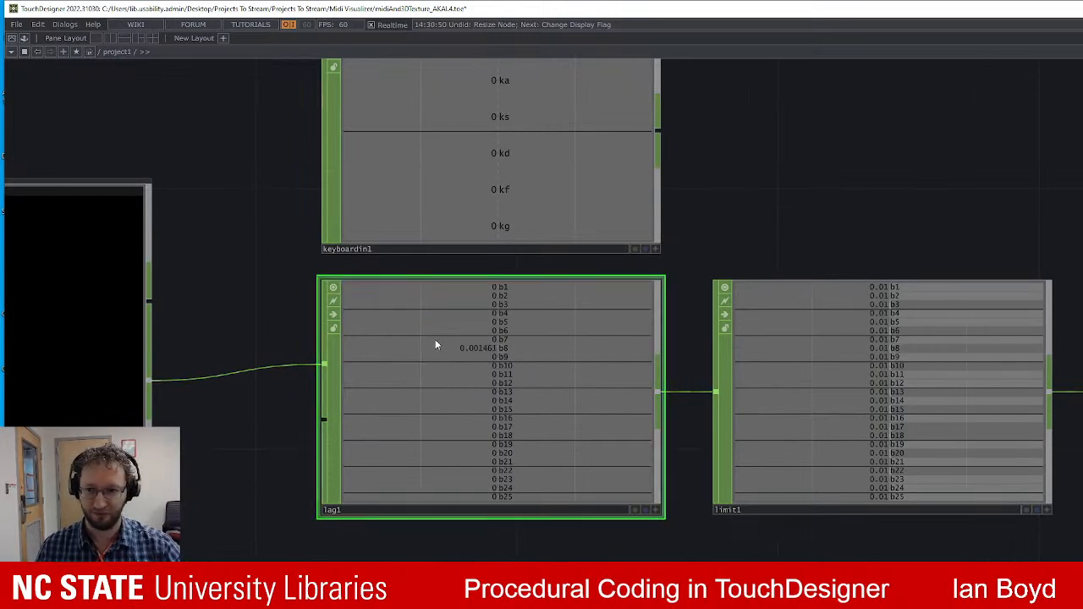
{"action": "left_click", "coordinate": [333, 289]}
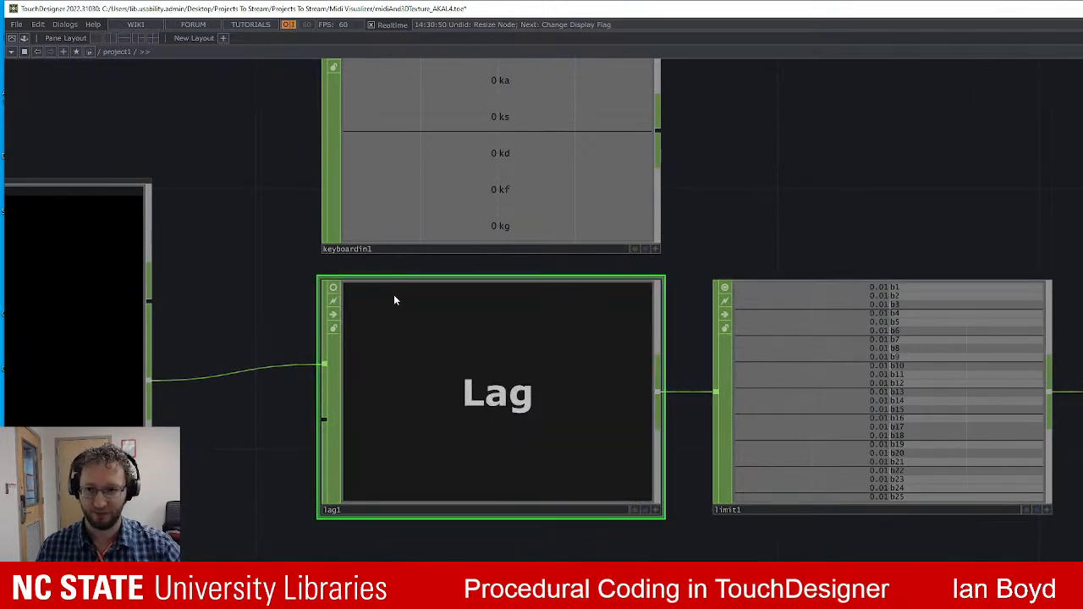
{"action": "left_click", "coordinate": [331, 290]}
{"action": "left_click", "coordinate": [334, 315]}
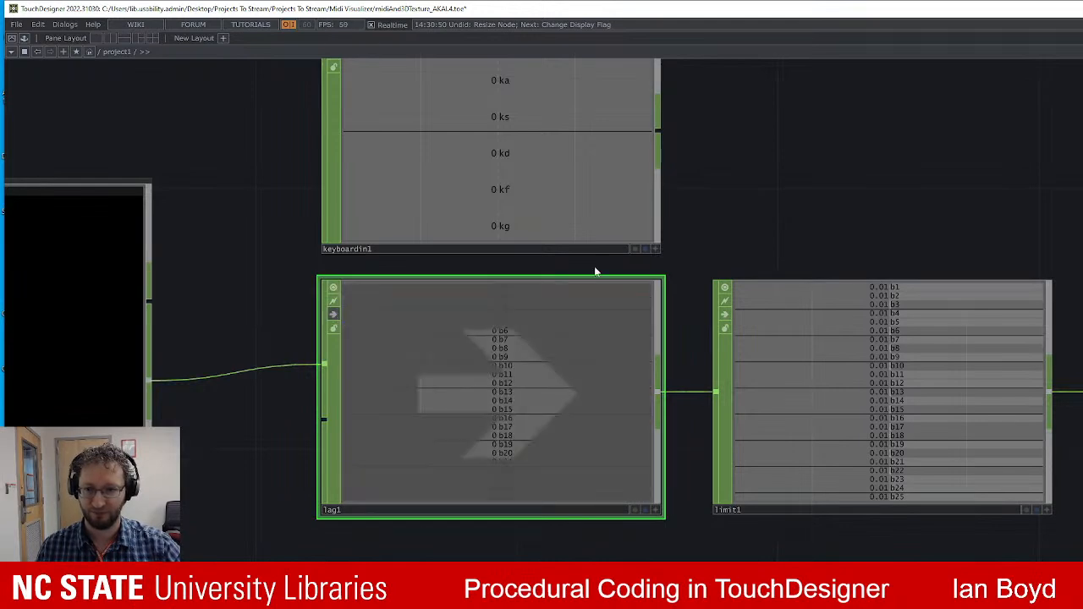
{"action": "left_click_drag", "start_coordinate": [821, 187], "coordinate": [502, 248]}
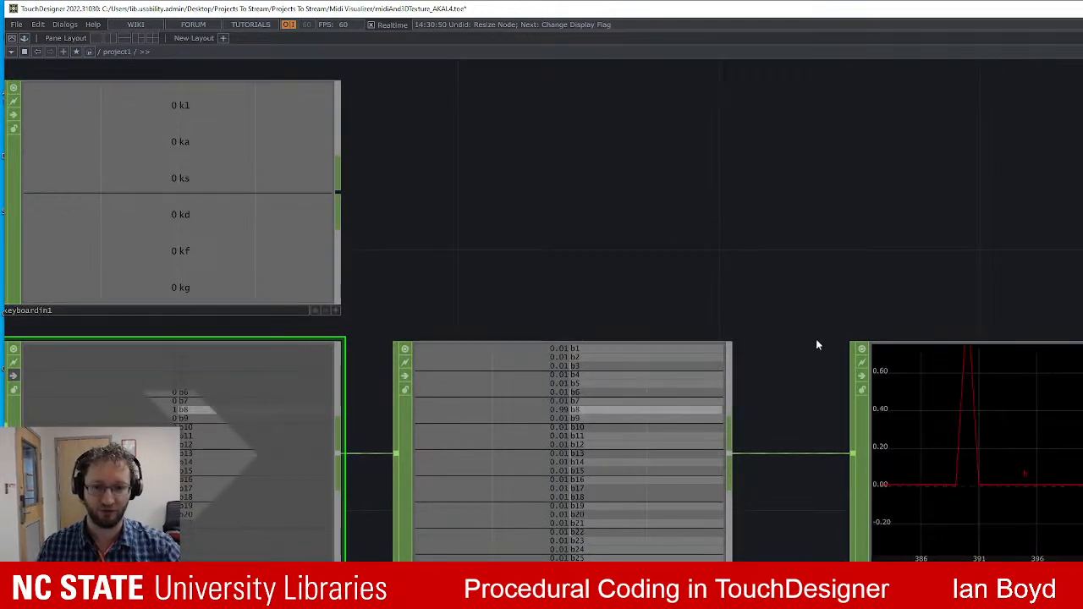
Inspect the rendered grid of webcam frames while lag1 is bypassed.
{"action": "scroll", "coordinate": [544, 363], "scroll_direction": "down", "scroll_amount": 6}
{"action": "left_click_drag", "start_coordinate": [879, 525], "coordinate": [5, 485]}
{"action": "scroll", "coordinate": [744, 363], "scroll_direction": "up", "scroll_amount": 10}
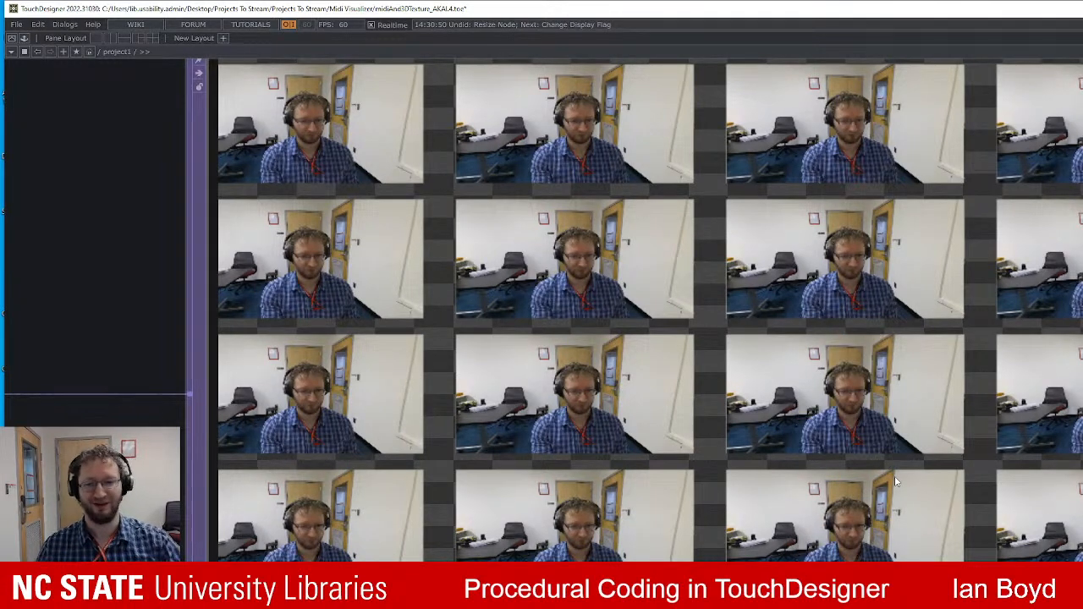
{"action": "scroll", "coordinate": [895, 481], "scroll_direction": "down", "scroll_amount": 10}
{"action": "left_click_drag", "start_coordinate": [499, 523], "coordinate": [1082, 436]}
{"action": "scroll", "coordinate": [460, 449], "scroll_direction": "down", "scroll_amount": 3}
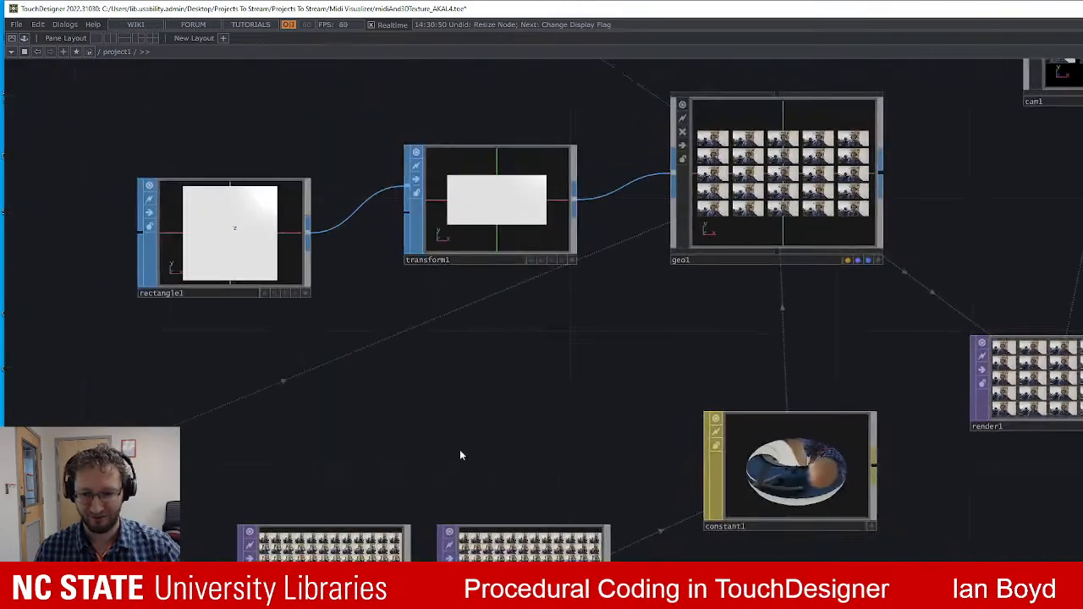
Return to lag1 and turn its bypass off.
{"action": "left_click_drag", "start_coordinate": [389, 493], "coordinate": [1081, 374]}
{"action": "left_click_drag", "start_coordinate": [389, 457], "coordinate": [1068, 366]}
{"action": "scroll", "coordinate": [535, 363], "scroll_direction": "down", "scroll_amount": 3}
{"action": "left_click_drag", "start_coordinate": [339, 325], "coordinate": [642, 427]}
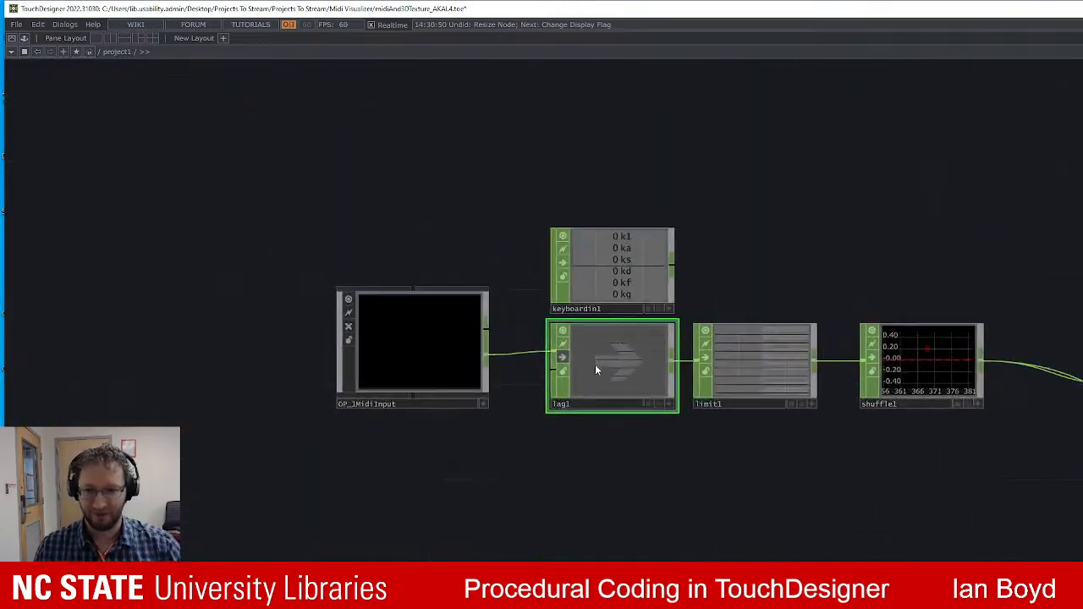
{"action": "scroll", "coordinate": [595, 365], "scroll_direction": "up", "scroll_amount": 9}
{"action": "left_click", "coordinate": [485, 286]}
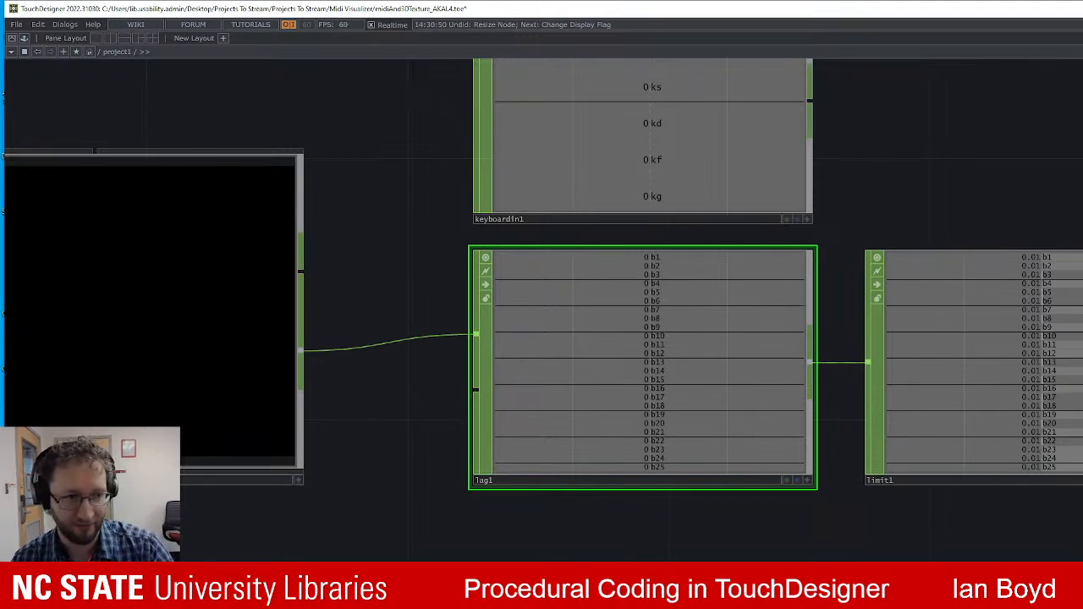
Display the out1 render as the background of the project1 network.
{"action": "scroll", "coordinate": [1082, 282], "scroll_direction": "down", "scroll_amount": 3}
{"action": "left_click_drag", "start_coordinate": [1082, 505], "coordinate": [104, 491]}
{"action": "left_click_drag", "start_coordinate": [1036, 401], "coordinate": [109, 409]}
{"action": "left_click_drag", "start_coordinate": [1041, 448], "coordinate": [127, 498]}
{"action": "scroll", "coordinate": [821, 377], "scroll_direction": "down", "scroll_amount": 4}
{"action": "left_click_drag", "start_coordinate": [951, 283], "coordinate": [860, 376]}
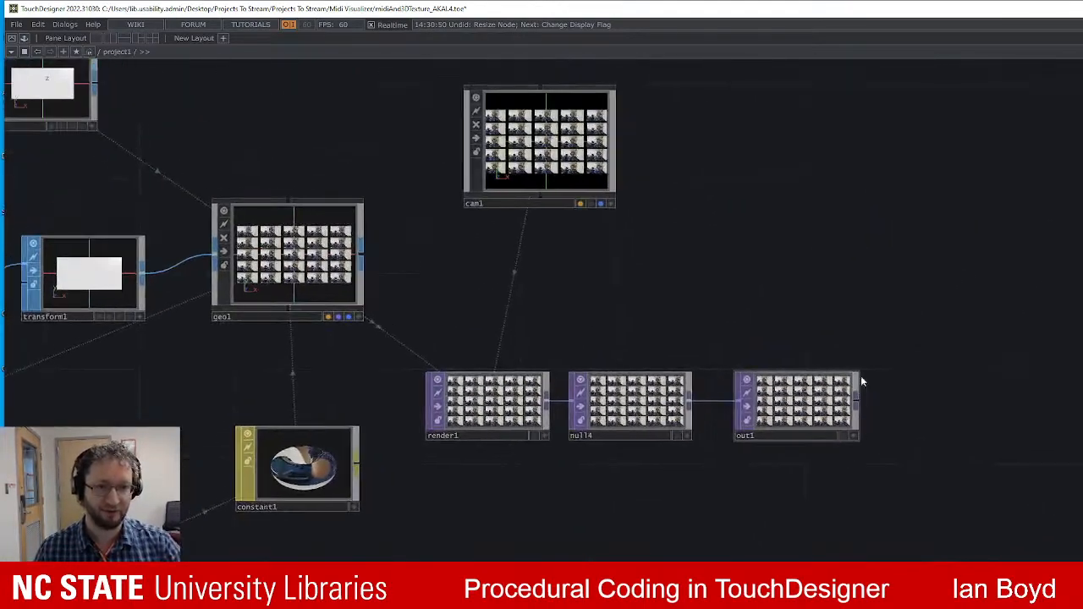
{"action": "scroll", "coordinate": [861, 376], "scroll_direction": "up", "scroll_amount": 2}
{"action": "left_click", "coordinate": [851, 461]}
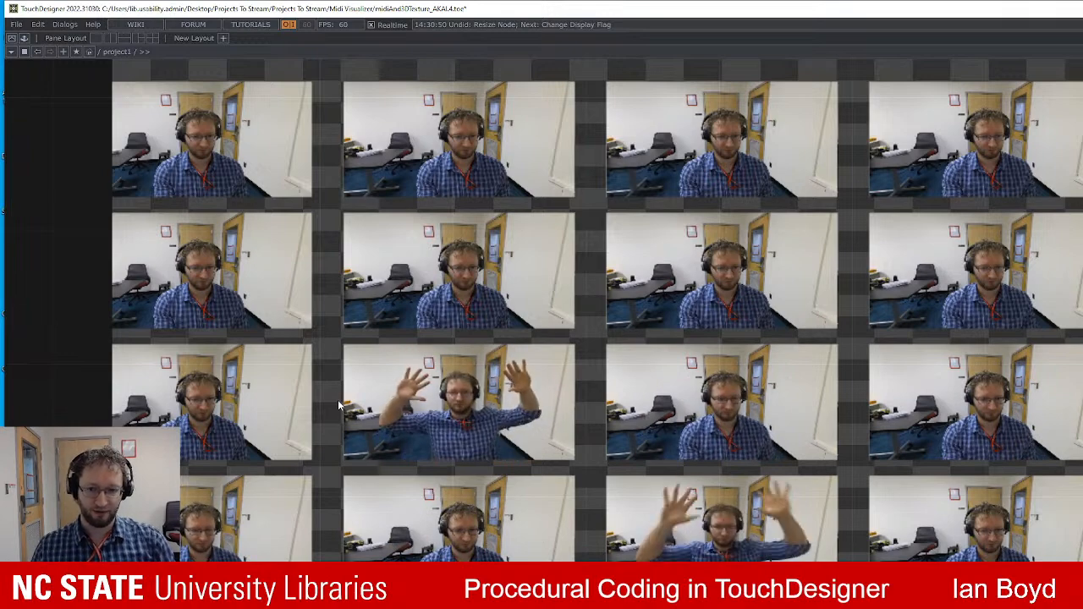
Review the network over the live background, from the OP_1MidiInput chain across to out1.
{"action": "left_click_drag", "start_coordinate": [152, 419], "coordinate": [386, 344]}
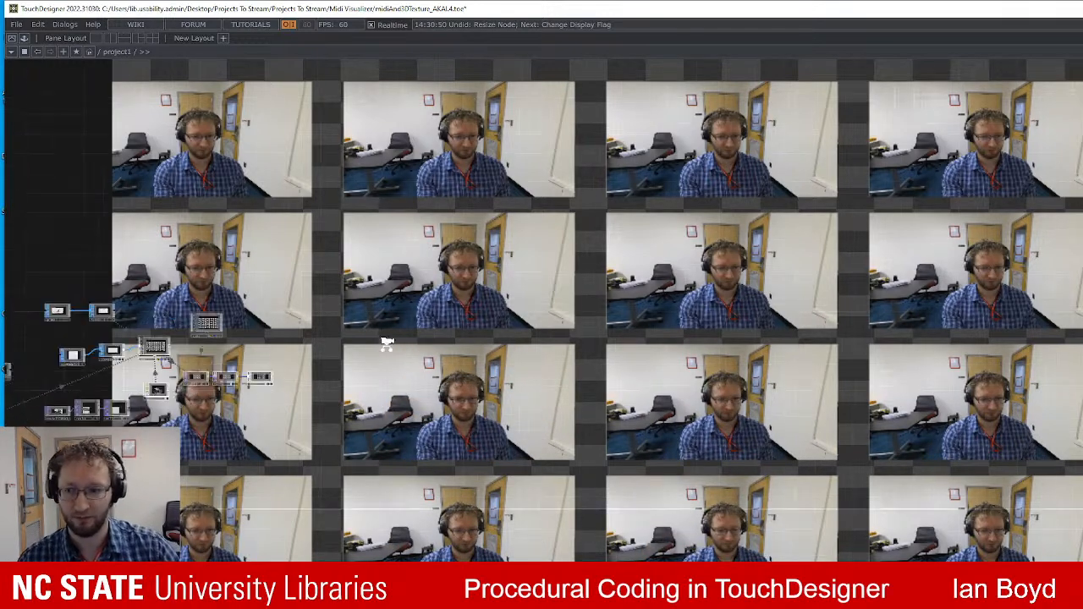
{"action": "scroll", "coordinate": [386, 345], "scroll_direction": "down", "scroll_amount": 2}
{"action": "left_click_drag", "start_coordinate": [559, 414], "coordinate": [1065, 430]}
{"action": "scroll", "coordinate": [546, 394], "scroll_direction": "up", "scroll_amount": 7}
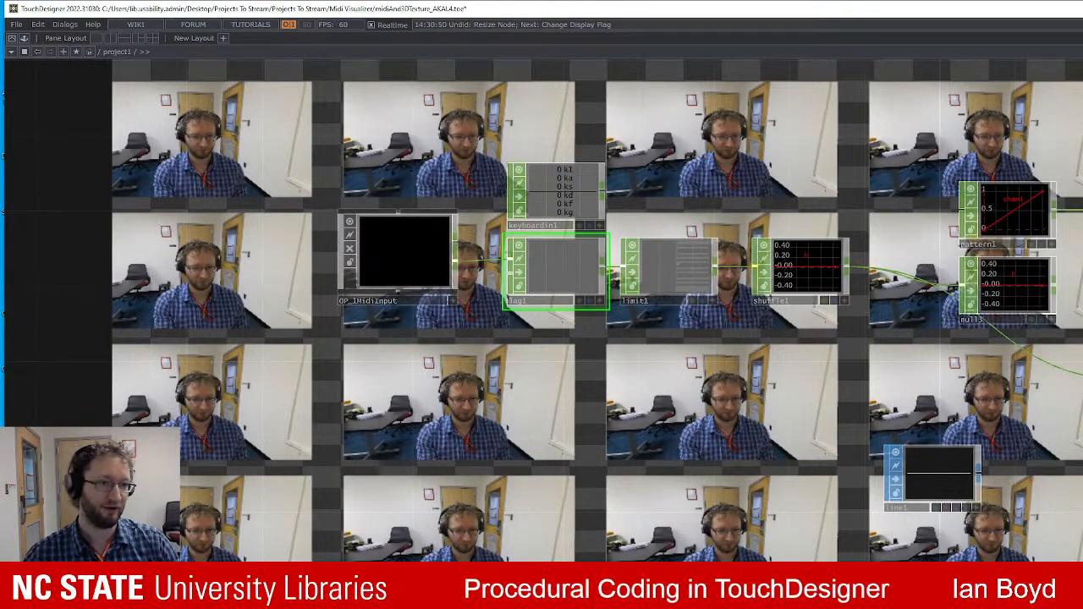
{"action": "left_click_drag", "start_coordinate": [918, 406], "coordinate": [317, 353]}
{"action": "left_click_drag", "start_coordinate": [922, 364], "coordinate": [356, 325]}
{"action": "left_click_drag", "start_coordinate": [848, 314], "coordinate": [597, 434]}
{"action": "scroll", "coordinate": [747, 342], "scroll_direction": "up", "scroll_amount": 5}
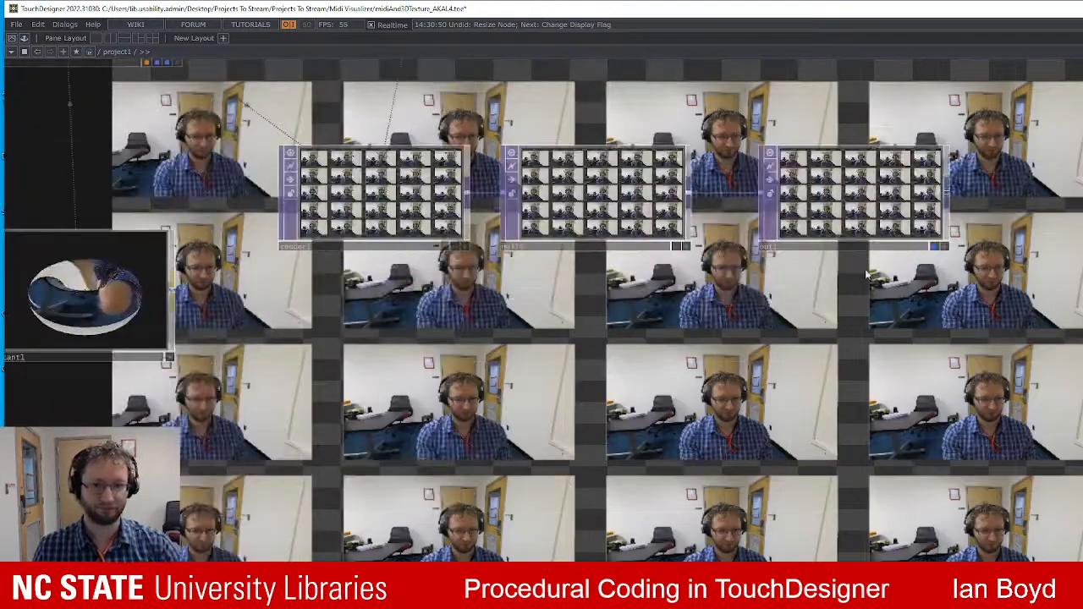
{"action": "left_click_drag", "start_coordinate": [929, 264], "coordinate": [64, 317]}
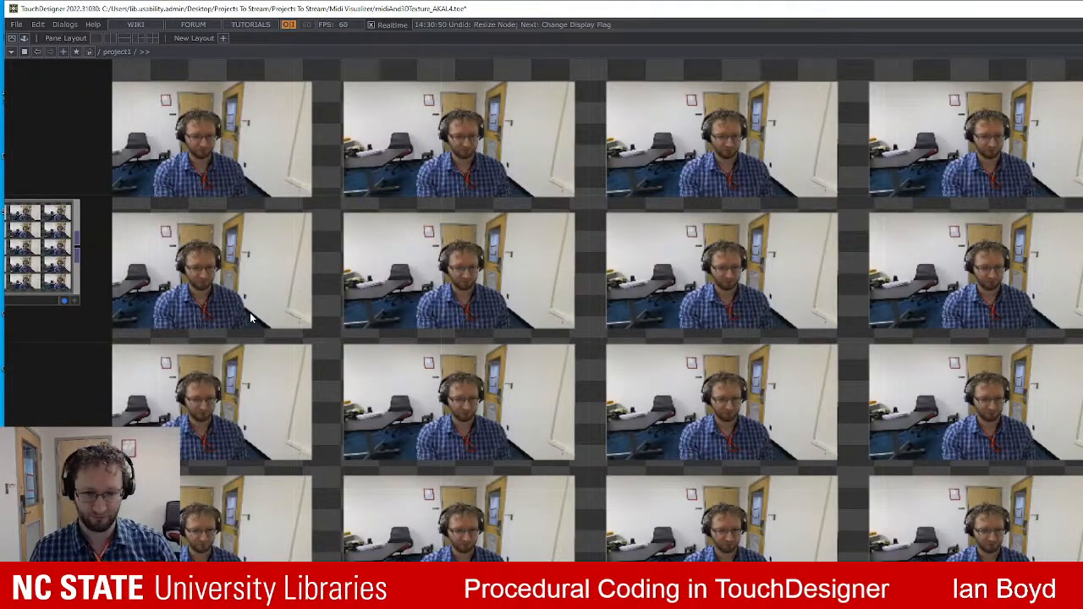
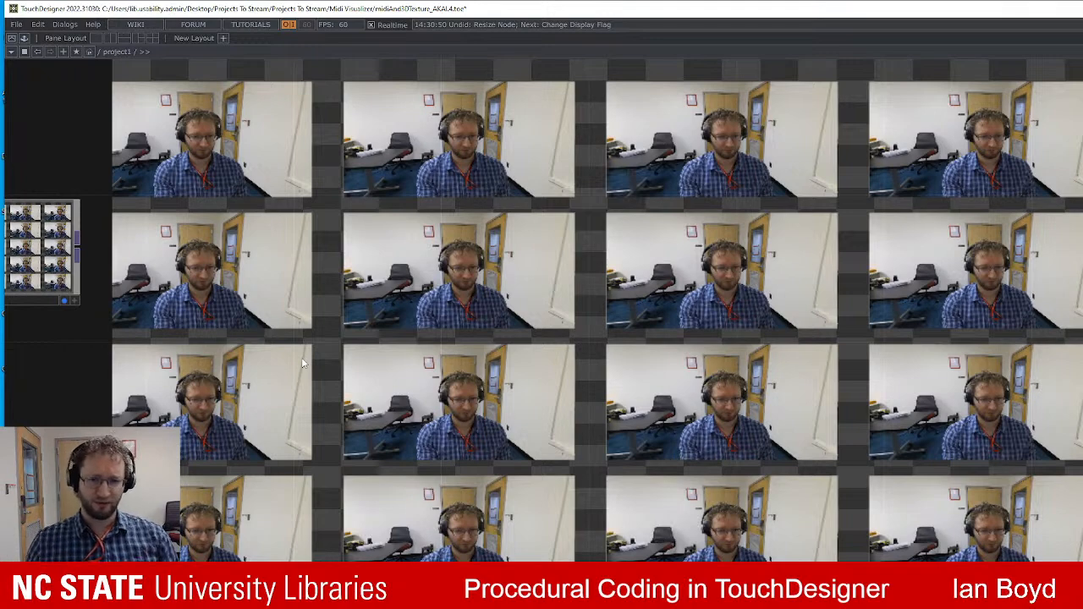
Return to the MIDI chain and examine how several pressed keys change the channels in limit1 and the graph in shuffle1.
{"action": "middle_click_drag", "start_coordinate": [526, 224], "coordinate": [675, 230]}
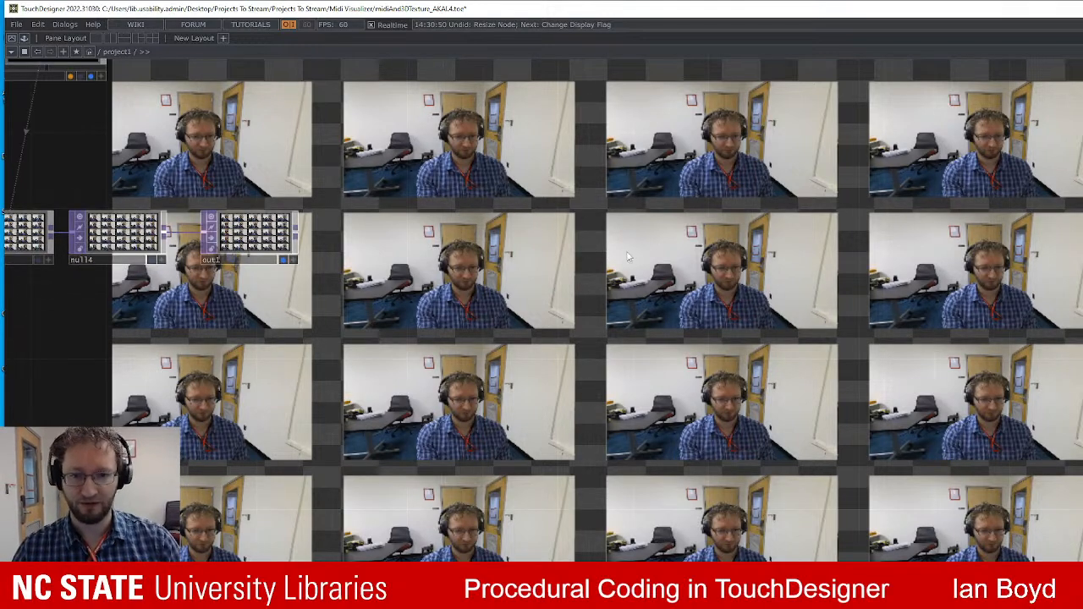
{"action": "left_click_drag", "start_coordinate": [627, 256], "coordinate": [769, 291]}
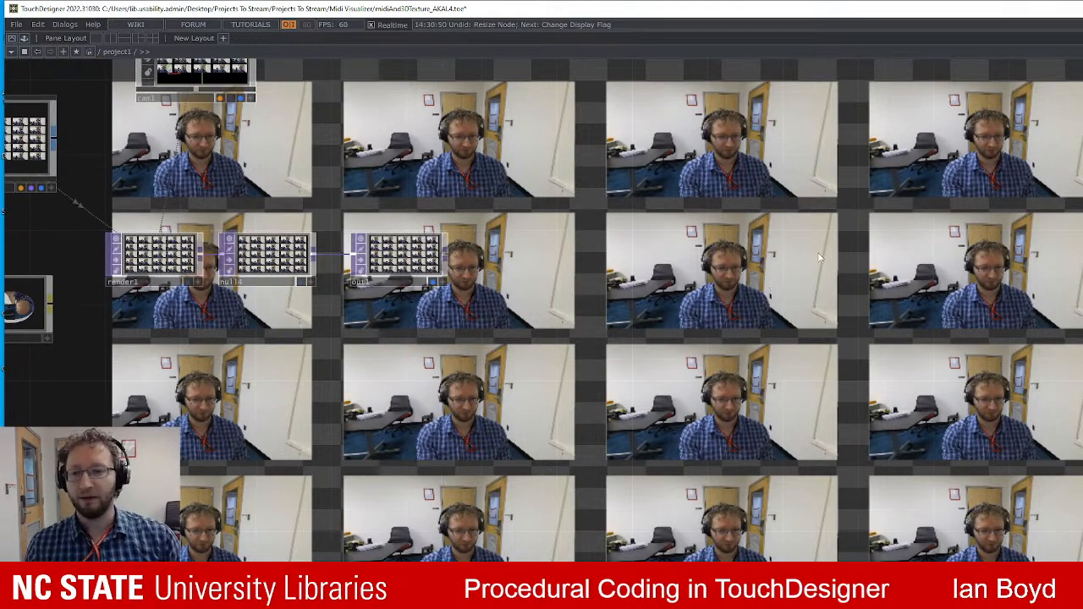
{"action": "left_click_drag", "start_coordinate": [460, 321], "coordinate": [812, 337]}
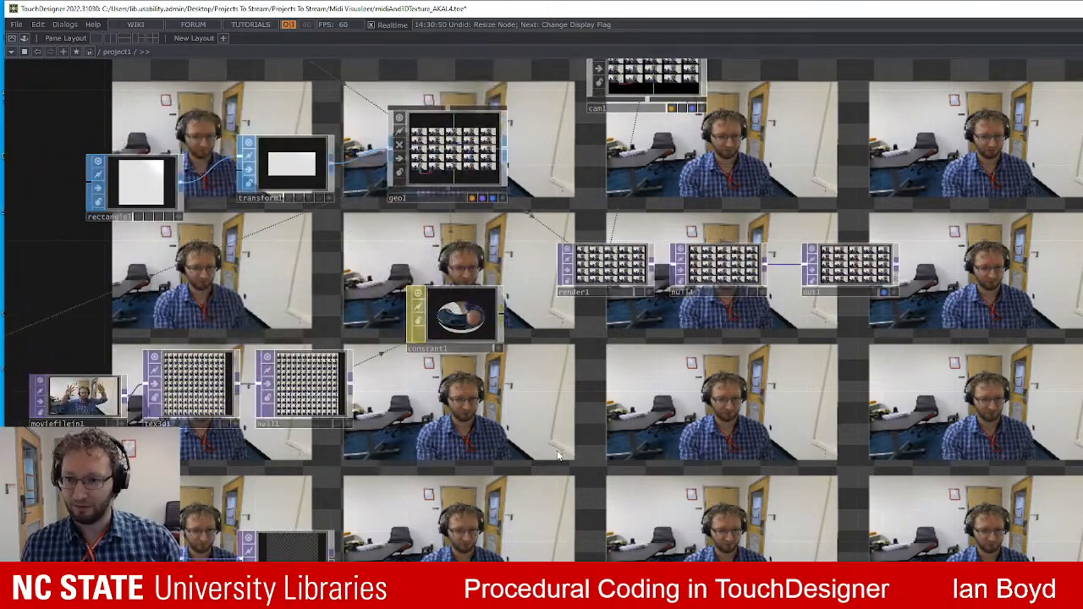
{"action": "left_click_drag", "start_coordinate": [557, 455], "coordinate": [1002, 398]}
{"action": "left_click_drag", "start_coordinate": [577, 417], "coordinate": [1082, 322]}
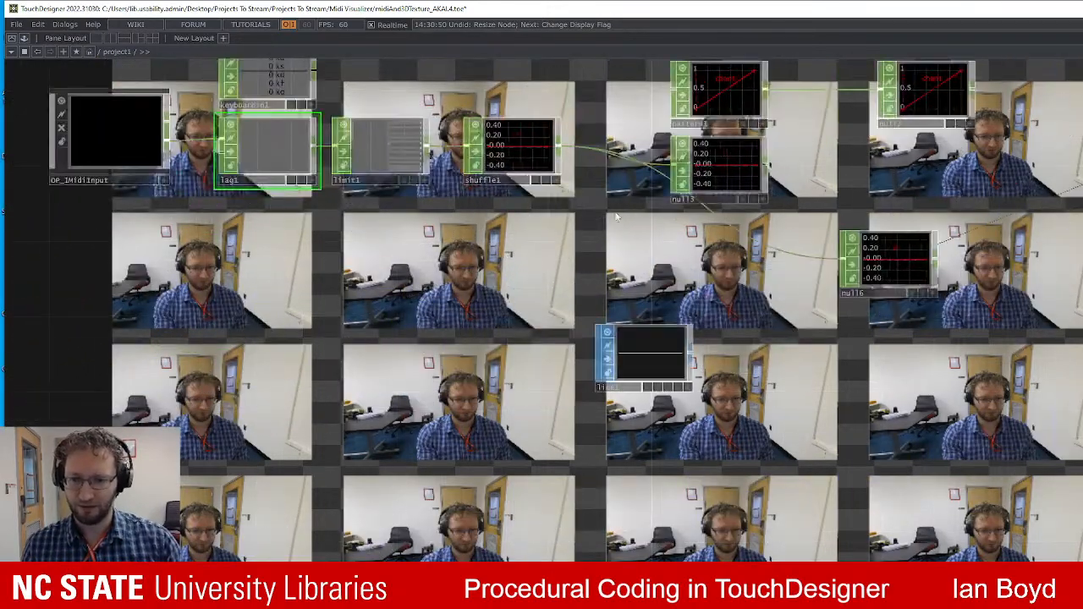
{"action": "scroll", "coordinate": [592, 237], "scroll_direction": "up", "scroll_amount": 5}
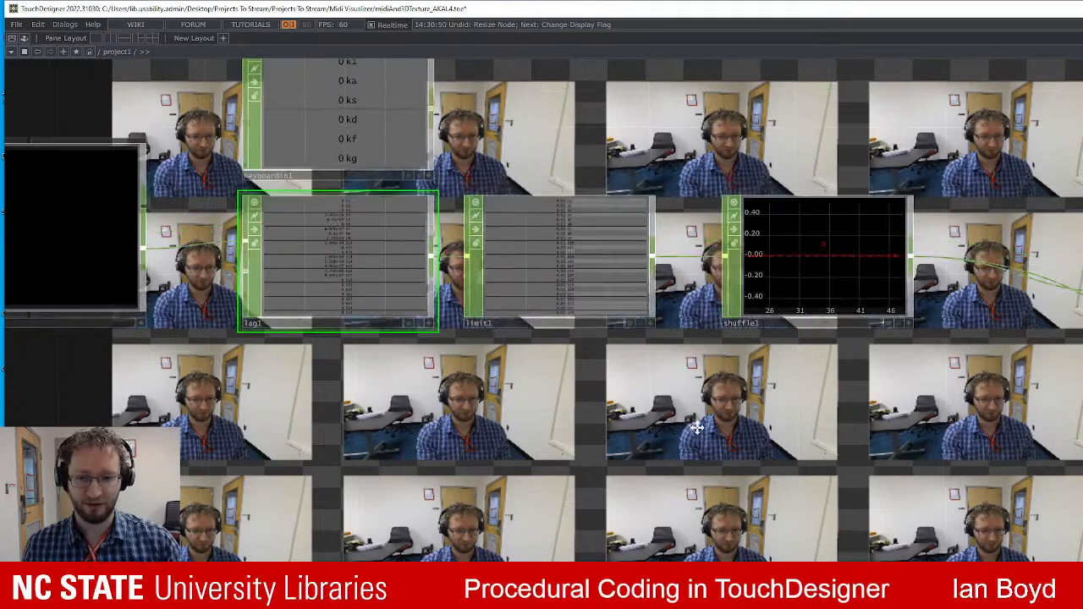
{"action": "left_click", "coordinate": [537, 234]}
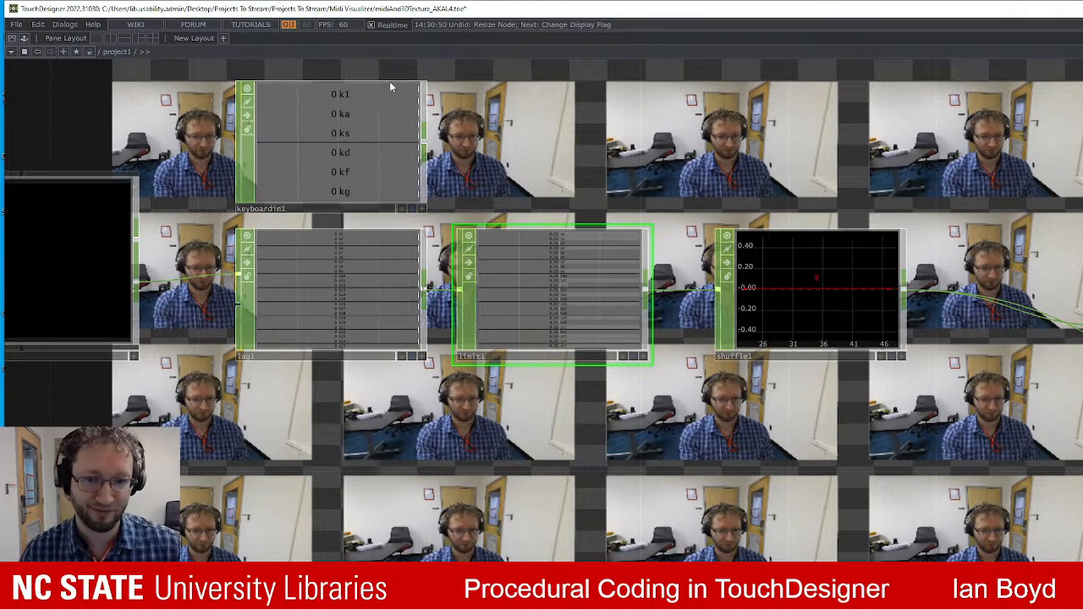
{"action": "left_click_drag", "start_coordinate": [879, 415], "coordinate": [698, 449]}
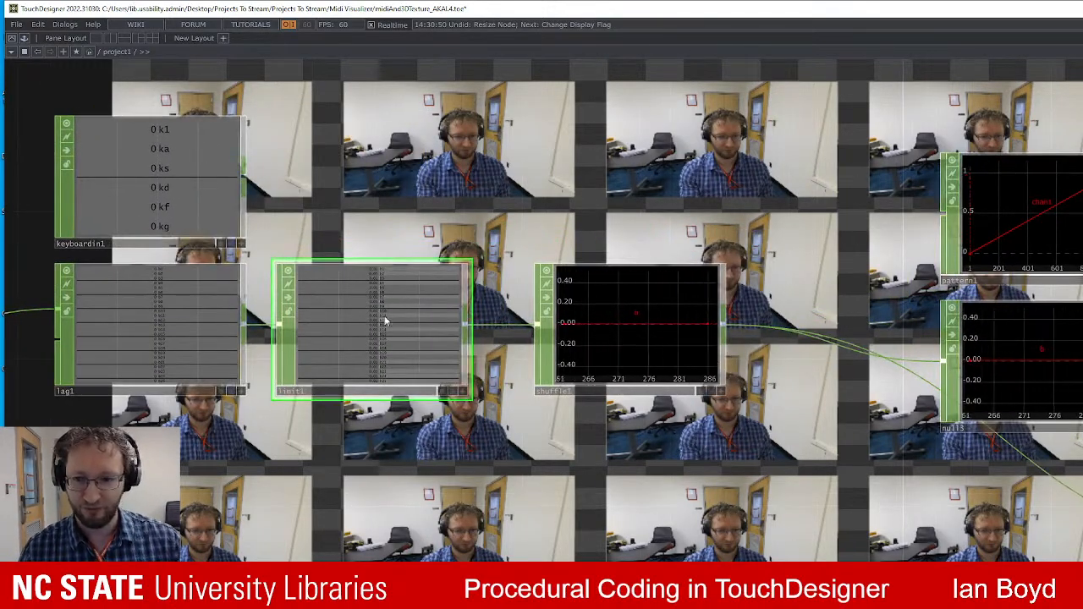
{"action": "scroll", "coordinate": [406, 331], "scroll_direction": "up", "scroll_amount": 3}
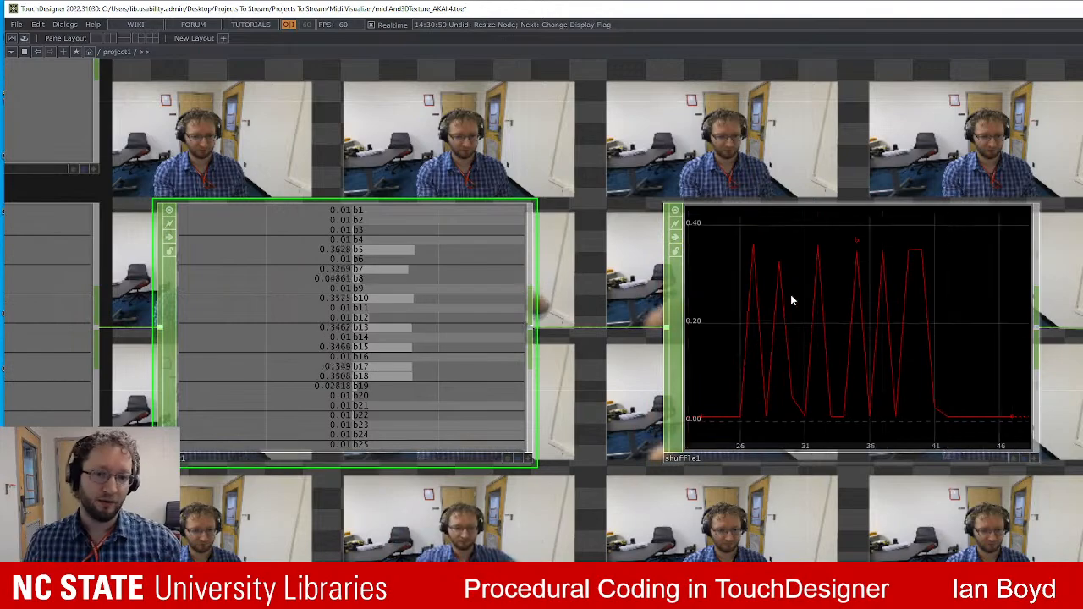
Follow the shuffled channels past null3 to the geometry network and select geo1.
{"action": "scroll", "coordinate": [816, 343], "scroll_direction": "down", "scroll_amount": 3}
{"action": "left_click_drag", "start_coordinate": [746, 442], "coordinate": [5, 450]}
{"action": "left_click_drag", "start_coordinate": [1024, 313], "coordinate": [683, 396]}
{"action": "scroll", "coordinate": [683, 395], "scroll_direction": "down", "scroll_amount": 3}
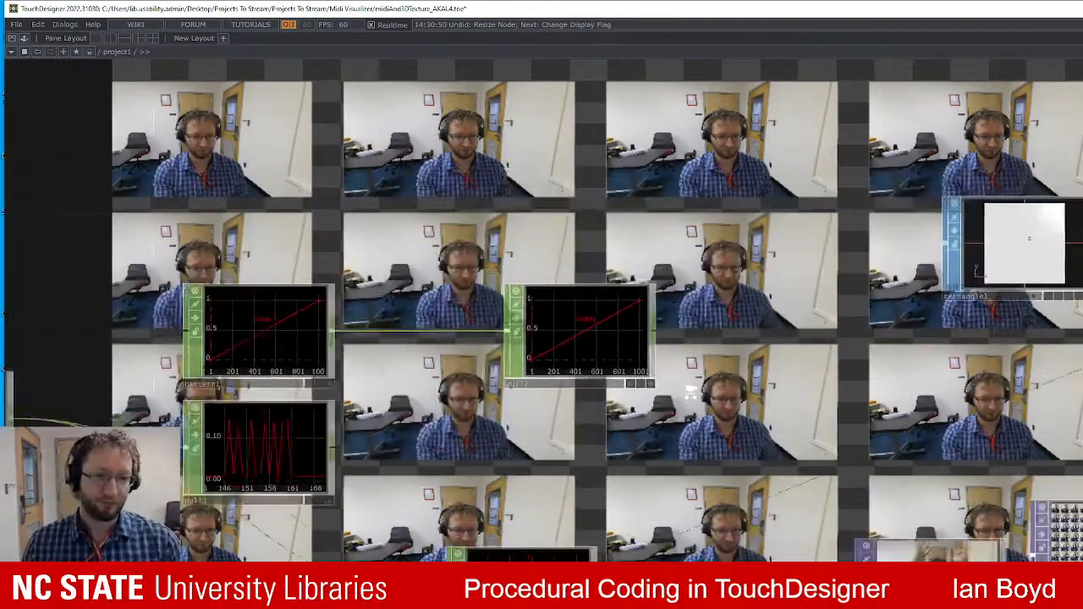
{"action": "left_click_drag", "start_coordinate": [956, 372], "coordinate": [757, 384]}
{"action": "left_click", "coordinate": [1000, 324]}
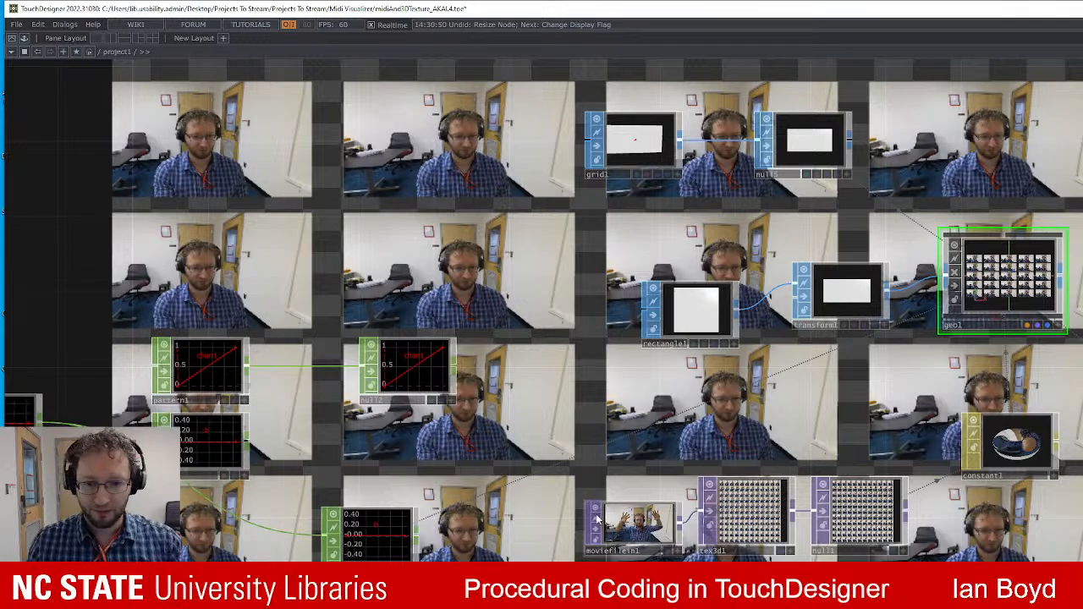
Examine the operators feeding geo1 and select grid1, the source of null5.
{"action": "scroll", "coordinate": [666, 453], "scroll_direction": "down", "scroll_amount": 3}
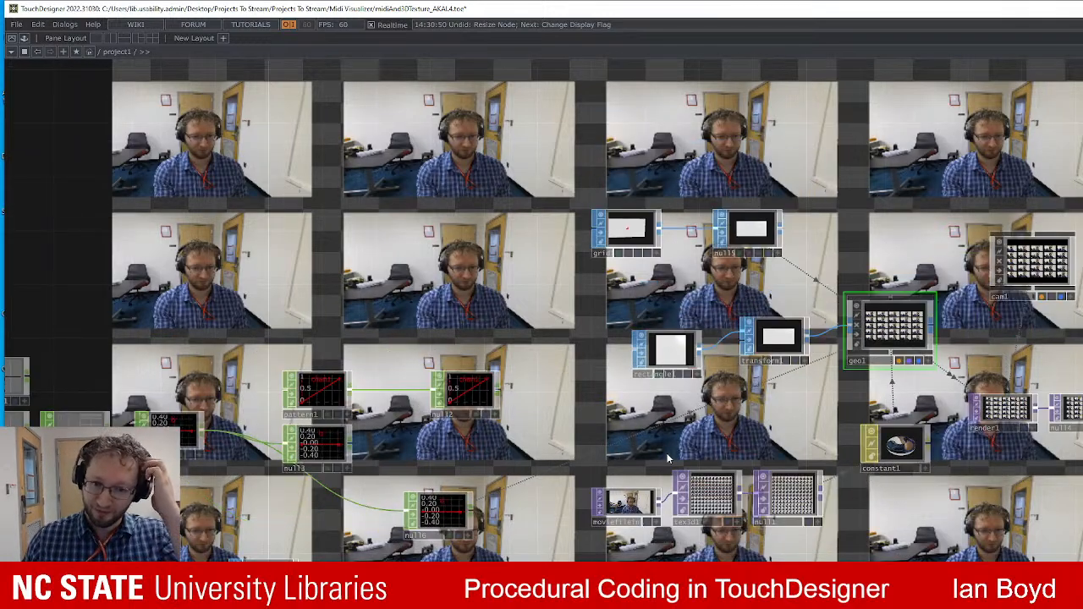
{"action": "scroll", "coordinate": [666, 453], "scroll_direction": "up", "scroll_amount": 4}
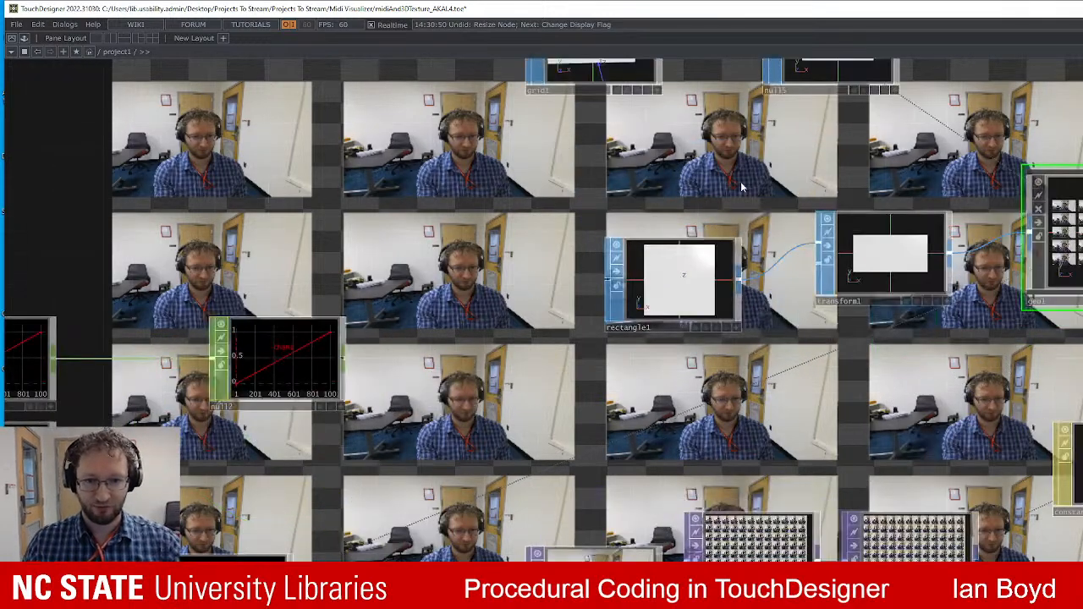
{"action": "left_click_drag", "start_coordinate": [689, 242], "coordinate": [658, 264]}
{"action": "left_click", "coordinate": [469, 140]}
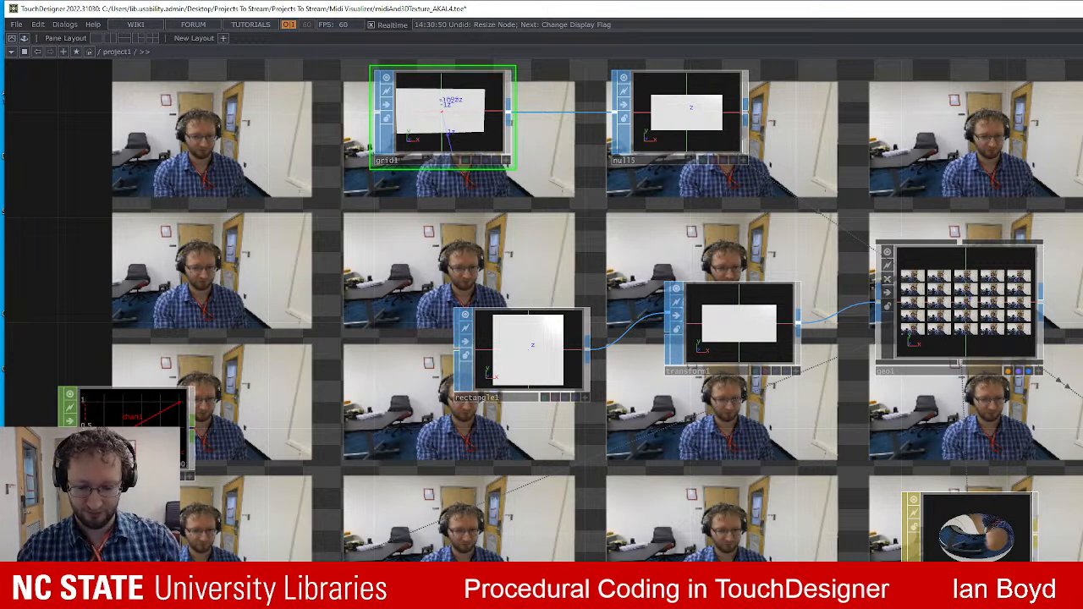
Insert a Resample CHOP between shuffle1 and null6 and line it up in front of null6.
{"action": "scroll", "coordinate": [779, 315], "scroll_direction": "down", "scroll_amount": 4}
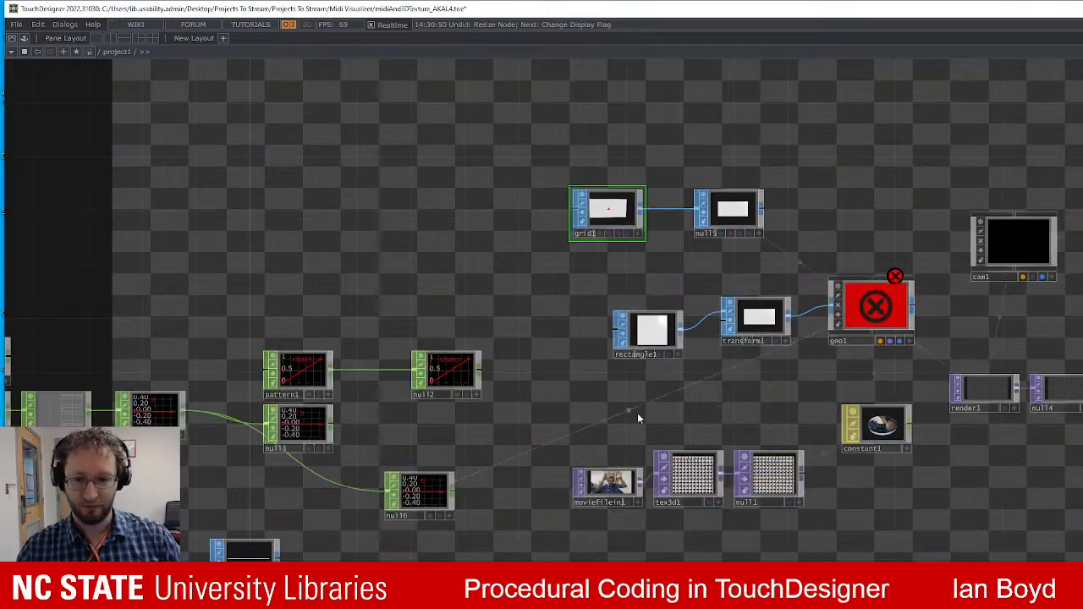
{"action": "left_click_drag", "start_coordinate": [676, 406], "coordinate": [942, 311]}
{"action": "scroll", "coordinate": [734, 346], "scroll_direction": "up", "scroll_amount": 2}
{"action": "left_click_drag", "start_coordinate": [625, 356], "coordinate": [817, 328]}
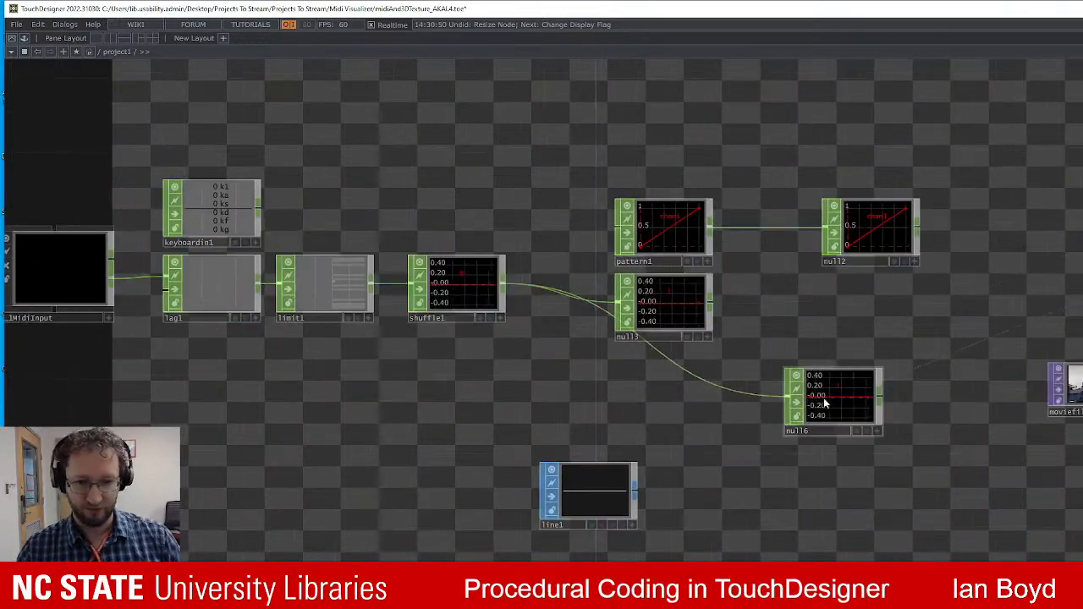
{"action": "right_click", "coordinate": [690, 374]}
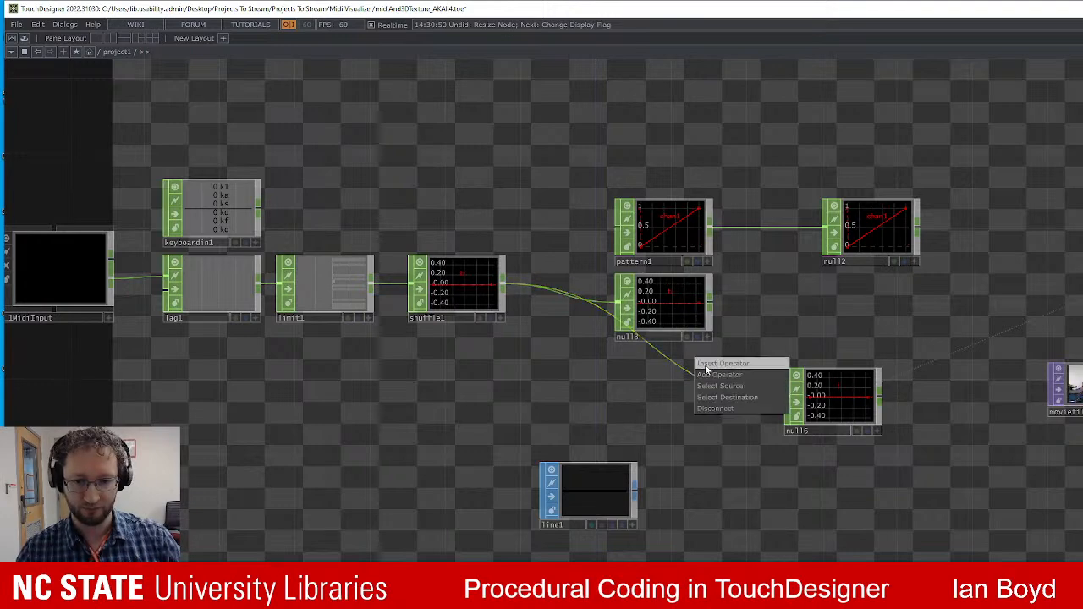
{"action": "left_click", "coordinate": [722, 370]}
{"action": "type", "text": "resamp"}
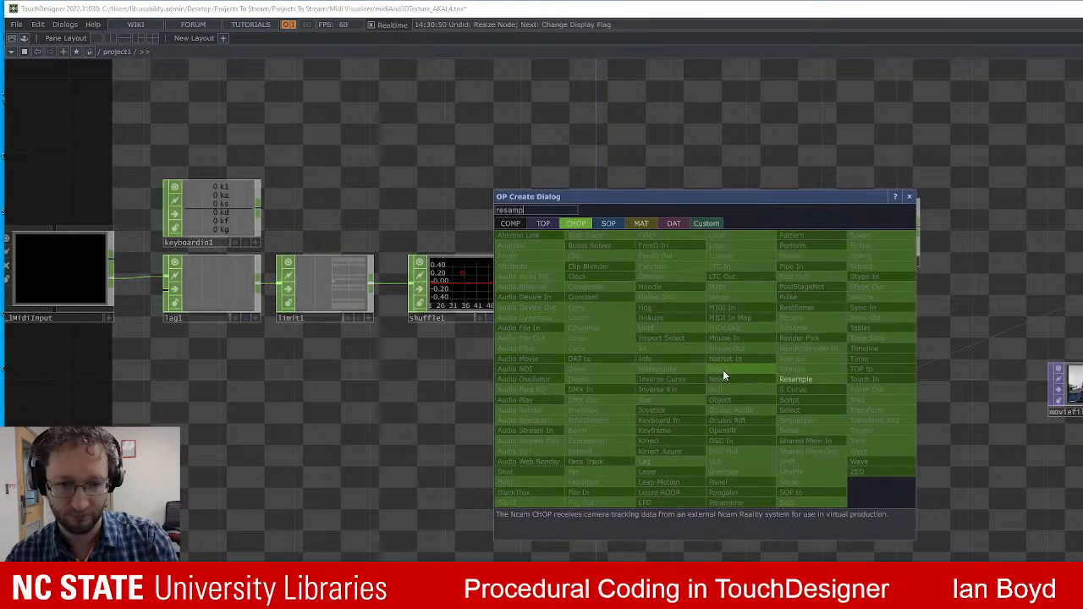
{"action": "key", "text": "Return"}
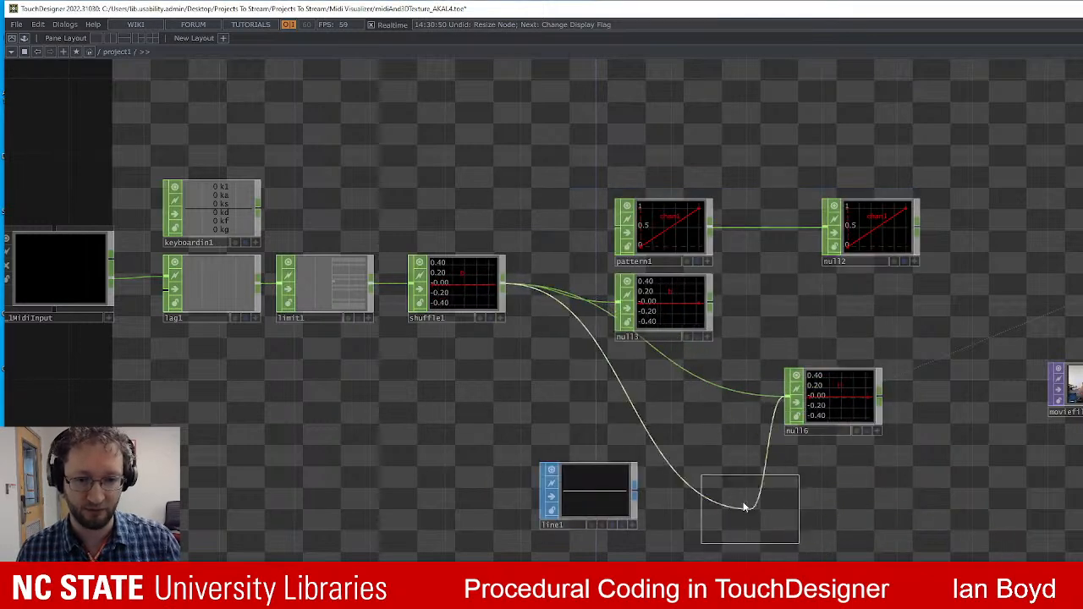
{"action": "left_click", "coordinate": [682, 388]}
{"action": "scroll", "coordinate": [752, 368], "scroll_direction": "up", "scroll_amount": 2}
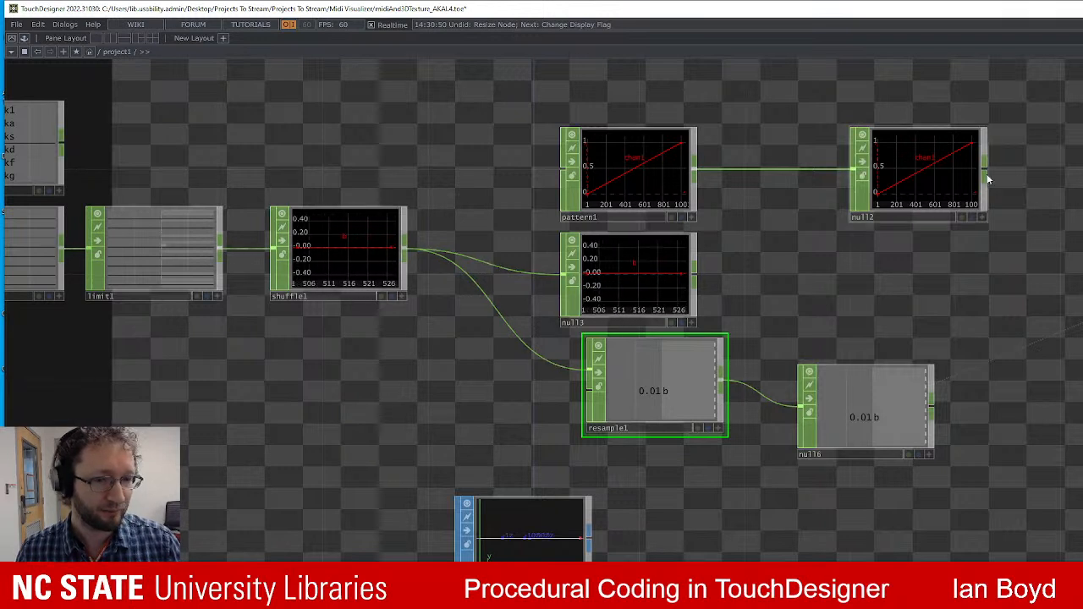
{"action": "left_click_drag", "start_coordinate": [682, 406], "coordinate": [636, 404]}
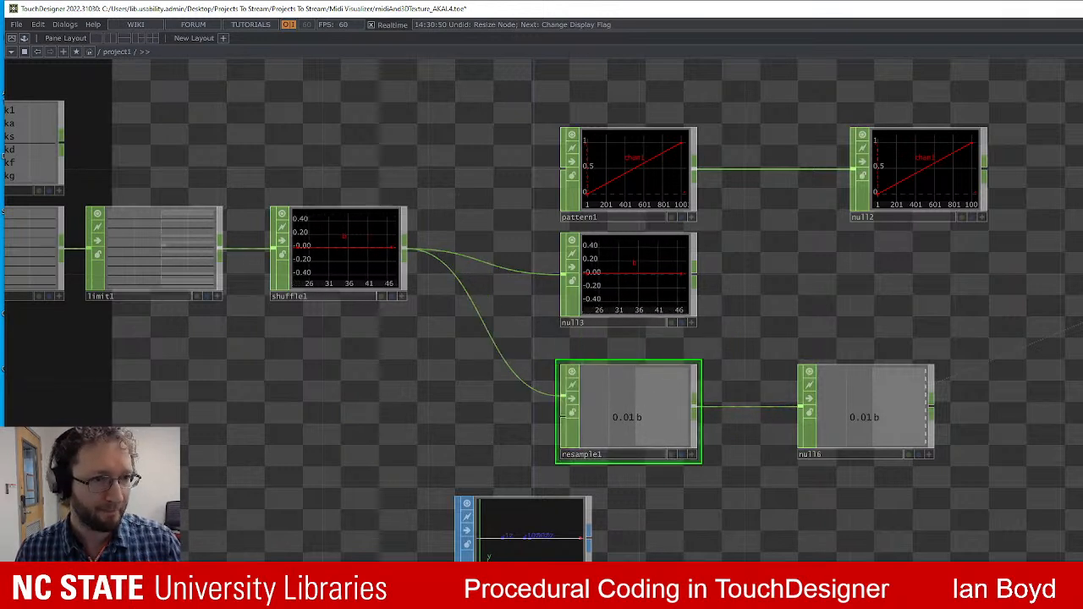
Move shuffle1 farther from limit1 and delete the resample1 operator between shuffle1 and null6.
{"action": "left_click", "coordinate": [365, 271]}
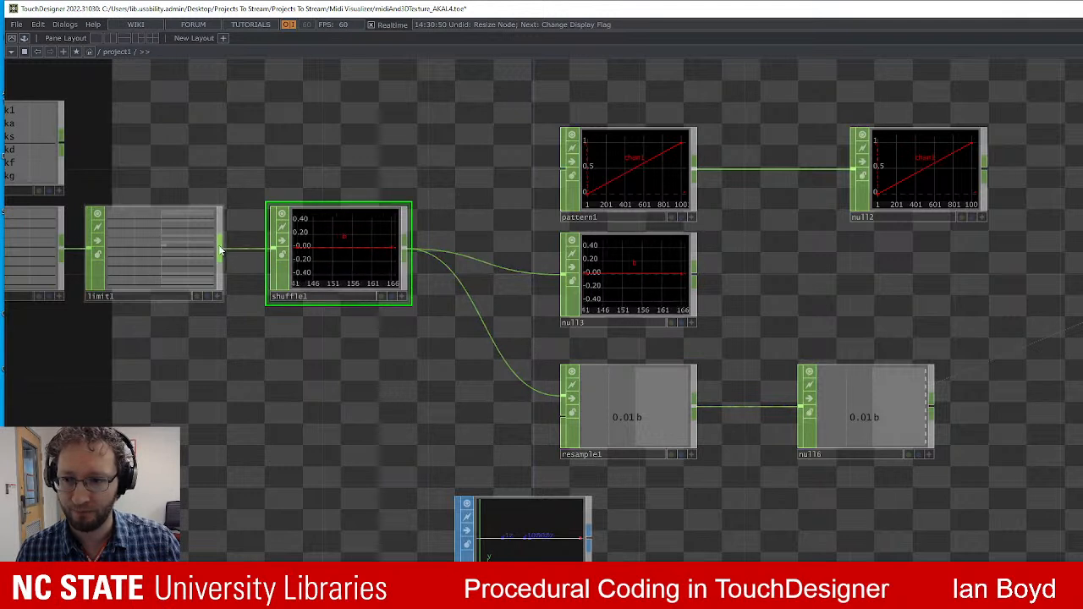
{"action": "left_click_drag", "start_coordinate": [580, 375], "coordinate": [572, 385]}
{"action": "left_click_drag", "start_coordinate": [359, 245], "coordinate": [458, 264]}
{"action": "left_click", "coordinate": [598, 392]}
{"action": "key", "text": "Delete"}
Insert a Resample CHOP on the wire between limit1 and shuffle1.
{"action": "right_click", "coordinate": [322, 249]}
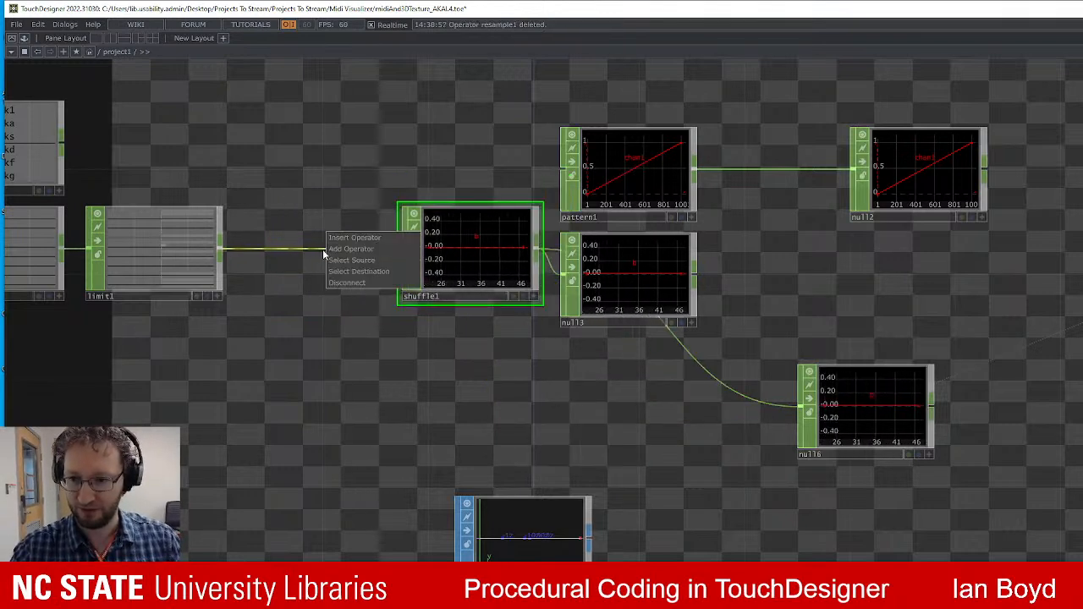
{"action": "left_click", "coordinate": [339, 239]}
{"action": "type", "text": "resampl"}
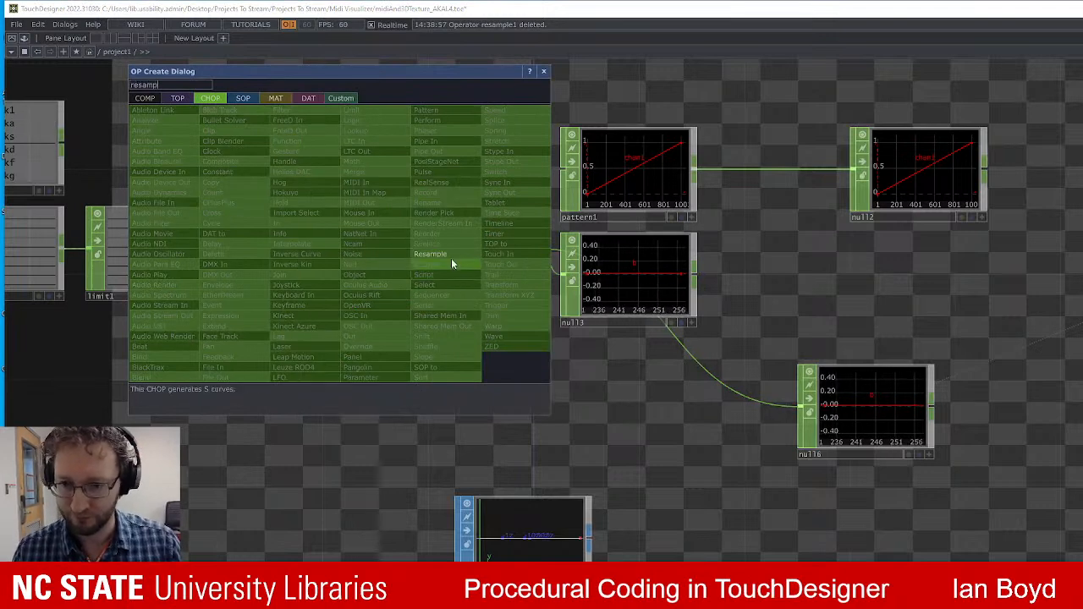
{"action": "left_click", "coordinate": [451, 256]}
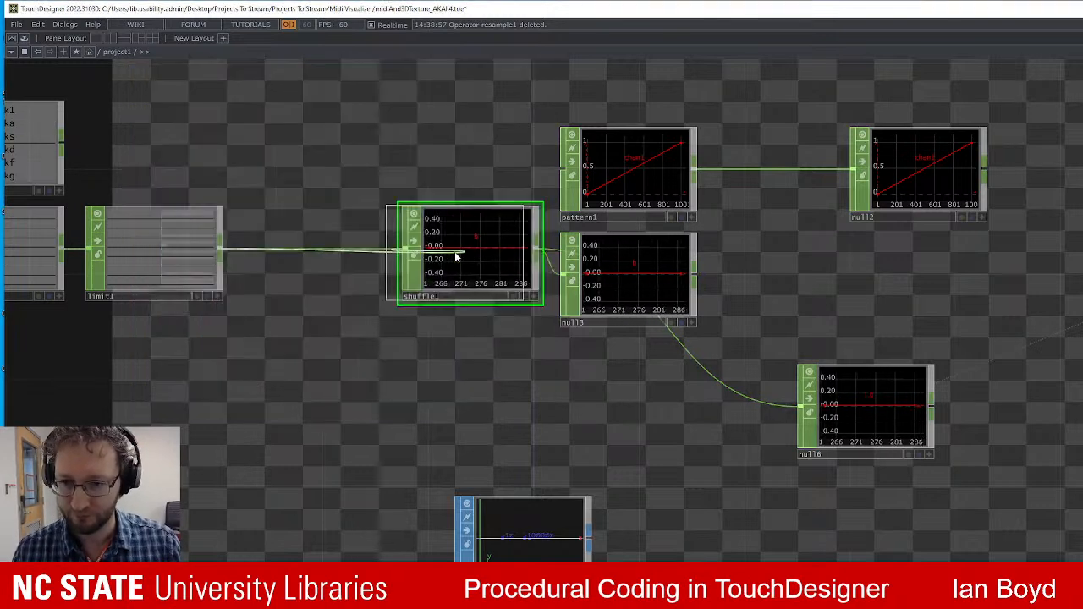
{"action": "left_click", "coordinate": [318, 256]}
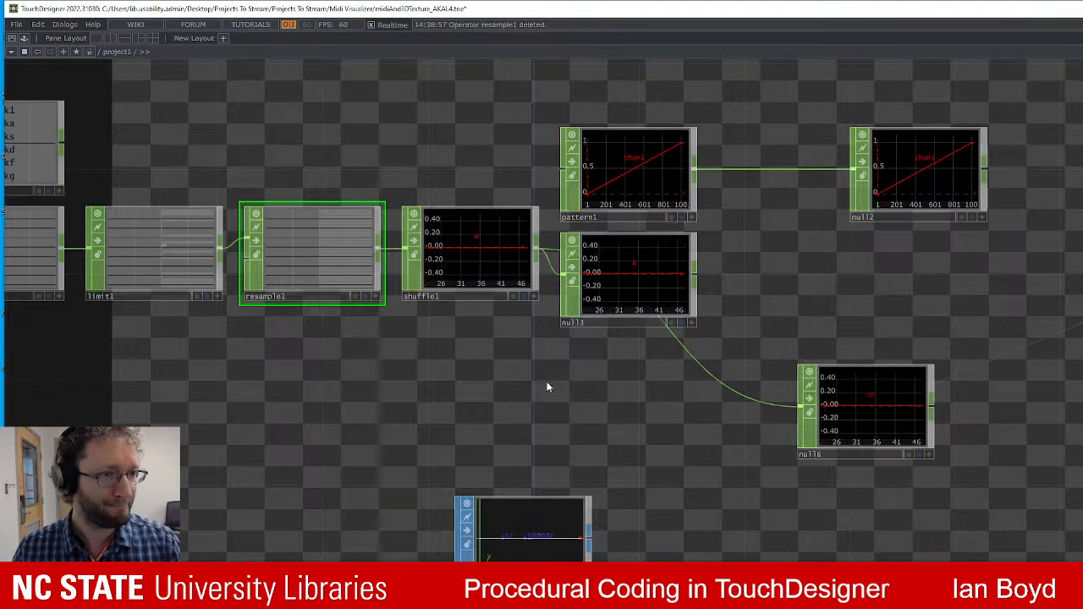
Compare the key channels from OP_1MidiInput through limit1 and resample1, and delete resample1.
{"action": "left_click_drag", "start_coordinate": [478, 383], "coordinate": [1028, 392]}
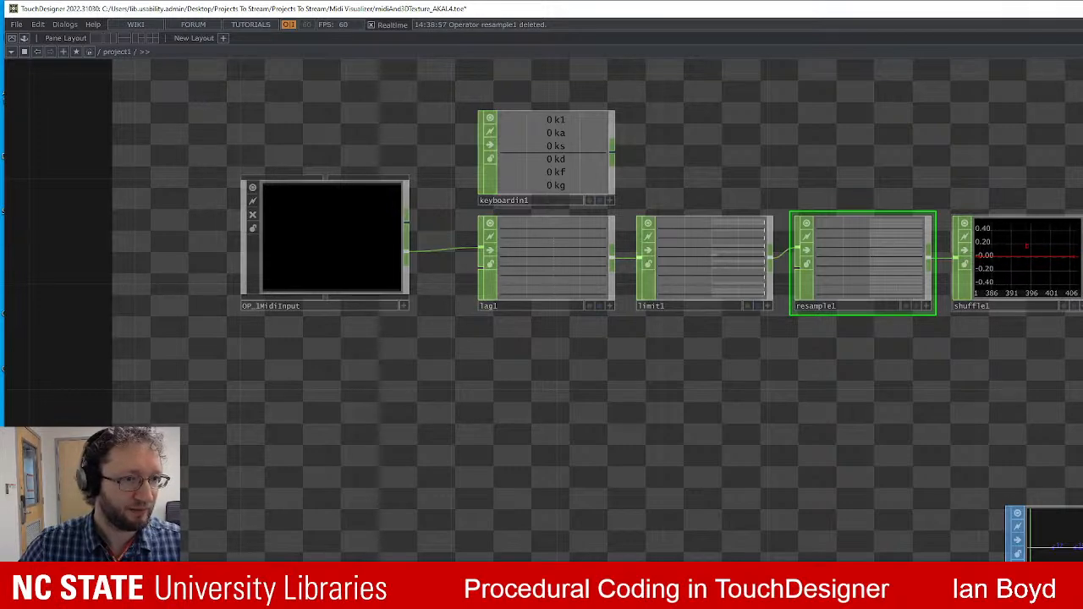
{"action": "scroll", "coordinate": [1066, 258], "scroll_direction": "up", "scroll_amount": 2}
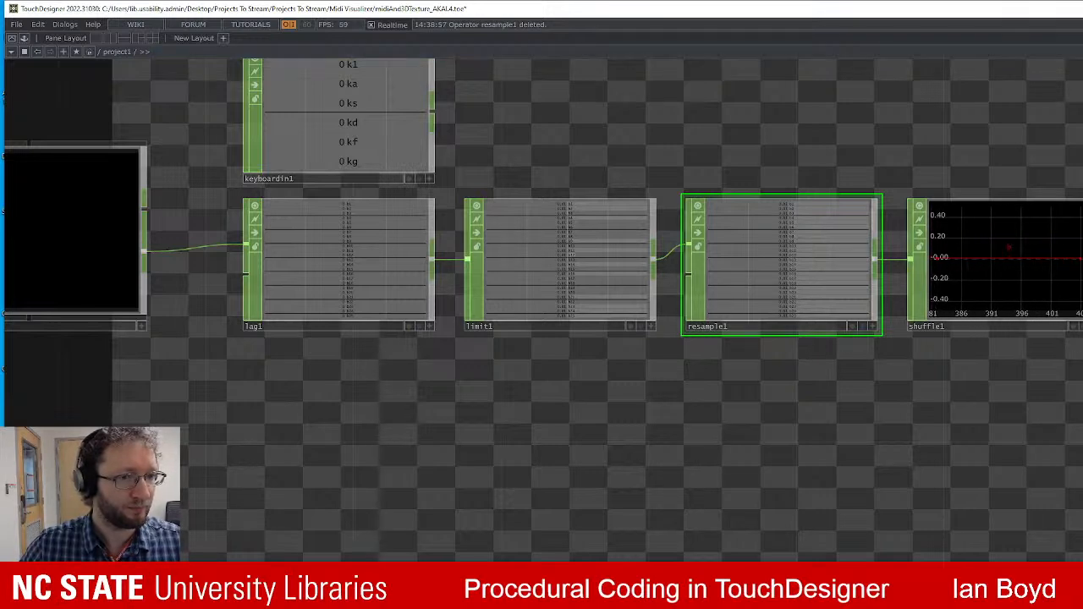
{"action": "scroll", "coordinate": [1003, 333], "scroll_direction": "down", "scroll_amount": 3}
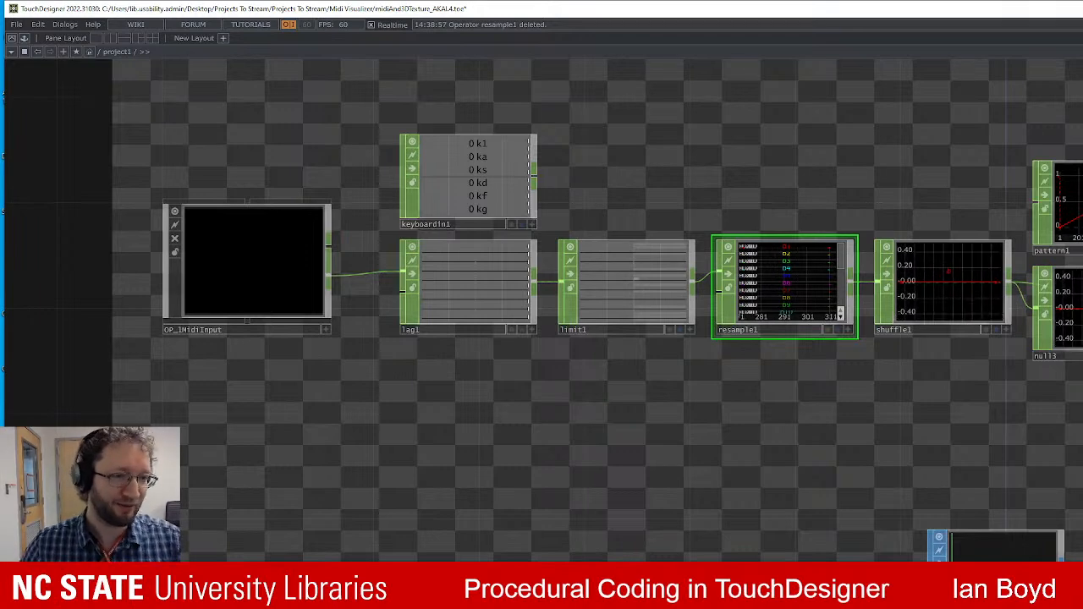
{"action": "left_click_drag", "start_coordinate": [1014, 294], "coordinate": [998, 297]}
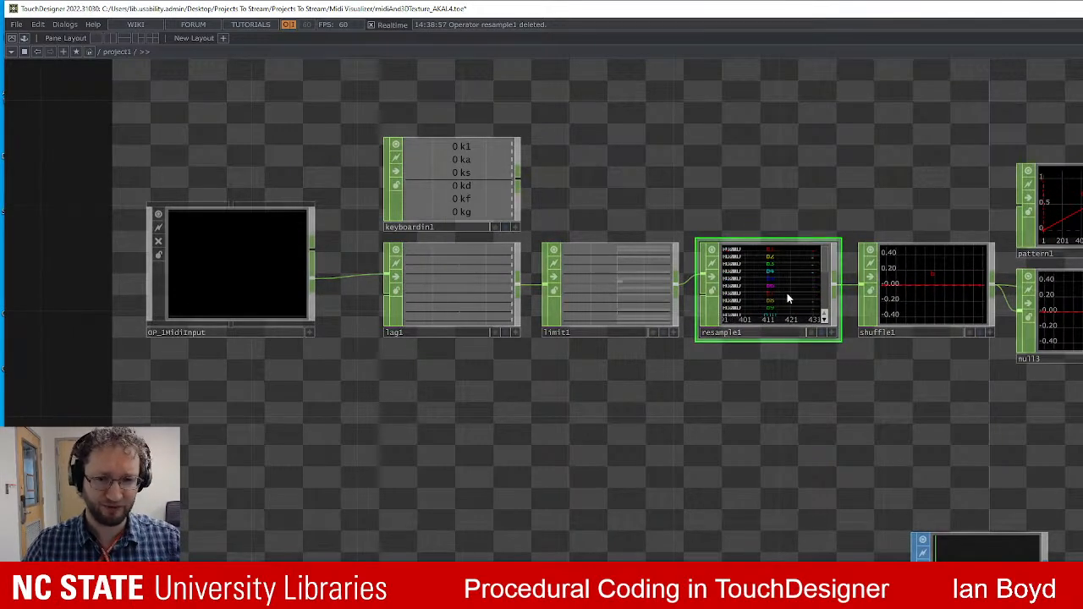
{"action": "key", "text": "Delete"}
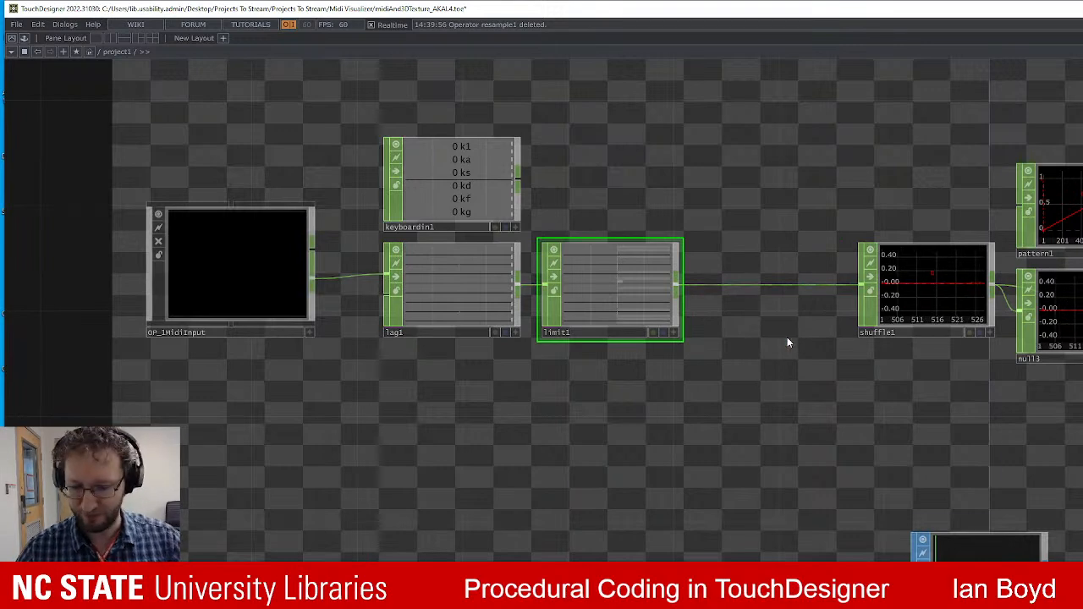
Look over the available CHOP operators and review the geometry network around geo1 and grid1.
{"action": "key", "text": "Tab"}
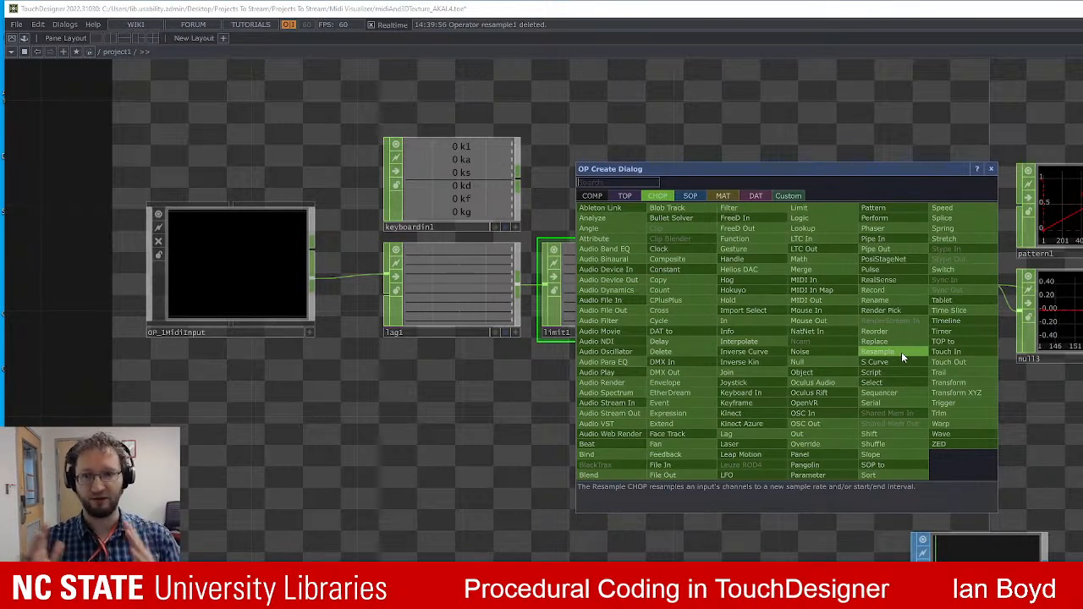
{"action": "key", "text": "Escape"}
{"action": "left_click_drag", "start_coordinate": [939, 372], "coordinate": [795, 392]}
{"action": "left_click_drag", "start_coordinate": [769, 316], "coordinate": [715, 313]}
{"action": "left_click_drag", "start_coordinate": [1082, 314], "coordinate": [496, 397]}
{"action": "left_click_drag", "start_coordinate": [1082, 254], "coordinate": [1038, 271]}
{"action": "left_click", "coordinate": [1036, 270]}
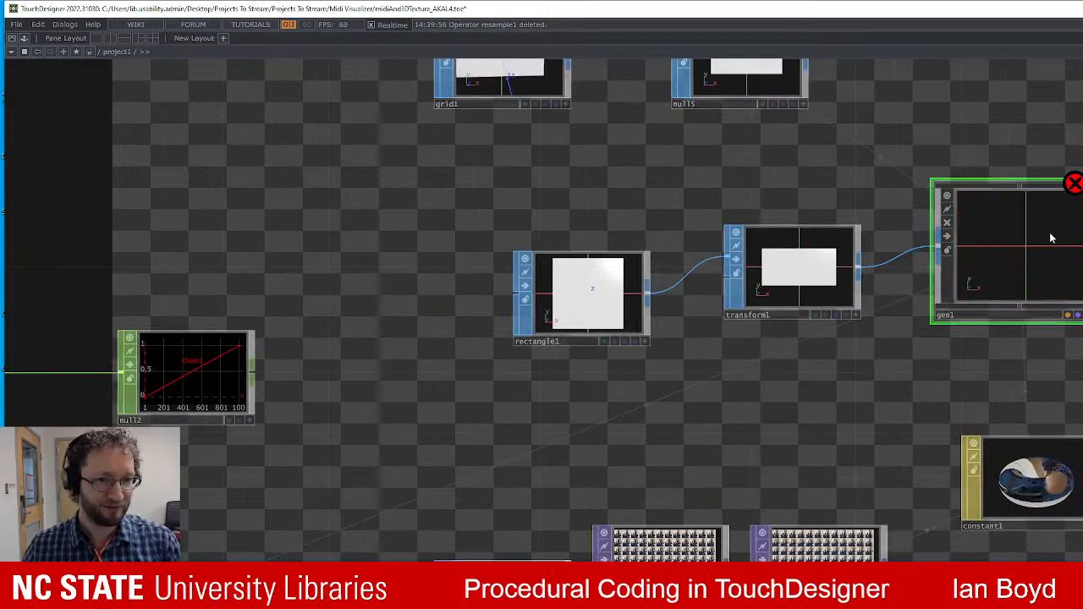
{"action": "left_click_drag", "start_coordinate": [652, 258], "coordinate": [696, 314]}
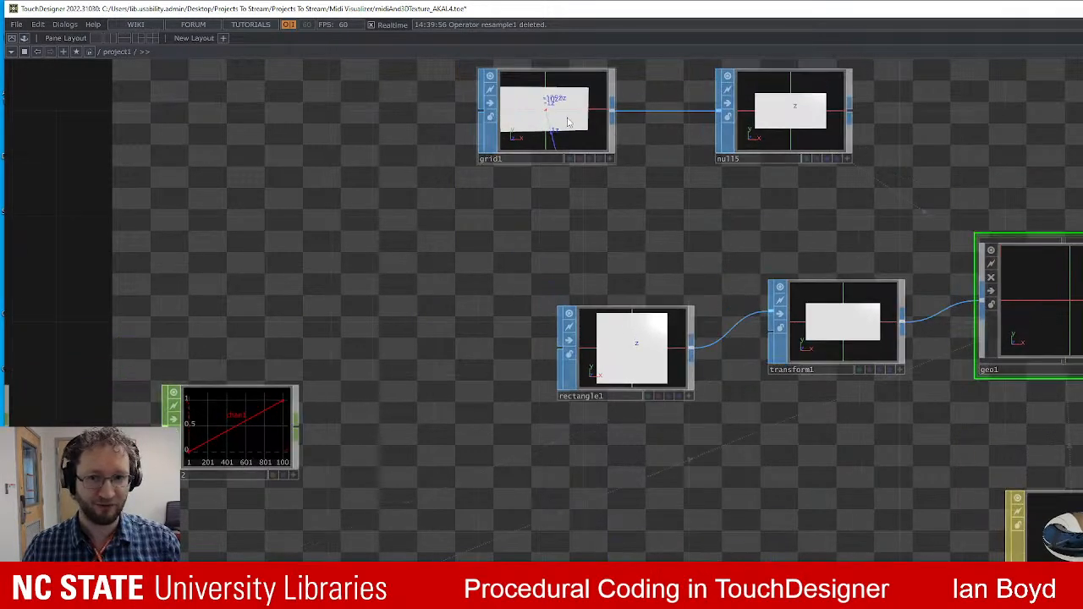
{"action": "left_click", "coordinate": [548, 112]}
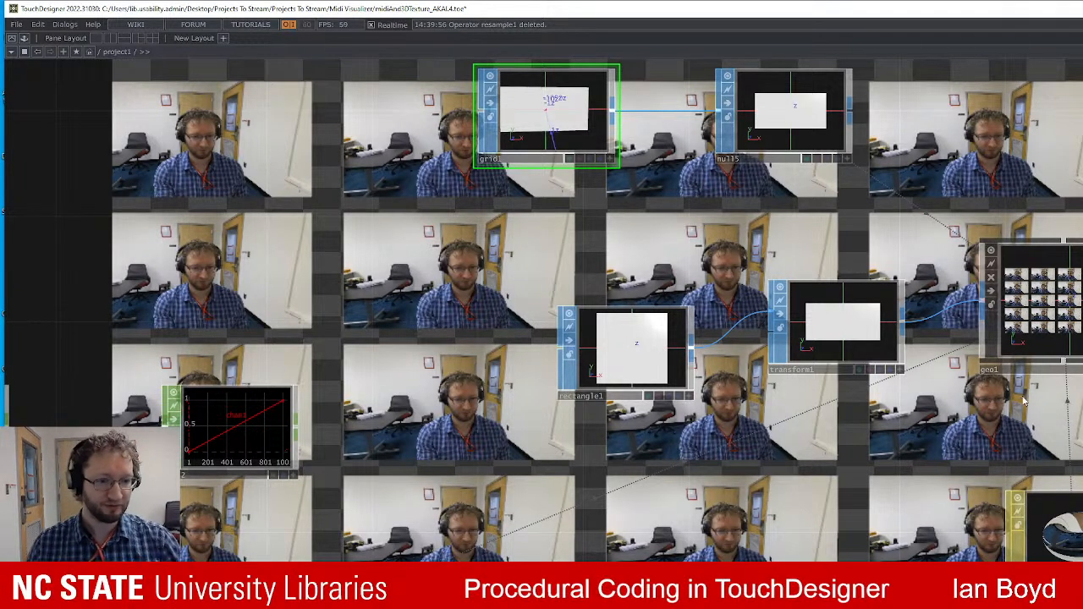
{"action": "scroll", "coordinate": [1082, 525], "scroll_direction": "down", "scroll_amount": 2}
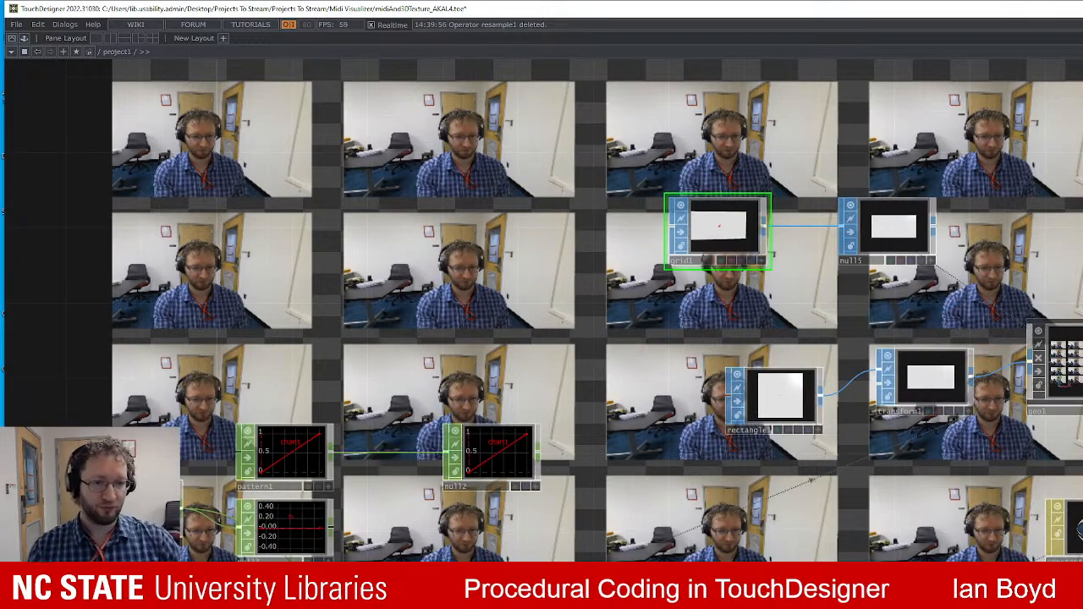
{"action": "left_click_drag", "start_coordinate": [846, 321], "coordinate": [724, 332]}
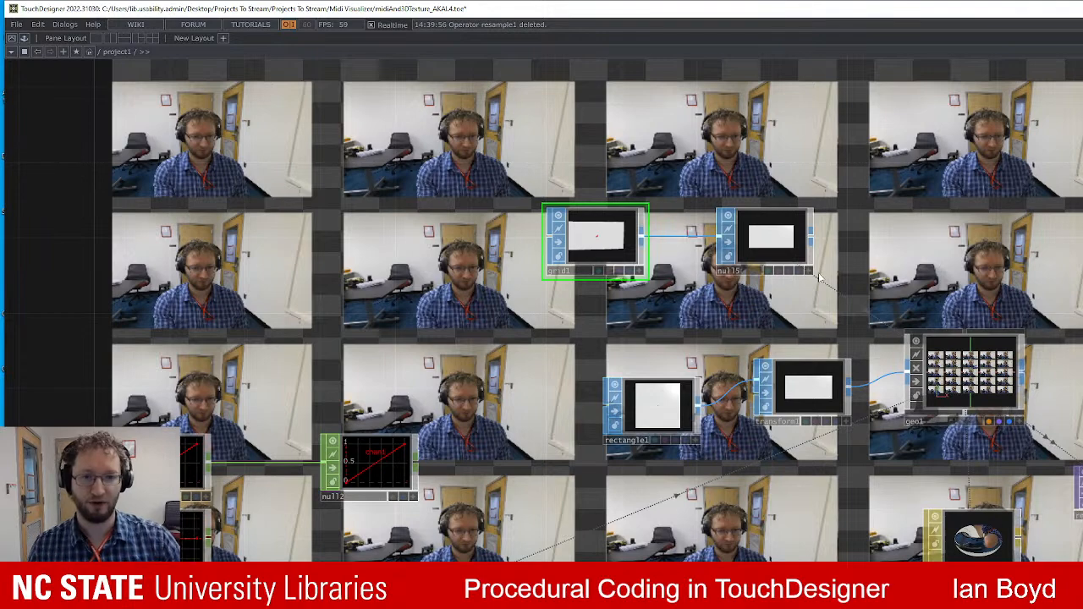
{"action": "left_click", "coordinate": [16, 24]}
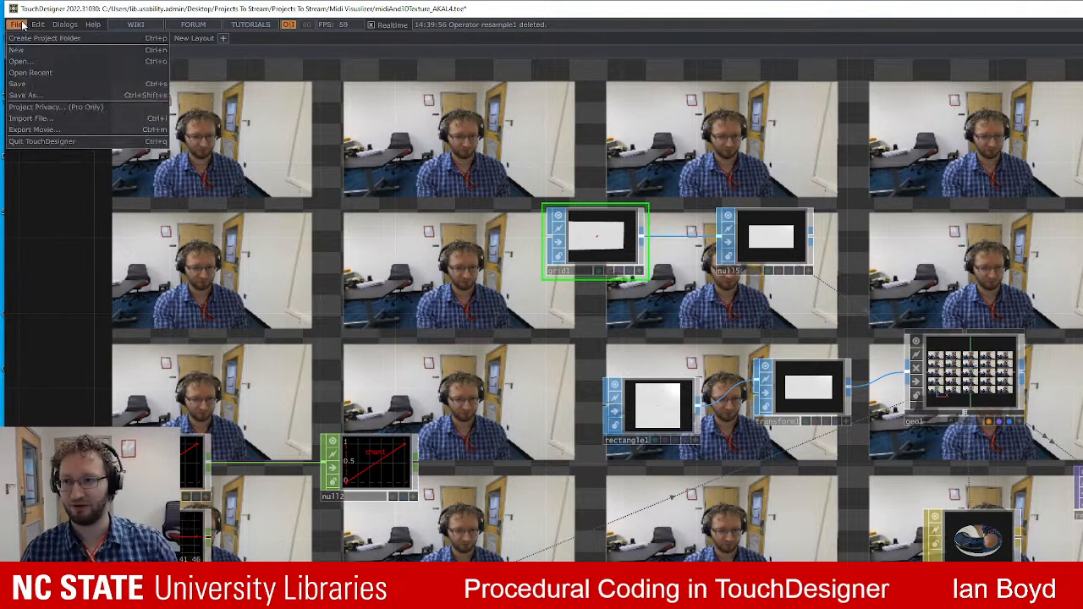
{"action": "left_click", "coordinate": [36, 61]}
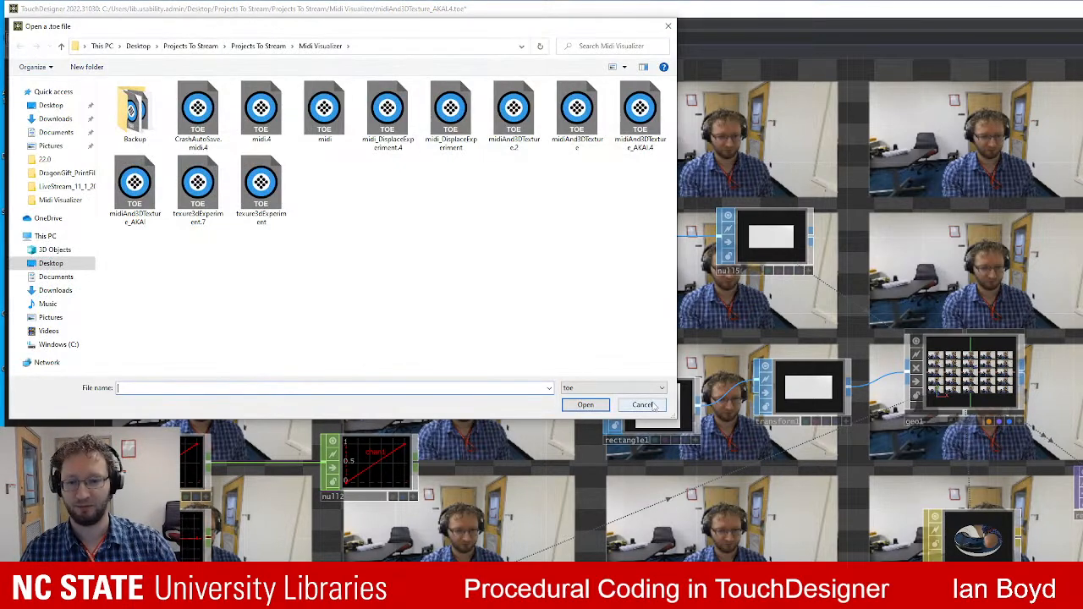
{"action": "left_click", "coordinate": [639, 403]}
Create a new project in place of the MIDI visualizer project.
{"action": "left_click", "coordinate": [19, 24]}
{"action": "left_click", "coordinate": [42, 51]}
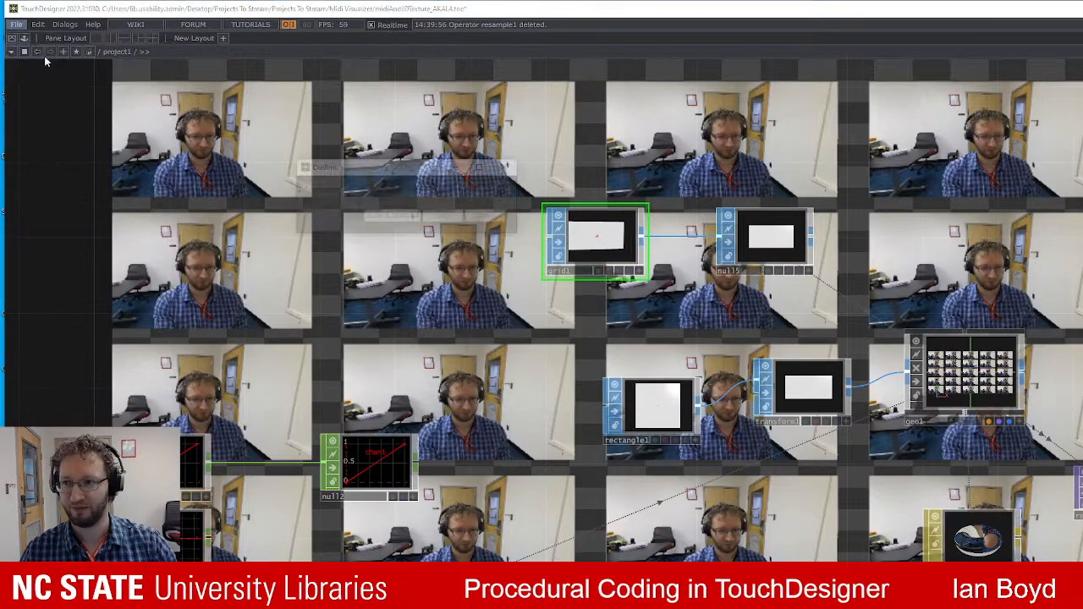
{"action": "left_click", "coordinate": [443, 217]}
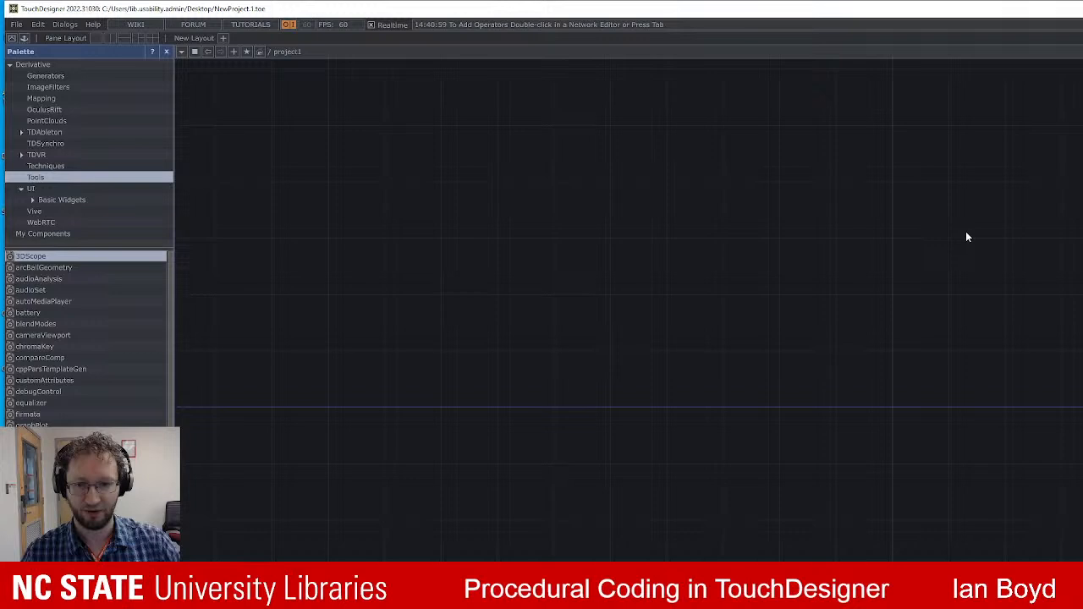
Close the Palette in the new project and look over the TOP operators available to create.
{"action": "left_click_drag", "start_coordinate": [901, 248], "coordinate": [904, 262]}
{"action": "left_click_drag", "start_coordinate": [752, 313], "coordinate": [701, 311]}
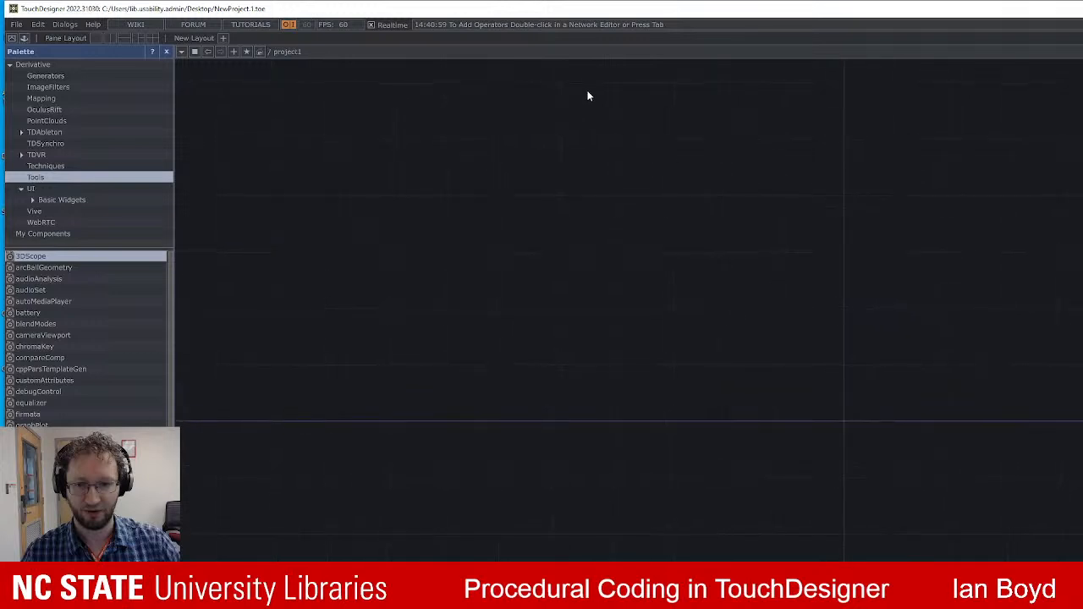
{"action": "left_click", "coordinate": [166, 52]}
{"action": "double_click", "coordinate": [626, 329]}
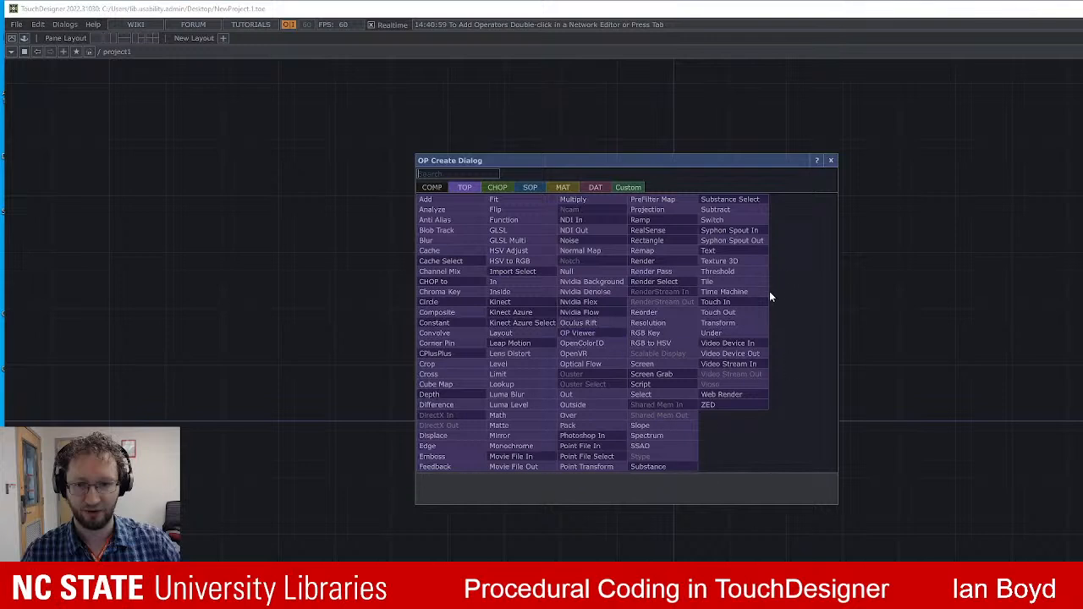
{"action": "left_click", "coordinate": [966, 345]}
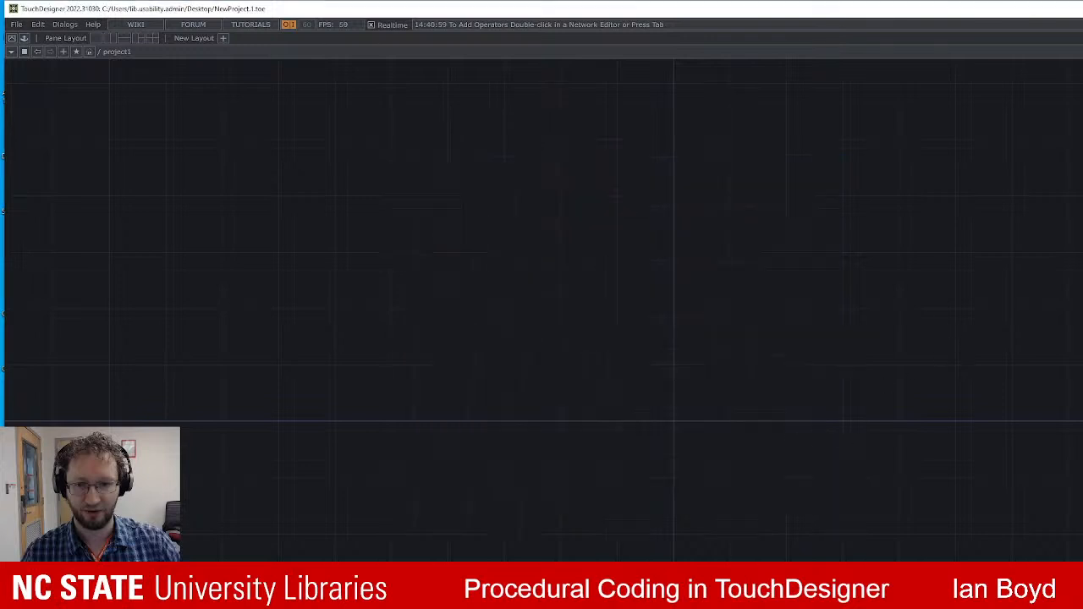
Switch to OBS, check the properties of the Audio Input Capture and Video Capture Device sources, and return to TouchDesigner.
{"action": "key", "text": "alt+Tab"}
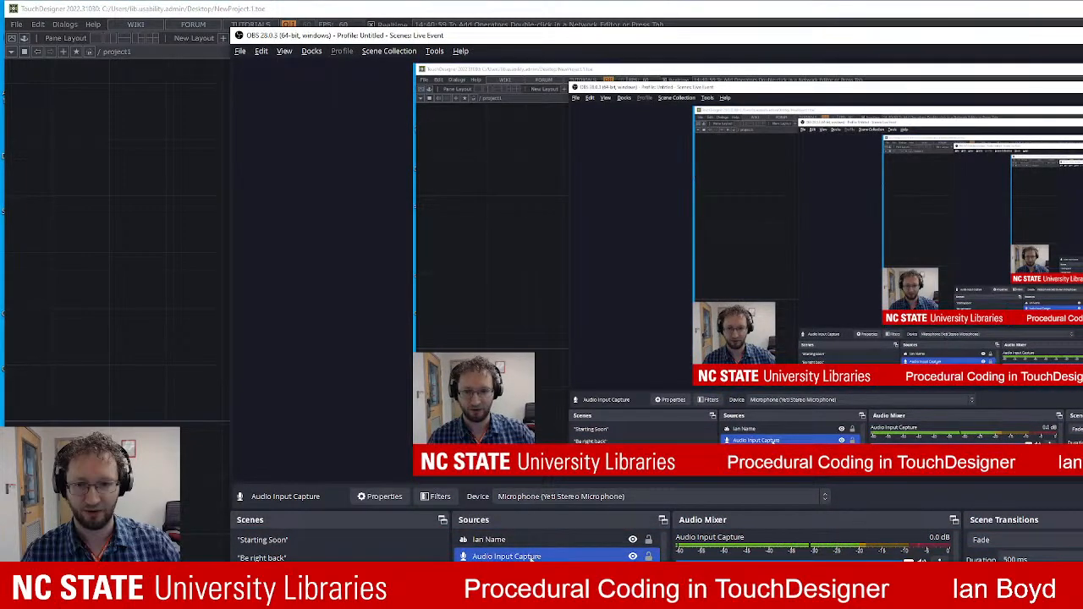
{"action": "left_click", "coordinate": [433, 539]}
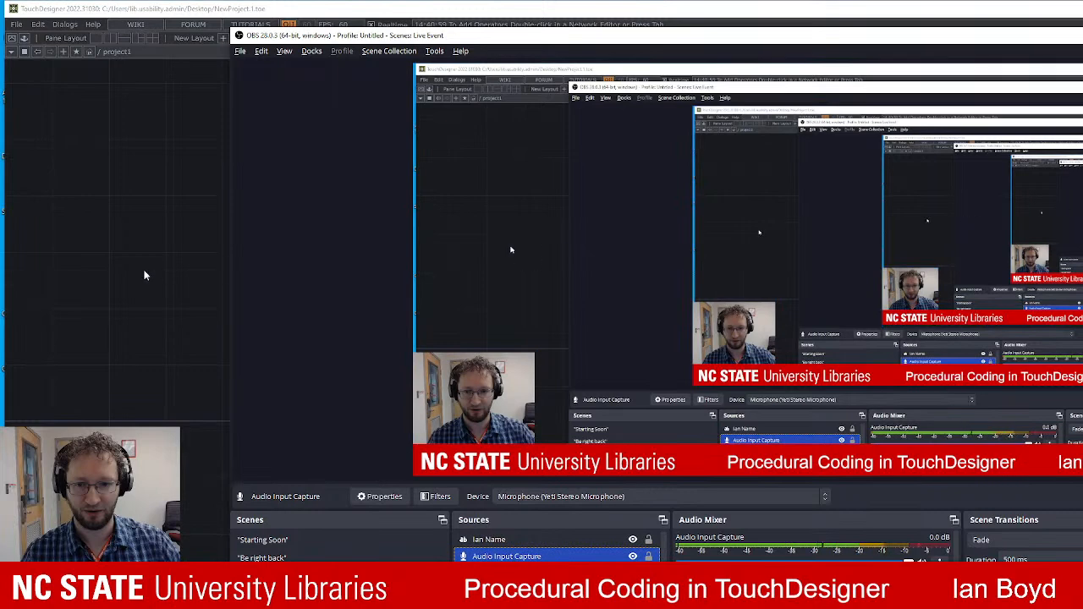
{"action": "left_click", "coordinate": [145, 273]}
{"action": "key", "text": "alt+Tab"}
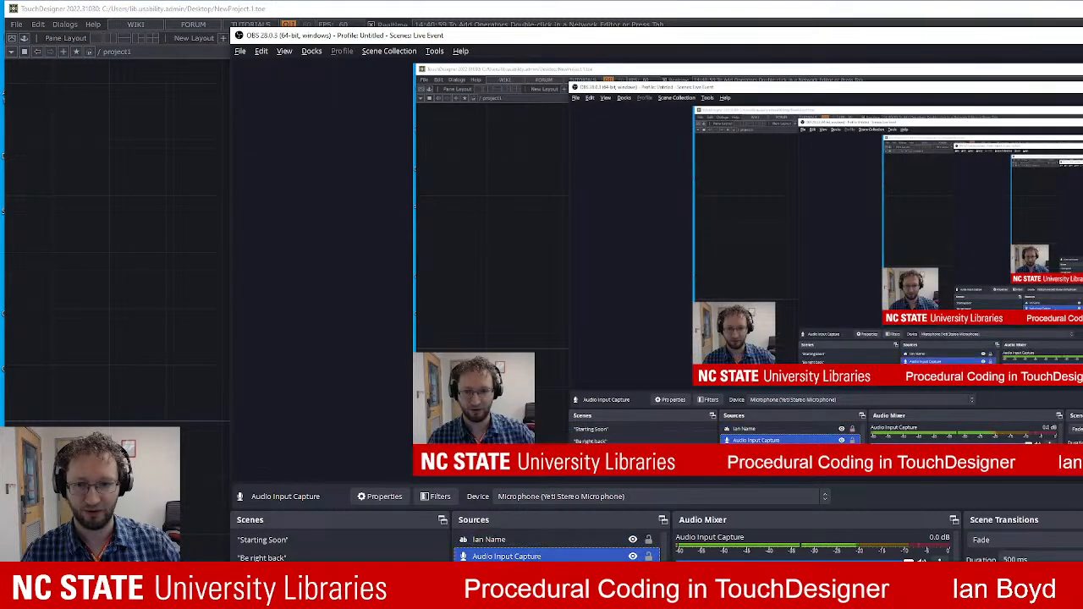
{"action": "double_click", "coordinate": [550, 556]}
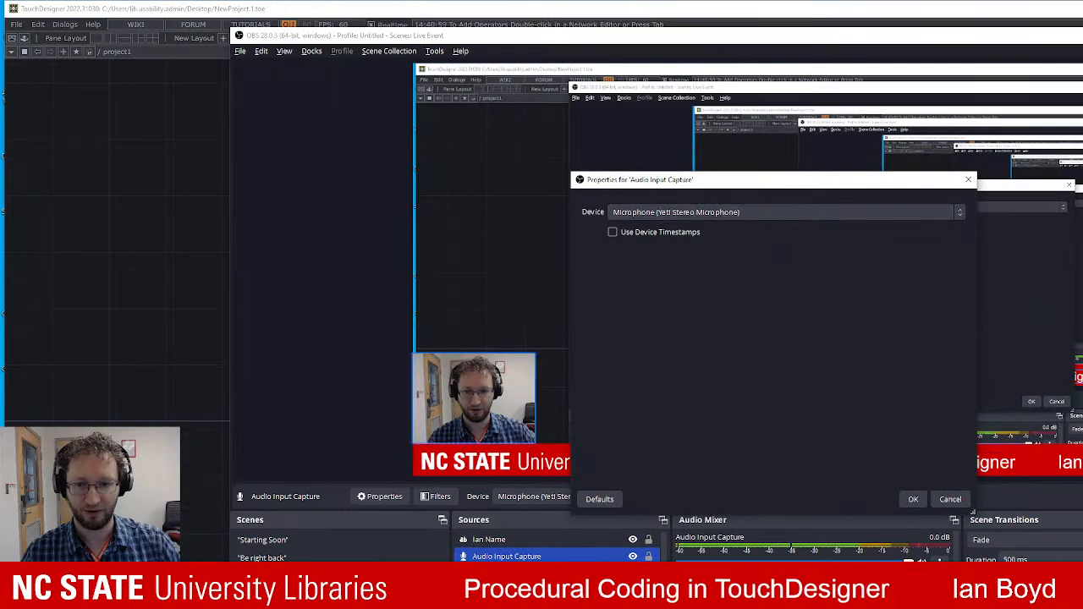
{"action": "double_click", "coordinate": [474, 398]}
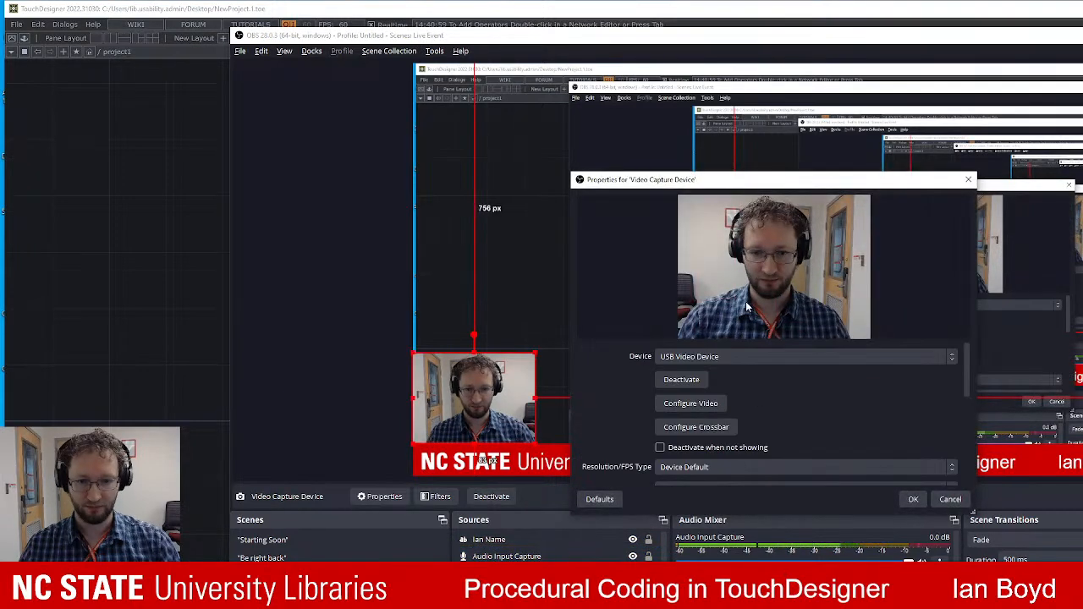
{"action": "left_click", "coordinate": [912, 499]}
{"action": "left_click", "coordinate": [1081, 35]}
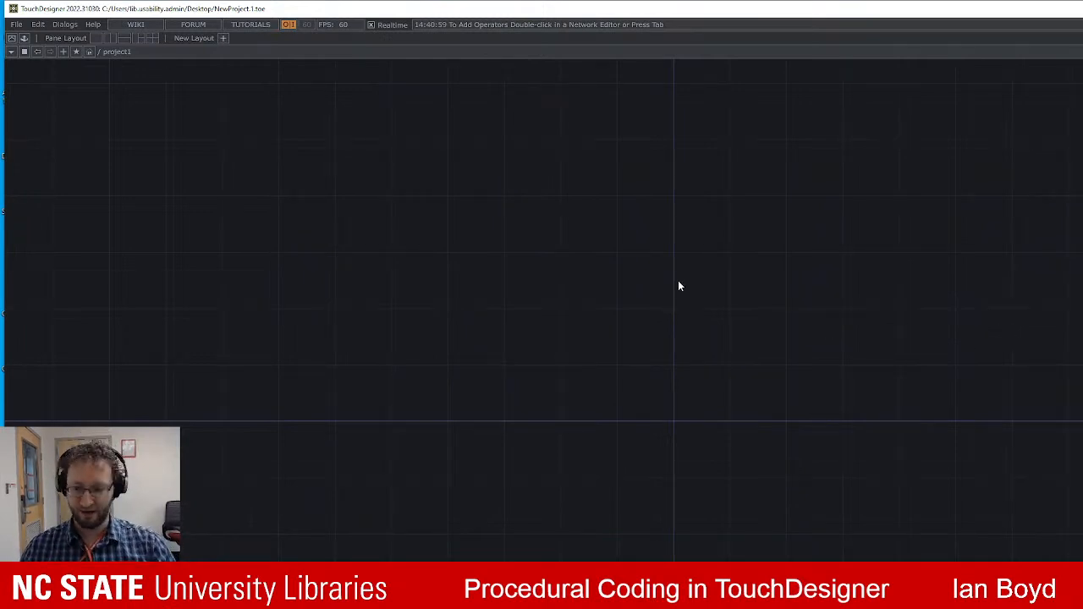
Create a Noise TOP in the empty project1 network.
{"action": "key", "text": "Tab"}
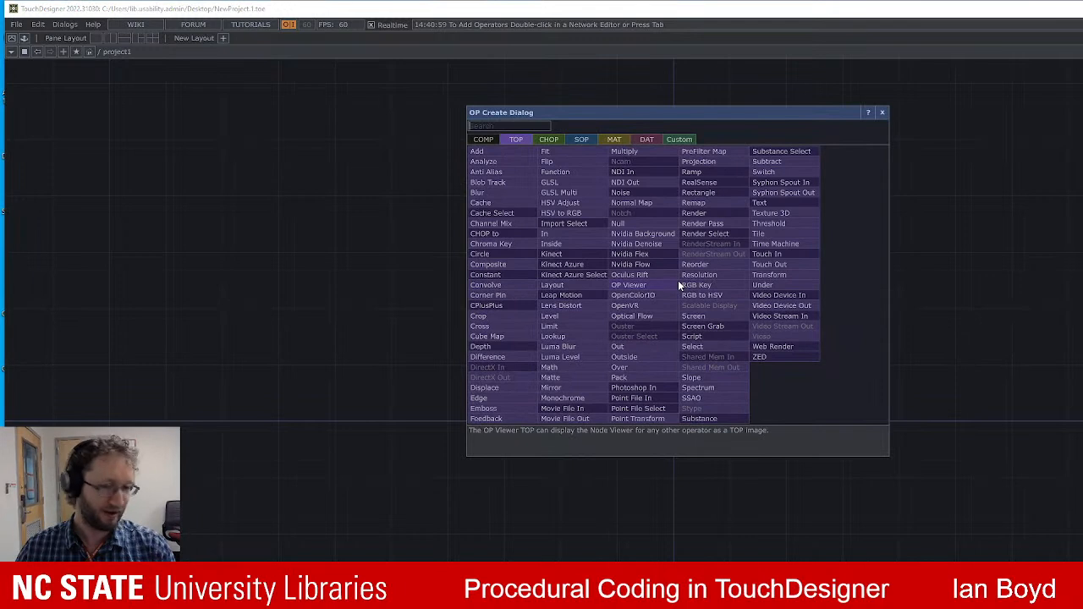
{"action": "type", "text": "noise"}
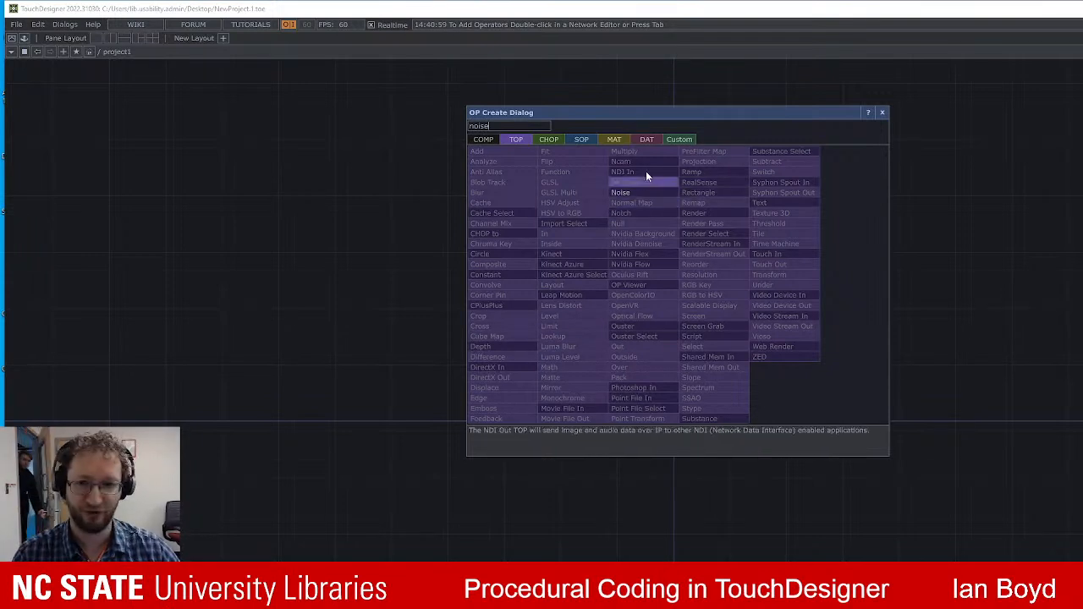
{"action": "left_click", "coordinate": [641, 195]}
{"action": "left_click", "coordinate": [656, 258]}
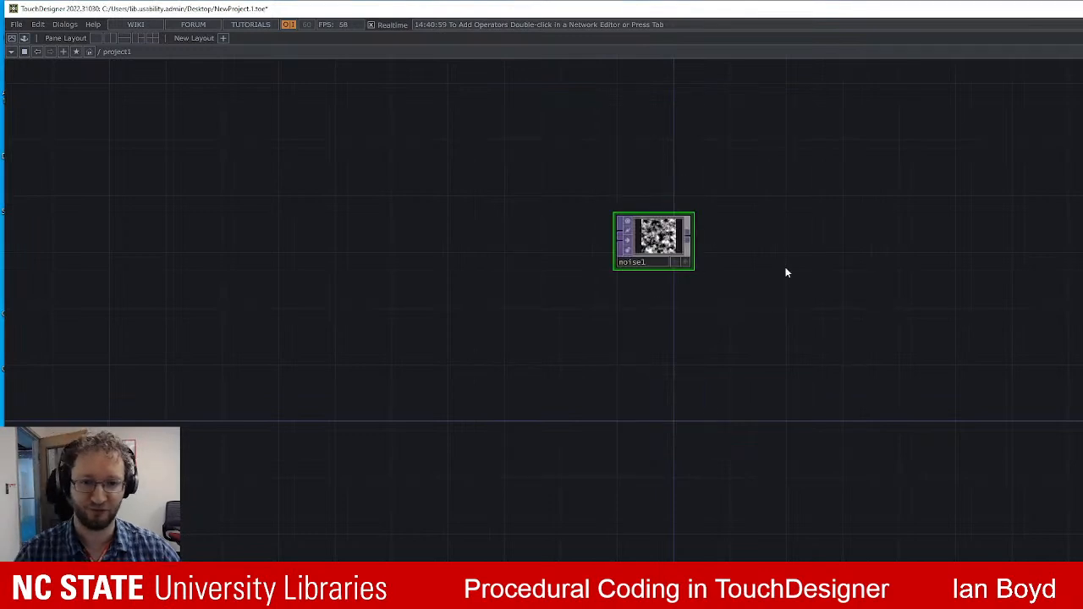
Reposition the noise1 node in the network, leaving open space beside its output for further operators.
{"action": "scroll", "coordinate": [737, 242], "scroll_direction": "up", "scroll_amount": 2}
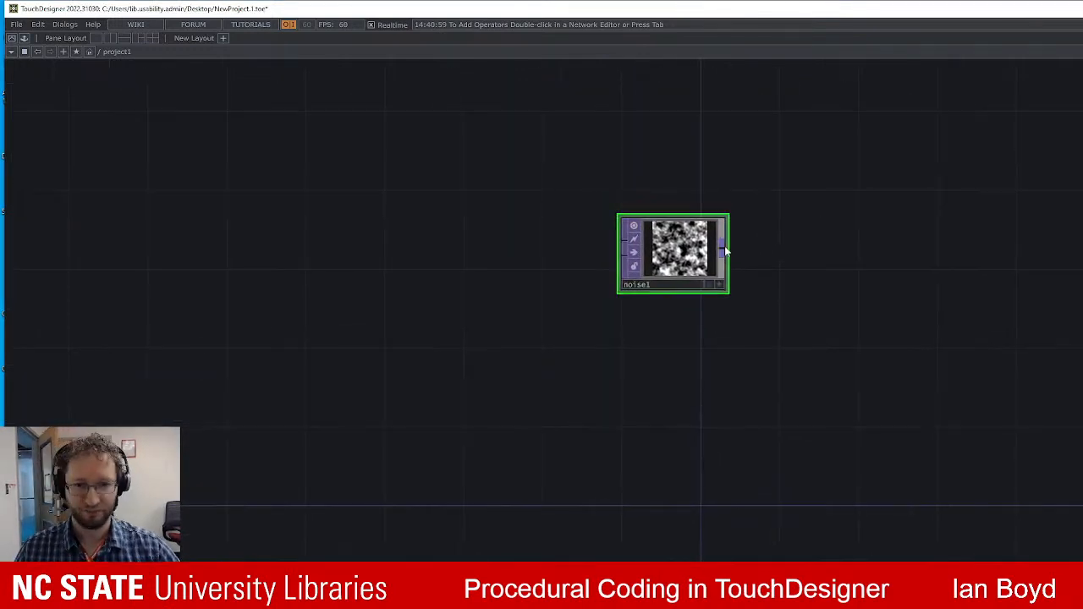
{"action": "scroll", "coordinate": [723, 242], "scroll_direction": "up", "scroll_amount": 2}
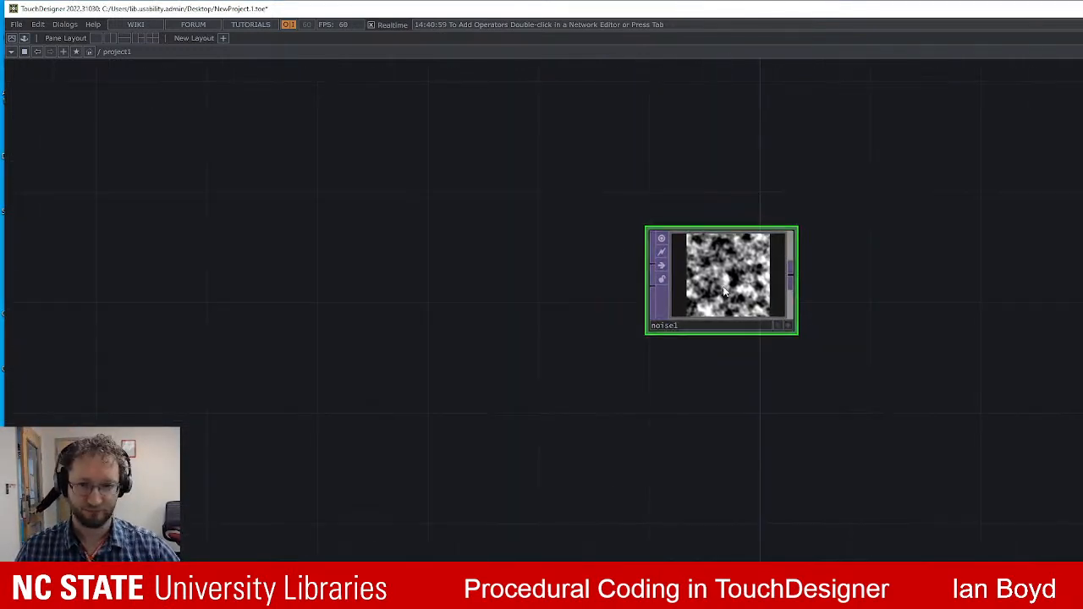
{"action": "left_click_drag", "start_coordinate": [722, 287], "coordinate": [609, 370]}
{"action": "mouse_move", "coordinate": [747, 327]}
{"action": "middle_mouse_down"}
{"action": "mouse_move", "coordinate": [767, 339]}
{"action": "mouse_move", "coordinate": [755, 342]}
{"action": "middle_mouse_up"}
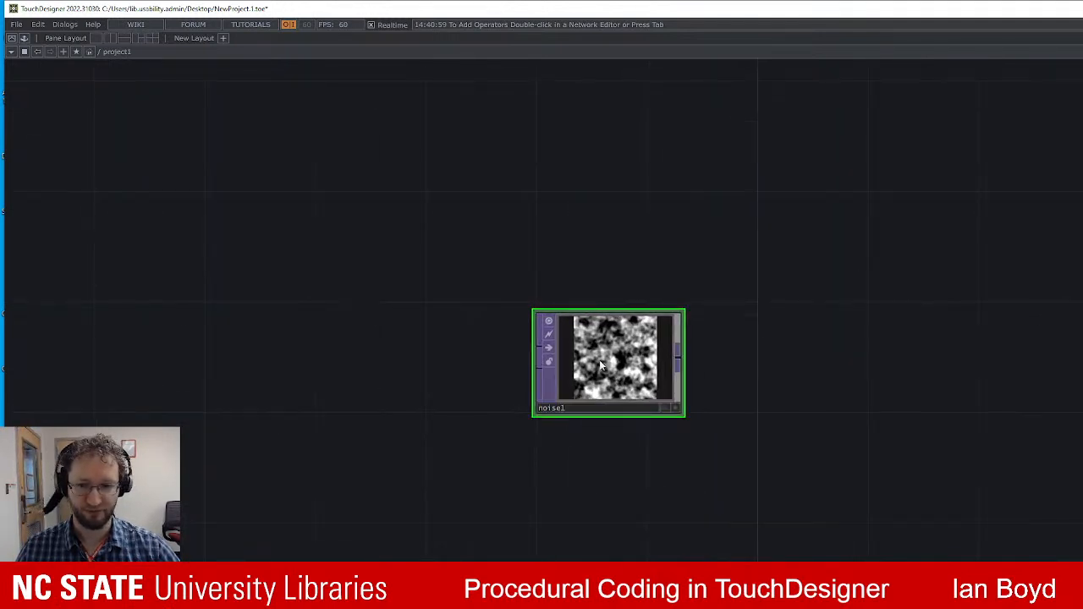
{"action": "left_click_drag", "start_coordinate": [599, 363], "coordinate": [515, 281]}
{"action": "left_click_drag", "start_coordinate": [649, 303], "coordinate": [677, 332]}
{"action": "left_click_drag", "start_coordinate": [600, 303], "coordinate": [546, 333]}
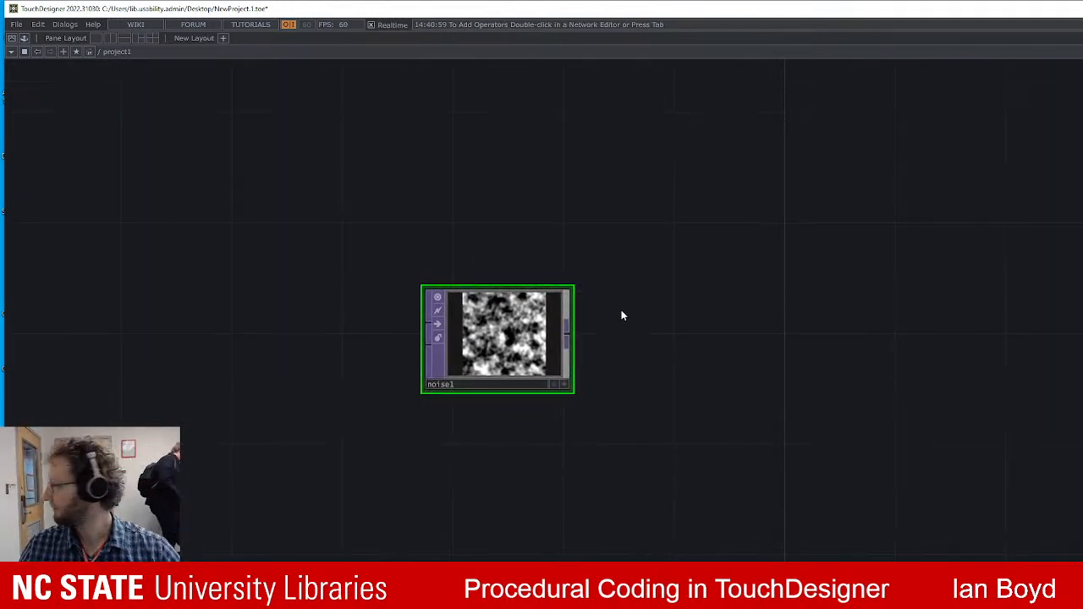
{"action": "left_click_drag", "start_coordinate": [486, 354], "coordinate": [512, 406]}
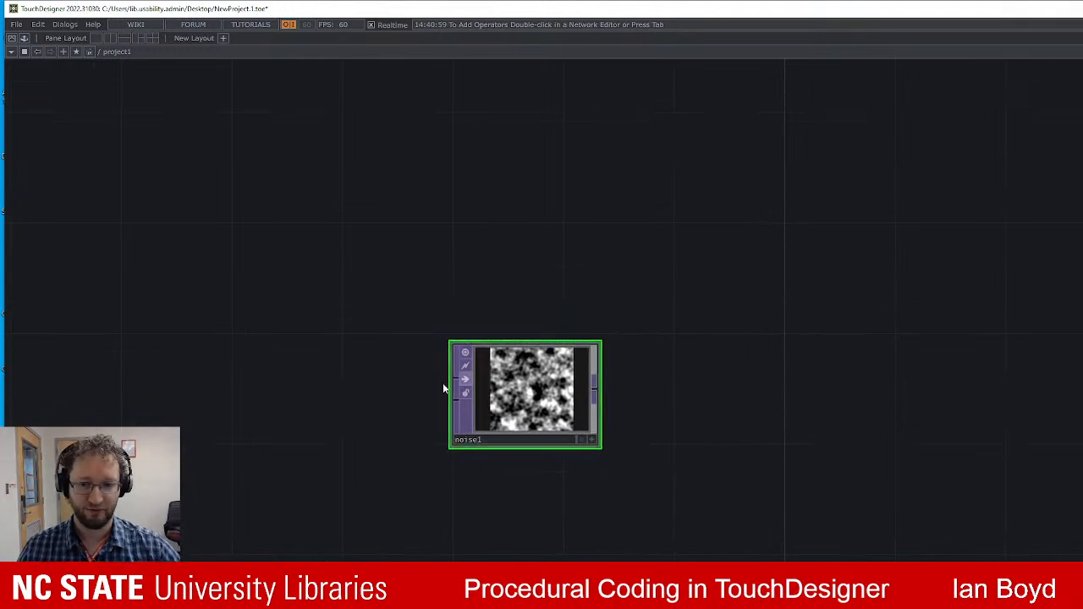
{"action": "left_click_drag", "start_coordinate": [760, 321], "coordinate": [727, 283]}
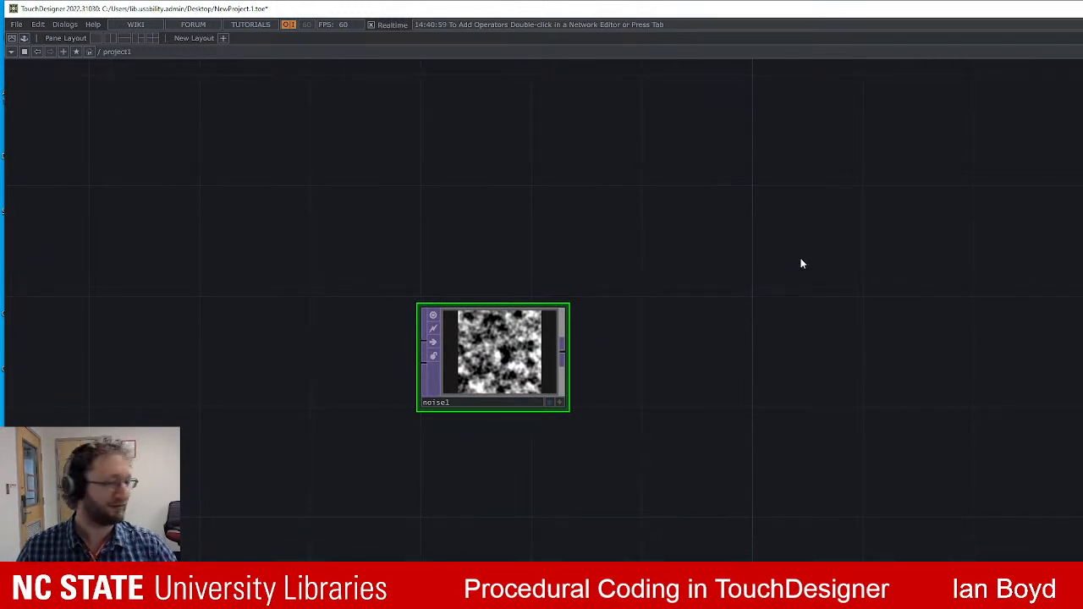
{"action": "left_click", "coordinate": [563, 348]}
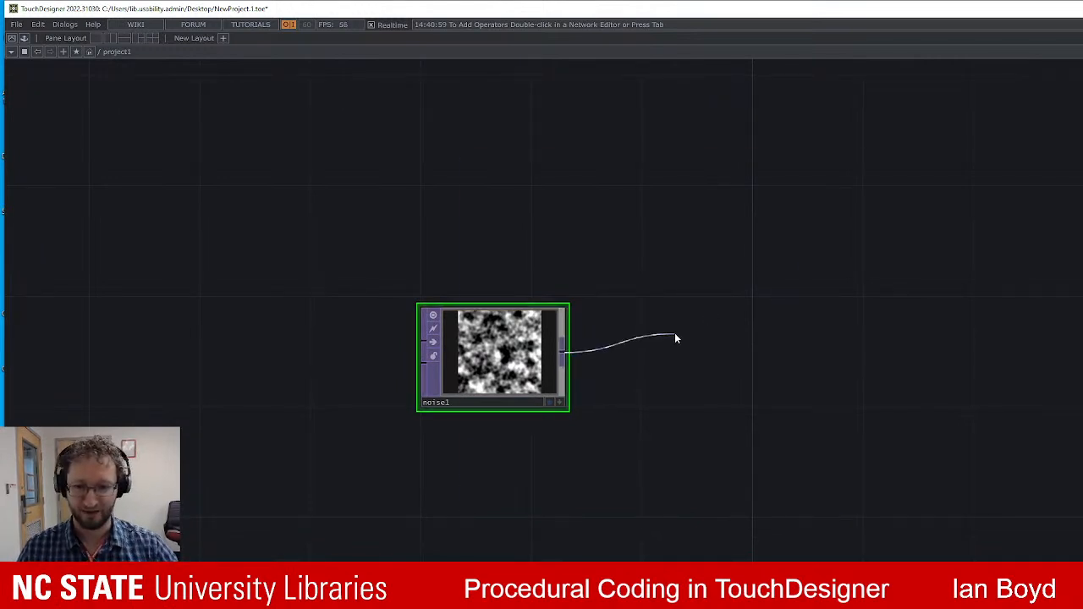
{"action": "left_click", "coordinate": [674, 333]}
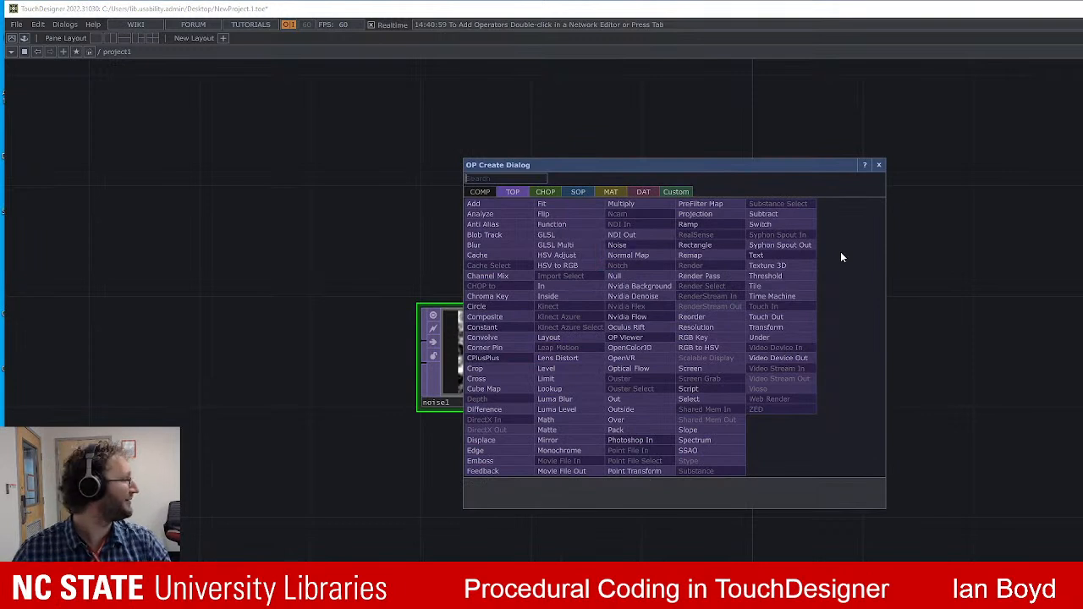
{"action": "left_click", "coordinate": [927, 230]}
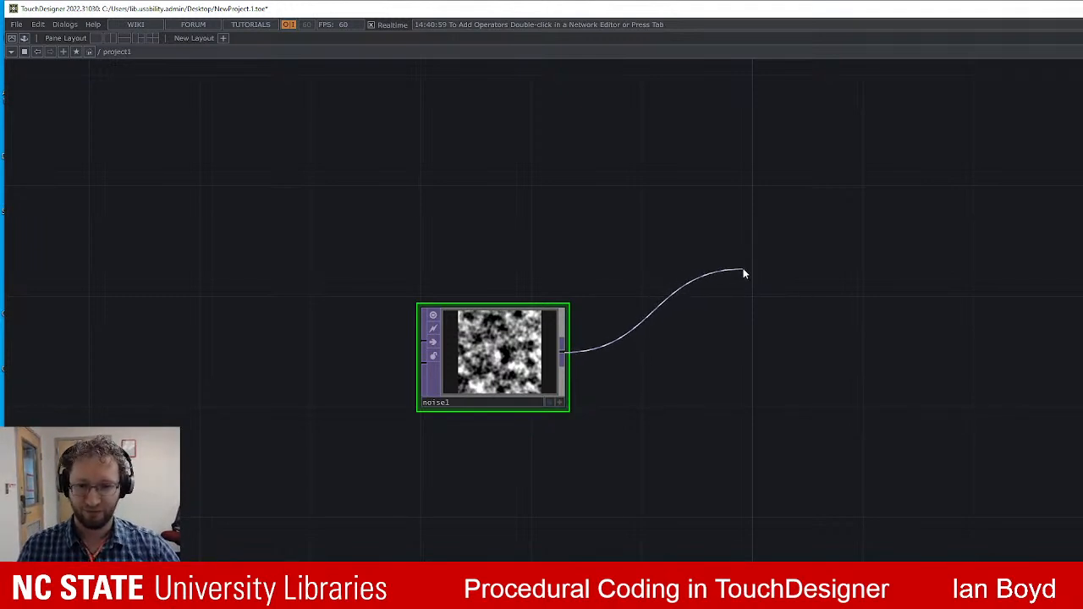
{"action": "left_click", "coordinate": [744, 273]}
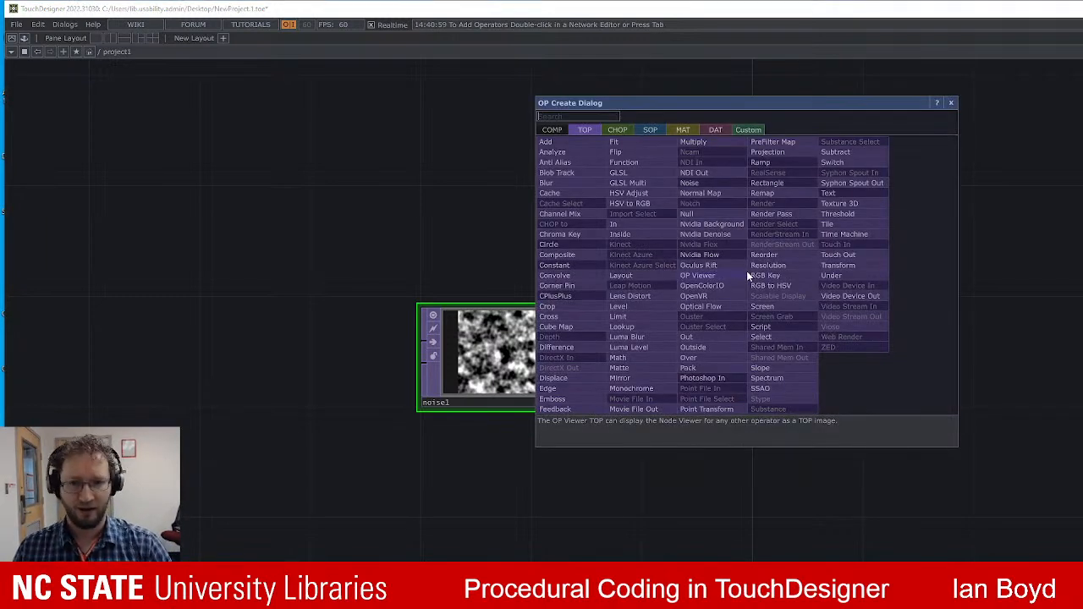
{"action": "key", "text": "Escape"}
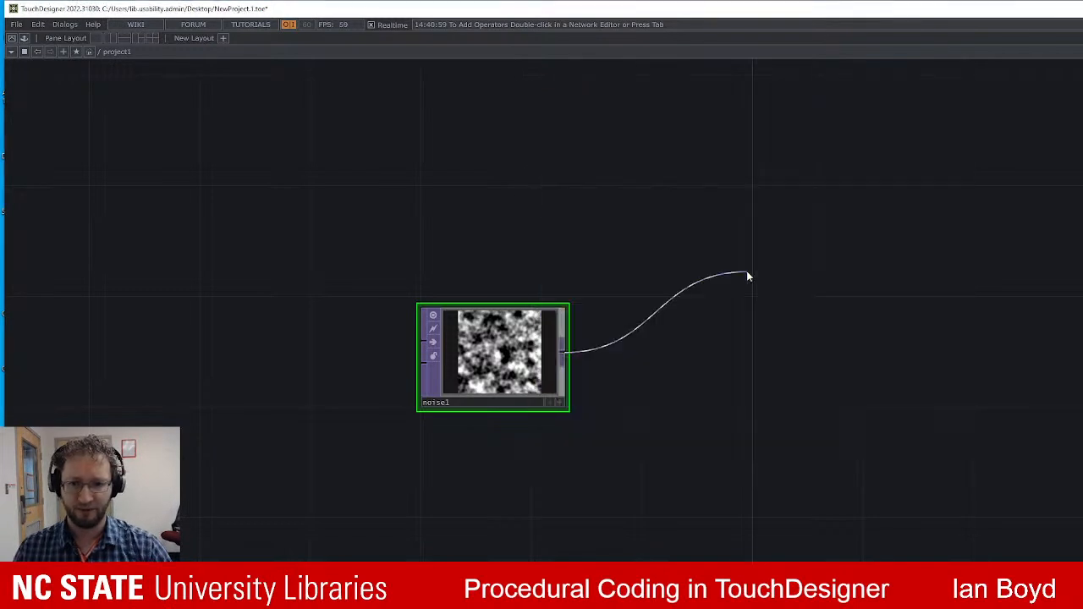
{"action": "key", "text": "Escape"}
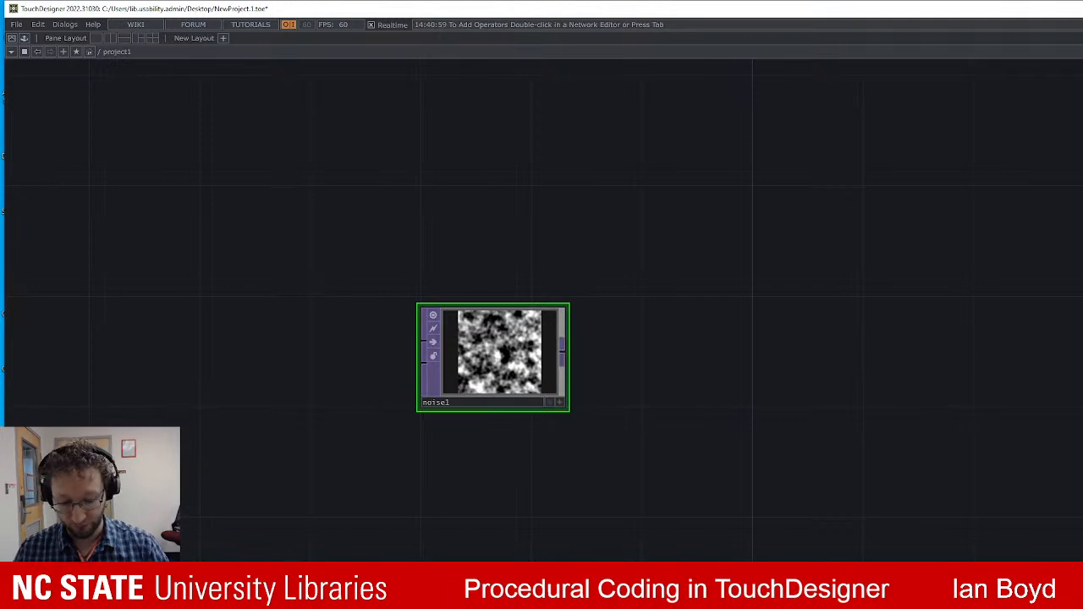
Look over the TOP and CHOP operator families available to create without adding a node.
{"action": "scroll", "coordinate": [593, 448], "scroll_direction": "up", "scroll_amount": 3}
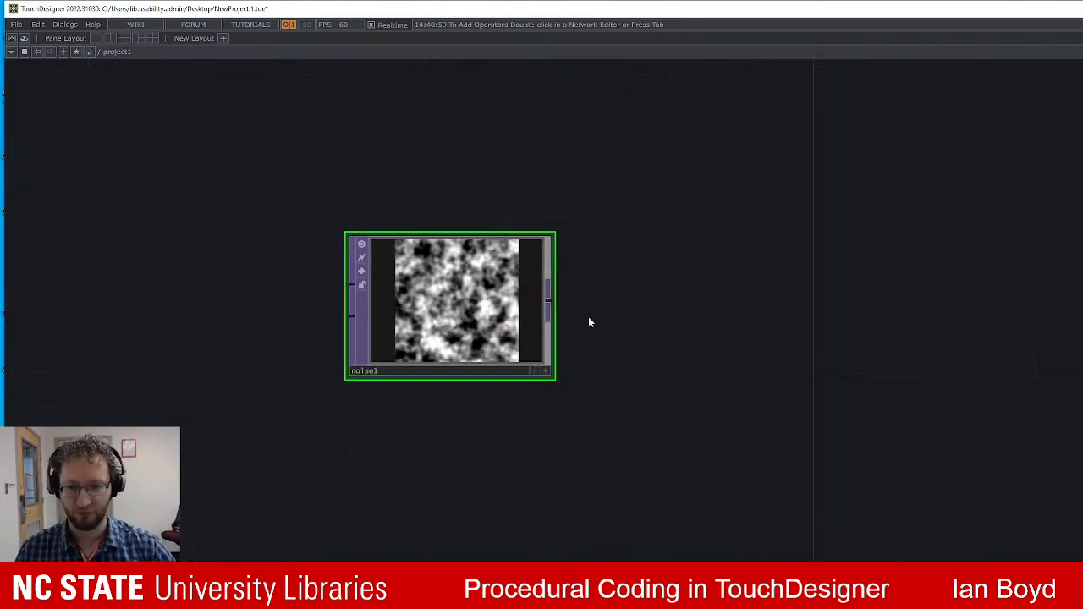
{"action": "left_click_drag", "start_coordinate": [605, 313], "coordinate": [668, 387]}
{"action": "scroll", "coordinate": [668, 386], "scroll_direction": "up", "scroll_amount": 3}
{"action": "scroll", "coordinate": [668, 383], "scroll_direction": "down", "scroll_amount": 3}
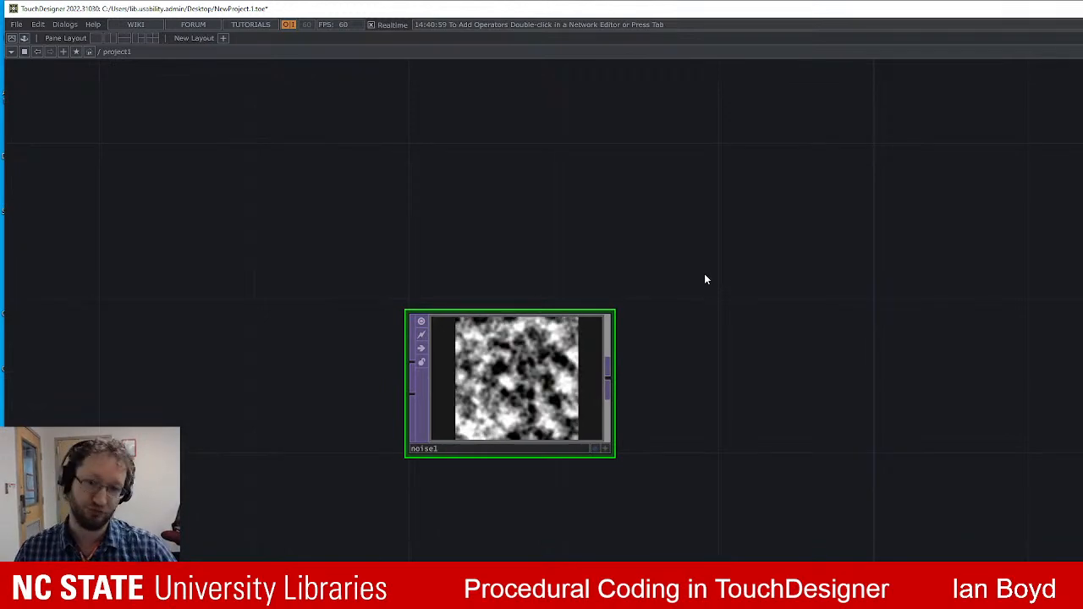
{"action": "scroll", "coordinate": [669, 341], "scroll_direction": "down", "scroll_amount": 4}
{"action": "scroll", "coordinate": [697, 366], "scroll_direction": "up", "scroll_amount": 2}
{"action": "left_click_drag", "start_coordinate": [735, 336], "coordinate": [667, 411]}
{"action": "scroll", "coordinate": [696, 366], "scroll_direction": "up", "scroll_amount": 2}
{"action": "key", "text": "Tab"}
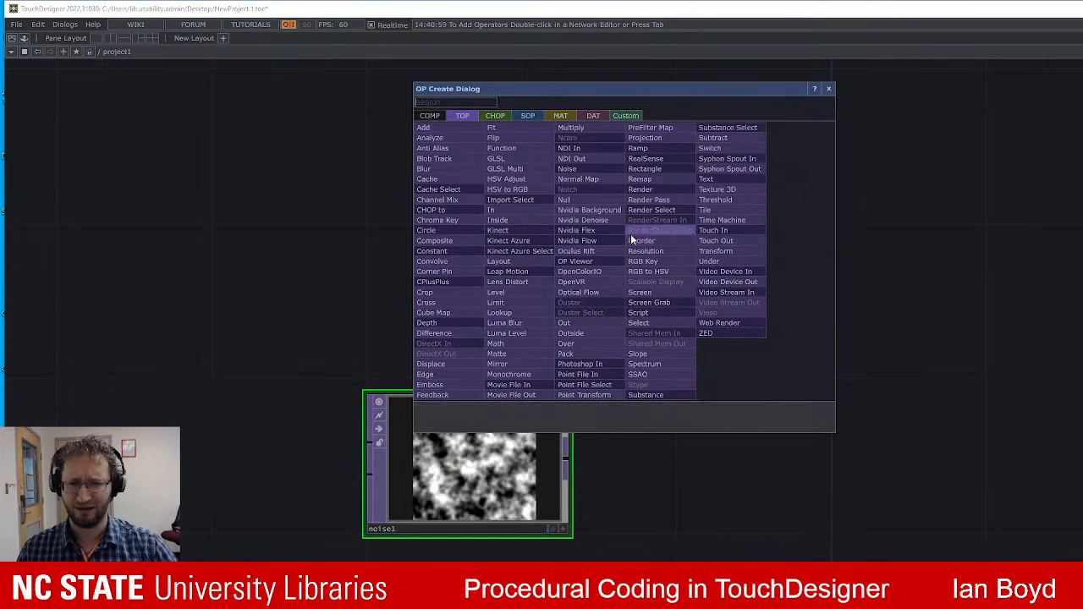
{"action": "key", "text": "Tab"}
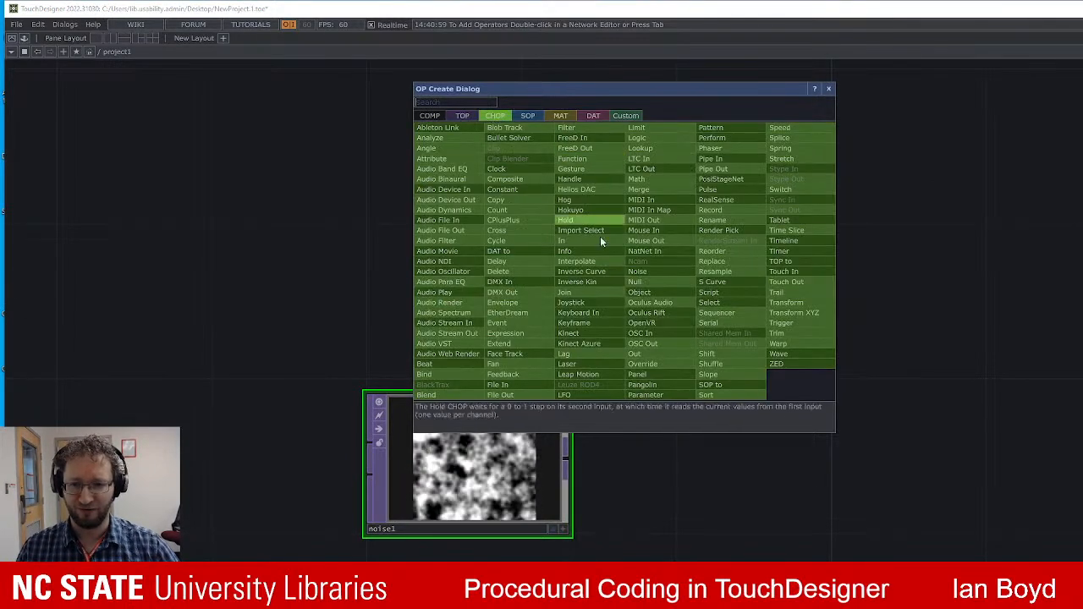
{"action": "left_click", "coordinate": [649, 447]}
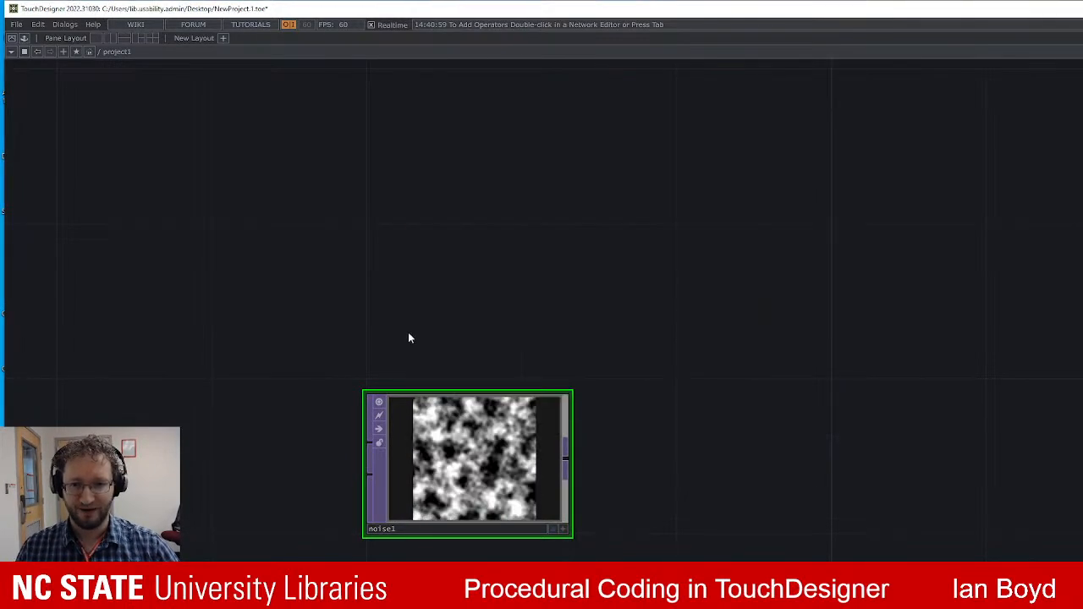
{"action": "mouse_move", "coordinate": [648, 444]}
{"action": "left_mouse_down"}
{"action": "mouse_move", "coordinate": [660, 442]}
{"action": "mouse_move", "coordinate": [644, 426]}
{"action": "left_mouse_up"}
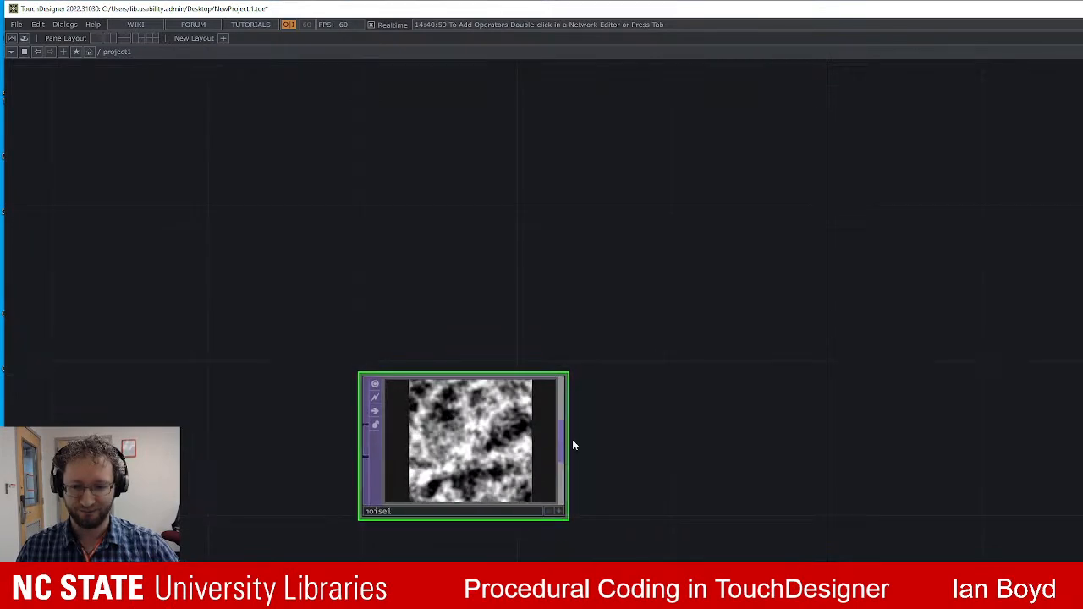
{"action": "key", "text": "Tab"}
{"action": "key", "text": "Escape"}
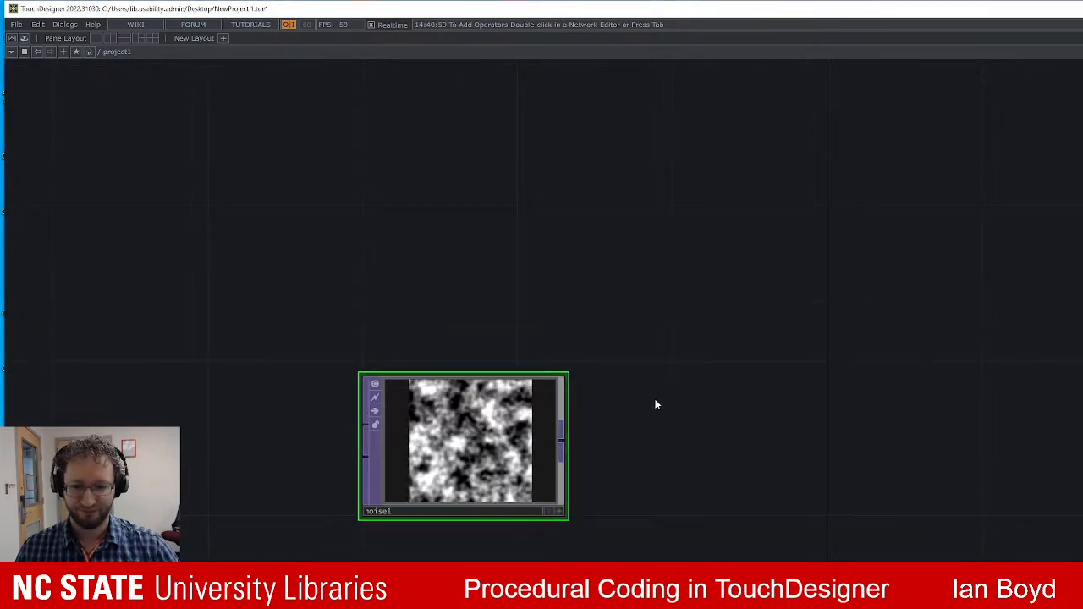
{"action": "left_click_drag", "start_coordinate": [559, 443], "coordinate": [643, 385]}
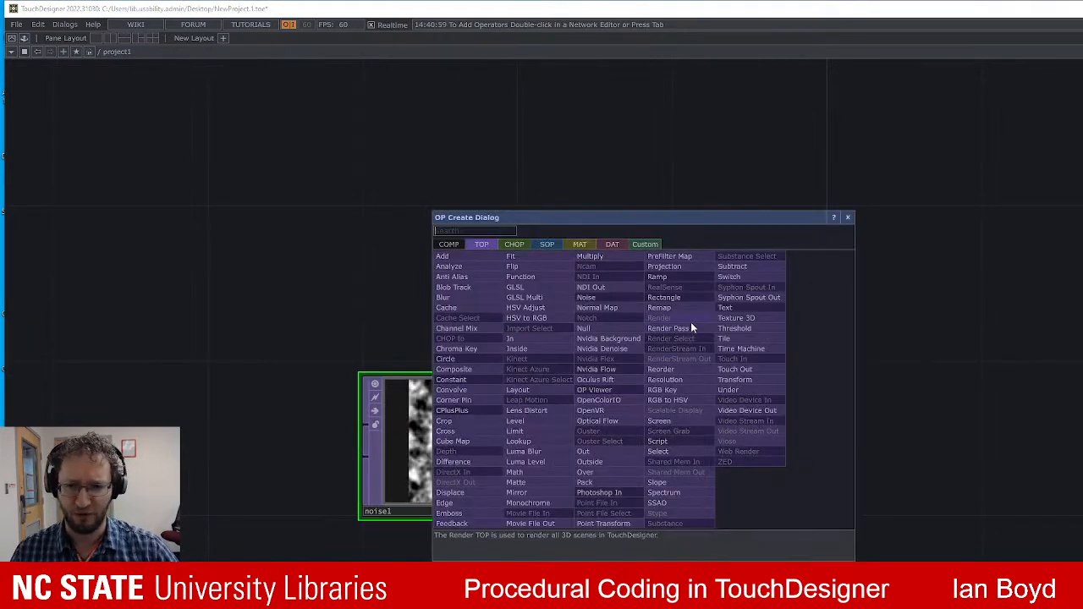
{"action": "key", "text": "Escape"}
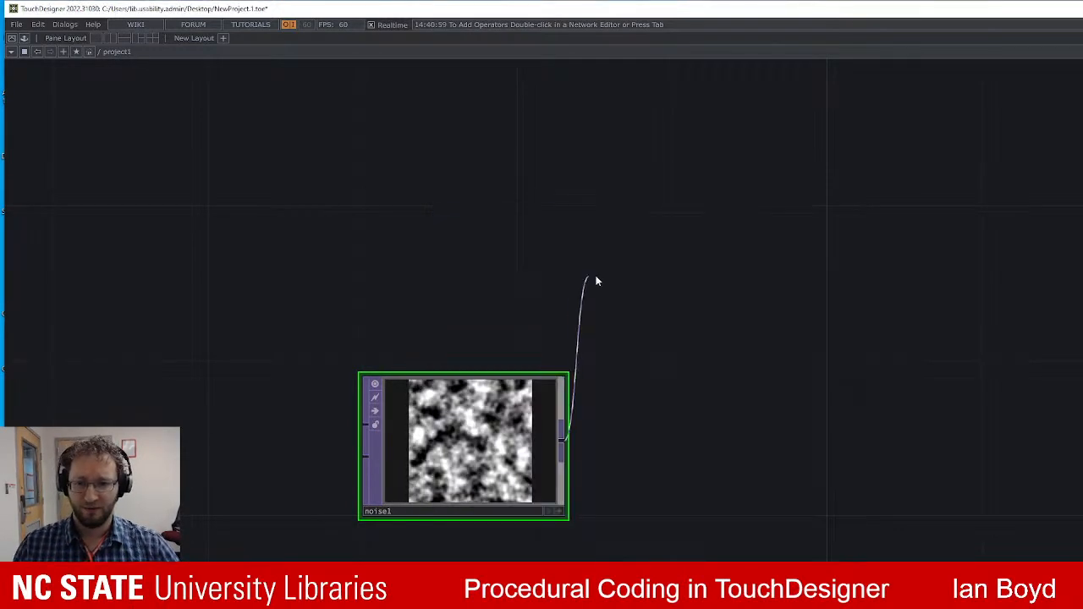
{"action": "left_click", "coordinate": [563, 444]}
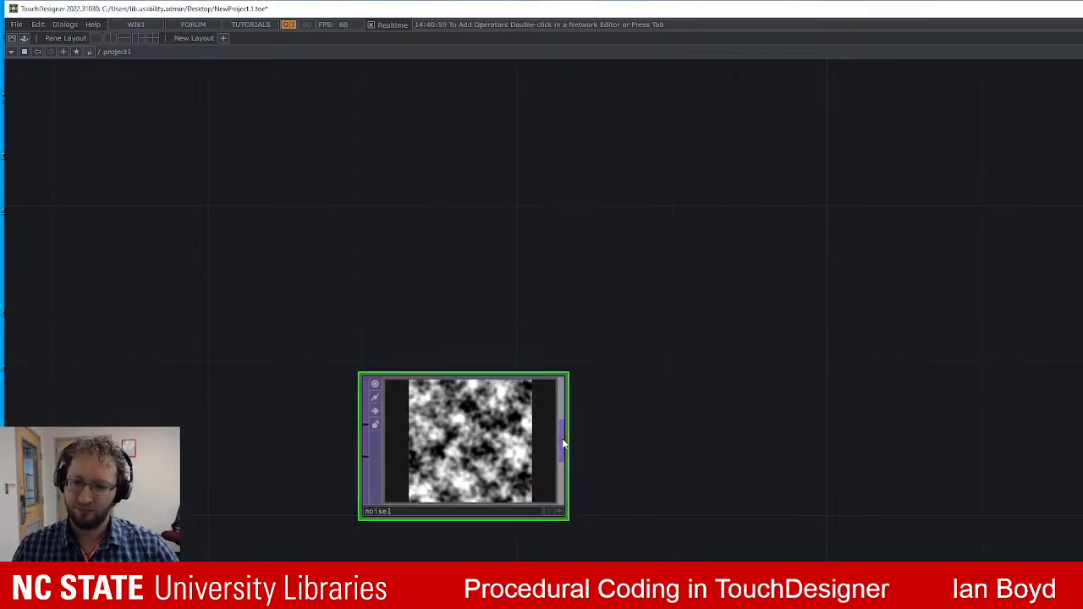
Add a Feedback TOP wired to the output of noise1 and place it above and beyond that node.
{"action": "left_click_drag", "start_coordinate": [565, 444], "coordinate": [706, 336]}
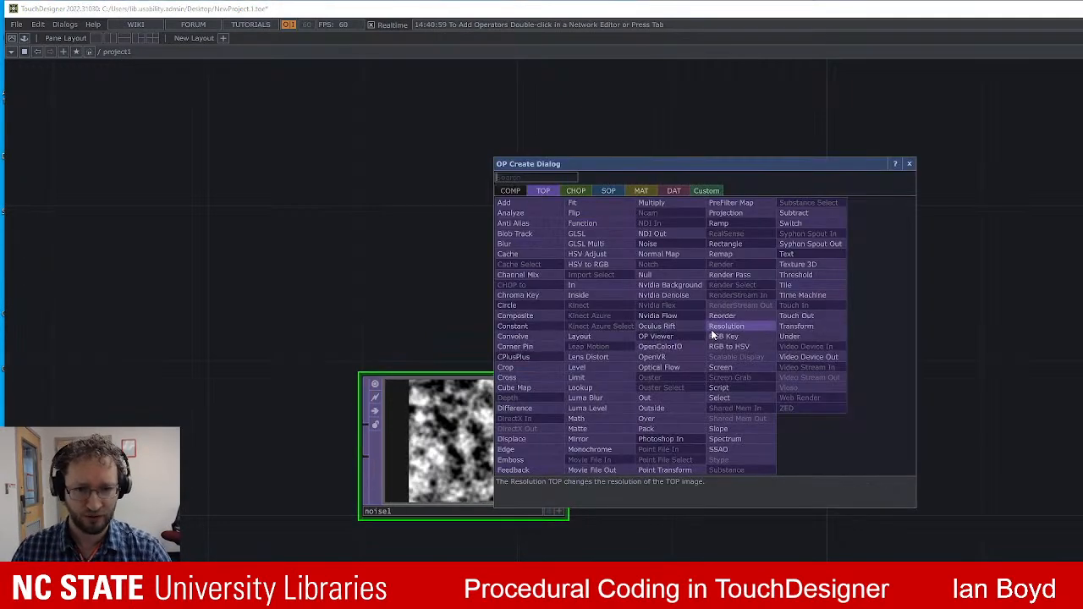
{"action": "type", "text": "f"}
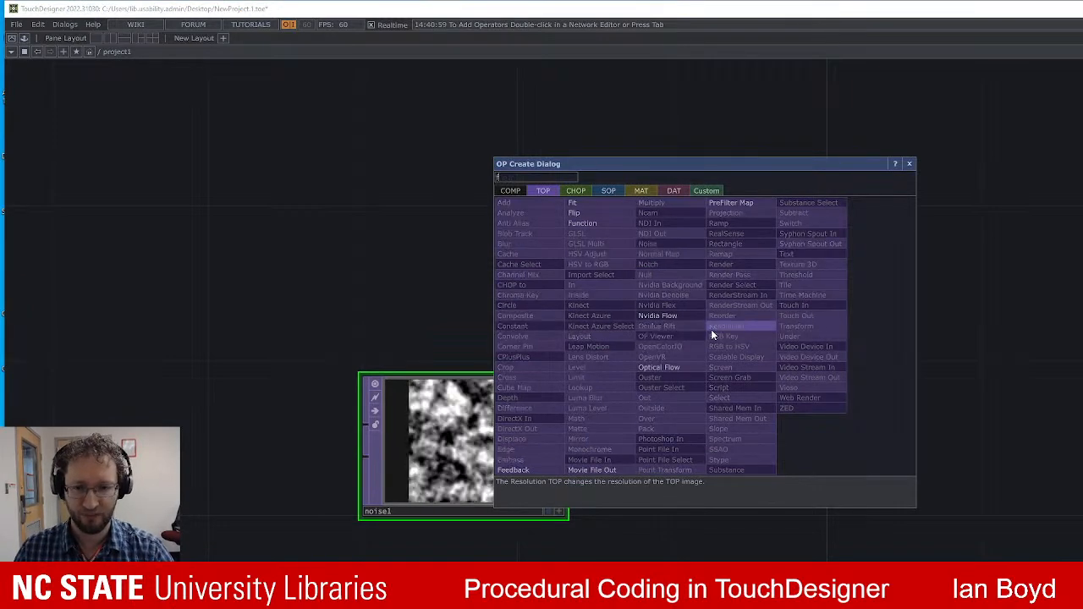
{"action": "type", "text": "eedback"}
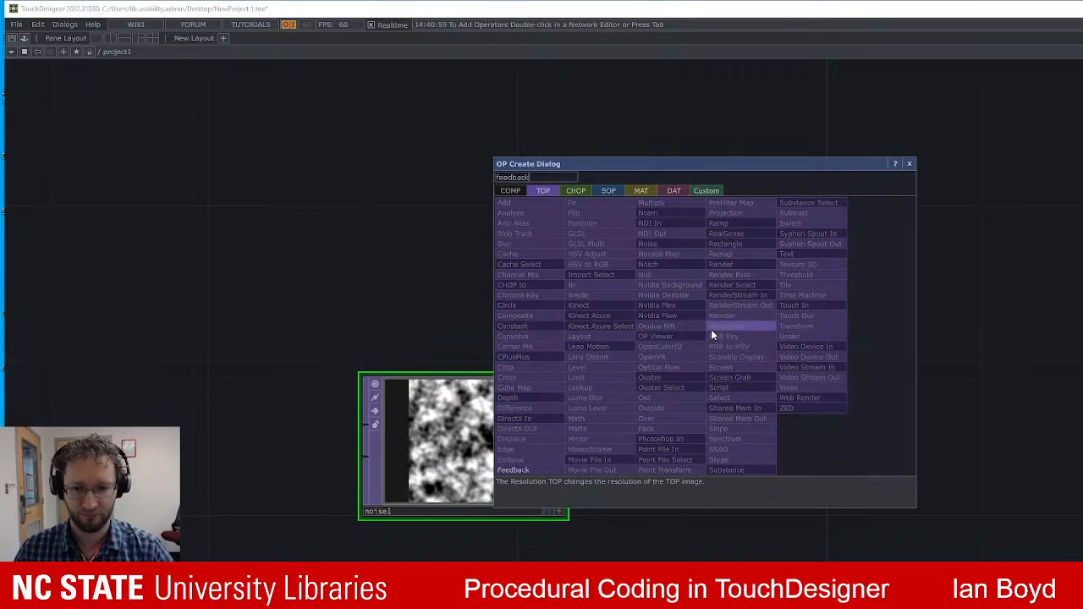
{"action": "key", "text": "Return"}
{"action": "left_click", "coordinate": [723, 340]}
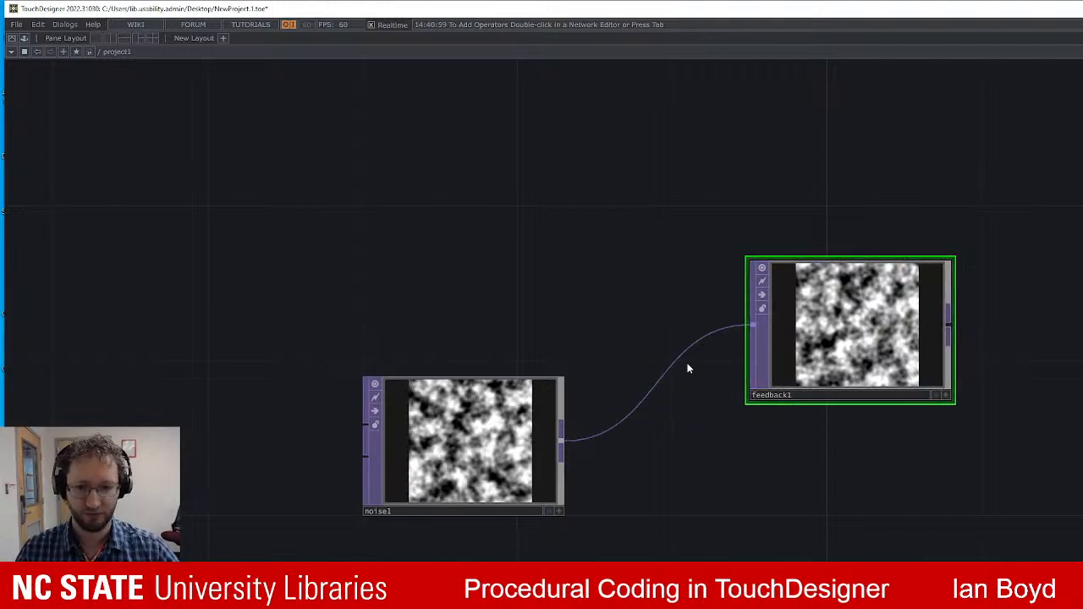
Insert a Null TOP on the wire between noise1 and feedback1, and space the three nodes apart.
{"action": "right_click", "coordinate": [745, 336]}
{"action": "left_click", "coordinate": [754, 343]}
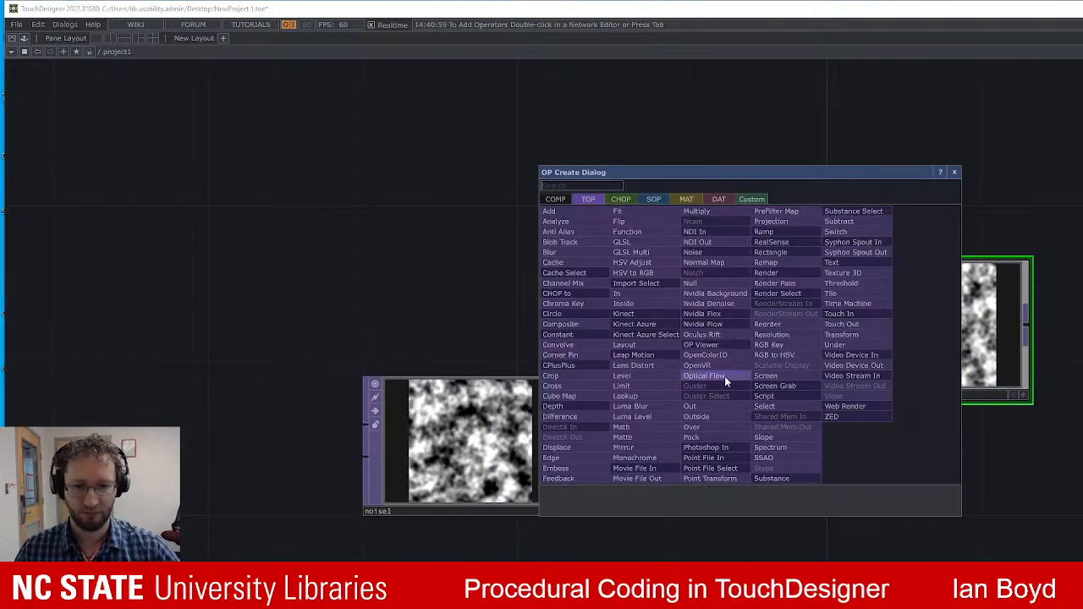
{"action": "type", "text": "null"}
{"action": "key", "text": "Return"}
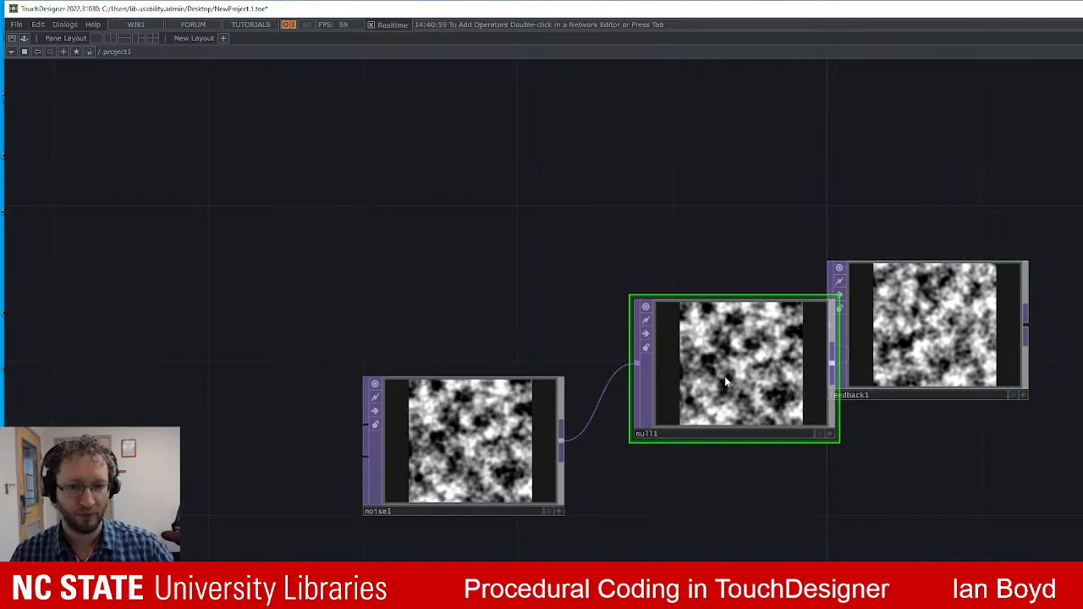
{"action": "left_click_drag", "start_coordinate": [720, 389], "coordinate": [681, 389]}
{"action": "left_click_drag", "start_coordinate": [914, 313], "coordinate": [952, 351]}
{"action": "left_click_drag", "start_coordinate": [406, 447], "coordinate": [329, 486]}
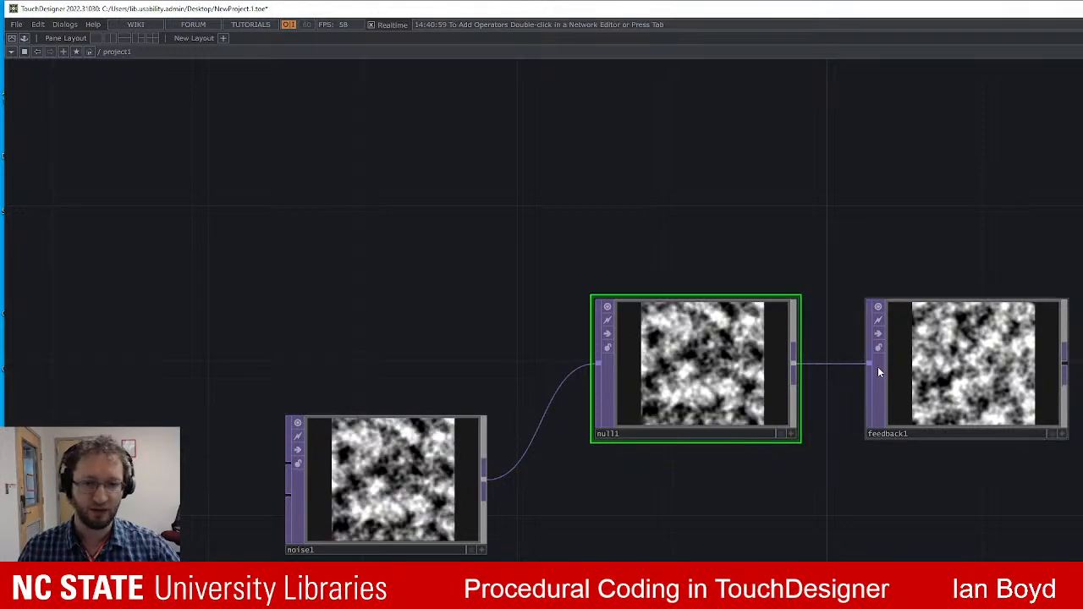
Rearrange the chain so null1 sits well clear of noise1 and feedback1 sits farther beyond null1.
{"action": "left_click_drag", "start_coordinate": [877, 366], "coordinate": [946, 350]}
{"action": "left_click_drag", "start_coordinate": [821, 248], "coordinate": [750, 184]}
{"action": "scroll", "coordinate": [793, 288], "scroll_direction": "down", "scroll_amount": 3}
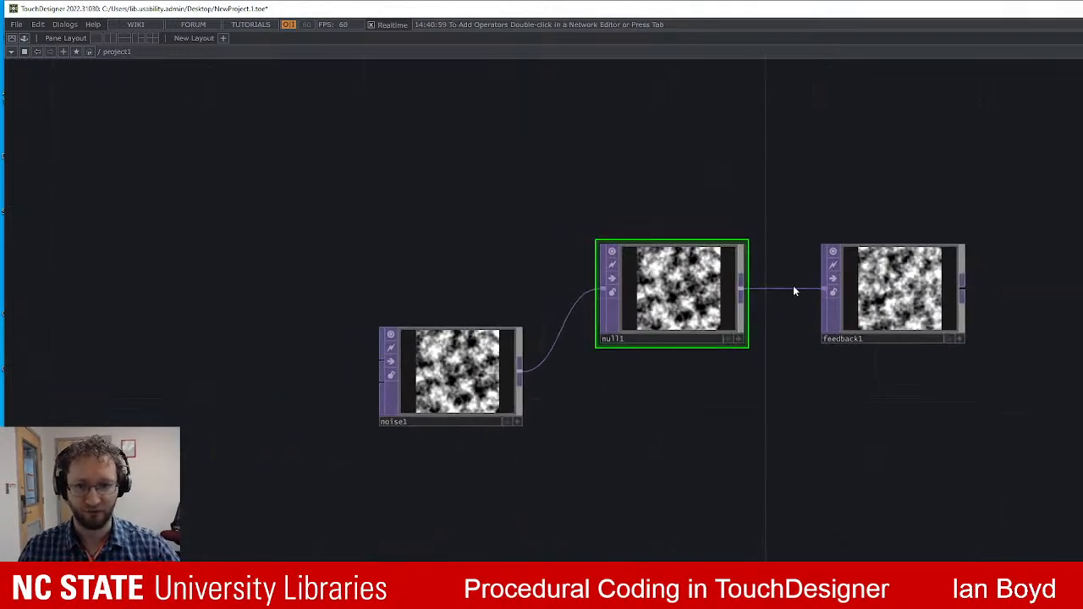
{"action": "scroll", "coordinate": [794, 292], "scroll_direction": "up", "scroll_amount": 3}
{"action": "left_click_drag", "start_coordinate": [693, 284], "coordinate": [732, 286]}
{"action": "scroll", "coordinate": [515, 231], "scroll_direction": "down", "scroll_amount": 3}
{"action": "left_click_drag", "start_coordinate": [420, 347], "coordinate": [382, 345]}
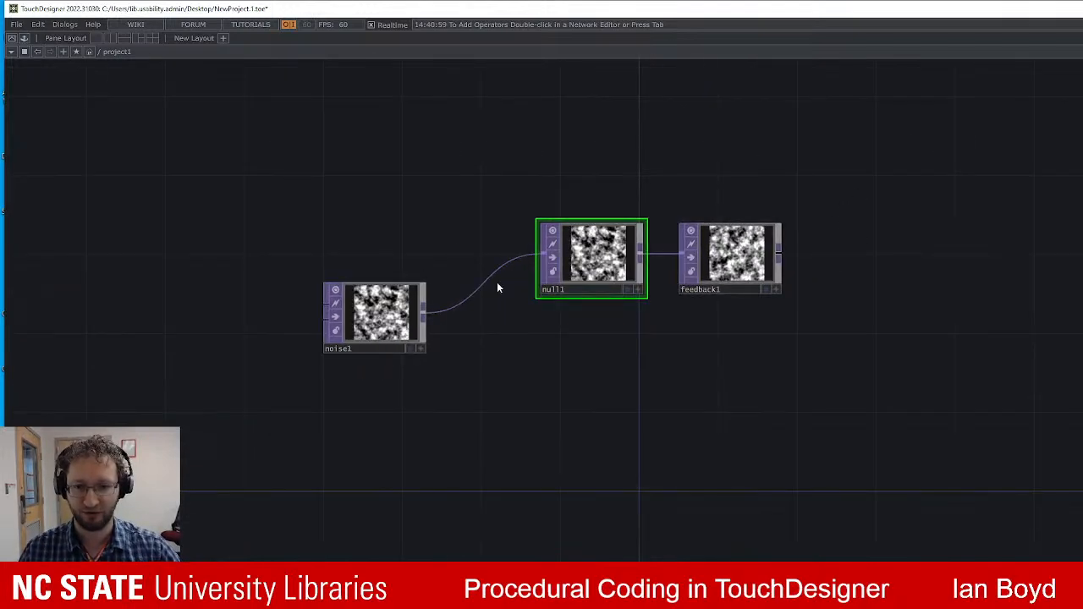
{"action": "scroll", "coordinate": [843, 300], "scroll_direction": "up", "scroll_amount": 3}
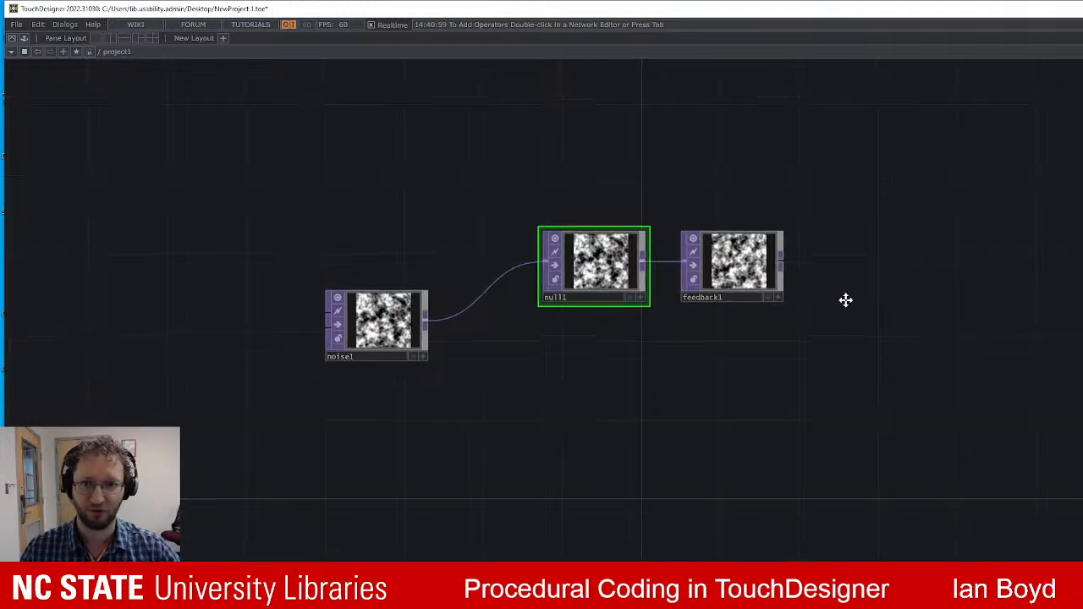
{"action": "scroll", "coordinate": [843, 353], "scroll_direction": "up", "scroll_amount": 1}
{"action": "left_click_drag", "start_coordinate": [482, 318], "coordinate": [594, 318]}
{"action": "scroll", "coordinate": [791, 402], "scroll_direction": "down", "scroll_amount": 2}
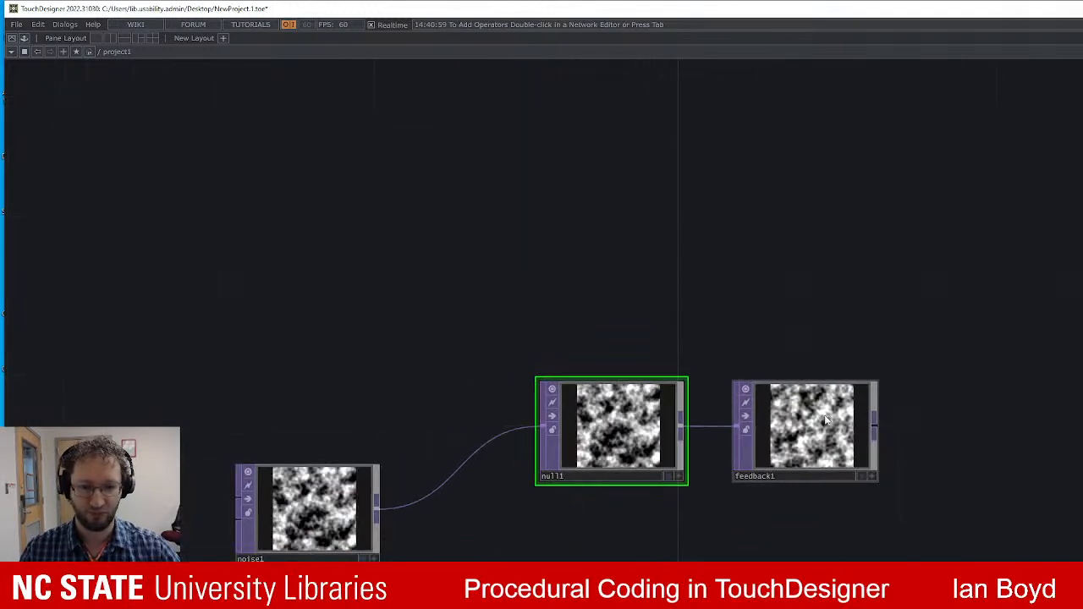
{"action": "left_click_drag", "start_coordinate": [818, 422], "coordinate": [874, 422]}
{"action": "left_click", "coordinate": [874, 422]}
{"action": "left_click_drag", "start_coordinate": [1049, 409], "coordinate": [780, 442]}
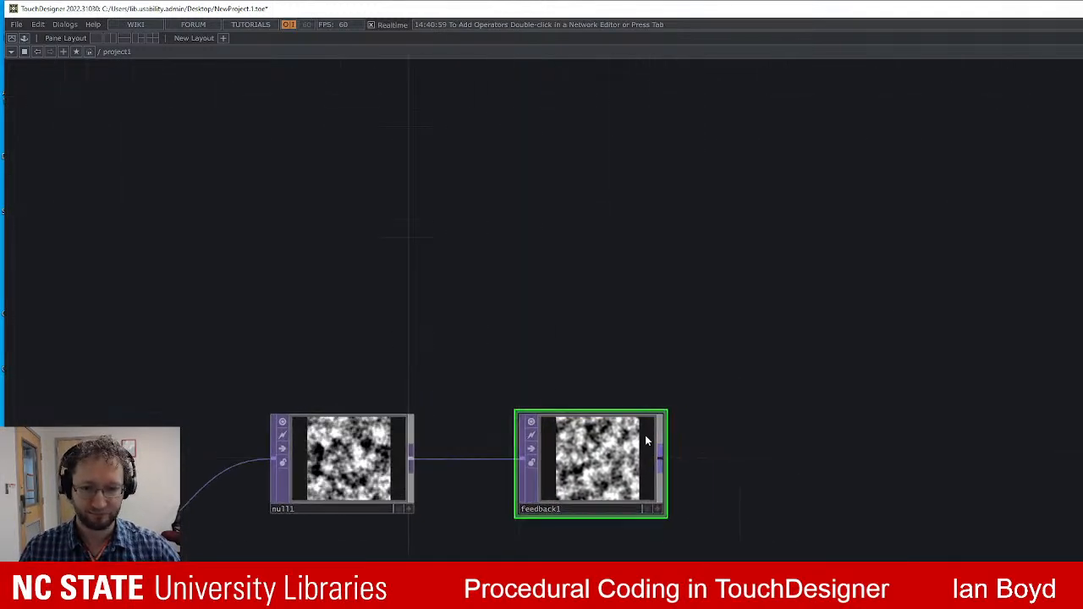
{"action": "left_click", "coordinate": [662, 462]}
{"action": "type", "text": "multip"}
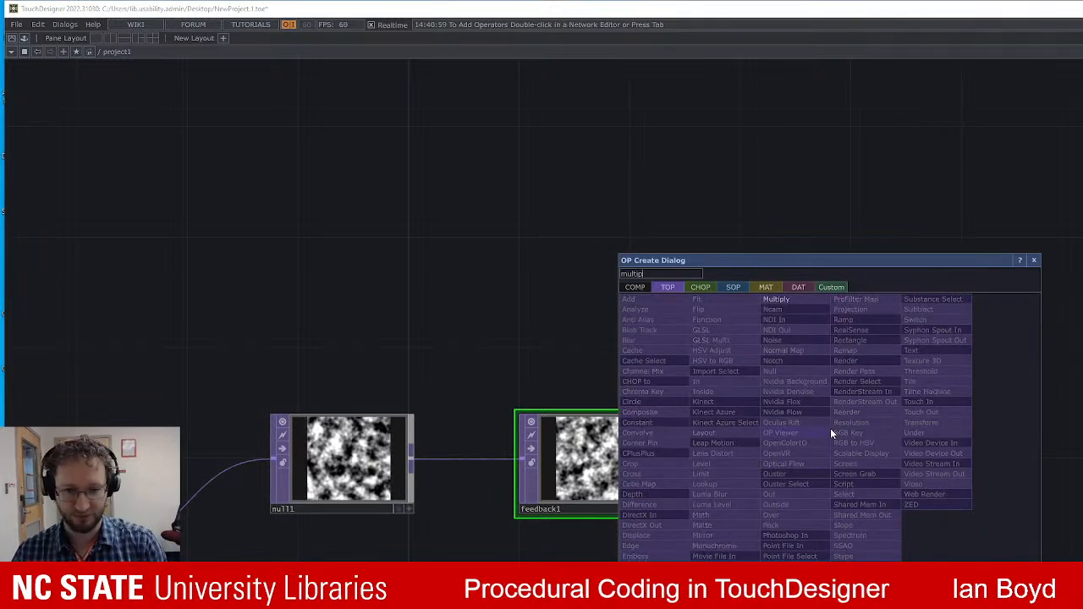
{"action": "key", "text": "Return"}
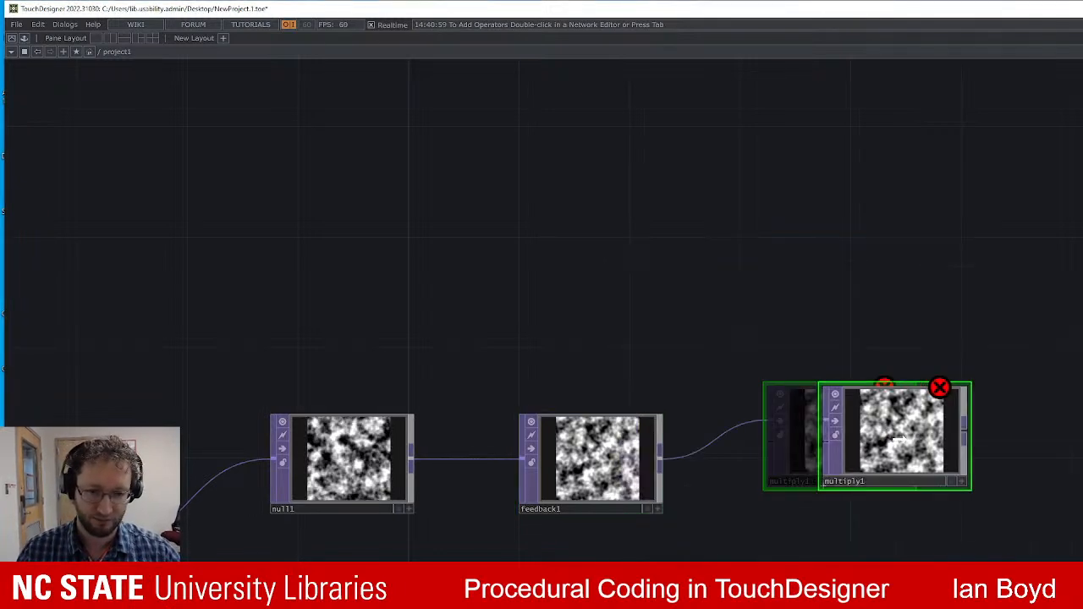
{"action": "left_click", "coordinate": [888, 433]}
{"action": "key", "text": "Delete"}
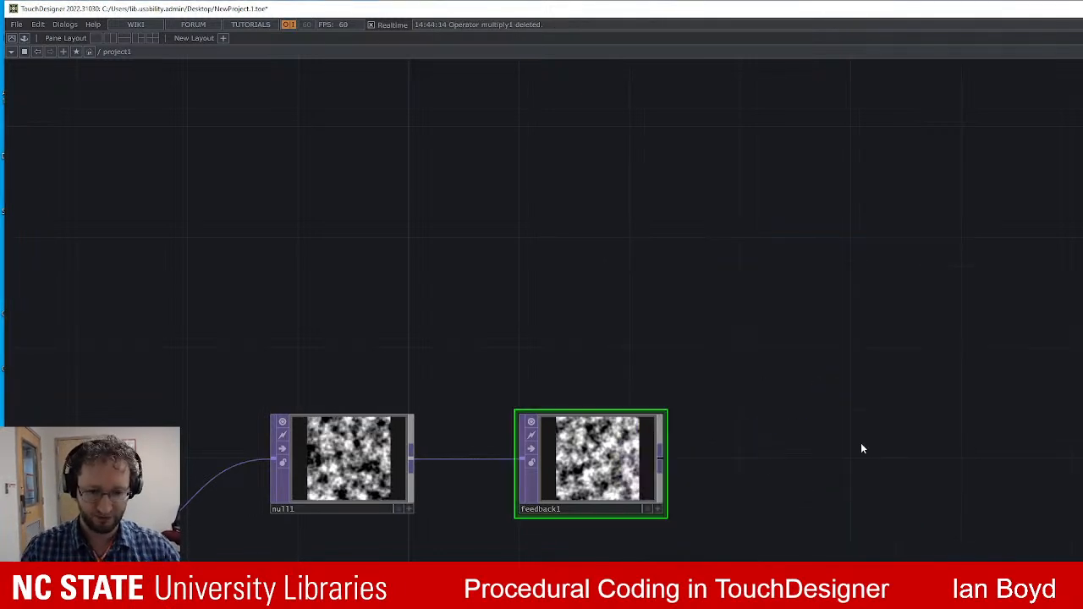
Add a Composite TOP fed by the output of feedback1 and place it in line beyond that node.
{"action": "left_click", "coordinate": [662, 459]}
{"action": "left_click", "coordinate": [790, 450]}
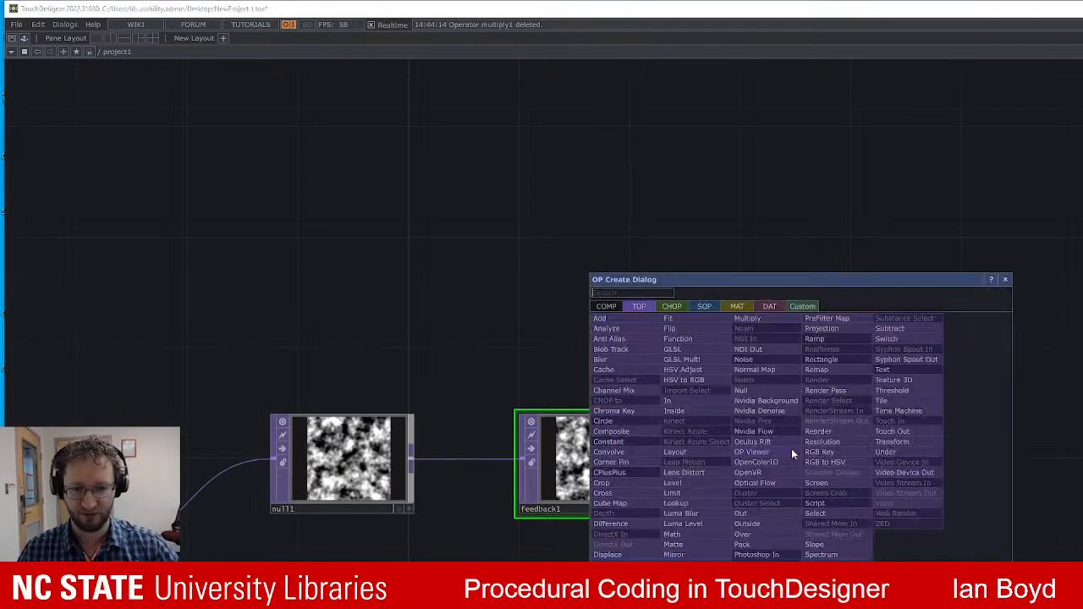
{"action": "type", "text": "composite"}
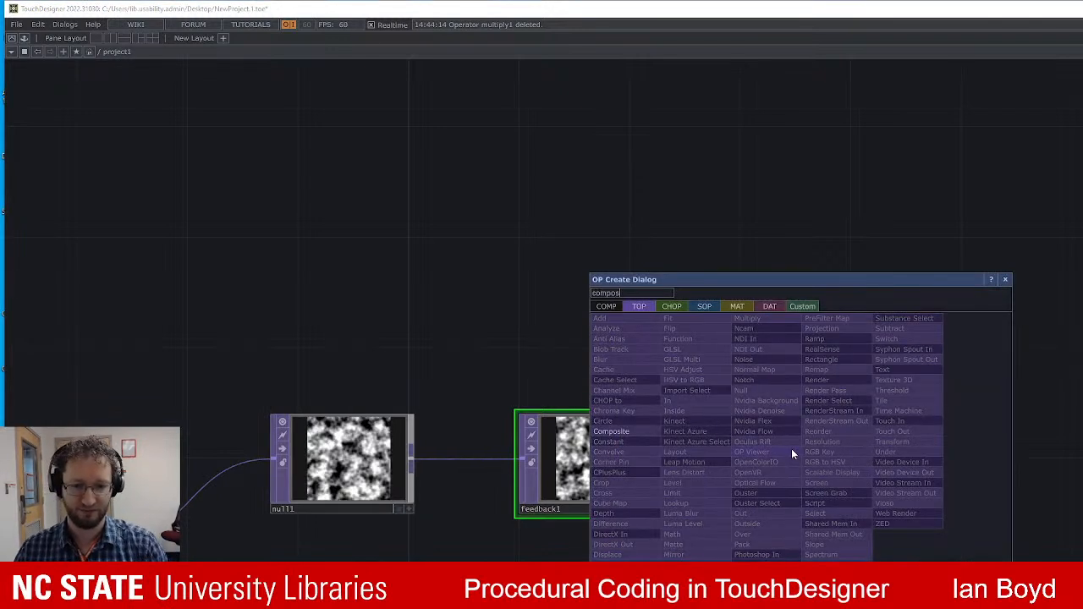
{"action": "key", "text": "Return"}
{"action": "left_click", "coordinate": [791, 448]}
{"action": "left_click_drag", "start_coordinate": [785, 420], "coordinate": [842, 420]}
{"action": "scroll", "coordinate": [724, 478], "scroll_direction": "down", "scroll_amount": 3}
{"action": "left_click_drag", "start_coordinate": [725, 542], "coordinate": [668, 489]}
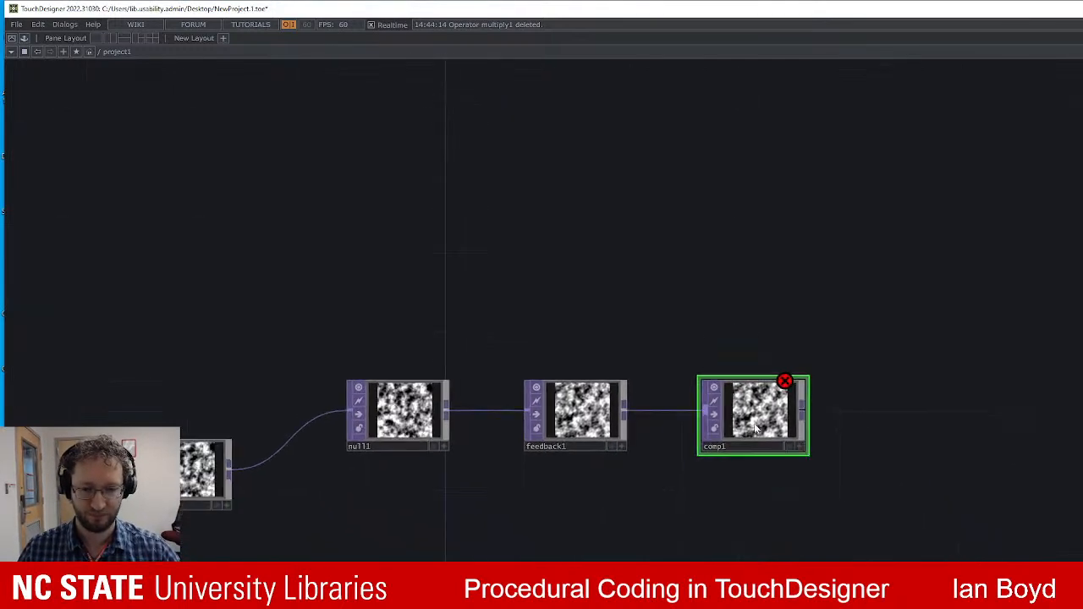
Move comp1 farther from feedback1 and make comp1 the target TOP of feedback1.
{"action": "left_click_drag", "start_coordinate": [751, 412], "coordinate": [866, 425]}
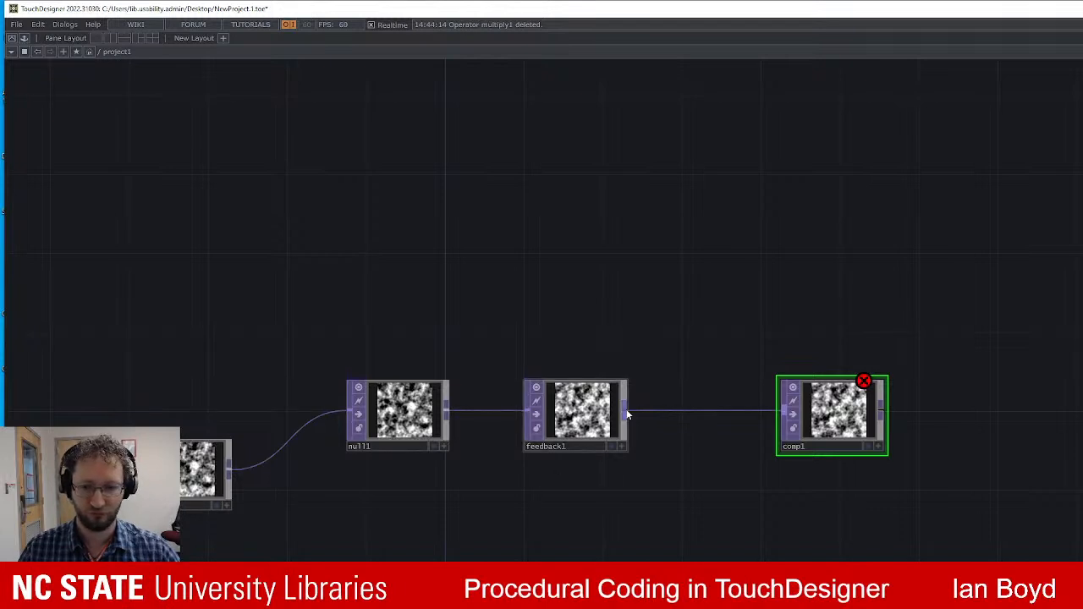
{"action": "left_click", "coordinate": [558, 397]}
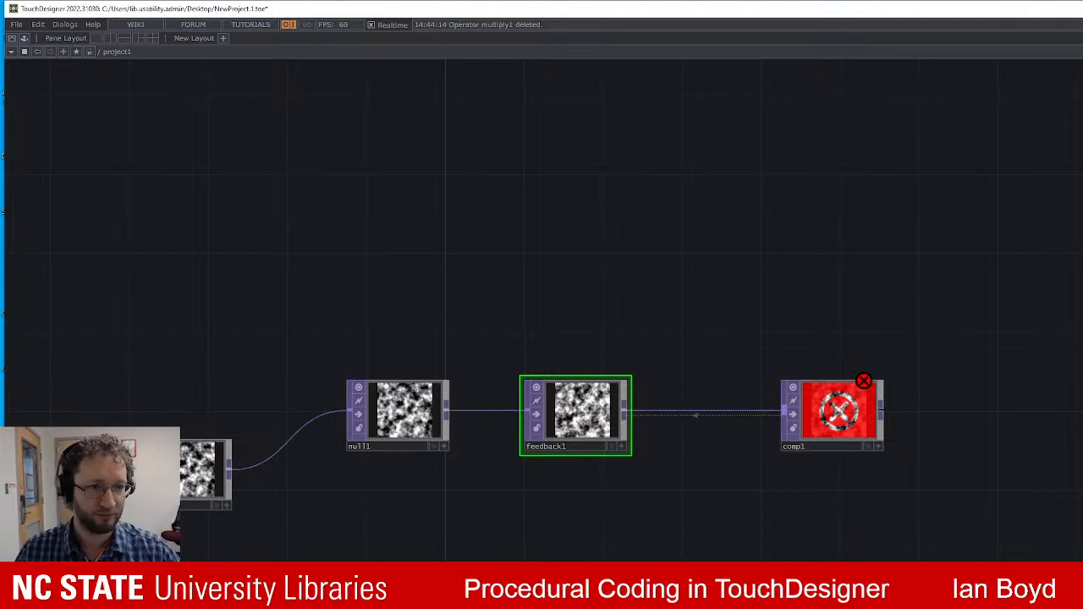
{"action": "left_click", "coordinate": [858, 444]}
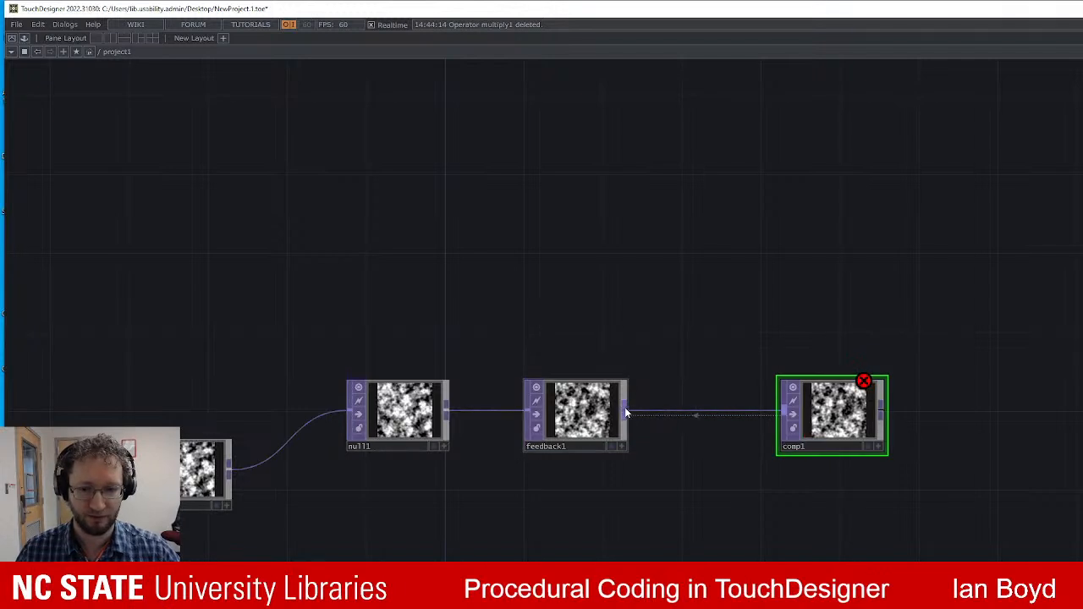
Branch a second TOP from feedback1's output, place it below the chain and wire its output into comp1.
{"action": "left_click_drag", "start_coordinate": [621, 409], "coordinate": [622, 521]}
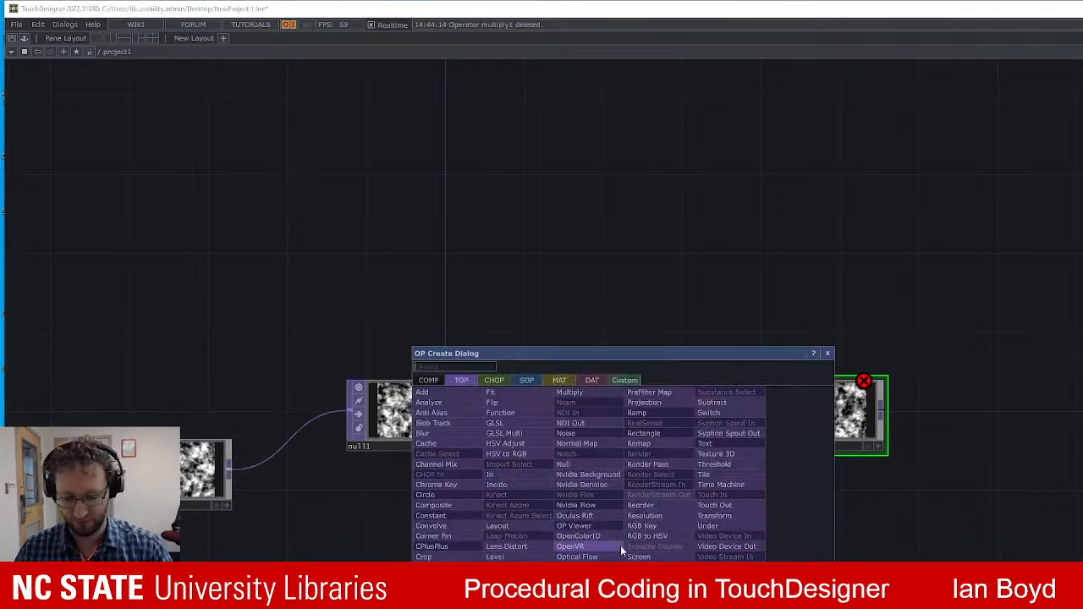
{"action": "left_click", "coordinate": [620, 545]}
{"action": "left_click", "coordinate": [618, 548]}
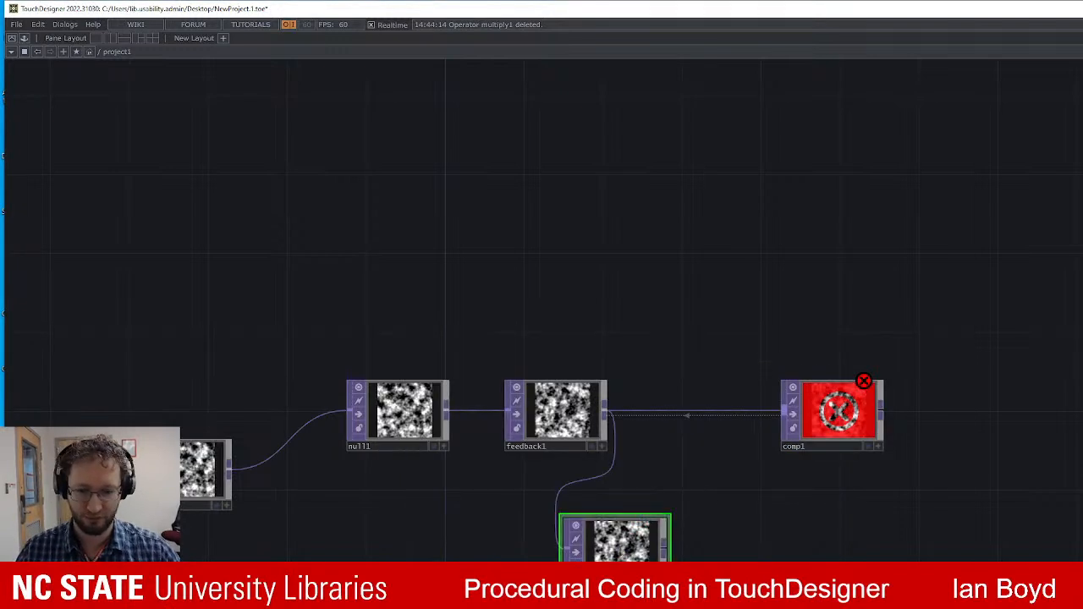
{"action": "left_click_drag", "start_coordinate": [668, 548], "coordinate": [784, 412]}
{"action": "scroll", "coordinate": [846, 399], "scroll_direction": "up", "scroll_amount": 2}
Test the feedback loop by alternating between comp1 and feedback1, and examine how the composited image reacts.
{"action": "left_click", "coordinate": [846, 406]}
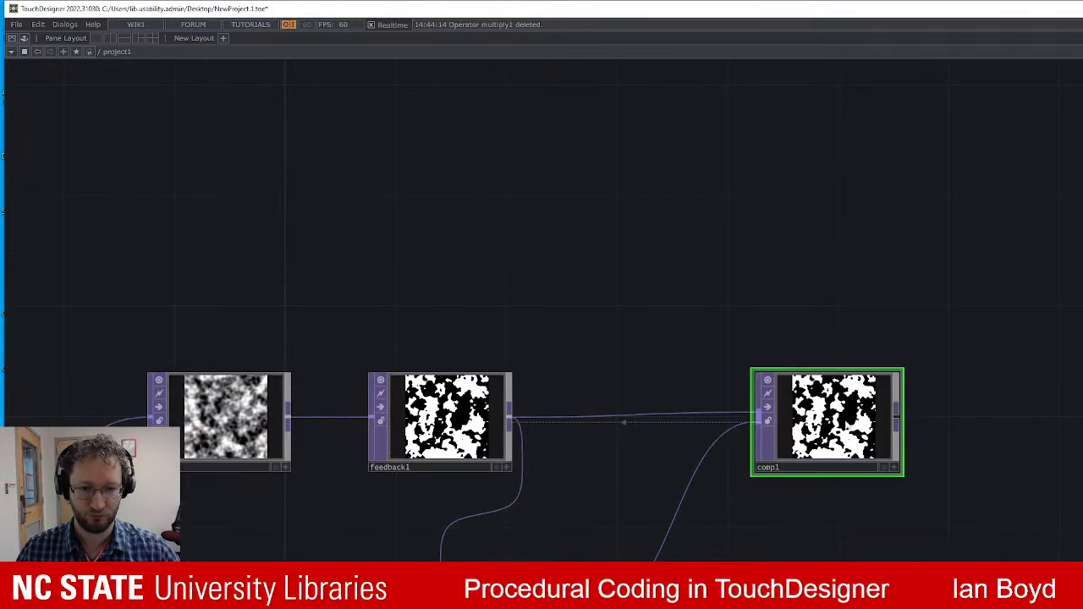
{"action": "left_click", "coordinate": [454, 423]}
{"action": "left_click", "coordinate": [876, 400]}
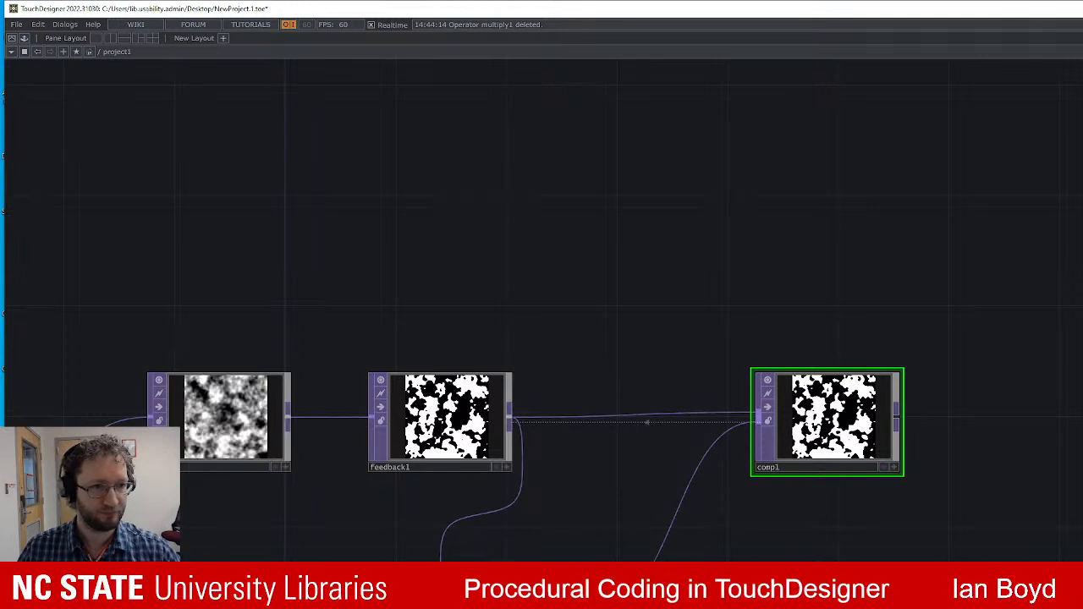
{"action": "left_click", "coordinate": [430, 406]}
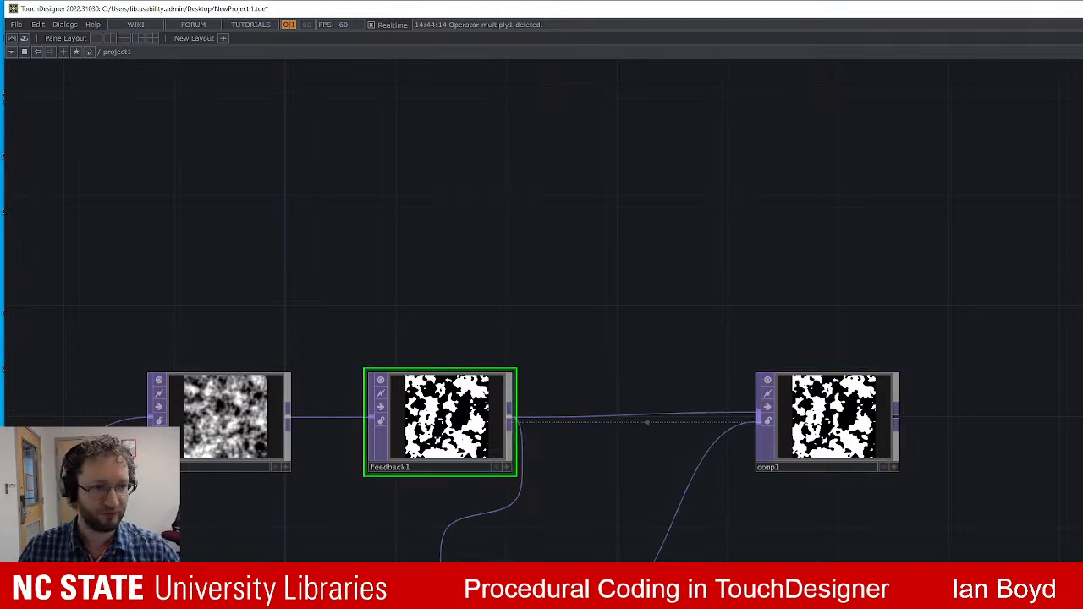
{"action": "left_click", "coordinate": [843, 414]}
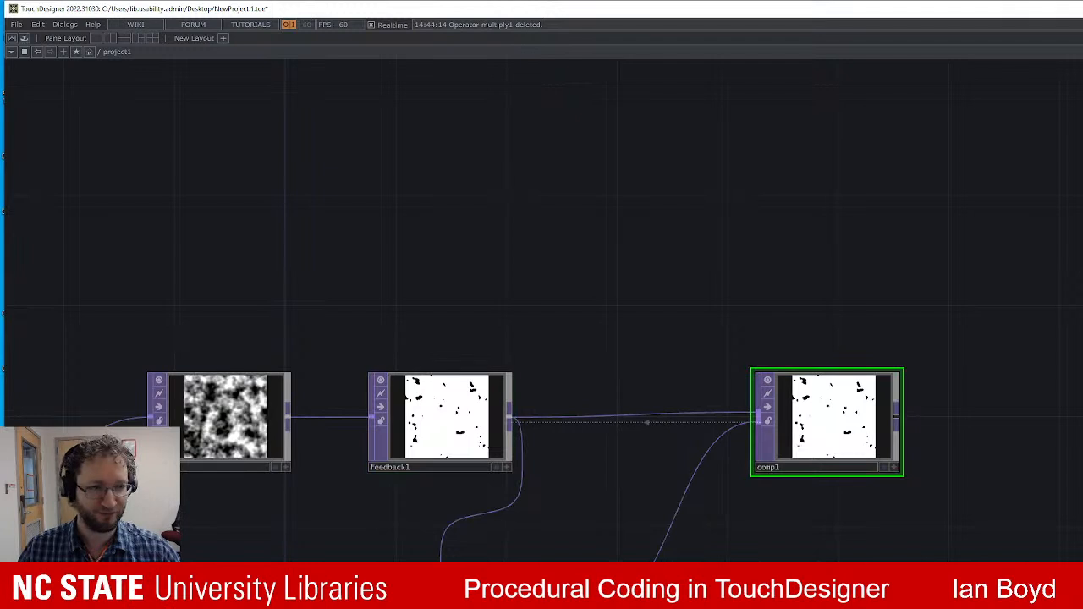
{"action": "left_click", "coordinate": [482, 414]}
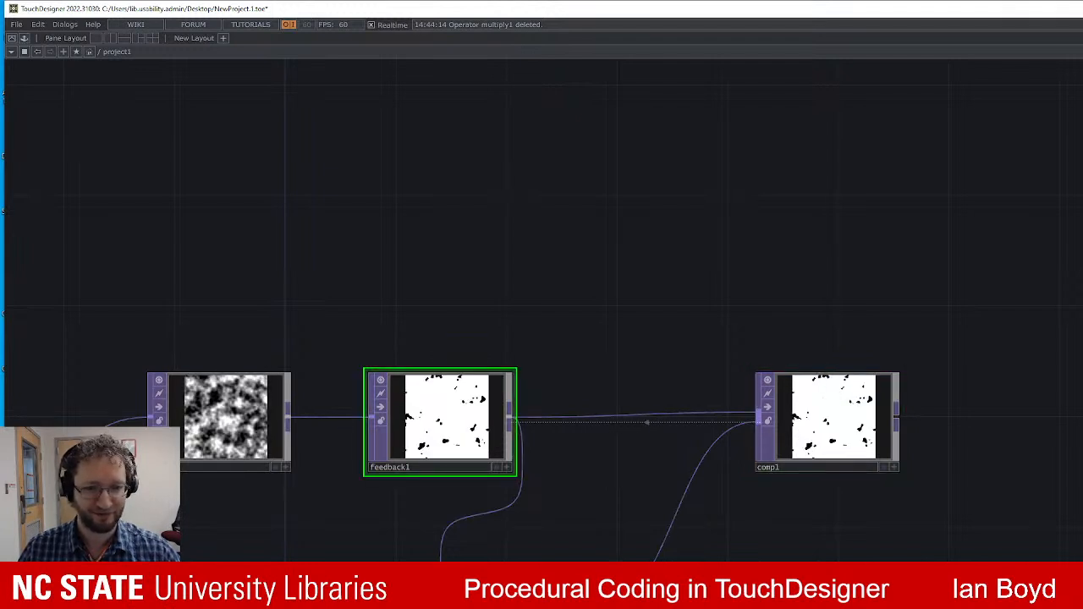
{"action": "left_click", "coordinate": [846, 395]}
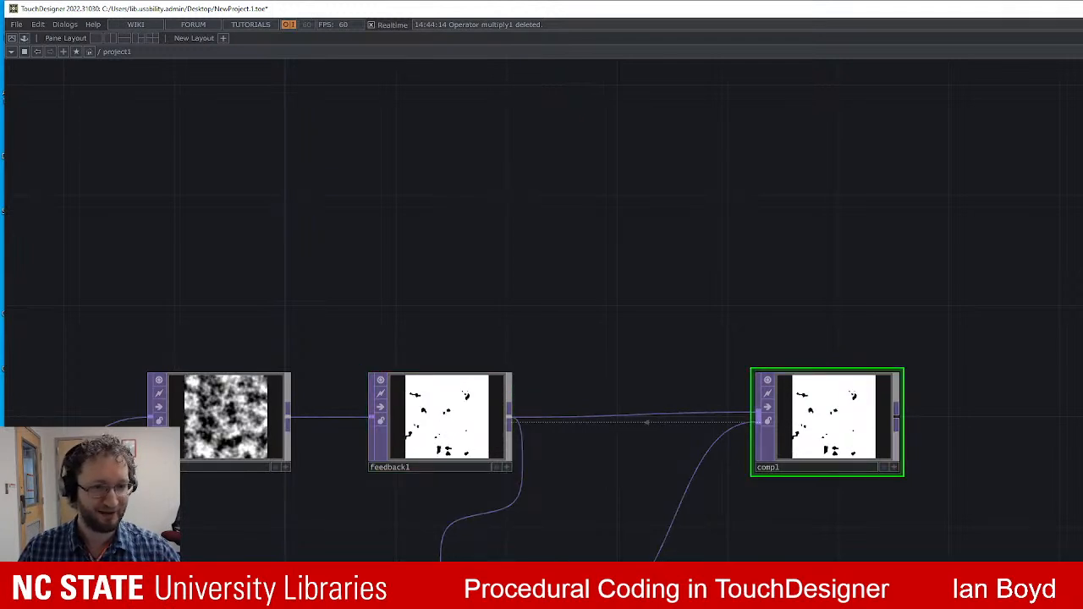
{"action": "scroll", "coordinate": [981, 410], "scroll_direction": "up", "scroll_amount": 5}
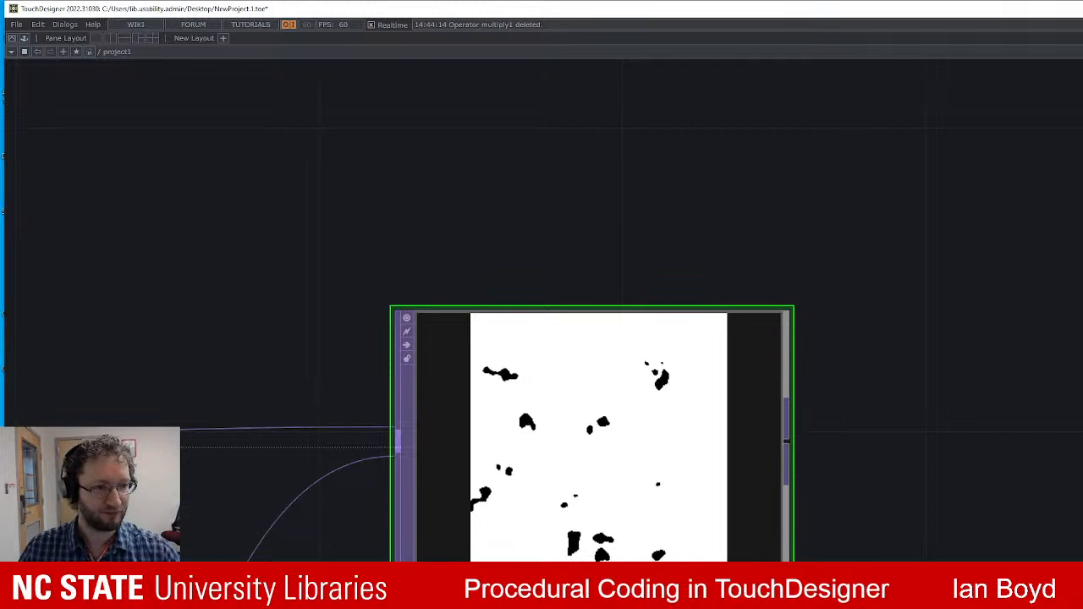
{"action": "scroll", "coordinate": [999, 301], "scroll_direction": "down", "scroll_amount": 2}
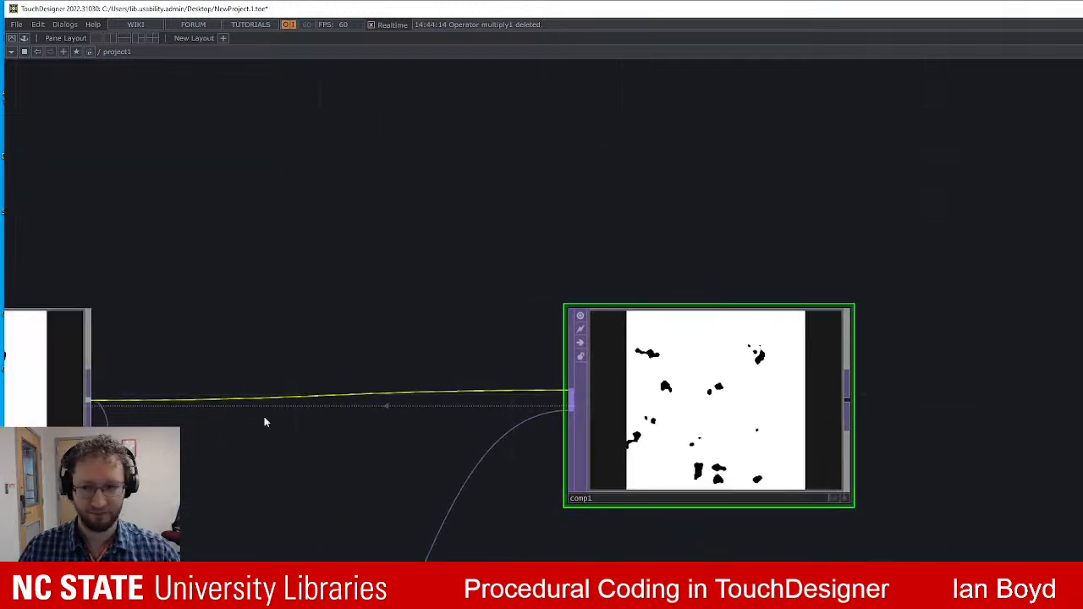
{"action": "left_click", "coordinate": [64, 364]}
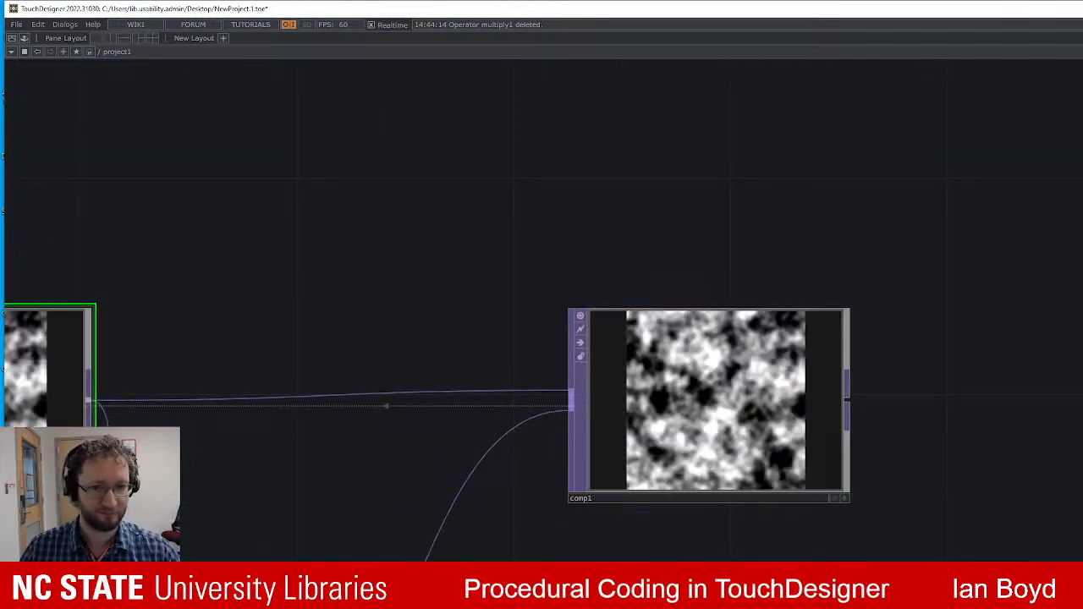
{"action": "left_click_drag", "start_coordinate": [502, 260], "coordinate": [713, 218]}
{"action": "scroll", "coordinate": [550, 313], "scroll_direction": "down", "scroll_amount": 2}
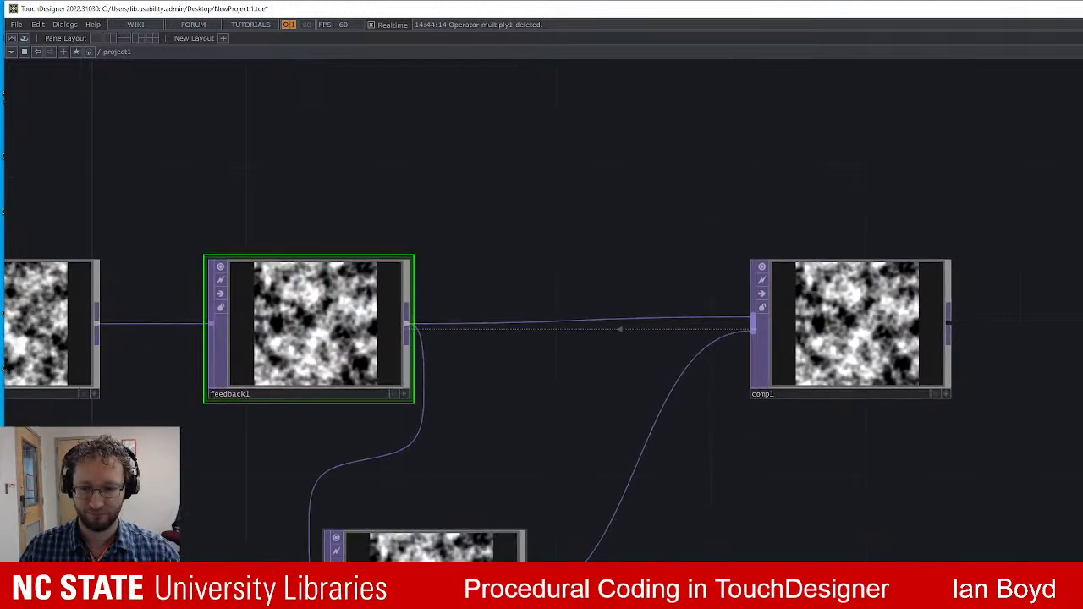
Reposition the branched node below feedback1 and insert a Transform TOP on its wire into comp1.
{"action": "left_click_drag", "start_coordinate": [495, 508], "coordinate": [573, 508]}
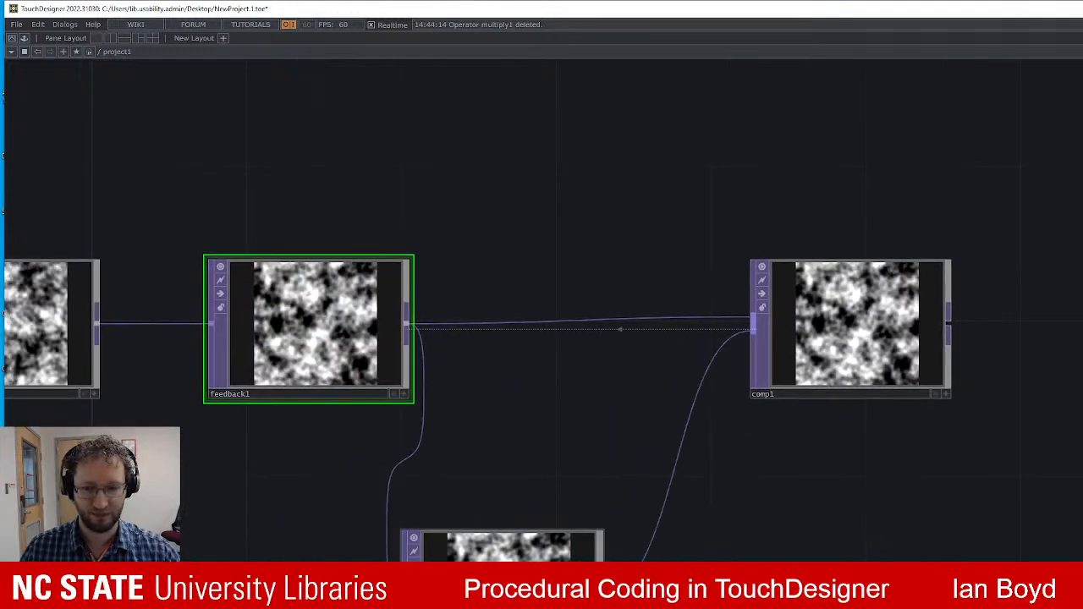
{"action": "left_click_drag", "start_coordinate": [507, 568], "coordinate": [430, 603]}
{"action": "right_click", "coordinate": [618, 530]}
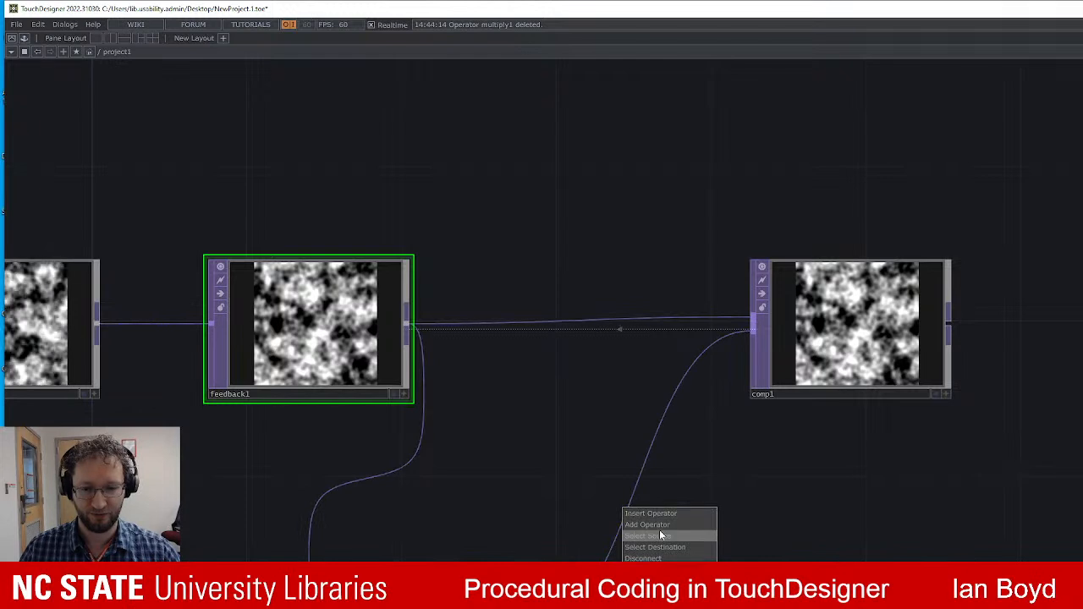
{"action": "right_click", "coordinate": [637, 480]}
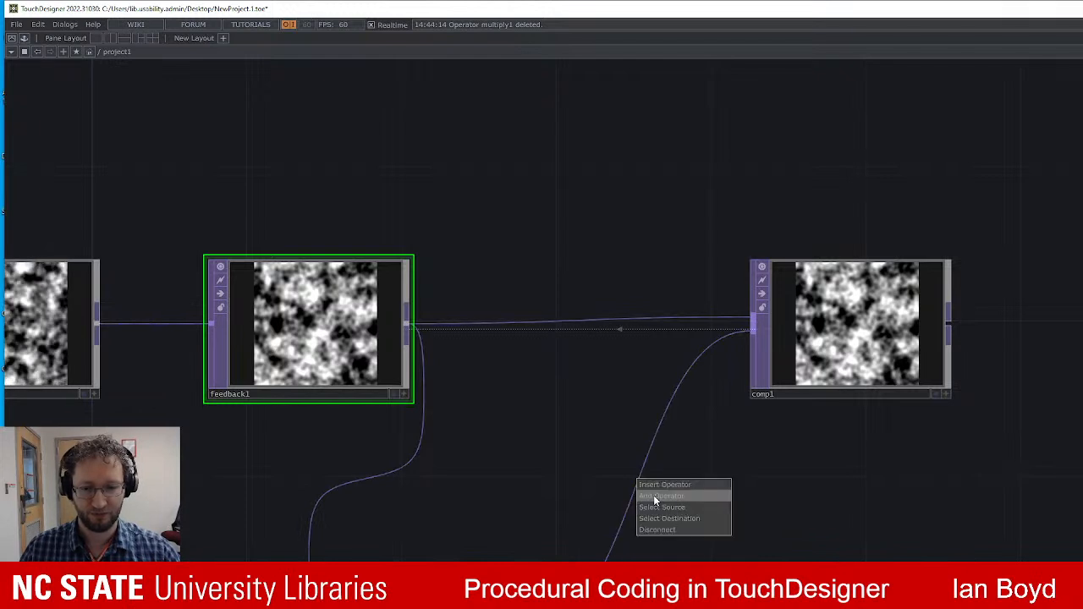
{"action": "left_click", "coordinate": [657, 488]}
{"action": "type", "text": "tra"}
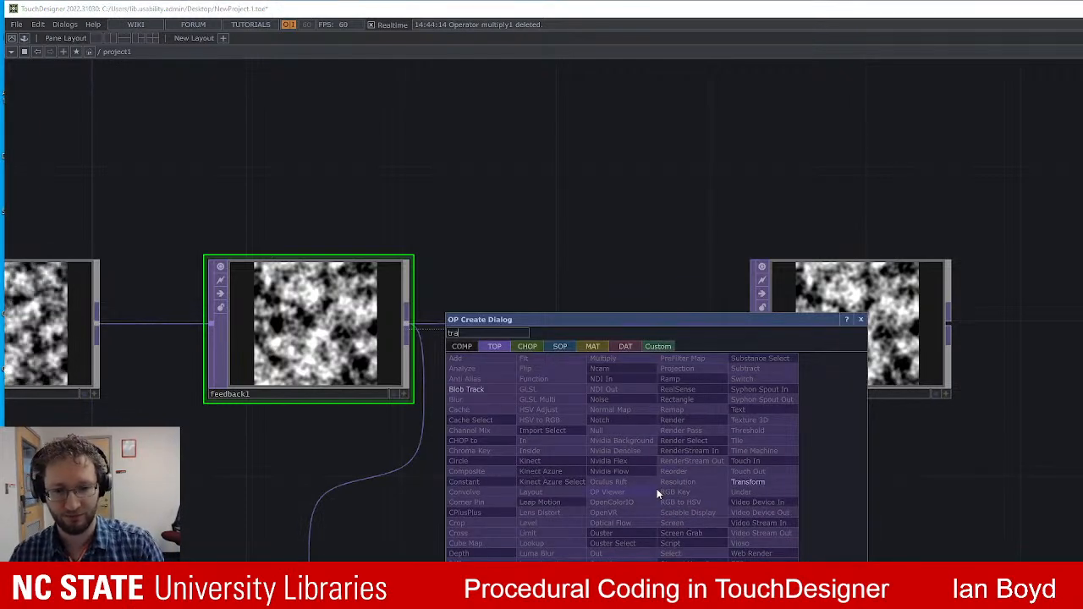
{"action": "left_click", "coordinate": [749, 481]}
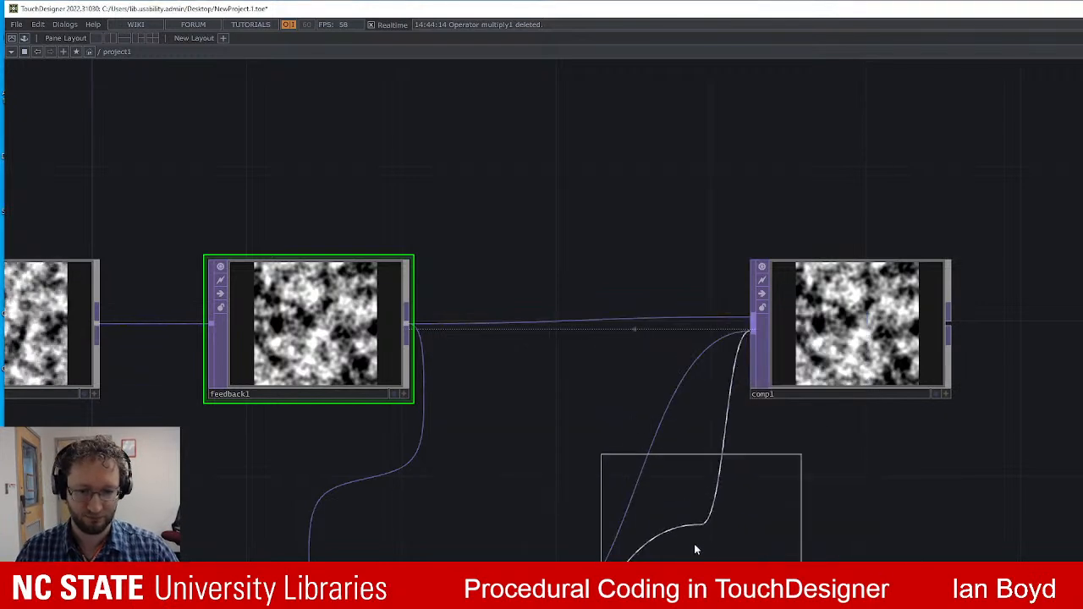
{"action": "left_click", "coordinate": [694, 543]}
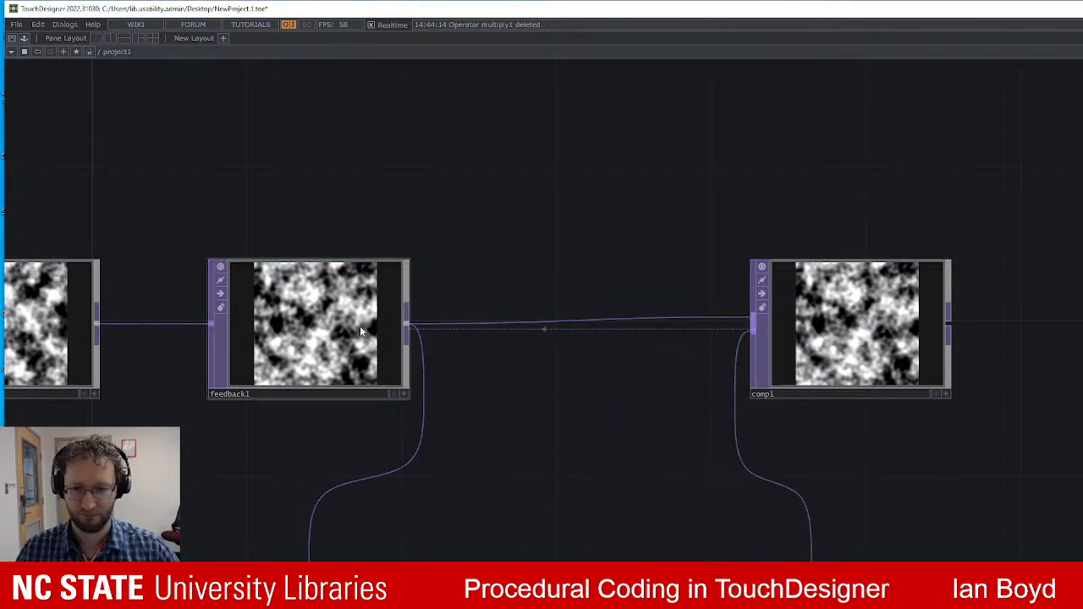
Spread feedback1 and comp1 farther apart, delete the Transform TOP and insert a Level TOP on the branch into comp1.
{"action": "left_click_drag", "start_coordinate": [360, 330], "coordinate": [284, 297]}
{"action": "left_click_drag", "start_coordinate": [900, 316], "coordinate": [979, 316]}
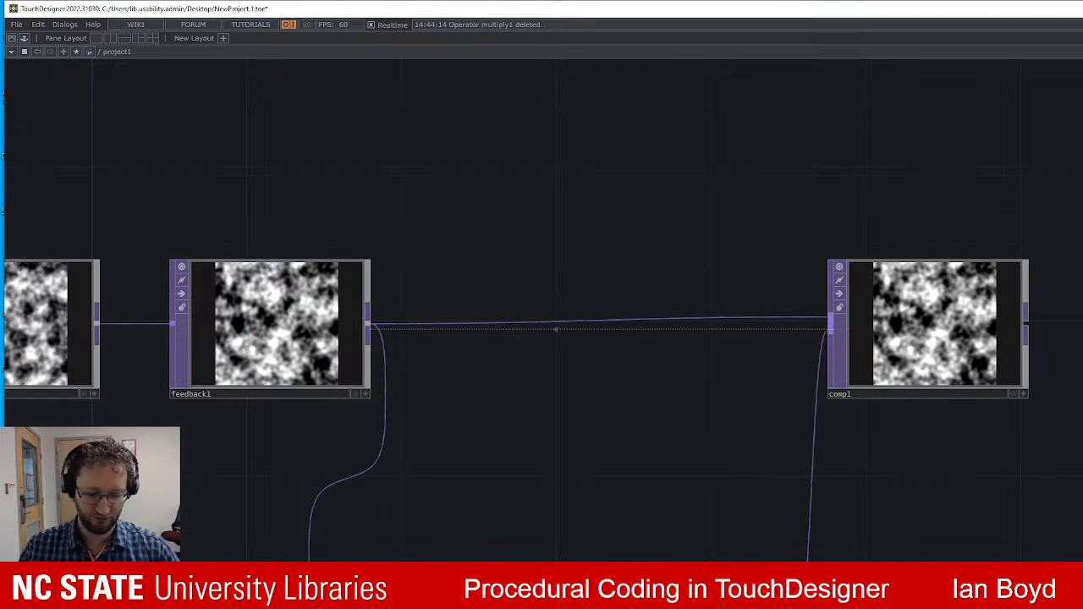
{"action": "right_click", "coordinate": [644, 551]}
{"action": "left_click", "coordinate": [663, 540]}
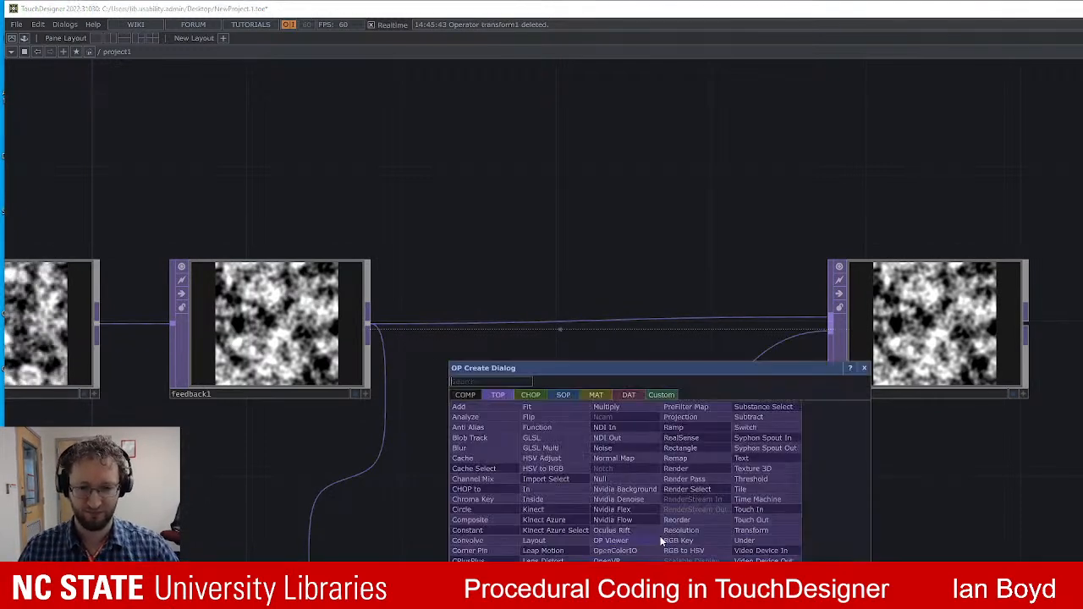
{"action": "type", "text": "level"}
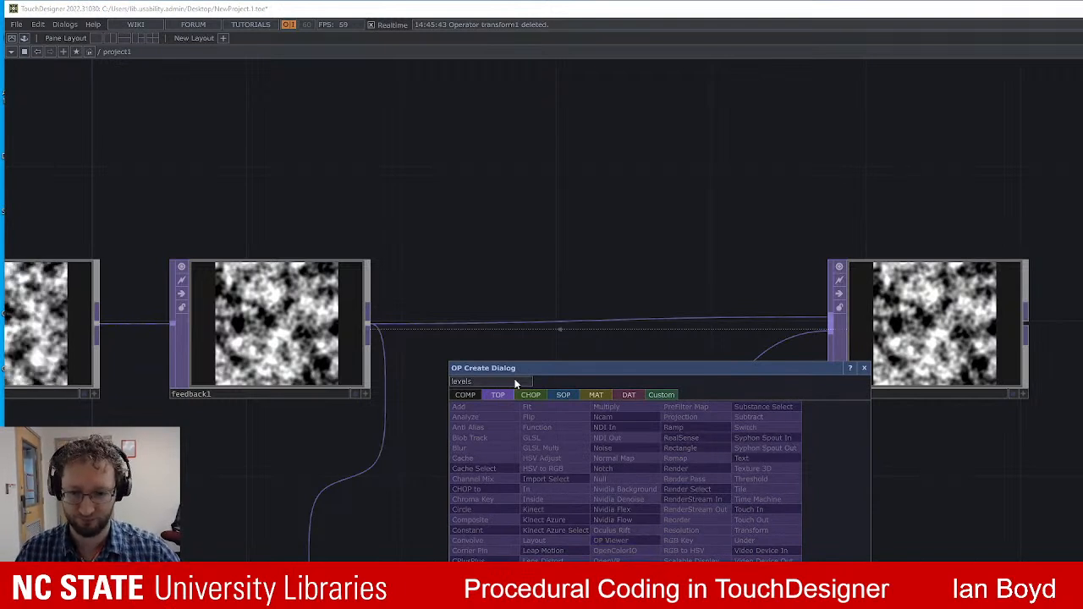
{"action": "key", "text": "Return"}
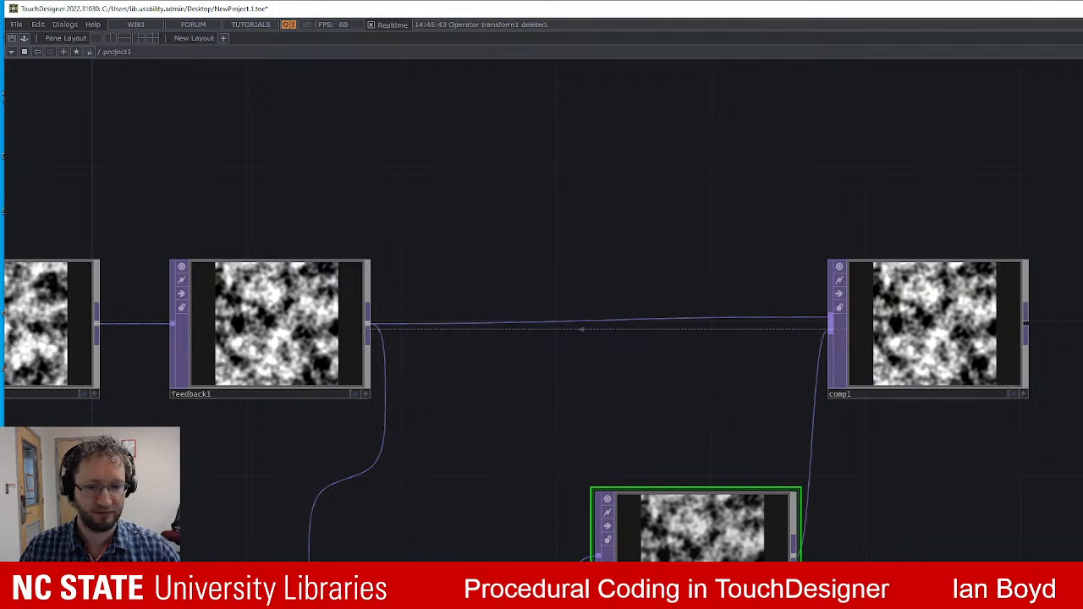
Adjust comp1's compositing and reset feedback1 to restart the loop.
{"action": "left_click", "coordinate": [191, 390]}
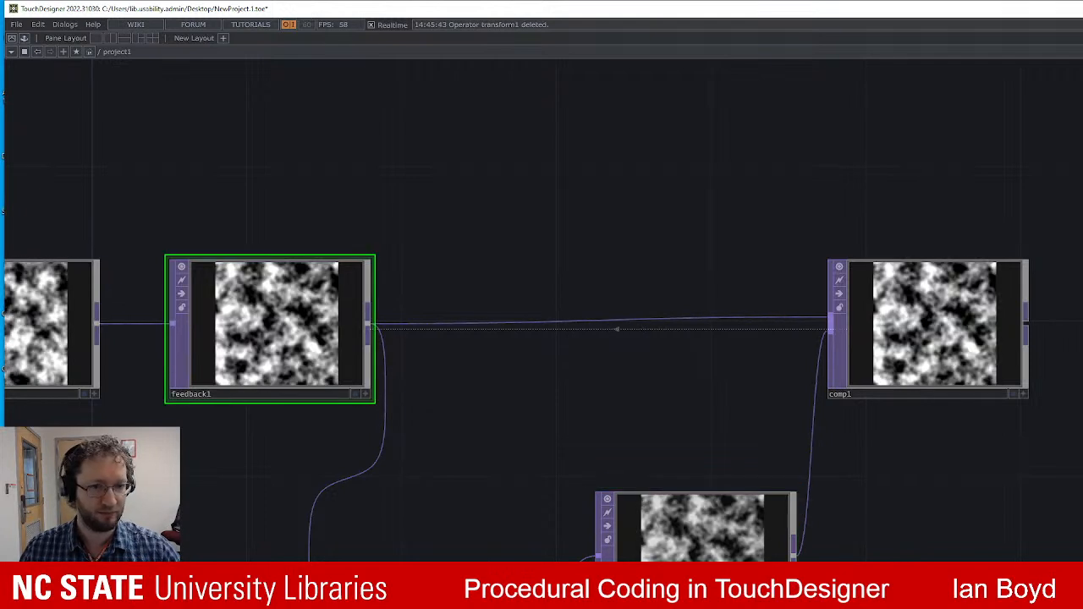
{"action": "left_click", "coordinate": [884, 384]}
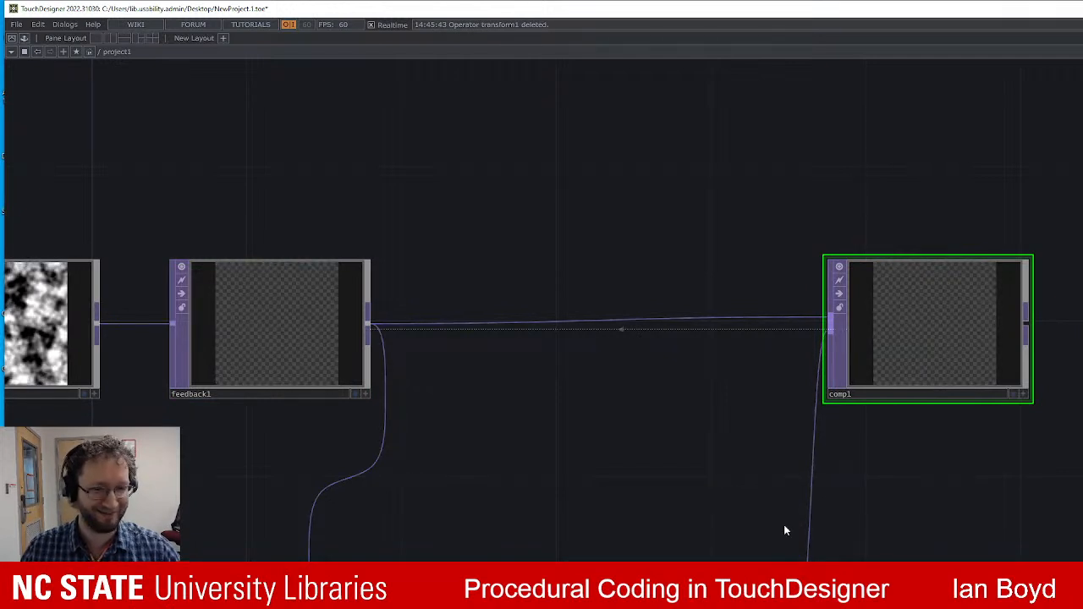
{"action": "left_click", "coordinate": [927, 535]}
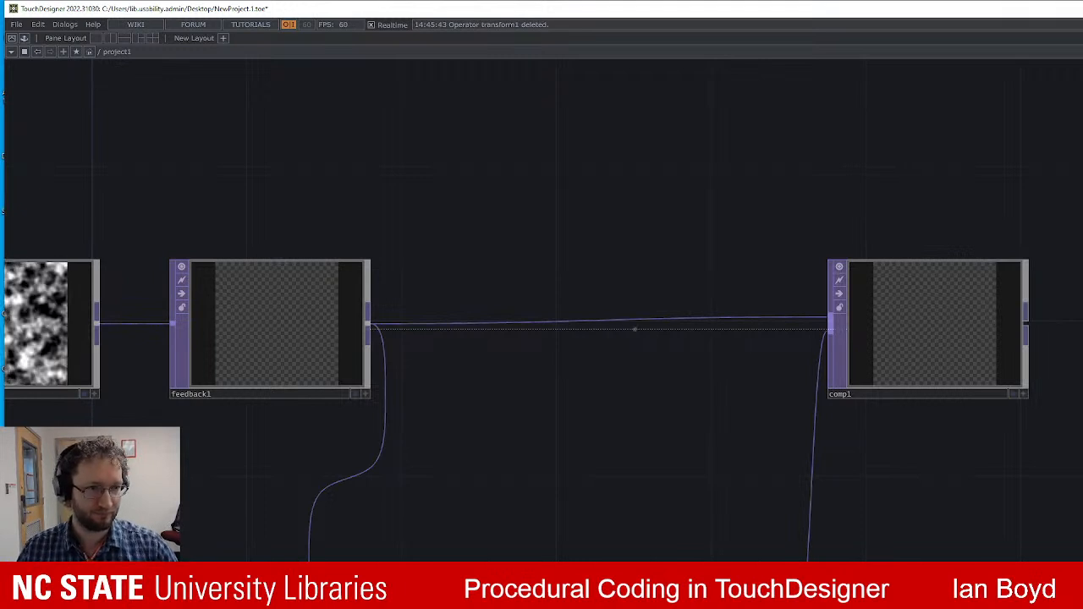
{"action": "left_click", "coordinate": [364, 289]}
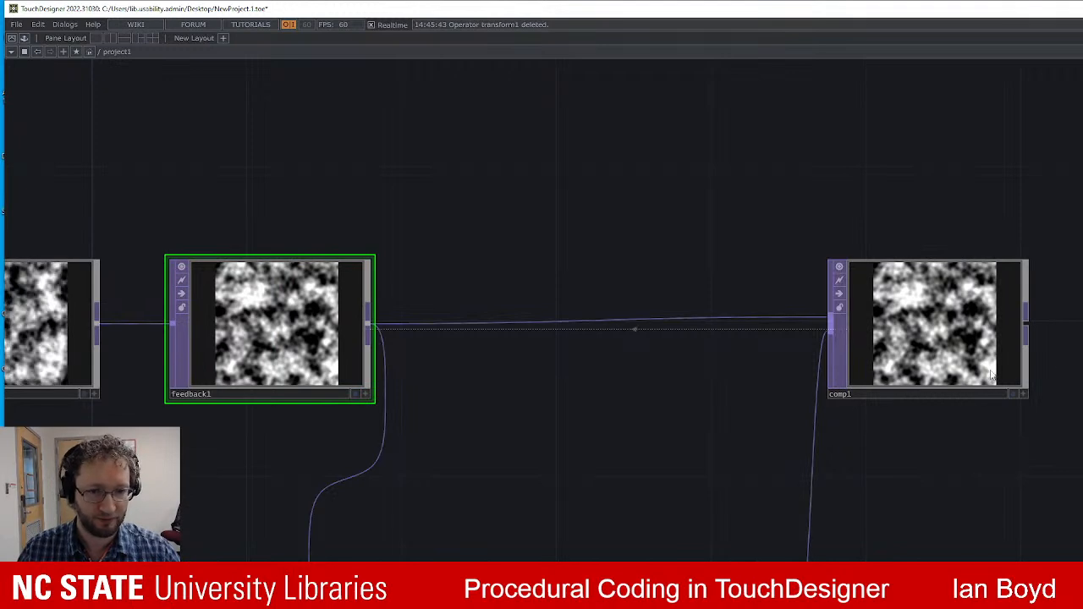
Adjust level1 so the branched image becomes semi-transparent before it reaches comp1.
{"action": "scroll", "coordinate": [838, 473], "scroll_direction": "up", "scroll_amount": 5}
{"action": "scroll", "coordinate": [778, 470], "scroll_direction": "down", "scroll_amount": 2}
{"action": "left_click_drag", "start_coordinate": [641, 508], "coordinate": [628, 368]}
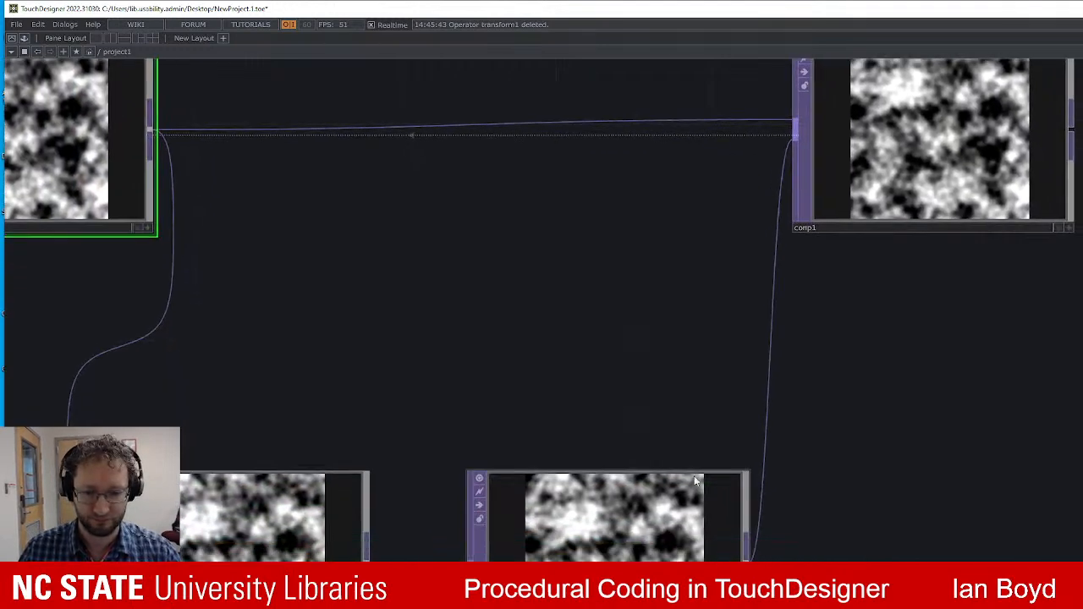
{"action": "left_click", "coordinate": [731, 521]}
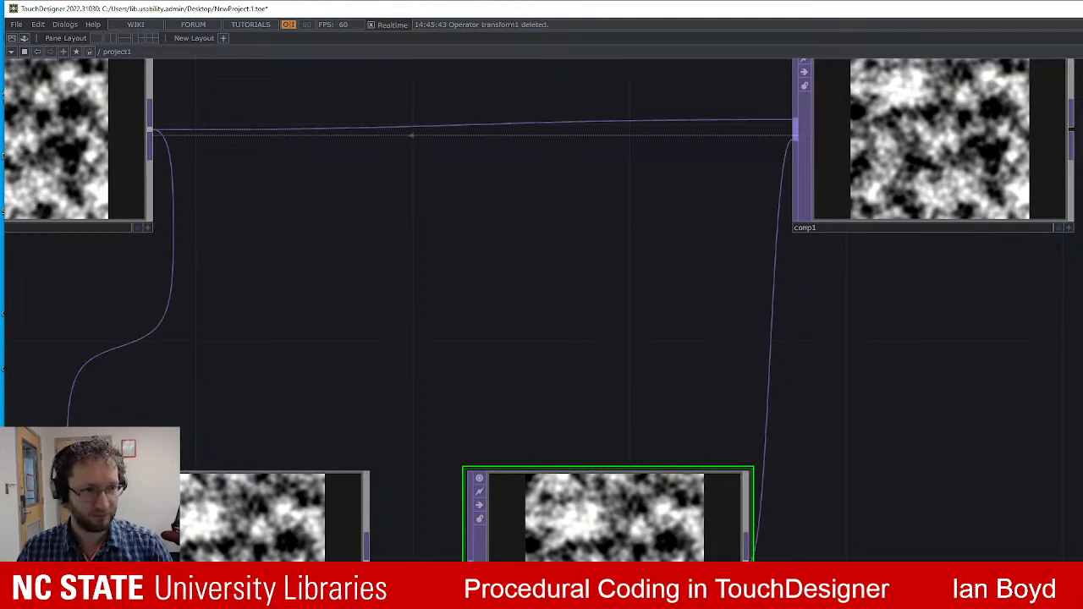
{"action": "scroll", "coordinate": [919, 259], "scroll_direction": "down", "scroll_amount": 3}
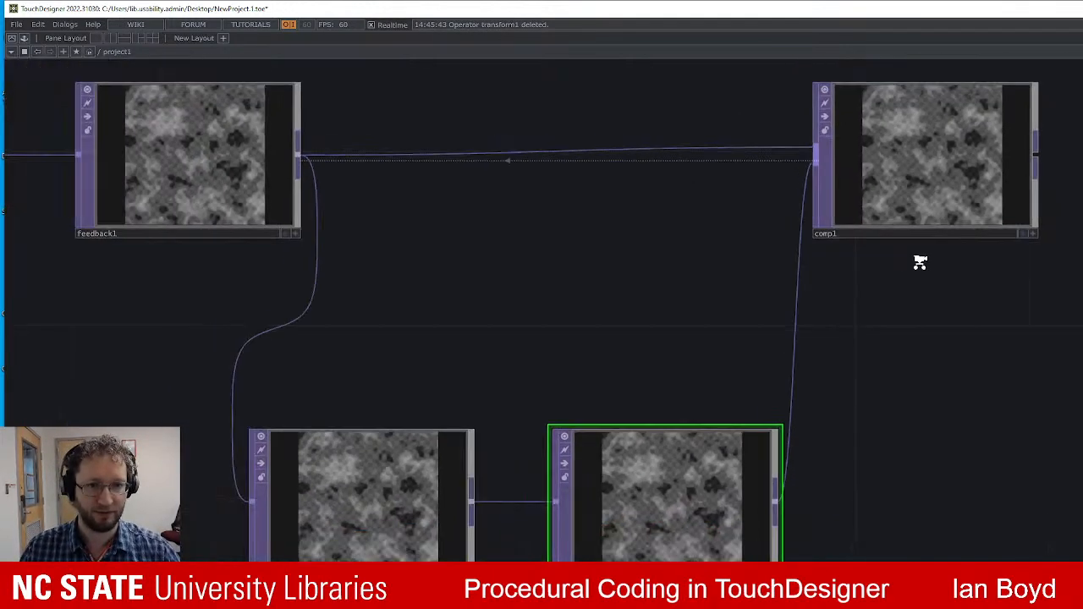
Examine comp1's output up close and reset feedback1 to watch the fading loop restart.
{"action": "scroll", "coordinate": [859, 222], "scroll_direction": "up", "scroll_amount": 5}
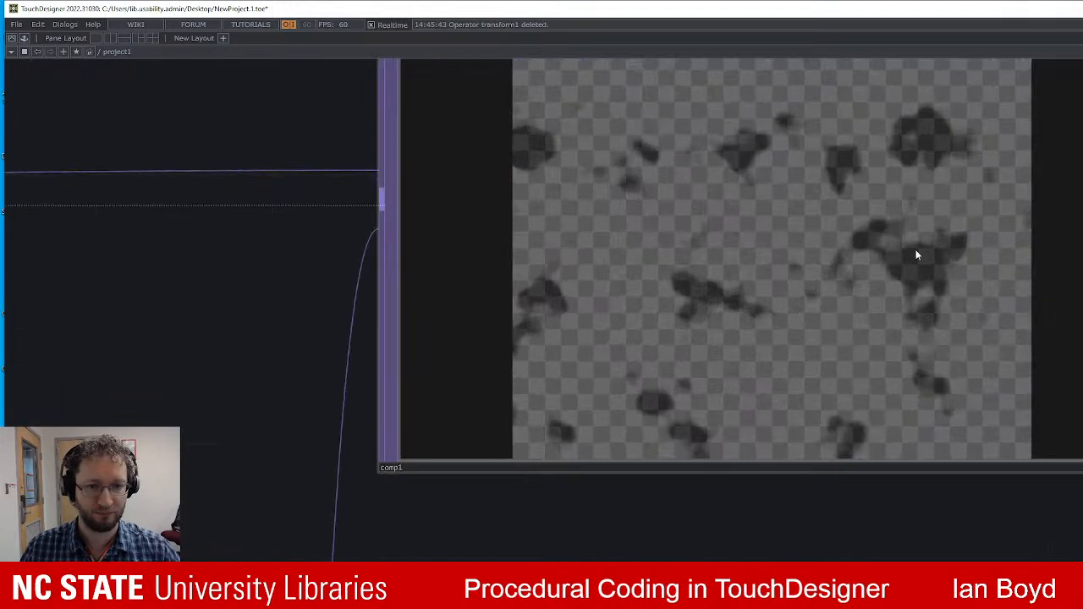
{"action": "scroll", "coordinate": [914, 269], "scroll_direction": "down", "scroll_amount": 5}
{"action": "left_click_drag", "start_coordinate": [936, 396], "coordinate": [979, 387]}
{"action": "scroll", "coordinate": [601, 288], "scroll_direction": "down", "scroll_amount": 3}
{"action": "left_click", "coordinate": [292, 270]}
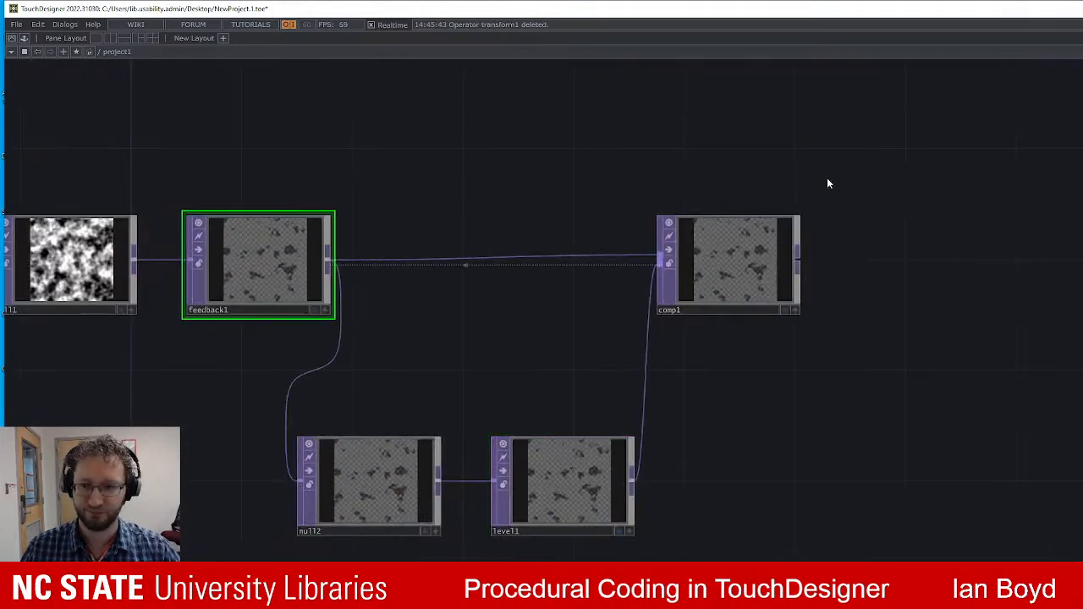
{"action": "scroll", "coordinate": [754, 358], "scroll_direction": "up", "scroll_amount": 2}
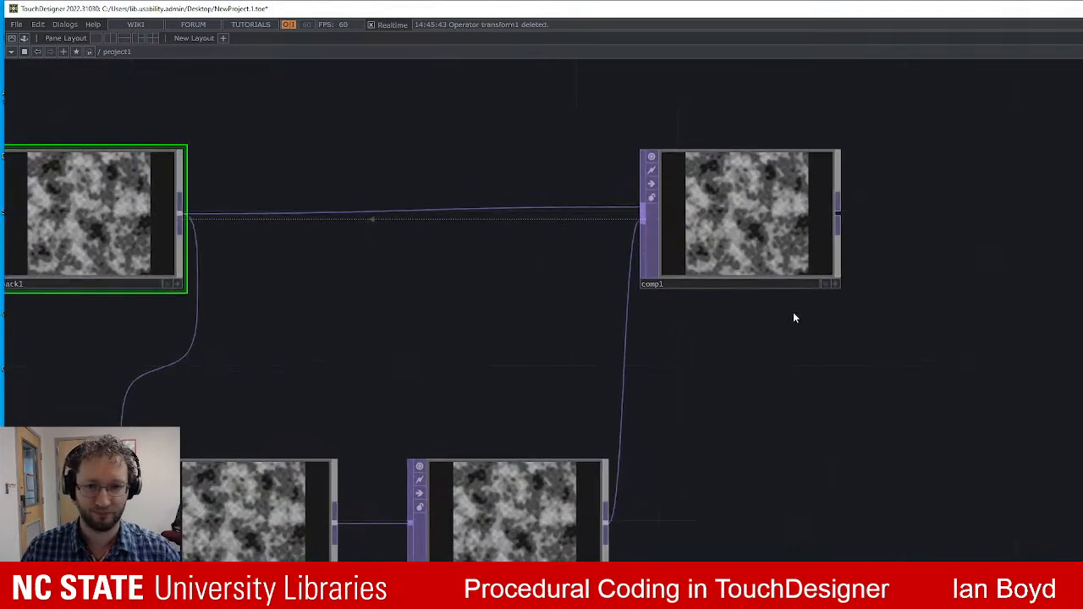
Add an LFO CHOP in the empty area above the feedback chain.
{"action": "left_click_drag", "start_coordinate": [801, 379], "coordinate": [828, 418]}
{"action": "left_click_drag", "start_coordinate": [330, 385], "coordinate": [842, 601]}
{"action": "key", "text": "Tab"}
{"action": "key", "text": "Tab"}
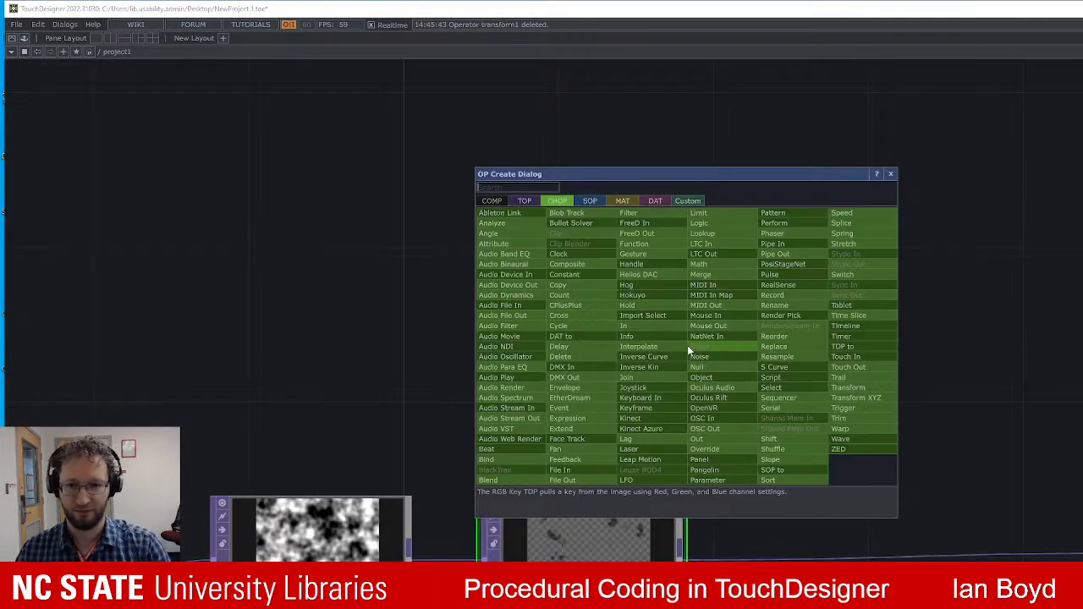
{"action": "type", "text": "lfo"}
{"action": "key", "text": "Return"}
{"action": "key", "text": "Return"}
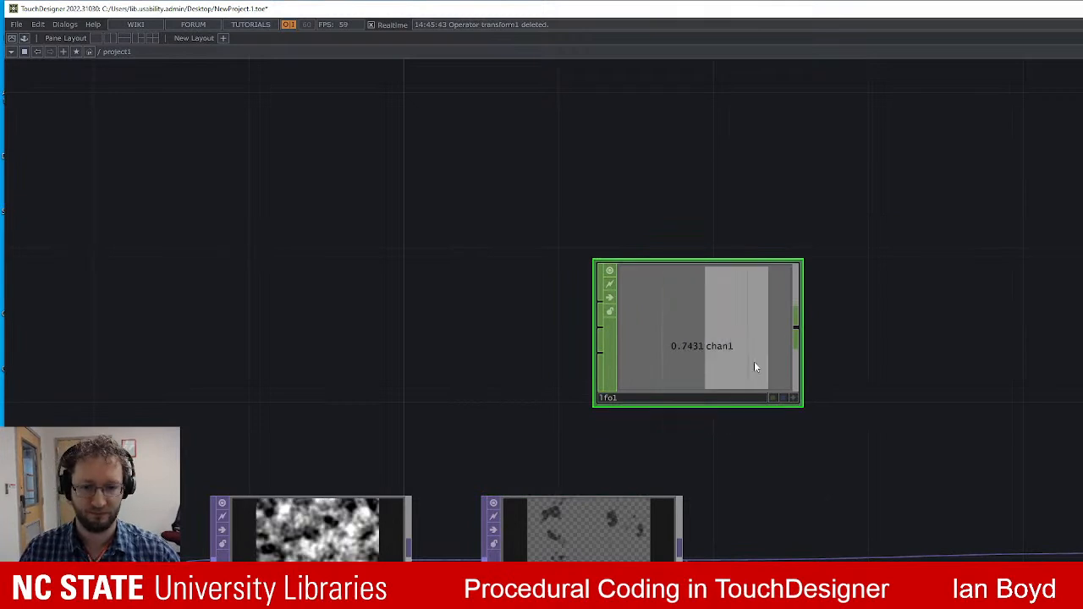
Attach a Math CHOP to the LFO CHOP's output and space the two nodes apart.
{"action": "left_click", "coordinate": [635, 292]}
{"action": "left_click", "coordinate": [685, 288]}
{"action": "left_click", "coordinate": [765, 287]}
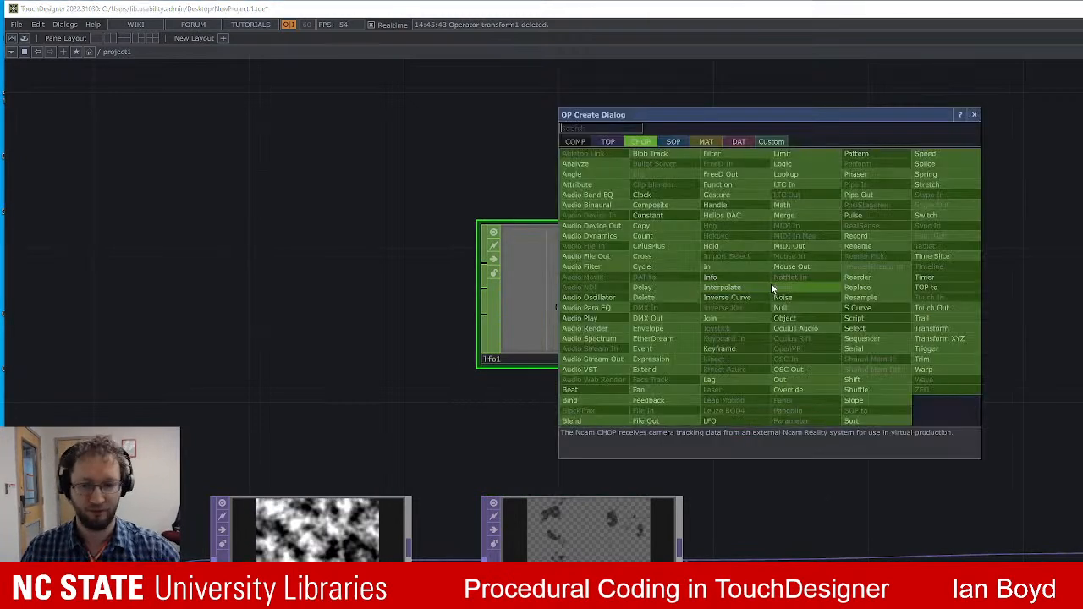
{"action": "type", "text": "math"}
{"action": "key", "text": "Return"}
{"action": "left_click", "coordinate": [770, 283]}
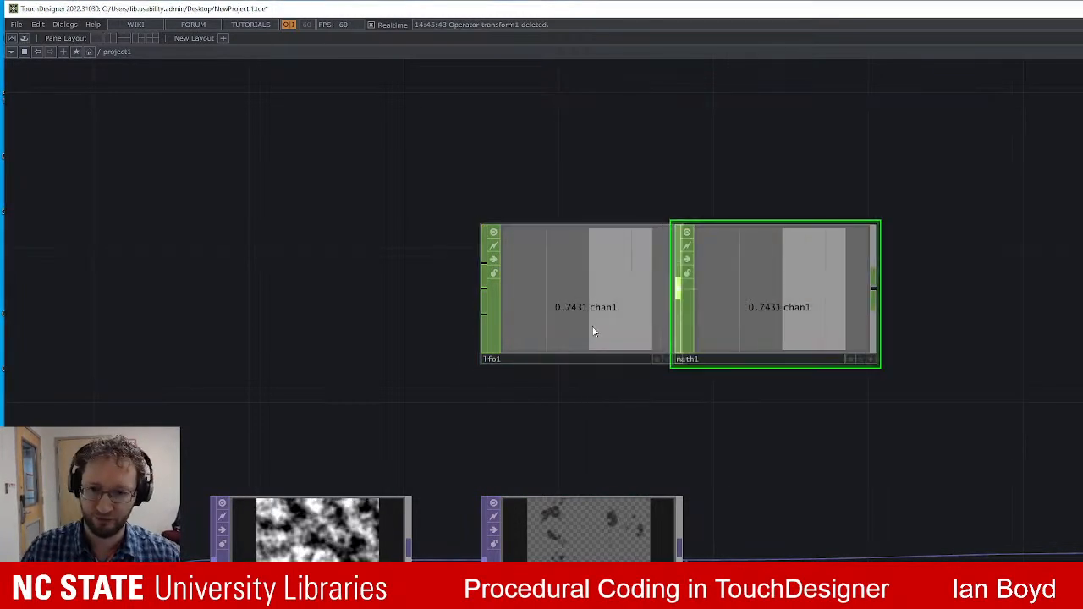
{"action": "left_click_drag", "start_coordinate": [584, 287], "coordinate": [467, 285]}
{"action": "left_click_drag", "start_coordinate": [757, 296], "coordinate": [717, 296]}
{"action": "left_click_drag", "start_coordinate": [928, 200], "coordinate": [780, 199]}
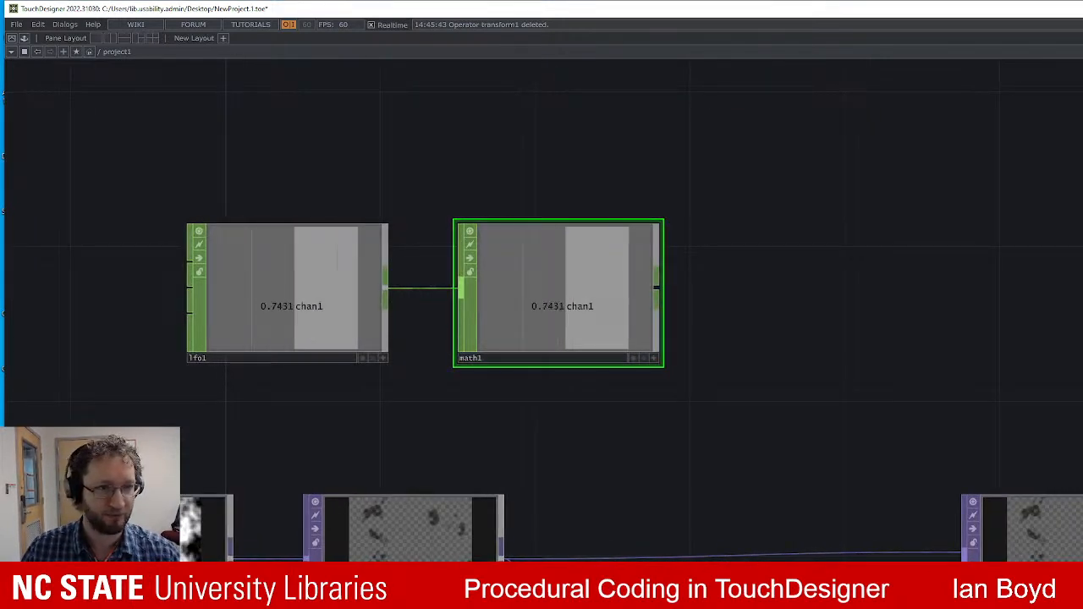
Adjust the lfo1 signal and check math1's parameters, comparing them with feedback1's settings.
{"action": "left_click_drag", "start_coordinate": [656, 521], "coordinate": [655, 450]}
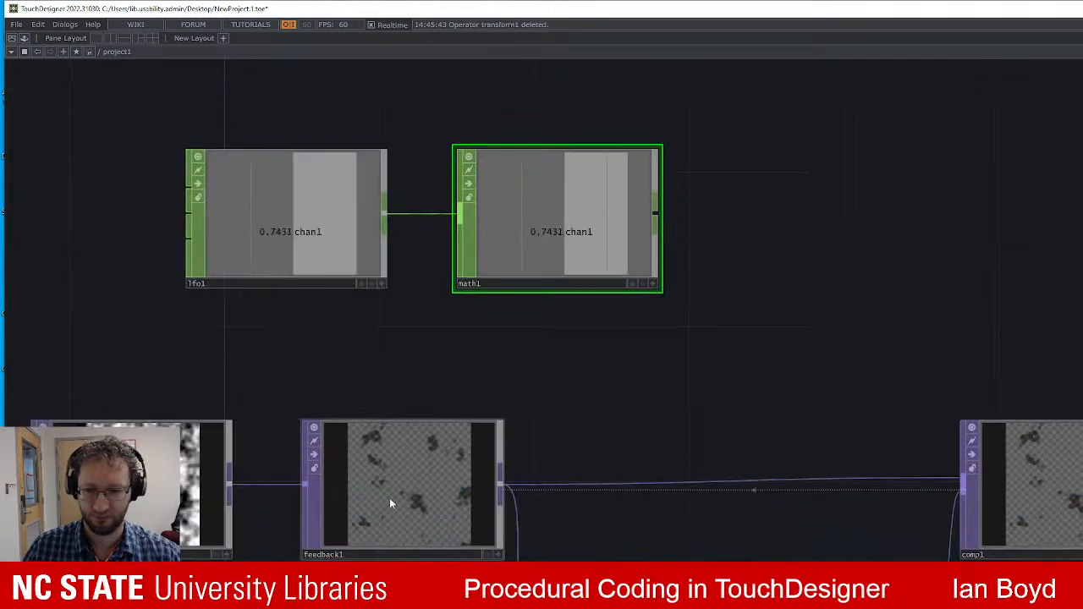
{"action": "left_click", "coordinate": [390, 503]}
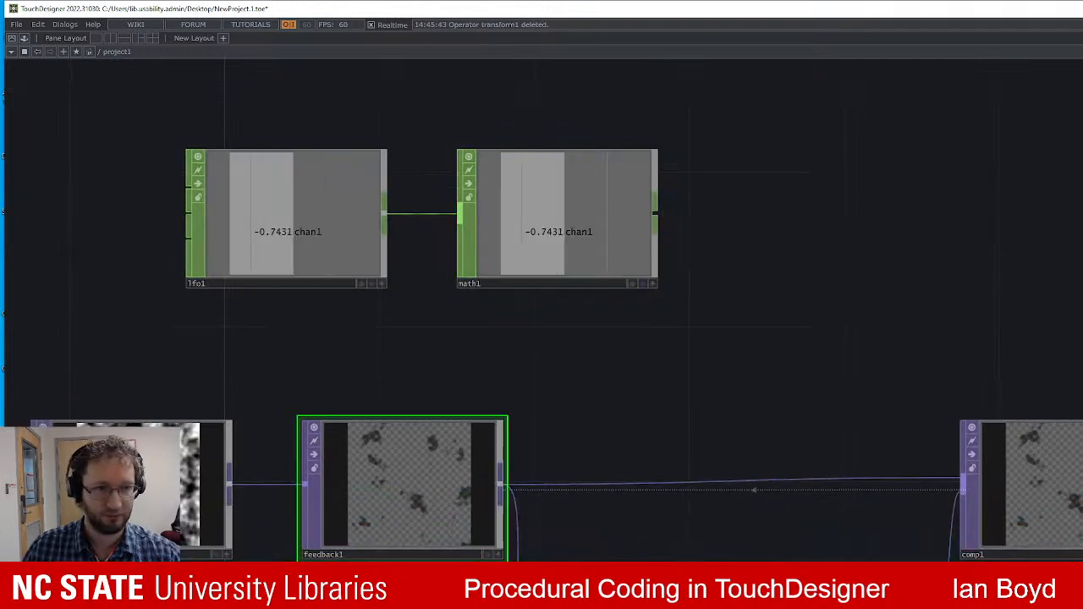
{"action": "left_click", "coordinate": [264, 219]}
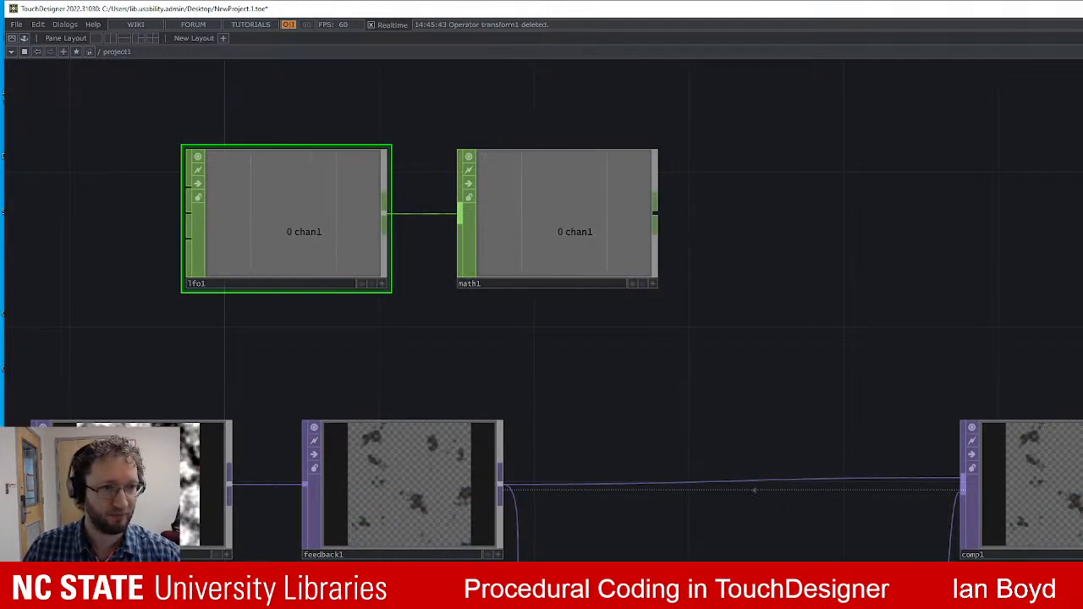
{"action": "left_click", "coordinate": [546, 219]}
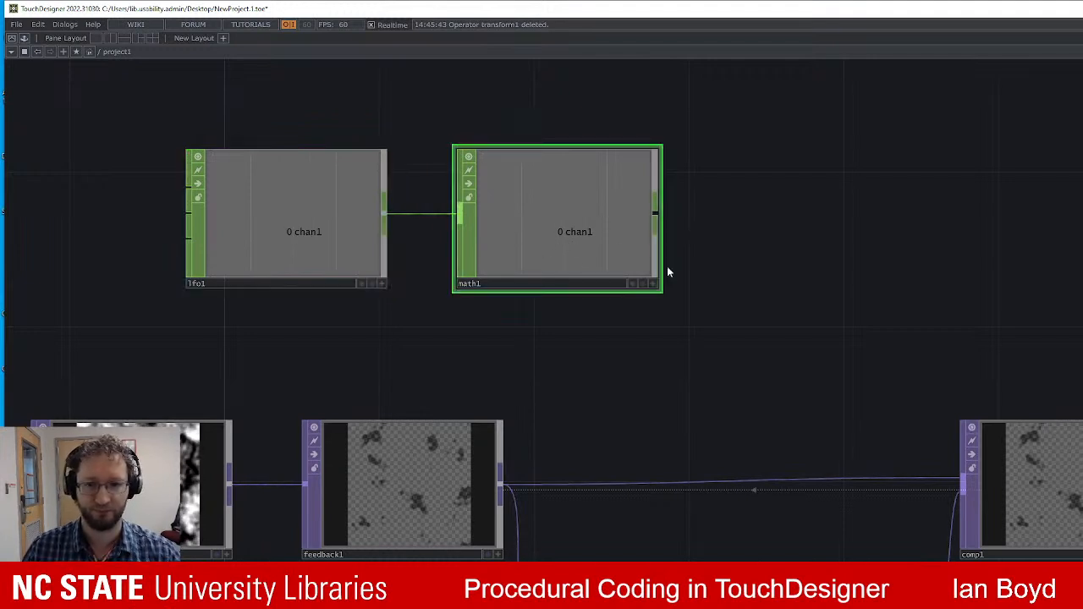
{"action": "left_click", "coordinate": [317, 227]}
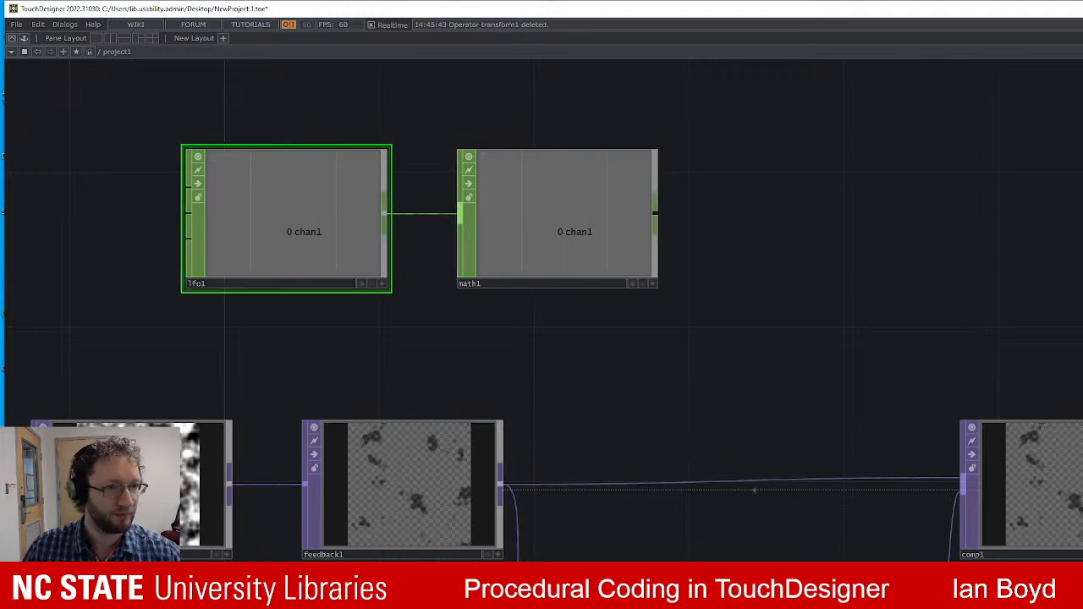
{"action": "left_click", "coordinate": [636, 223]}
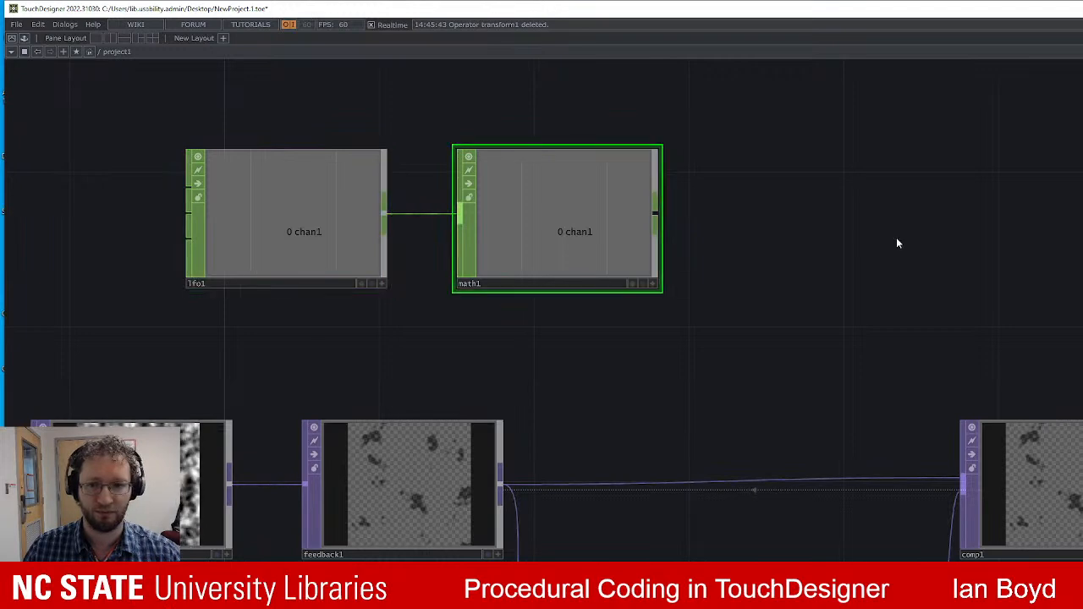
Add a Null CHOP beside math1 and wire math1's output into it.
{"action": "scroll", "coordinate": [846, 275], "scroll_direction": "down", "scroll_amount": 2}
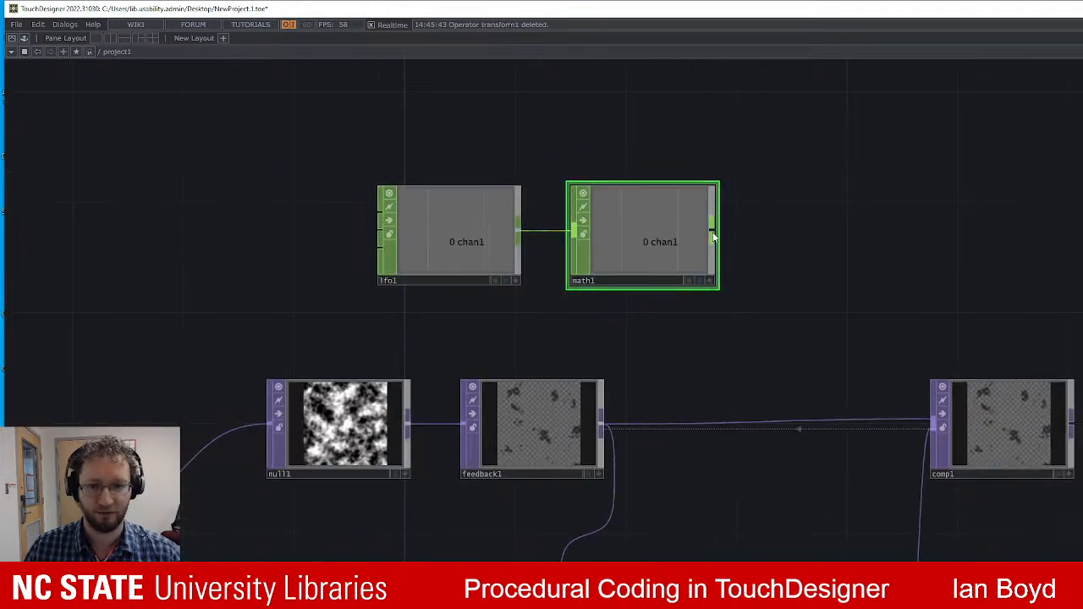
{"action": "right_click", "coordinate": [717, 238]}
{"action": "type", "text": "null"}
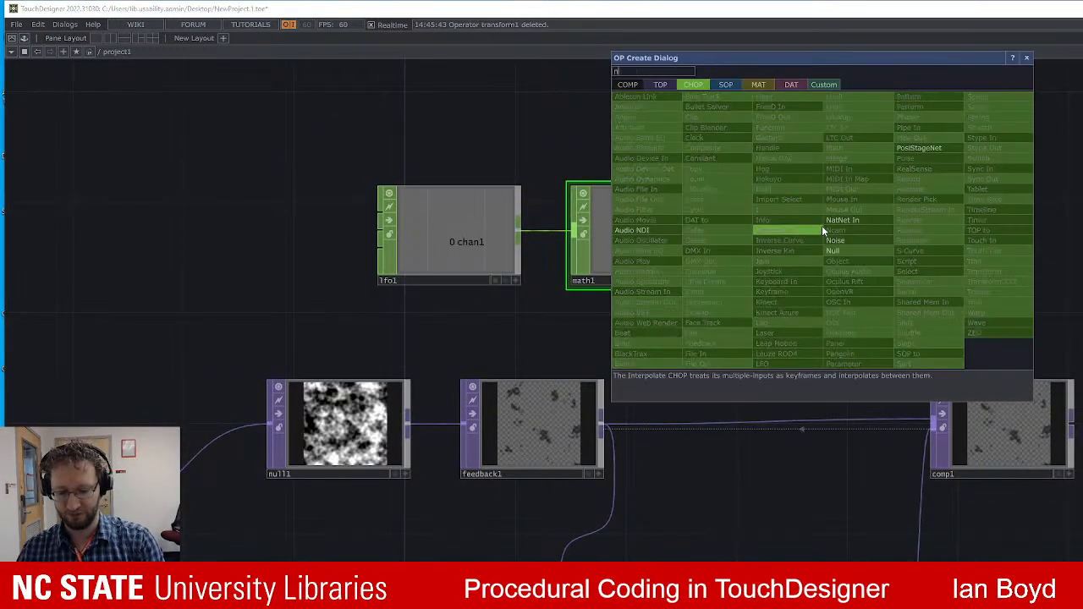
{"action": "key", "text": "Return"}
{"action": "left_click", "coordinate": [821, 225]}
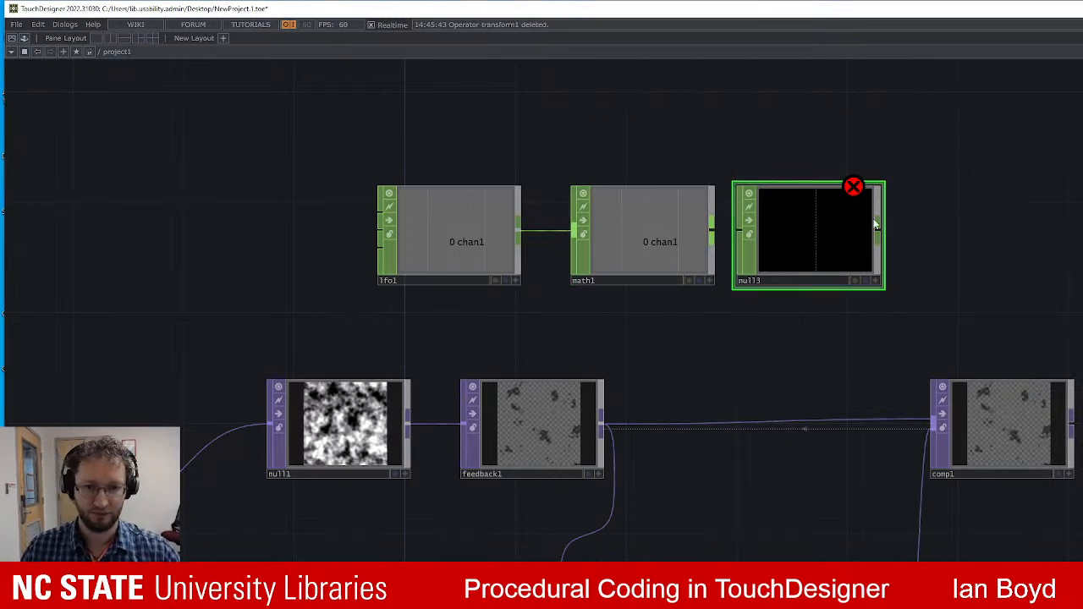
{"action": "left_click_drag", "start_coordinate": [835, 217], "coordinate": [864, 217]}
{"action": "left_click_drag", "start_coordinate": [725, 222], "coordinate": [787, 221]}
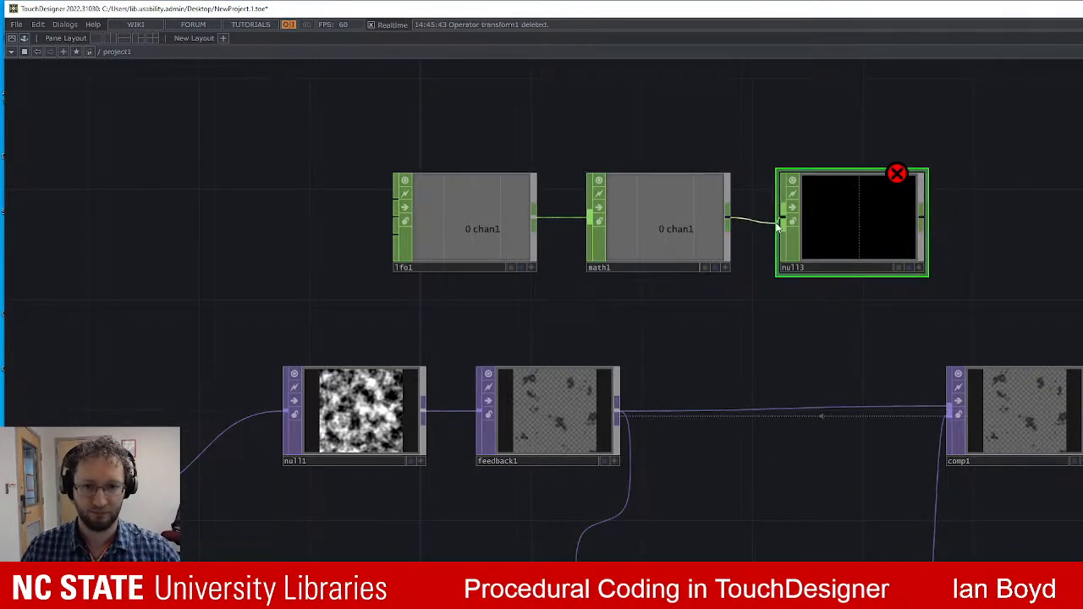
Try to link null3's channel to feedback1's reset parameters, and undo the Reset Pulse change.
{"action": "left_click", "coordinate": [535, 394]}
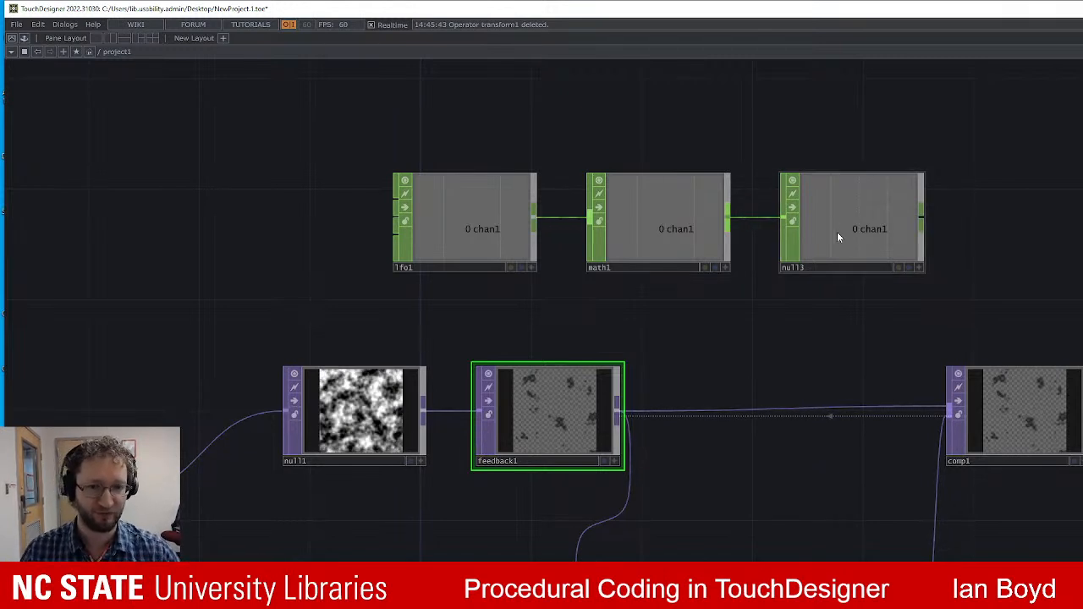
{"action": "left_click_drag", "start_coordinate": [837, 233], "coordinate": [1081, 253]}
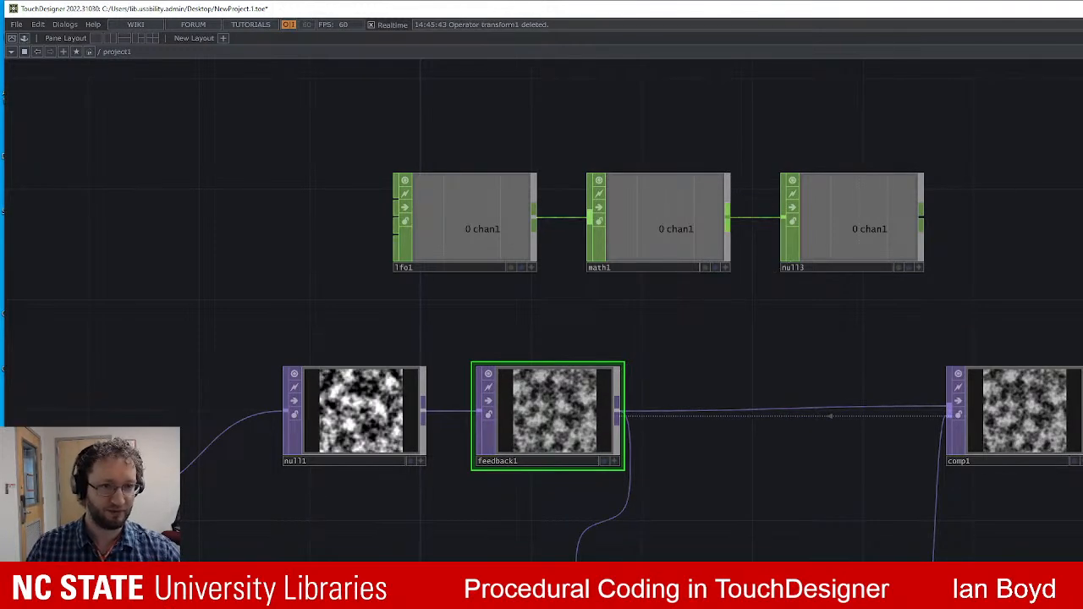
{"action": "left_click_drag", "start_coordinate": [843, 222], "coordinate": [1082, 288]}
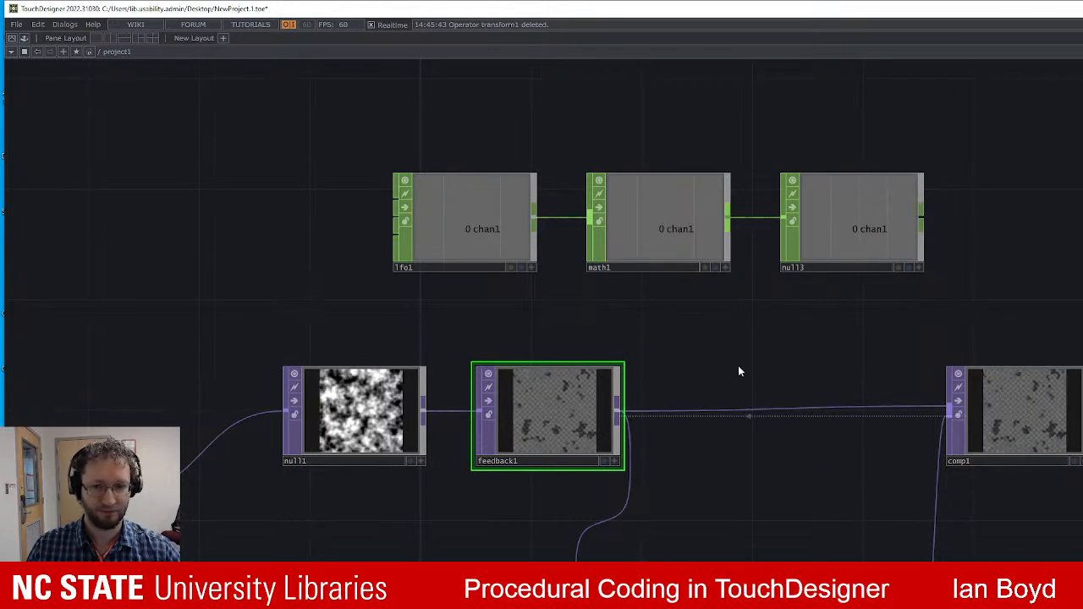
{"action": "scroll", "coordinate": [727, 373], "scroll_direction": "up", "scroll_amount": 3}
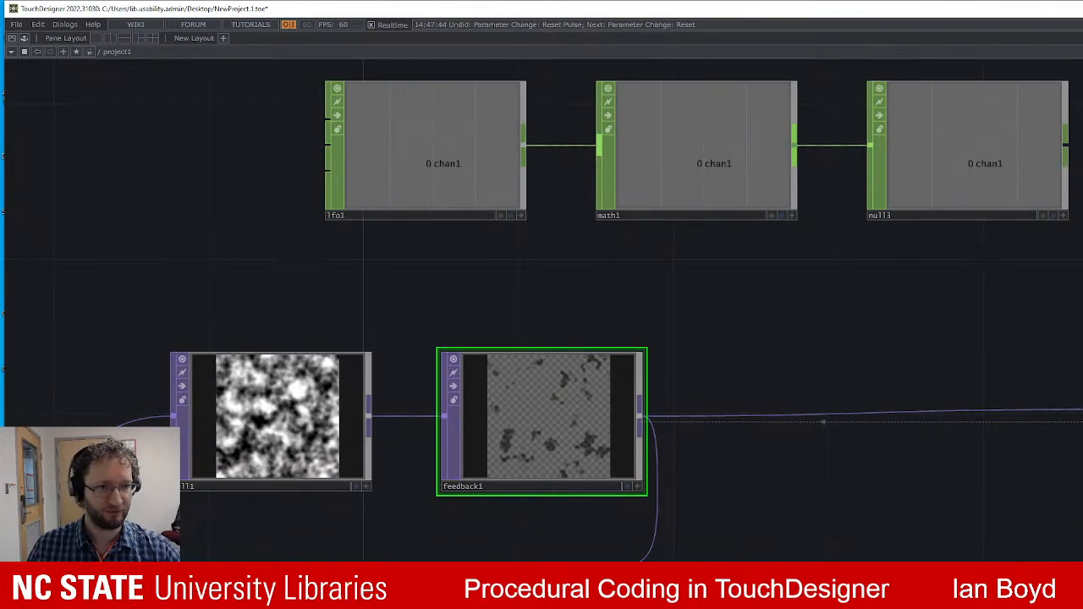
Export null3's chan1 channel to feedback1's reset parameter.
{"action": "left_click", "coordinate": [1002, 181]}
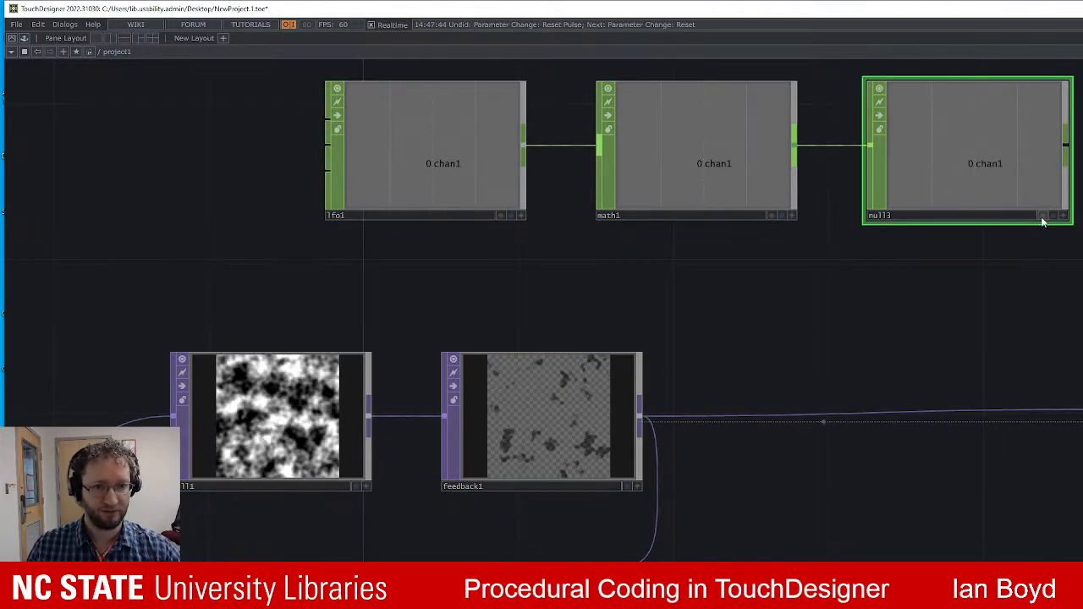
{"action": "left_click", "coordinate": [480, 419]}
{"action": "left_click_drag", "start_coordinate": [1027, 170], "coordinate": [1082, 159]}
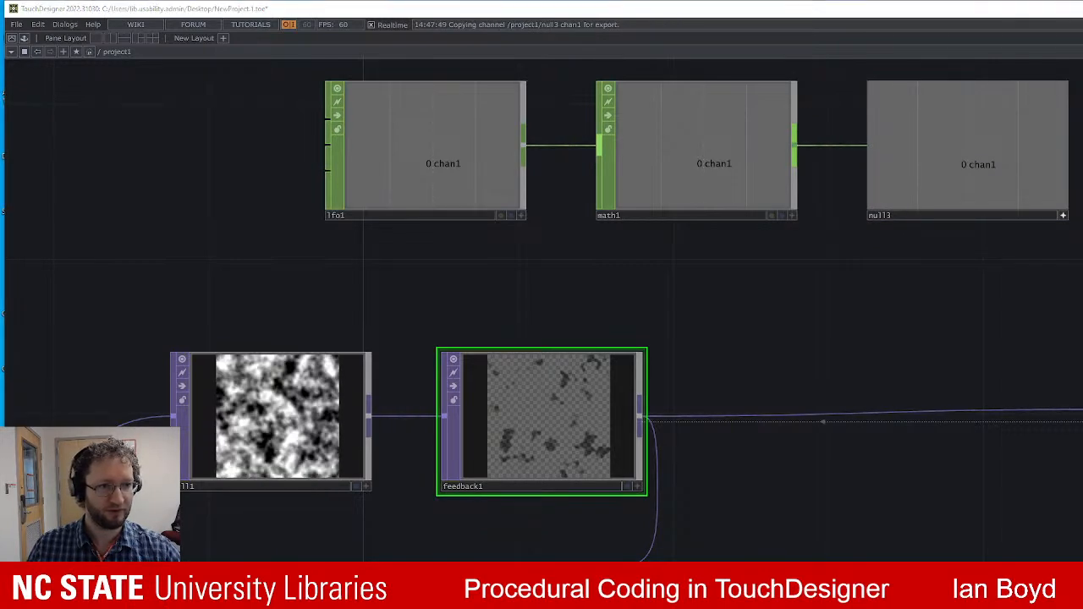
{"action": "left_click", "coordinate": [1082, 173]}
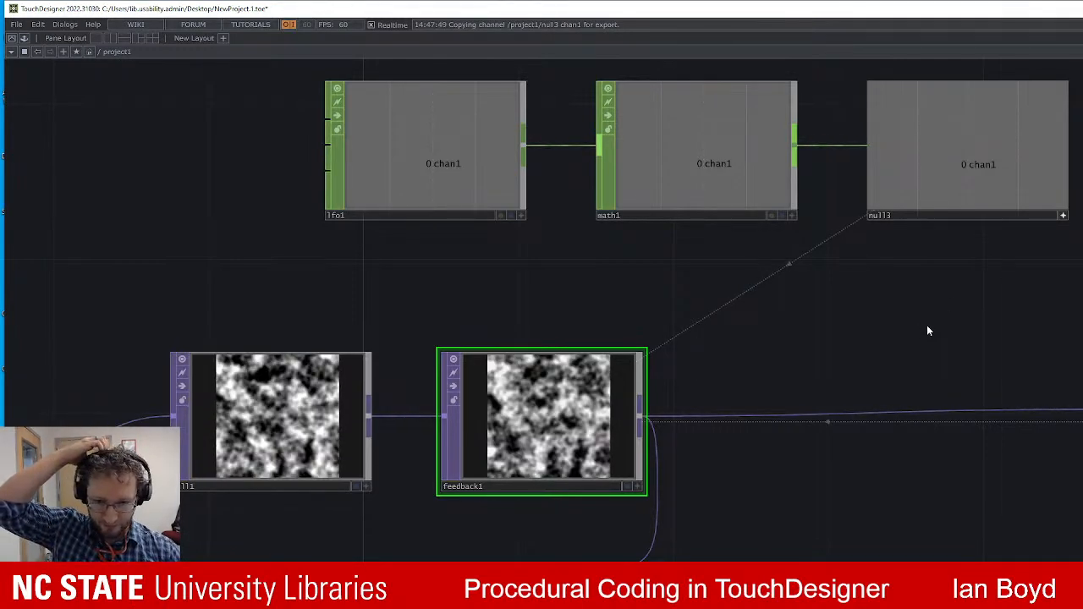
Examine the export link from null3 to feedback1 and the feedback loop through comp1.
{"action": "scroll", "coordinate": [971, 336], "scroll_direction": "down", "scroll_amount": 4}
{"action": "left_click_drag", "start_coordinate": [996, 319], "coordinate": [669, 338]}
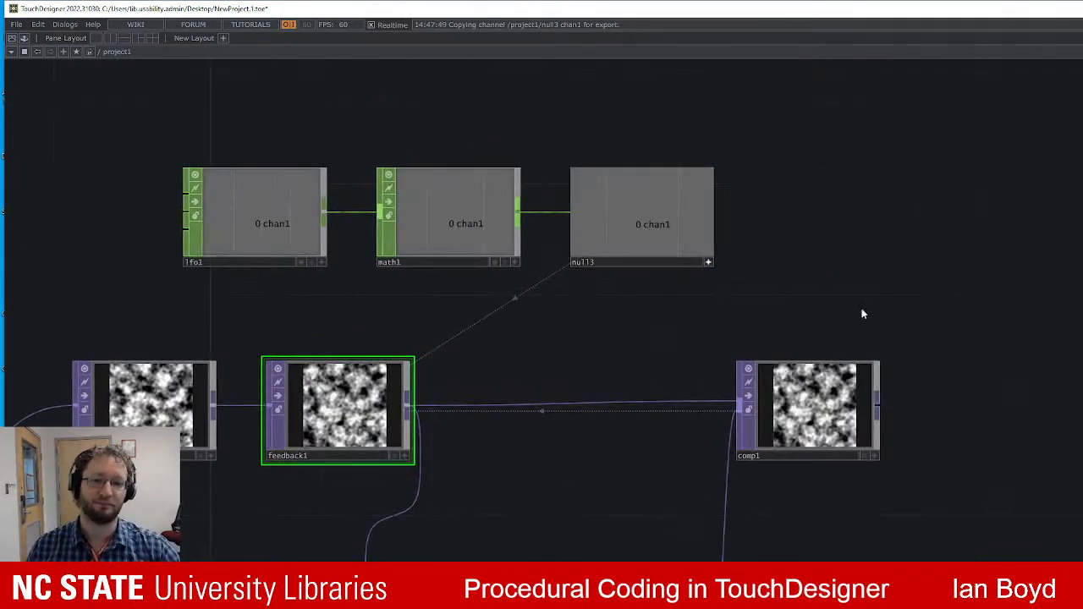
{"action": "left_click_drag", "start_coordinate": [955, 300], "coordinate": [927, 260]}
{"action": "scroll", "coordinate": [934, 304], "scroll_direction": "up", "scroll_amount": 3}
{"action": "scroll", "coordinate": [935, 307], "scroll_direction": "up", "scroll_amount": 1}
{"action": "left_click_drag", "start_coordinate": [882, 294], "coordinate": [964, 365]}
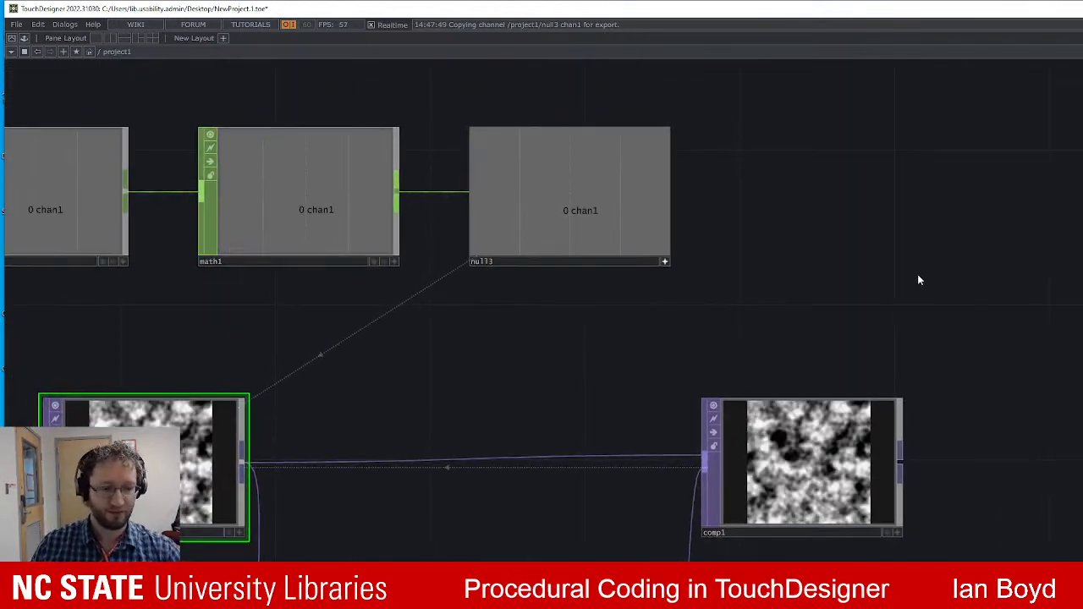
{"action": "left_click_drag", "start_coordinate": [785, 288], "coordinate": [933, 287]}
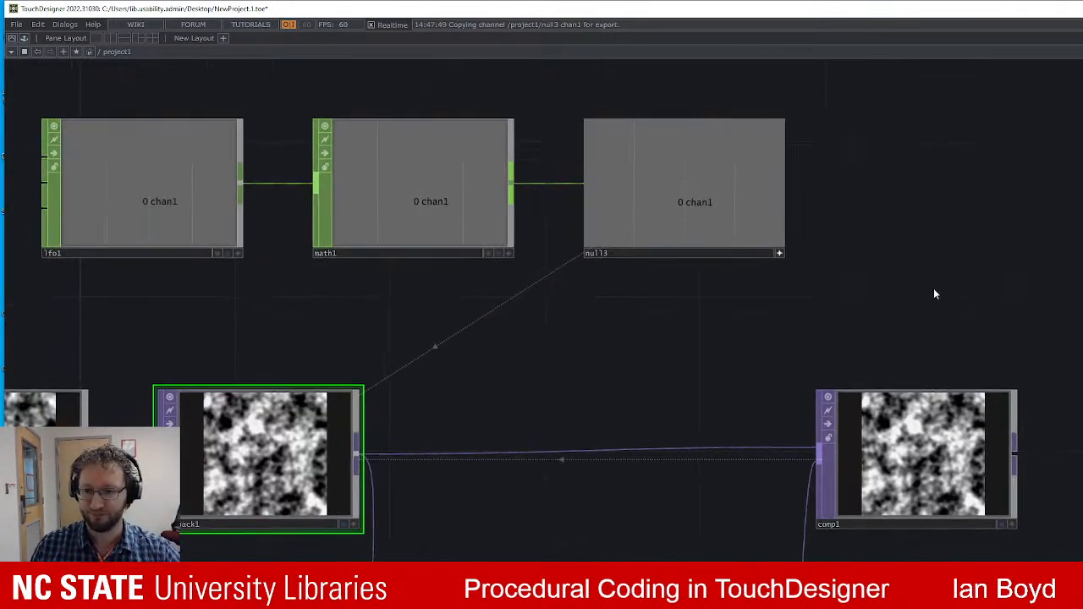
{"action": "scroll", "coordinate": [933, 286], "scroll_direction": "down", "scroll_amount": 3}
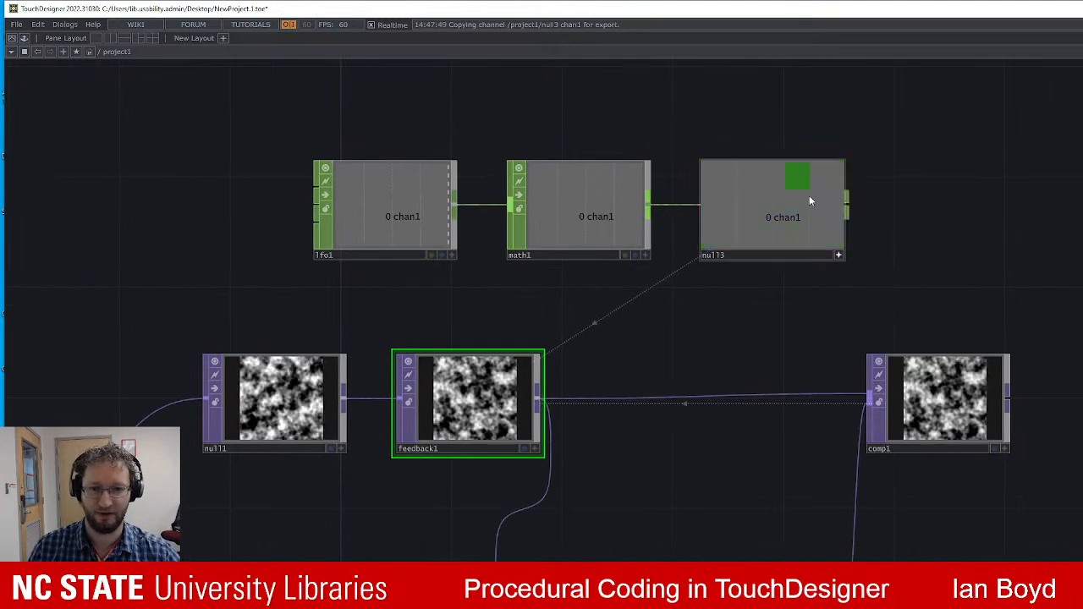
{"action": "left_click_drag", "start_coordinate": [1078, 349], "coordinate": [870, 329]}
{"action": "scroll", "coordinate": [868, 329], "scroll_direction": "down", "scroll_amount": 3}
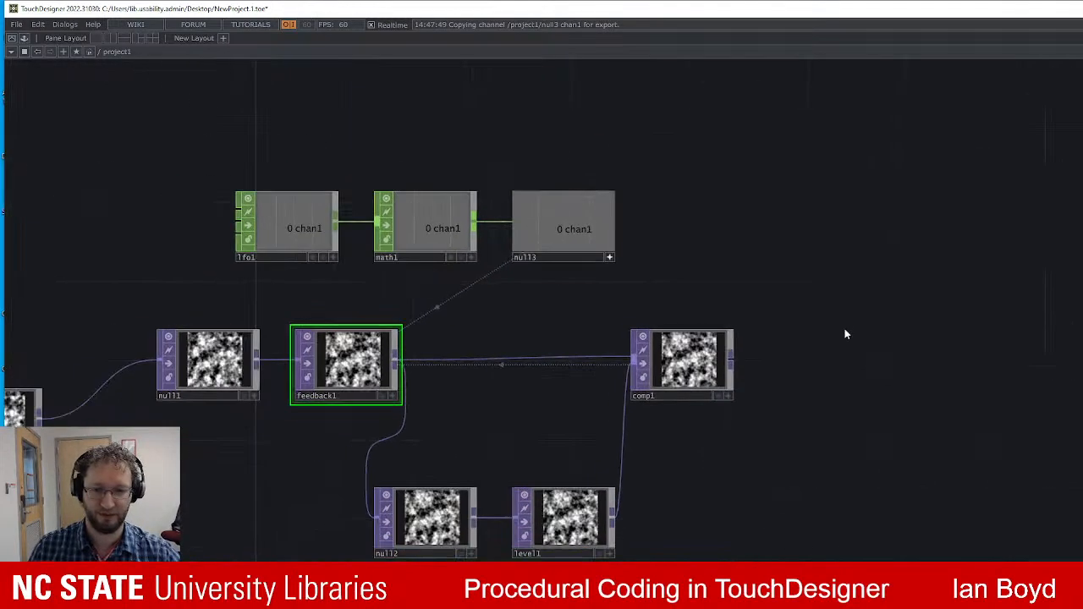
{"action": "left_click_drag", "start_coordinate": [763, 379], "coordinate": [698, 393]}
{"action": "left_click_drag", "start_coordinate": [801, 334], "coordinate": [765, 360]}
{"action": "key", "text": "Tab"}
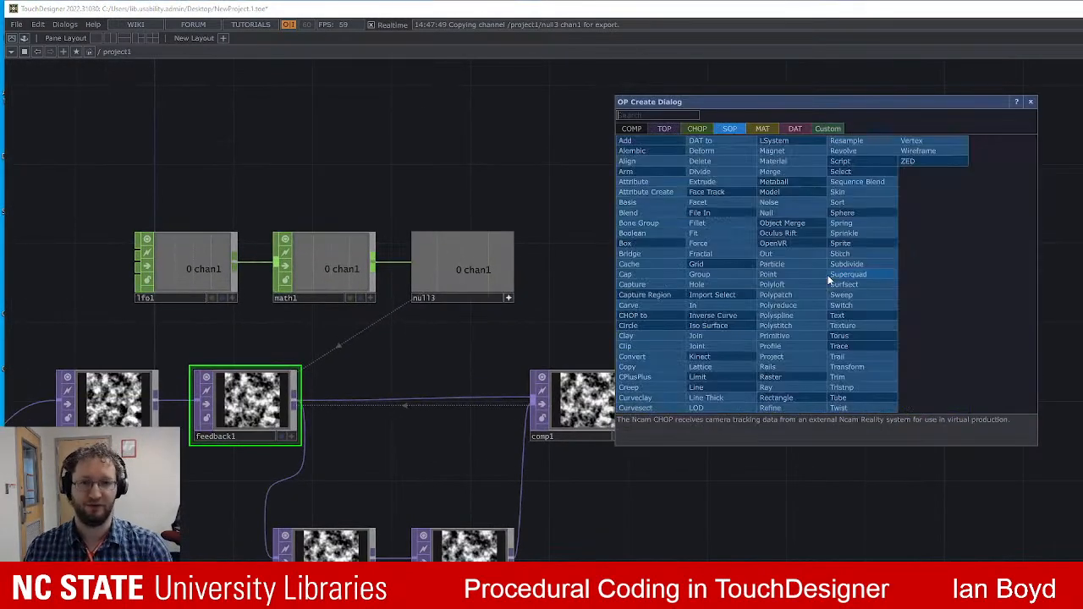
{"action": "type", "text": "rec"}
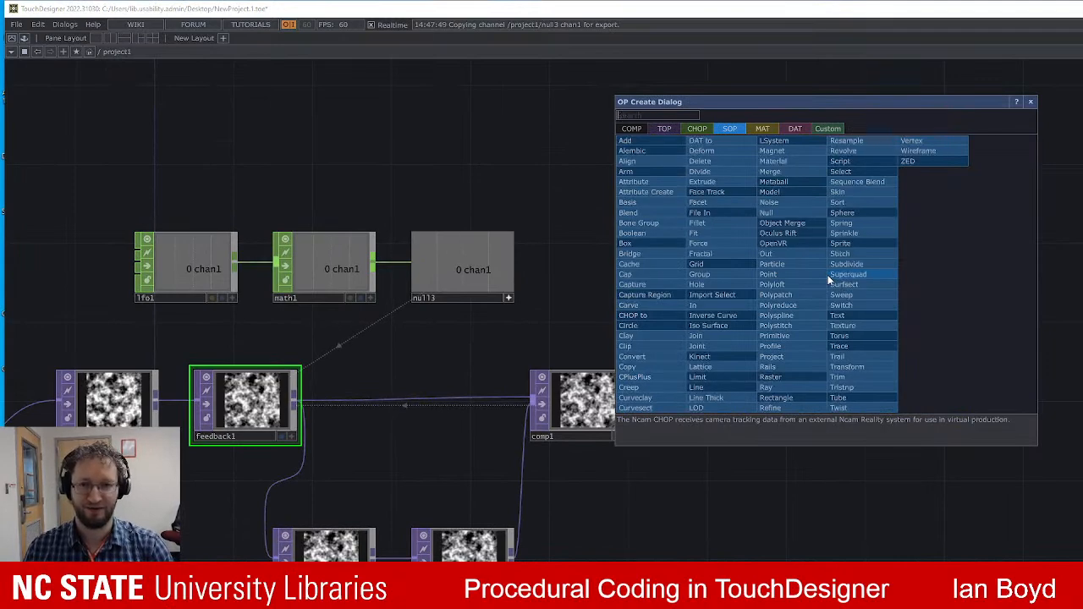
{"action": "type", "text": "tangle"}
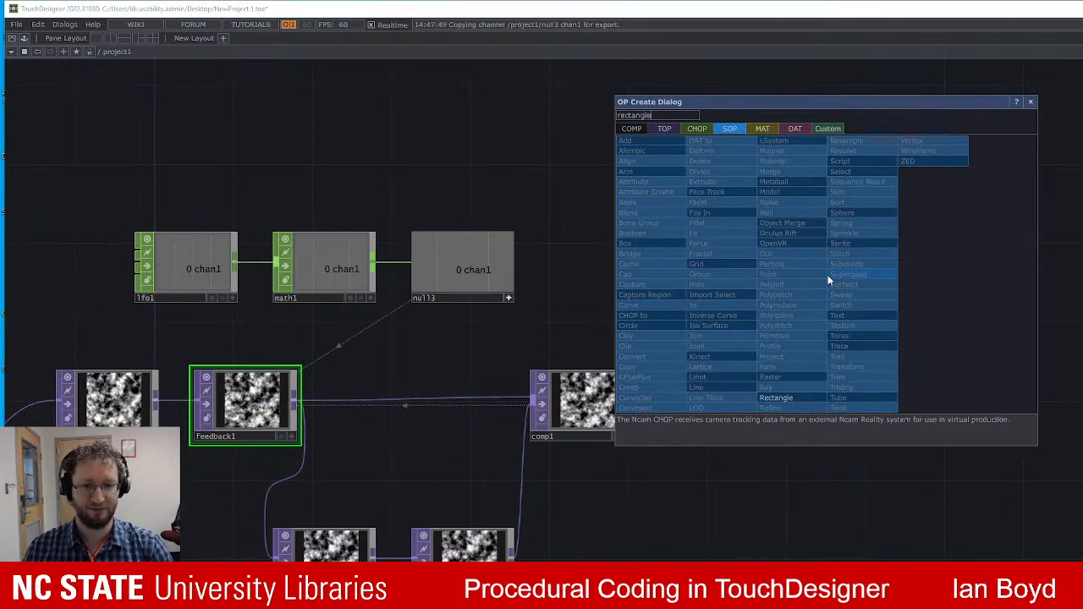
{"action": "key", "text": "Return"}
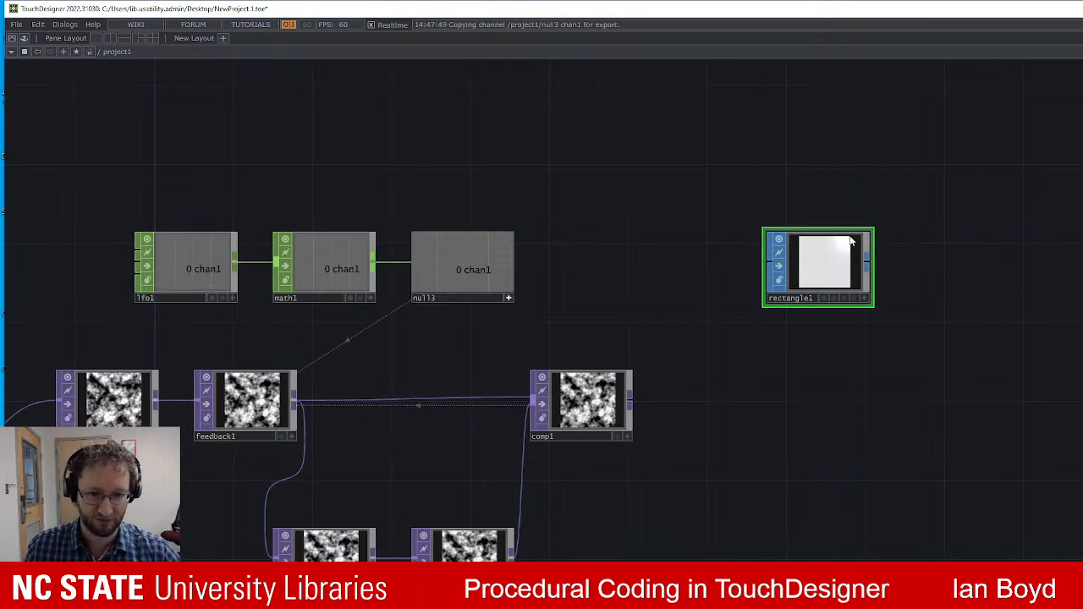
{"action": "key", "text": "Delete"}
Add a Grid SOP in the empty area beyond comp1 and adjust its position.
{"action": "key", "text": "Tab"}
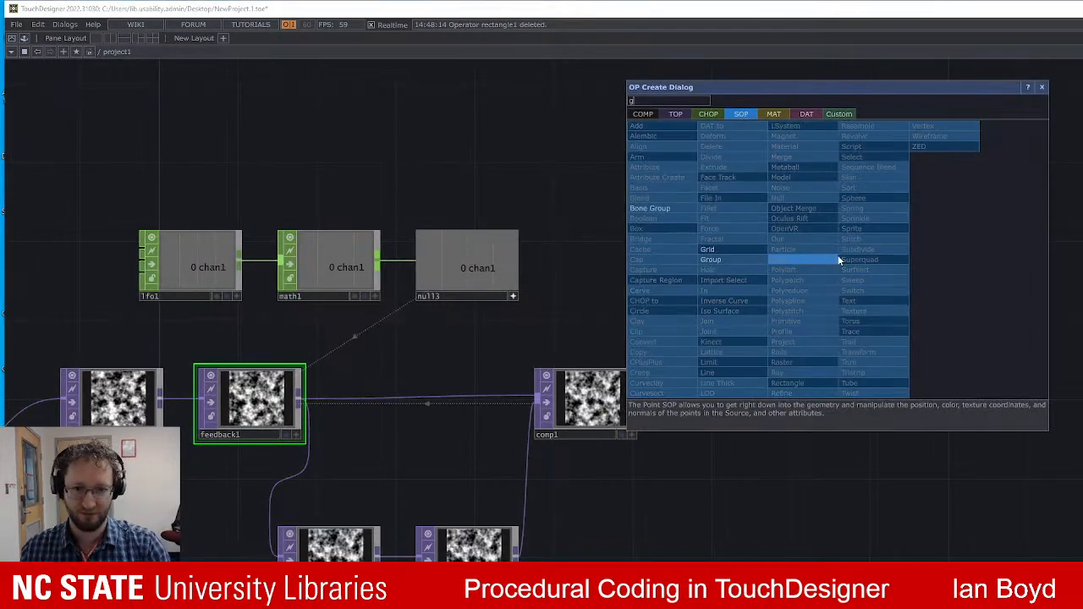
{"action": "left_click", "coordinate": [838, 259]}
{"action": "left_click", "coordinate": [838, 259]}
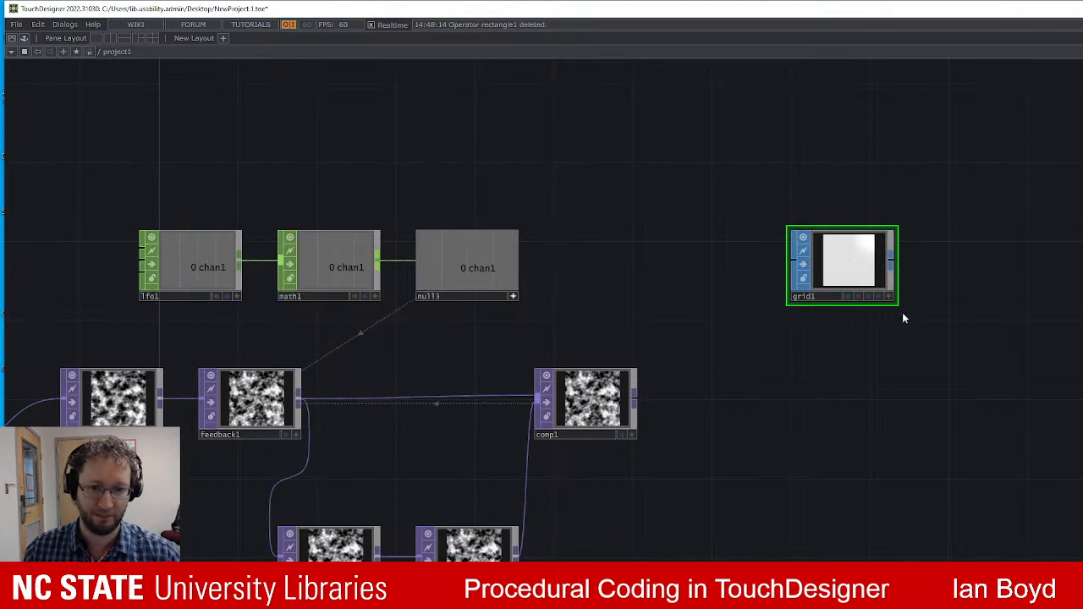
{"action": "scroll", "coordinate": [918, 279], "scroll_direction": "down", "scroll_amount": 3}
{"action": "scroll", "coordinate": [918, 277], "scroll_direction": "up", "scroll_amount": 2}
{"action": "left_click_drag", "start_coordinate": [813, 250], "coordinate": [871, 266]}
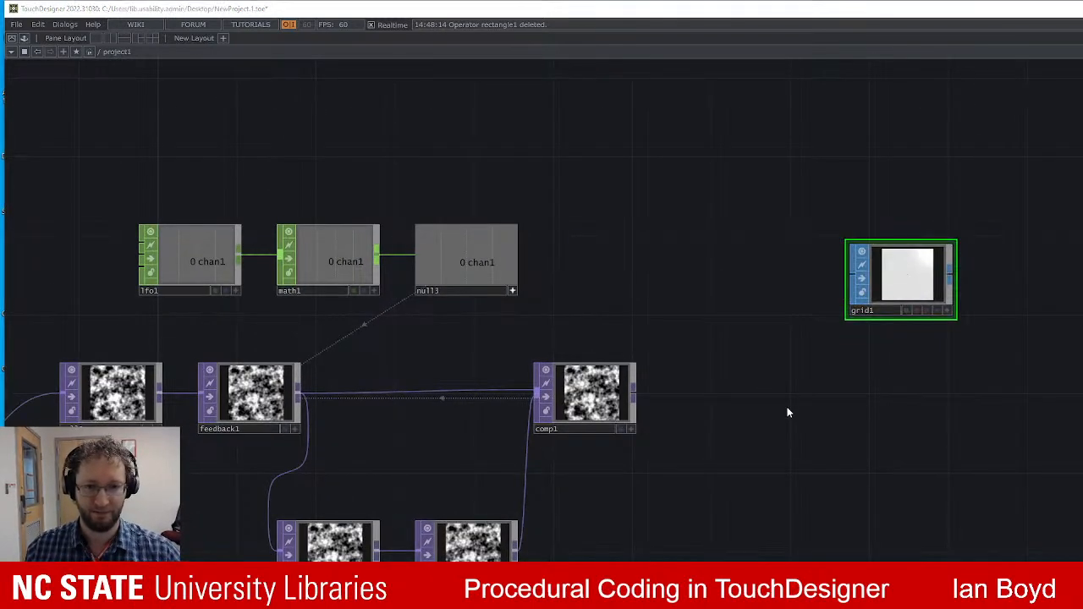
Add a Phong MAT and place it just below grid1.
{"action": "key", "text": "Tab"}
{"action": "scroll", "coordinate": [788, 412], "scroll_direction": "down", "scroll_amount": 2}
{"action": "scroll", "coordinate": [787, 412], "scroll_direction": "up", "scroll_amount": 1}
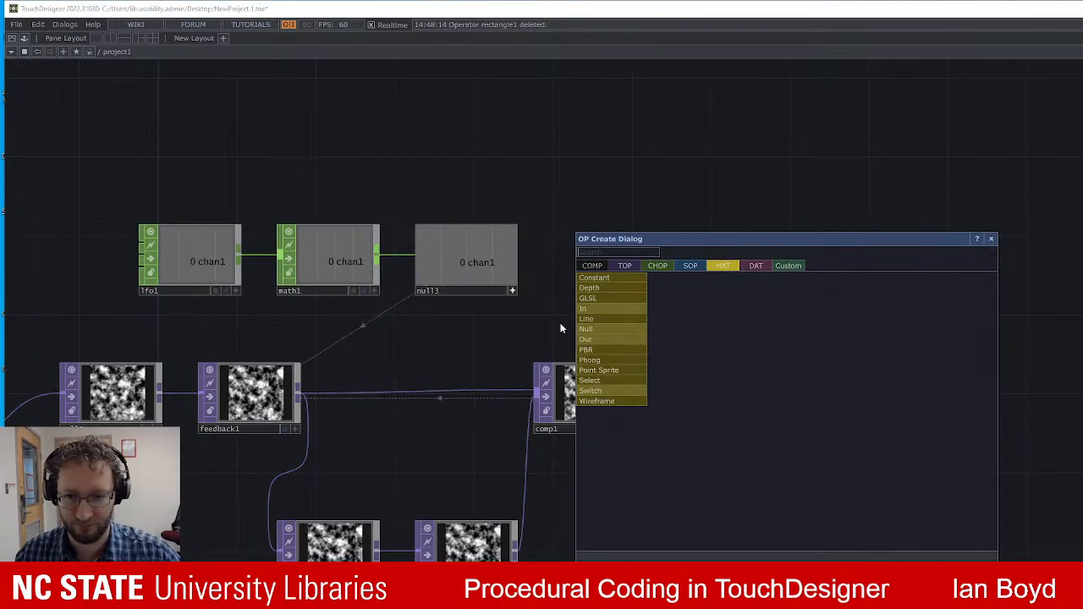
{"action": "left_click", "coordinate": [618, 360]}
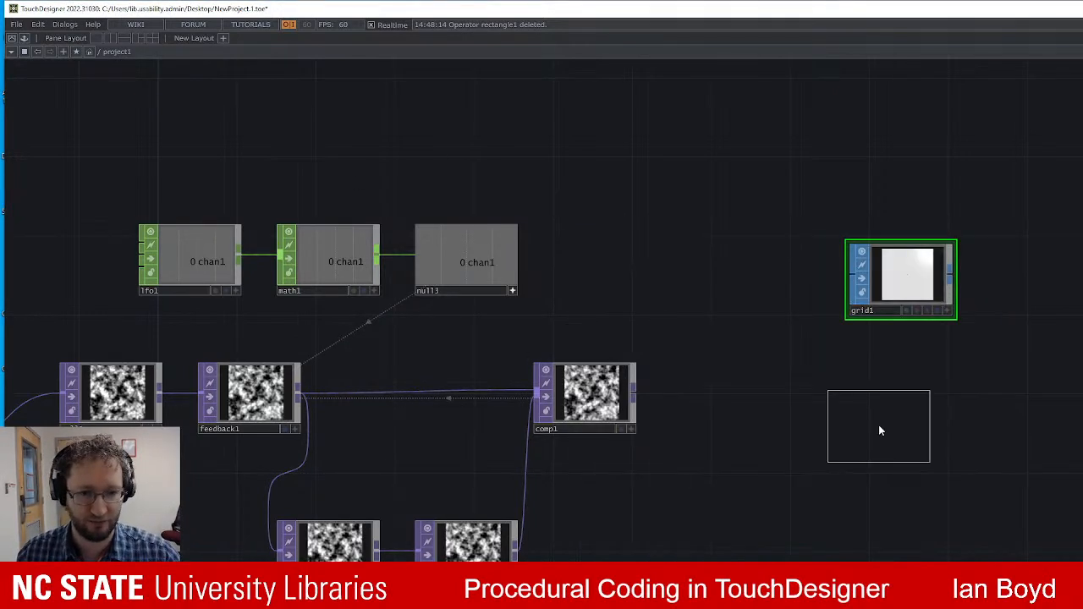
{"action": "left_click", "coordinate": [880, 432]}
{"action": "left_click_drag", "start_coordinate": [882, 417], "coordinate": [880, 393]}
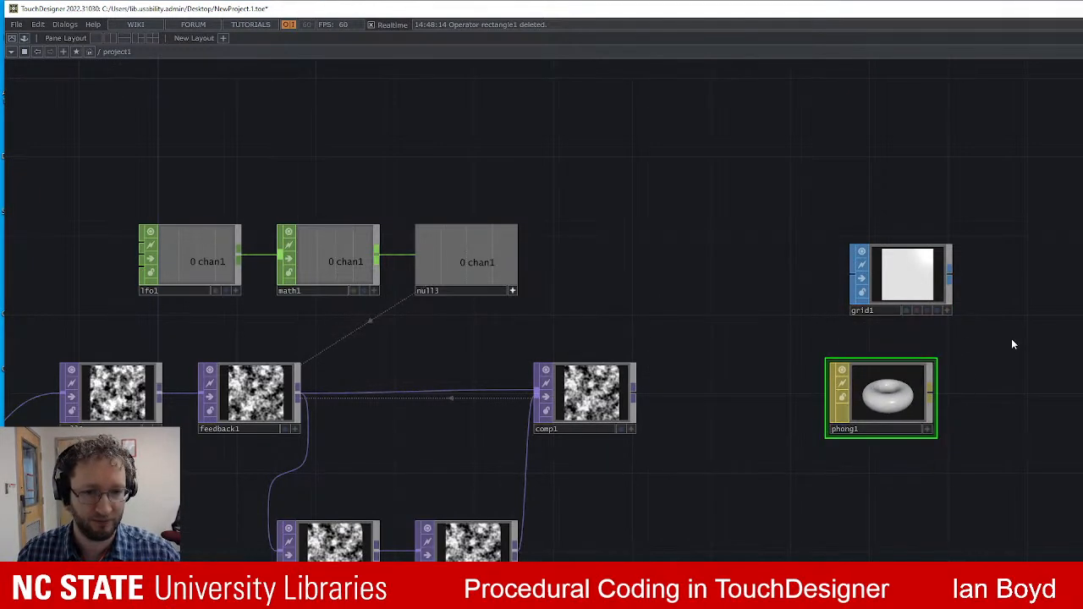
{"action": "left_click_drag", "start_coordinate": [1041, 298], "coordinate": [836, 319]}
{"action": "key", "text": "Tab"}
{"action": "key", "text": "Tab"}
{"action": "key", "text": "Tab"}
{"action": "key", "text": "Tab"}
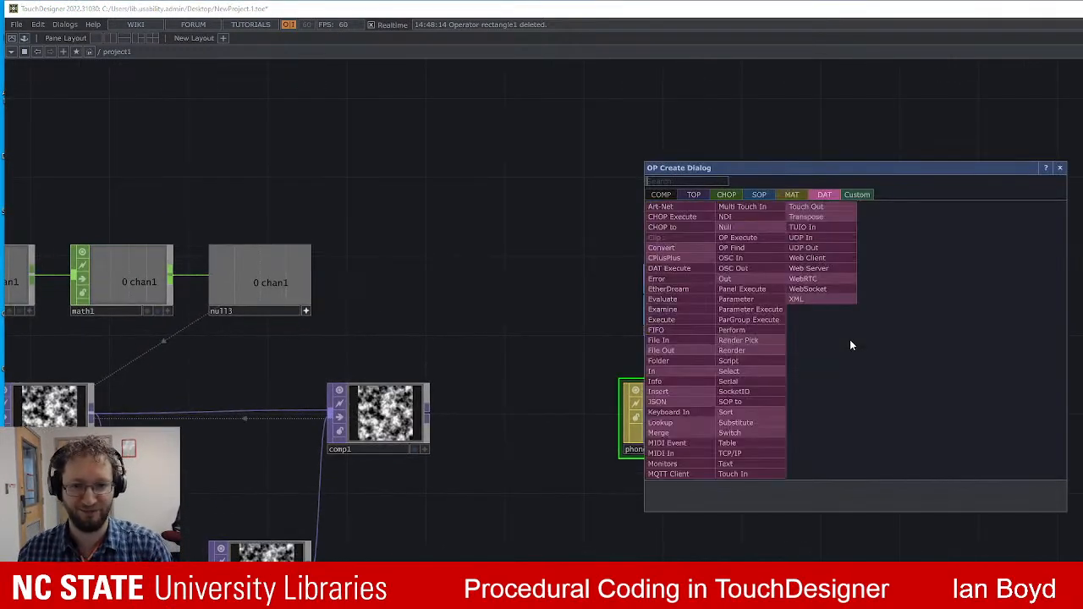
{"action": "key", "text": "shift+Tab"}
{"action": "type", "text": "g"}
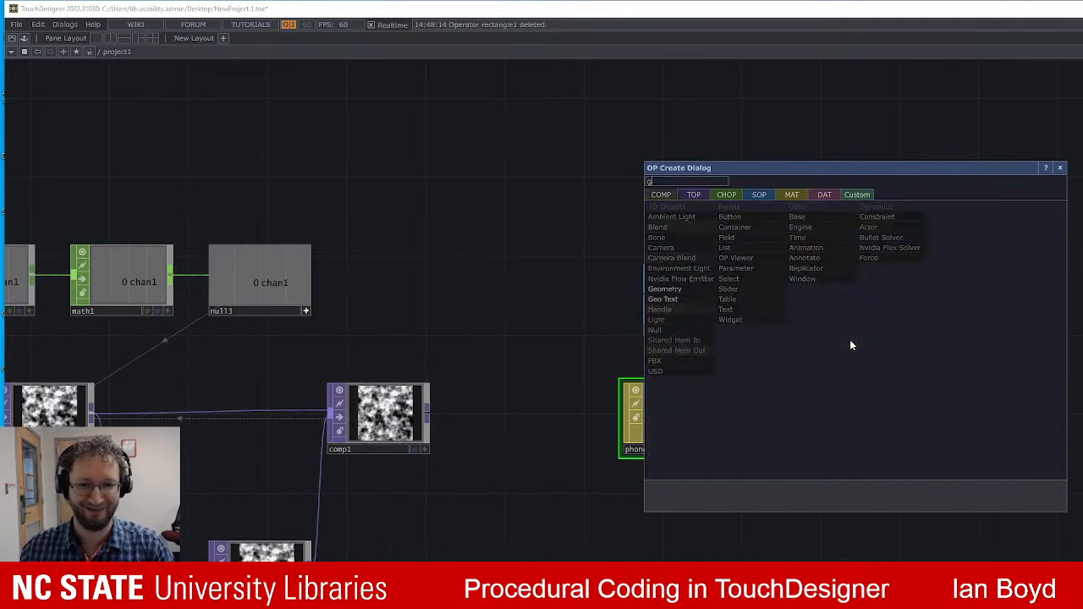
{"action": "type", "text": "eo"}
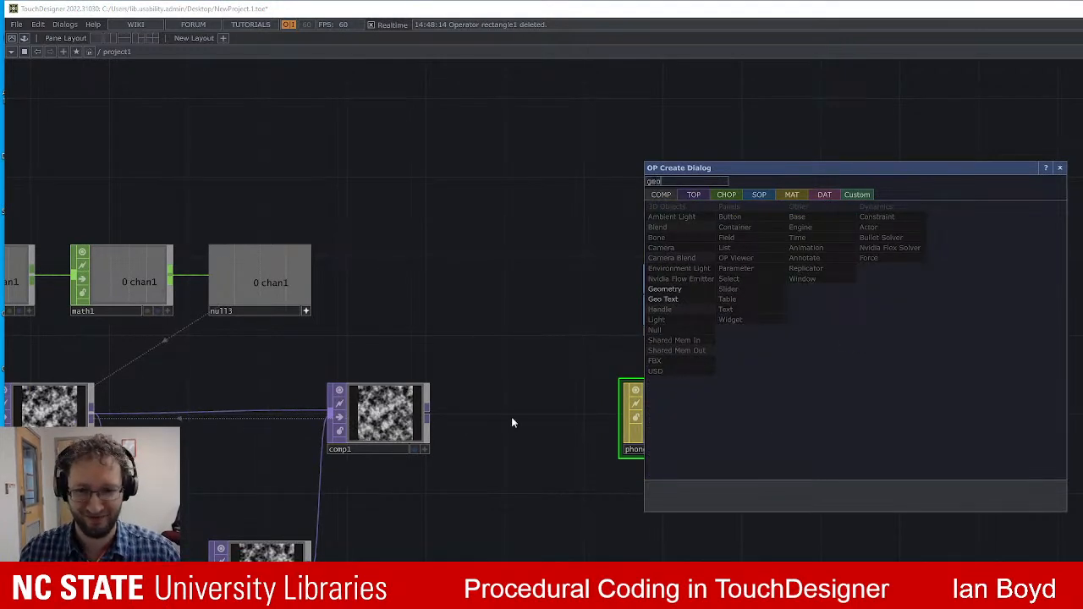
{"action": "left_click", "coordinate": [664, 288]}
{"action": "left_click", "coordinate": [926, 364]}
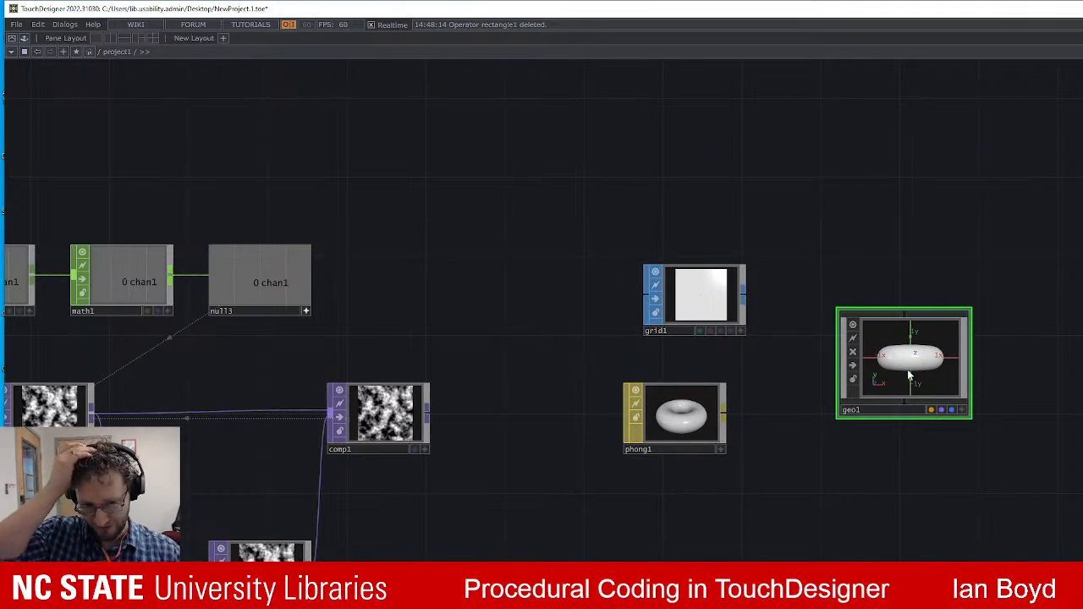
{"action": "mouse_move", "coordinate": [911, 359]}
{"action": "left_mouse_down"}
{"action": "mouse_move", "coordinate": [884, 343]}
{"action": "mouse_move", "coordinate": [905, 373]}
{"action": "mouse_move", "coordinate": [911, 343]}
{"action": "left_mouse_up"}
{"action": "key", "text": "Delete"}
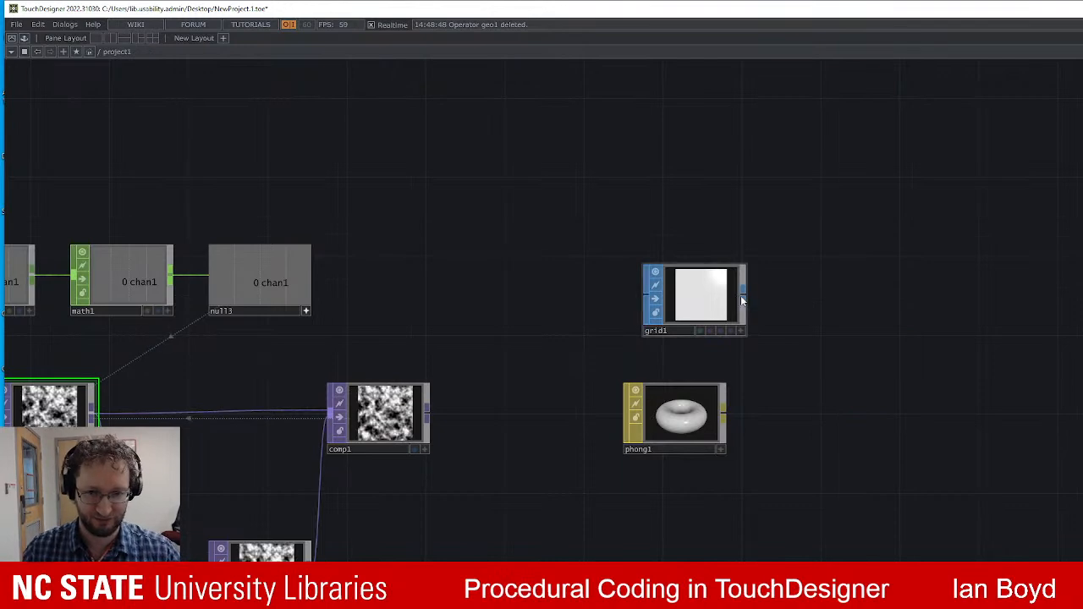
Attach a Null SOP to grid1's output and place it beside grid1.
{"action": "left_click", "coordinate": [742, 295]}
{"action": "left_click", "coordinate": [799, 291]}
{"action": "type", "text": "null"}
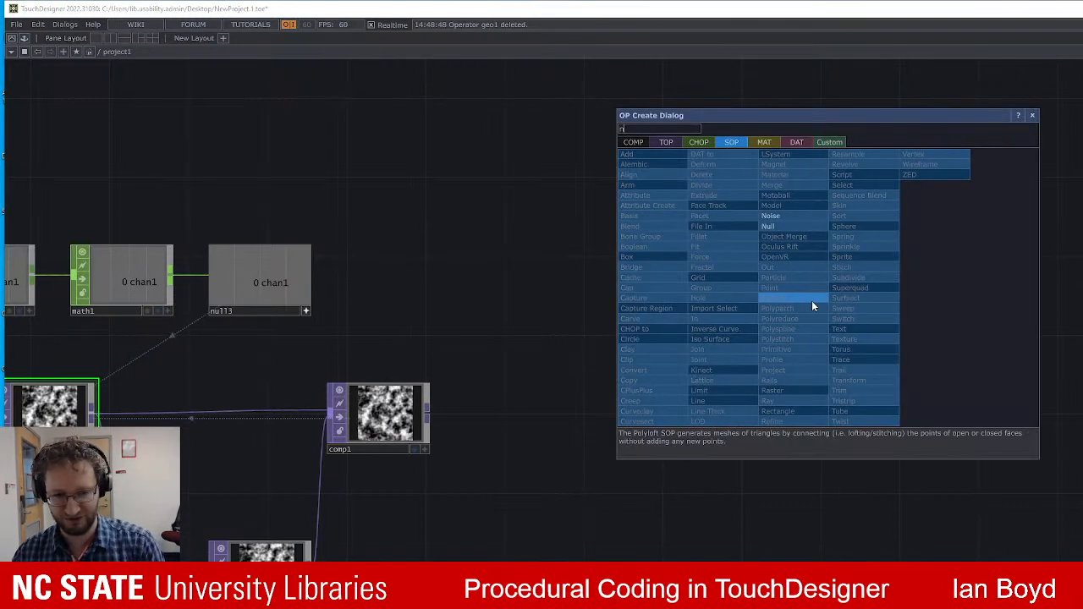
{"action": "key", "text": "Return"}
{"action": "left_click", "coordinate": [812, 302]}
{"action": "left_click_drag", "start_coordinate": [833, 277], "coordinate": [865, 285]}
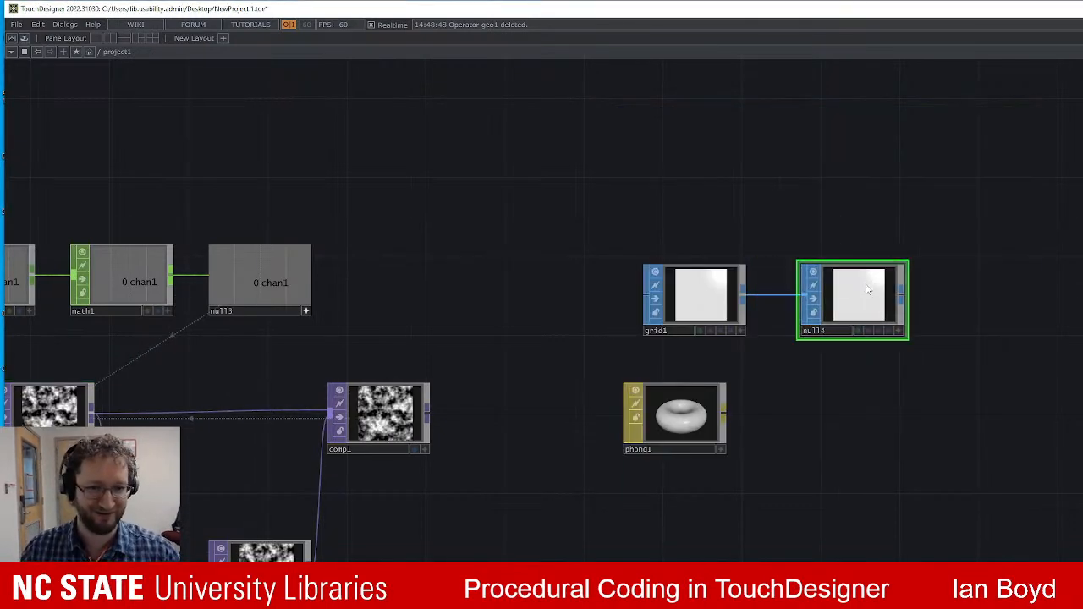
Attach a Geometry COMP to null4's output and place it below and beyond null4.
{"action": "left_click_drag", "start_coordinate": [942, 400], "coordinate": [836, 395]}
{"action": "left_click", "coordinate": [798, 293]}
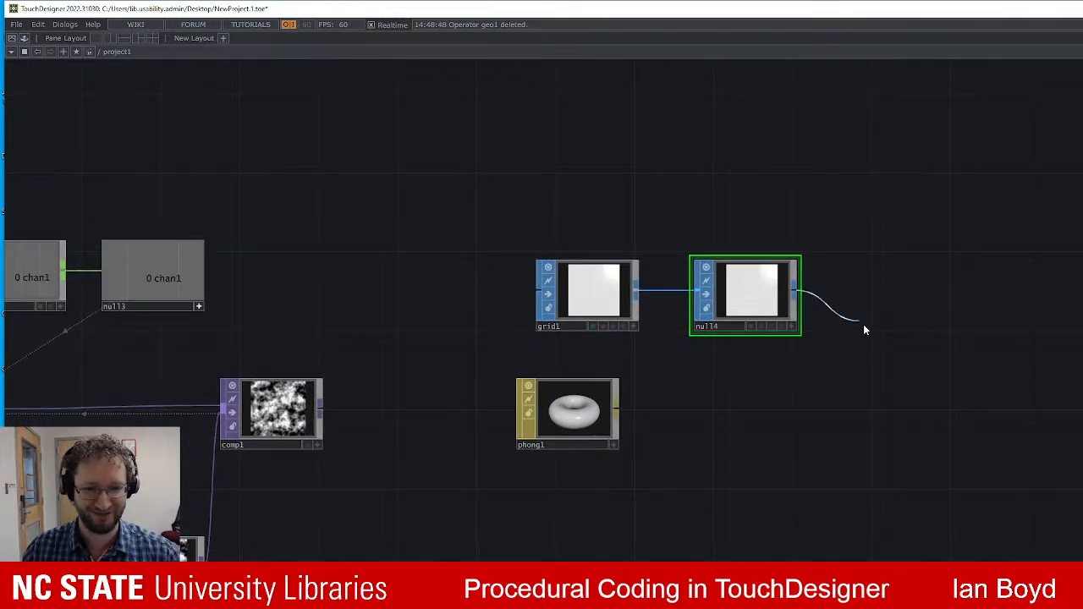
{"action": "left_click", "coordinate": [864, 327]}
{"action": "left_click", "coordinate": [692, 207]}
{"action": "type", "text": "ge"}
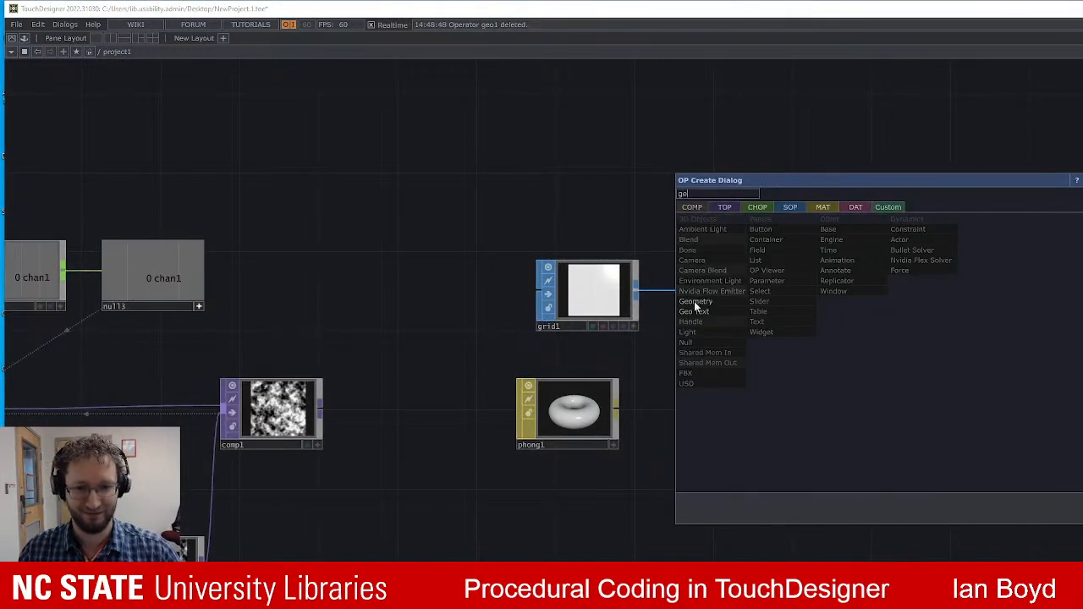
{"action": "left_click", "coordinate": [703, 303]}
{"action": "left_click", "coordinate": [914, 378]}
Add a Camera COMP above geo1 and a Light COMP beside the camera.
{"action": "left_click_drag", "start_coordinate": [897, 165], "coordinate": [810, 204]}
{"action": "key", "text": "Tab"}
{"action": "type", "text": "cam"}
{"action": "key", "text": "Return"}
{"action": "left_click", "coordinate": [811, 206]}
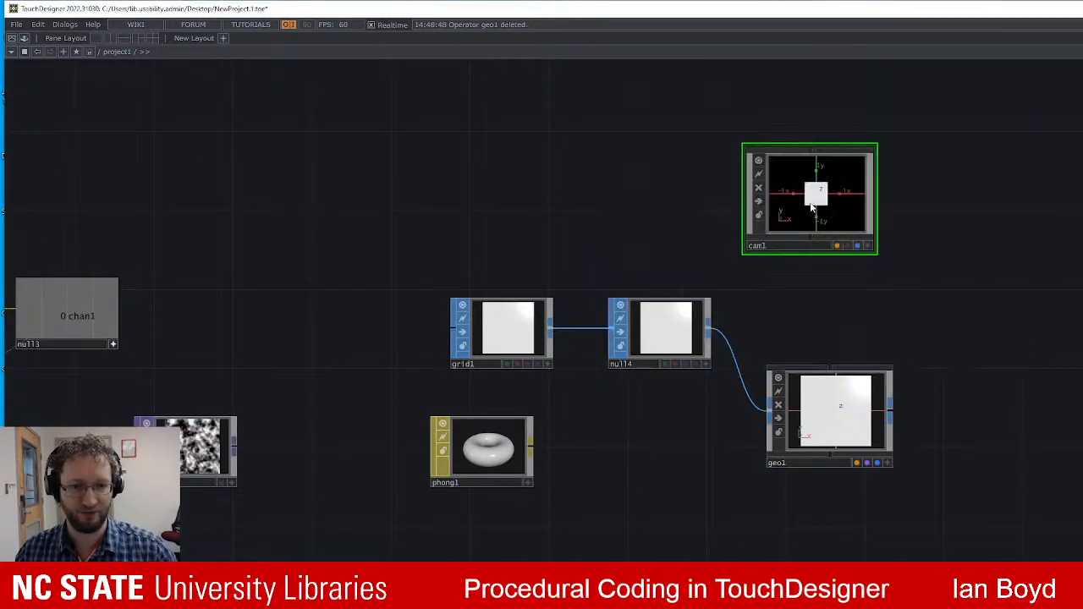
{"action": "key", "text": "Tab"}
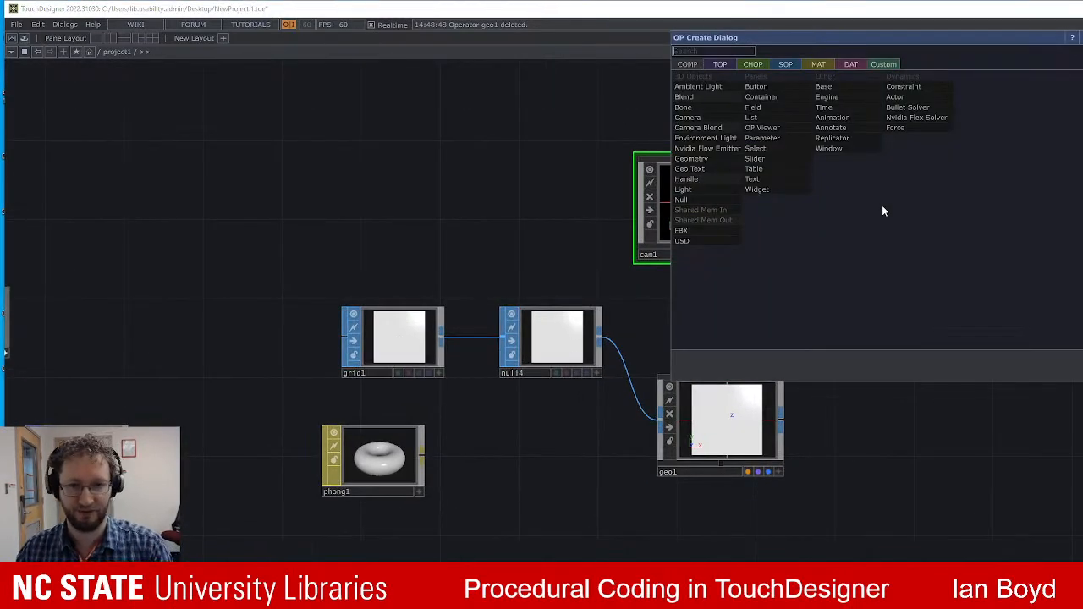
{"action": "type", "text": "ligh"}
{"action": "key", "text": "Return"}
{"action": "left_click", "coordinate": [882, 204]}
Move geo1 closer to the camera and add a Render TOP, placing it below light1.
{"action": "left_click_drag", "start_coordinate": [715, 402], "coordinate": [714, 364]}
{"action": "key", "text": "Tab"}
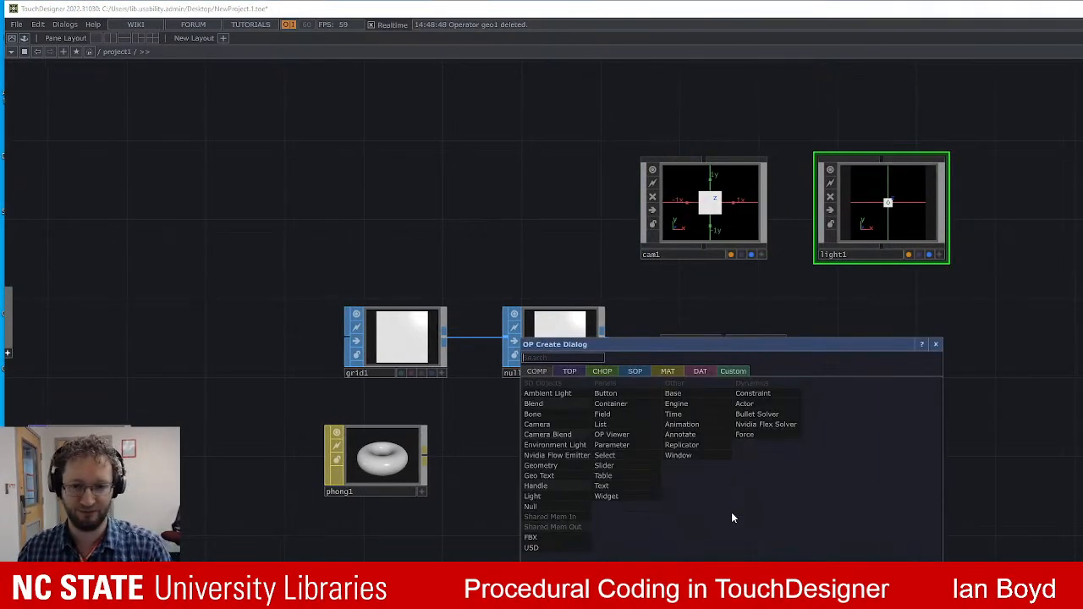
{"action": "type", "text": "rende"}
{"action": "key", "text": "Return"}
{"action": "left_click", "coordinate": [731, 512]}
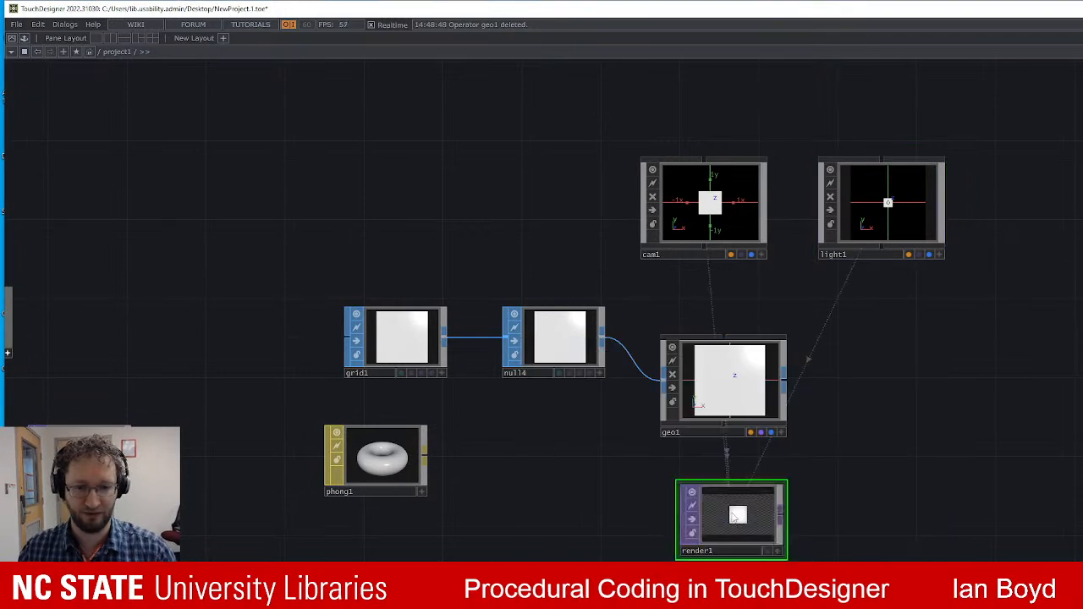
{"action": "left_click_drag", "start_coordinate": [738, 515], "coordinate": [935, 458]}
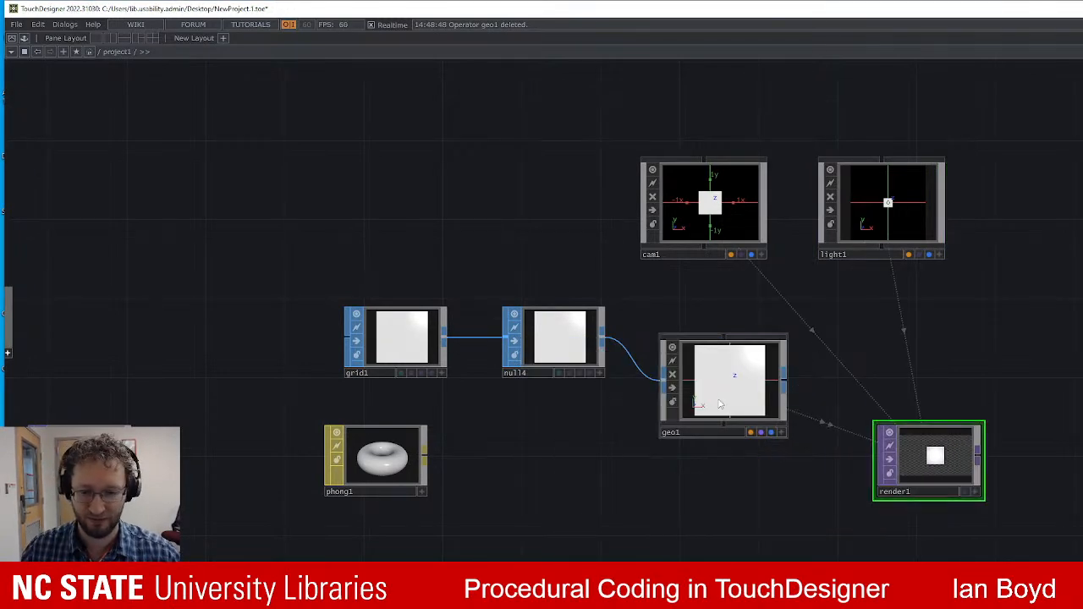
Rearrange geo1, grid1 and null4 to make room, and assign phong1 as geo1's Material.
{"action": "left_click_drag", "start_coordinate": [718, 401], "coordinate": [700, 460]}
{"action": "left_click_drag", "start_coordinate": [578, 455], "coordinate": [714, 408]}
{"action": "right_click_drag", "start_coordinate": [447, 205], "coordinate": [730, 343]}
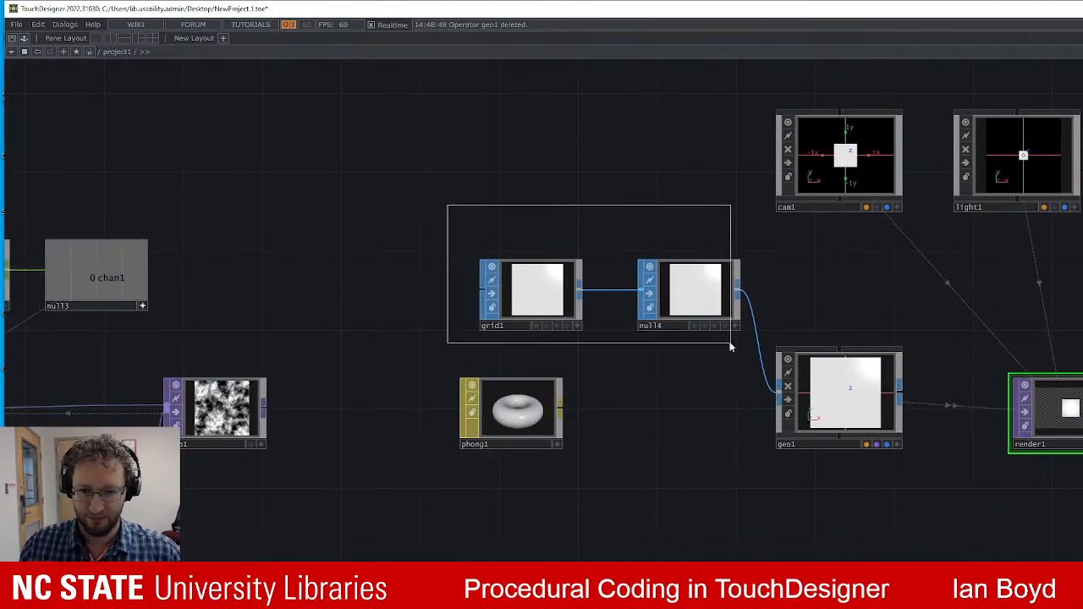
{"action": "left_click_drag", "start_coordinate": [715, 317], "coordinate": [650, 336]}
{"action": "left_click_drag", "start_coordinate": [516, 415], "coordinate": [832, 408]}
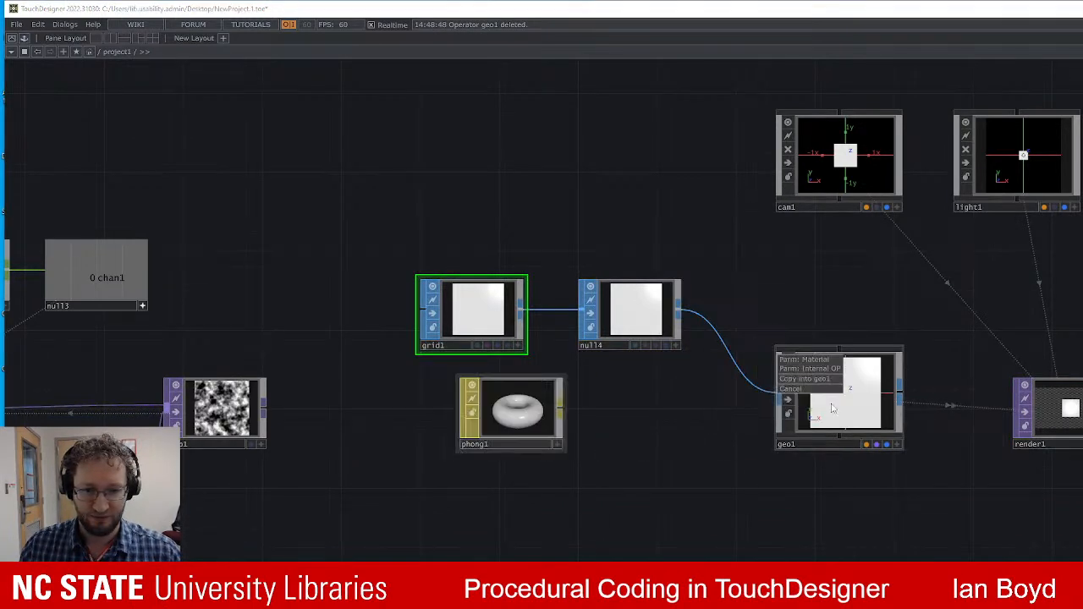
{"action": "left_click", "coordinate": [812, 359]}
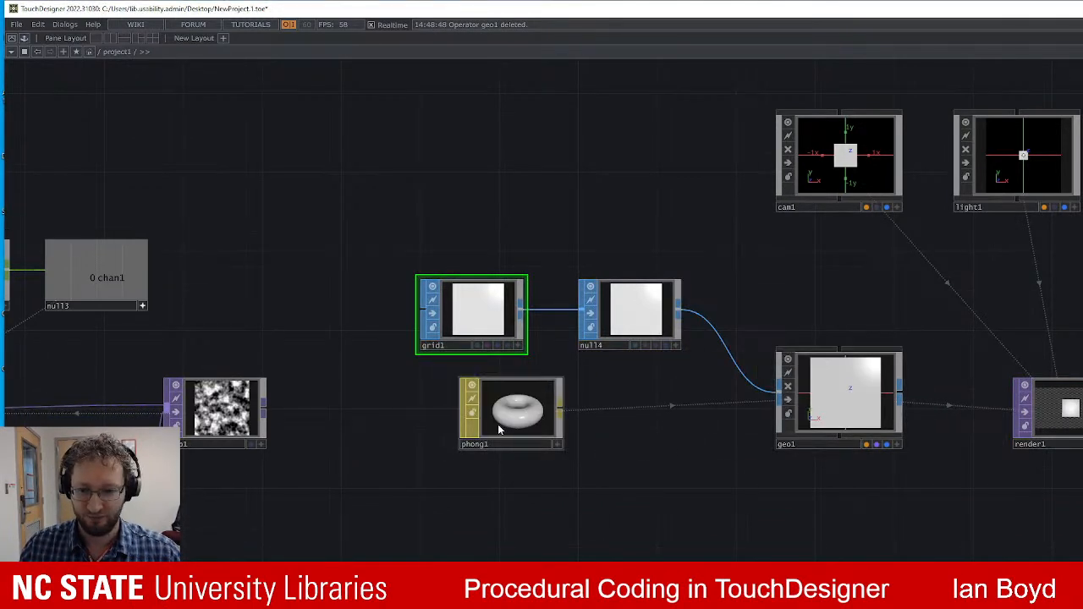
Move phong1 slightly lower beneath grid1 and select it.
{"action": "left_click_drag", "start_coordinate": [497, 430], "coordinate": [498, 450]}
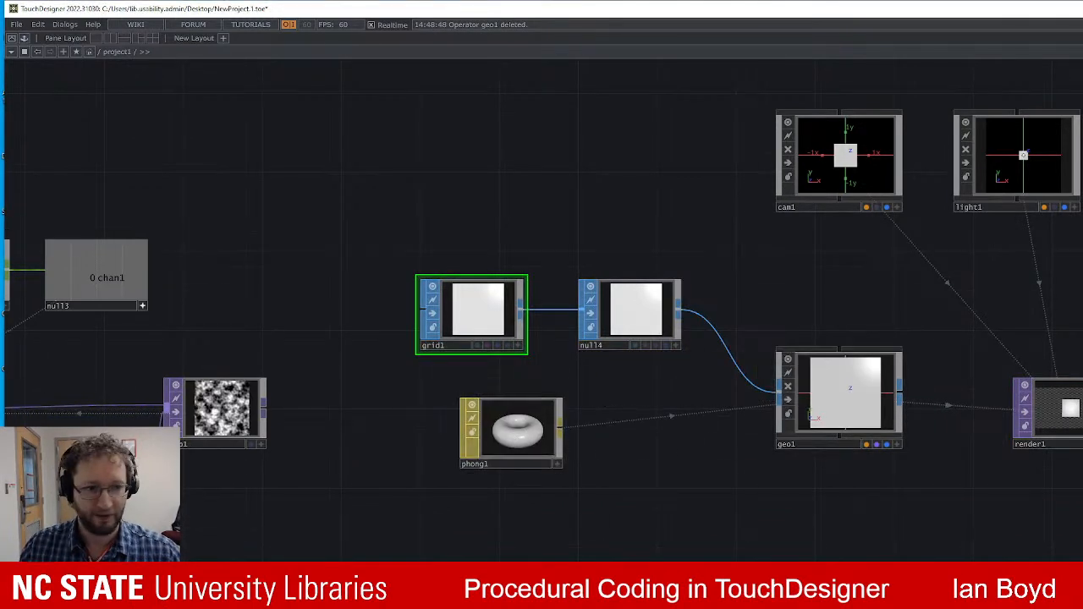
{"action": "left_click", "coordinate": [513, 430]}
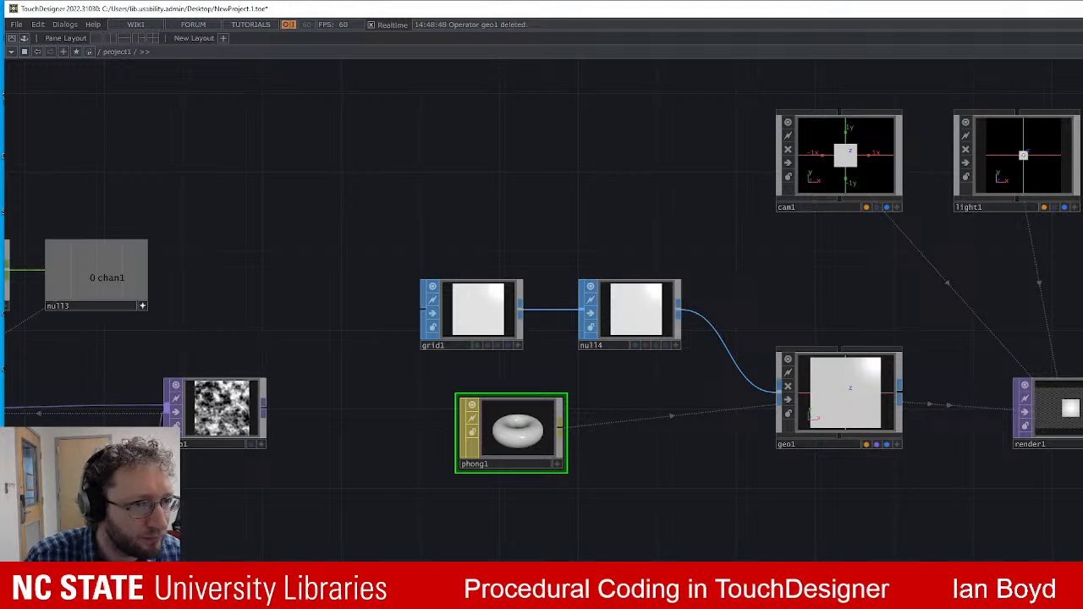
{"action": "scroll", "coordinate": [541, 310], "scroll_direction": "down", "scroll_amount": 3}
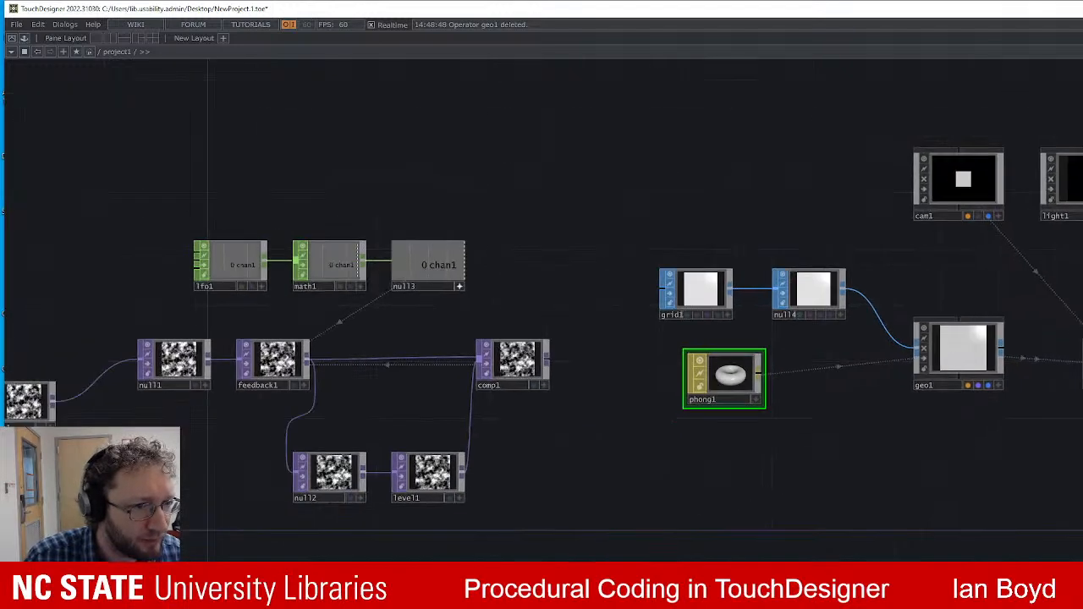
{"action": "scroll", "coordinate": [541, 309], "scroll_direction": "up", "scroll_amount": 3}
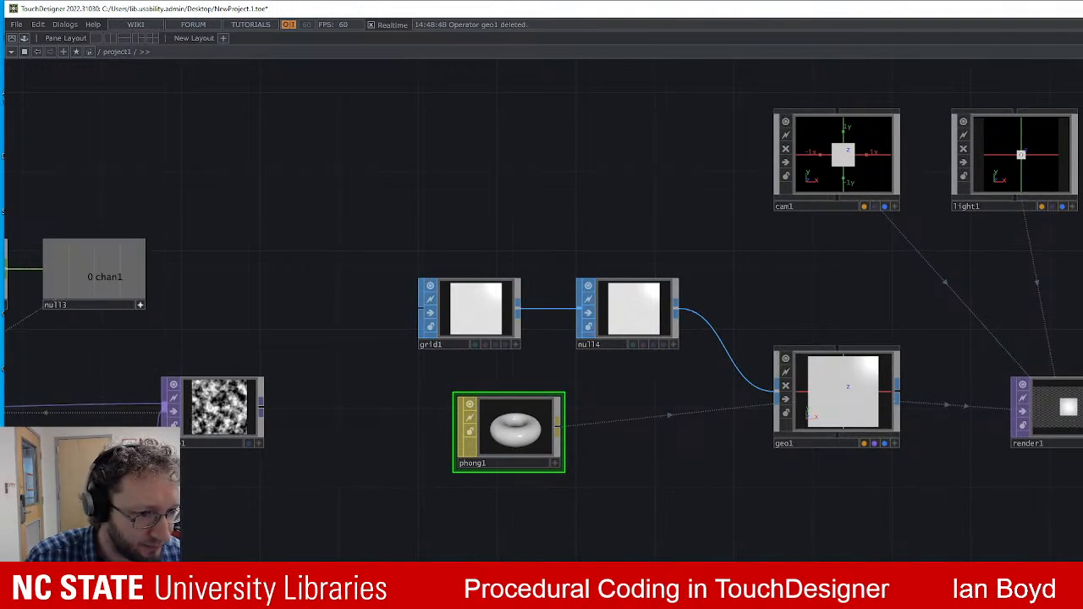
Delete phong1 and place a PBR MAT below grid1 and null4.
{"action": "left_click_drag", "start_coordinate": [800, 507], "coordinate": [946, 524]}
{"action": "key", "text": "Delete"}
{"action": "key", "text": "Tab"}
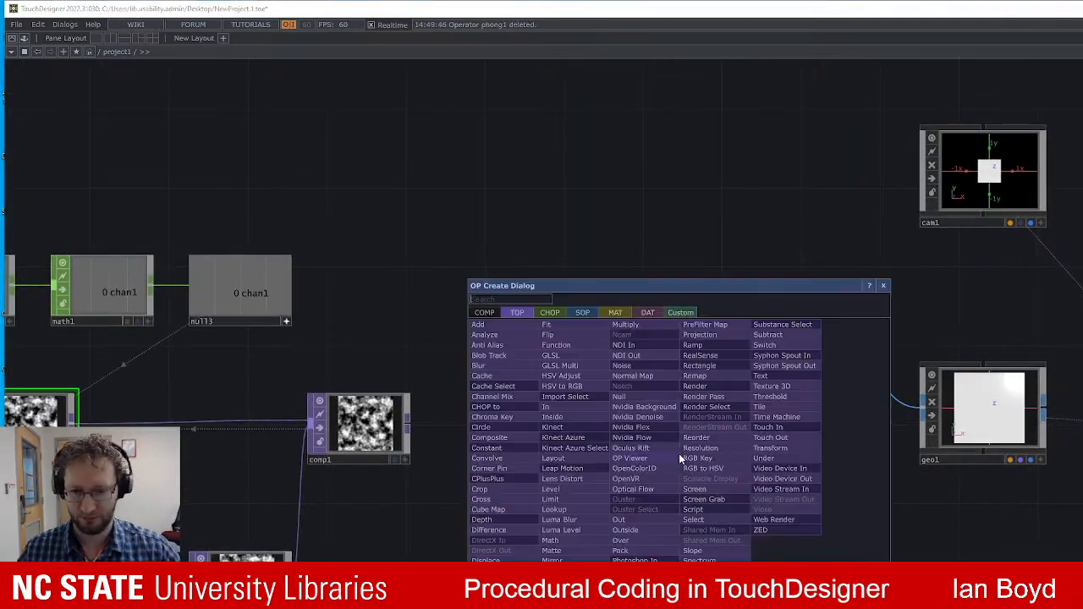
{"action": "key", "text": "Tab"}
{"action": "type", "text": "pbr"}
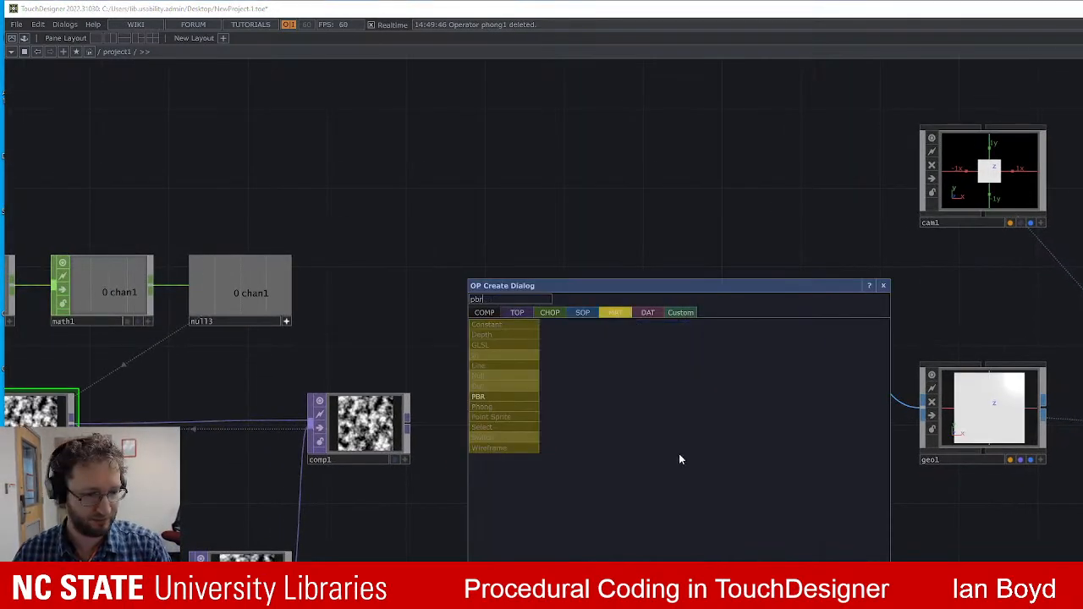
{"action": "key", "text": "Return"}
{"action": "left_click", "coordinate": [679, 454]}
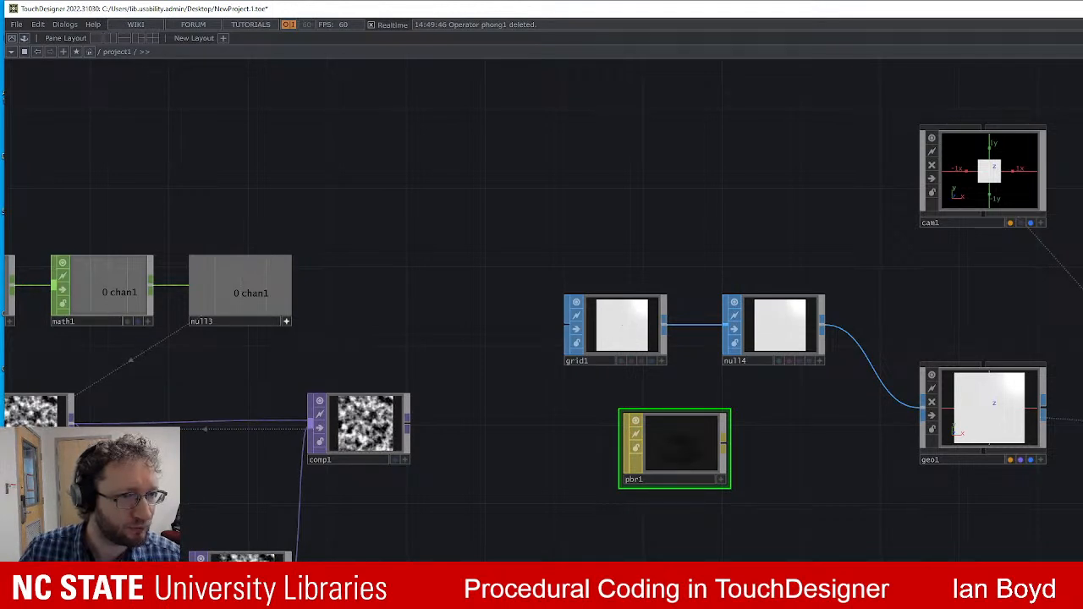
{"action": "key", "text": "Tab"}
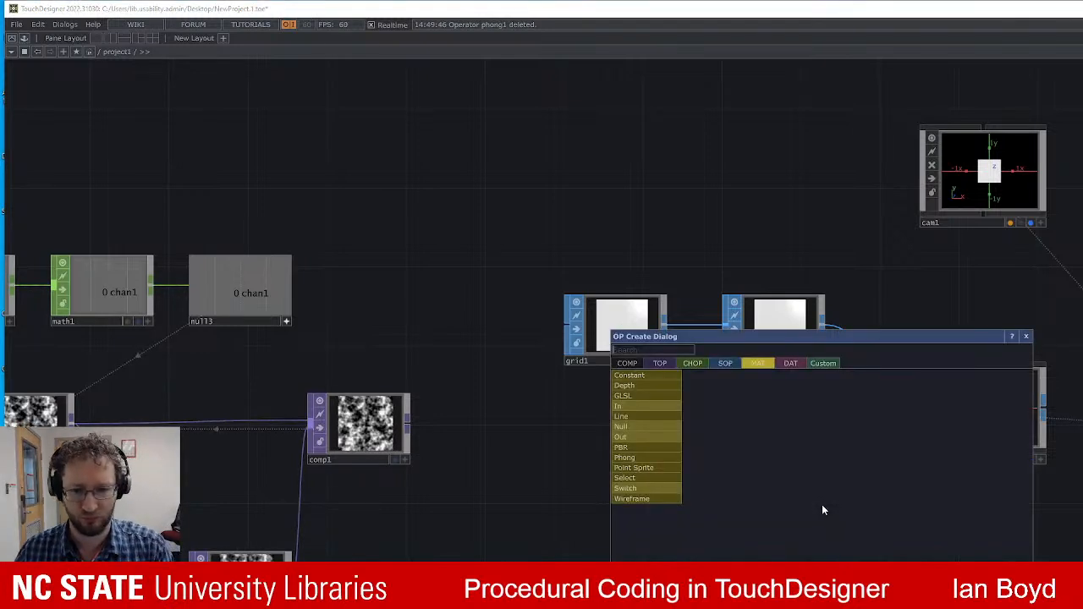
{"action": "type", "text": "heig"}
{"action": "key", "text": "BackSpace"}
{"action": "key", "text": "BackSpace"}
{"action": "key", "text": "BackSpace"}
{"action": "key", "text": "BackSpace"}
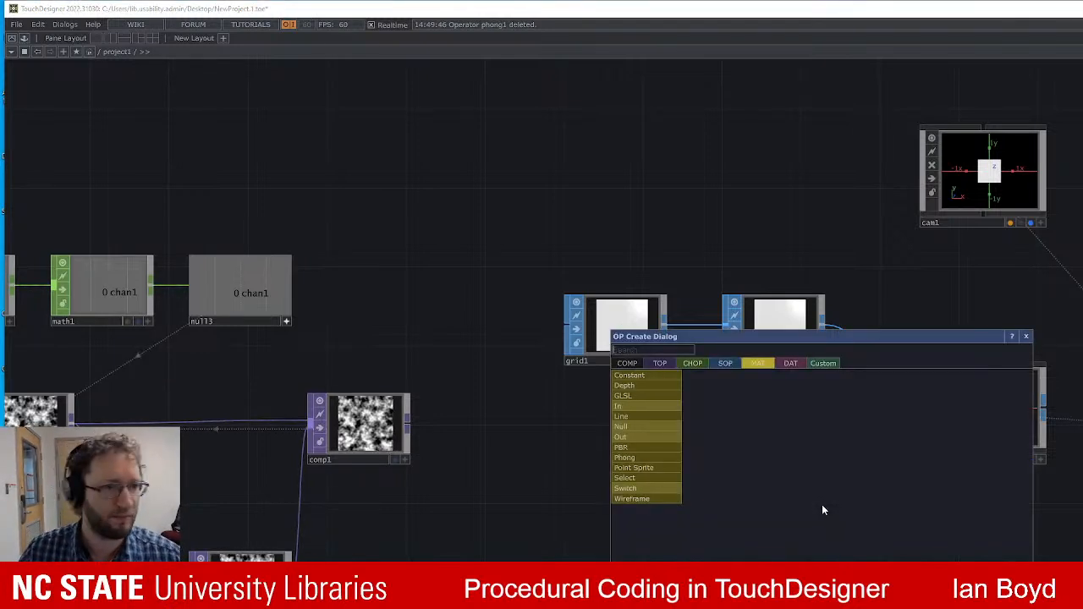
{"action": "key", "text": "Escape"}
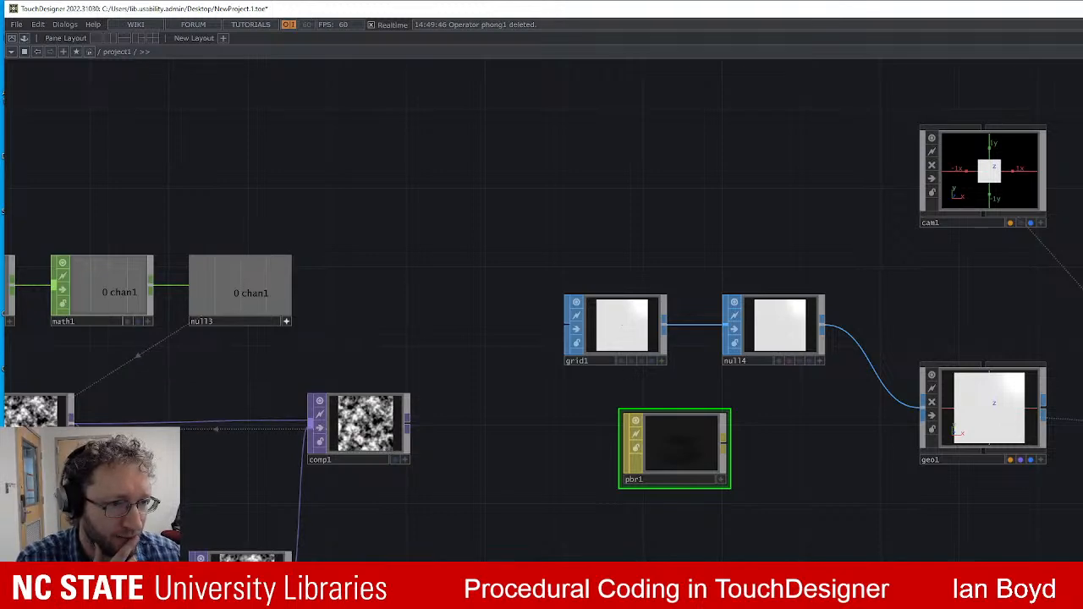
Attach a Null TOP to comp1's output and place it between comp1 and pbr1.
{"action": "left_click_drag", "start_coordinate": [812, 483], "coordinate": [698, 490]}
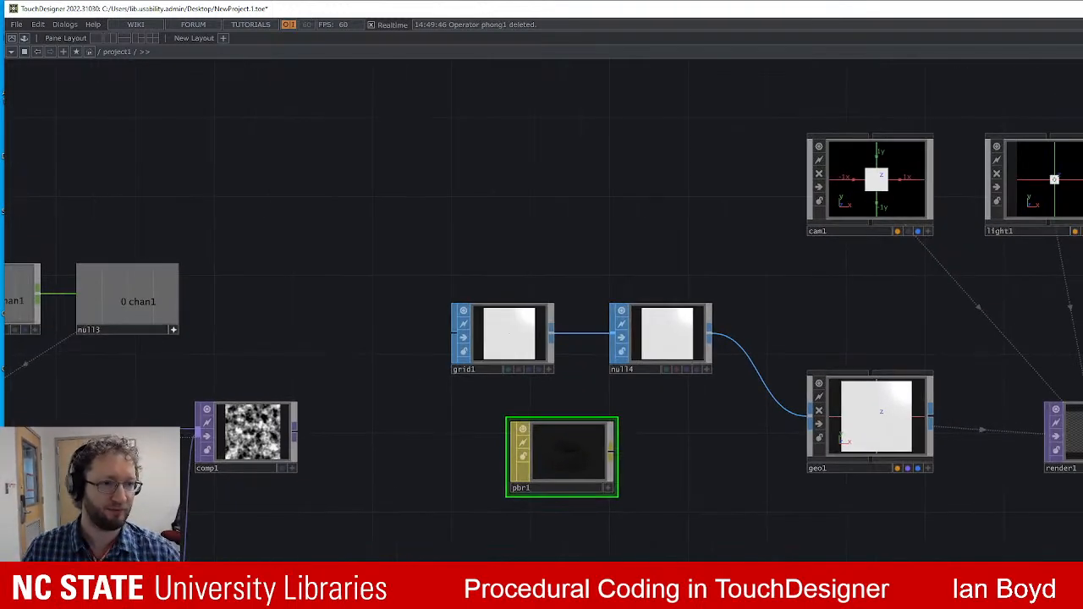
{"action": "left_click_drag", "start_coordinate": [976, 518], "coordinate": [1010, 516]}
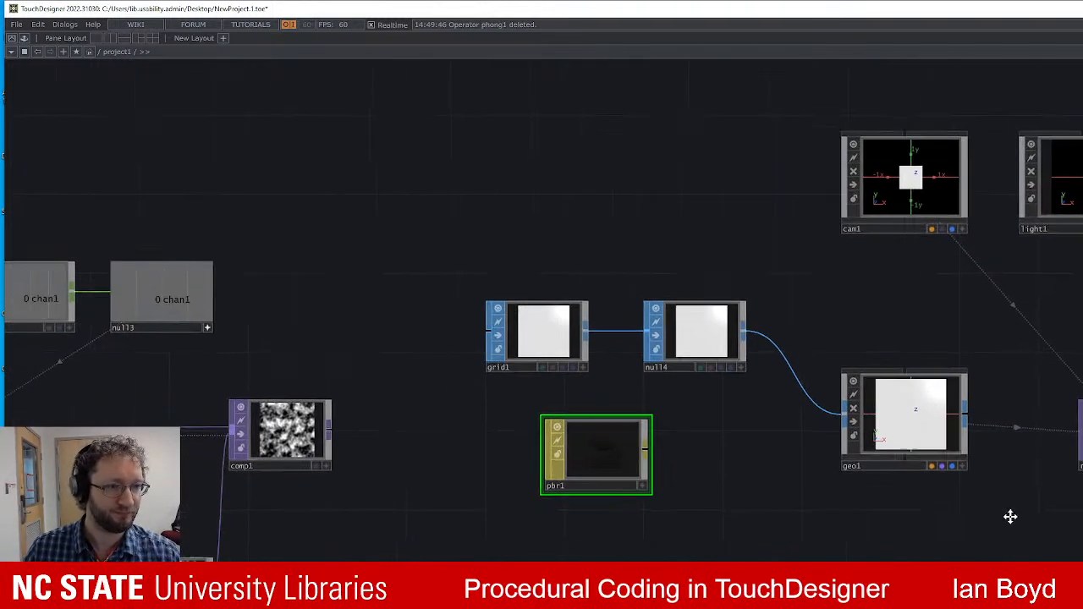
{"action": "scroll", "coordinate": [957, 452], "scroll_direction": "down", "scroll_amount": 3}
{"action": "mouse_move", "coordinate": [786, 446]}
{"action": "left_mouse_down"}
{"action": "mouse_move", "coordinate": [800, 462]}
{"action": "mouse_move", "coordinate": [800, 445]}
{"action": "mouse_move", "coordinate": [769, 445]}
{"action": "left_mouse_up"}
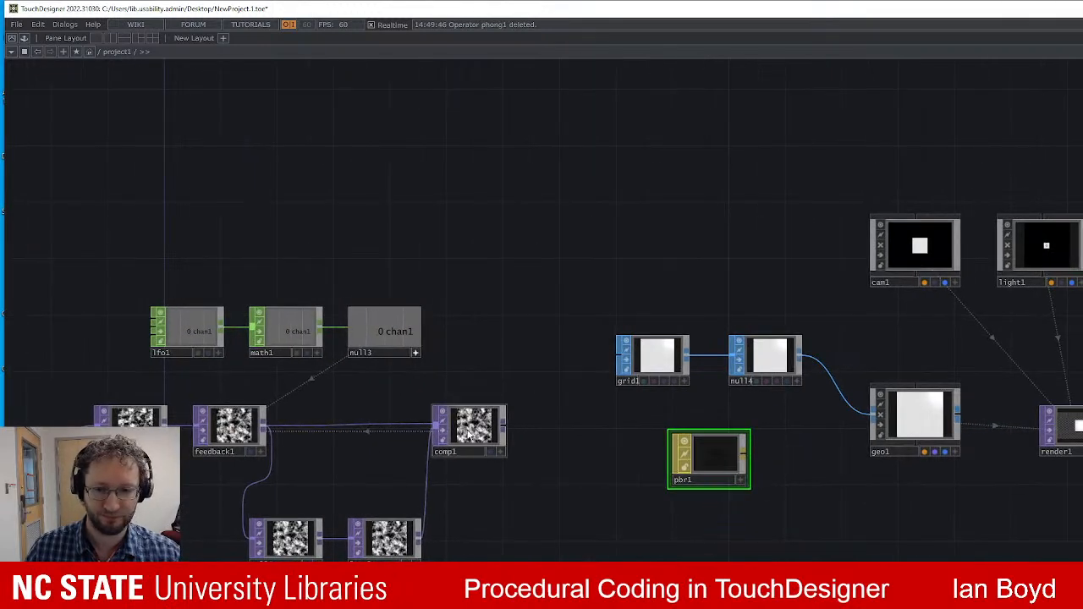
{"action": "key", "text": "Tab"}
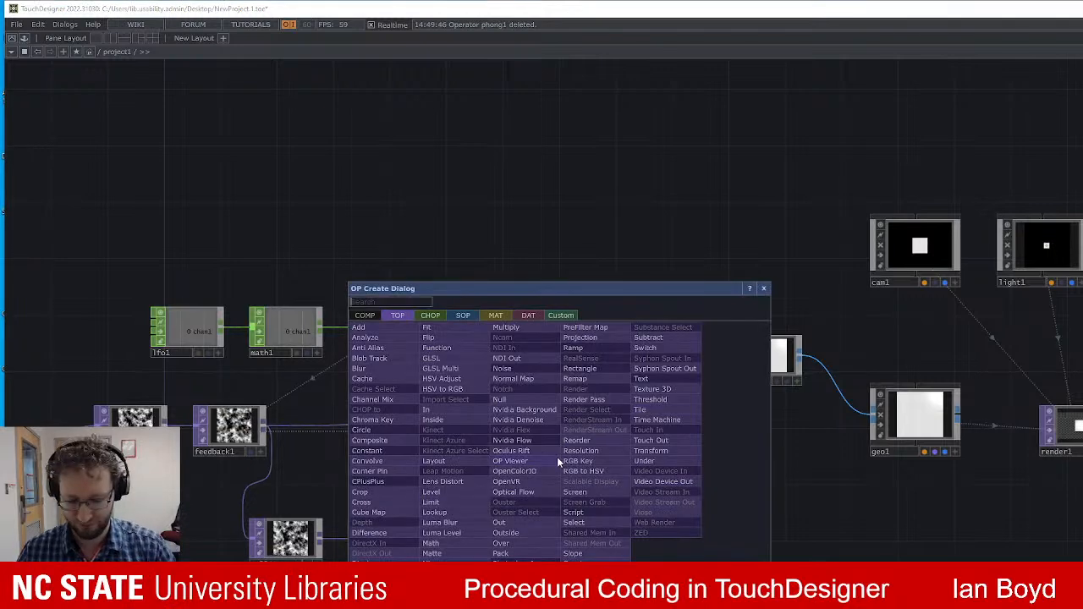
{"action": "type", "text": "null"}
{"action": "key", "text": "Return"}
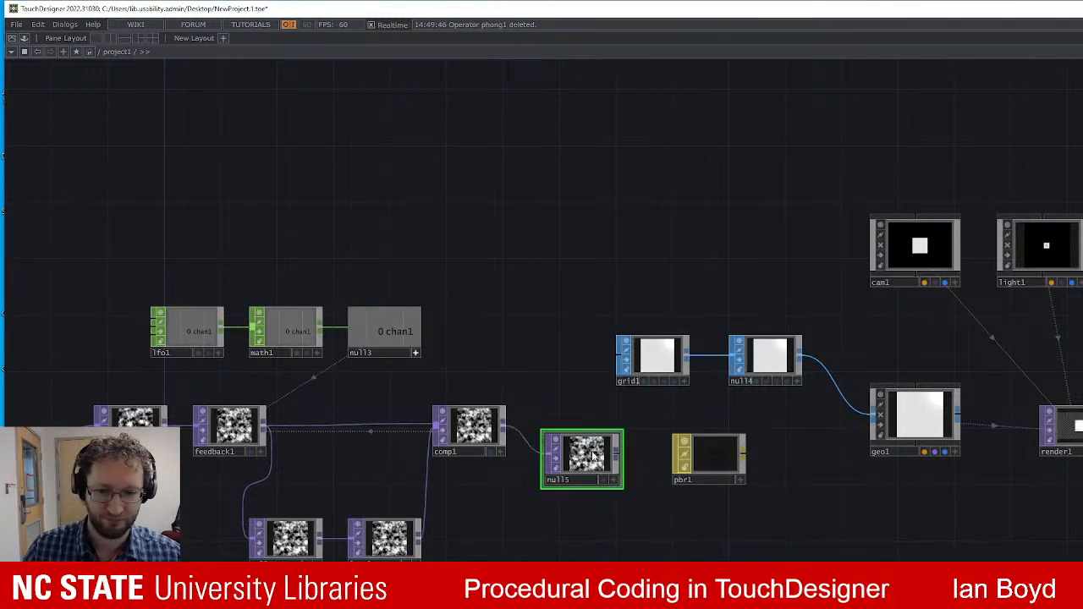
{"action": "left_click", "coordinate": [594, 457]}
Link null5 to pbr1 as a texture map.
{"action": "left_click", "coordinate": [719, 452]}
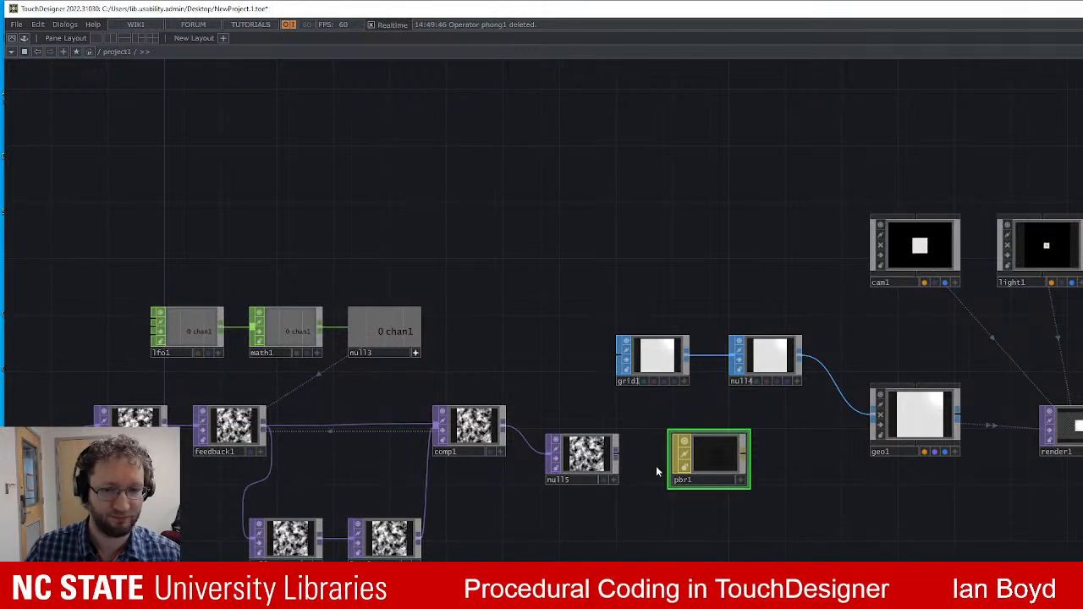
{"action": "left_click_drag", "start_coordinate": [595, 458], "coordinate": [606, 459]}
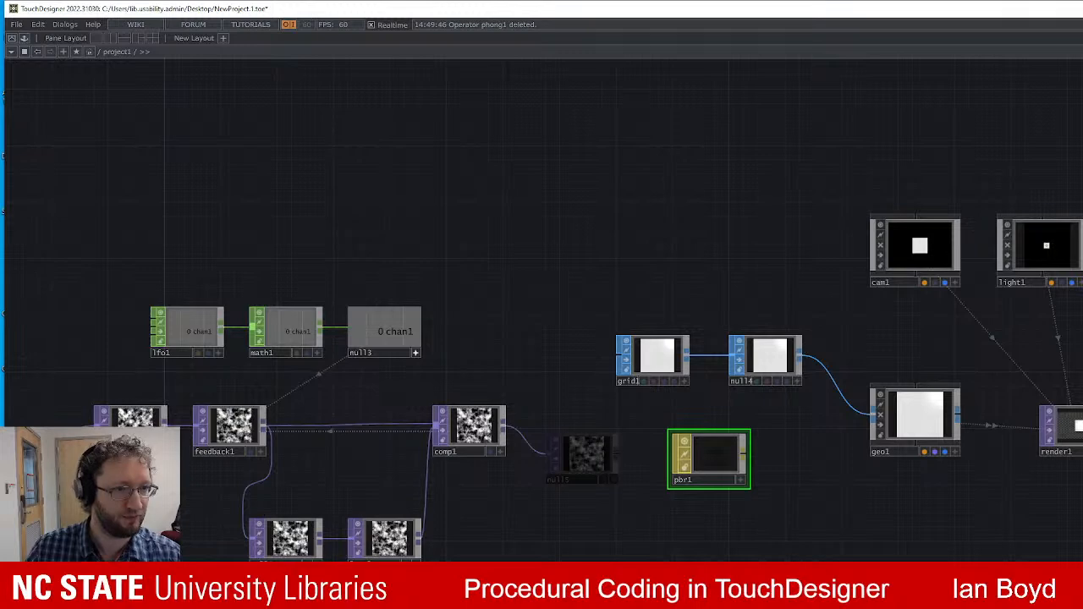
{"action": "scroll", "coordinate": [749, 471], "scroll_direction": "up", "scroll_amount": 5}
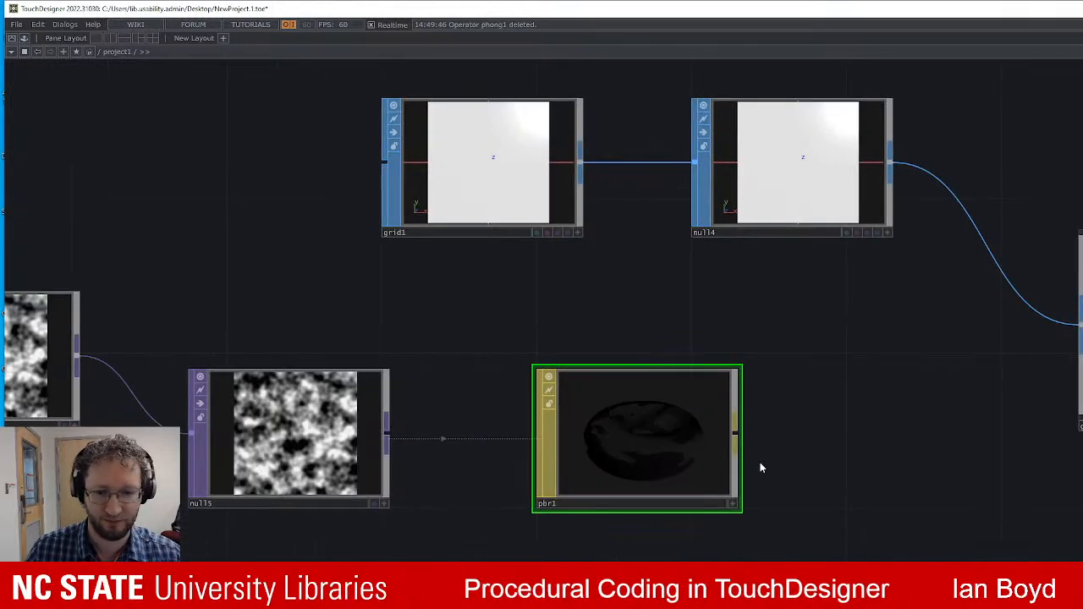
Delete pbr1 and place a Phong MAT to the right of null5.
{"action": "left_click_drag", "start_coordinate": [818, 475], "coordinate": [867, 478]}
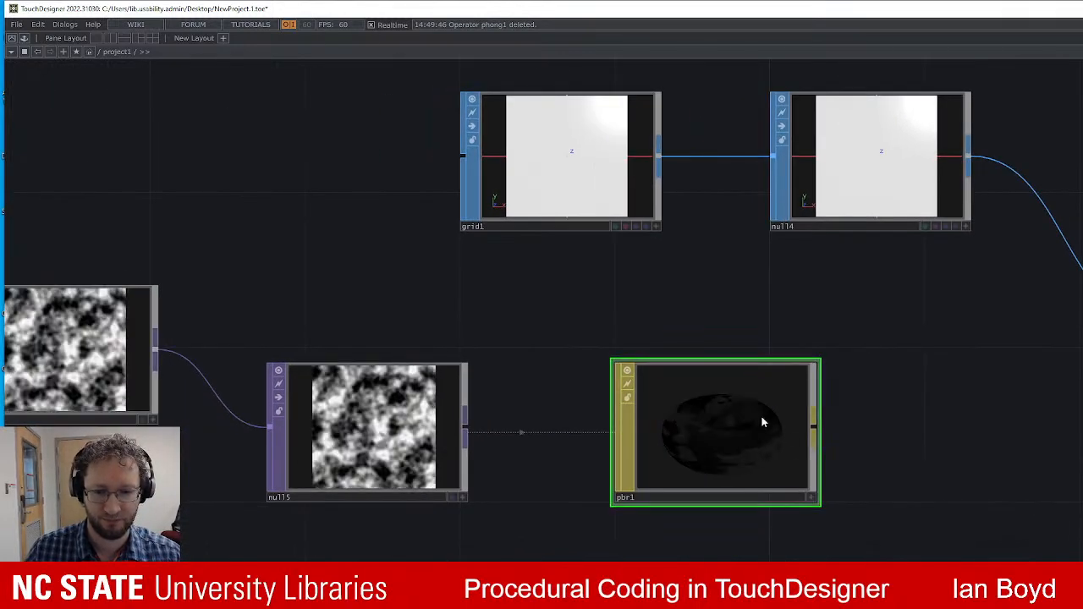
{"action": "key", "text": "Delete"}
{"action": "key", "text": "Tab"}
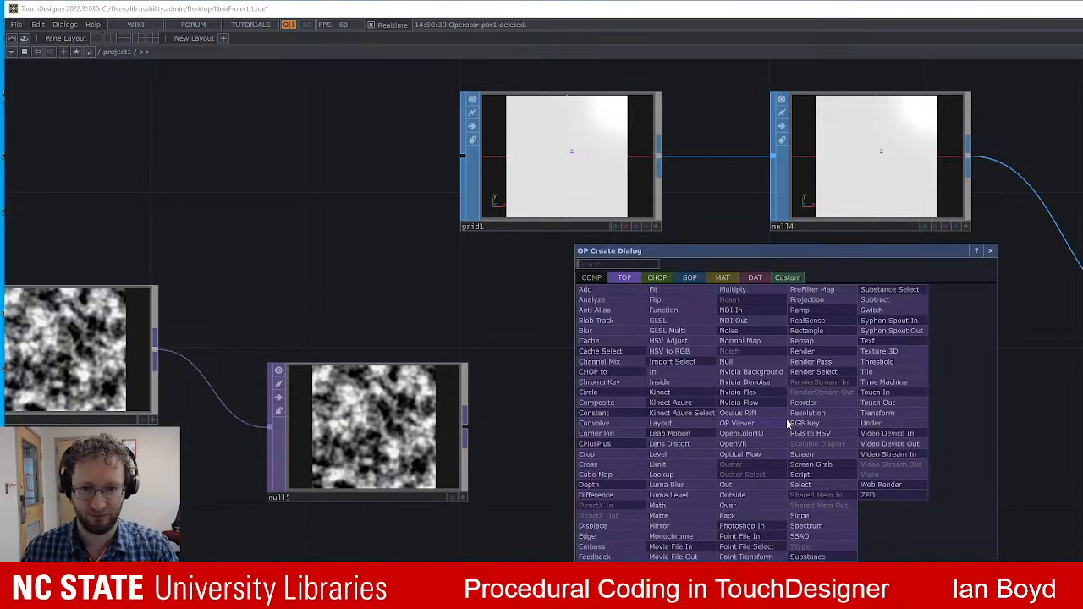
{"action": "type", "text": "ph"}
{"action": "key", "text": "Return"}
{"action": "left_click", "coordinate": [785, 423]}
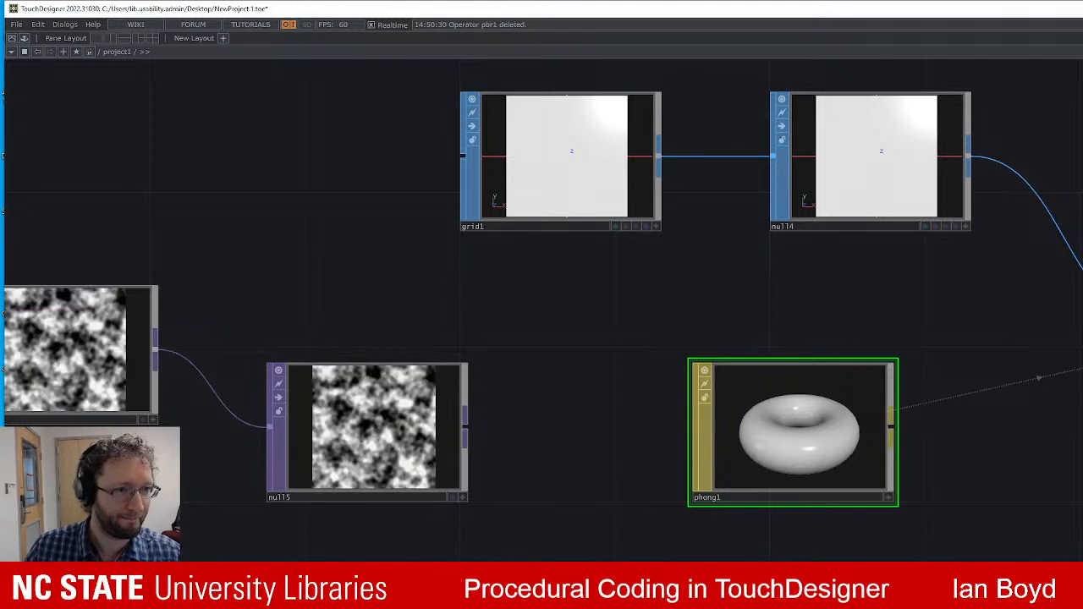
Assign null5 as phong1's Normal Map and move phong1 beneath null4.
{"action": "left_click_drag", "start_coordinate": [431, 405], "coordinate": [795, 427]}
{"action": "scroll", "coordinate": [856, 345], "scroll_direction": "down", "scroll_amount": 3}
{"action": "left_click_drag", "start_coordinate": [702, 326], "coordinate": [386, 336]}
{"action": "scroll", "coordinate": [935, 347], "scroll_direction": "down", "scroll_amount": 2}
{"action": "left_click_drag", "start_coordinate": [1000, 215], "coordinate": [900, 212]}
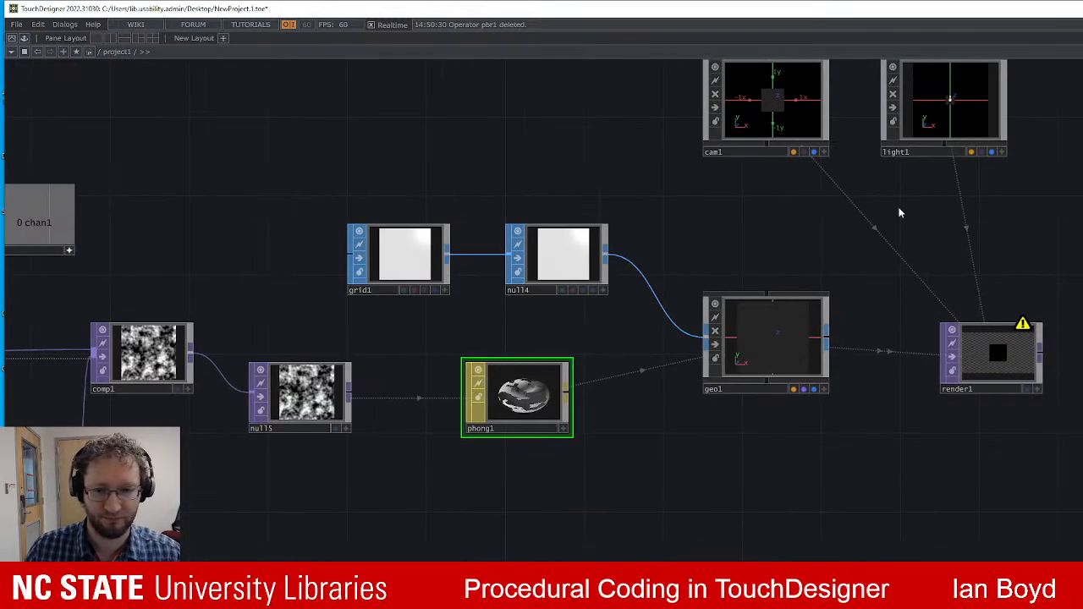
{"action": "scroll", "coordinate": [824, 282], "scroll_direction": "up", "scroll_amount": 3}
{"action": "scroll", "coordinate": [406, 466], "scroll_direction": "down", "scroll_amount": 2}
{"action": "left_click_drag", "start_coordinate": [341, 502], "coordinate": [400, 502]}
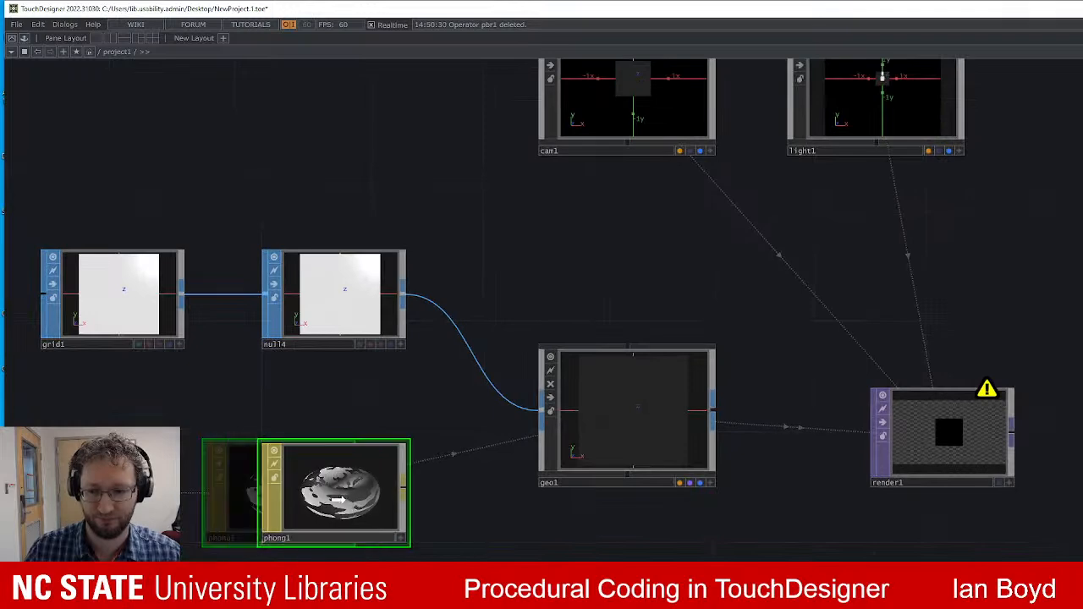
Select geo1 and check the operator info of render1 for its warning.
{"action": "left_click_drag", "start_coordinate": [365, 418], "coordinate": [547, 390]}
{"action": "left_click", "coordinate": [826, 381]}
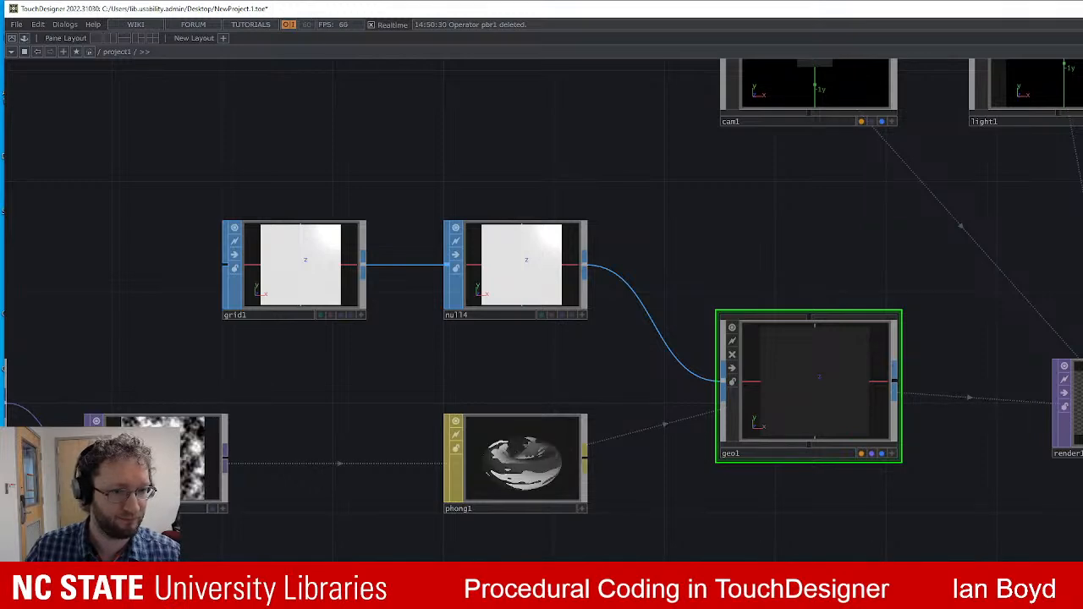
{"action": "left_click_drag", "start_coordinate": [1082, 365], "coordinate": [886, 406]}
{"action": "right_click", "coordinate": [890, 445]}
{"action": "left_click", "coordinate": [911, 394]}
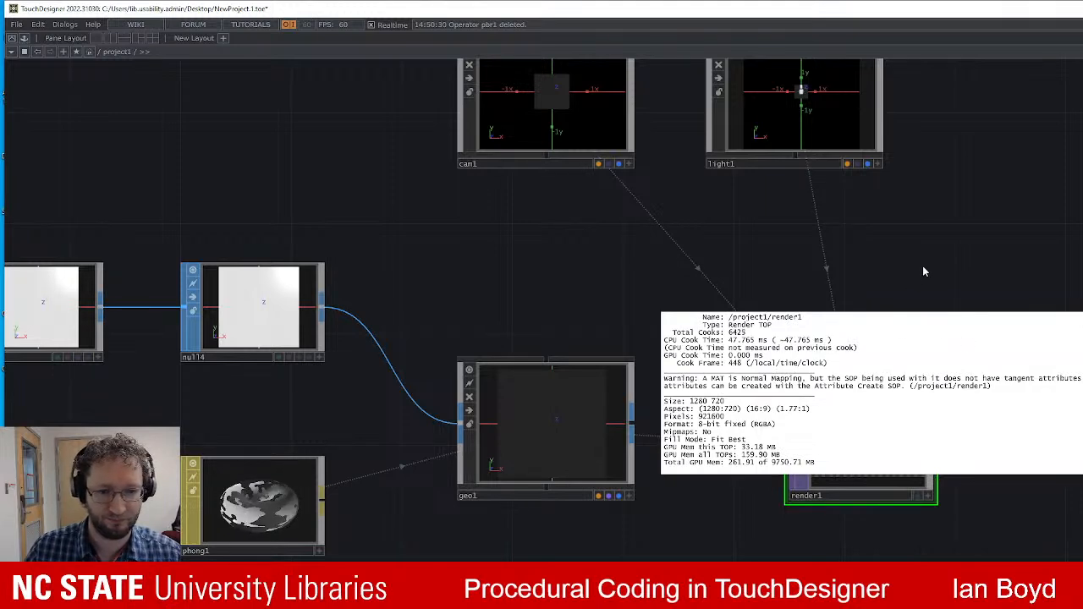
Shift null4 and grid1 to the left, leaving a wider gap between them for another operator.
{"action": "left_click_drag", "start_coordinate": [454, 278], "coordinate": [757, 329]}
{"action": "left_click_drag", "start_coordinate": [596, 247], "coordinate": [783, 283]}
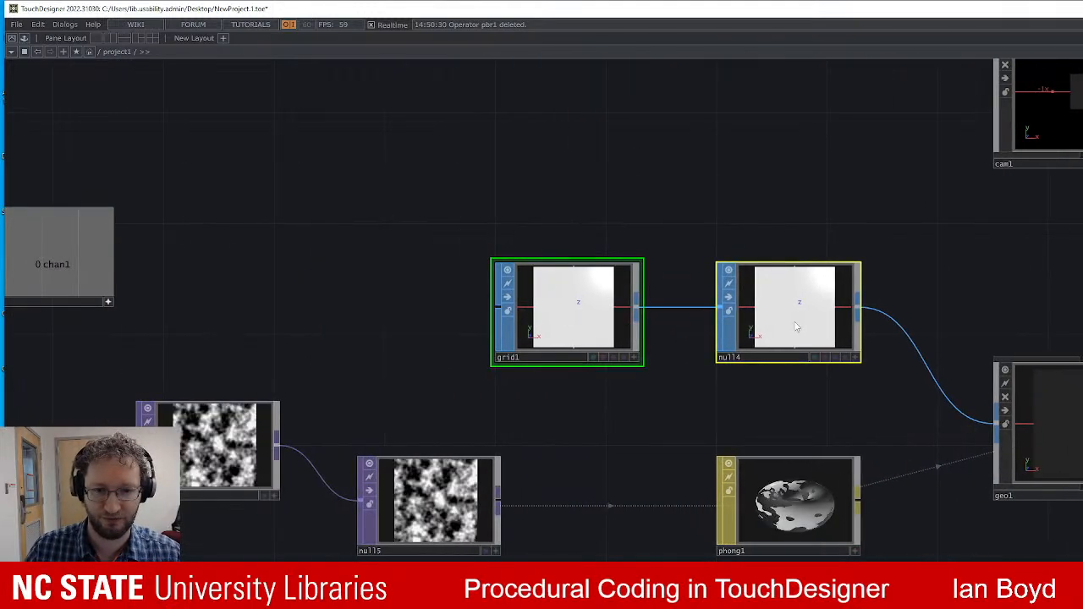
{"action": "left_click_drag", "start_coordinate": [786, 322], "coordinate": [620, 322]}
{"action": "left_click_drag", "start_coordinate": [461, 288], "coordinate": [296, 288]}
Insert an Attribute Create SOP between grid1 and null4.
{"action": "right_click", "coordinate": [449, 311]}
{"action": "left_click", "coordinate": [471, 293]}
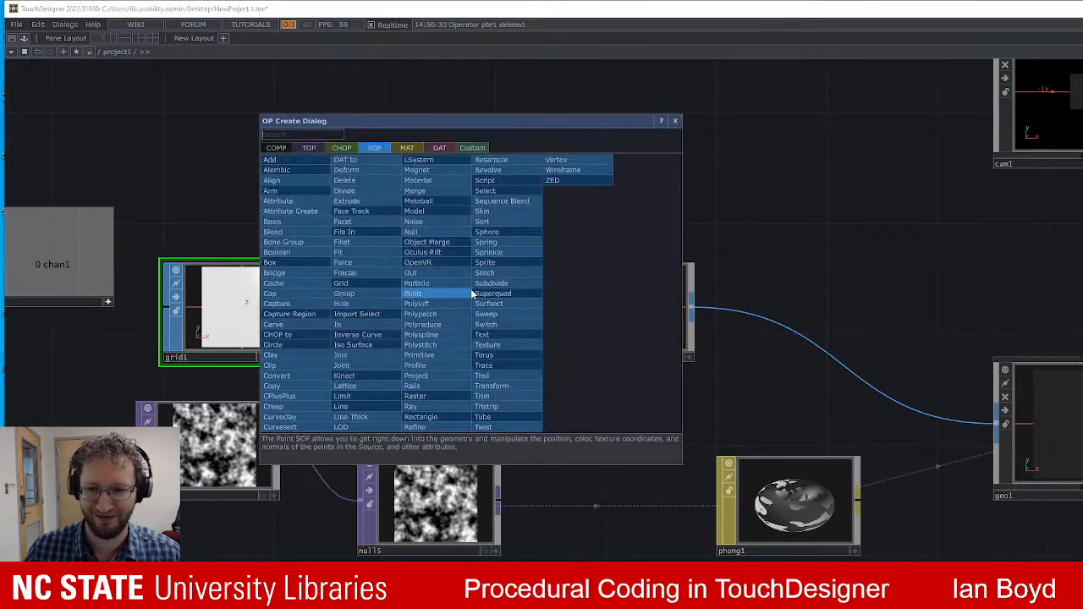
{"action": "type", "text": "ta"}
{"action": "key", "text": "BackSpace"}
{"action": "type", "text": "a"}
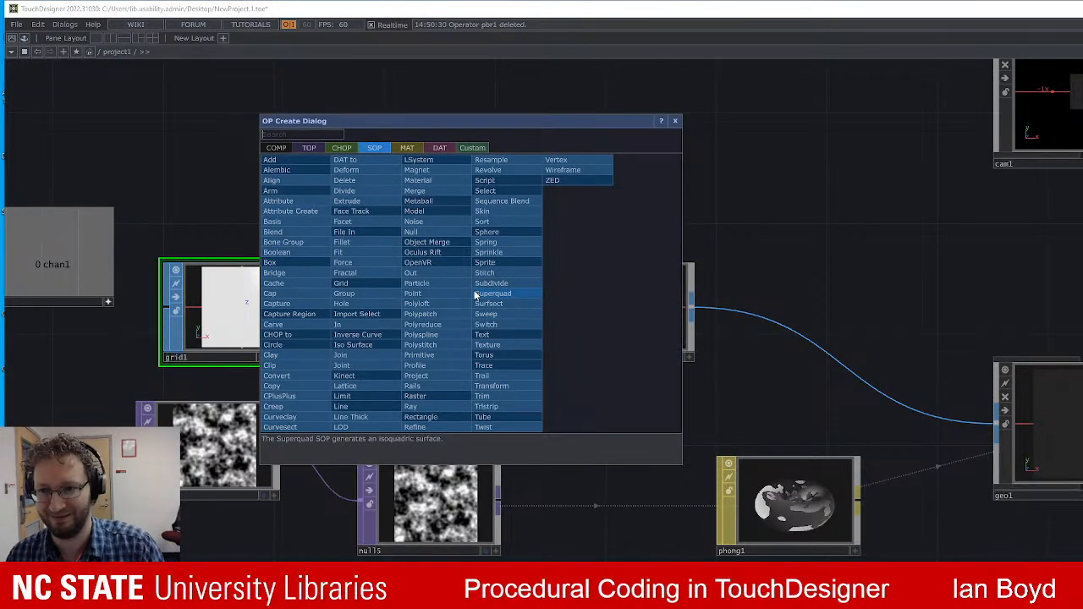
{"action": "type", "text": "d"}
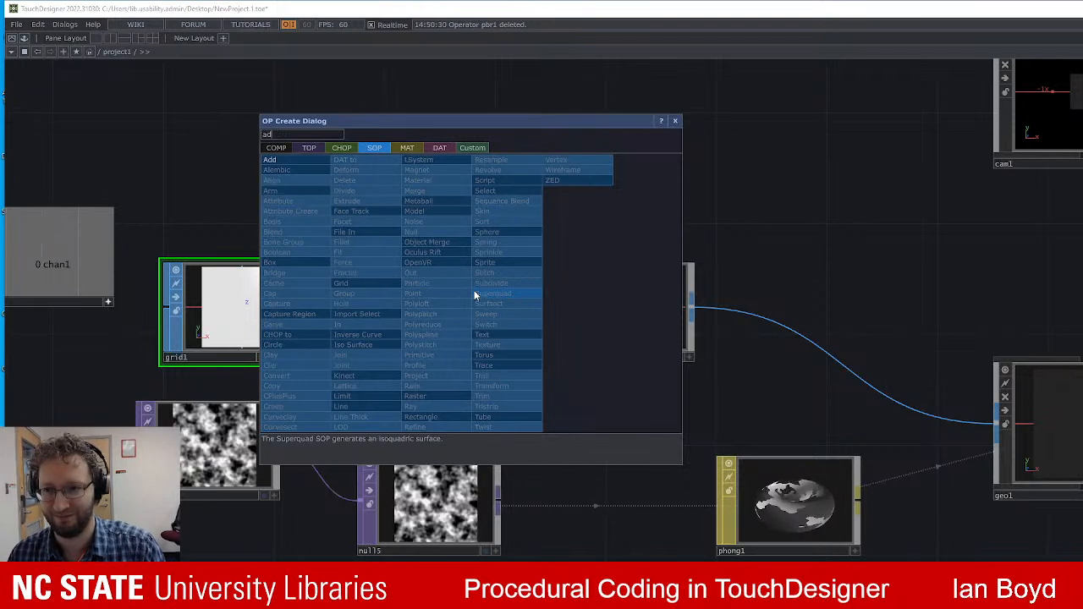
{"action": "key", "text": "BackSpace"}
{"action": "type", "text": "ttr"}
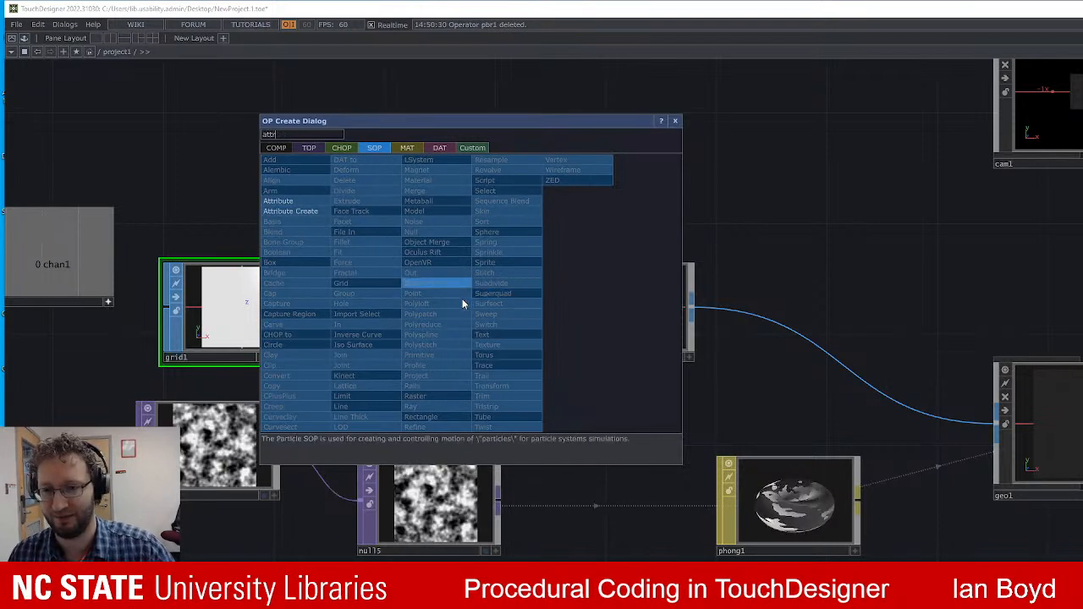
{"action": "left_click", "coordinate": [292, 210]}
{"action": "left_click", "coordinate": [461, 318]}
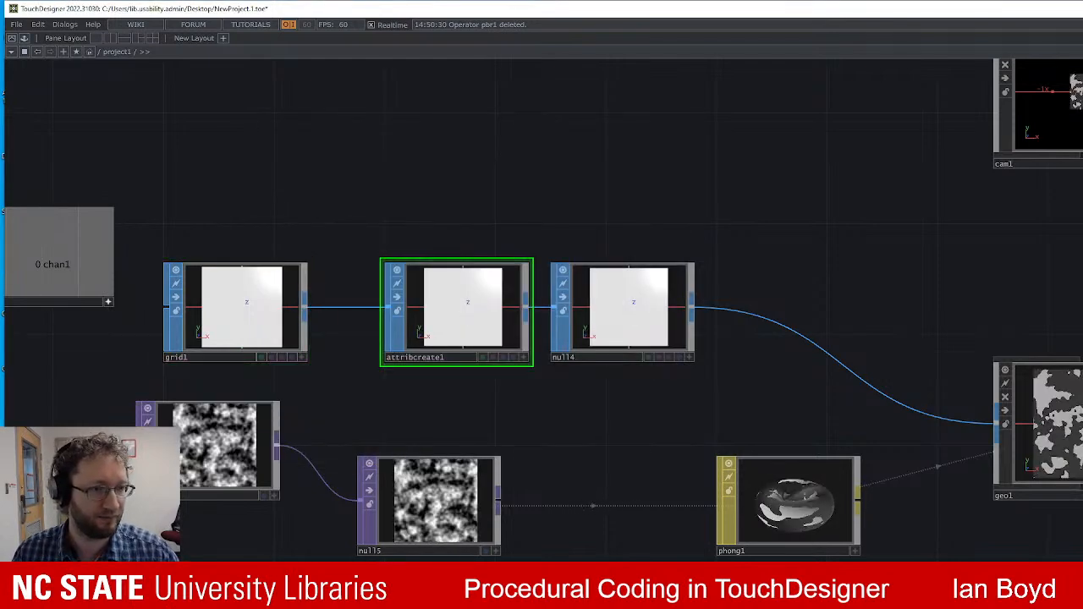
Examine the noise-mapped grid in render1's output and in the cam1 and light1 viewers.
{"action": "left_click_drag", "start_coordinate": [1079, 340], "coordinate": [674, 355]}
{"action": "scroll", "coordinate": [894, 484], "scroll_direction": "up", "scroll_amount": 5}
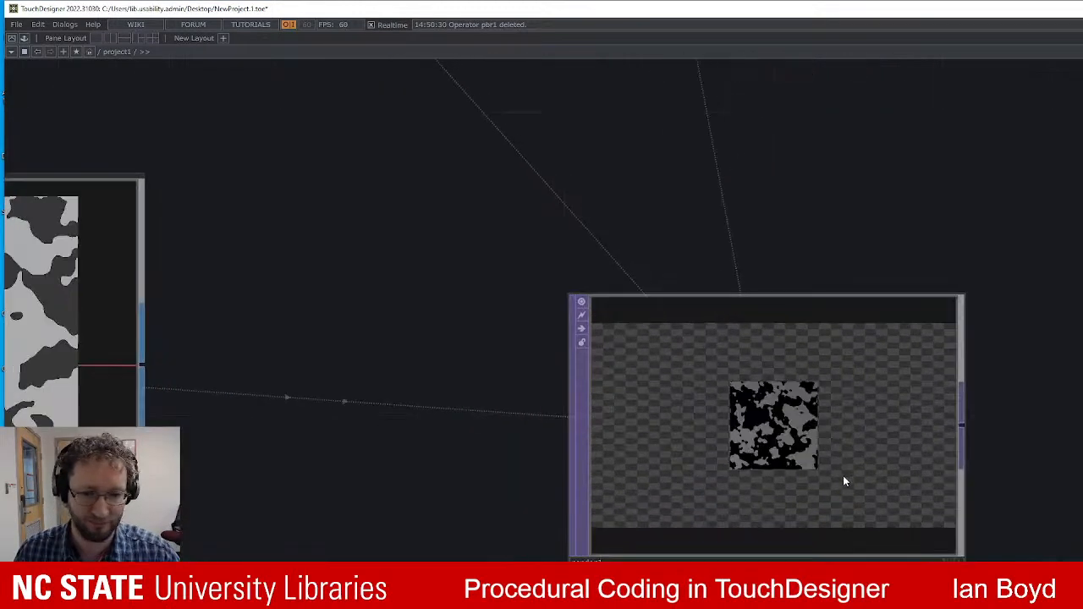
{"action": "scroll", "coordinate": [858, 410], "scroll_direction": "down", "scroll_amount": 4}
{"action": "scroll", "coordinate": [868, 425], "scroll_direction": "up", "scroll_amount": 9}
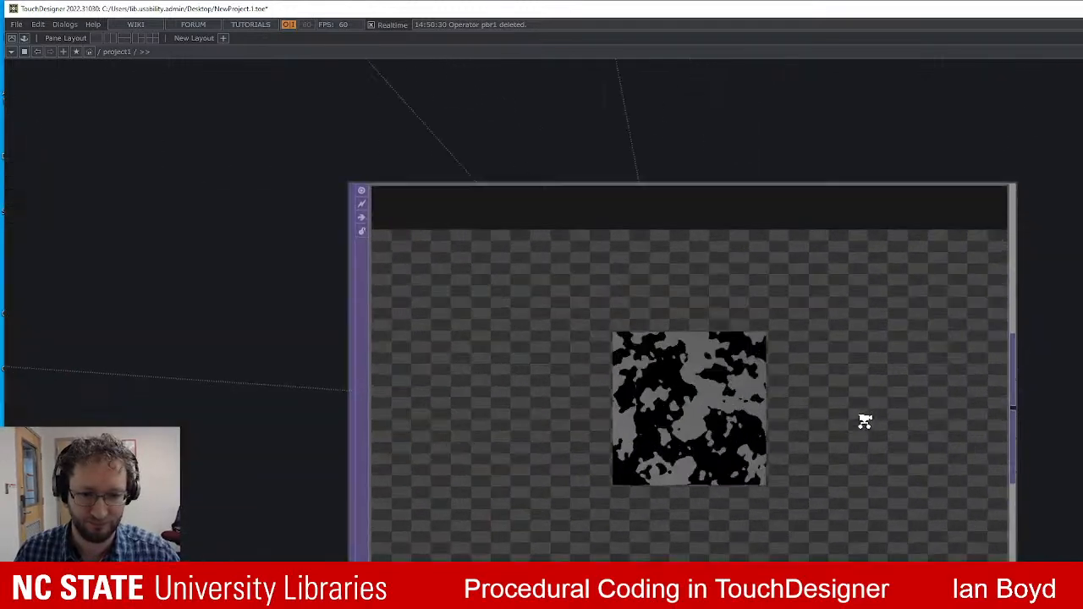
{"action": "scroll", "coordinate": [827, 433], "scroll_direction": "down", "scroll_amount": 6}
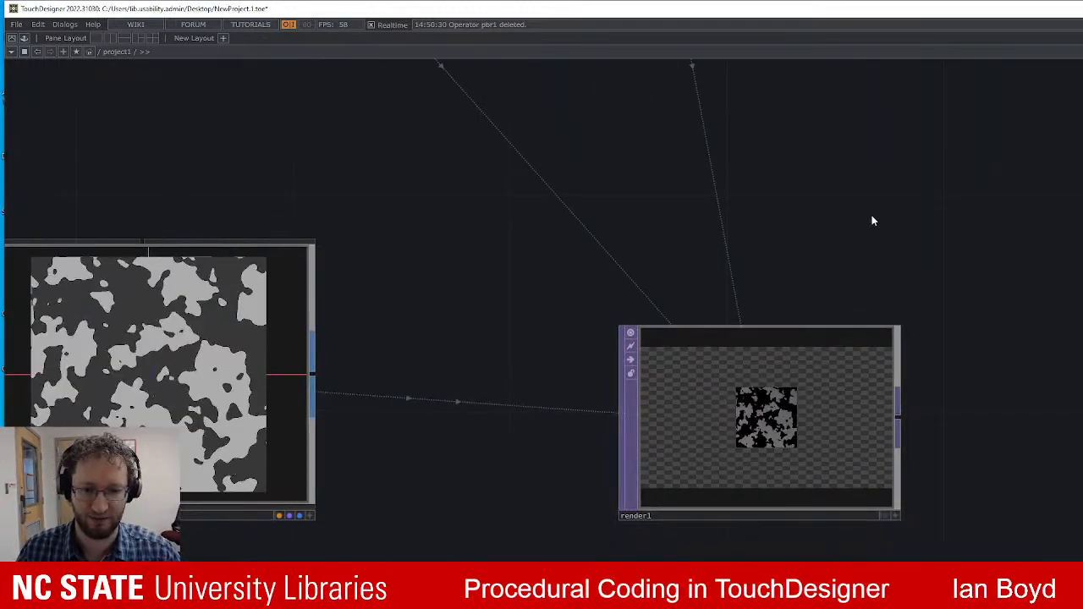
{"action": "left_click_drag", "start_coordinate": [872, 218], "coordinate": [633, 413]}
{"action": "left_click_drag", "start_coordinate": [666, 301], "coordinate": [939, 516]}
{"action": "scroll", "coordinate": [871, 449], "scroll_direction": "down", "scroll_amount": 3}
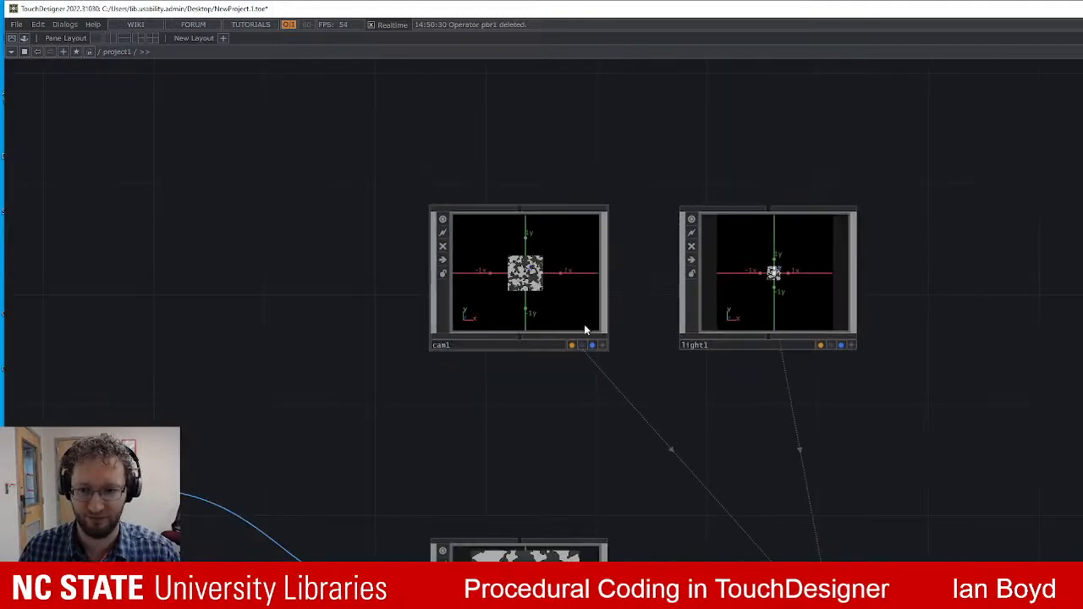
Zoom cam1's viewer in so the noise-mapped grid fills more of it.
{"action": "left_click", "coordinate": [602, 345]}
{"action": "scroll", "coordinate": [513, 281], "scroll_direction": "up", "scroll_amount": 5}
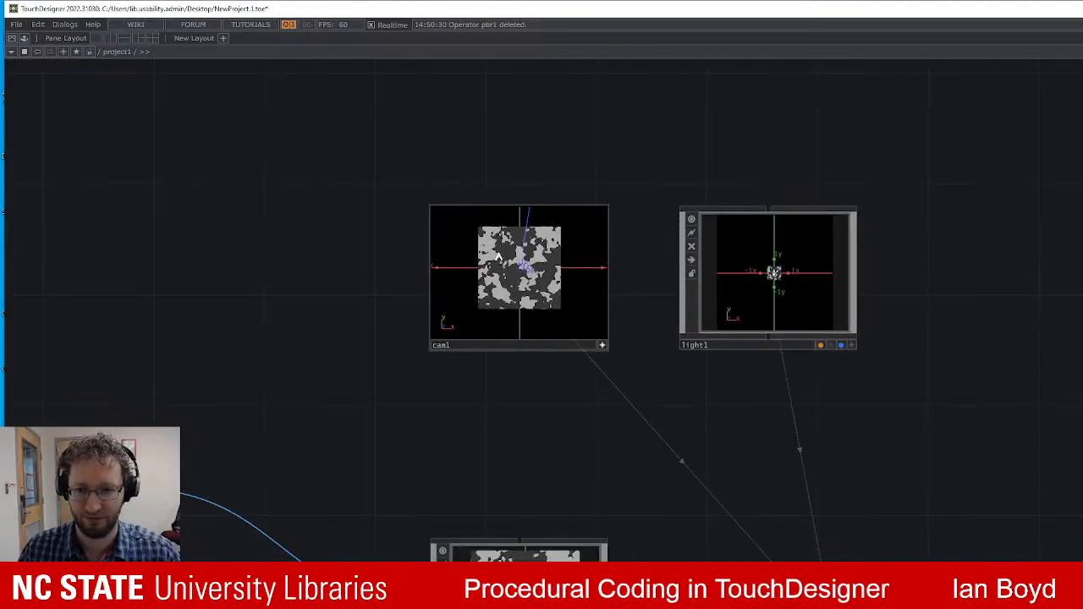
{"action": "left_click", "coordinate": [602, 346]}
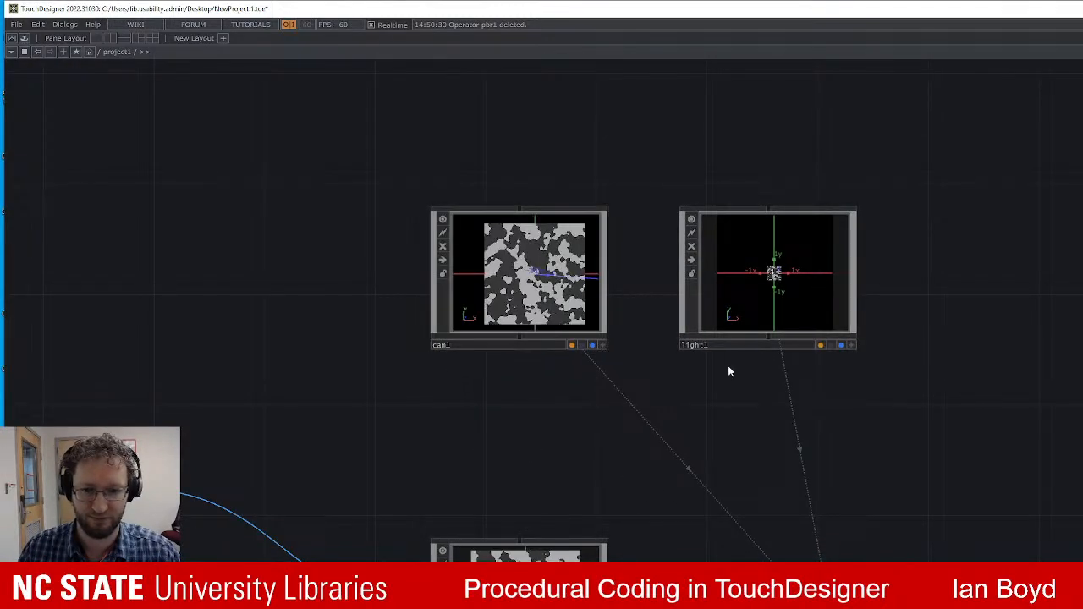
Display render1's output as the background of the network editor.
{"action": "left_click", "coordinate": [852, 346]}
{"action": "left_click_drag", "start_coordinate": [914, 554], "coordinate": [796, 505]}
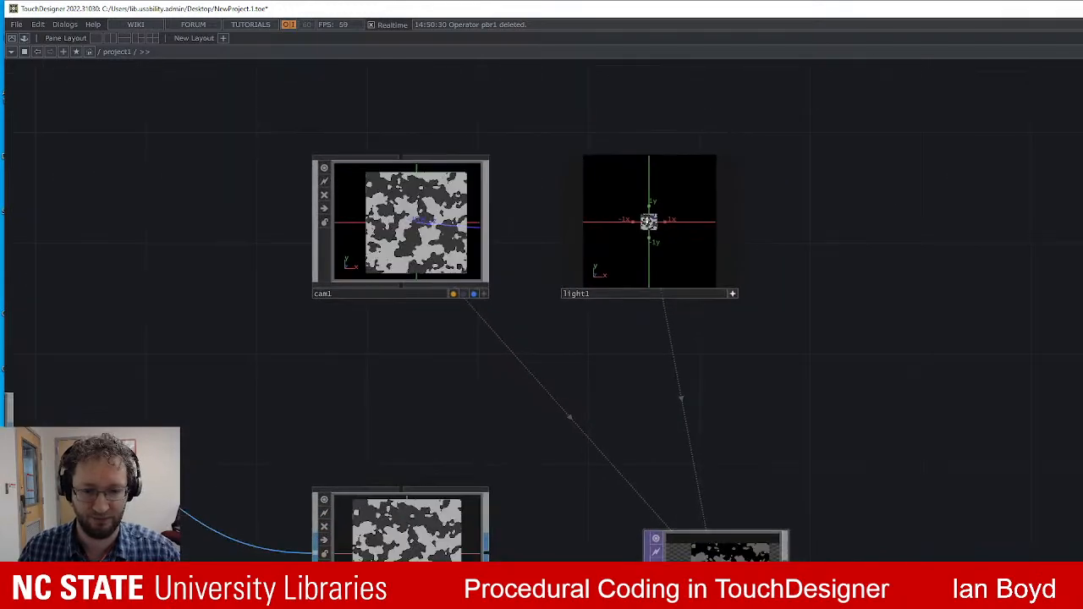
{"action": "left_click_drag", "start_coordinate": [797, 343], "coordinate": [622, 442]}
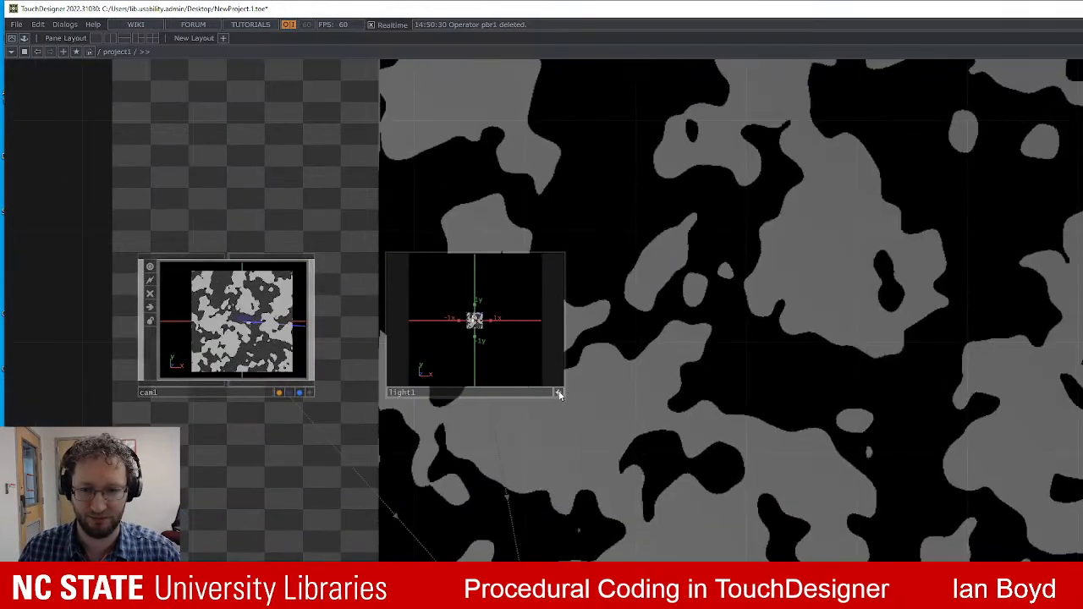
{"action": "left_click", "coordinate": [558, 391]}
Orbit the scene in light1's viewer and reposition the light to change how the rendered grid is lit.
{"action": "left_click", "coordinate": [515, 341]}
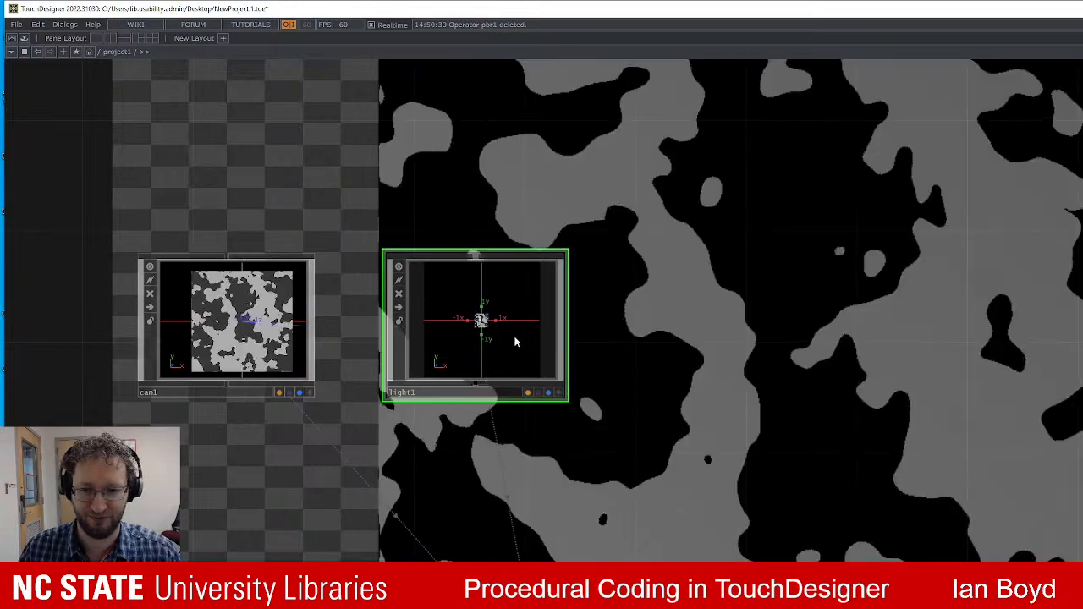
{"action": "left_click", "coordinate": [551, 394]}
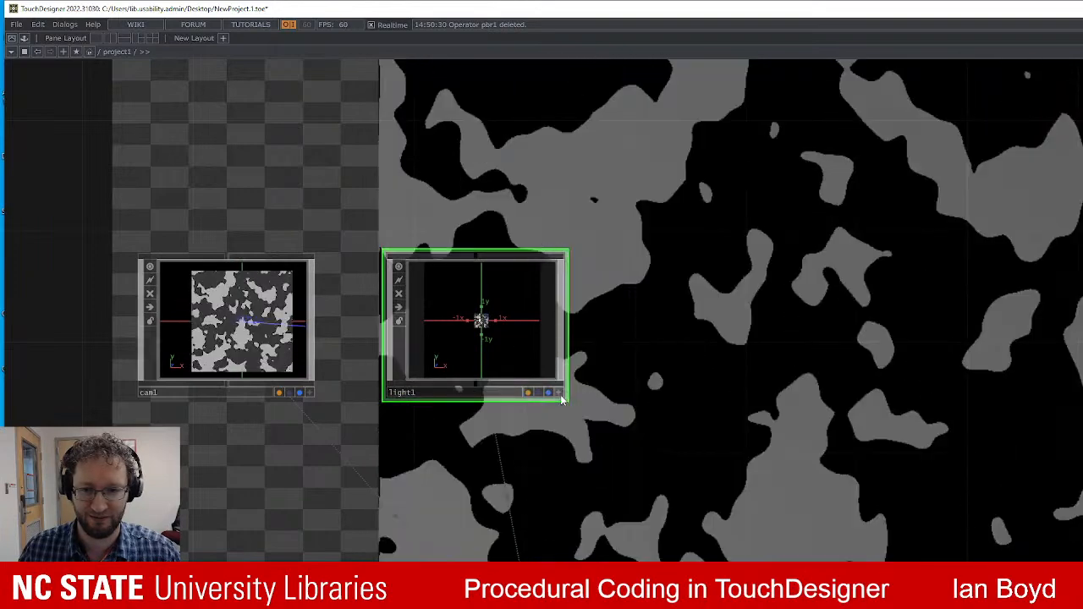
{"action": "left_click_drag", "start_coordinate": [513, 339], "coordinate": [556, 305]}
{"action": "scroll", "coordinate": [629, 379], "scroll_direction": "down", "scroll_amount": 5}
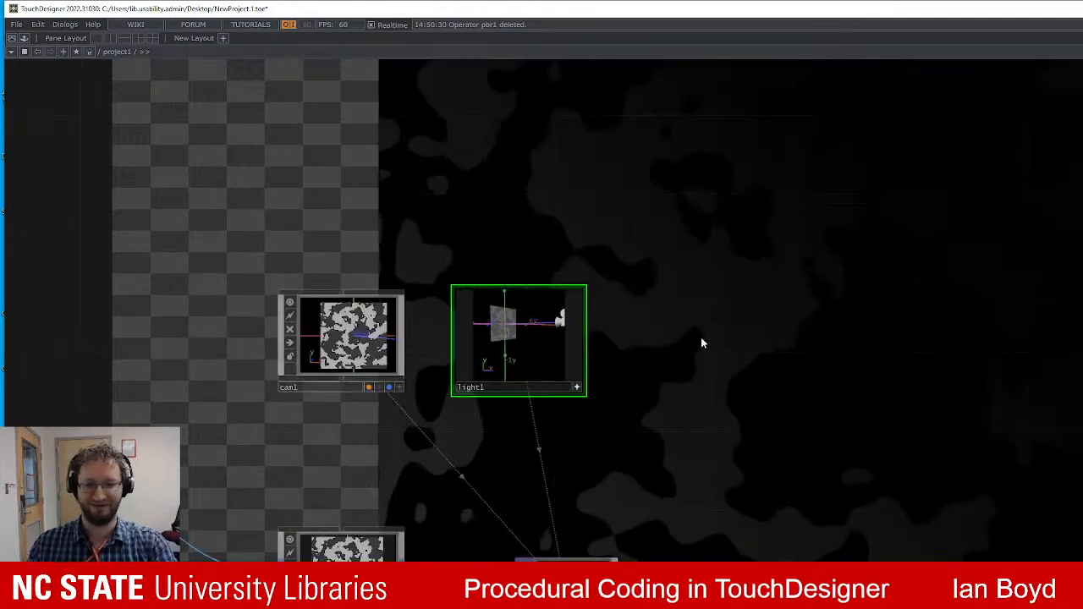
{"action": "scroll", "coordinate": [808, 322], "scroll_direction": "down", "scroll_amount": 3}
{"action": "key", "text": "Tab"}
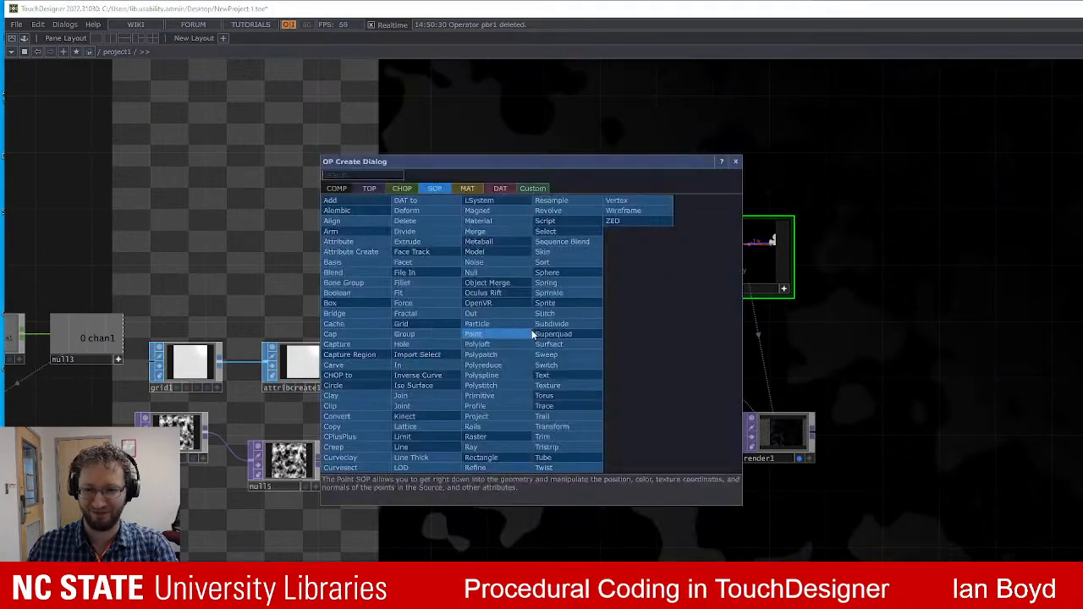
{"action": "left_click", "coordinate": [467, 188]}
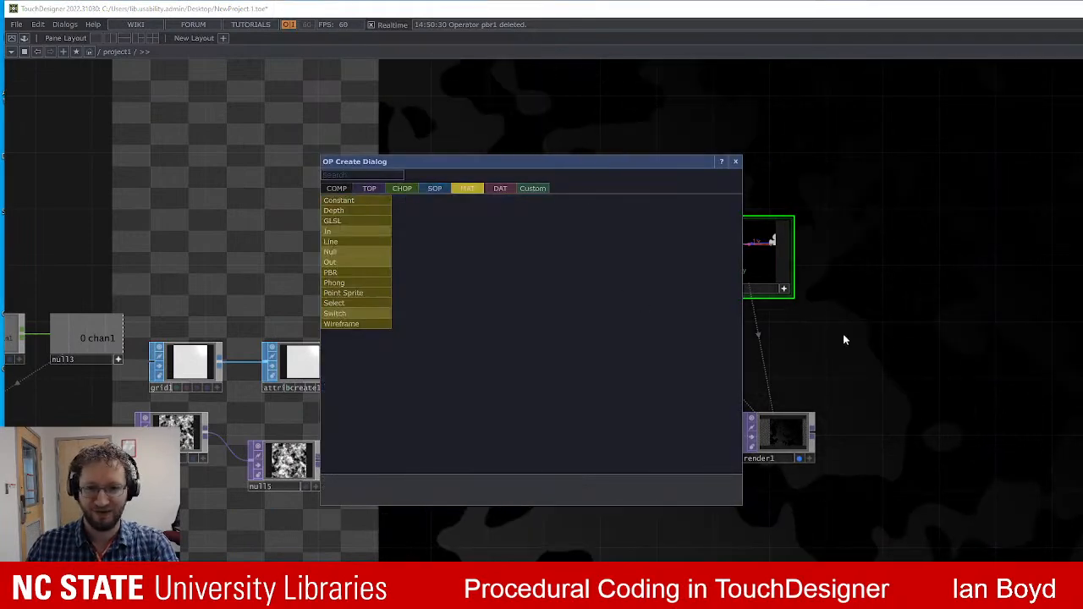
{"action": "left_click", "coordinate": [905, 408]}
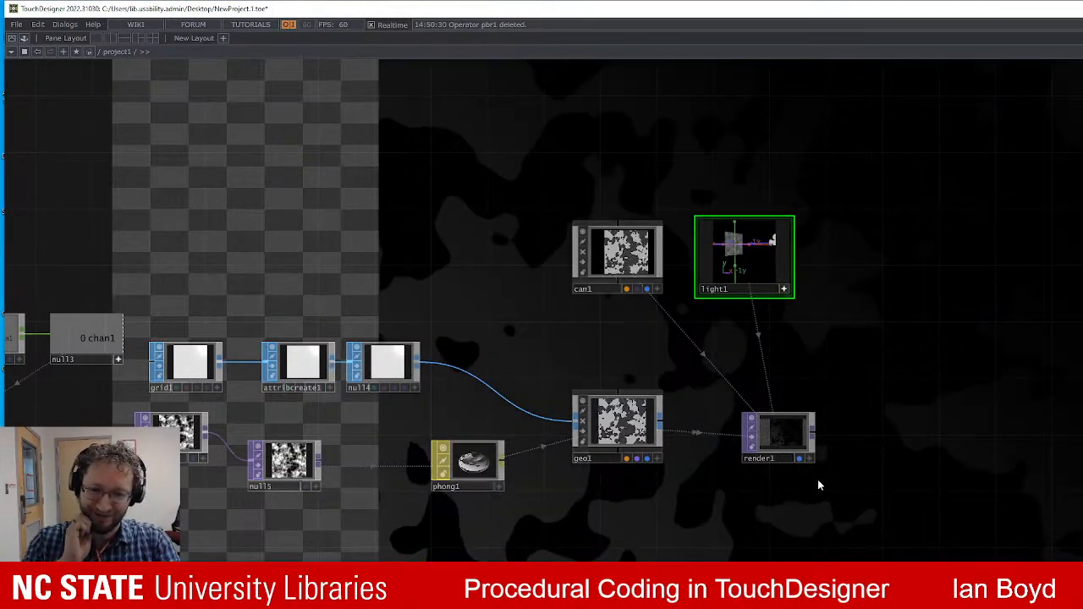
Select the phong1 material that feeds geo1.
{"action": "scroll", "coordinate": [735, 358], "scroll_direction": "up", "scroll_amount": 5}
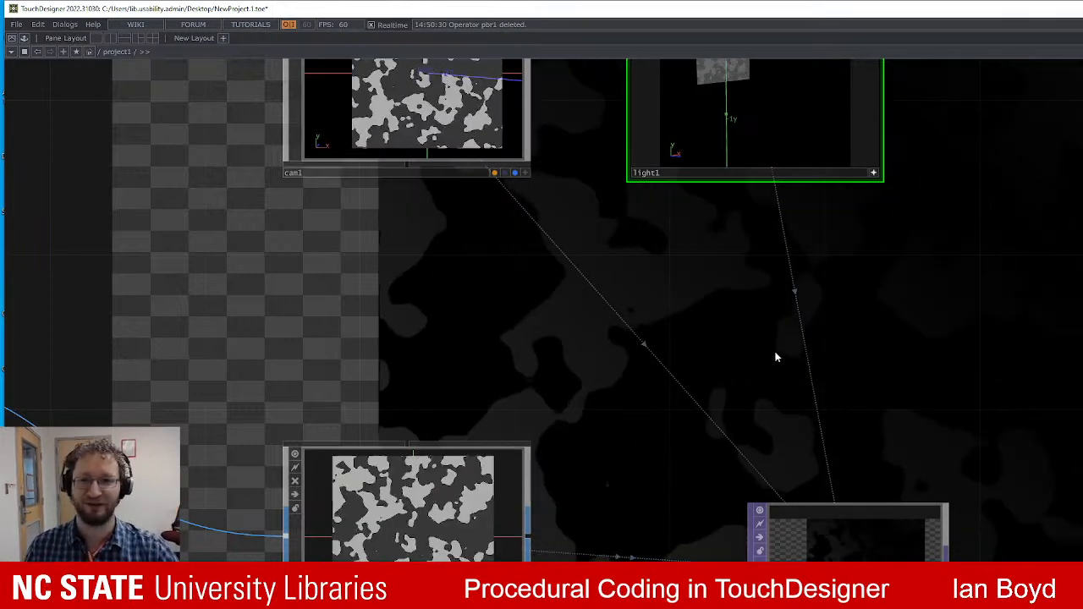
{"action": "scroll", "coordinate": [669, 342], "scroll_direction": "down", "scroll_amount": 1}
{"action": "scroll", "coordinate": [668, 343], "scroll_direction": "down", "scroll_amount": 4}
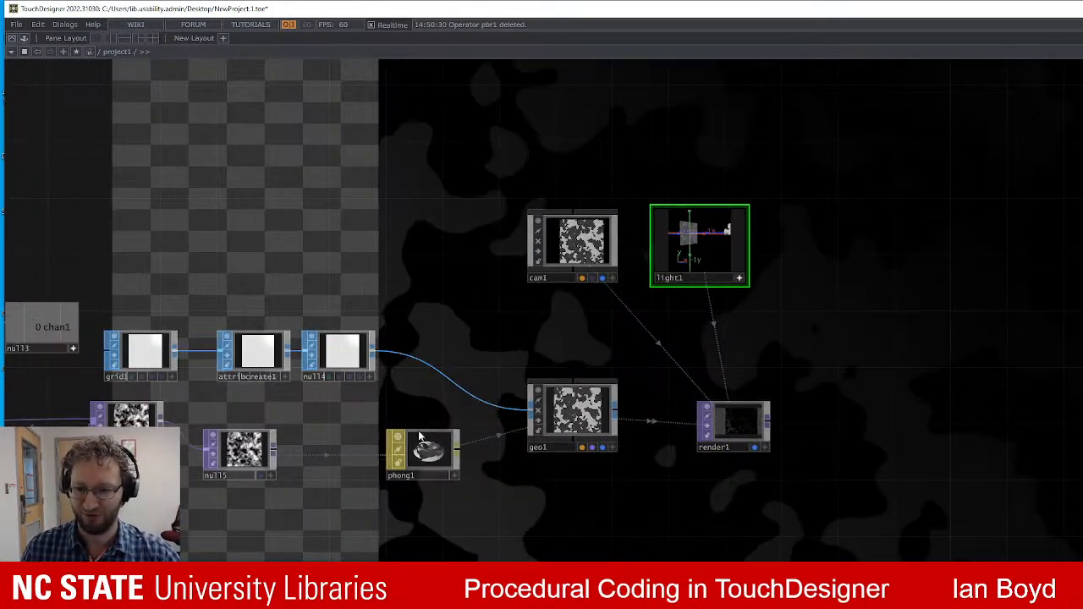
{"action": "left_click", "coordinate": [544, 409]}
{"action": "left_click", "coordinate": [425, 451]}
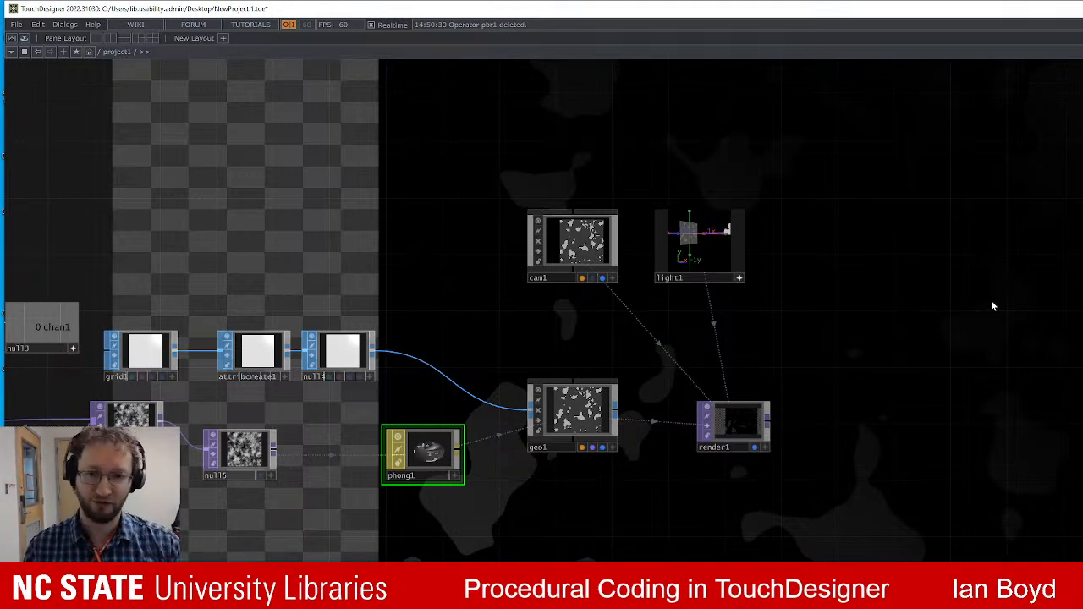
Examine the whole network, from noise1 and the LFO-reset feedback loop through phong1 and geo1 to render1.
{"action": "scroll", "coordinate": [870, 390], "scroll_direction": "down", "scroll_amount": 1}
{"action": "scroll", "coordinate": [869, 380], "scroll_direction": "up", "scroll_amount": 1}
{"action": "left_click_drag", "start_coordinate": [864, 342], "coordinate": [973, 389]}
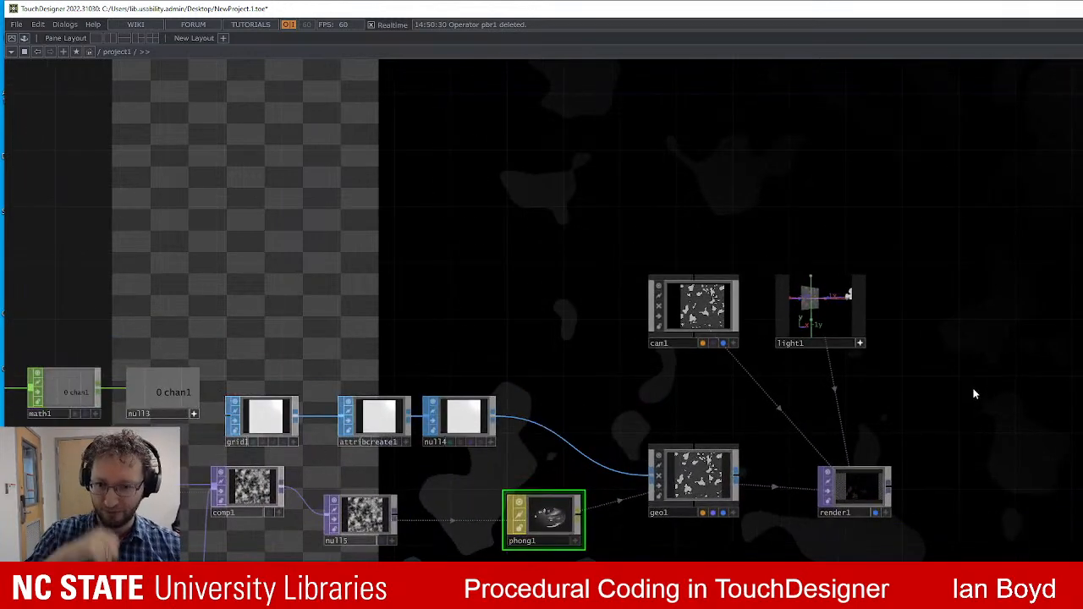
{"action": "scroll", "coordinate": [783, 237], "scroll_direction": "up", "scroll_amount": 1}
{"action": "scroll", "coordinate": [799, 195], "scroll_direction": "down", "scroll_amount": 1}
{"action": "left_click_drag", "start_coordinate": [761, 188], "coordinate": [957, 233]}
{"action": "scroll", "coordinate": [690, 293], "scroll_direction": "down", "scroll_amount": 2}
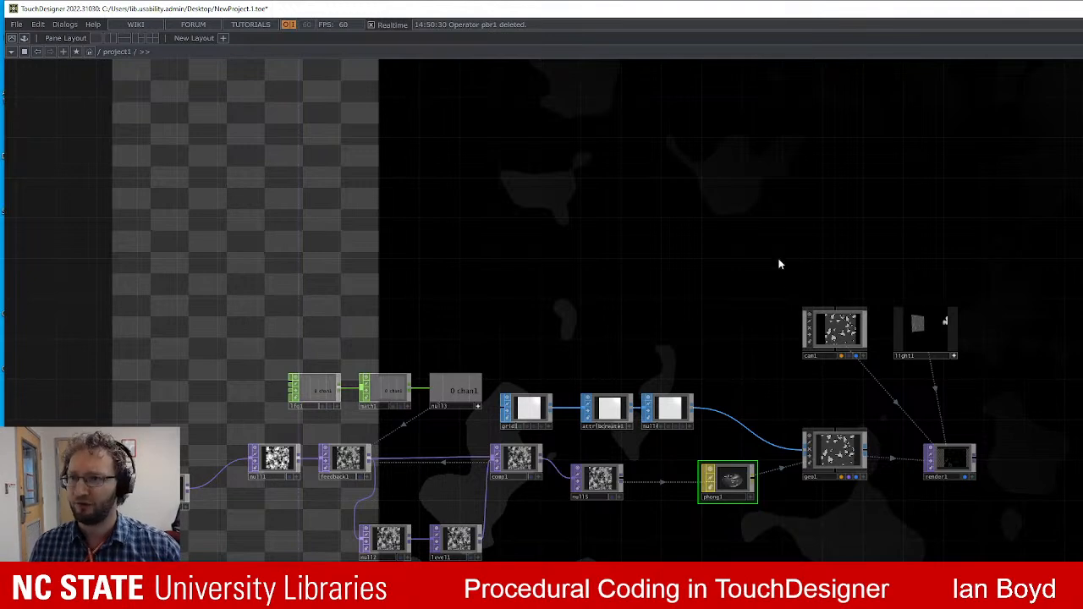
{"action": "left_click_drag", "start_coordinate": [917, 513], "coordinate": [857, 516]}
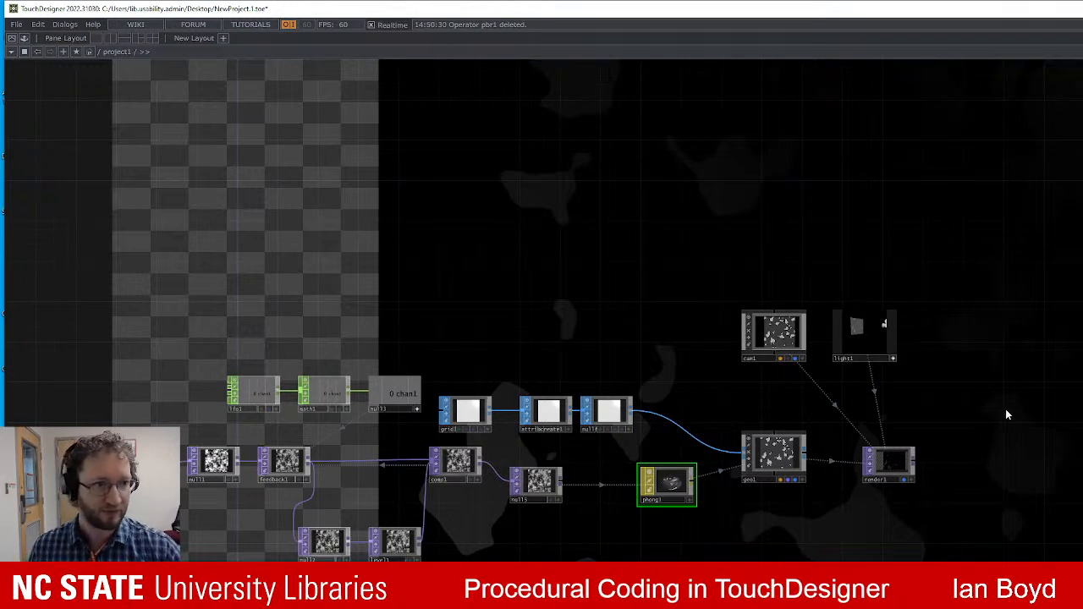
{"action": "scroll", "coordinate": [897, 513], "scroll_direction": "up", "scroll_amount": 3}
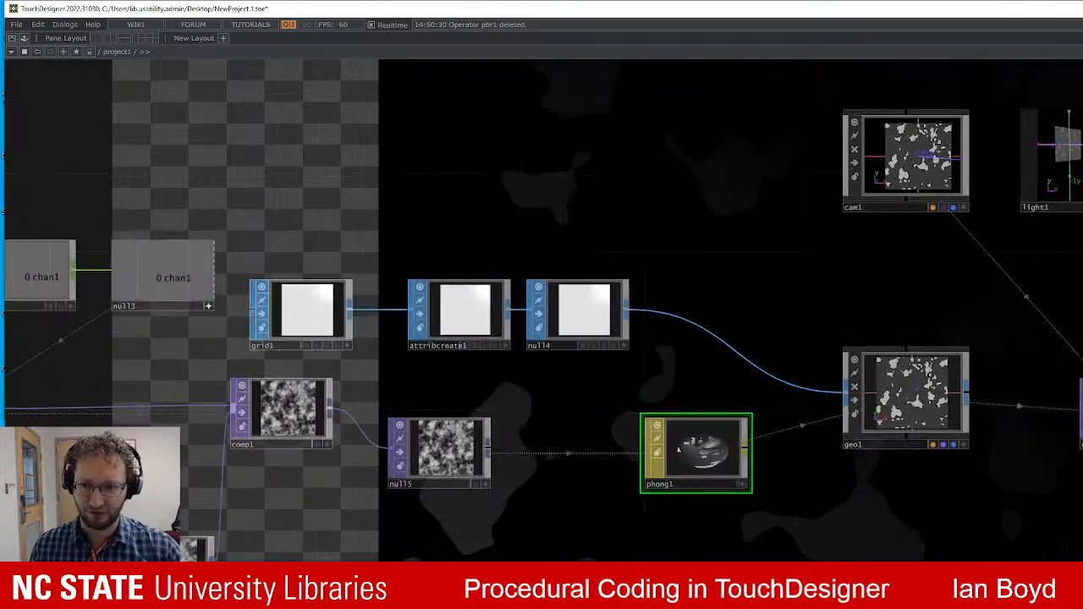
{"action": "left_click_drag", "start_coordinate": [710, 457], "coordinate": [1066, 438]}
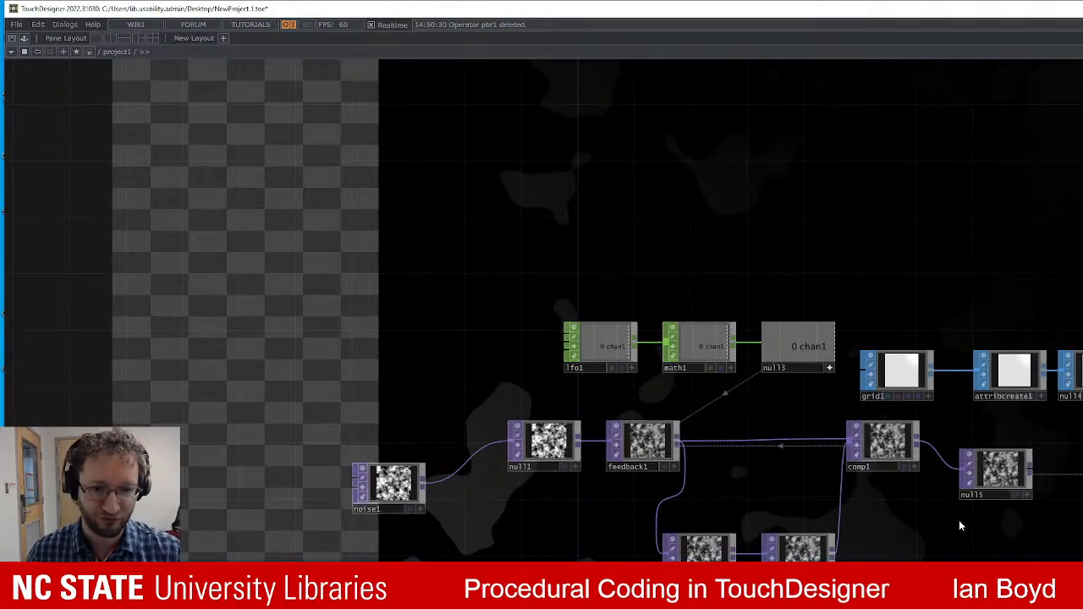
{"action": "left_click_drag", "start_coordinate": [1066, 561], "coordinate": [828, 574]}
{"action": "scroll", "coordinate": [945, 575], "scroll_direction": "down", "scroll_amount": 3}
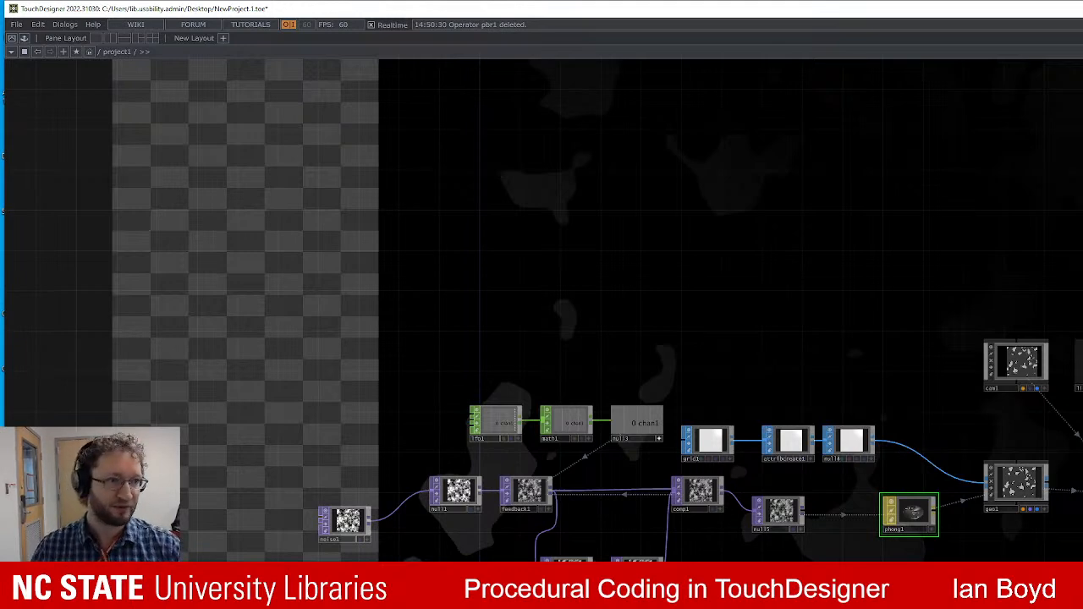
{"action": "scroll", "coordinate": [956, 541], "scroll_direction": "up", "scroll_amount": 5}
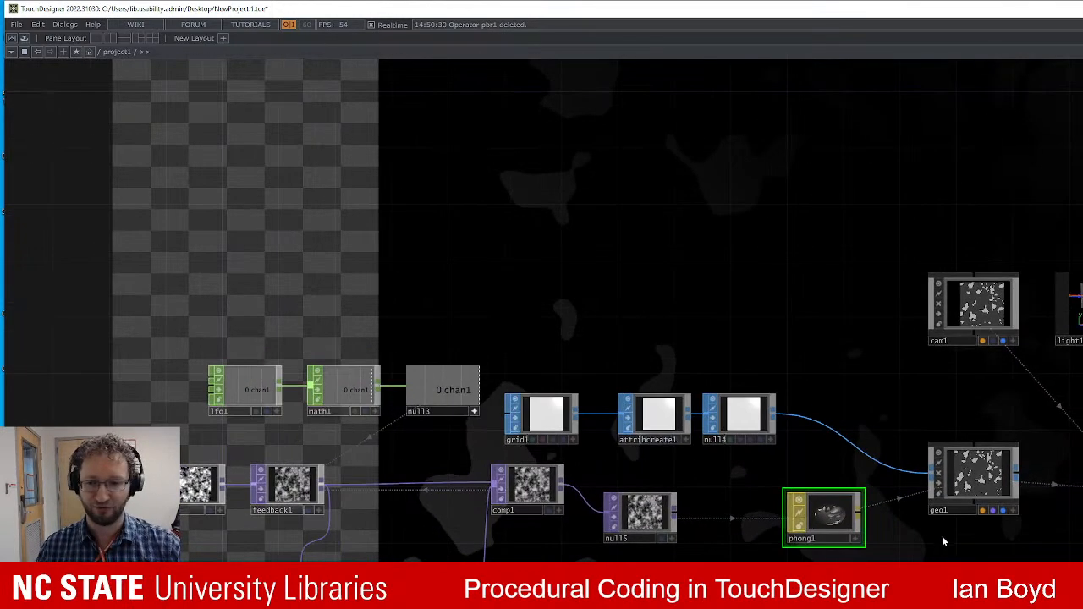